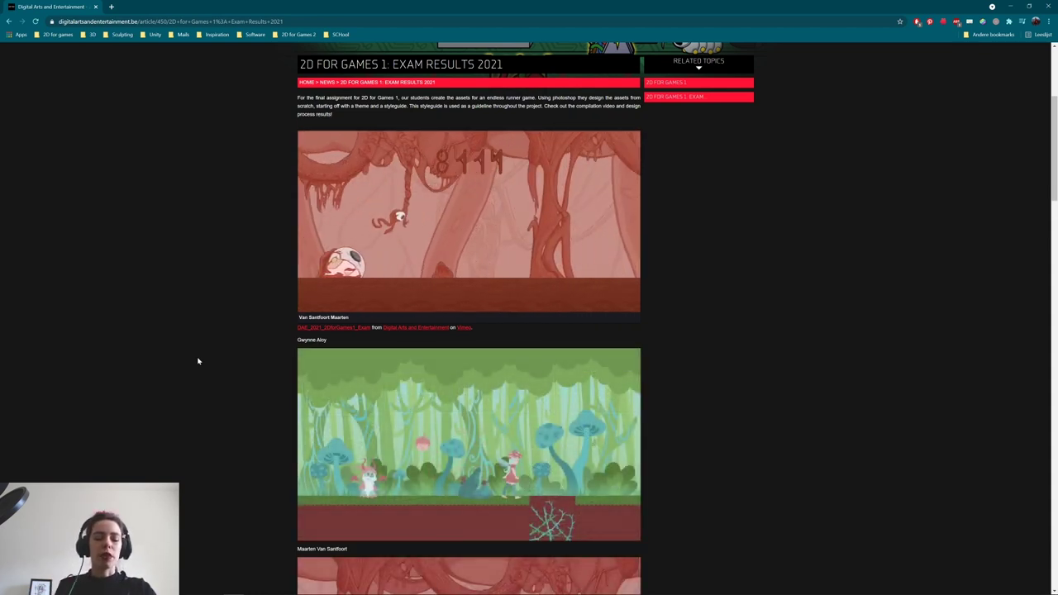
Switch from the exam results page to Photoshop, bring up the landscape reference board over it and enlarge the board's window.
scroll(251, 404, "down", 3)
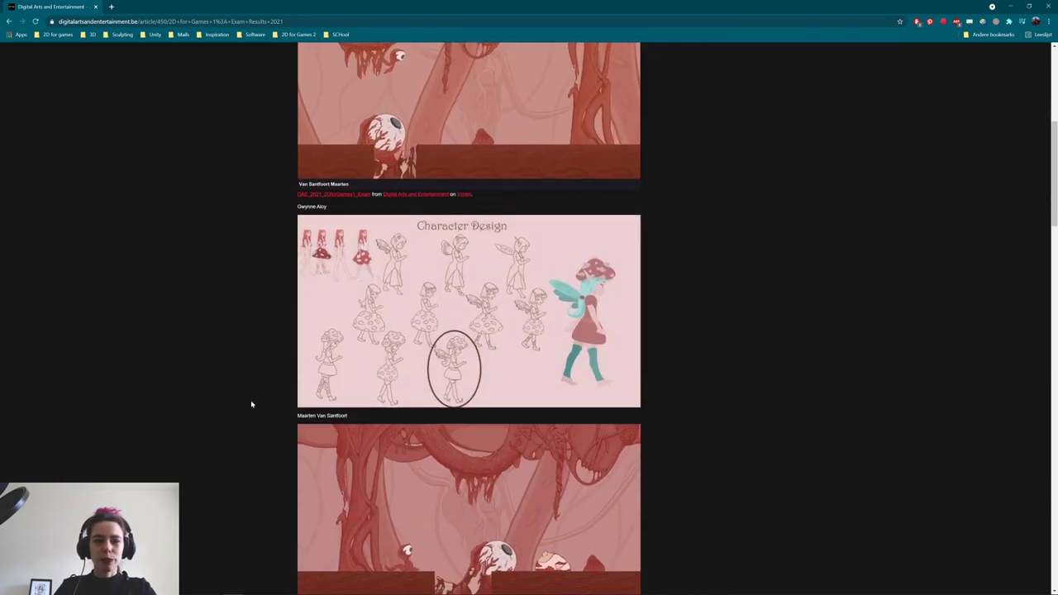
key("super")
left_click(295, 586)
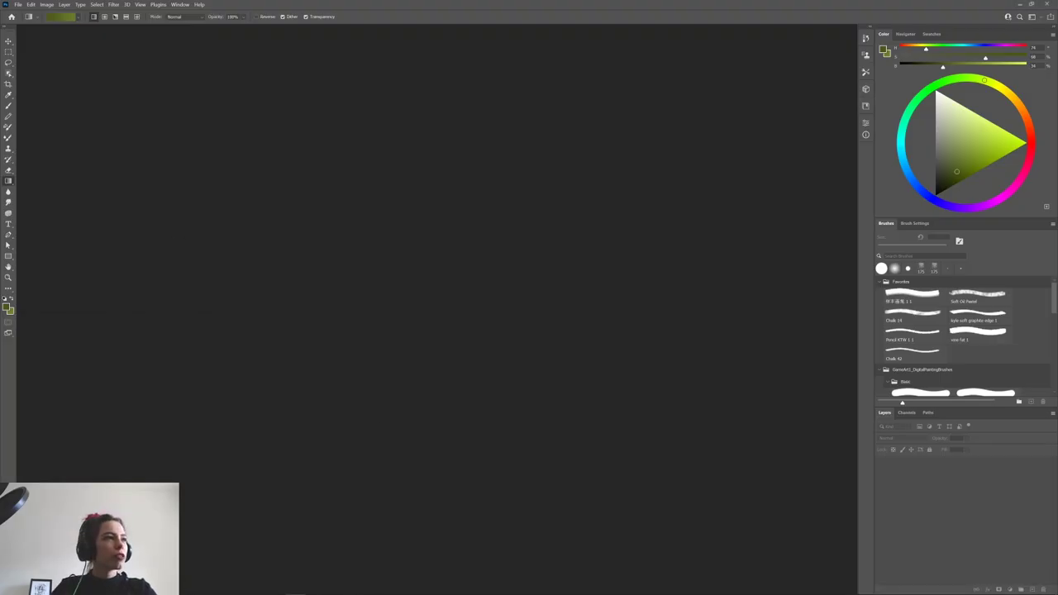
key("alt+Tab")
left_click_drag(366, 74, 394, 85)
scroll(440, 147, "up", 2)
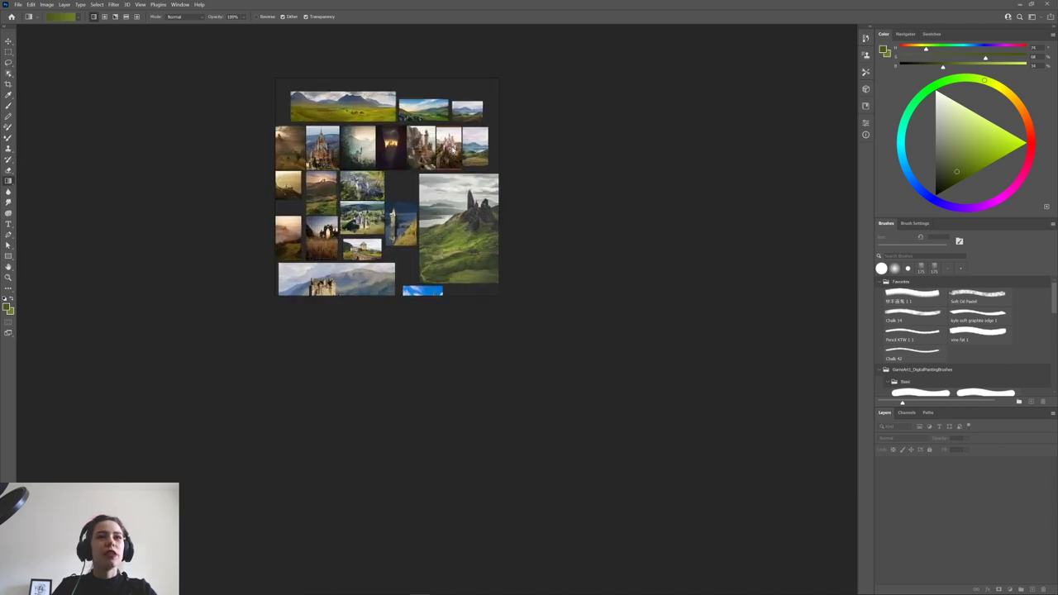
scroll(443, 150, "down", 2)
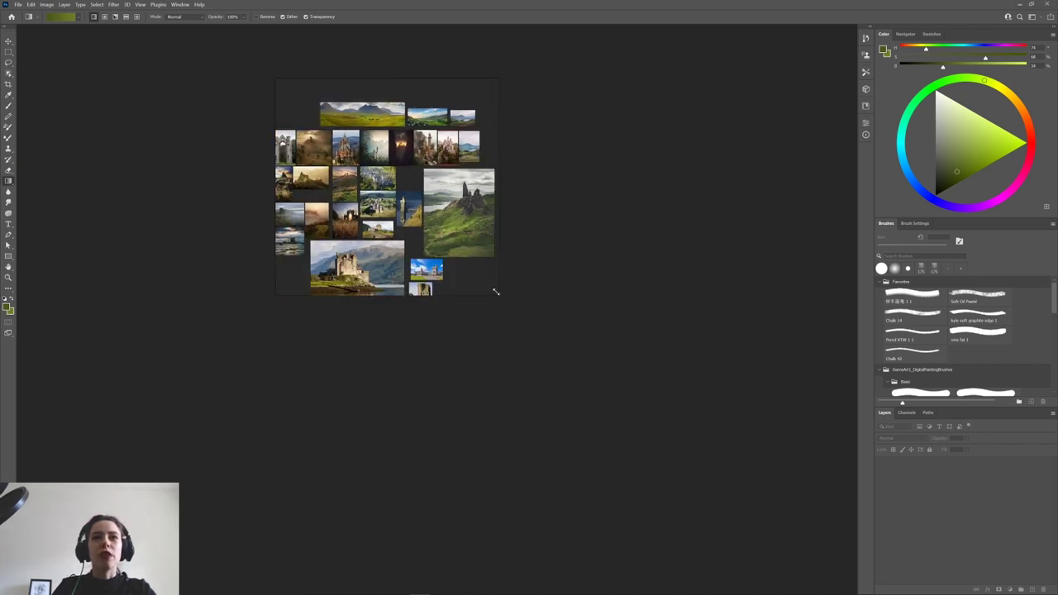
left_click_drag(498, 297, 752, 402)
Examine the castle and highland photos on the reference board, including the rock pinnacle close-up, and move the board off the workspace.
scroll(533, 296, "up", 5)
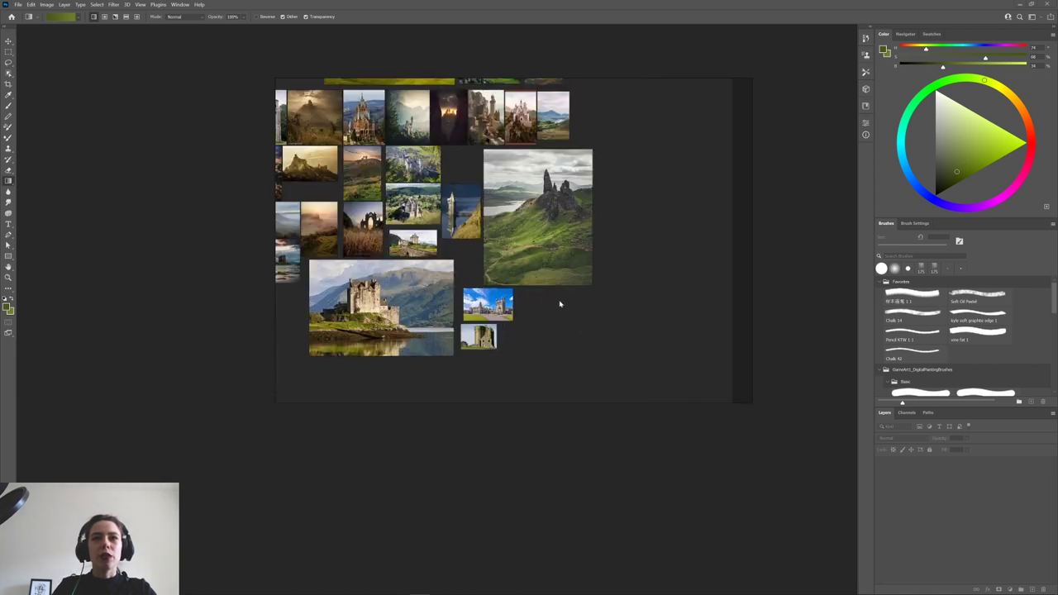
left_click_drag(584, 301, 388, 297)
scroll(538, 257, "up", 4)
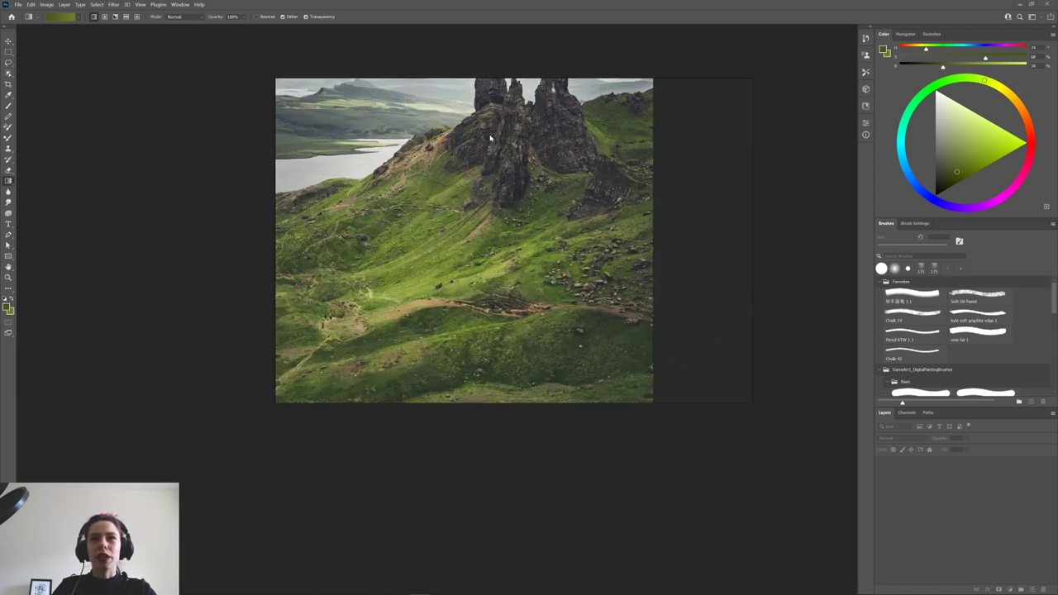
left_click_drag(377, 91, 452, 248)
scroll(452, 225, "down", 5)
left_click_drag(363, 285, 543, 258)
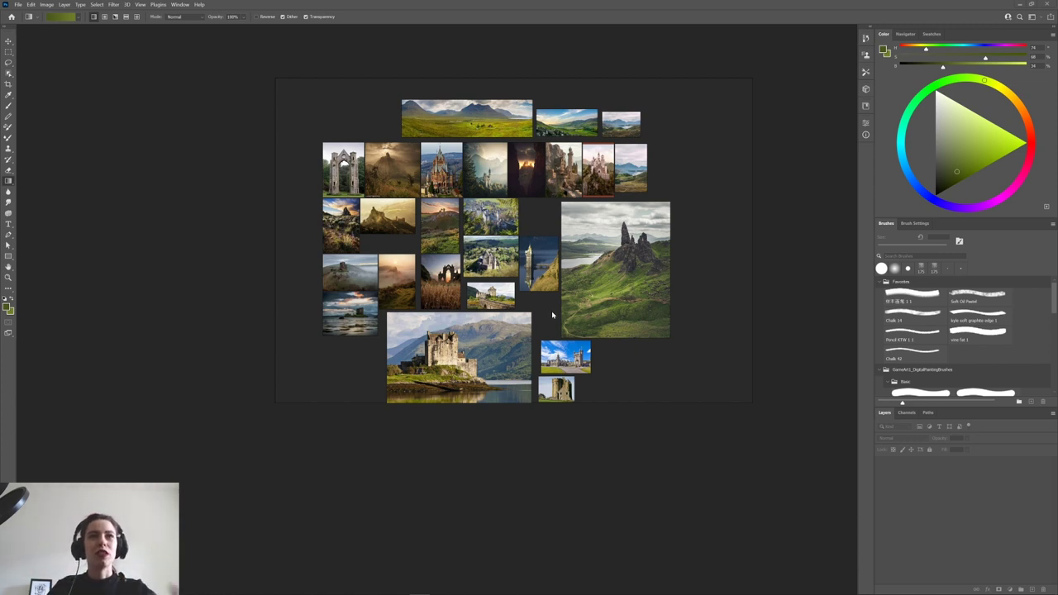
left_click_drag(611, 229, 612, 202)
left_click_drag(717, 112, 80, 66)
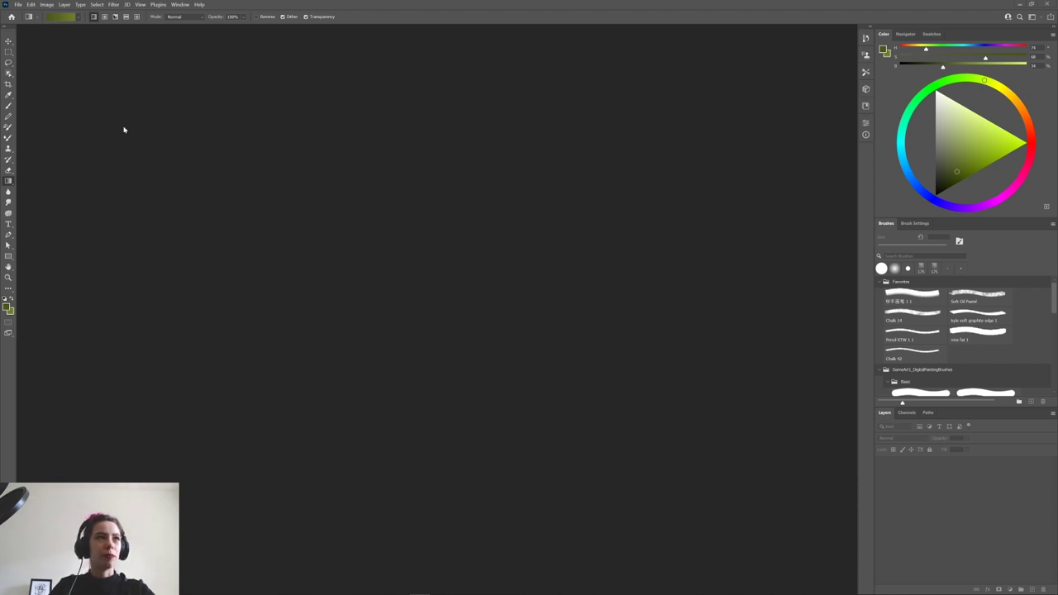
Create a new 1920 x 1080 pixel landscape document at 72 pixels/inch in 8-bit RGB with a white background.
left_click(18, 4)
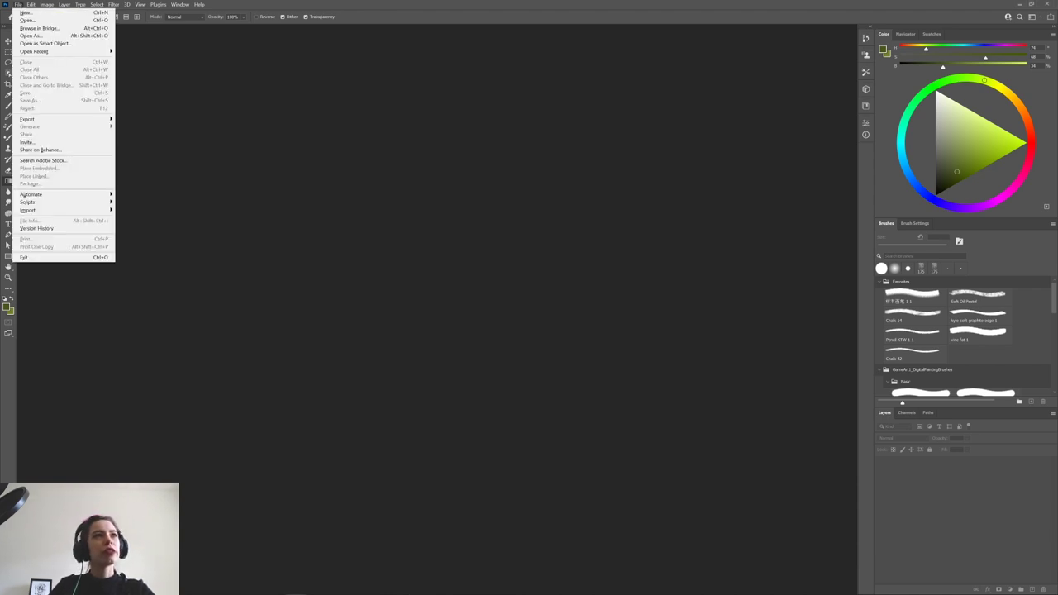
left_click(35, 13)
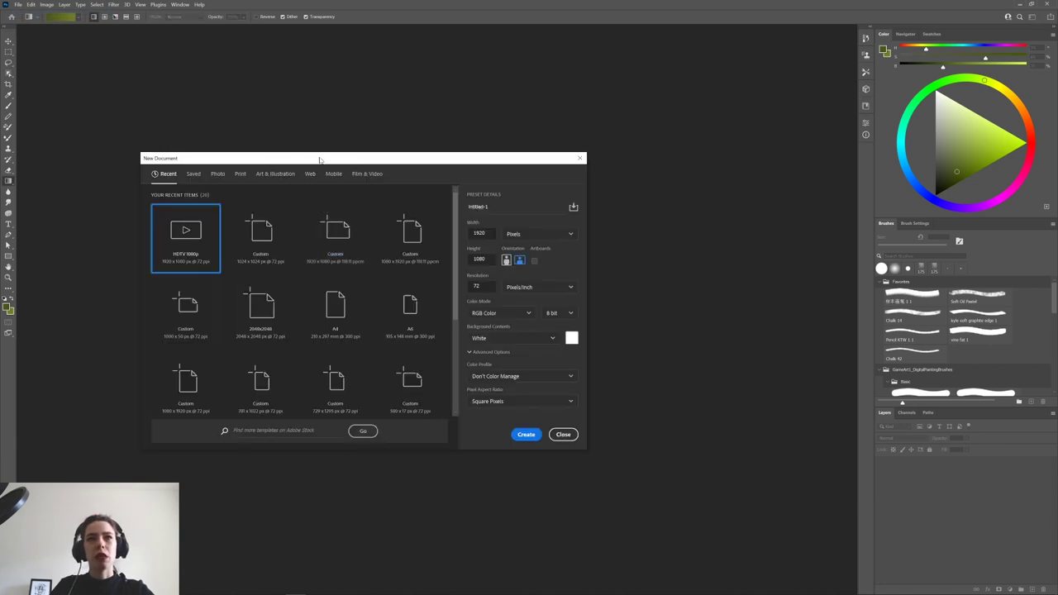
left_click_drag(319, 159, 456, 160)
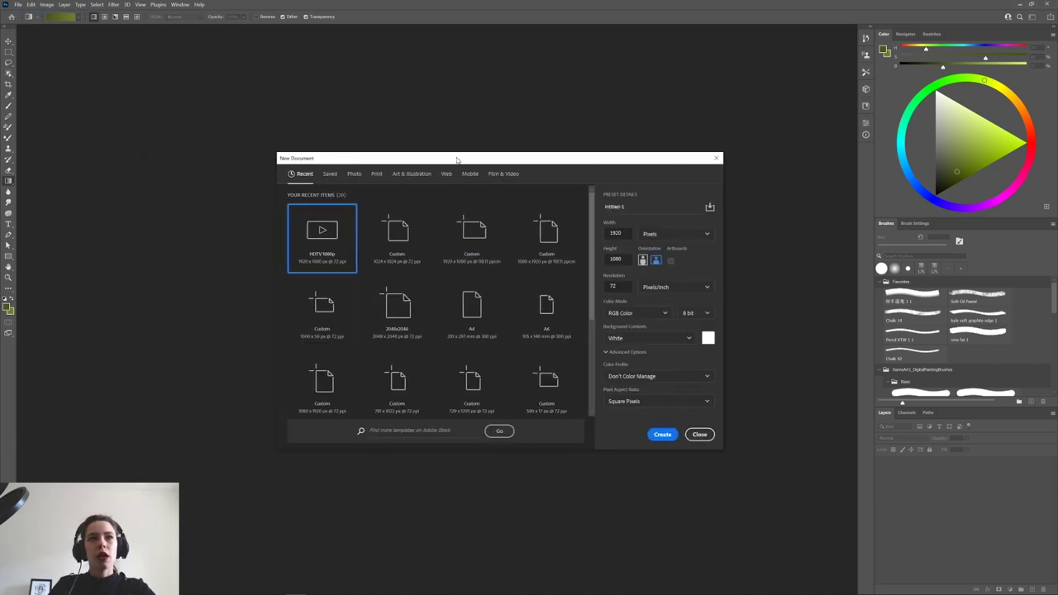
left_click(619, 233)
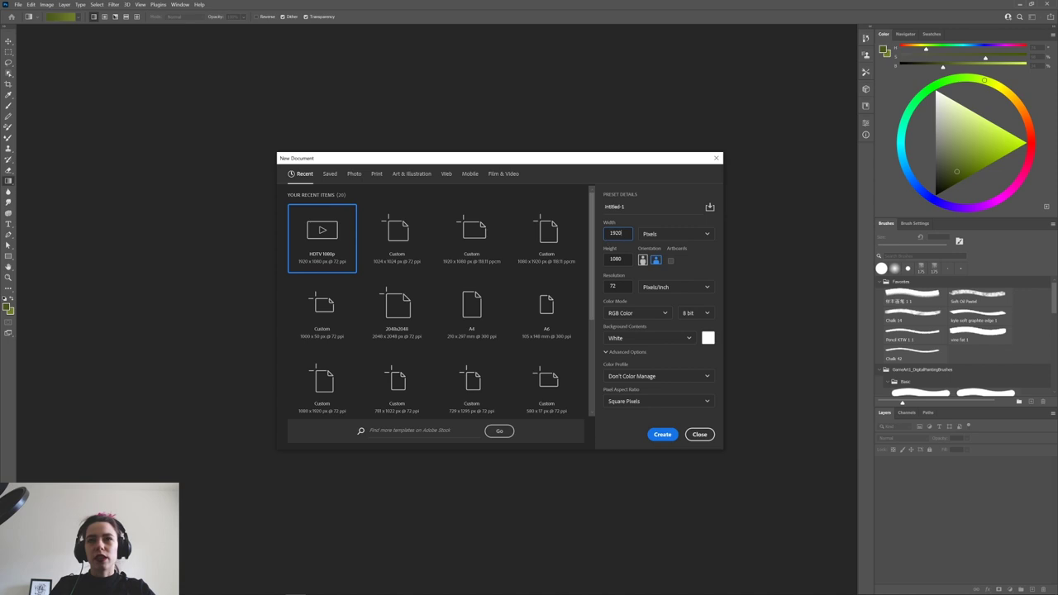
left_click(652, 262)
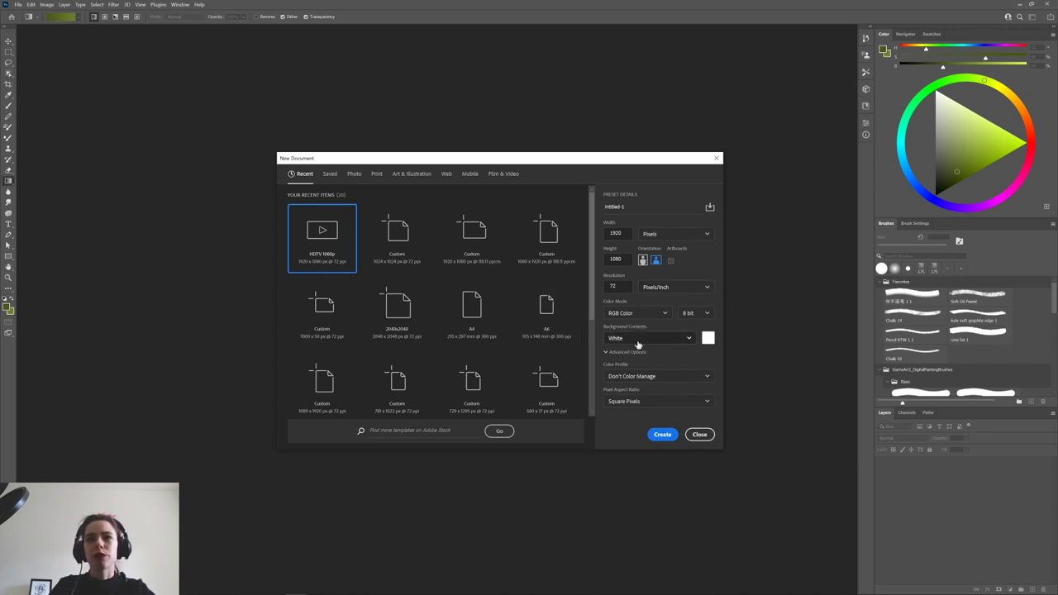
left_click_drag(630, 207, 572, 209)
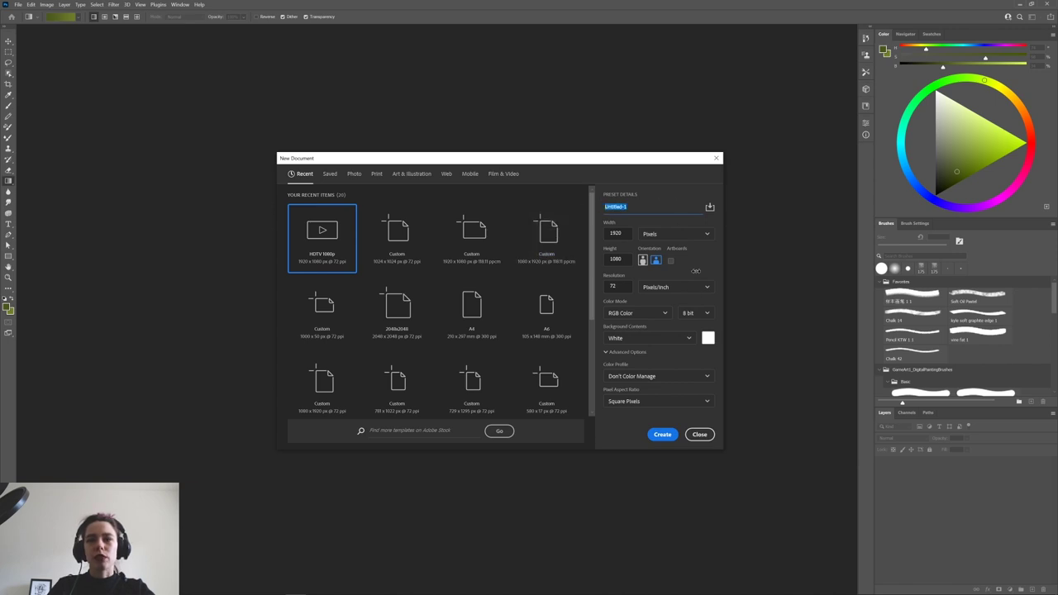
left_click(661, 438)
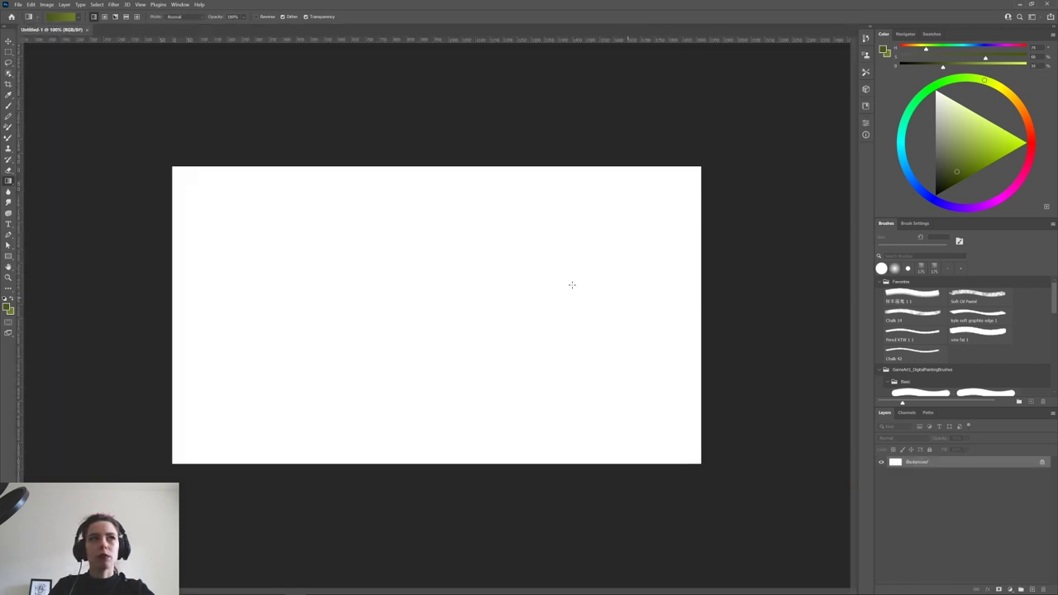
Save the blank document as Landscape_02 in Photoshop format in the DAE Vault folder.
scroll(668, 152, "up", 3)
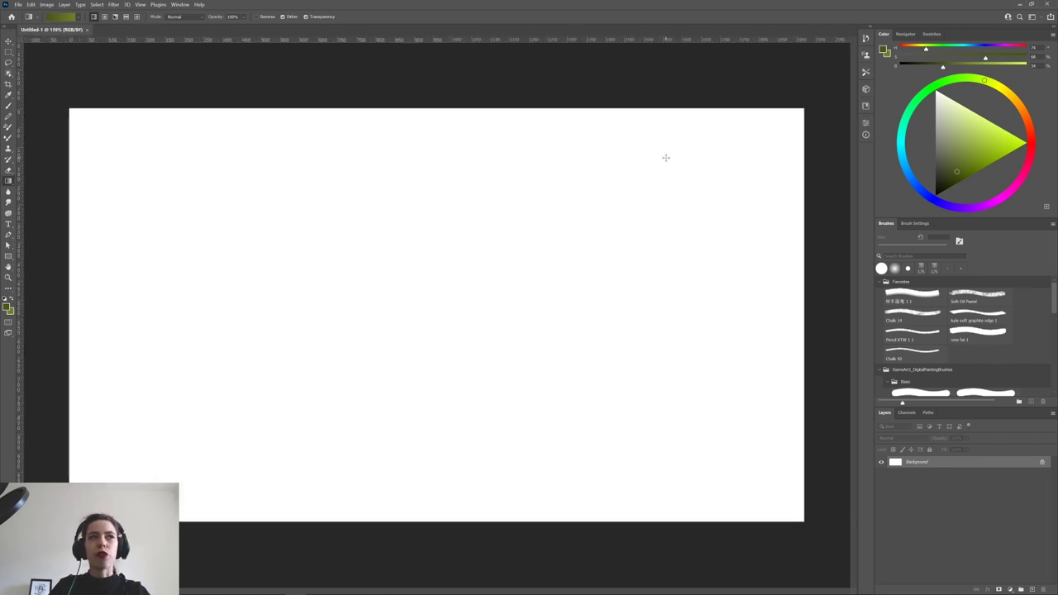
scroll(666, 157, "up", 2)
scroll(666, 156, "down", 1)
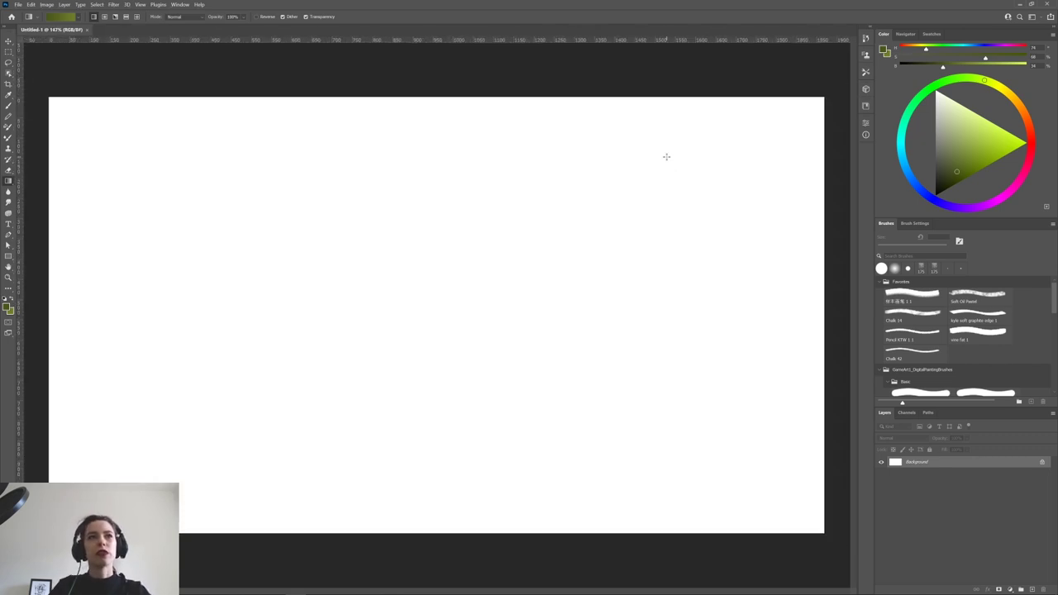
left_click(14, 5)
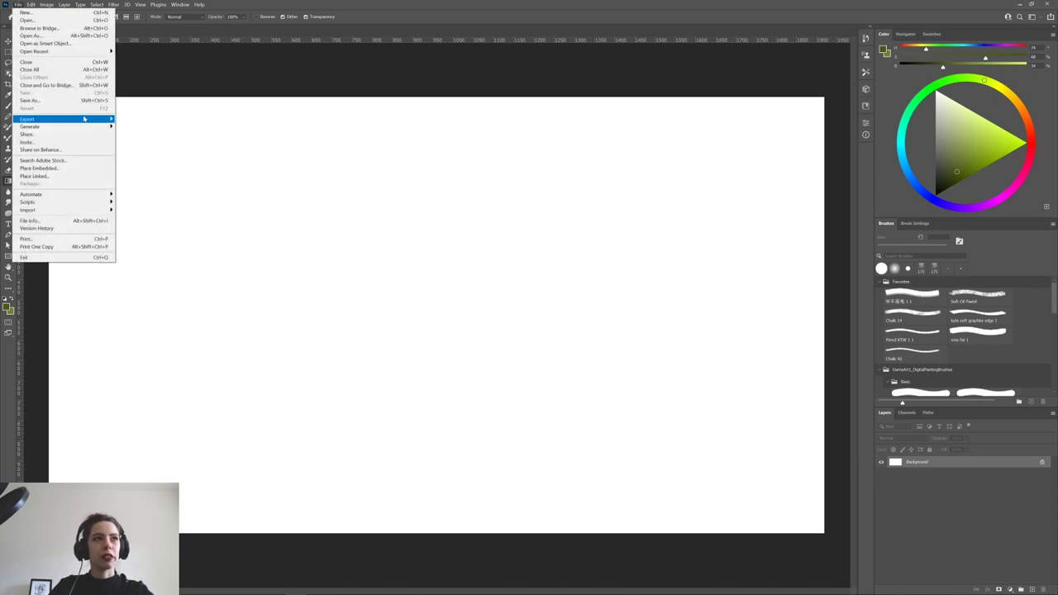
left_click(33, 102)
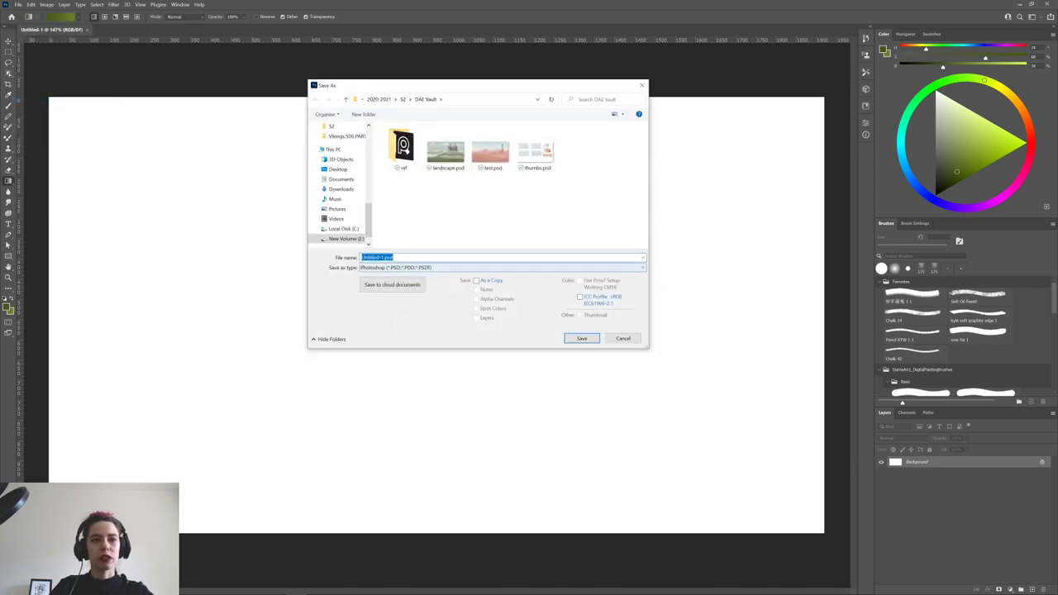
type("la")
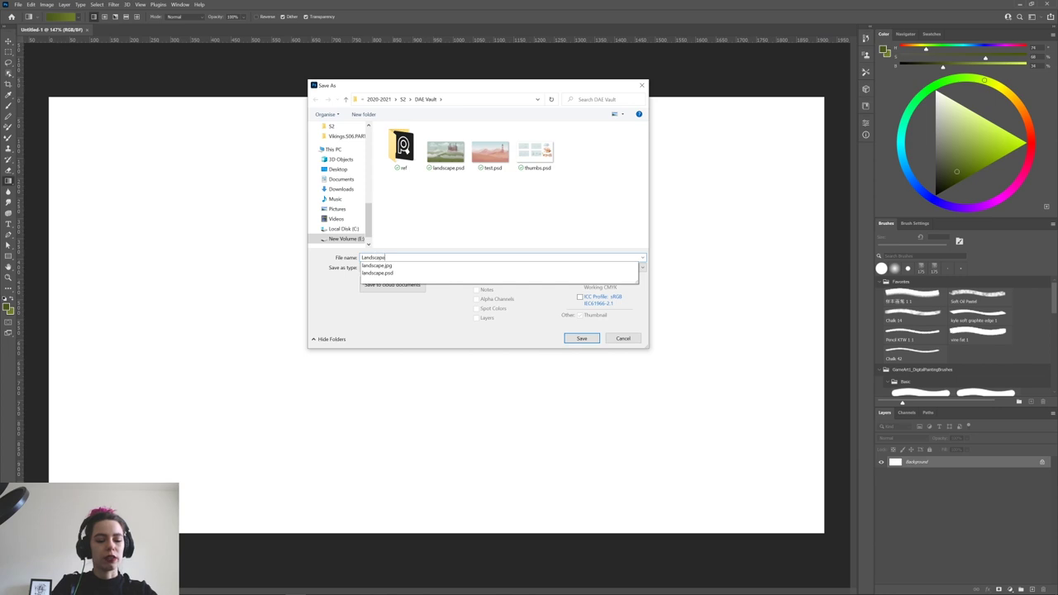
type("ndscape_02")
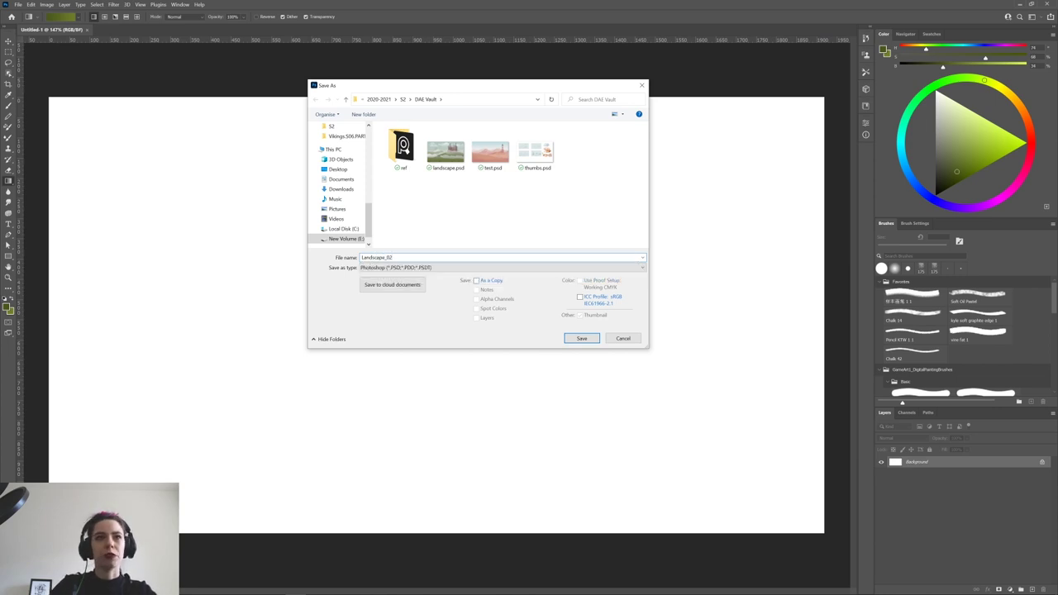
key("Return")
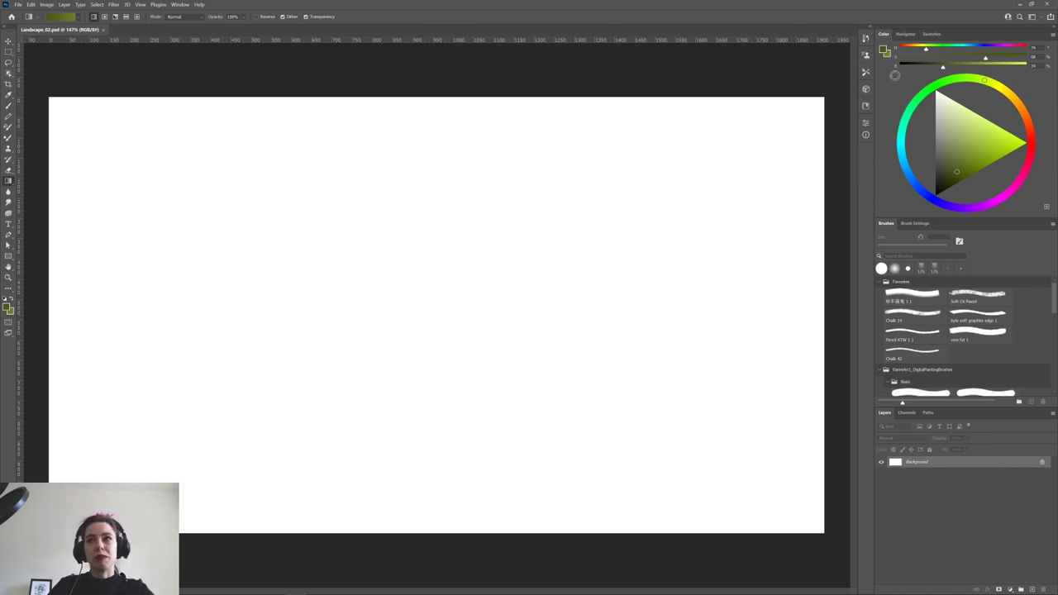
left_click(906, 34)
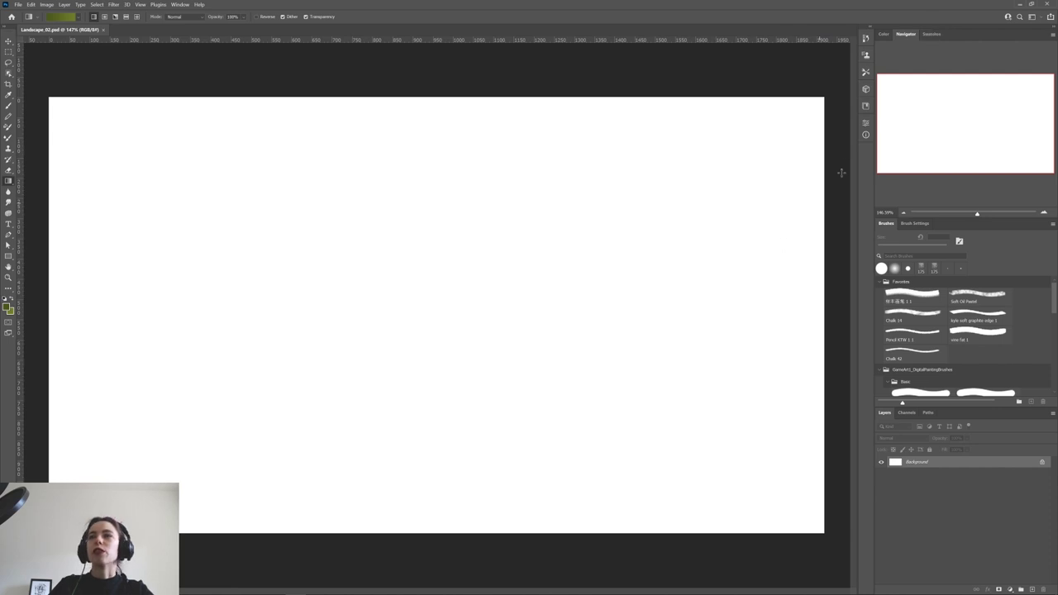
left_click(885, 37)
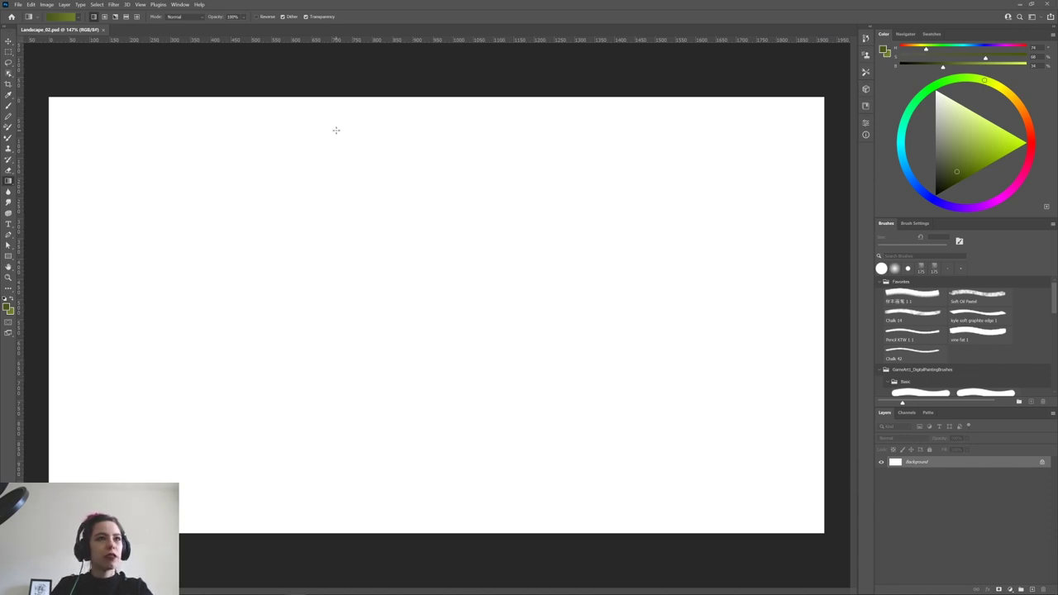
Paste the rock pinnacle photo, scale it down proportionally and place it near the middle of the canvas, filling its height.
key("ctrl+v")
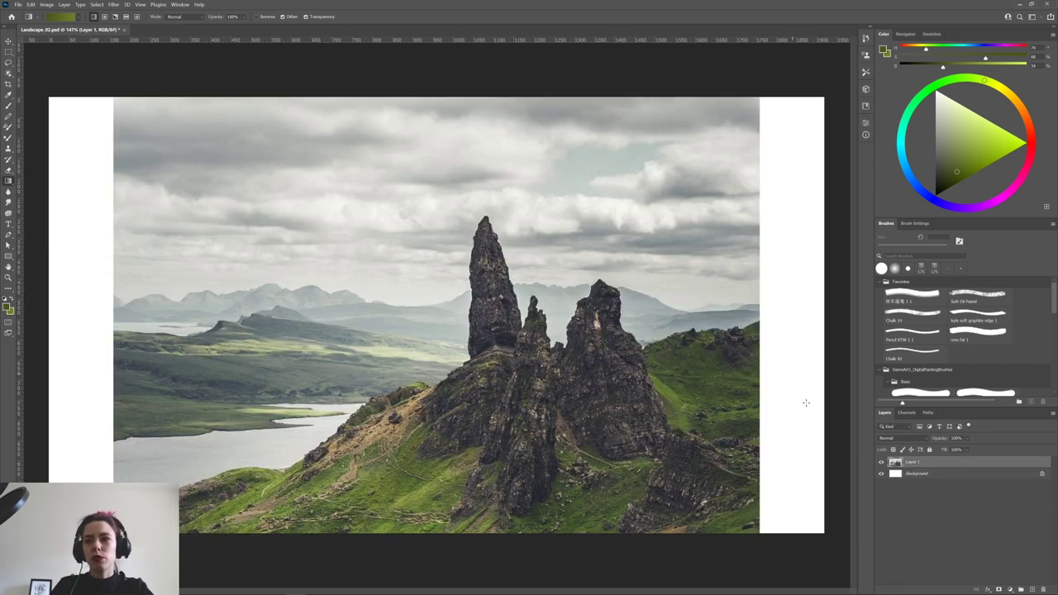
key("ctrl+t")
left_click_drag(114, 96, 285, 312)
left_click_drag(406, 377, 348, 218)
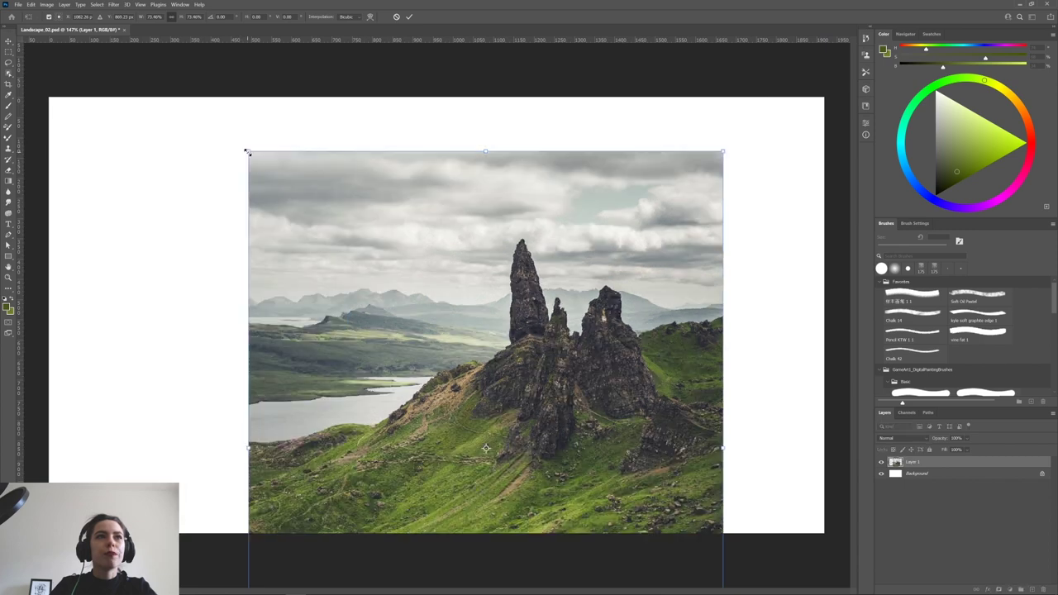
left_click_drag(408, 265, 355, 173)
left_click_drag(192, 53, 305, 134)
left_click_drag(454, 246, 446, 232)
left_click(409, 17)
key("v")
left_click_drag(479, 275, 445, 197)
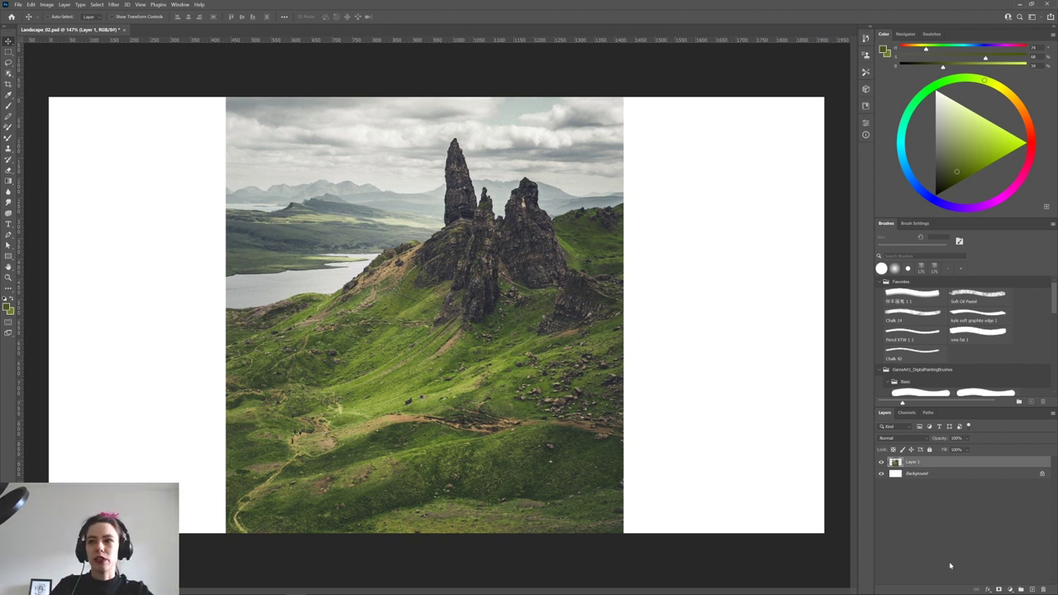
Add a new layer and paint dark green and olive swatches, sampled from the foreground grass, beside the photo with the 40 px Round No Transfer brush.
left_click(1031, 589)
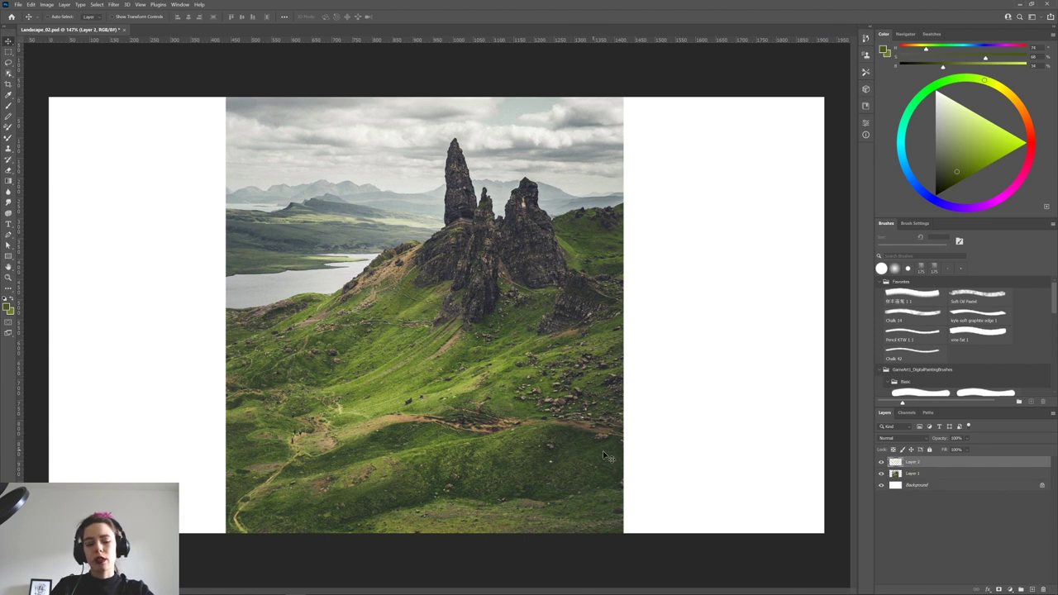
key("b")
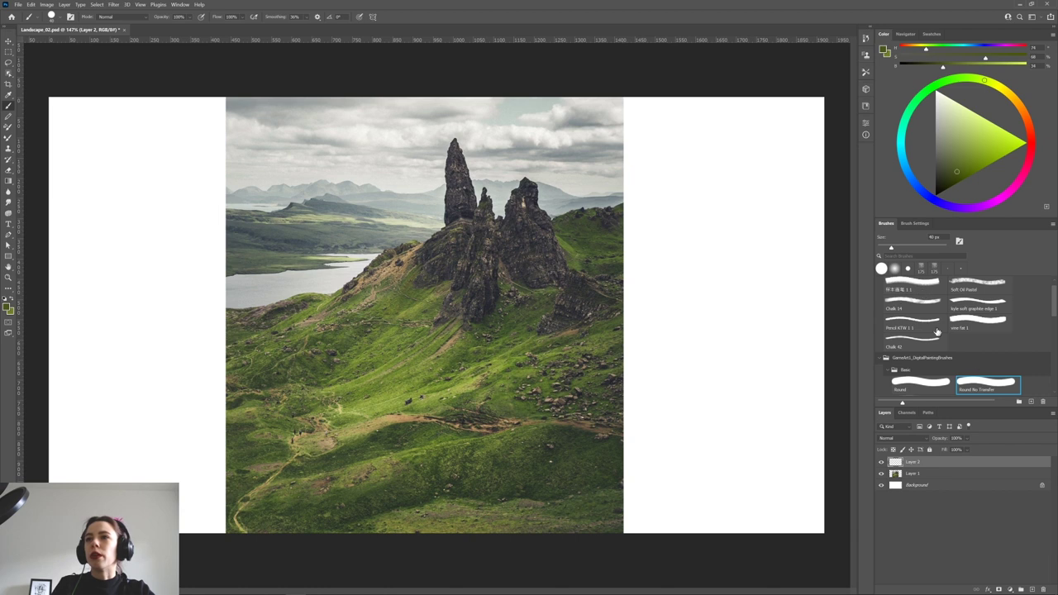
left_click_drag(494, 460, 389, 480)
left_click_drag(666, 468, 672, 473)
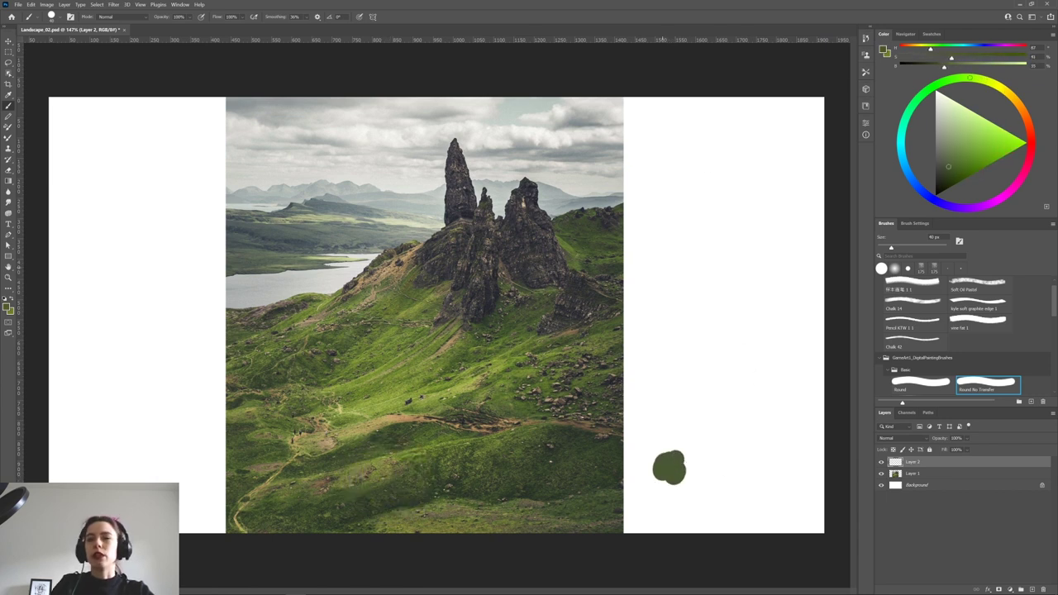
left_click_drag(387, 461, 378, 462)
left_click_drag(699, 467, 700, 455)
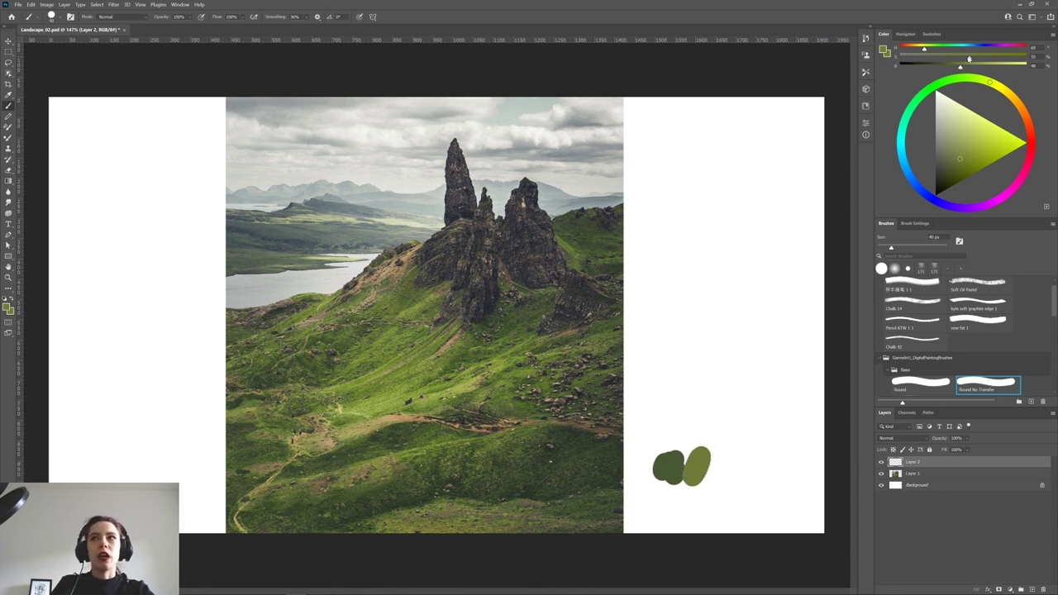
Shift the foreground colour to a brighter pure green with hue 127 and saturation 51%.
mouse_move(931, 60)
left_mouse_down()
mouse_move(995, 60)
mouse_move(939, 62)
mouse_move(1006, 77)
mouse_move(956, 68)
mouse_move(988, 71)
mouse_move(962, 80)
mouse_move(932, 51)
mouse_move(942, 54)
left_mouse_up()
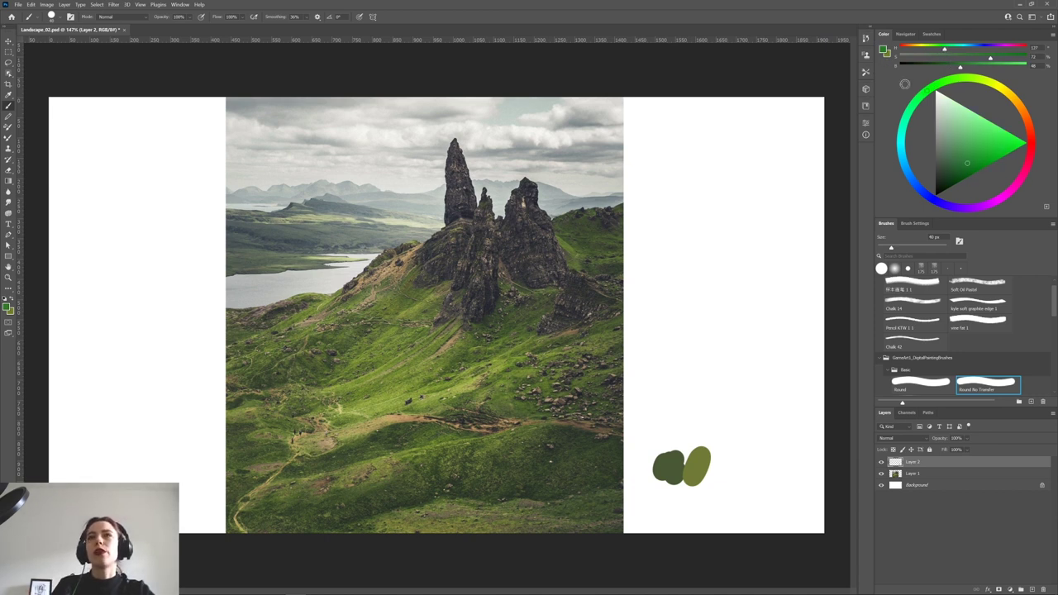
left_click_drag(993, 59, 964, 64)
left_click_drag(961, 67, 996, 72)
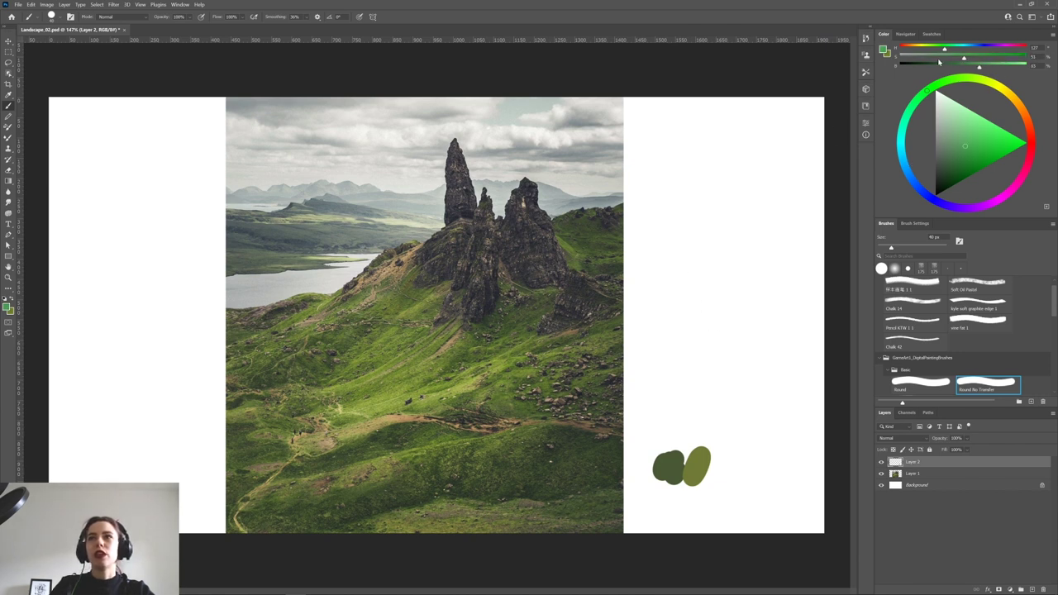
Sample the sunlit green from the middle hillside and paint a swatch of it in the white area beside the photo.
left_click(406, 371, "alt")
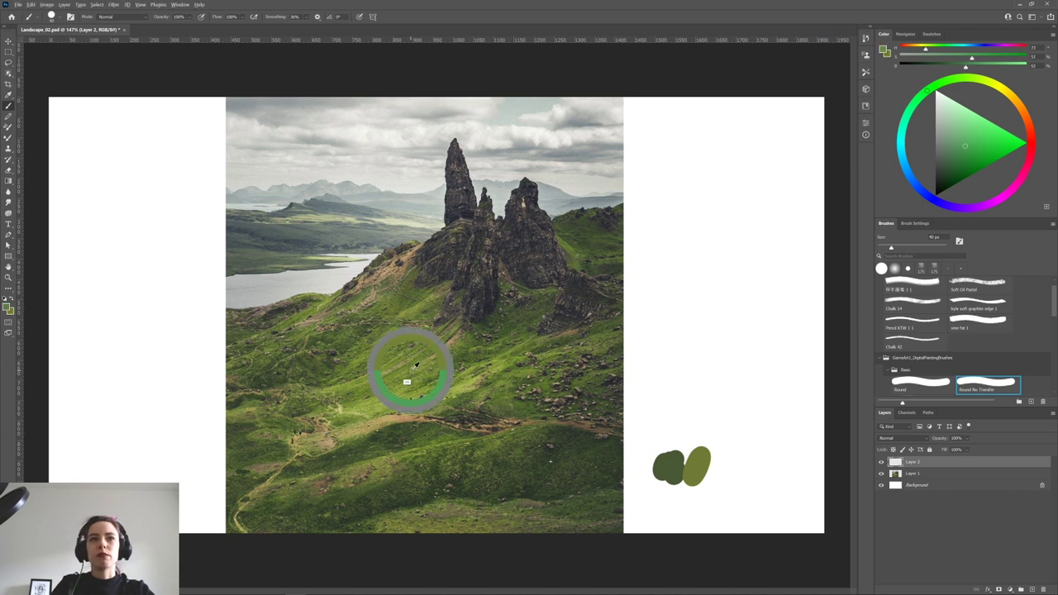
left_click(724, 273)
left_click_drag(718, 300, 723, 302)
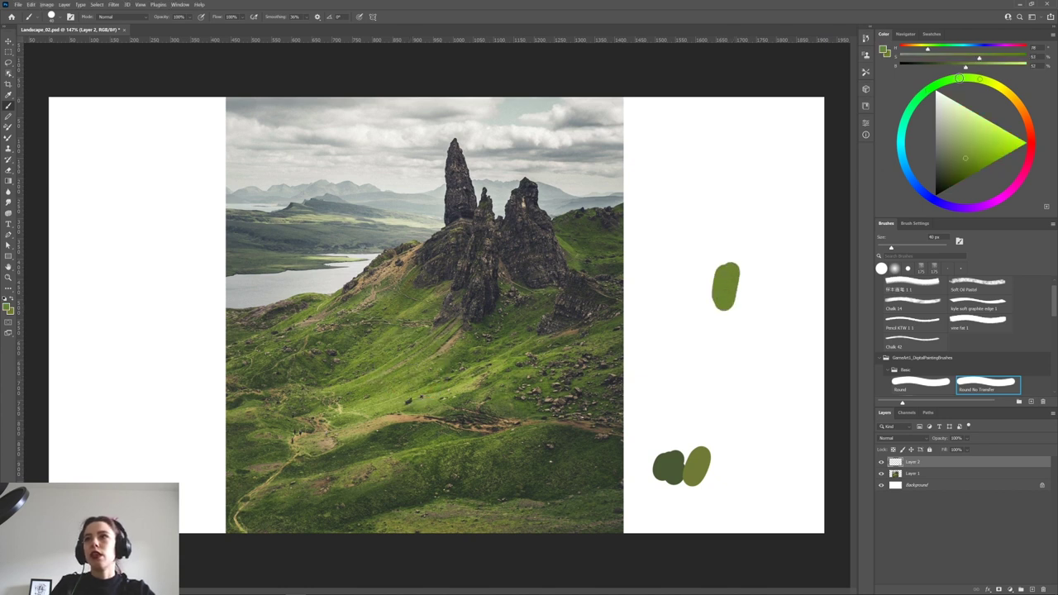
Try a pale green swatch with saturation 37% and brightness 87% beside the hillside green, and undo both swatches.
left_click(1010, 67)
left_click_drag(979, 60, 947, 60)
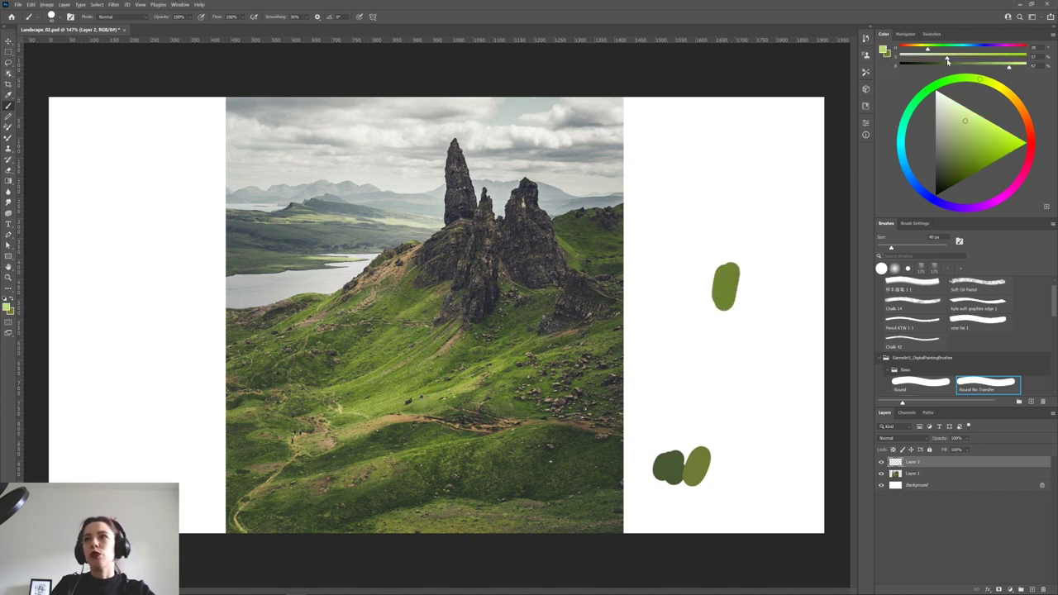
left_click_drag(755, 290, 743, 303)
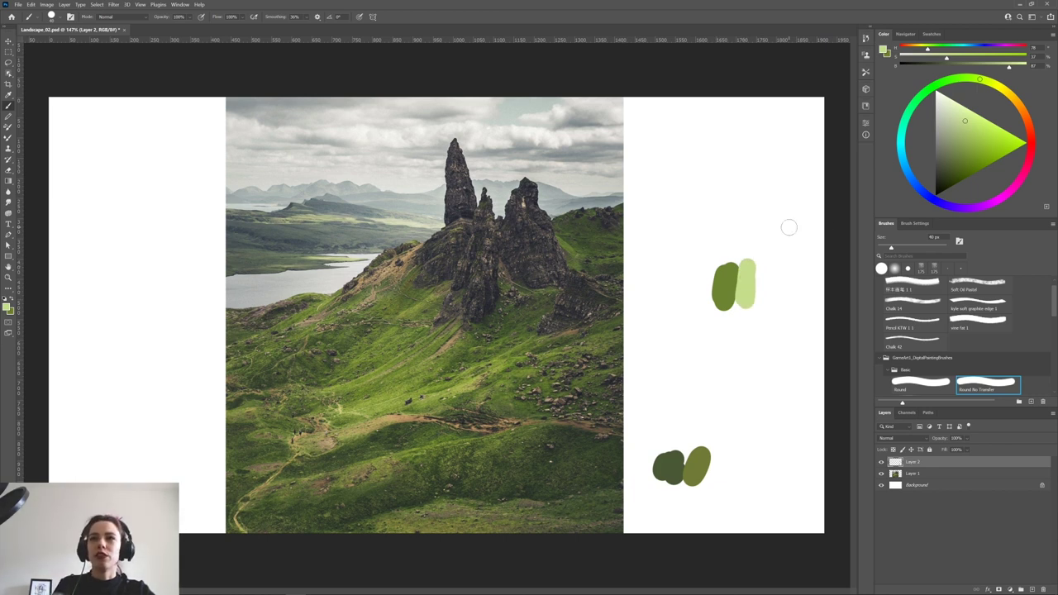
key("ctrl+z")
key("ctrl+z")
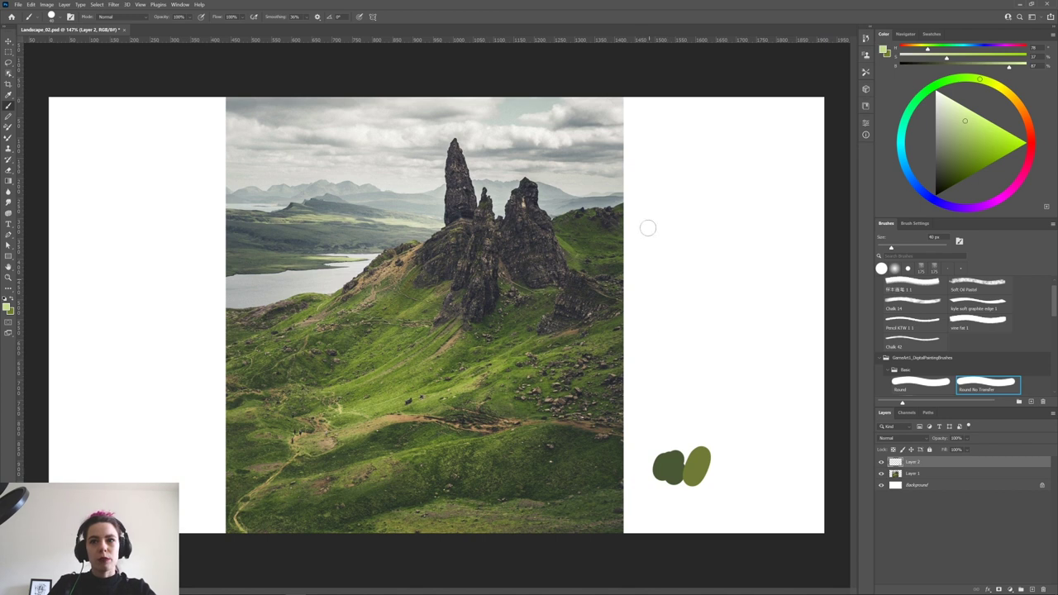
Sample the sunlit grass in the photo and paint a bright yellow-green swatch beside the olive one.
left_click_drag(393, 447, 438, 438)
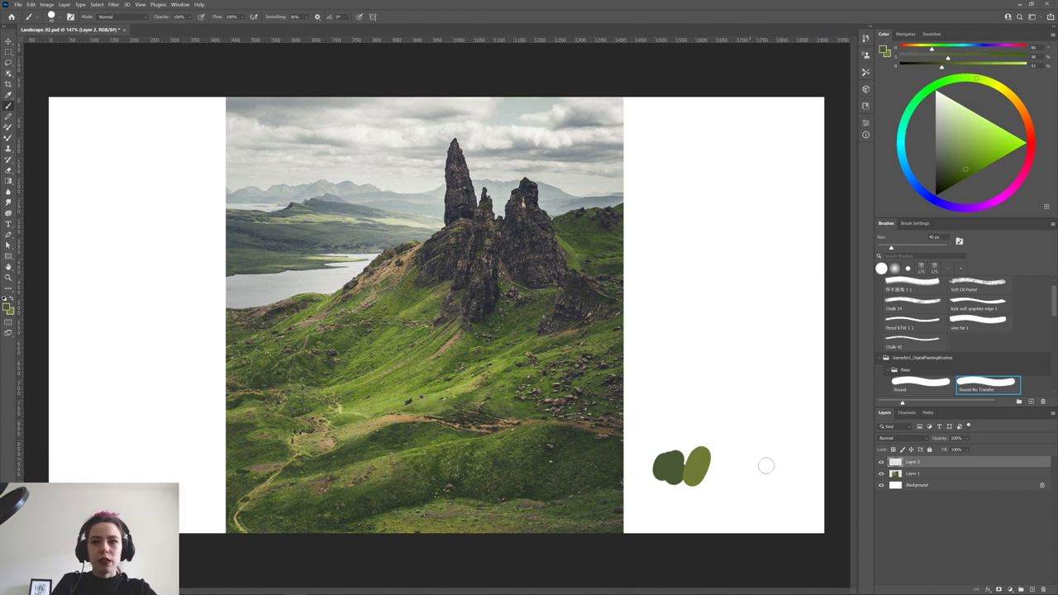
left_click_drag(339, 406, 387, 404)
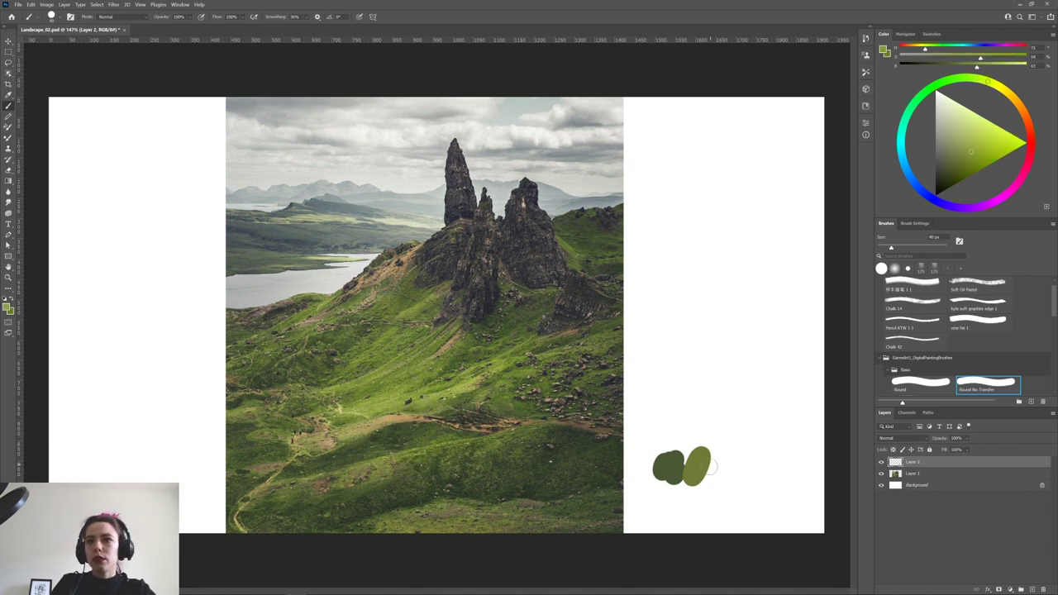
left_click_drag(712, 467, 719, 464)
Compare colours in the photo by sampling the rock, the grassy slopes and the distant hills.
left_click_drag(429, 494, 413, 309)
left_click_drag(434, 253, 442, 258)
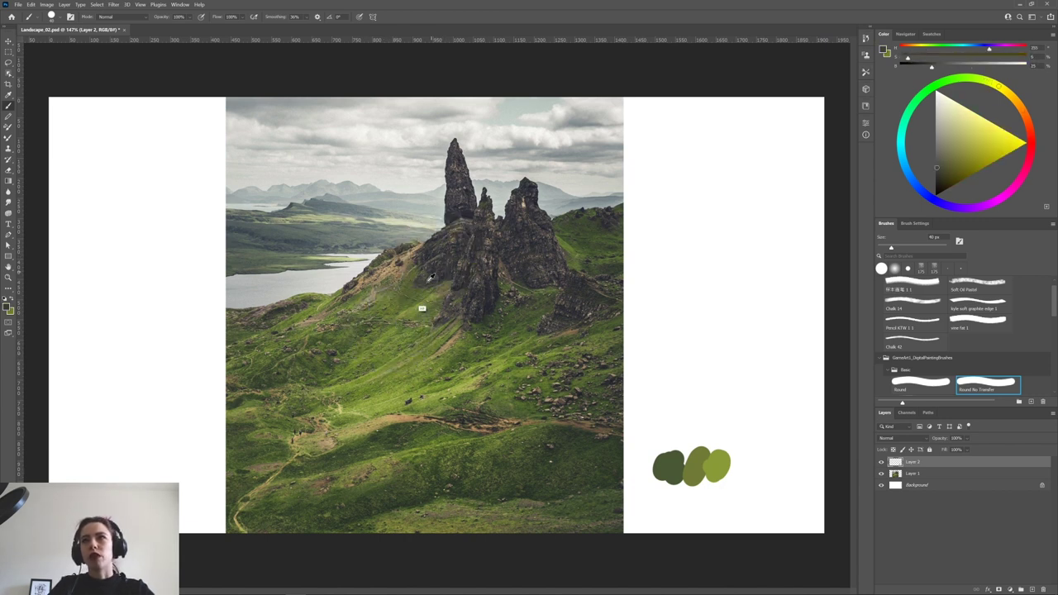
left_click_drag(401, 378, 405, 376)
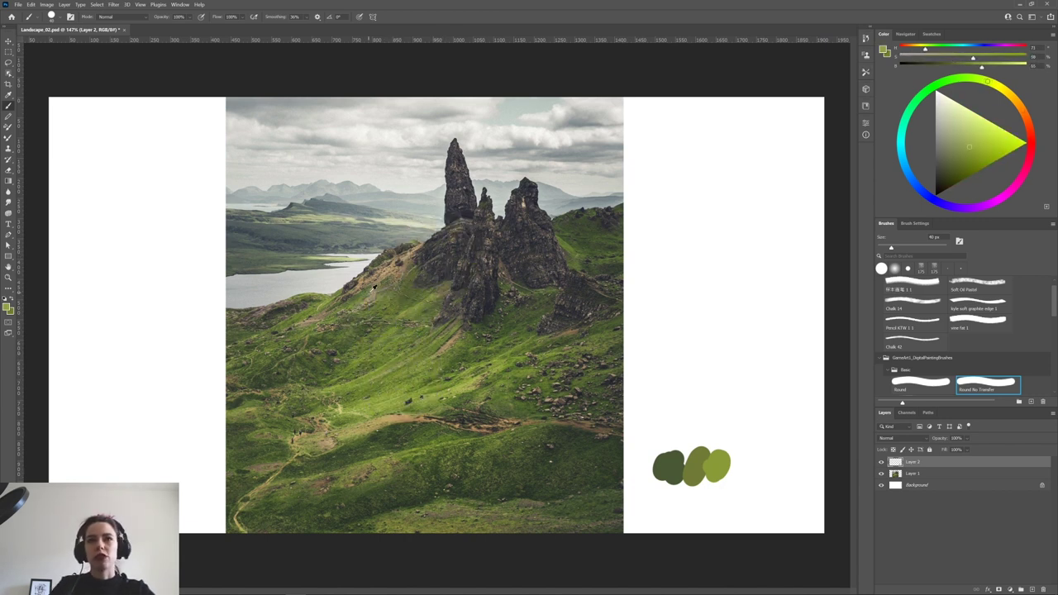
left_click(349, 310, "alt")
left_click(383, 381, "alt")
left_click_drag(316, 262, 364, 185)
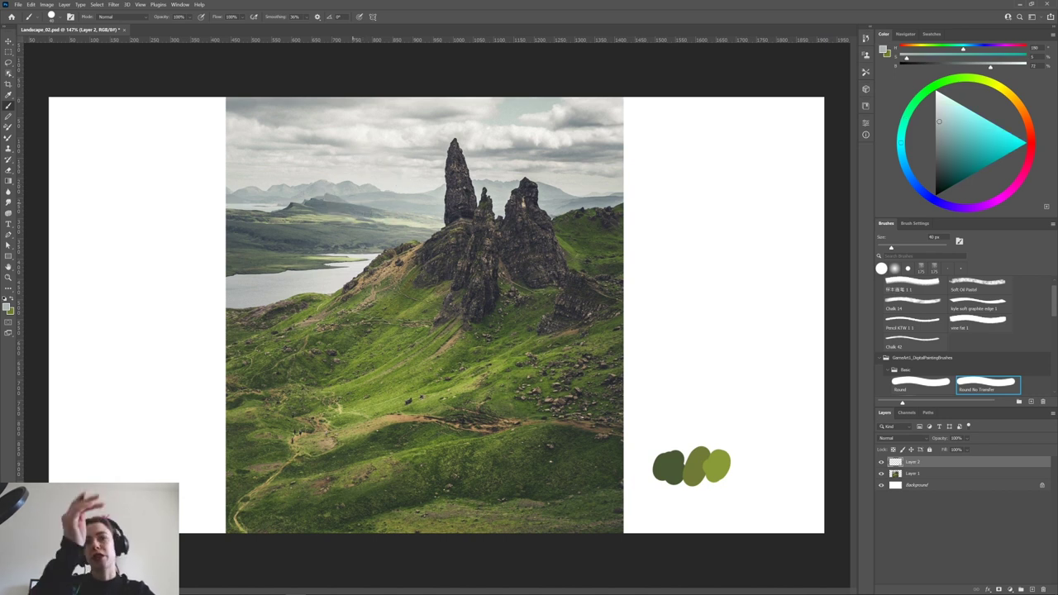
Sample the green hill beside the rock pinnacles and paint its swatch at the end of the green row.
left_click_drag(571, 244, 570, 245)
left_click_drag(727, 462, 740, 465)
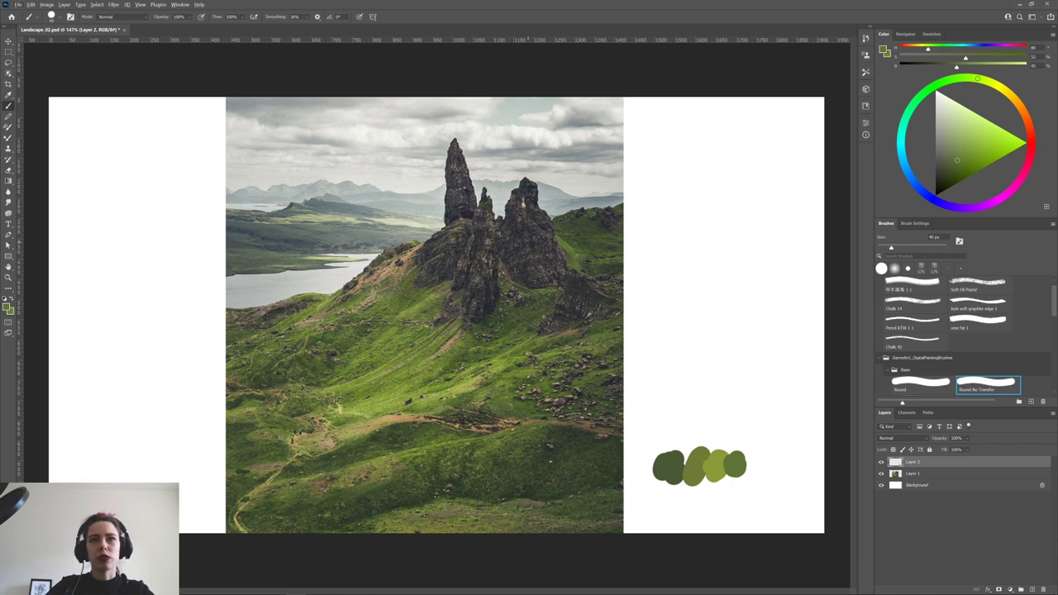
left_click(393, 385, "alt")
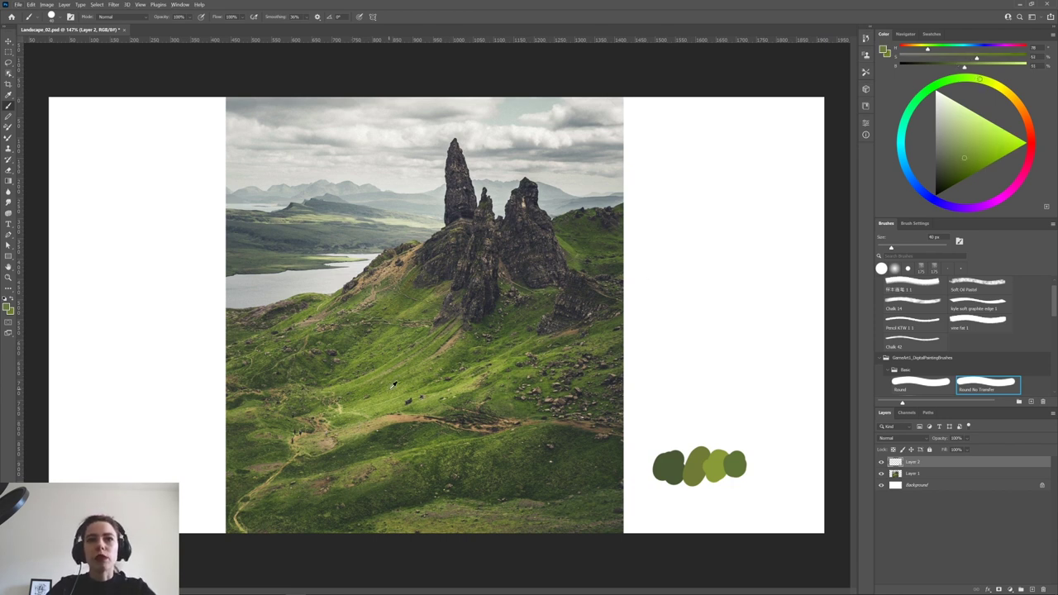
Sample muted tones from the distant hills and paint three greyish-green swatches in a row above the greens.
left_click(312, 222, "alt")
left_click_drag(311, 223, 314, 217)
mouse_move(667, 369)
left_mouse_down()
mouse_move(674, 380)
mouse_move(666, 372)
mouse_move(696, 373)
mouse_move(690, 385)
mouse_move(711, 376)
mouse_move(709, 385)
left_mouse_up()
left_click(311, 224, "alt")
left_click(391, 219, "alt")
Sample the hazy far mountains and paint three blue-grey swatches in a row above the muted greens.
left_click(296, 199, "alt")
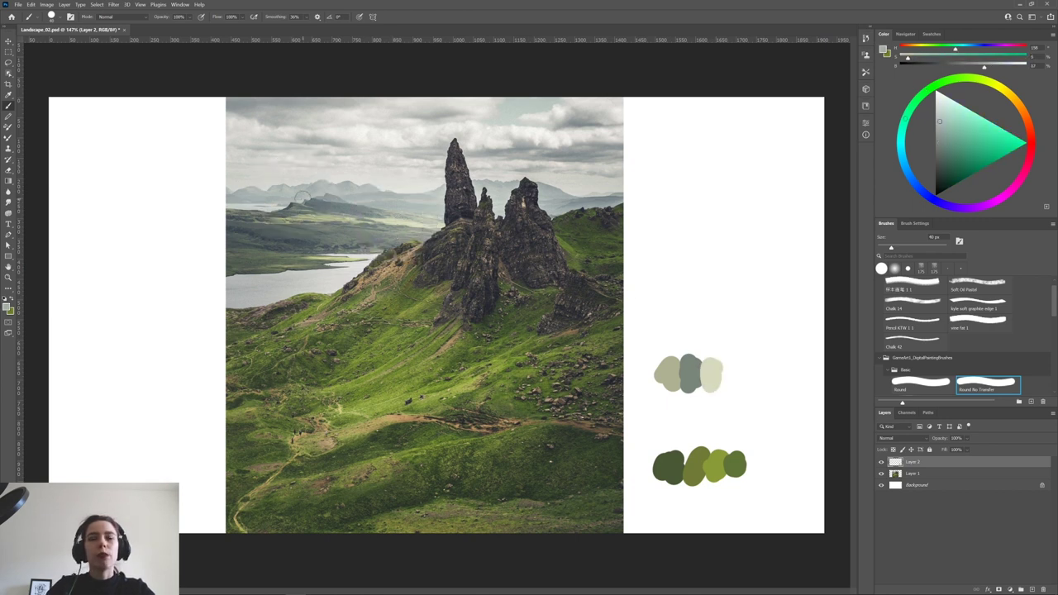
mouse_move(666, 289)
left_mouse_down()
mouse_move(664, 304)
mouse_move(686, 309)
left_mouse_up()
left_click(346, 185, "alt")
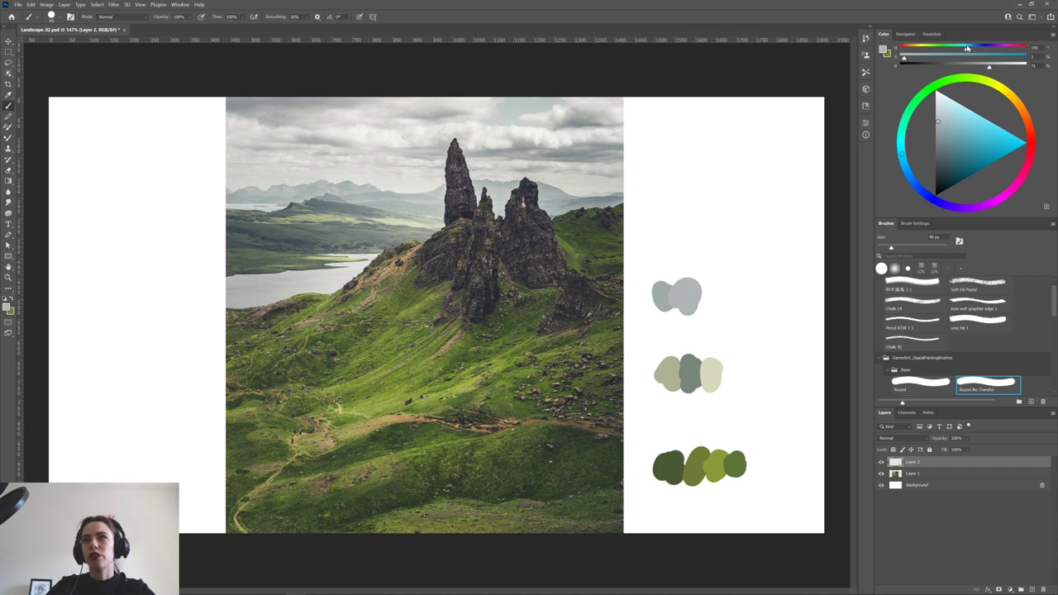
left_click_drag(970, 47, 975, 48)
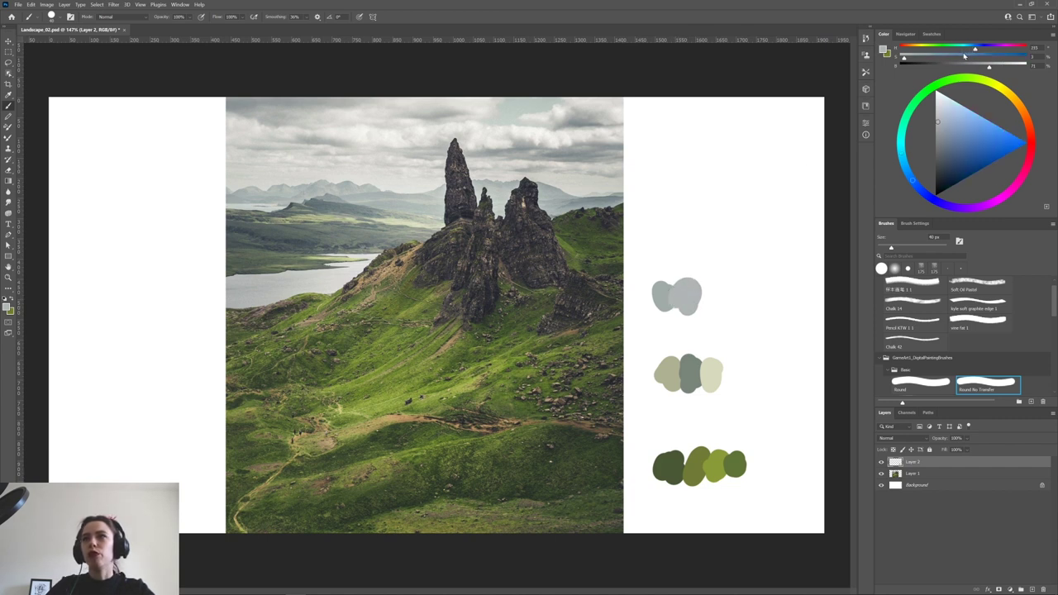
left_click(376, 207, "alt")
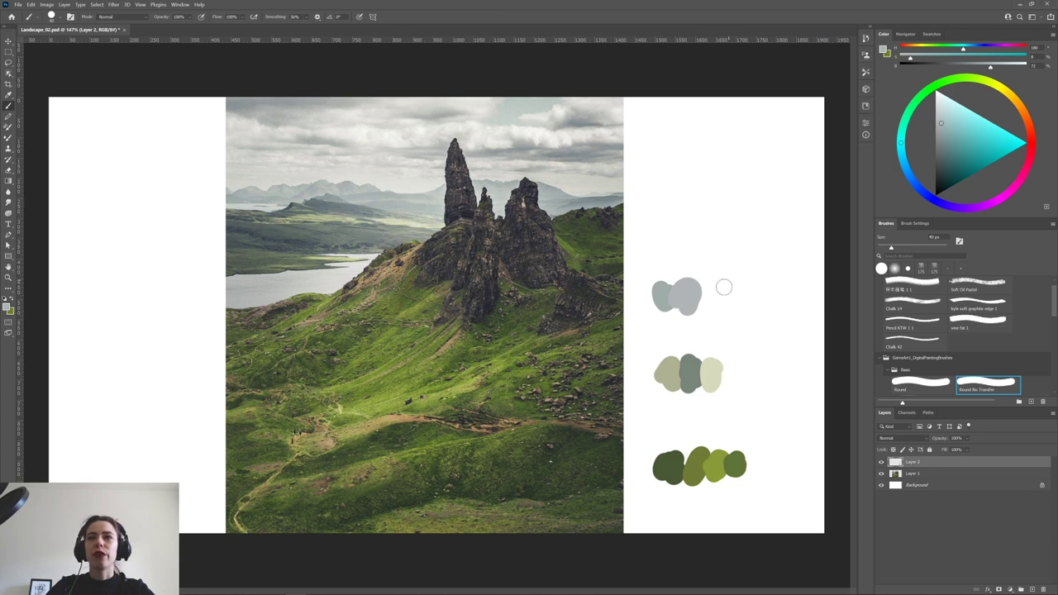
left_click_drag(721, 287, 707, 309)
Sample the misty horizon and the pale clouds and paint their two swatches above the blue-grey row.
left_click(290, 188, "alt")
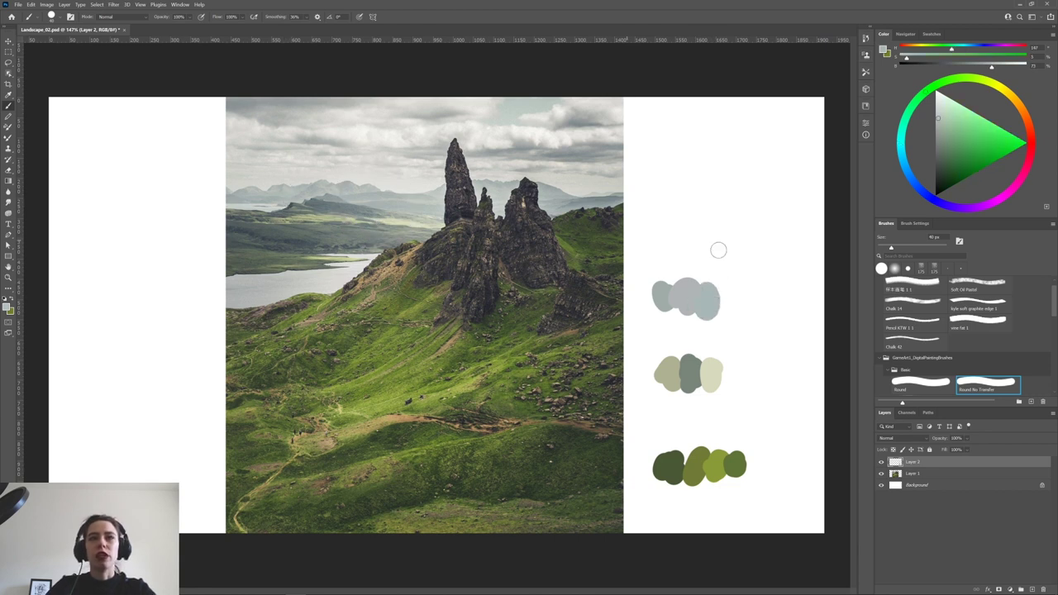
left_click_drag(671, 252, 678, 271)
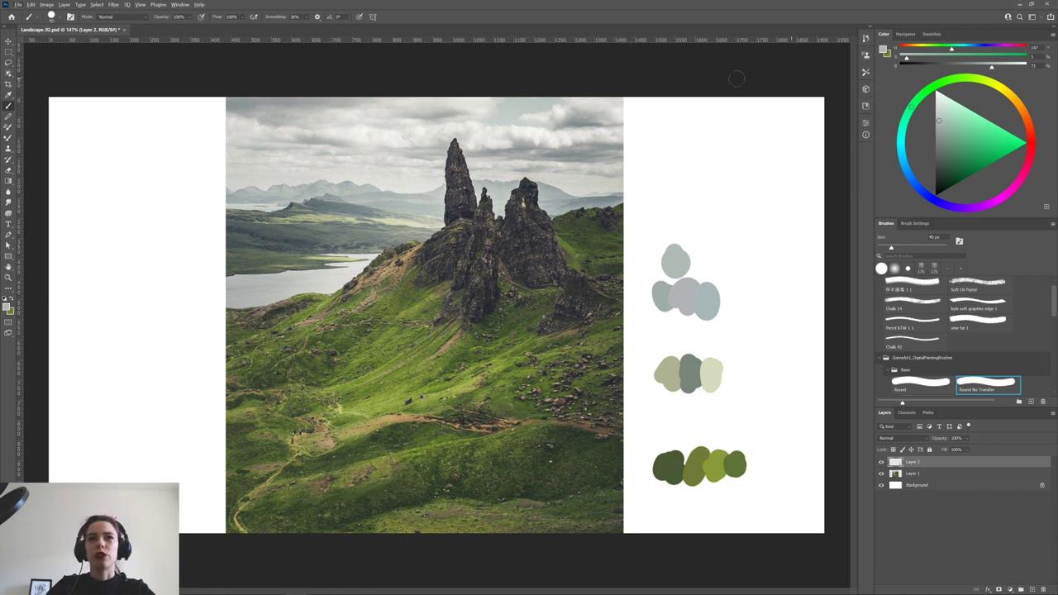
left_click(298, 180, "alt")
left_click_drag(671, 223, 692, 257)
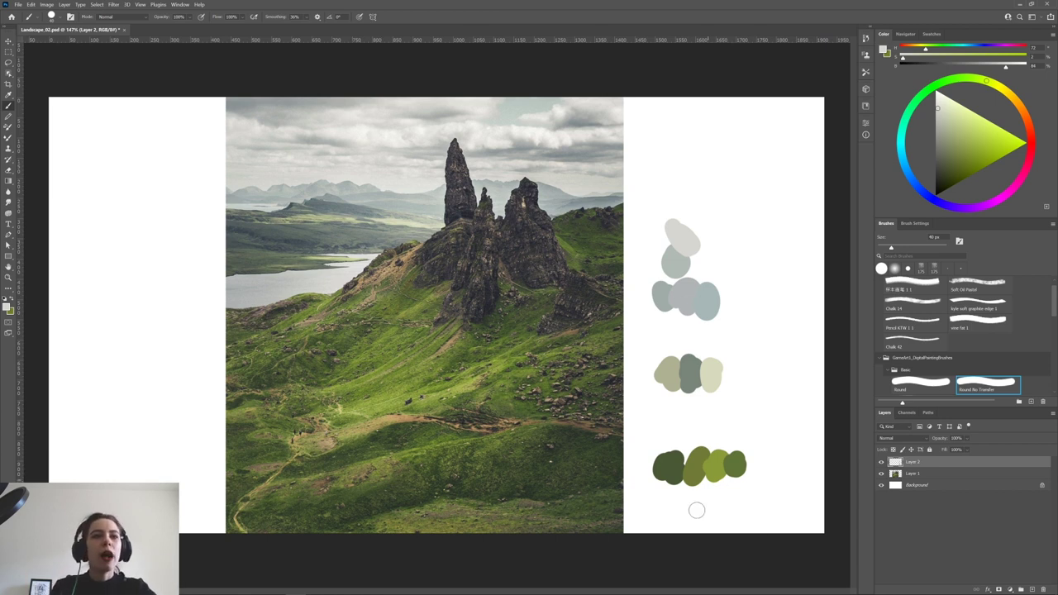
left_click(674, 415)
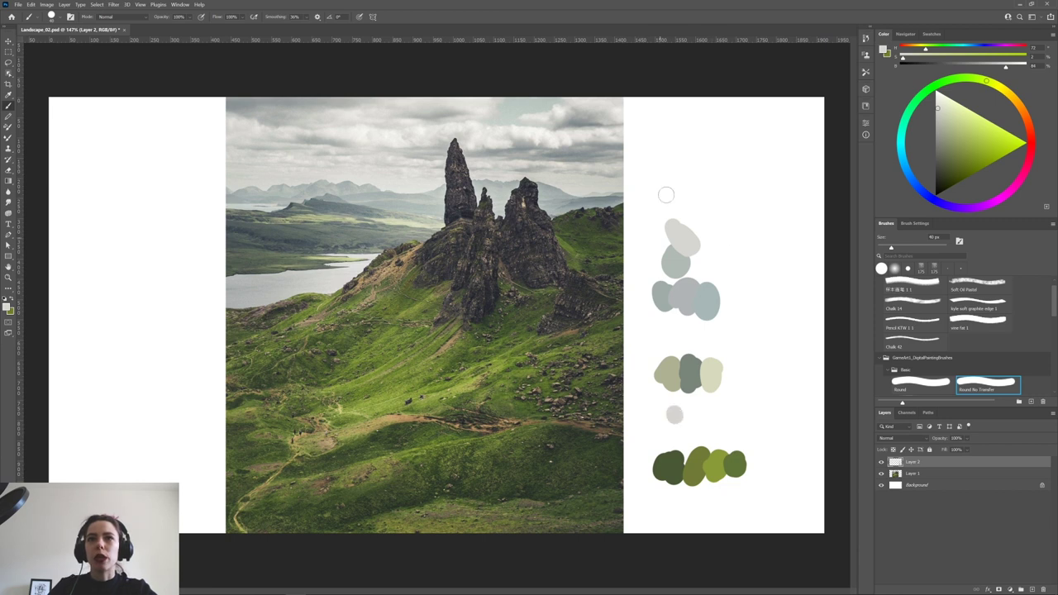
key("ctrl+z")
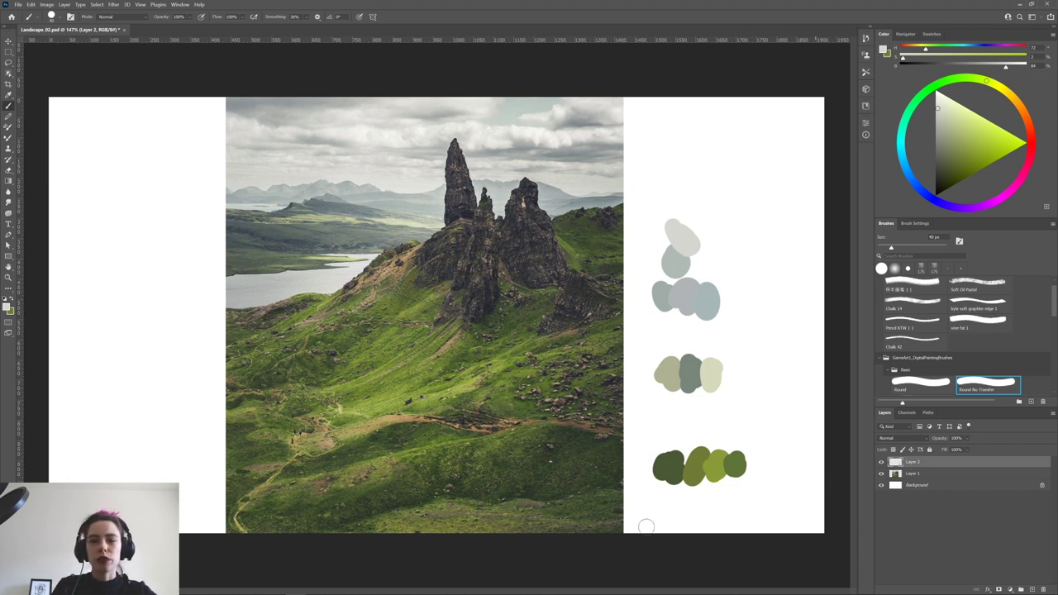
Compare the foreground, middle and distant colours of the photo by sampling the grass and the far hills.
left_click(406, 349, "alt")
left_click(403, 374, "alt")
left_click_drag(302, 233, 300, 202)
left_click_drag(338, 246, 347, 301)
left_click_drag(362, 456, 368, 333)
left_click(266, 417, "alt")
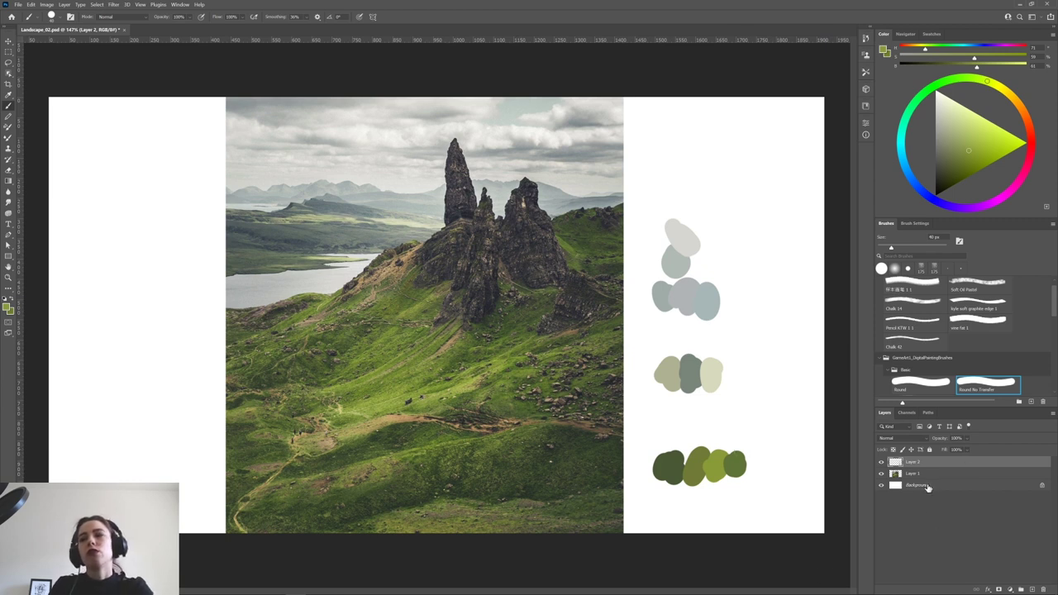
Delete the layer with the painted colour swatches.
key("Delete")
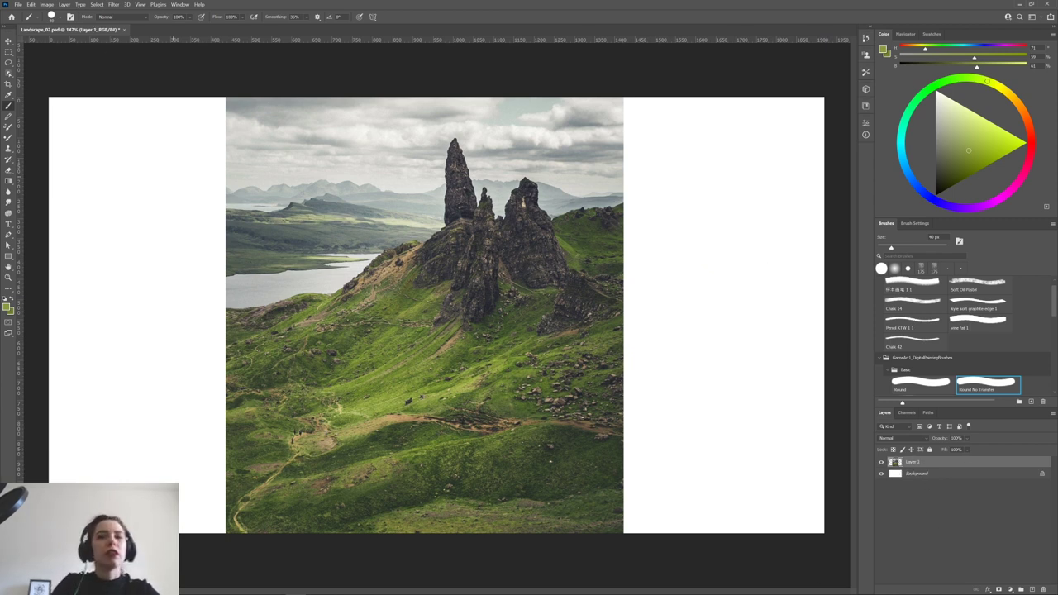
Duplicate the photo layer and rename the original layer REF.
key("ctrl+j")
double_click(915, 476)
type("Li")
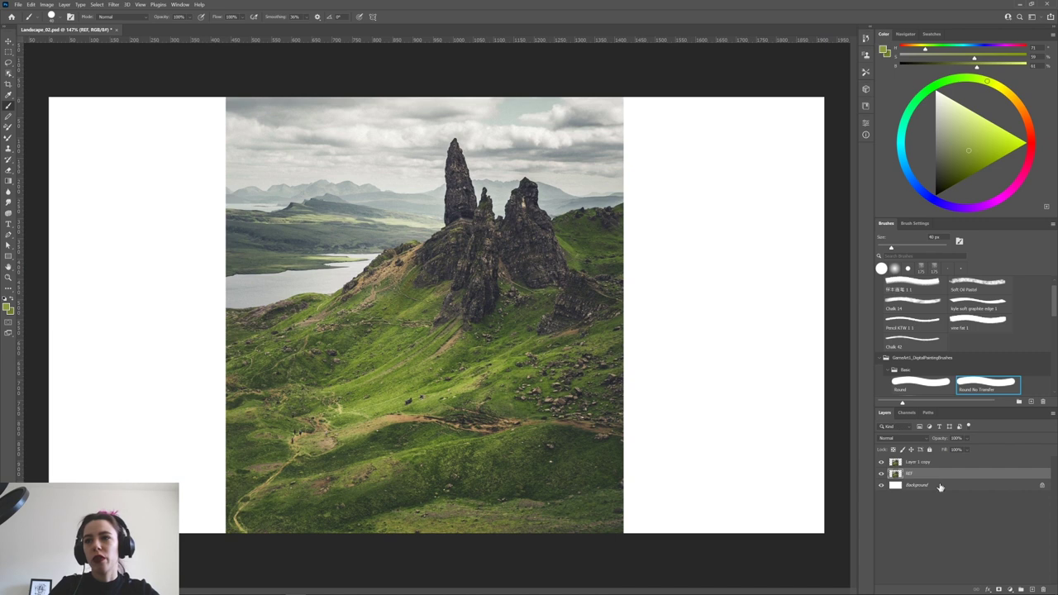
double_click(917, 463)
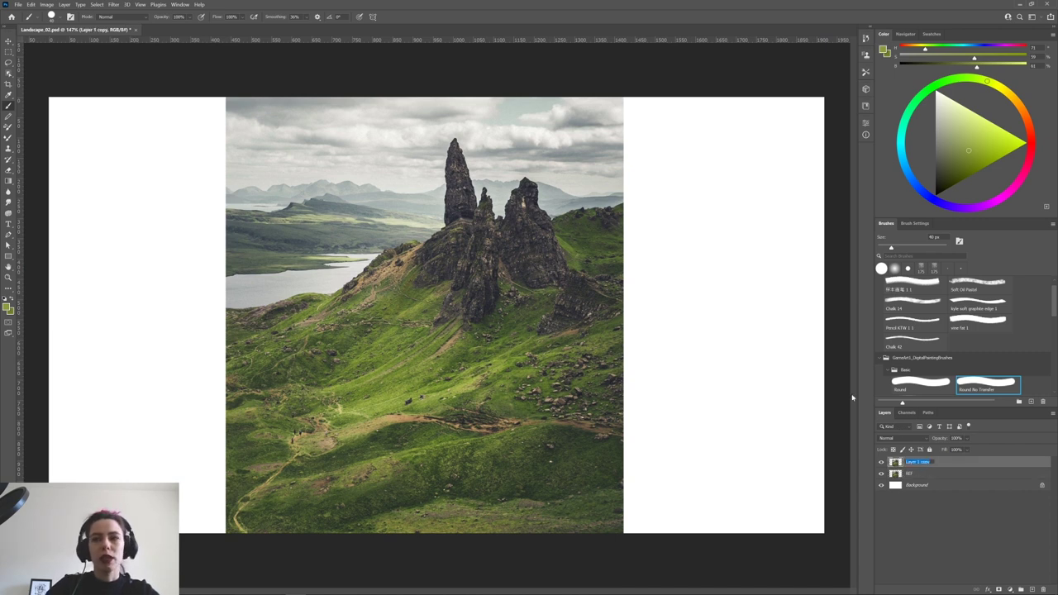
left_click(847, 516)
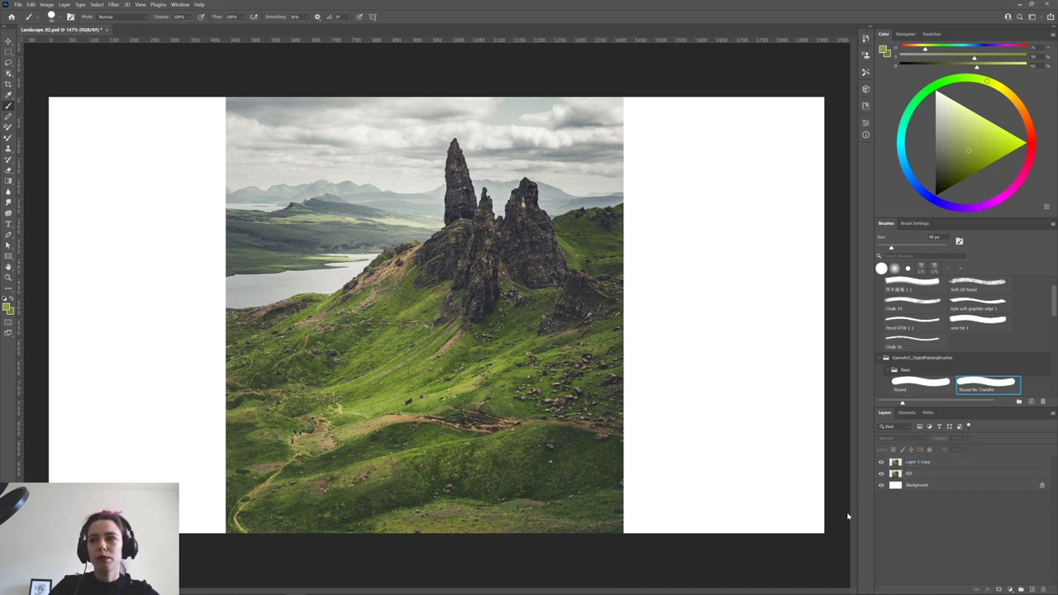
Apply the Mosaic filter with a cell size of 181 to the copied photo layer.
left_click(927, 462)
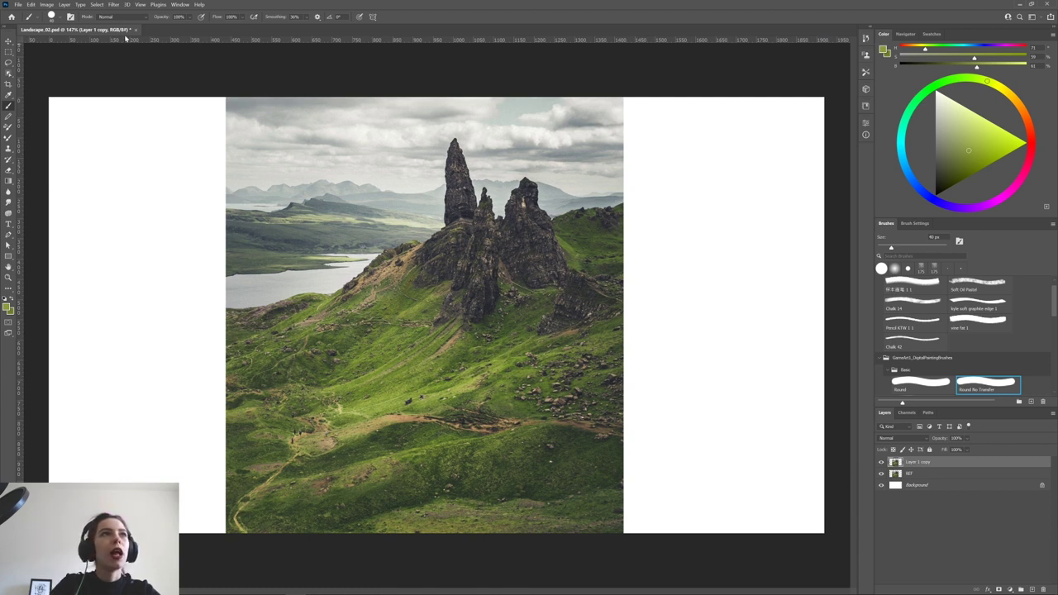
left_click(113, 5)
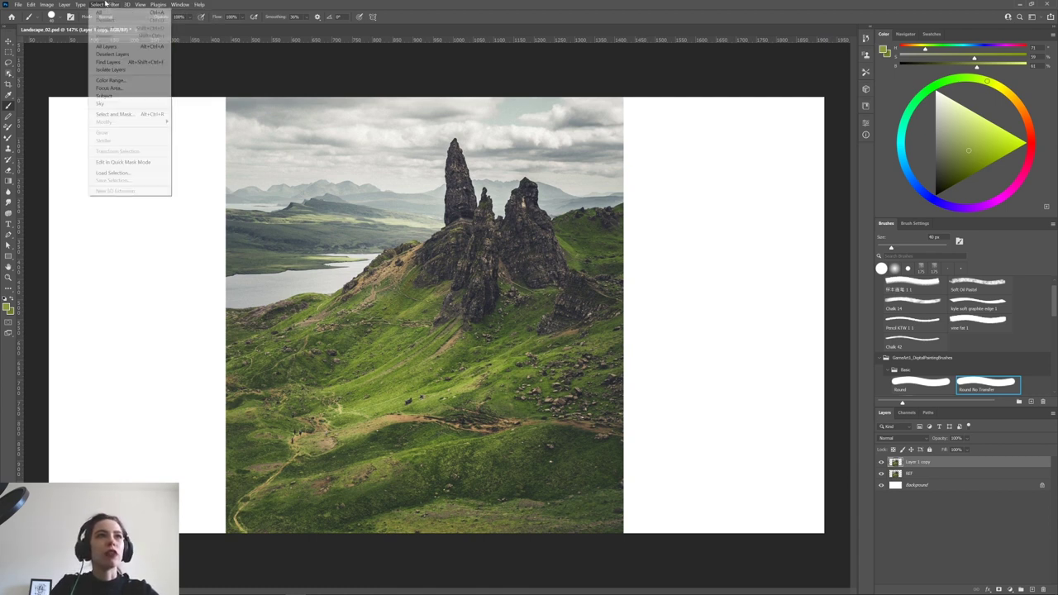
mouse_move(197, 133)
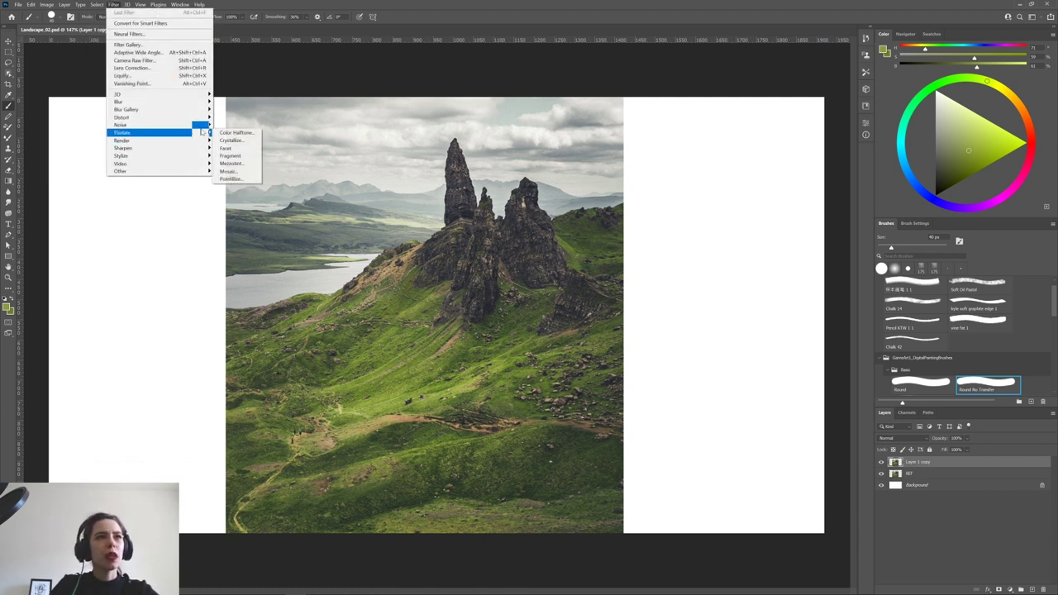
left_click(250, 172)
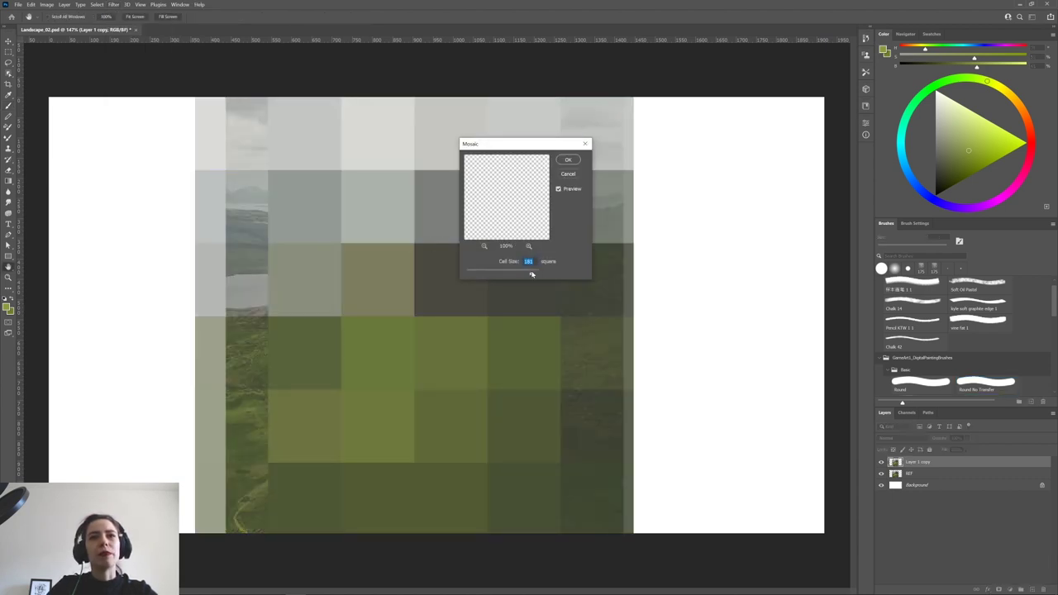
left_click_drag(533, 274, 532, 275)
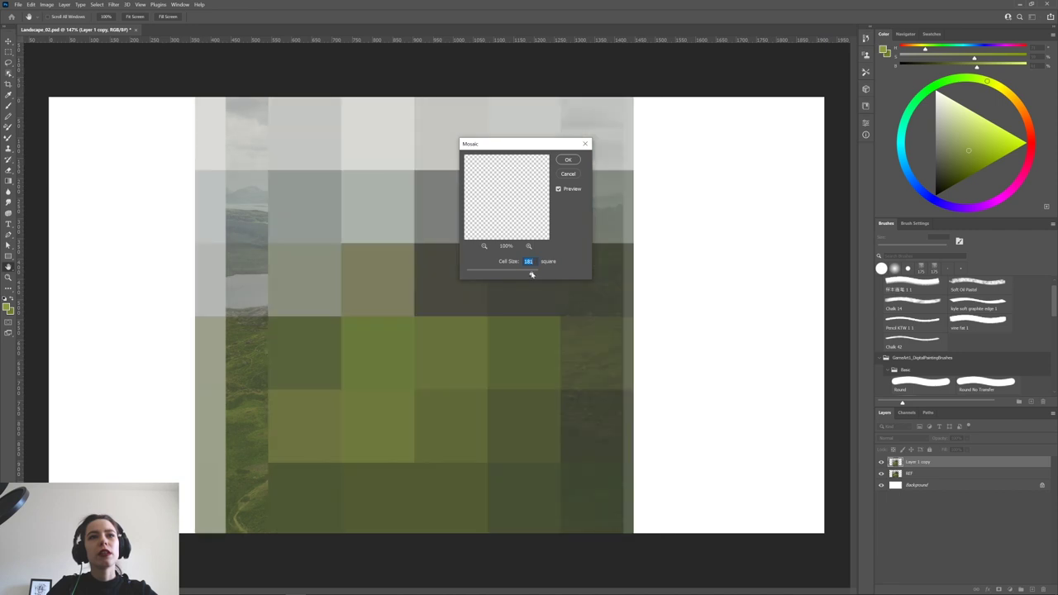
left_click(568, 160)
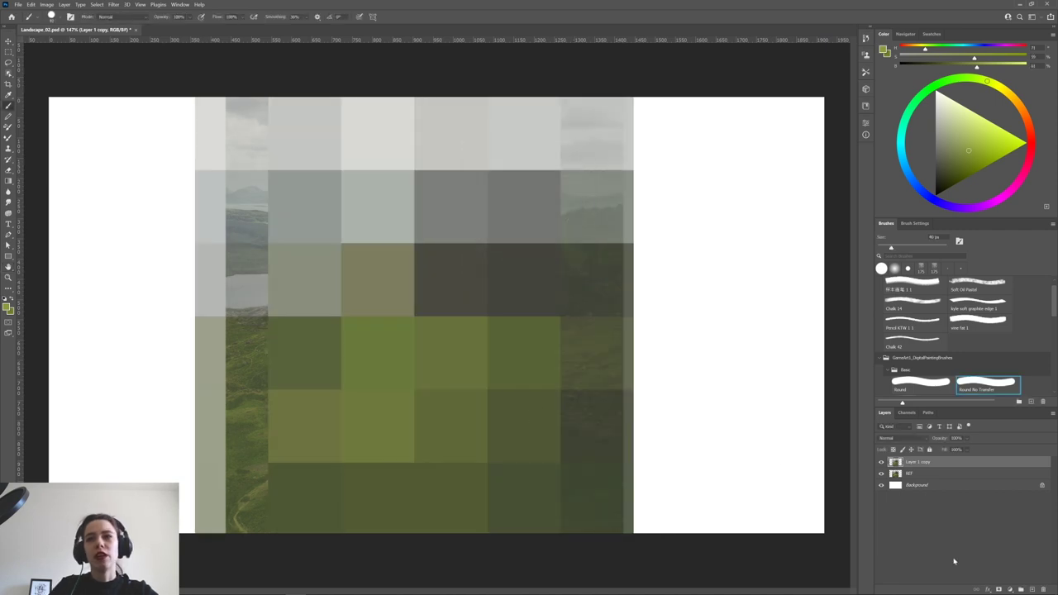
Hide the REF layer and rename the mosaic layer Colorpalette.
left_click(879, 473)
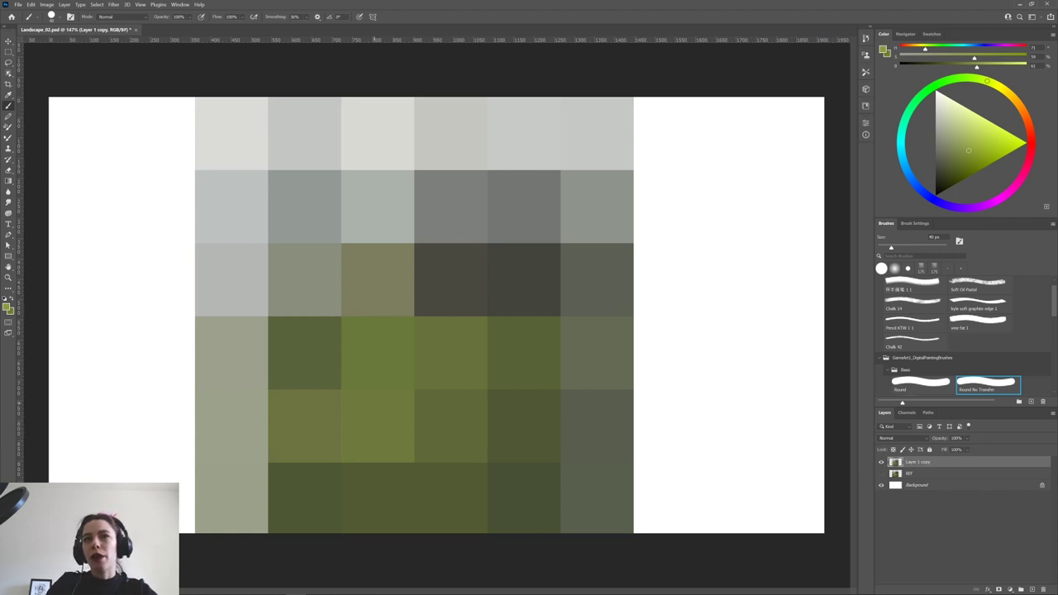
double_click(916, 462)
type("Colorpalette")
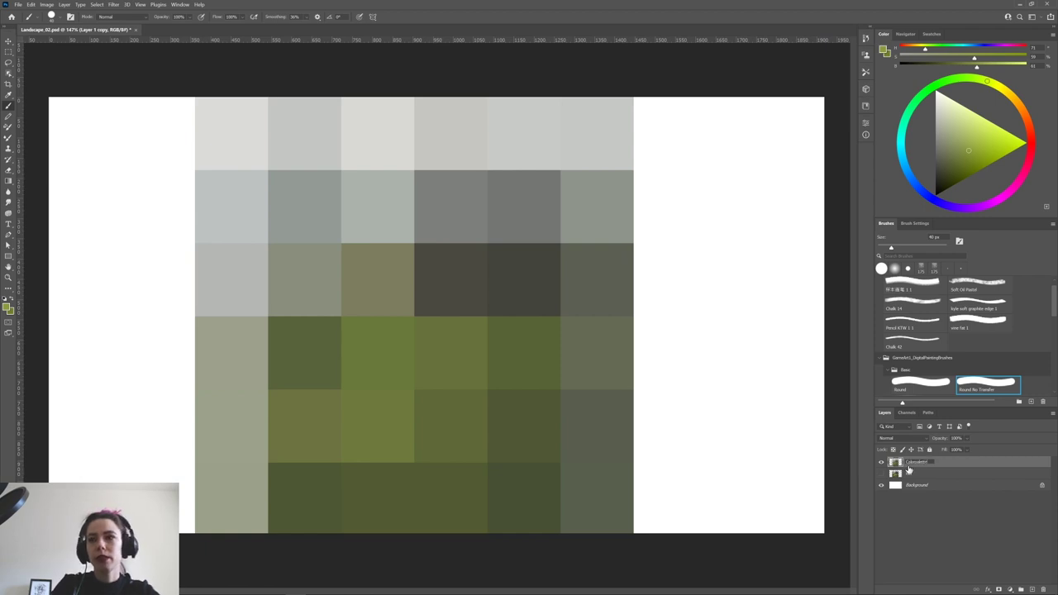
key("Return")
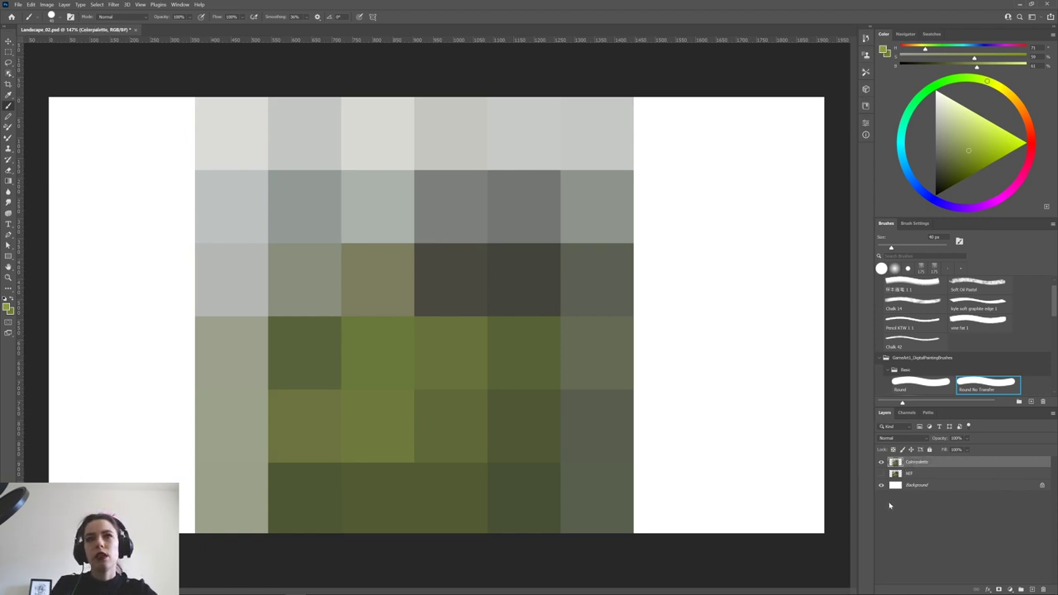
Show the REF layer and put it together with the Colorpalette layer into a group named REF.
left_click(881, 473)
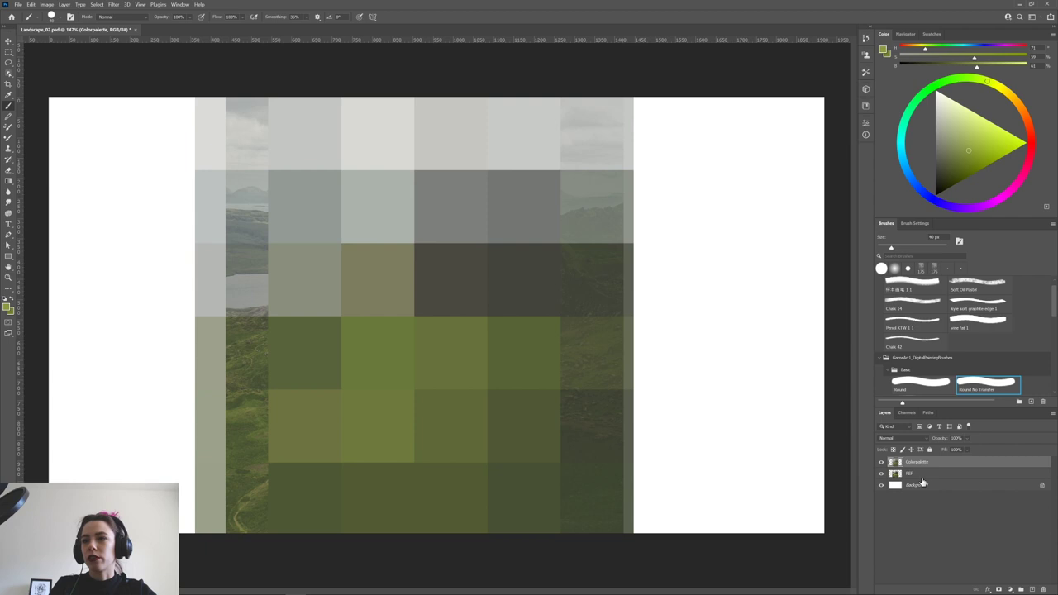
left_click(919, 477)
left_click(964, 463, "shift")
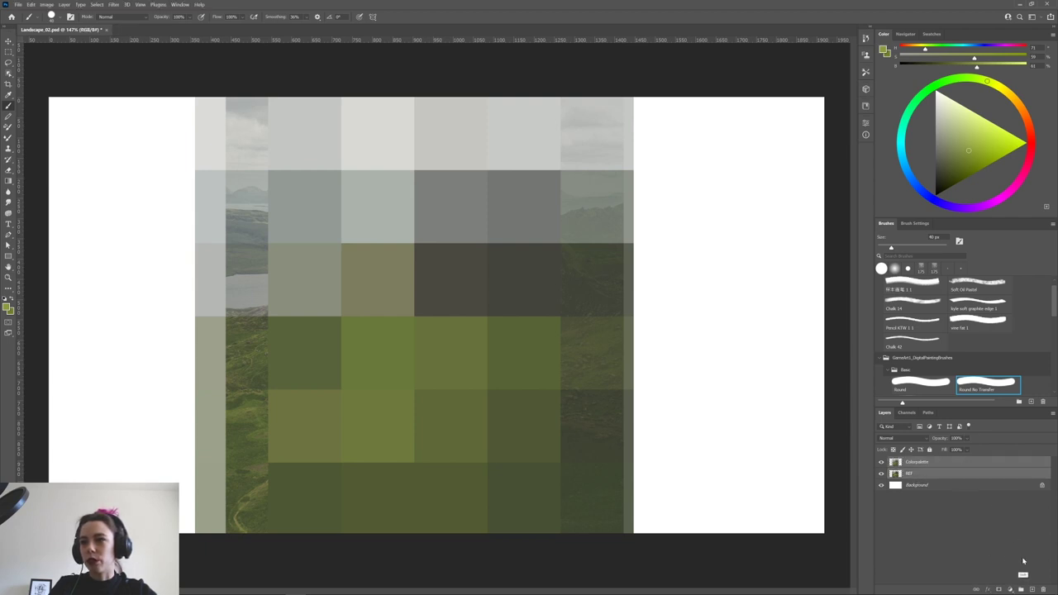
left_click(1021, 590)
double_click(924, 460)
type("REF")
key("Return")
left_click(889, 461)
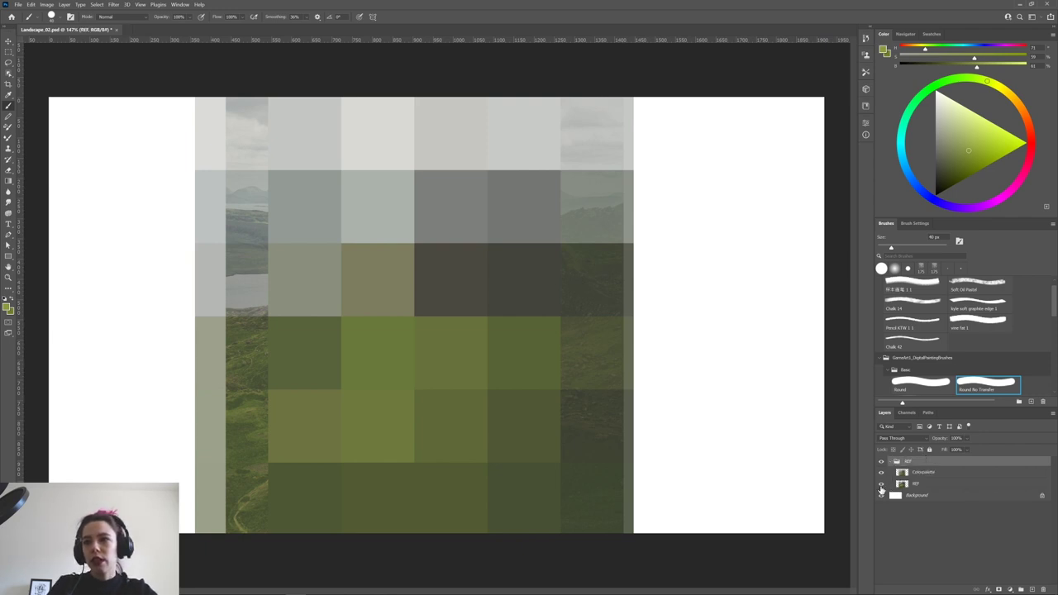
Hide the reference photo, then scale down the Colorpalette layer and move it to the canvas's upper-right corner.
left_click(881, 485)
left_click(934, 474)
key("ctrl+t")
left_click_drag(194, 562, 427, 275)
left_click_drag(510, 161, 704, 241)
left_click(408, 17)
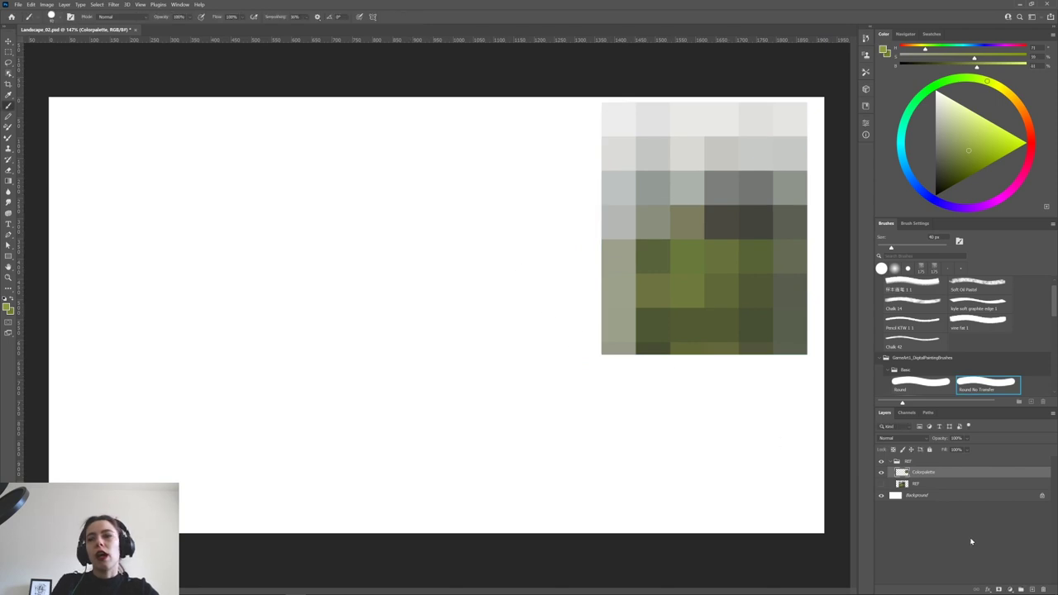
left_click(890, 461)
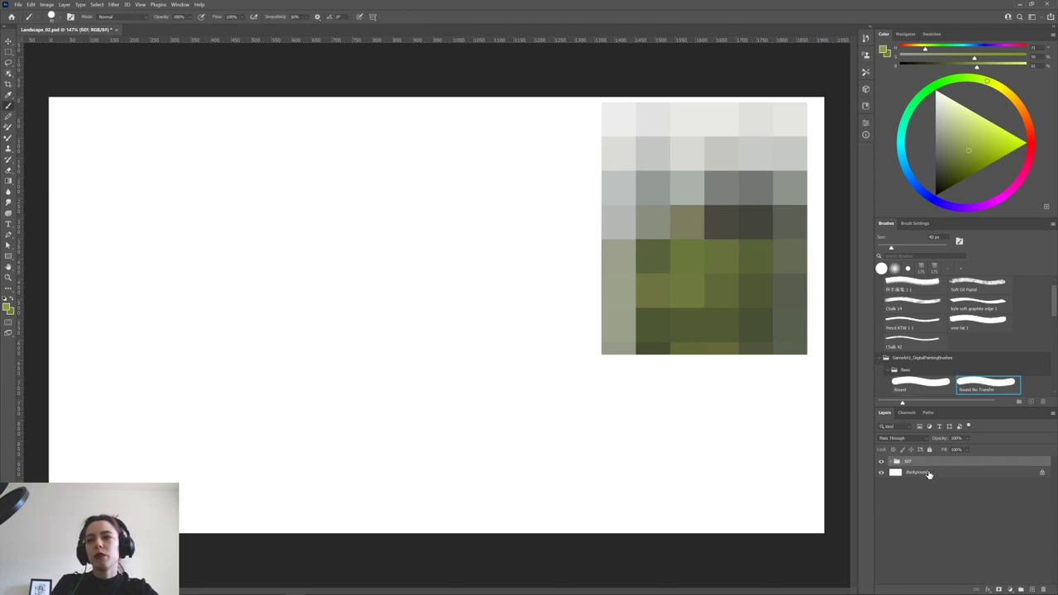
Show the reference photo briefly to compare it with the mosaic palette, and hide it again.
left_click(934, 473)
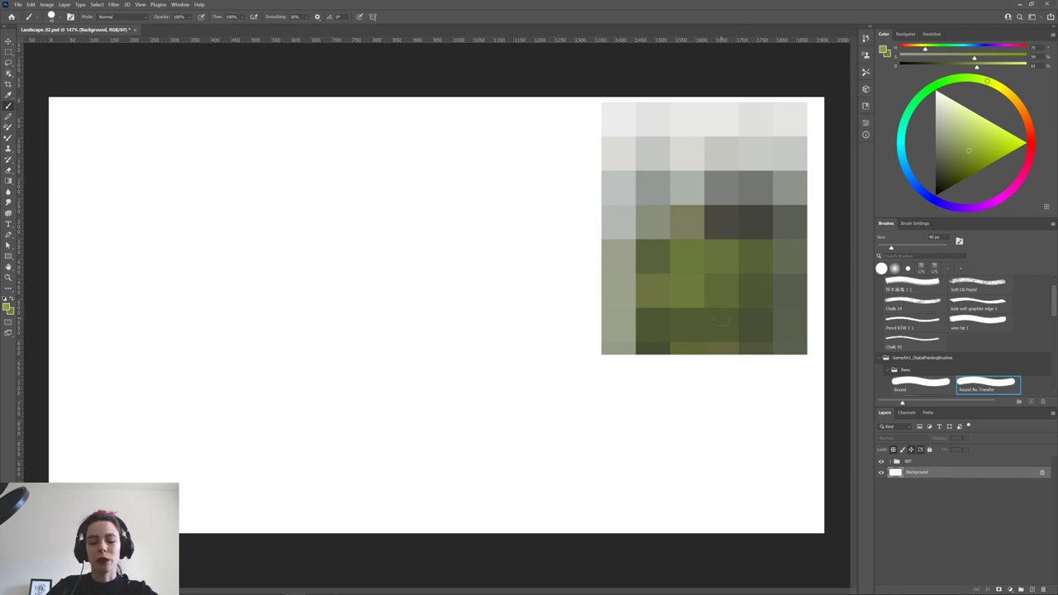
left_click(889, 462)
left_click(881, 483)
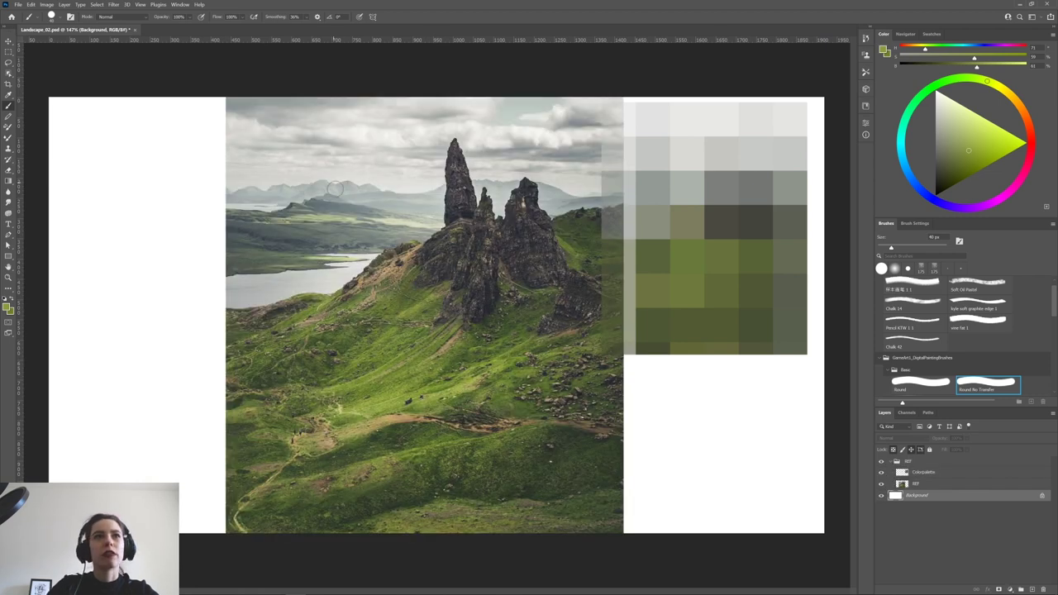
left_click(881, 484)
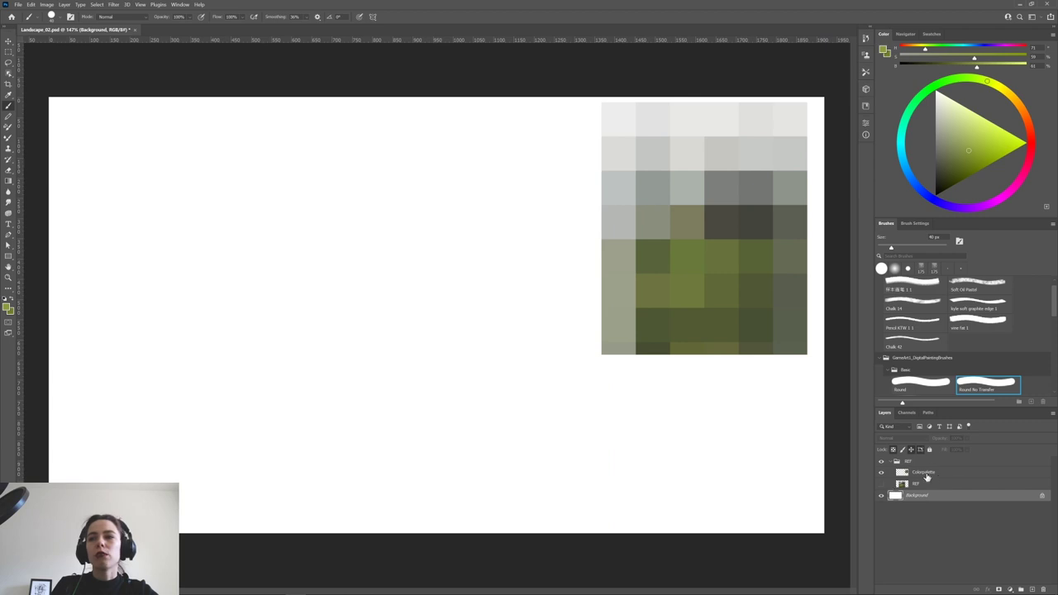
Add a new layer and place it above the REF group.
left_click(919, 461)
left_click(1032, 590)
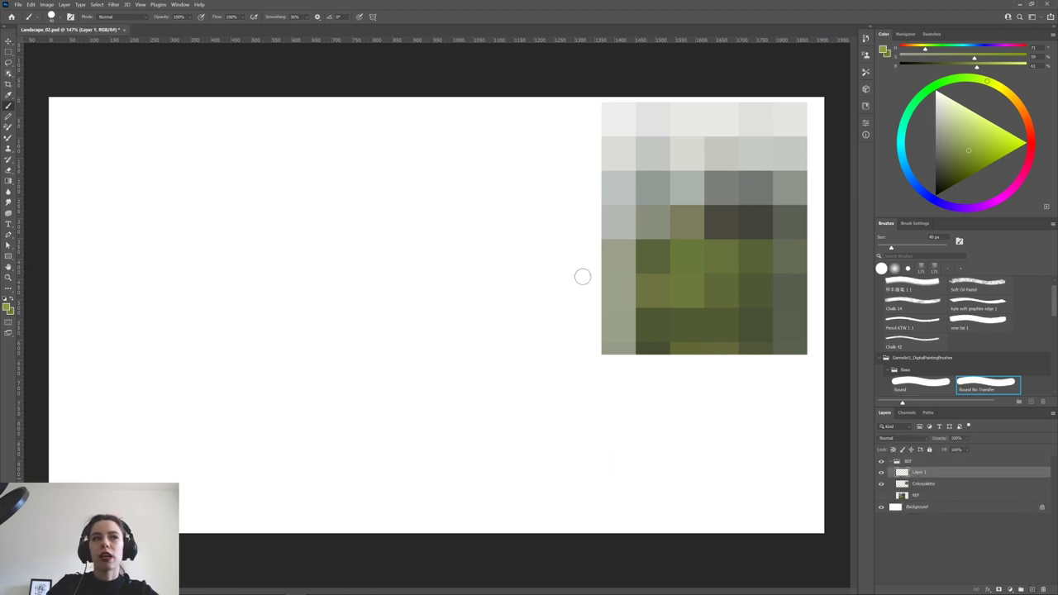
left_click_drag(942, 472, 937, 460)
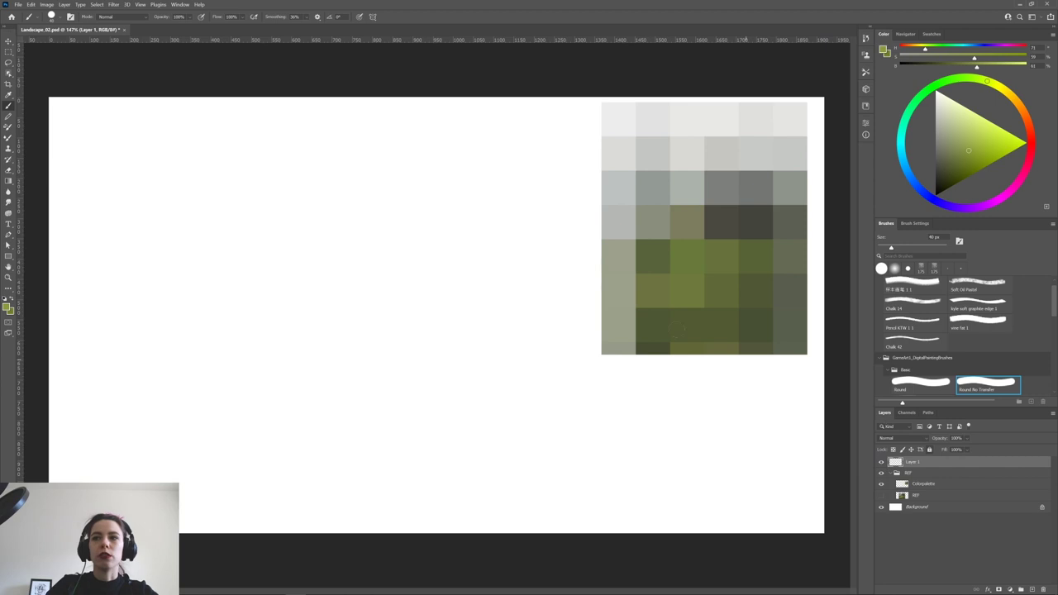
Activate the Gradient tool after a brief look at the Paint Bucket tool grouped with it.
key("g")
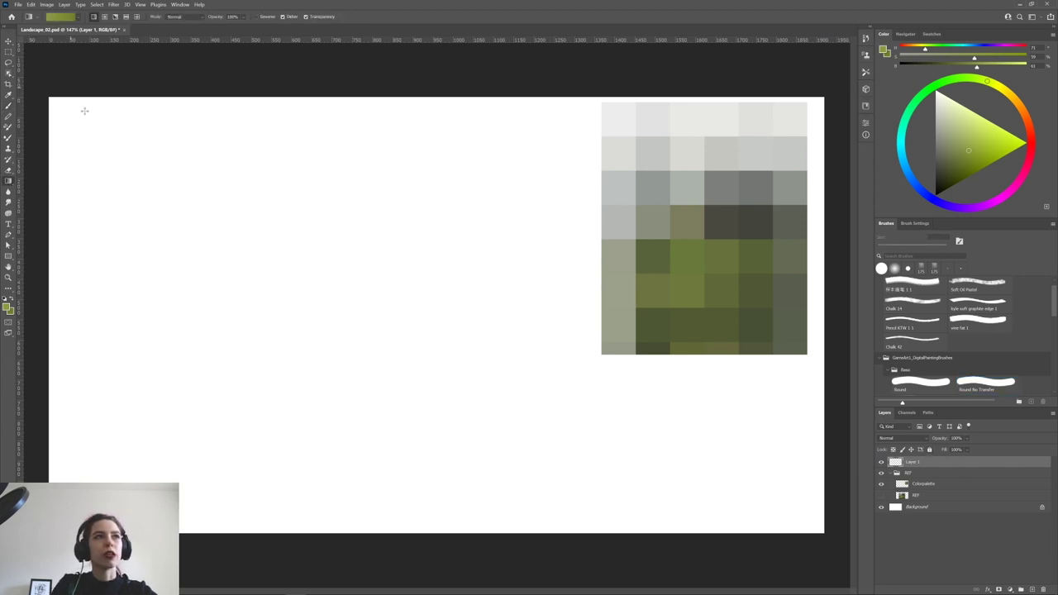
right_click(8, 181)
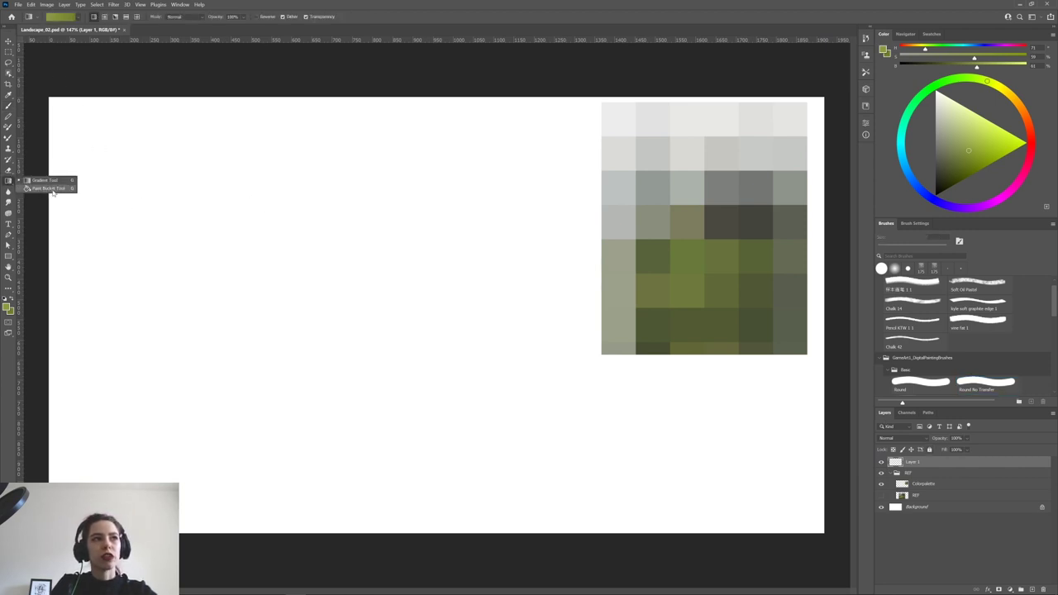
left_click(49, 189)
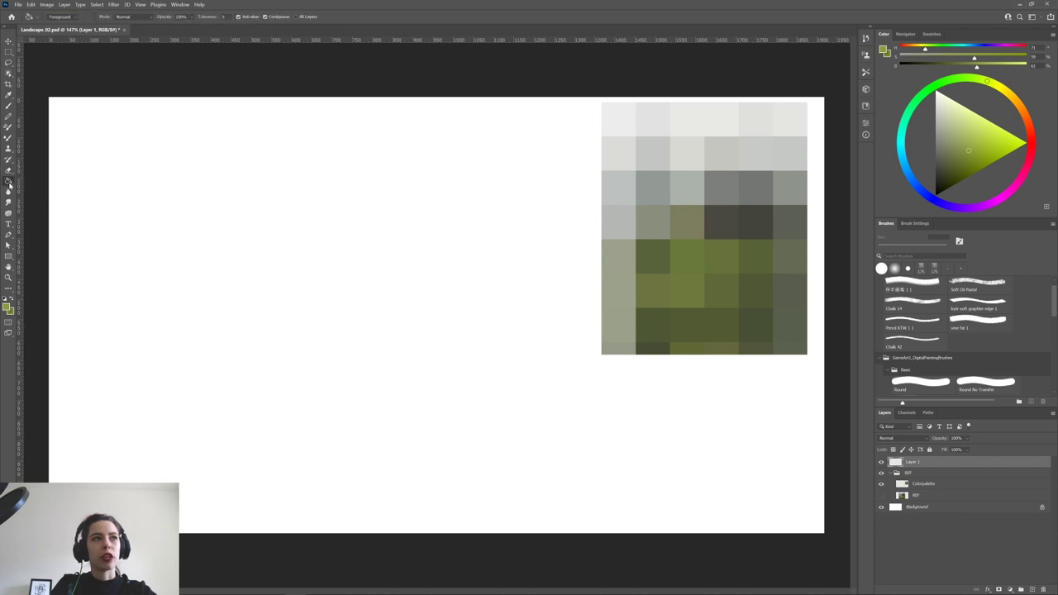
right_click(9, 181)
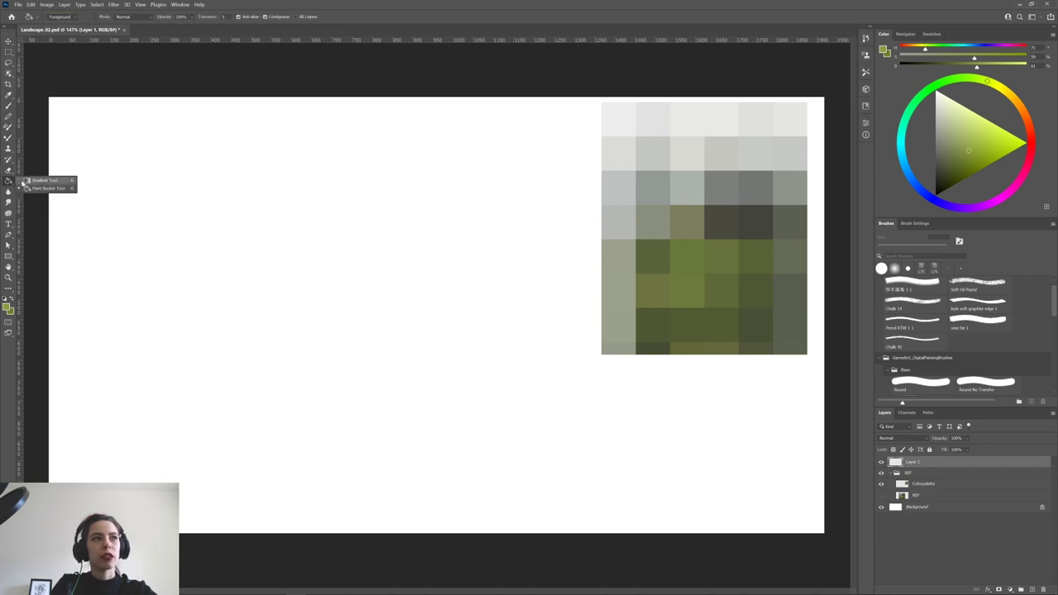
left_click(51, 182)
Try vertical gradients on the new layer, first in the current greens and then in default black and white, undoing each.
left_click_drag(379, 169, 395, 238)
key("ctrl+z")
key("ctrl+z")
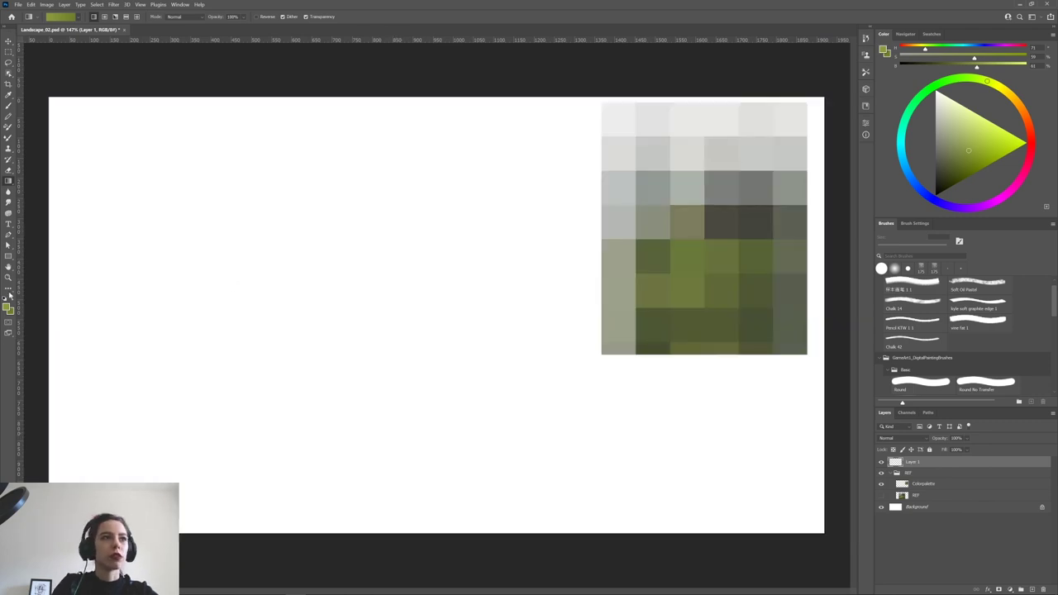
left_click(5, 300)
left_click_drag(319, 192, 331, 405)
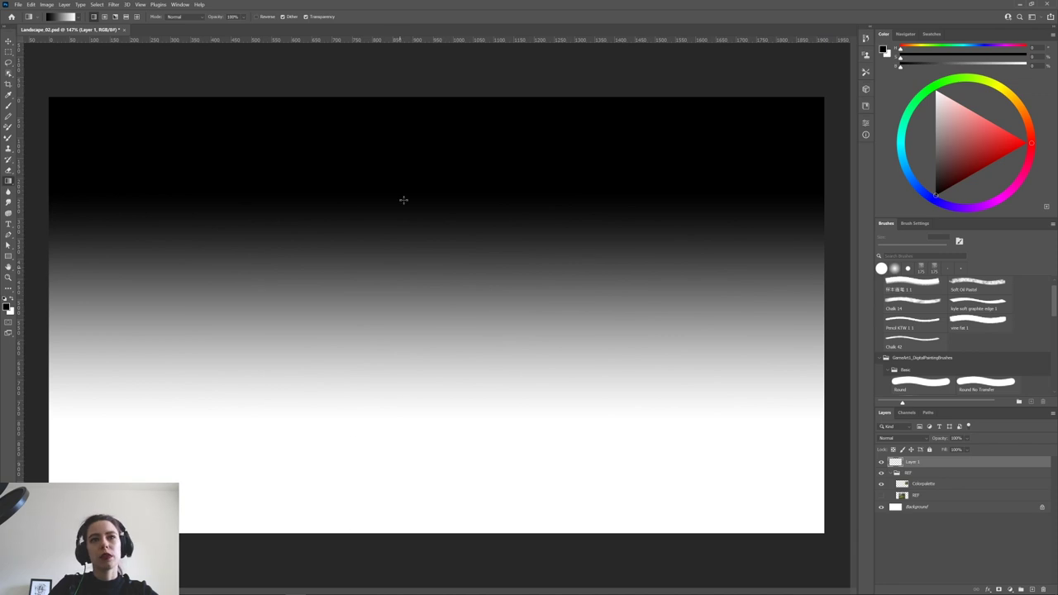
key("ctrl+z")
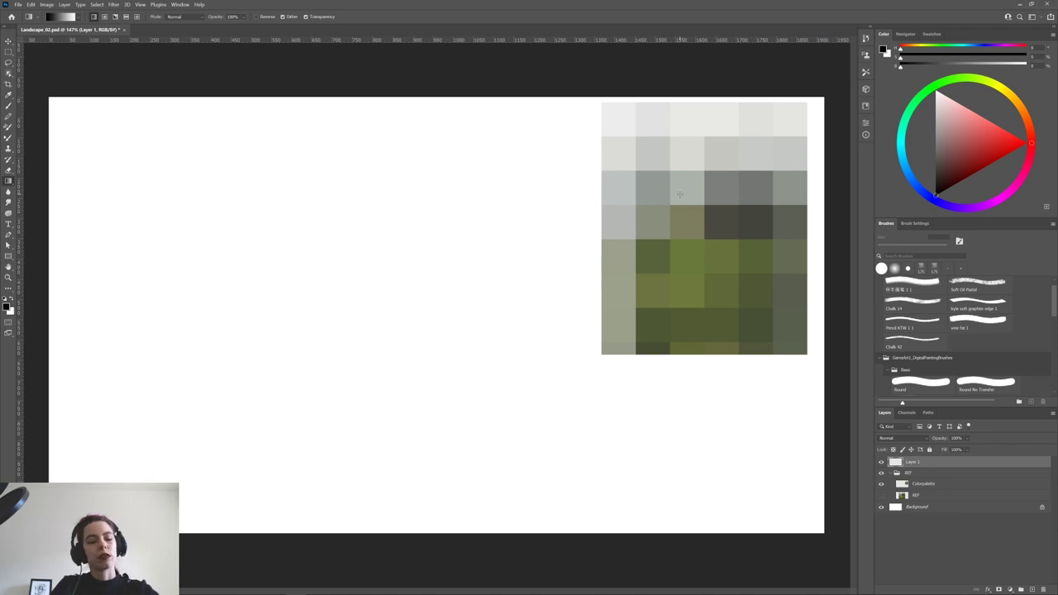
Sample a near-white and a light grey-green from the mosaic palette as the gradient's two colours.
left_click(616, 116)
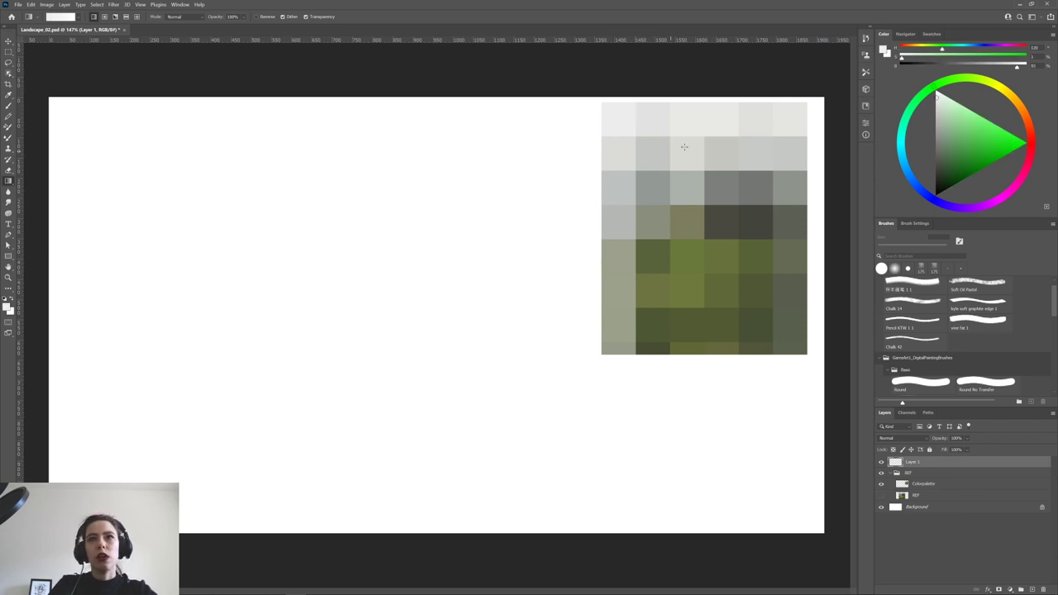
key("x")
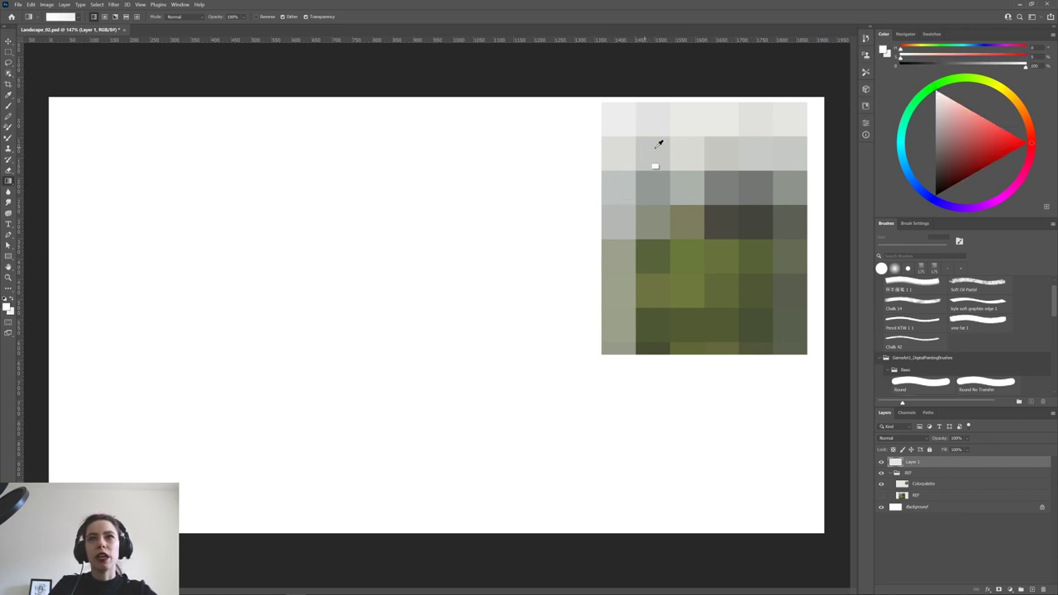
left_click(625, 150)
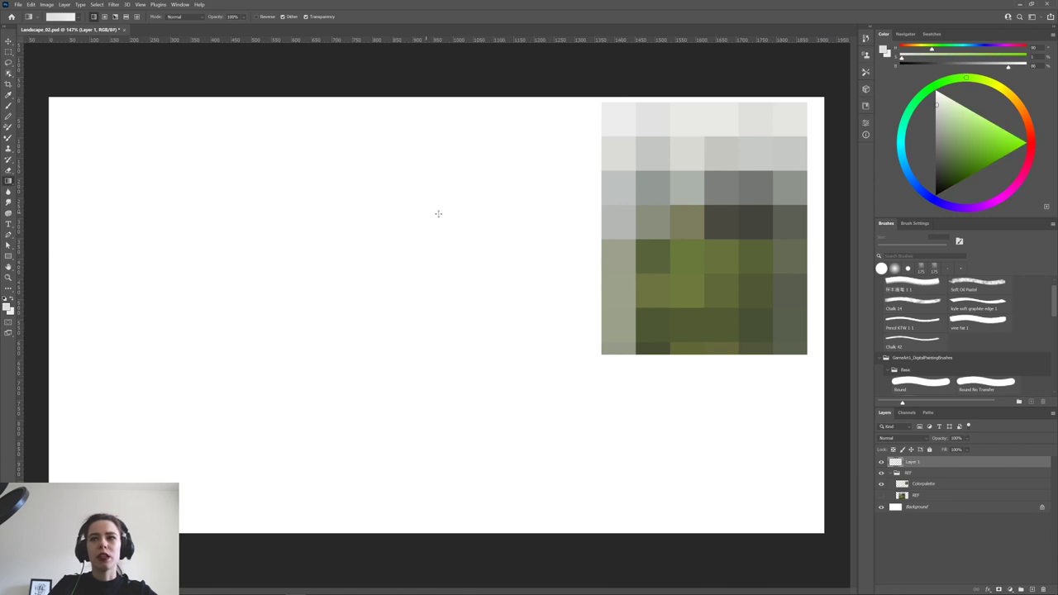
left_click(686, 178, "alt")
Fill the new layer with a vertical gradient from grey-green in the canvas's upper part to near-white below the middle.
left_click_drag(433, 326, 420, 444)
key("ctrl+z")
left_click_drag(418, 151, 418, 366)
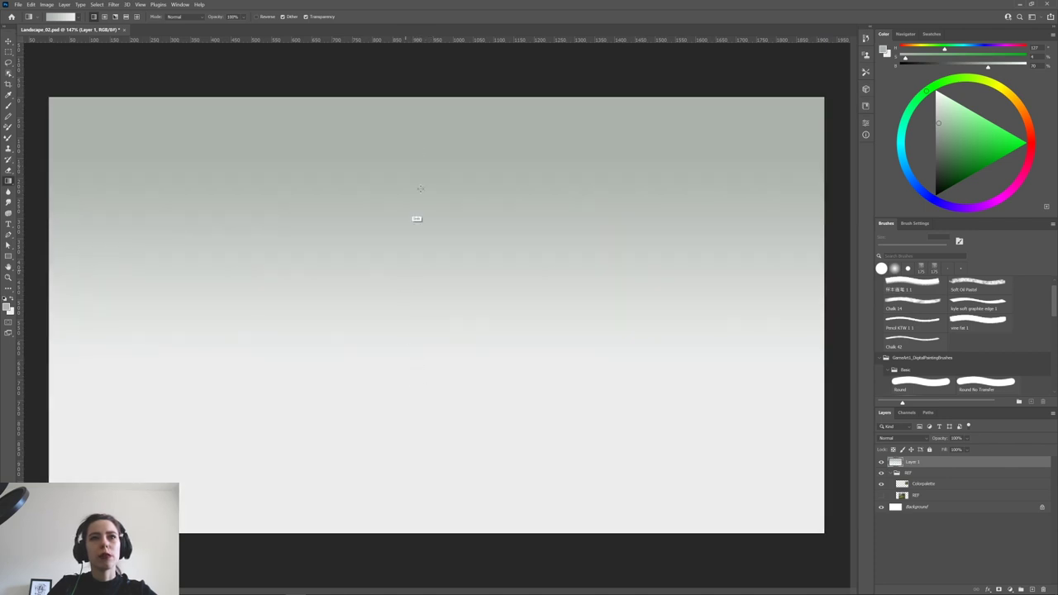
left_click_drag(416, 154, 418, 449)
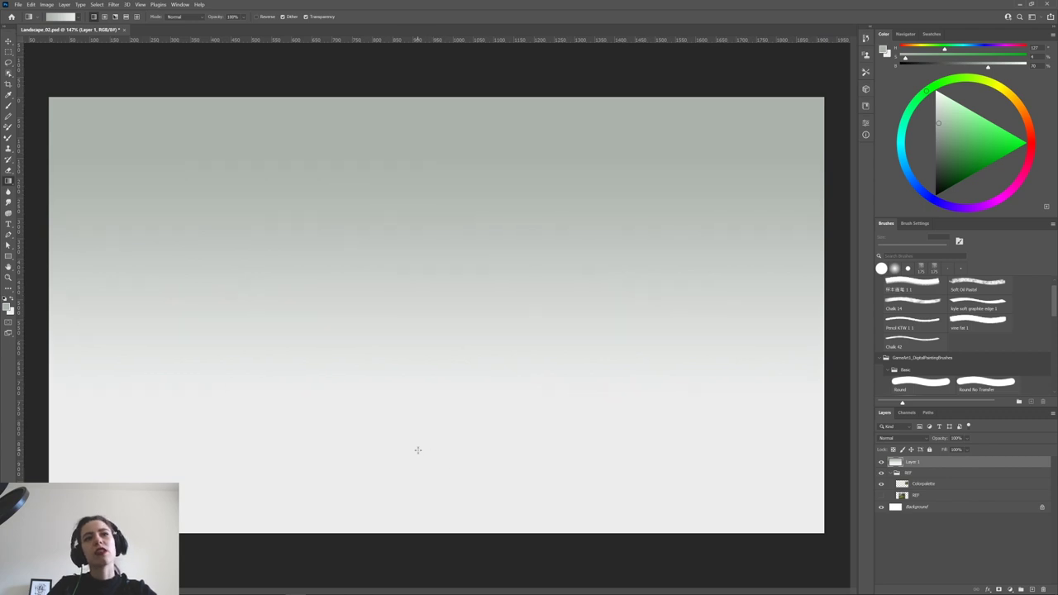
left_click_drag(422, 177, 430, 371)
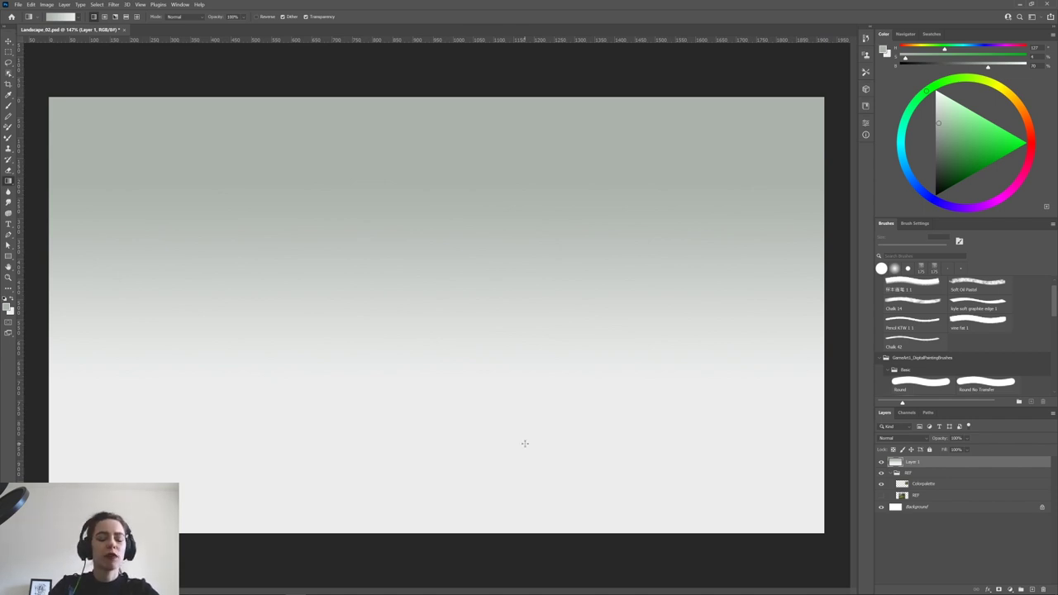
Shift the gradient layer's hue slightly and raise its saturation with a Hue/Saturation adjustment.
key("ctrl+u")
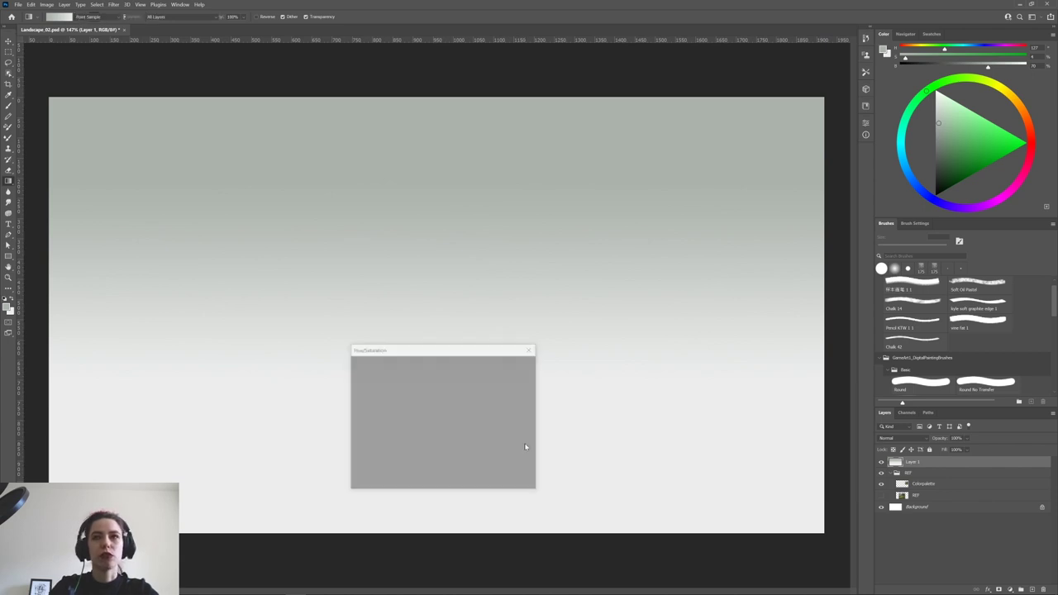
left_click_drag(449, 351, 560, 207)
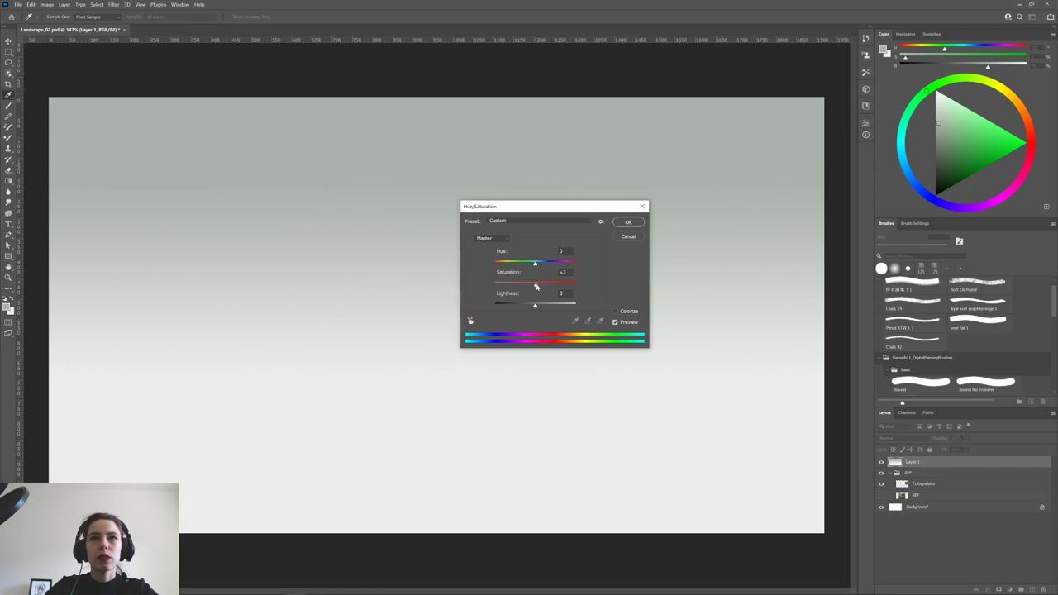
mouse_move(538, 286)
left_mouse_down()
mouse_move(537, 265)
mouse_move(576, 263)
mouse_move(496, 272)
mouse_move(537, 283)
left_mouse_up()
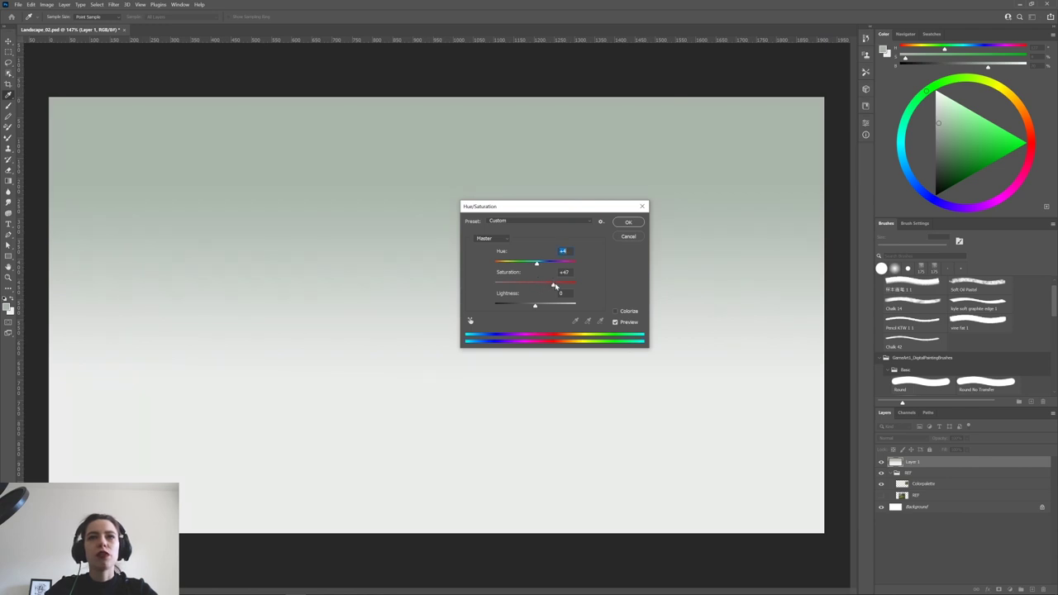
left_click(546, 286)
left_click_drag(537, 265, 538, 264)
left_click(627, 224)
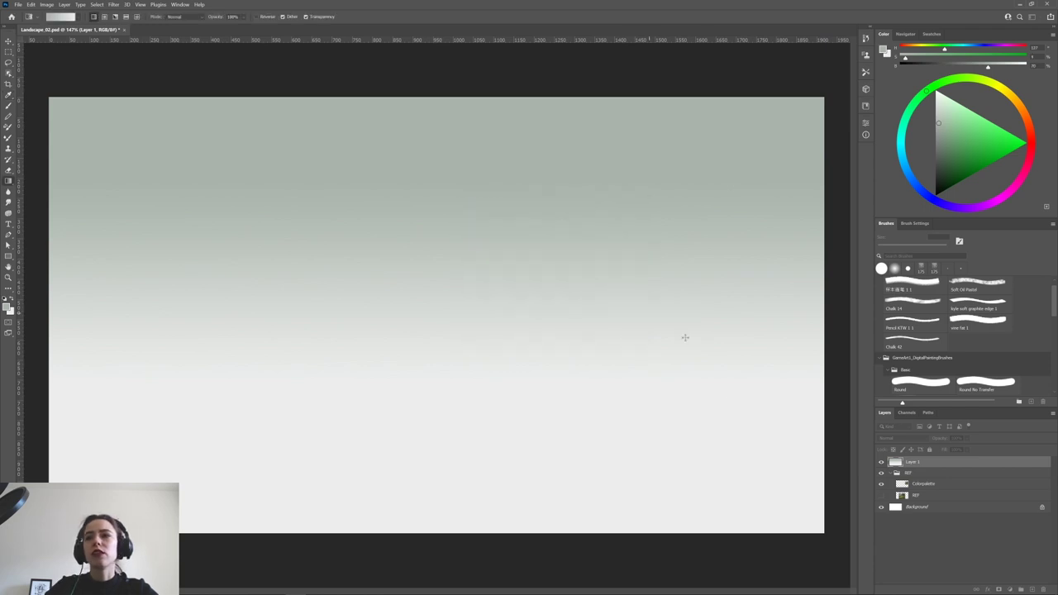
Rename the gradient layer BG and move it below the REF group, outside of it.
double_click(913, 462)
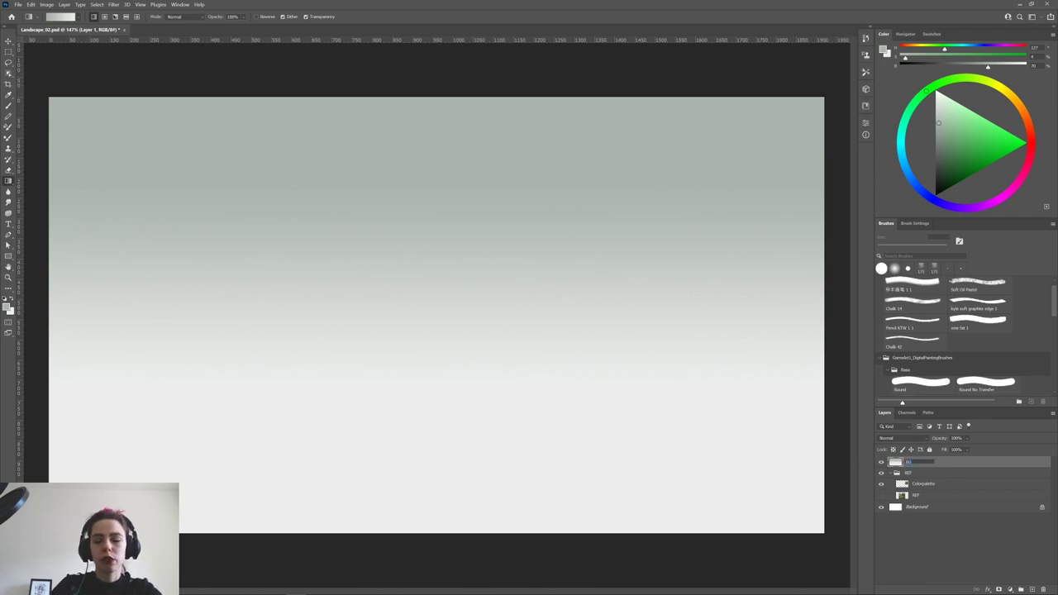
key("Return")
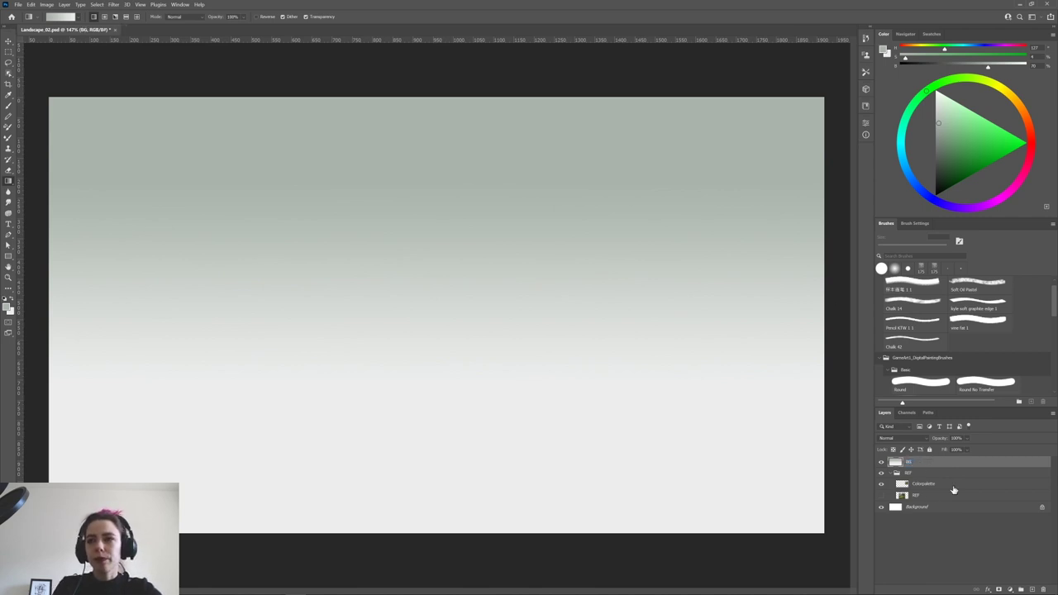
left_click_drag(924, 462, 928, 501)
left_click(897, 462)
left_click(891, 461)
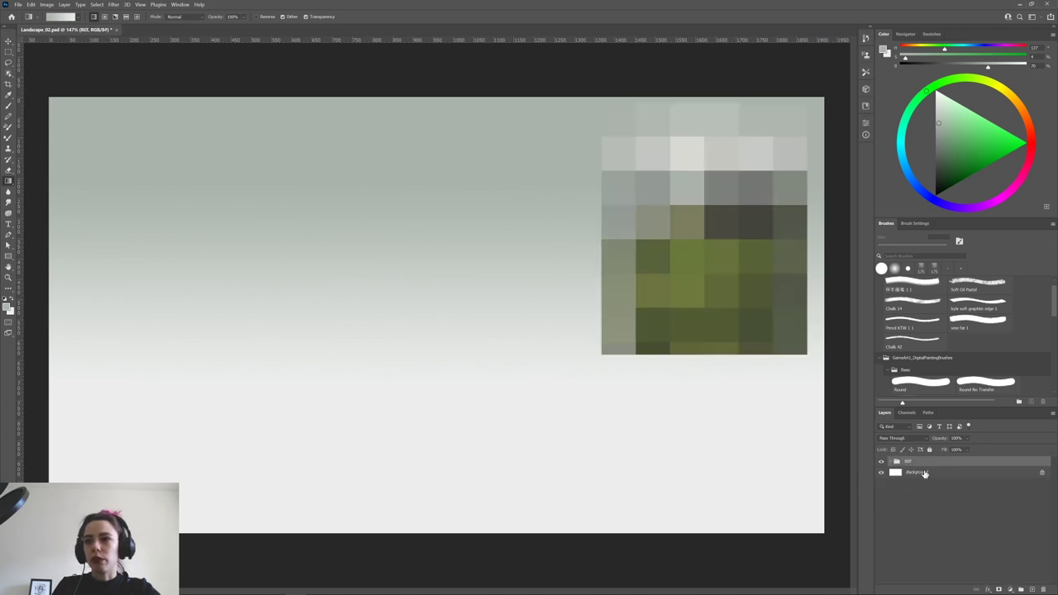
left_click(892, 461)
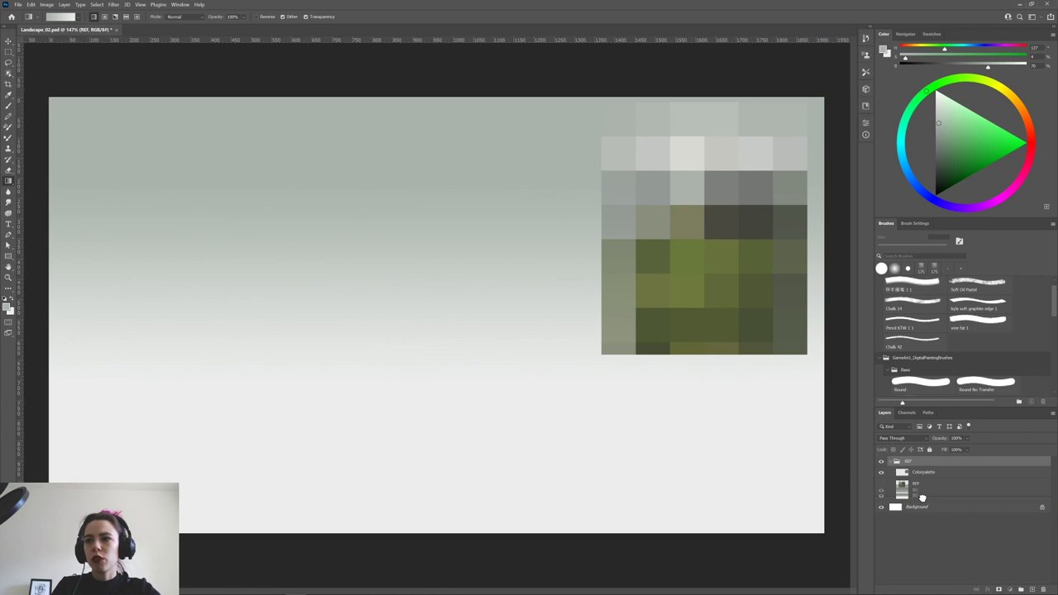
left_click(917, 495)
Create a group named BG1 above the BG layer and move that layer into it.
left_click(1020, 589)
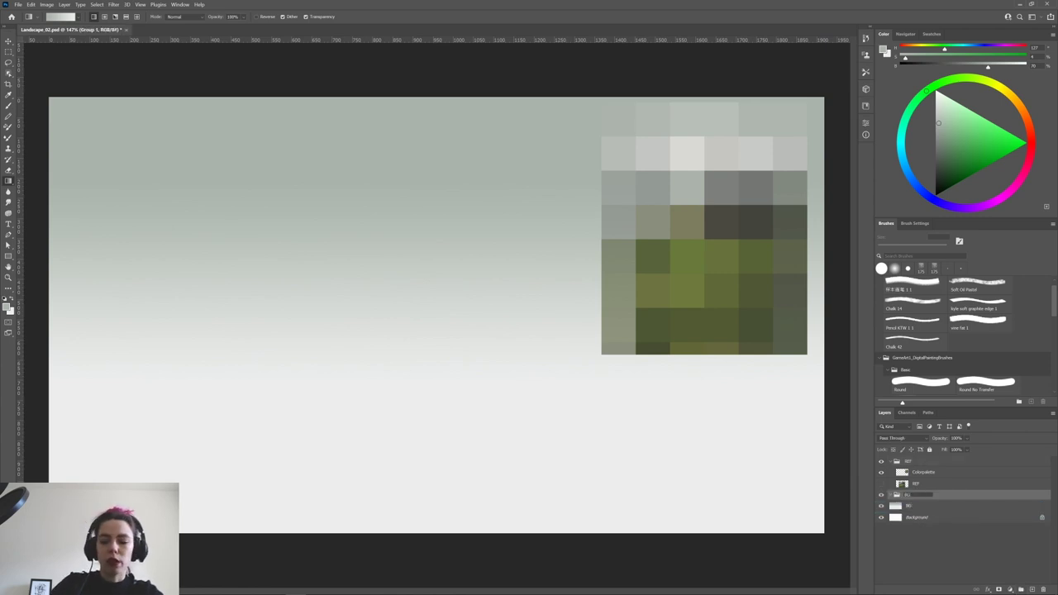
key("Return")
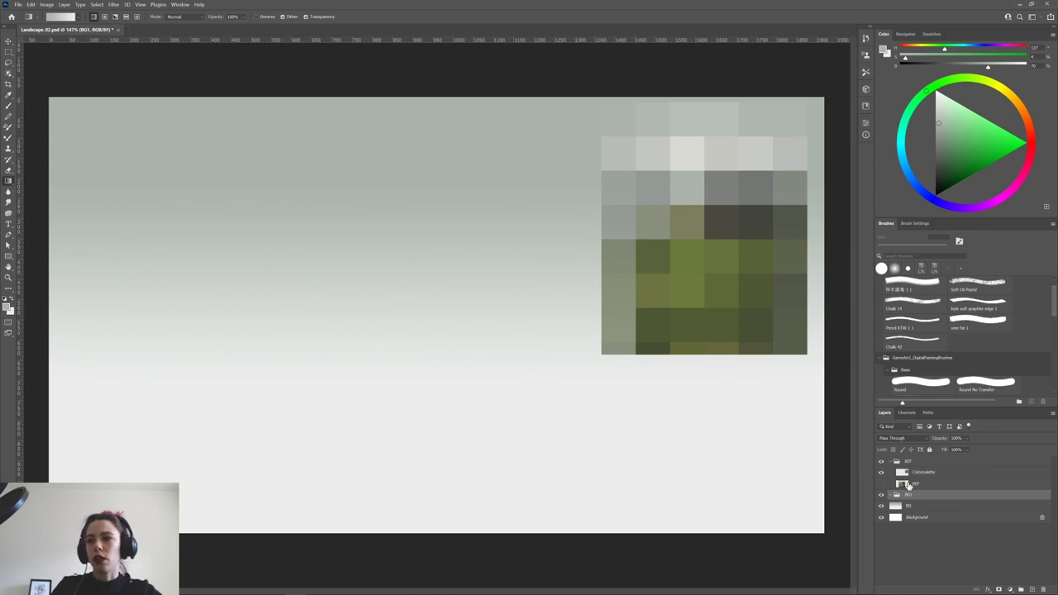
left_click_drag(905, 505, 891, 492)
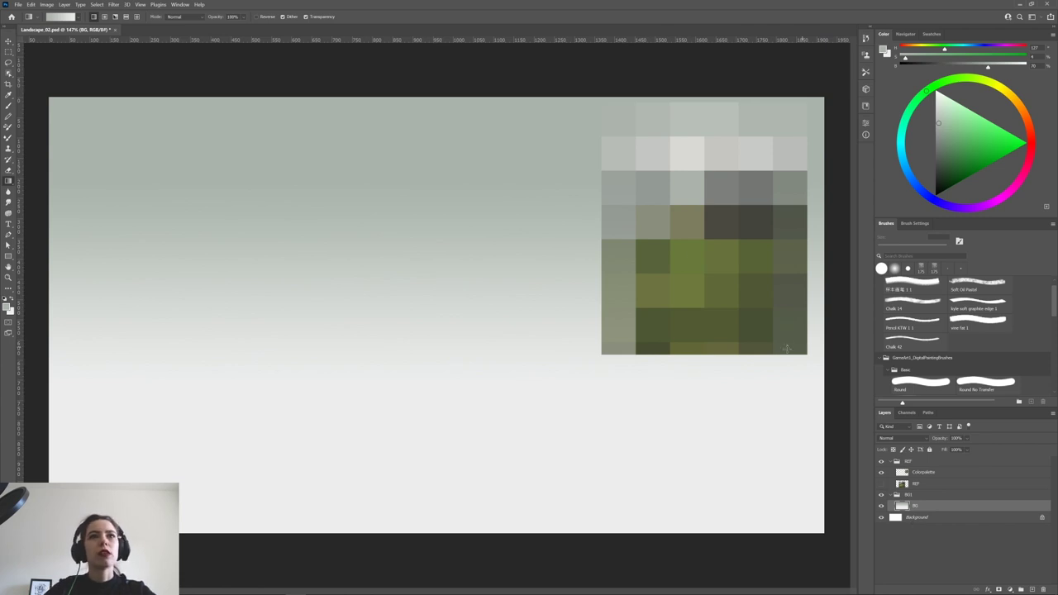
Rename the BG layer SKY and add a new empty layer above it.
double_click(916, 506)
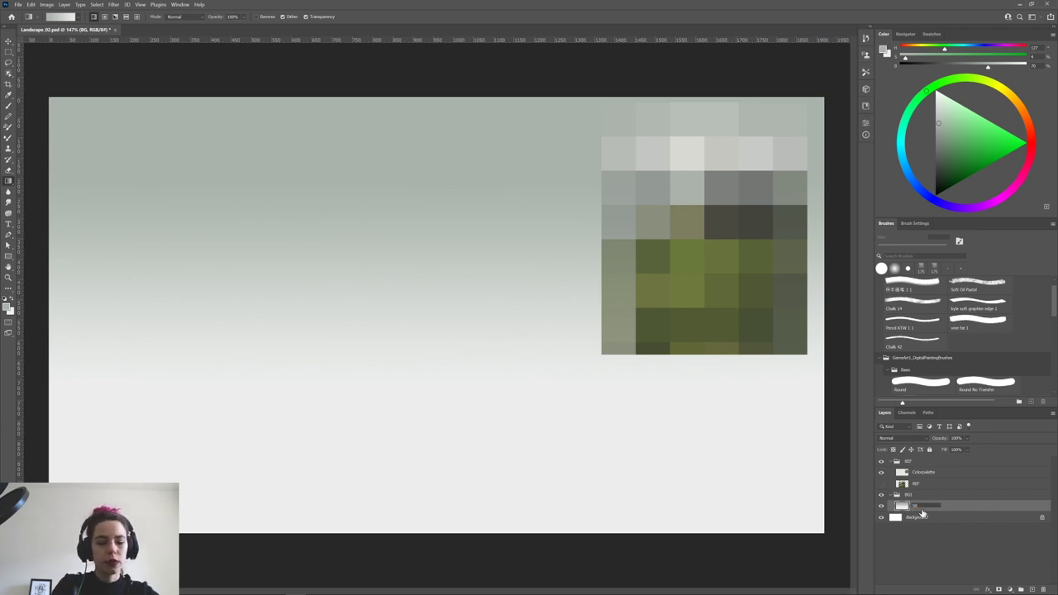
type("SKY")
key("Return")
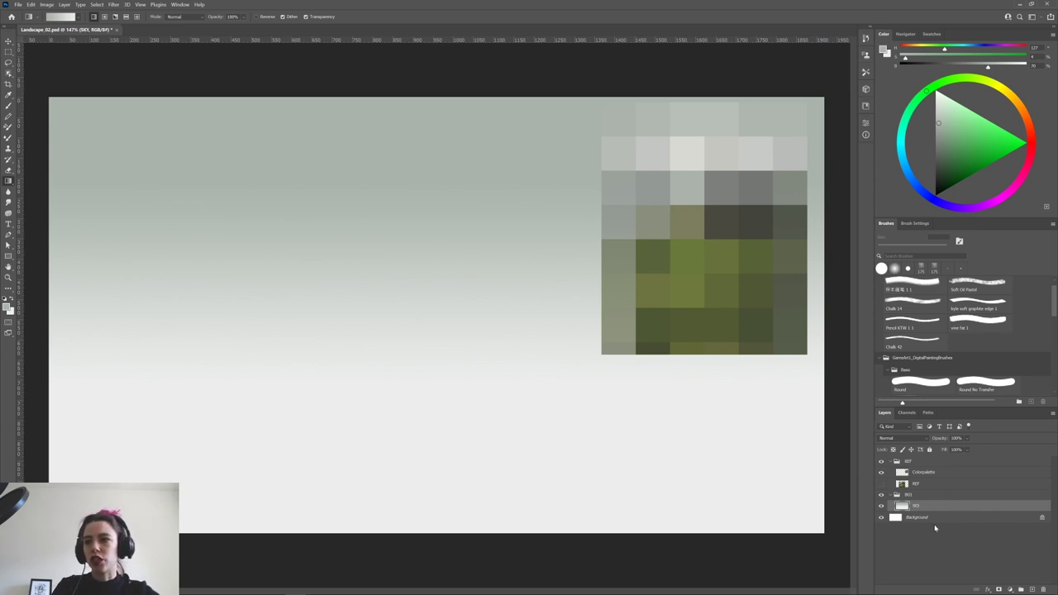
left_click(1031, 590)
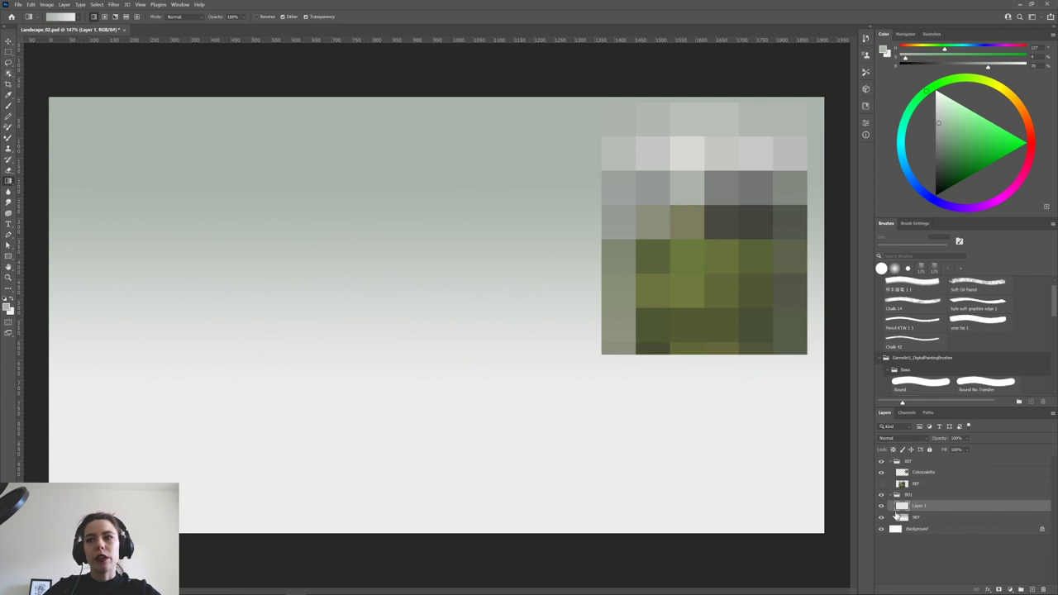
Review the reference photo, and hide both the REF and Colorpalette layers.
left_click(881, 483)
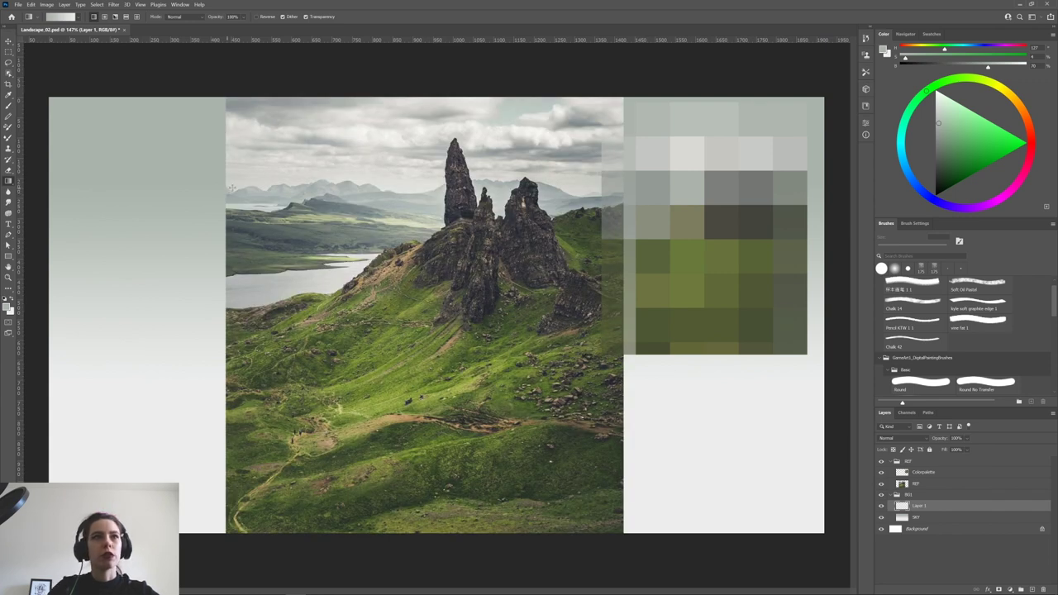
left_click(881, 483)
left_click(880, 472)
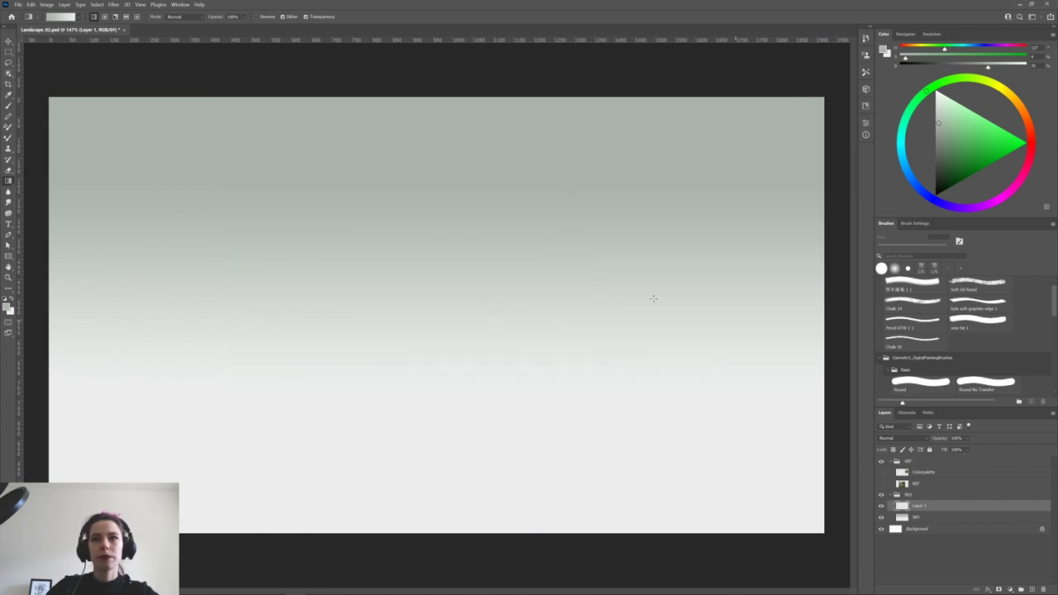
left_click(10, 63)
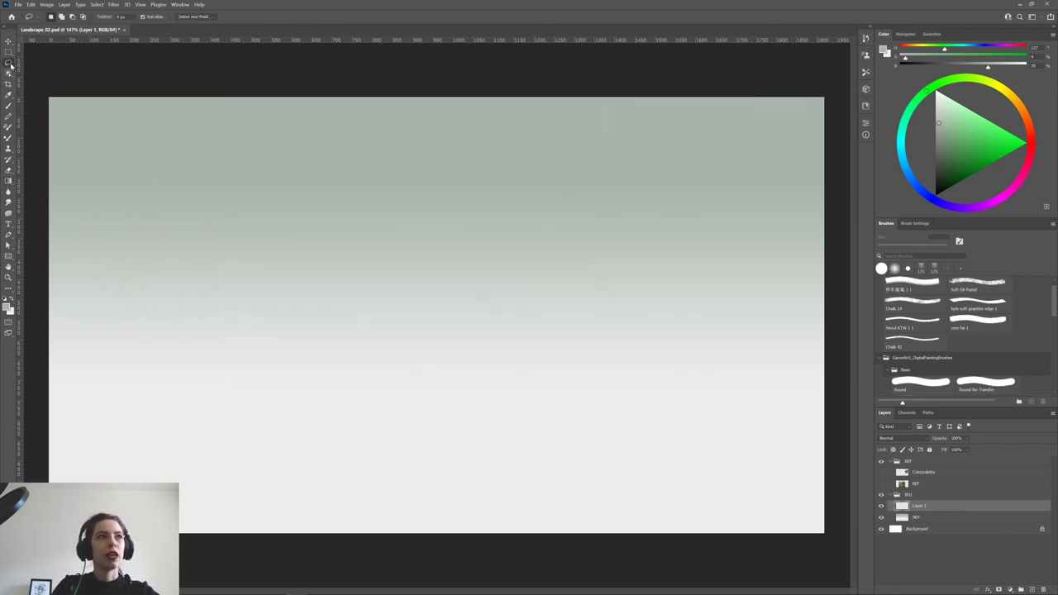
right_click(10, 65)
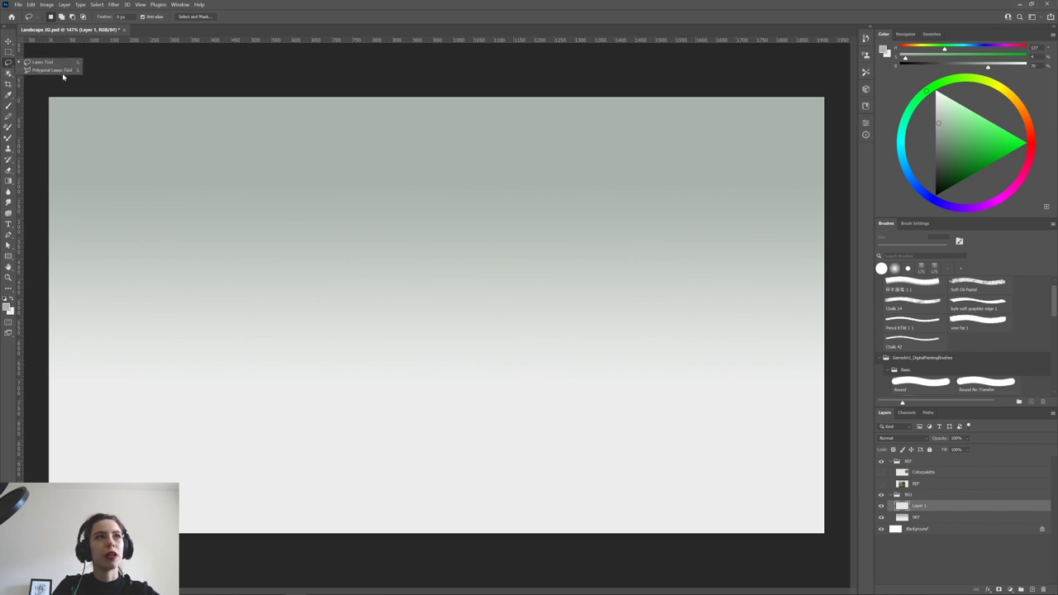
left_click(64, 71)
left_click(69, 295)
left_click(166, 224)
left_click(312, 241)
left_click(428, 279)
left_click(499, 225)
left_click(581, 247)
left_click(653, 288)
left_click(701, 300)
left_click(753, 230)
key("BackSpace")
key("BackSpace")
key("BackSpace")
key("BackSpace")
key("BackSpace")
key("BackSpace")
key("BackSpace")
key("BackSpace")
key("BackSpace")
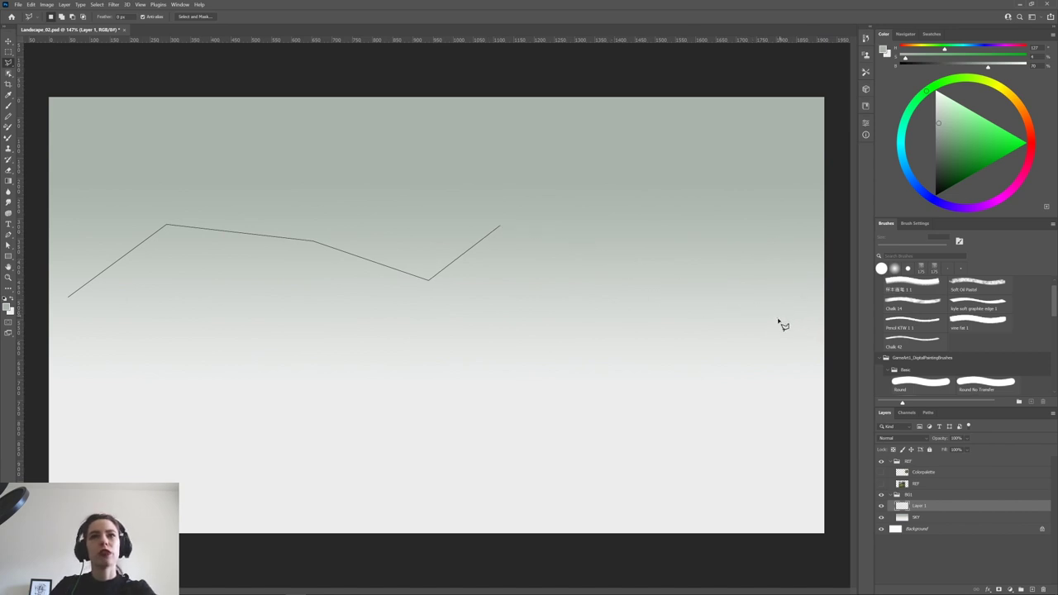
right_click(8, 63)
left_click(50, 63)
mouse_move(116, 291)
left_mouse_down()
mouse_move(357, 319)
mouse_move(340, 488)
mouse_move(580, 317)
mouse_move(824, 175)
left_mouse_up()
key("ctrl+d")
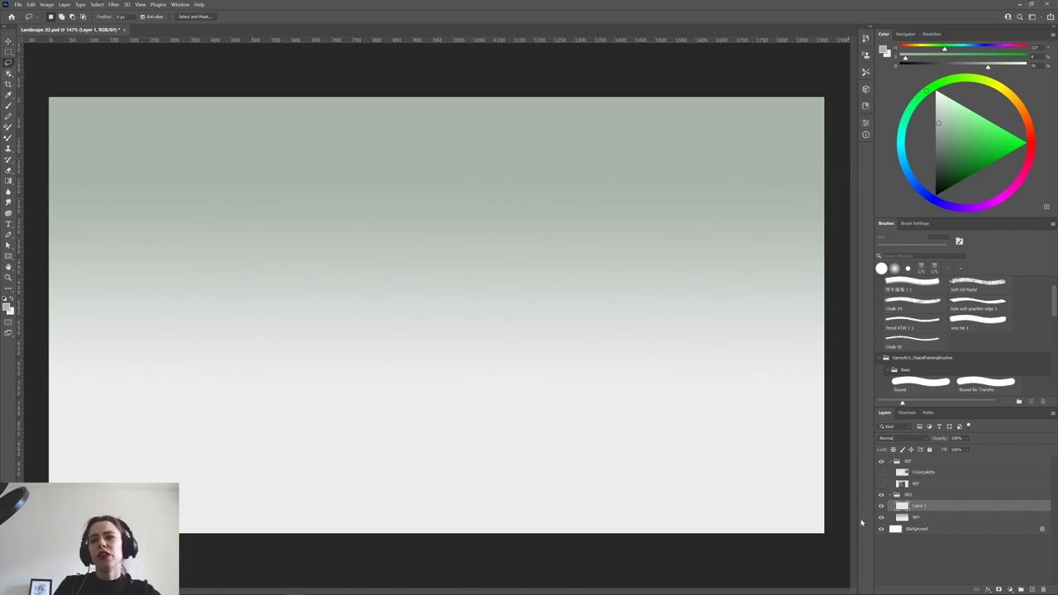
Select a low, angular mountain range silhouette across the full canvas width with the Polygonal Lasso, enclosing everything below its ridgeline.
left_click(881, 483)
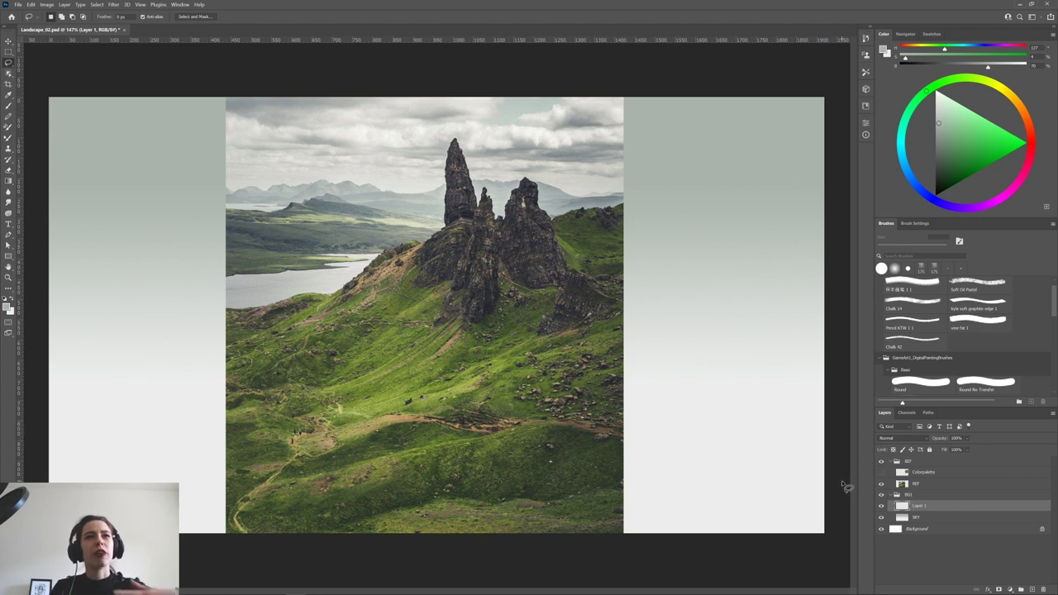
left_click(881, 483)
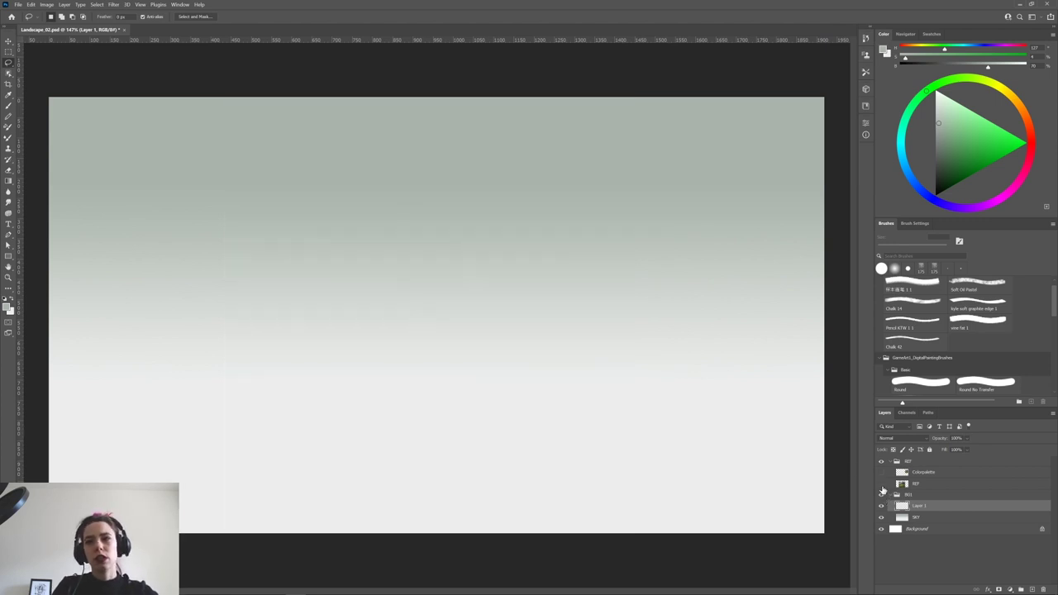
right_click(9, 66)
left_click(48, 70)
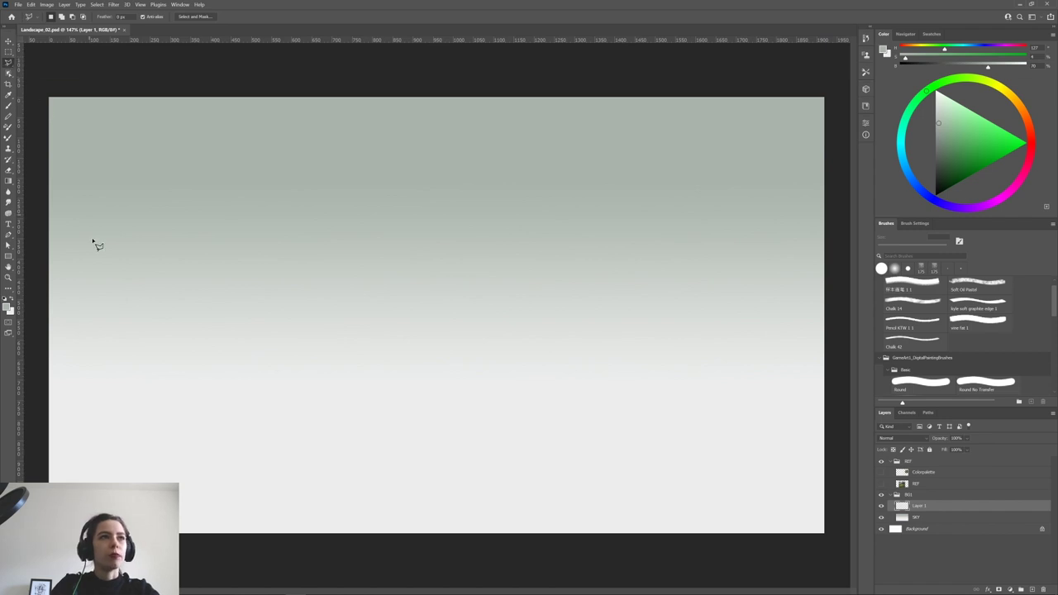
left_click(48, 303)
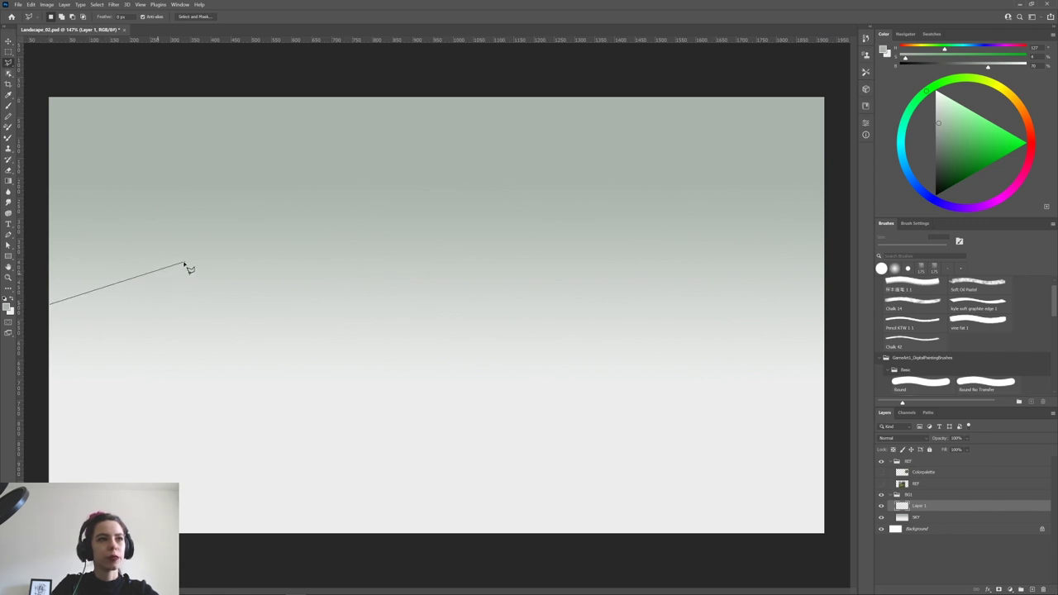
left_click(261, 270)
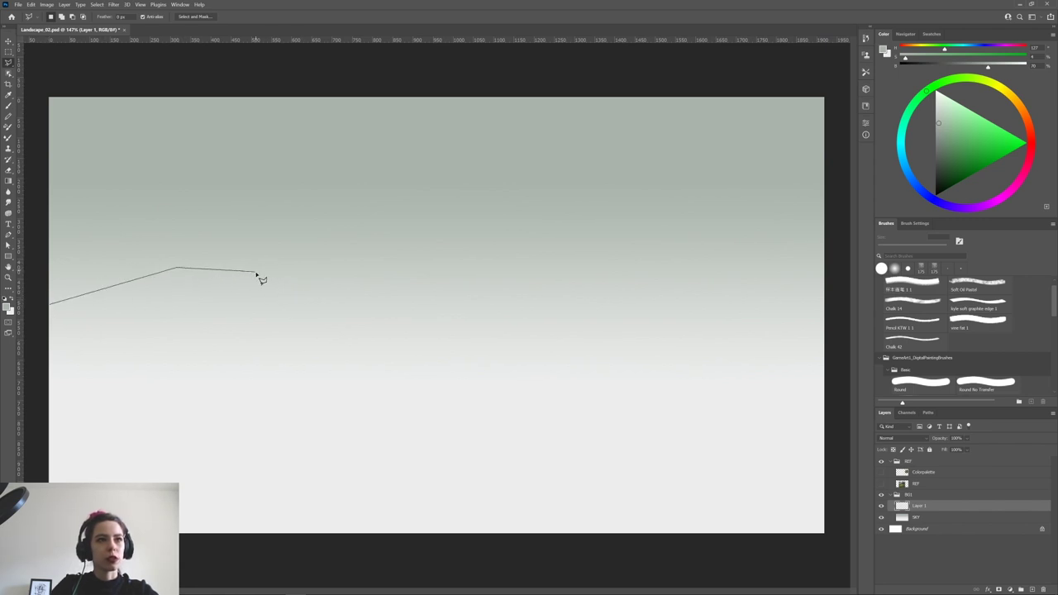
left_click(304, 301)
left_click(364, 322)
left_click(432, 311)
left_click(490, 293)
left_click(580, 309)
left_click(682, 298)
left_click(795, 319)
left_click(841, 305)
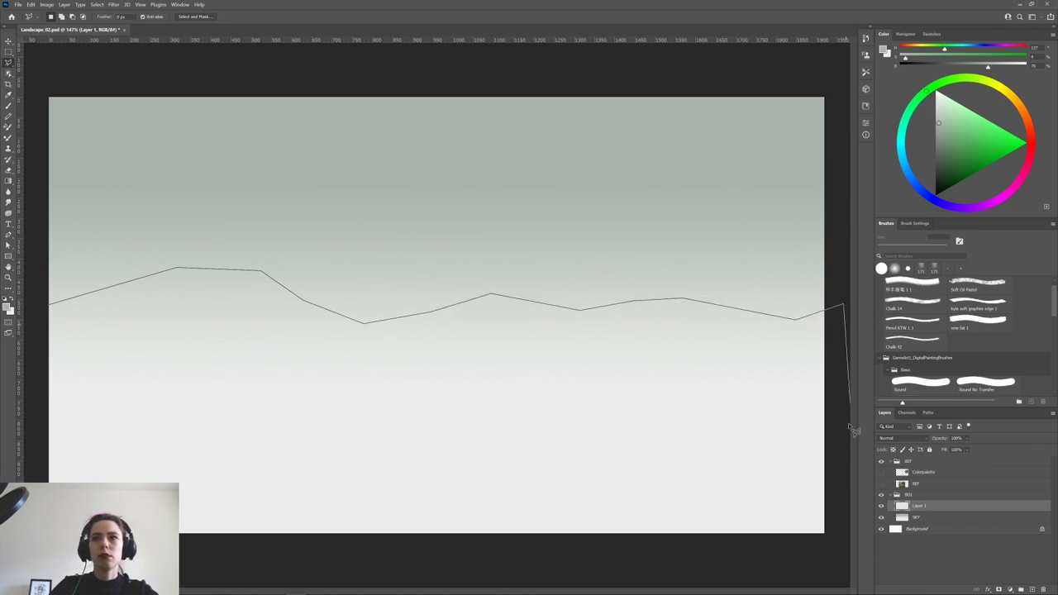
left_click(838, 565)
left_click(30, 559)
left_click(50, 304)
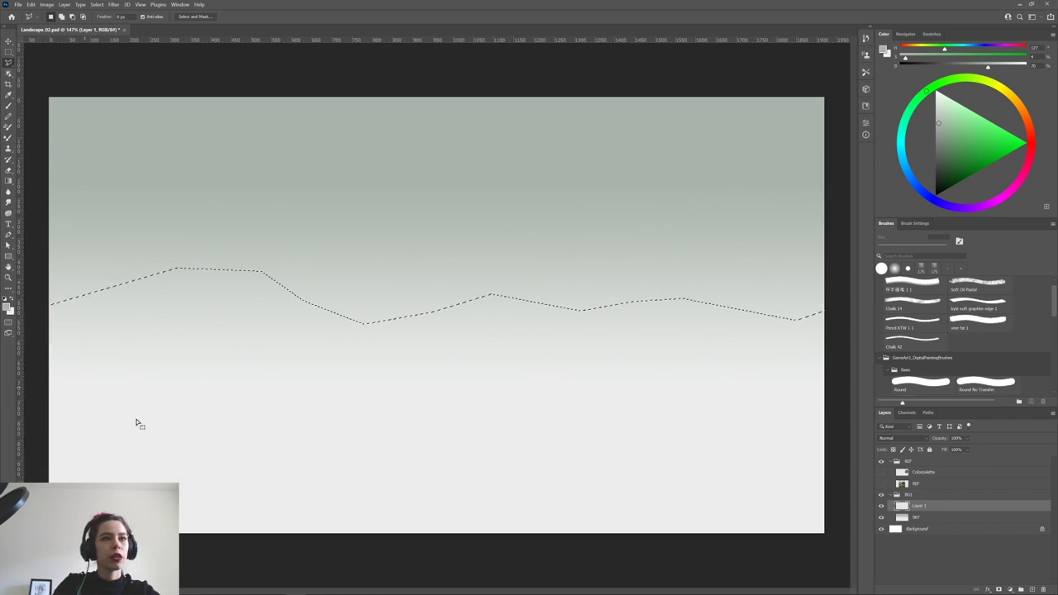
Fill the mountain selection using a Solid Color fill layer in grey-green #bbc4bd sampled from the sky gradient.
key("g")
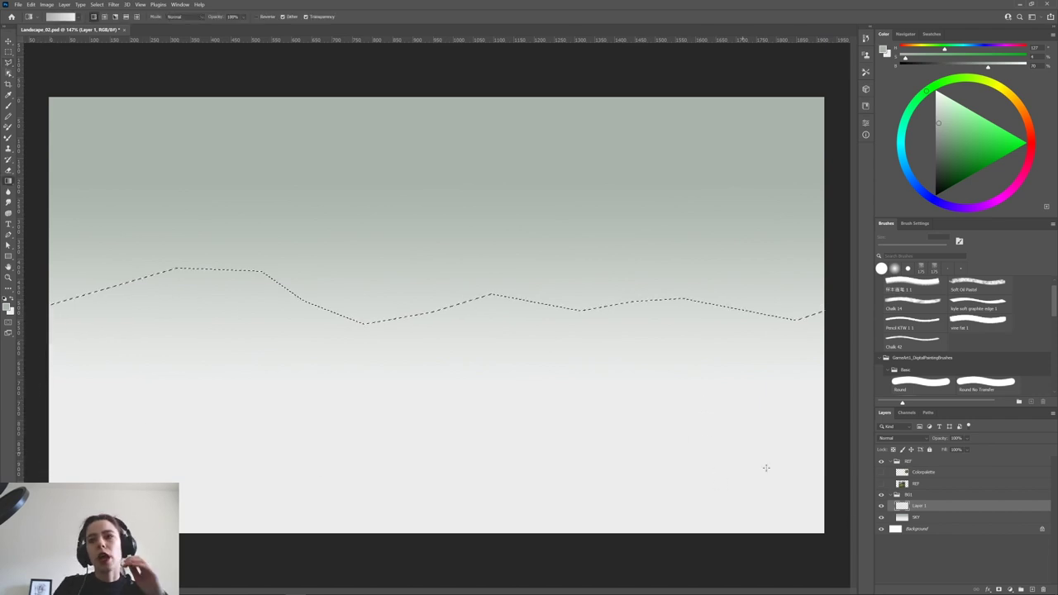
left_click(988, 588)
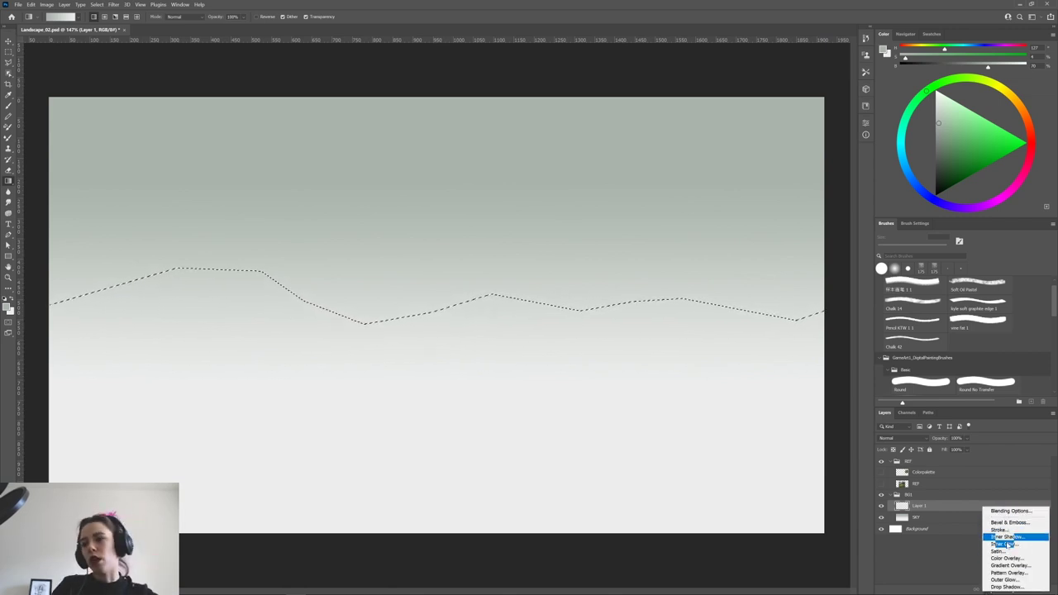
left_click(1007, 587)
left_click(1008, 588)
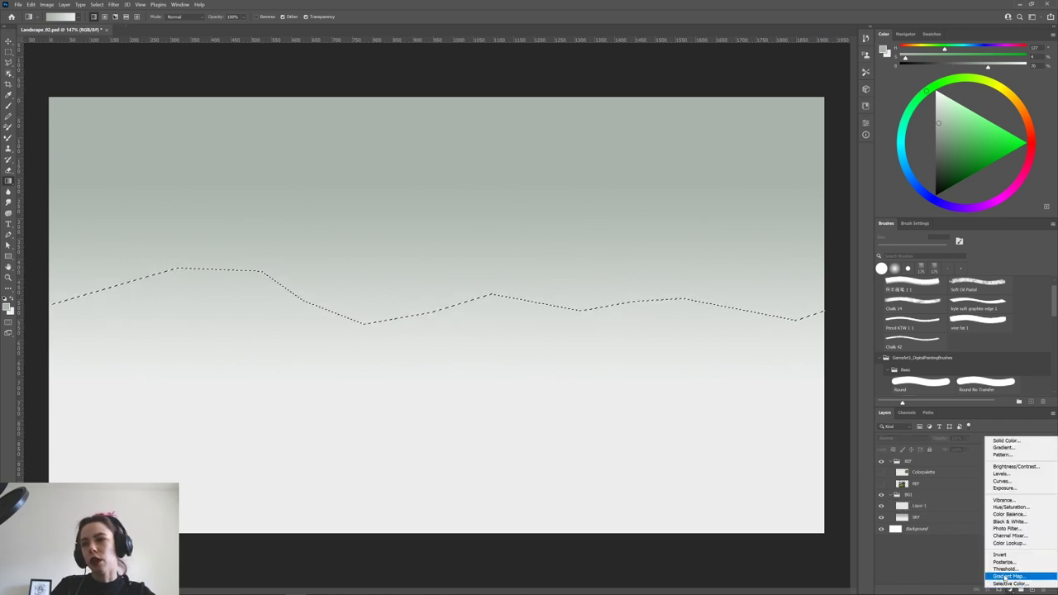
left_click(1003, 442)
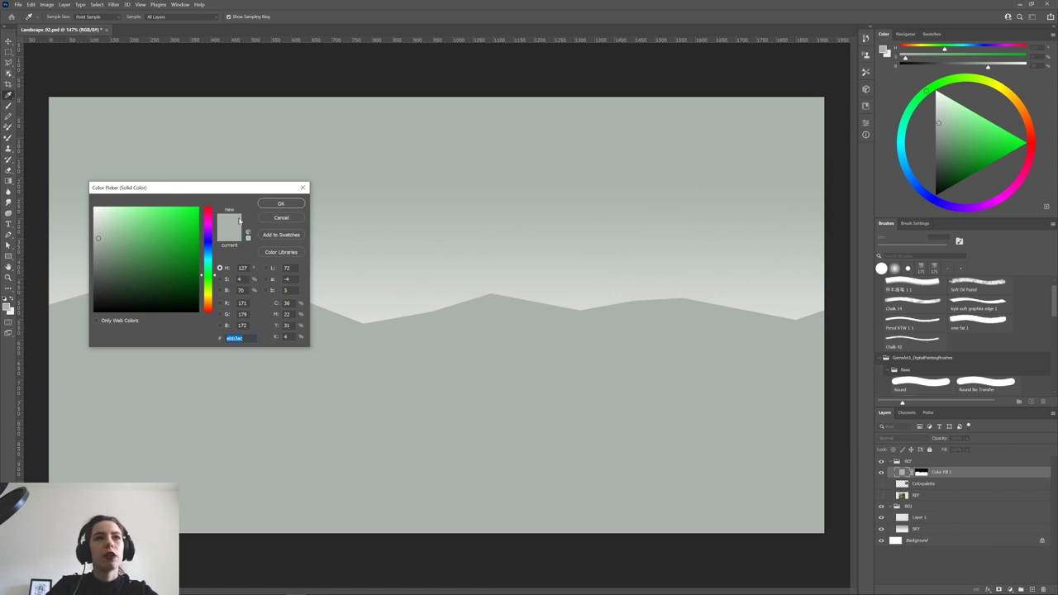
left_click_drag(230, 187, 689, 176)
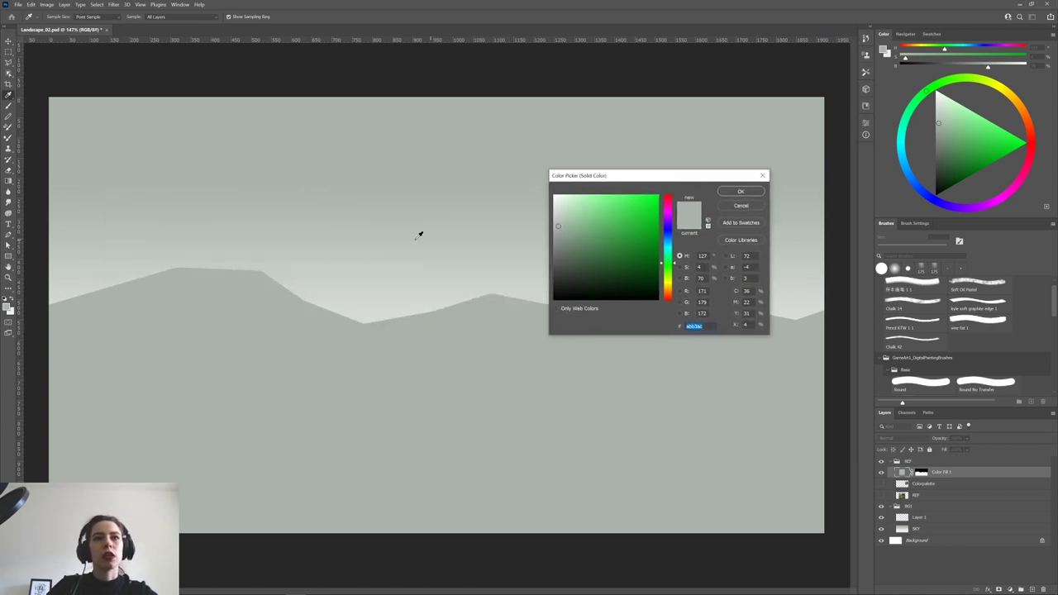
left_click(437, 238)
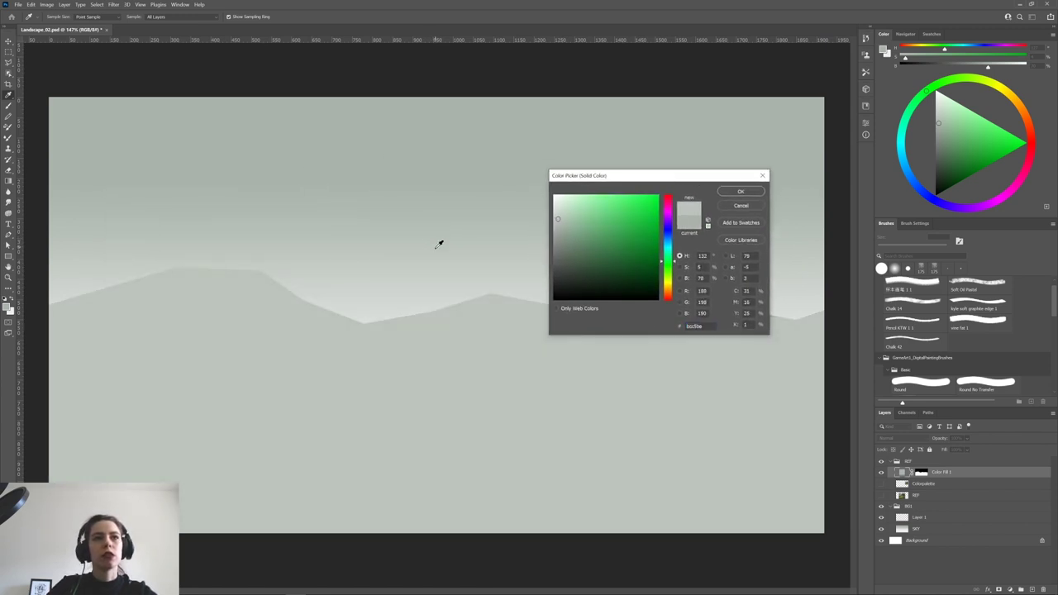
left_click_drag(431, 250, 380, 243)
left_click(732, 192)
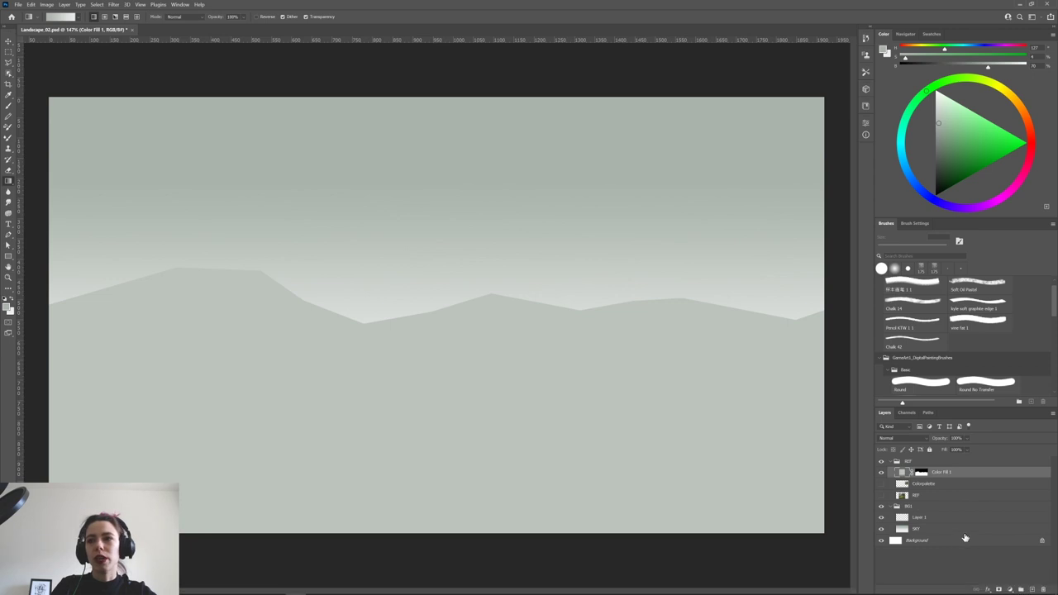
double_click(903, 477)
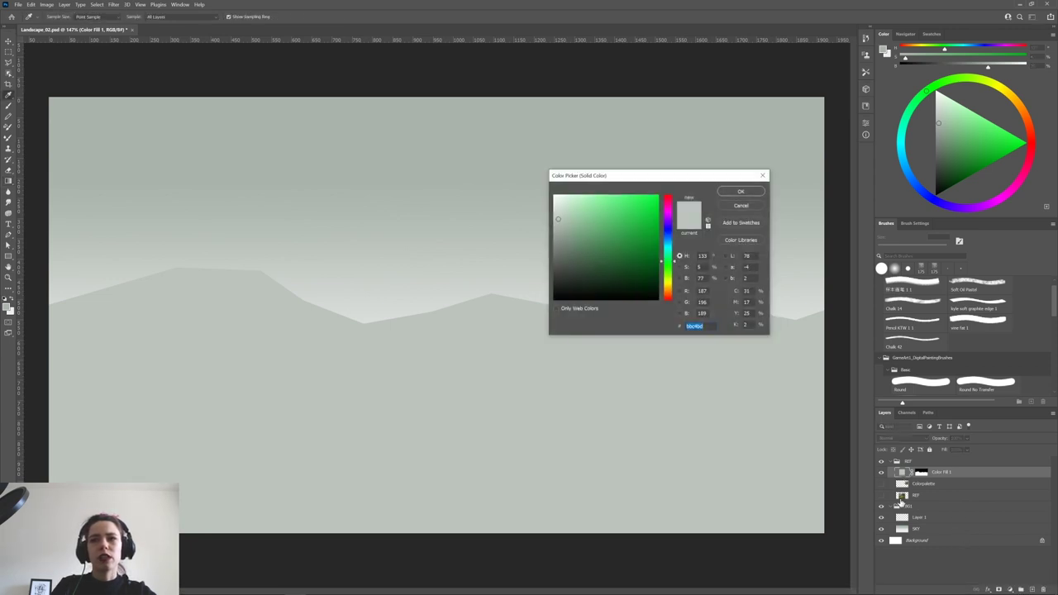
left_click(667, 238)
mouse_move(630, 221)
left_mouse_down()
mouse_move(630, 265)
mouse_move(590, 241)
left_mouse_up()
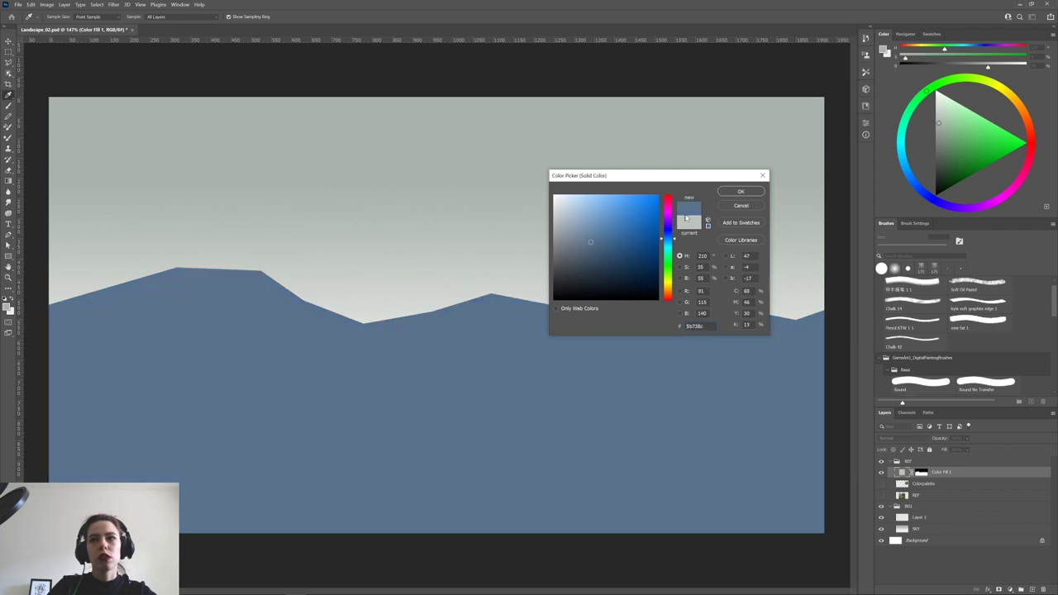
left_click(754, 208)
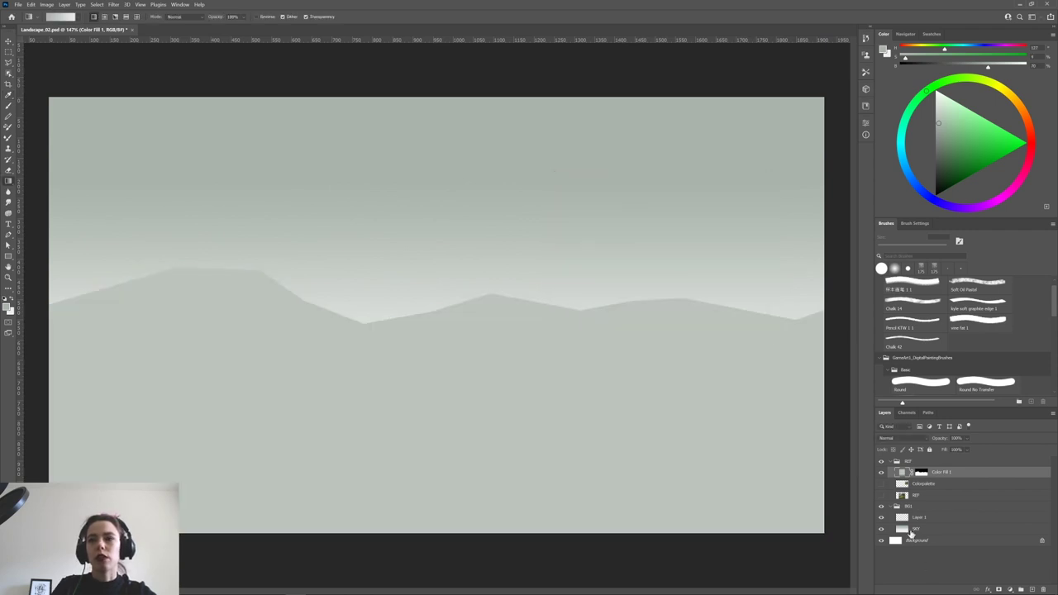
Compare the mountain shape with the reference photo, hide the photo again and show the Colorpalette layer.
left_click(881, 494)
left_click(881, 495)
left_click(881, 495)
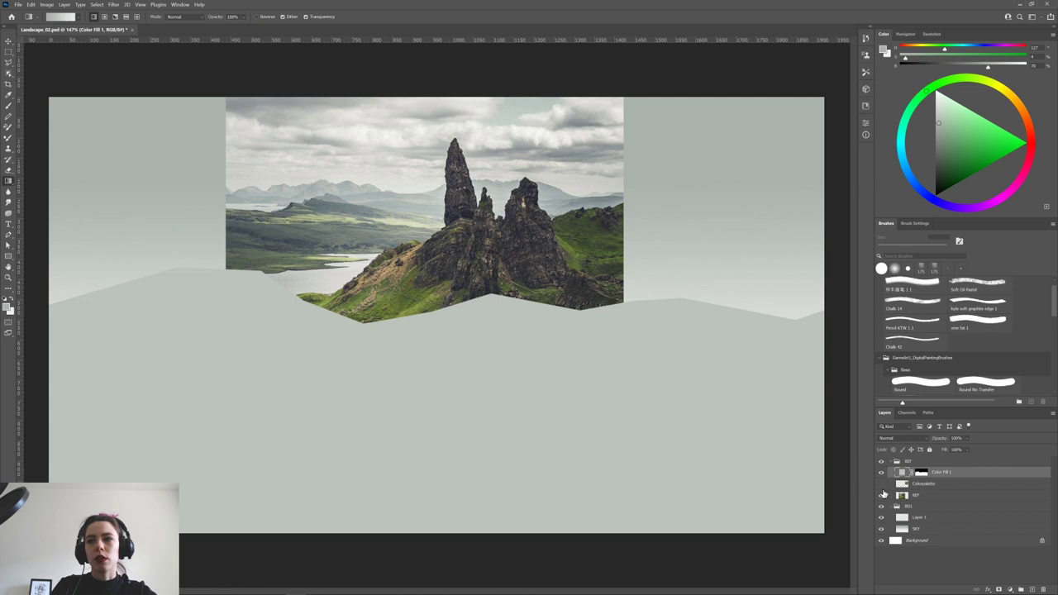
left_click(881, 483)
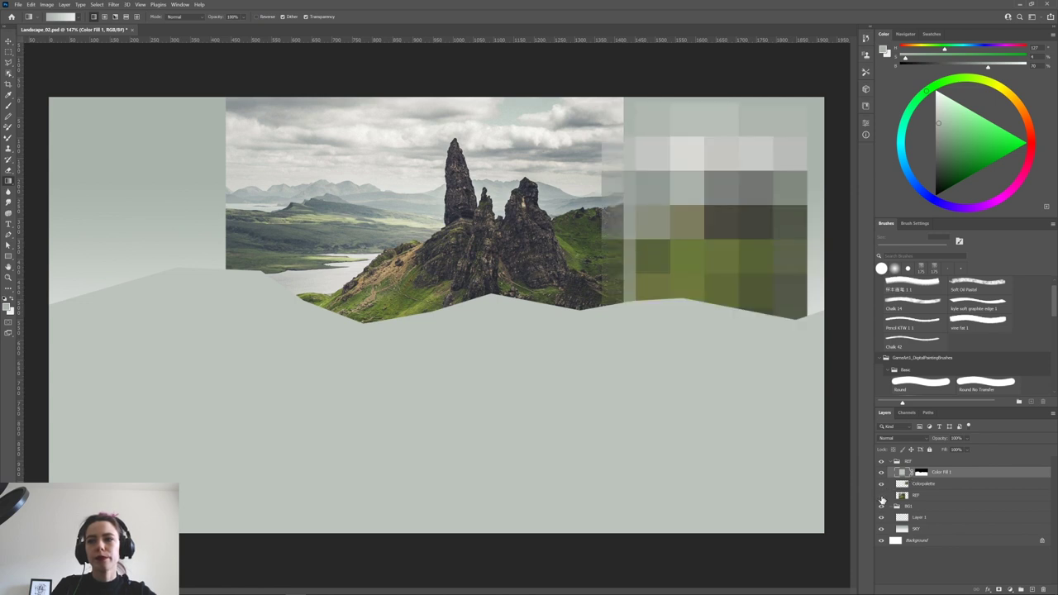
left_click(881, 494)
double_click(903, 472)
left_click(749, 125)
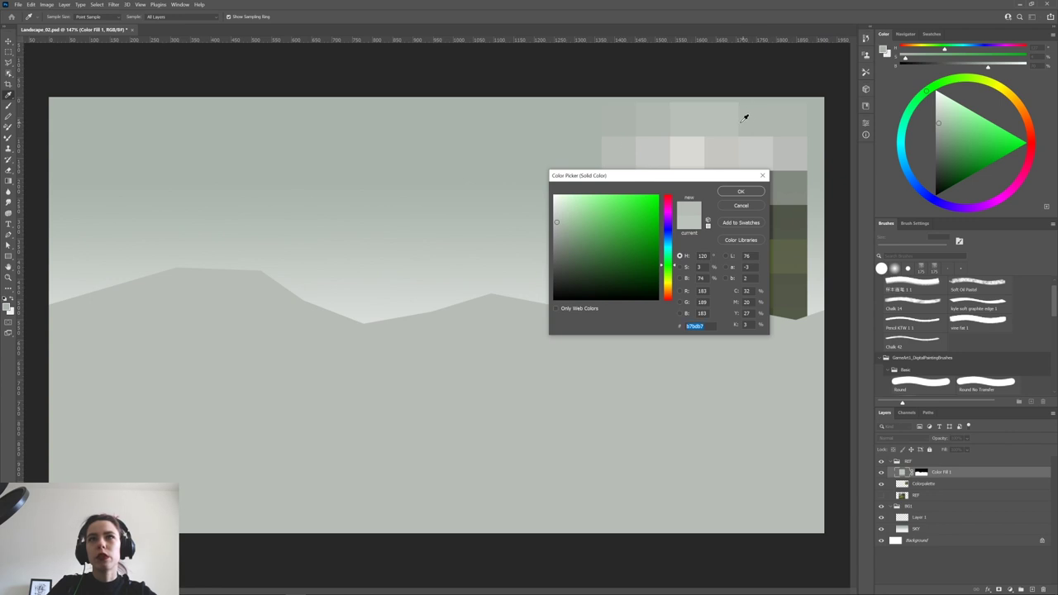
left_click(754, 124)
left_click(671, 151)
left_click(752, 206)
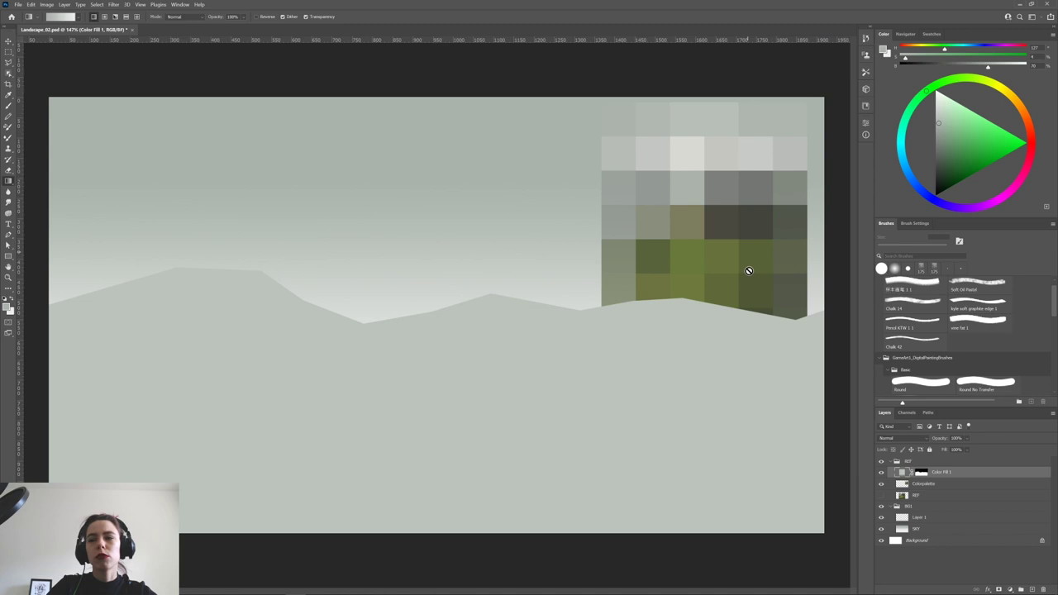
Move the mountain fill layer into the BG1 group directly above SKY, and hide the Colorpalette layer.
left_click_drag(910, 473, 911, 517)
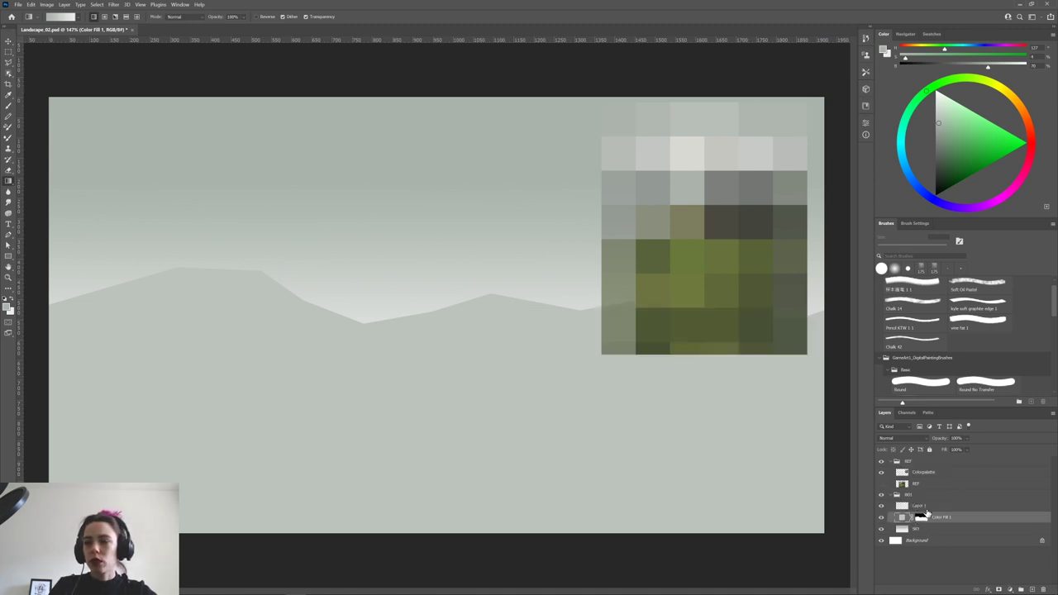
left_click(881, 473)
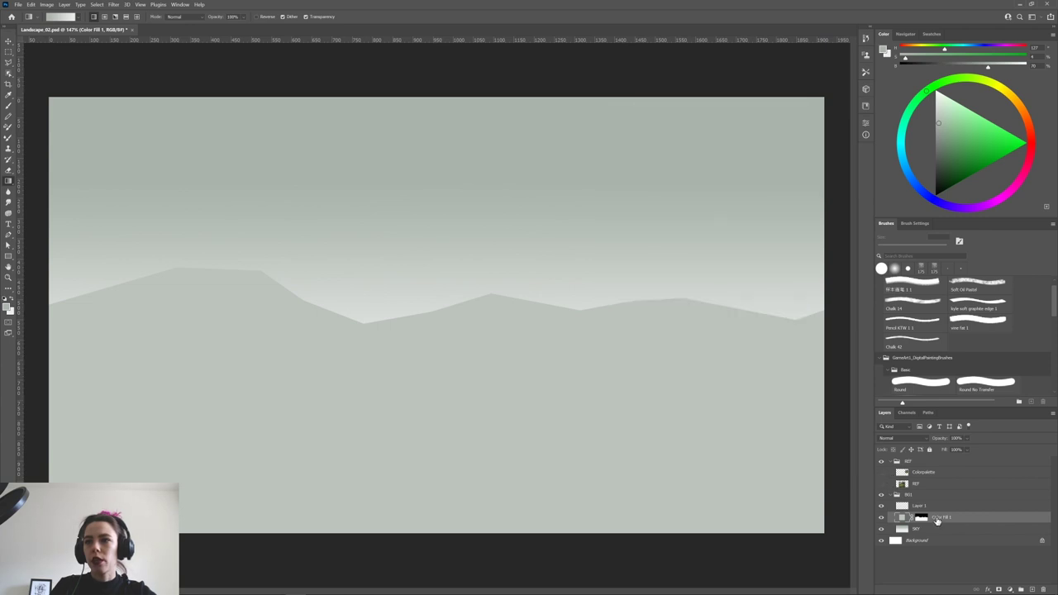
Rename the mountain fill layer Mountains1 and delete the empty Layer 1.
left_click(932, 508)
double_click(940, 517)
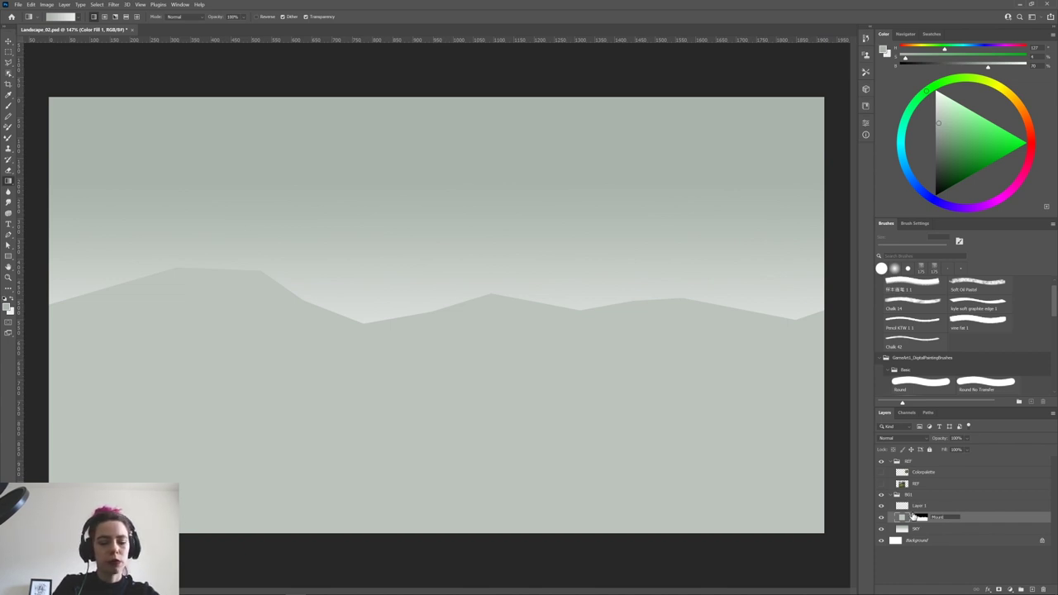
key("Return")
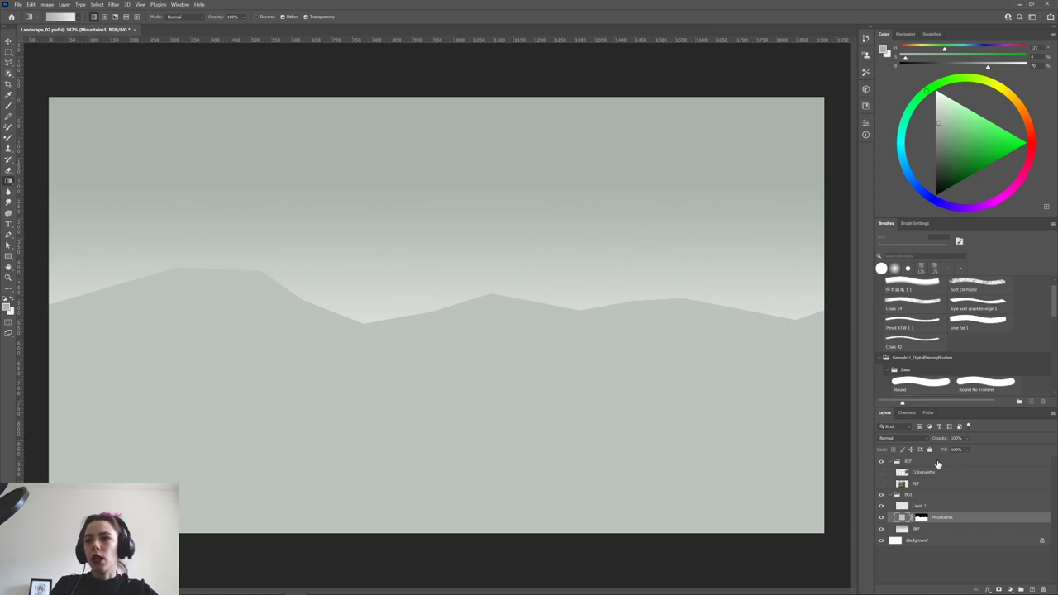
left_click(916, 508)
key("Delete")
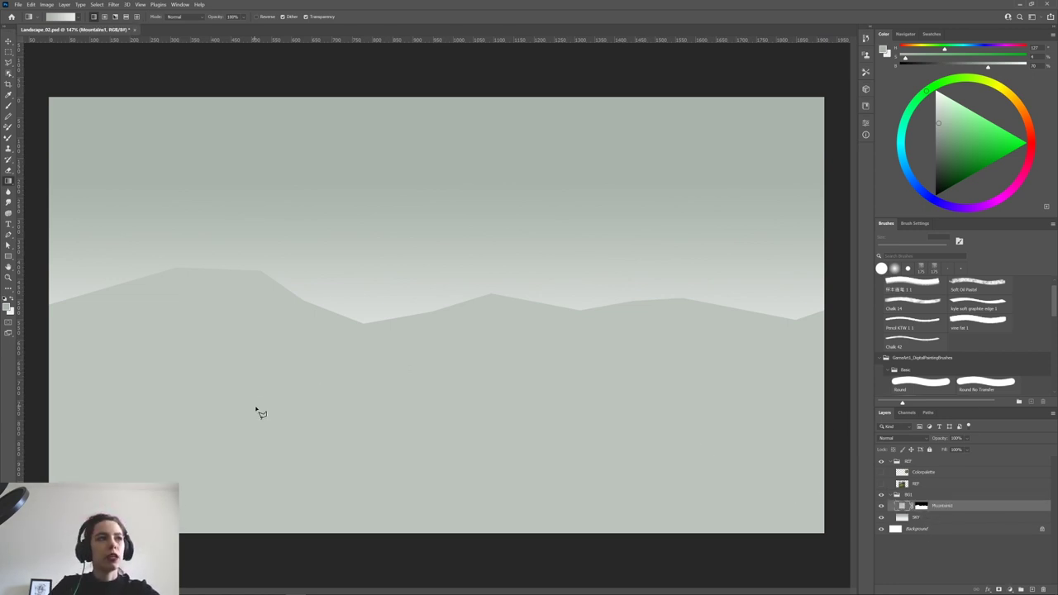
Check the reference photo, then outline a second, nearer mountain with a flat central peak using the Polygonal Lasso, closing below the canvas.
key("l")
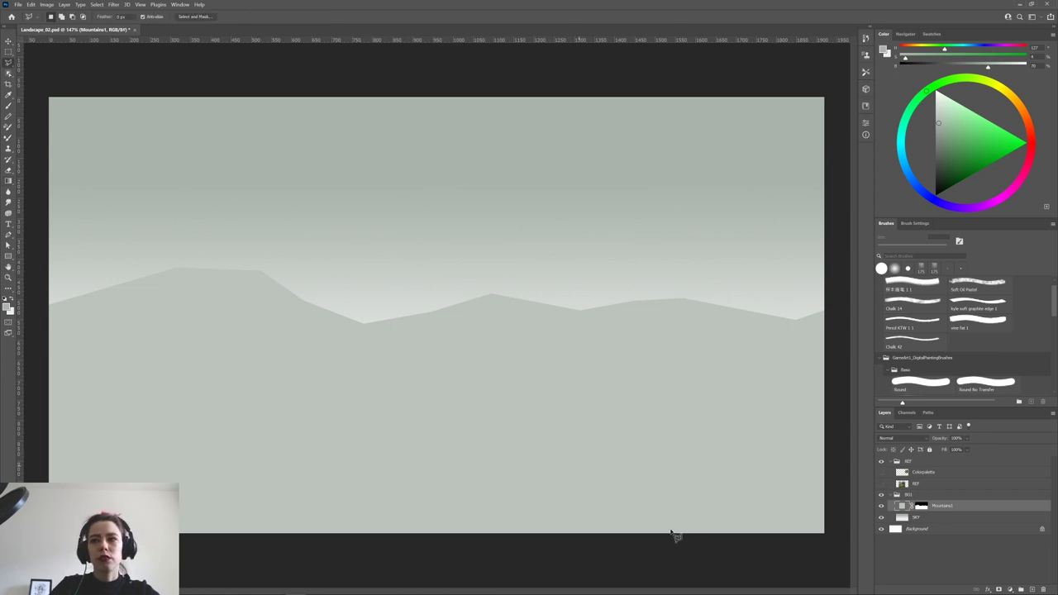
left_click(880, 483)
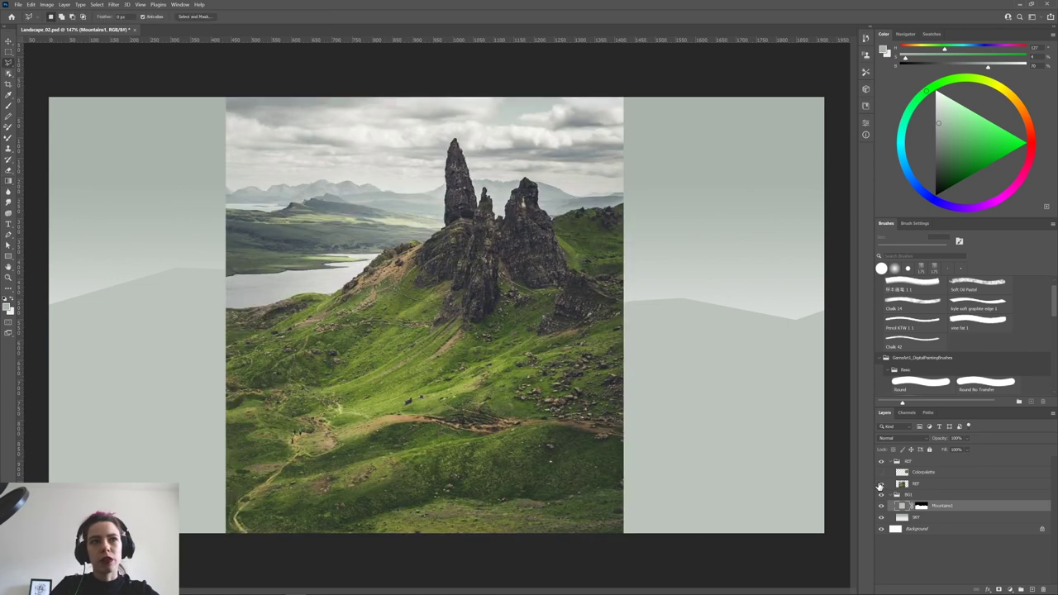
left_click(880, 483)
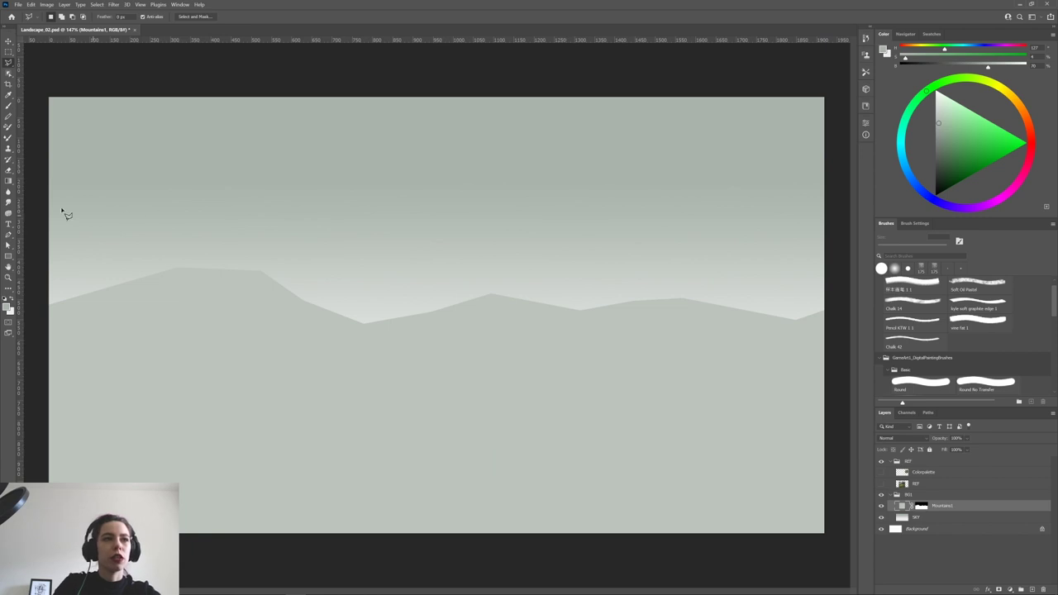
left_click(48, 388)
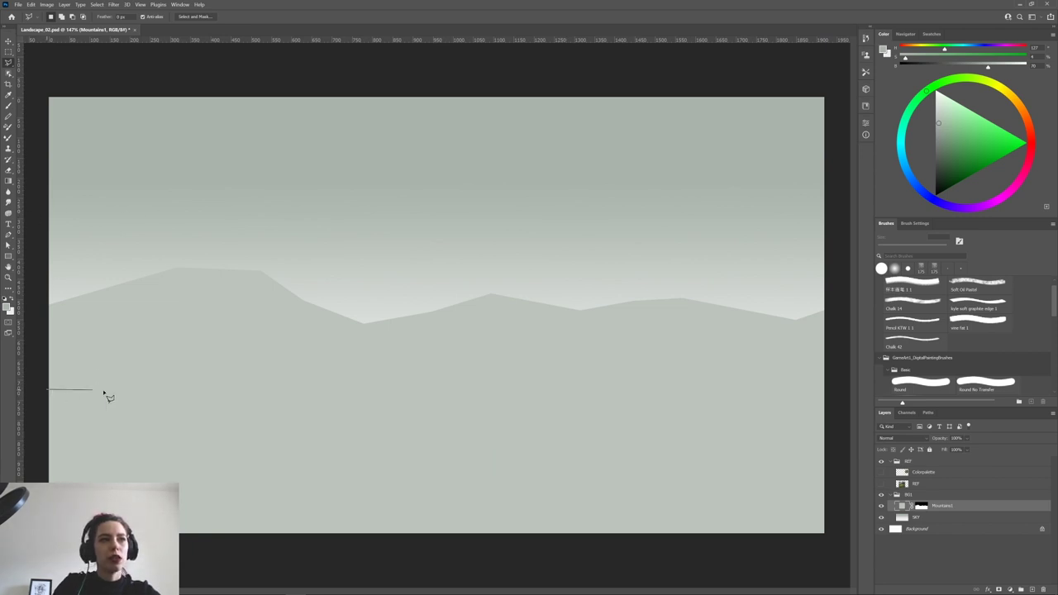
left_click(244, 369)
left_click(286, 337)
left_click(339, 321)
left_click(415, 276)
left_click(497, 272)
left_click(567, 277)
left_click(638, 318)
left_click(671, 332)
left_click(714, 334)
left_click(824, 357)
left_click(841, 384)
left_click(845, 562)
left_click(21, 563)
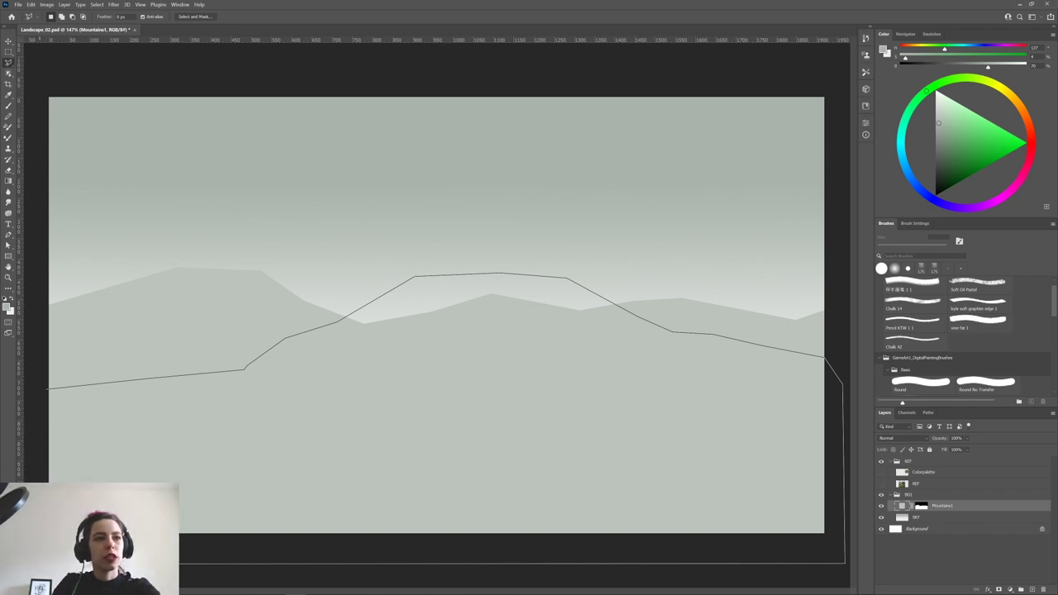
left_click(50, 390)
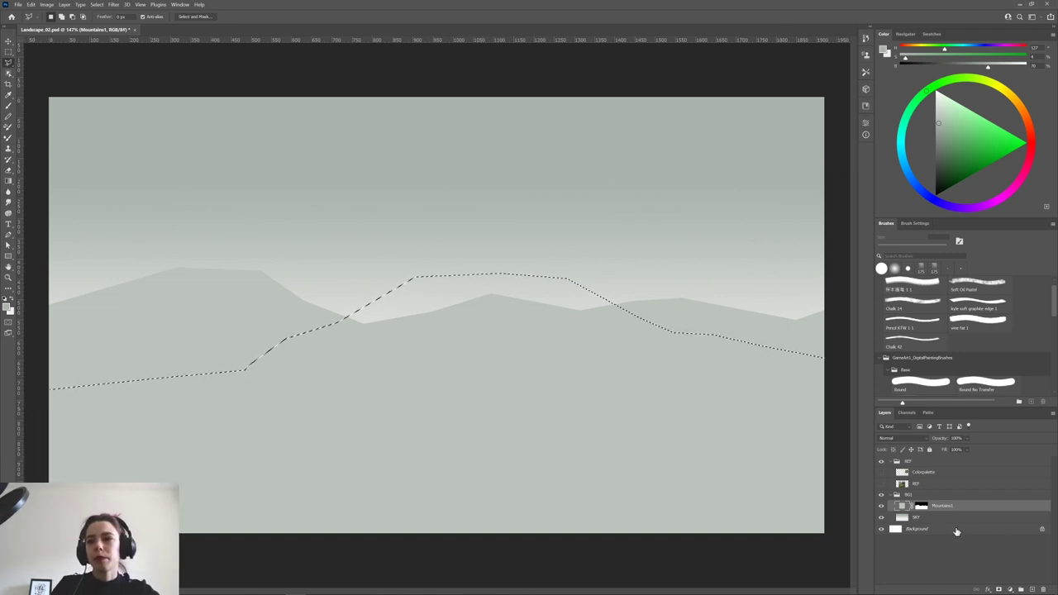
Fill the second mountain selection using a Solid Color fill layer in grey-green #abb3ac.
left_click(1011, 589)
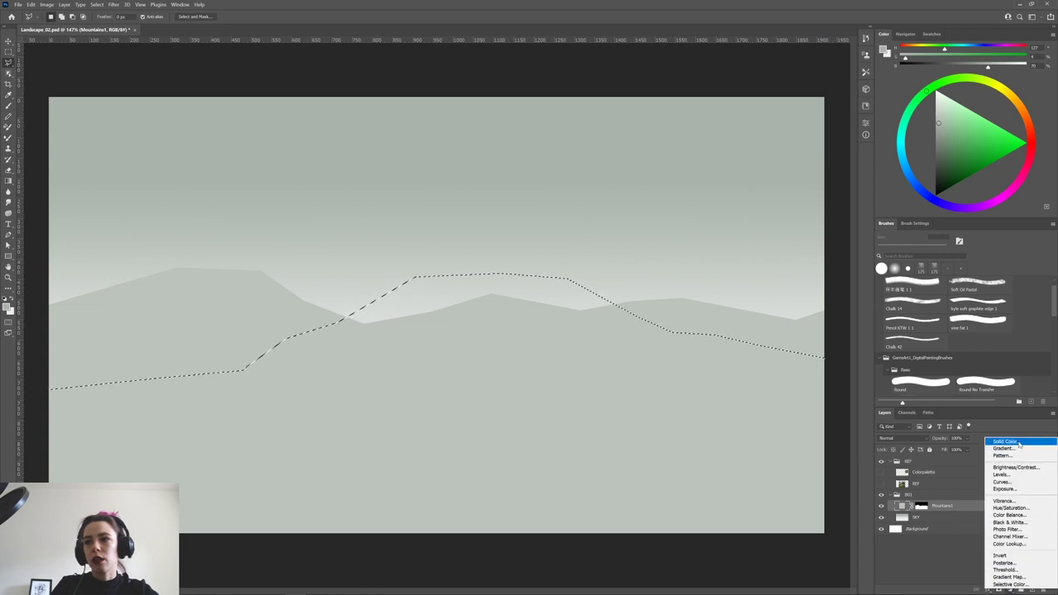
left_click(1005, 442)
left_click_drag(727, 173, 770, 95)
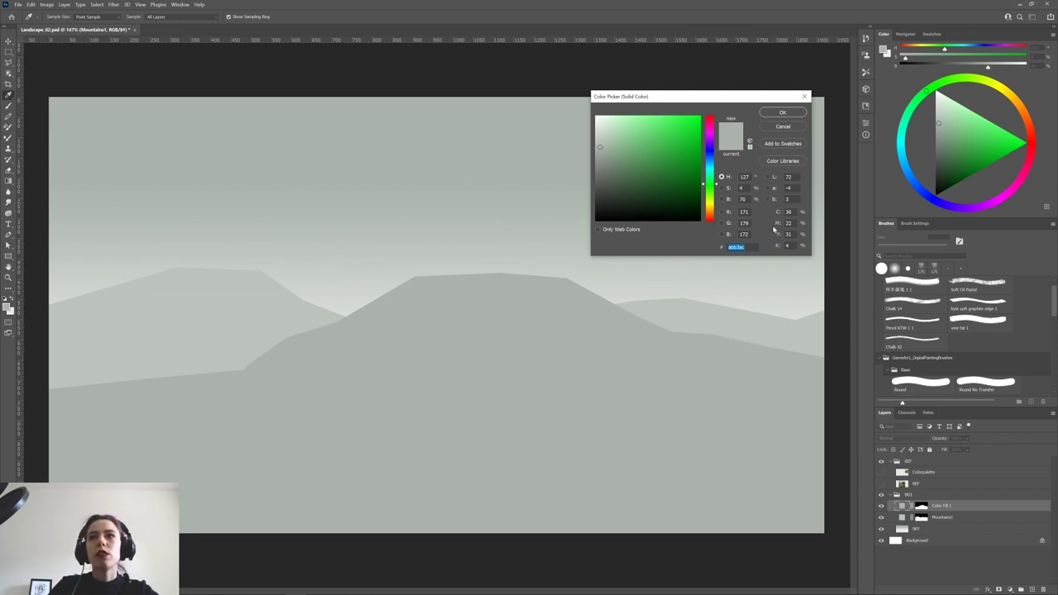
left_click(779, 113)
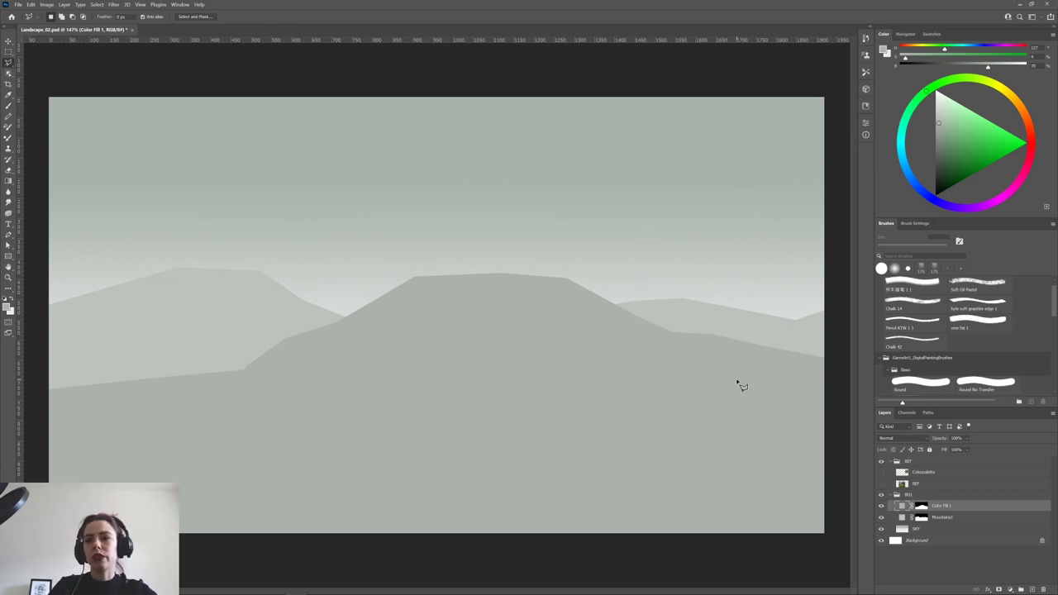
Duplicate the SKY gradient layer directly above Mountains1 and lower the copy's opacity to roughly a third.
mouse_move(920, 530)
left_mouse_down()
mouse_move(923, 515)
mouse_move(929, 536)
mouse_move(925, 520)
left_mouse_up()
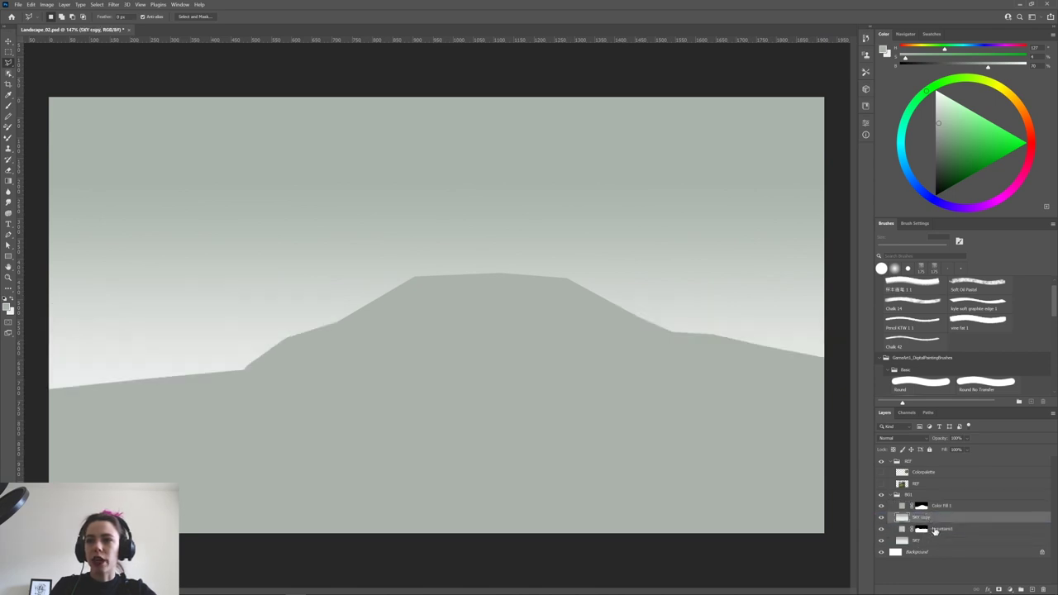
left_click(967, 439)
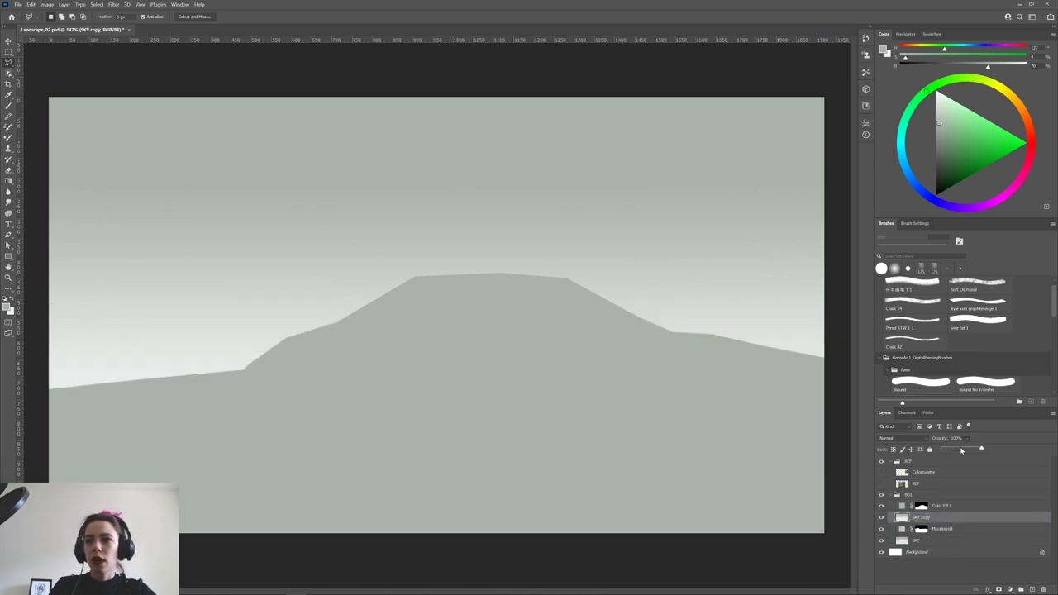
left_click_drag(949, 451, 948, 450)
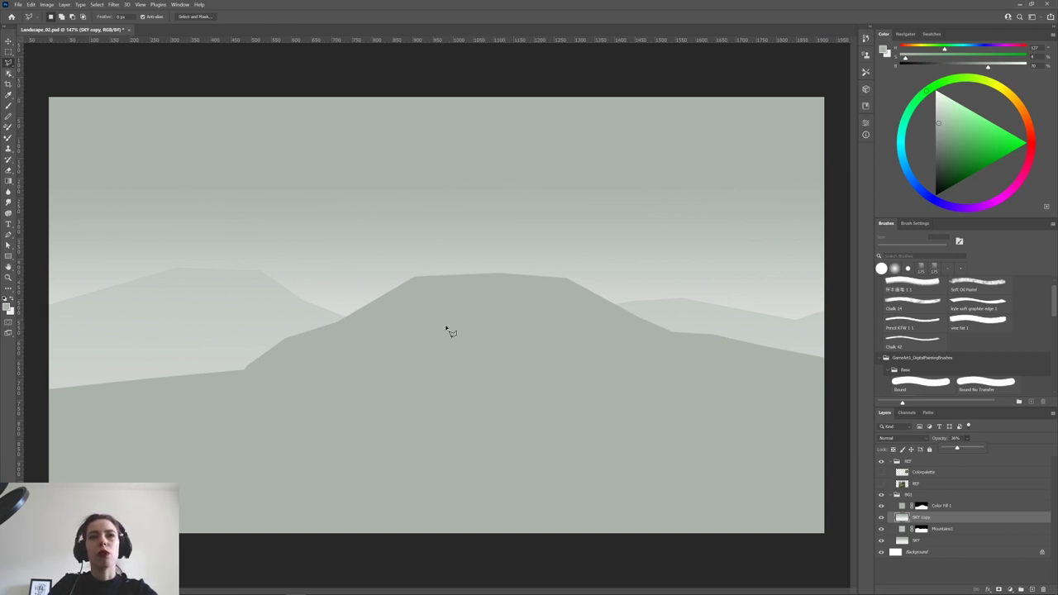
Duplicate the faded SKY copy above Color Fill 1, clip it to that mountain, and compare the result with the layer hidden.
left_click(932, 521, "alt")
left_click_drag(937, 518, 930, 506)
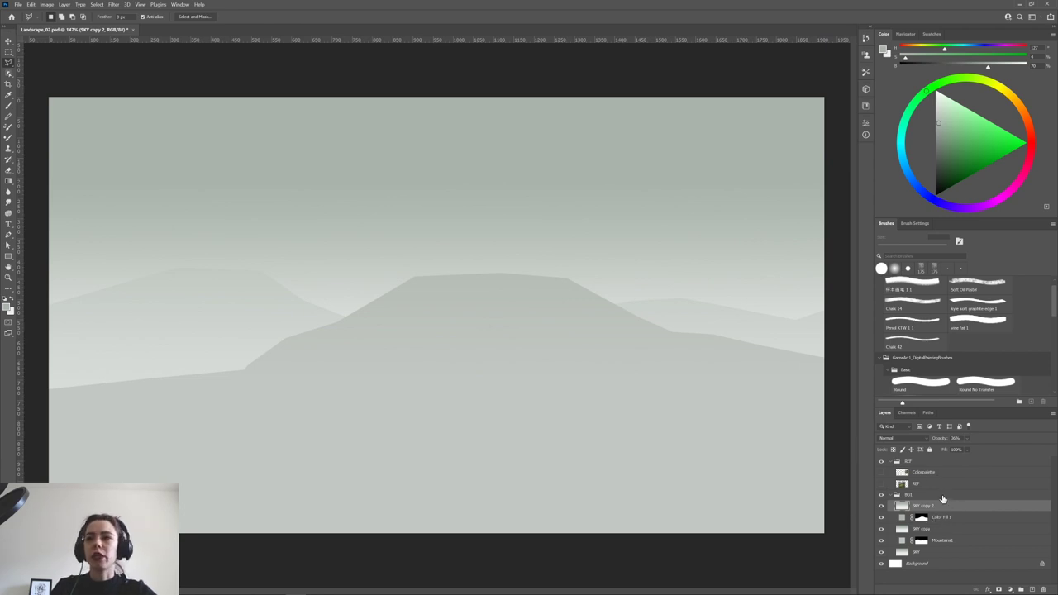
left_click(901, 510, "alt")
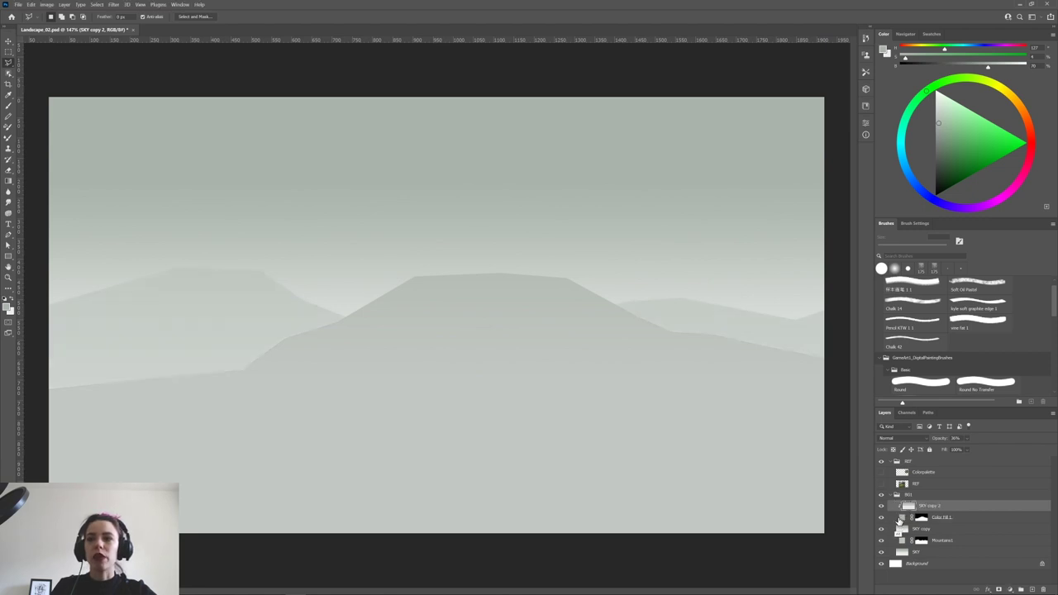
left_click(881, 508)
left_click(880, 509)
left_click(881, 509)
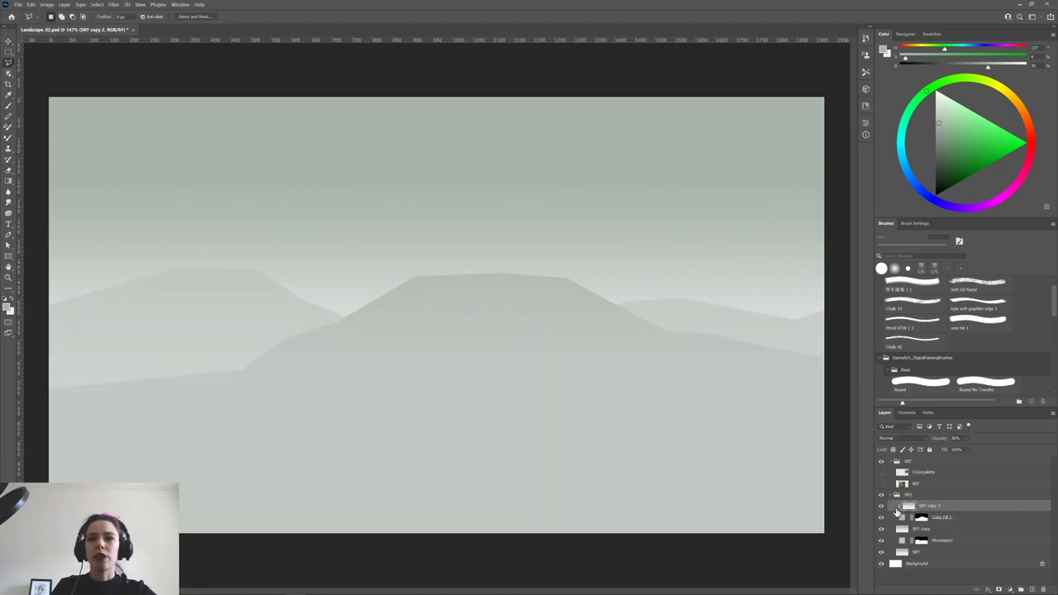
left_click(880, 509)
left_click(881, 509)
Try brush strokes over the nearer mountain on the clipped SKY copy 2 layer, and undo them.
key("b")
mouse_move(588, 305)
left_mouse_down()
mouse_move(518, 382)
mouse_move(527, 532)
mouse_move(749, 422)
mouse_move(702, 281)
left_mouse_up()
mouse_move(488, 280)
left_mouse_down()
mouse_move(528, 282)
mouse_move(327, 331)
left_mouse_up()
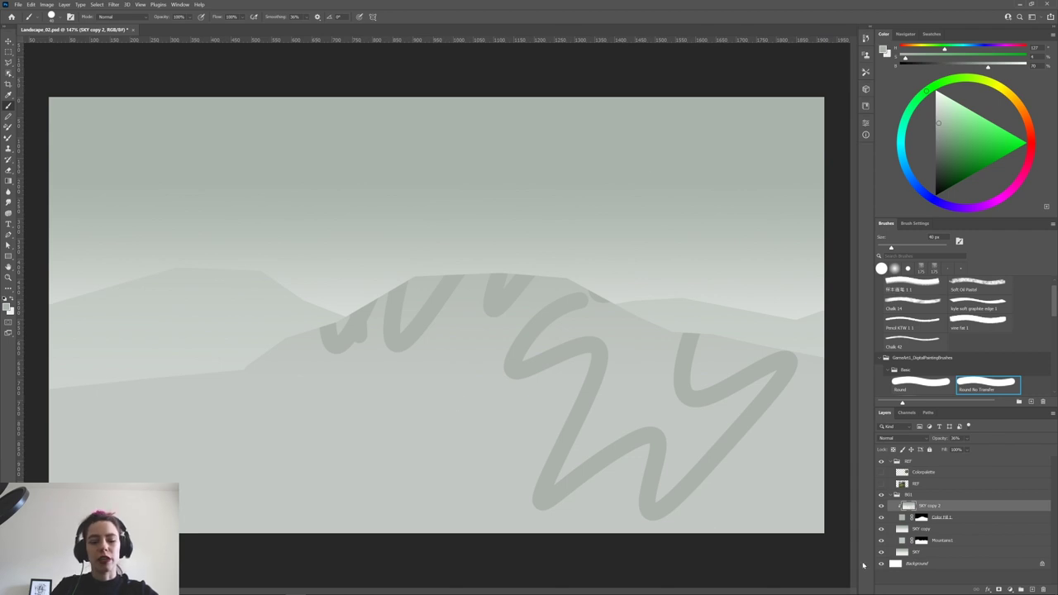
key("ctrl+z")
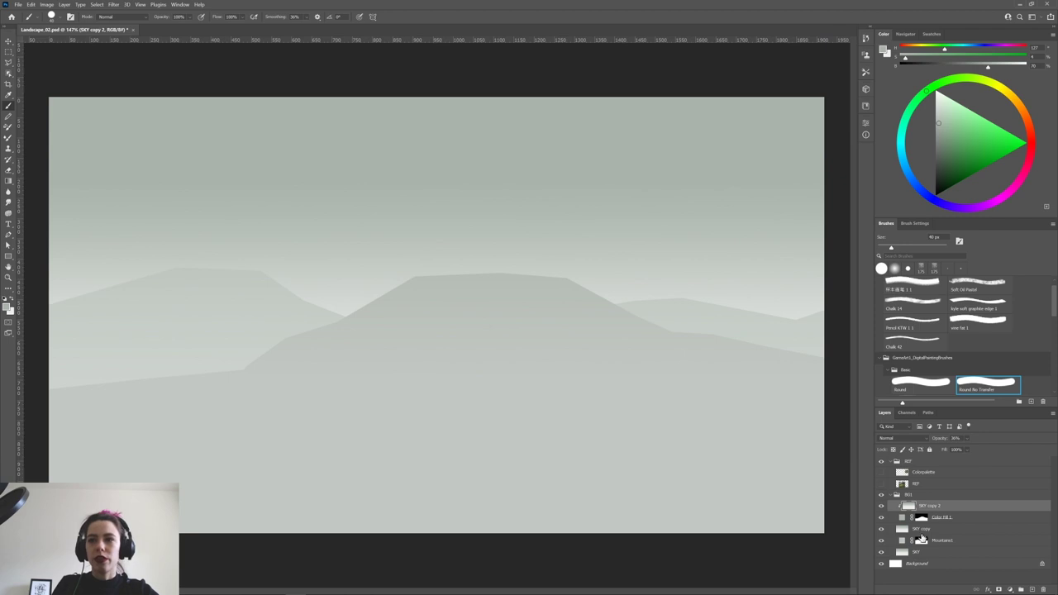
Unclip SKY copy 2 to test brush strokes across sky and mountains, undo the strokes and clip the layer again.
left_click(902, 511, "alt")
left_click_drag(495, 322, 537, 202)
mouse_move(500, 273)
left_mouse_down()
mouse_move(248, 338)
mouse_move(148, 248)
left_mouse_up()
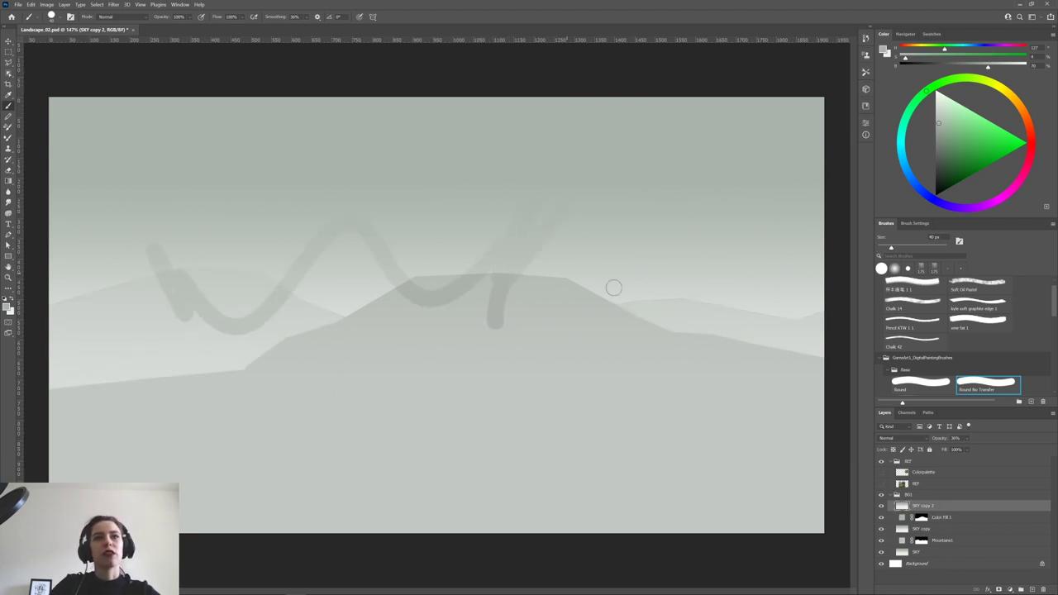
key("ctrl+z")
key("ctrl+z")
left_click(901, 510, "alt")
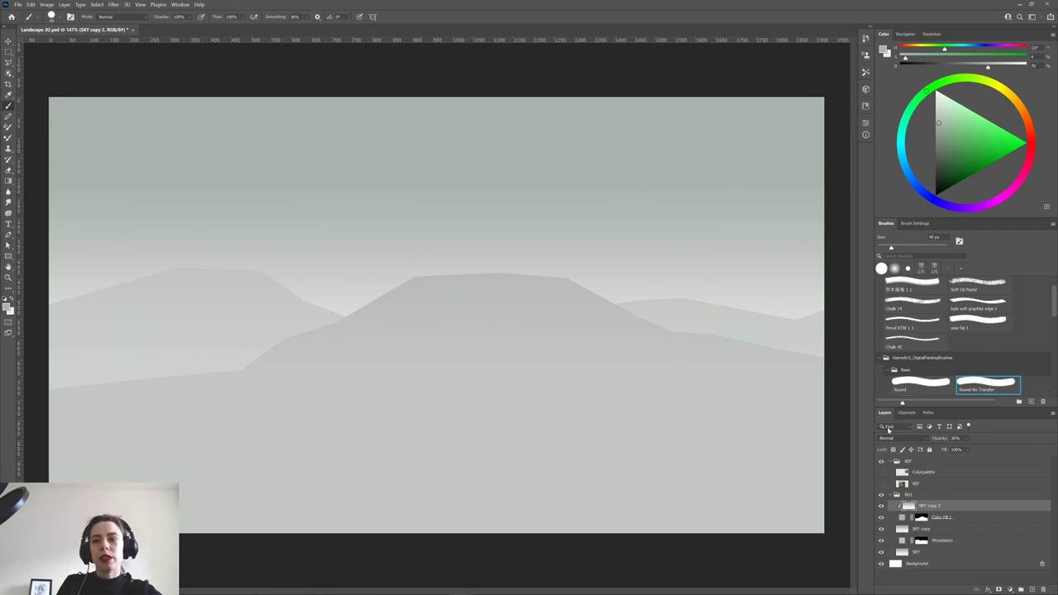
double_click(902, 518)
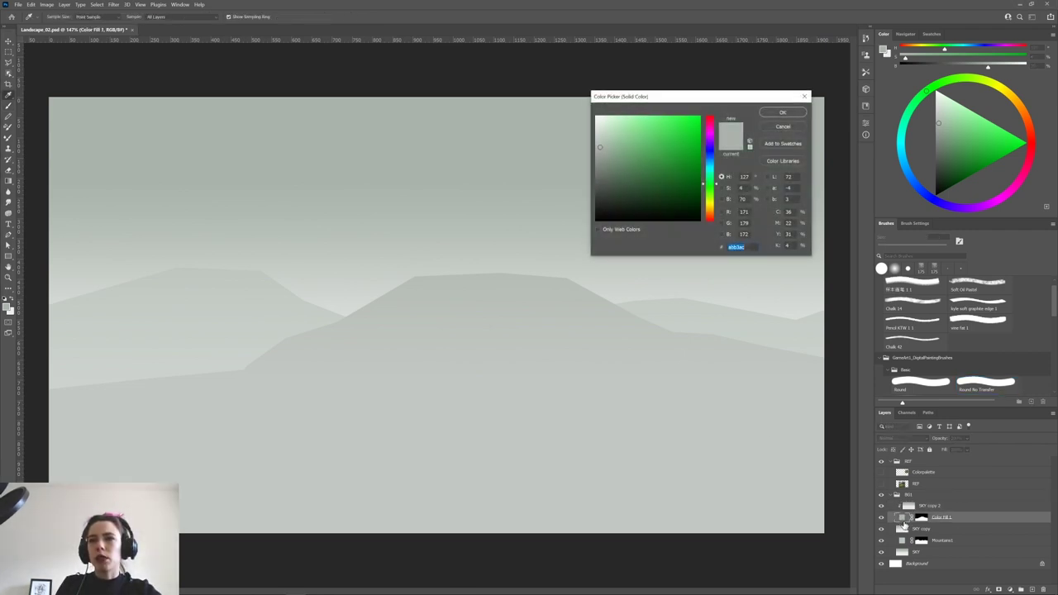
left_click(881, 473)
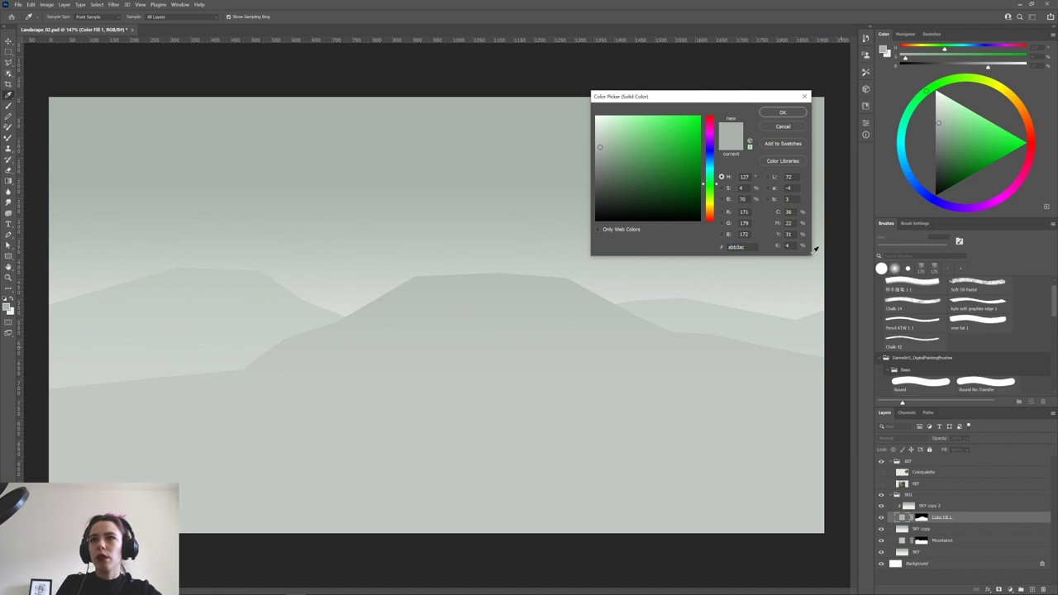
left_click(794, 129)
Show the Colorpalette layer and recolour the Color Fill 1 mountain with the palette's muted olive-grey #8a907f.
left_click(881, 471)
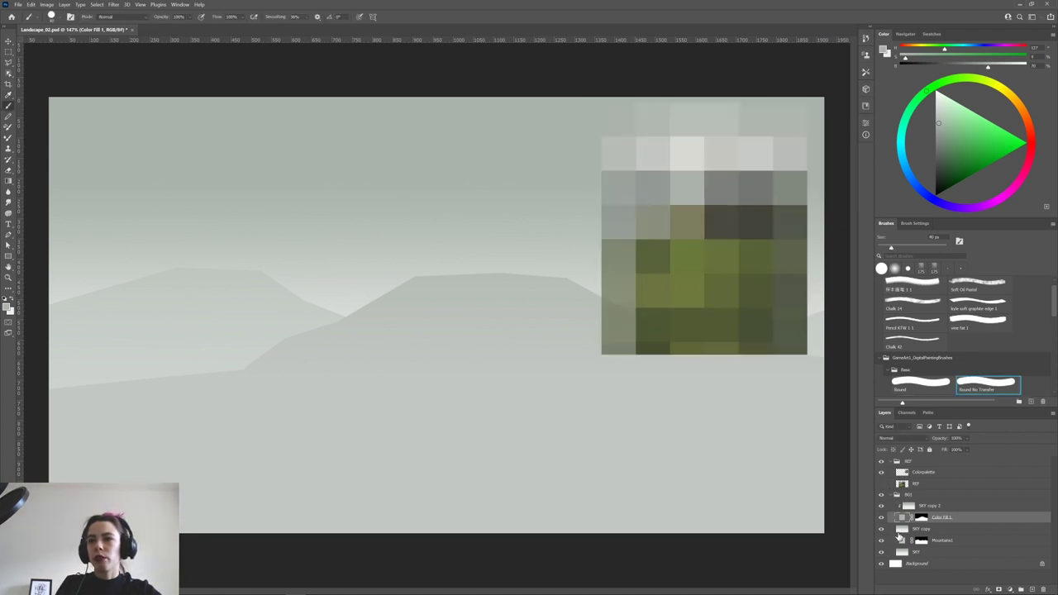
key("alt")
double_click(899, 516)
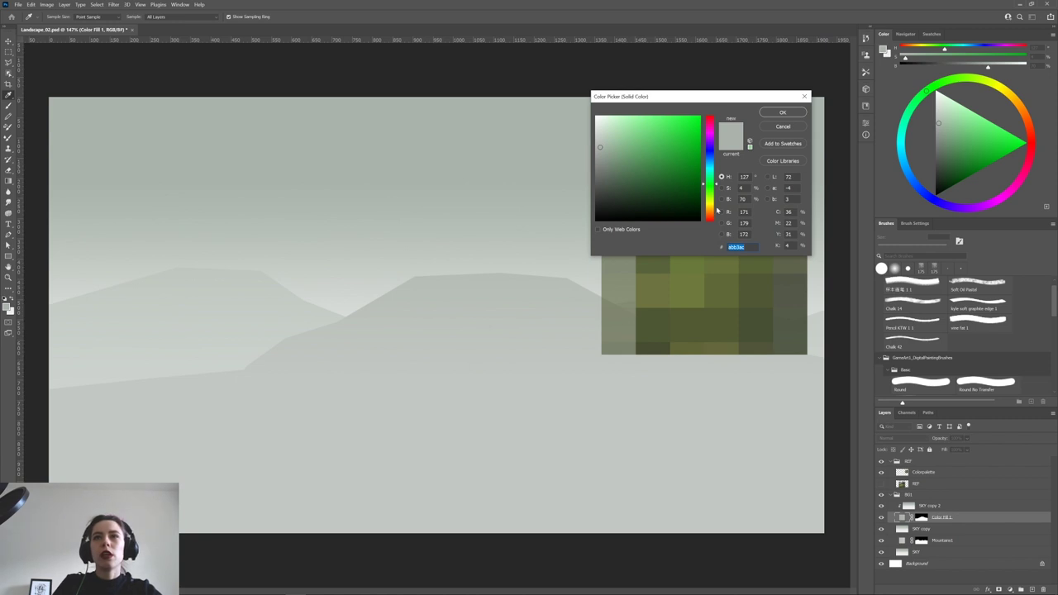
left_click_drag(734, 100, 493, 140)
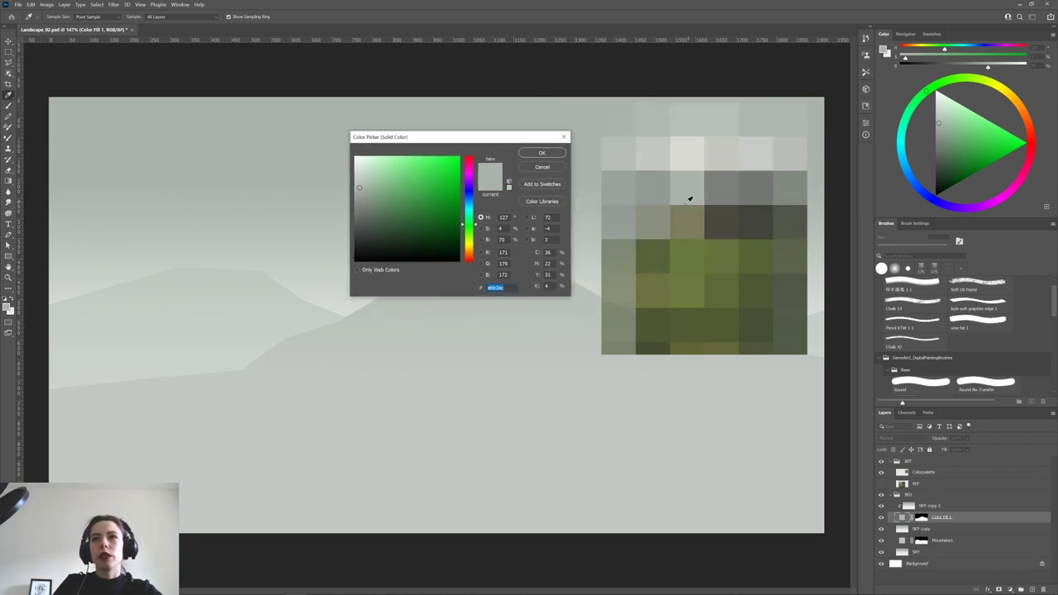
left_click(657, 218)
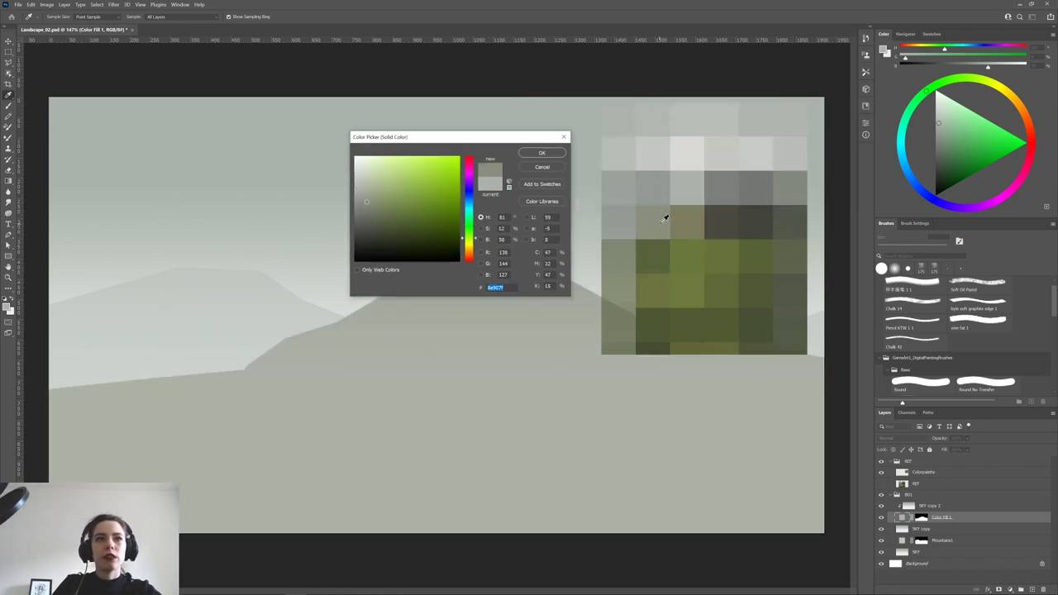
left_click(543, 155)
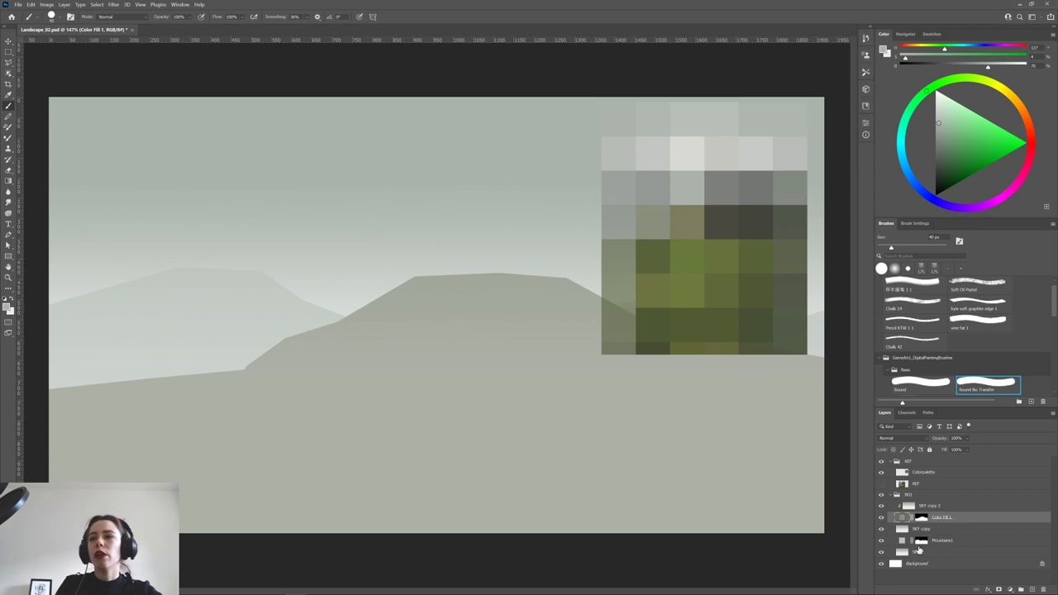
Collapse the BG1 group, hide the Colorpalette layer and briefly show the REF photo to study its foreground.
left_click(915, 497)
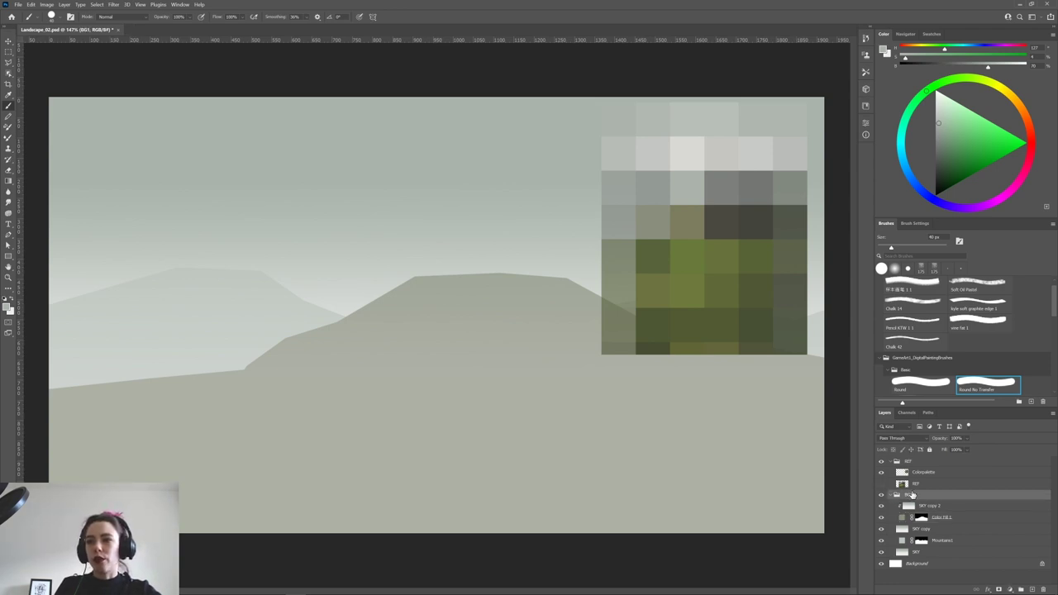
left_click(890, 496)
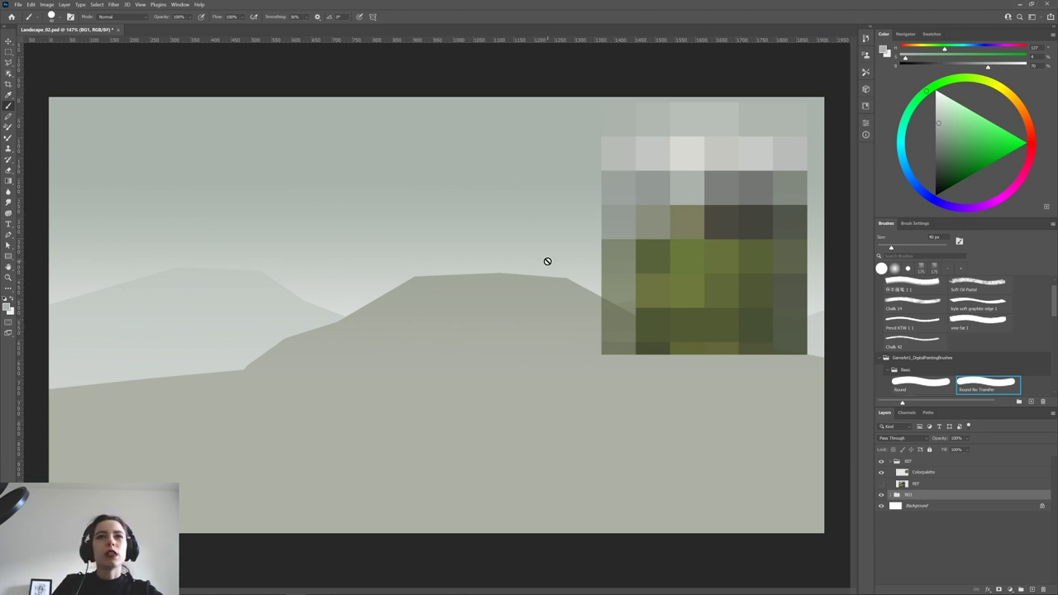
key("l")
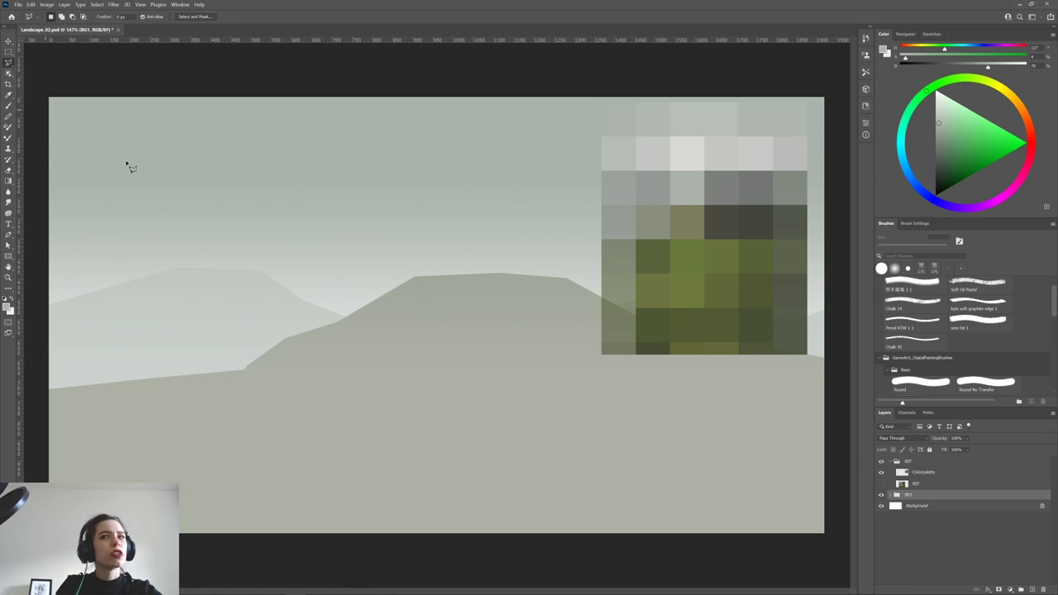
left_click(881, 483)
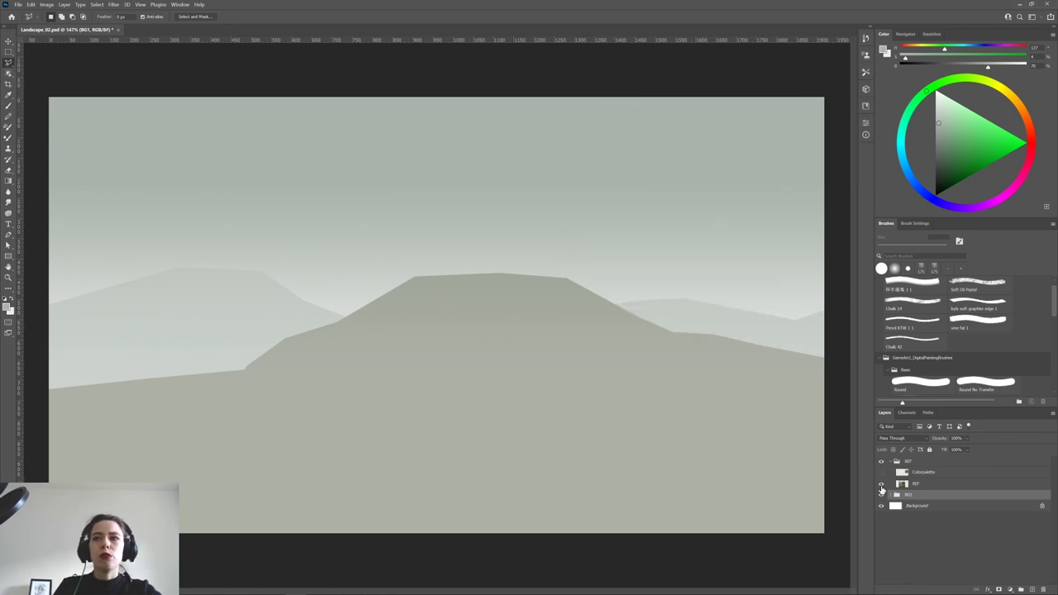
left_click(881, 485)
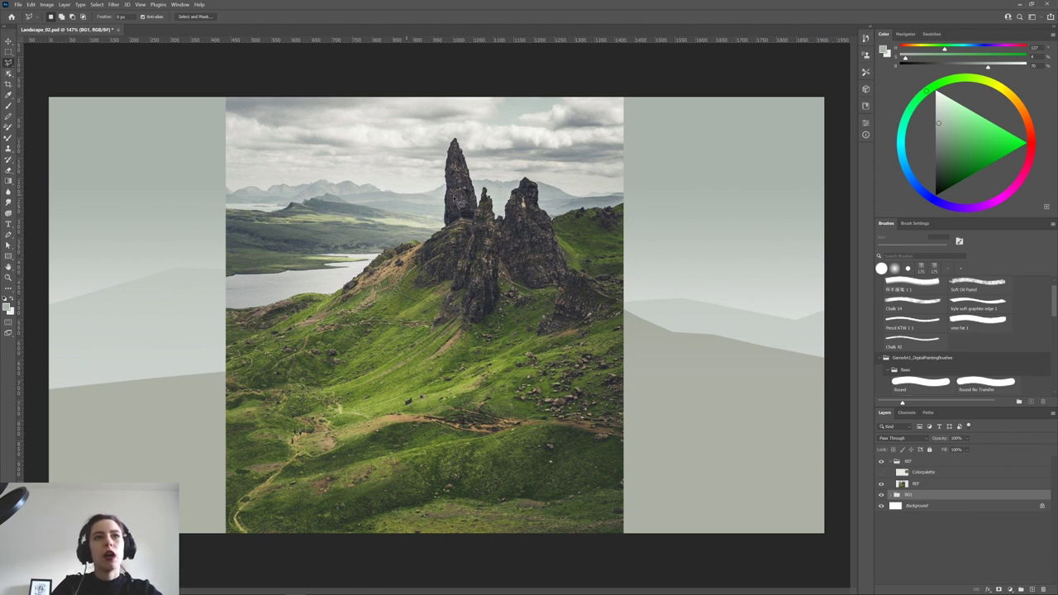
left_click(881, 484)
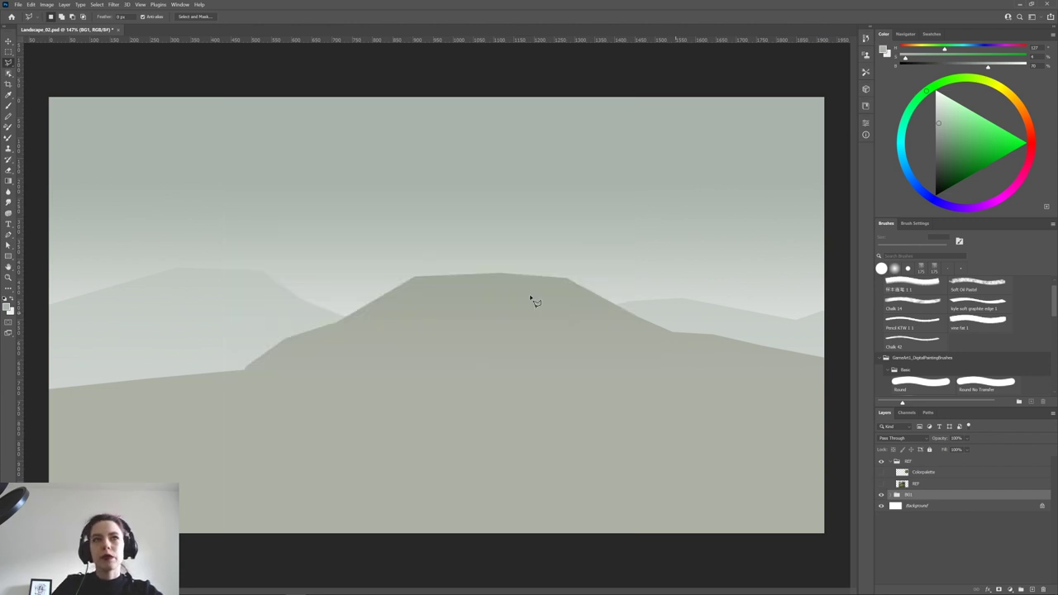
Outline a low foreground hill with the Polygonal Lasso, with a small peak on its left side, closing below the canvas.
left_click(51, 376)
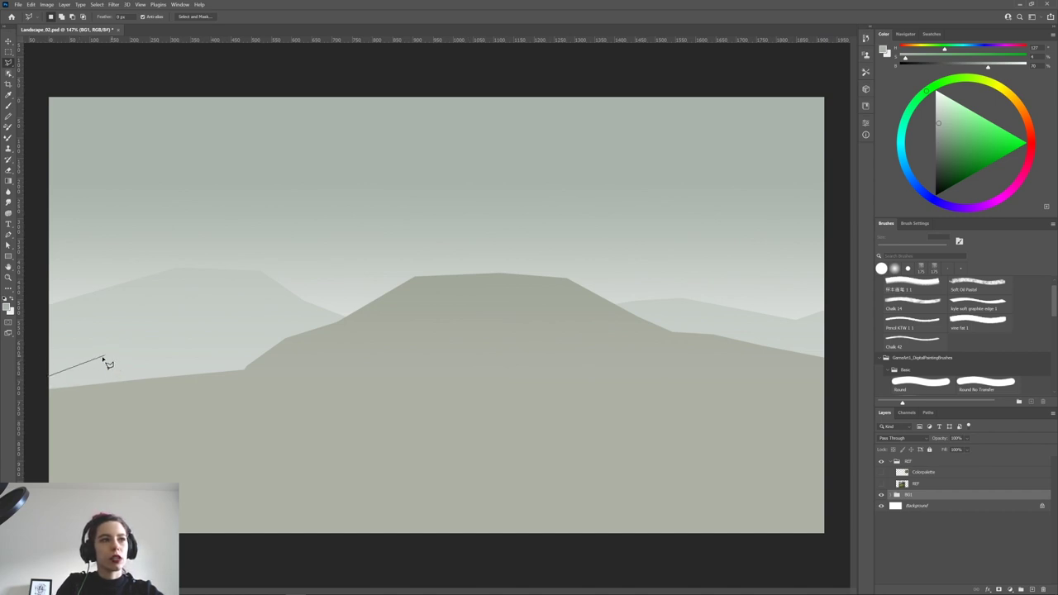
left_click(148, 343)
left_click(177, 354)
left_click(191, 350)
mouse_move(246, 366)
left_mouse_down()
mouse_move(540, 392)
mouse_move(764, 372)
mouse_move(821, 376)
mouse_move(846, 381)
left_mouse_up()
left_click(831, 563)
left_click(33, 566)
left_click(50, 379)
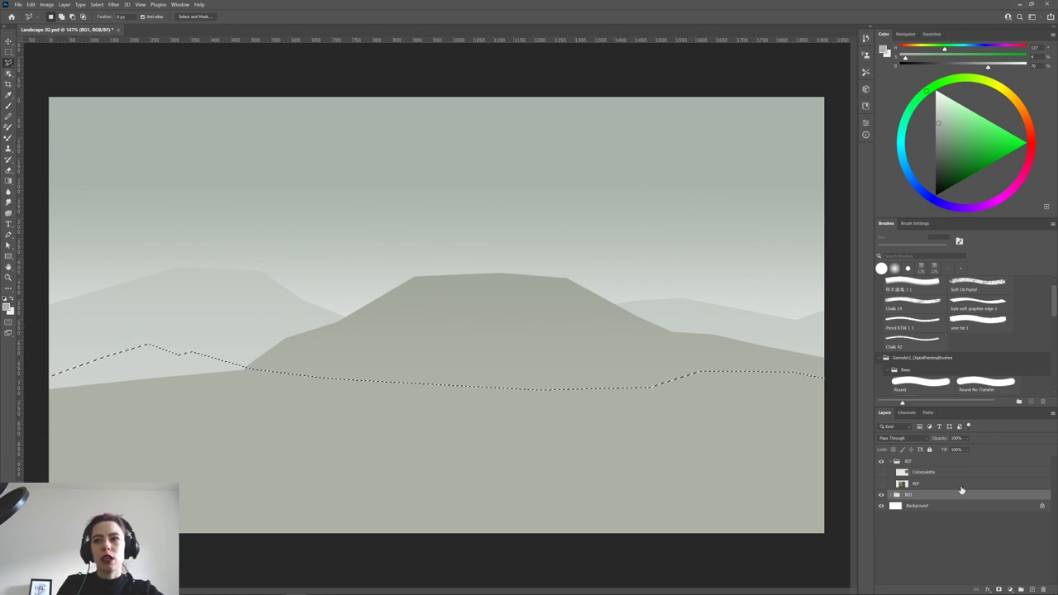
Add a Solid Color fill layer from the low foreground hill selection and give it a placeholder mid-green.
left_click(1012, 589)
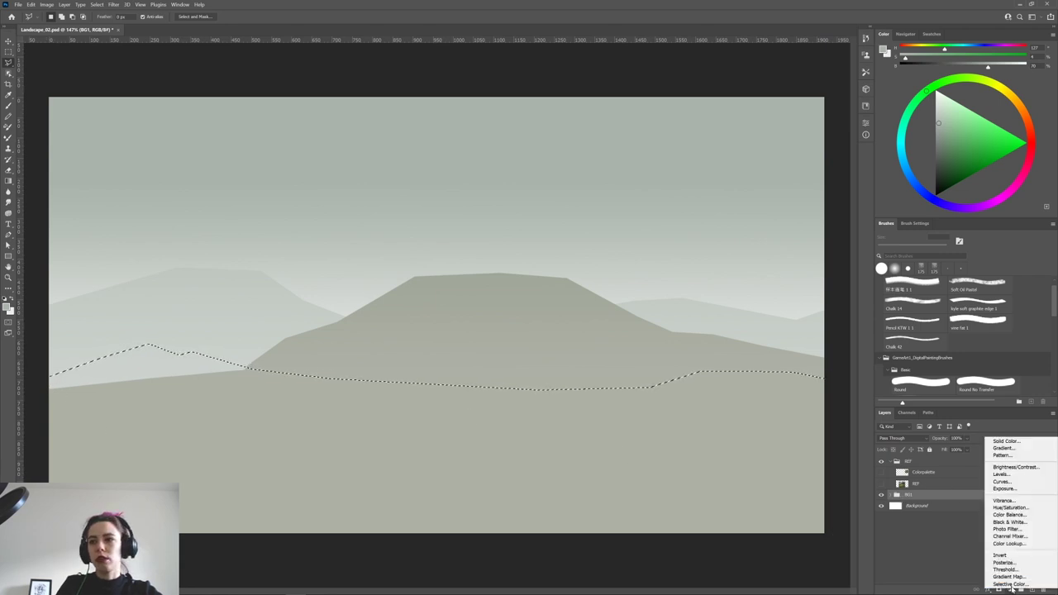
left_click(1015, 441)
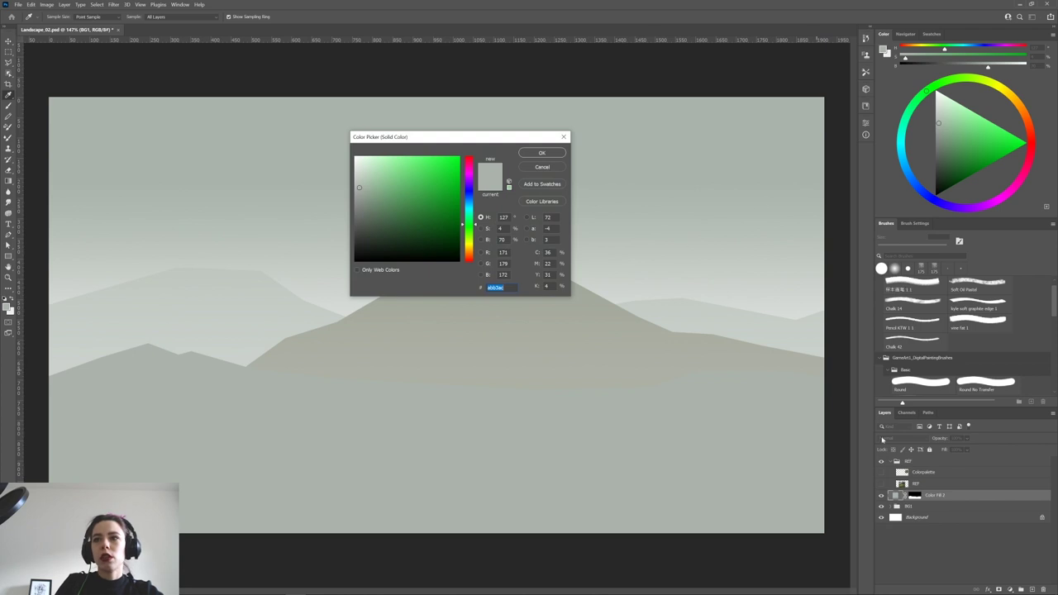
left_click(404, 186)
key("Return")
Show the Colorpalette layer, try palette tones on the Color Fill 2 hill and set it to light olive green #98a669.
left_click(881, 472)
double_click(895, 495)
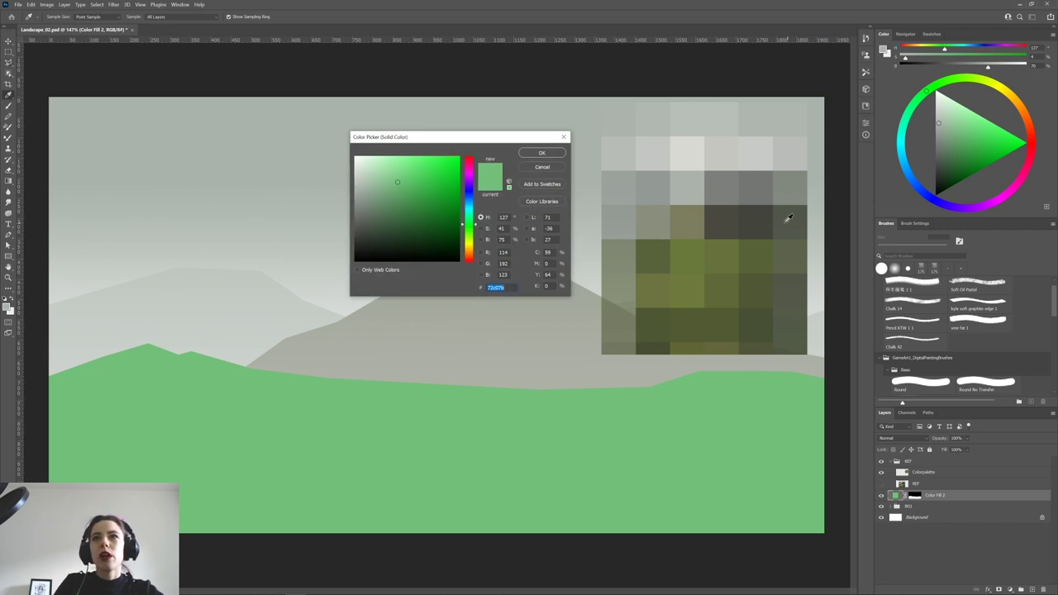
left_click(694, 219)
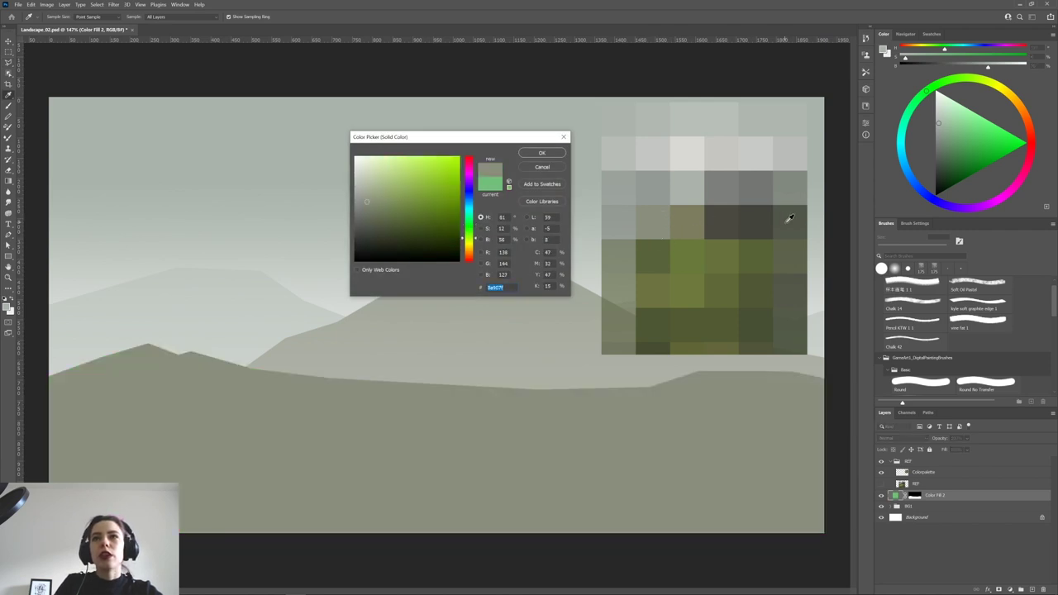
left_click(789, 219)
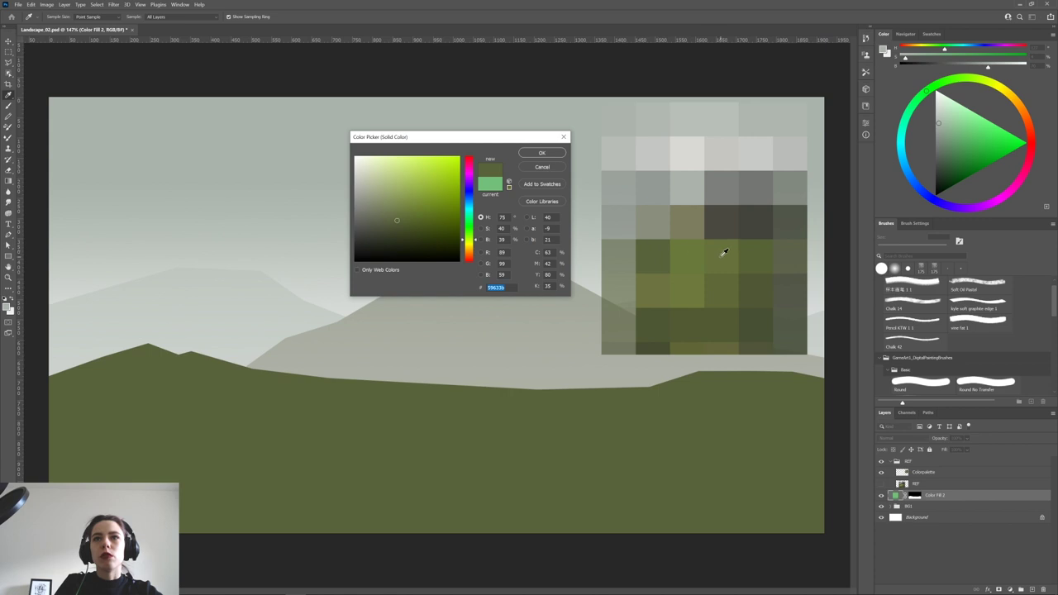
left_click(722, 251)
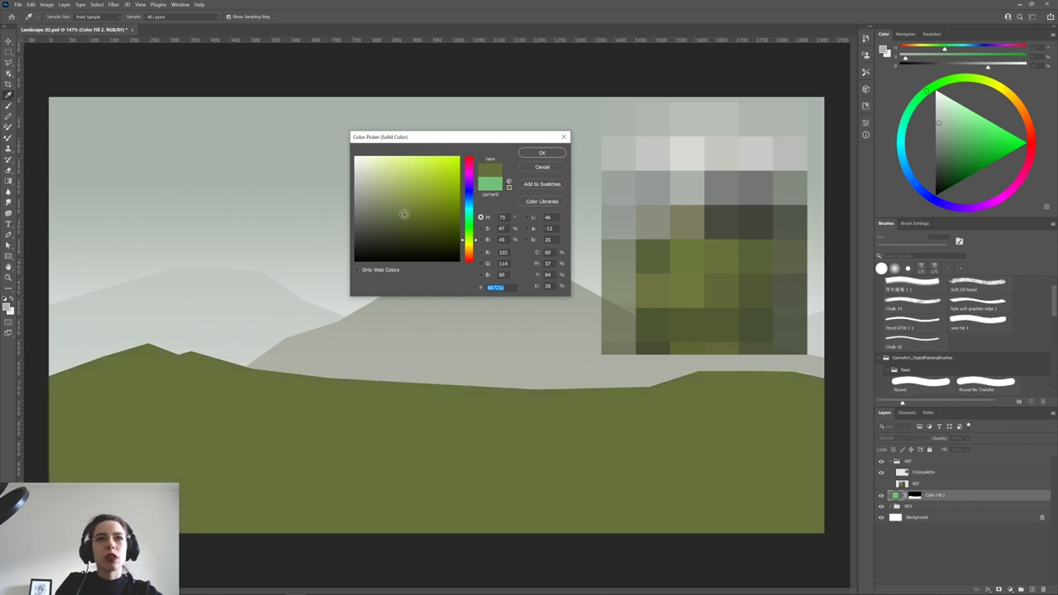
left_click_drag(401, 212, 390, 198)
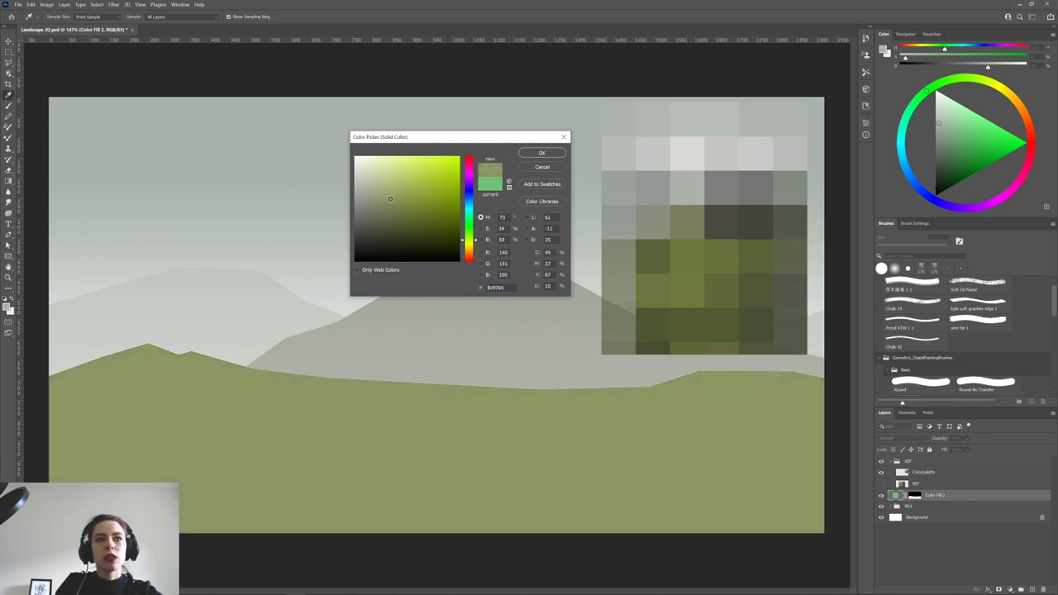
left_click(533, 153)
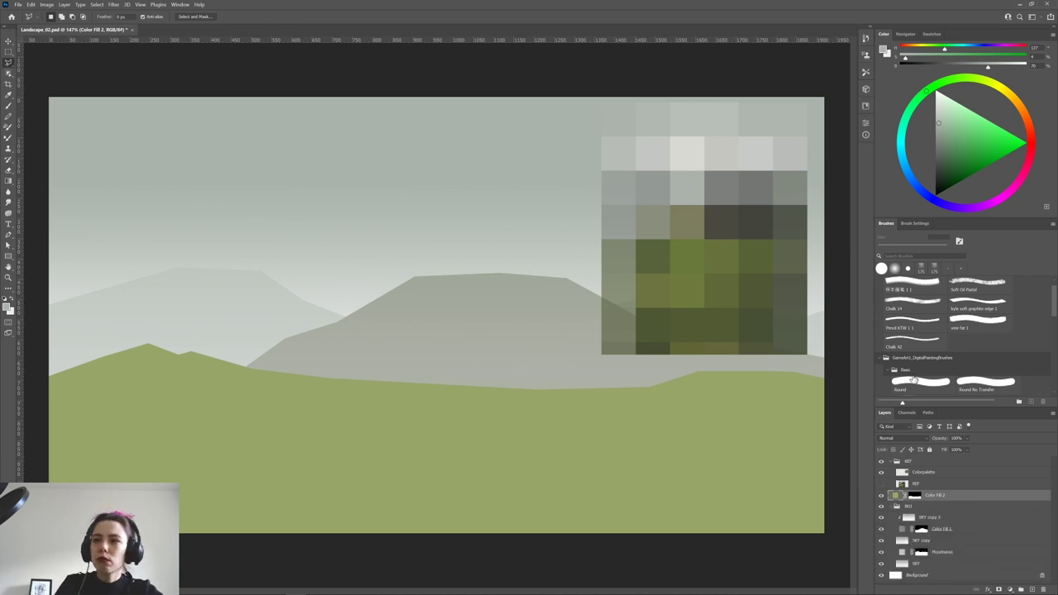
Recolour the Color Fill 2 hill with the palette's muted khaki #7c7d60.
double_click(894, 496)
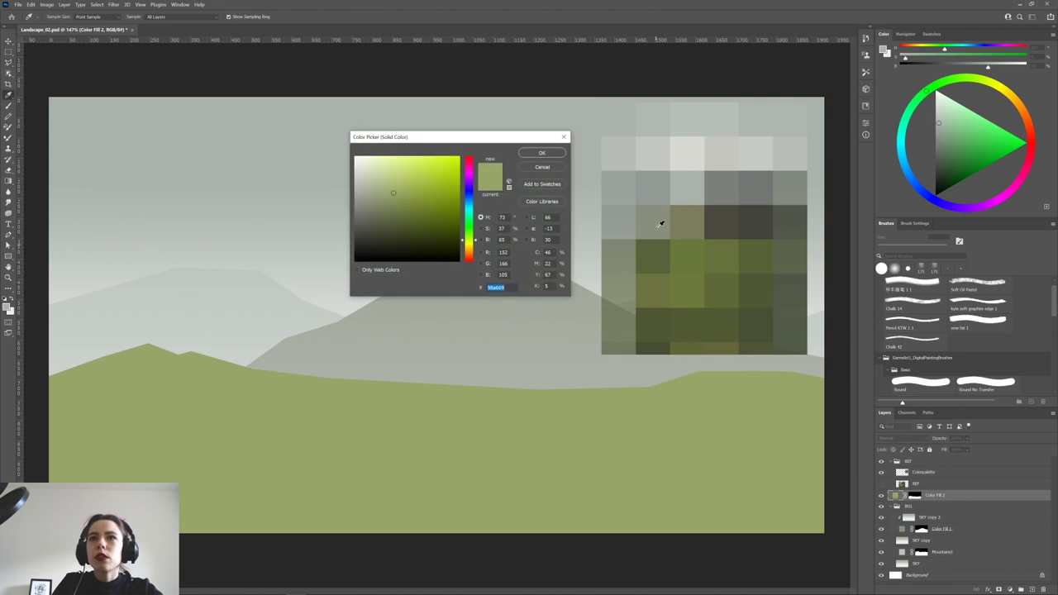
left_click(692, 218)
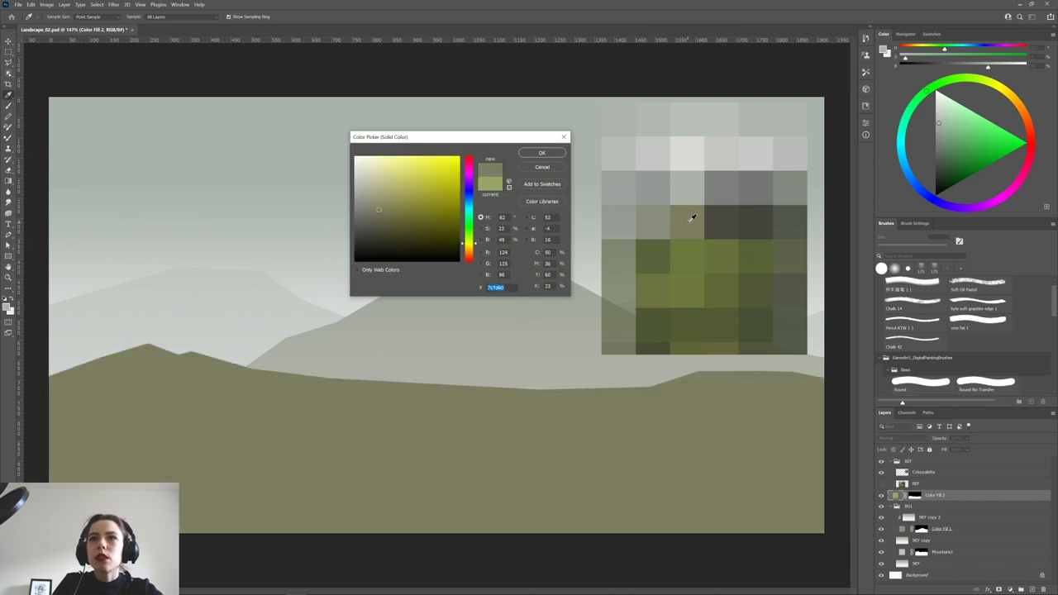
left_click(541, 153)
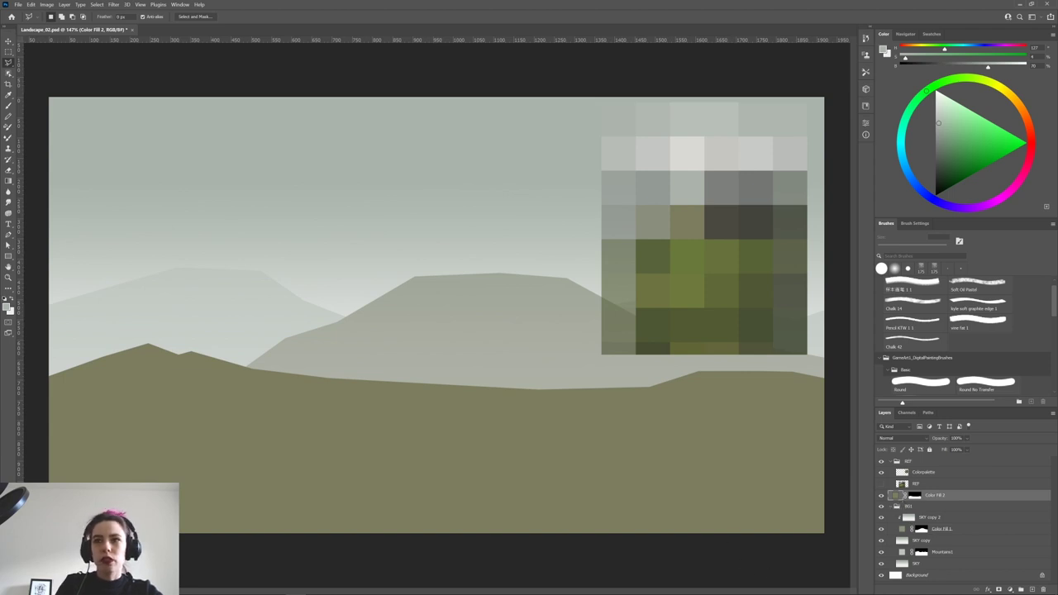
Duplicate SKY copy 2 as a clipped haze layer above Color Fill 2 and reduce the duplicate's opacity.
left_click_drag(930, 517, 937, 495)
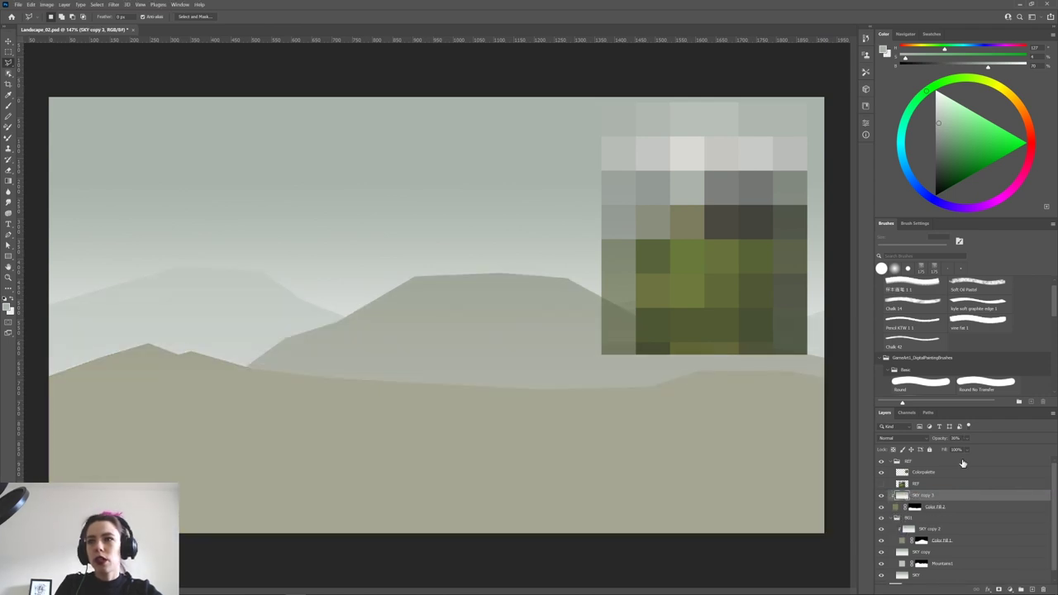
left_click_drag(967, 450, 963, 449)
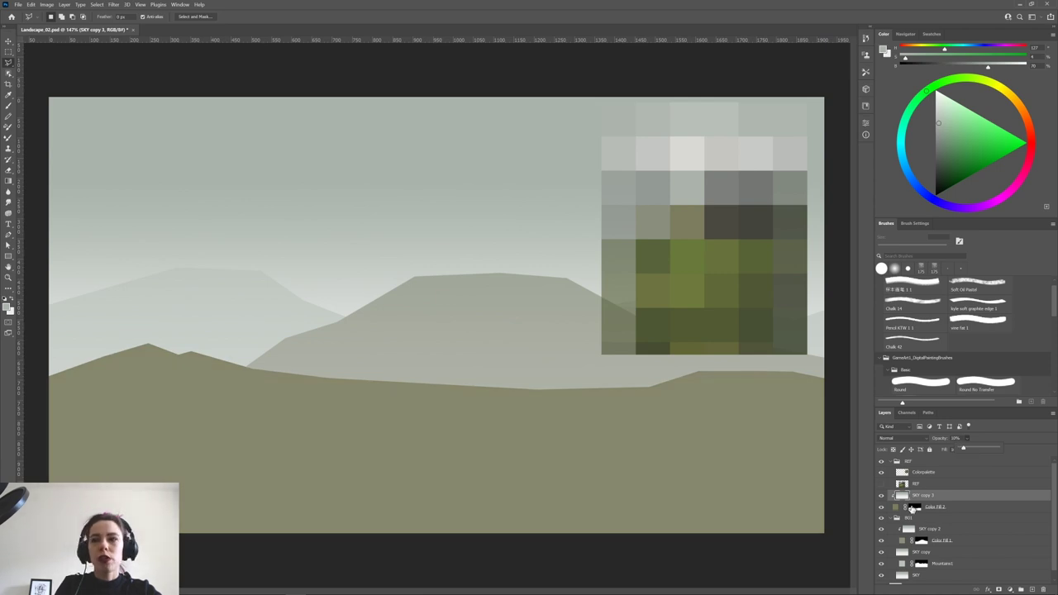
Group SKY copy 3 with Color Fill 2, name the group BG2 and collapse the BG1 group.
left_click(955, 510, "shift")
left_click(1024, 590)
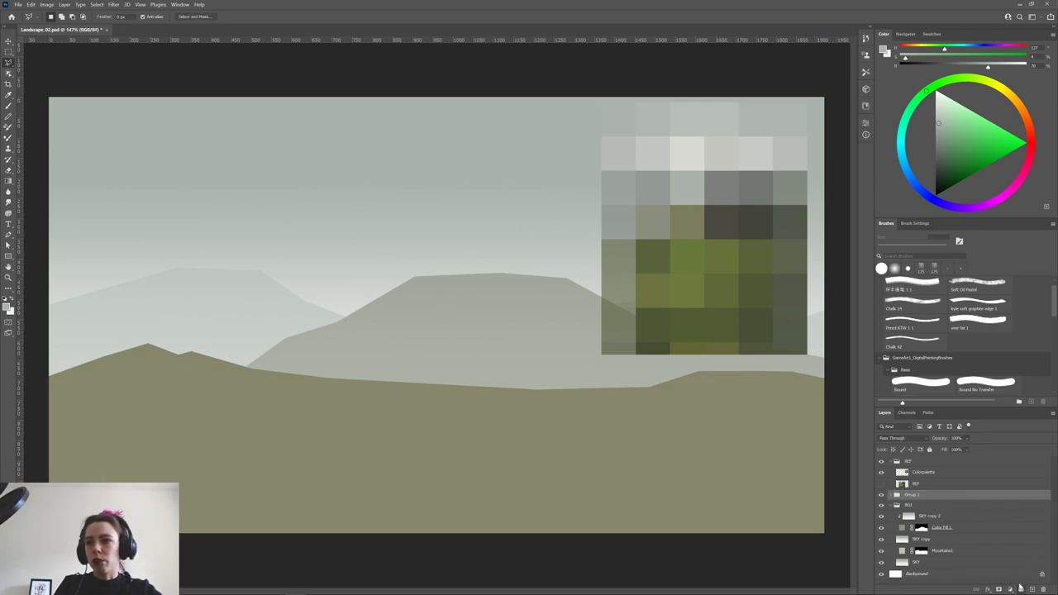
double_click(919, 495)
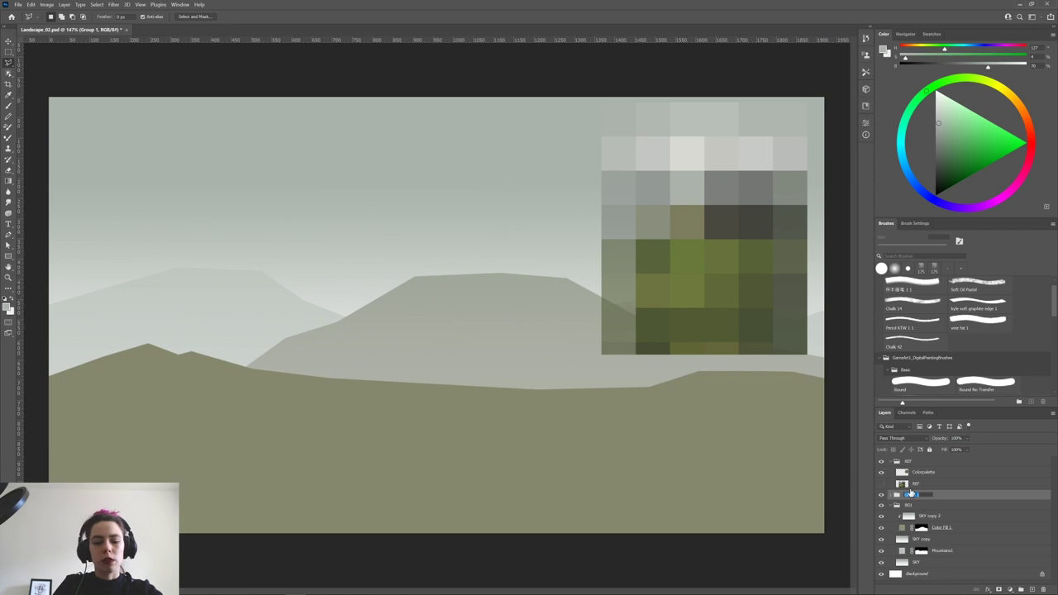
type("BG2")
key("Return")
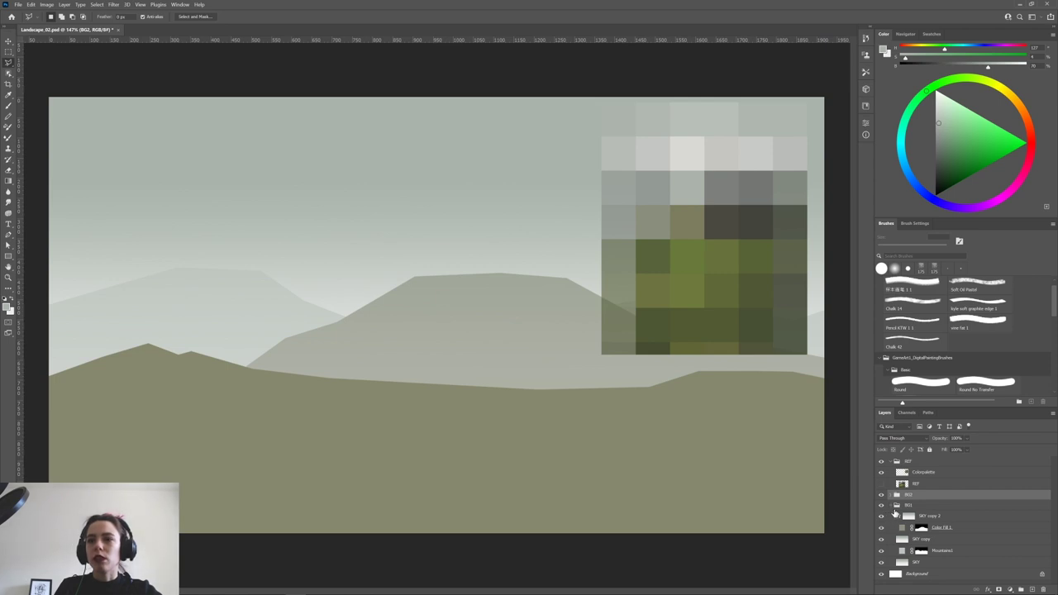
left_click(891, 506)
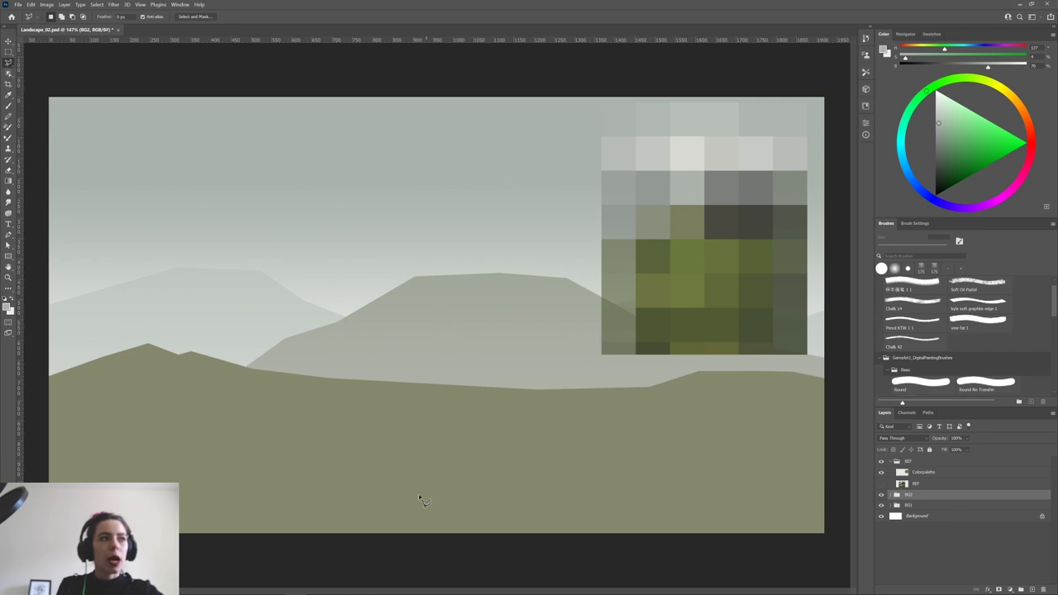
Expand BG2, add an empty layer above the group and briefly show the REF photo to study its hills.
left_click(889, 496)
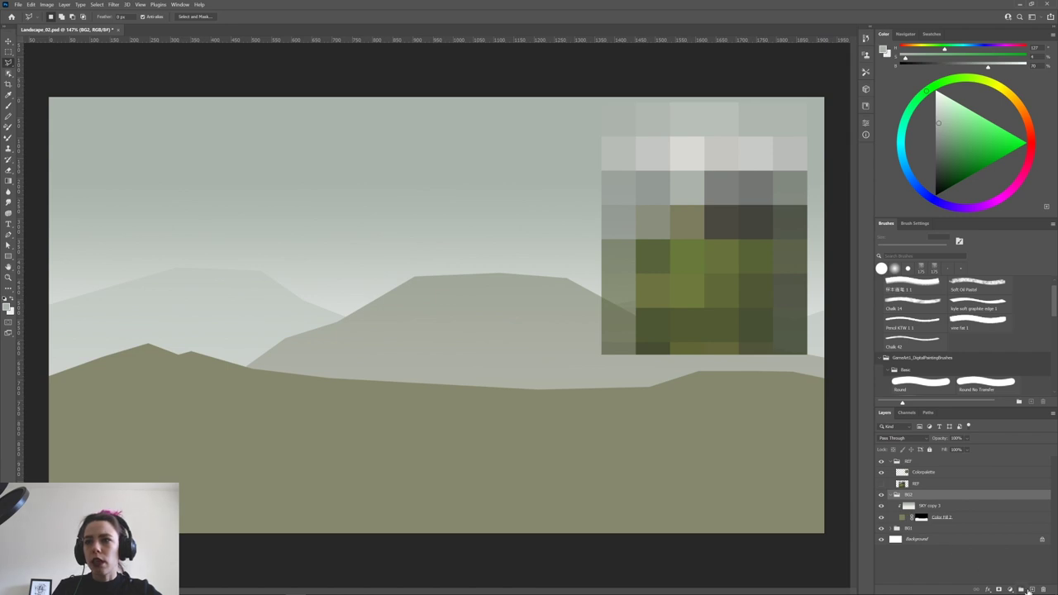
left_click(1031, 590)
left_click_drag(936, 506, 938, 484)
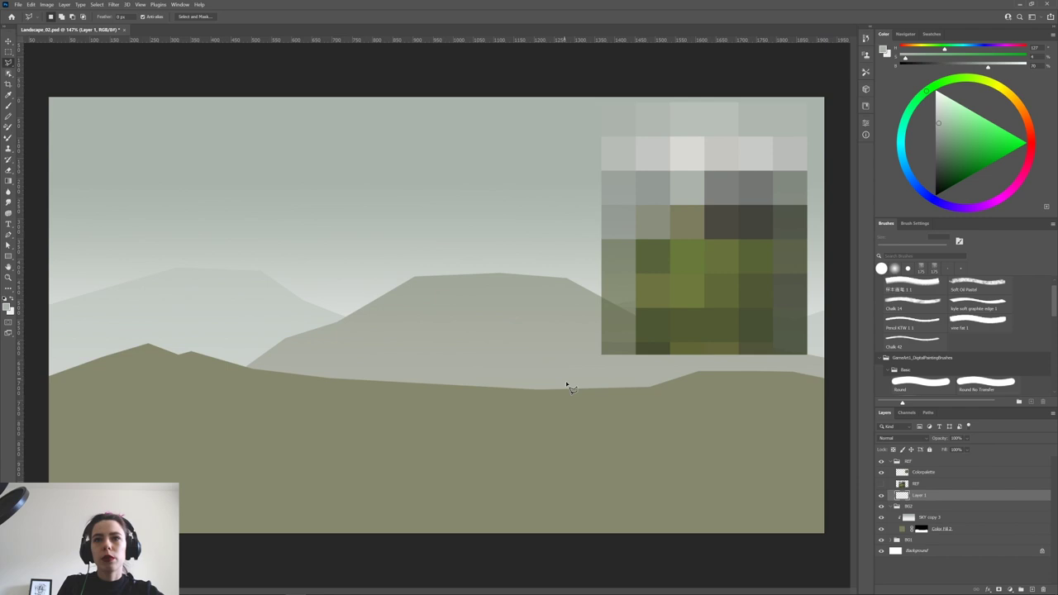
left_click(880, 484)
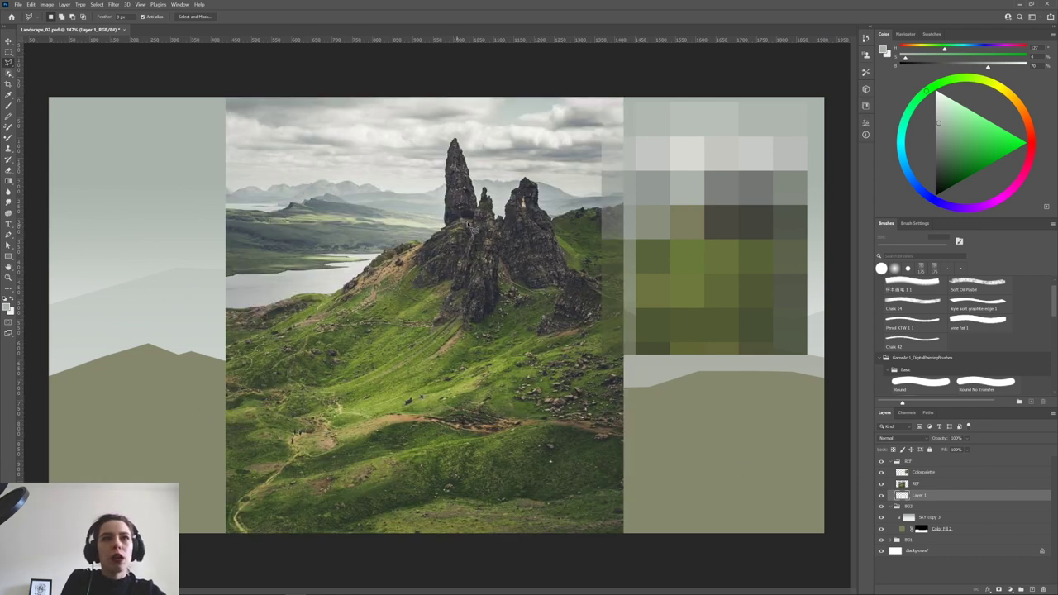
left_click(881, 485)
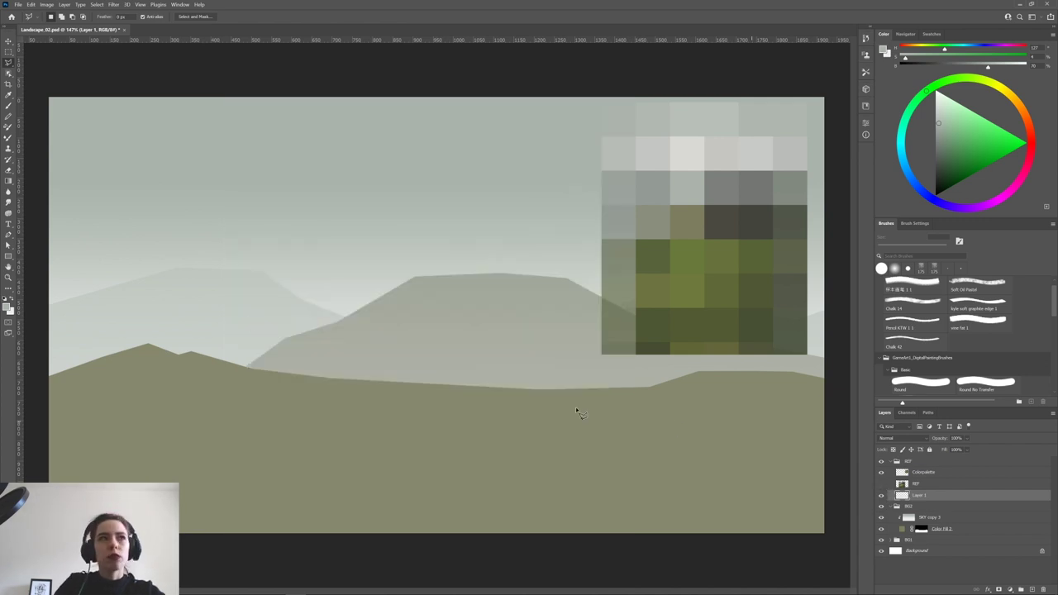
Outline a broad rolling hill across the foreground with the freehand Lasso and fill it with a Solid Color layer in the palette's dark olive green.
left_click(9, 63)
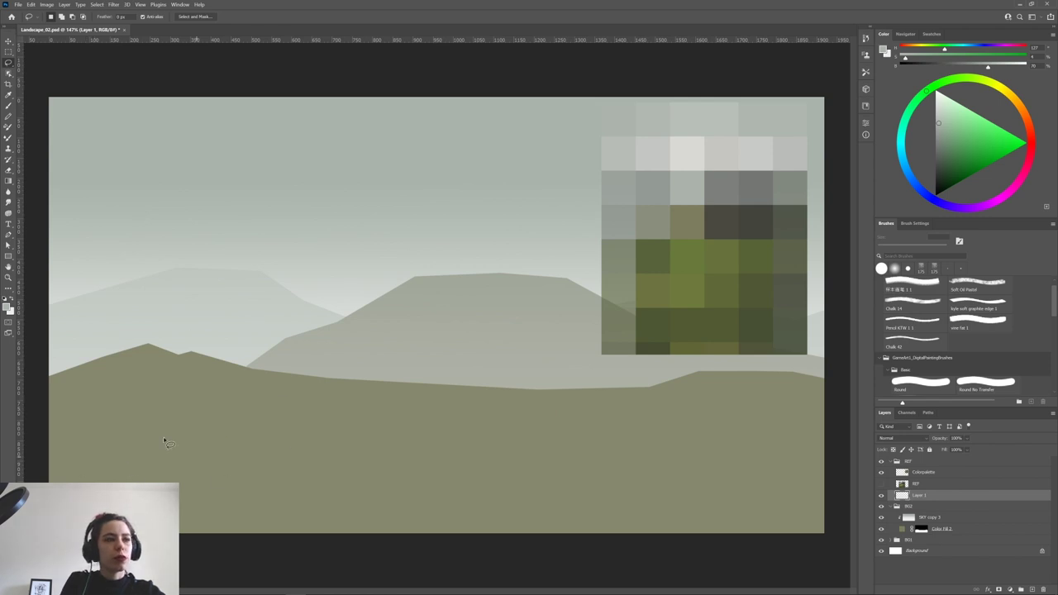
mouse_move(58, 454)
left_mouse_down()
mouse_move(184, 430)
mouse_move(360, 360)
mouse_move(629, 366)
mouse_move(836, 428)
mouse_move(831, 541)
mouse_move(397, 546)
mouse_move(18, 531)
mouse_move(58, 455)
left_mouse_up()
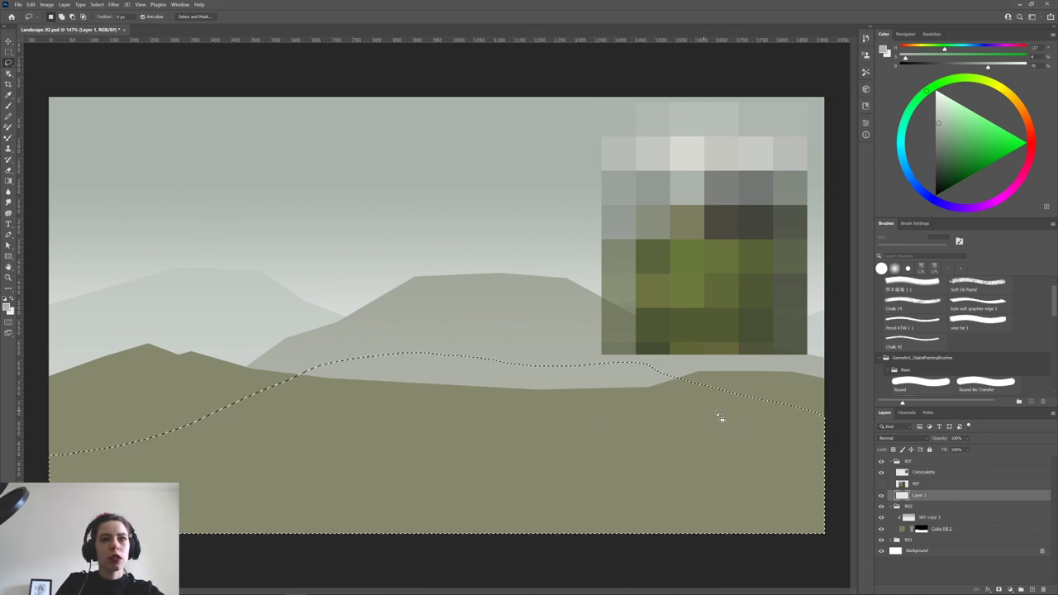
left_click(1009, 588)
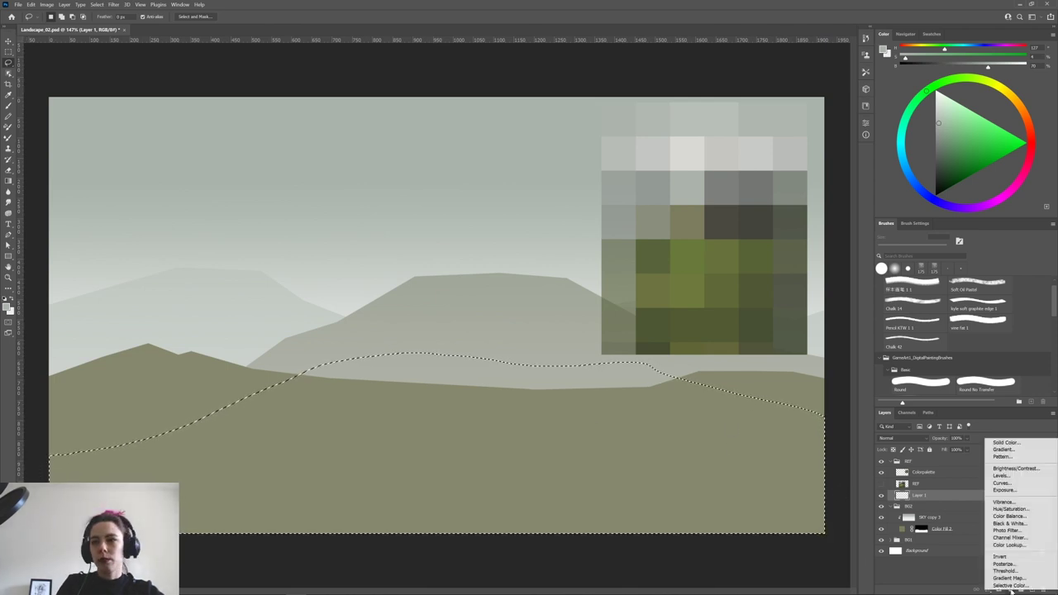
left_click(1007, 442)
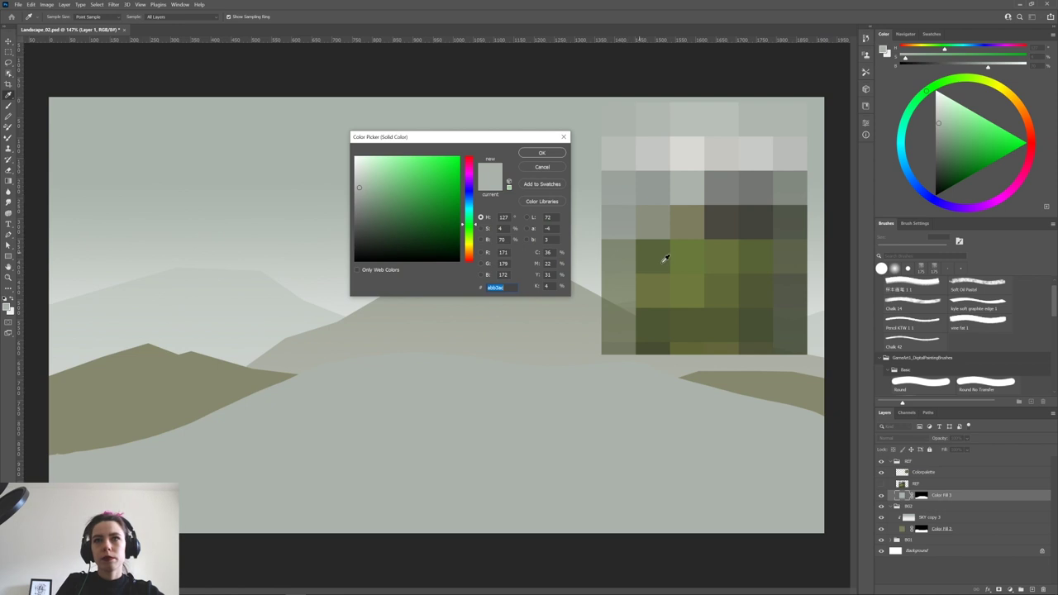
left_click(662, 260)
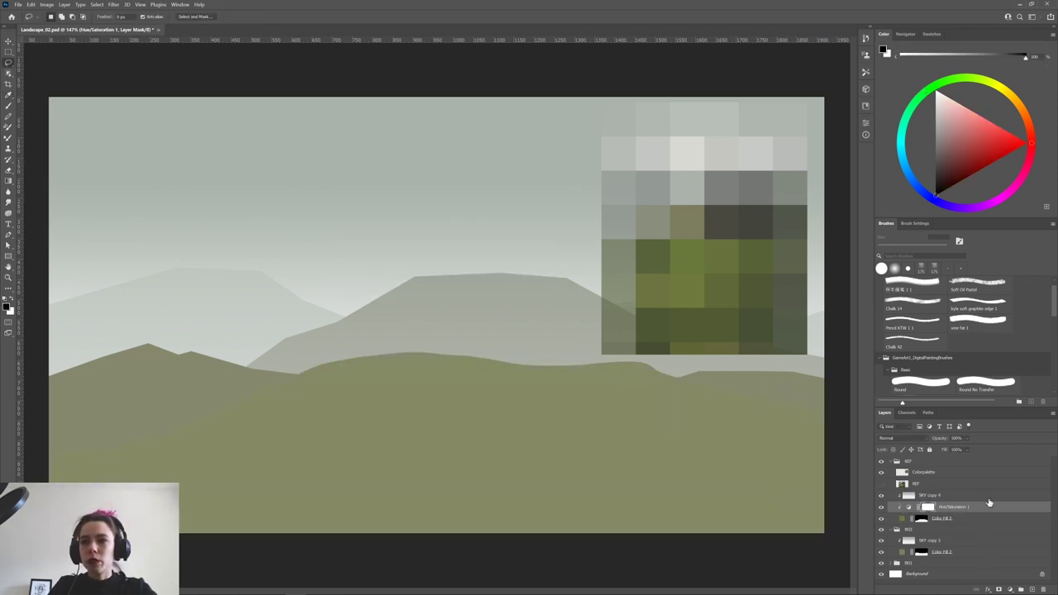
Delete the Hue/Saturation adjustment above Color Fill 3 and set that hill's colour to olive #6d7342.
key("Delete")
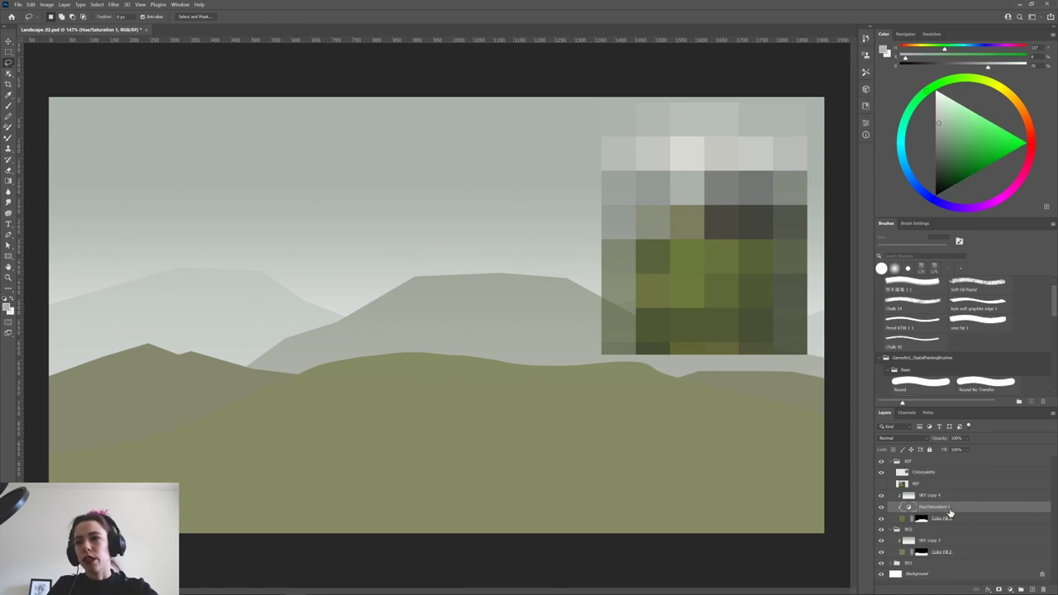
key("Delete")
double_click(903, 510)
left_click(398, 211)
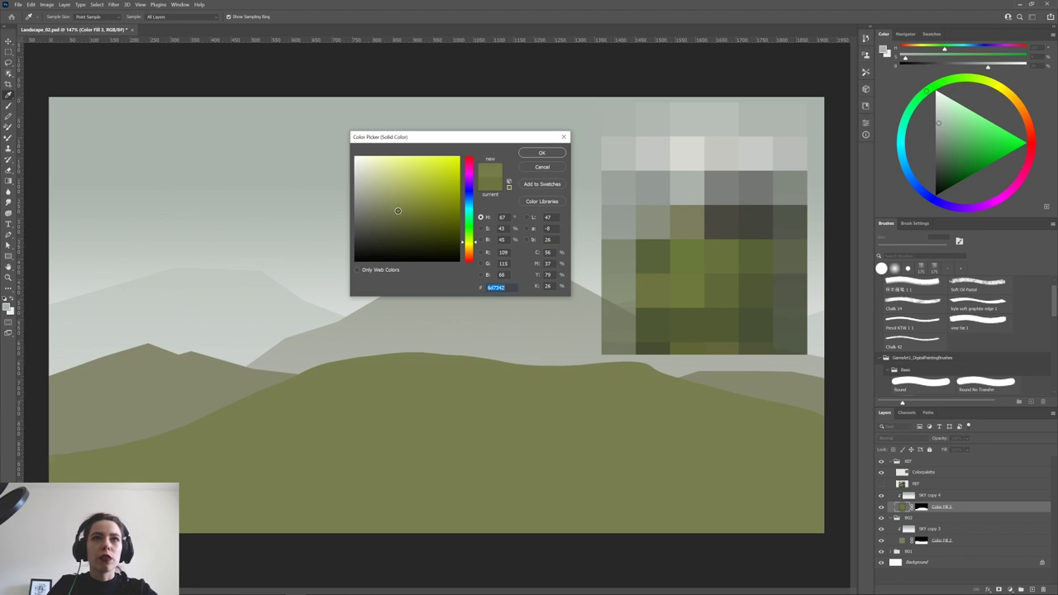
left_click(541, 153)
key("l")
Rasterize the Color Fill 3 hill by merging it with a new unclipped blank layer, and check the merged layer by toggling its visibility.
right_click(954, 506)
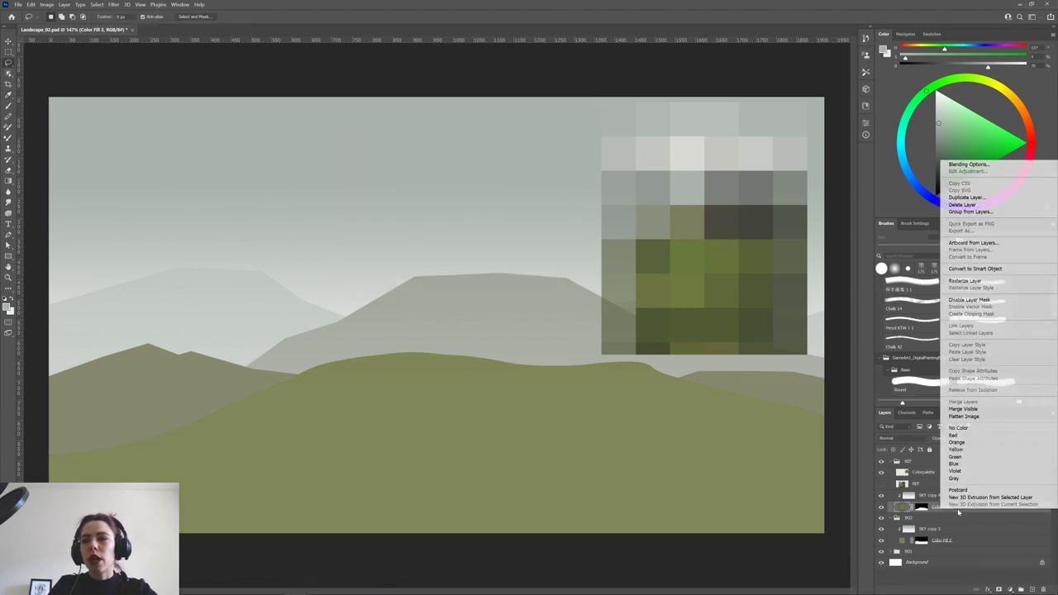
left_click(975, 282)
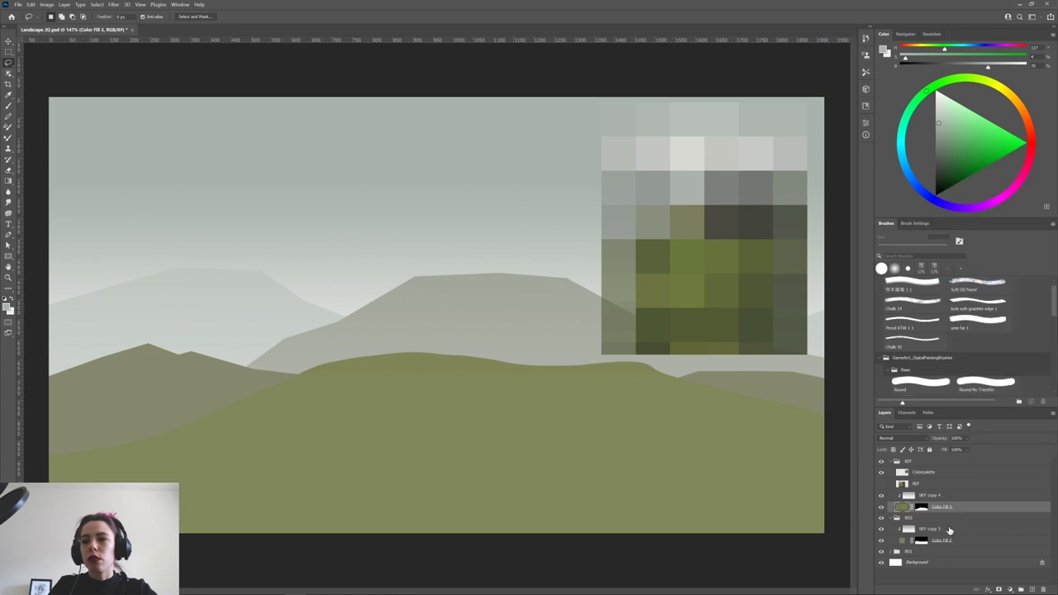
left_click(1032, 589)
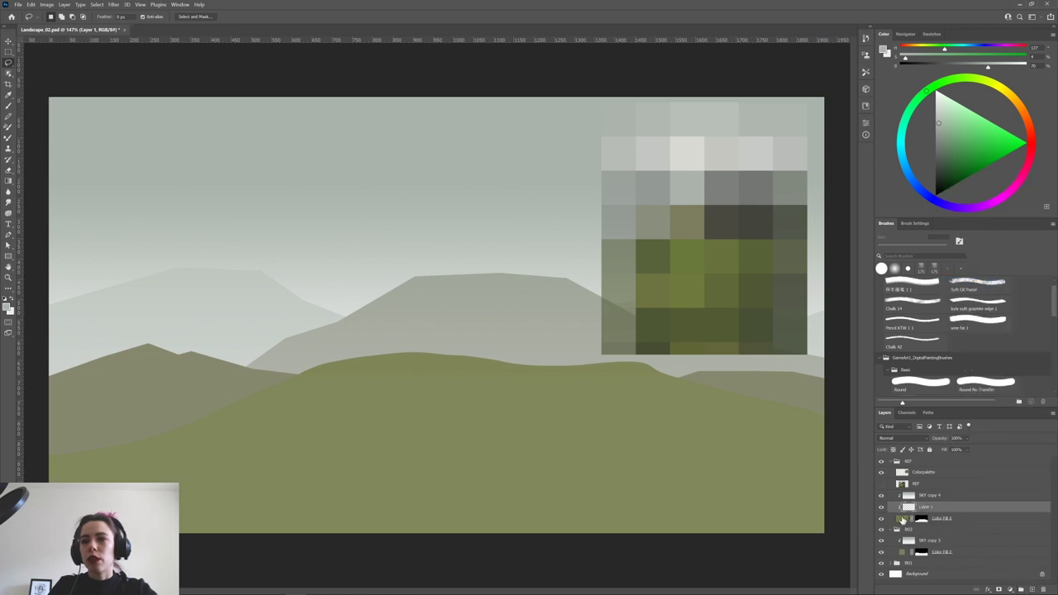
left_click(901, 519, "shift")
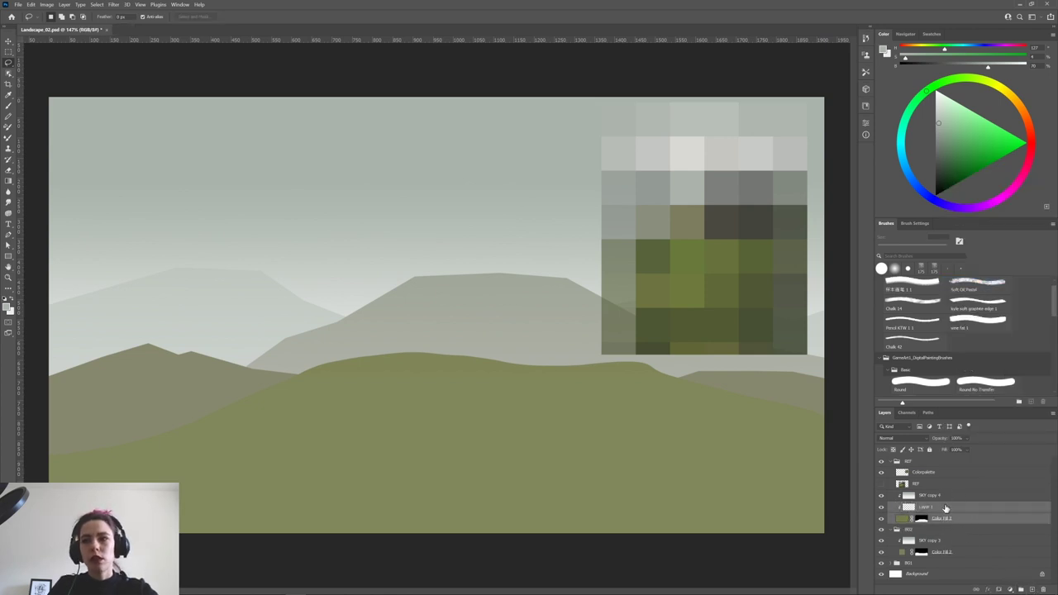
left_click(902, 513, "alt")
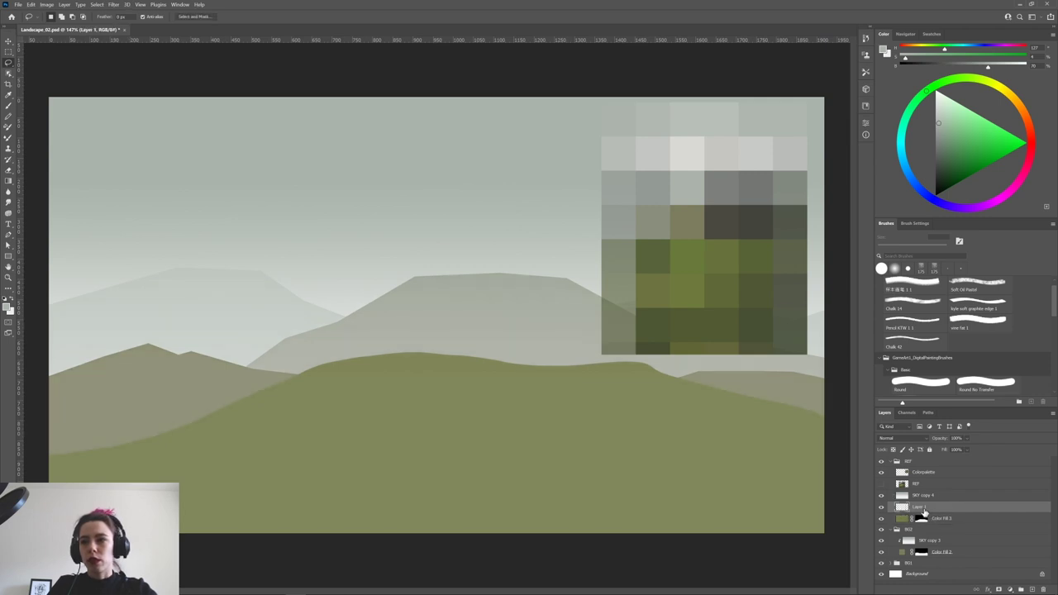
left_click(905, 519, "shift")
key("ctrl+e")
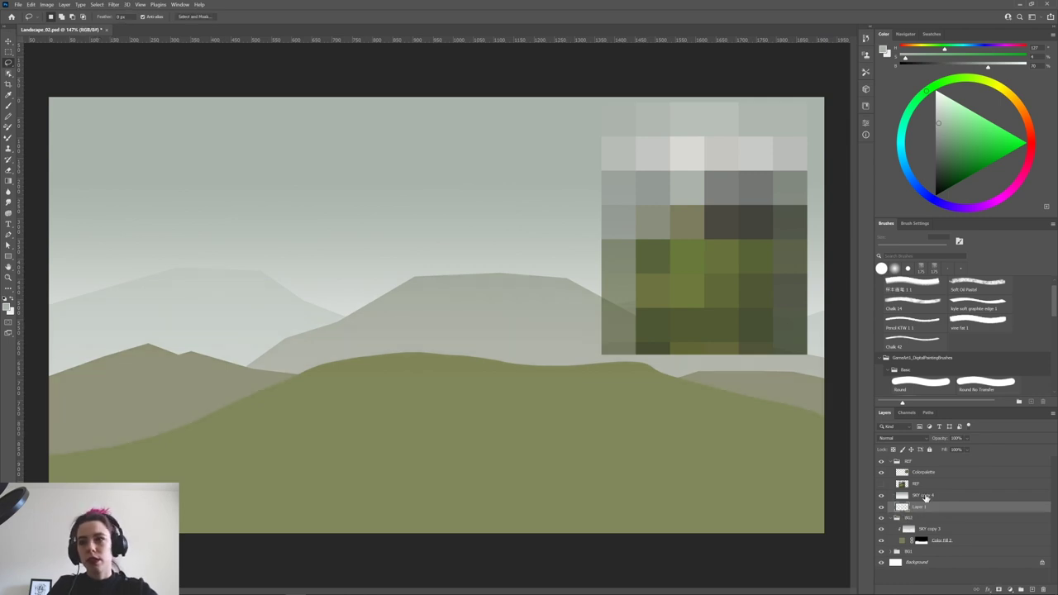
left_click(880, 506)
left_click(881, 507)
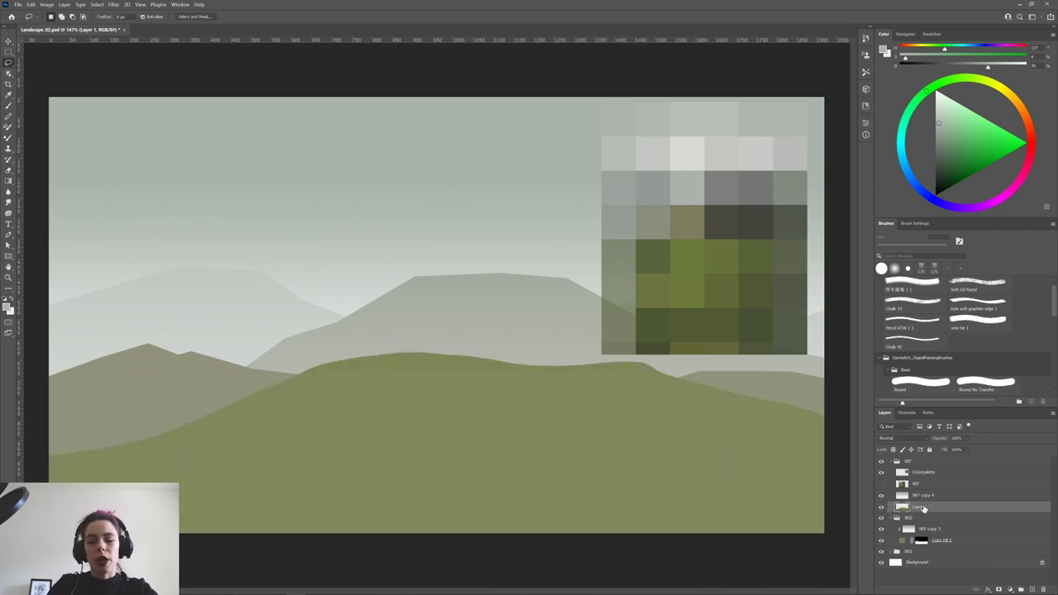
Raise the saturation of the Layer 1 hill to +6 with Hue/Saturation.
key("ctrl+u")
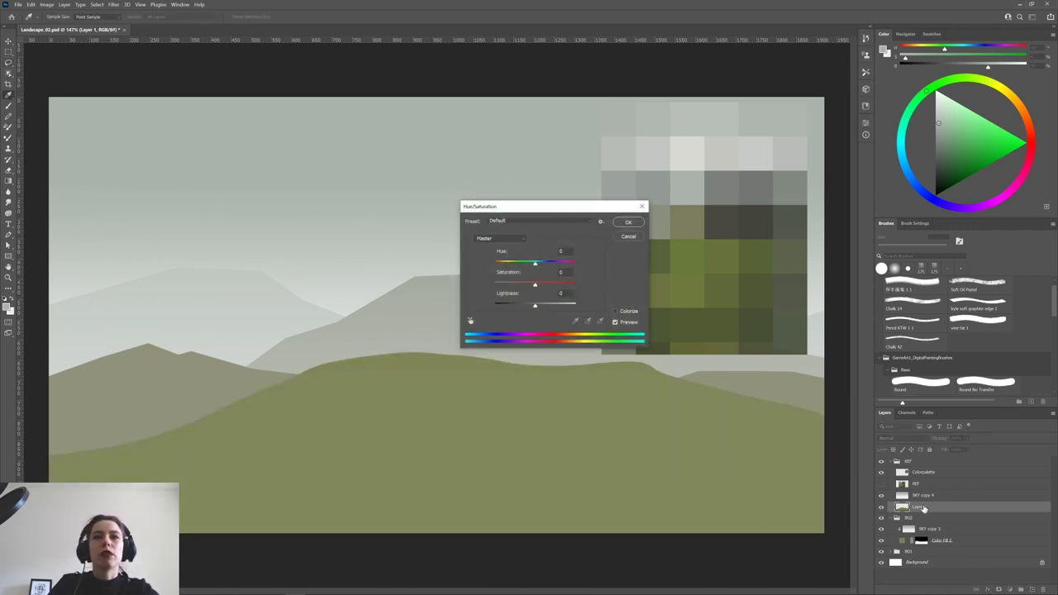
mouse_move(535, 289)
left_mouse_down()
mouse_move(570, 286)
mouse_move(517, 288)
mouse_move(537, 301)
left_mouse_up()
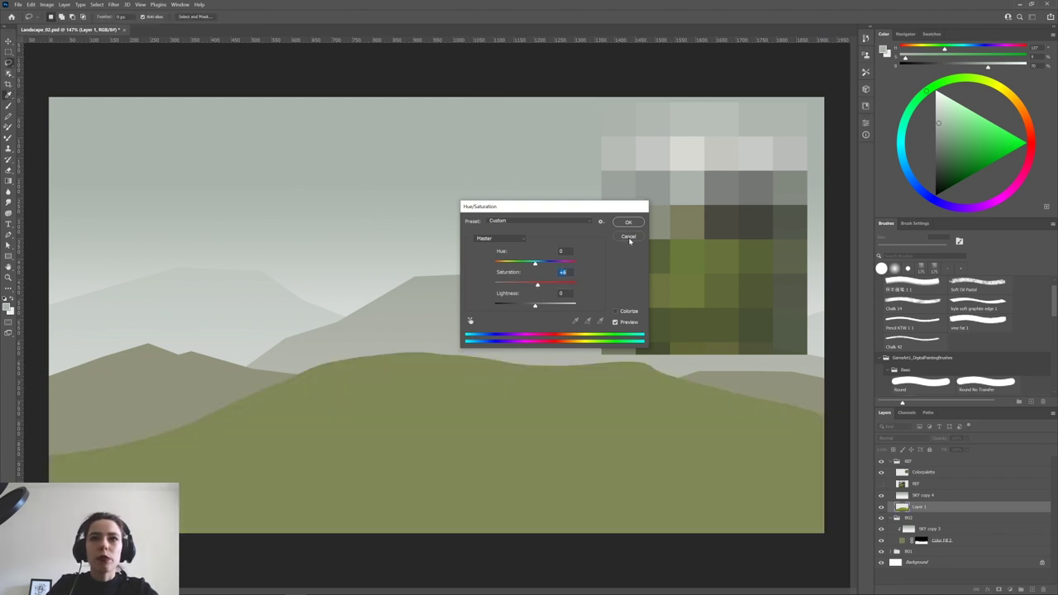
left_click(627, 223)
left_click(904, 534)
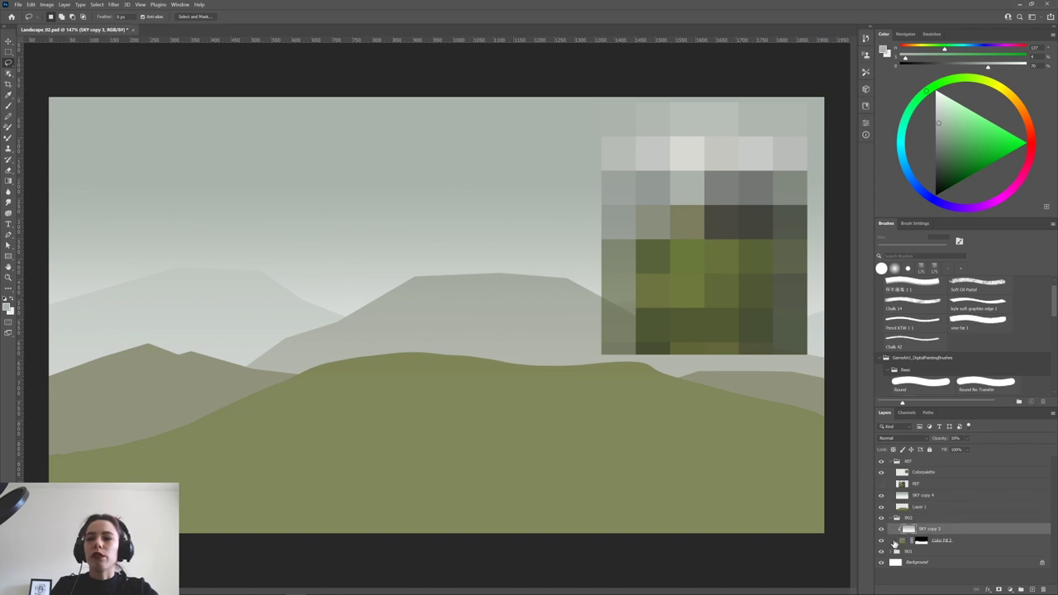
left_click(910, 543)
left_click(1011, 590)
left_click(1023, 509)
left_click(942, 505)
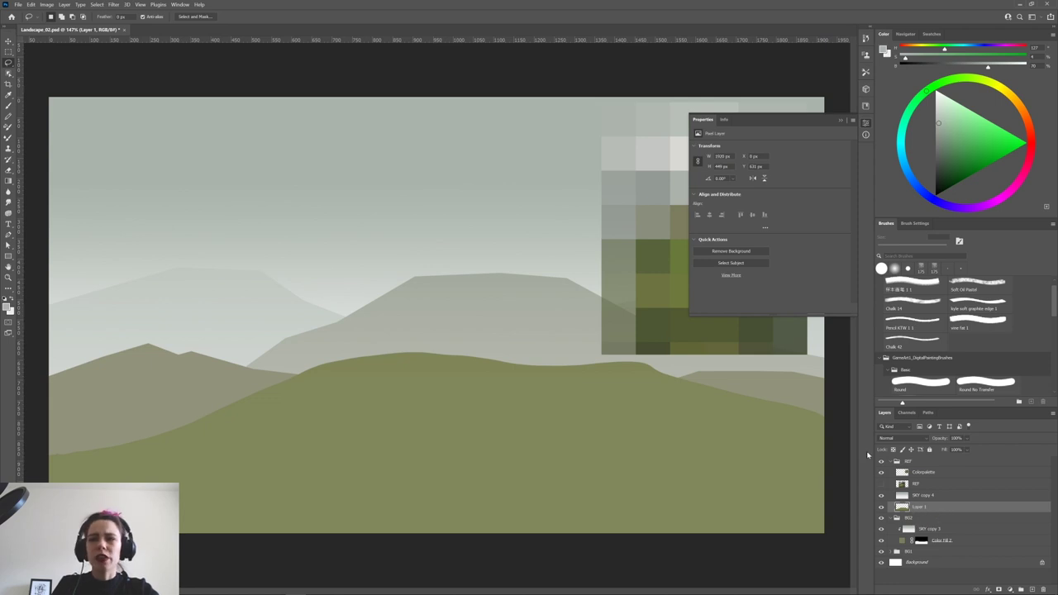
left_click(846, 124)
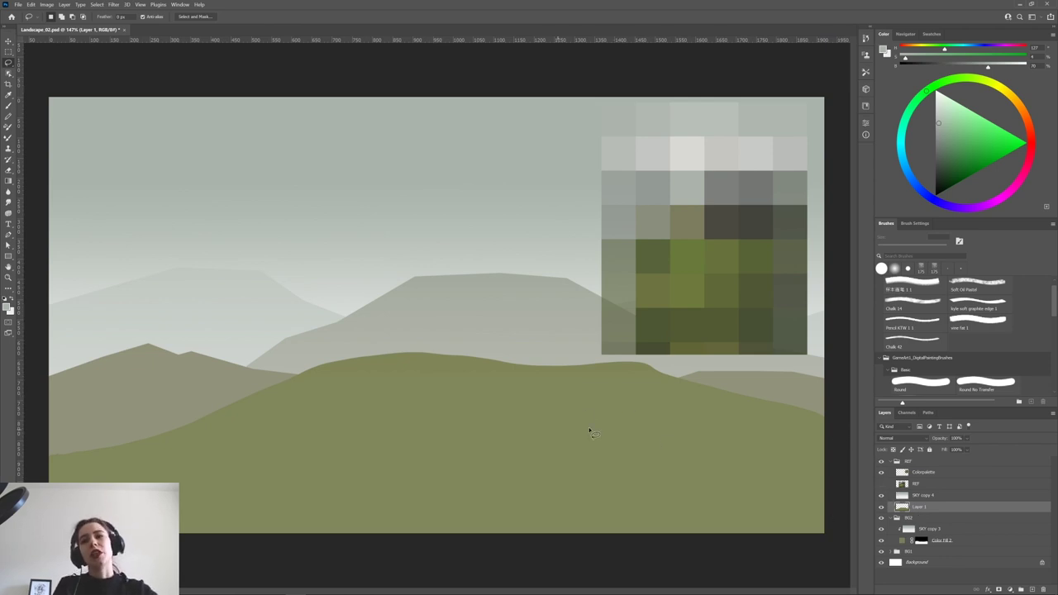
Try to stretch the Layer 1 hill upward beyond the canvas with Free Transform, and cancel the transform.
key("ctrl+t")
left_click_drag(428, 363, 436, 84)
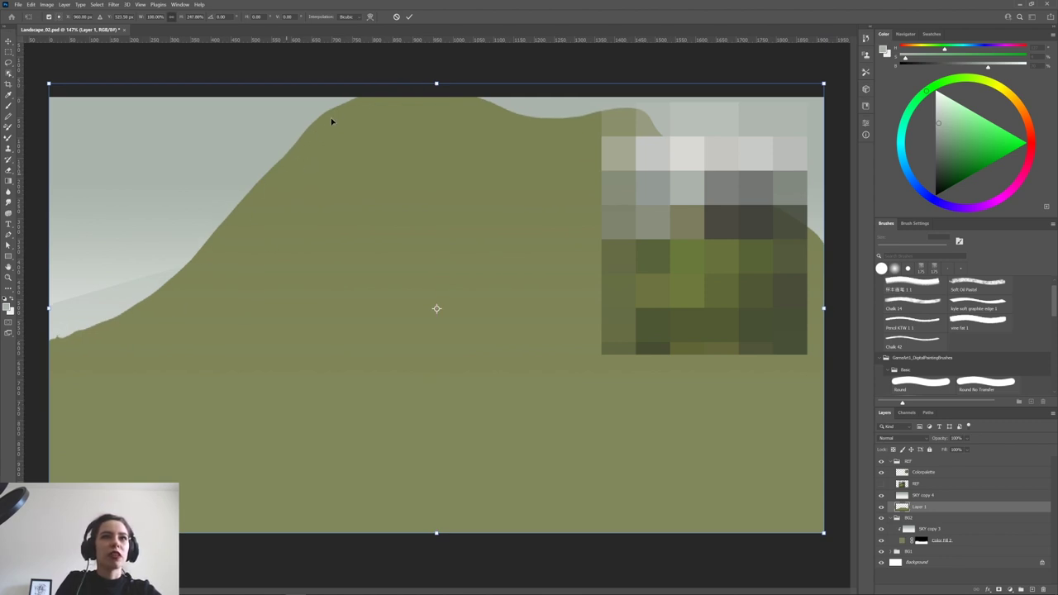
left_click(396, 17)
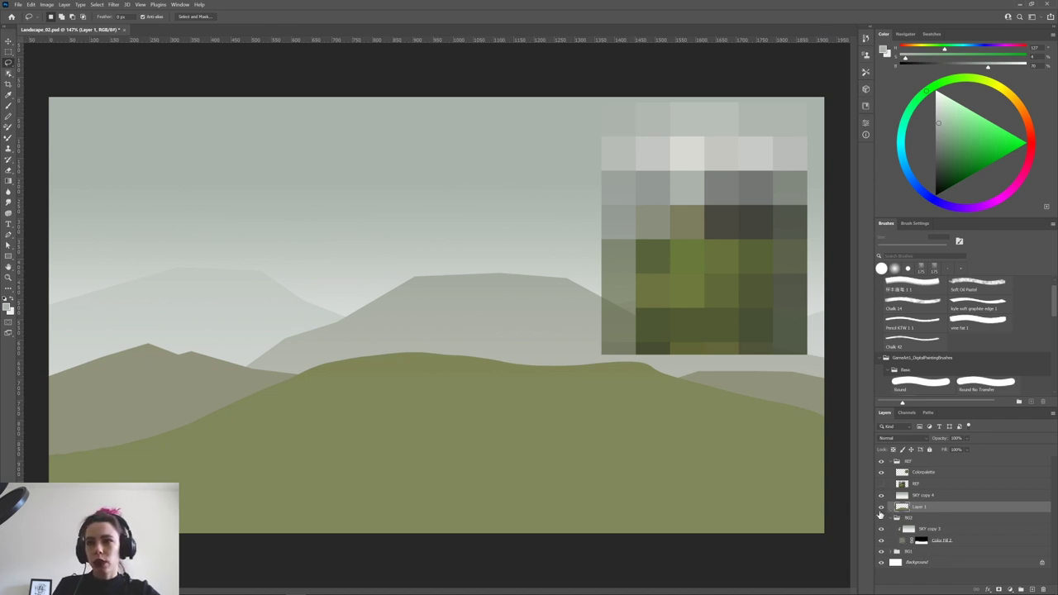
Clip the SKY copy 4 haze to the Layer 1 hill, comparing the result with undo and redo.
left_click(917, 495)
key("ctrl+alt+g")
key("ctrl+z")
key("ctrl+shift+z")
left_click(959, 509)
left_click(959, 487)
left_click(962, 496)
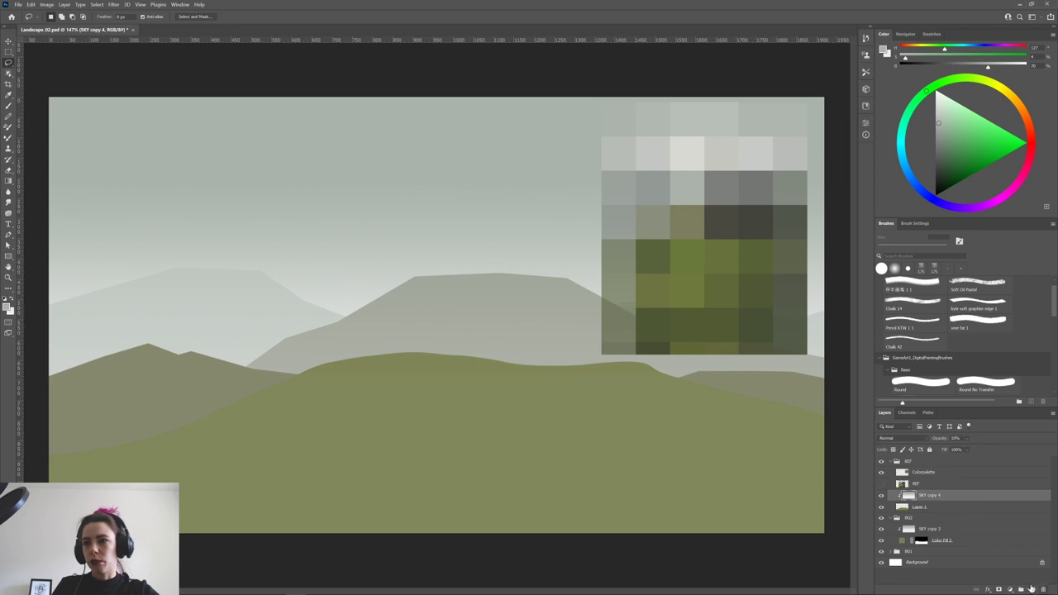
Create a new layer group and move Layer 1 and its clipped SKY copy 4 into it.
left_click(1021, 590)
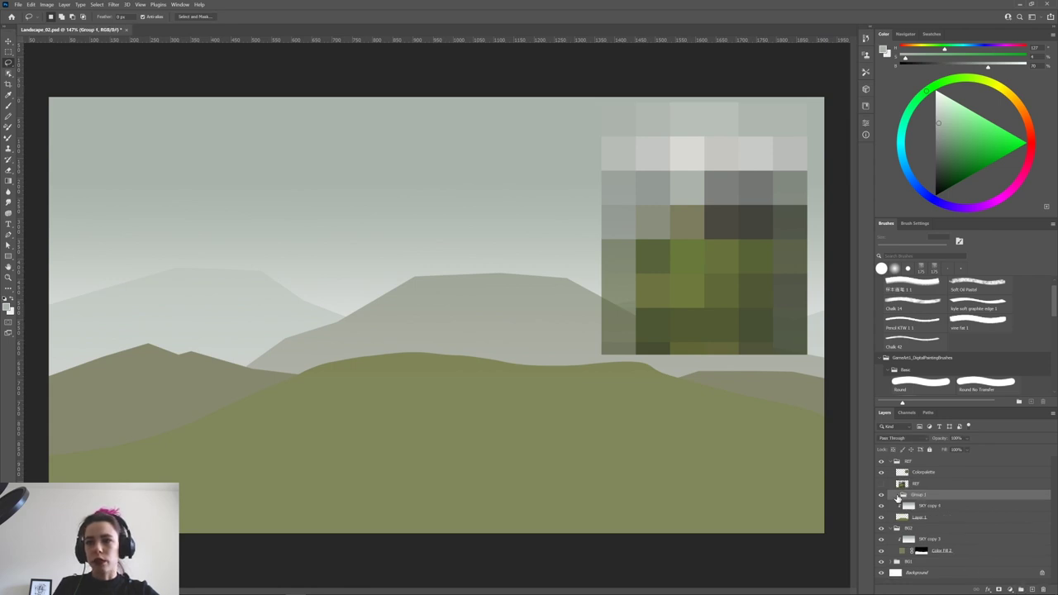
left_click(932, 505)
left_click(939, 519, "shift")
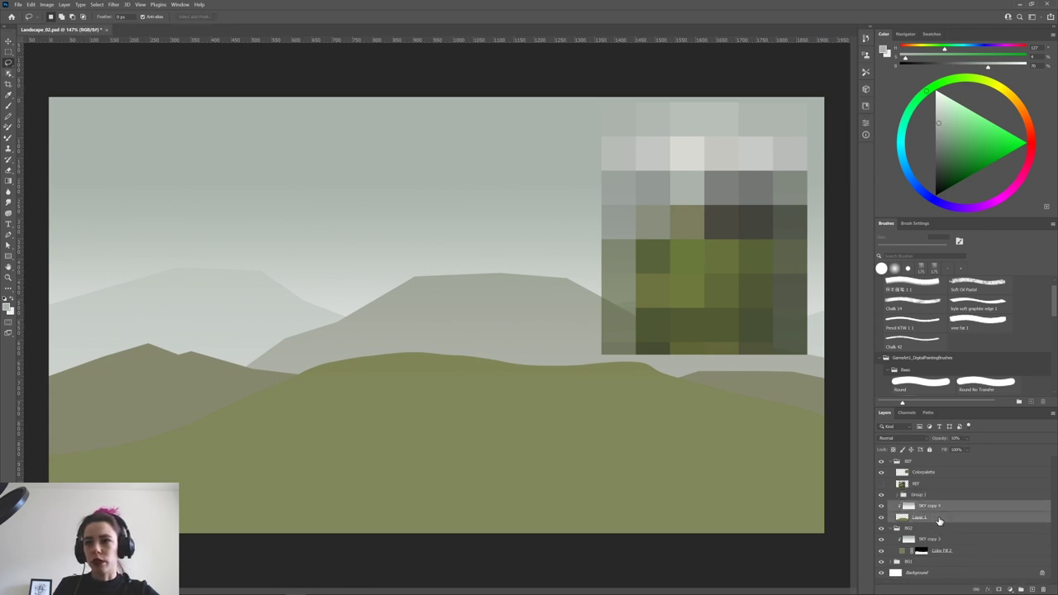
double_click(939, 519)
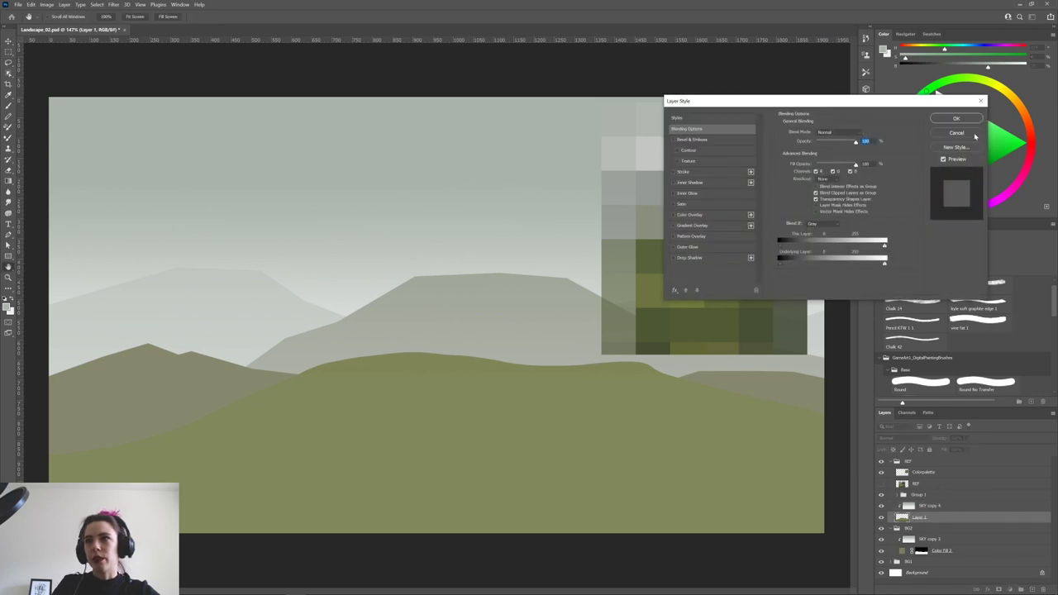
left_click(972, 134)
left_click(932, 505, "shift")
left_click_drag(932, 506, 917, 493)
key("ctrl+g")
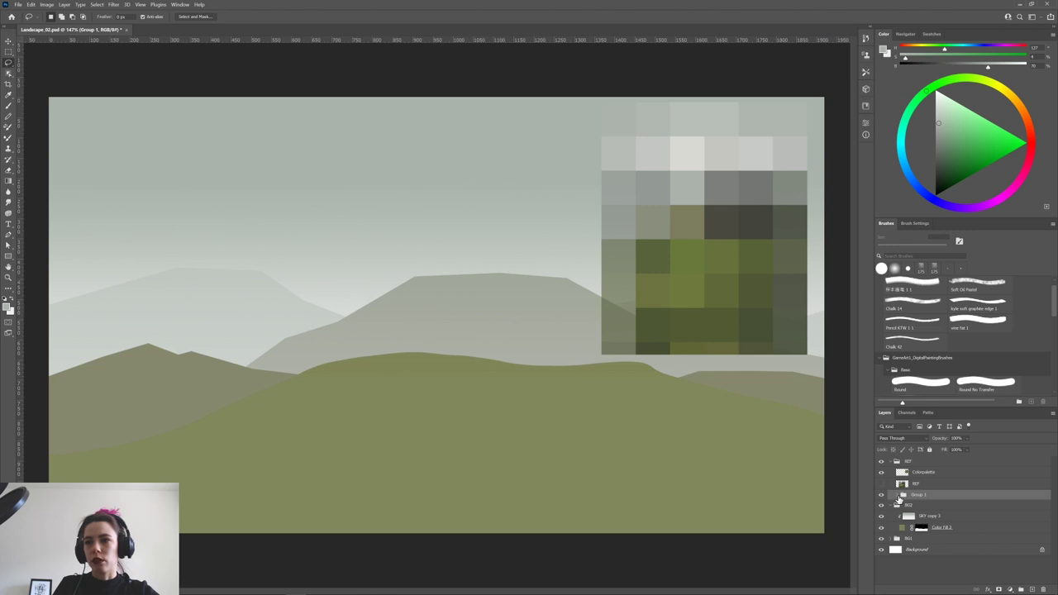
Collapse the BG2 group and rename the new hill group to Midground.
left_click(894, 505)
double_click(918, 495)
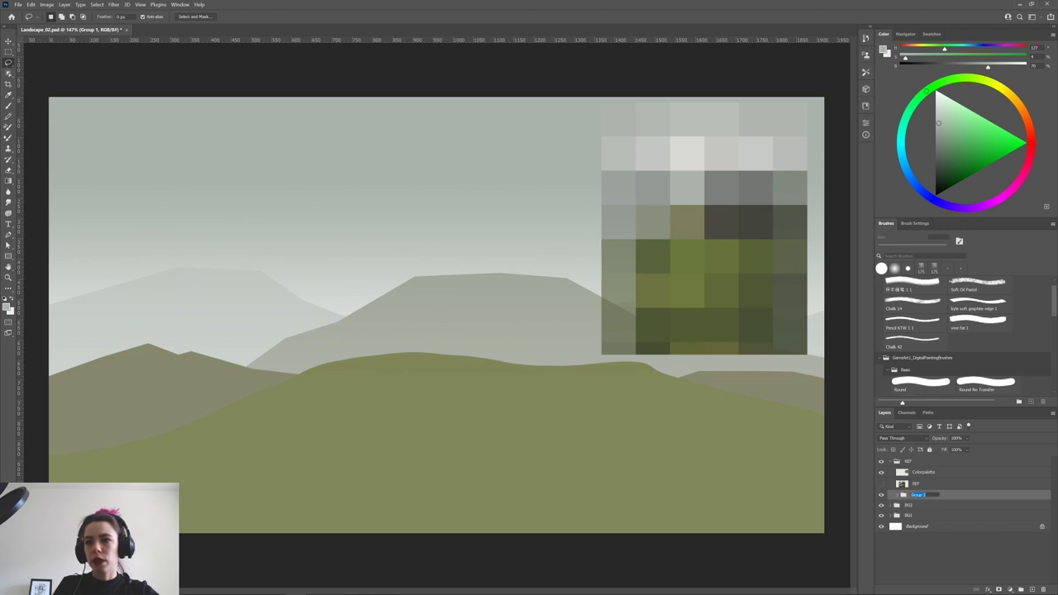
type("Midground")
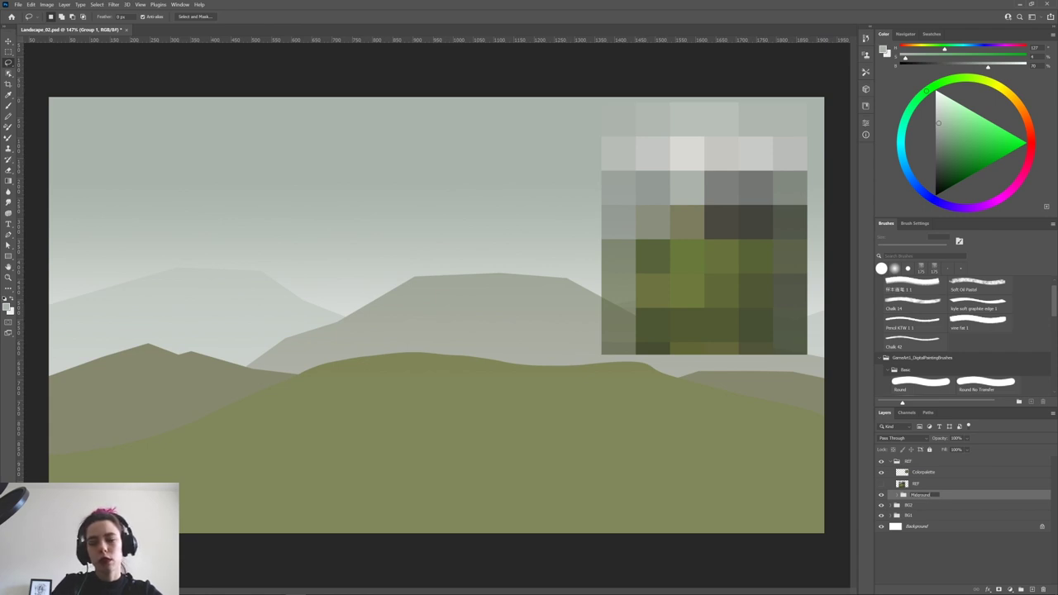
key("Return")
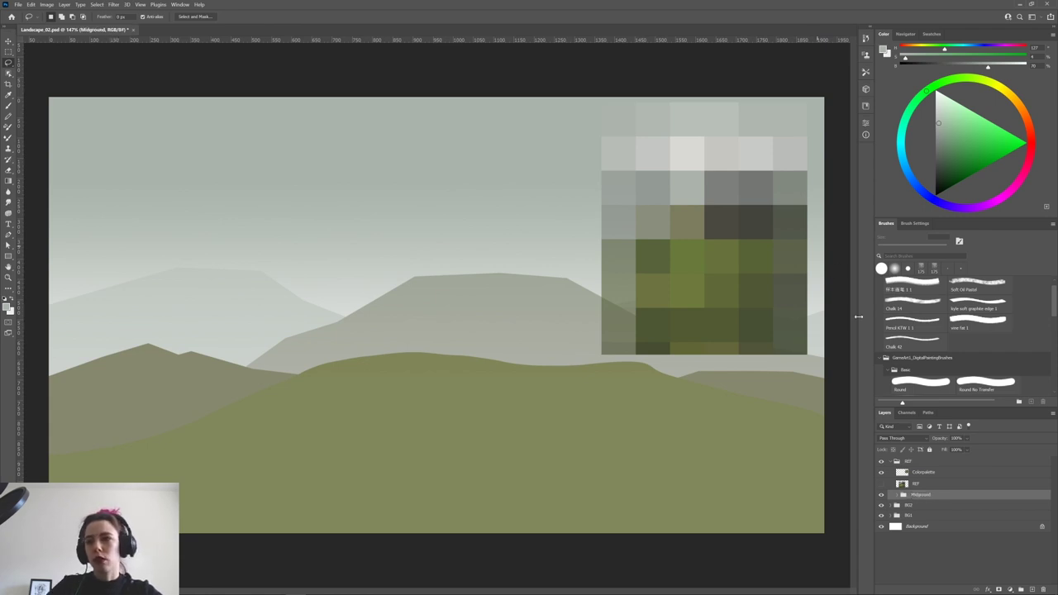
Check the Midground group by toggling its visibility and move it out of the REF group, directly above BG2.
left_click(881, 495)
left_click(881, 494)
left_click(892, 463)
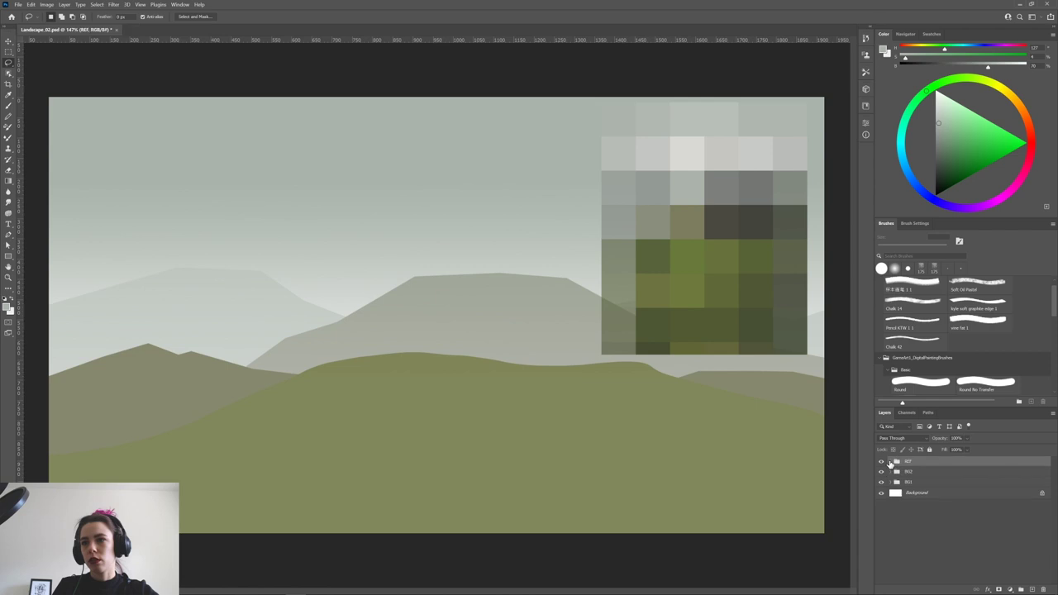
left_click_drag(916, 494, 891, 500)
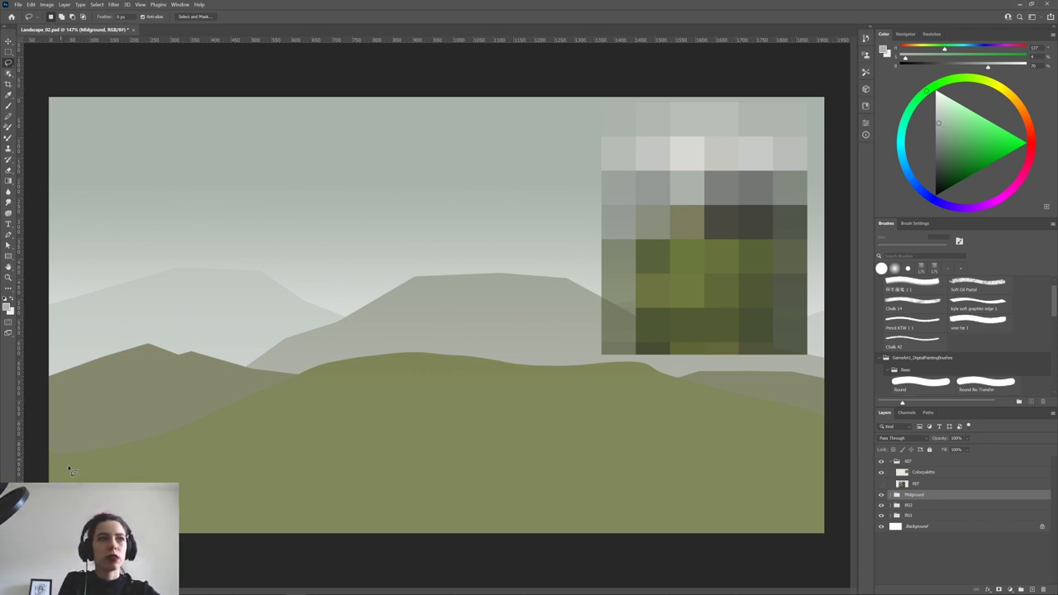
Outline a large foreground hill with the freehand Lasso, peaking on the left and sloping down to the right, and keep it selected.
mouse_move(838, 489)
left_mouse_down()
mouse_move(524, 401)
mouse_move(339, 377)
mouse_move(93, 438)
mouse_move(128, 373)
mouse_move(290, 347)
mouse_move(550, 425)
mouse_move(831, 456)
mouse_move(883, 585)
mouse_move(173, 578)
left_mouse_up()
key("ctrl+d")
mouse_move(33, 455)
left_mouse_down()
mouse_move(36, 434)
mouse_move(21, 432)
left_mouse_up()
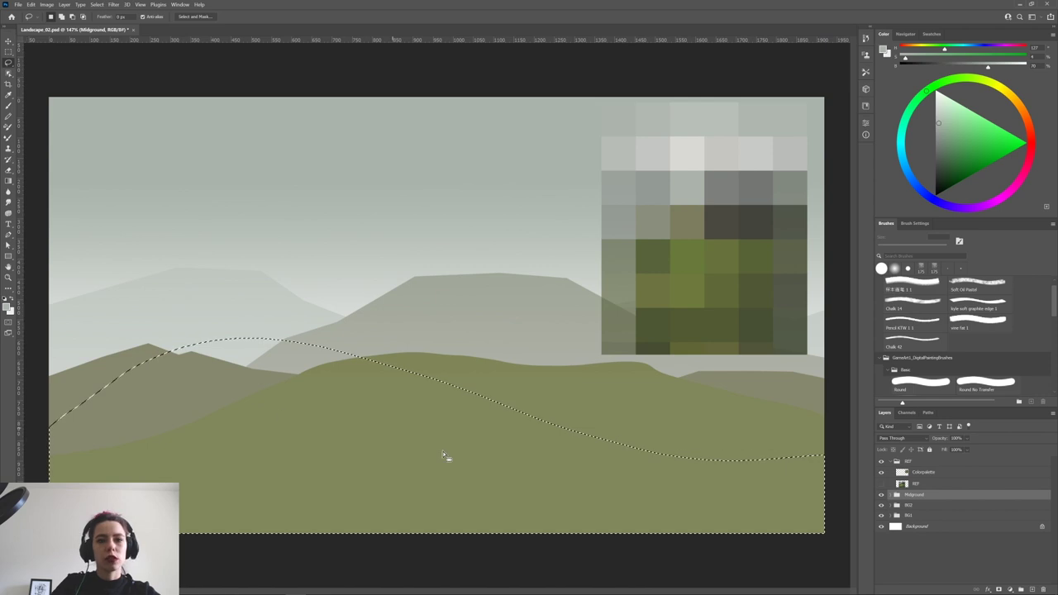
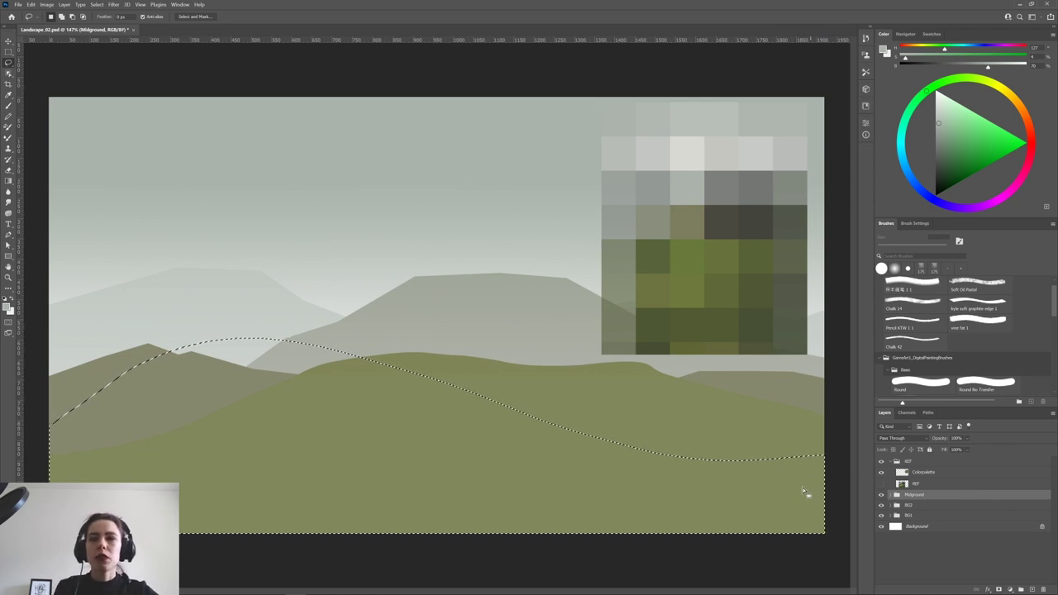
key("ctrl+d")
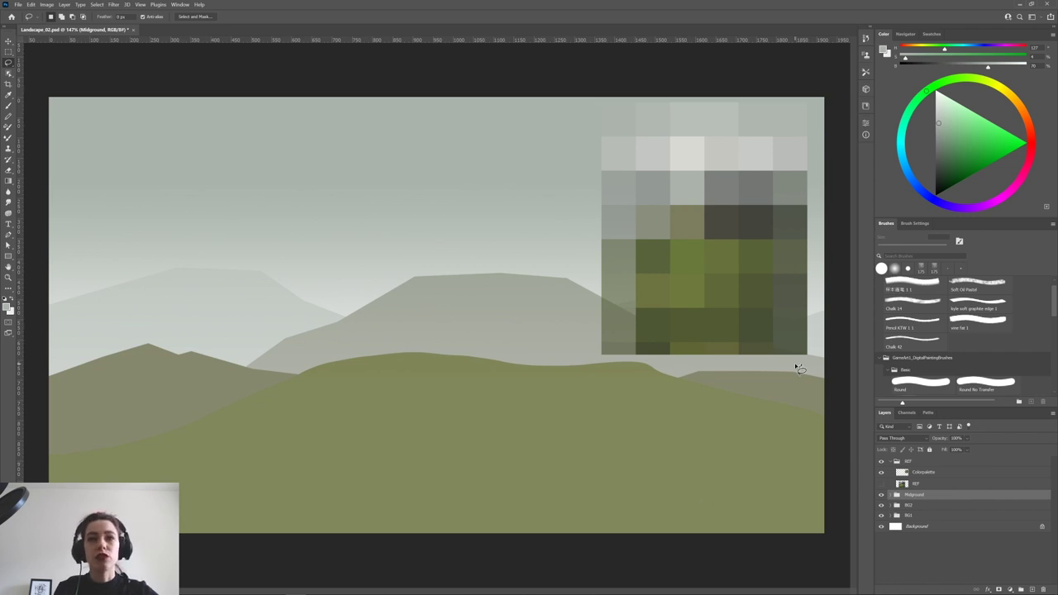
key("ctrl+shift+d")
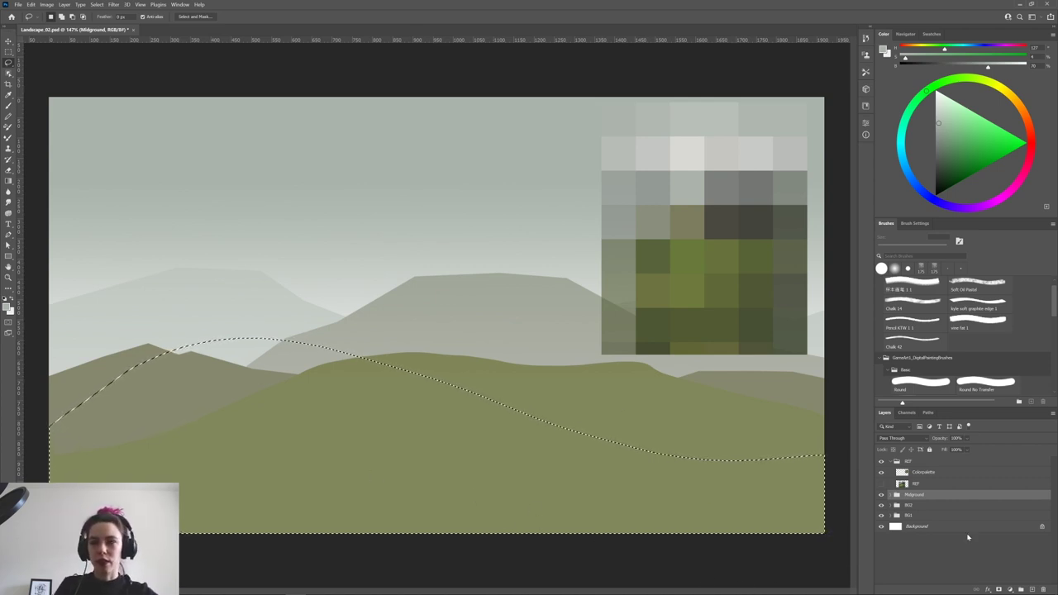
Fill the selected hill on a new layer above Midground with the palette's dark olive green using the Paint Bucket, and deselect.
key("ctrl+shift+alt+n")
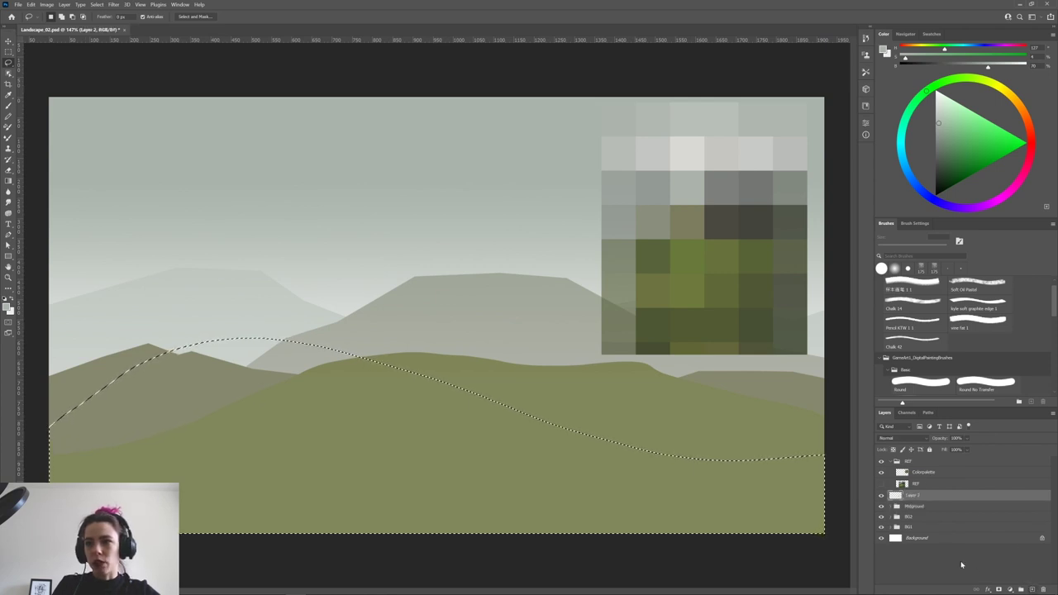
key("g")
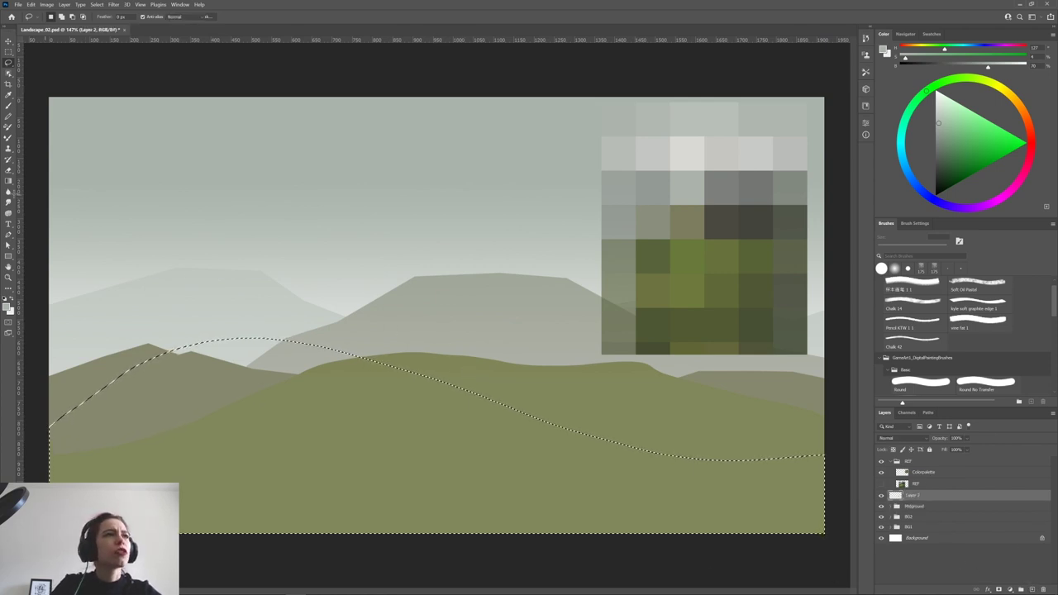
right_click(8, 181)
left_click(33, 190)
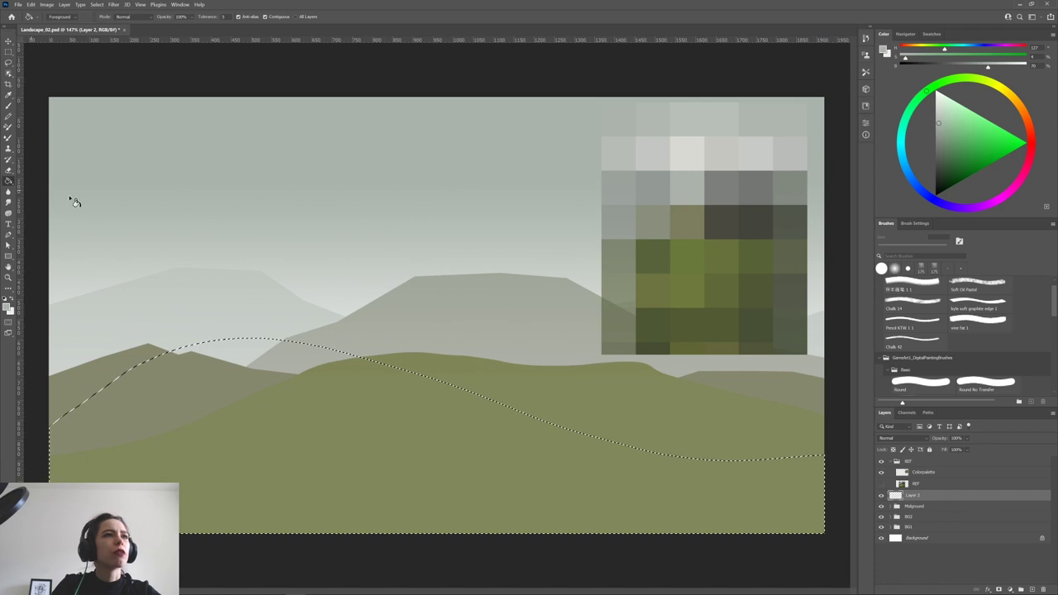
left_click(718, 289, "alt")
left_click(507, 458)
key("ctrl+d")
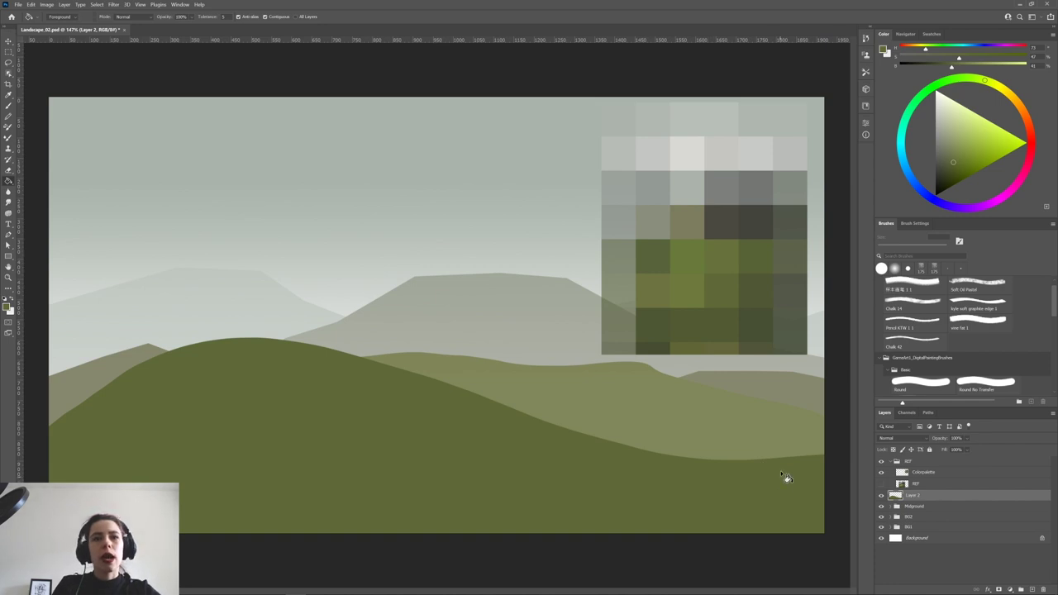
Hide the Colorpalette layer and examine how the overlapping hills read at thumbnail size and at full view.
left_click(882, 473)
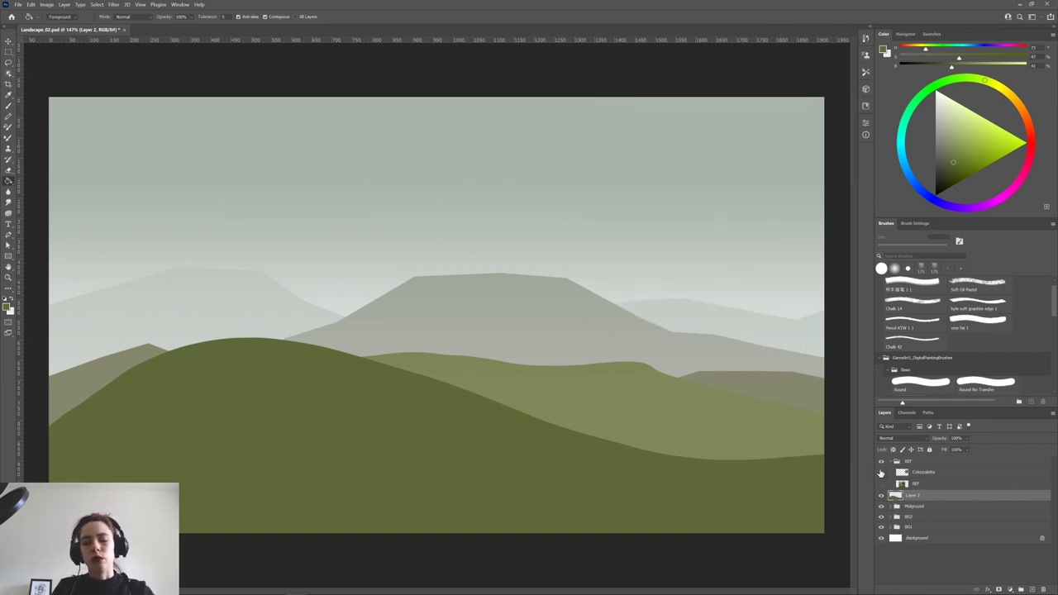
key("ctrl+0")
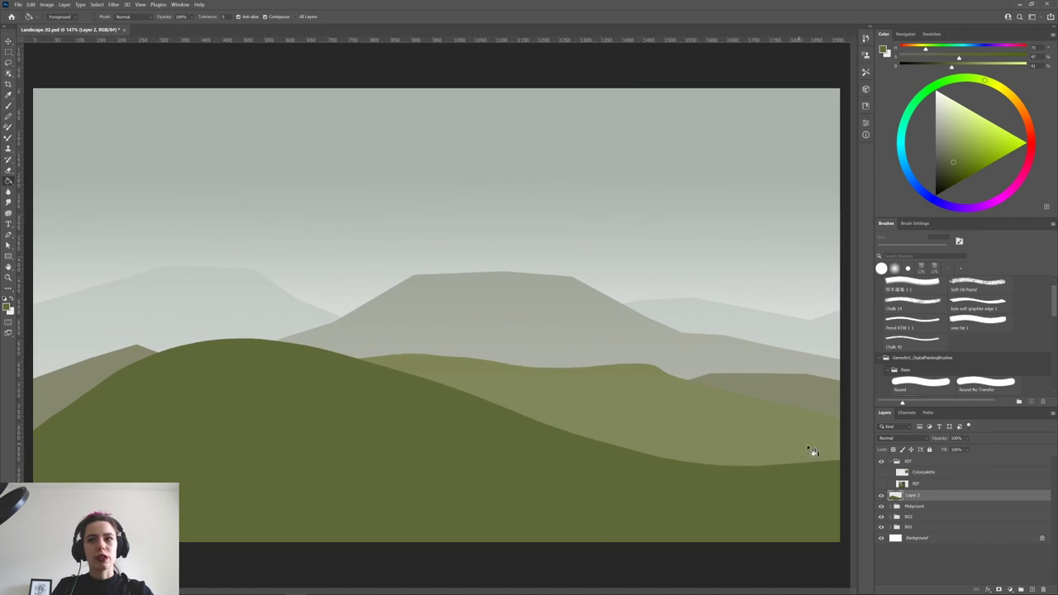
scroll(825, 440, "down", 8)
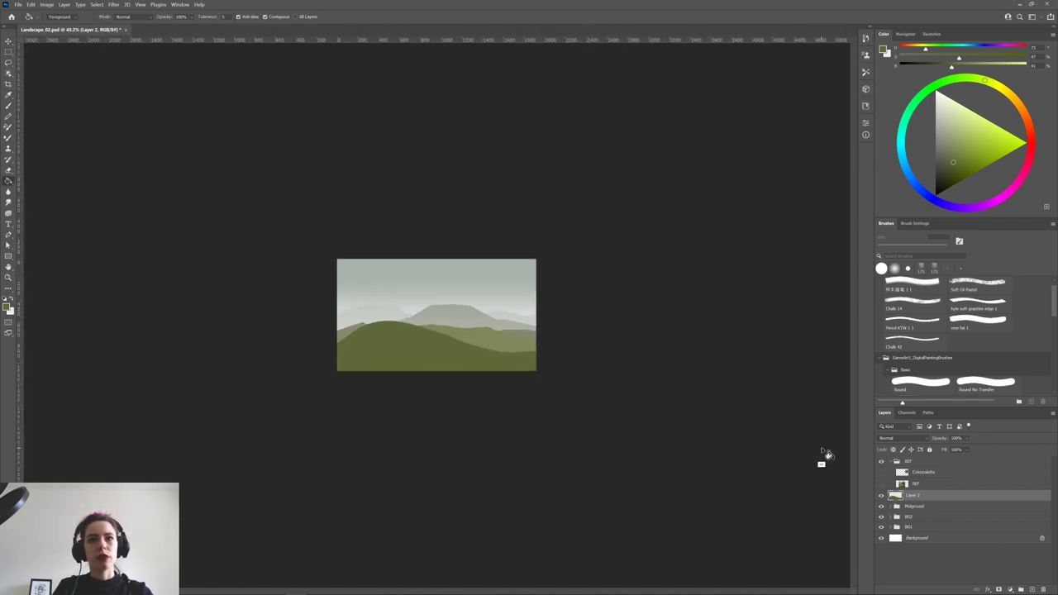
scroll(825, 446, "down", 8)
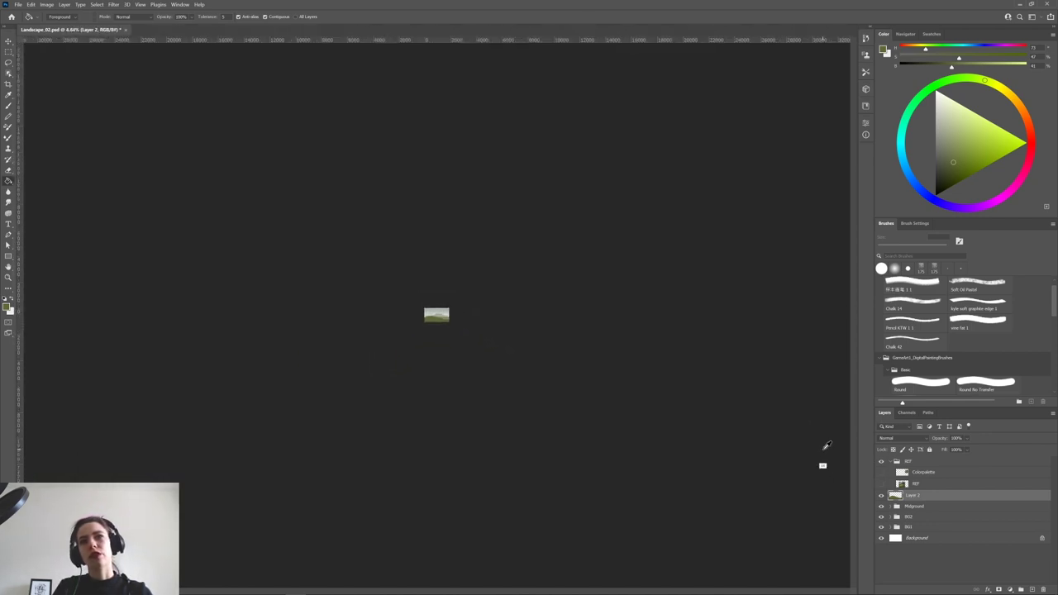
scroll(825, 446, "up", 8)
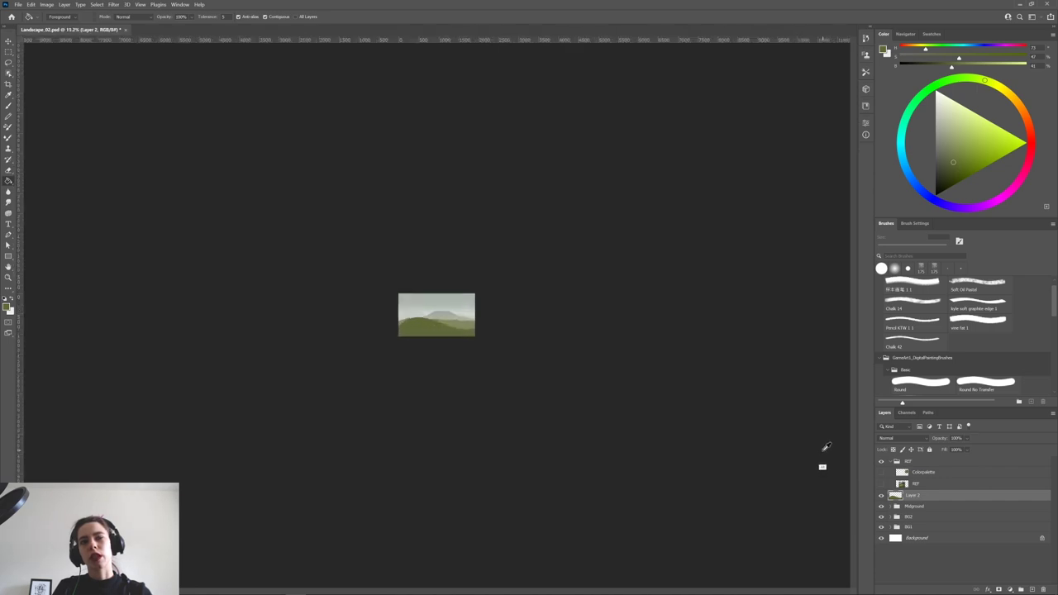
scroll(826, 457, "up", 3)
scroll(825, 450, "up", 5)
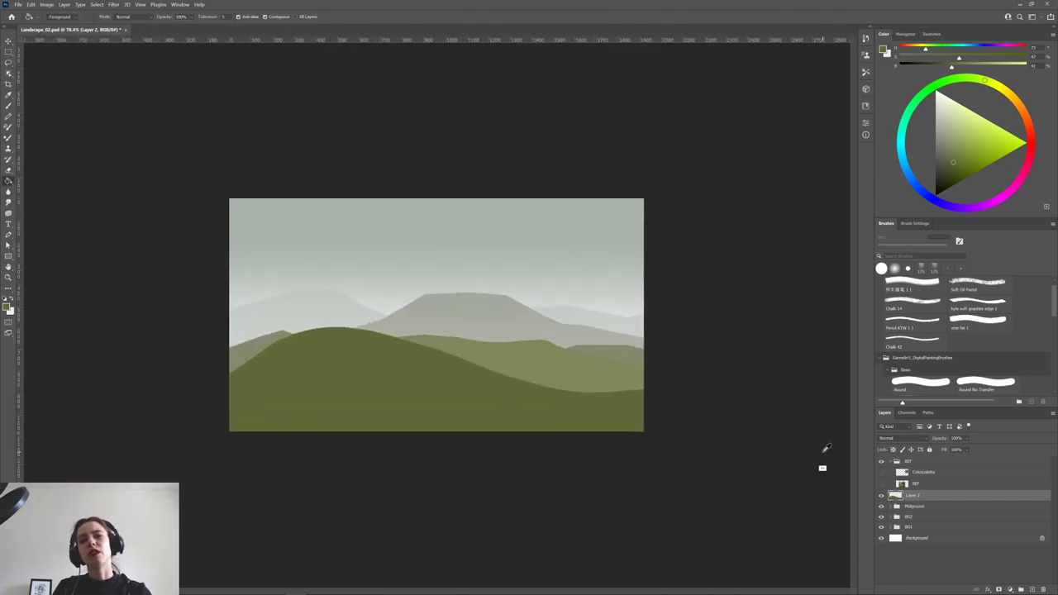
scroll(824, 446, "up", 1)
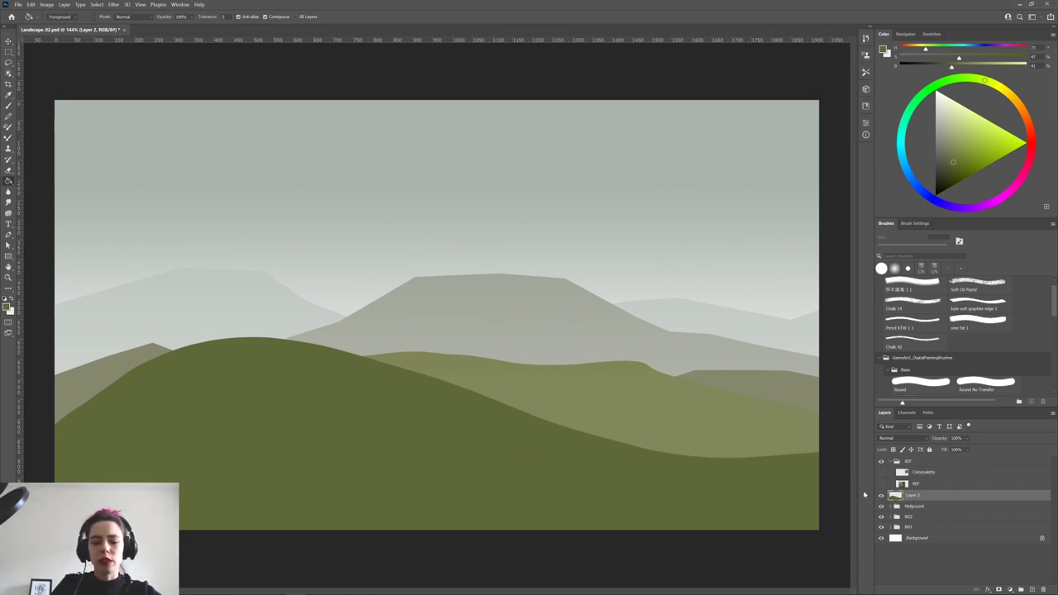
Lighten the Layer 2 foreground hill by setting its Hue/Saturation lightness to +7.
key("ctrl+u")
left_click_drag(536, 306, 540, 307)
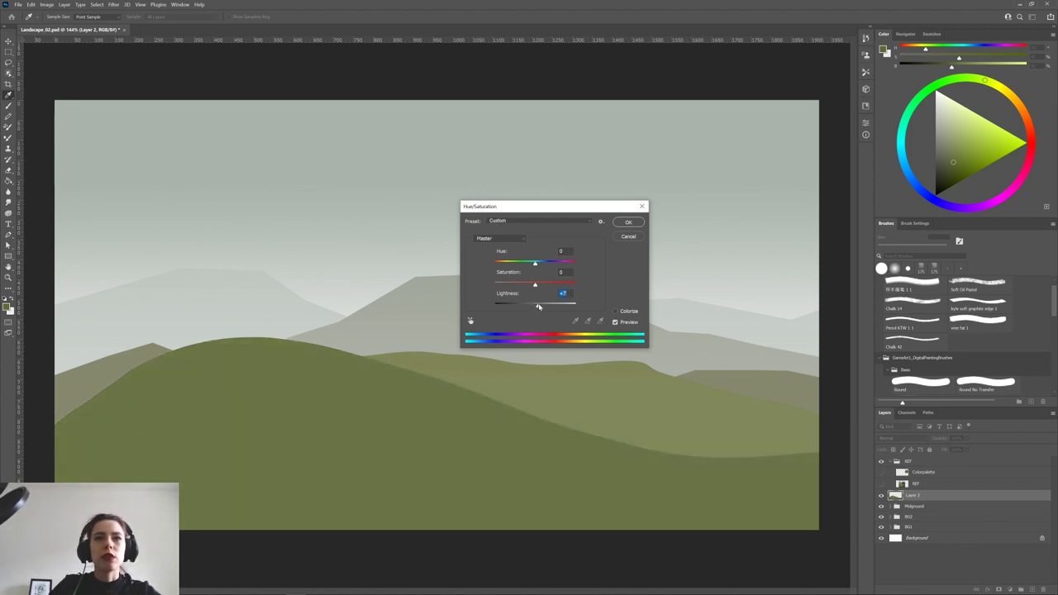
left_click(628, 222)
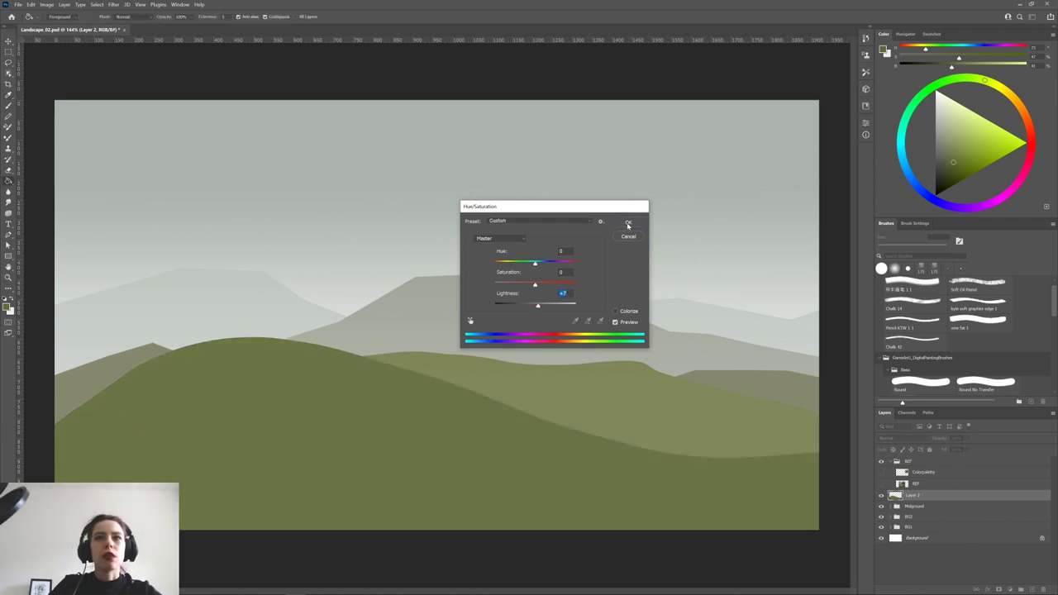
Place the Layer 2 hill in a new group named Midground2 and collapse the group.
left_click(1020, 589)
left_click_drag(914, 507, 913, 497)
double_click(913, 495)
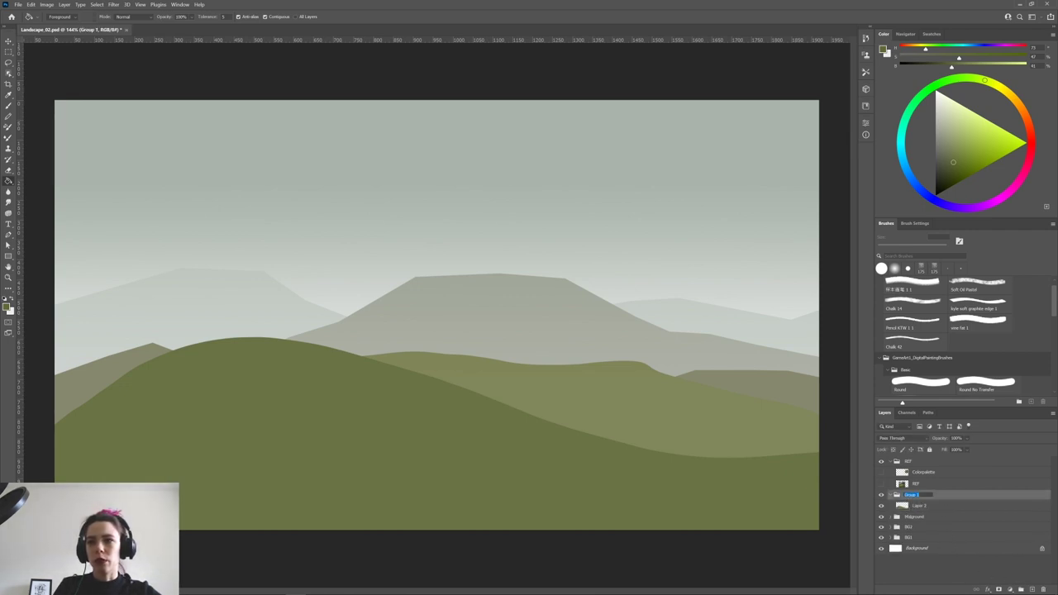
type("Haze")
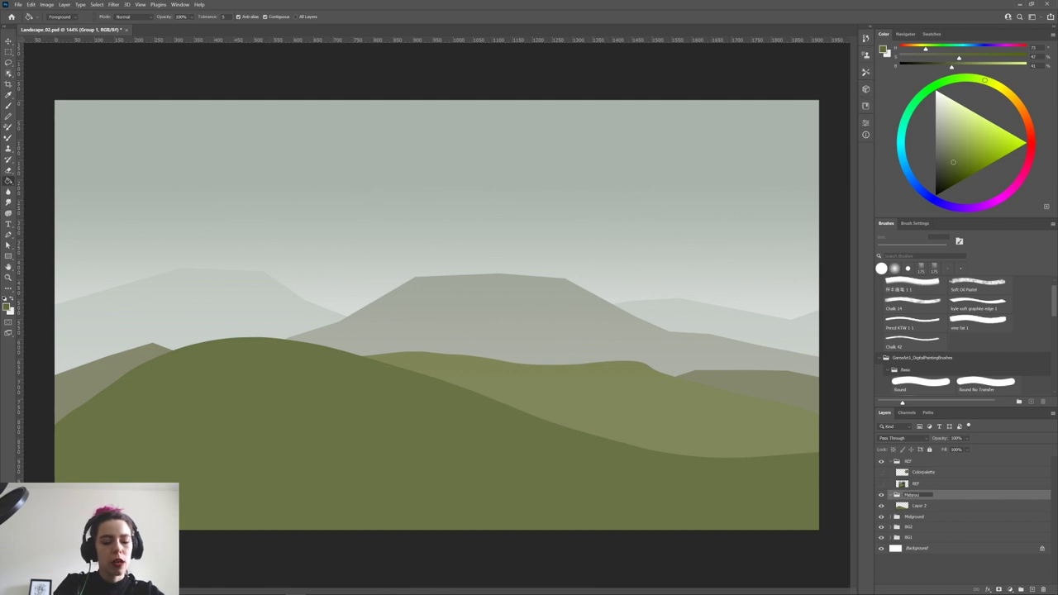
key("Return")
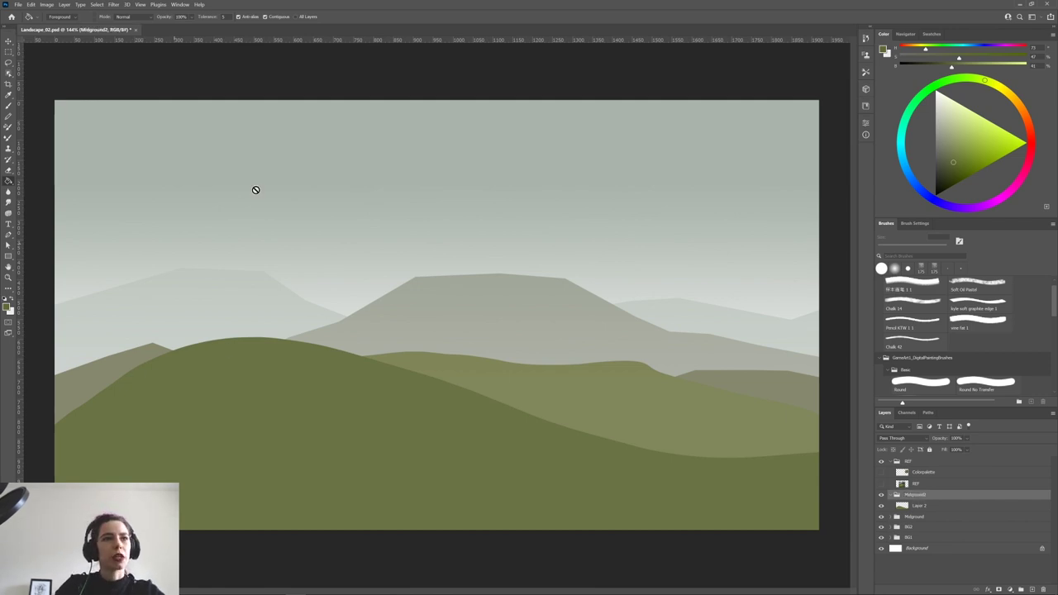
left_click(891, 494)
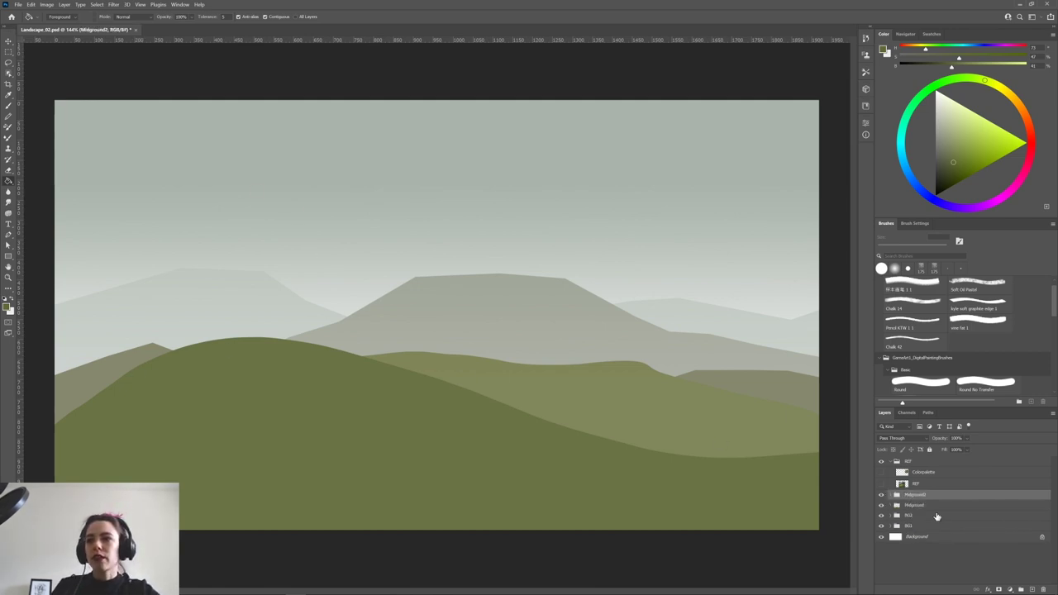
On a new layer above Midground2, lasso a gently rolling foreground strip across the full width of the canvas bottom.
left_click(1032, 589)
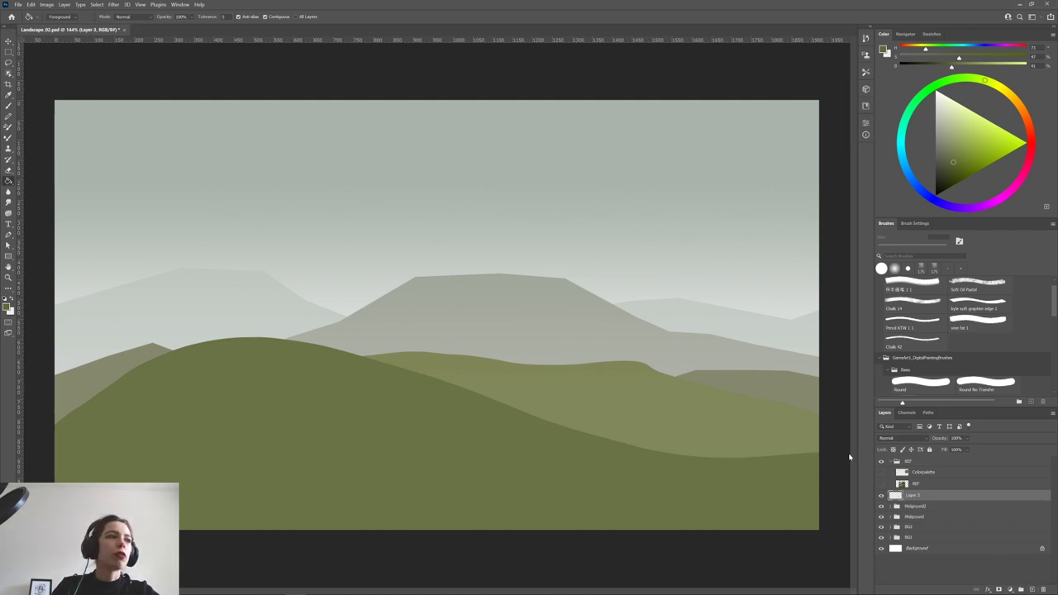
left_click(9, 63)
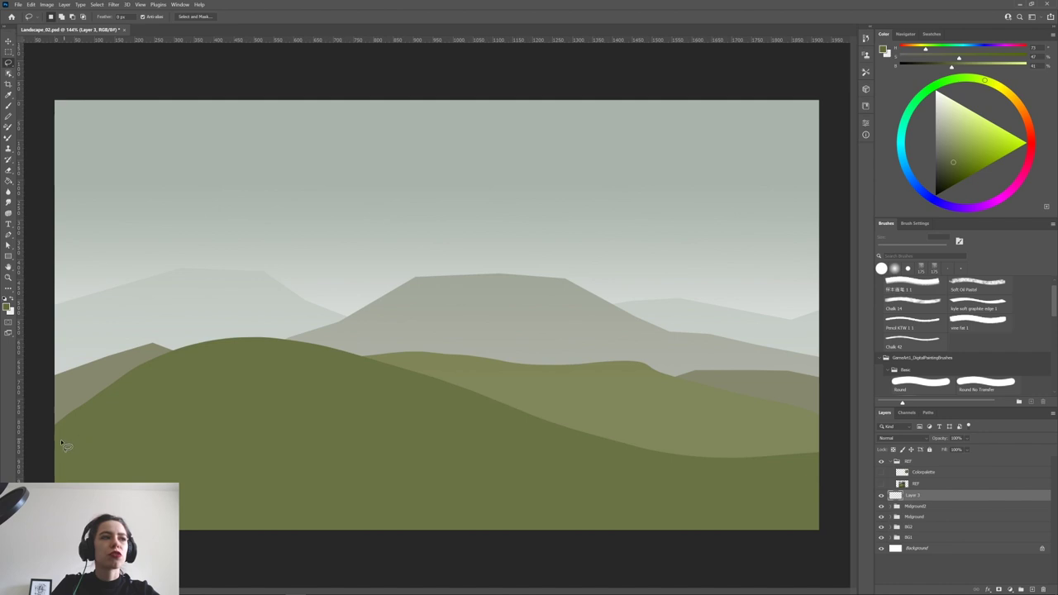
mouse_move(55, 431)
left_mouse_down()
mouse_move(348, 447)
mouse_move(491, 469)
mouse_move(604, 460)
mouse_move(803, 470)
mouse_move(838, 480)
mouse_move(857, 553)
mouse_move(794, 590)
mouse_move(503, 590)
mouse_move(43, 431)
left_mouse_up()
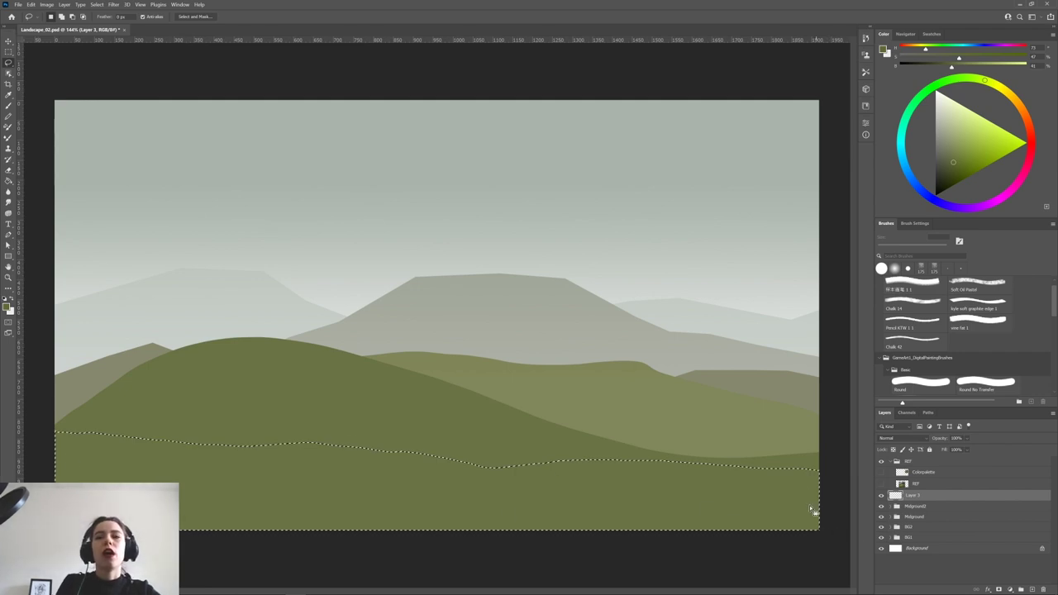
Show the Colorpalette layer, fill the selected foreground strip with its brighter olive green using the Paint Bucket, and deselect.
key("g")
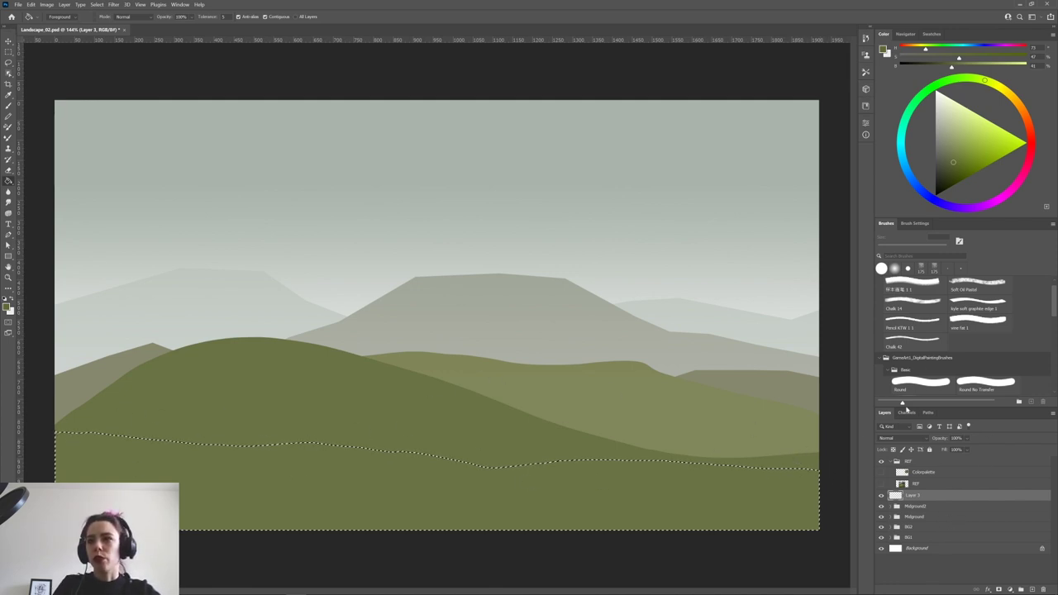
left_click(881, 472)
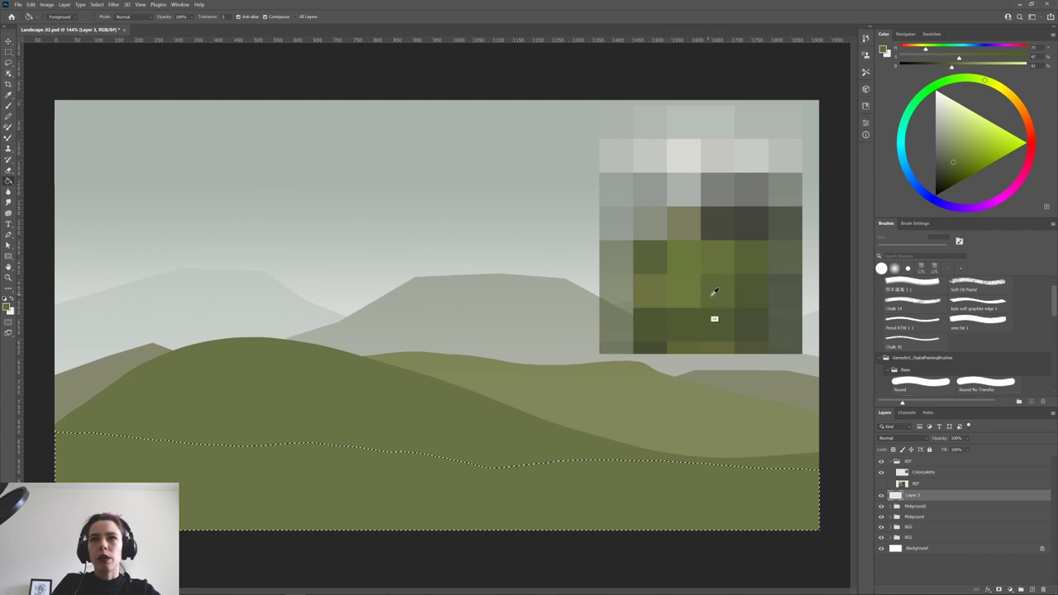
left_click(576, 489)
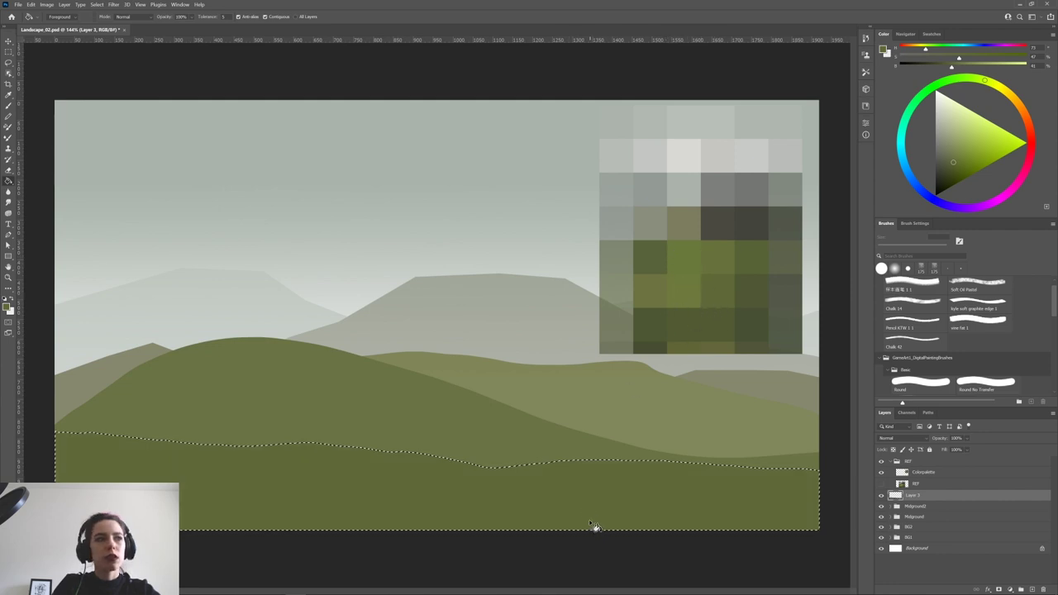
left_click(683, 311, "alt")
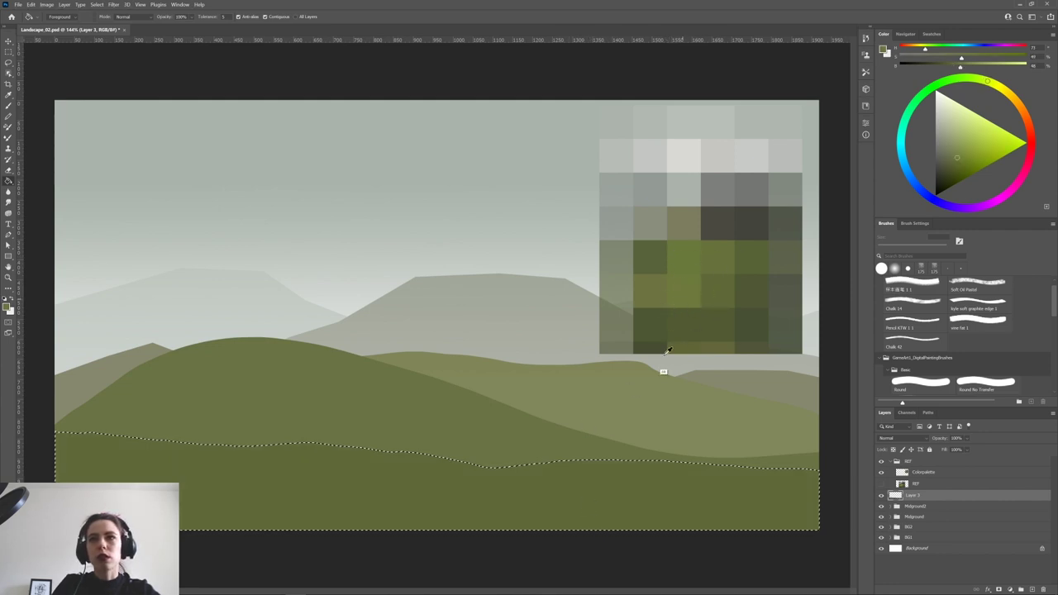
left_click(661, 494)
key("ctrl+d")
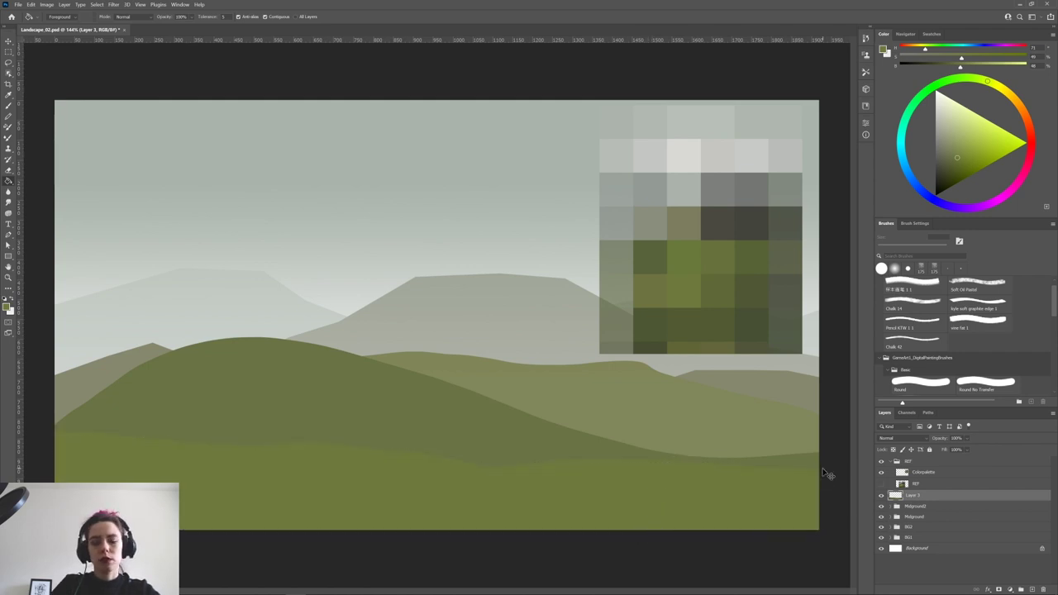
Darken the foreground strip with Hue/Saturation at lightness -10 and raise its saturation slightly.
key("ctrl+u")
left_click_drag(533, 307, 531, 309)
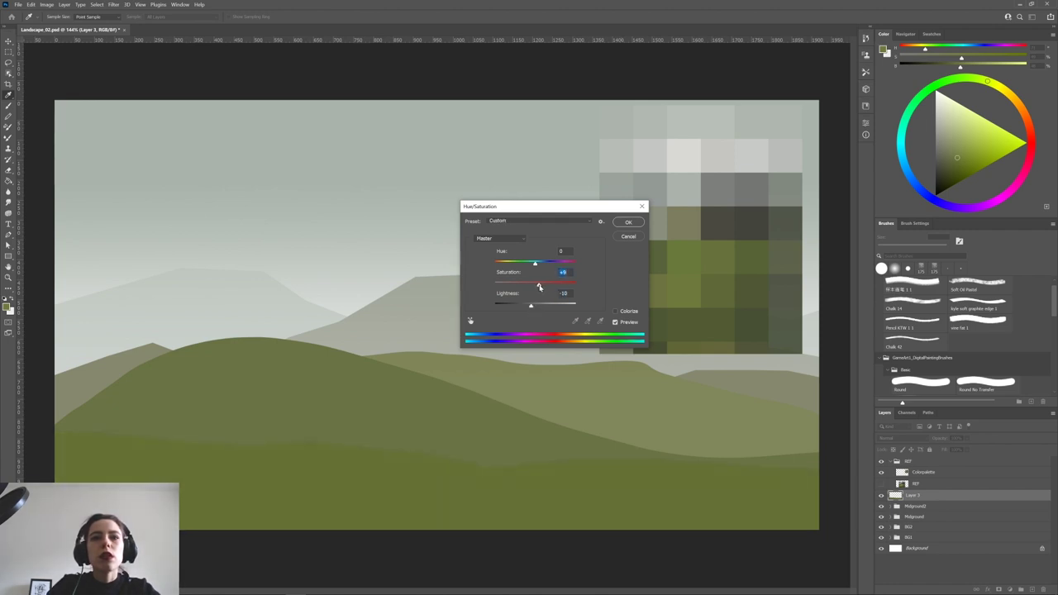
left_click(628, 221)
Duplicate the Midground group's sky haze layer into Midground2 and clip it to the Layer 2 hill.
left_click(891, 506)
left_click(900, 530)
left_click(891, 529)
left_click_drag(919, 540, 908, 514, "alt")
left_click(905, 522, "alt")
left_click(892, 541)
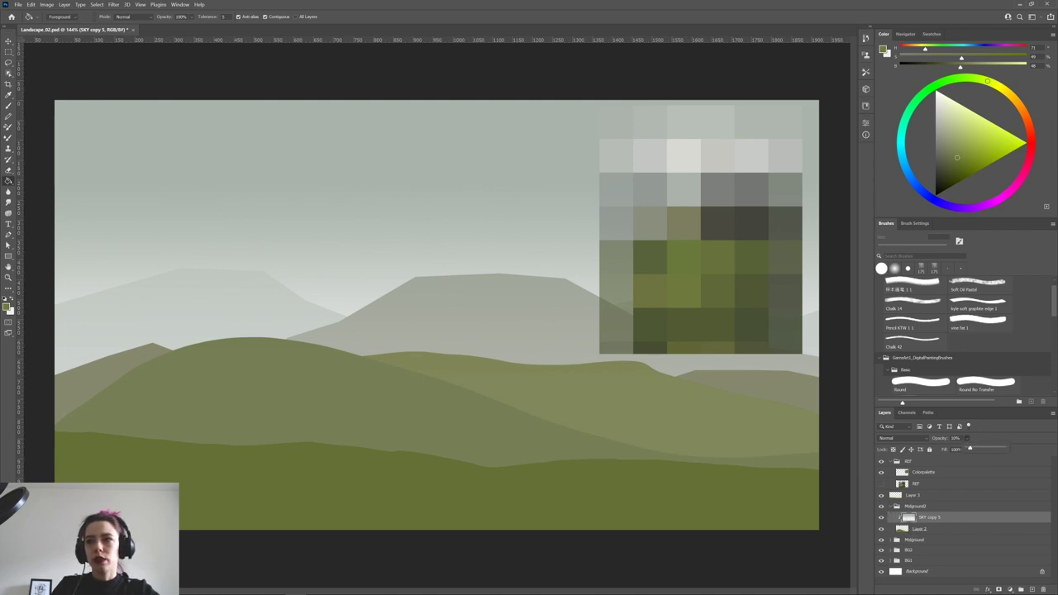
Set the clipped sky copy in Midground2 to Overlay at 11% opacity and hide the Colorpalette layer.
left_click(896, 438)
left_click(901, 488)
left_click(967, 447)
left_click_drag(972, 450, 972, 450)
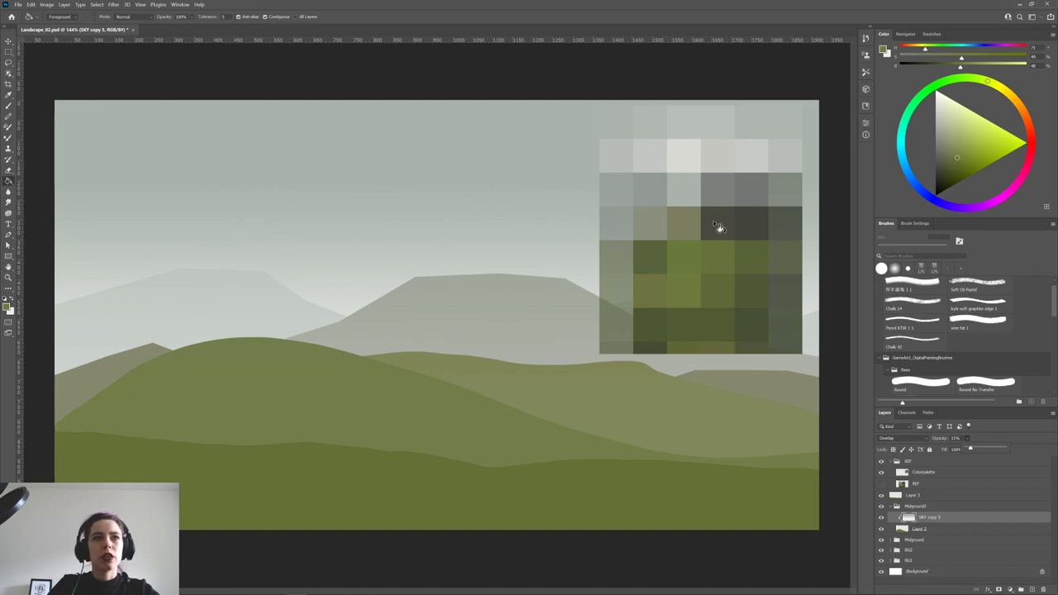
left_click(881, 472)
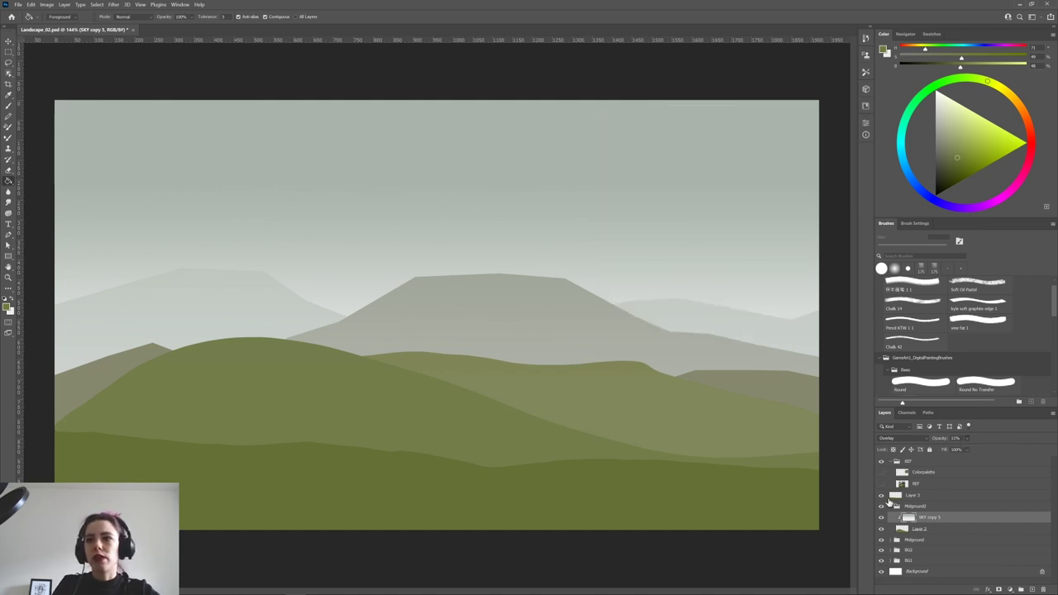
Create a group named Foreground above Layer 3 and move Layer 3 into it.
left_click(904, 495)
left_click(1022, 589)
double_click(912, 494)
type("Fo")
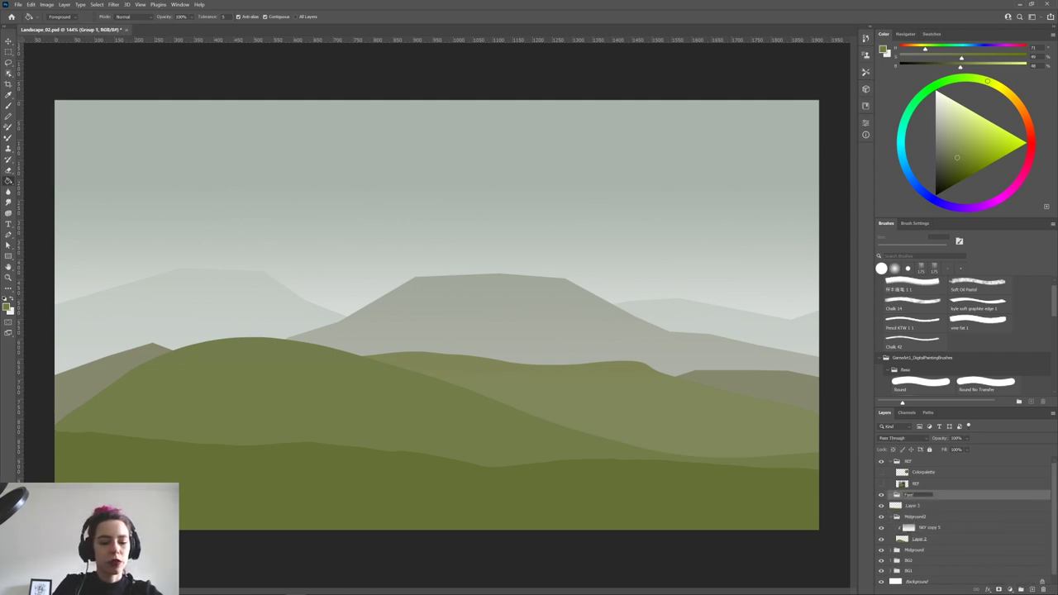
type("reground")
key("Return")
left_click_drag(909, 511, 910, 496)
Rename Layer 3 as Foreground and Layer 2 as mg2, and collapse the Midground2 group.
double_click(915, 504)
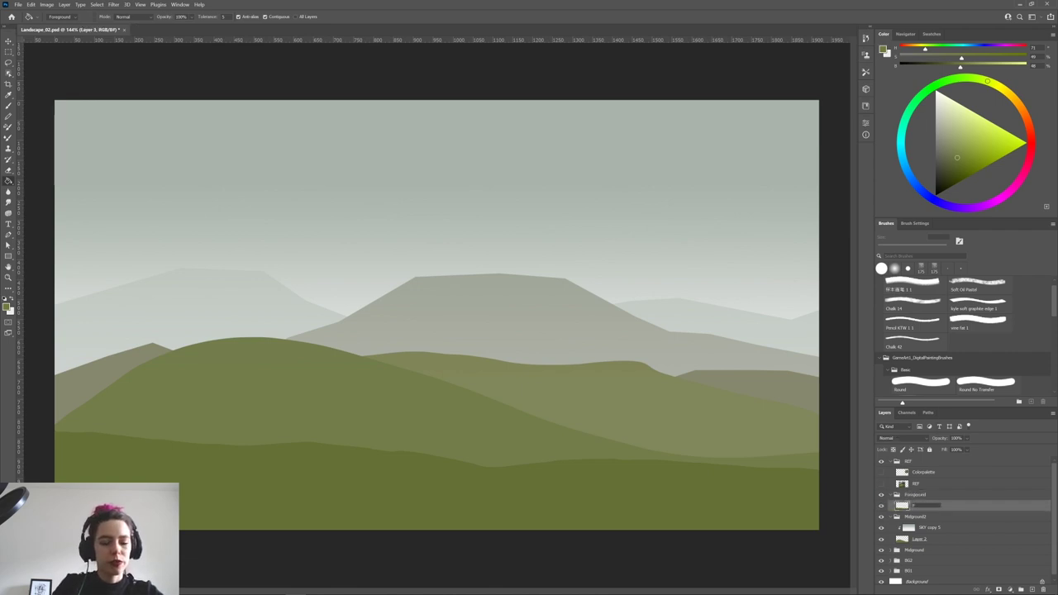
key("Return")
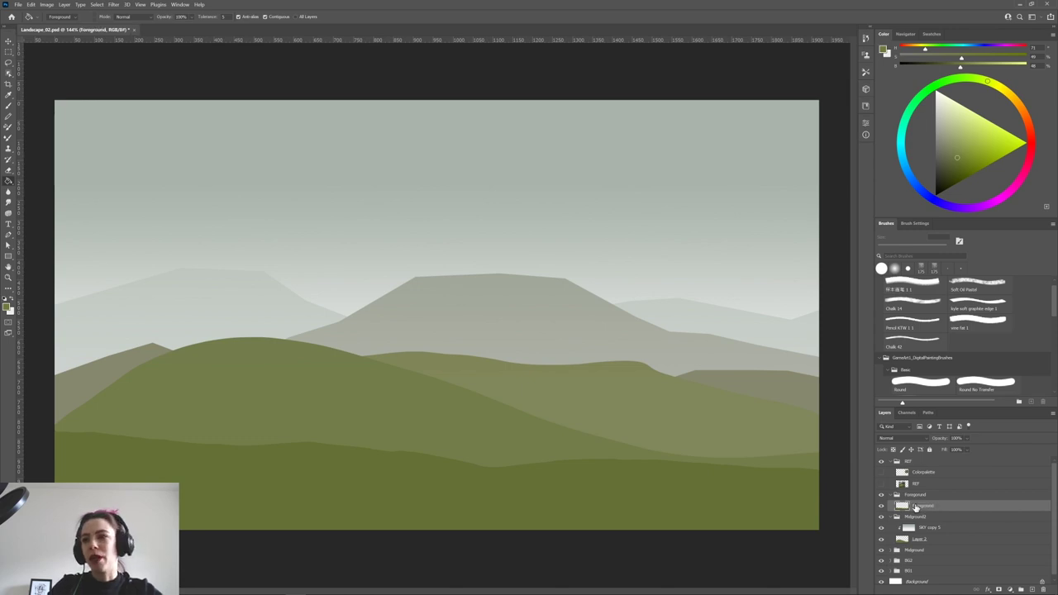
double_click(929, 543)
type("mid")
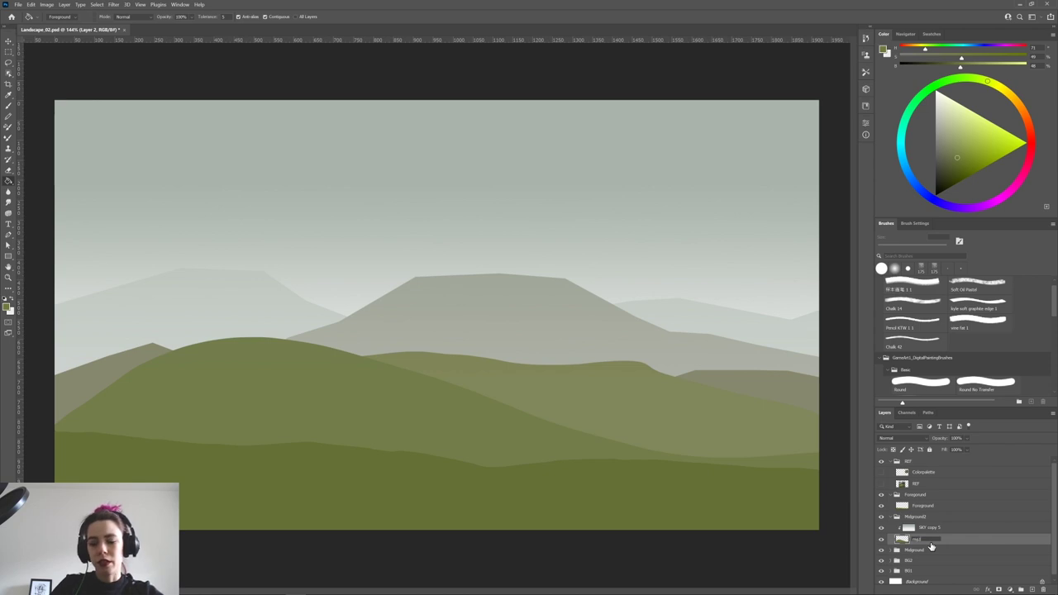
key("Return")
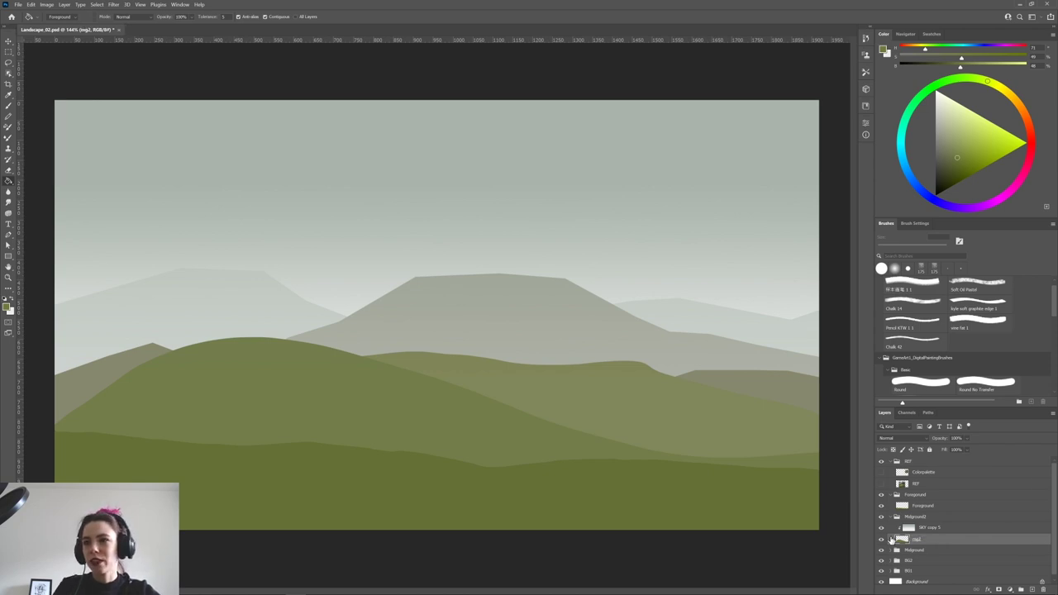
left_click(893, 517)
Try a greener colour for the Color Fill 2 hill in the BG2 group.
left_click(890, 538)
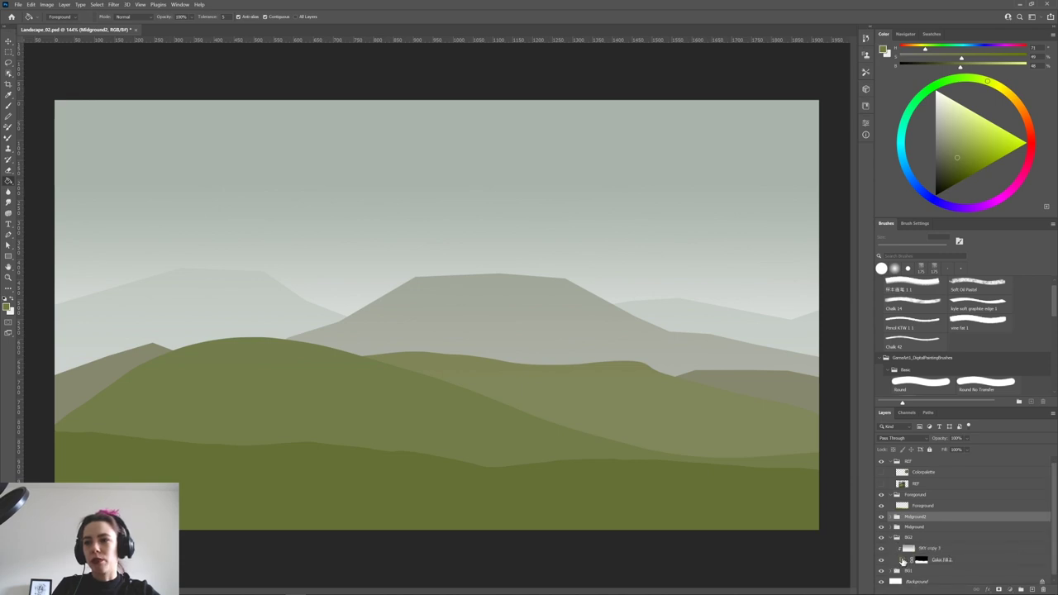
double_click(901, 561)
left_click(489, 377)
left_click(533, 153)
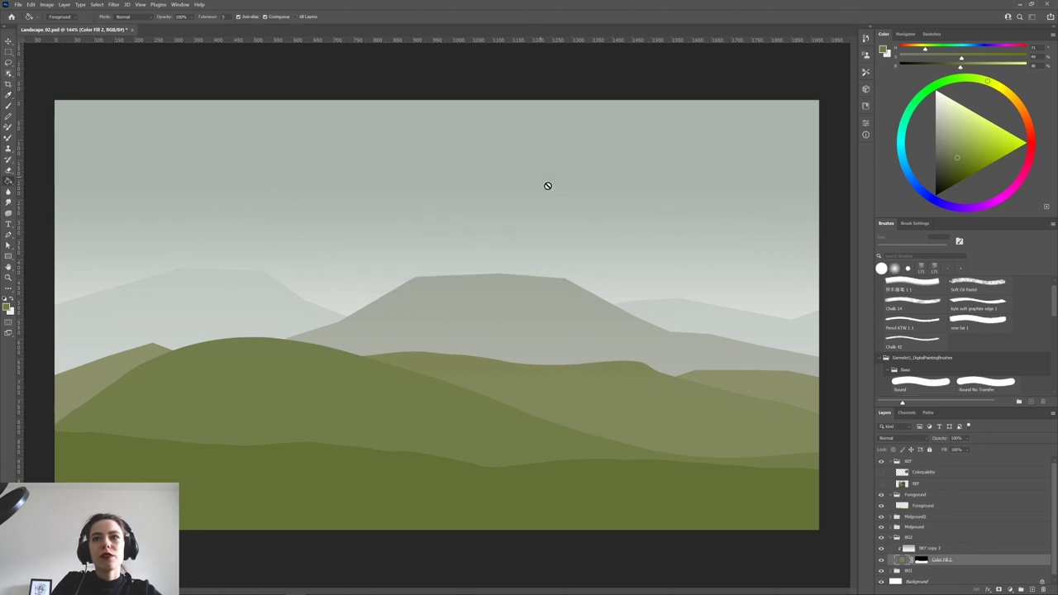
key("ctrl+z")
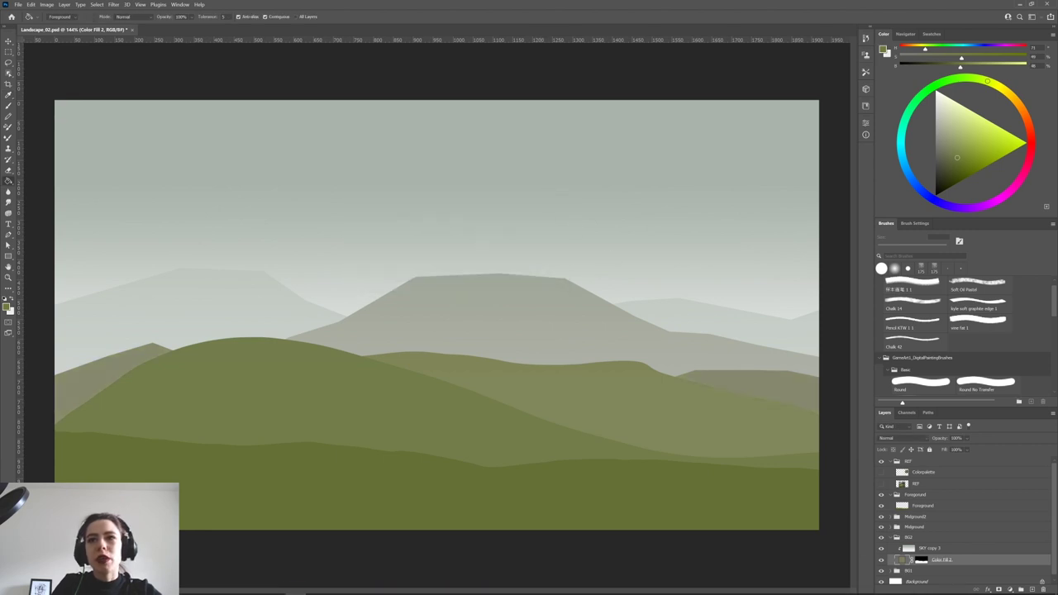
double_click(902, 559)
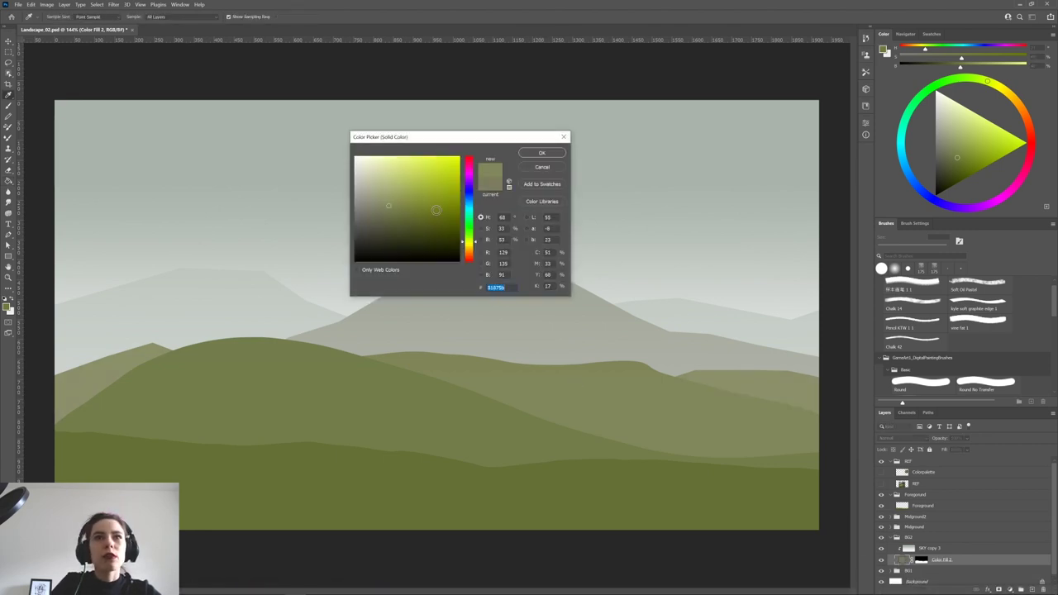
left_click(542, 168)
Recolour the Color Fill 1 mountain in BG1 to a greener, slightly more saturated tone with a hue of about 75.
left_click(896, 571)
scroll(1055, 500, "down", 2)
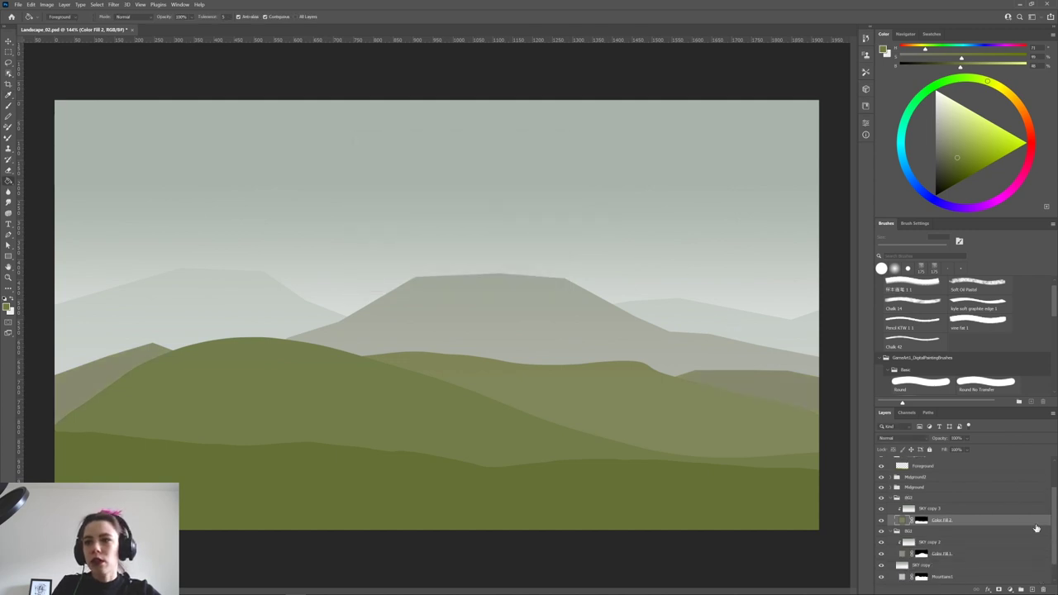
double_click(902, 553)
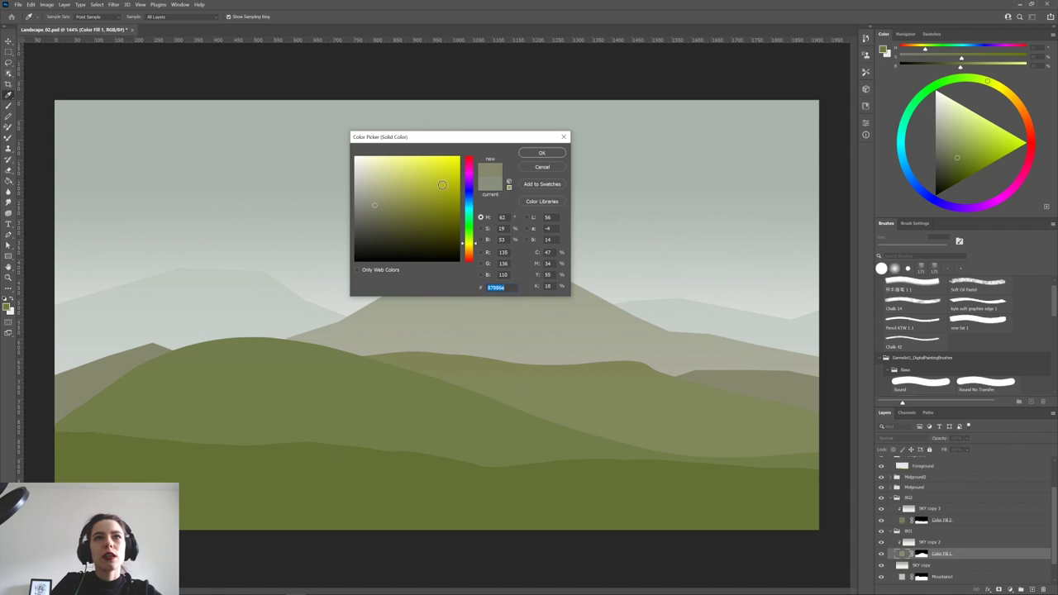
left_click_drag(468, 242, 468, 238)
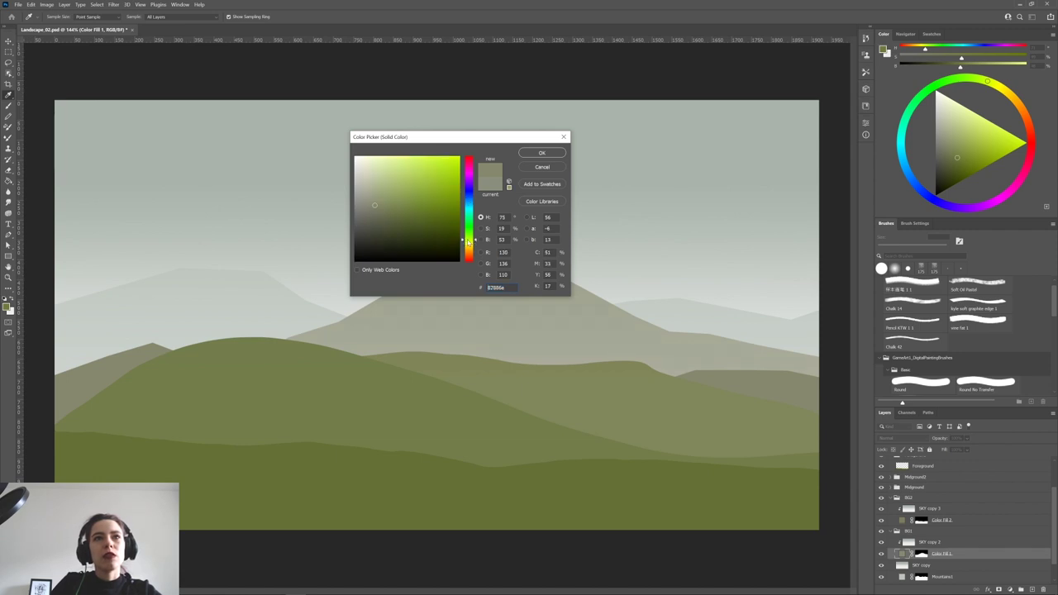
left_click(384, 203)
left_click(539, 154)
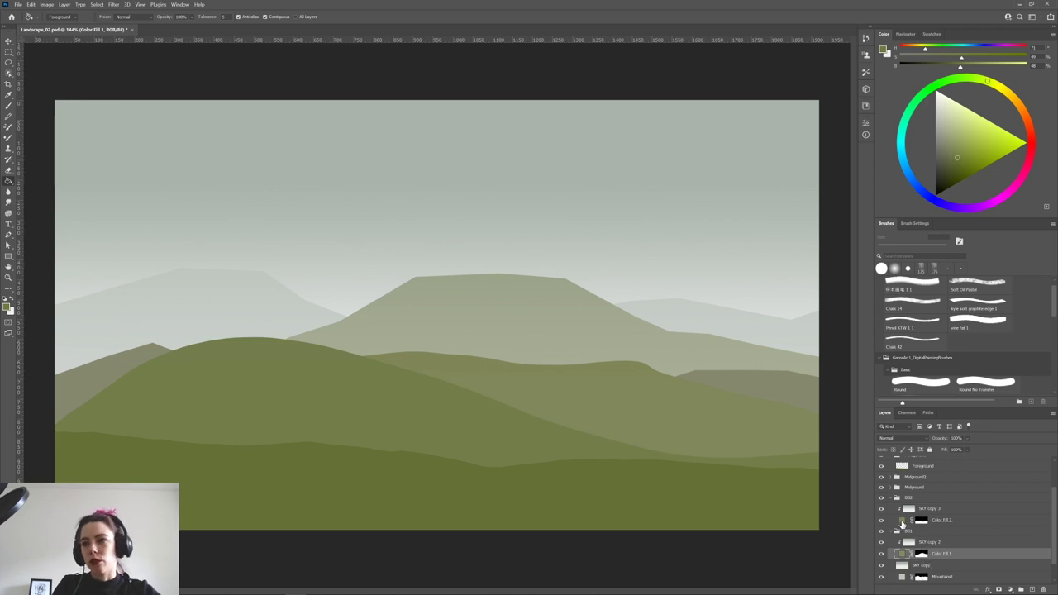
Recolour the Color Fill 2 hill in BG2 to the muted green 7c835e.
double_click(903, 521)
left_click(468, 240)
left_click(383, 208)
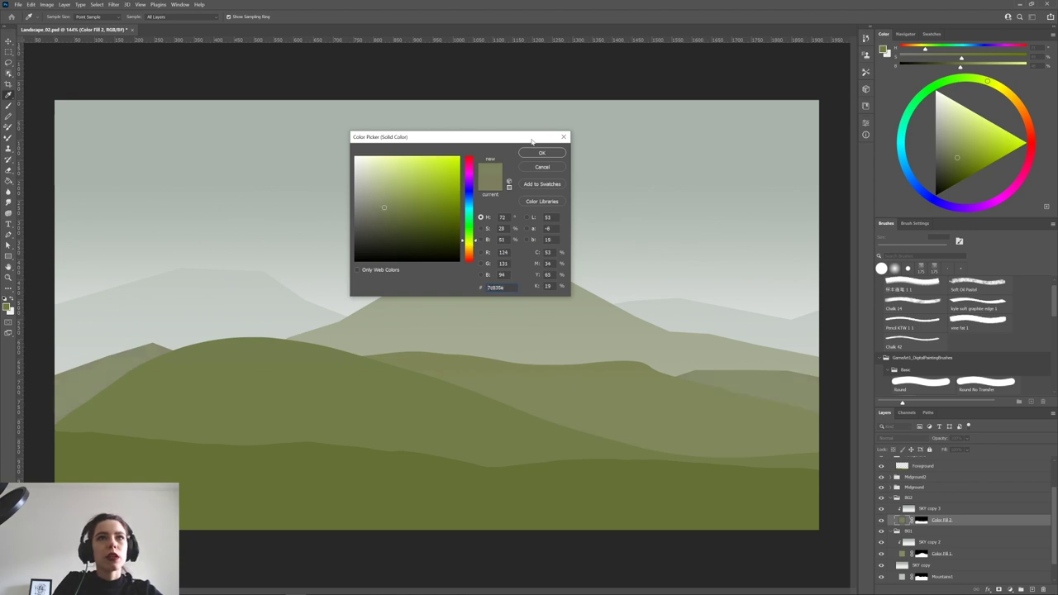
left_click(542, 154)
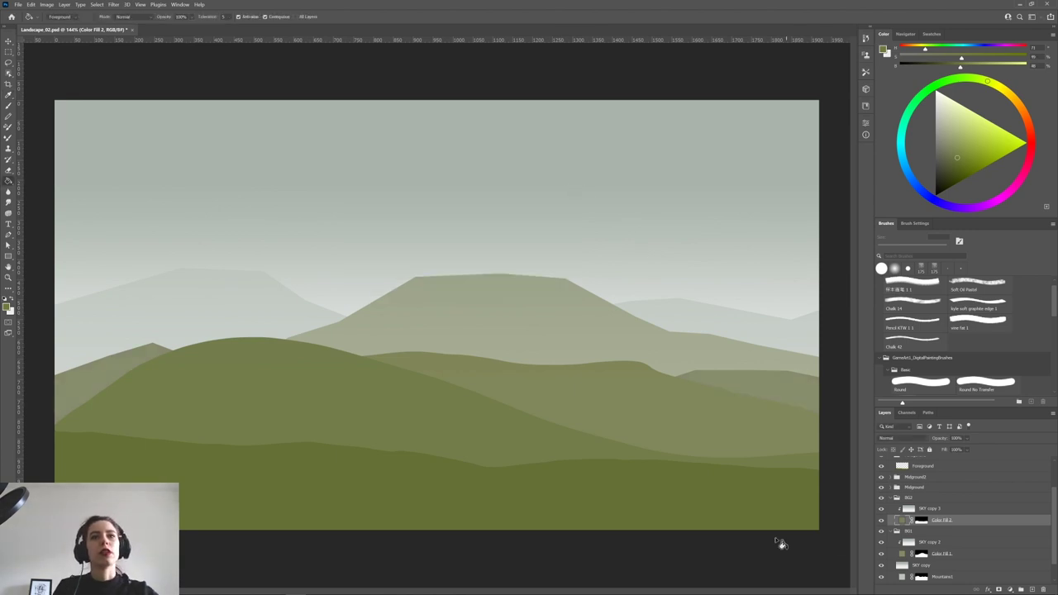
Check the recoloured hills at thumbnail size, collapse the BG2 and BG1 groups, and select the Foreground hill layer.
scroll(777, 540, "up", 3)
scroll(777, 541, "down", 6)
scroll(780, 544, "down", 3)
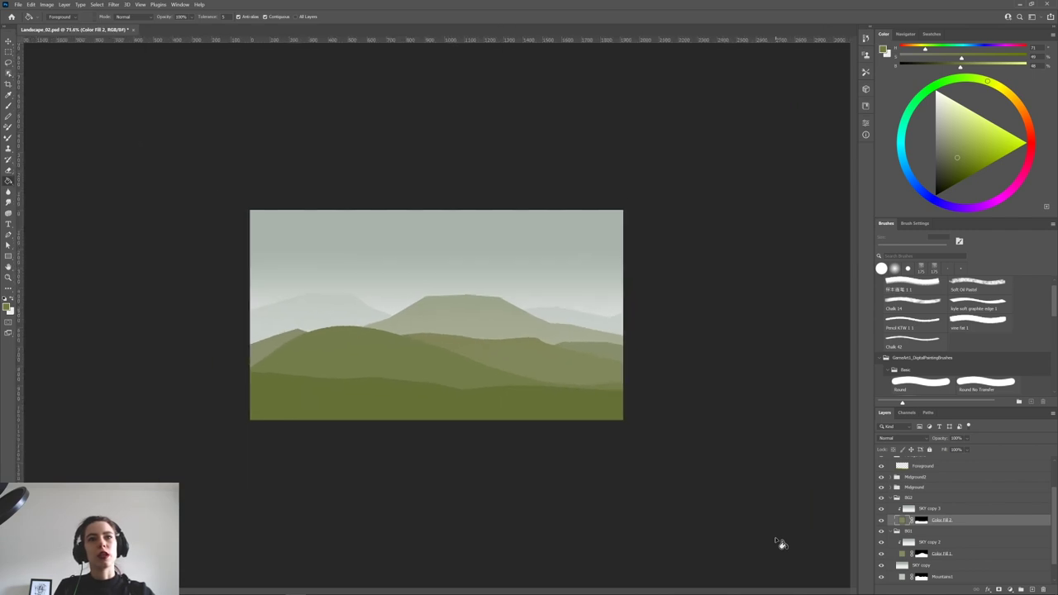
scroll(767, 510, "up", 2)
scroll(772, 510, "up", 5)
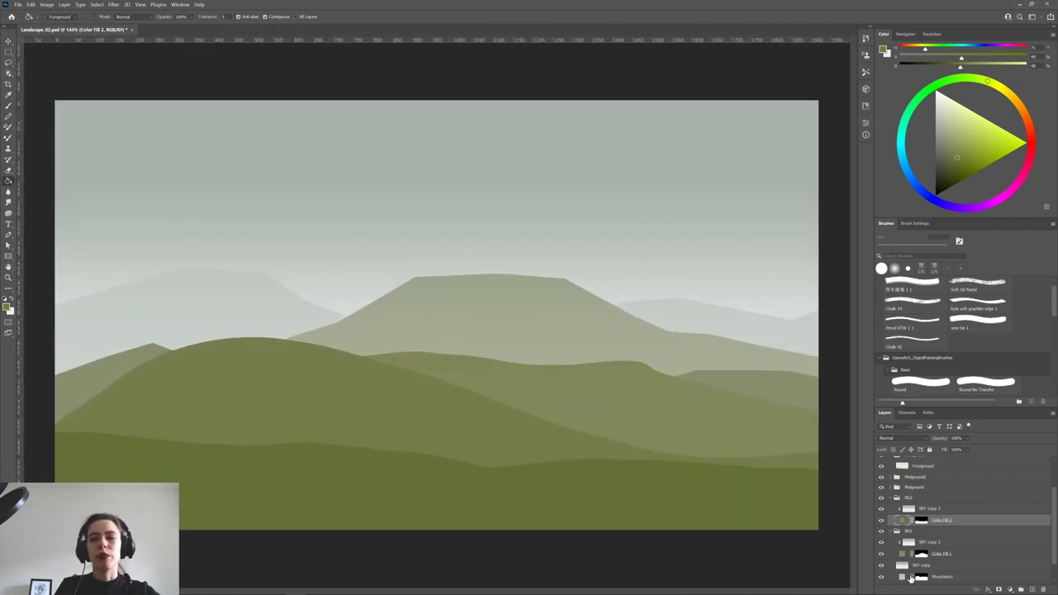
left_click(890, 497)
left_click(892, 499)
left_click(892, 510)
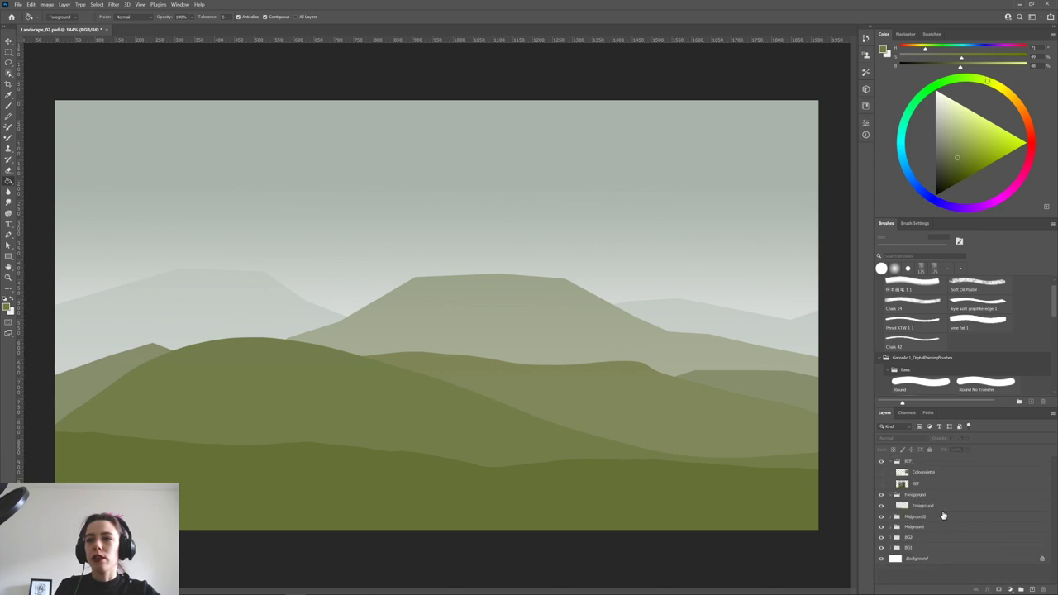
left_click(891, 496)
left_click(892, 497)
left_click(927, 506)
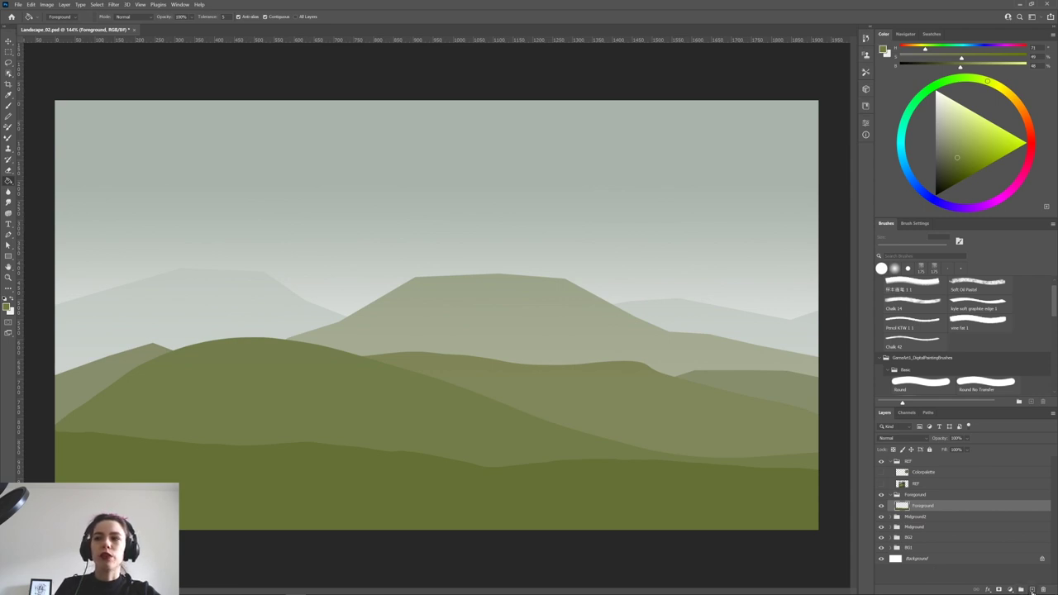
Add a layer above the Foreground hill and set up the Gradient tool, sampling the hill's dark green as the background colour.
left_click(1031, 592)
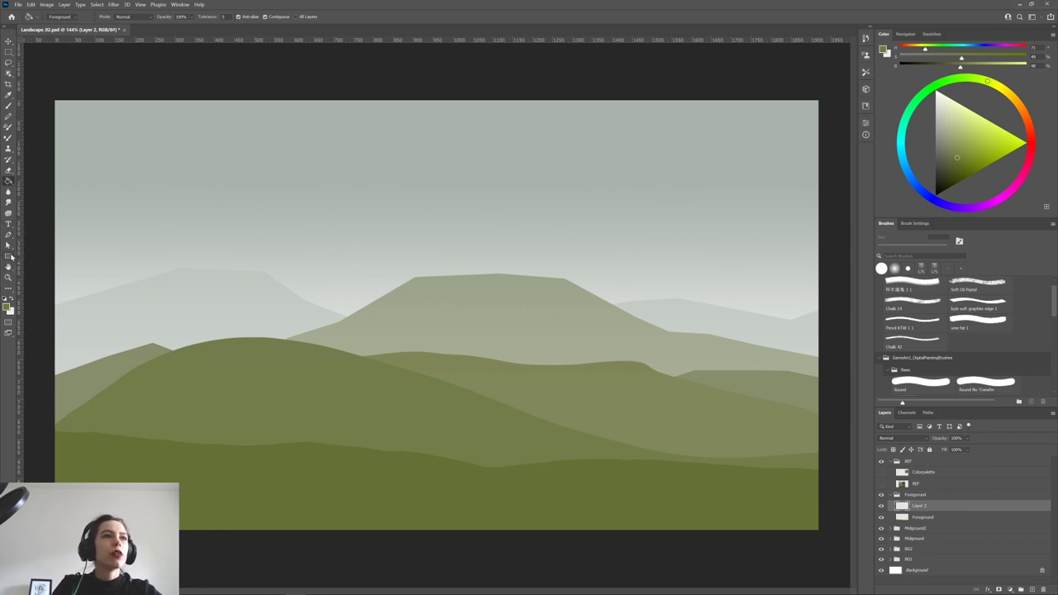
right_click(8, 180)
left_click(33, 180)
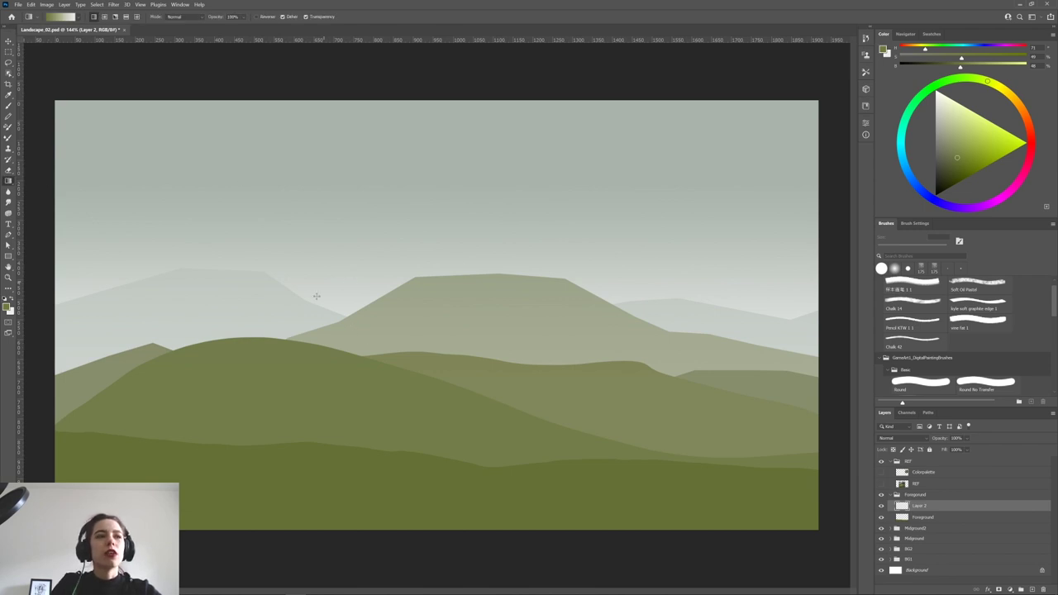
left_click(881, 472)
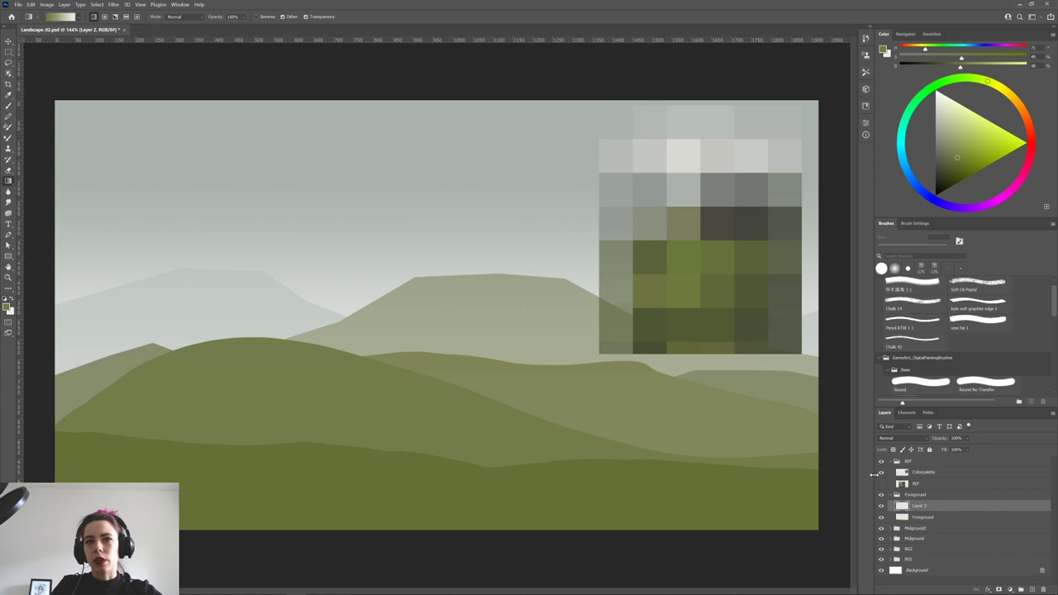
left_click(559, 501, "alt")
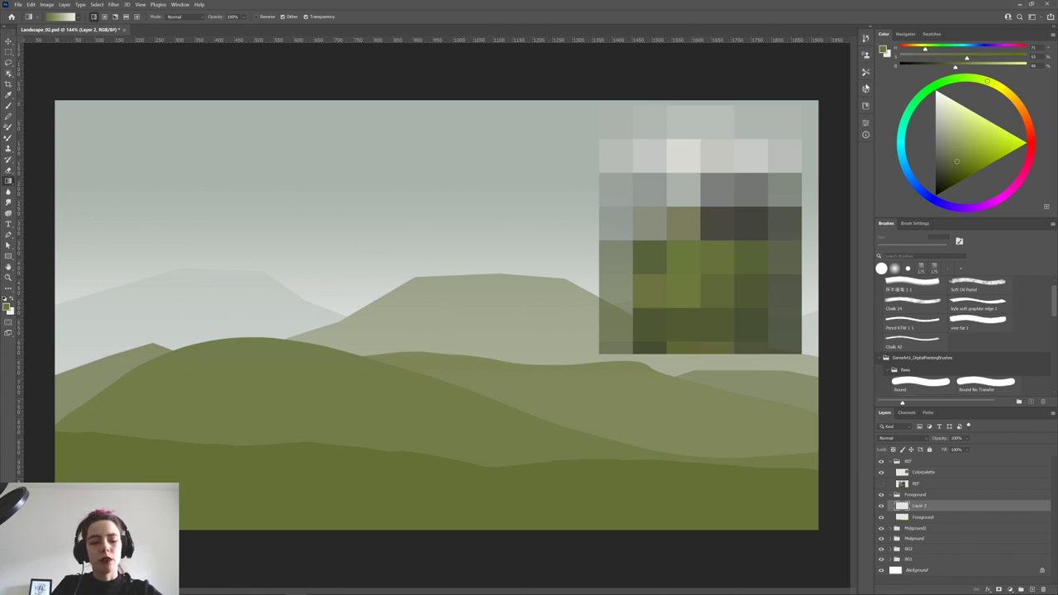
key("x")
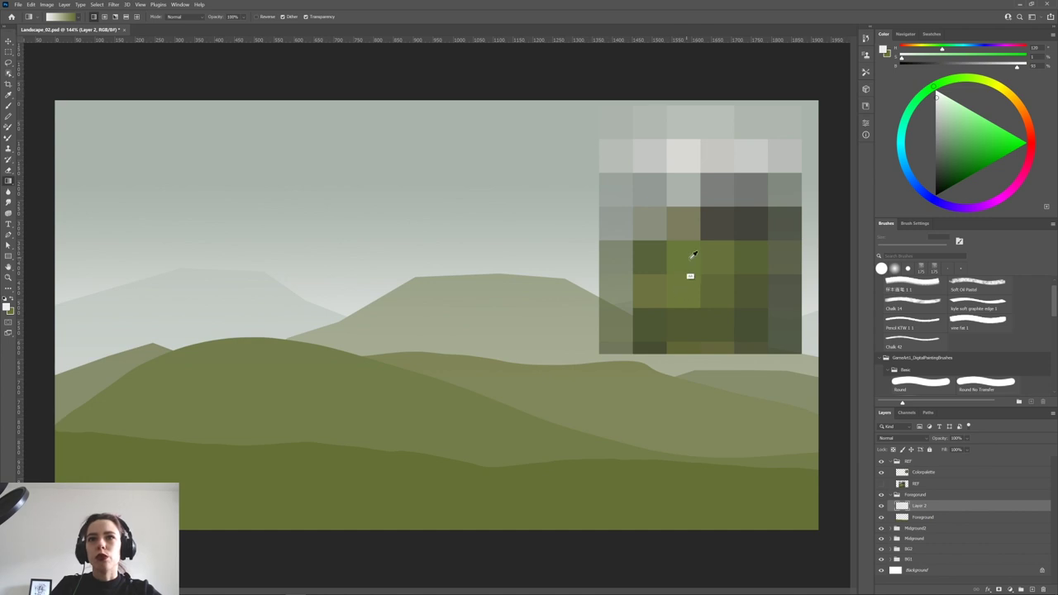
Mix a light yellow-green foreground colour from the palette swatches with hue 67, saturation 43 and brightness 65, then hide the Colorpalette layer.
left_click(661, 288, "alt")
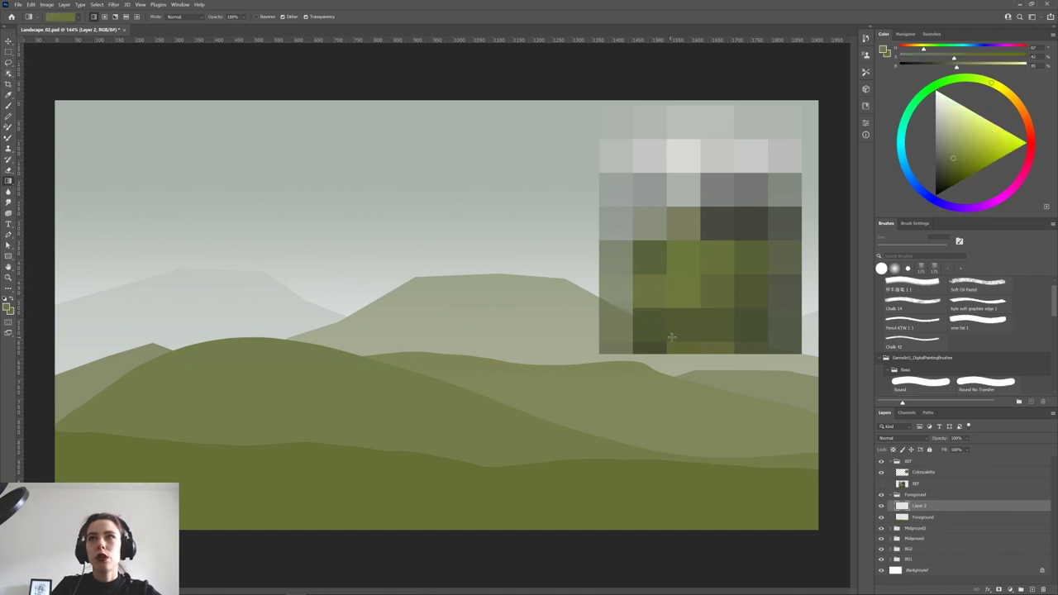
left_click(694, 279, "alt")
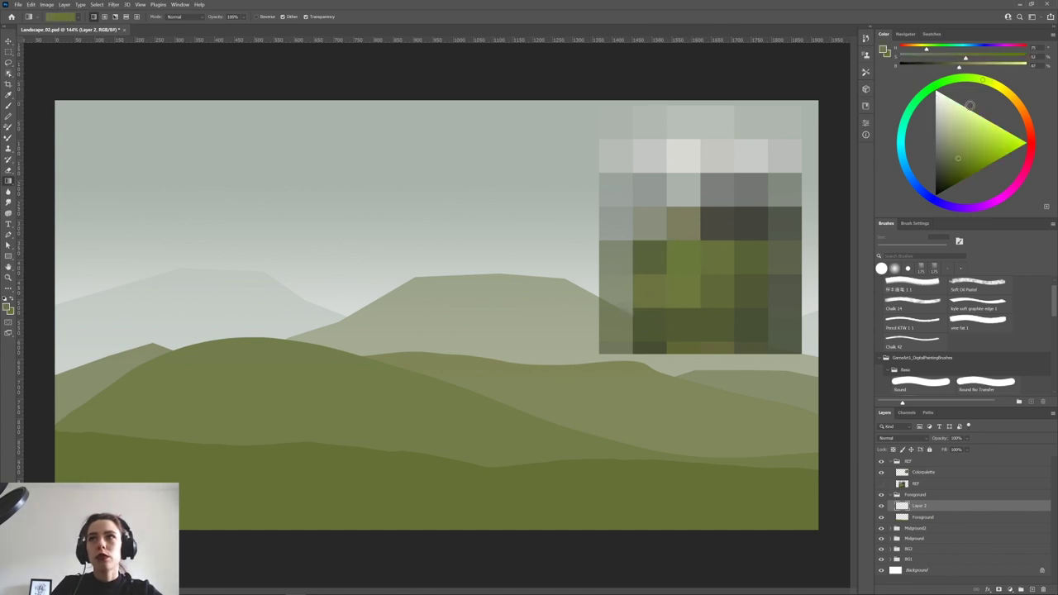
left_click(690, 289, "alt")
left_click_drag(959, 67, 978, 69)
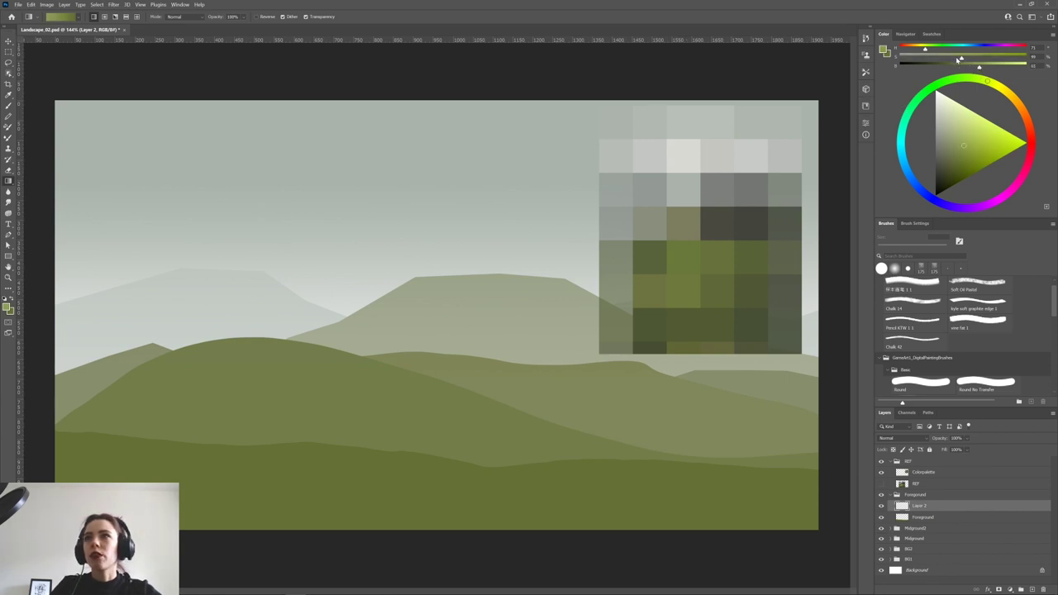
left_click(961, 59)
left_click(982, 68)
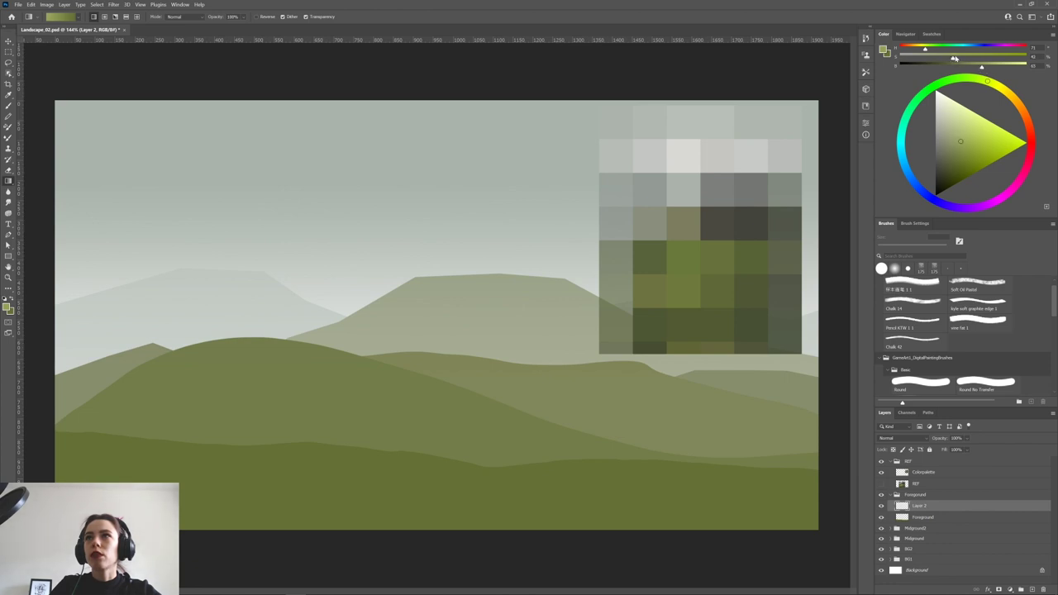
left_click_drag(989, 81, 990, 83)
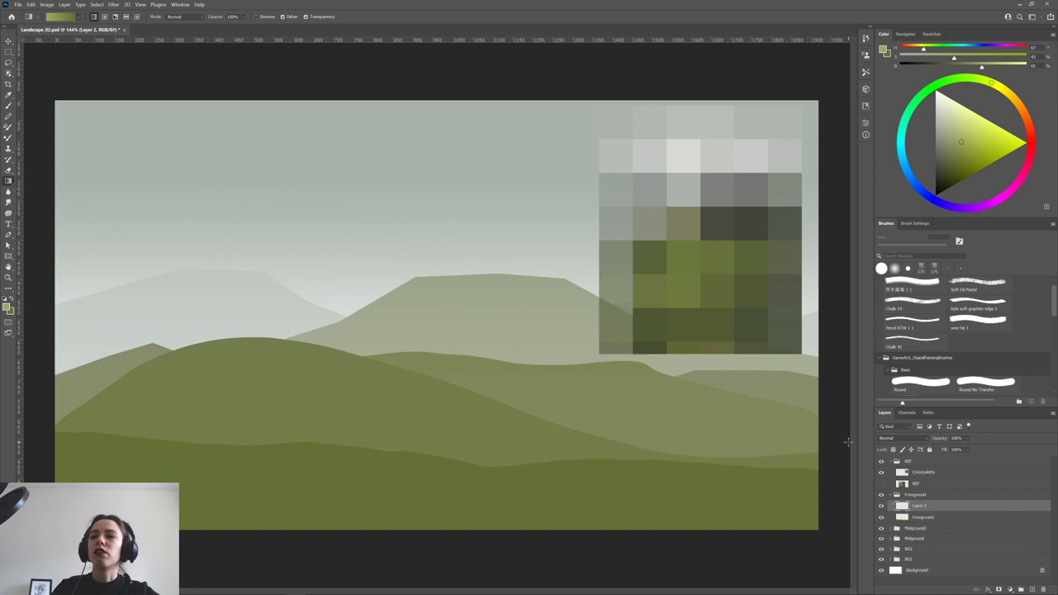
left_click(881, 473)
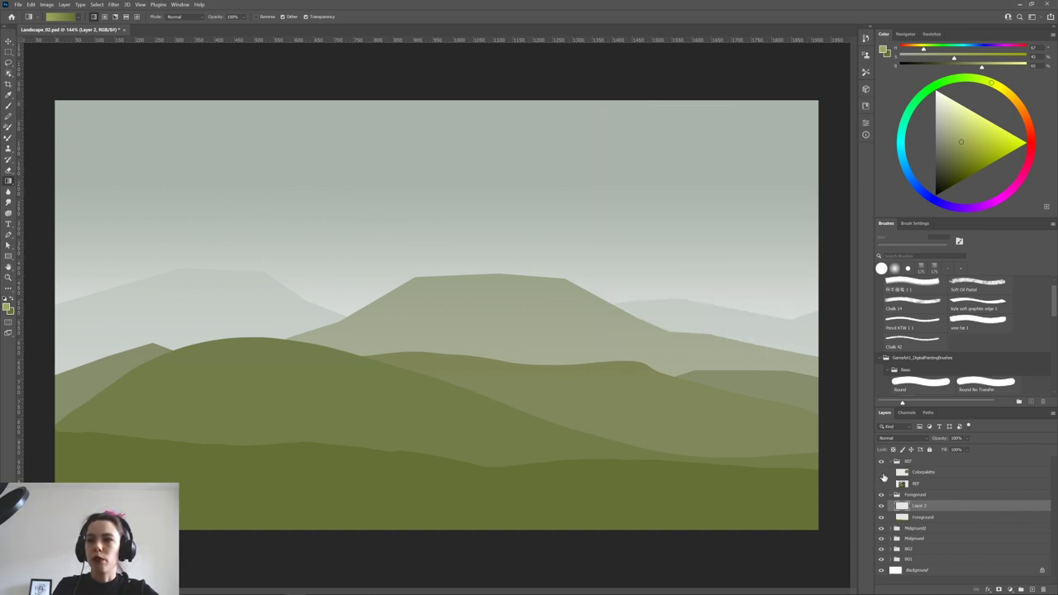
Rename the new layer Gradient and clip it to the Foreground hill layer.
left_click_drag(482, 443, 496, 516)
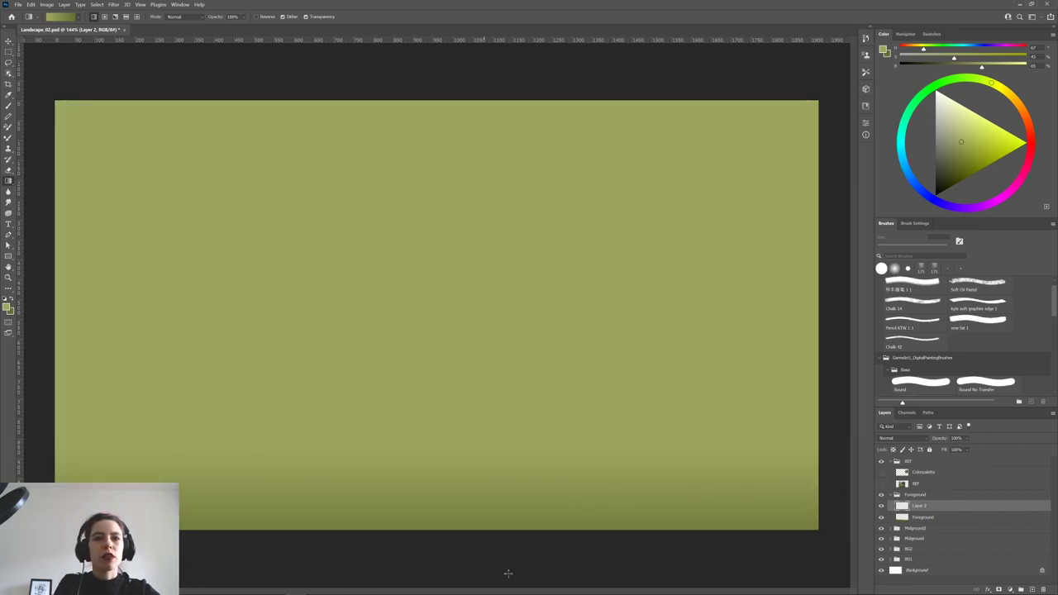
key("ctrl+z")
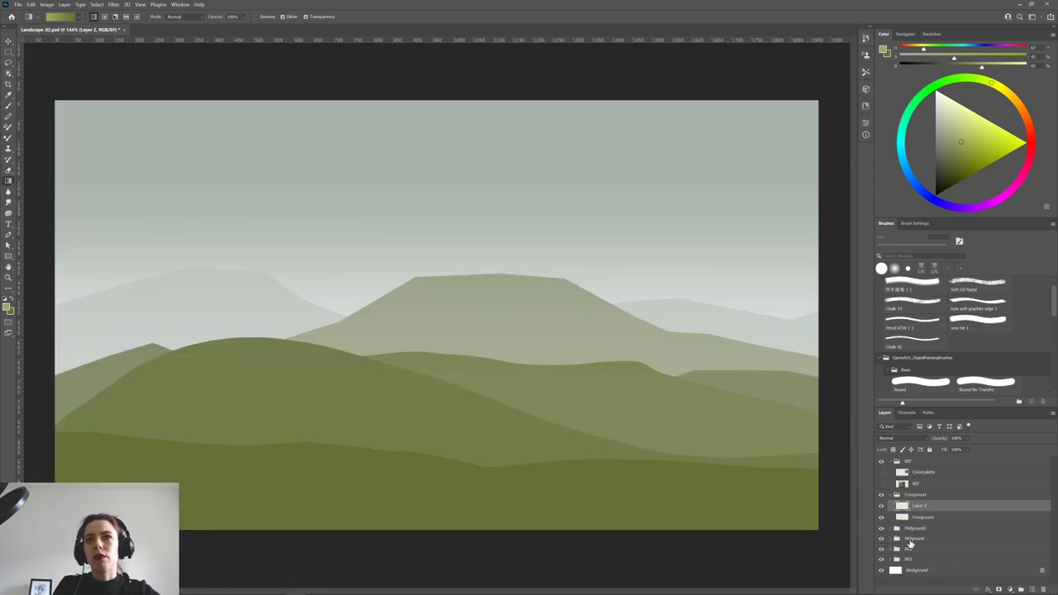
double_click(920, 505)
type("Gradient")
key("Return")
left_click_drag(909, 506, 906, 527)
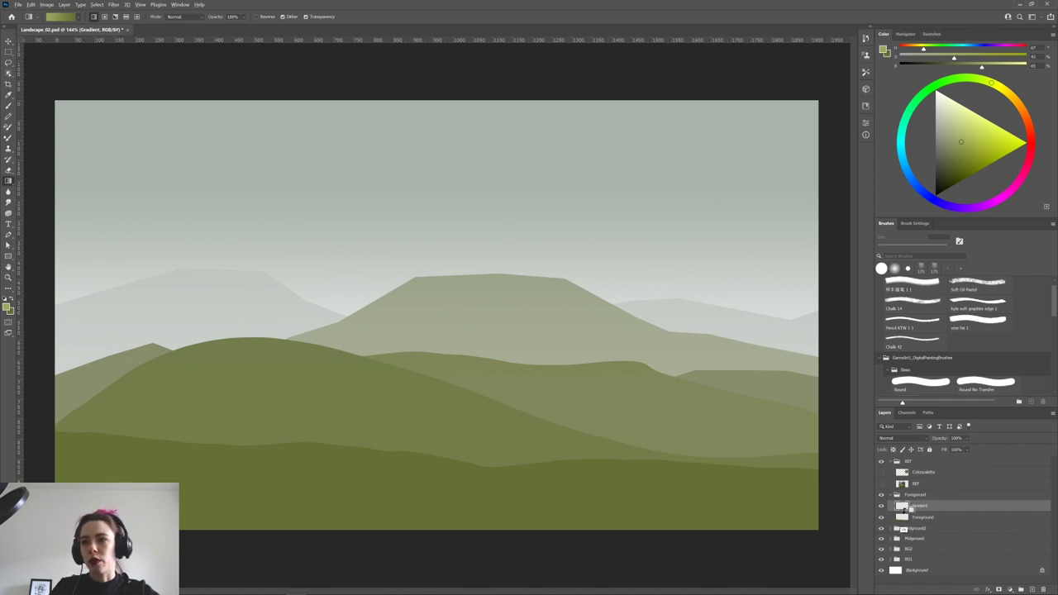
left_click(909, 511, "alt")
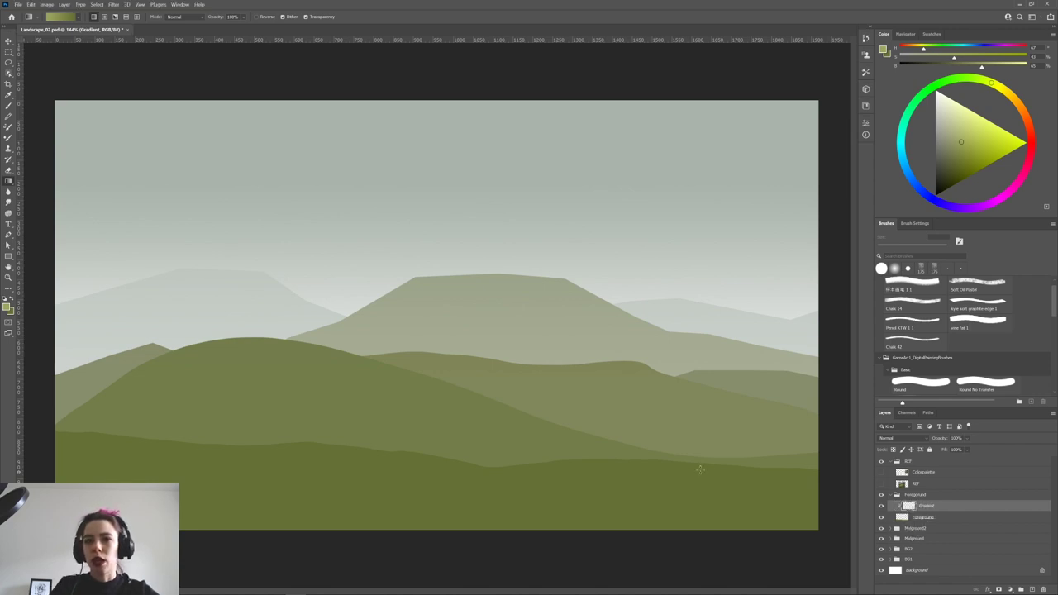
Draw a vertical gradient on the Gradient layer, running from light green at the Foreground hill's crest to dark green at its base.
left_click_drag(476, 474, 486, 558)
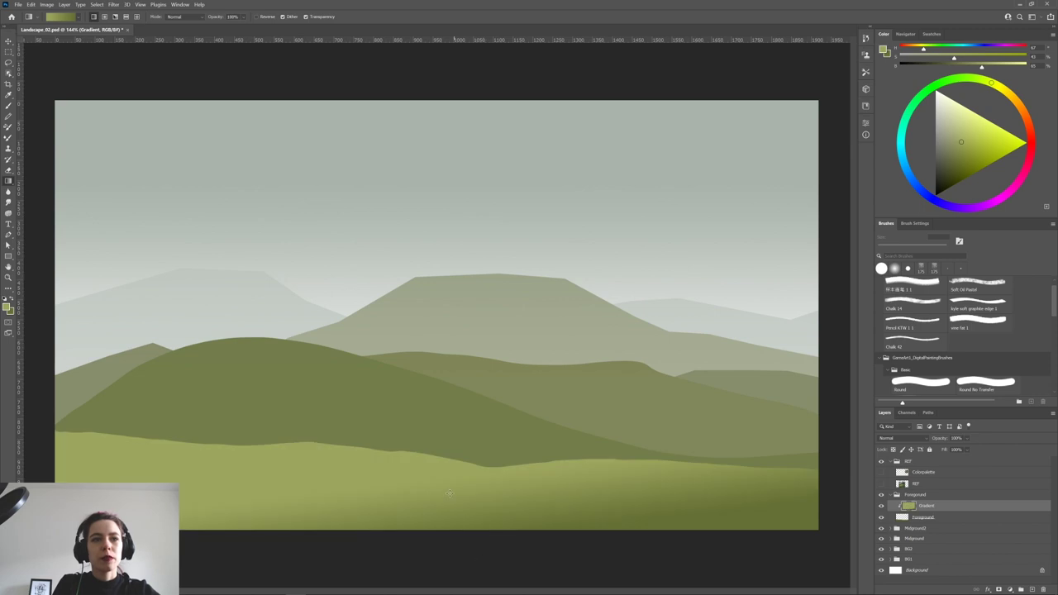
key("ctrl+z")
left_click_drag(452, 521, 451, 552)
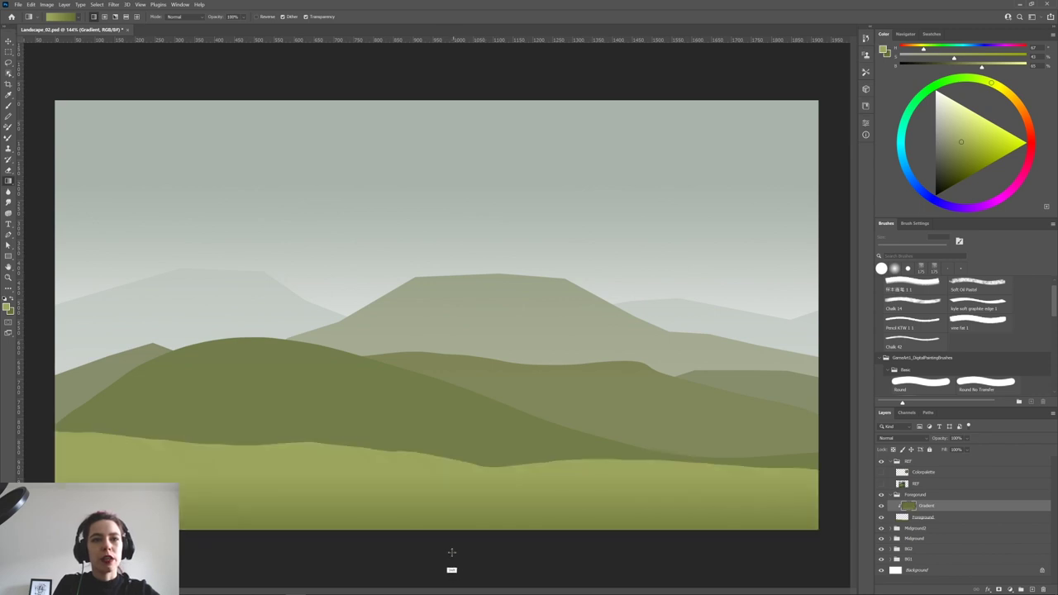
left_click_drag(443, 489, 445, 521)
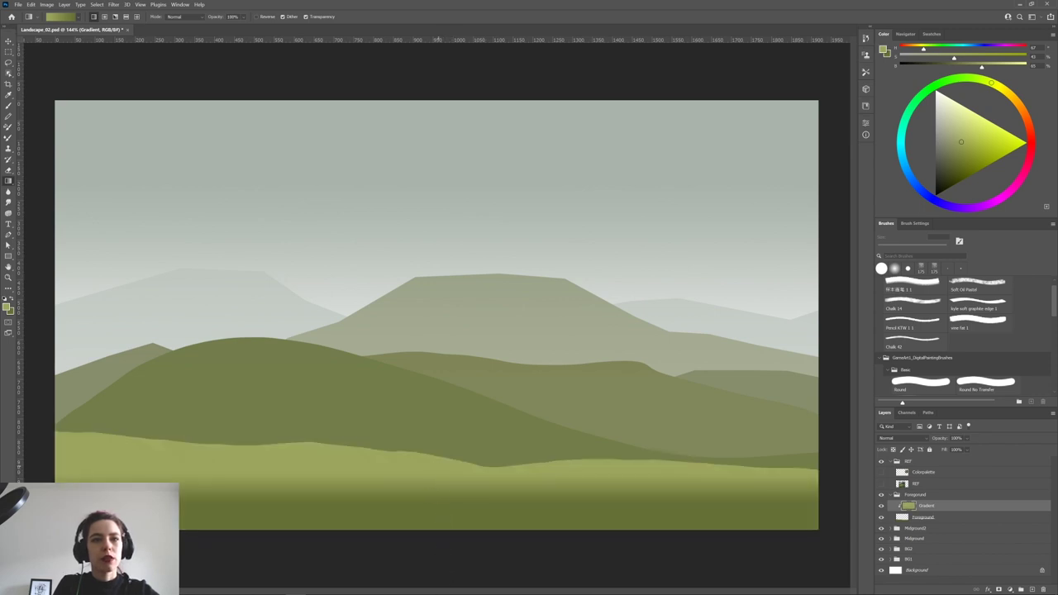
key("ctrl+z")
left_click_drag(437, 484, 434, 540)
left_click_drag(433, 478, 433, 559)
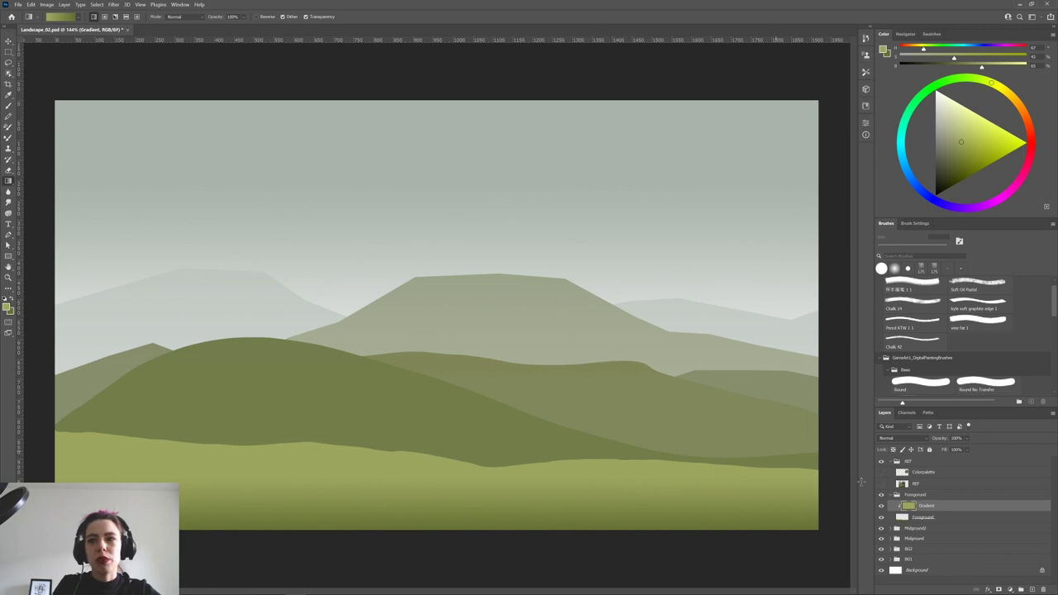
Try the Gradient layer at 68% opacity and compare the Foreground hill with and without it.
left_click(967, 438)
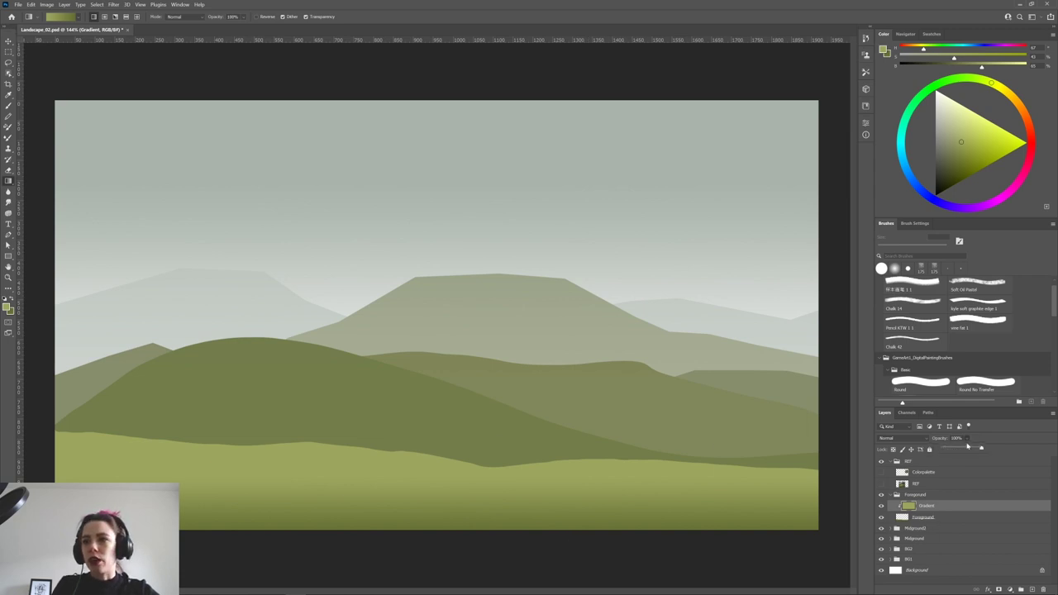
left_click_drag(964, 449, 970, 451)
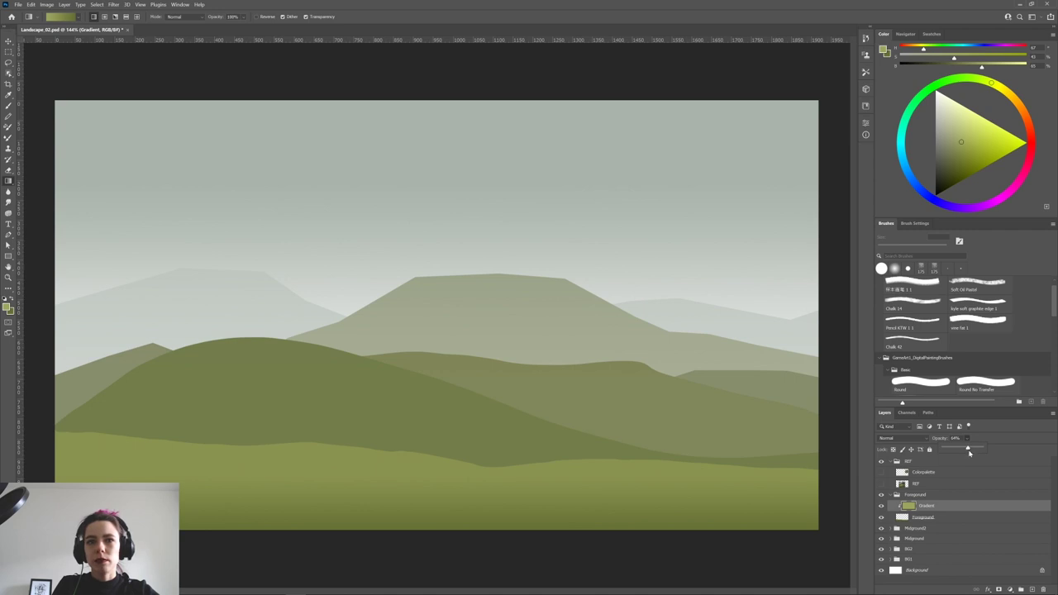
left_click(881, 505)
left_click(881, 505)
left_click(881, 505)
left_click(881, 506)
left_click(881, 506)
left_click(881, 506)
left_click(881, 506)
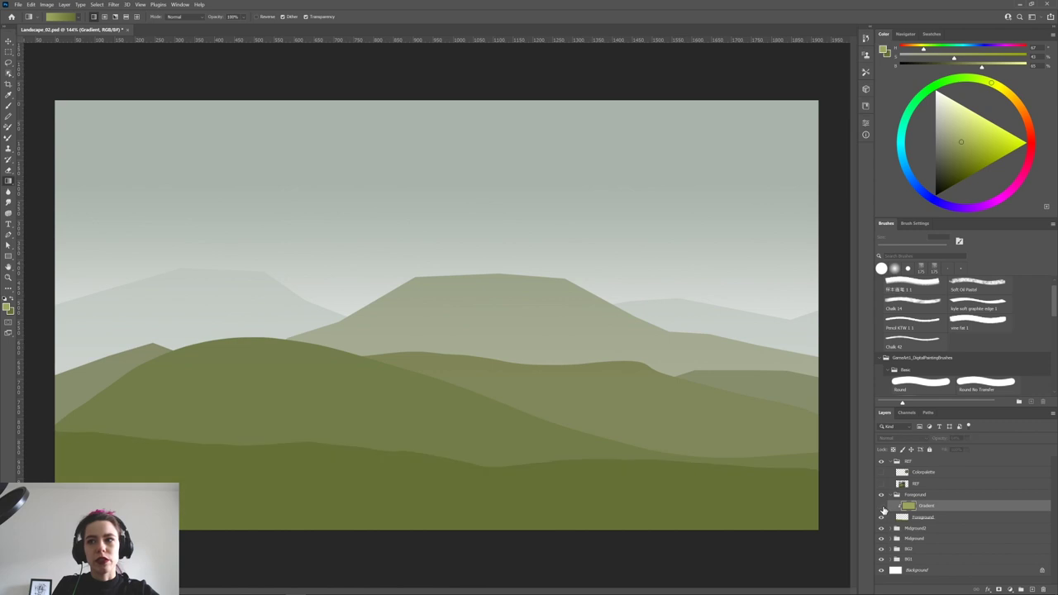
left_click(881, 505)
left_click(882, 505)
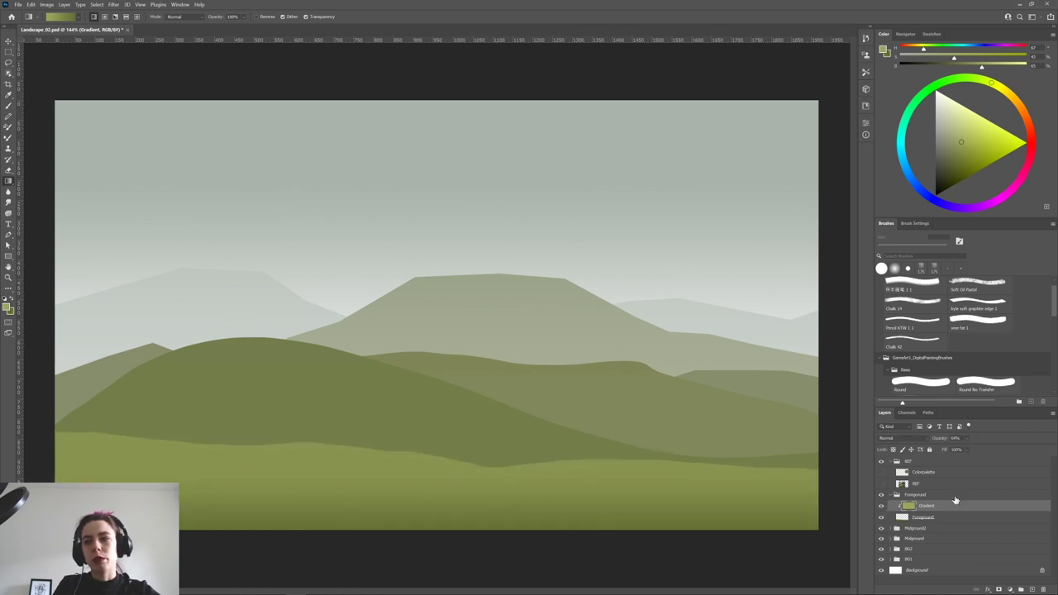
Set the Gradient layer's opacity to 45% and preview other blend modes, keeping Normal.
left_click(969, 439)
left_click_drag(970, 449, 966, 450)
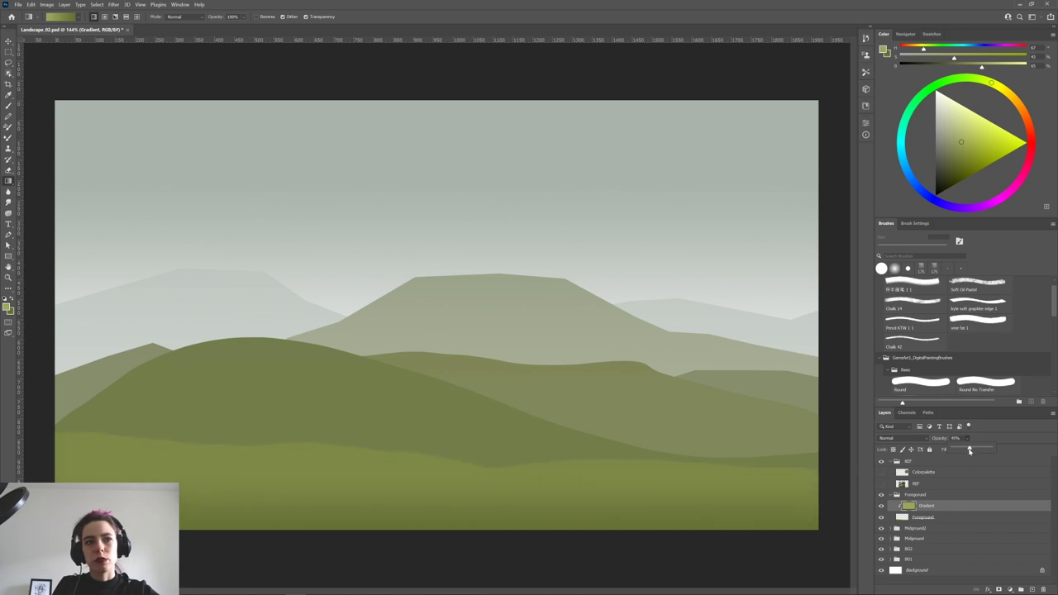
left_click(901, 438)
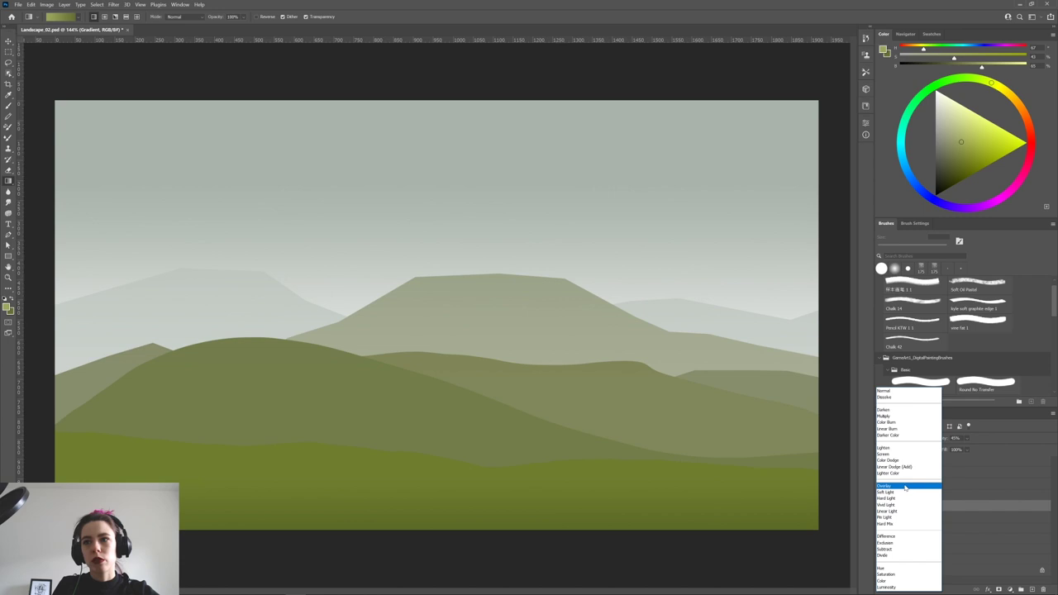
left_click(994, 448)
left_click(913, 439)
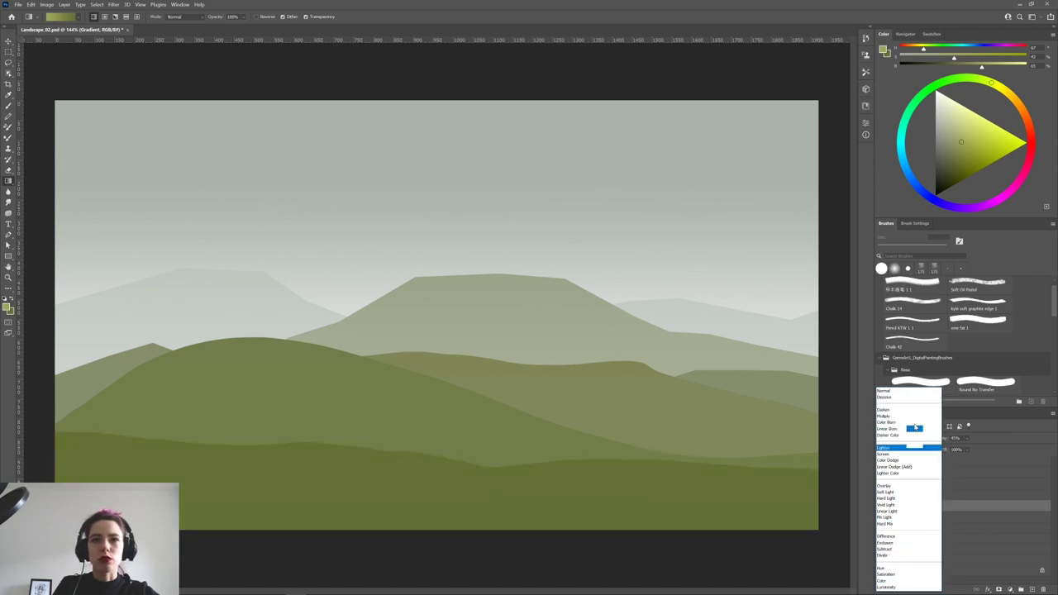
left_click(916, 390)
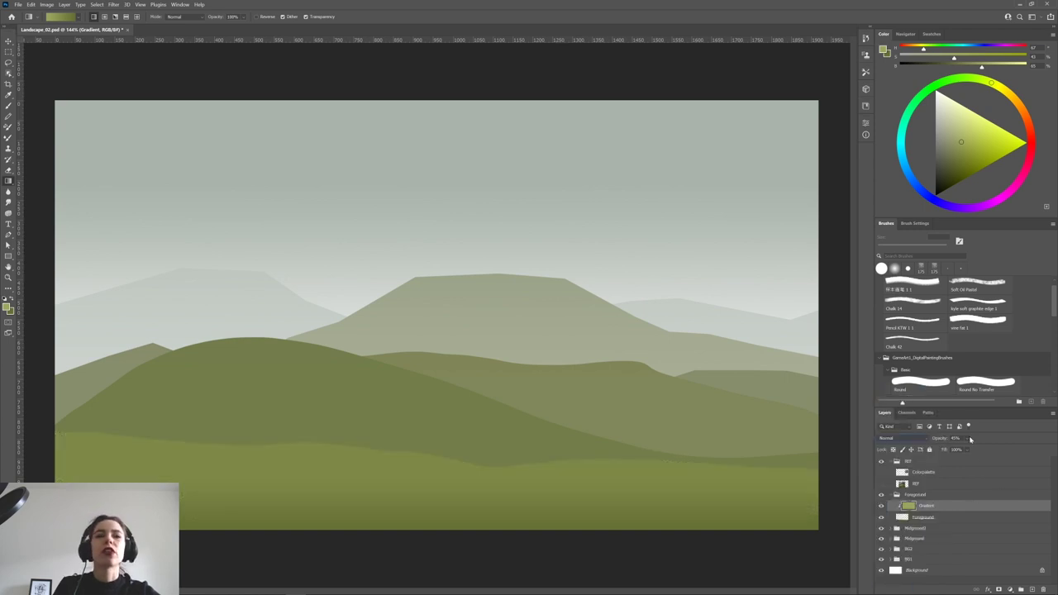
Expand the Midground2 group and add a new layer clipped to the mg2 hill.
left_click(891, 527)
left_click(960, 551)
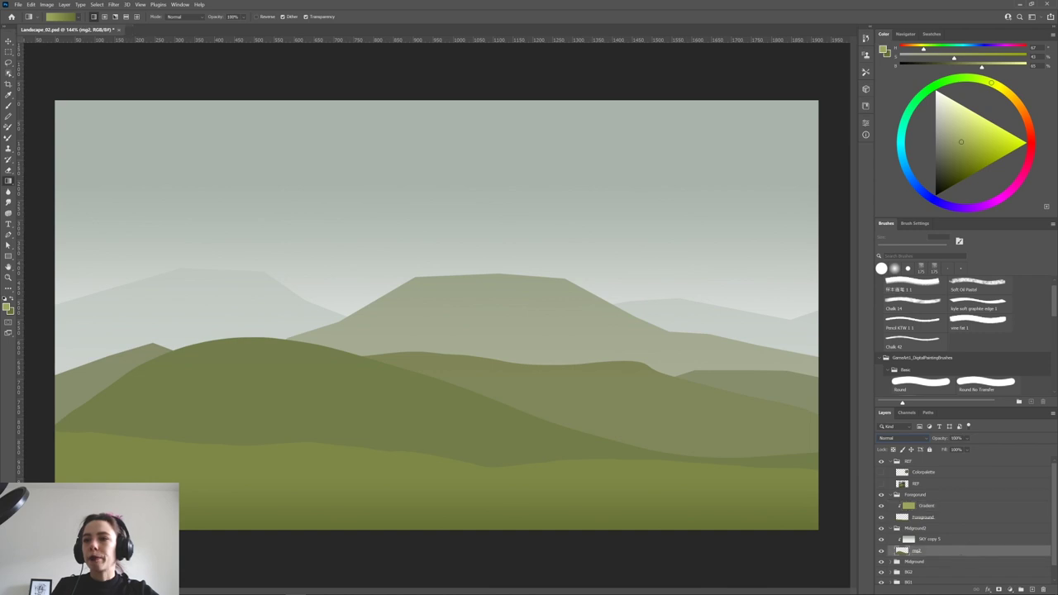
left_click(1032, 589)
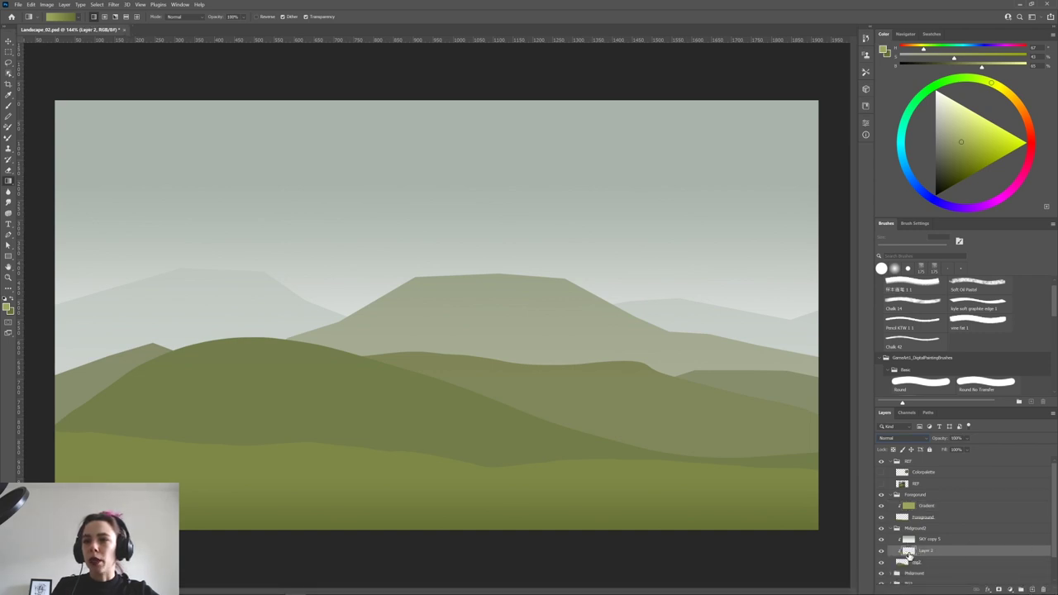
Try a near-vertical light-to-dark green gradient over the mg2 hill, then undo it.
left_click_drag(291, 337, 274, 467)
key("ctrl+z")
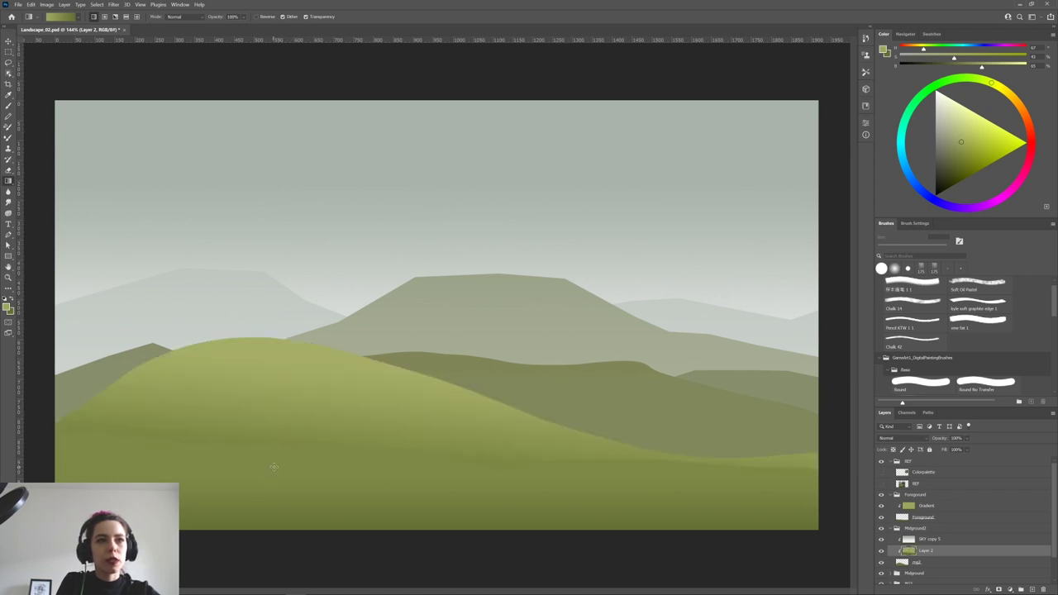
key("ctrl+z")
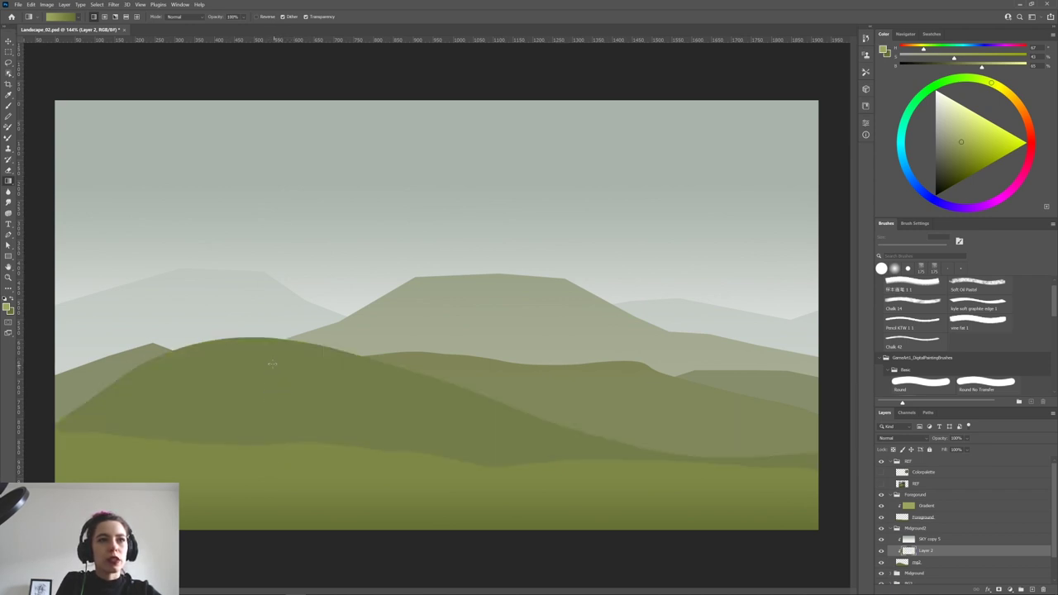
Try short diagonal and vertical light-to-dark green gradients on Layer 2 over the mg2 hill.
left_click_drag(264, 461, 264, 461)
left_click_drag(326, 370, 272, 432)
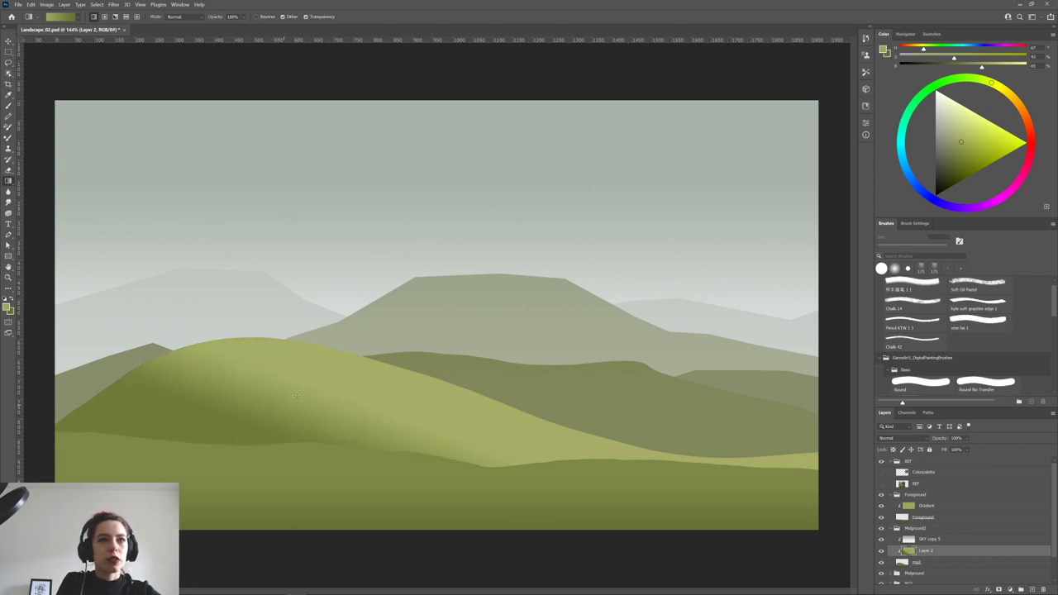
left_click_drag(318, 380, 287, 451)
left_click_drag(333, 373, 316, 419)
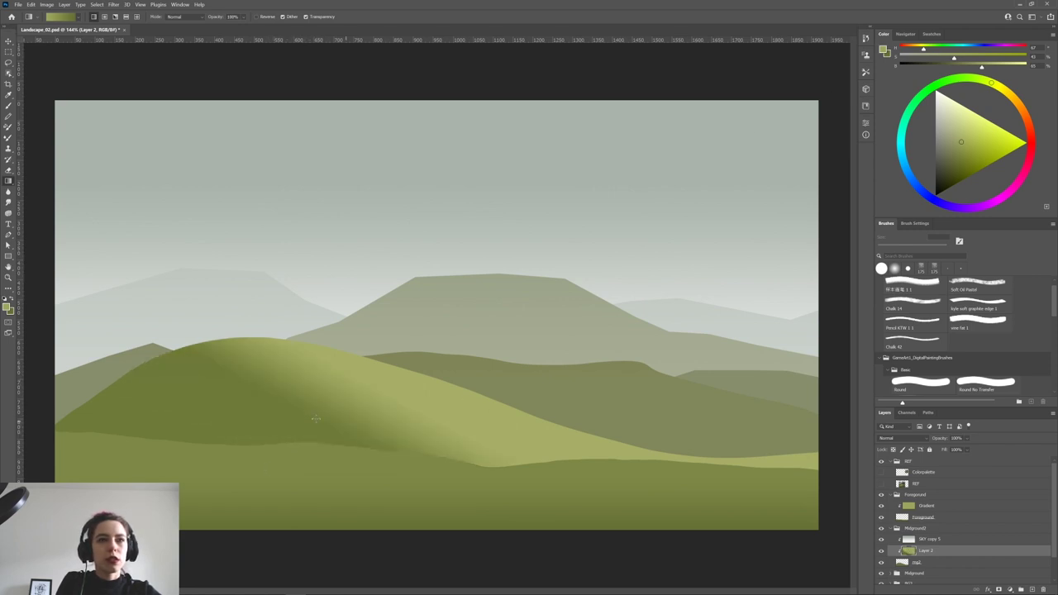
mouse_move(395, 376)
left_mouse_down()
mouse_move(386, 423)
mouse_move(413, 410)
left_mouse_up()
key("ctrl+z")
left_click_drag(418, 371, 411, 404)
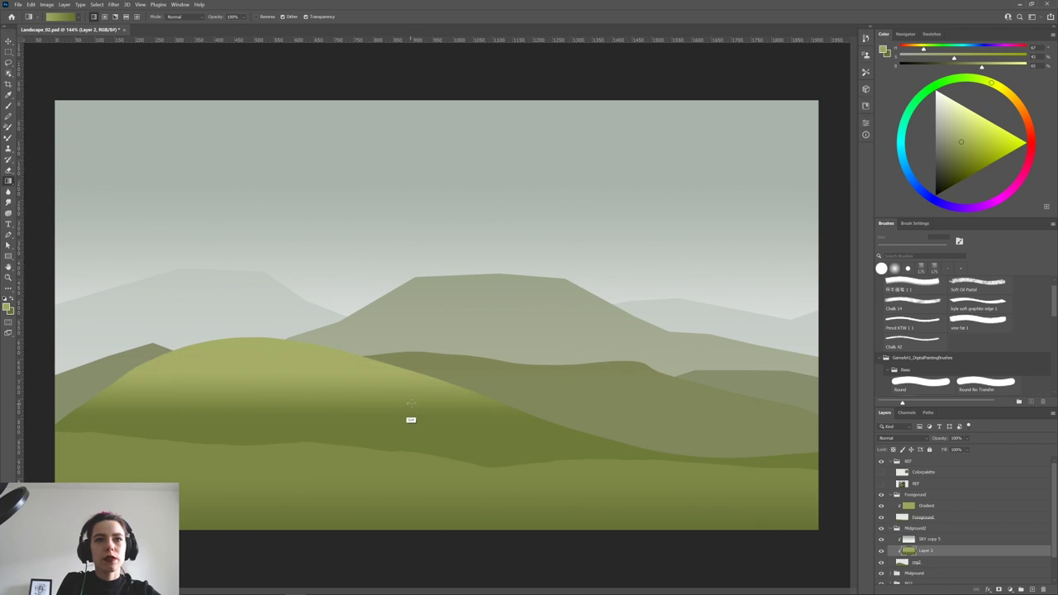
Try different gradient directions on the mg2 hill, including near-horizontal sweeps and one following its descending slope.
mouse_move(440, 354)
left_mouse_down()
mouse_move(423, 396)
mouse_move(407, 394)
mouse_move(430, 344)
left_mouse_up()
left_click_drag(396, 476, 396, 476)
left_click_drag(408, 403, 424, 418)
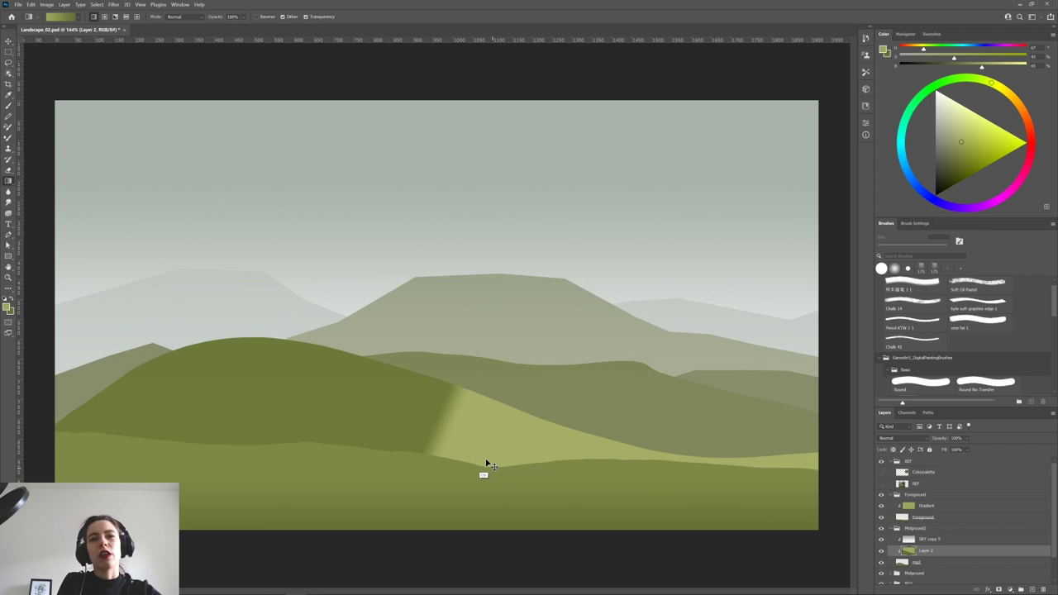
left_click_drag(481, 468, 438, 395)
left_click_drag(449, 446, 366, 465)
left_click_drag(368, 425, 365, 433)
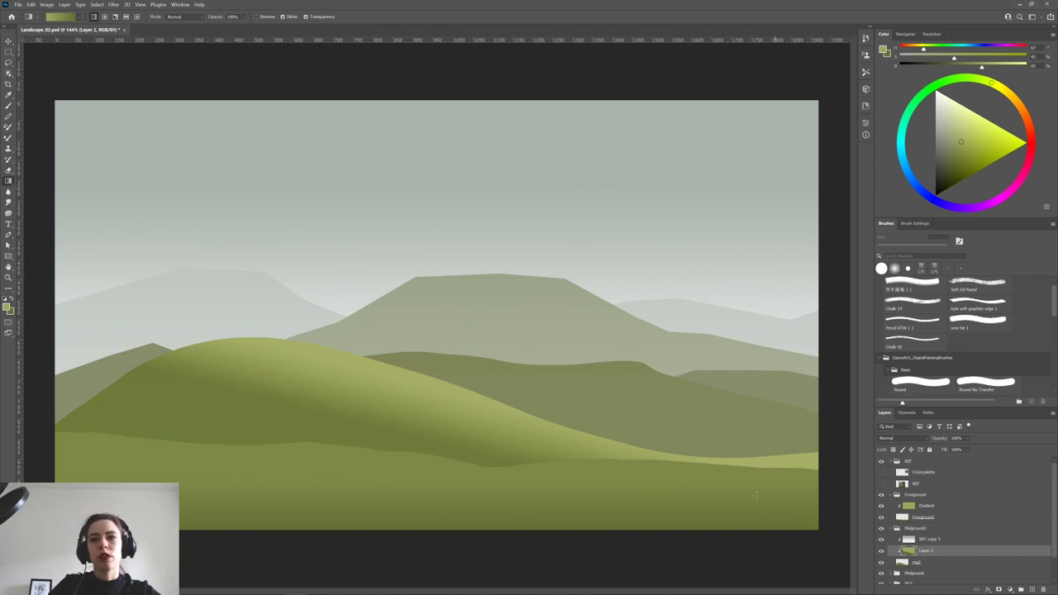
Try near-vertical gradients across the mg2 hill's lower slope, then undo them to return to the diagonal light.
left_click_drag(608, 360, 621, 426)
left_click_drag(603, 385, 605, 447)
left_click_drag(549, 421, 548, 460)
key("ctrl+z")
key("ctrl+z")
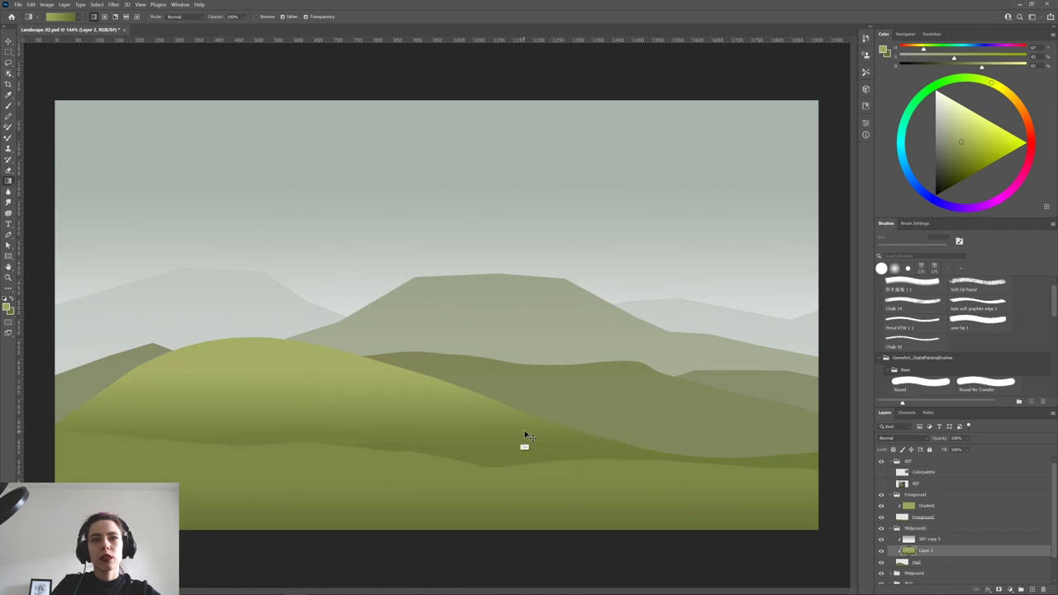
key("ctrl+z")
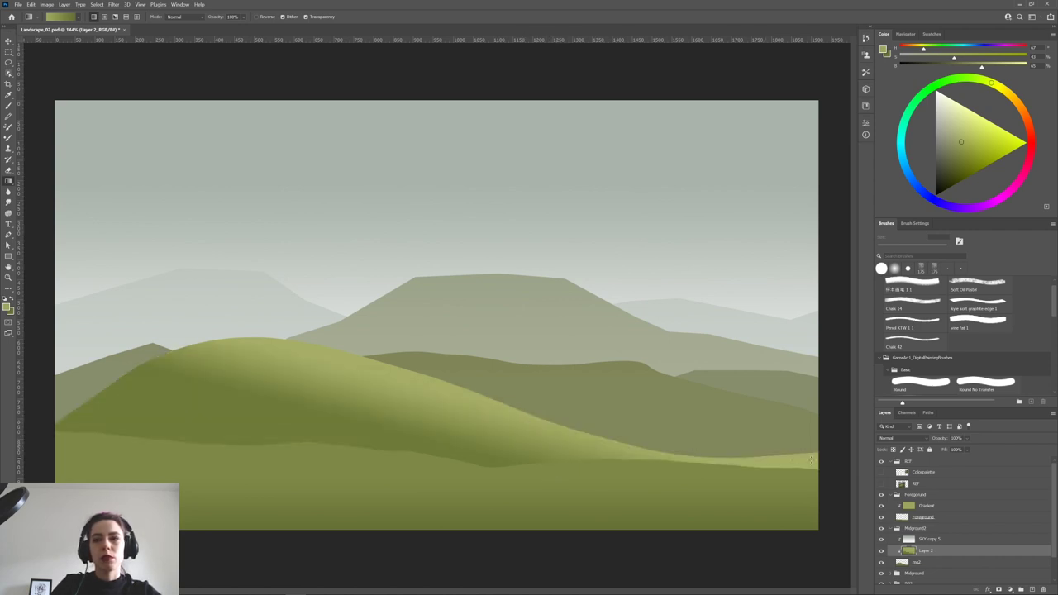
Try several short gradients around the mg2 hill's crest, undoing the unwanted ones.
left_click_drag(287, 366, 272, 448)
key("ctrl+z")
left_click_drag(323, 383, 320, 420)
left_click_drag(339, 376, 330, 413)
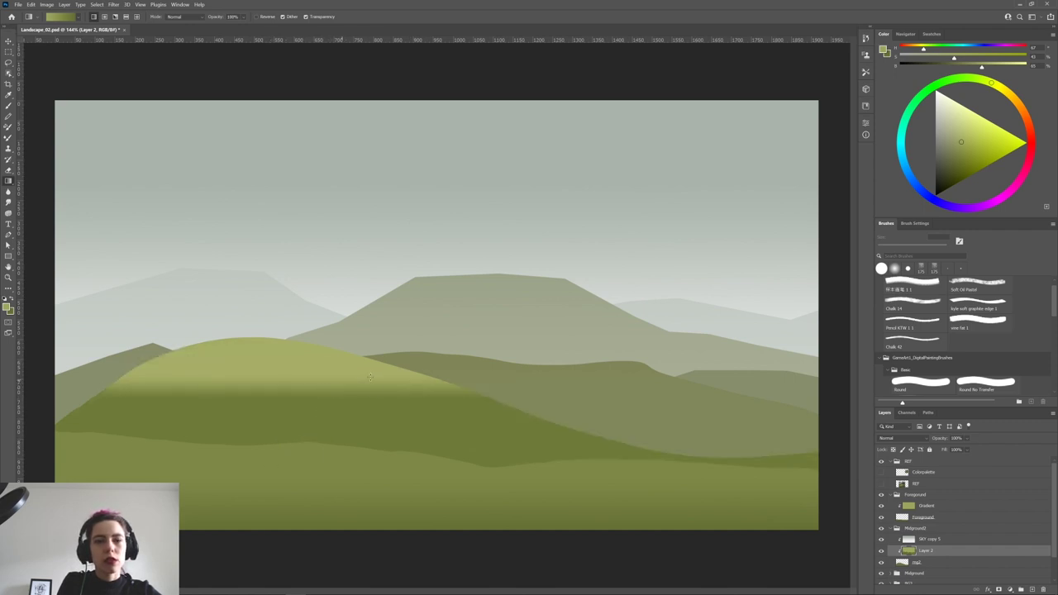
key("ctrl+z")
left_click_drag(352, 372, 320, 420)
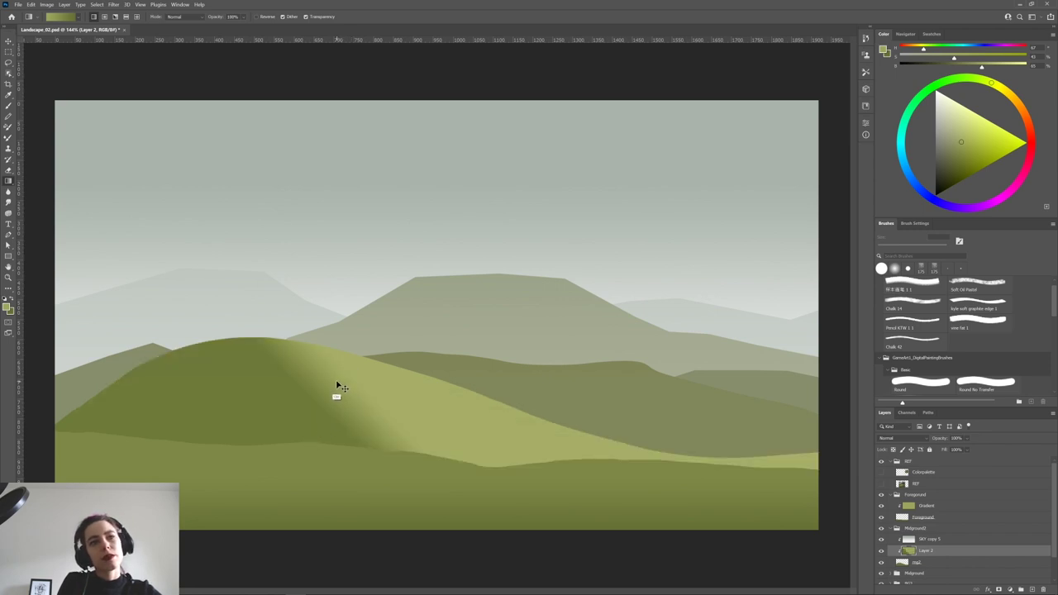
key("ctrl+z")
left_click_drag(341, 375, 319, 385)
key("ctrl+z")
Try longer diagonal gradients from above the mg2 hill down its slope, undoing the last one.
left_click_drag(400, 269, 319, 379)
left_click_drag(352, 329, 352, 330)
left_click_drag(305, 291, 245, 407)
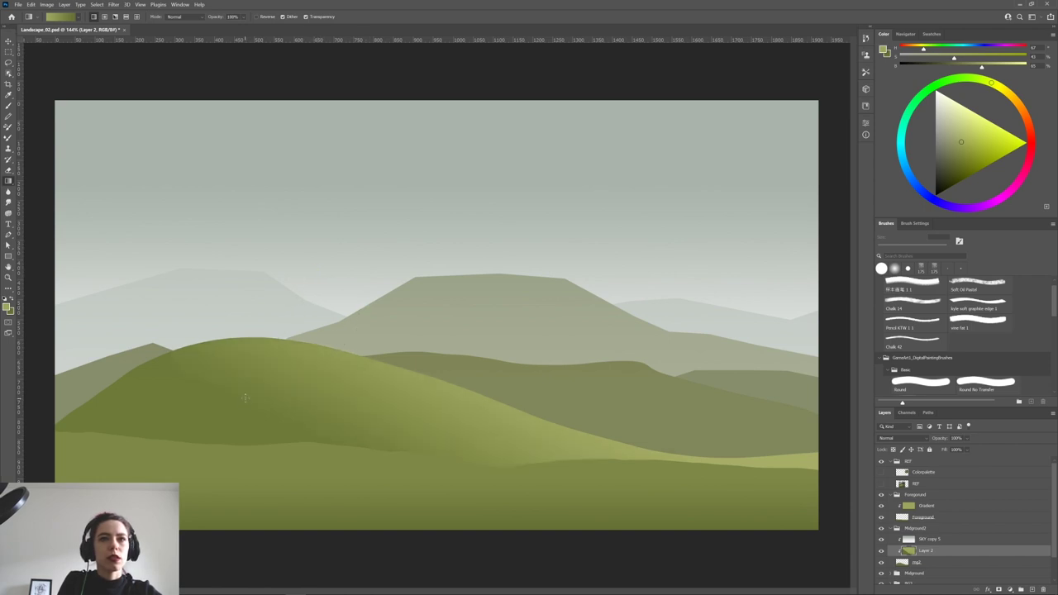
left_click_drag(279, 327, 236, 403)
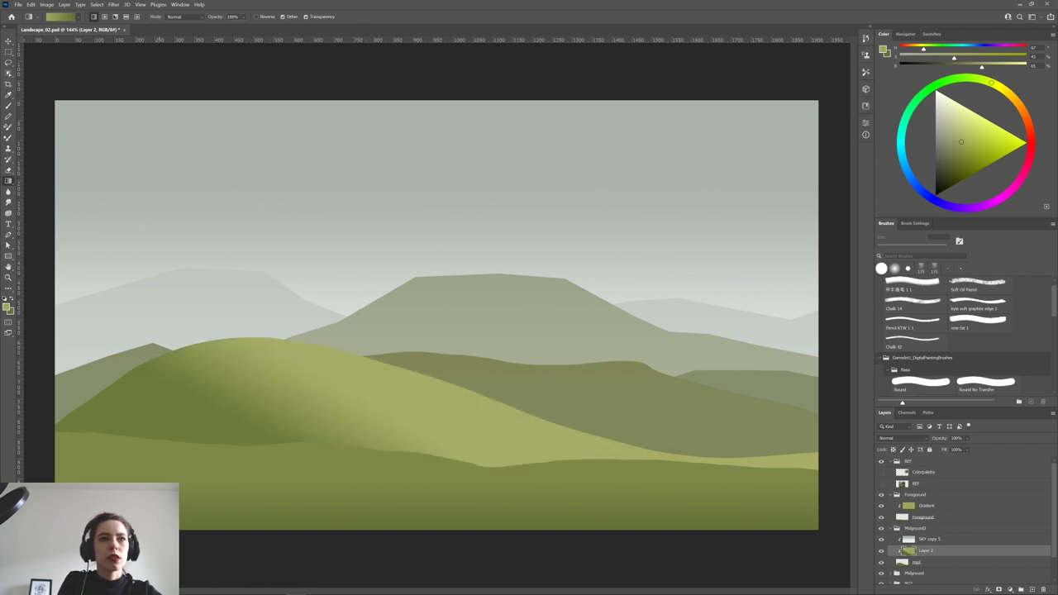
key("ctrl+z")
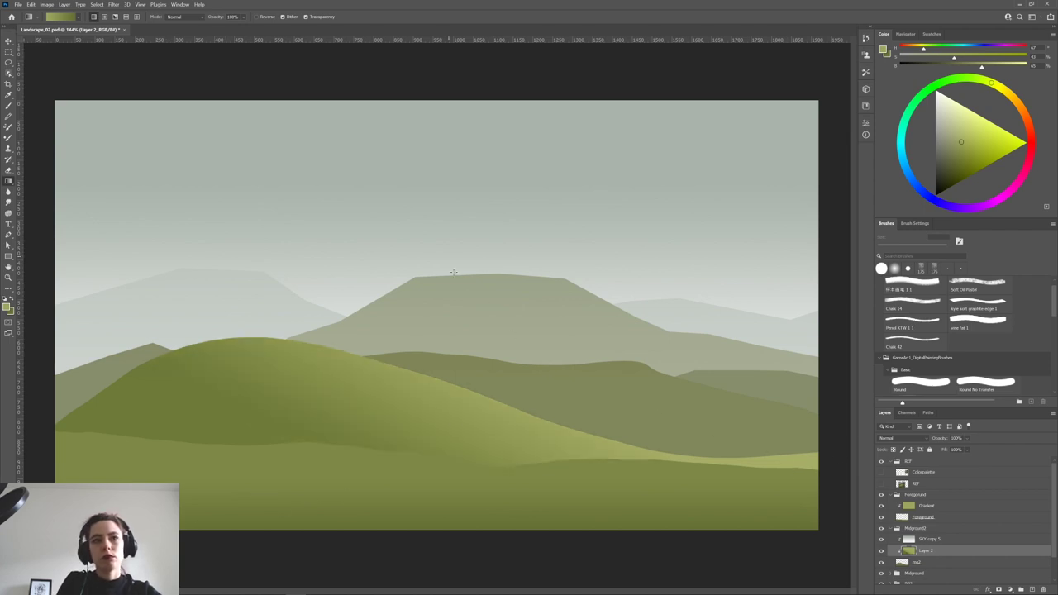
Redraw the mg2 hill's gradient diagonally from above its descending slope into the foreground.
left_click_drag(354, 286, 324, 357)
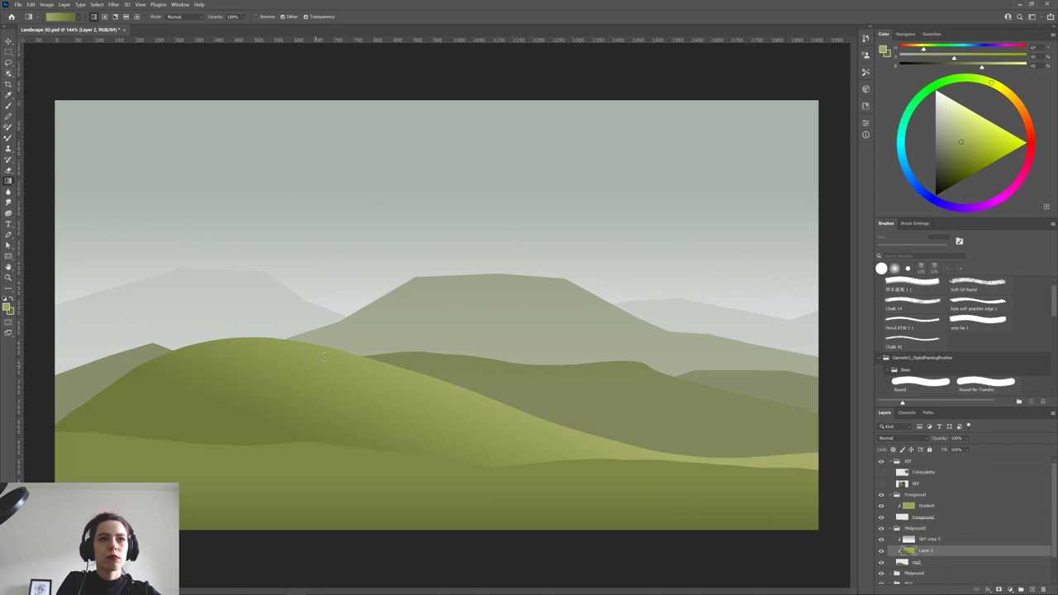
left_click_drag(268, 443, 222, 535)
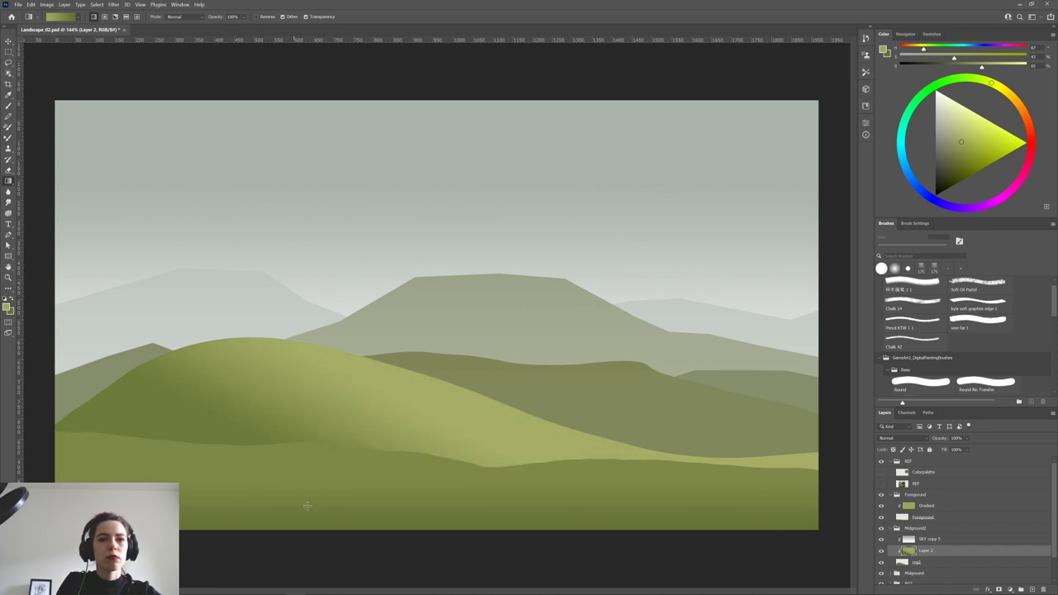
left_click_drag(346, 338, 284, 471)
Lower Layer 2's opacity to 52% and preview other blend modes such as Overlay, keeping Normal.
left_click(967, 438)
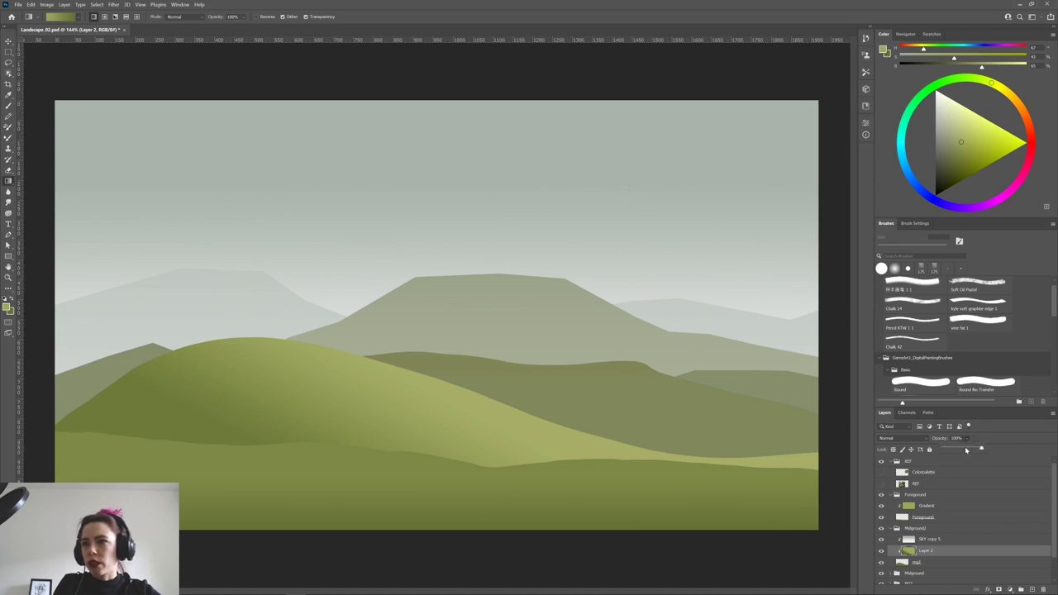
left_click_drag(967, 449, 960, 451)
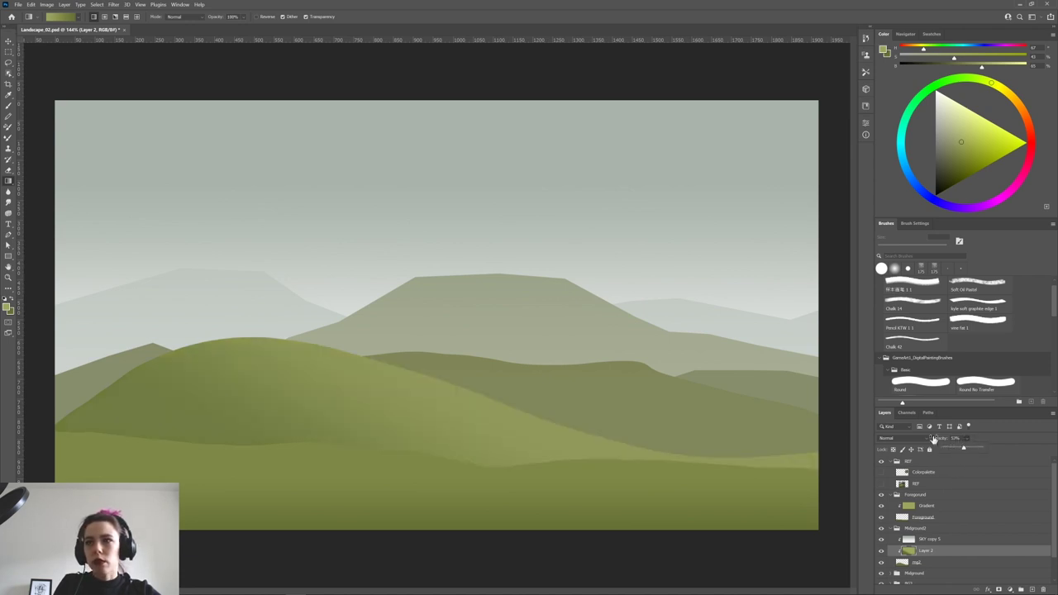
left_click(923, 438)
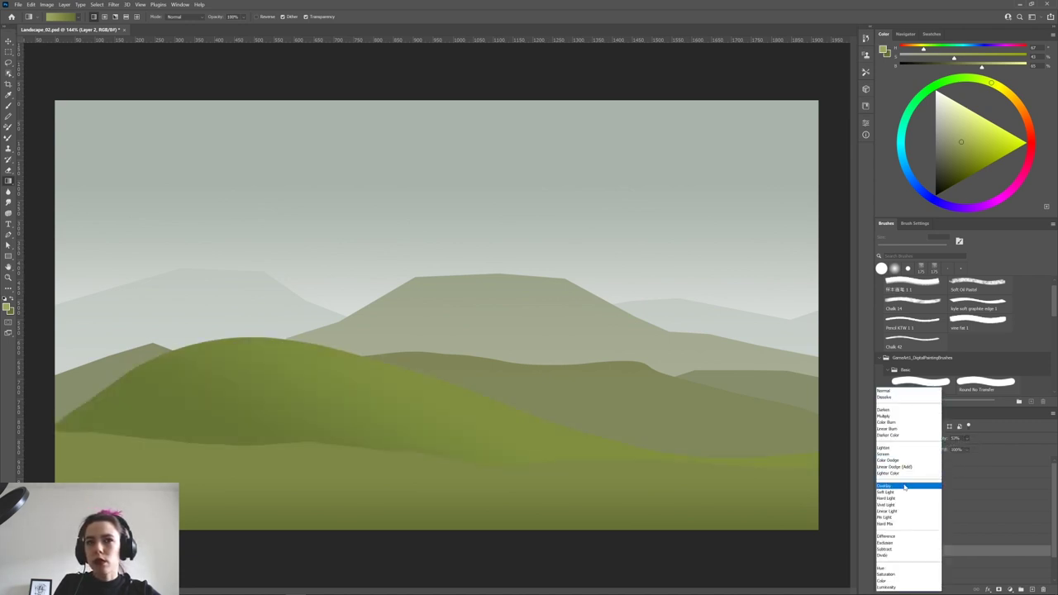
left_click(1012, 439)
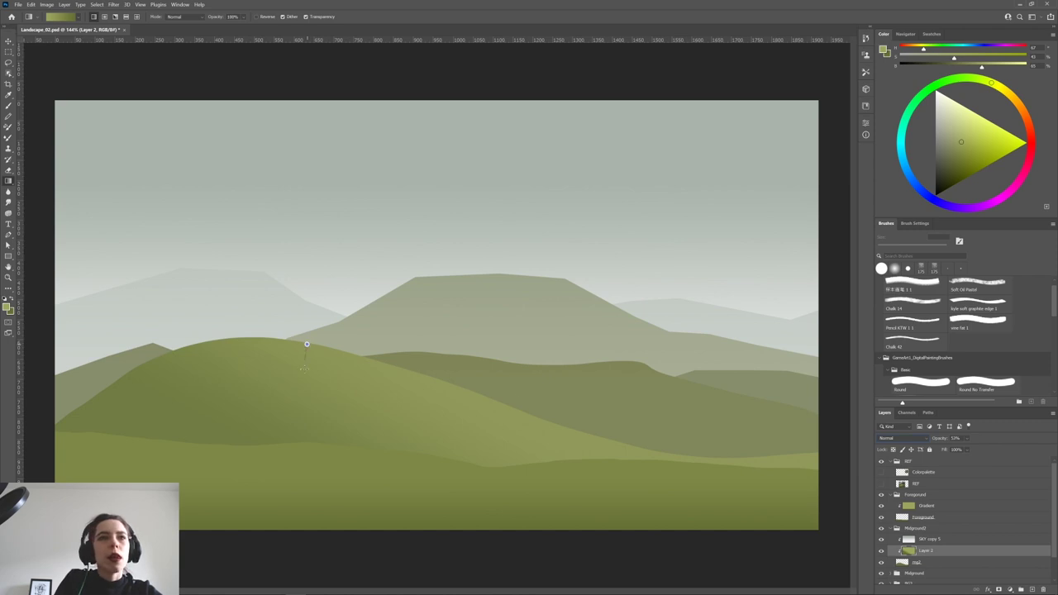
Replace the diagonal gradient on the mg2 hill with a near-vertical light-to-dark one from just below its crest past its base.
left_click_drag(304, 369, 296, 384)
key("ctrl+z")
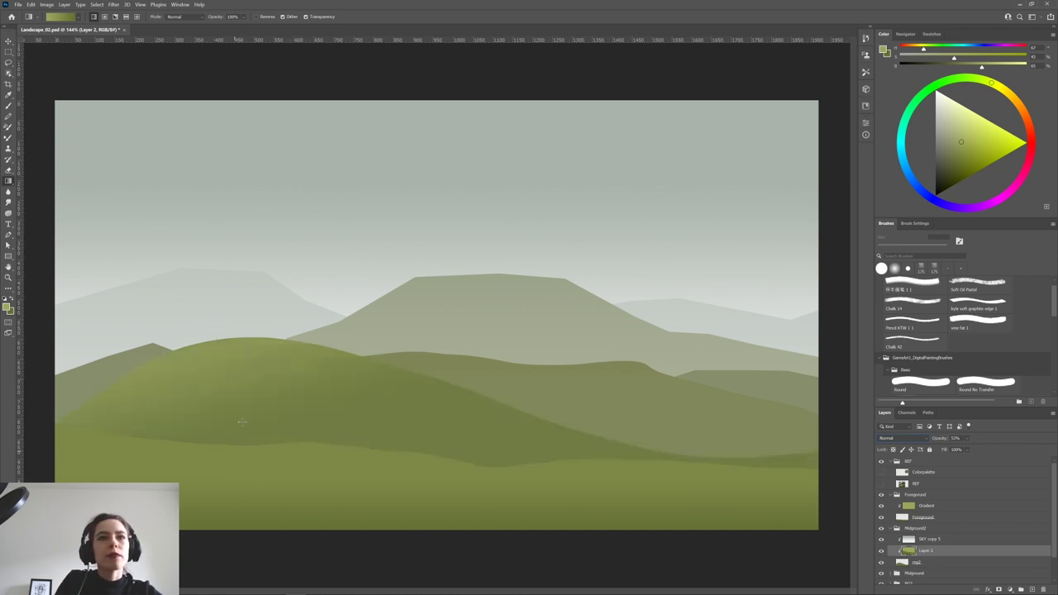
left_click_drag(263, 338, 258, 472)
left_click_drag(255, 361, 255, 409)
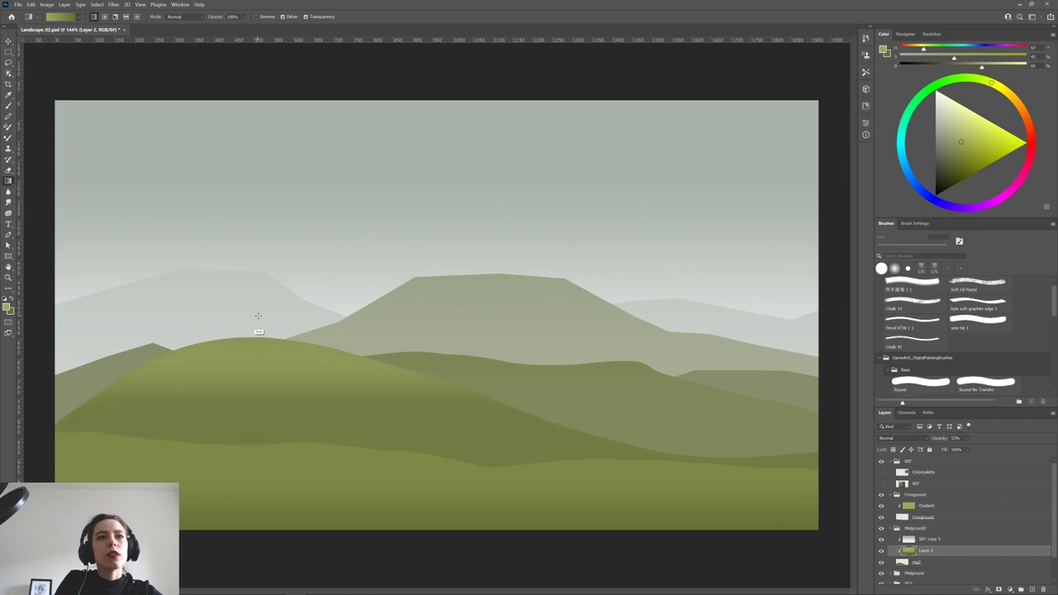
left_click_drag(253, 370, 245, 490)
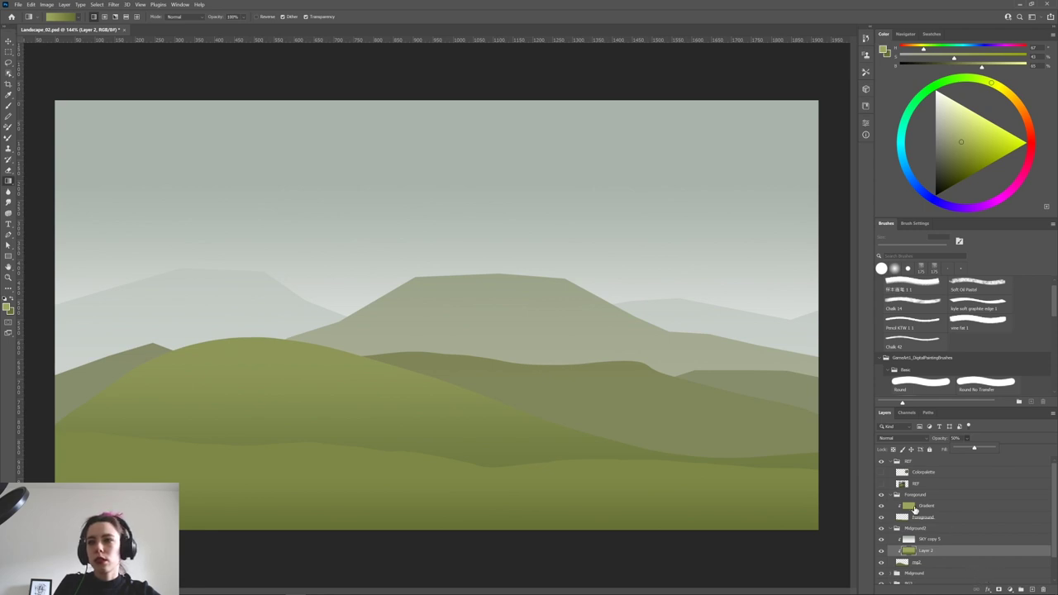
Set Layer 2's opacity to 27% and preview other blend modes such as Multiply, keeping Normal.
left_click_drag(971, 449, 965, 449)
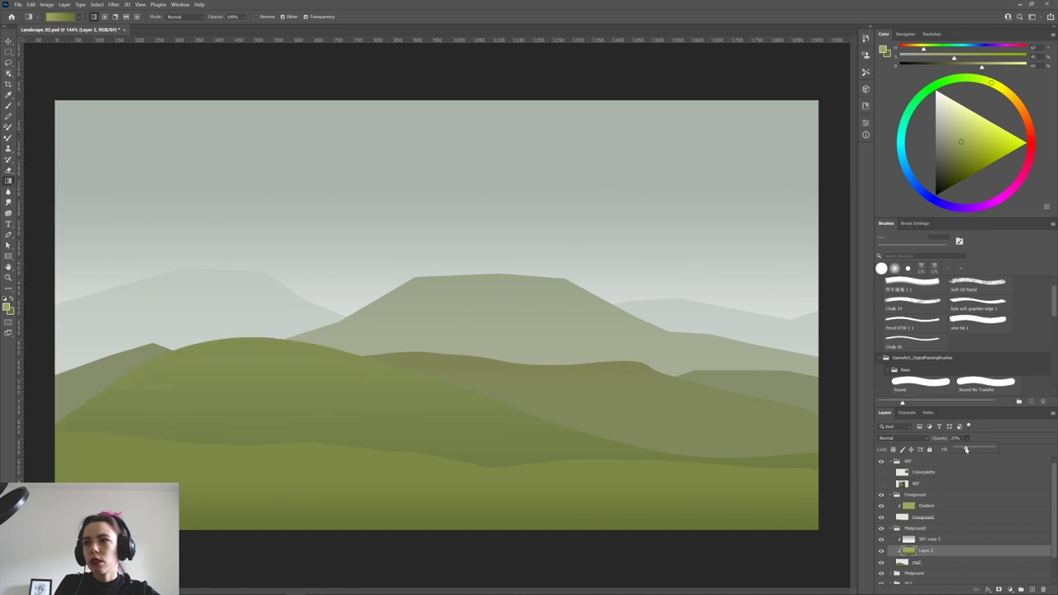
left_click(919, 439)
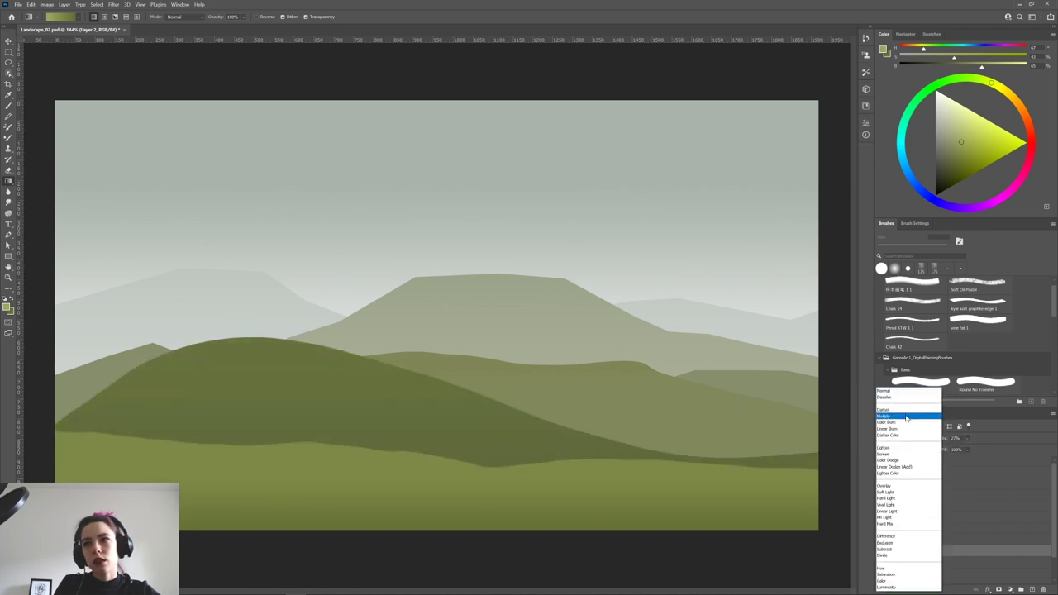
left_click(998, 425)
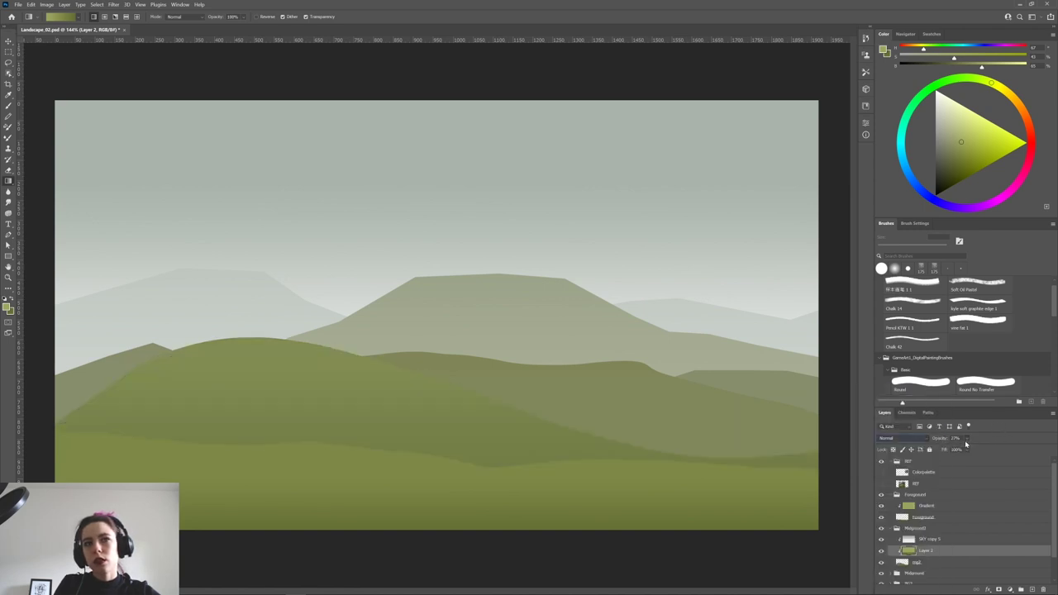
Toggle the Midground group's visibility to identify its hill, expand the group and add a new layer clipped to its Layer 1.
left_click(881, 578)
left_click(883, 578)
left_click(883, 579)
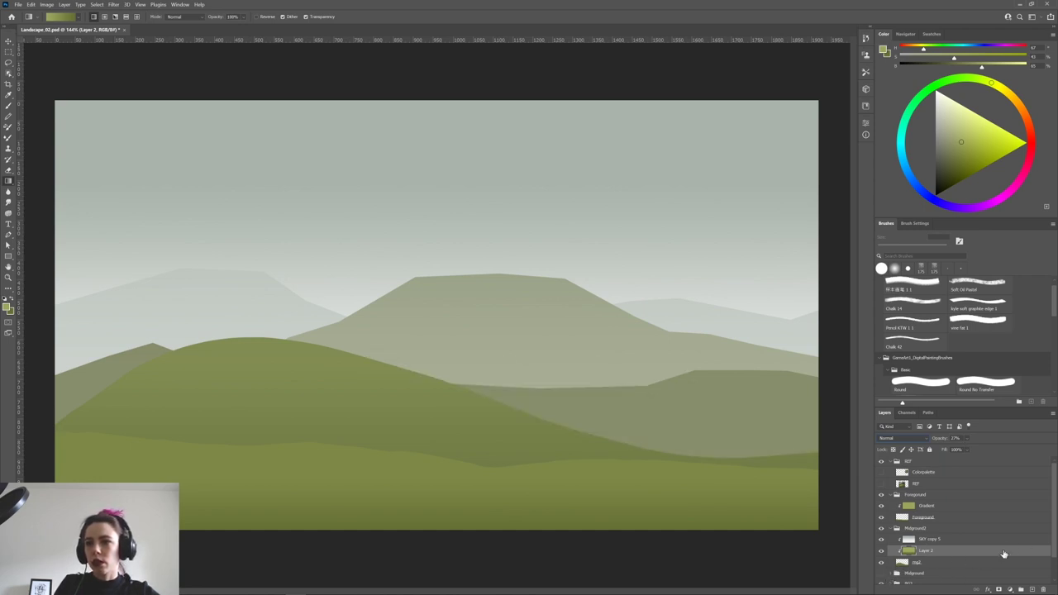
left_click(883, 577)
left_click(898, 572)
left_click(896, 572)
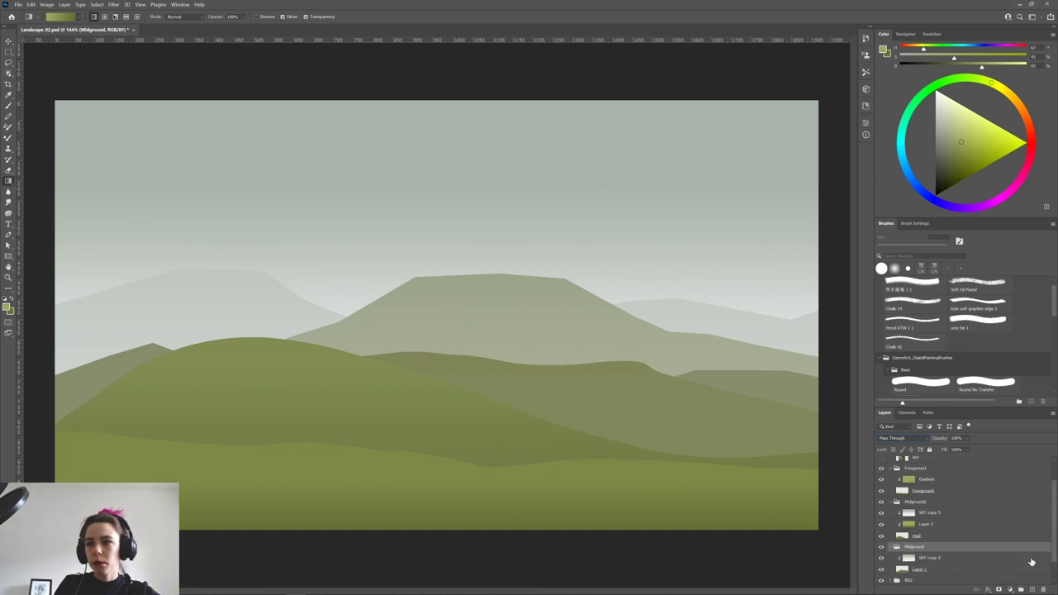
left_click(931, 569)
left_click(1031, 590)
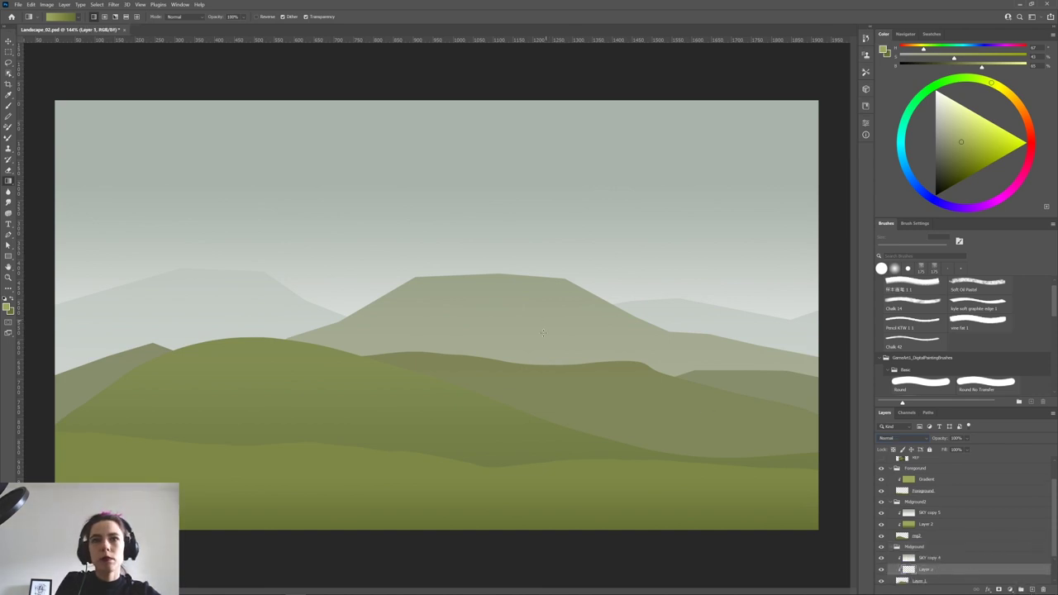
Try a near-vertical light-green gradient over the Midground hill, then undo it.
left_click_drag(582, 375, 570, 423)
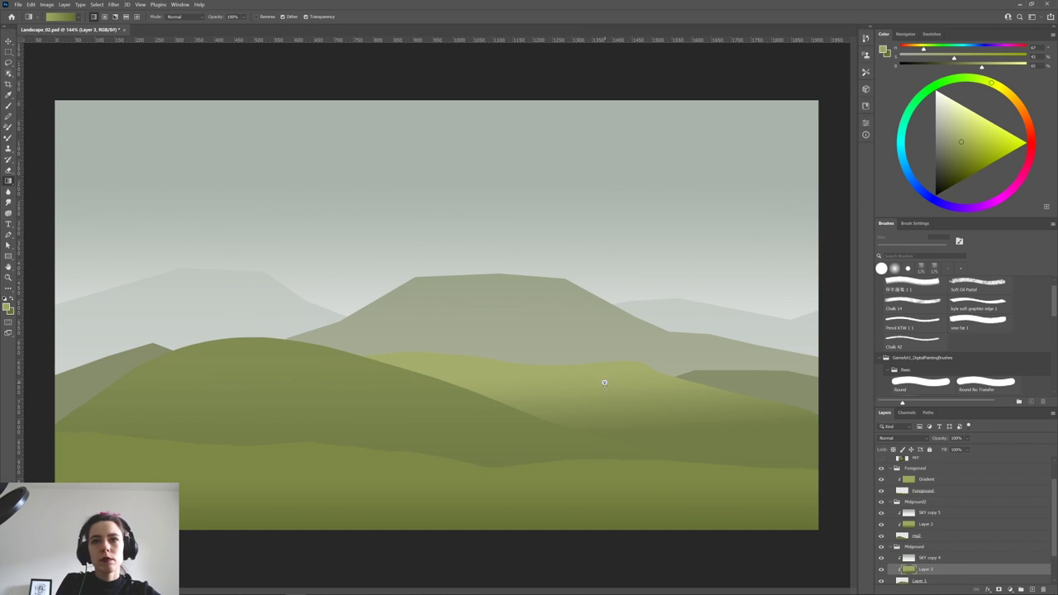
key("ctrl+z")
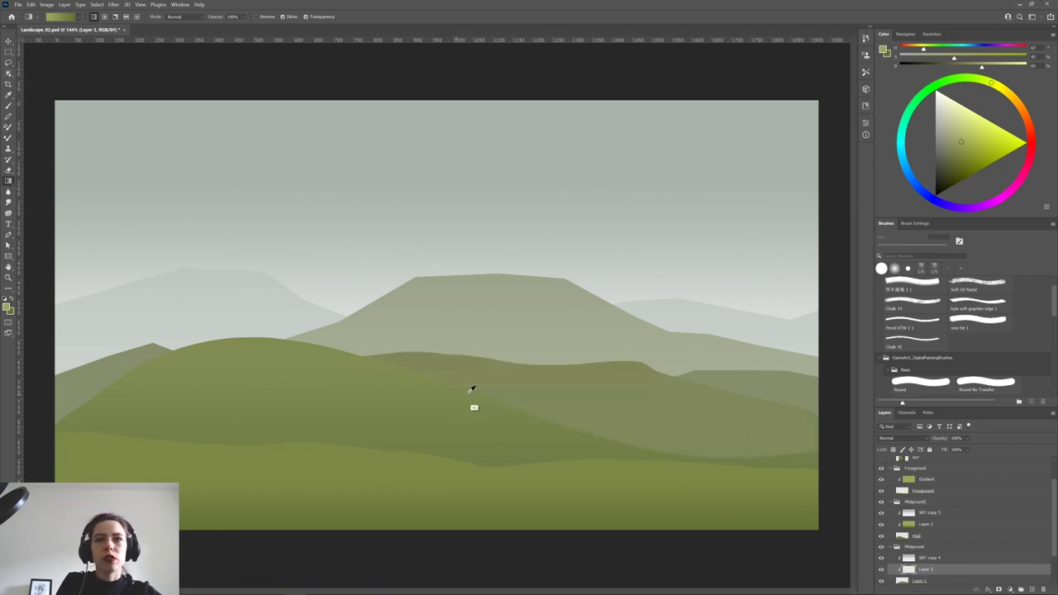
Sample muted olive greens from the Midground hill as the gradient colours.
left_click(622, 369, "alt")
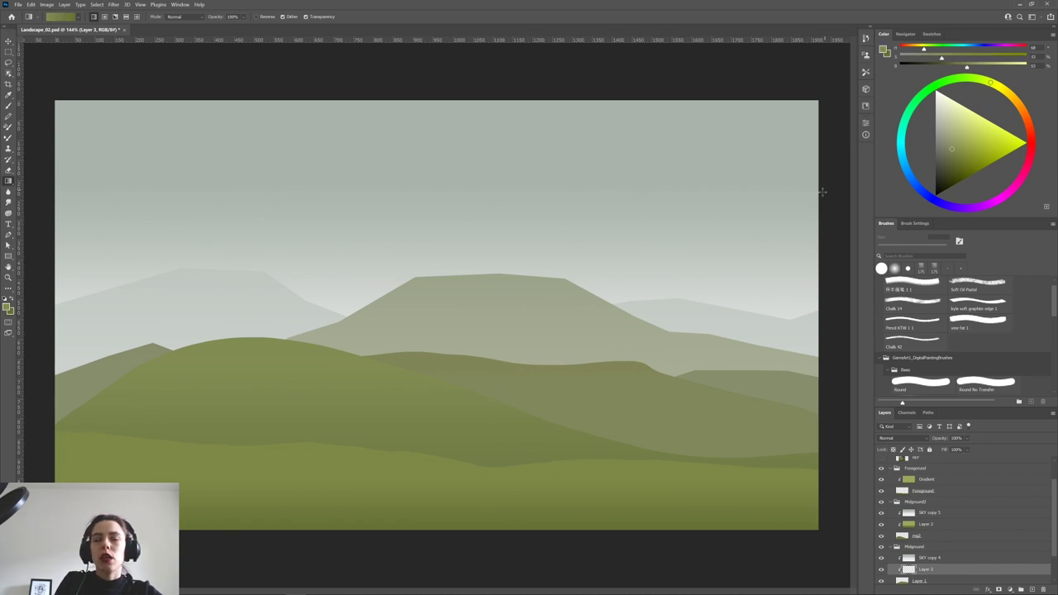
left_click_drag(1005, 98, 995, 85)
left_click(620, 390, "alt")
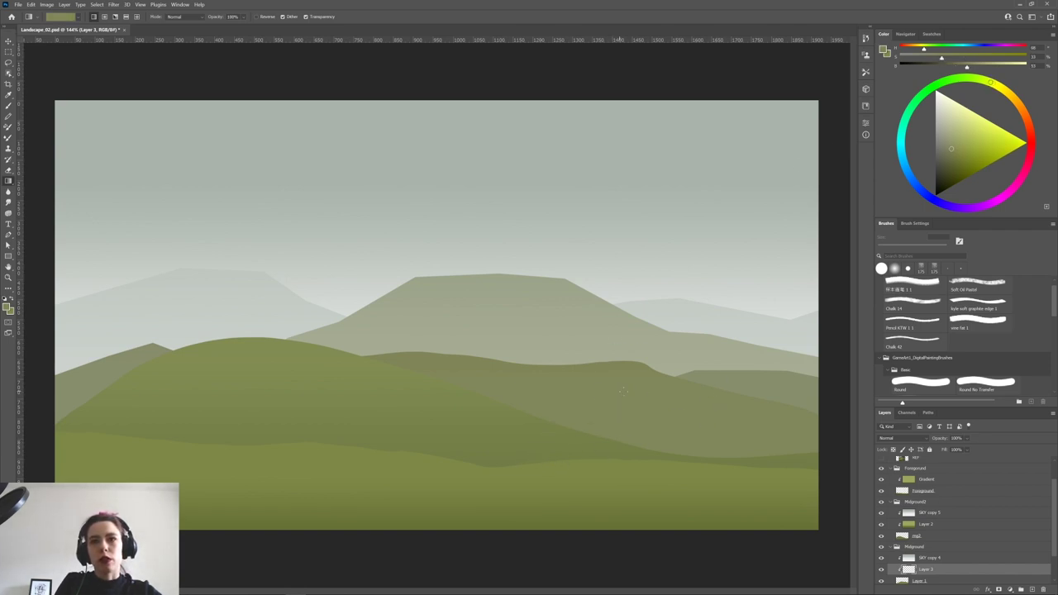
Try a more saturated green gradient, with saturation 41 and brightness 50, over the middle hill on Layer 3.
left_click(952, 59)
left_click(963, 66)
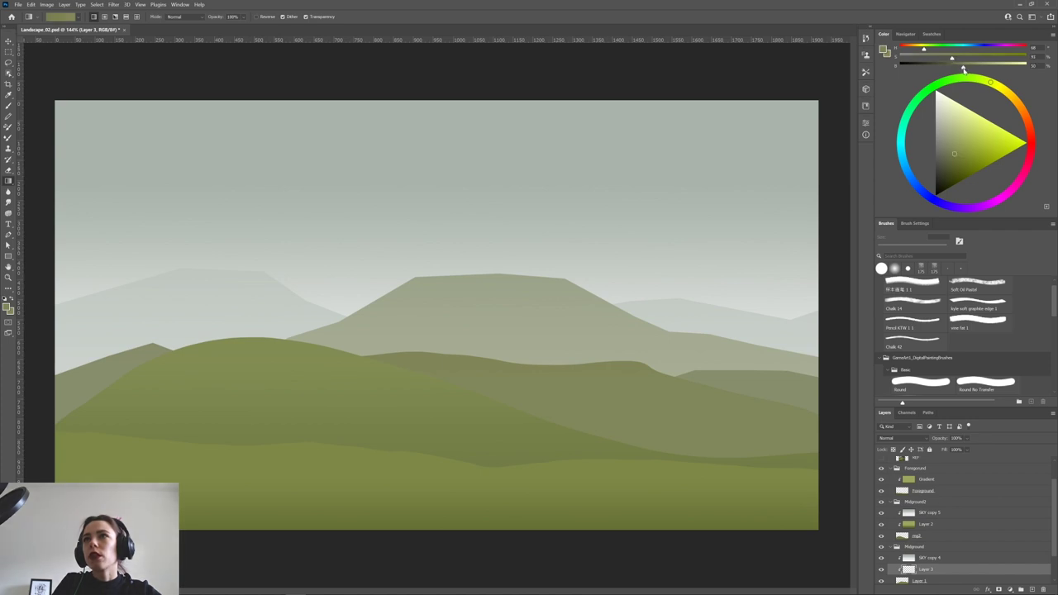
left_click_drag(630, 386, 637, 496)
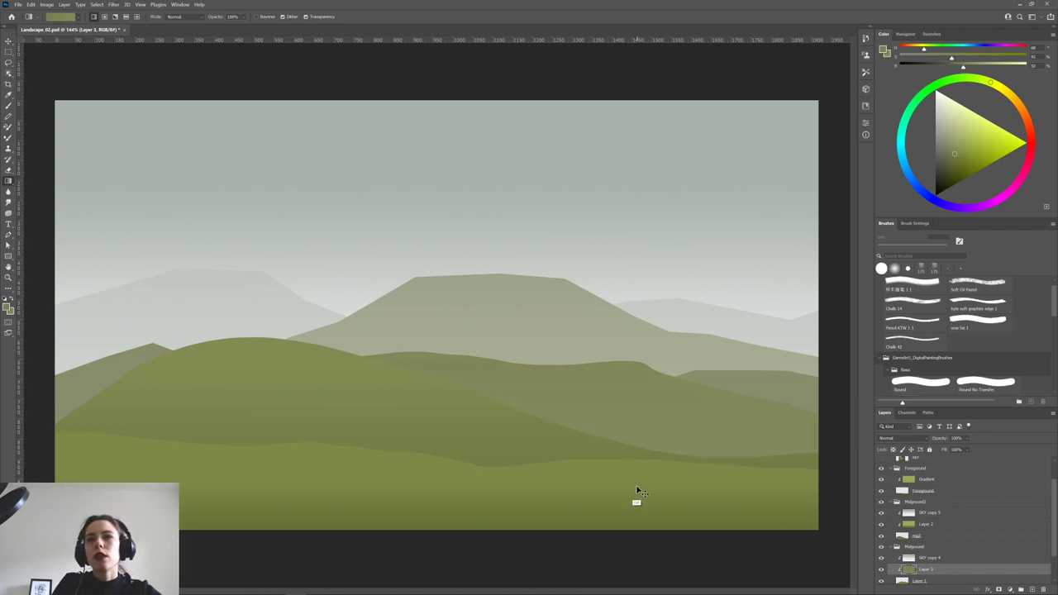
left_click_drag(636, 369, 635, 366)
key("ctrl+z")
key("ctrl+z")
Try the green gradient on the middle hill with Layer 3 placed above SKY copy 4, and undo the gradient.
left_click_drag(919, 554, 919, 555)
left_click_drag(624, 421, 635, 362)
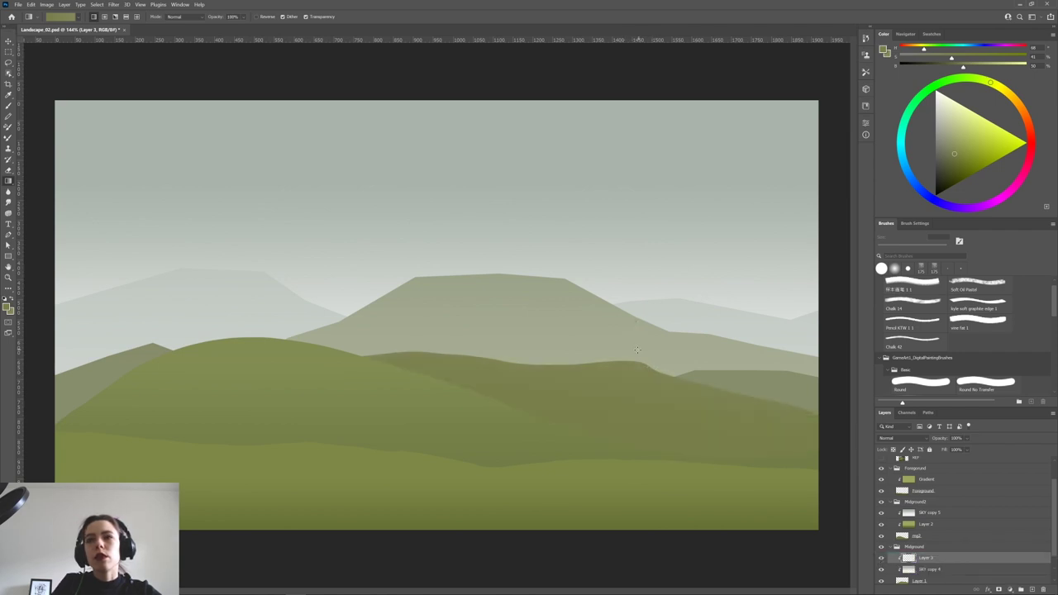
key("ctrl+z")
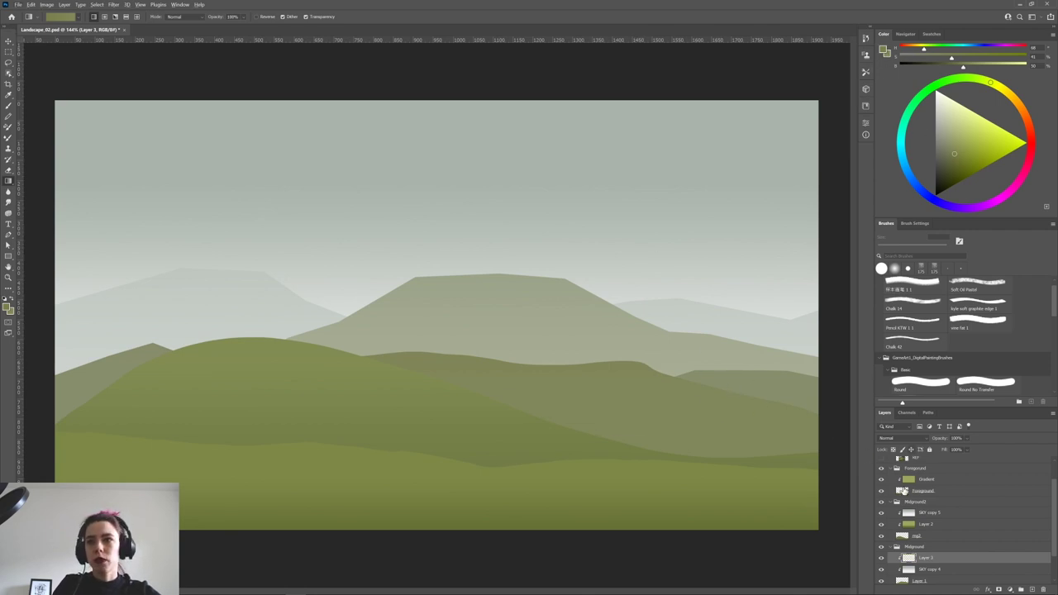
Show the Colorpalette layer and sample its olive and dark green swatches plus the middle hill's muted green as gradient colours.
left_click_drag(1053, 487, 1055, 475)
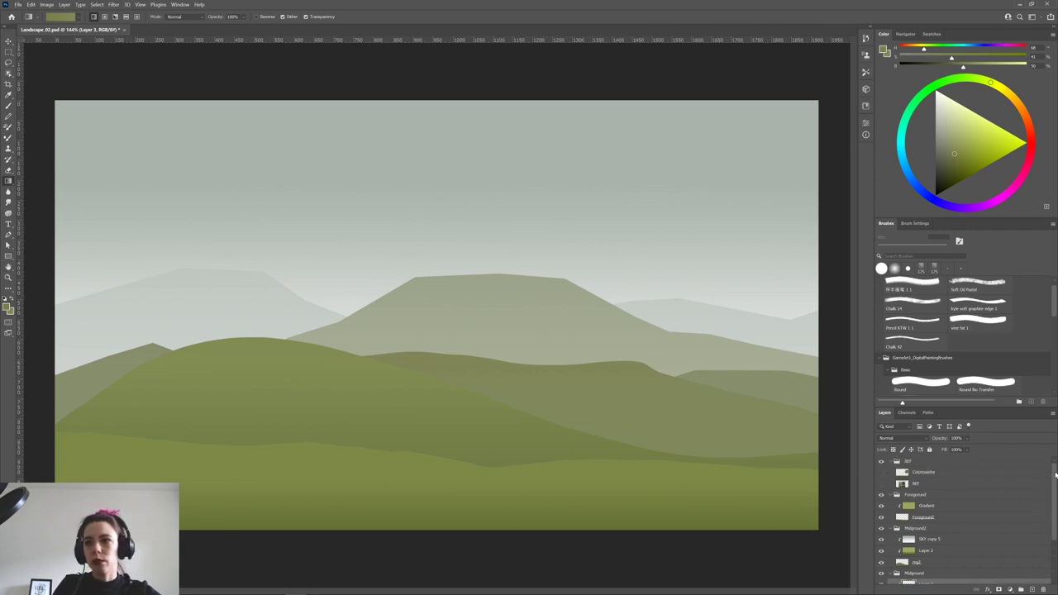
left_click(880, 472)
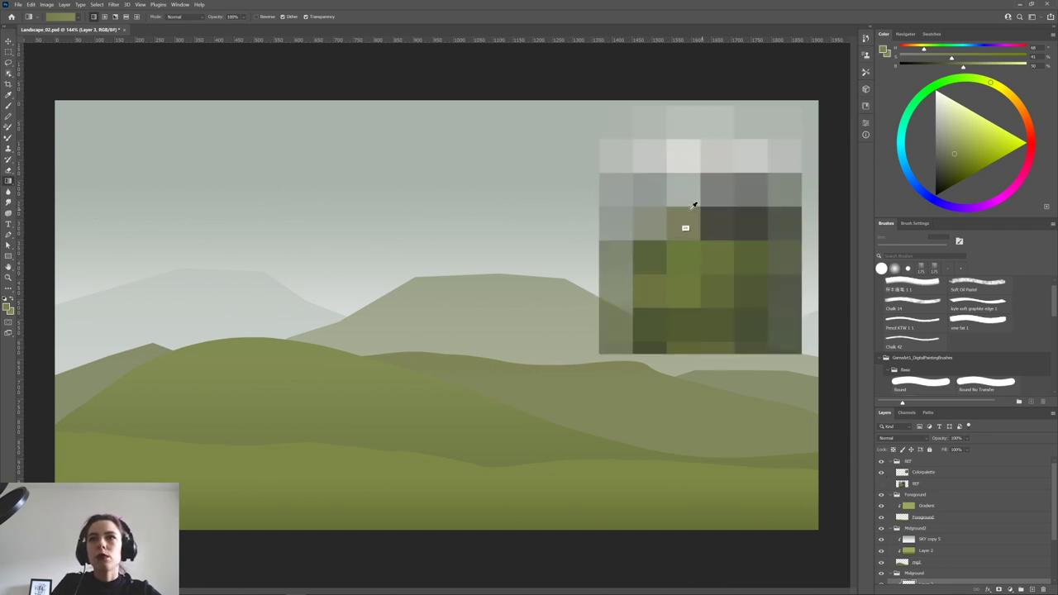
left_click(685, 221, "alt")
key("x")
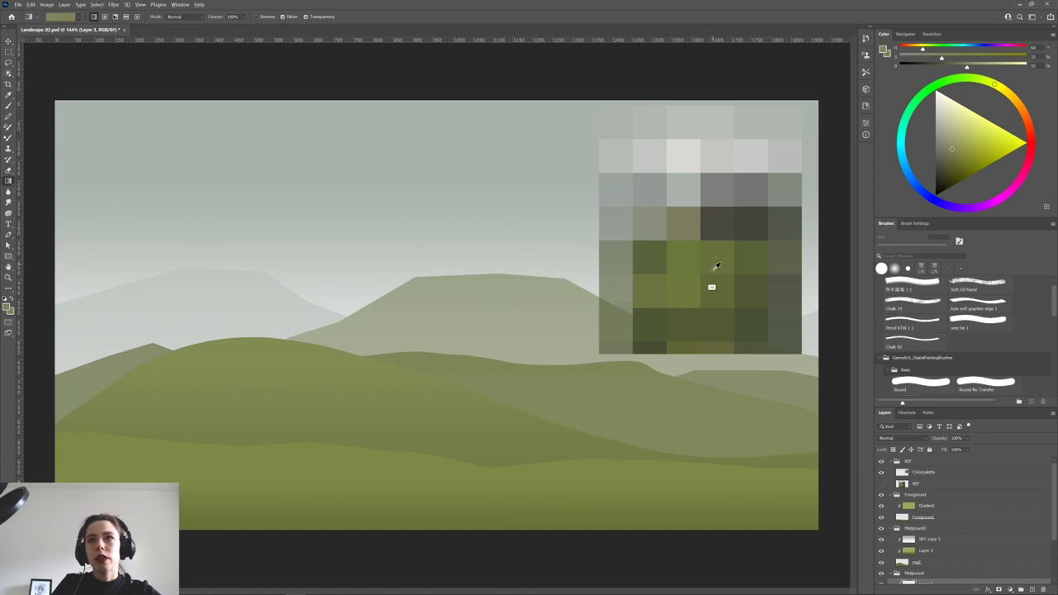
left_click(753, 346, "alt")
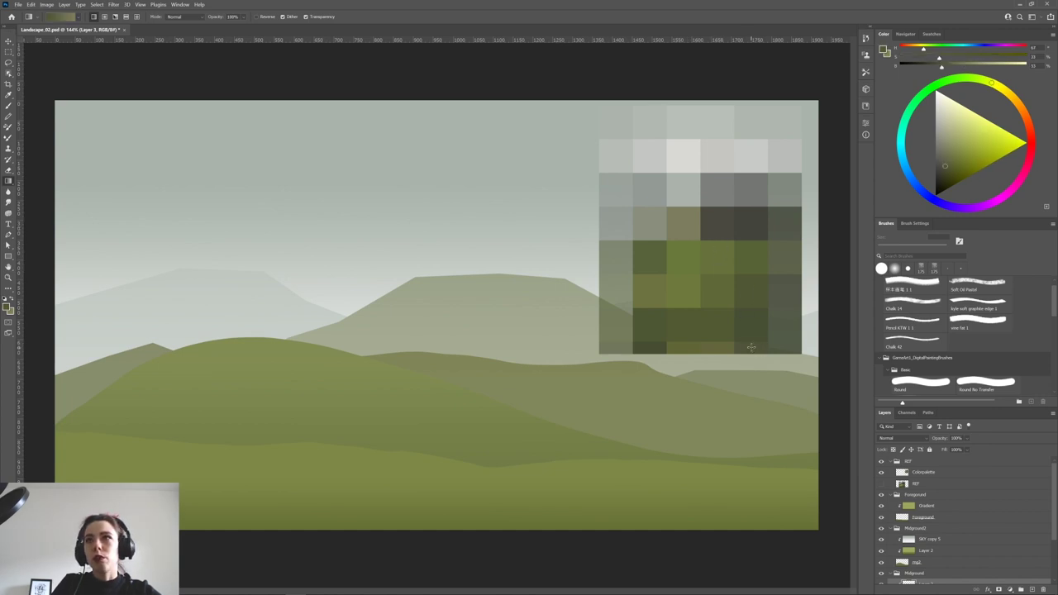
left_click(657, 347, "alt")
left_click(676, 428, "alt")
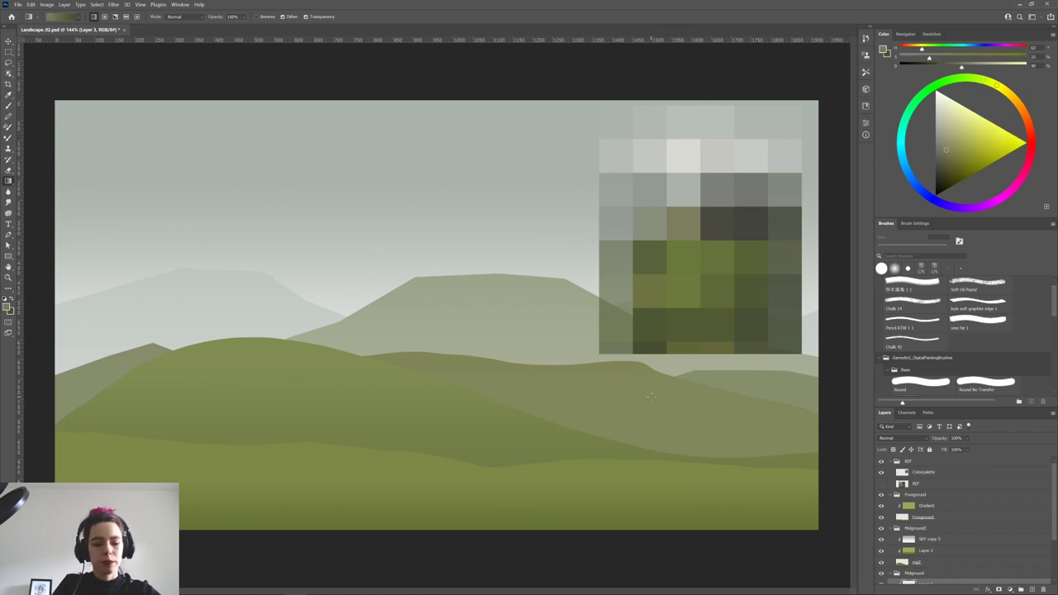
Adjust the foreground colour to a yellowish green of H 61, S 35, B 56 and hide the Colorpalette layer.
left_click(967, 66)
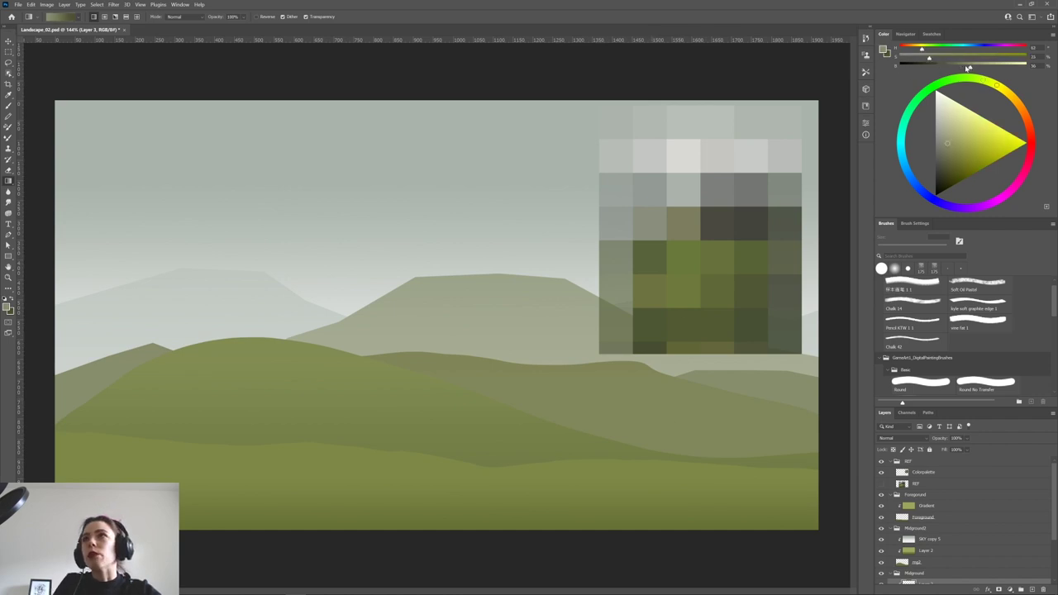
left_click_drag(992, 84, 998, 86)
left_click_drag(940, 58, 943, 58)
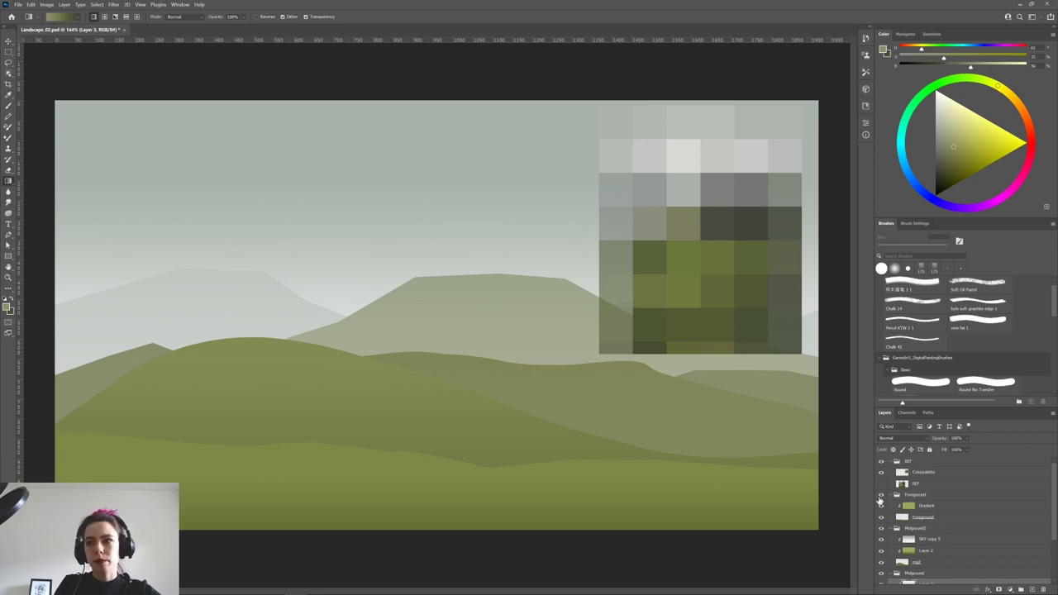
left_click(880, 472)
Fill the middle hill on Layer 3 with a vertical gradient from yellowish green at the crest to dark green below.
left_click_drag(574, 390, 565, 566)
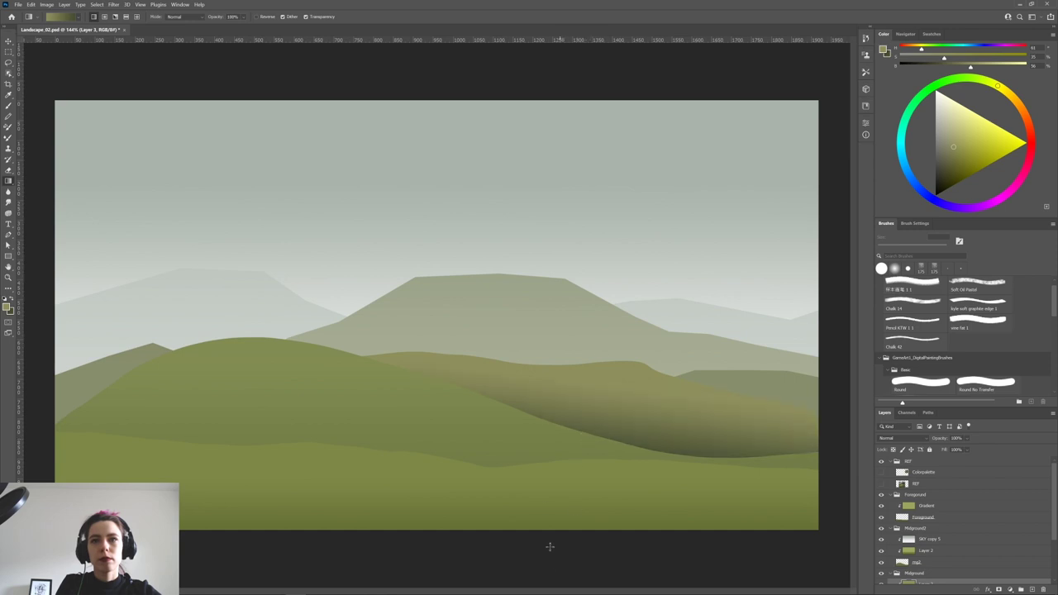
left_click_drag(556, 493, 577, 583)
left_click_drag(565, 395, 563, 413)
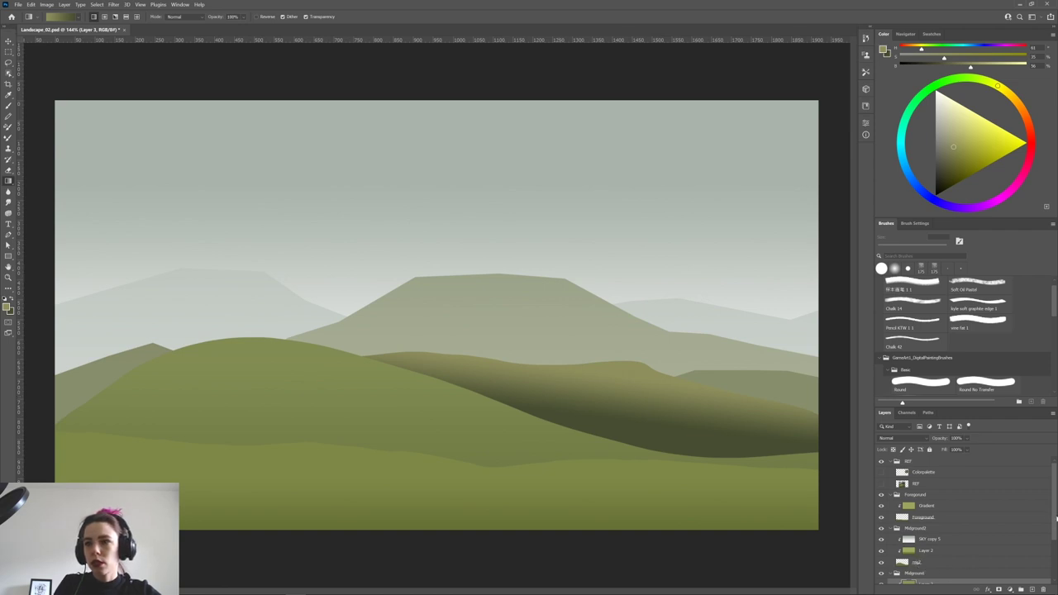
Place Layer 3 below SKY copy 4 in the Midground group and lower its opacity to 27%.
left_click_drag(1054, 519, 1051, 551)
left_click_drag(927, 540, 928, 556)
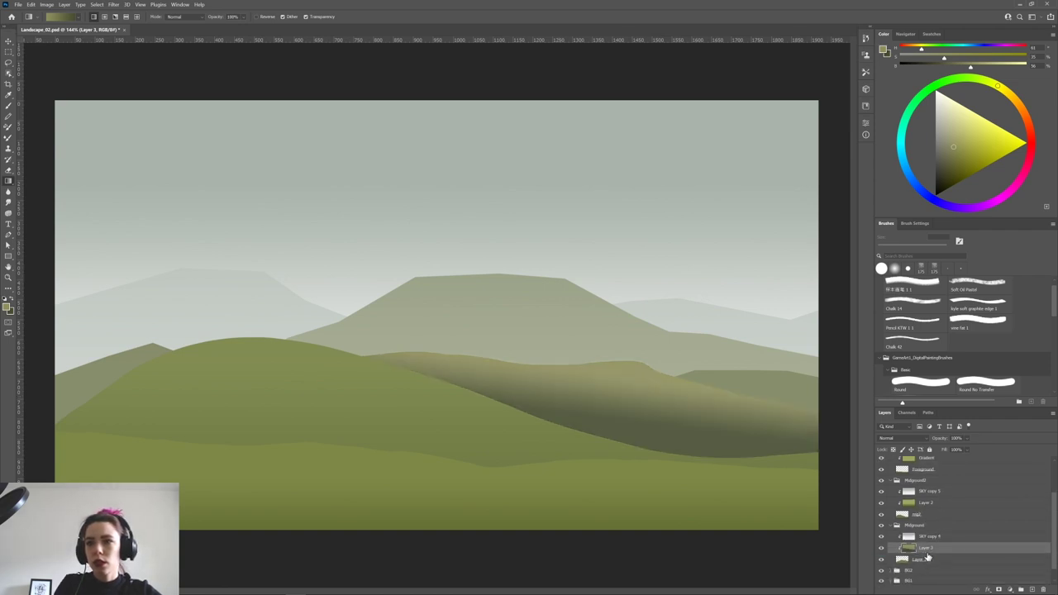
left_click(966, 439)
left_click_drag(963, 451, 952, 451)
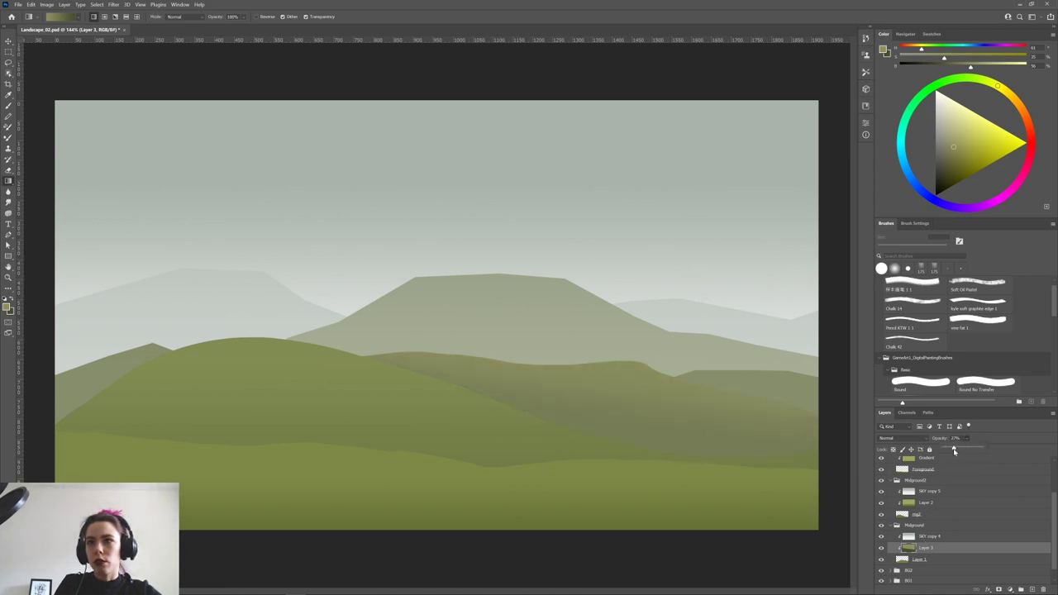
Refill the large front hill on Layer 2 with a gradient from a lighter yellow-green (H 61, S 43, B 68) to dark green.
left_click(928, 505)
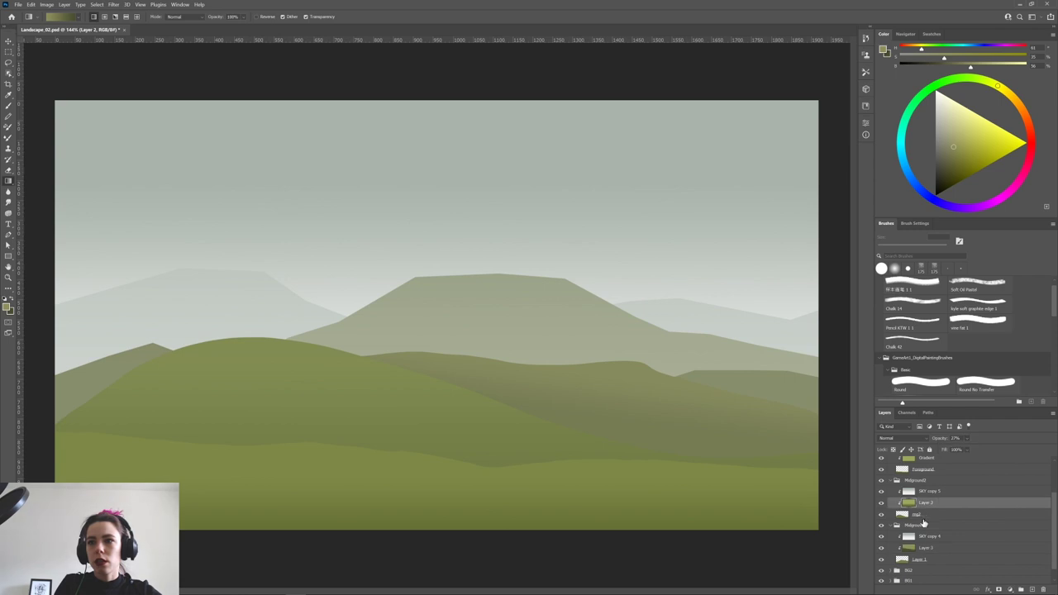
left_click_drag(300, 376, 300, 377)
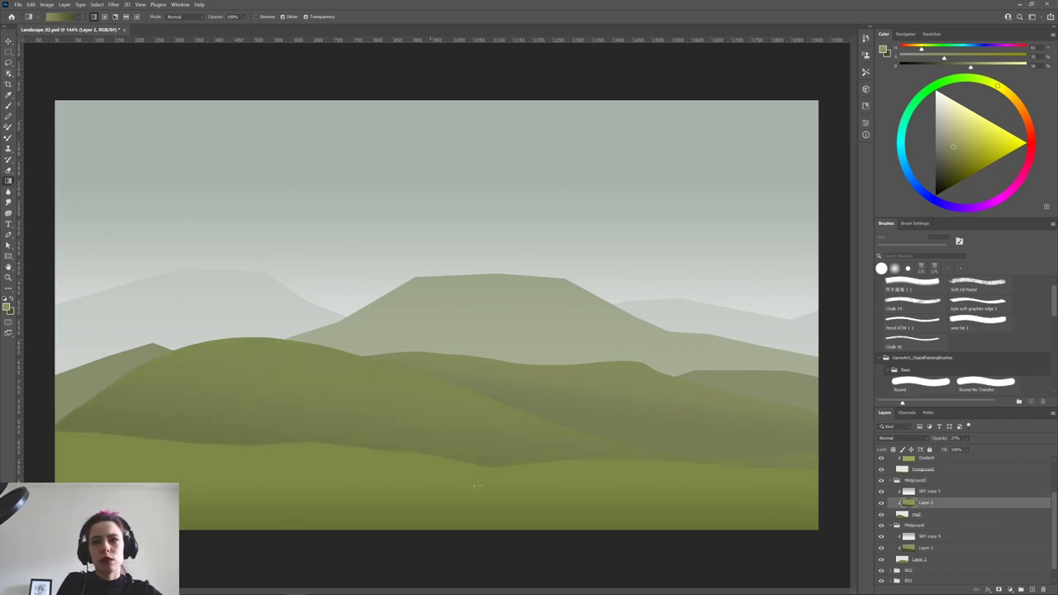
key("ctrl+z")
key("ctrl+z")
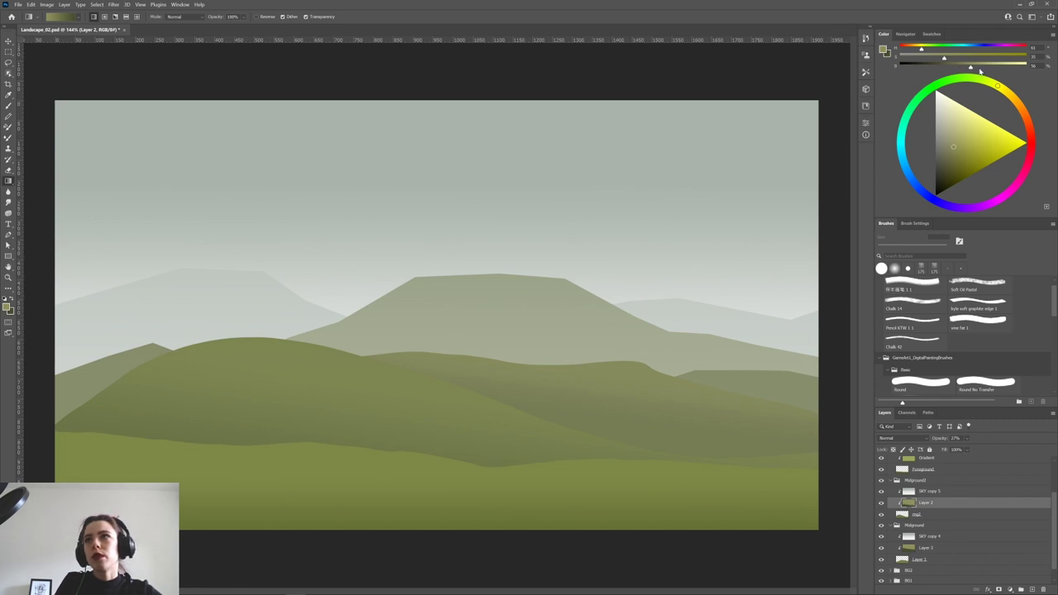
left_click(963, 137)
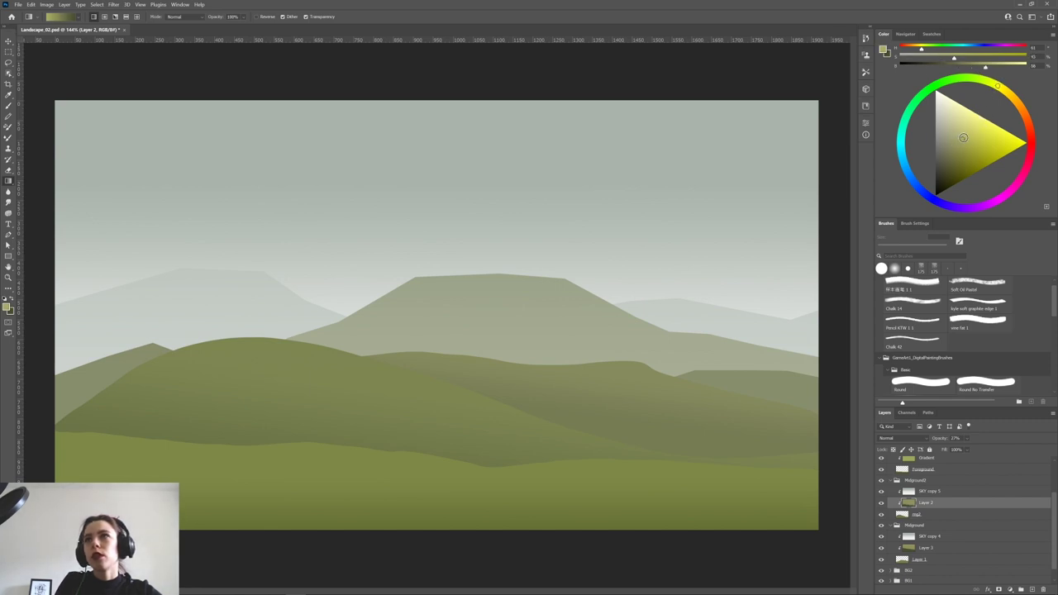
left_click_drag(318, 374, 323, 471)
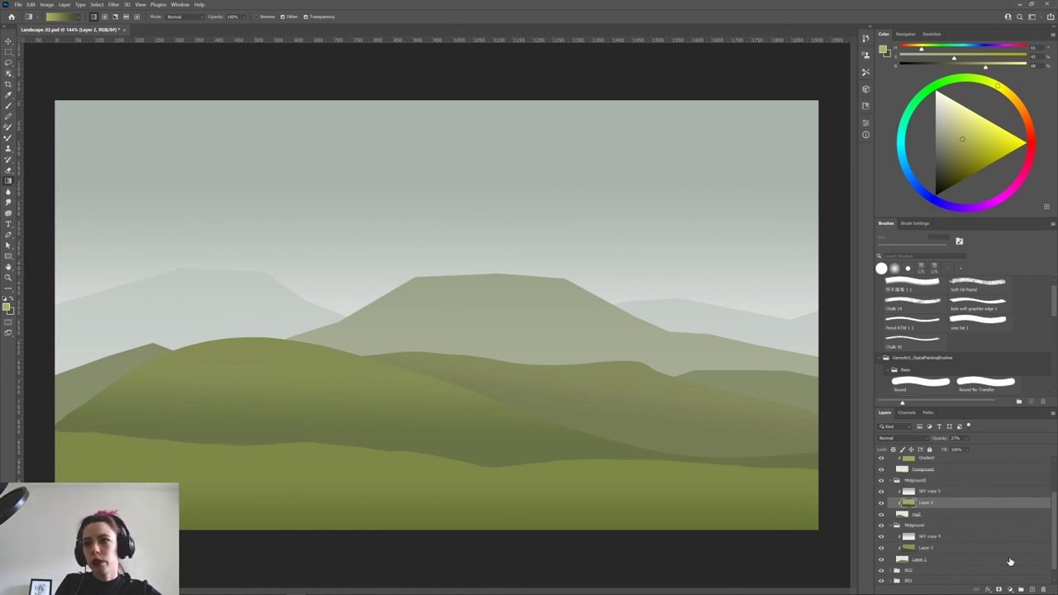
Add a new clipped layer above Color Fill 2 in the BG2 group.
scroll(1054, 520, "down", 1)
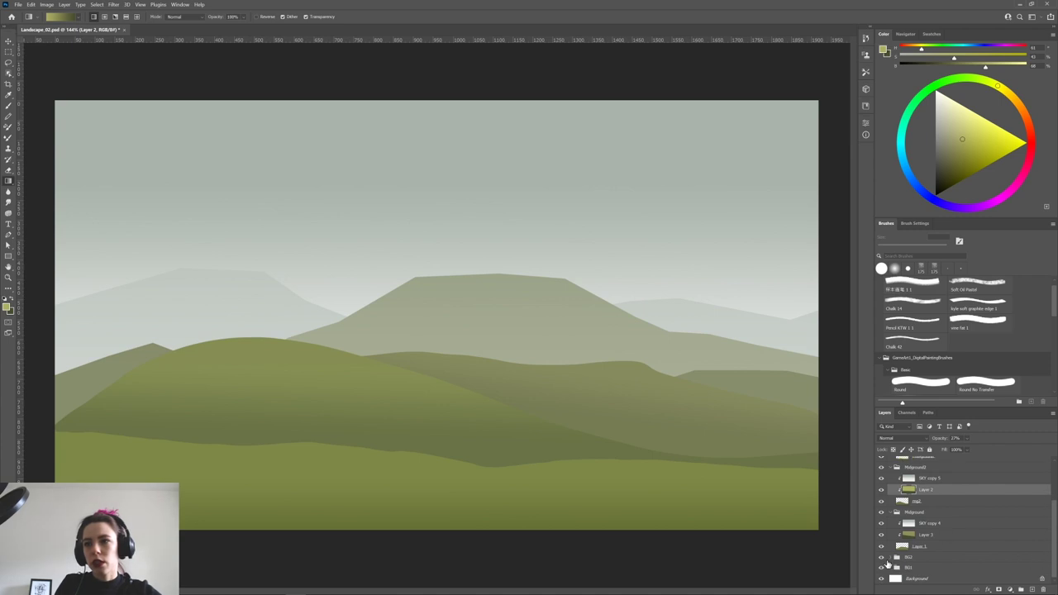
scroll(1055, 522, "down", 2)
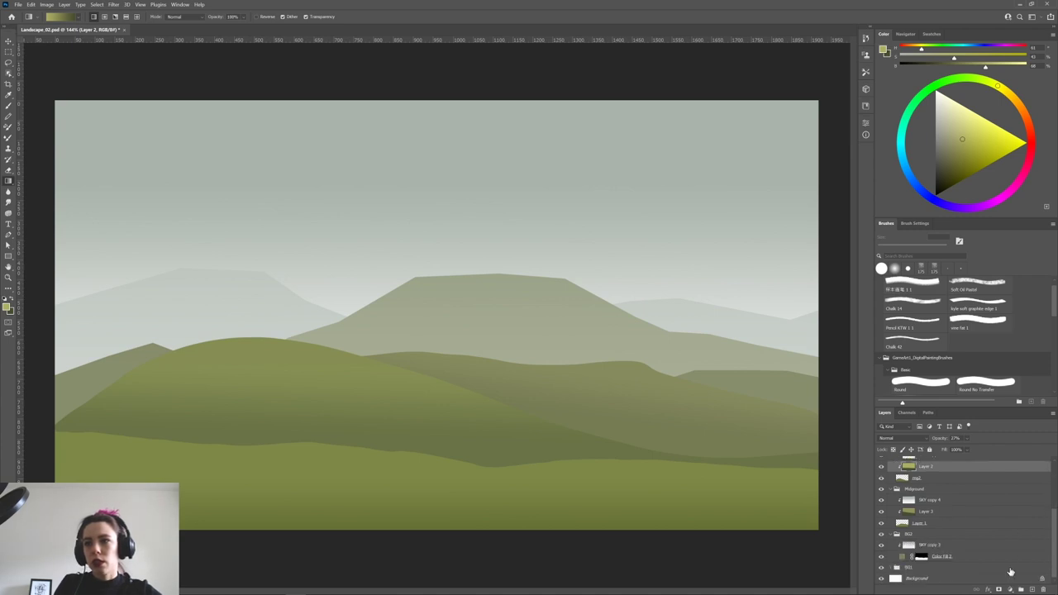
left_click(924, 560)
left_click(1022, 588)
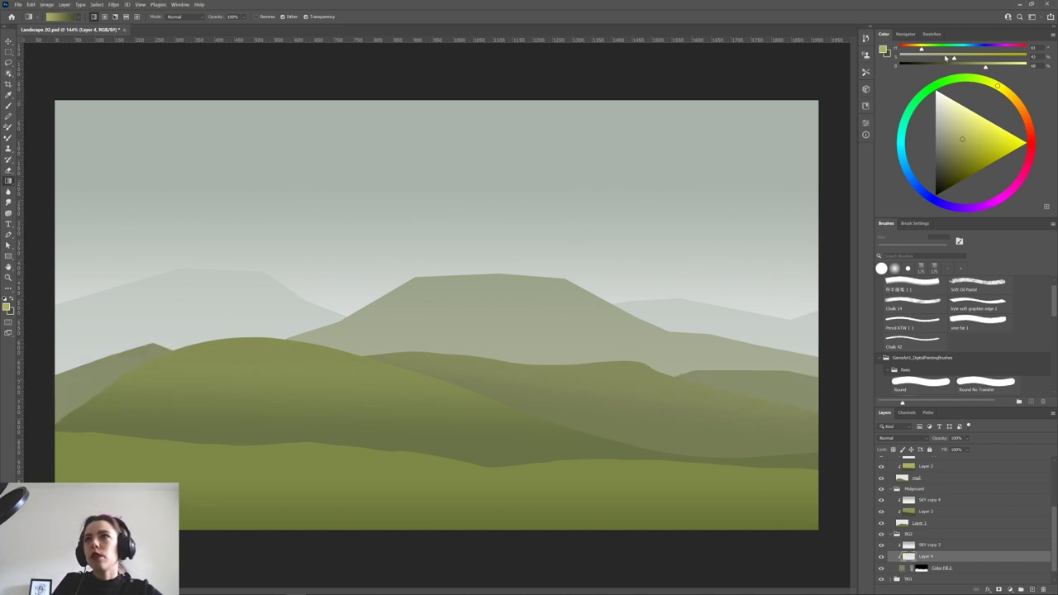
Fill Layer 4 with a gradient from muted green (S 32, B 62) to dark green and lower its opacity to about 23%.
left_click(978, 63)
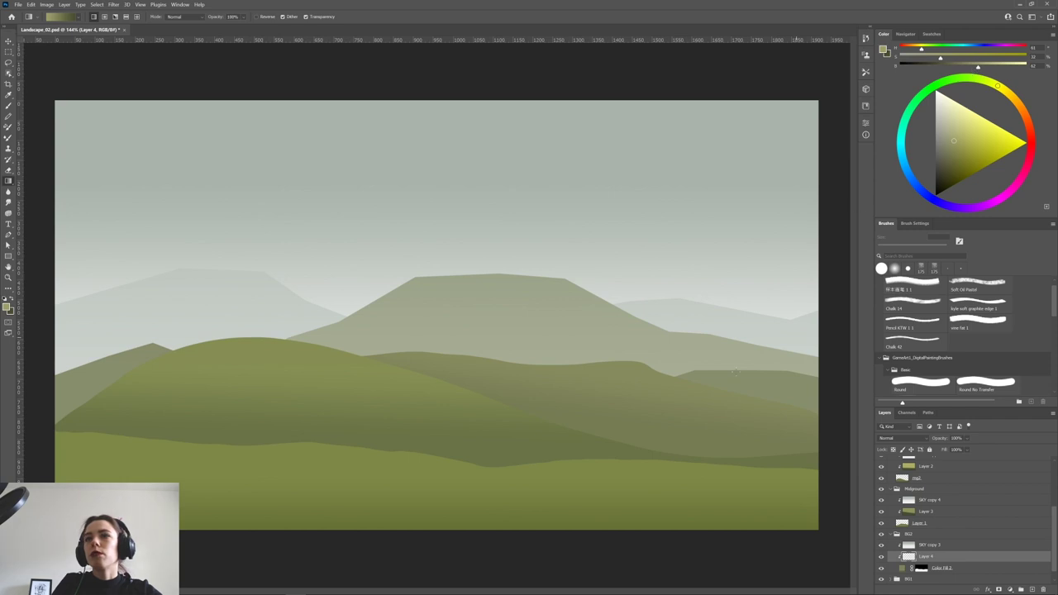
left_click_drag(733, 375, 800, 439)
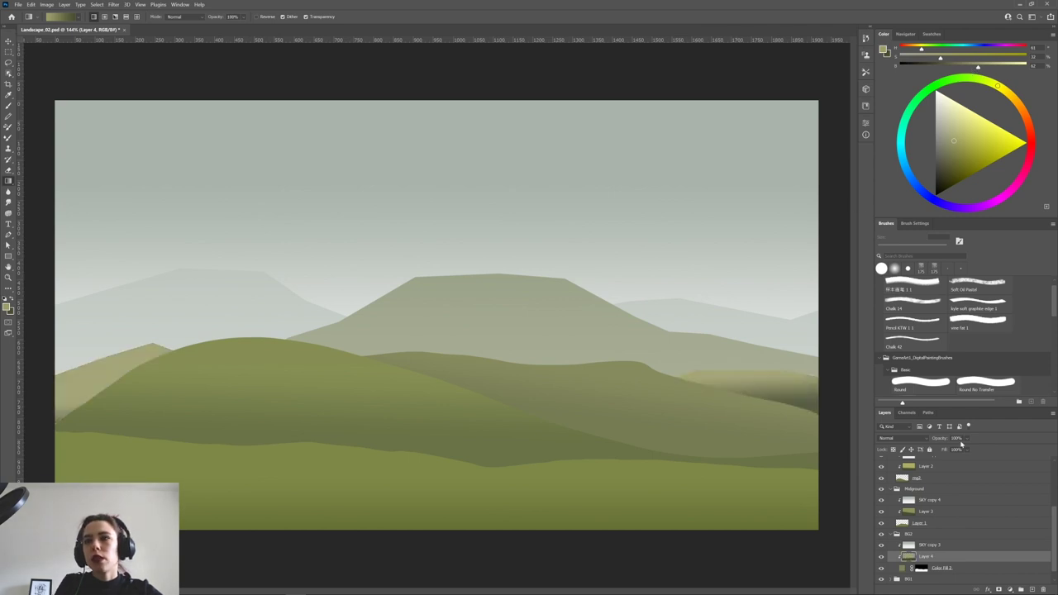
left_click_drag(959, 449, 953, 451)
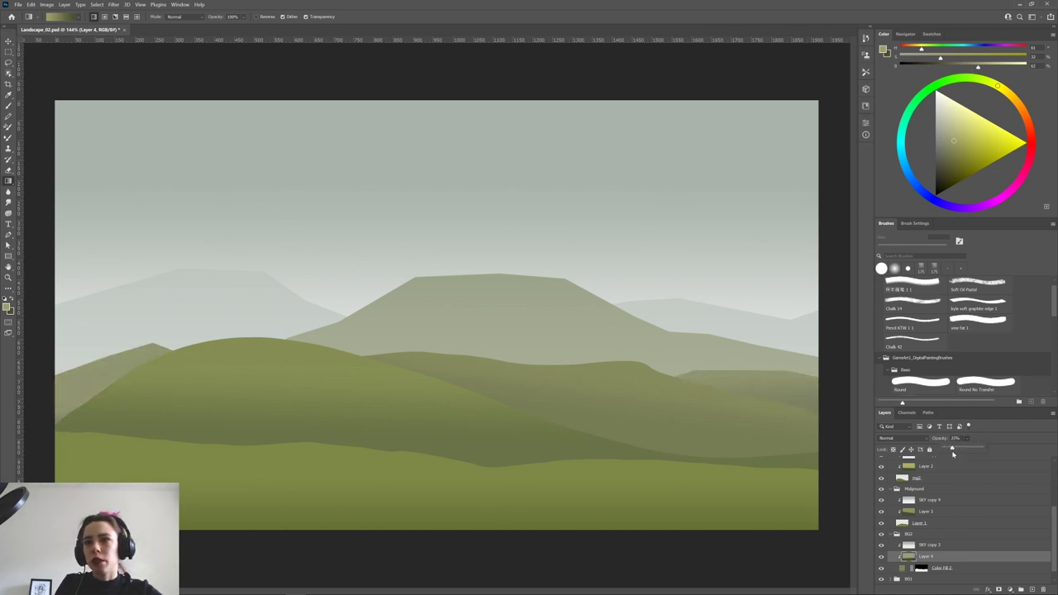
Add a new clipped layer above Color Fill 1 in the BG1 group.
scroll(909, 546, "down", 1)
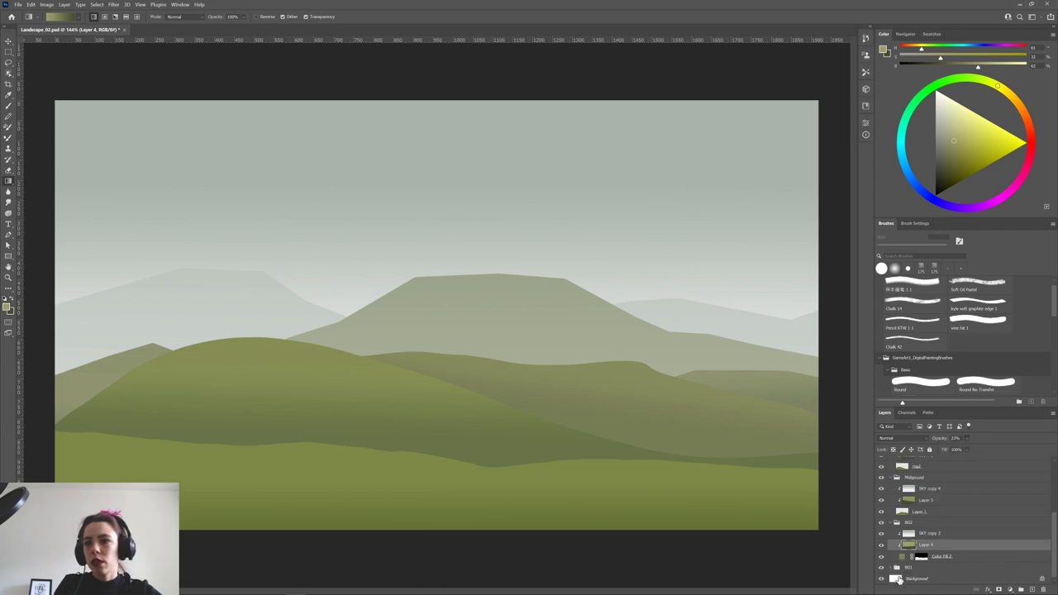
left_click(891, 567)
scroll(1048, 551, "down", 3)
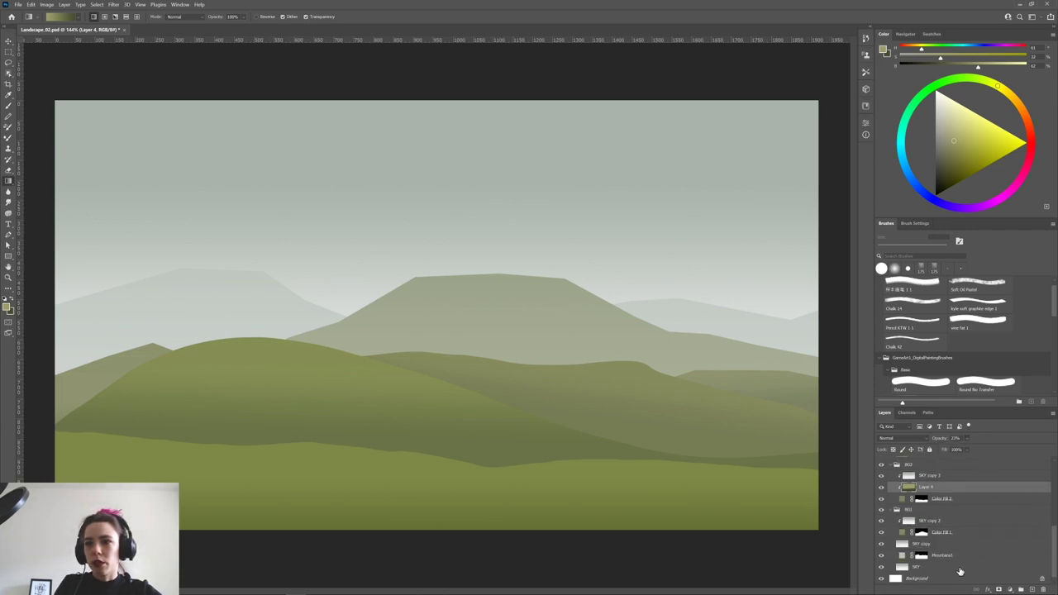
left_click(958, 533)
left_click(1031, 590)
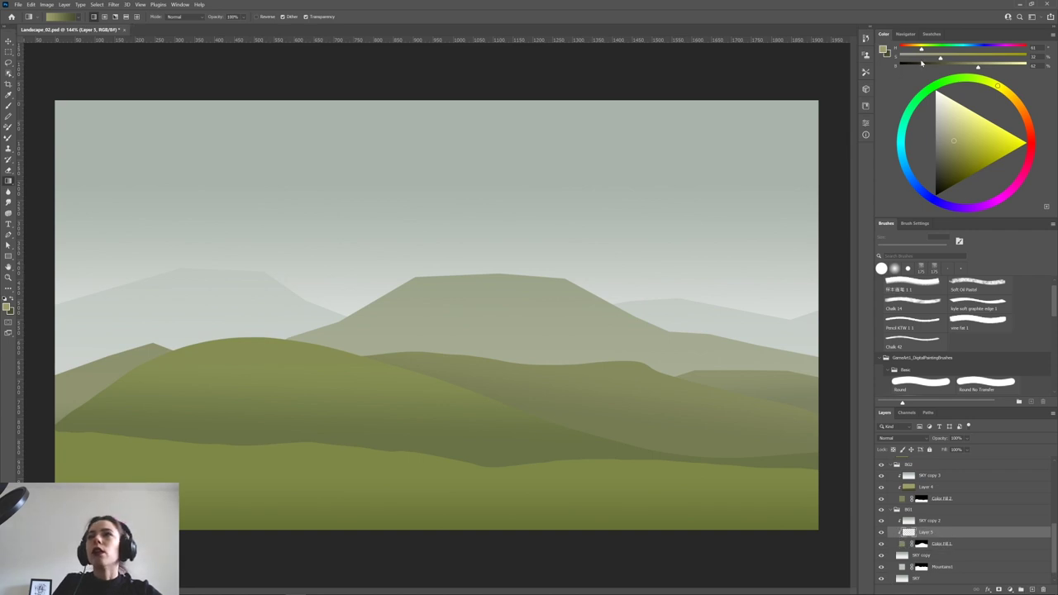
Show the Colorpalette layer, sample its grey-green, olive and dark grey-green swatches as gradient colours, and hide the palette again.
left_click_drag(1053, 533, 1055, 479)
left_click(881, 472)
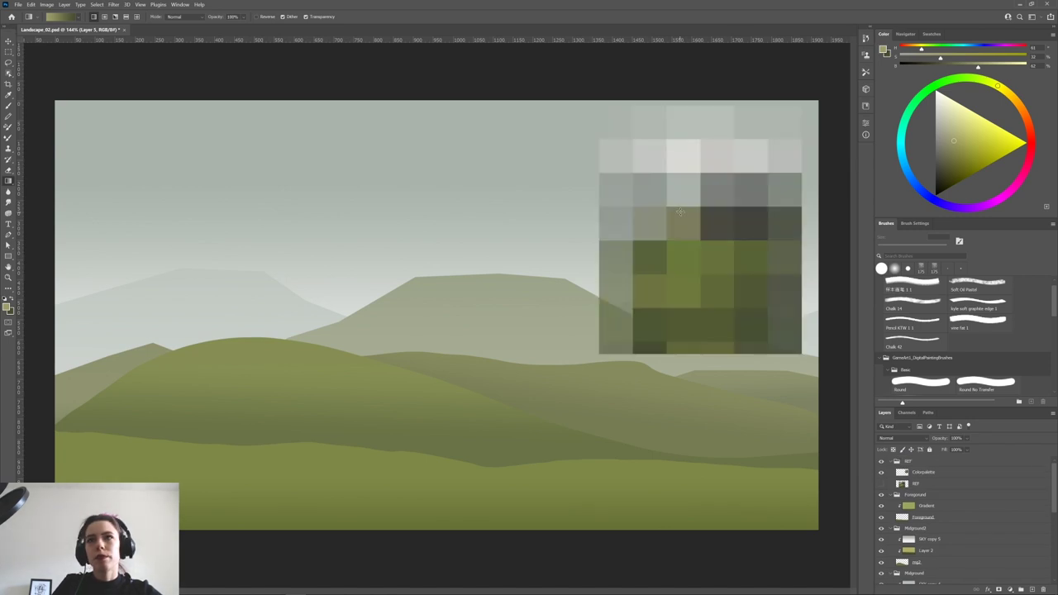
left_click(658, 215, "alt")
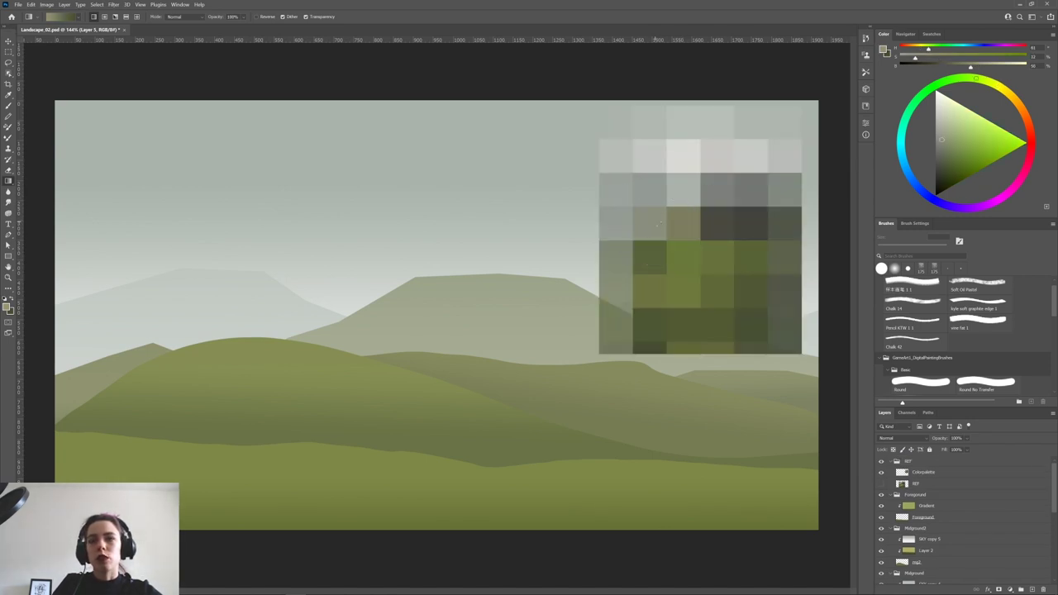
left_click(691, 223, "alt")
left_click(781, 216, "alt")
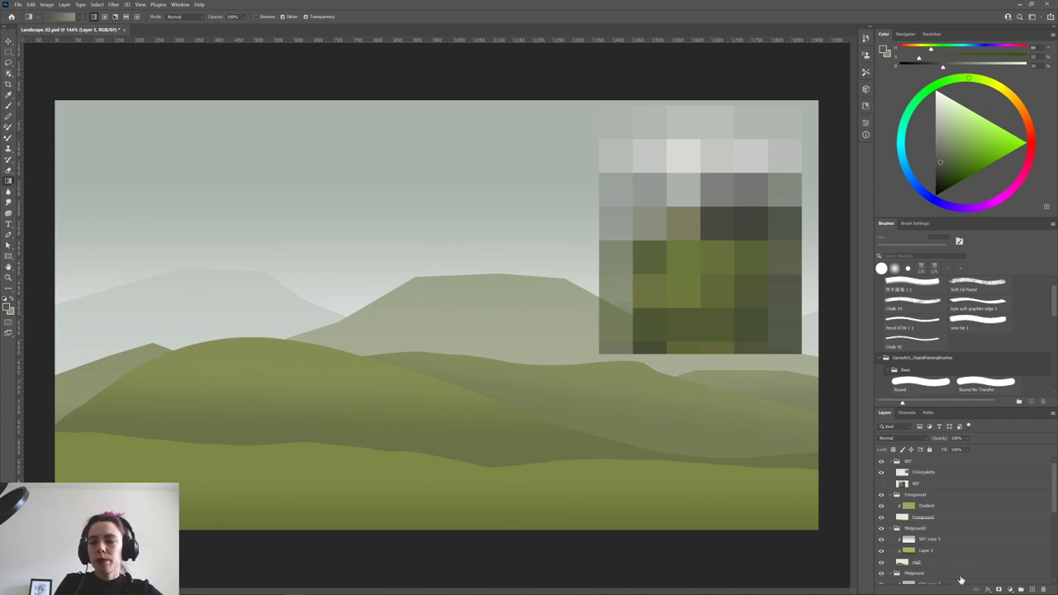
left_click(881, 472)
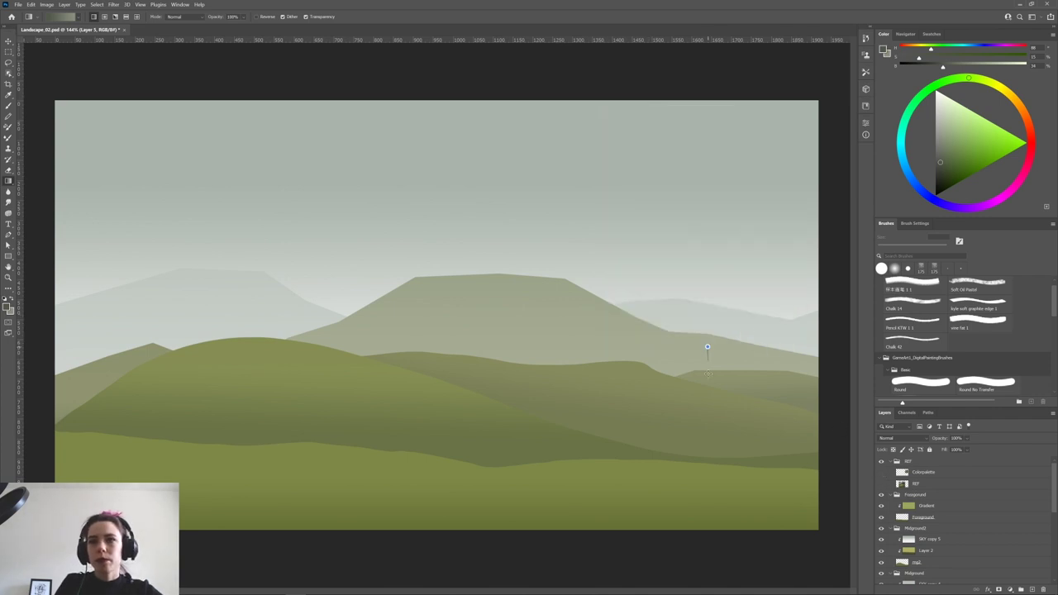
Apply a vertical gradient of the sampled dark grey-green and olive tones to the central mountain on Layer 5.
left_click_drag(707, 374, 705, 400)
key("ctrl+z")
left_click_drag(533, 345, 533, 290)
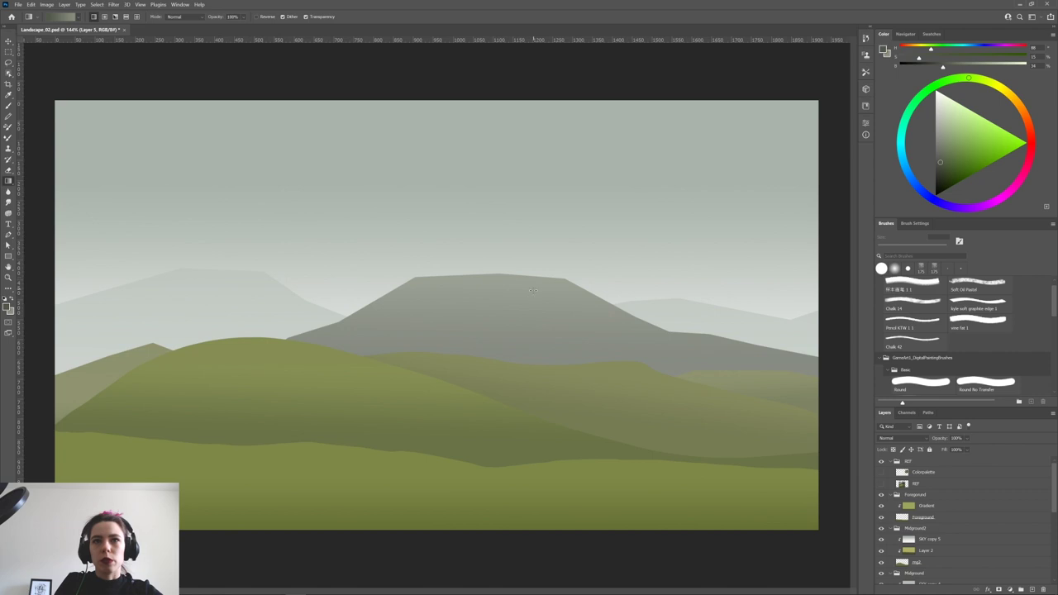
key("ctrl+z")
key("ctrl+z")
key("ctrl+z")
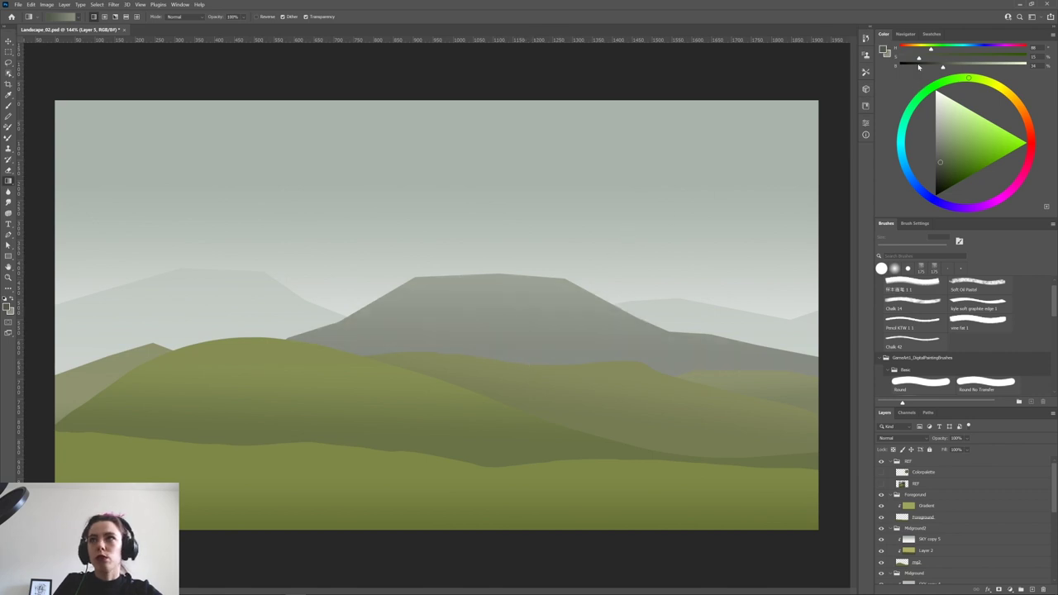
key("x")
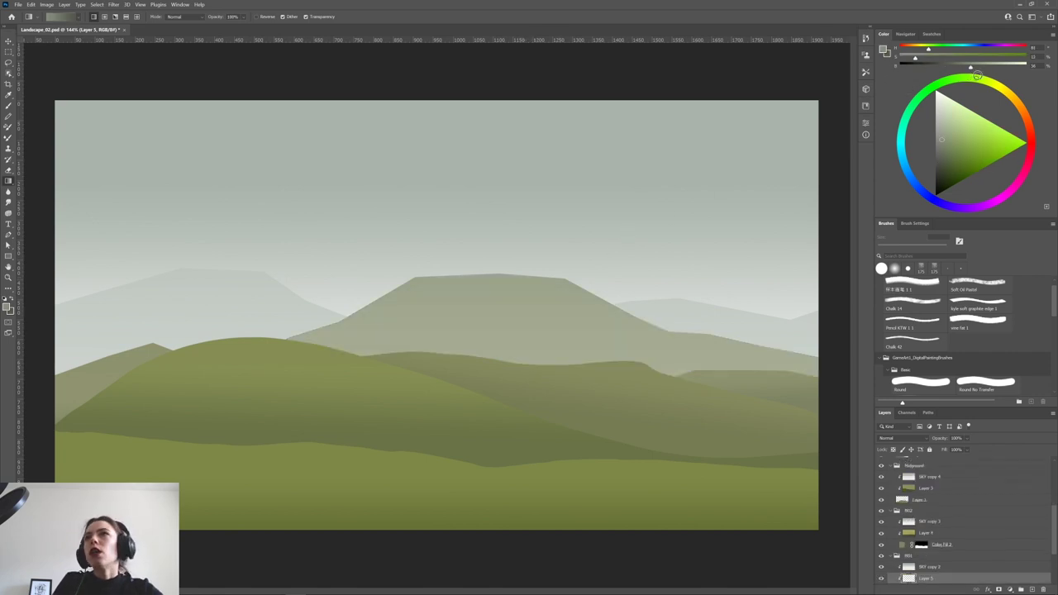
key("x")
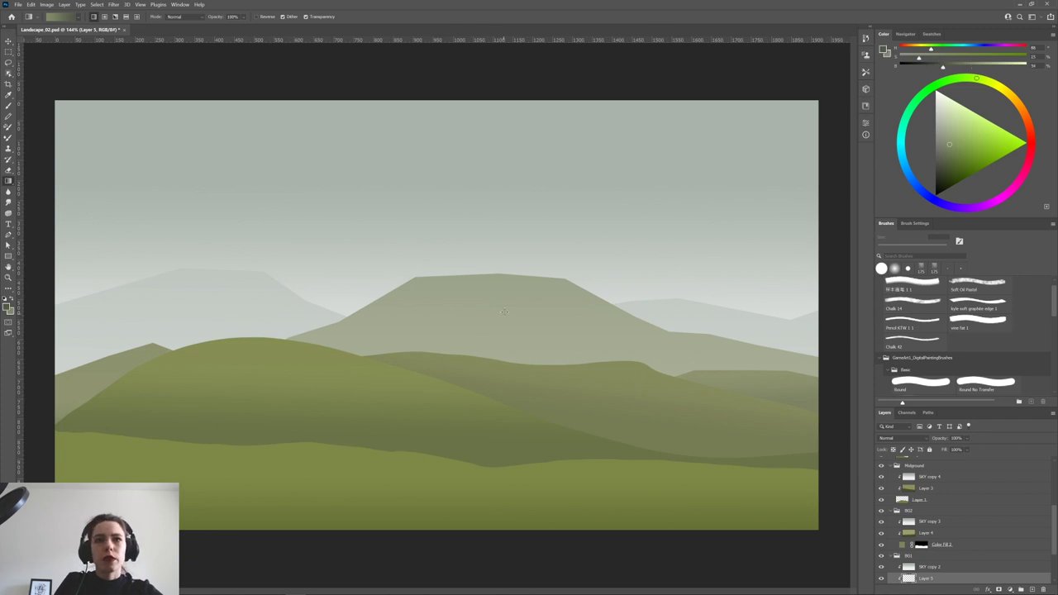
mouse_move(504, 313)
left_mouse_down()
mouse_move(503, 380)
mouse_move(504, 299)
left_mouse_up()
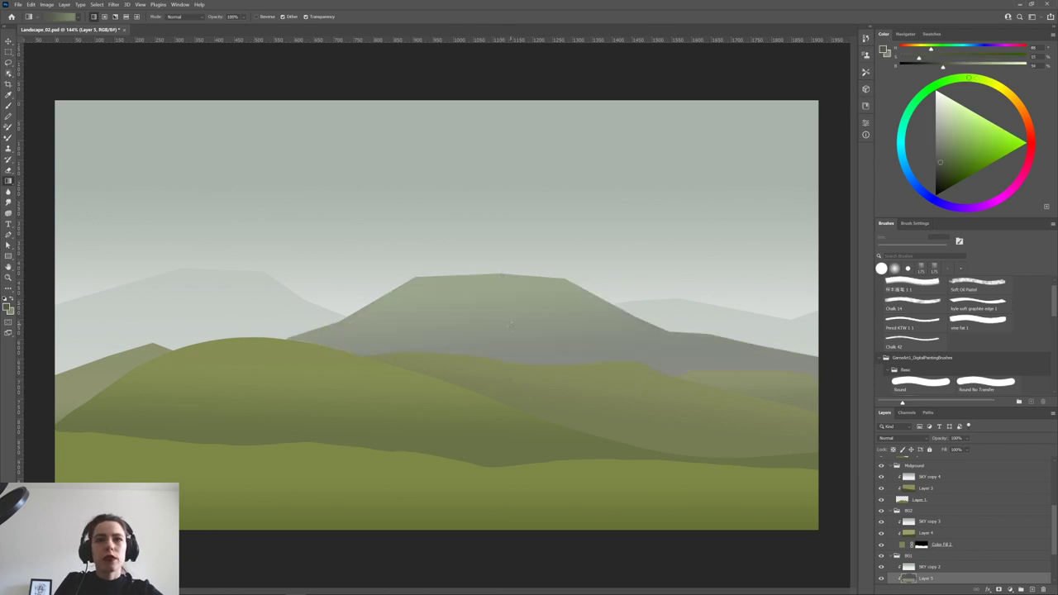
key("ctrl+z")
Raise the dark gradient colour to S 43, B 43, redo the vertical gradient on Layer 5's mountain and lower its opacity to about 20%.
left_click_drag(937, 61, 956, 70)
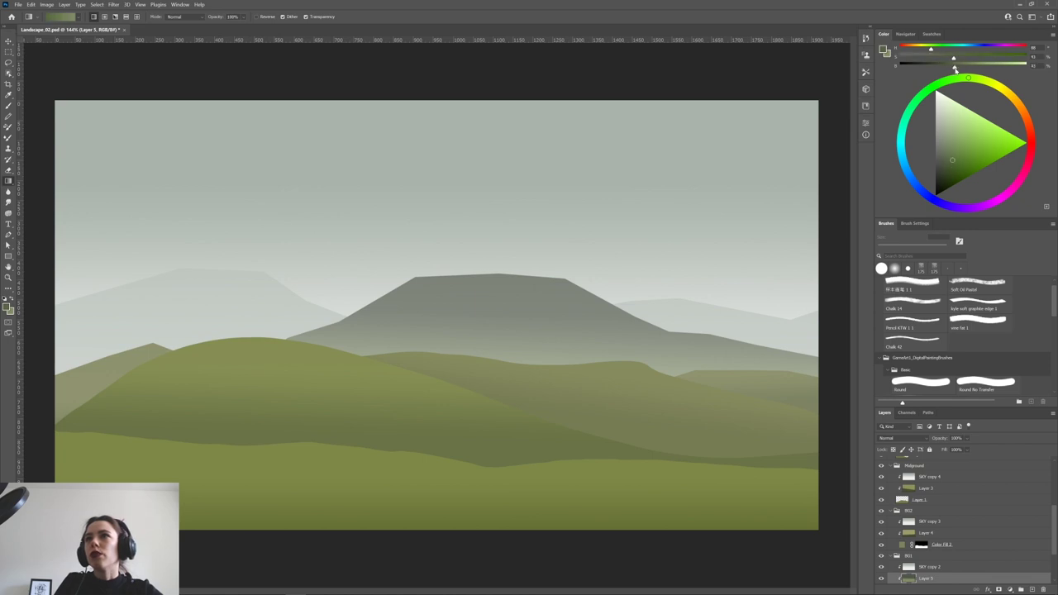
left_click_drag(501, 388, 502, 399)
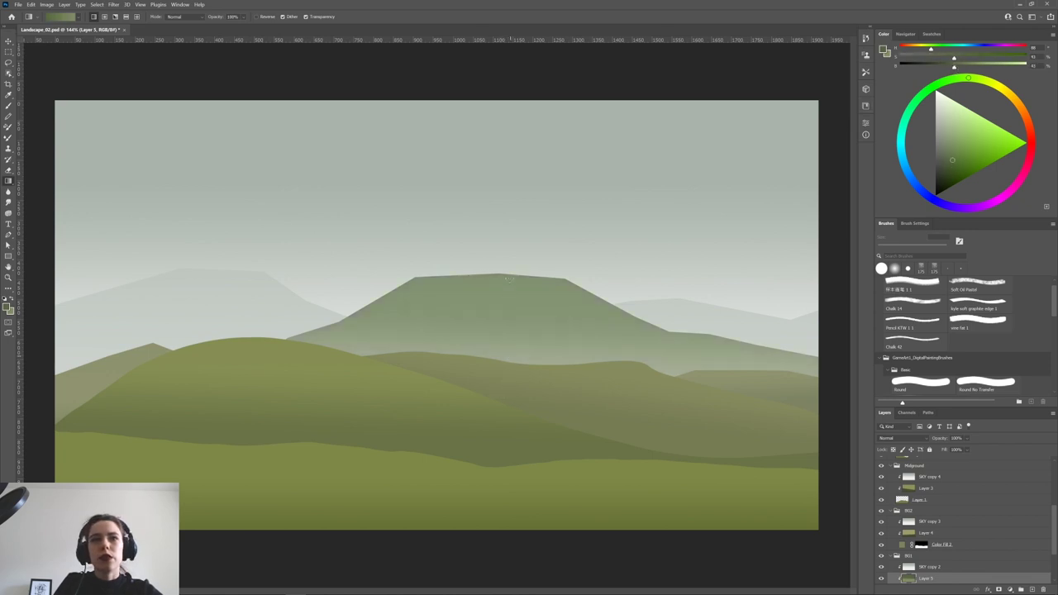
left_click_drag(509, 279, 516, 335)
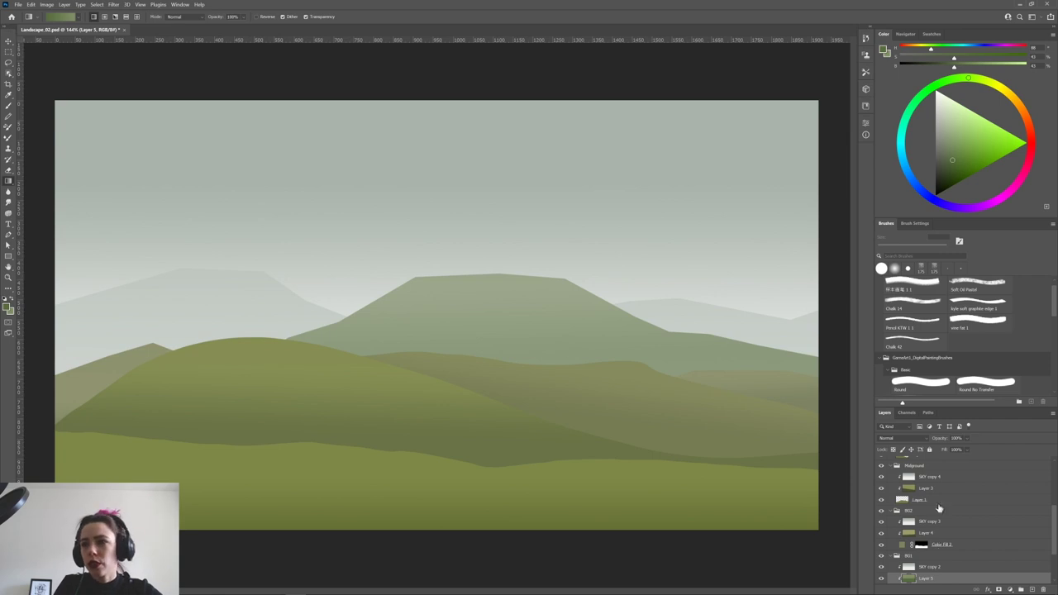
left_click_drag(968, 439, 952, 450)
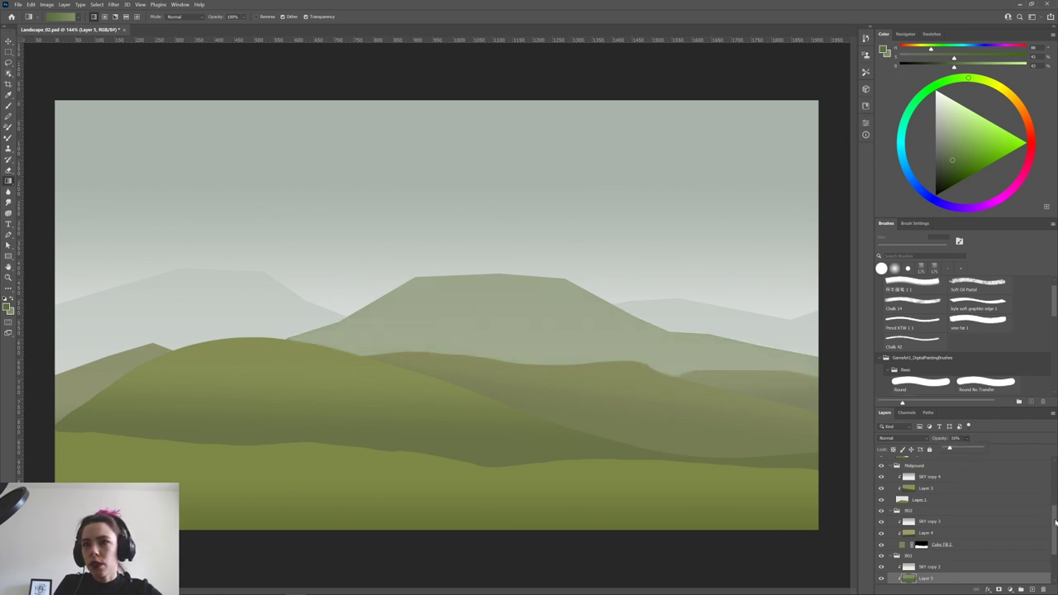
Add a new layer clipped to Mountains1 and fill it with a vertical gradient of the current greens.
scroll(1055, 522, "down", 3)
left_click(958, 559)
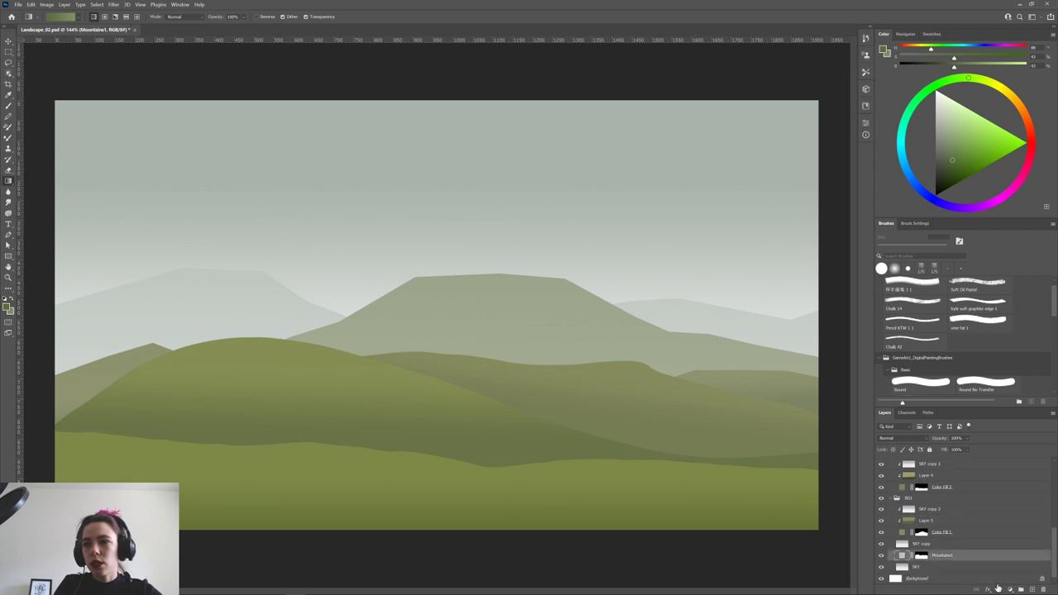
left_click(1031, 589)
left_click(906, 559, "alt")
key("alt+BackSpace")
left_click_drag(216, 363, 224, 281)
left_click(967, 438)
mouse_move(981, 449)
left_mouse_down()
mouse_move(949, 450)
mouse_move(971, 451)
left_mouse_up()
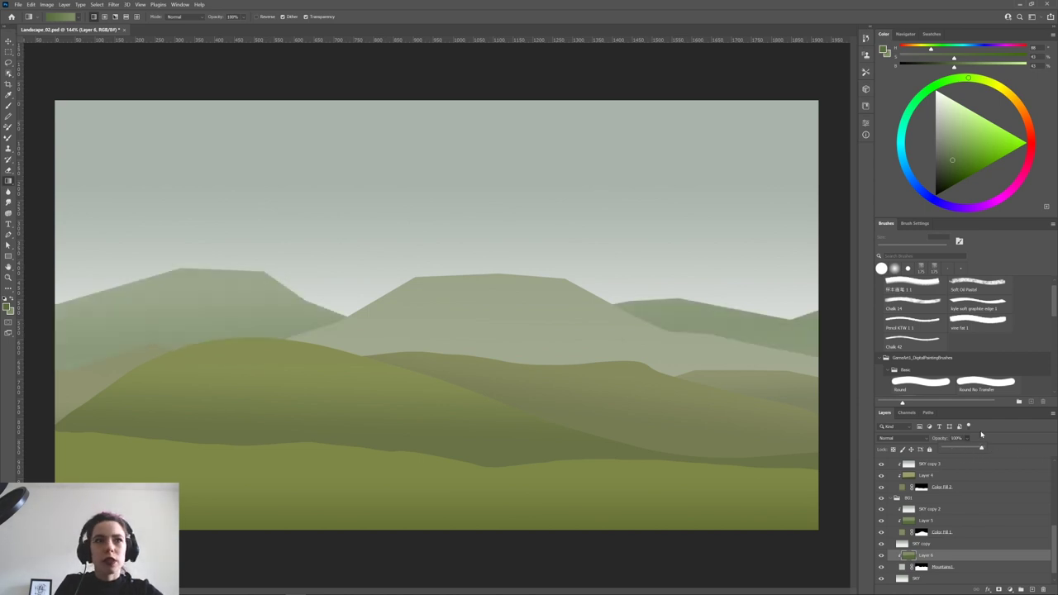
Test colorizing Layer 6 in Hue/Saturation, turn that off again and apply hue +18, saturation -33 and lightness +19.
key("ctrl+u")
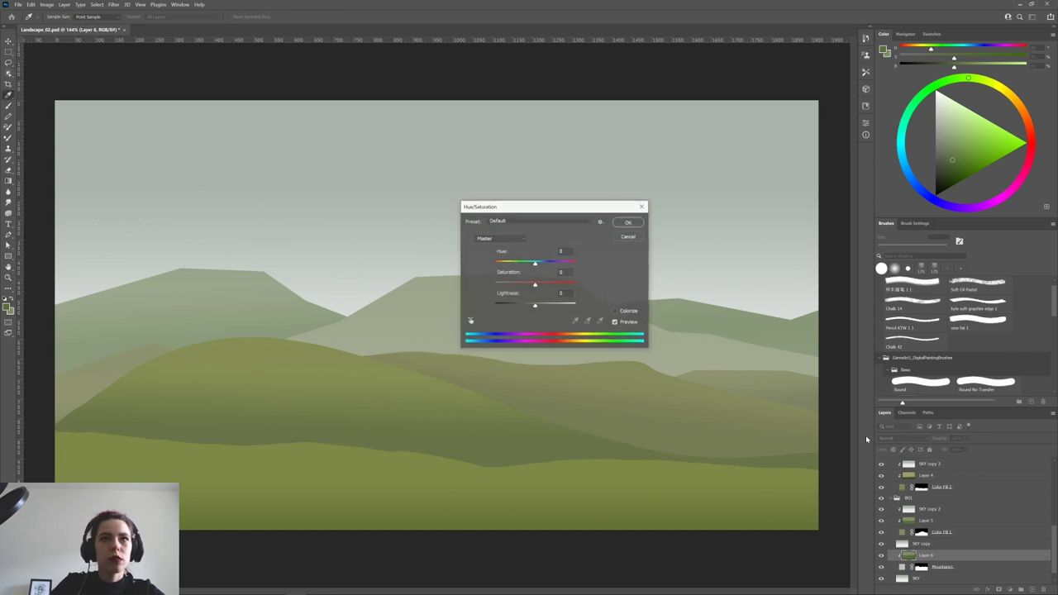
left_click_drag(536, 263, 545, 268)
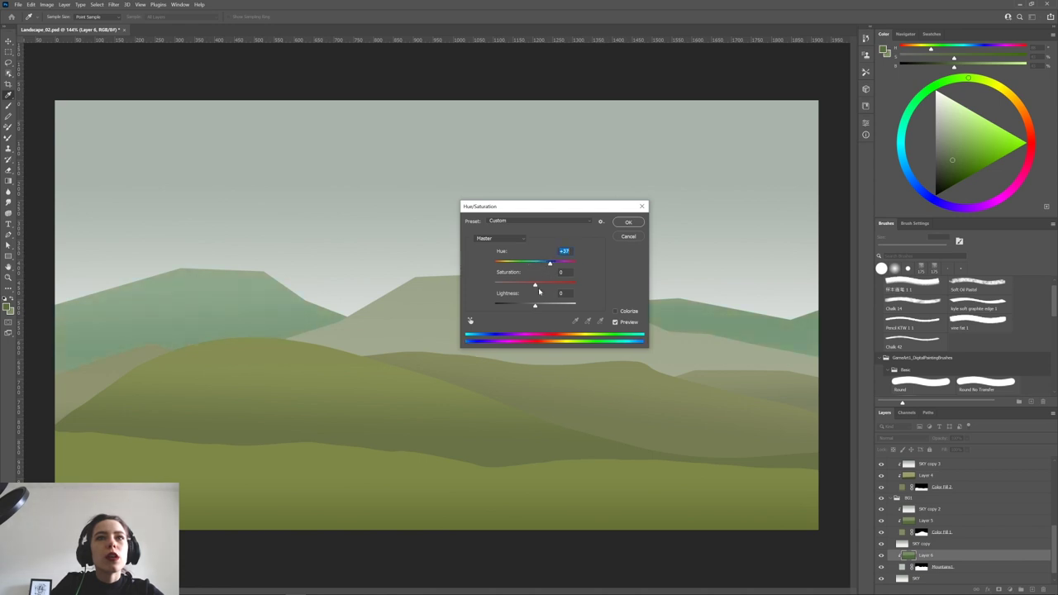
left_click_drag(542, 305, 544, 265)
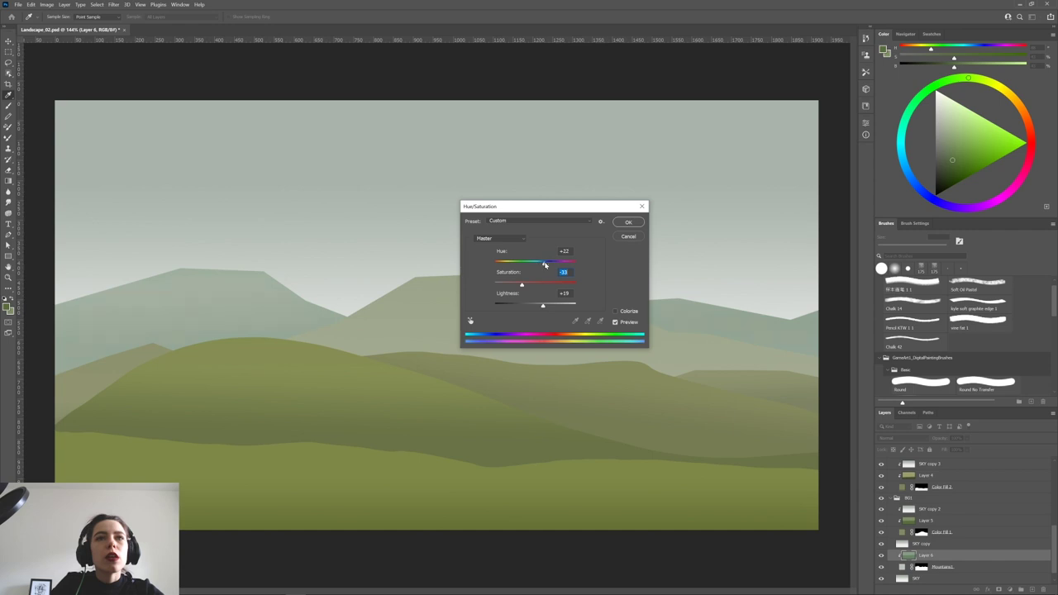
left_click(615, 310)
left_click_drag(537, 264, 546, 267)
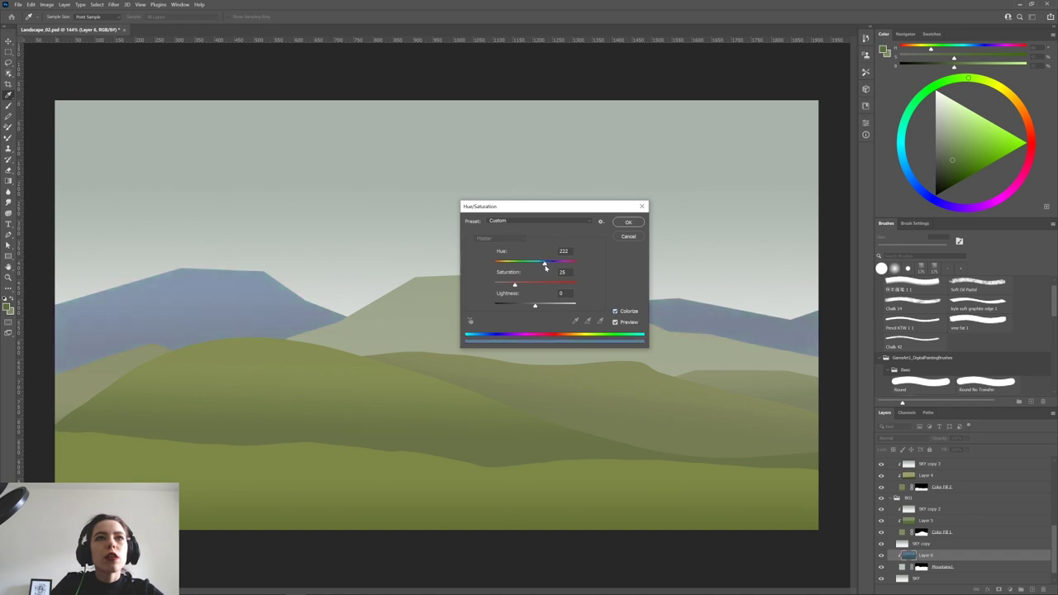
left_click_drag(544, 307, 505, 285)
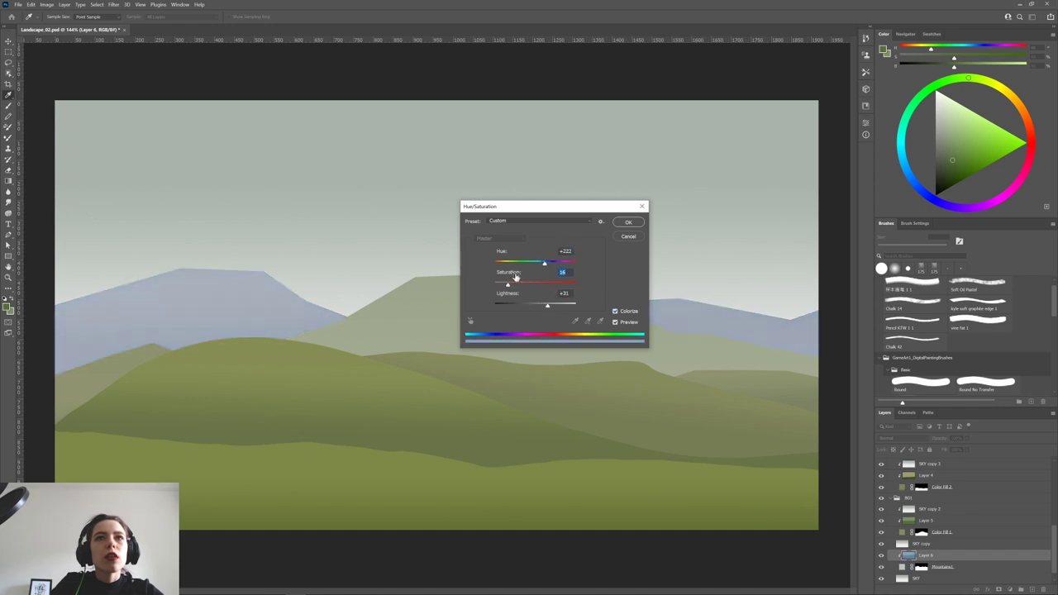
left_click(624, 312)
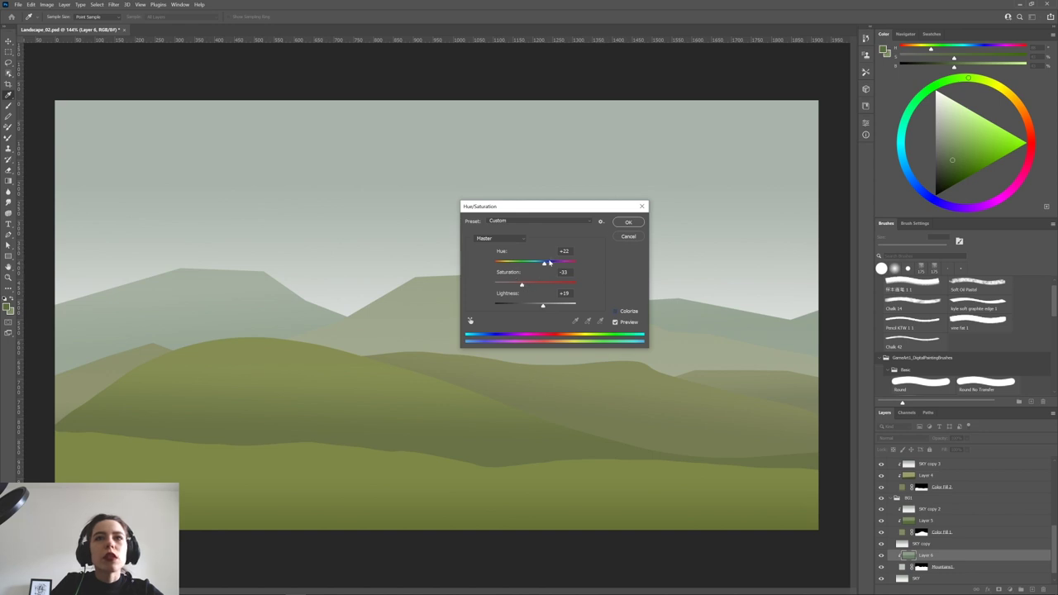
left_click(628, 223)
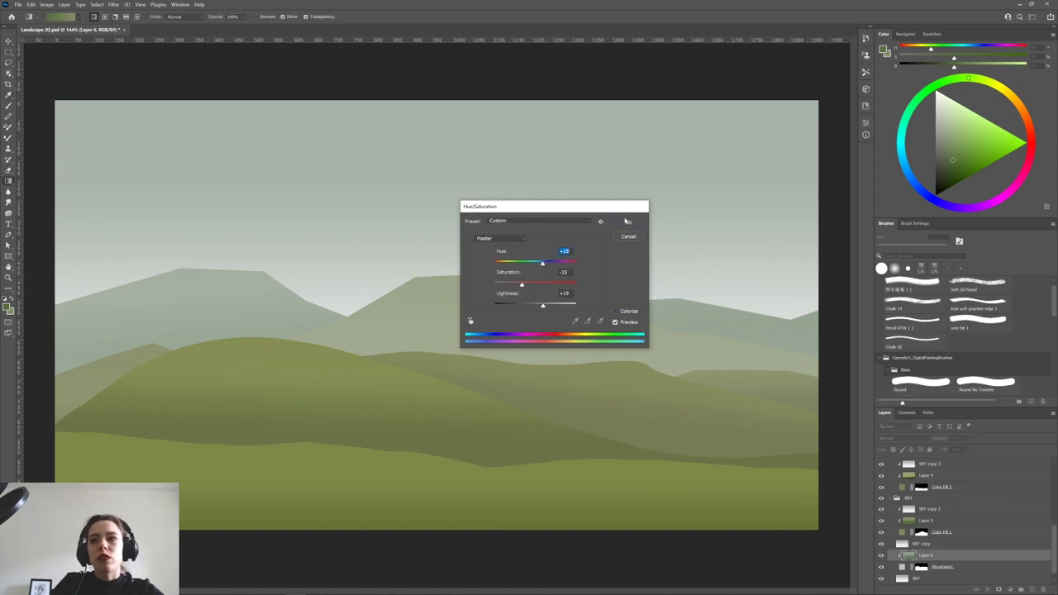
Lower Layer 6's opacity to 68%.
left_click(973, 450)
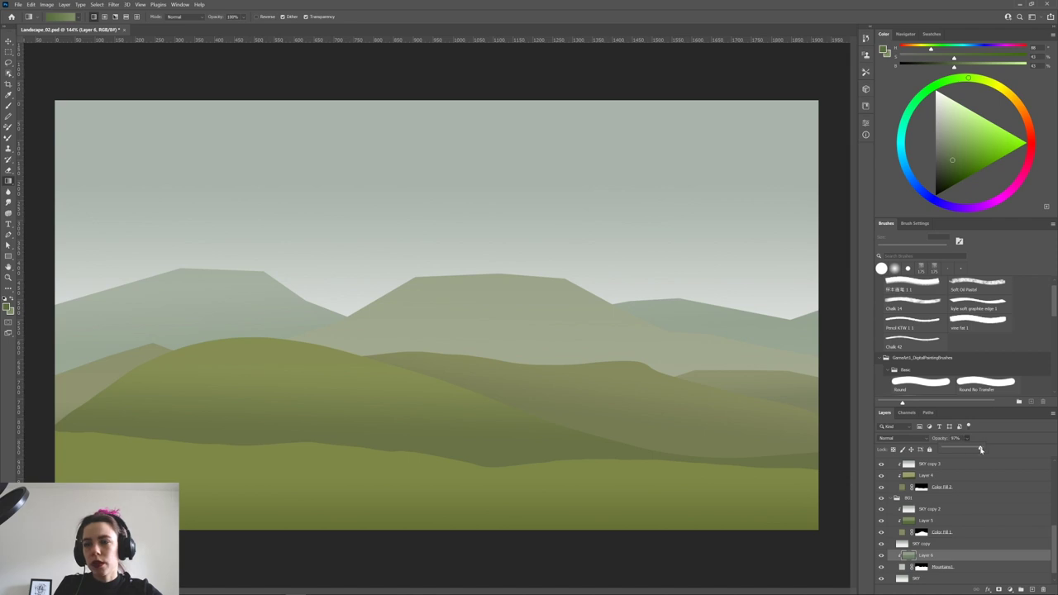
left_click(948, 449)
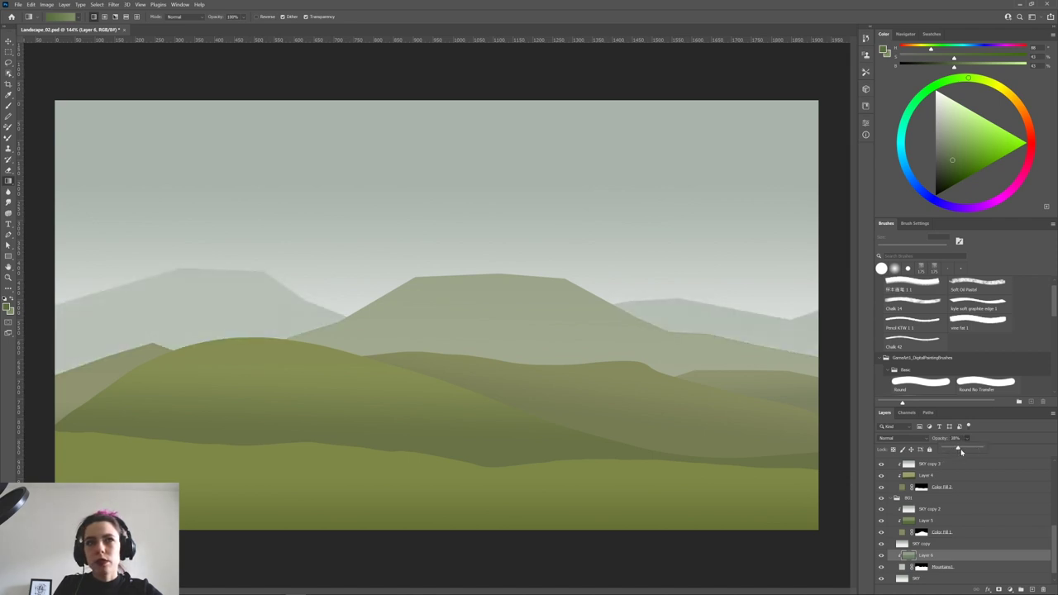
left_click_drag(968, 451, 969, 448)
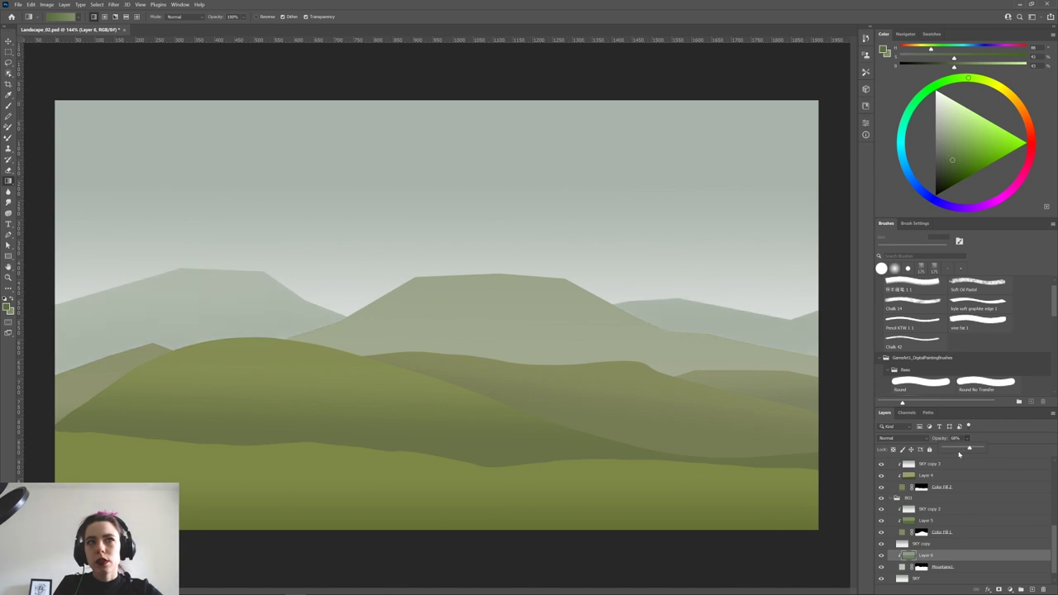
Show the Colorpalette layer and sample its off-white and cool grey swatches as the gradient colours.
key("x")
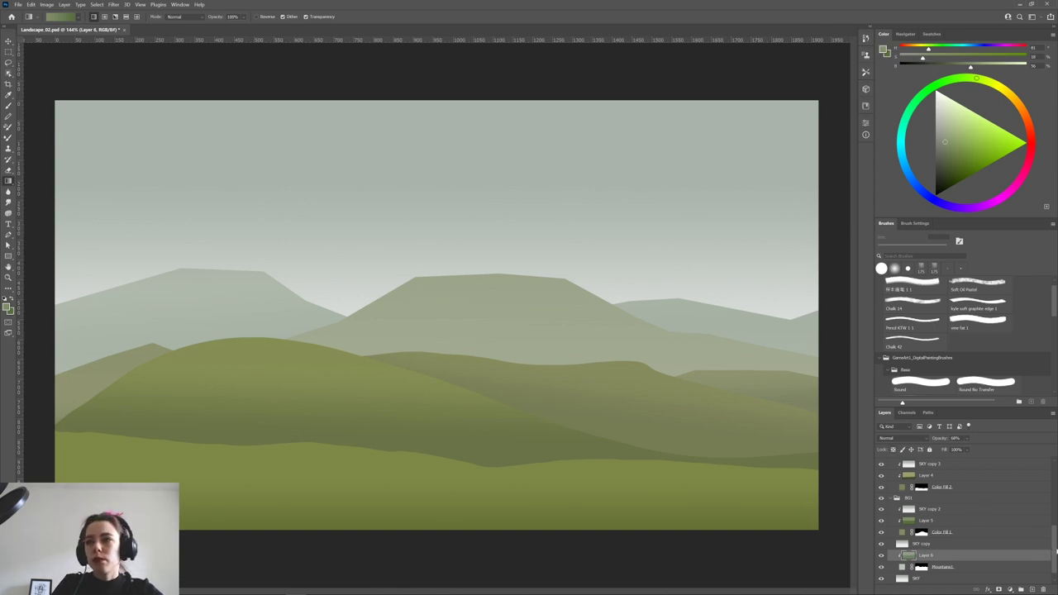
left_click_drag(1056, 550, 1055, 467)
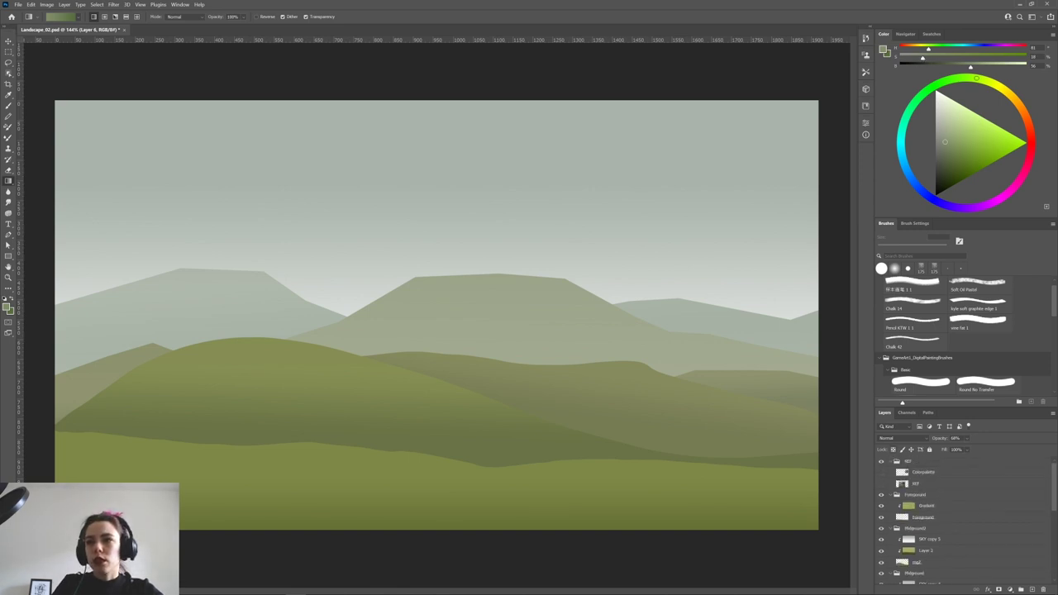
left_click(880, 473)
left_click(652, 185, "alt")
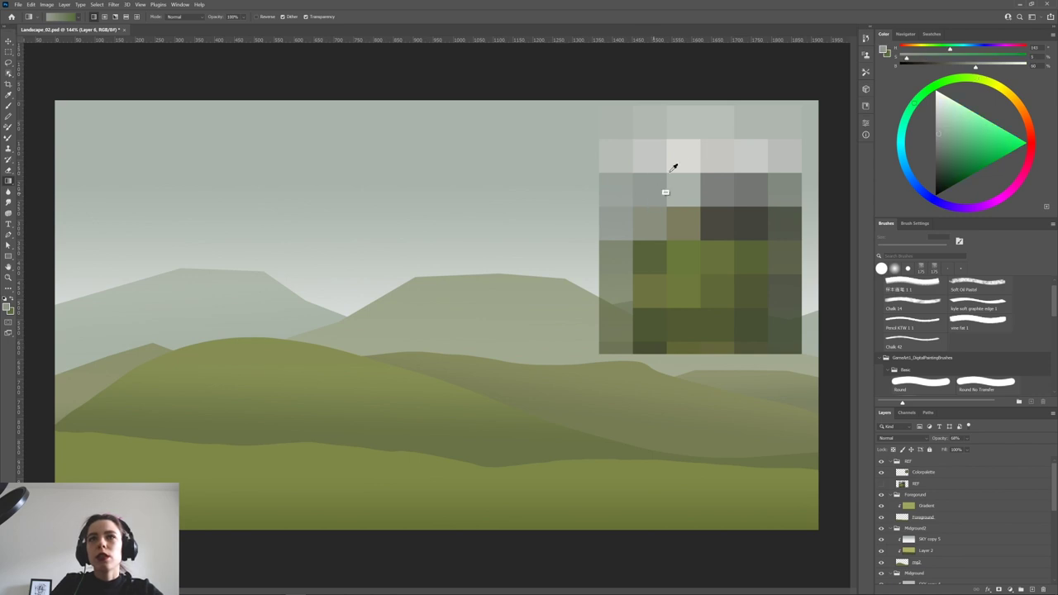
left_click(681, 156, "alt")
left_click(657, 175, "alt")
left_click(652, 203, "alt")
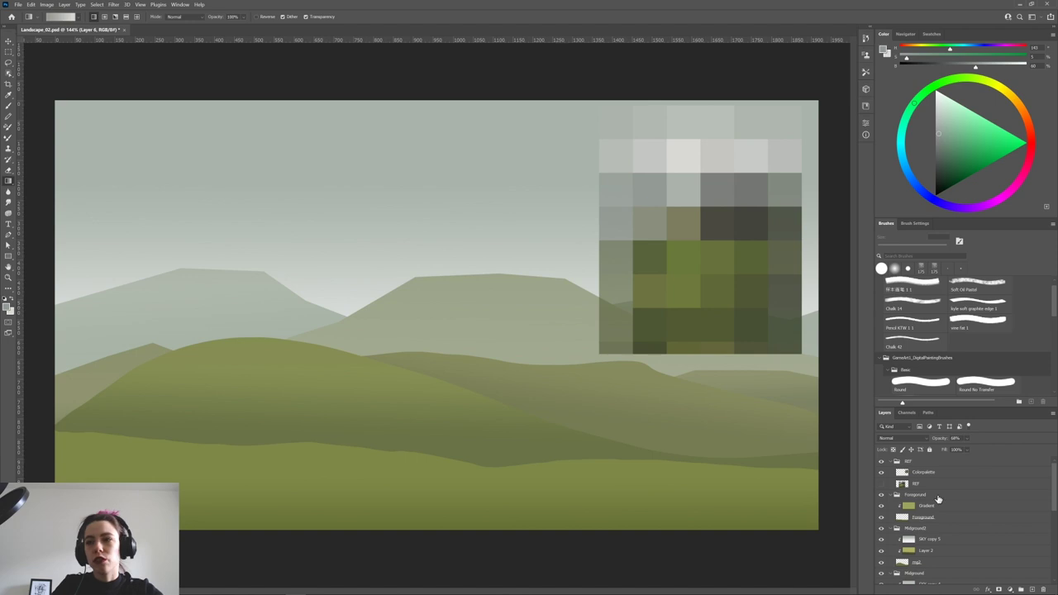
Replace Layer 6's shading with a vertical gradient of the sampled greys on the distant mountains and set its opacity to 25%.
left_click_drag(1055, 502, 1055, 579)
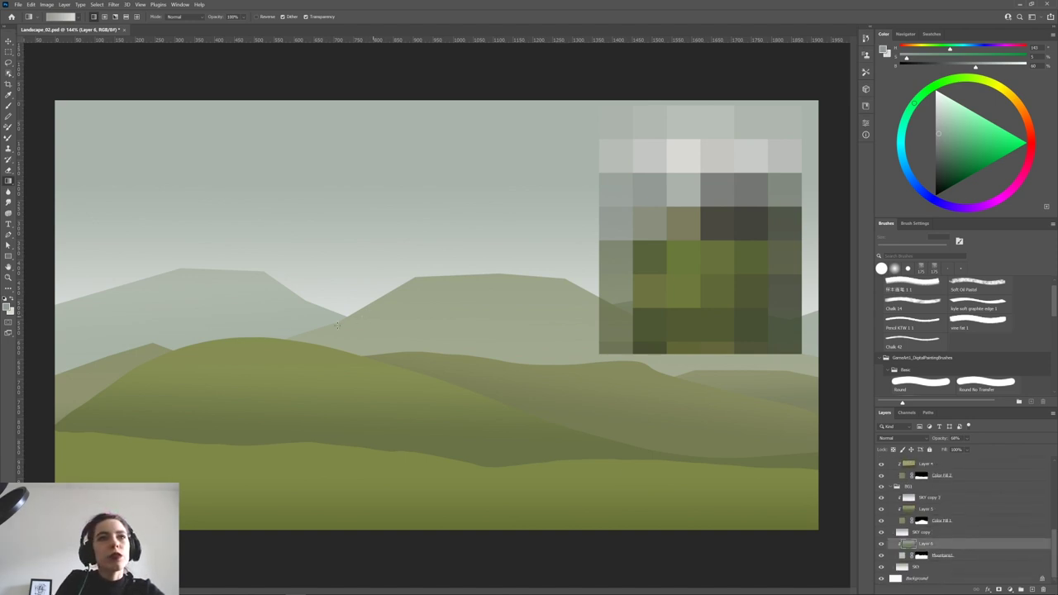
left_click_drag(227, 296, 203, 330)
key("ctrl+z")
left_click(966, 438)
left_click_drag(960, 449, 957, 450)
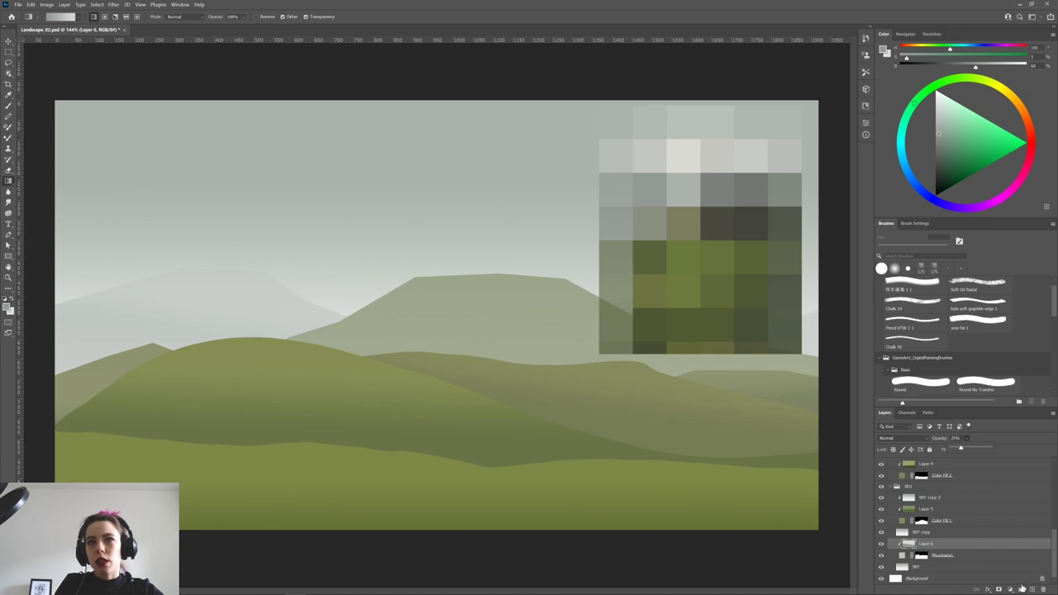
Hide the colour palette, then collapse and hide the REF group.
scroll(1051, 550, "up", 10)
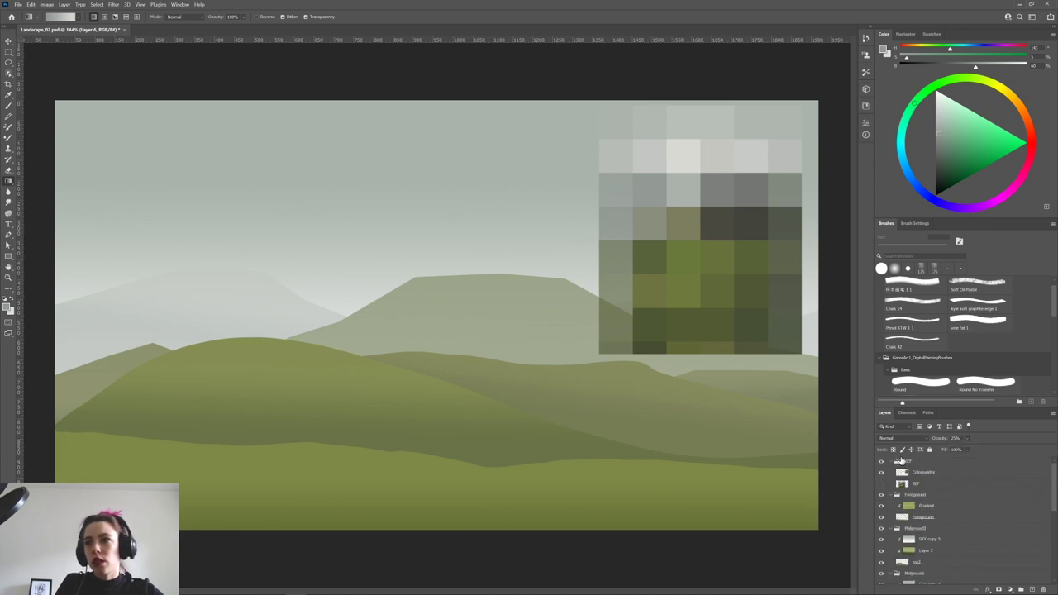
left_click(882, 461)
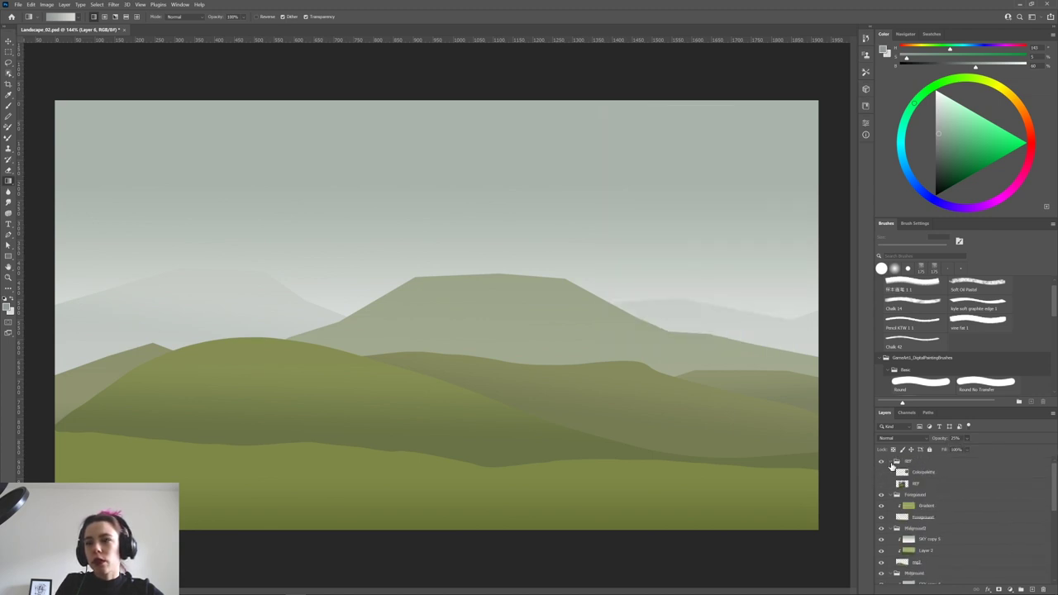
left_click(890, 463)
left_click(880, 462)
left_click(881, 462)
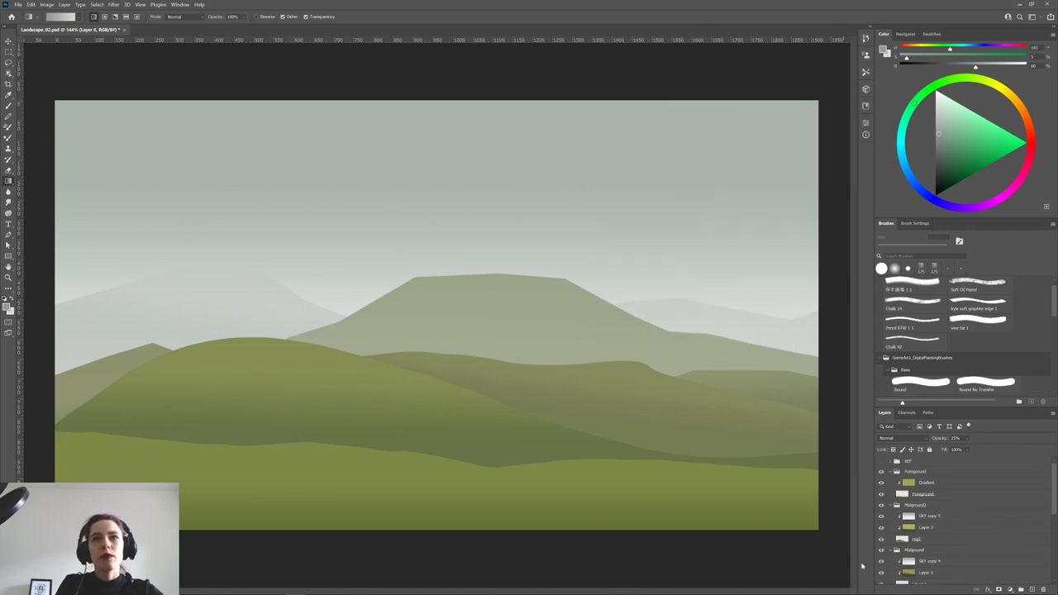
scroll(728, 437, "down", 10)
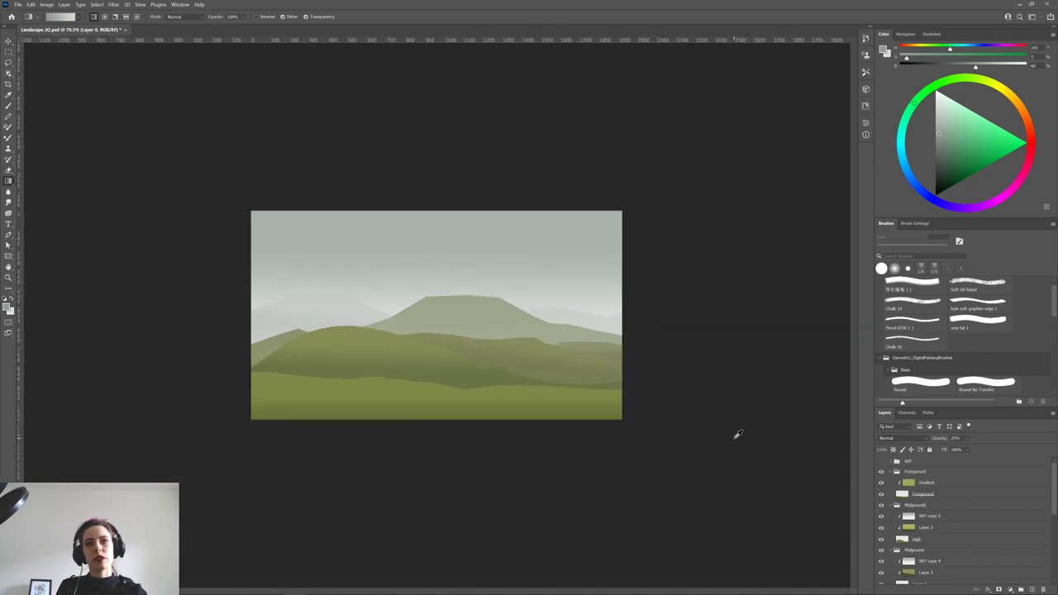
scroll(754, 435, "down", 4)
scroll(748, 442, "up", 3)
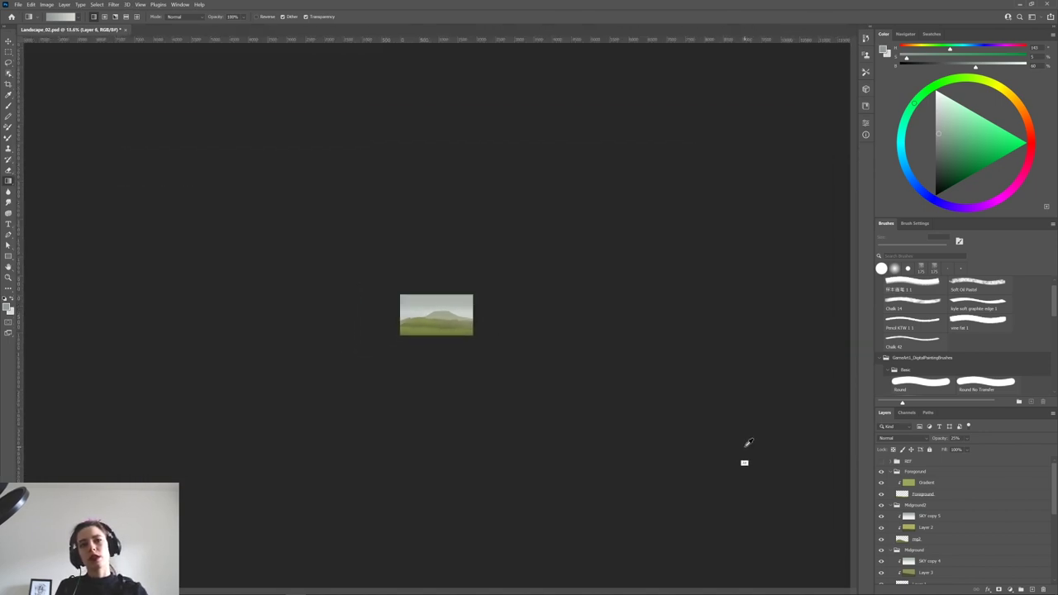
scroll(747, 442, "up", 10)
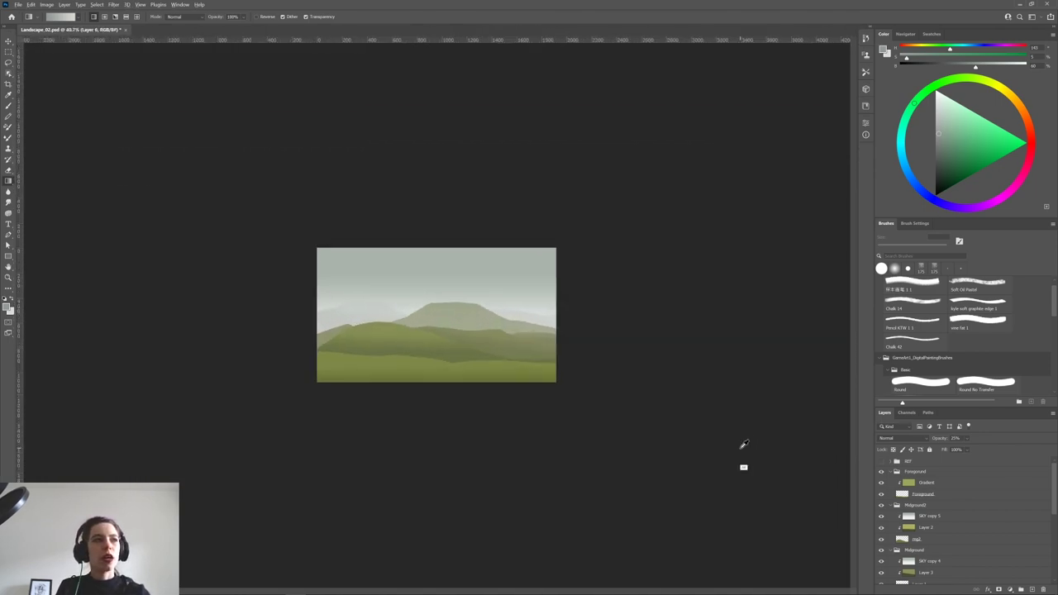
scroll(744, 444, "up", 3)
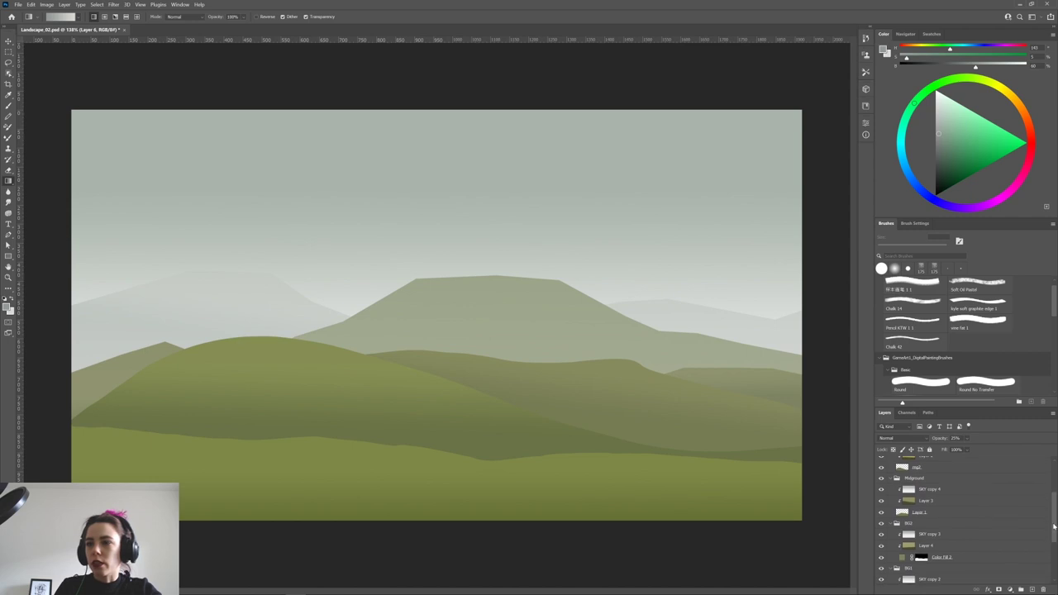
Collapse the Foreground, Midground2, Midground and BG2 groups and add a new layer above Layer 6.
left_click(897, 471)
left_click(890, 482)
left_click(892, 493)
left_click(893, 503)
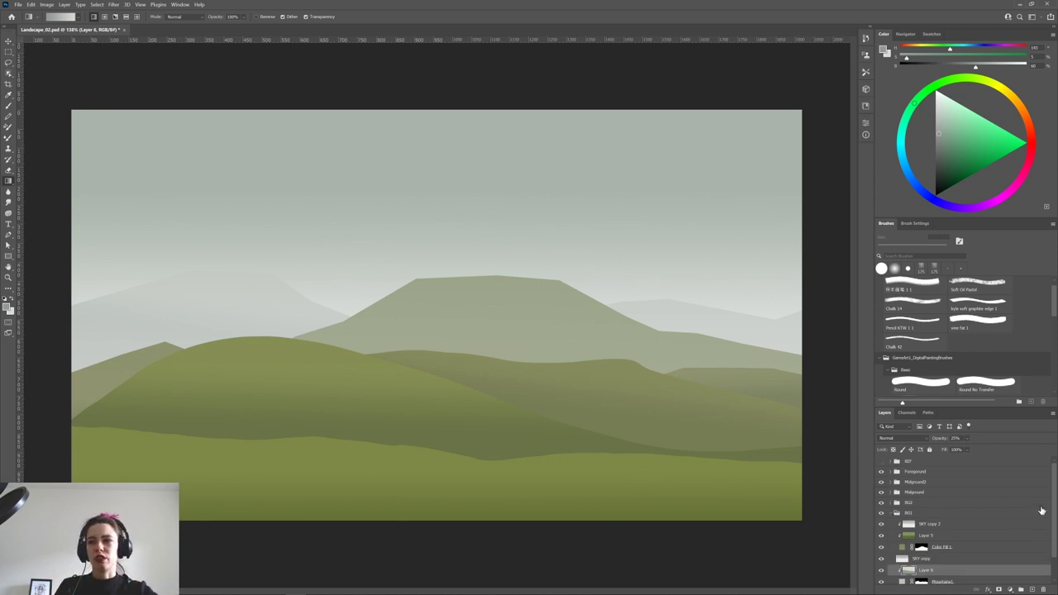
left_click_drag(1053, 493, 1052, 525)
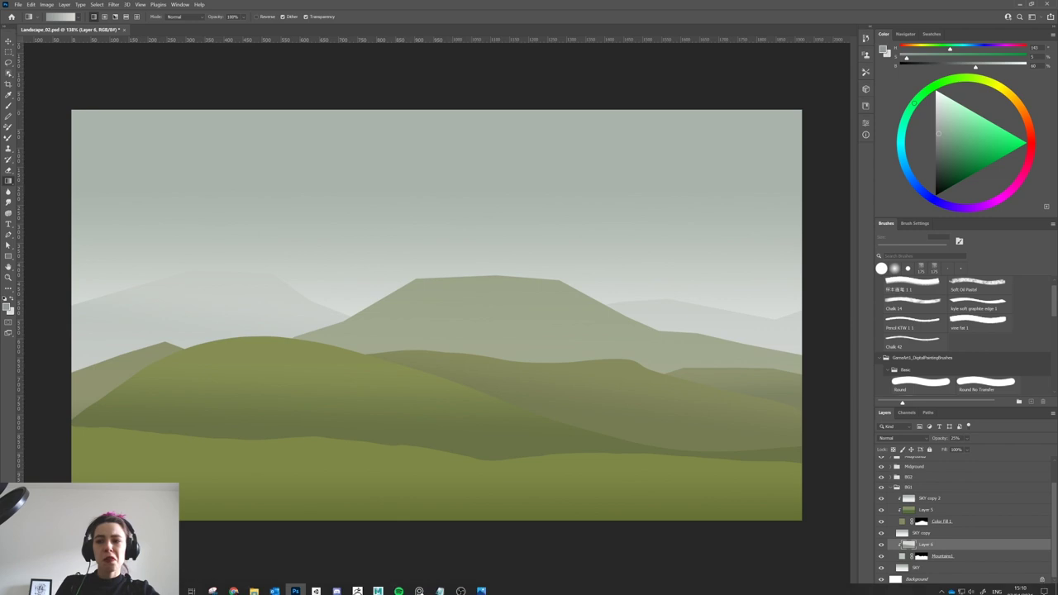
left_click(1030, 589)
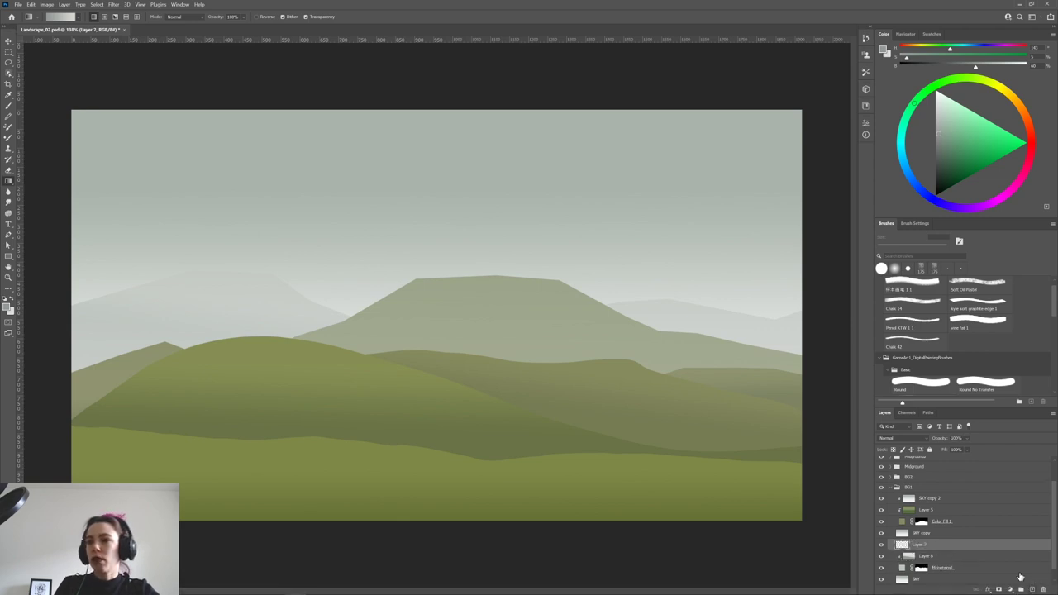
Activate the Brush tool, tidy the open brush folders and choose the Hard Round brush from General Brushes.
key("b")
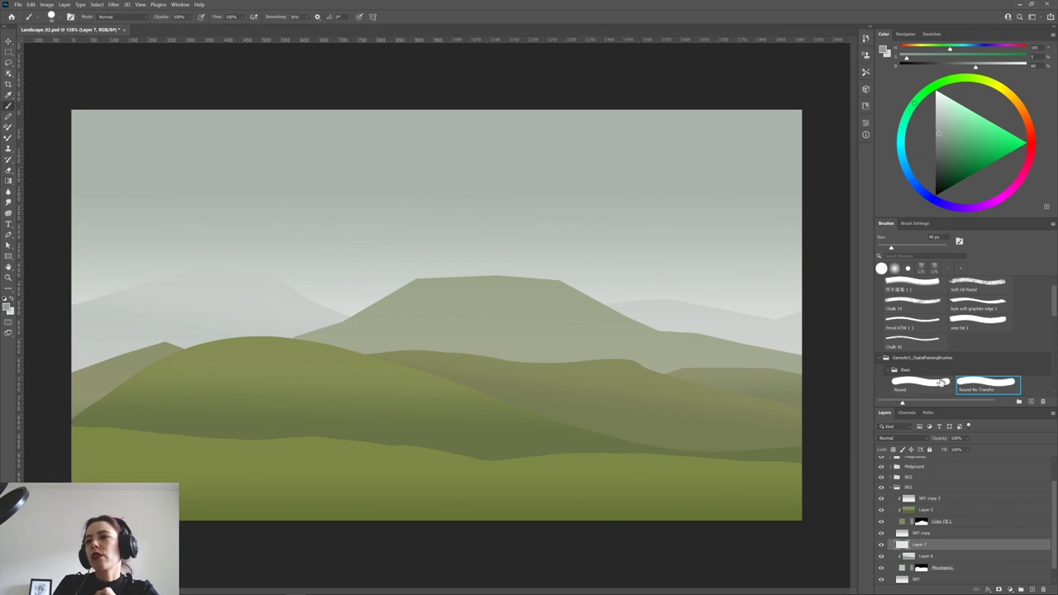
left_click(883, 358)
left_click_drag(1048, 298, 1056, 289)
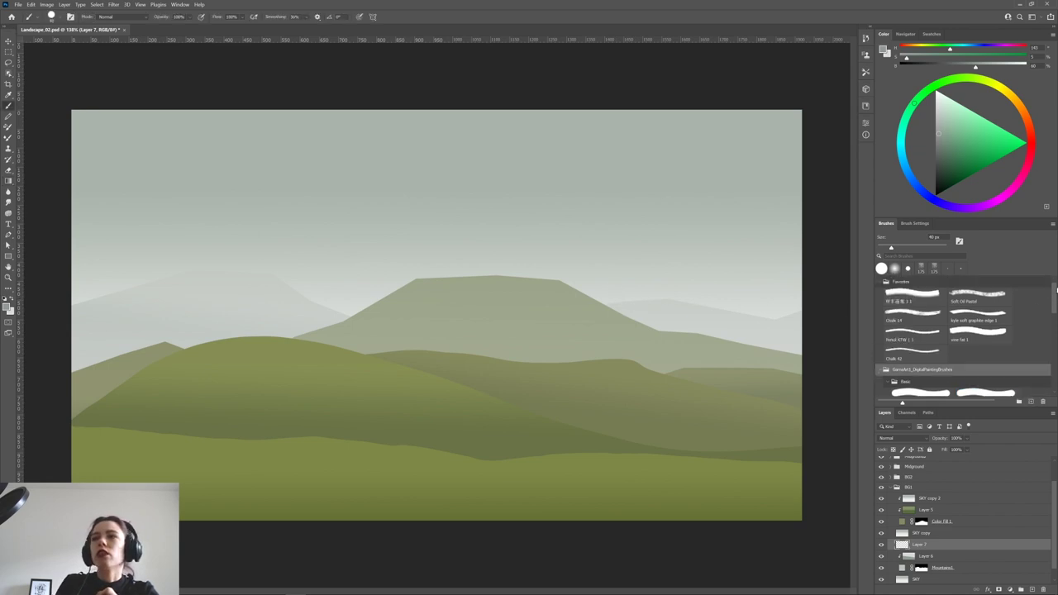
left_click(881, 283)
left_click(881, 294)
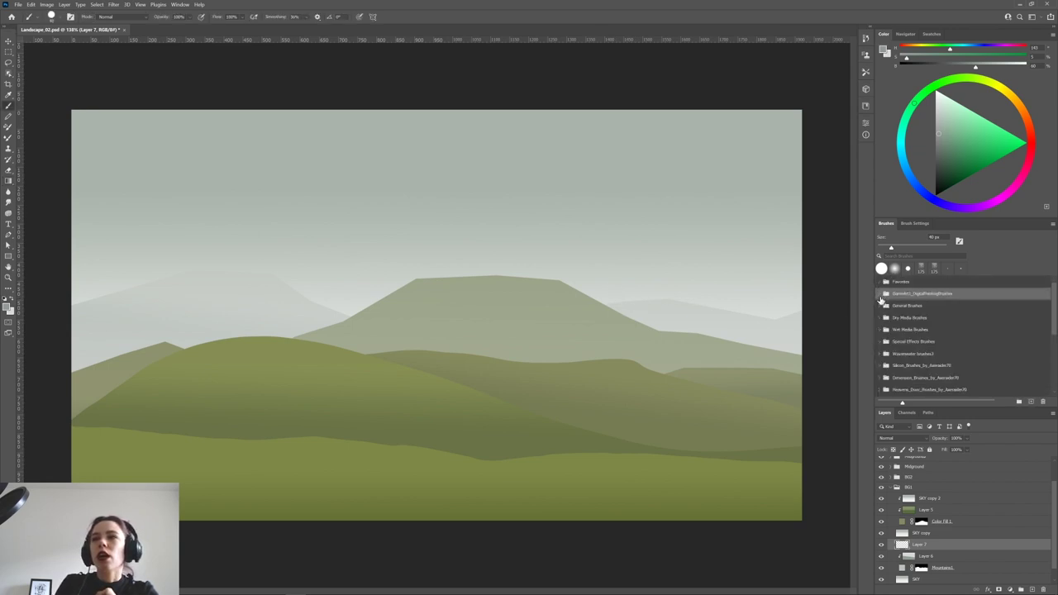
left_click(879, 306)
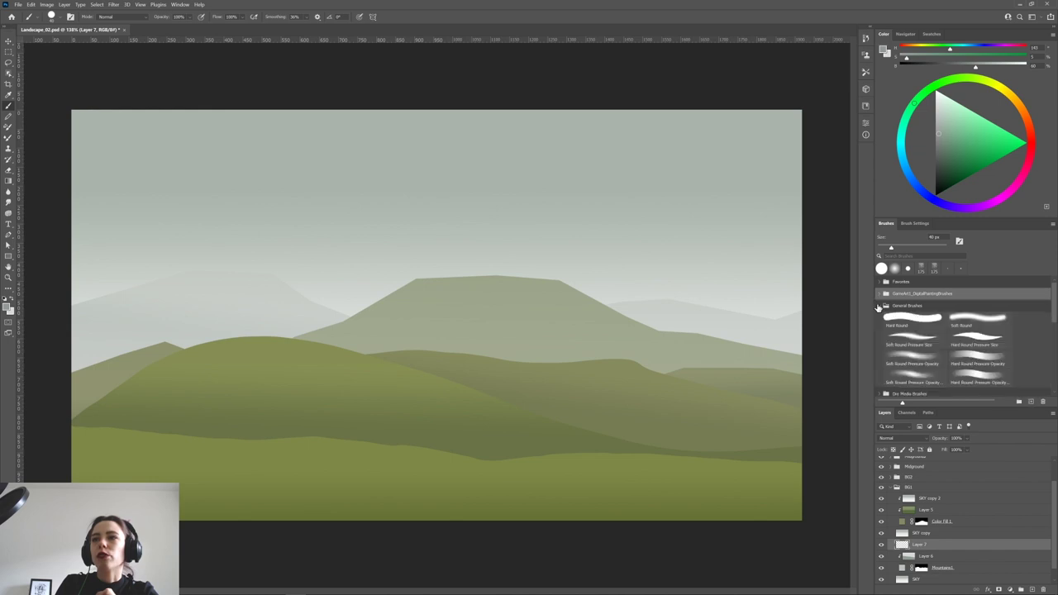
left_click(926, 326)
mouse_move(1052, 304)
left_mouse_down()
mouse_move(1054, 328)
mouse_move(1055, 293)
left_mouse_up()
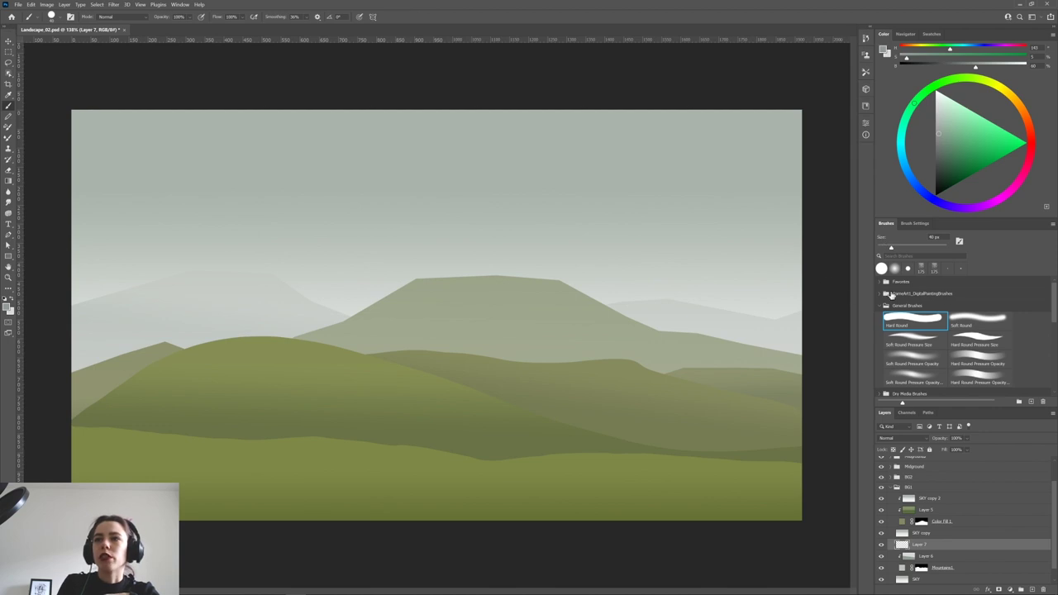
Set the painting colour to an off-white and enlarge the brush to 125 px.
key("]")
key("bracketright")
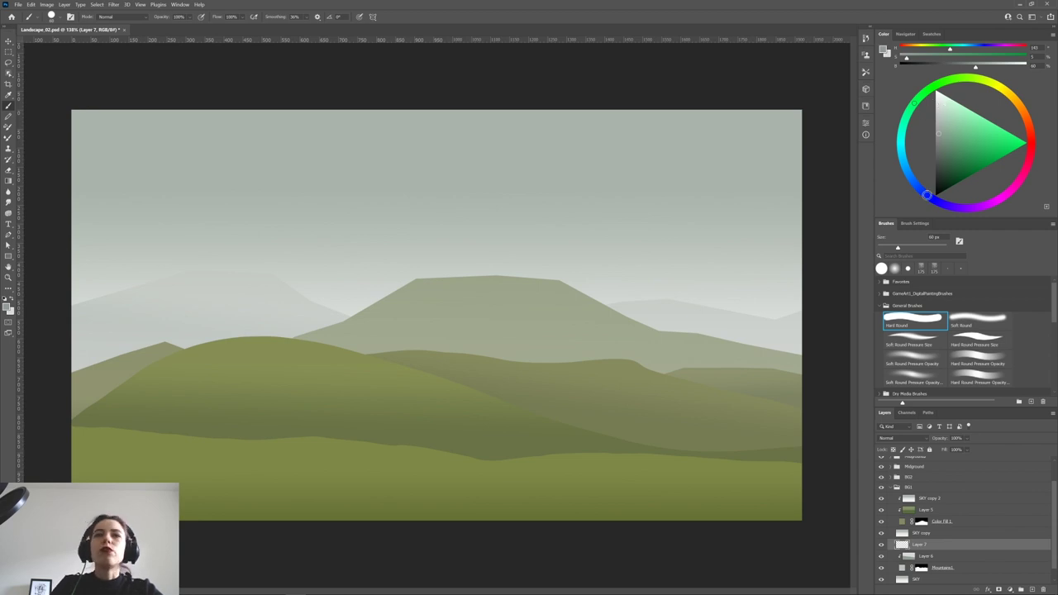
left_click_drag(939, 105, 938, 97)
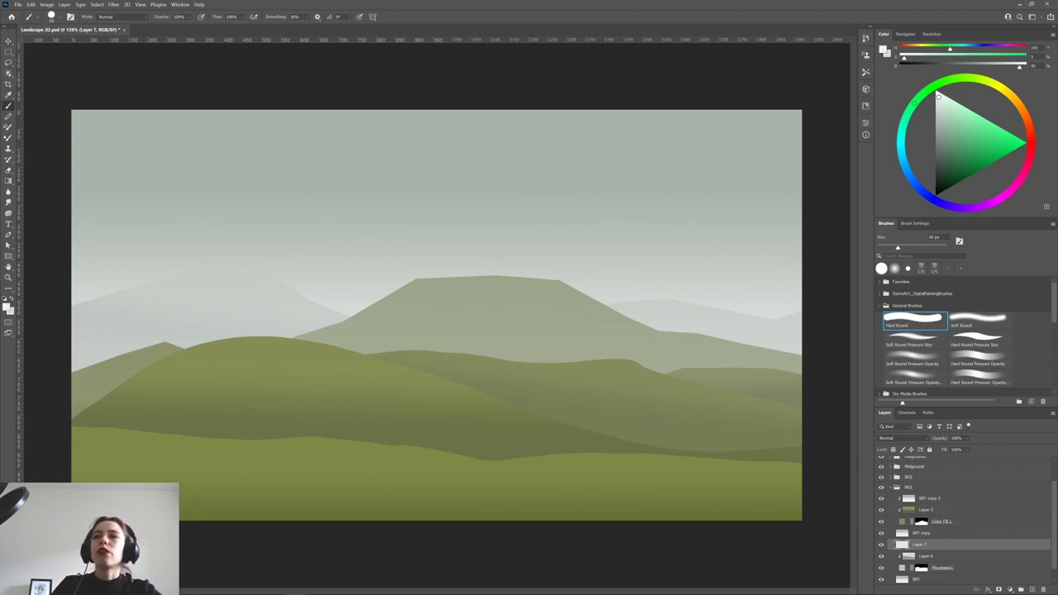
key("bracketright")
key("bracketright")
key("bracketright")
key("bracketright")
key("bracketright")
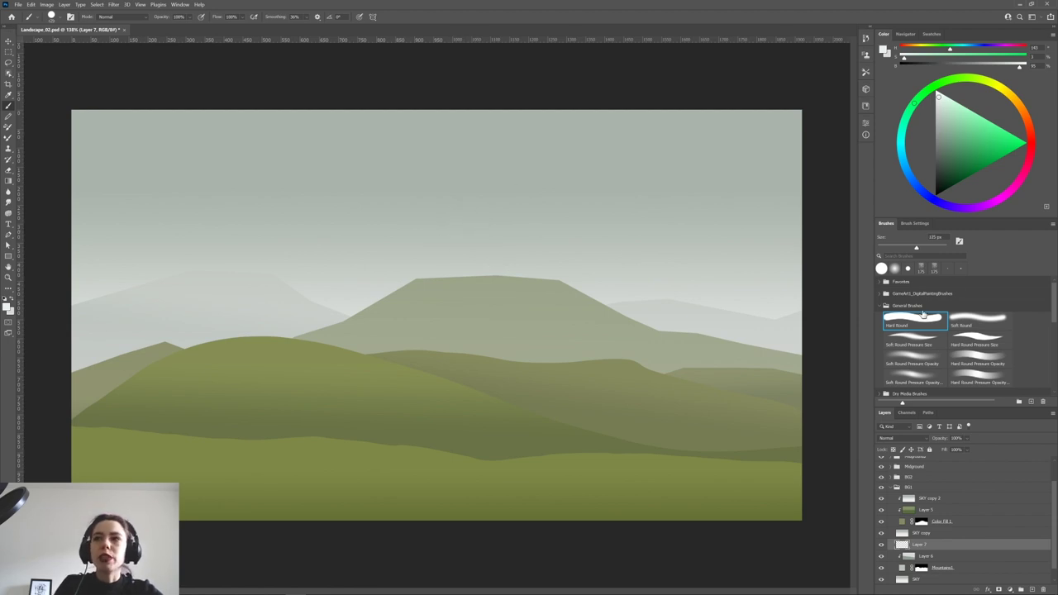
Try broad freehand strokes across the sky on Layer 7 with the Hard Round brush and undo them.
left_click_drag(570, 173, 528, 323)
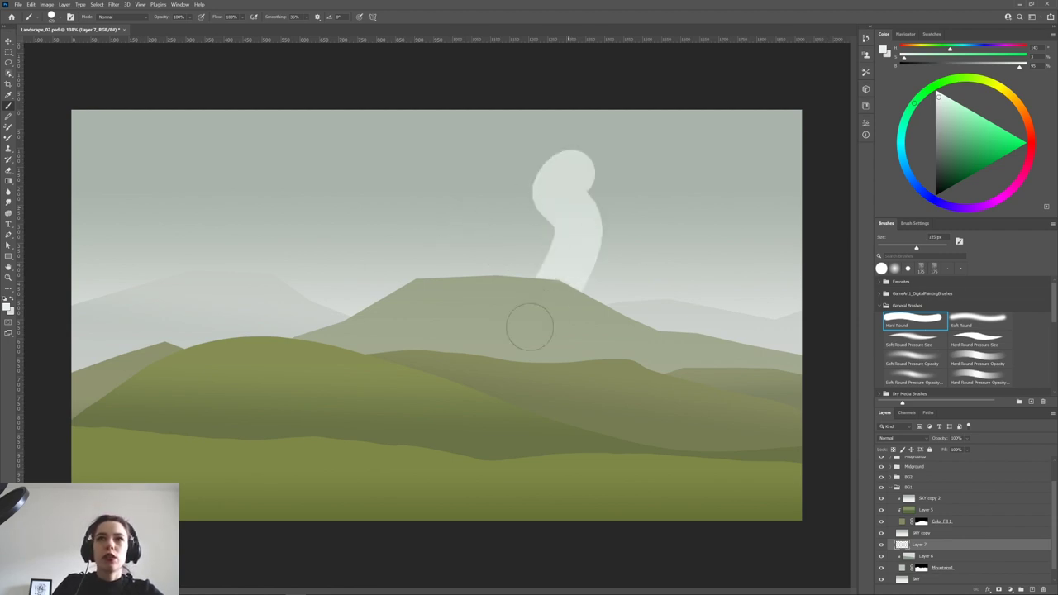
left_click(462, 269)
mouse_move(453, 184)
left_mouse_down()
mouse_move(595, 197)
mouse_move(662, 262)
mouse_move(390, 202)
mouse_move(182, 209)
mouse_move(541, 225)
left_mouse_up()
key("ctrl+z")
key("ctrl+z")
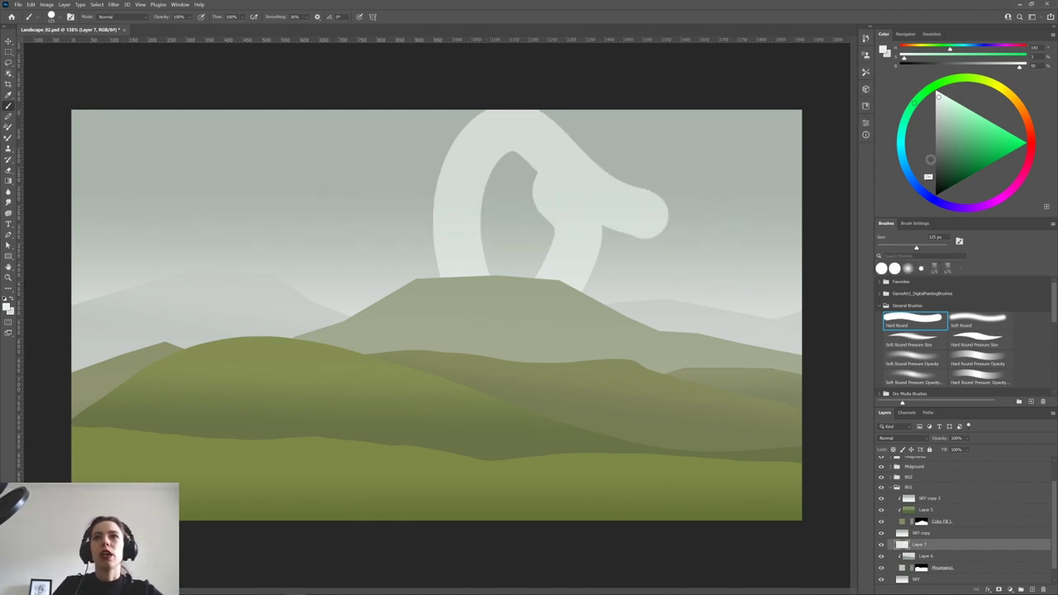
key("ctrl+z")
key("ctrl+z")
key("ctrl+z")
Enable pen pressure for opacity, test it with 60 px strokes in the sky and undo them.
left_click(201, 16)
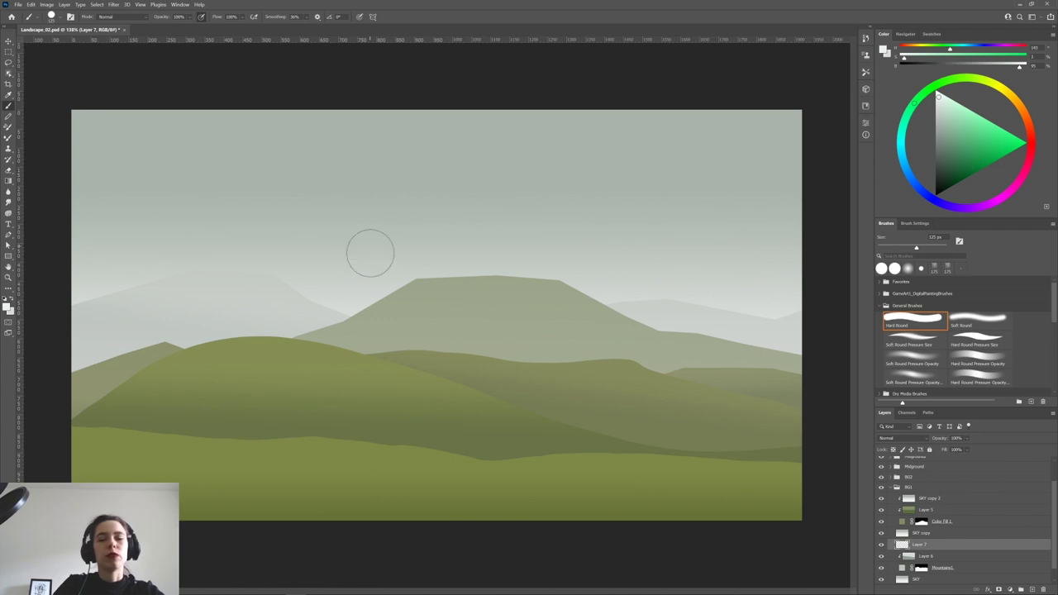
key("bracketleft")
key("bracketleft")
key("bracketleft")
key("bracketleft")
key("bracketleft")
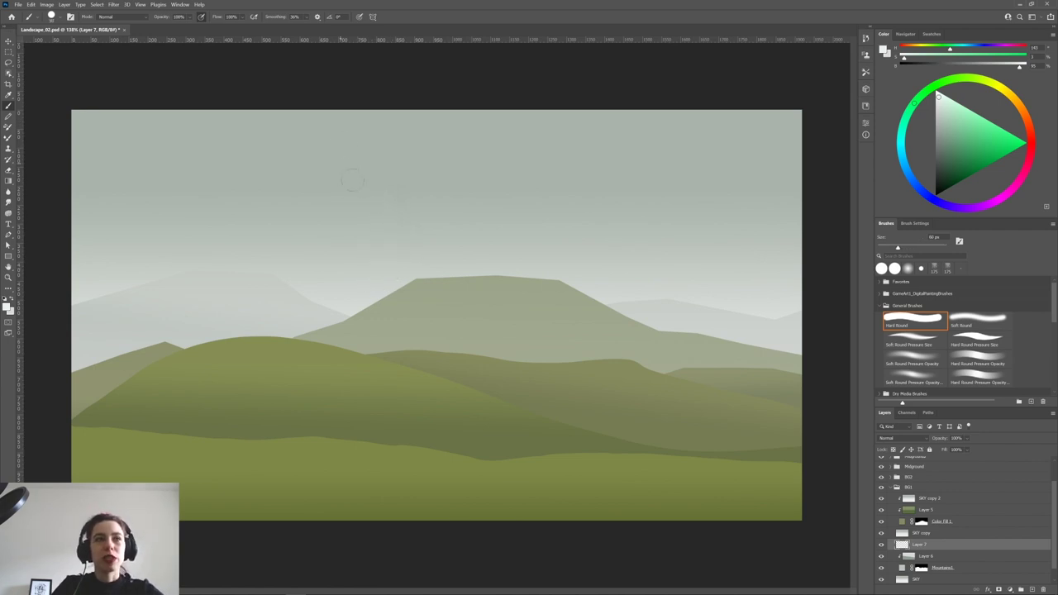
mouse_move(367, 174)
left_mouse_down()
mouse_move(385, 228)
mouse_move(472, 224)
mouse_move(614, 260)
mouse_move(669, 284)
mouse_move(711, 332)
left_mouse_up()
mouse_move(403, 282)
left_mouse_down()
mouse_move(339, 238)
mouse_move(230, 201)
mouse_move(219, 177)
mouse_move(249, 165)
mouse_move(387, 169)
left_mouse_up()
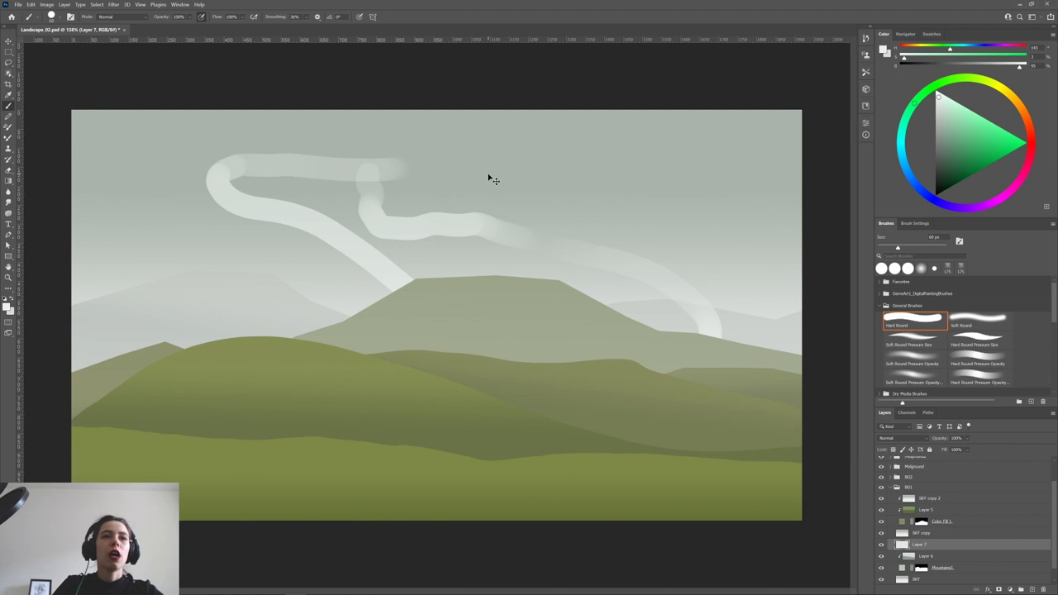
key("ctrl+z")
key("ctrl+z")
key("ctrl+z")
key("ctrl+z")
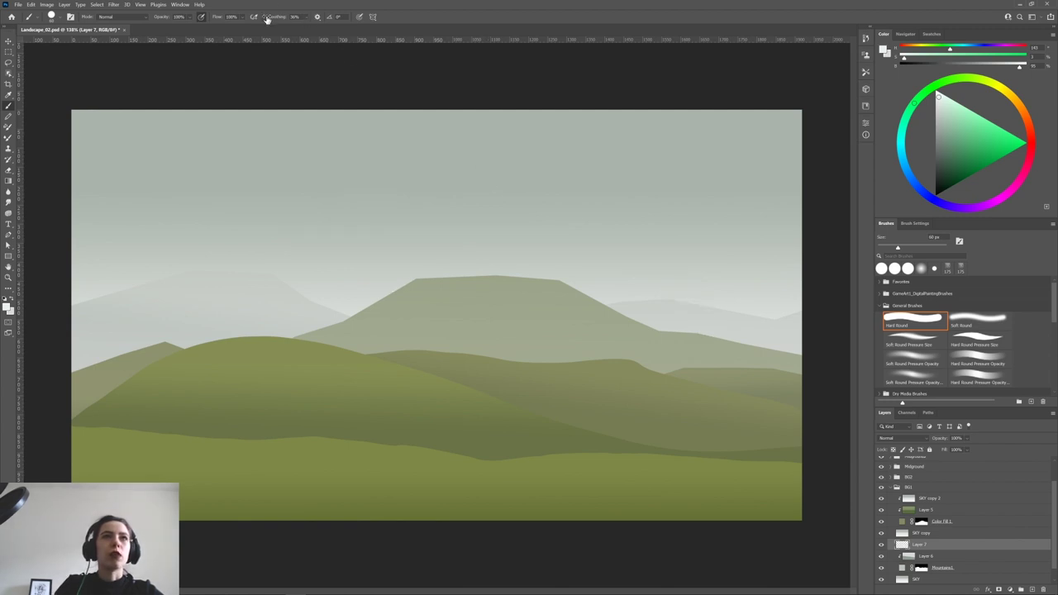
Enable pen pressure for brush size, test it with strokes in the sky and undo them.
mouse_move(321, 175)
left_mouse_down()
mouse_move(373, 185)
mouse_move(417, 207)
mouse_move(462, 189)
mouse_move(533, 187)
mouse_move(633, 217)
mouse_move(662, 249)
mouse_move(479, 252)
left_mouse_up()
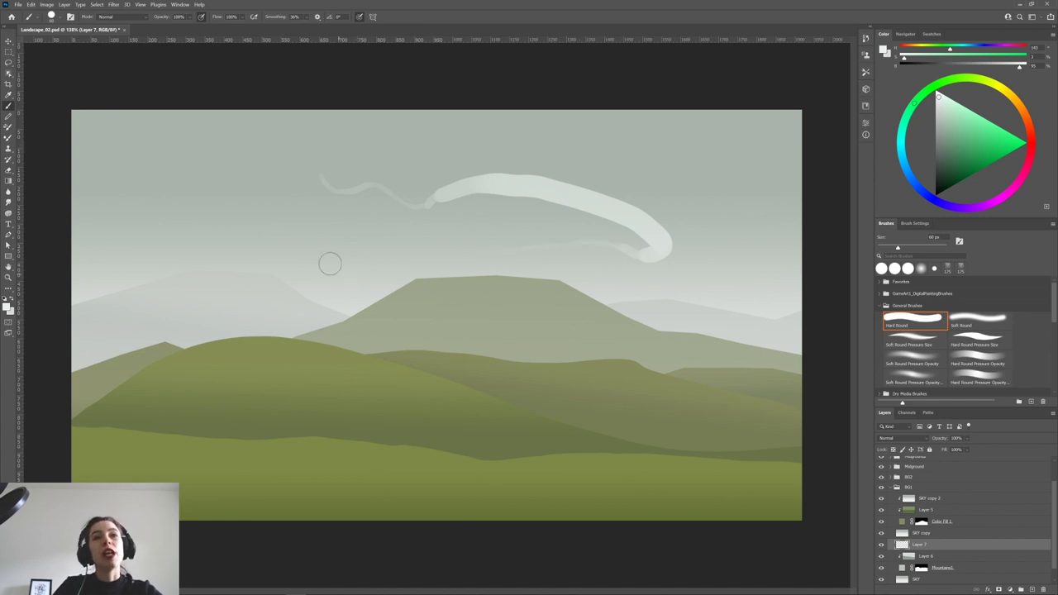
left_click_drag(316, 223, 339, 172)
left_click_drag(410, 154, 401, 217)
key("ctrl+z")
key("ctrl+z")
key("ctrl+z")
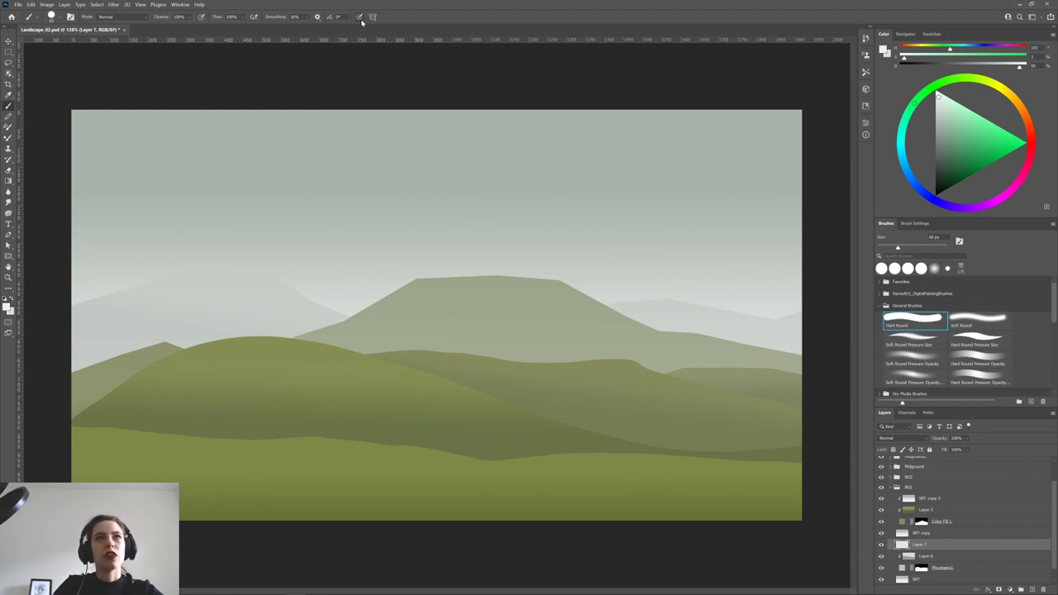
left_click(462, 210)
key("ctrl+0")
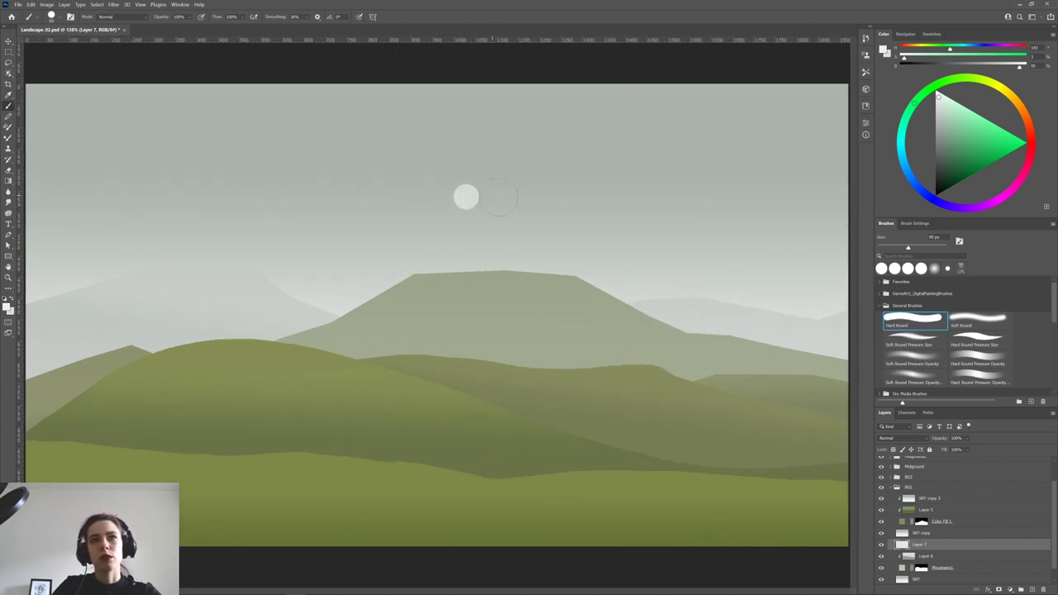
key("ctrl+z")
Reselect Layer 7 as the painting layer and set the brush size to 125 px.
left_click(924, 533)
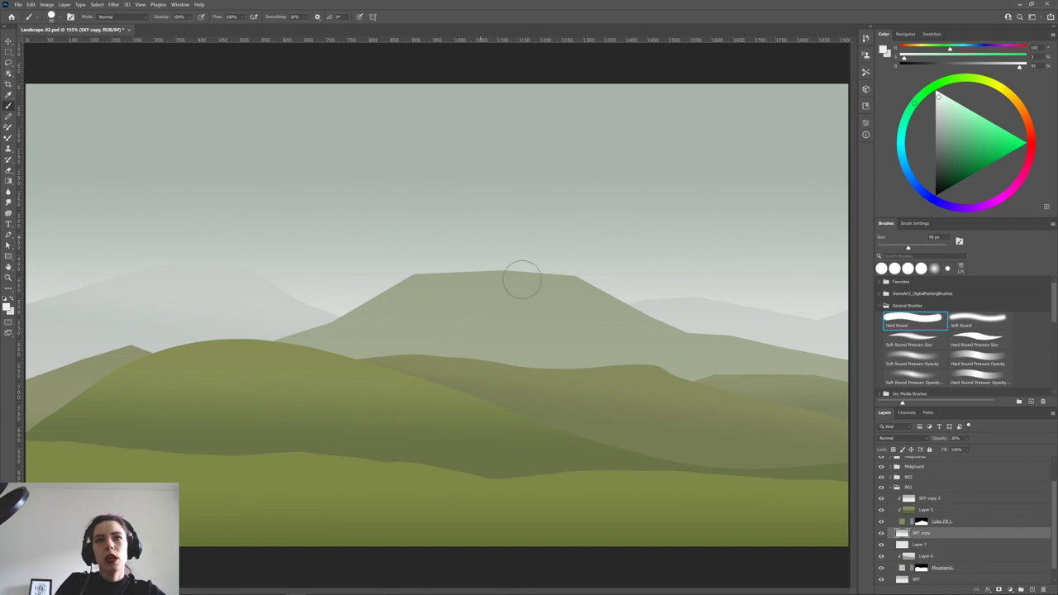
left_click(934, 545)
left_click_drag(975, 430, 966, 540)
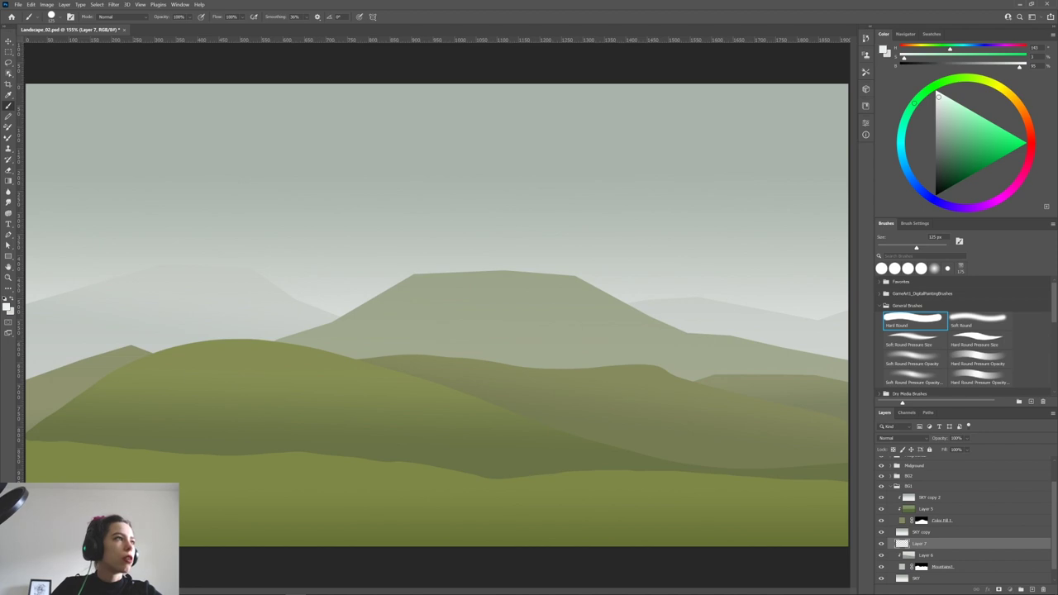
Bring the reference board over the canvas, enlarge it and examine the clouds in the rock-spire landscape photo.
left_click_drag(1057, 257, 548, 257)
scroll(544, 320, "up", 3)
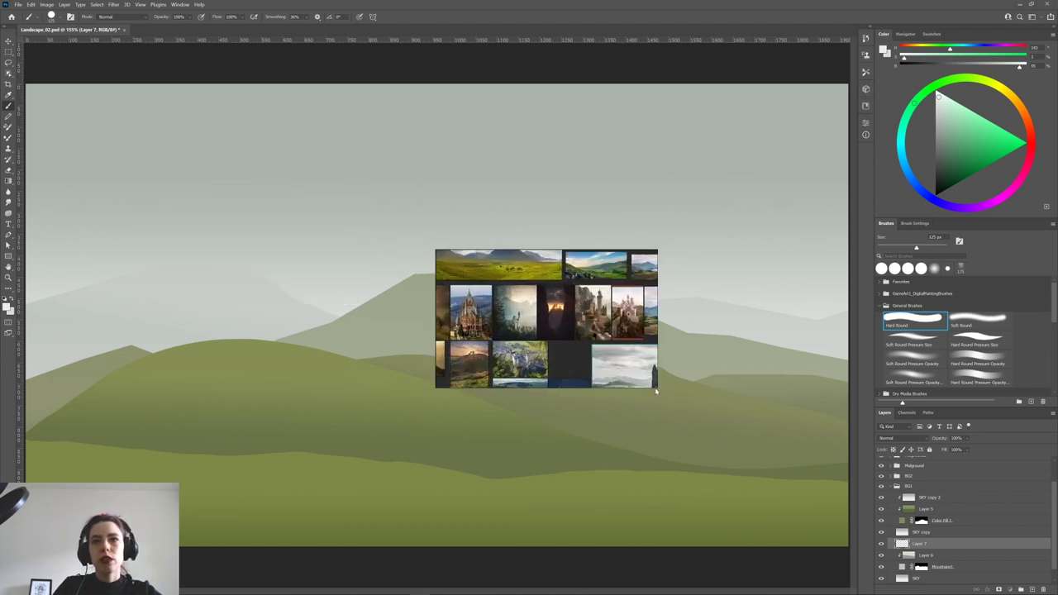
left_click_drag(658, 388, 675, 335)
scroll(676, 335, "up", 5)
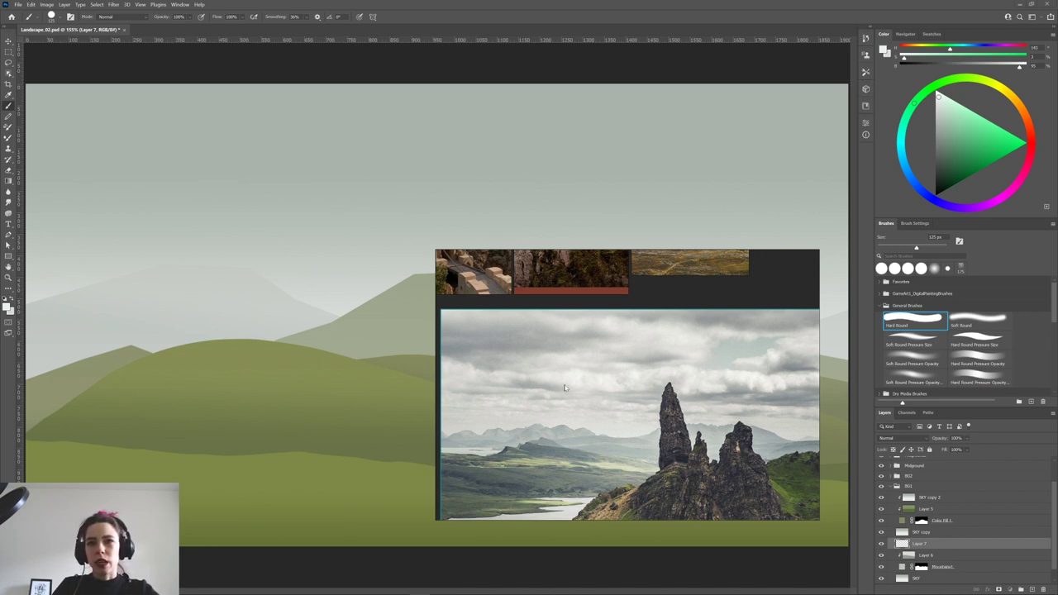
Examine the cloud shapes behind the stone castle in the mountain photo on the reference board.
scroll(611, 413, "down", 3)
left_click_drag(611, 413, 785, 298)
left_click_drag(484, 512, 736, 344)
scroll(582, 337, "up", 2)
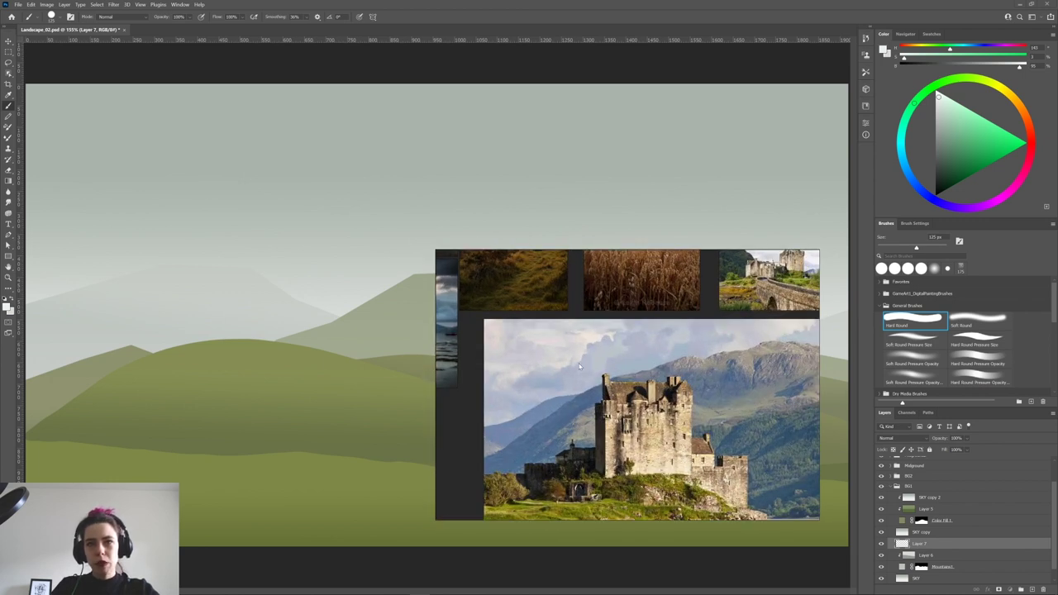
scroll(632, 339, "down", 1)
scroll(633, 371, "up", 3)
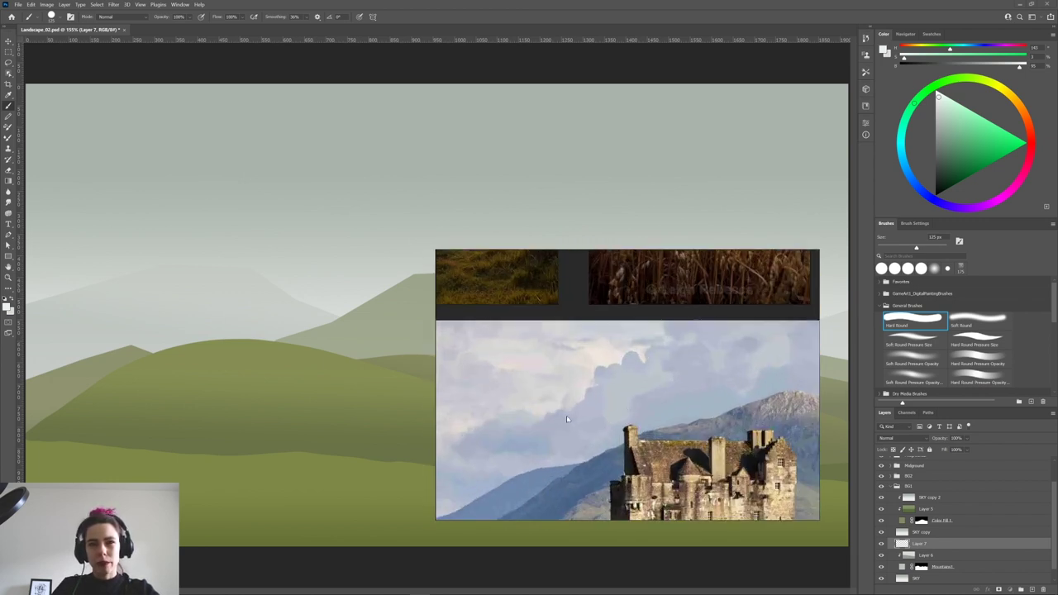
scroll(589, 361, "down", 4)
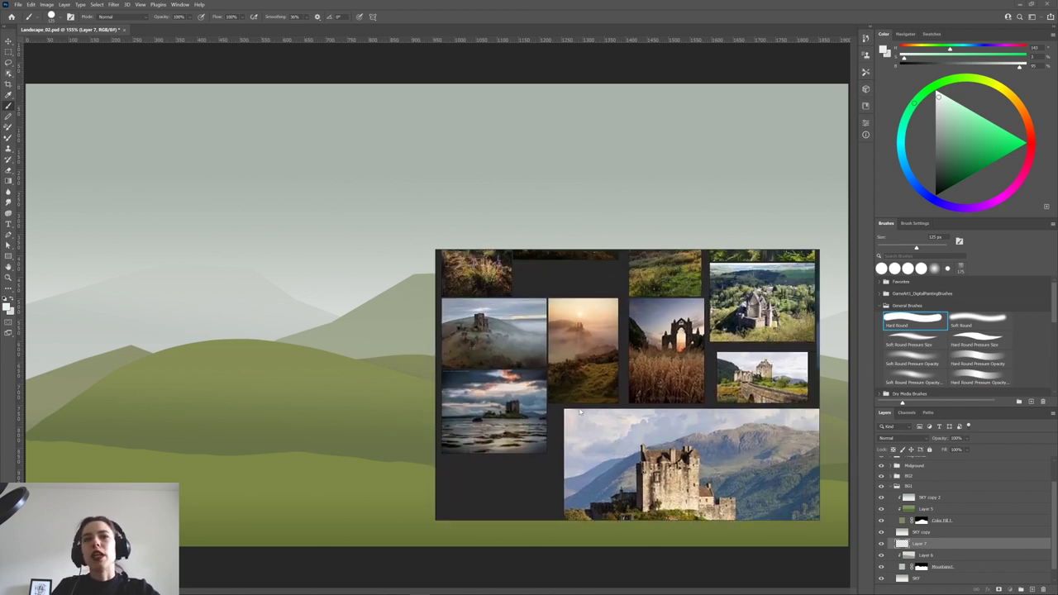
Examine the backlit clouds in the sepia photo of the misty castle ruin.
left_click_drag(578, 410, 596, 519)
scroll(504, 345, "up", 1)
left_click_drag(504, 345, 485, 486)
scroll(616, 369, "up", 5)
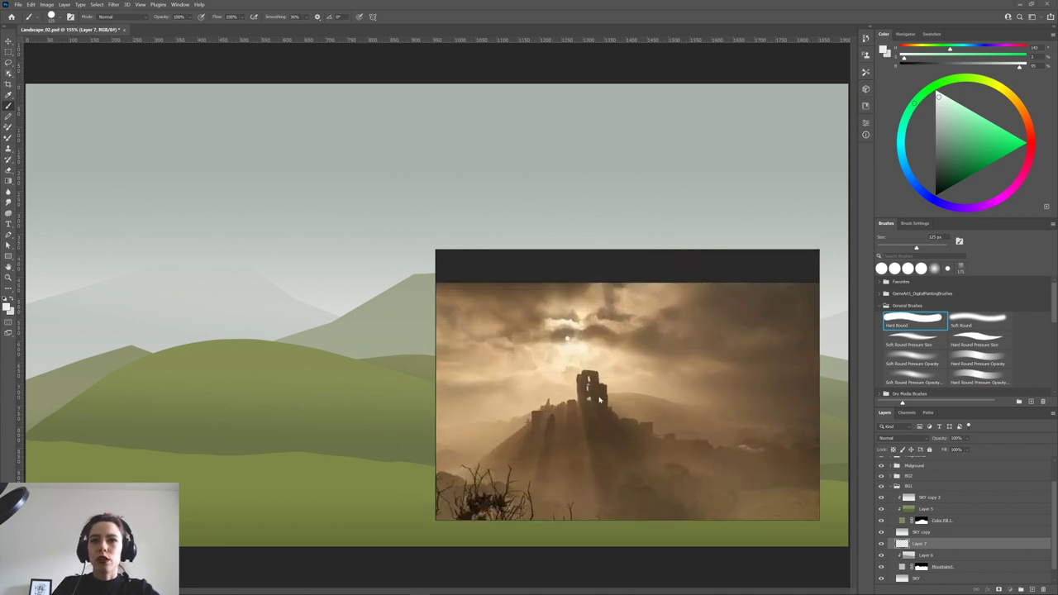
Examine the clouds in the photo of the castle among pines and mountains, and move the reference board off the canvas.
scroll(599, 399, "down", 5)
left_click_drag(685, 408, 461, 380)
left_click_drag(606, 402, 541, 347)
scroll(540, 347, "up", 5)
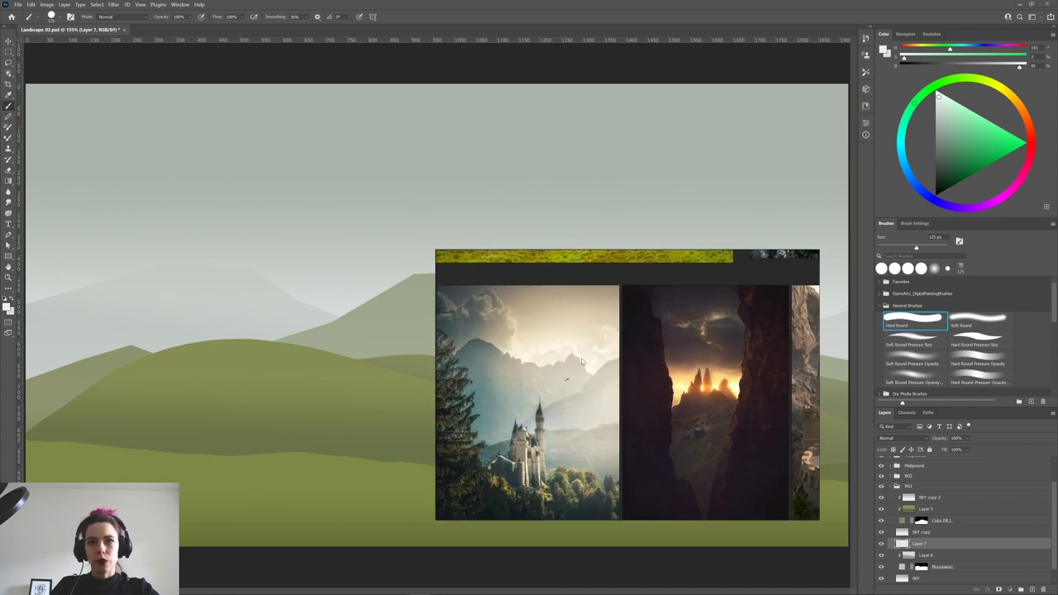
left_click_drag(667, 281, 2, 192)
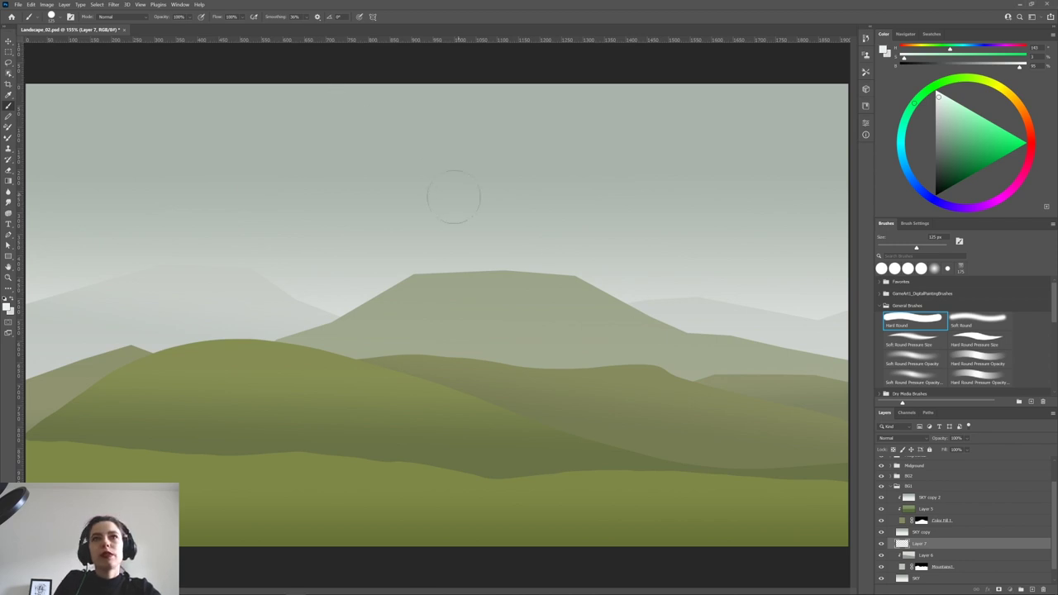
Stamp a 125 px off-white circle in the sky above the central mountain, adjusting the colour to 94% brightness.
left_click(461, 158)
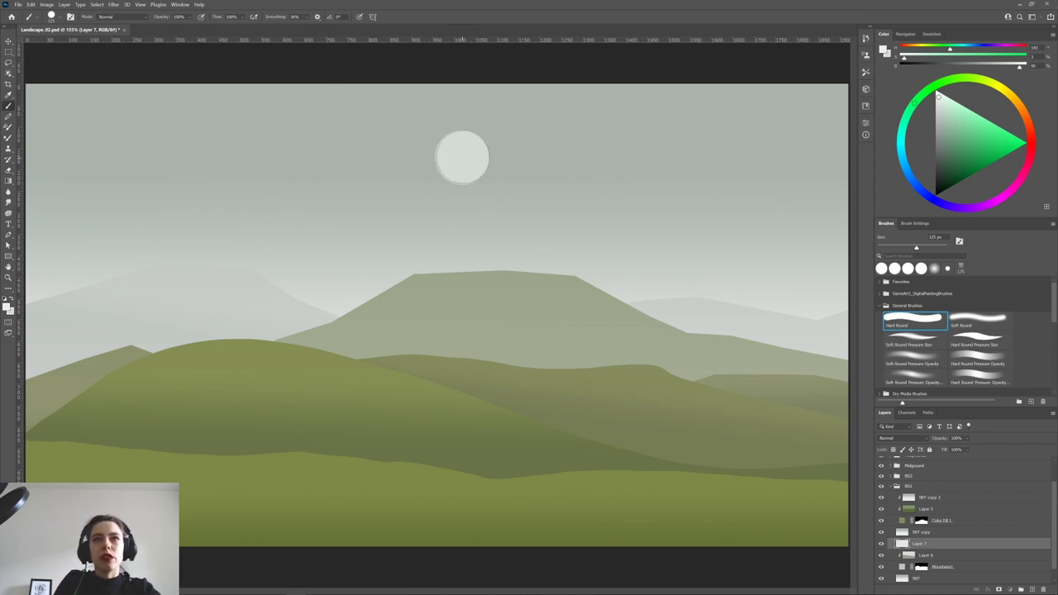
left_click_drag(928, 98, 939, 98)
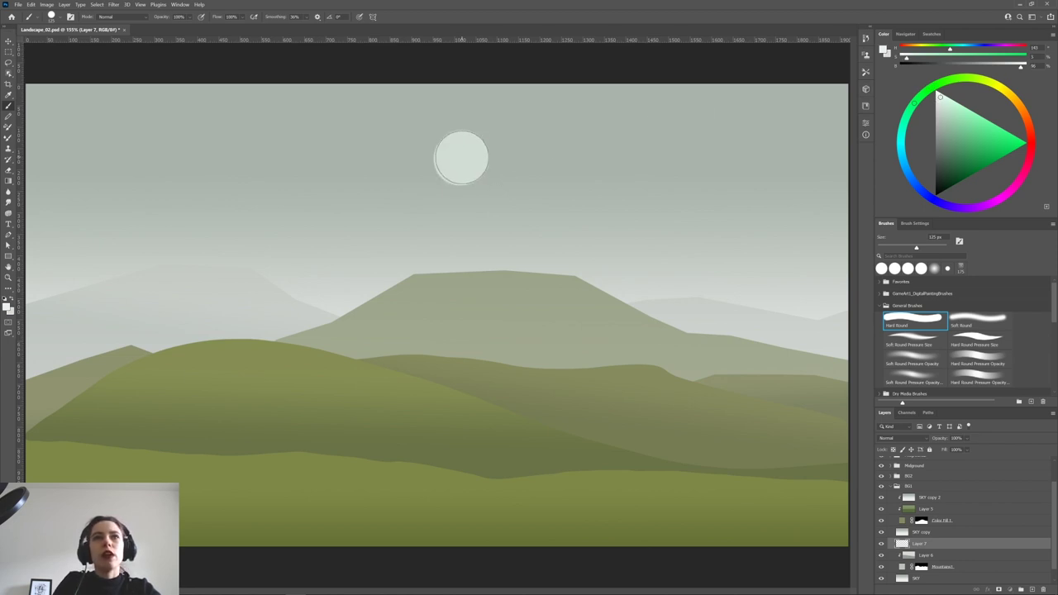
left_click(937, 98)
left_click_drag(461, 158, 463, 155)
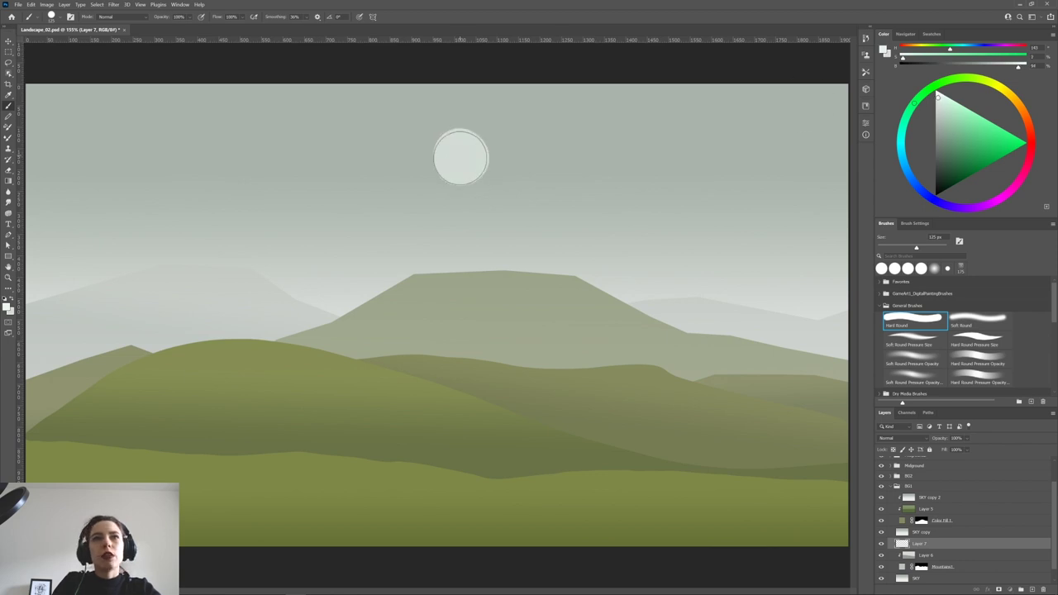
Widen the cloud with overlapping 80 px circles on both sides and at its lower left.
key("bracketleft")
key("bracketleft")
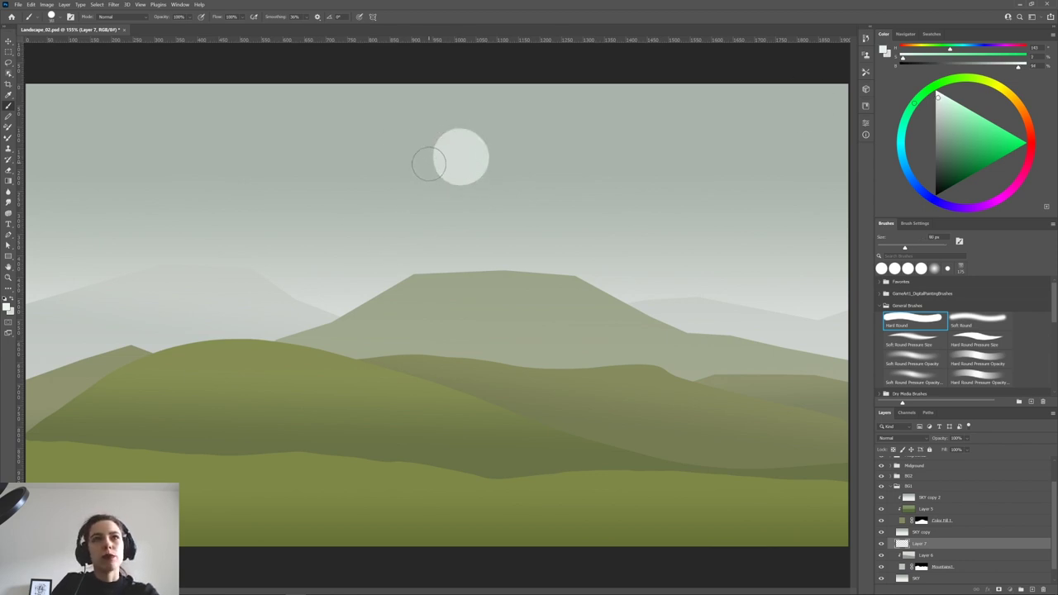
left_click(423, 164)
left_click(488, 165)
left_click(430, 174)
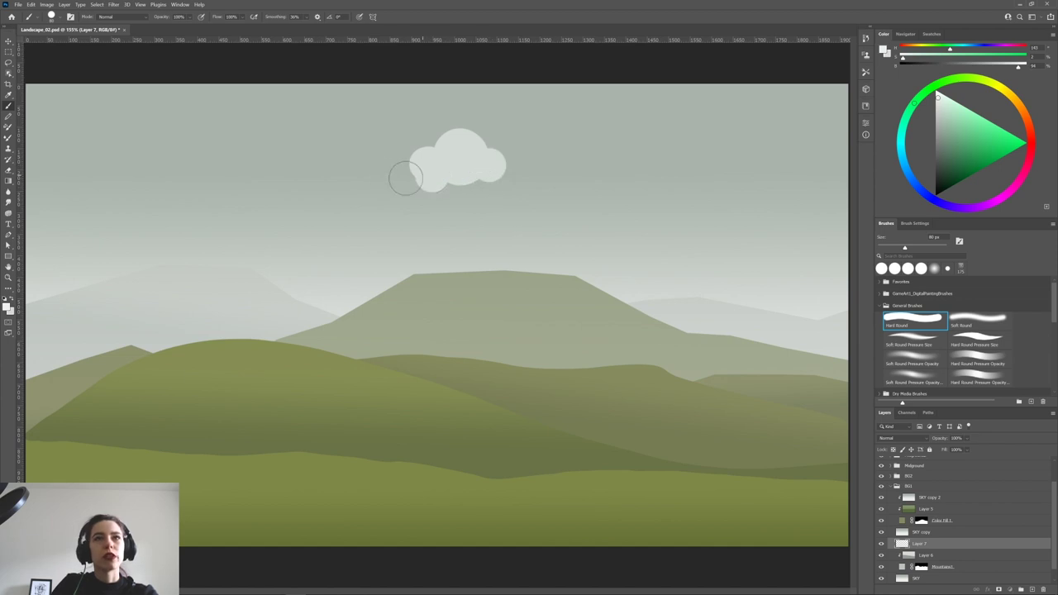
Taper both ends of the cloud with progressively smaller circles, down to a 30 px brush.
key("bracketleft")
key("bracketleft")
key("bracketleft")
left_click(405, 176)
key("bracketleft")
key("bracketleft")
left_click(389, 181)
left_click(508, 169)
key("bracketleft")
key("bracketleft")
left_click(519, 171)
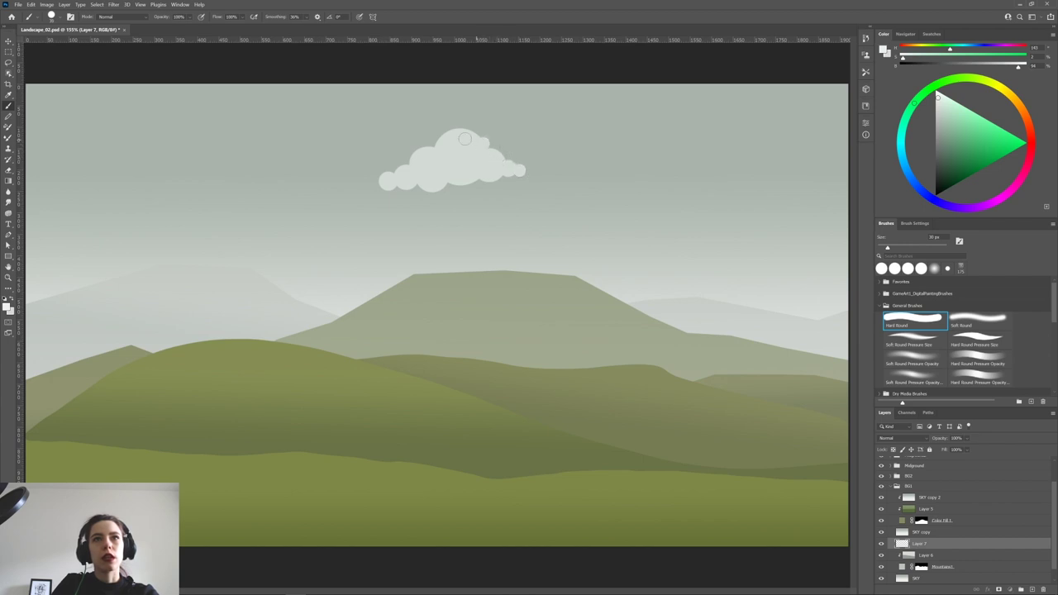
Add 30 px circles along the cloud's right shoulder and extend its right tip.
left_click(487, 152)
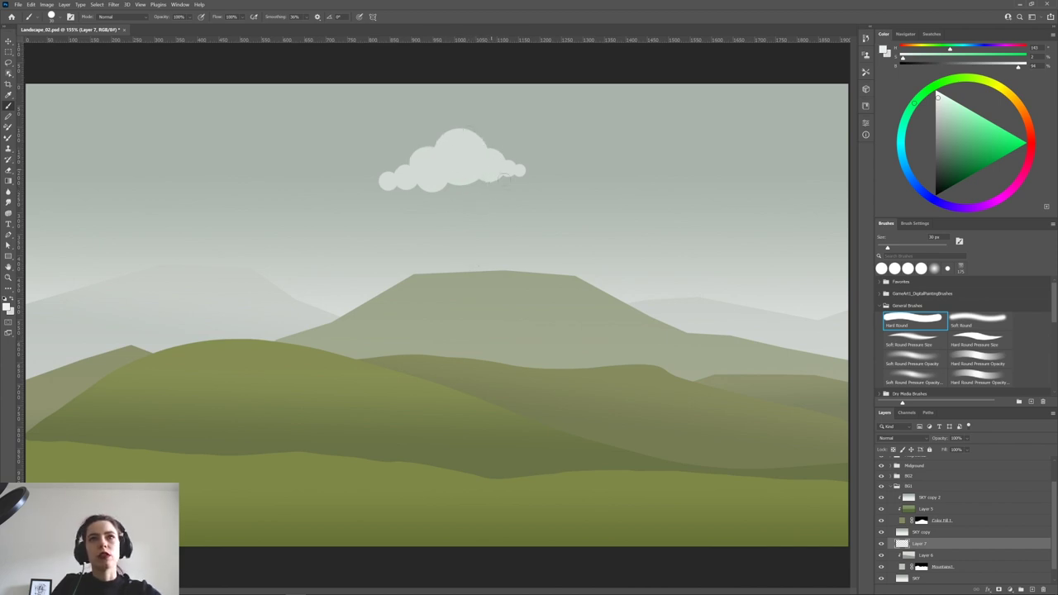
left_click(508, 160)
left_click(516, 163)
left_click(527, 168)
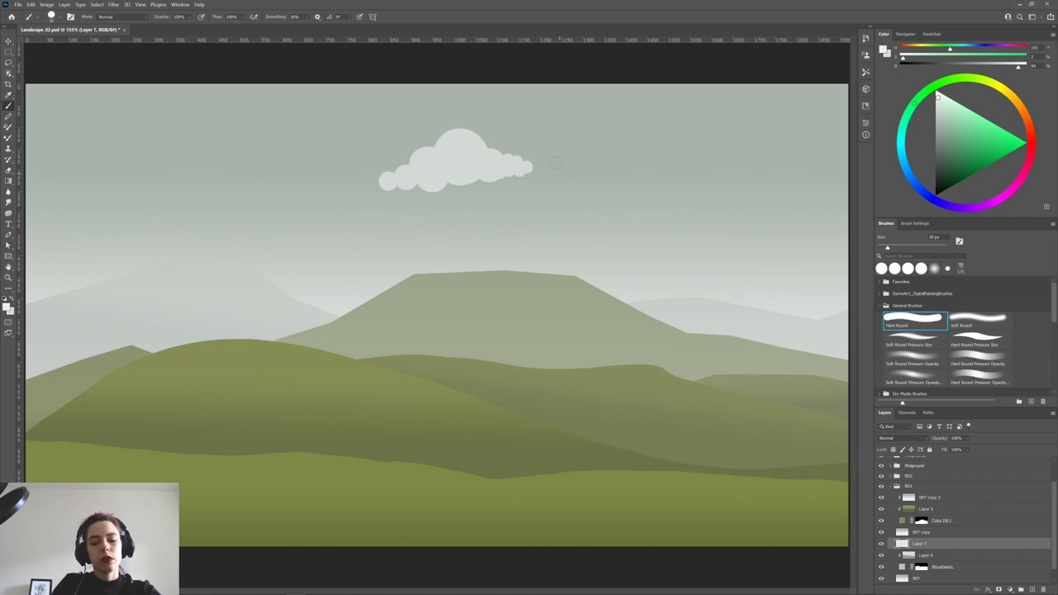
key("m")
left_click_drag(356, 230, 557, 192)
key("ctrl+d")
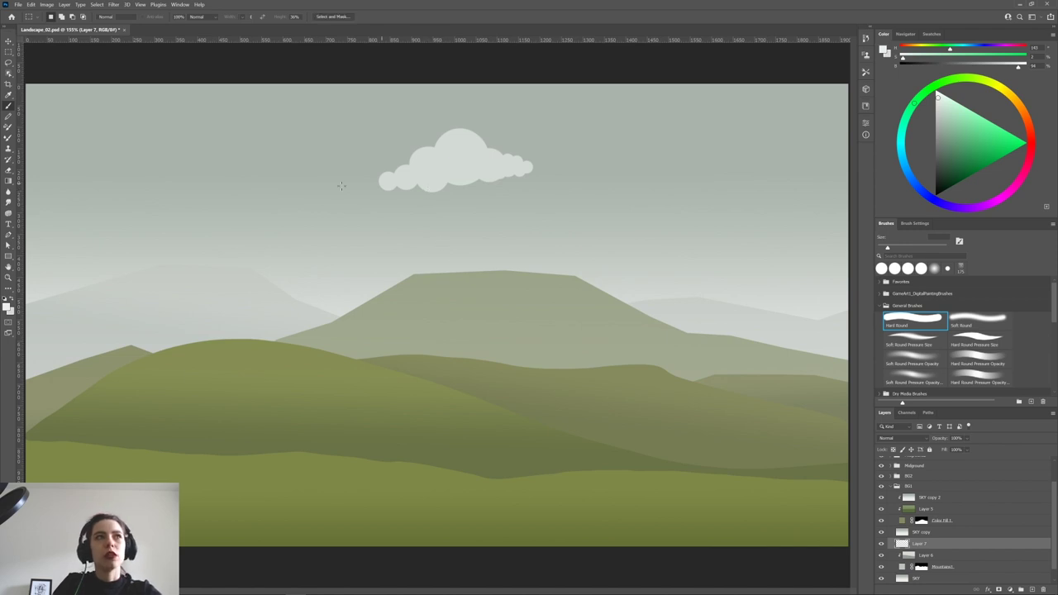
left_click_drag(362, 217, 578, 182)
key("ctrl+d")
Rotate the cloud slightly clockwise so that its base sits more level, and apply the transform.
key("ctrl+t")
left_click_drag(554, 114, 561, 126)
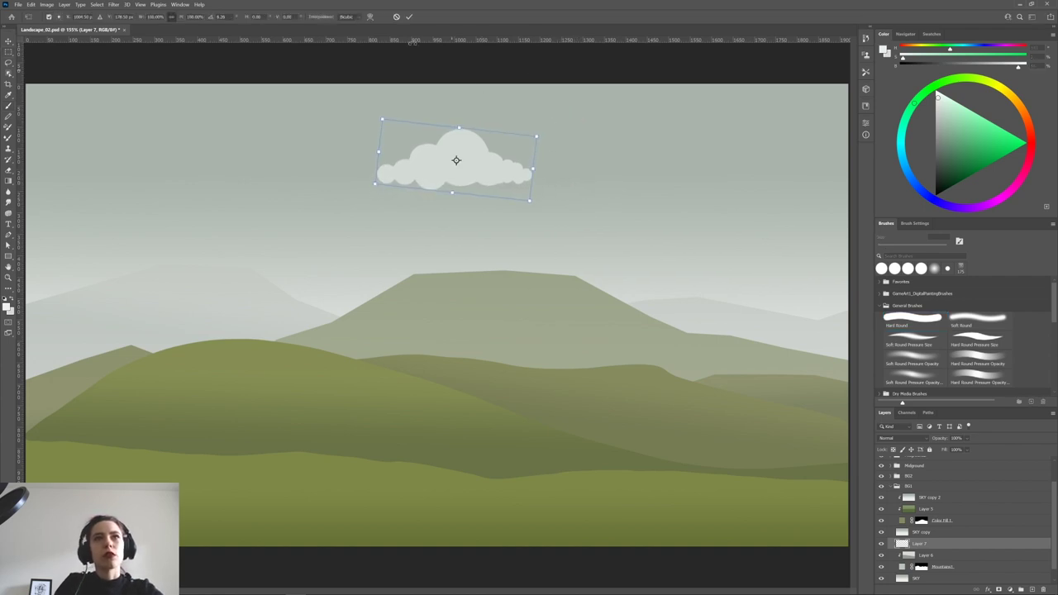
left_click(409, 17)
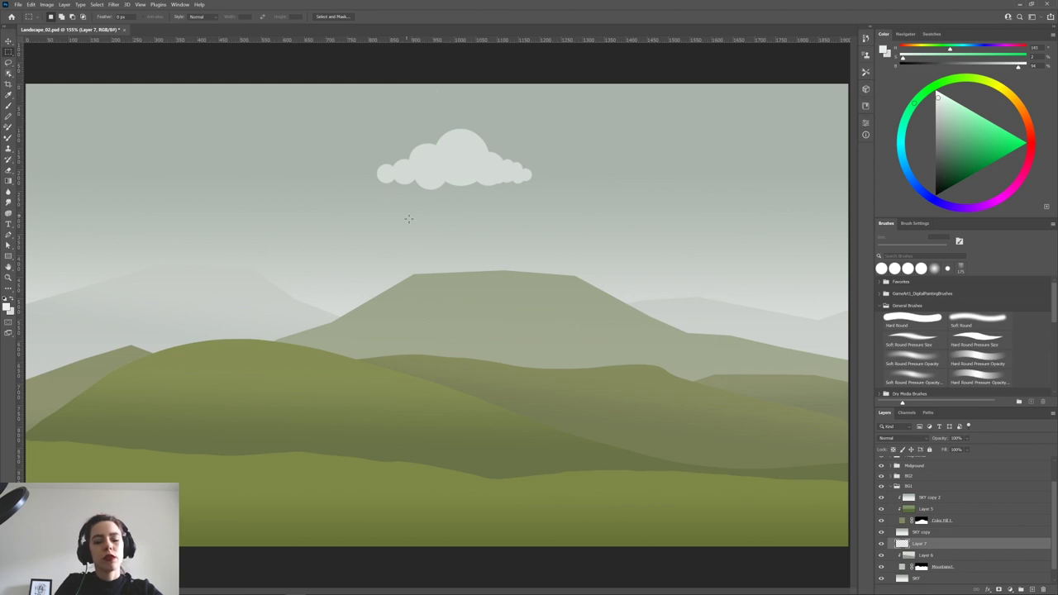
Cut off the cloud's bumpy underside with a rectangular selection to leave a flat base, and deselect.
left_click_drag(365, 202, 536, 174)
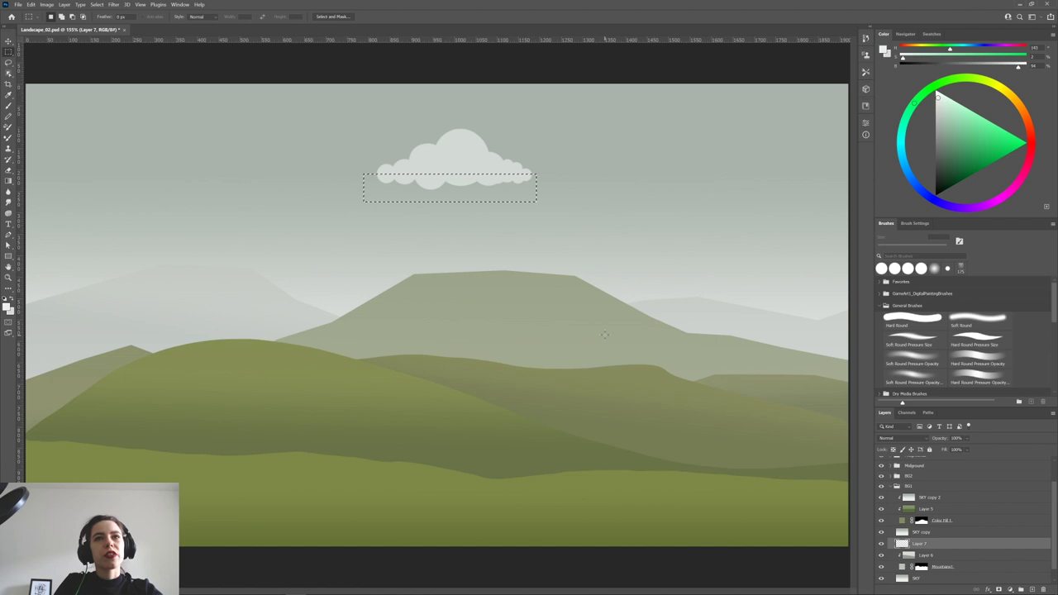
key("Delete")
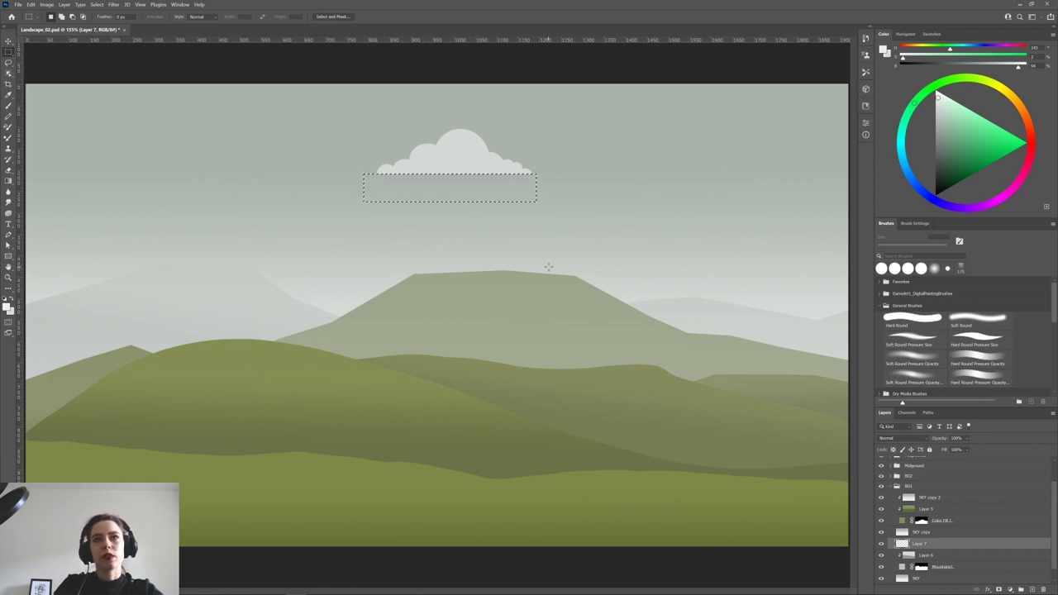
key("ctrl+d")
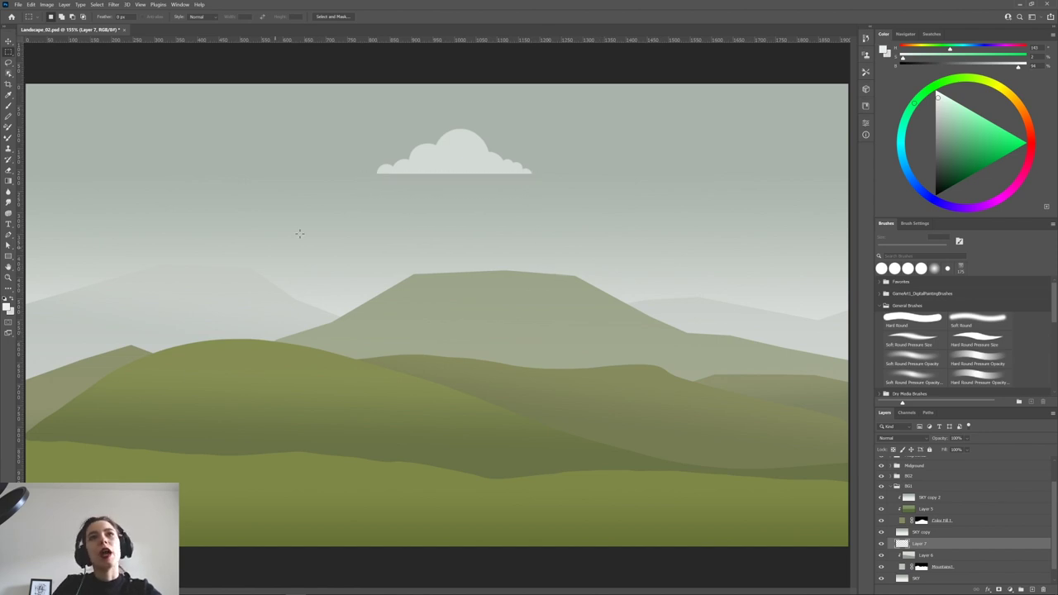
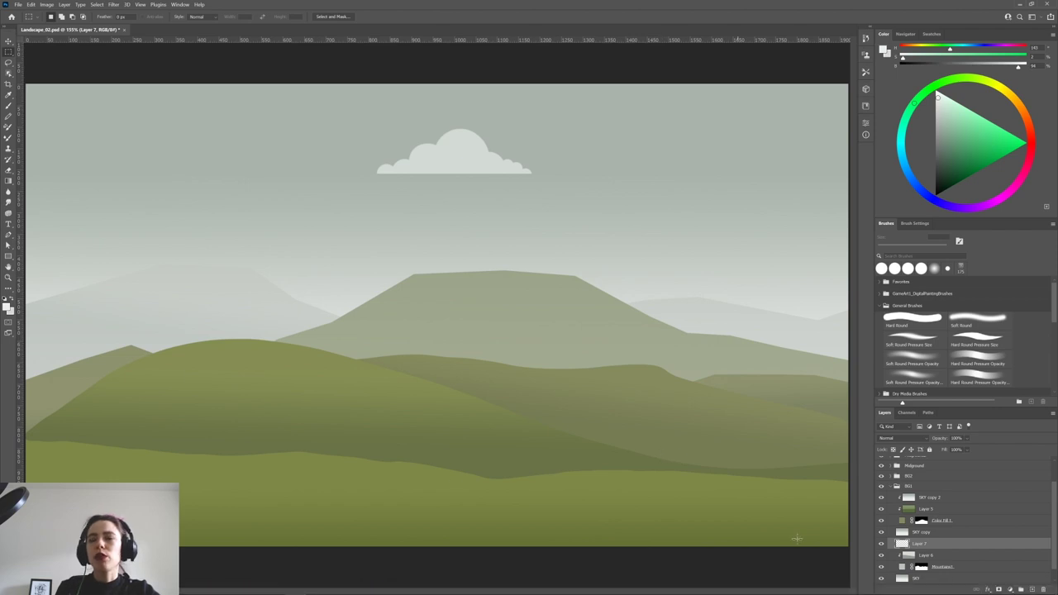
Try adding a new layer clipped to the cloud layer, and undo both changes.
left_click(1032, 589)
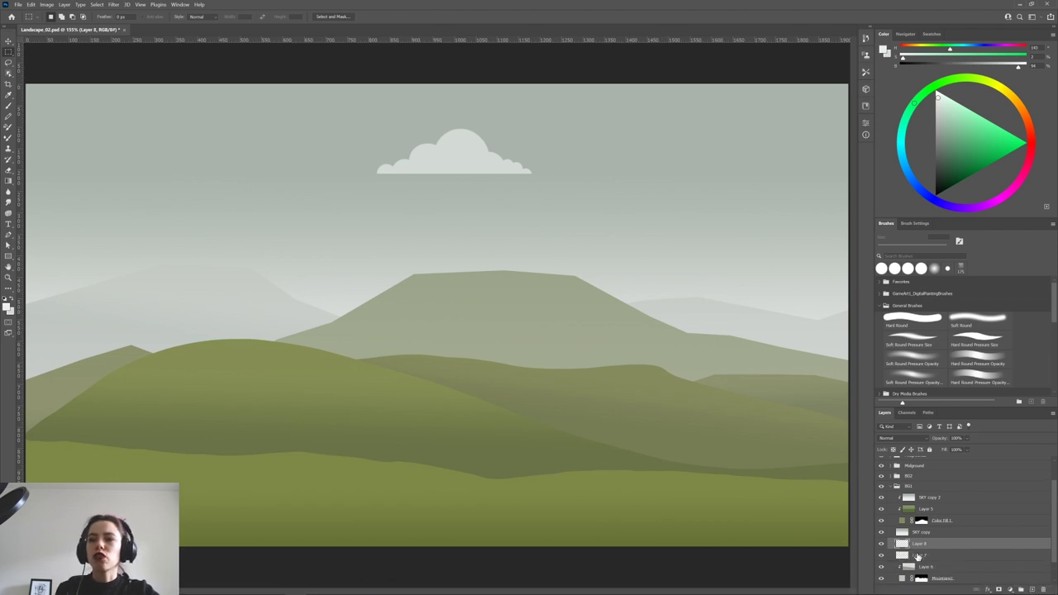
left_click(902, 549, "alt")
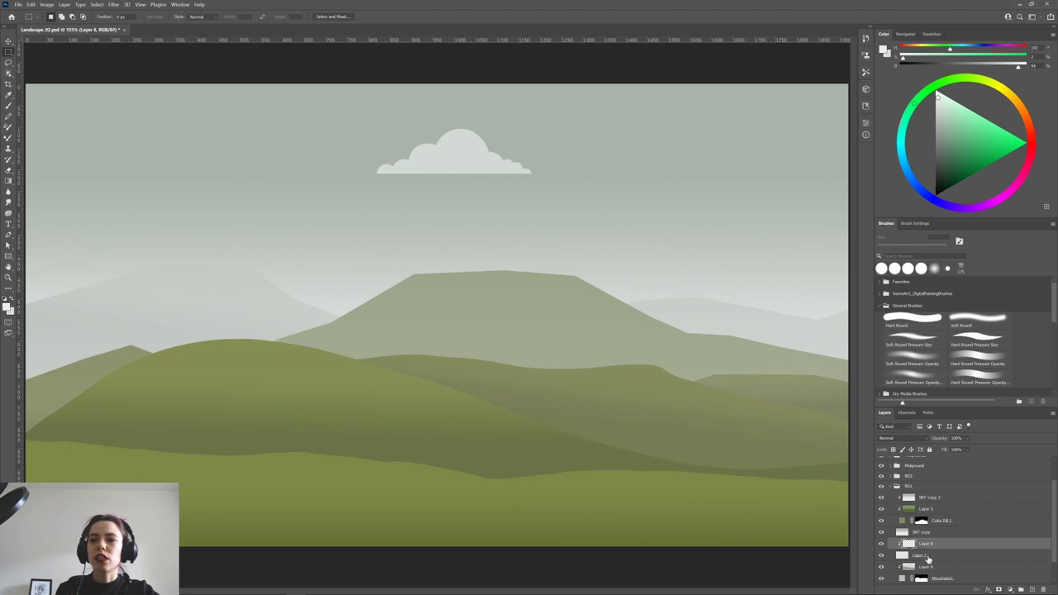
key("ctrl+z")
key("ctrl+z")
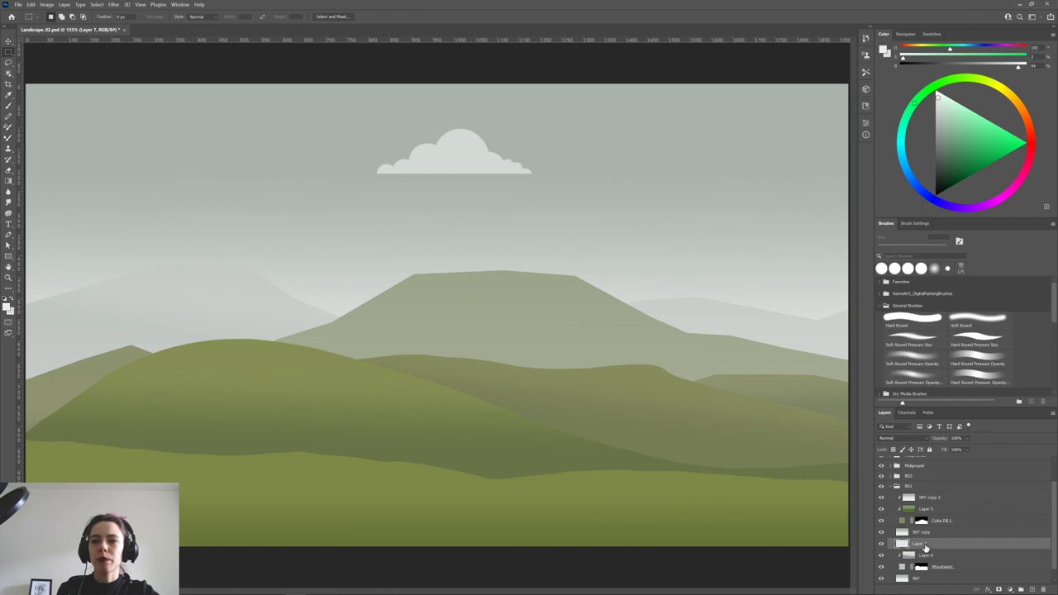
Load the cloud's outline as a selection and fill it with a vertical gradient on a new layer, hiding the original cloud layer.
left_click(902, 544, "ctrl")
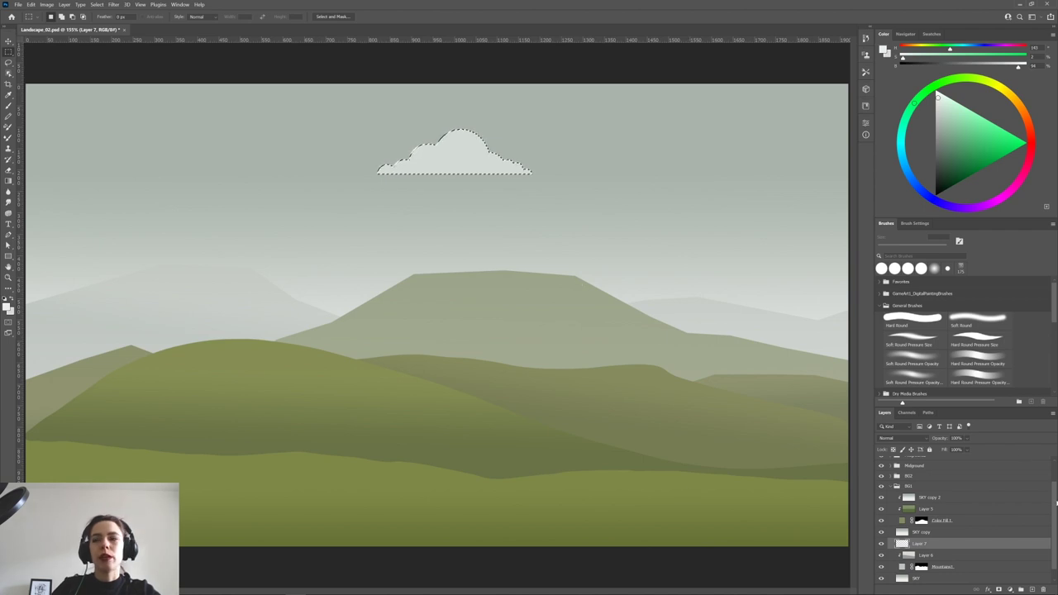
left_click(1032, 590)
key("g")
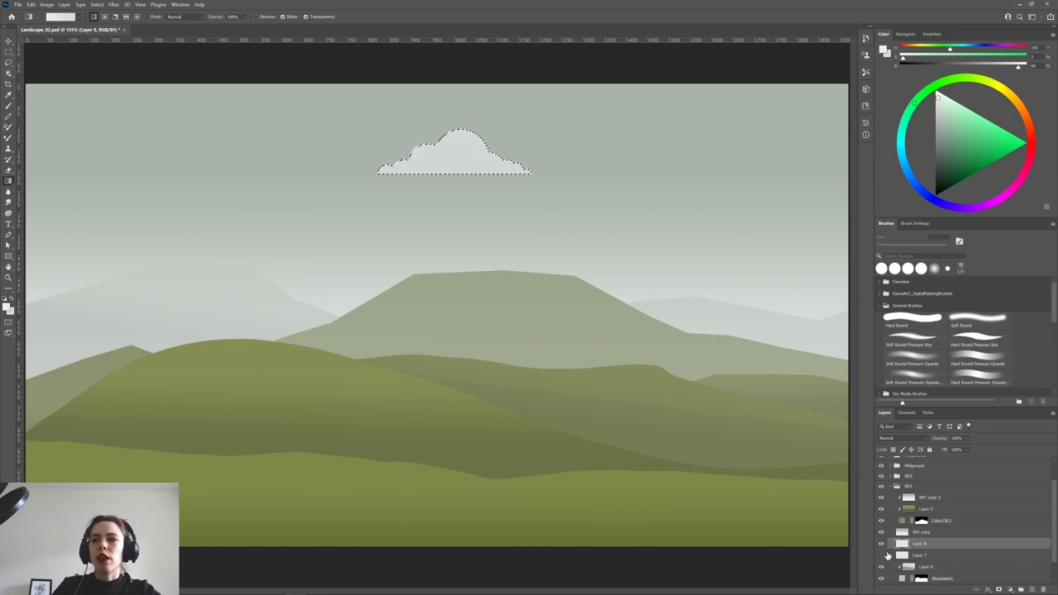
left_click_drag(456, 174, 455, 110)
left_click_drag(464, 259, 465, 237)
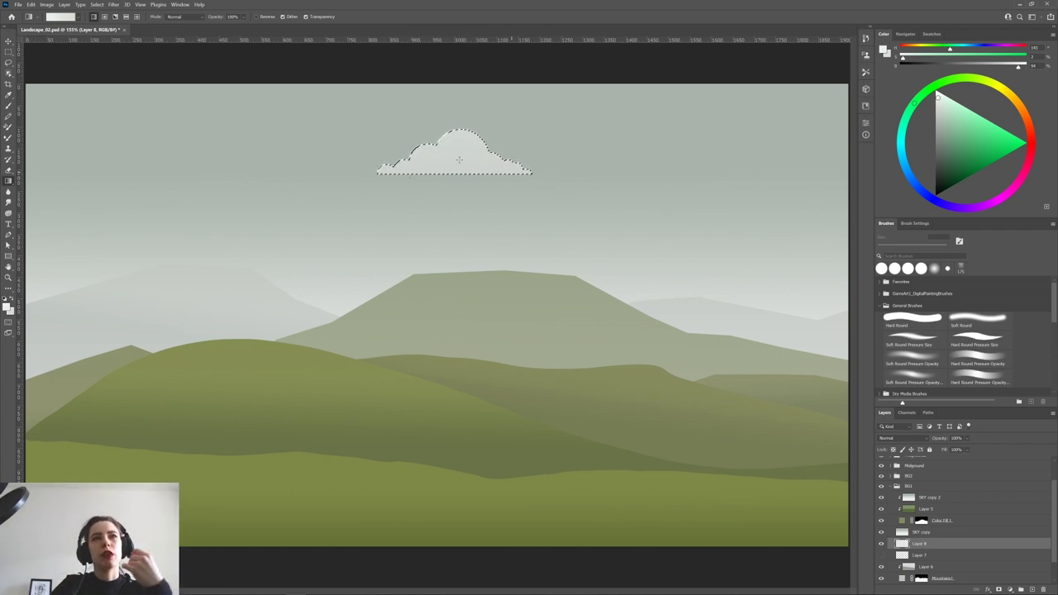
left_click(56, 17)
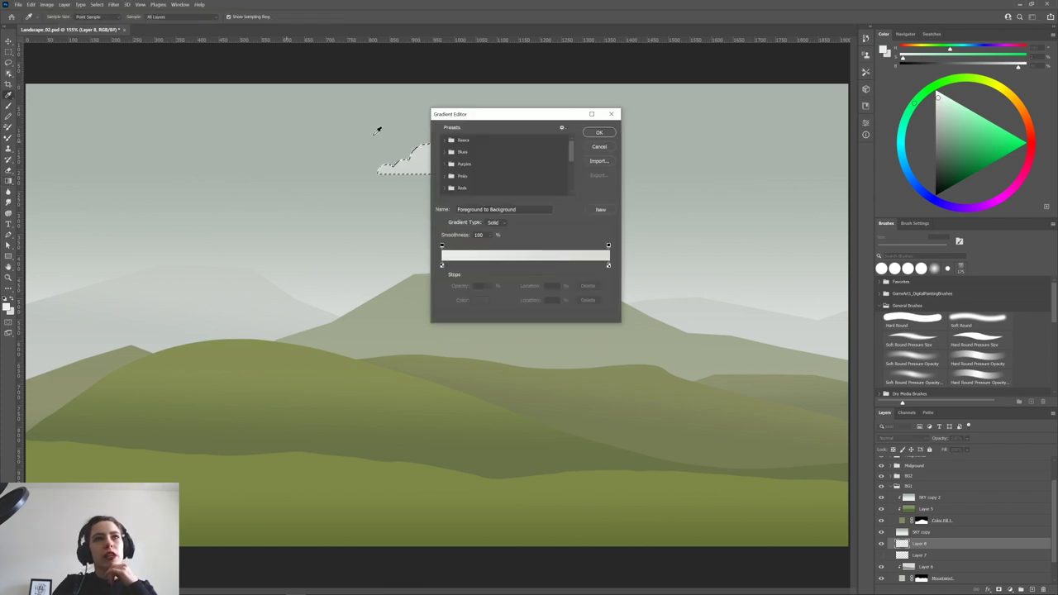
left_click(450, 141)
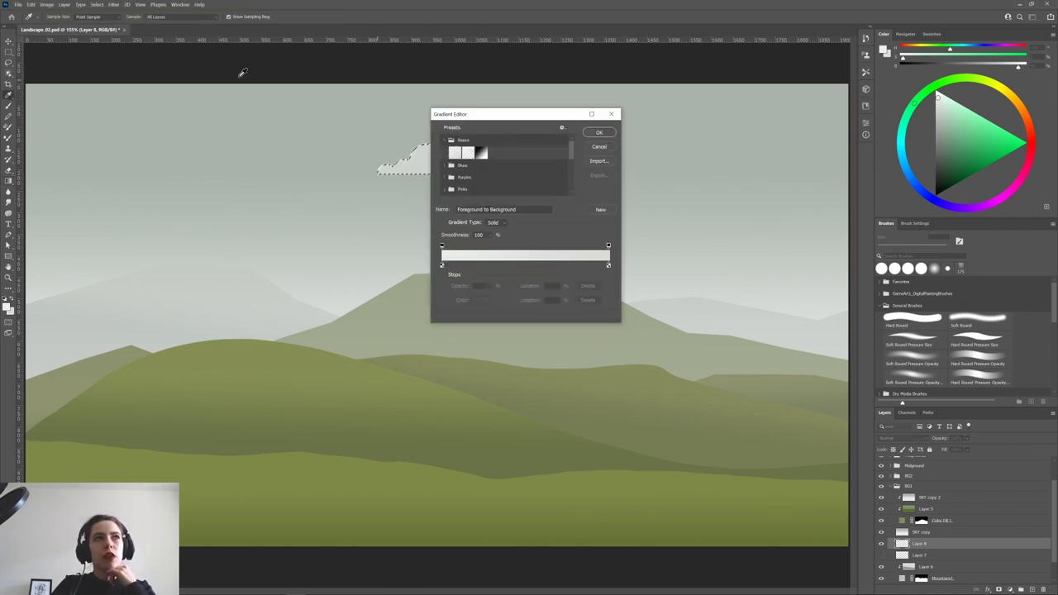
left_click(596, 149)
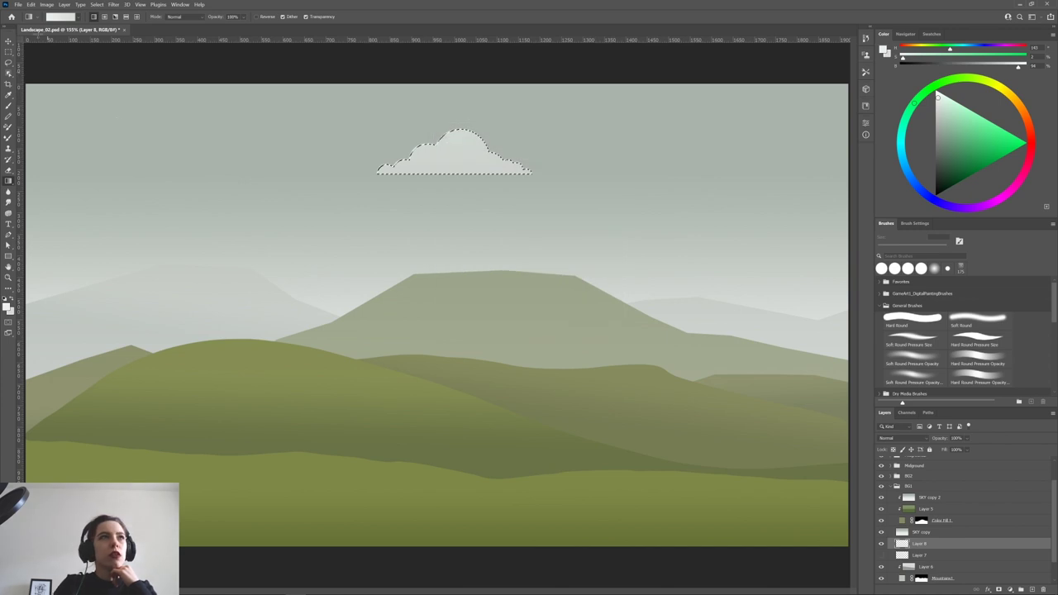
Set the Gradient tool to the Foreground to Transparent preset from the Basics group.
left_click(53, 18)
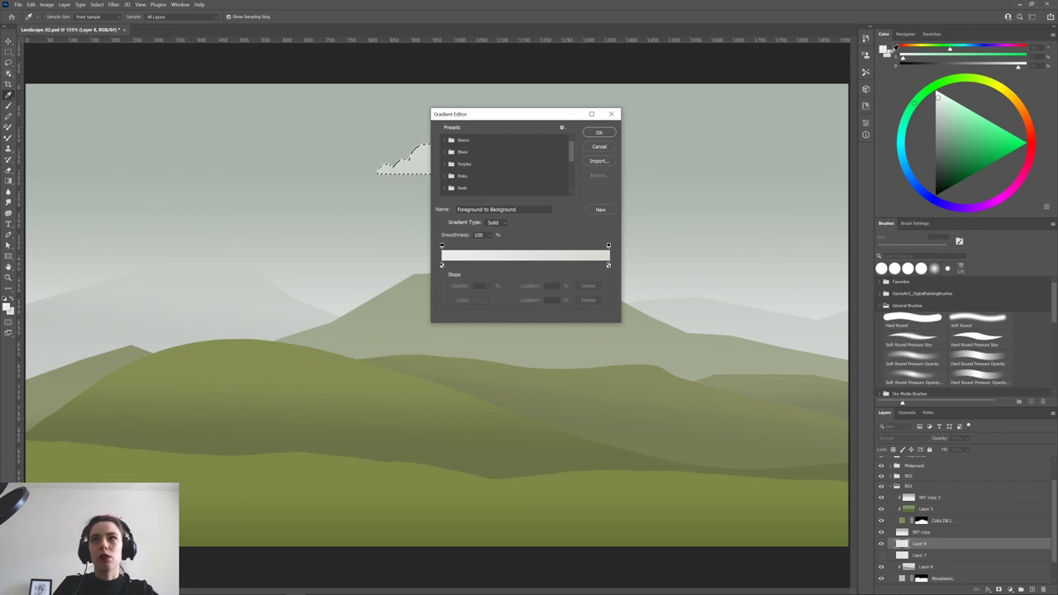
left_click(447, 142)
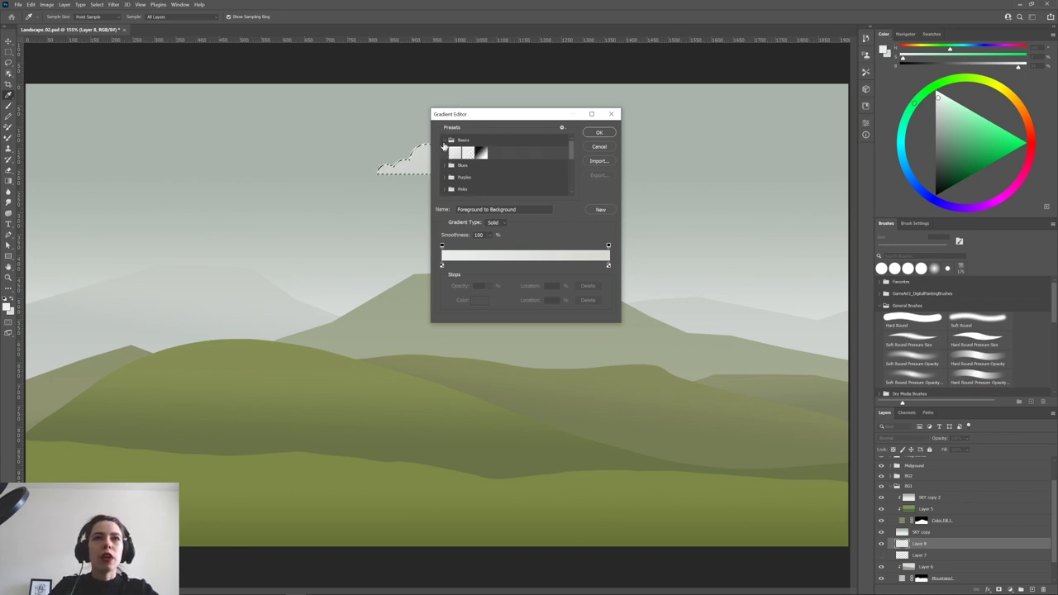
left_click(468, 153)
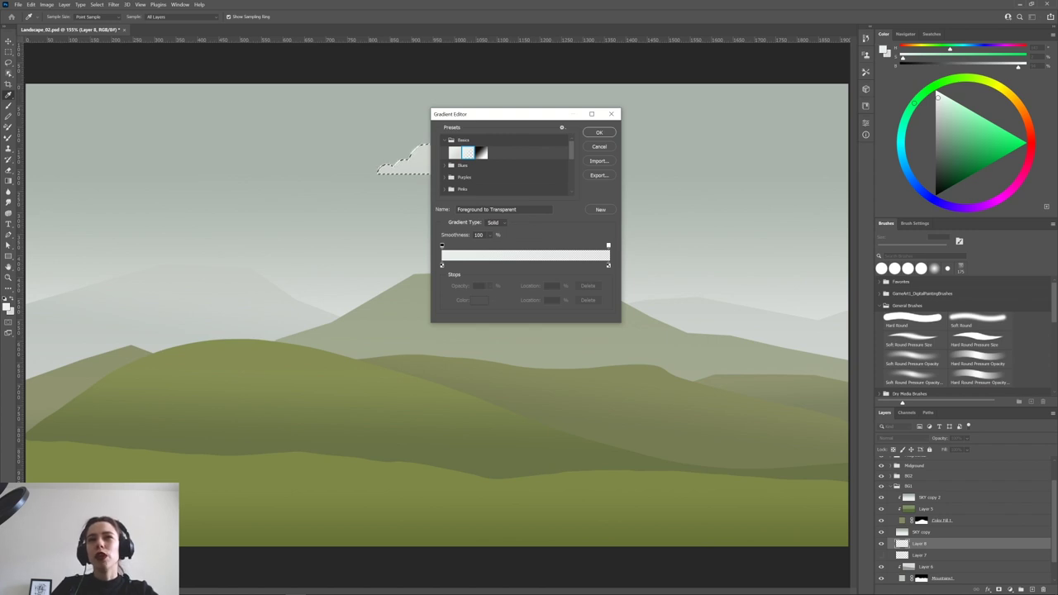
left_click(598, 133)
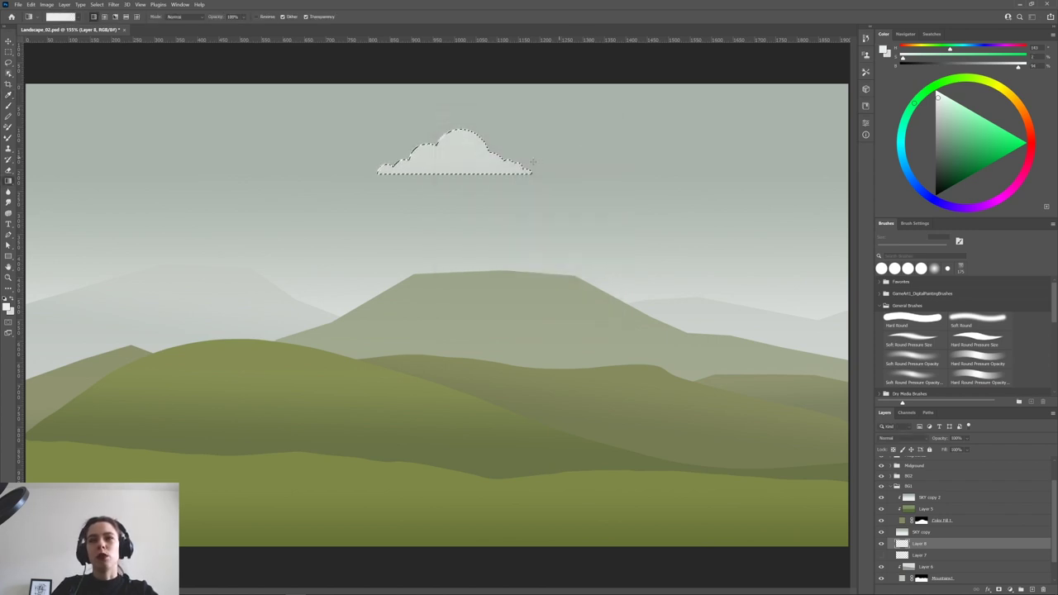
Try fading the selected cloud towards its base with vertical foreground-to-transparent gradients of different lengths, and deselect.
left_click_drag(463, 129, 457, 246)
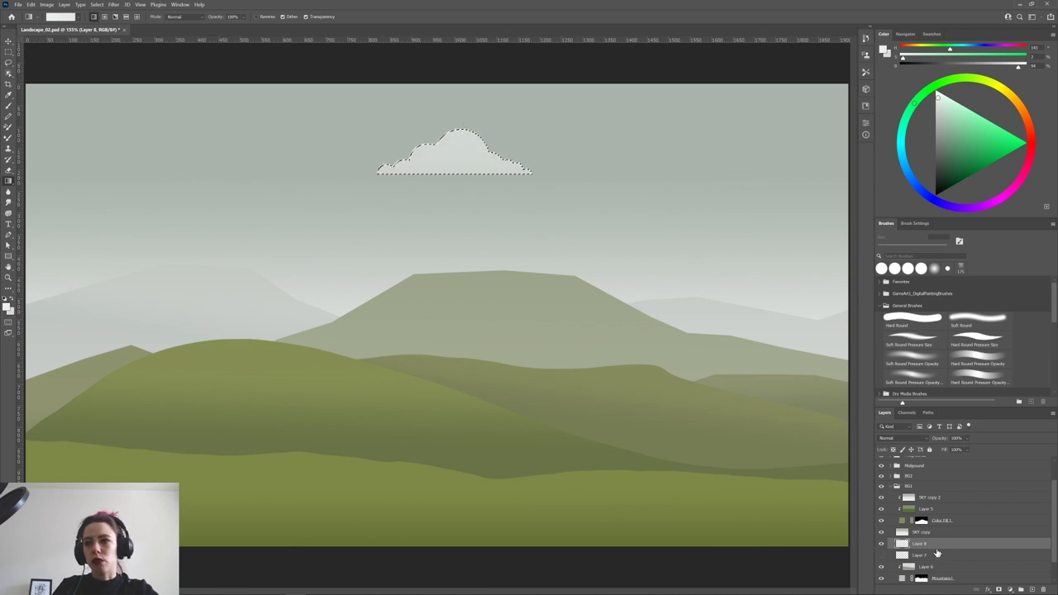
key("ctrl+z")
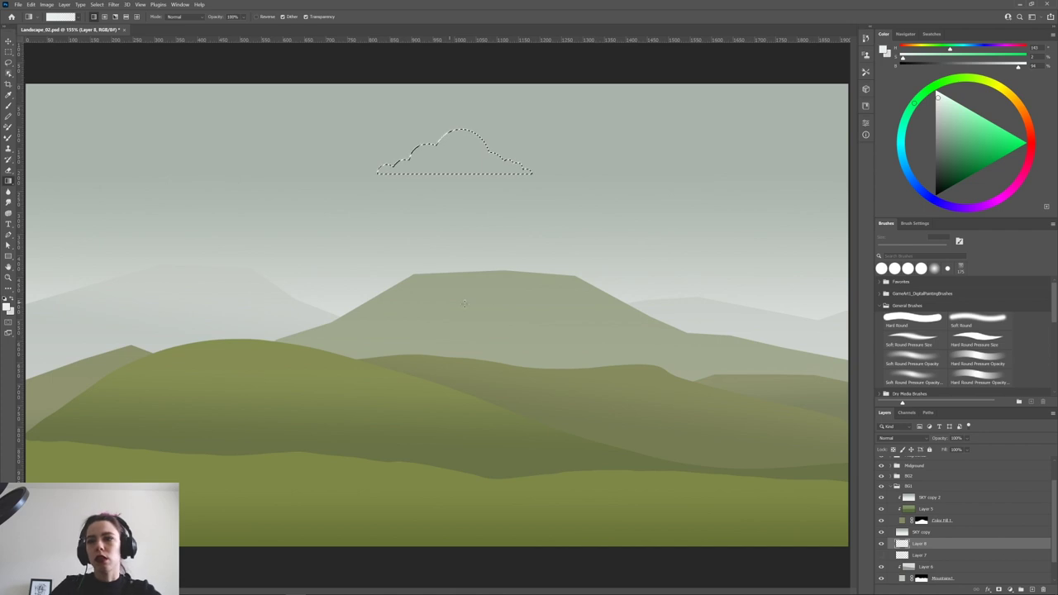
left_click_drag(460, 171, 455, 161)
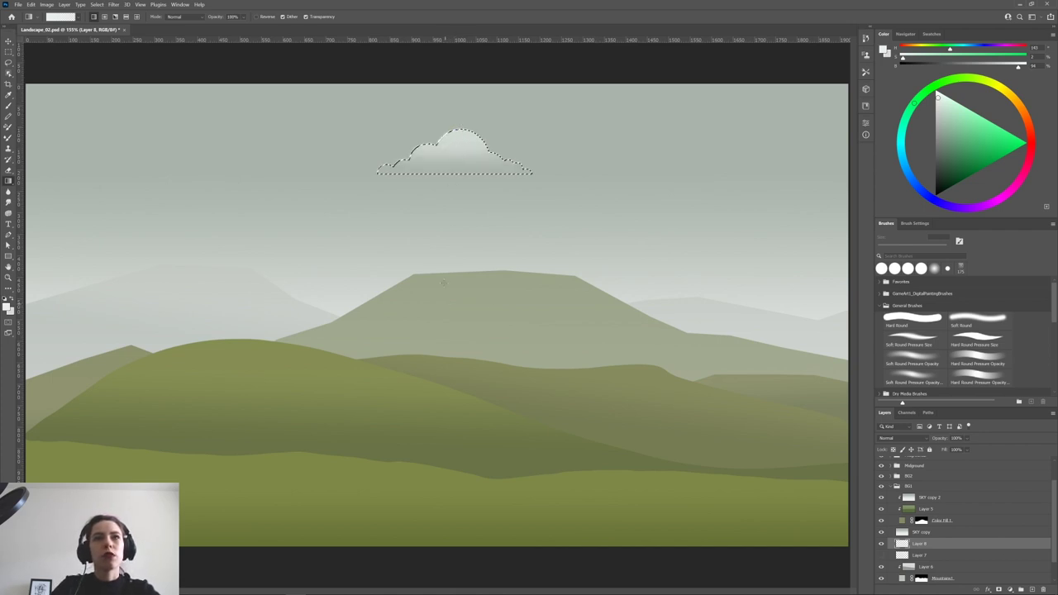
left_click_drag(451, 168, 450, 170)
key("ctrl+d")
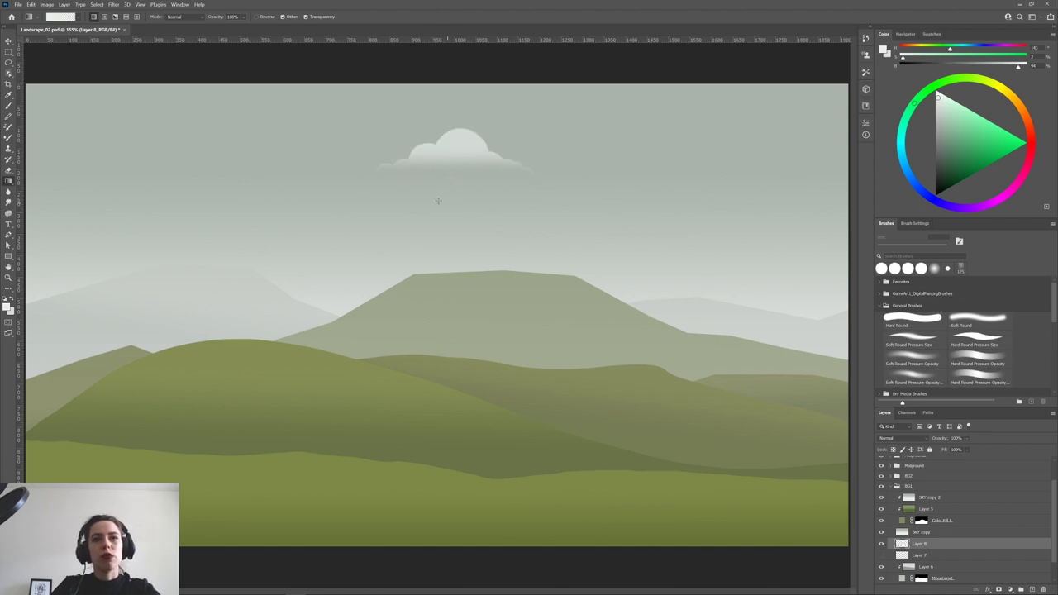
Restore the cloud-shaped selection and delete the gradient test layer above the original cloud layer.
key("ctrl+shift+d")
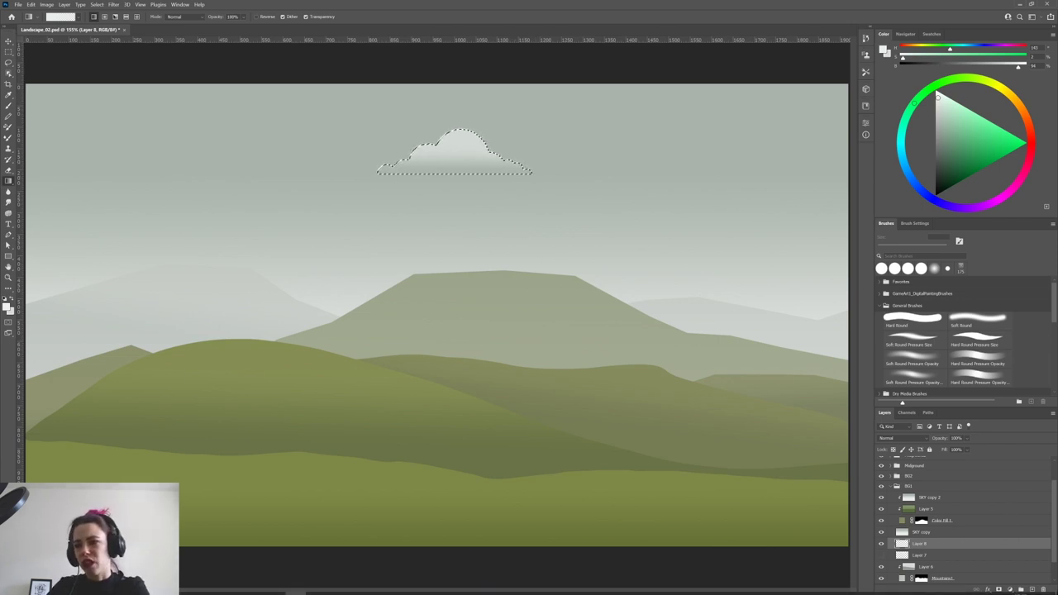
left_click(1042, 588)
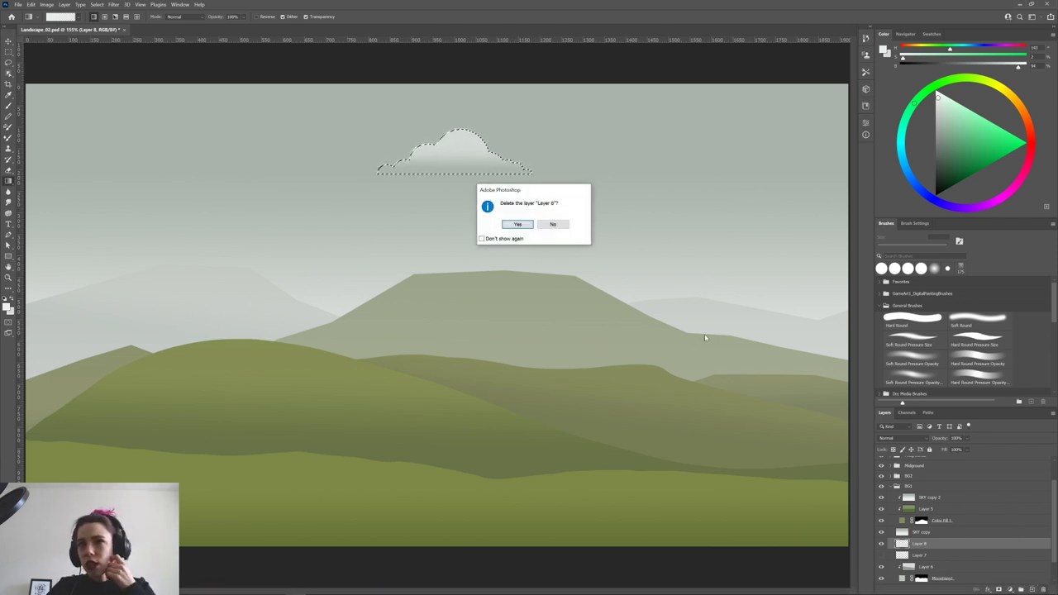
left_click(517, 228)
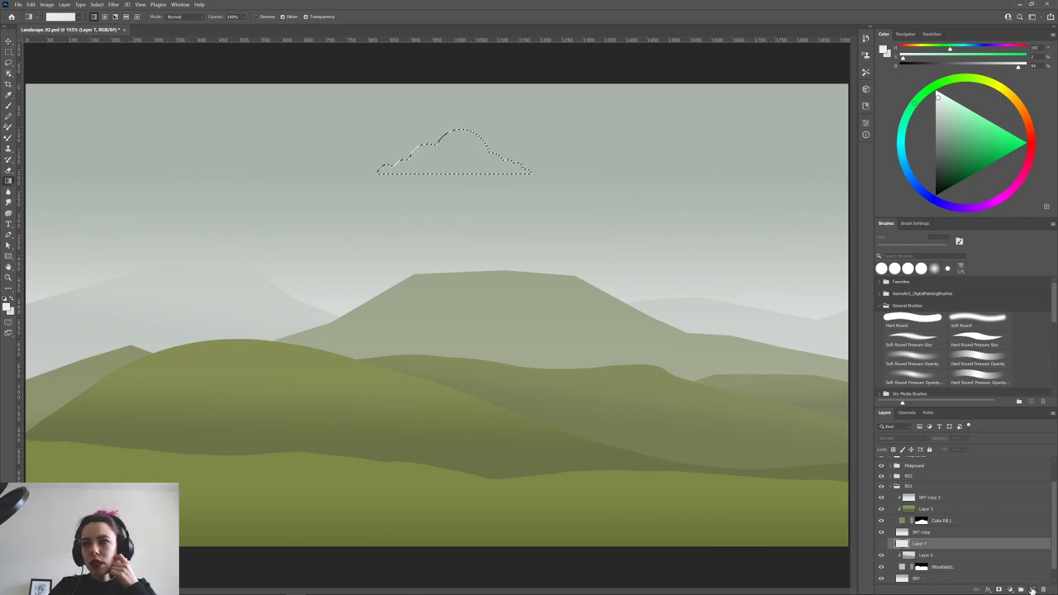
On a new layer, fill the cloud selection with a foreground-to-transparent gradient from near its top to just below its base, and deselect.
left_click(1025, 588)
left_click_drag(459, 130, 457, 183)
key("ctrl+z")
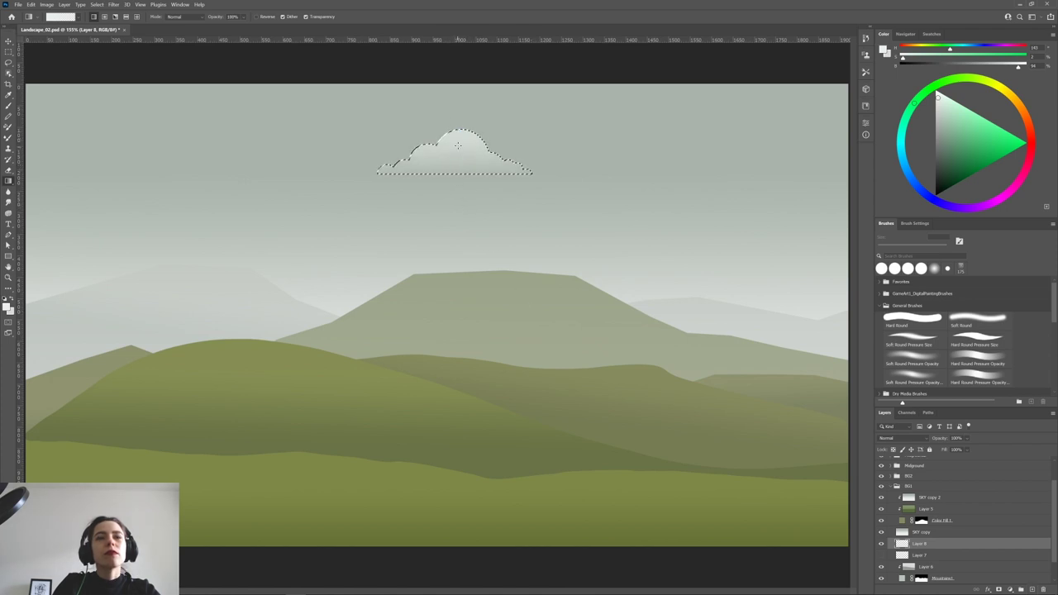
key("ctrl+z")
left_click_drag(457, 138, 458, 185)
key("ctrl+d")
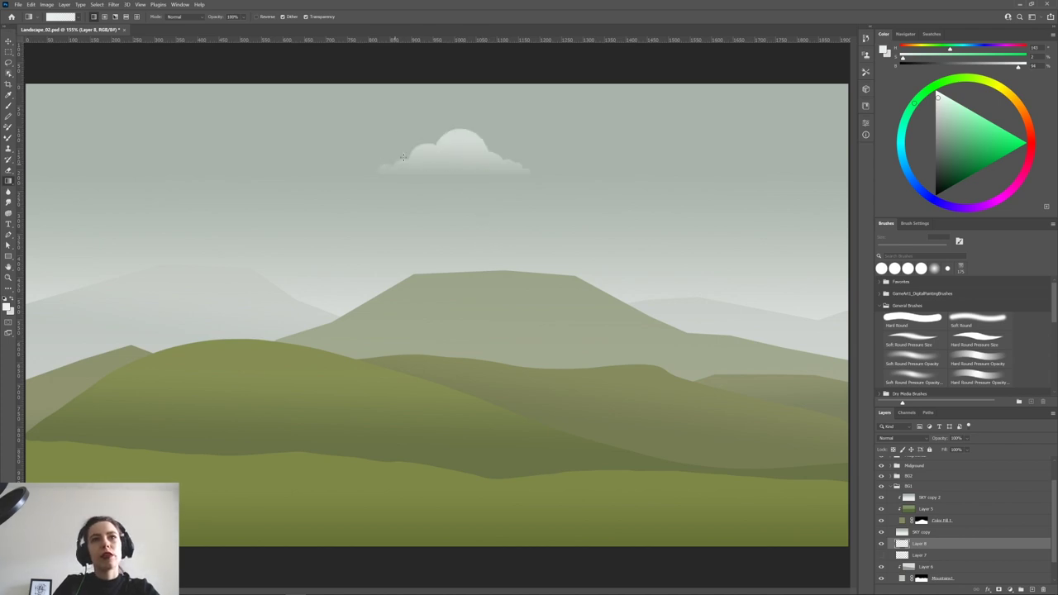
Delete the original flat cloud layer and rename the gradient-faded cloud layer as Cloud.
scroll(457, 155, "up", 3)
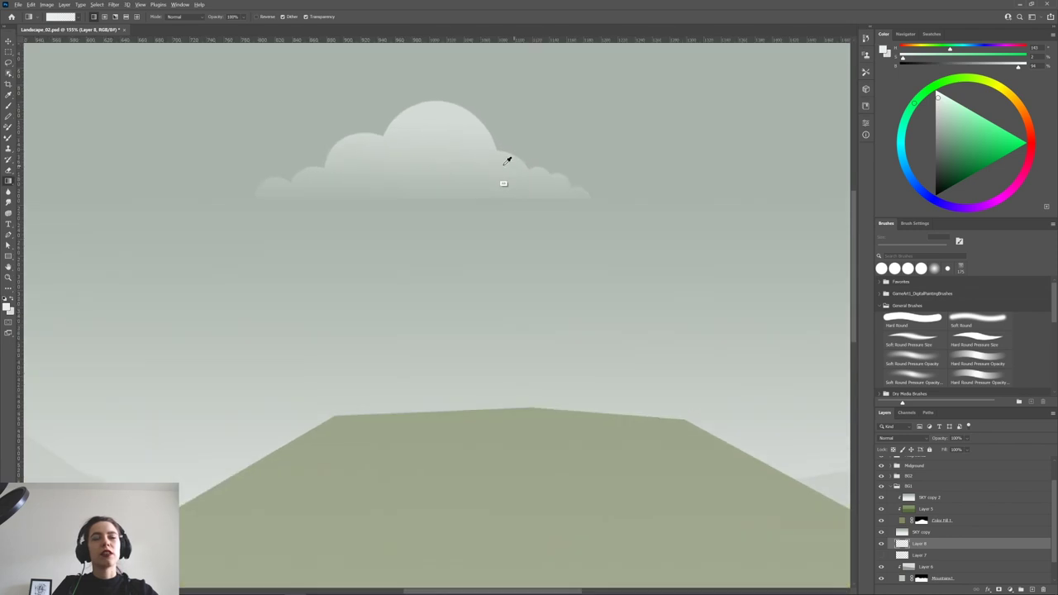
scroll(469, 175, "down", 1)
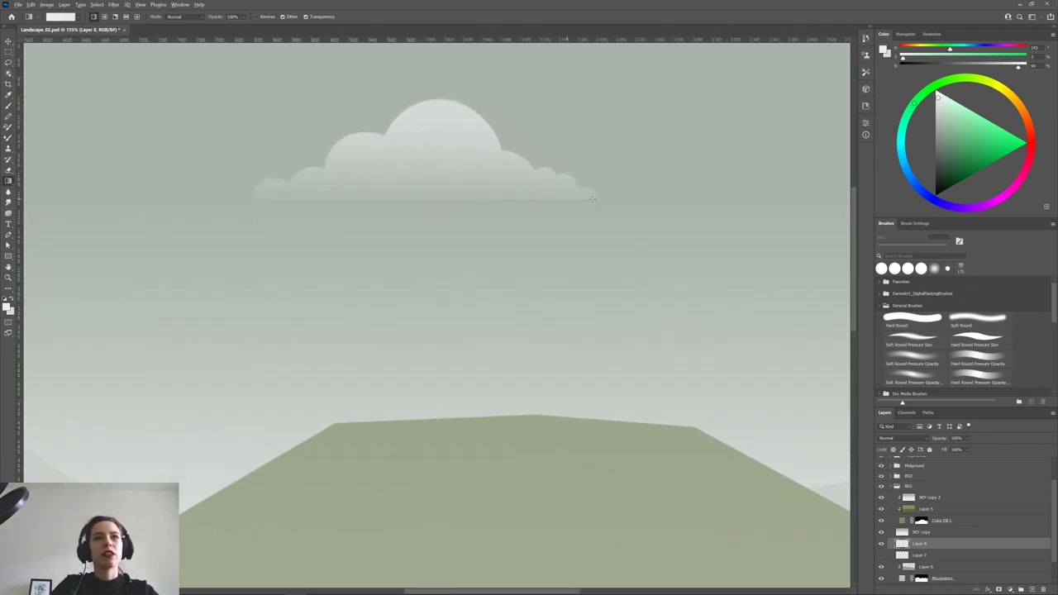
scroll(628, 171, "down", 3)
scroll(629, 173, "up", 1)
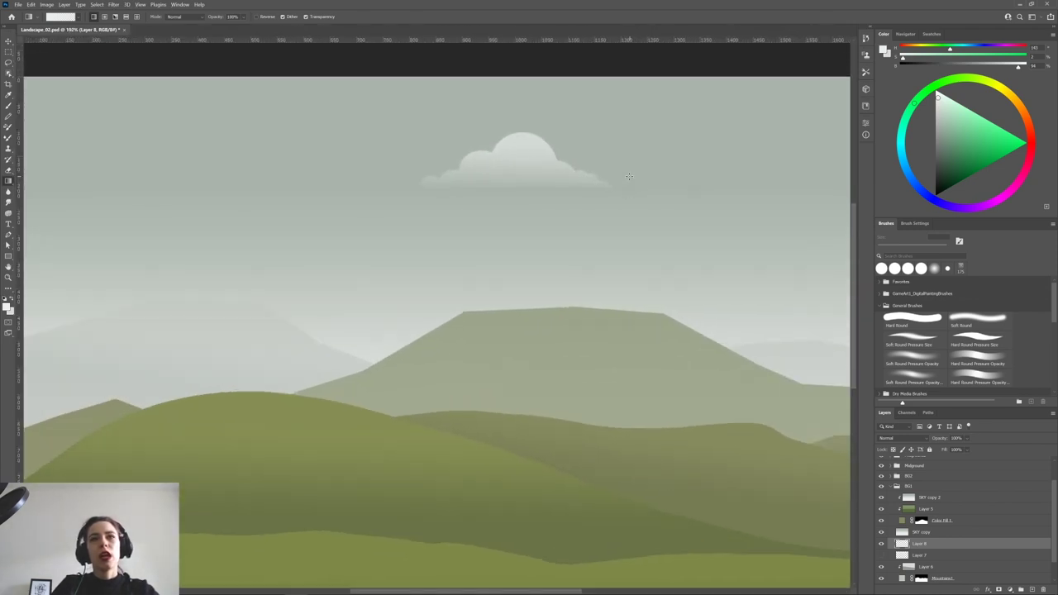
left_click_drag(652, 297, 592, 279)
left_click(881, 556)
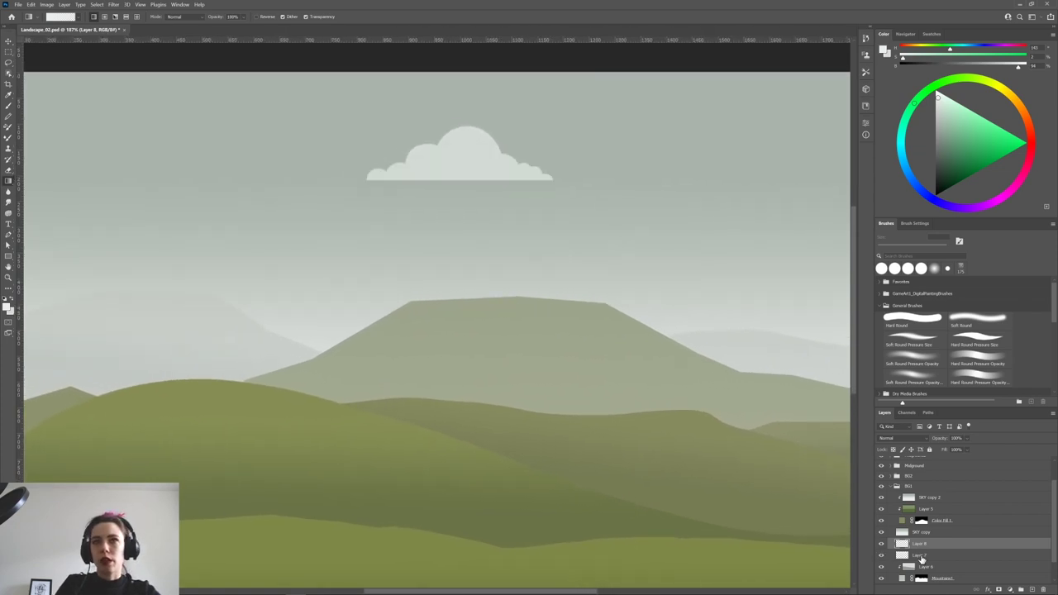
left_click(922, 557)
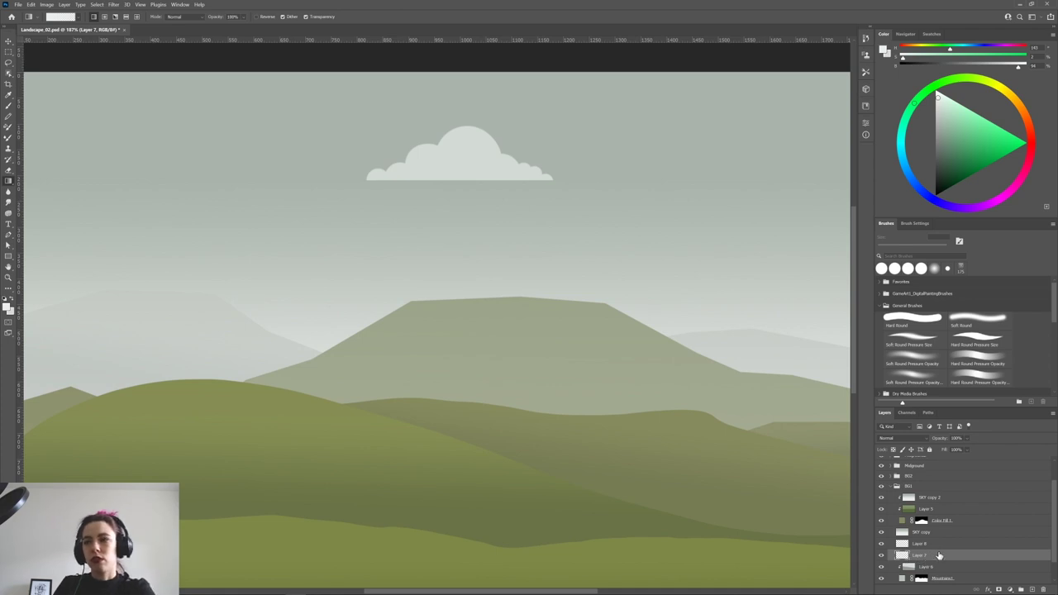
key("Delete")
double_click(920, 543)
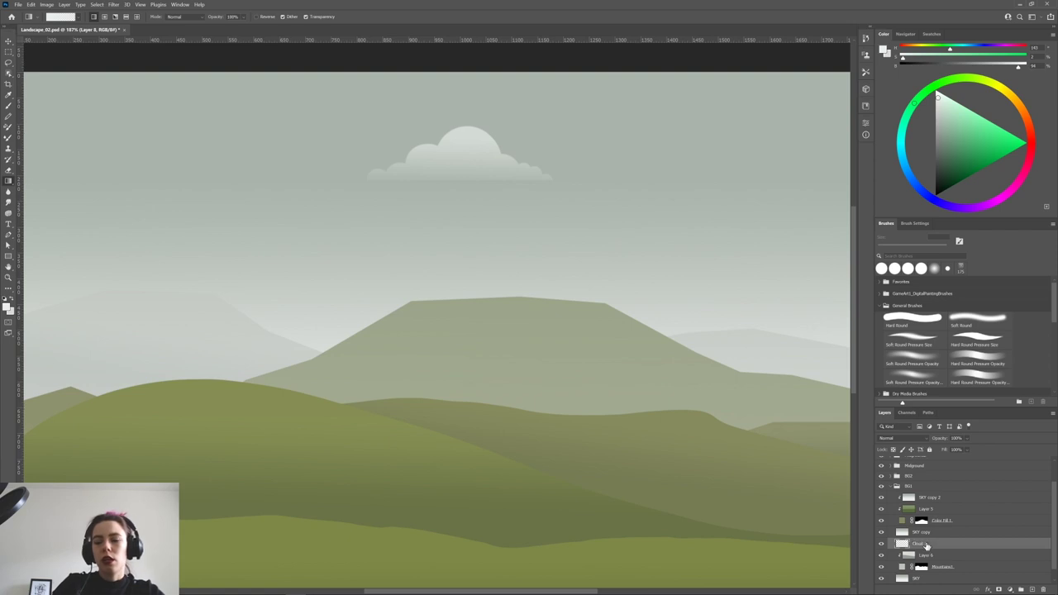
Create a new layer above the Cloud 1 layer and set up the Hard Round brush at 70 px.
left_click(1031, 589)
key("b")
key("bracketright")
key("bracketright")
key("bracketright")
key("bracketright")
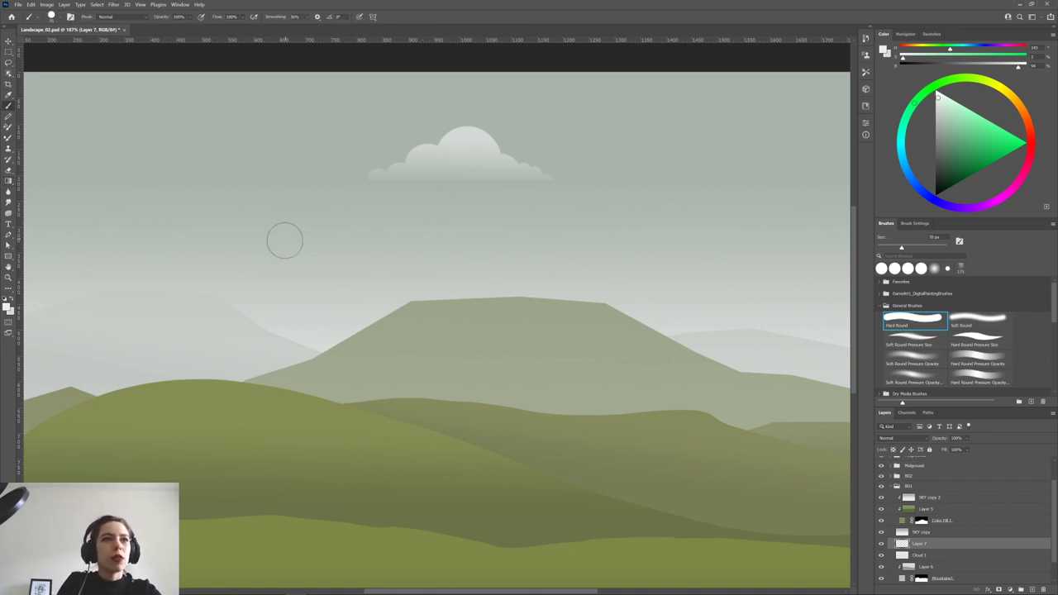
Try starting a second cloud in the sky with a large round dab flanked by smaller ones, varying the brush size.
left_click(230, 220)
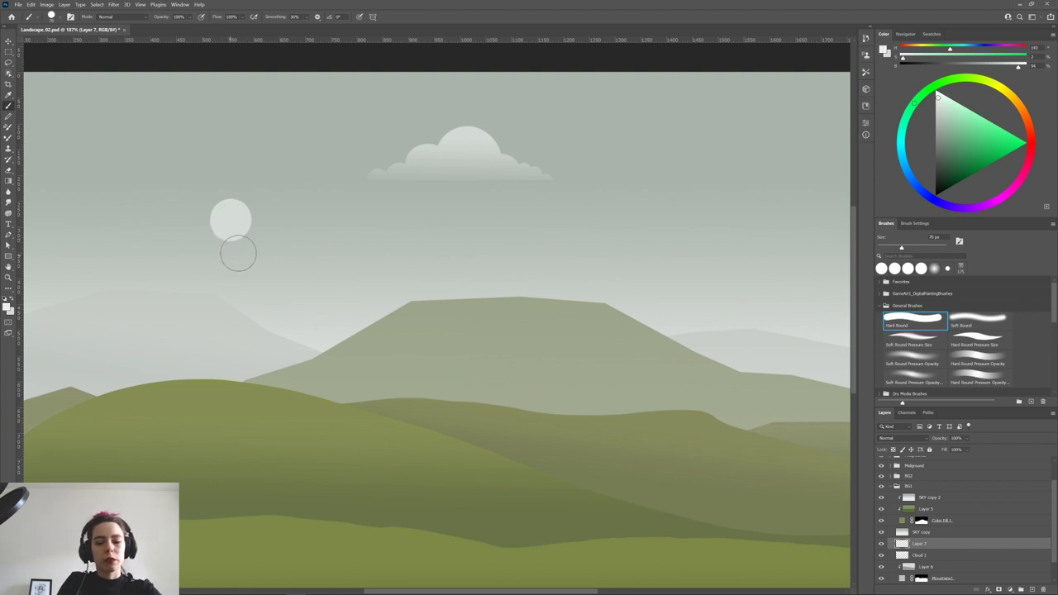
key("bracketright")
key("bracketright")
key("bracketright")
key("bracketright")
key("bracketright")
key("bracketright")
key("bracketright")
key("bracketright")
key("bracketright")
key("bracketleft")
key("bracketleft")
key("bracketleft")
key("bracketleft")
key("bracketleft")
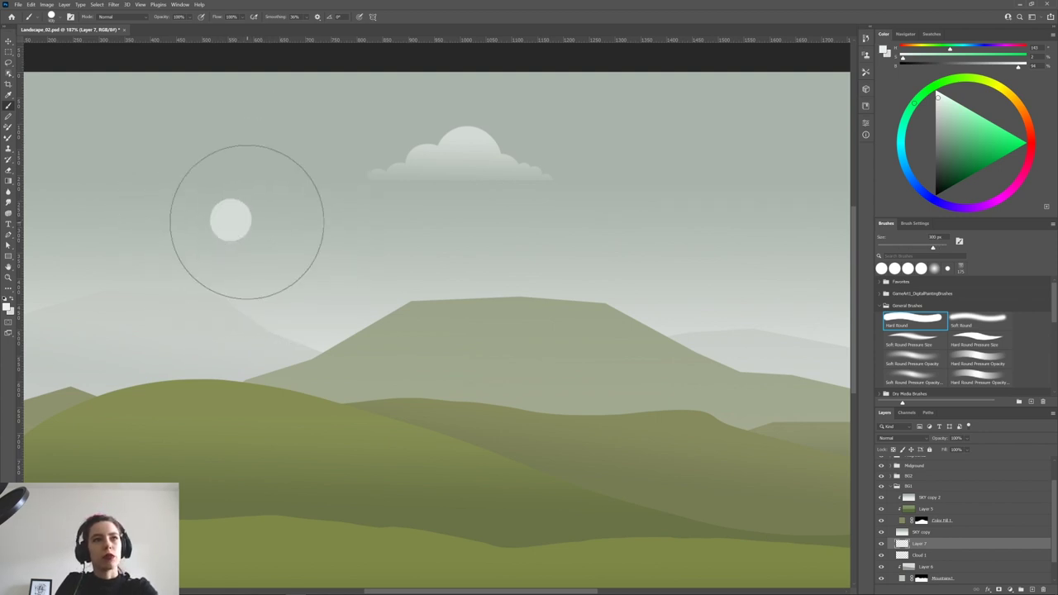
left_click(245, 219)
key("bracketleft")
key("bracketleft")
key("bracketleft")
key("bracketleft")
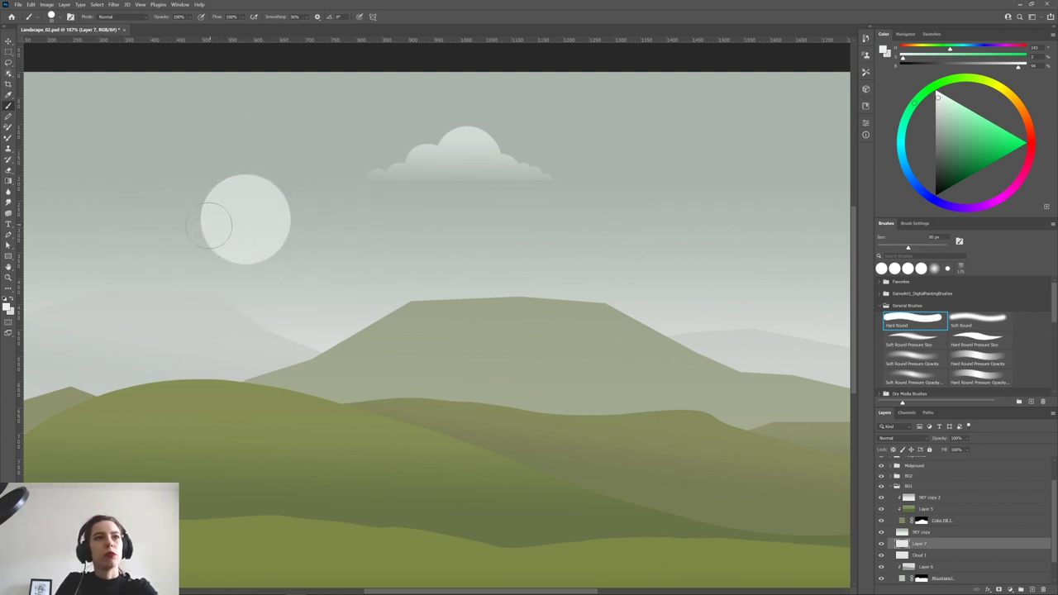
left_click(223, 226)
left_click(266, 229)
key("bracketright")
key("bracketright")
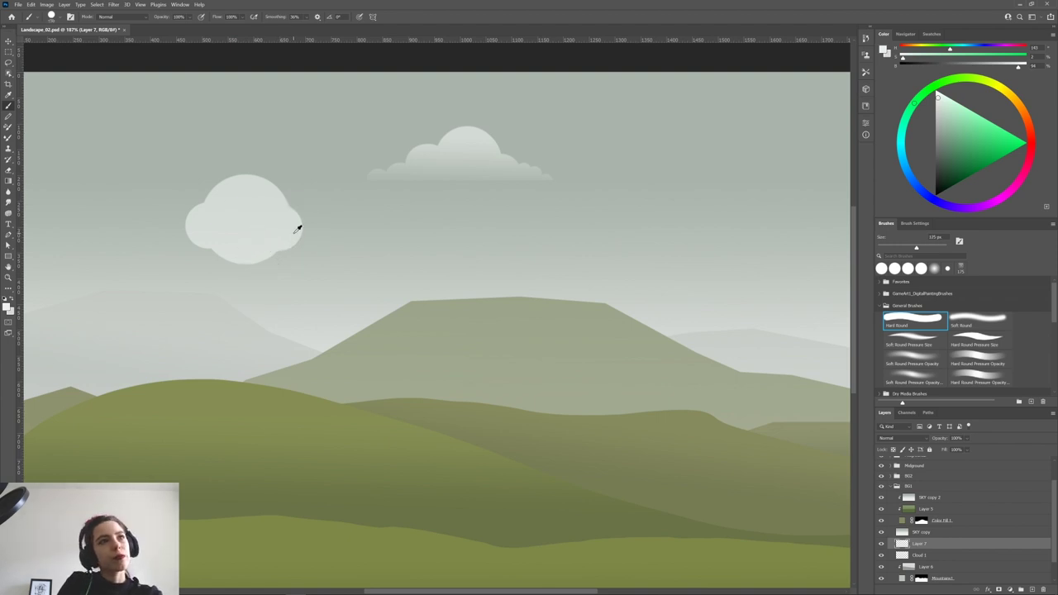
Try adding a 125 px dab and further strokes beside the cloud on the SKY copy layer, and undo them.
scroll(298, 228, "down", 1)
key("alt+bracketright")
key("bracketright")
key("bracketright")
key("bracketleft")
key("bracketleft")
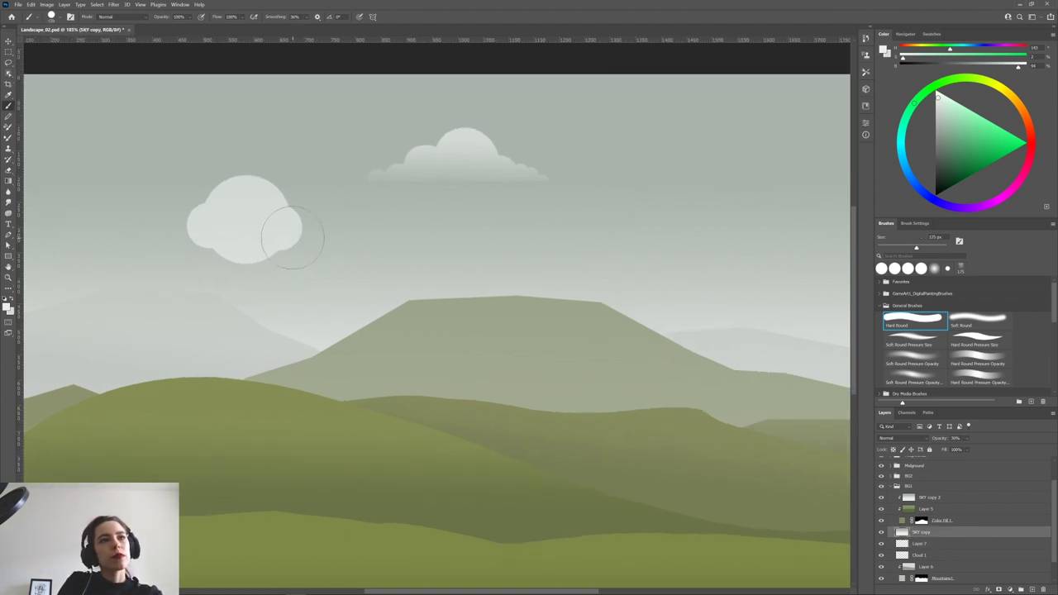
left_click(293, 236)
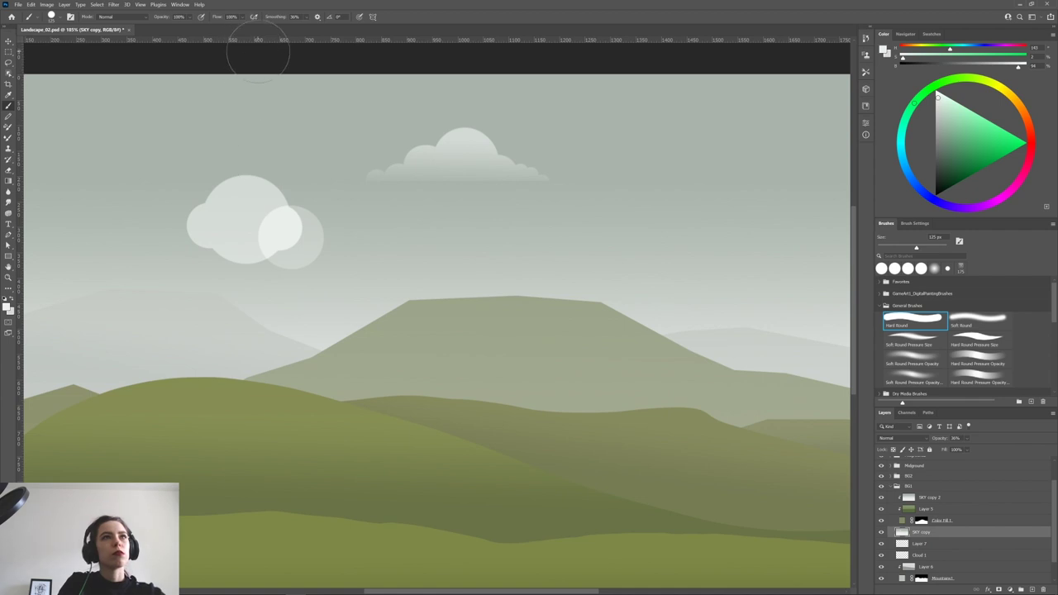
mouse_move(291, 243)
left_mouse_down()
mouse_move(323, 276)
mouse_move(463, 270)
left_mouse_up()
key("ctrl+z")
key("ctrl+z")
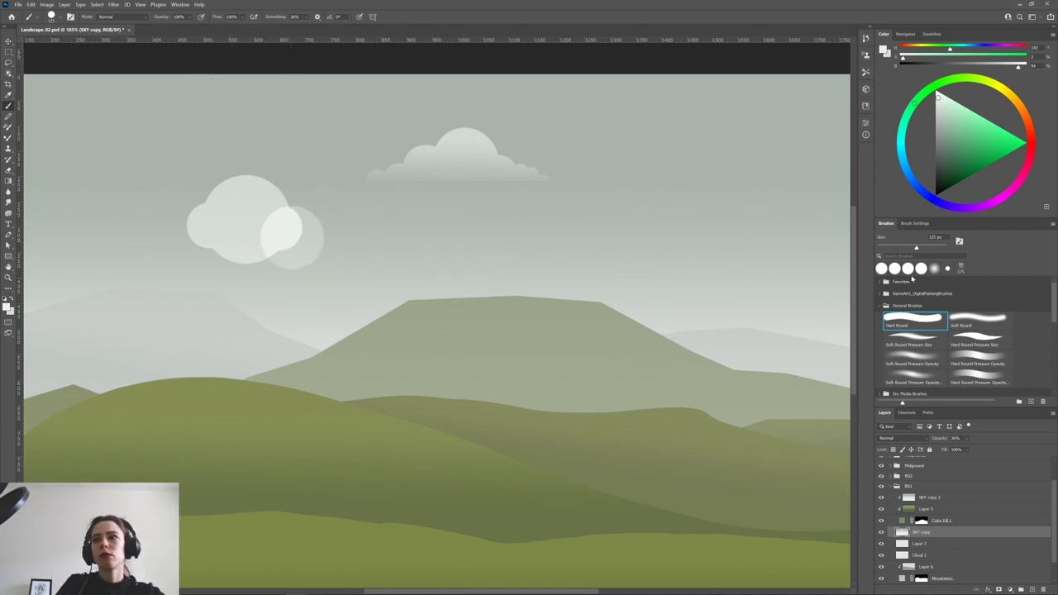
mouse_move(248, 217)
left_mouse_down()
mouse_move(340, 207)
mouse_move(392, 247)
mouse_move(571, 291)
mouse_move(587, 327)
left_mouse_up()
key("ctrl+z")
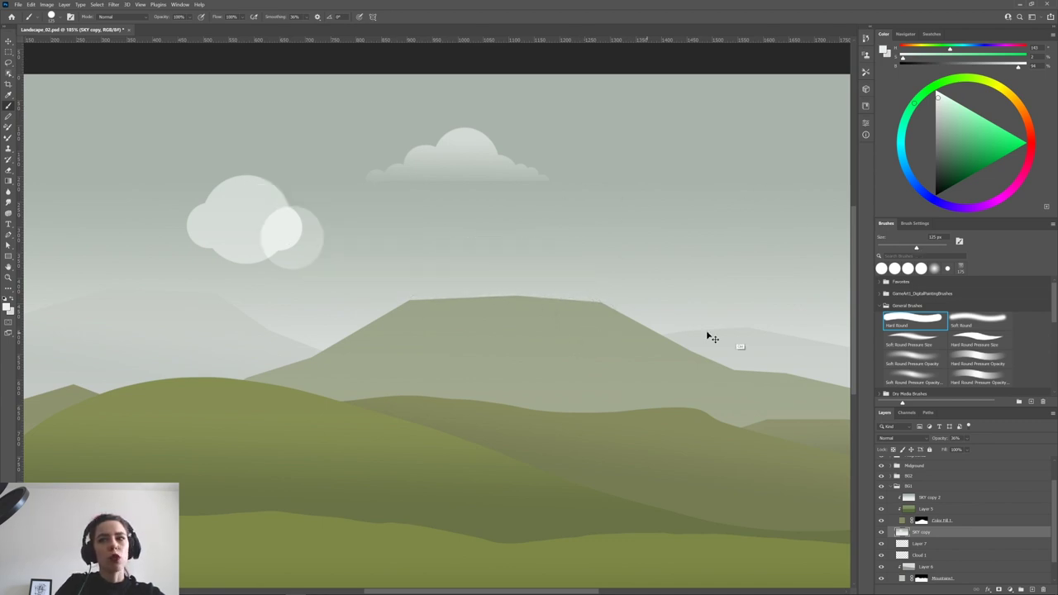
key("ctrl+z")
Return to the new cloud layer and undo all the remaining test dabs on it.
left_click(911, 546)
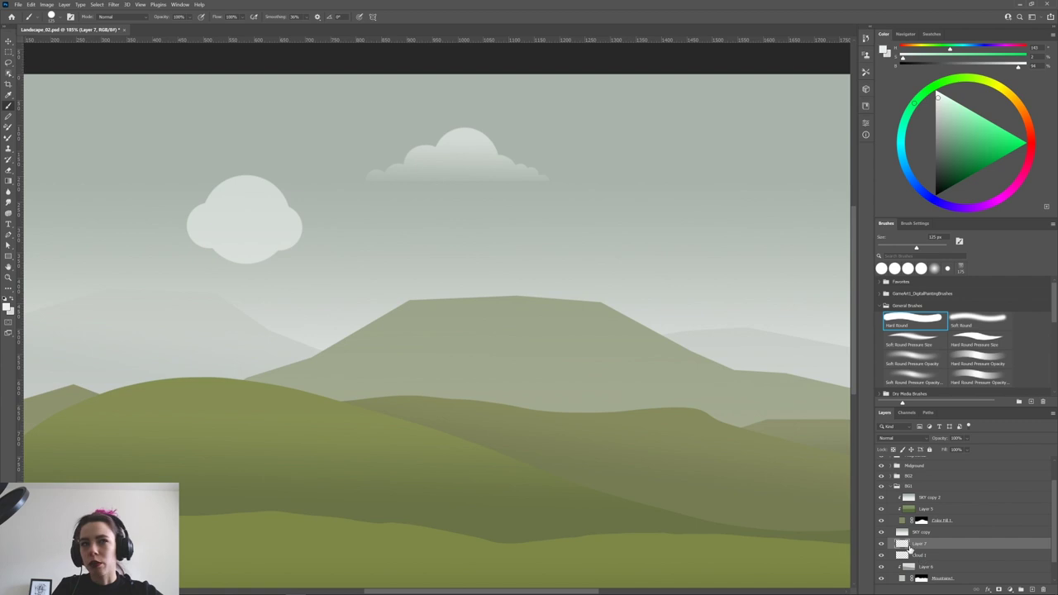
key("ctrl+z")
key("ctrl+z")
key("ctrl+z")
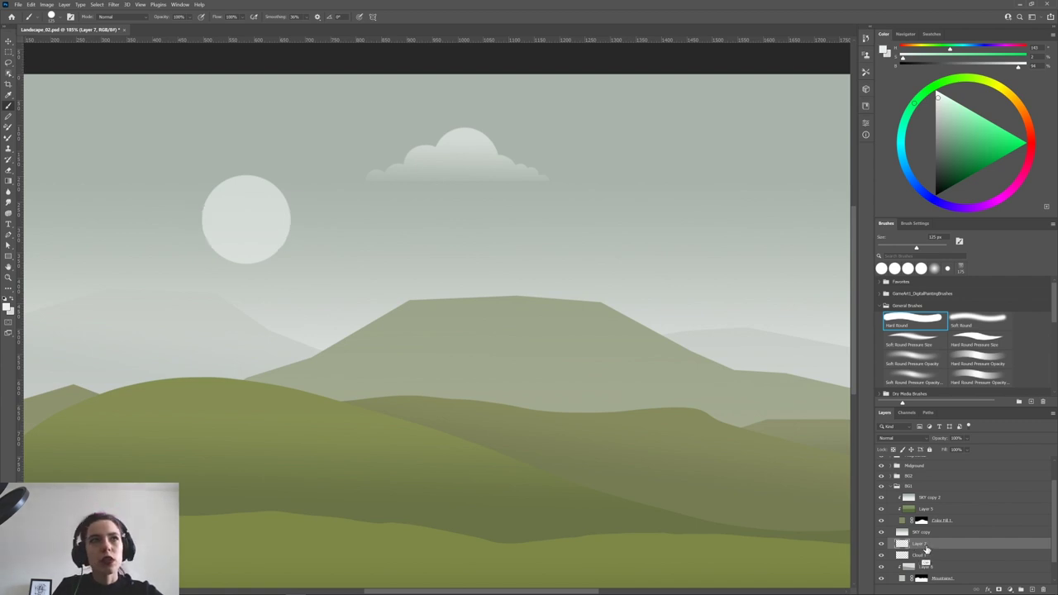
key("ctrl+z")
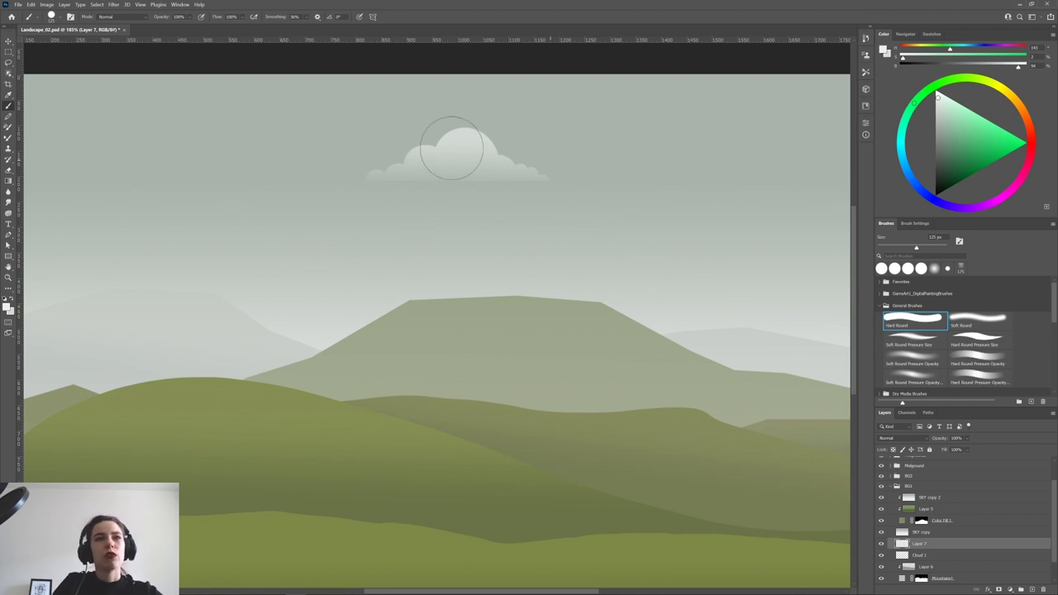
Paint the body of the second cloud with four overlapping 125 px round dabs, lower left of the first cloud.
left_click(281, 212)
left_click(308, 220)
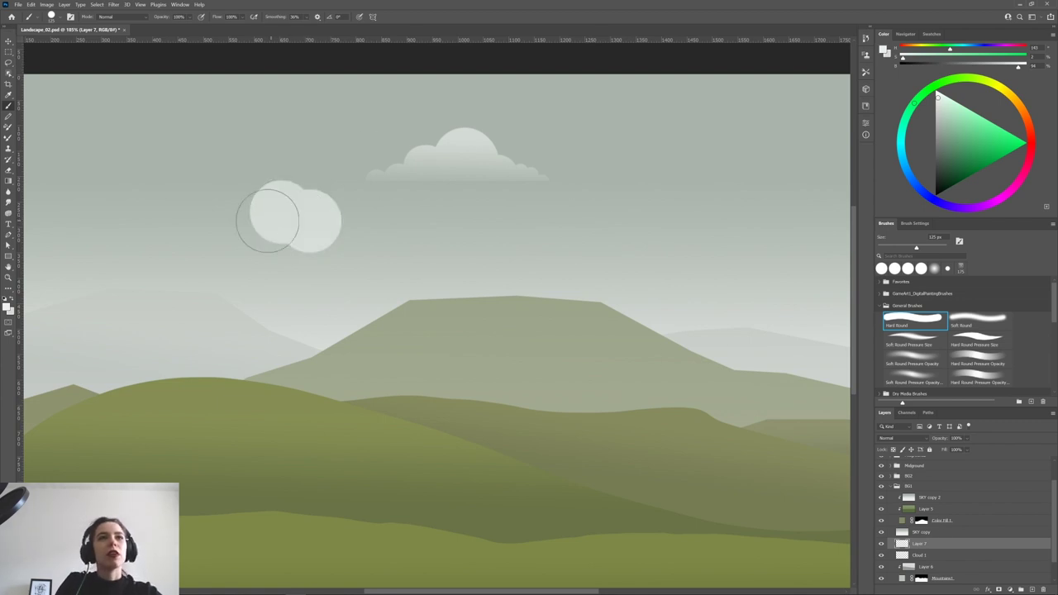
left_click(253, 222)
left_click(281, 203)
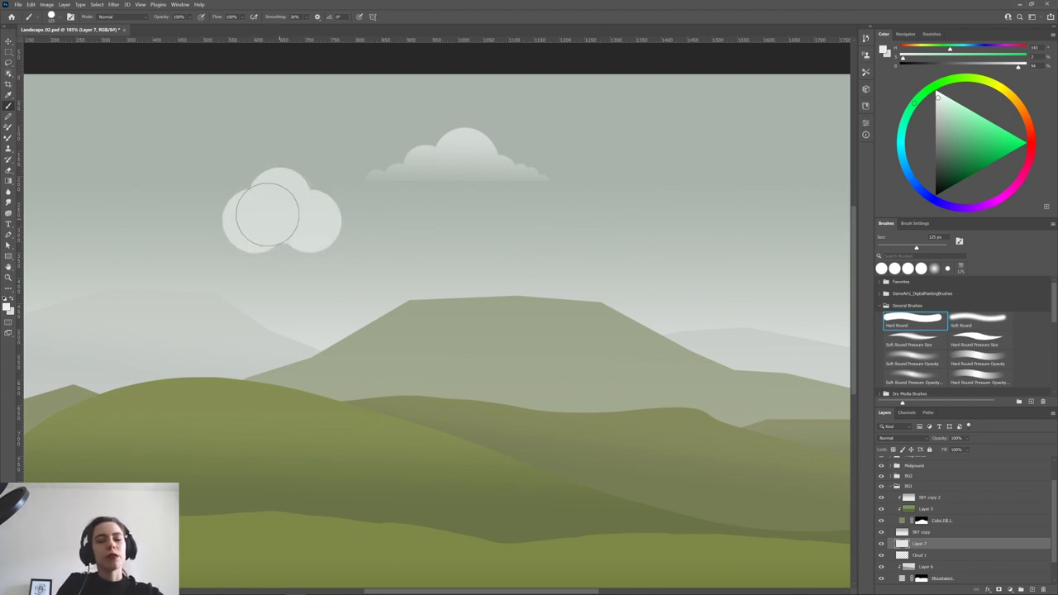
Extend the cloud's left side with two descending round dabs, one at 80 px and one at 60 px.
key("bracketleft")
key("bracketleft")
key("bracketleft")
left_click(229, 223)
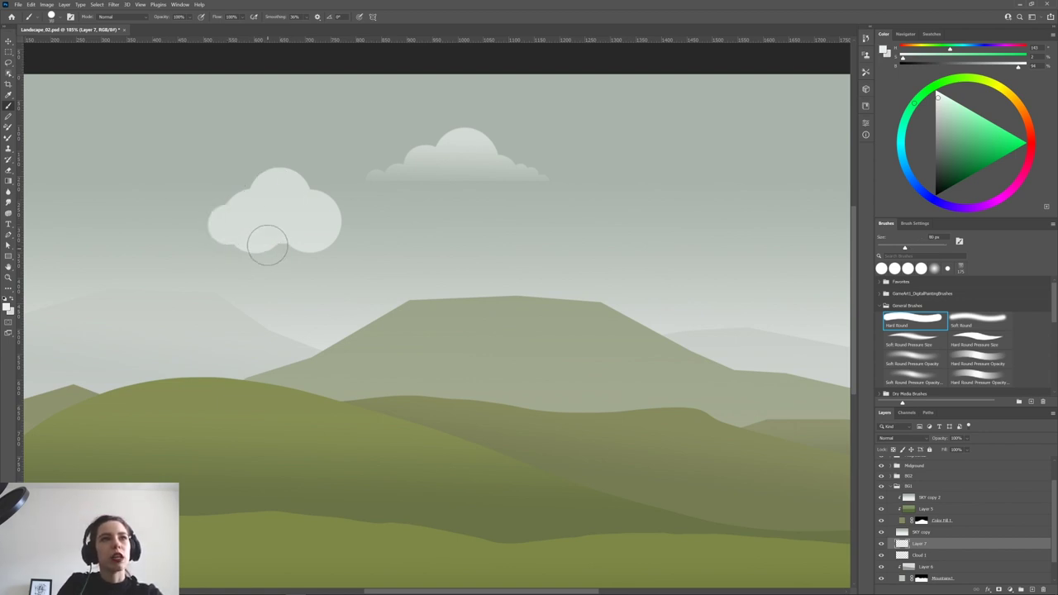
key("bracketleft")
key("bracketleft")
left_click(211, 231)
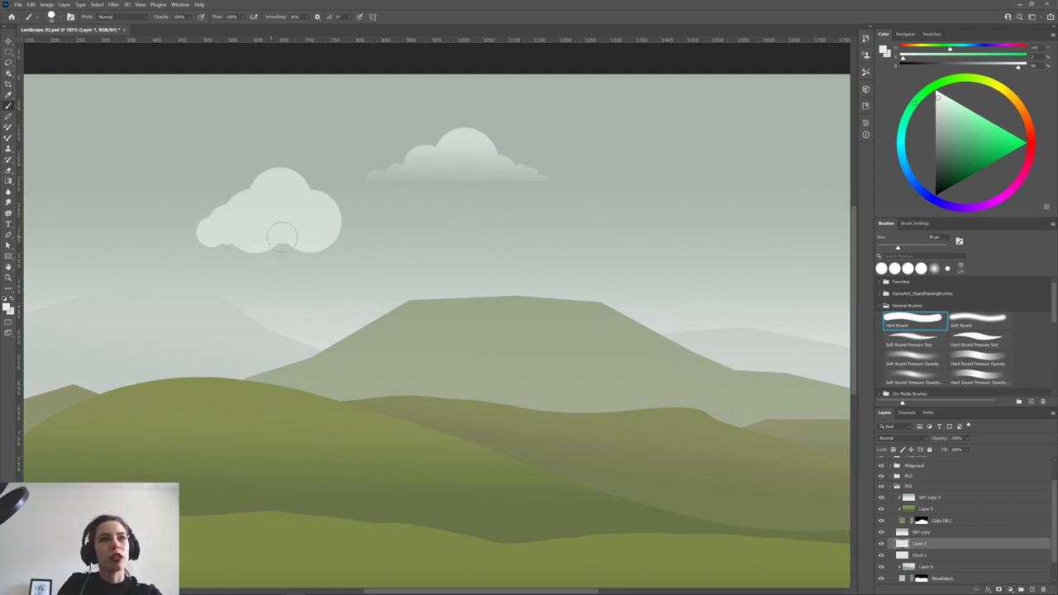
Add a tail of five small overlapping round puffs to the cloud's lower right side.
left_click(367, 236)
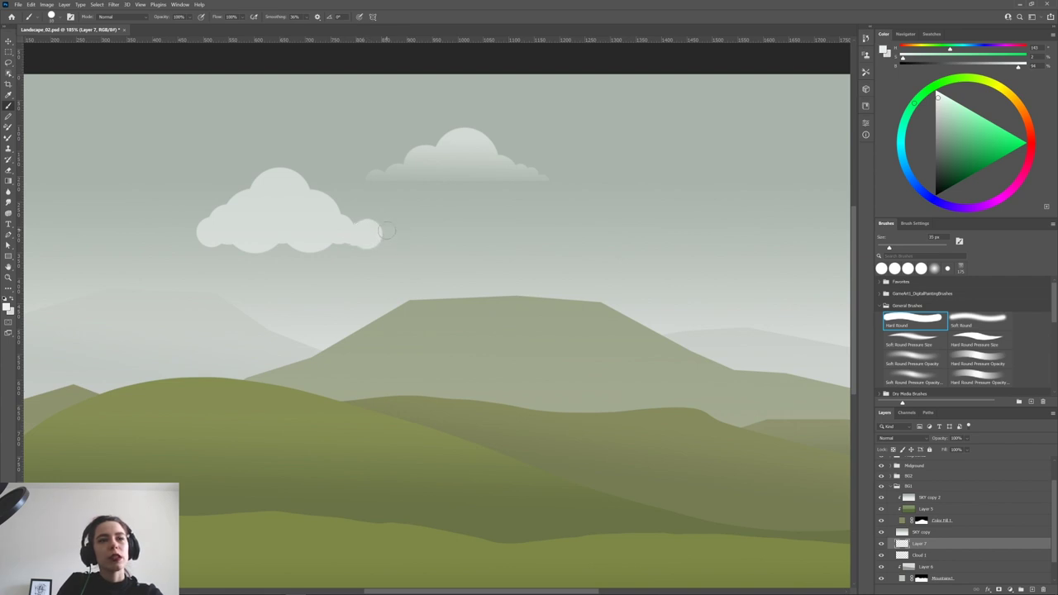
left_click(389, 223)
left_click(389, 235)
left_click(404, 234)
left_click(417, 238)
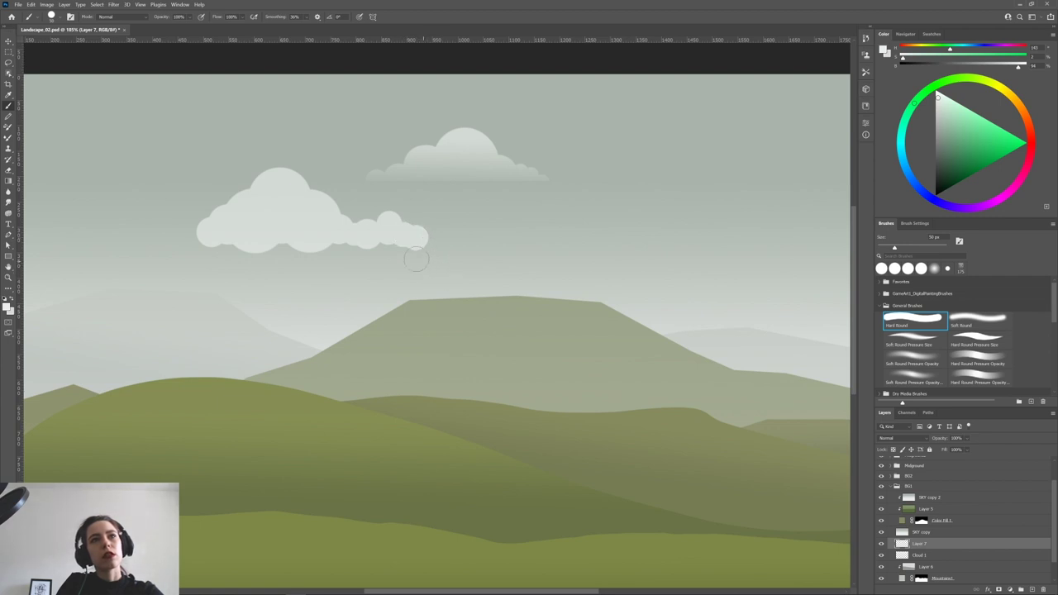
Add three small round puffs of about 45 px to the cloud's lower left end.
left_click(187, 228)
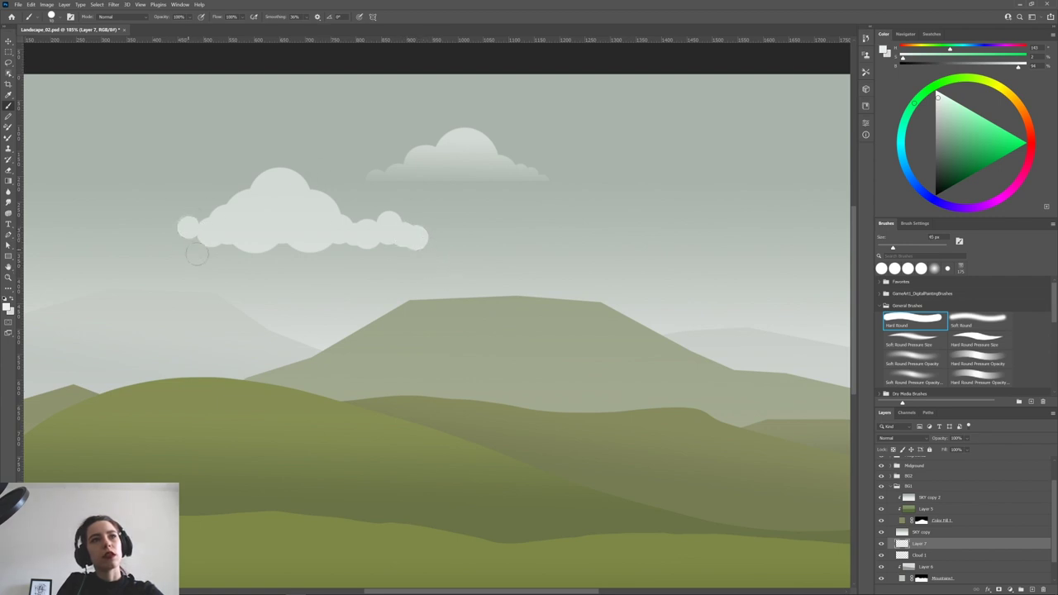
left_click(186, 237)
left_click(168, 234)
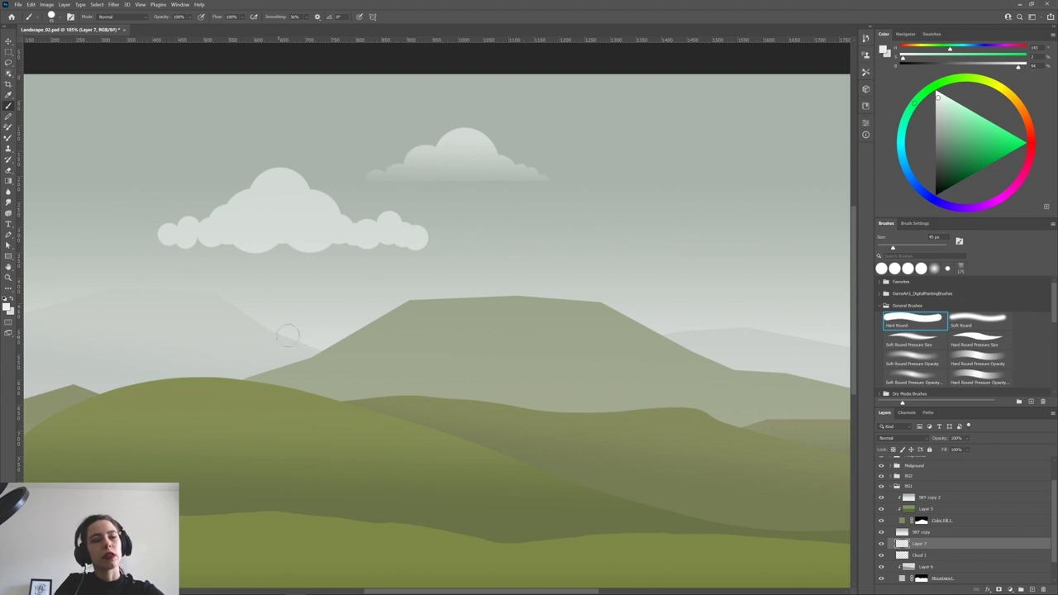
Cut the second cloud's base flat by deleting a rectangular selection across its lower puffs, and deselect.
key("m")
mouse_move(108, 314)
left_mouse_down()
mouse_move(529, 267)
mouse_move(557, 235)
left_mouse_up()
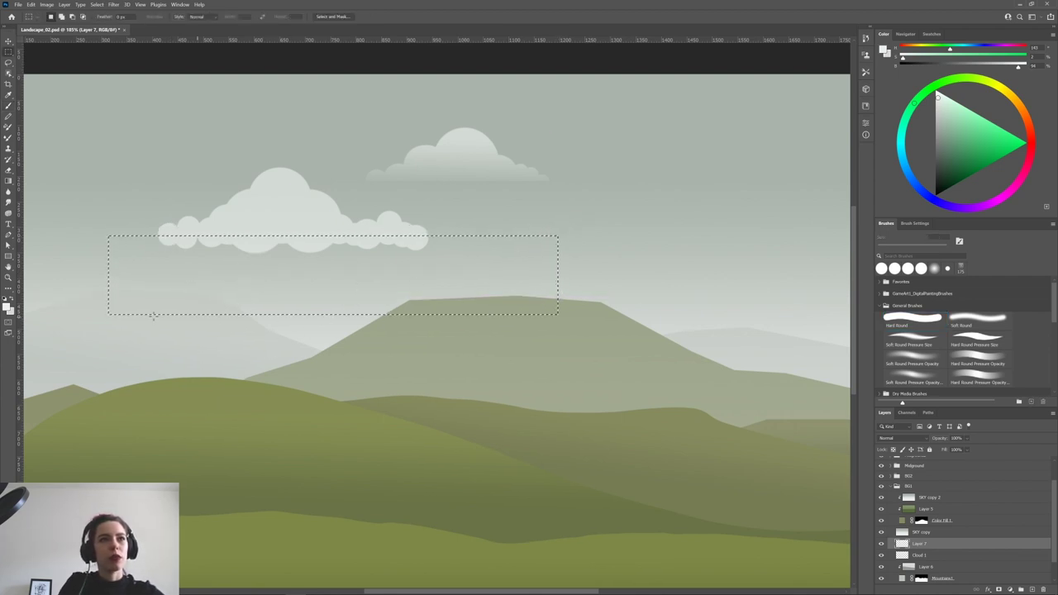
left_click_drag(140, 346, 529, 233)
key("Delete")
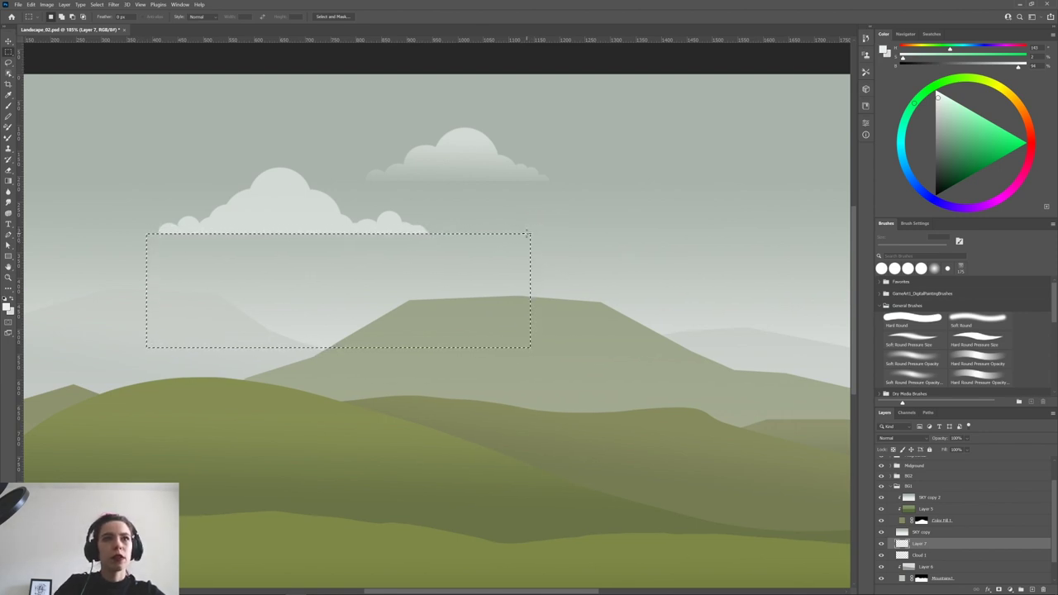
key("ctrl+d")
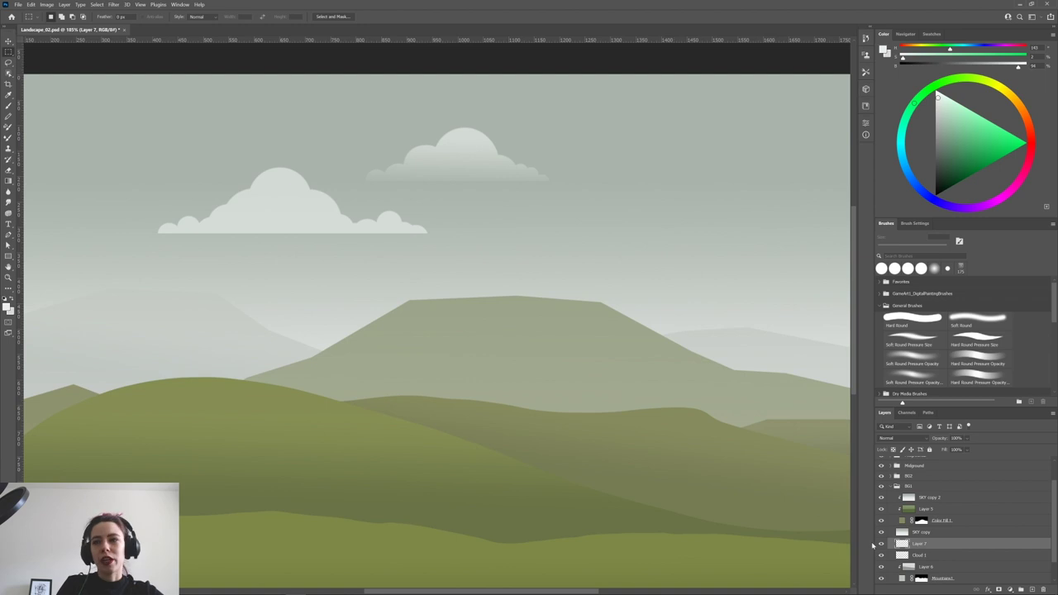
Load the flat-coloured second cloud's outline as a selection, hide its layer, and add a new layer above Cloud 1.
left_click(903, 543, "ctrl")
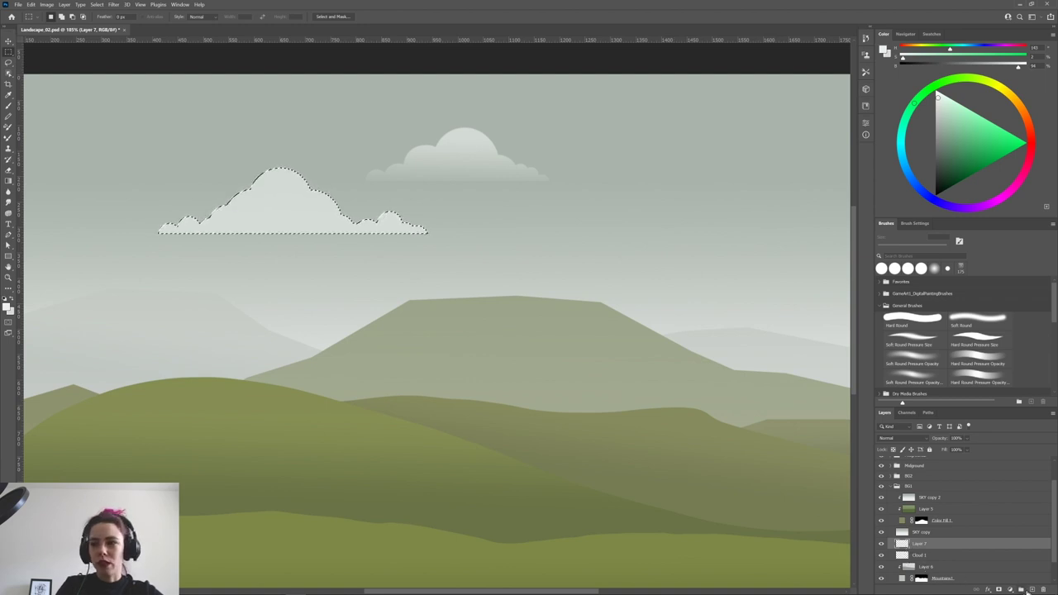
left_click(954, 556)
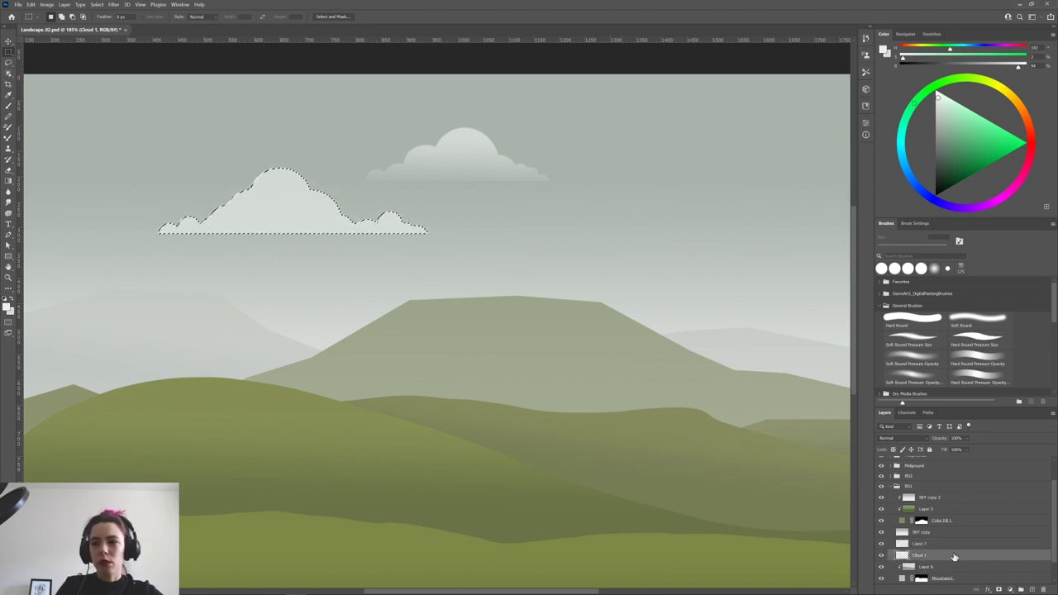
key("Delete")
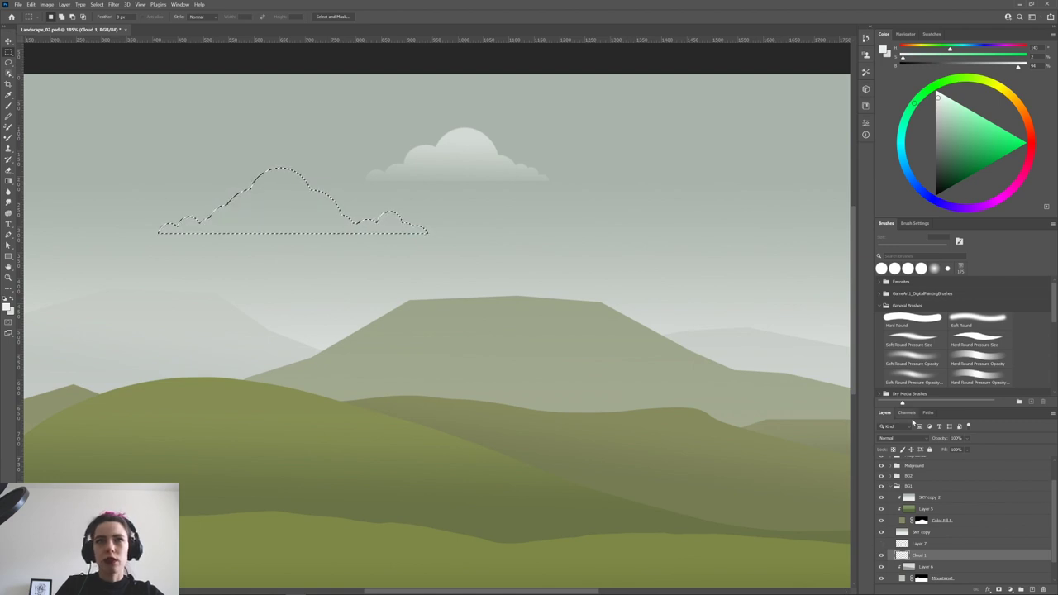
key("ctrl+shift+alt+n")
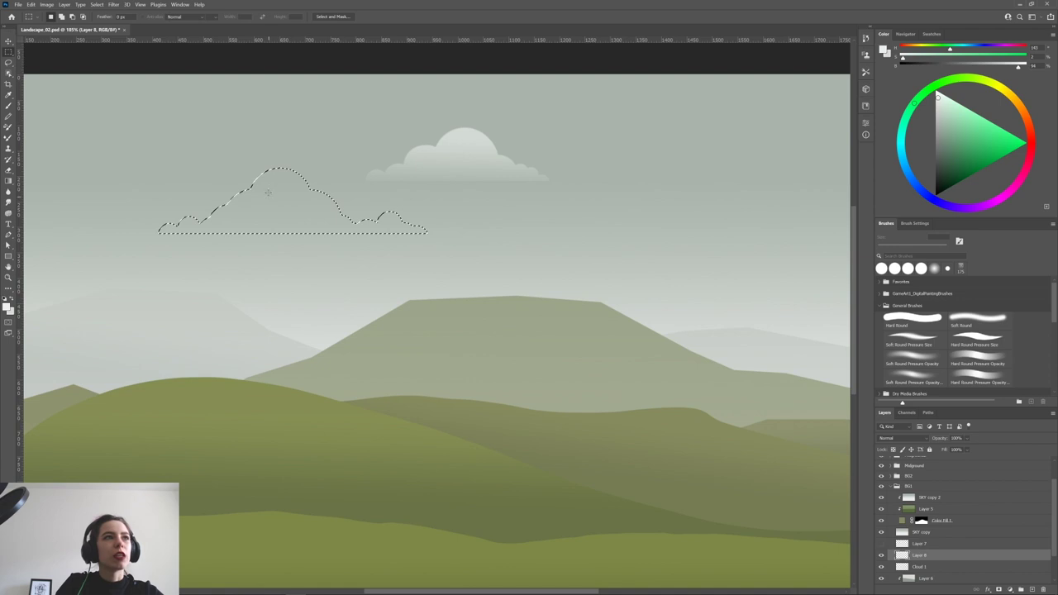
Fill the cloud selection with a vertical foreground-to-transparent gradient from near its top to below its base, and deselect.
key("g")
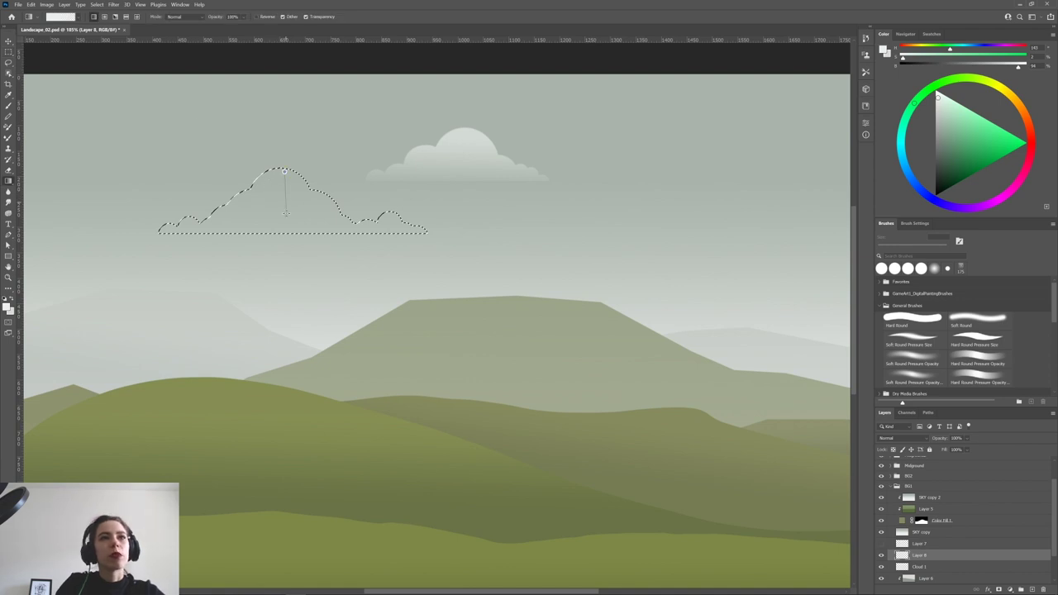
left_click_drag(285, 213, 285, 215)
left_click_drag(279, 178, 282, 282)
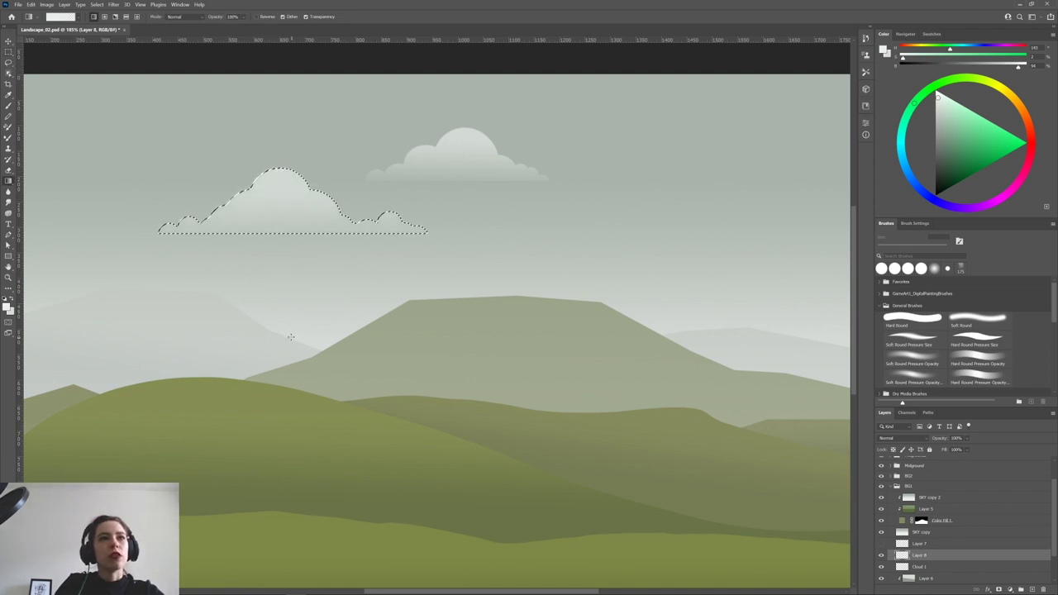
key("ctrl+d")
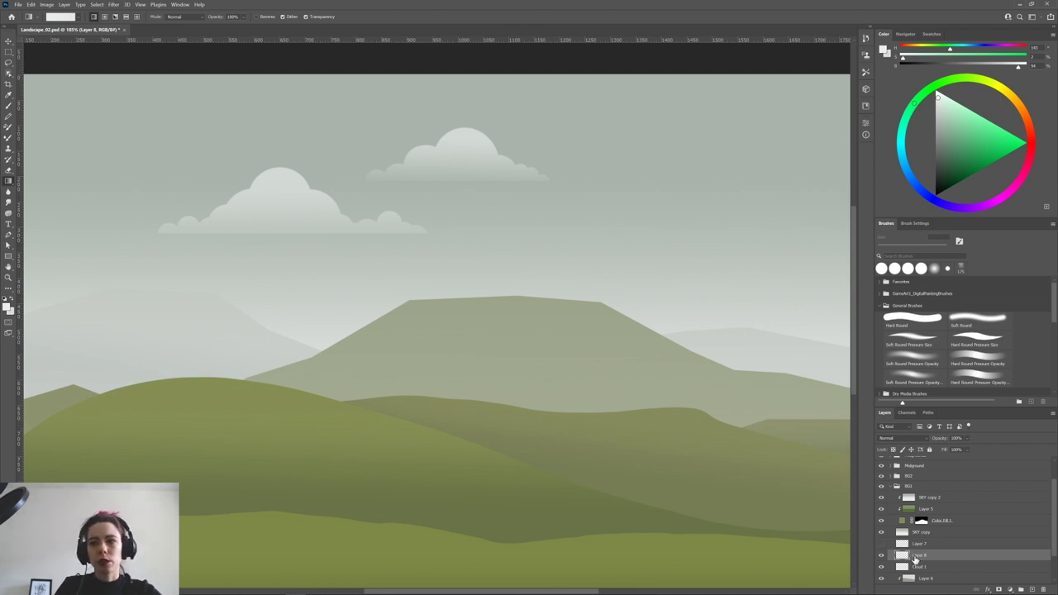
Compare the flat and gradient versions of the second cloud, and delete the flat cloud layer.
left_click(881, 543)
left_click(881, 543)
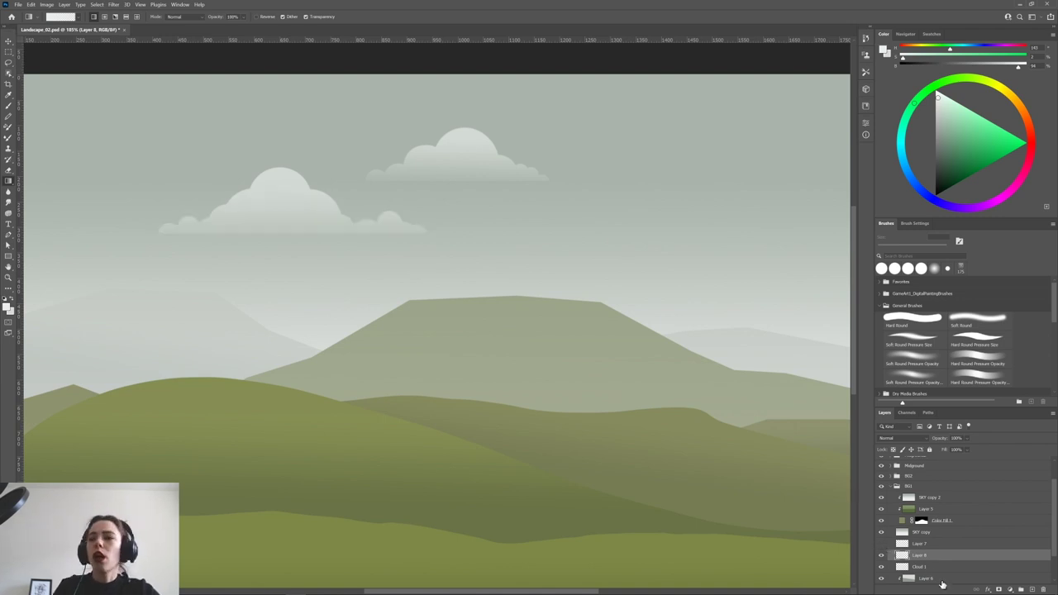
left_click(925, 545)
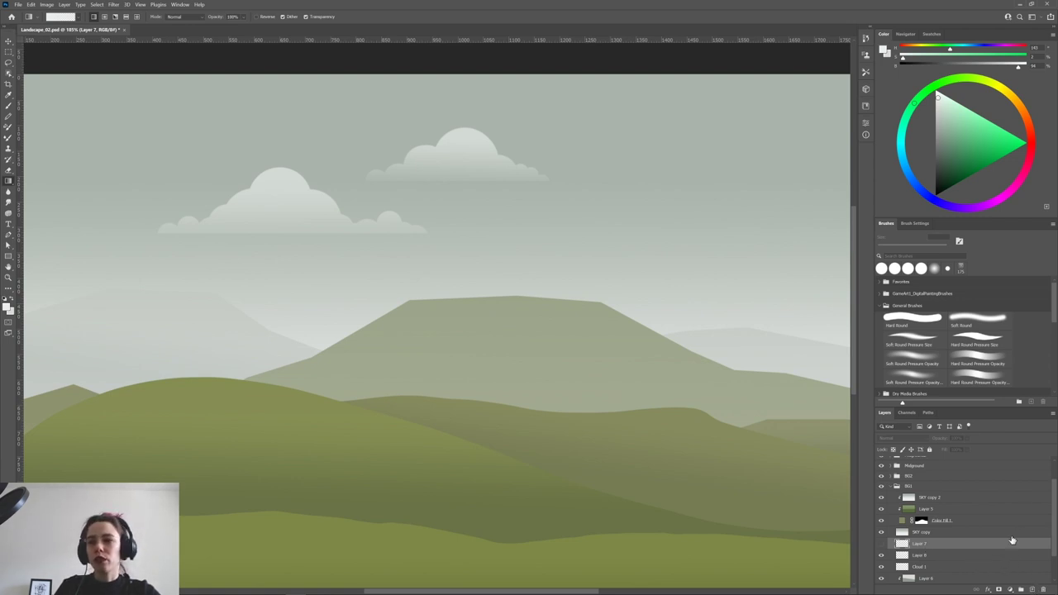
left_click(927, 556)
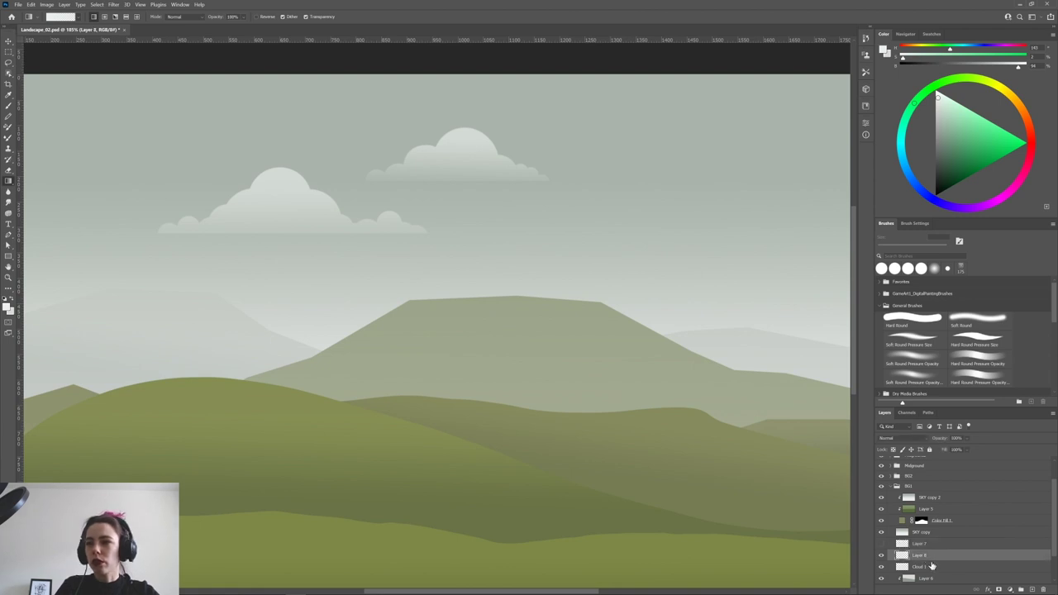
left_click(881, 545)
left_click(916, 546)
key("Delete")
Rename the second cloud's gradient layer as Cloud 2.
double_click(919, 543)
type("Clo")
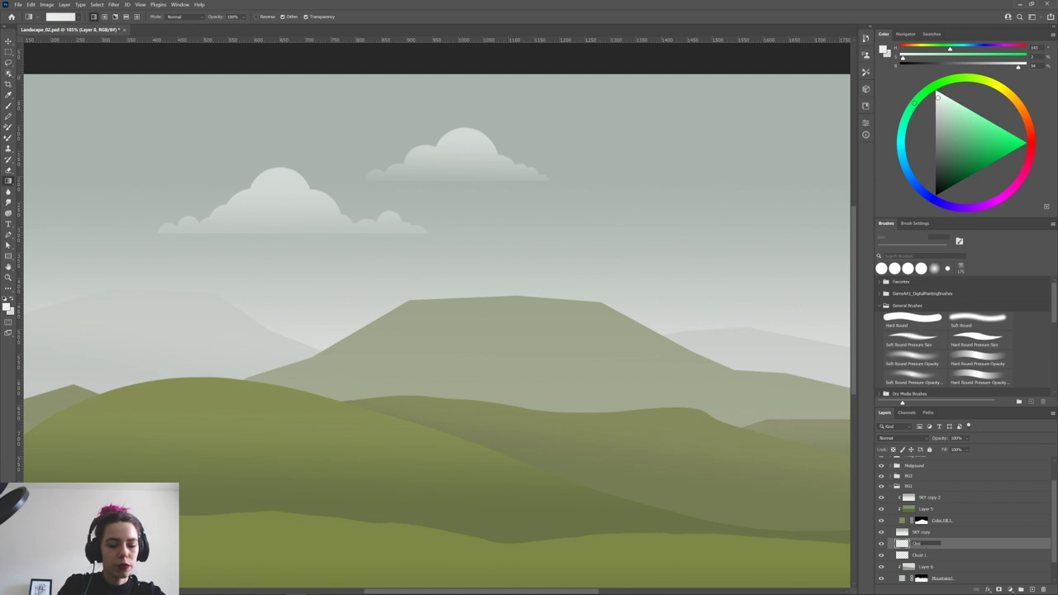
type("loud 2")
key("Return")
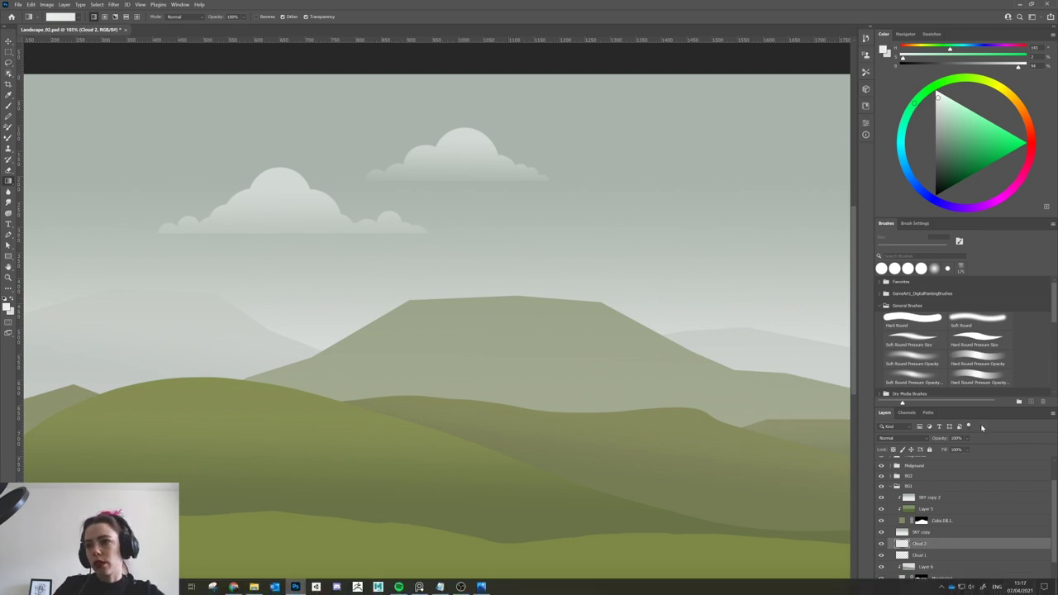
Add a new layer above Cloud 2 and paint the third cloud's body there from overlapping circles with a hard round 100 px brush.
left_click(1031, 589)
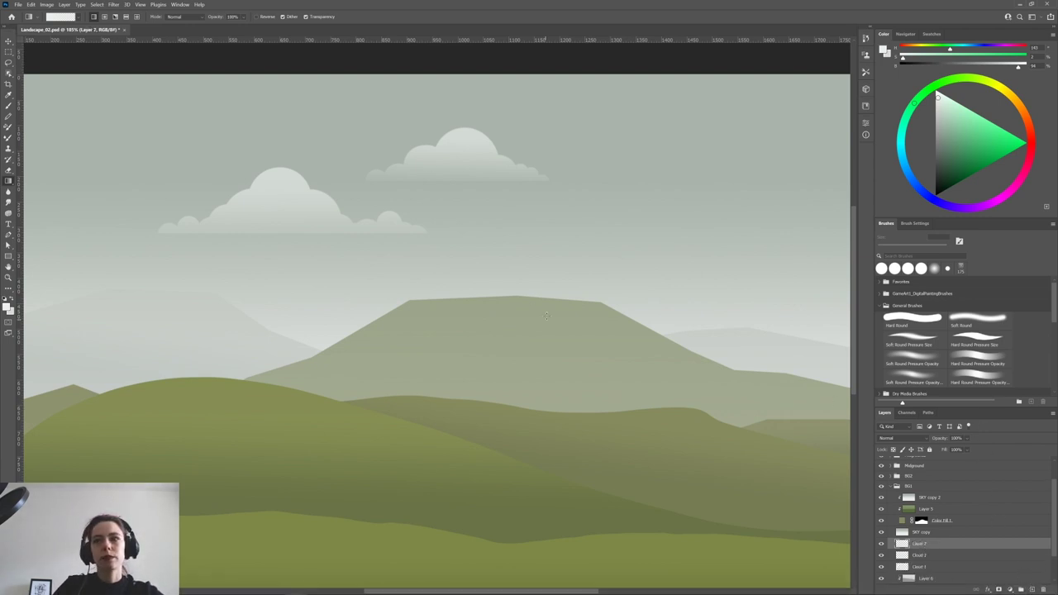
key("b")
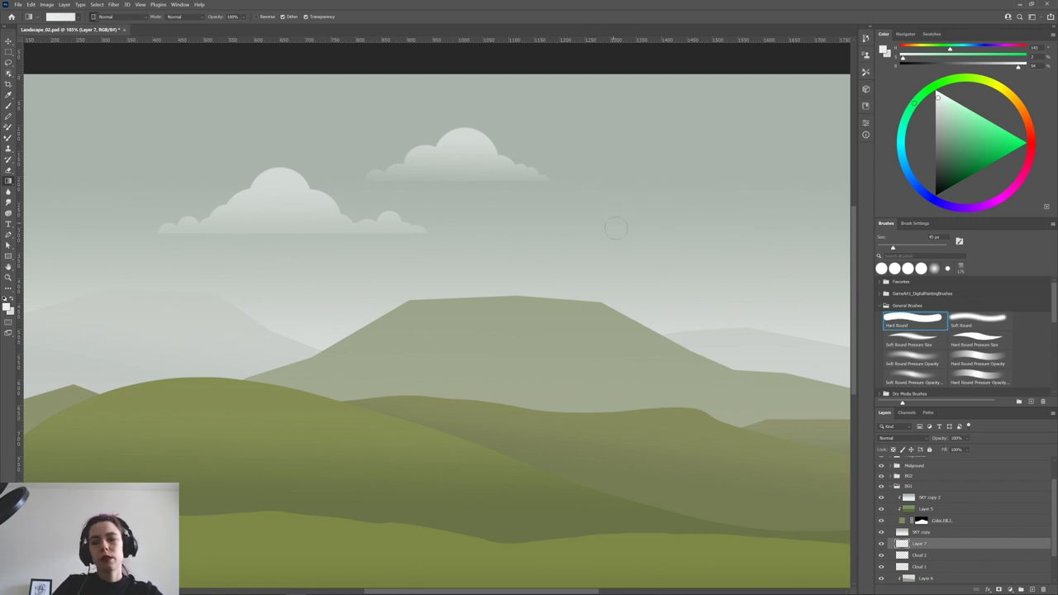
key("]")
key("]")
key("]")
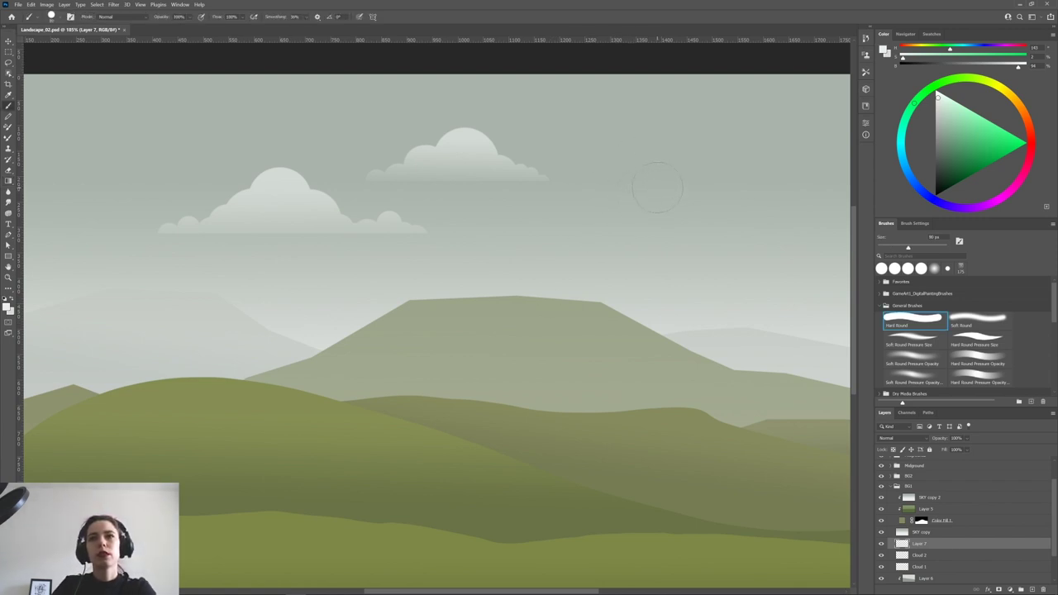
left_click(663, 195)
key("bracketleft")
left_click(641, 200)
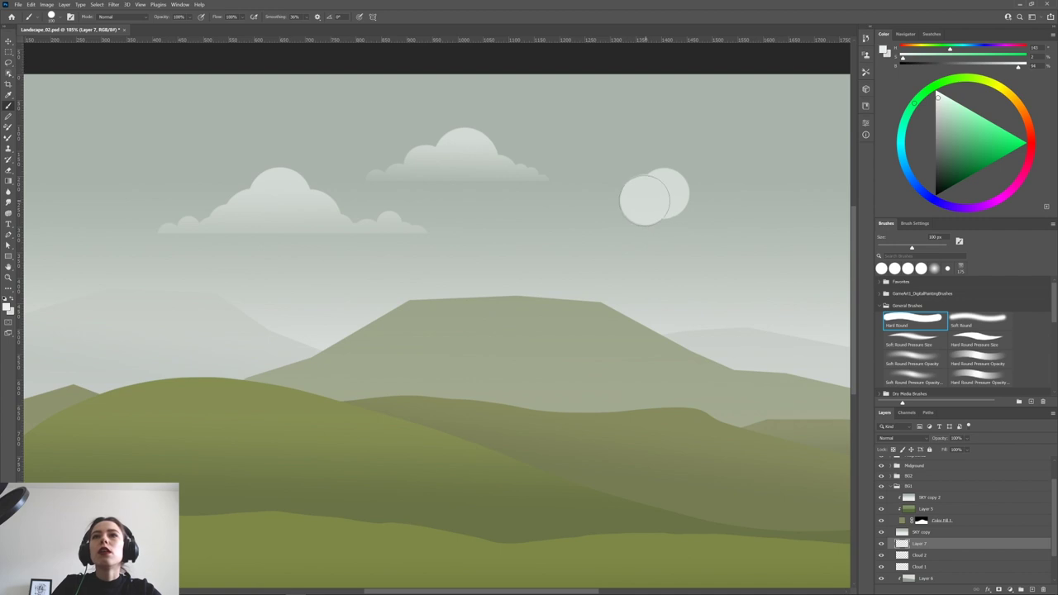
left_click(628, 212)
left_click(663, 221)
left_click(690, 214)
Paint a smaller puff at each end of the third cloud with the hard round brush at about 45 px.
key("bracketleft")
key("bracketleft")
key("bracketleft")
key("bracketleft")
left_click(704, 215)
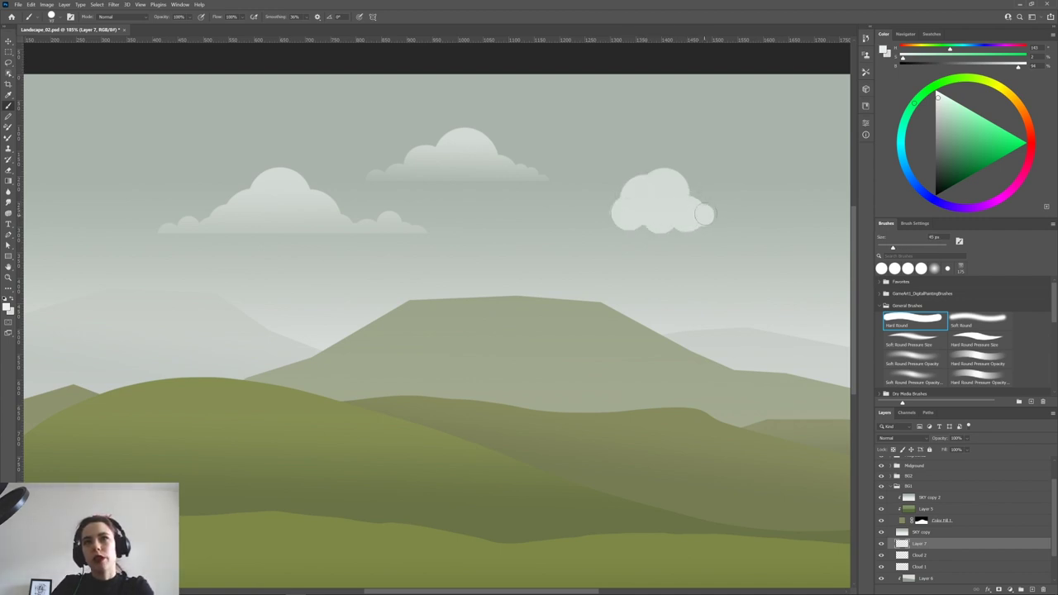
left_click(608, 213)
Cut the third cloud's underside to a flat base by deleting a rectangular selection across its lower part, and deselect.
key("m")
mouse_move(563, 276)
left_mouse_down()
mouse_move(616, 270)
mouse_move(803, 203)
mouse_move(783, 217)
left_mouse_up()
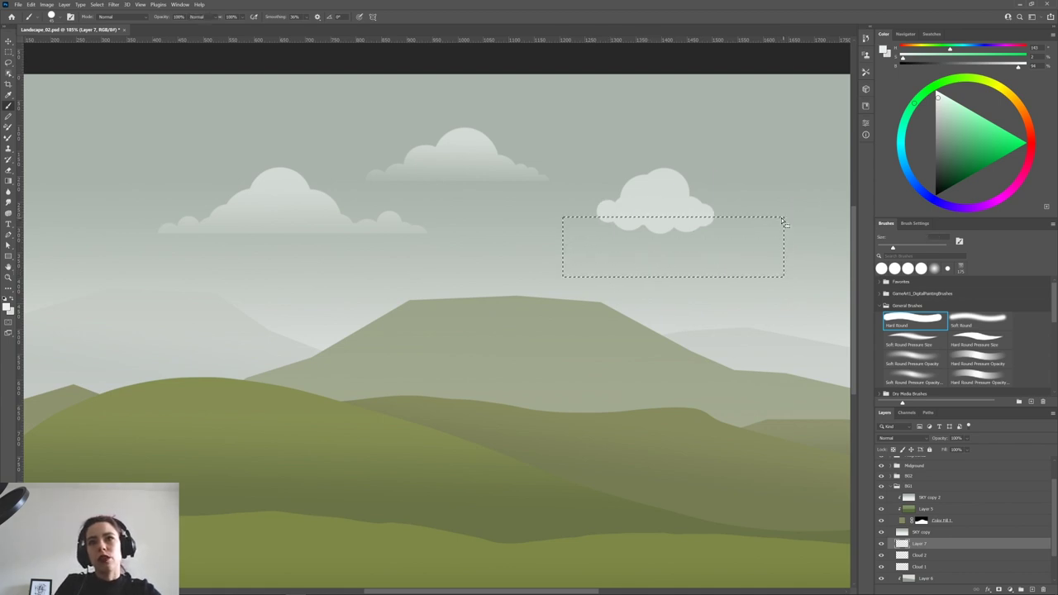
key("Delete")
key("ctrl+d")
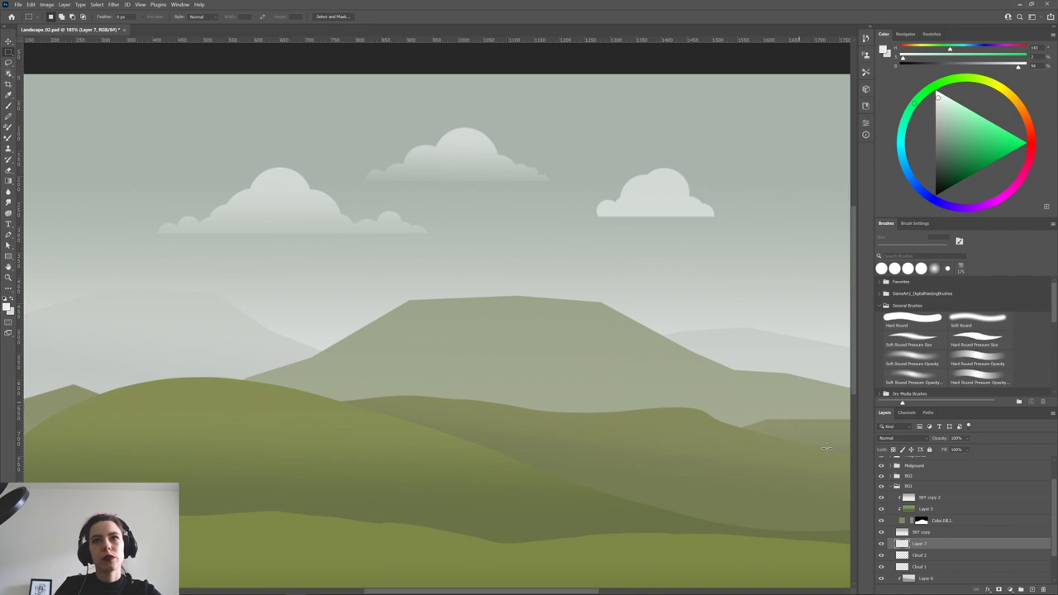
Load the flat-coloured third cloud's outline as a selection, hide its layer, and add a new layer above Cloud 2.
left_click(901, 543, "ctrl")
left_click(881, 544)
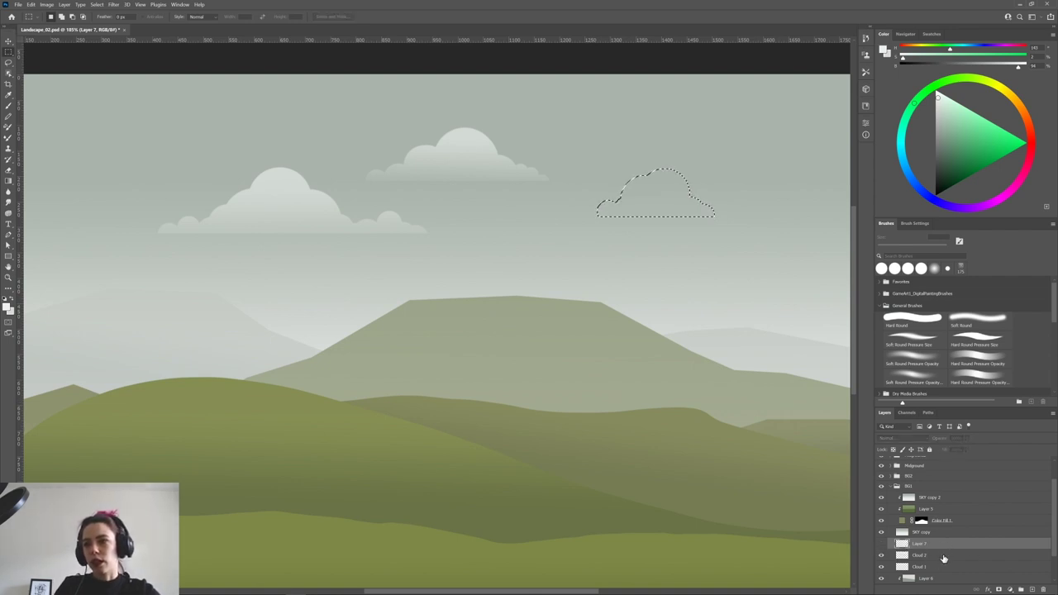
left_click(942, 556)
left_click(1031, 589)
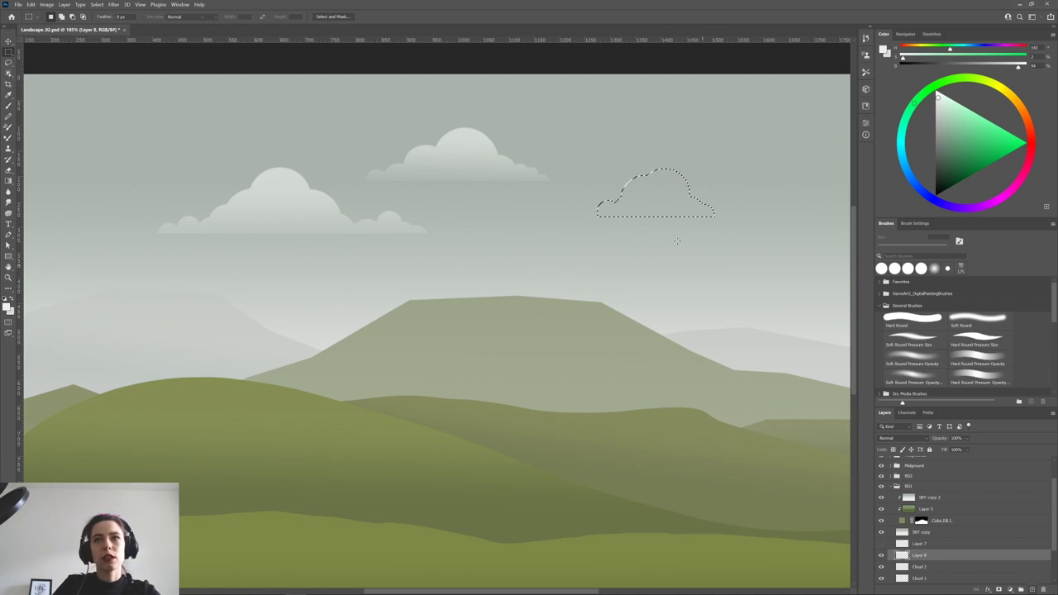
Fill the third cloud's selection with a vertical foreground-to-transparent gradient from near its top to just below its base, and deselect.
key("g")
left_click_drag(662, 178, 662, 224)
key("ctrl+d")
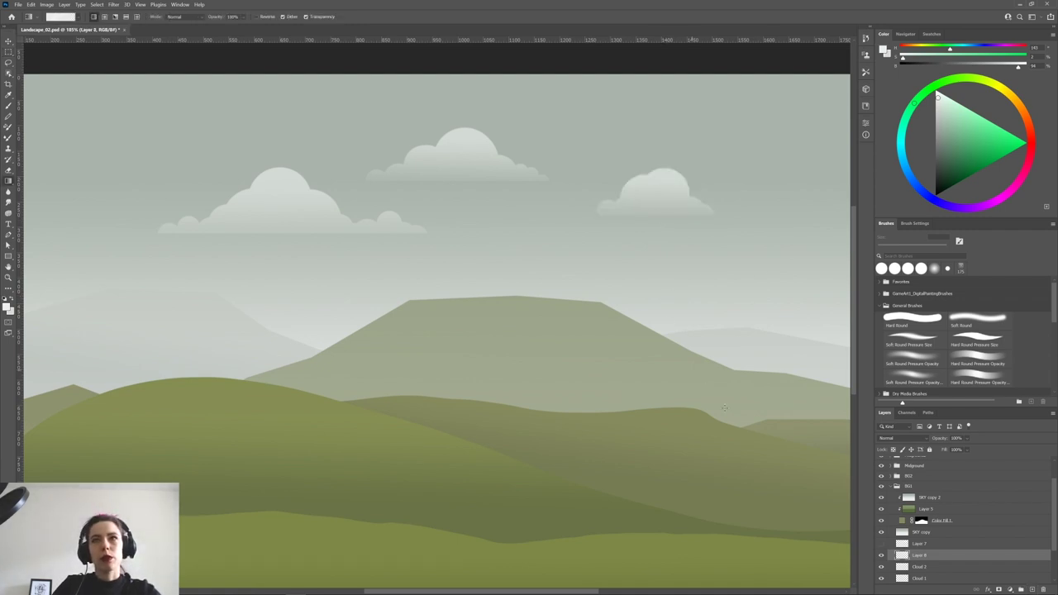
Delete the hidden flat layer of the third cloud and rename its gradient layer as Cloud3.
left_click(932, 543)
double_click(917, 544)
type("Cloud 3")
key("Return")
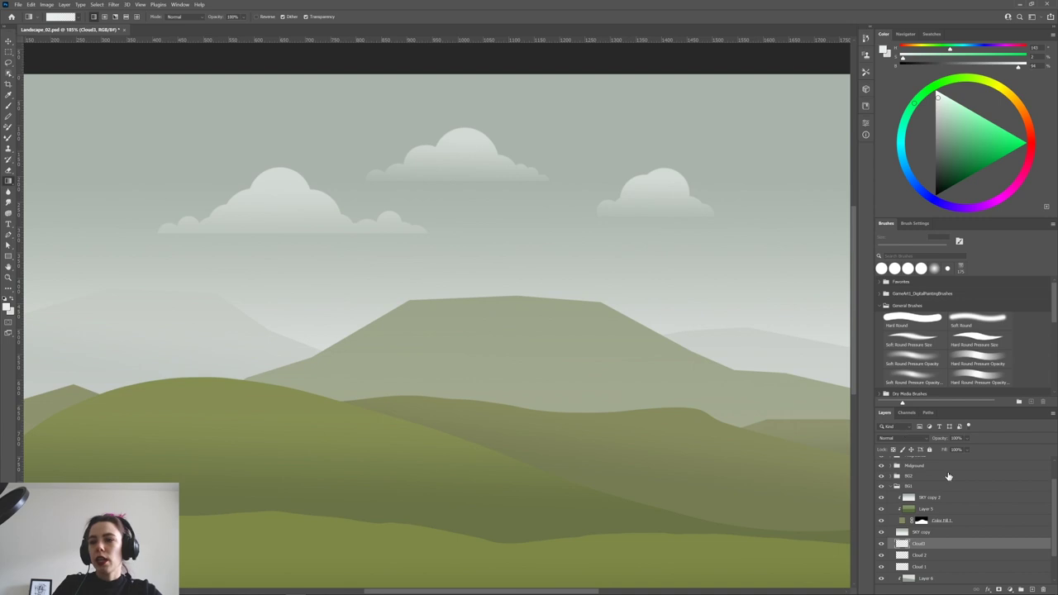
Group the three cloud layers as Clouds, and move SKY copy below the group, clipped over the far mountains.
left_click(930, 567, "shift")
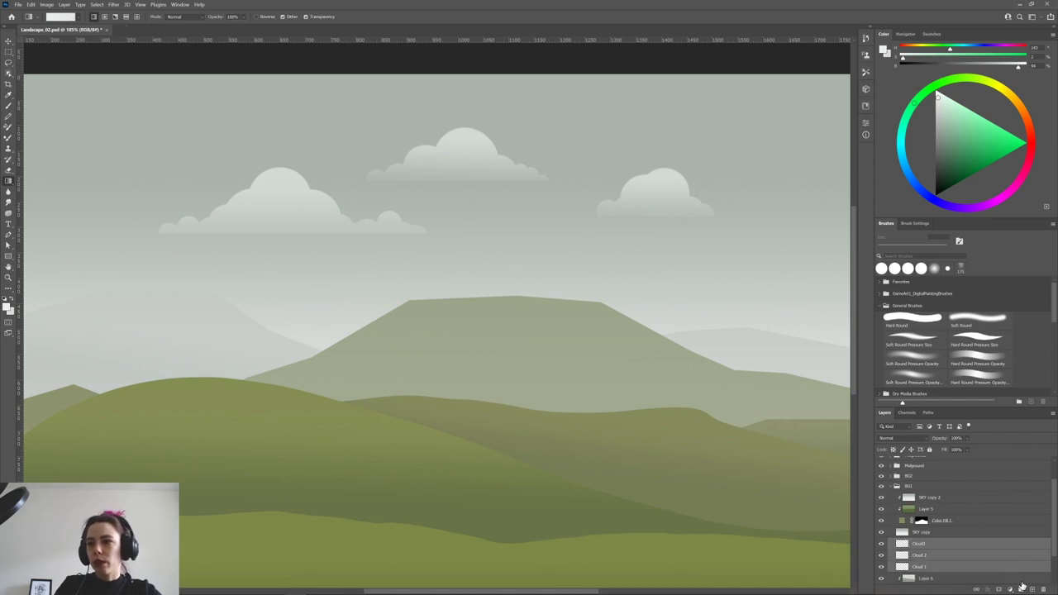
left_click(1022, 589)
left_click_drag(903, 533, 913, 546)
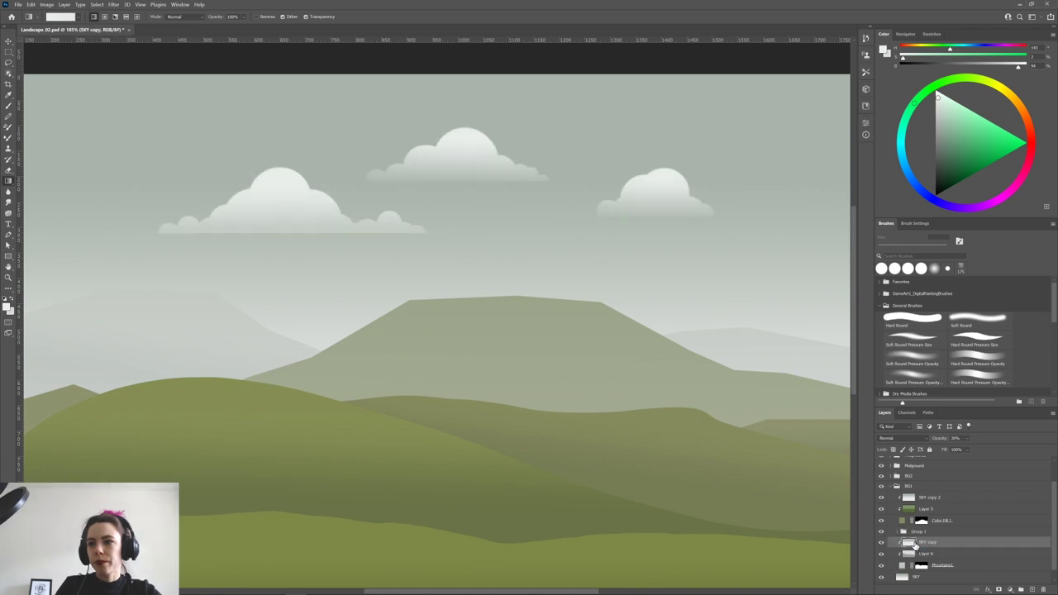
double_click(918, 531)
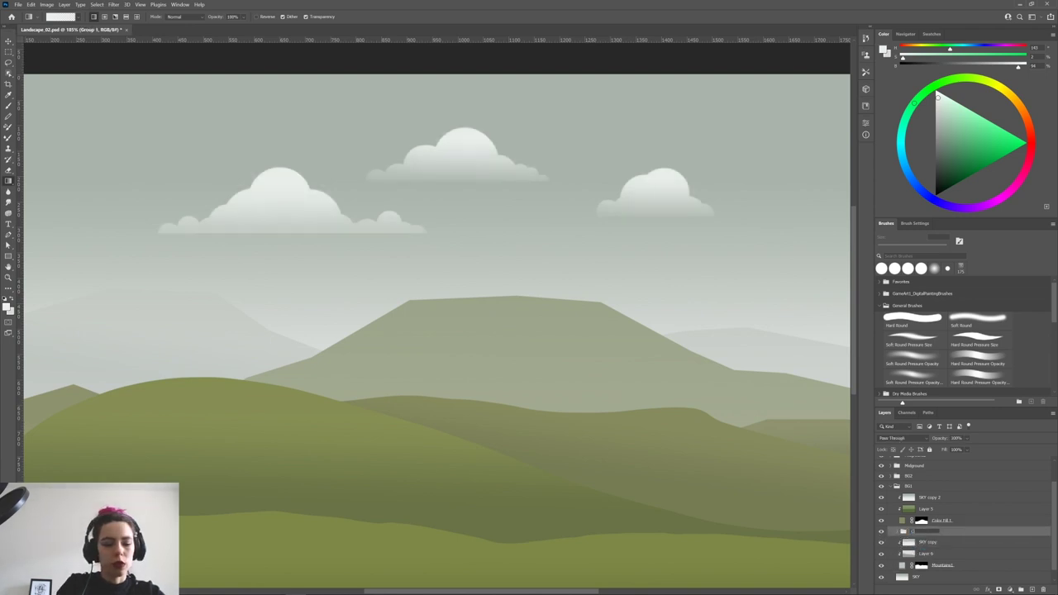
key("Return")
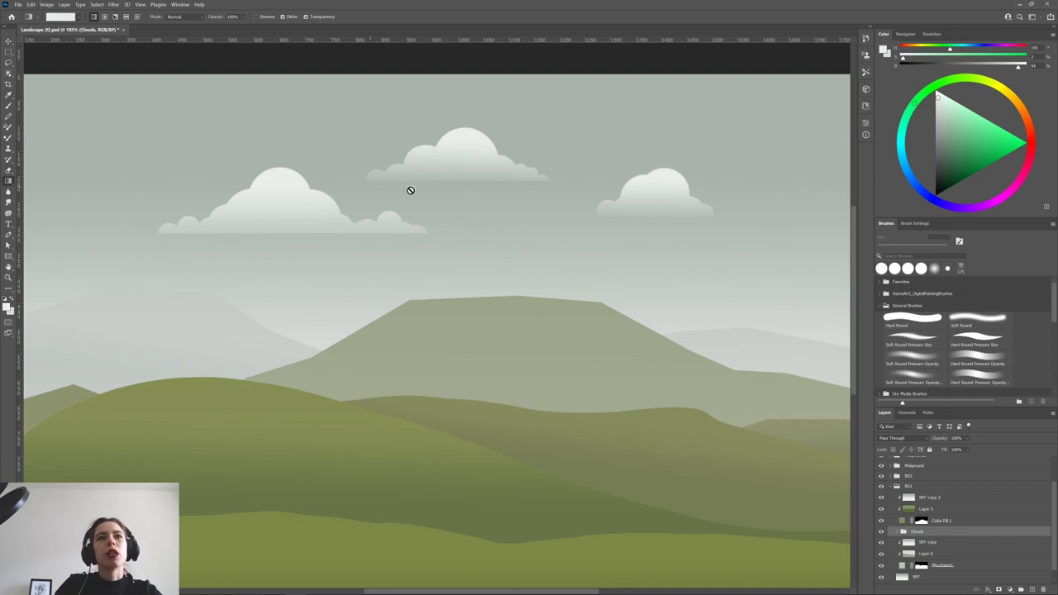
Reposition the three clouds on their own layers so they spread more widely across the sky.
scroll(571, 395, "down", 4)
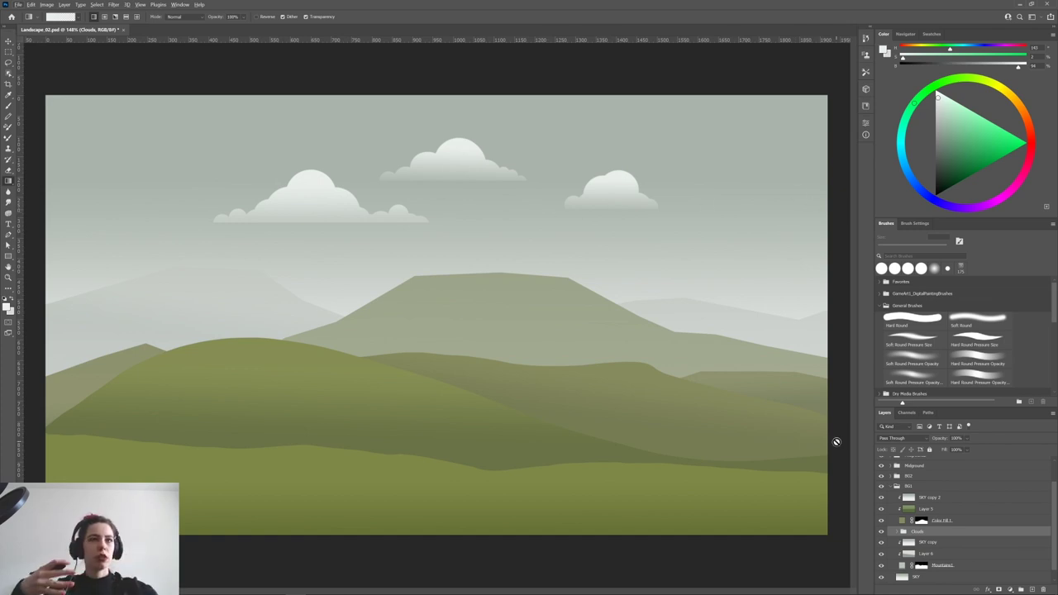
left_click(900, 531)
left_click(955, 543)
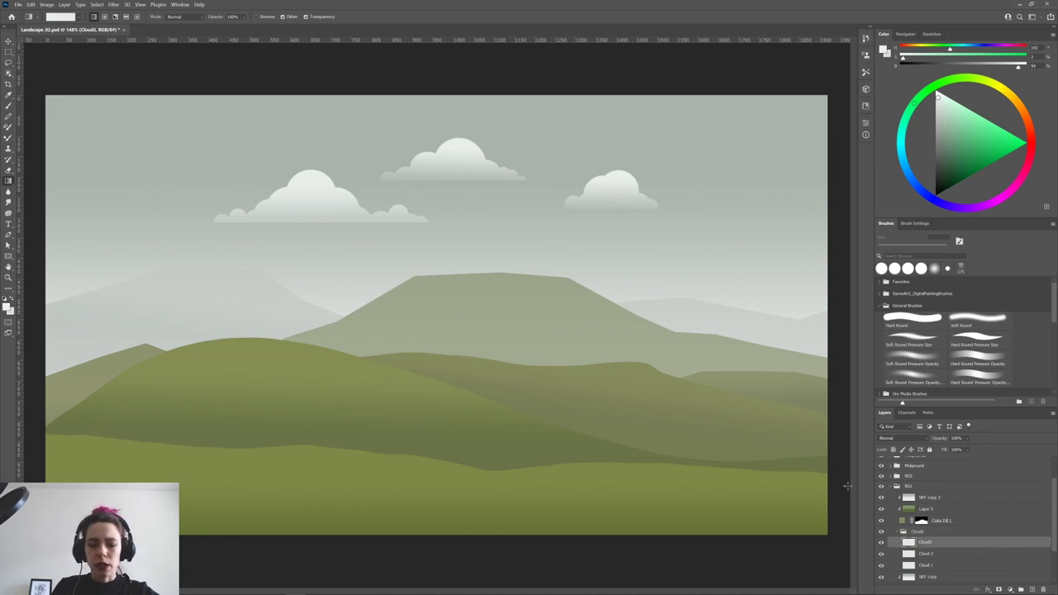
key("v")
left_click_drag(311, 204, 203, 198)
left_click(320, 208, "ctrl")
left_click_drag(453, 160, 459, 184)
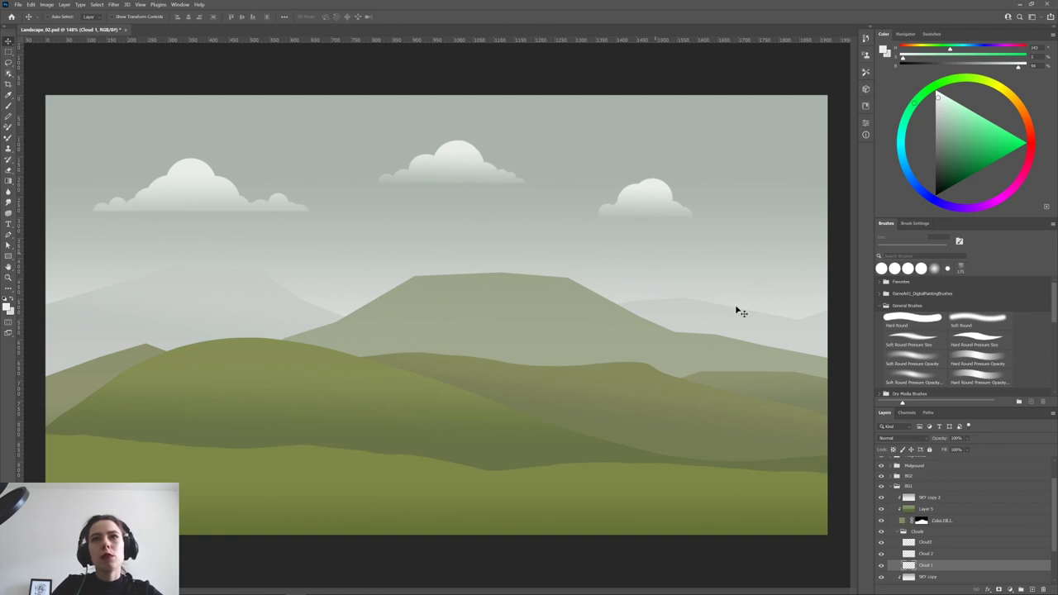
Collapse the Clouds group and place a duplicate of SKY copy above it, clipped to the group.
left_click(923, 533)
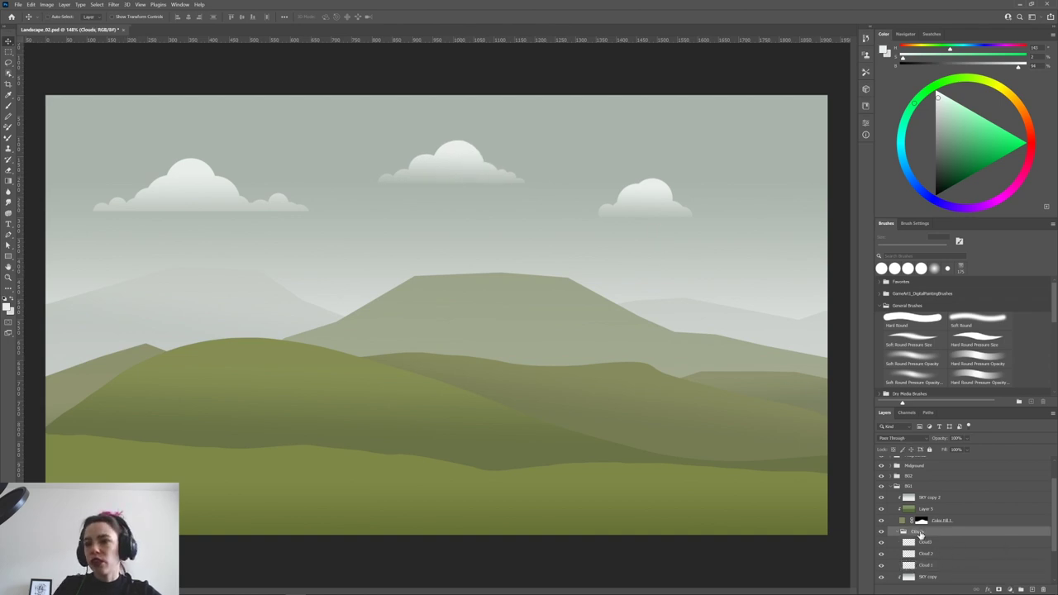
left_click(897, 533)
left_click_drag(930, 543, 906, 534)
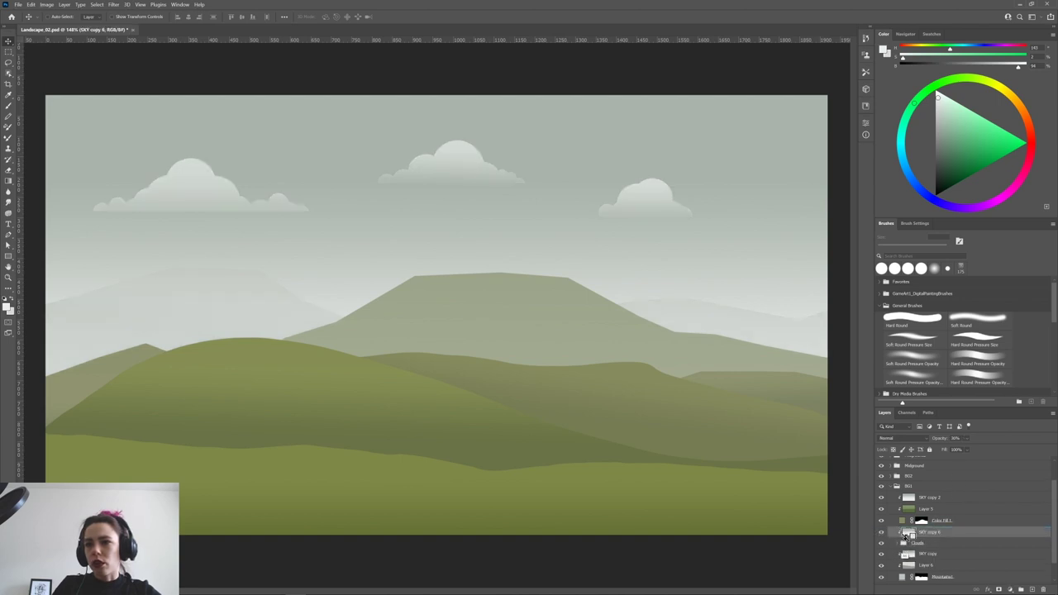
Try the Overlay blend mode at different opacities on the sky gradient clipped to the clouds, and return it to Normal.
left_click(966, 439)
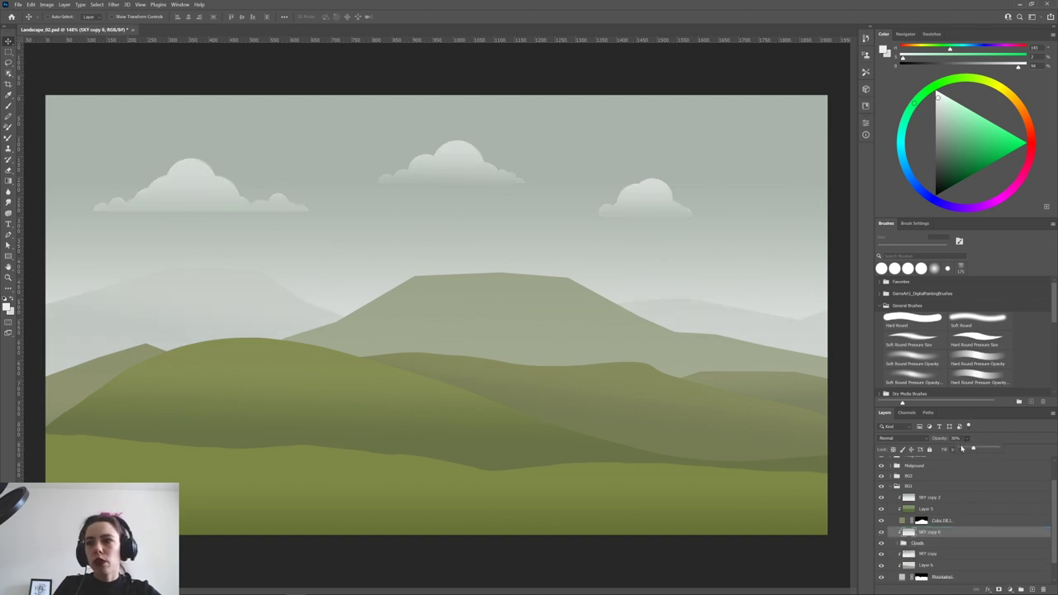
left_click_drag(965, 449, 956, 449)
left_click(923, 438)
left_click(906, 486)
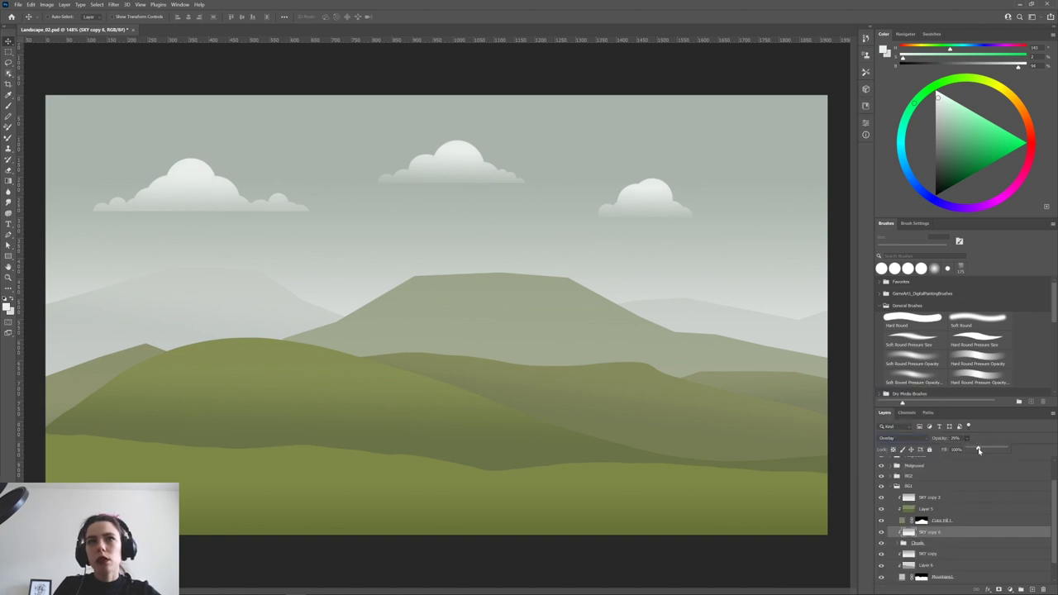
left_click(881, 532)
left_click(881, 534)
left_click(967, 439)
left_click_drag(984, 449, 985, 450)
left_click(917, 438)
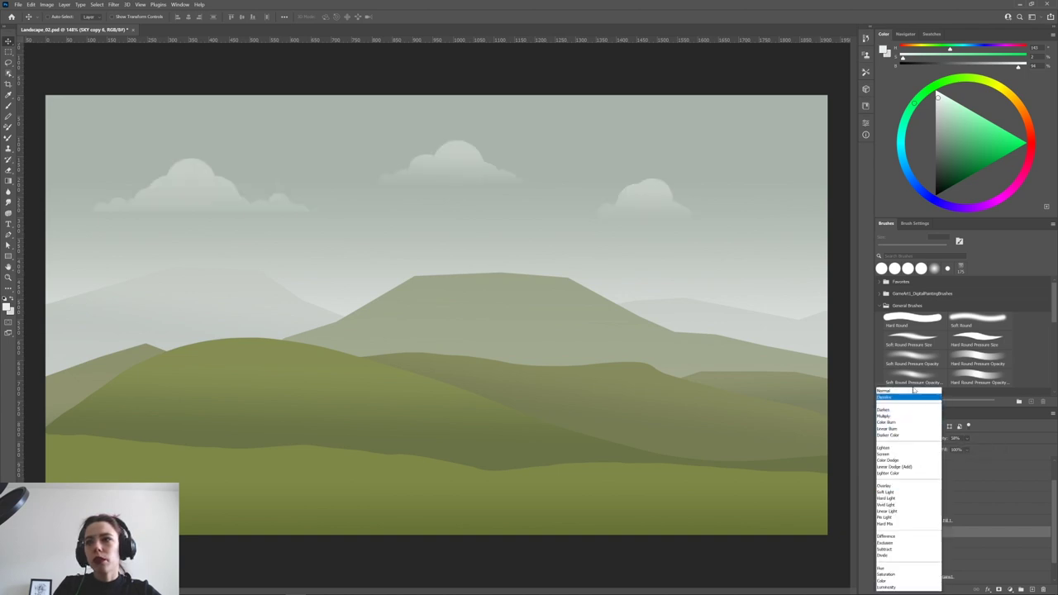
left_click(909, 392)
Set the opacity of the sky gradient clipped to the clouds to 27%, and select the Clouds group.
left_click(966, 438)
left_click(966, 438)
left_click(966, 438)
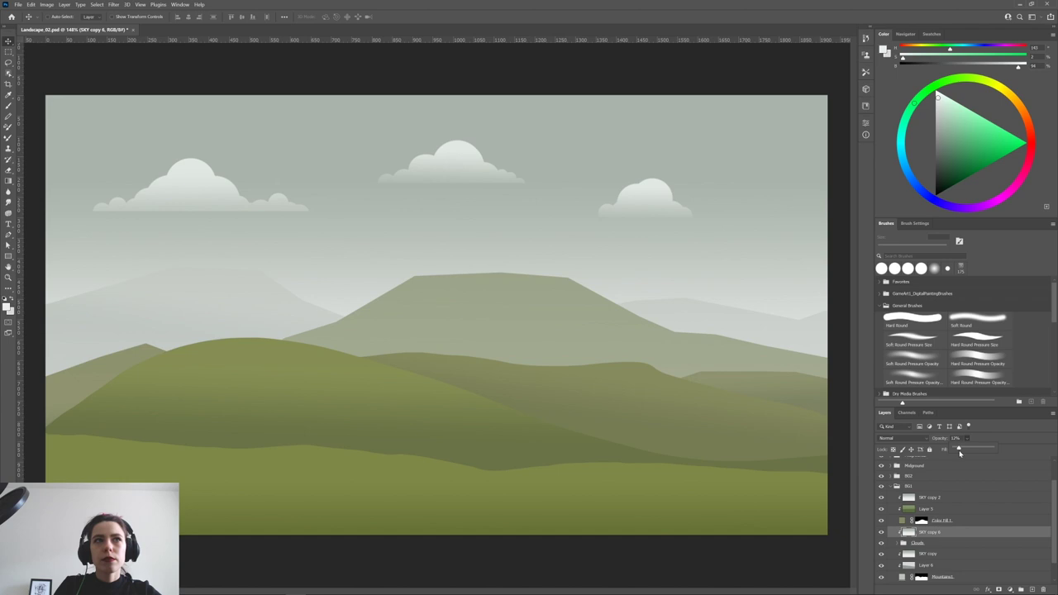
left_click_drag(965, 449, 962, 448)
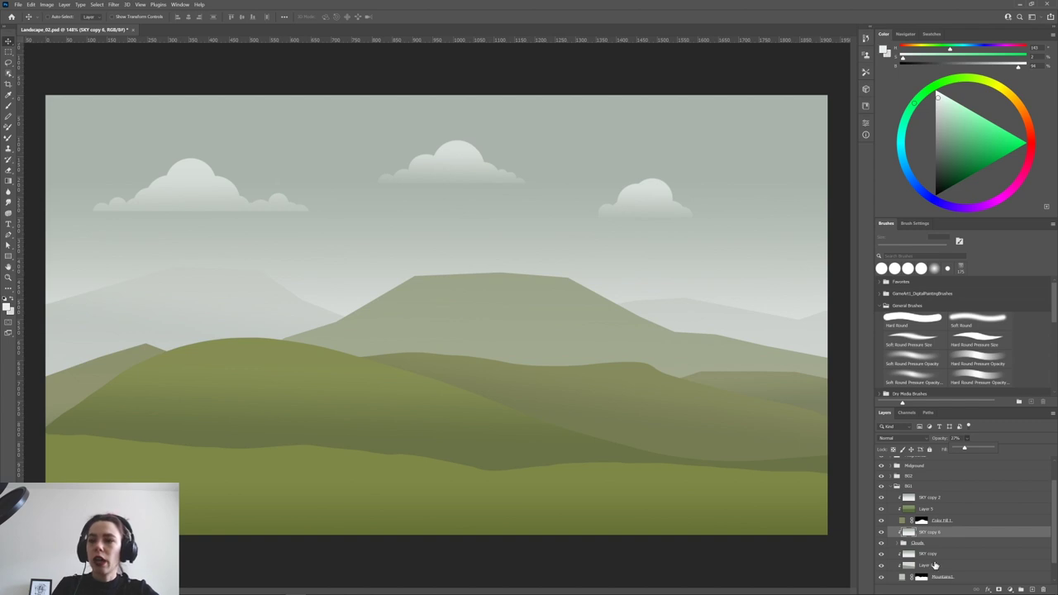
left_click(914, 543)
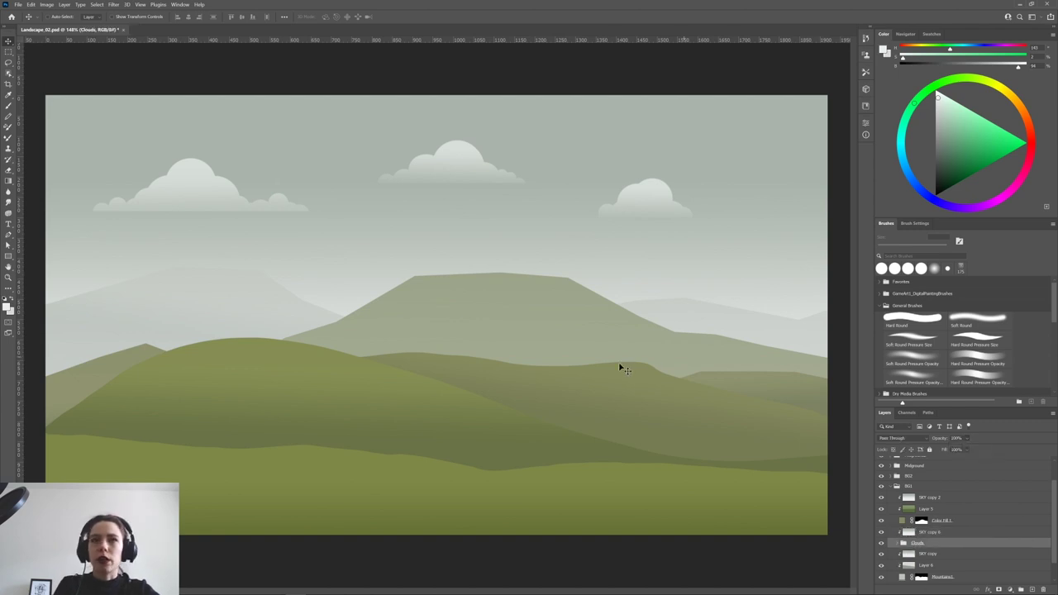
scroll(640, 364, "down", 2)
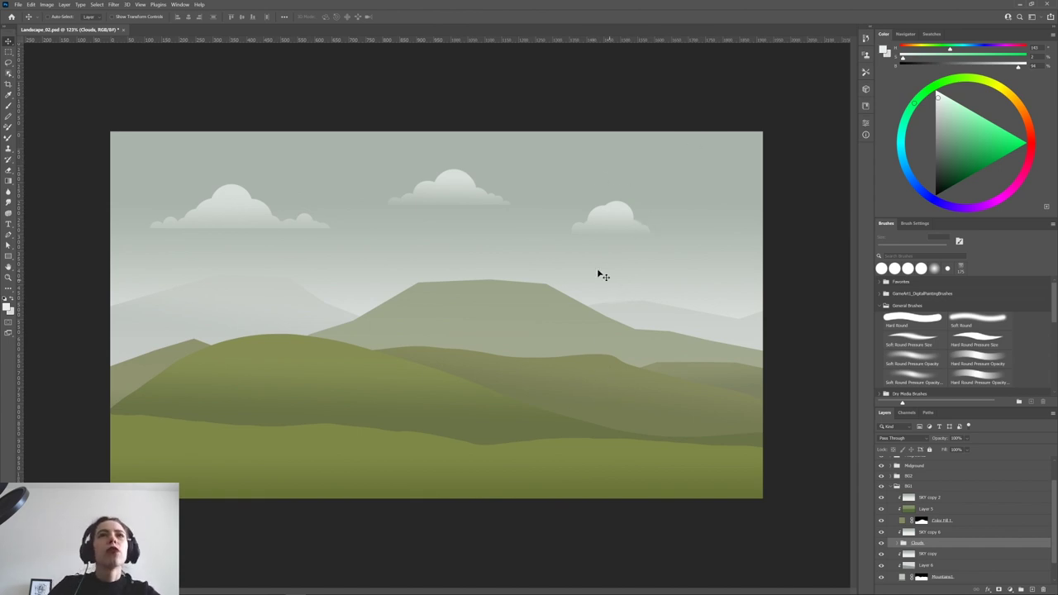
scroll(921, 497, "up", 1)
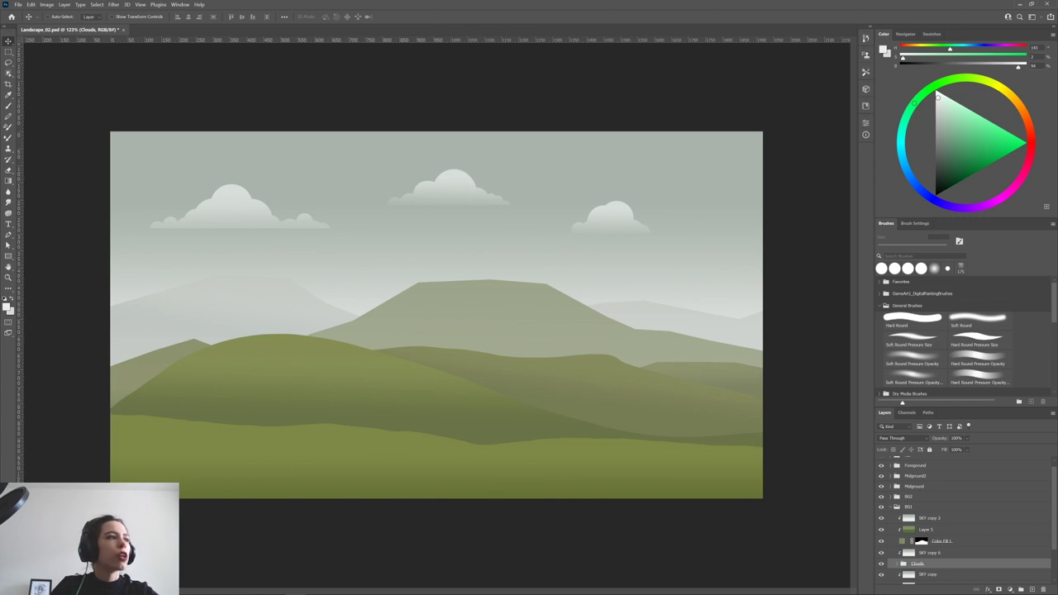
Bring up the reference board, examine how the castles and ruins sit in the misty landscape photos, and put the board away.
left_click_drag(0, 124, 425, 221)
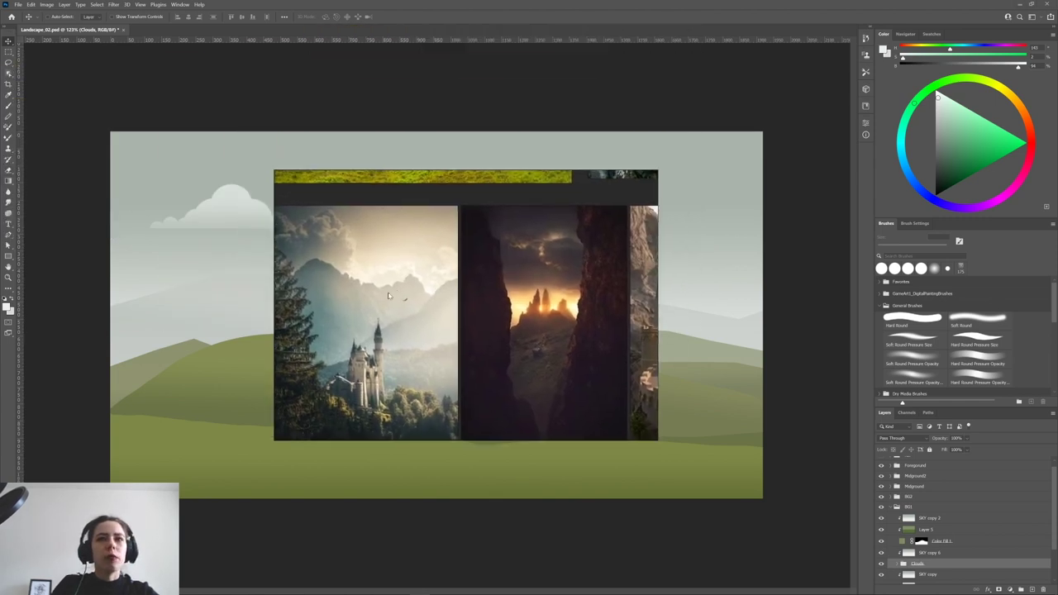
scroll(408, 298, "down", 3)
left_click_drag(407, 298, 459, 297)
left_click_drag(355, 345, 603, 262)
left_click_drag(387, 365, 469, 279)
scroll(415, 368, "up", 6)
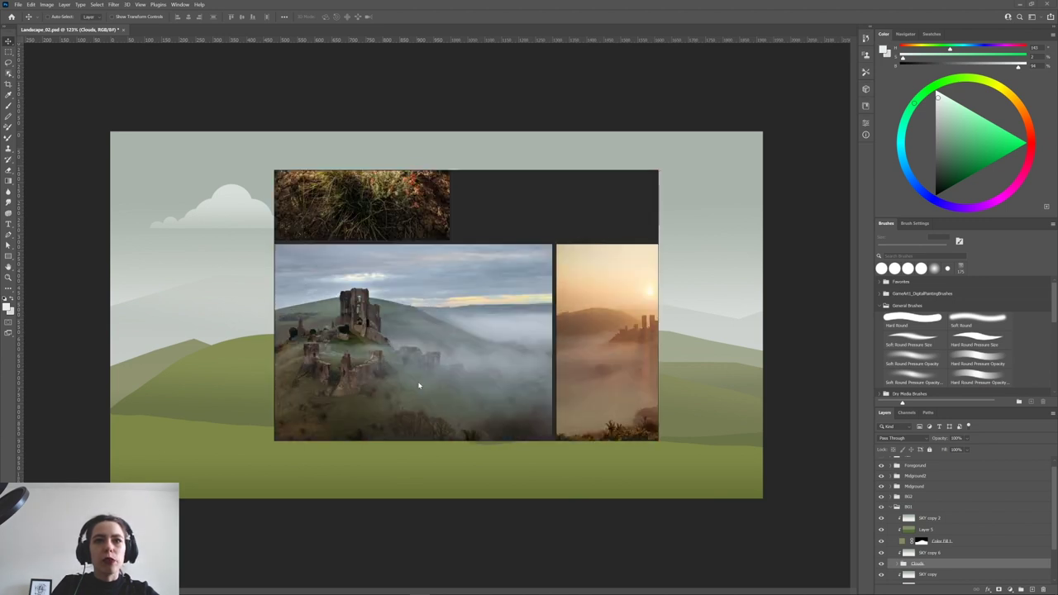
left_click_drag(438, 336, 466, 316)
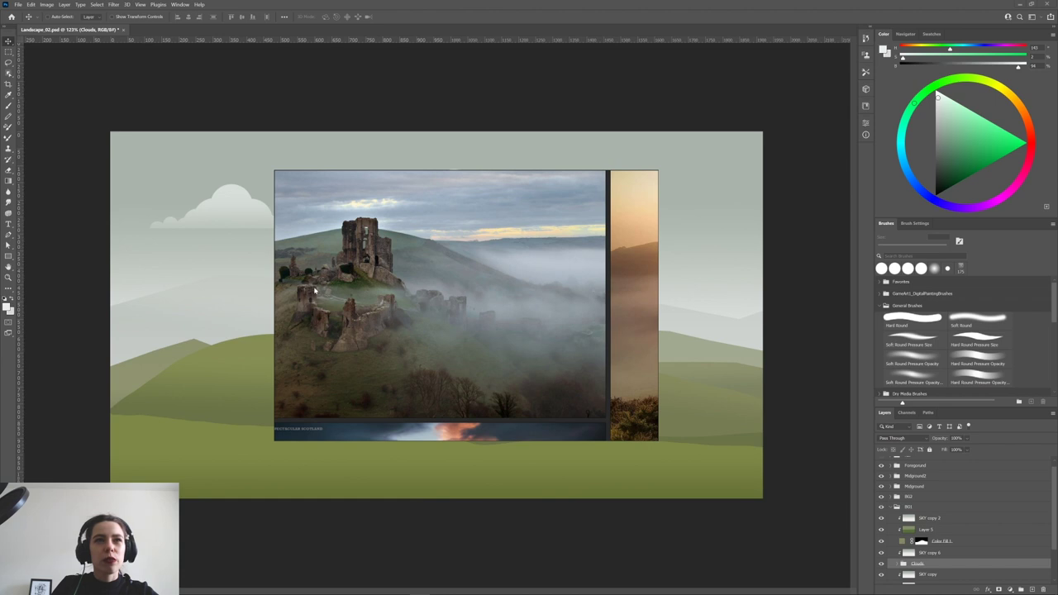
left_click_drag(314, 290, 371, 292)
left_click_drag(557, 281, 518, 303)
scroll(395, 281, "down", 3)
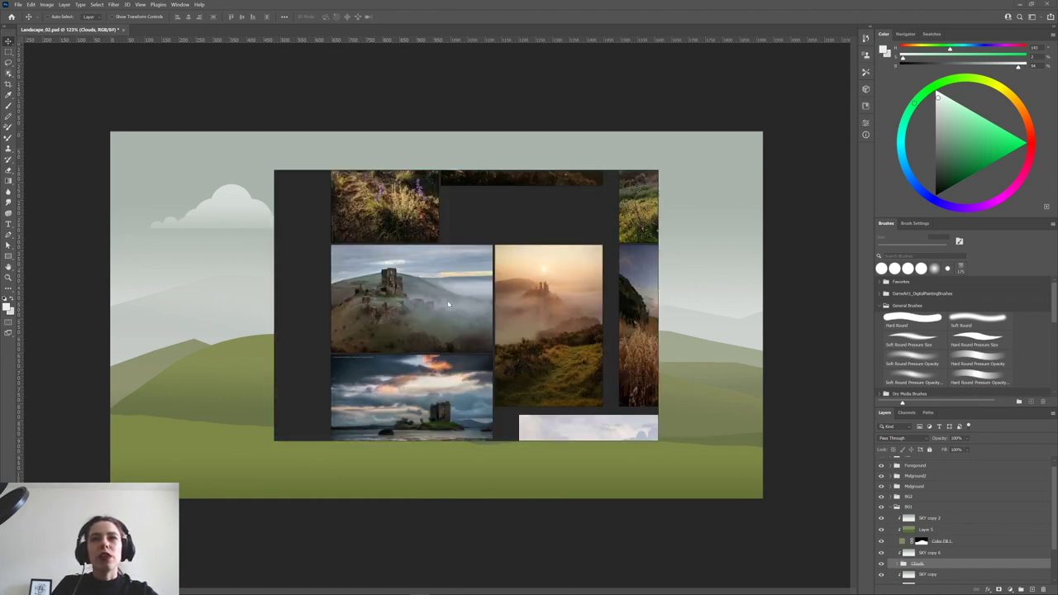
left_click_drag(447, 300, 404, 304)
left_click_drag(442, 343, 361, 306)
left_click_drag(477, 311, 478, 349)
left_click_drag(447, 186, 0, 142)
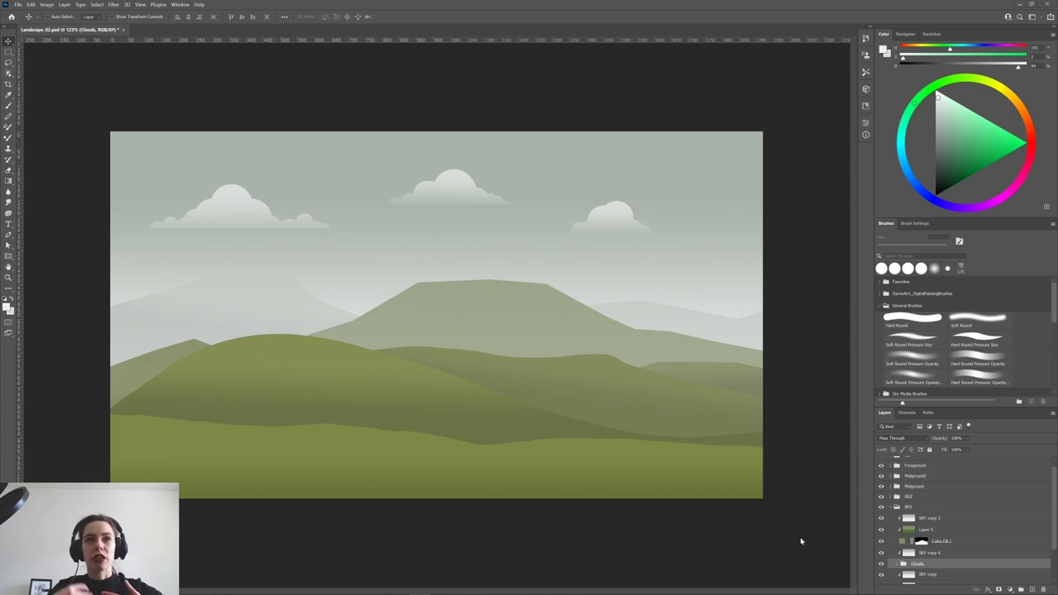
Add a new layer above the sky gradient clipped to the Clouds group and lasso a jagged mist band across the horizon.
left_click(890, 508)
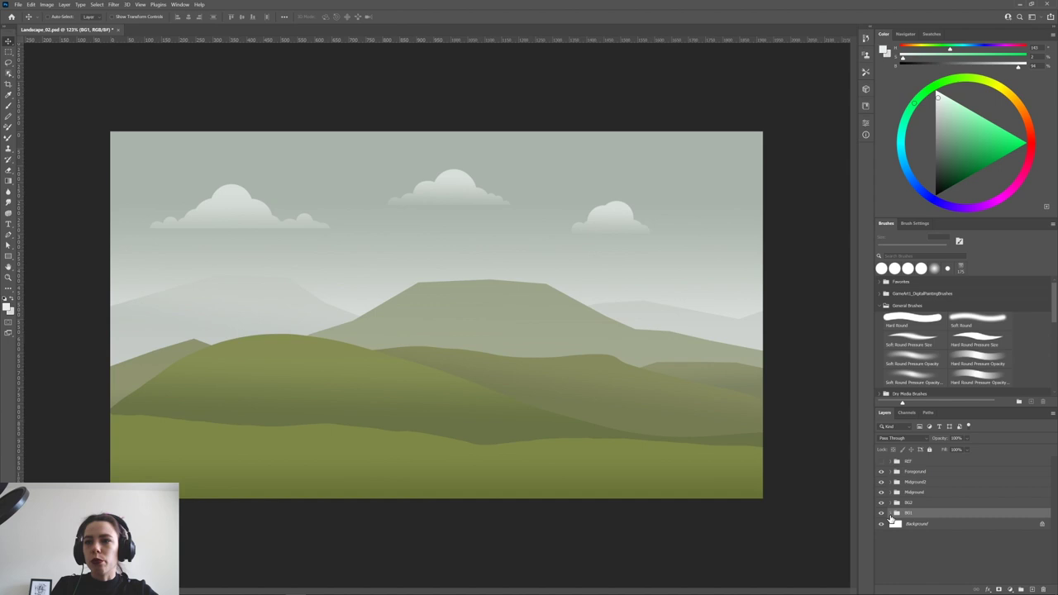
left_click(893, 512)
left_click_drag(1054, 520, 1055, 536)
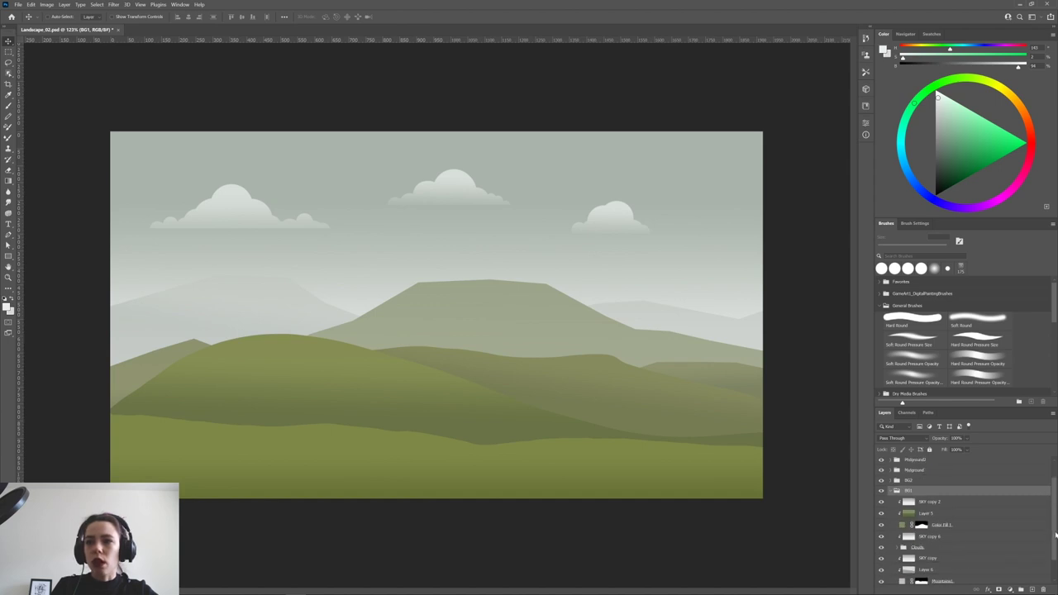
left_click(964, 539)
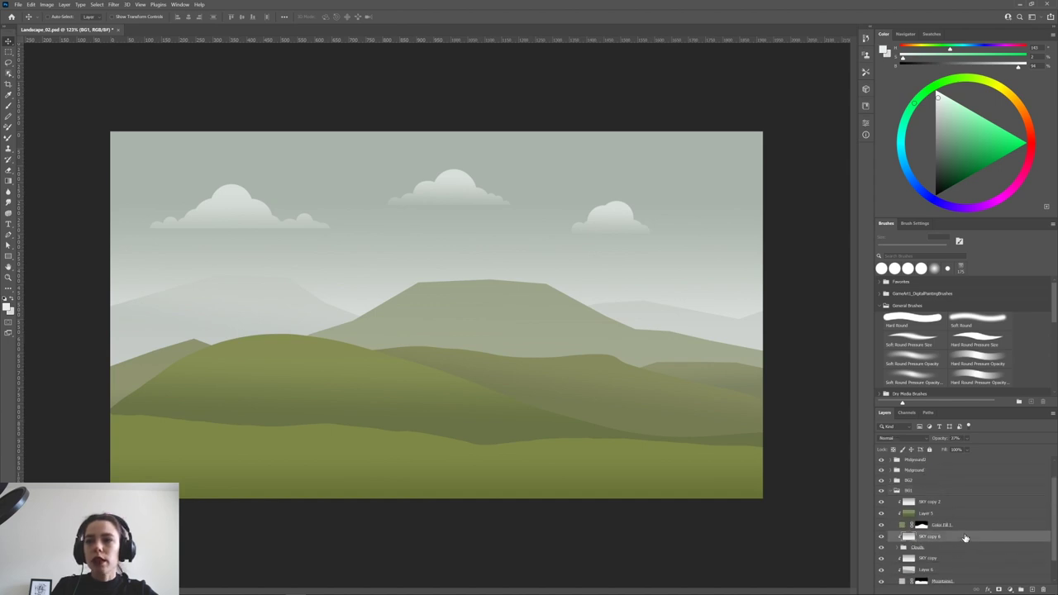
left_click(1031, 589)
key("l")
mouse_move(94, 347)
left_mouse_down()
mouse_move(183, 317)
mouse_move(252, 325)
mouse_move(244, 338)
mouse_move(724, 316)
mouse_move(800, 350)
mouse_move(751, 381)
mouse_move(739, 404)
mouse_move(721, 358)
mouse_move(687, 381)
mouse_move(612, 386)
mouse_move(624, 362)
mouse_move(504, 371)
mouse_move(520, 357)
mouse_move(389, 352)
mouse_move(314, 368)
mouse_move(330, 350)
mouse_move(168, 390)
mouse_move(176, 351)
mouse_move(111, 375)
mouse_move(94, 370)
mouse_move(100, 345)
left_mouse_up()
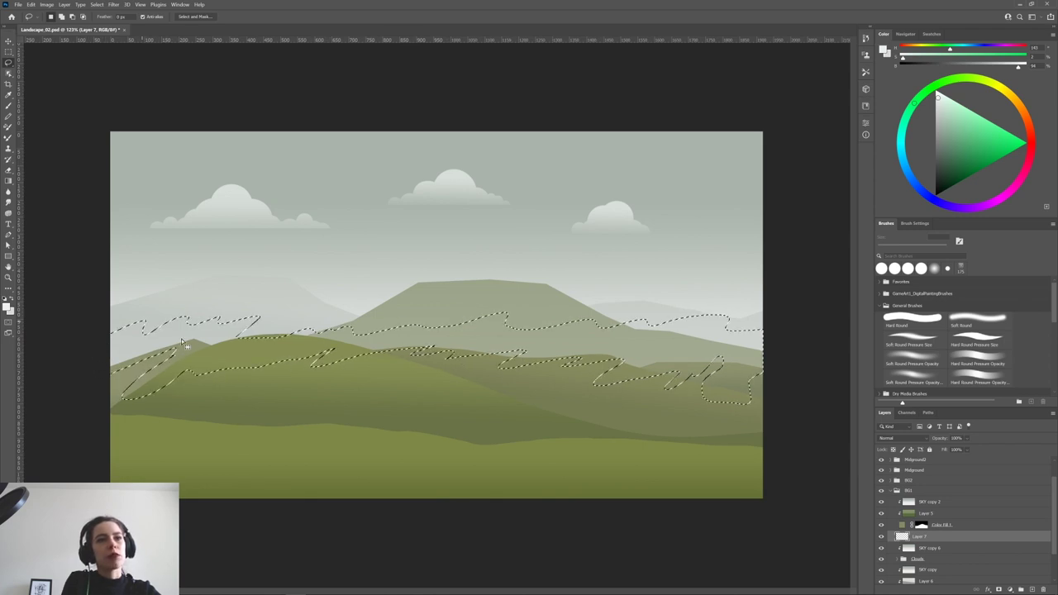
Fill the lassoed band with a pale grey-green sampled from the reference palette and brightened, and clear the selection.
key("g")
left_click(8, 180)
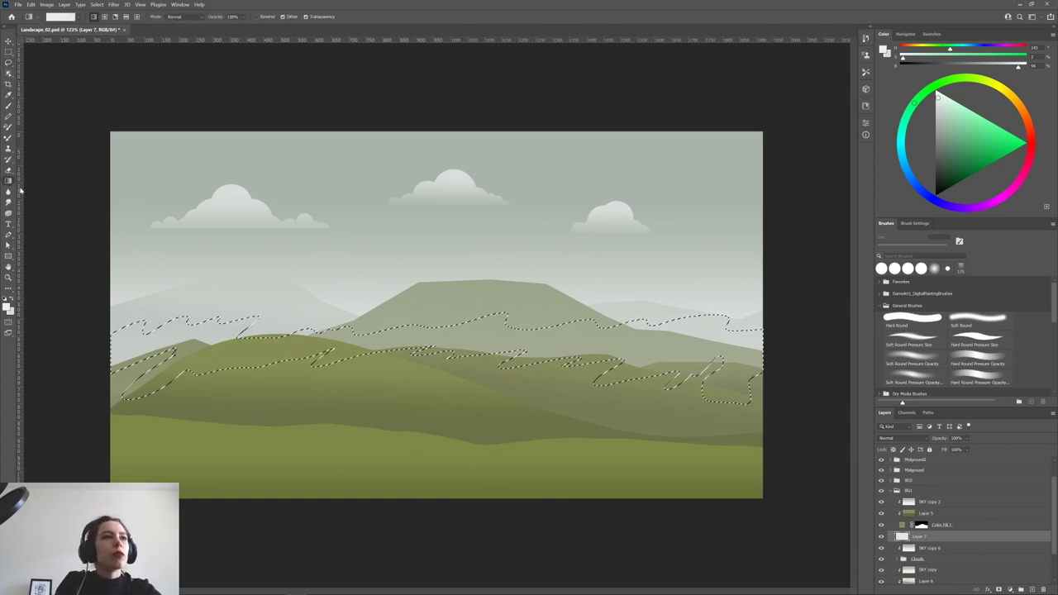
right_click(8, 180)
left_click(37, 189)
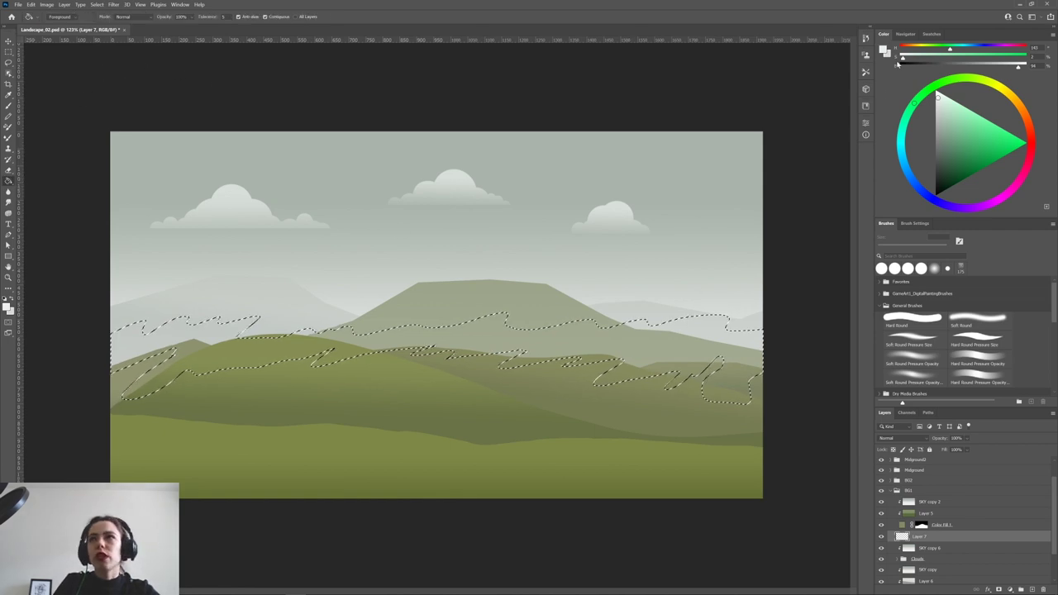
scroll(1053, 513, "up", 2)
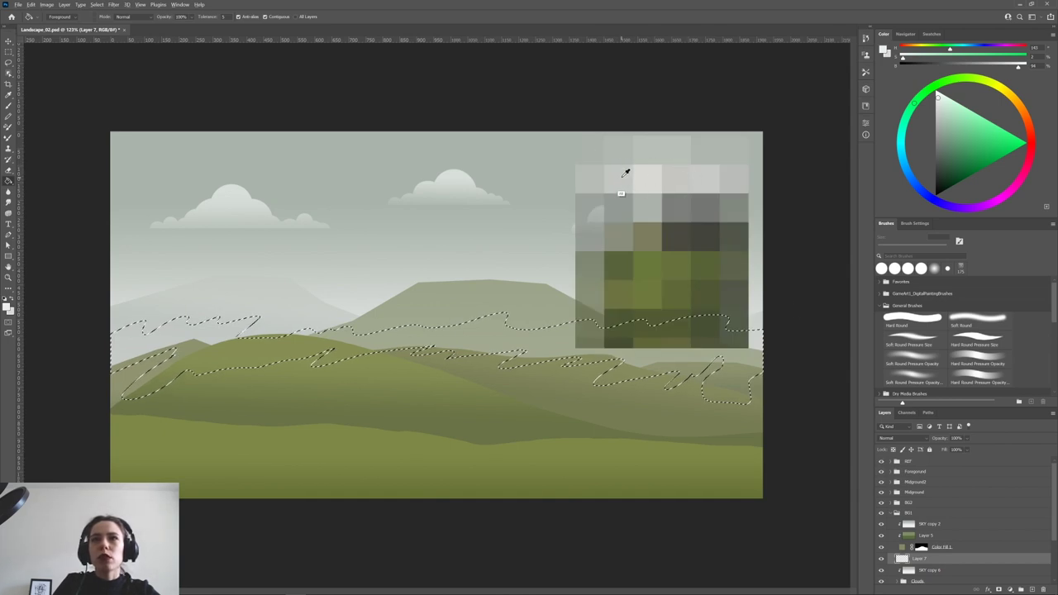
left_click(638, 173, "alt")
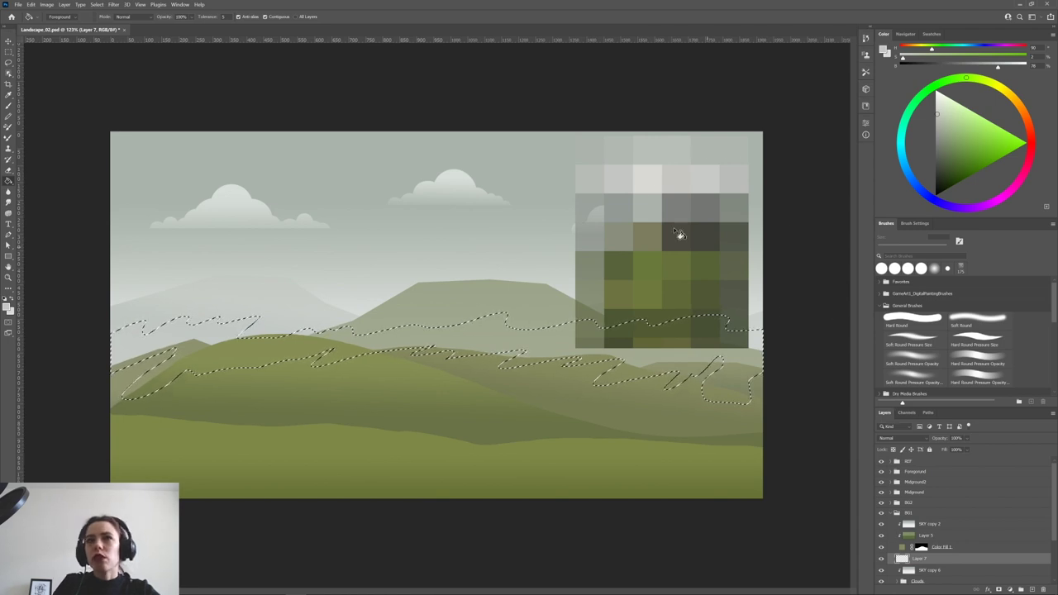
left_click(651, 207, "alt")
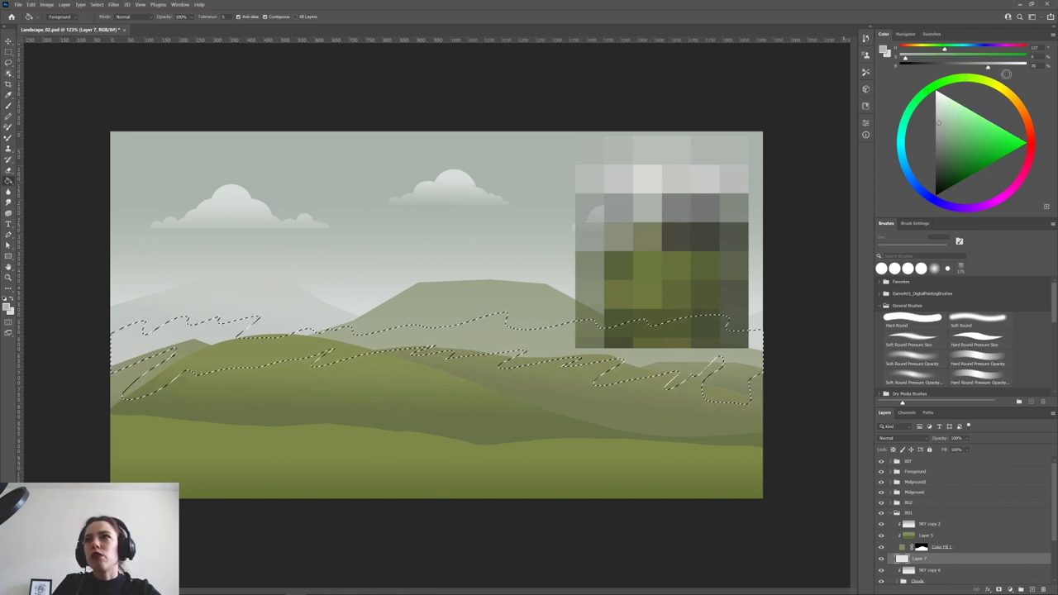
left_click_drag(987, 67, 995, 67)
left_click(1012, 68)
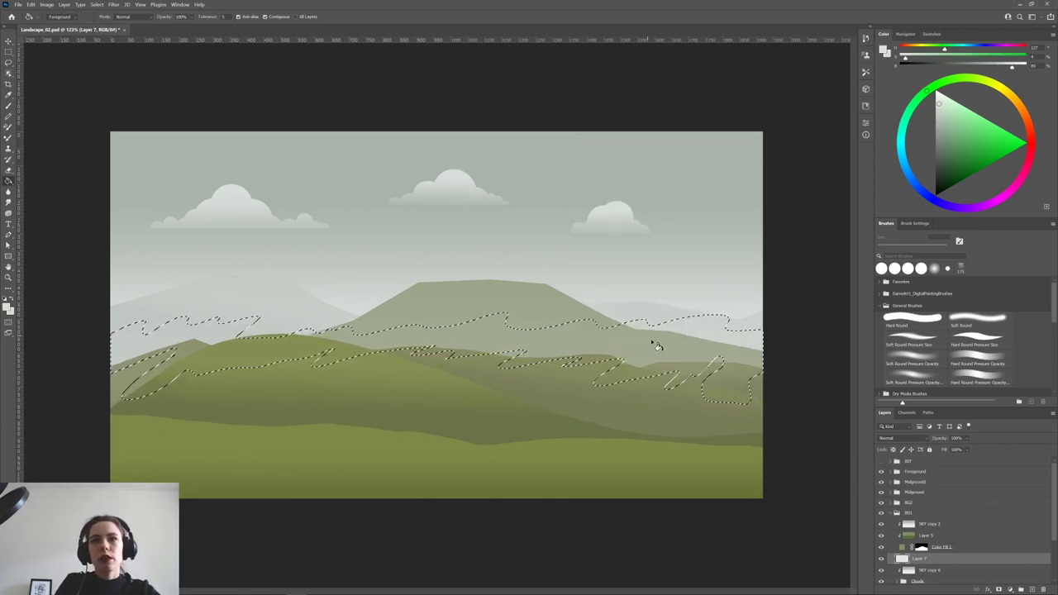
left_click(658, 346)
key("ctrl+d")
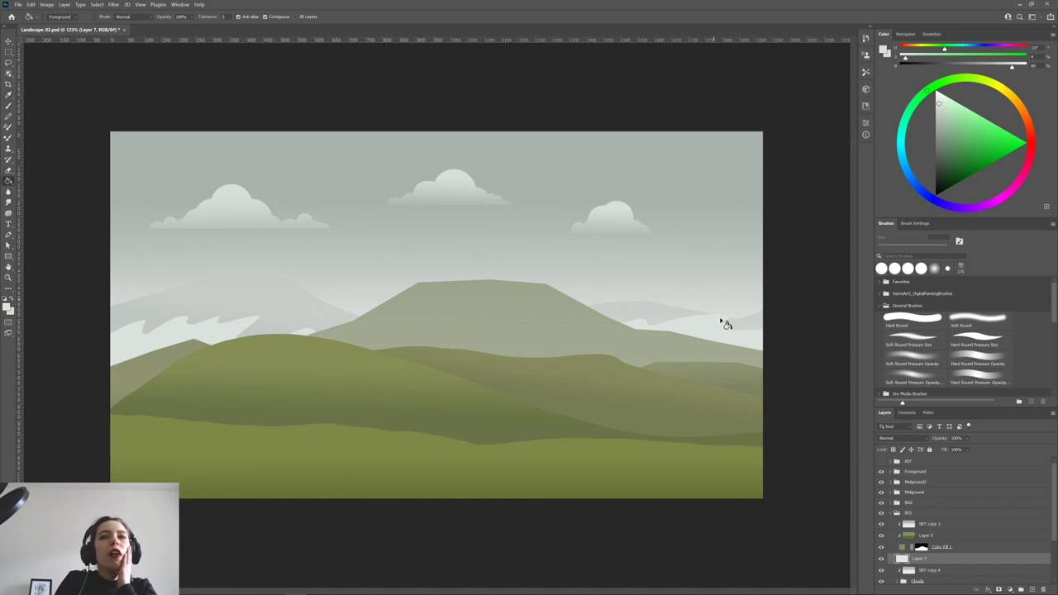
Soften the mist band's edges with a Gaussian Blur, trying a 23.5-pixel radius before reducing it.
mouse_move(966, 440)
left_mouse_down()
mouse_move(958, 449)
mouse_move(980, 449)
left_mouse_up()
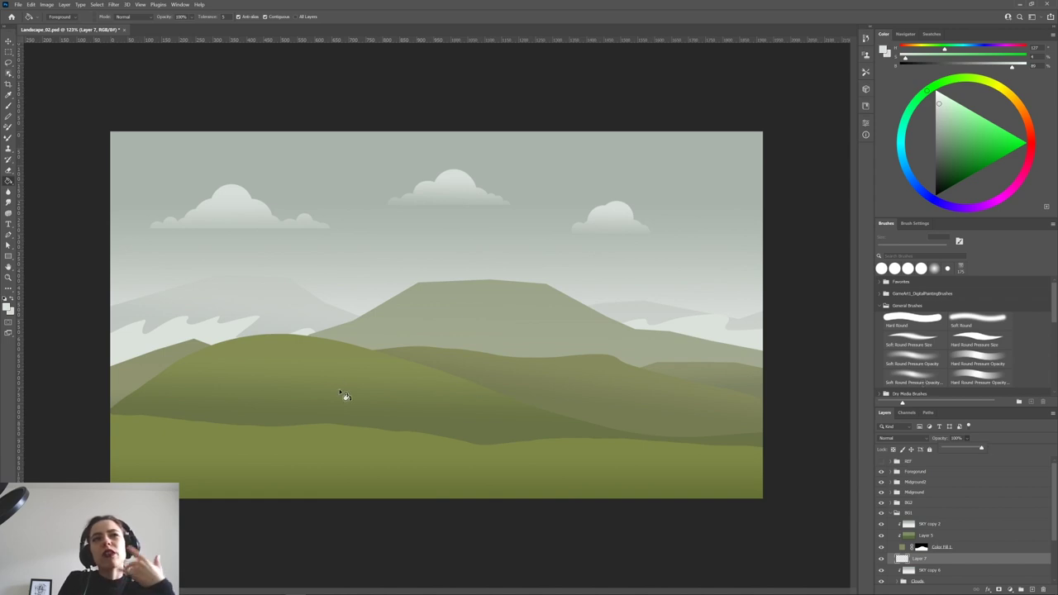
left_click(114, 5)
mouse_move(166, 102)
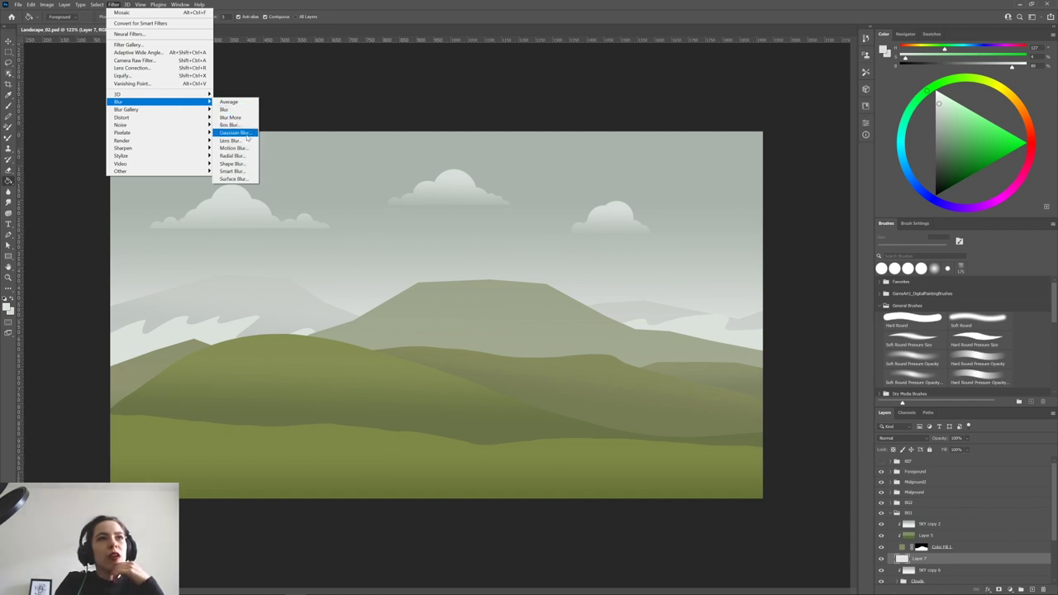
left_click(247, 135)
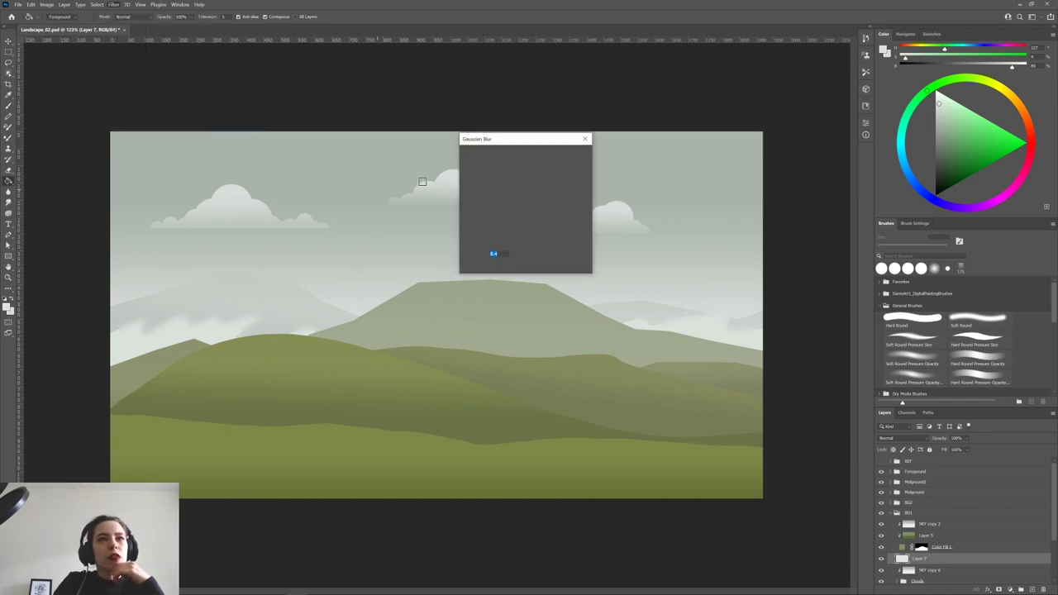
mouse_move(496, 267)
left_mouse_down()
mouse_move(515, 267)
mouse_move(504, 269)
left_mouse_up()
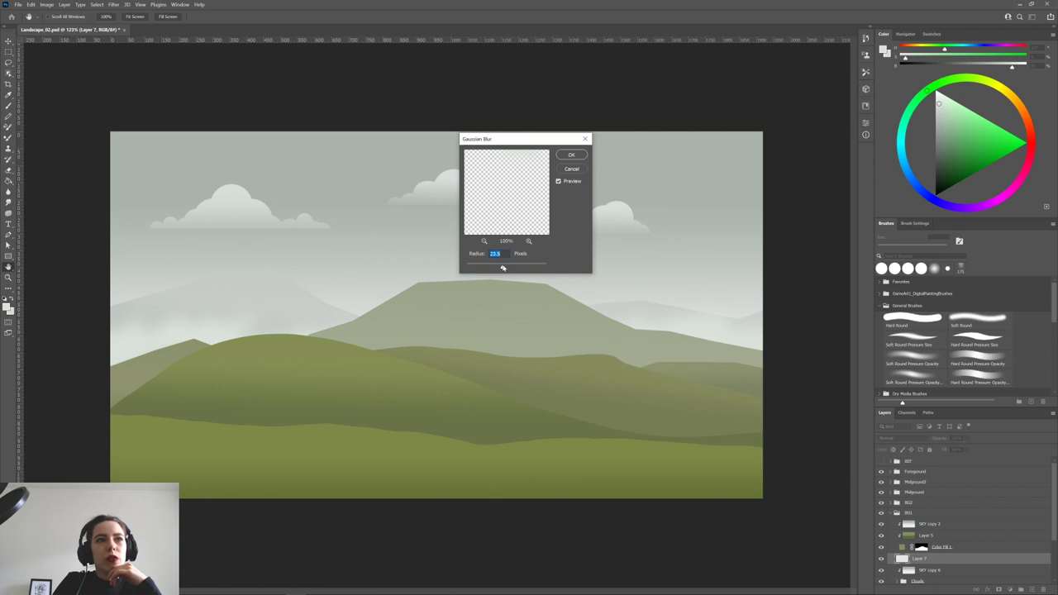
left_click_drag(500, 266, 496, 269)
left_click(571, 156)
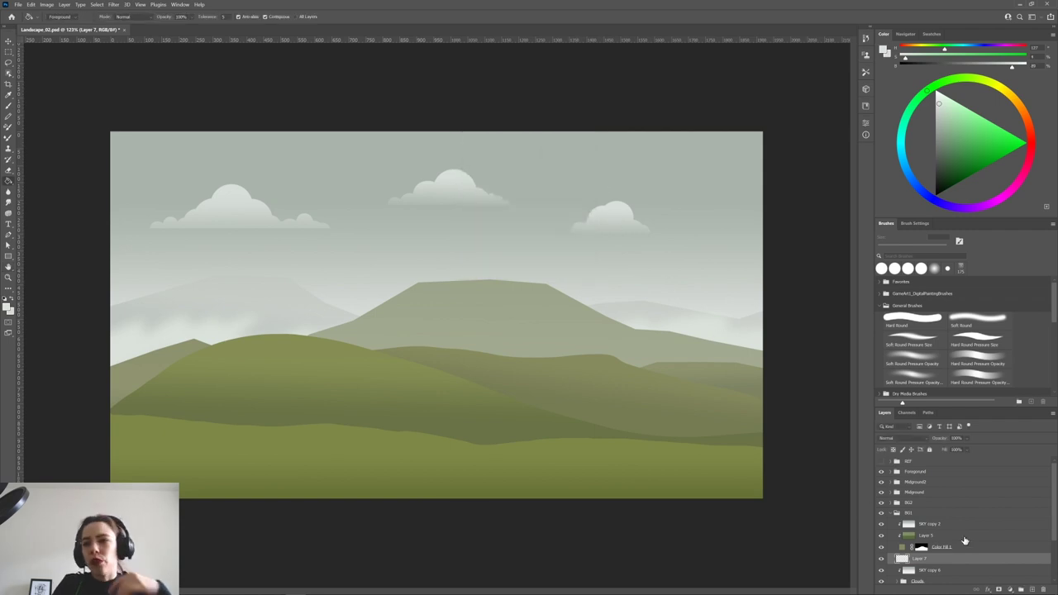
Flatten the blurred mist band vertically and reposition it behind the hills, undoing the last transform adjustment.
key("ctrl+t")
left_click_drag(435, 300, 446, 323)
left_click_drag(352, 361, 348, 339)
left_click_drag(436, 392, 419, 359)
key("ctrl+z")
left_click(410, 17)
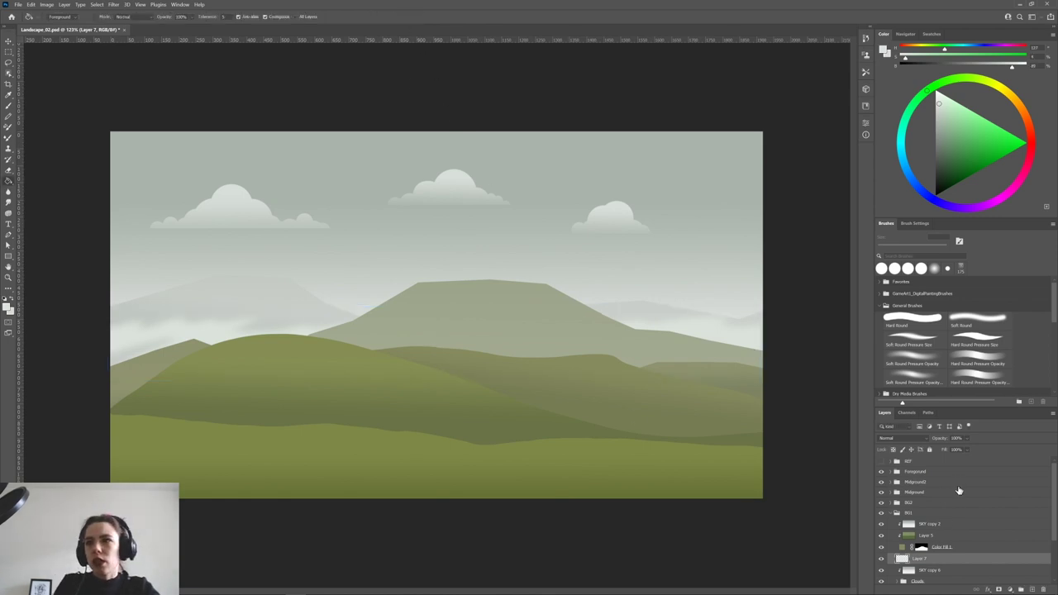
Rename the mist band's layer as Mist and lower its opacity to about half.
double_click(920, 558)
key("Return")
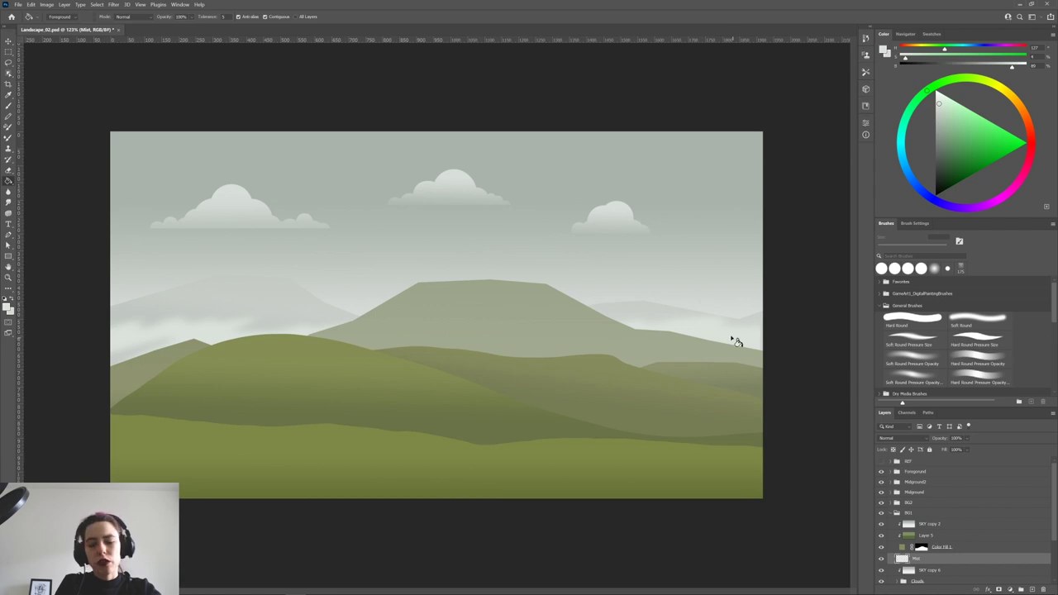
key("v")
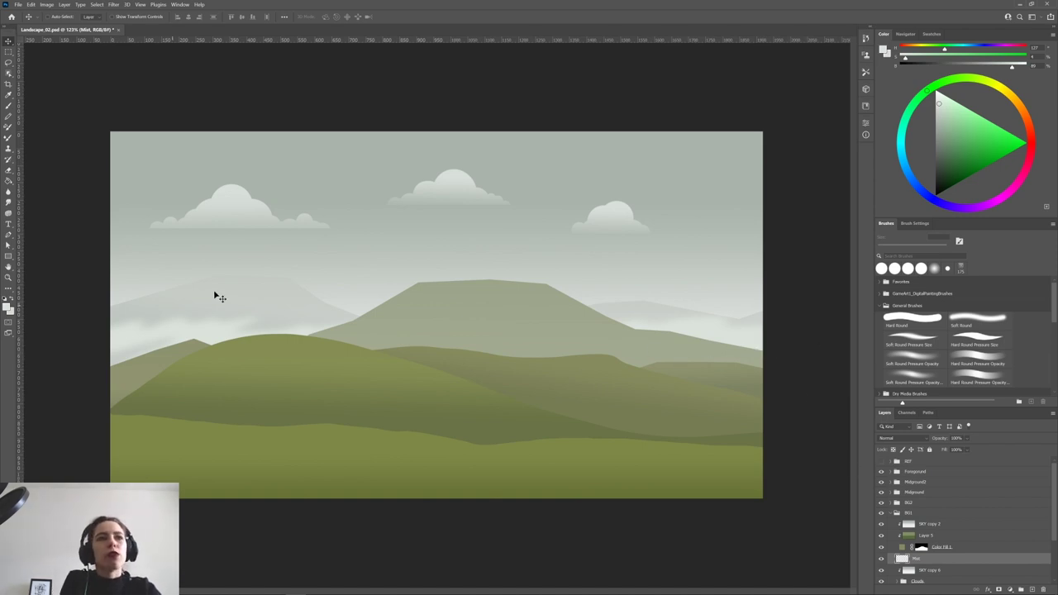
left_click_drag(965, 445, 961, 450)
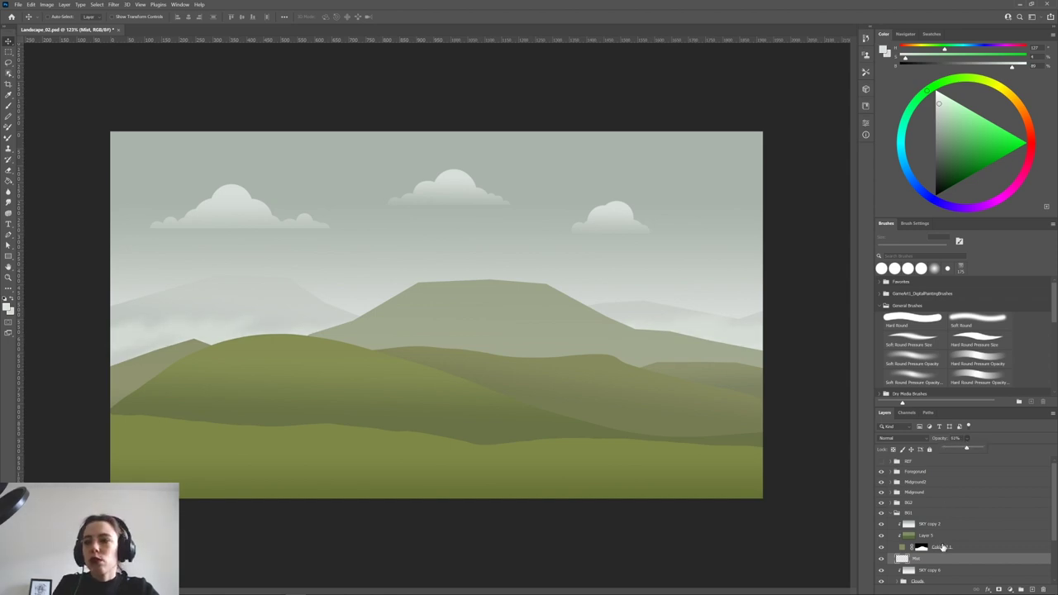
Adjust the Mist layer's Hue/Saturation with Saturation at -20 and Lightness at 0, and set its opacity to 86%.
key("ctrl+u")
left_click(541, 305)
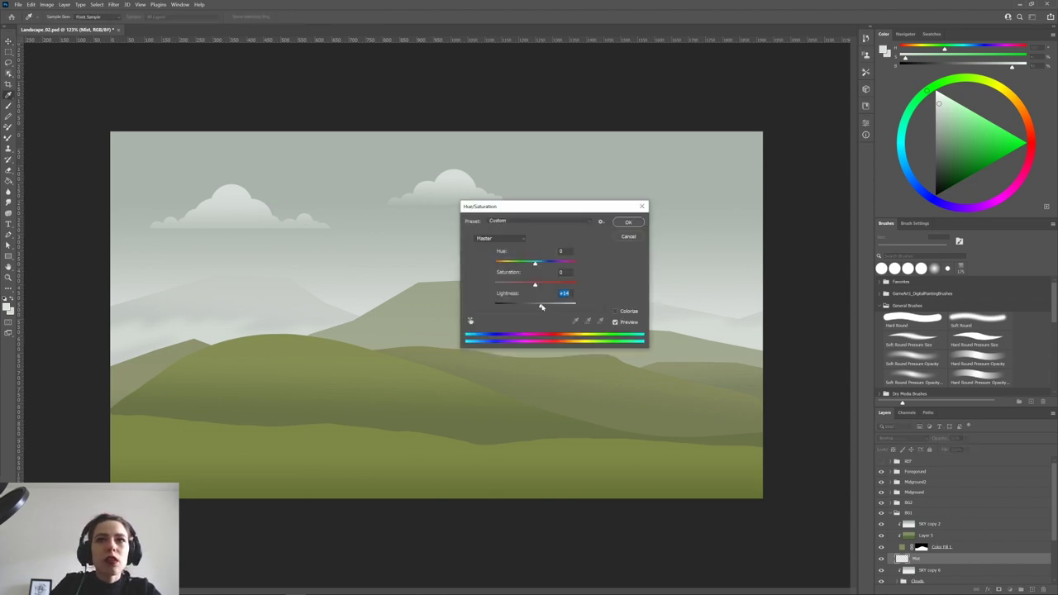
left_click(527, 285)
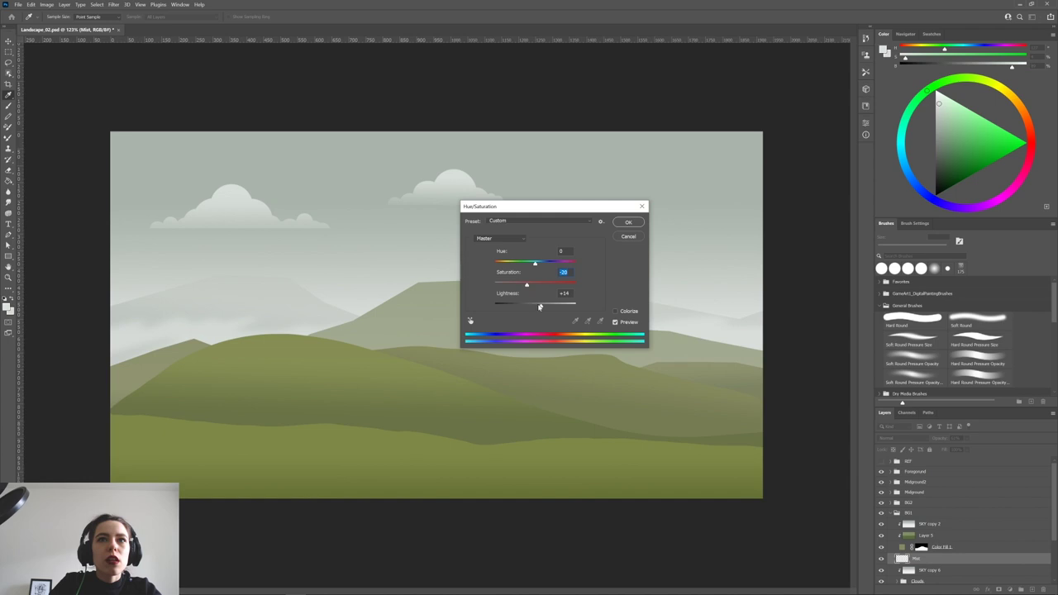
left_click_drag(540, 307, 535, 306)
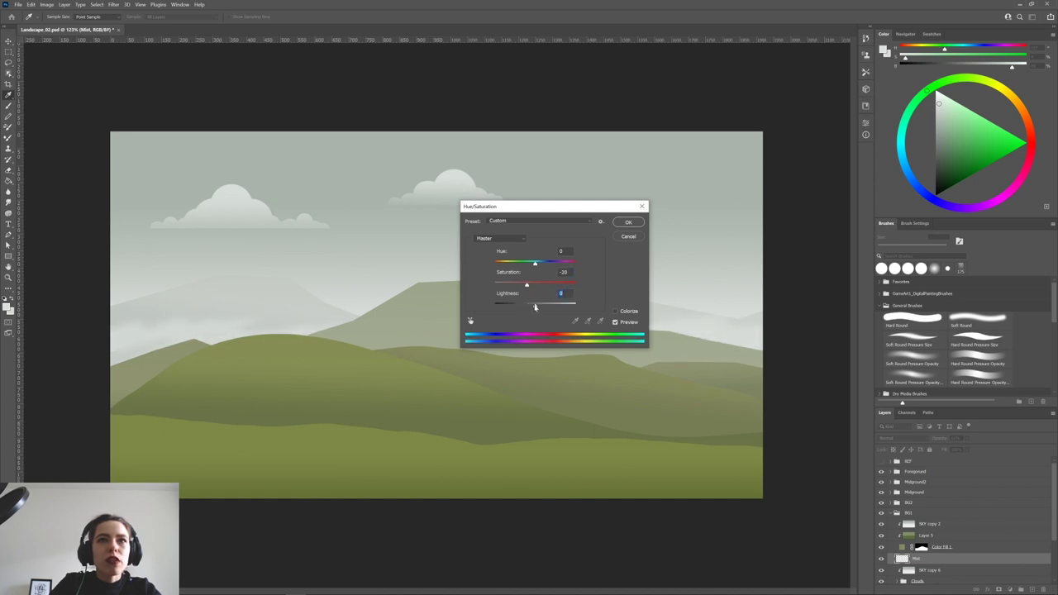
left_click(628, 223)
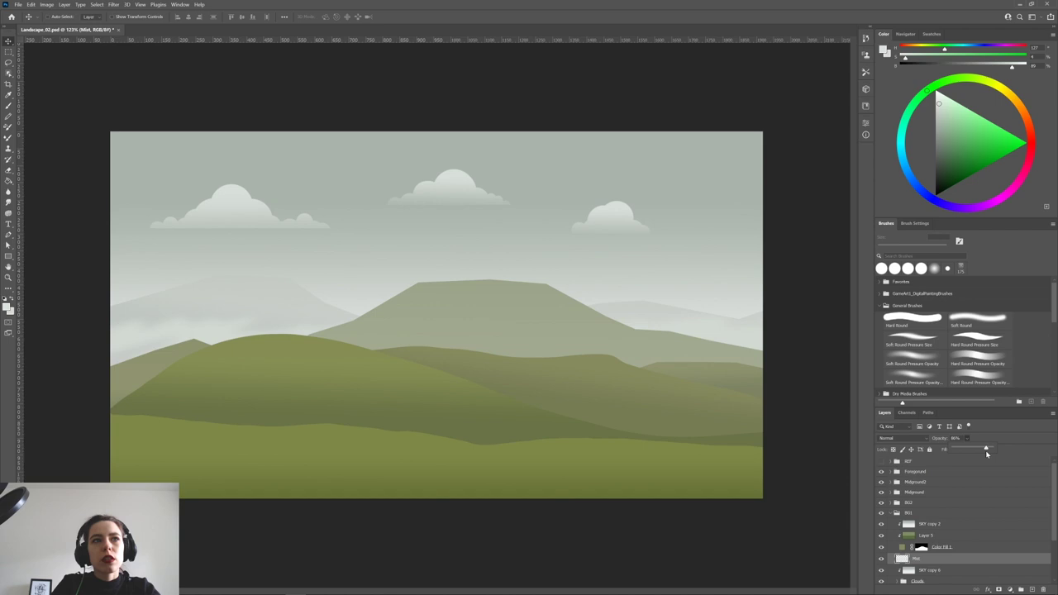
Duplicate Mist to the top of the BG1 group, flip the copy horizontally and place it along the flat-topped mountain's base.
left_click_drag(921, 561, 931, 520)
left_click_drag(661, 356, 697, 347)
key("ctrl+t")
right_click(622, 335)
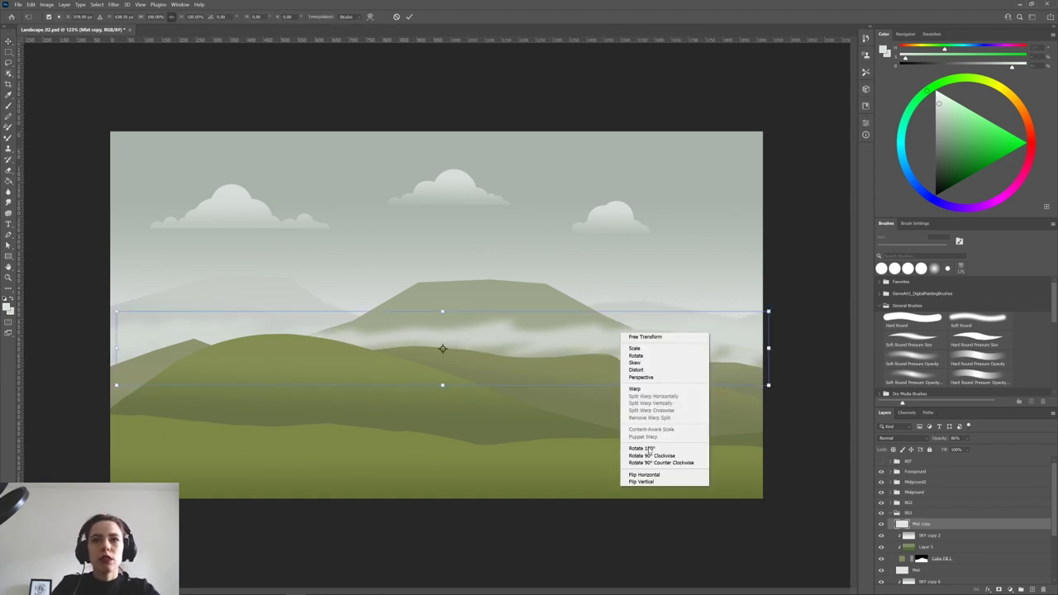
left_click(662, 474)
mouse_move(627, 343)
left_mouse_down()
mouse_move(614, 338)
mouse_move(624, 346)
left_mouse_up()
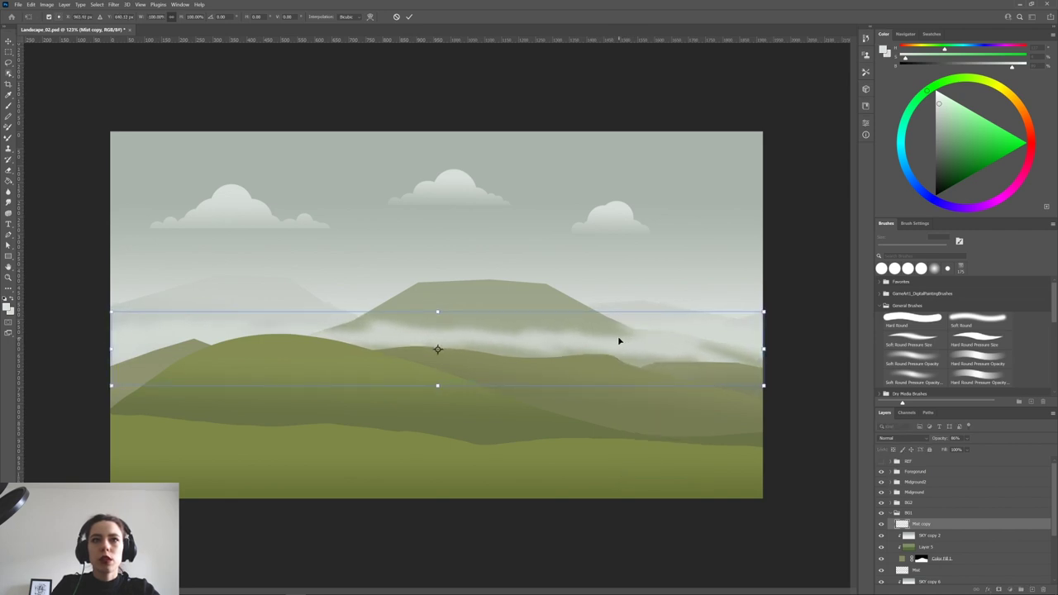
key("Return")
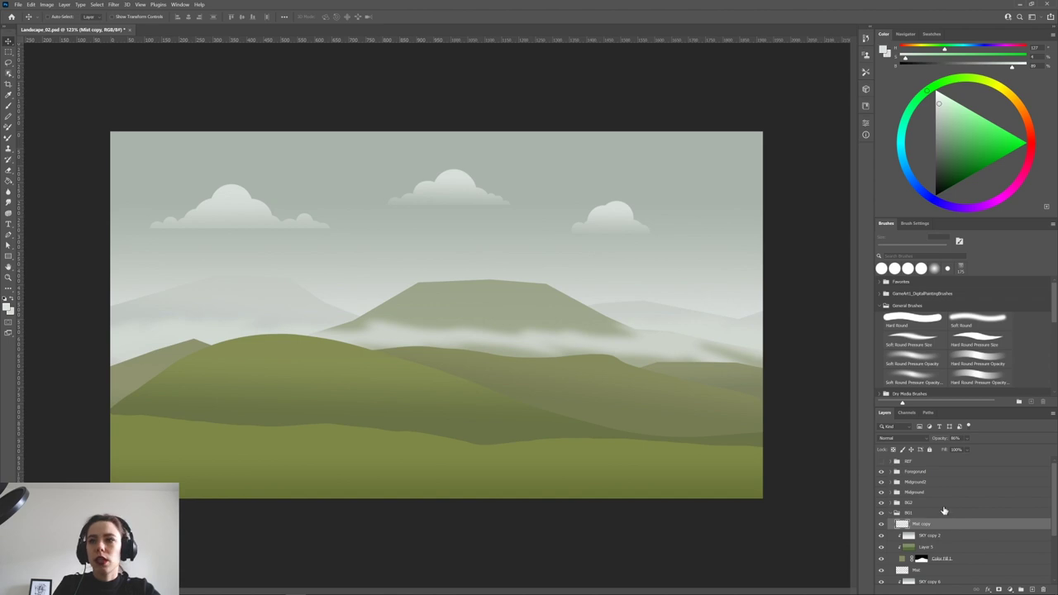
Lower the opacity of Mist copy to 39% and check the whole landscape at a small size.
left_click(969, 439)
left_click_drag(972, 450, 968, 450)
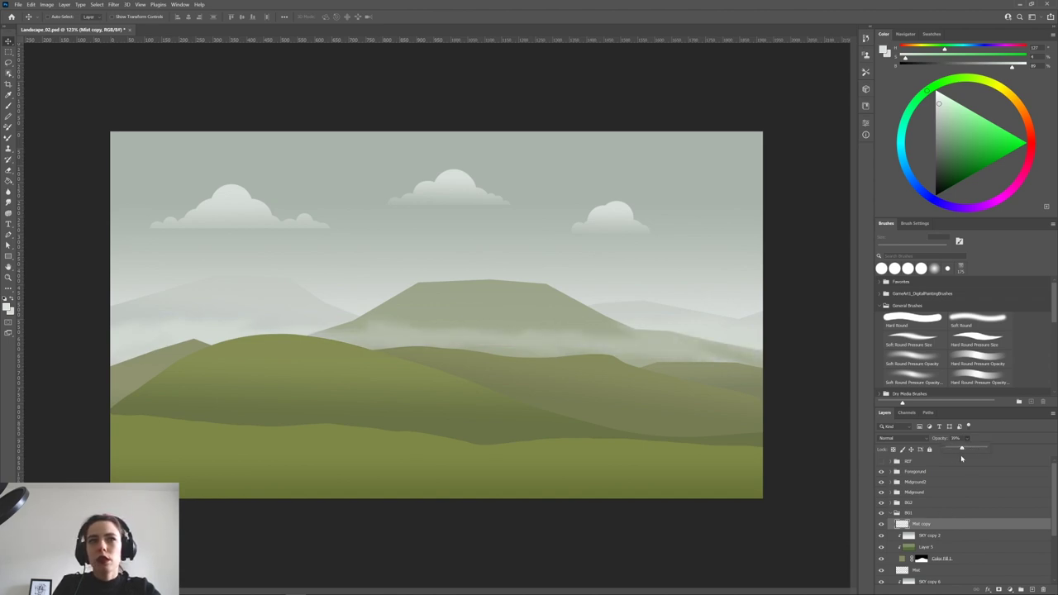
scroll(684, 388, "up", 2)
scroll(684, 388, "down", 6)
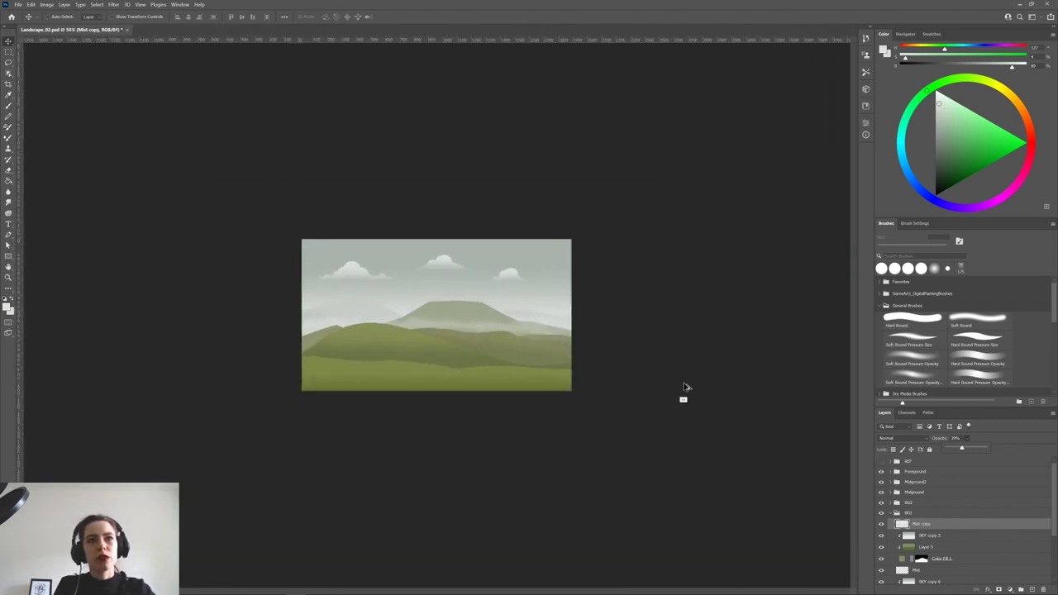
scroll(684, 388, "down", 2)
scroll(685, 388, "up", 7)
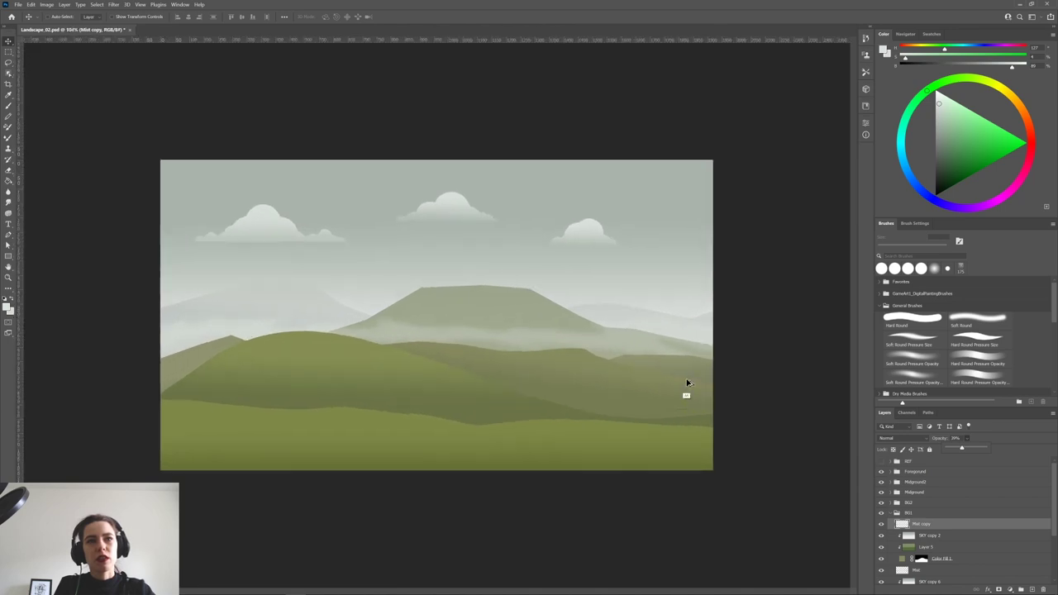
scroll(686, 382, "up", 2)
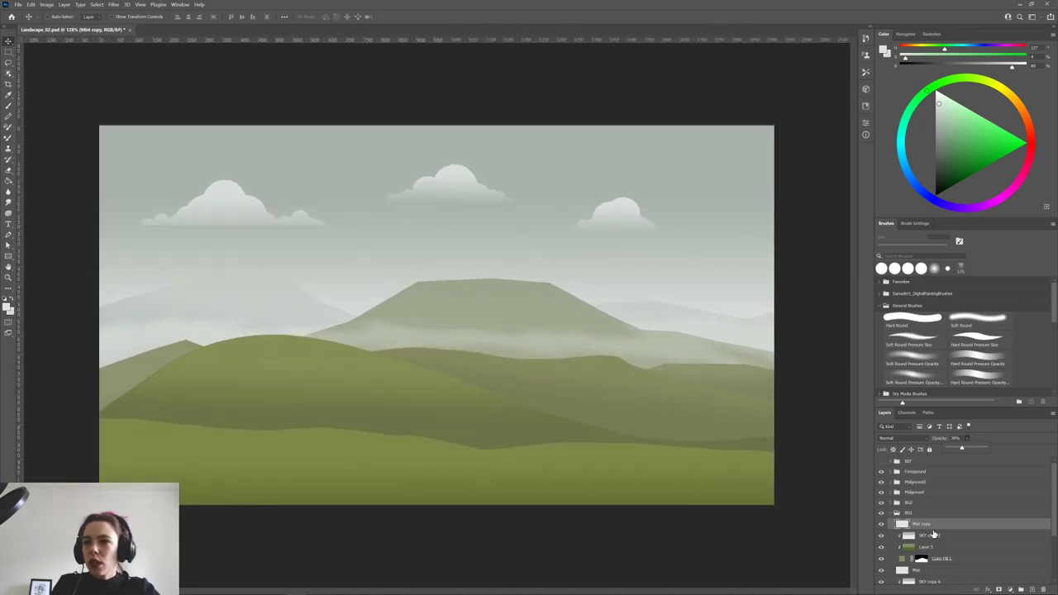
Place a duplicate of Mist copy at the top of the BG2 group, with BG1 collapsed and BG2 expanded.
left_click(898, 513)
left_click(891, 513)
left_click(891, 514)
left_click_drag(925, 527, 922, 503)
left_click(891, 513)
left_click(891, 503)
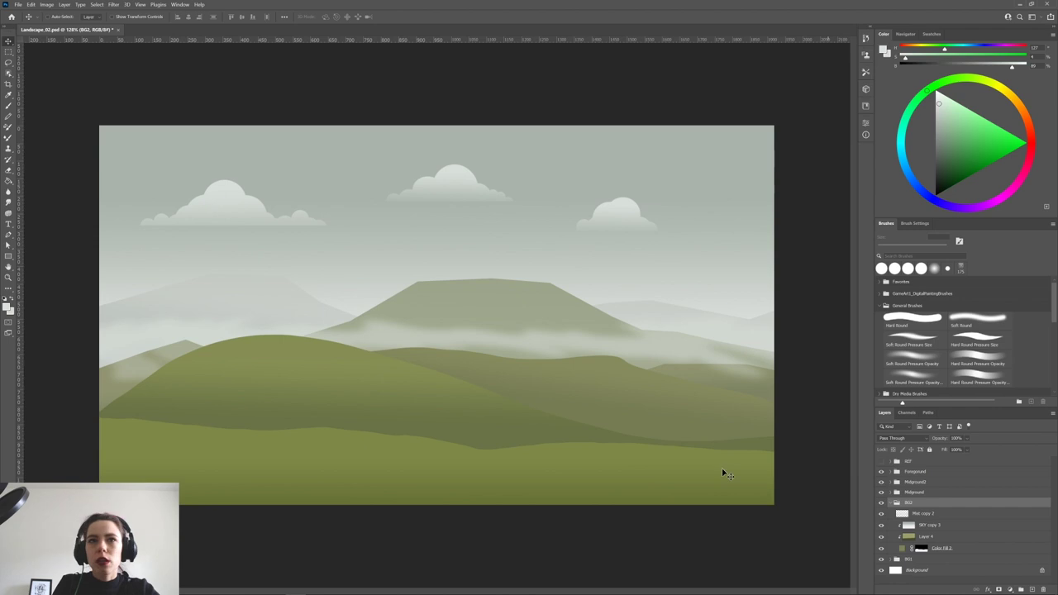
Undo the accidental move of the BG2 group, then select Mist copy 2 and shift it lower over the hills.
left_click_drag(629, 359, 703, 369)
key("ctrl+z")
left_click(966, 517)
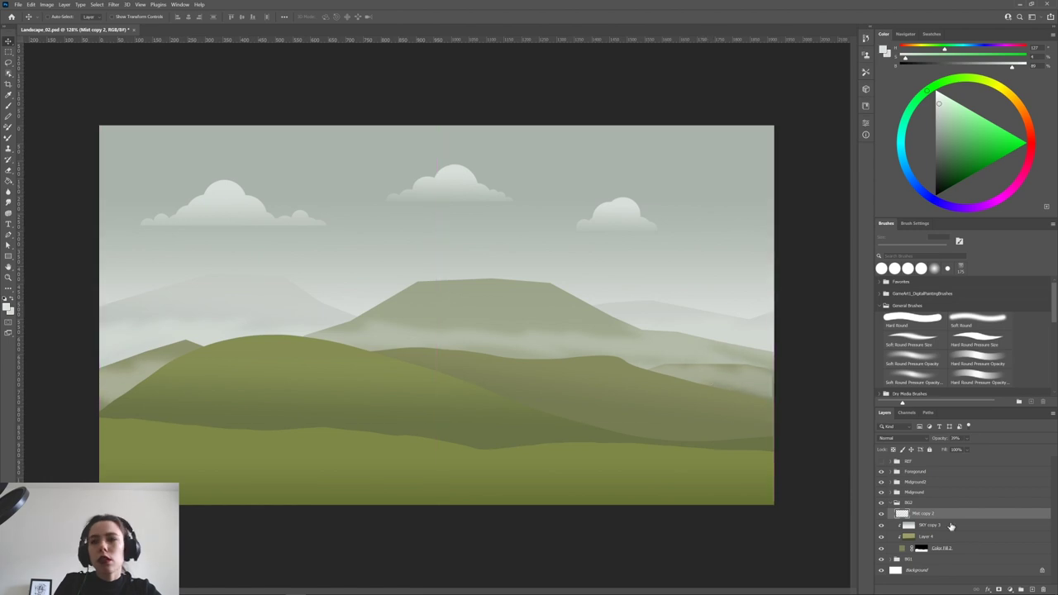
Expand the BG1 group and move the flat-topped mountain's Color Fill 1 layer slightly lower.
left_click(897, 559)
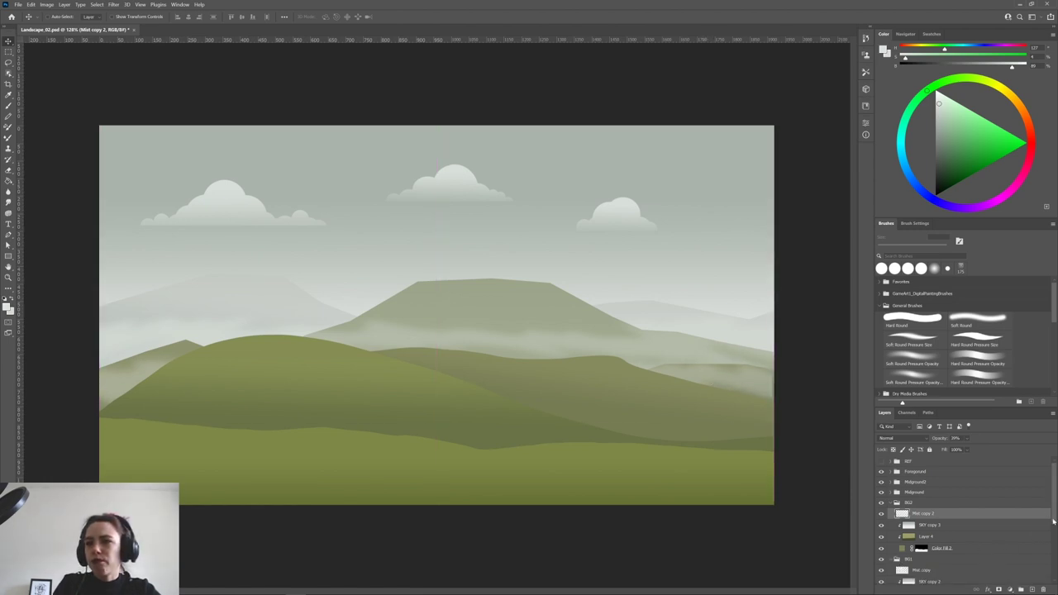
scroll(1054, 527, "down", 1)
scroll(1055, 527, "down", 1)
left_click(953, 565)
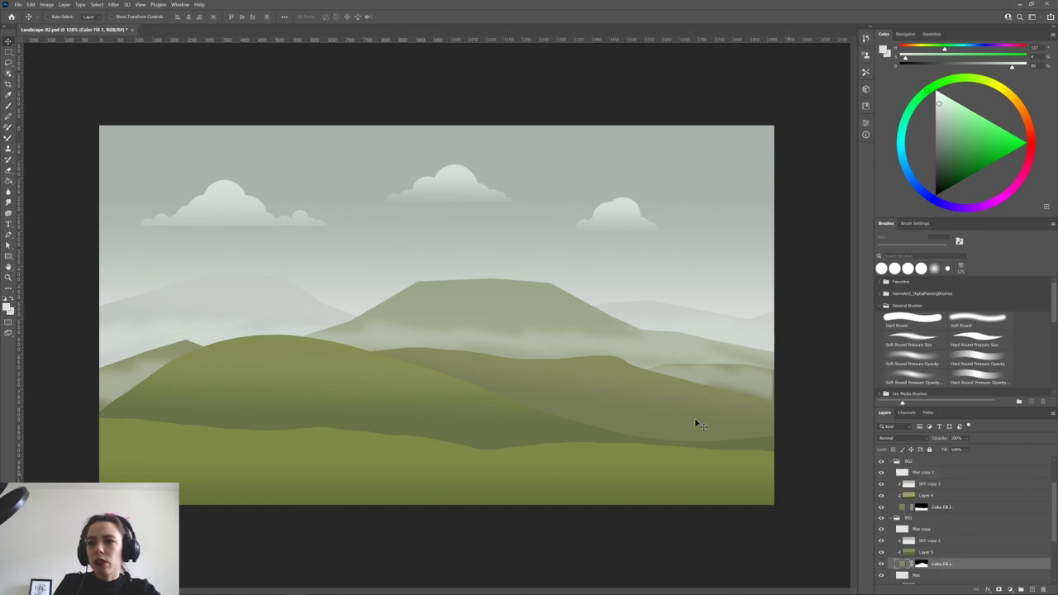
left_click_drag(567, 326, 565, 336)
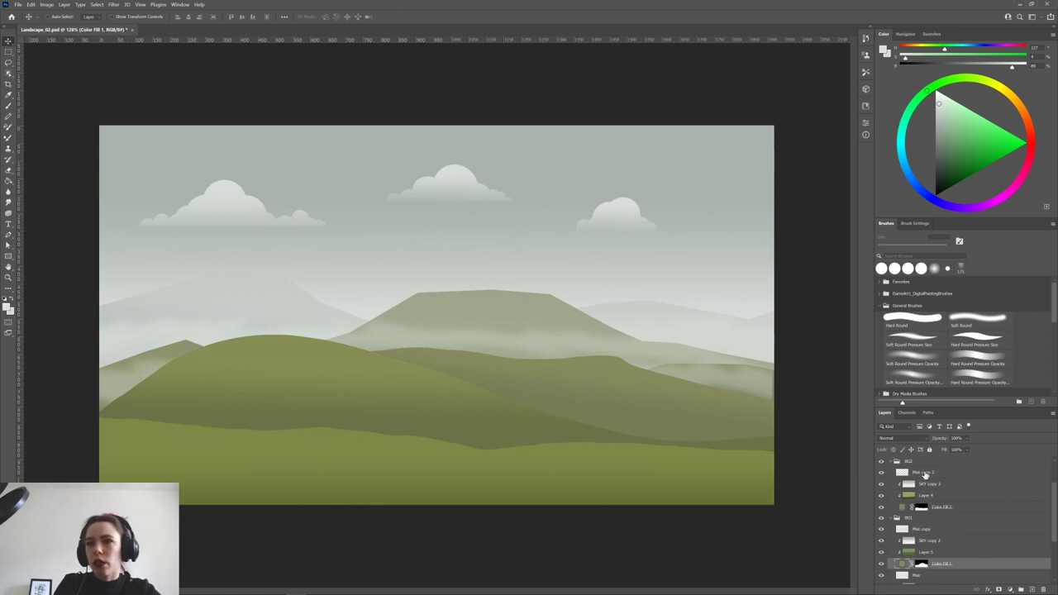
Collapse all the layer groups, expand Midground2 and add a new empty layer above SKY copy 5.
left_click(925, 474)
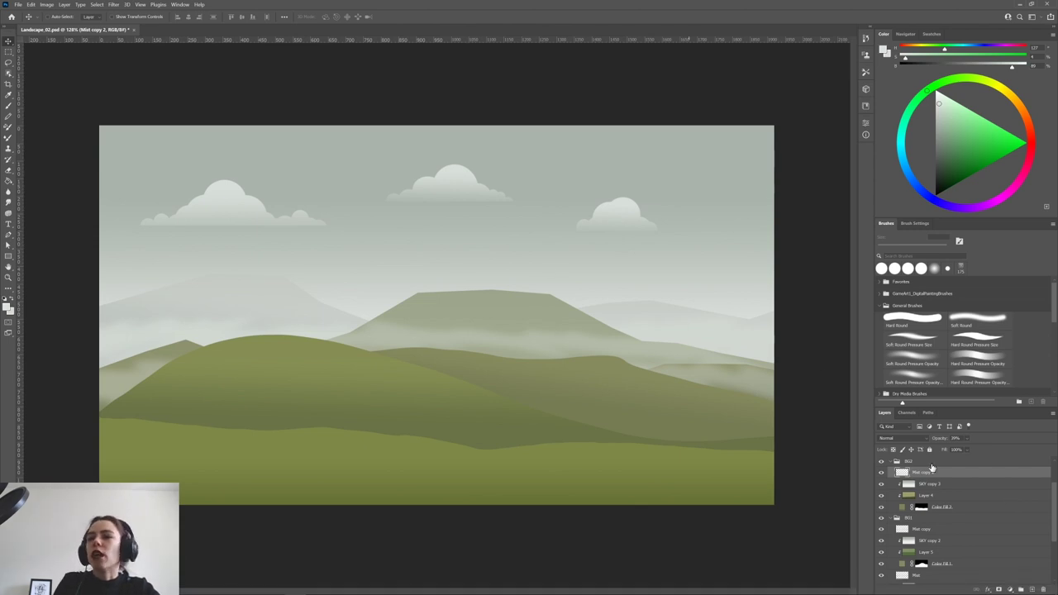
left_click(889, 463, "alt")
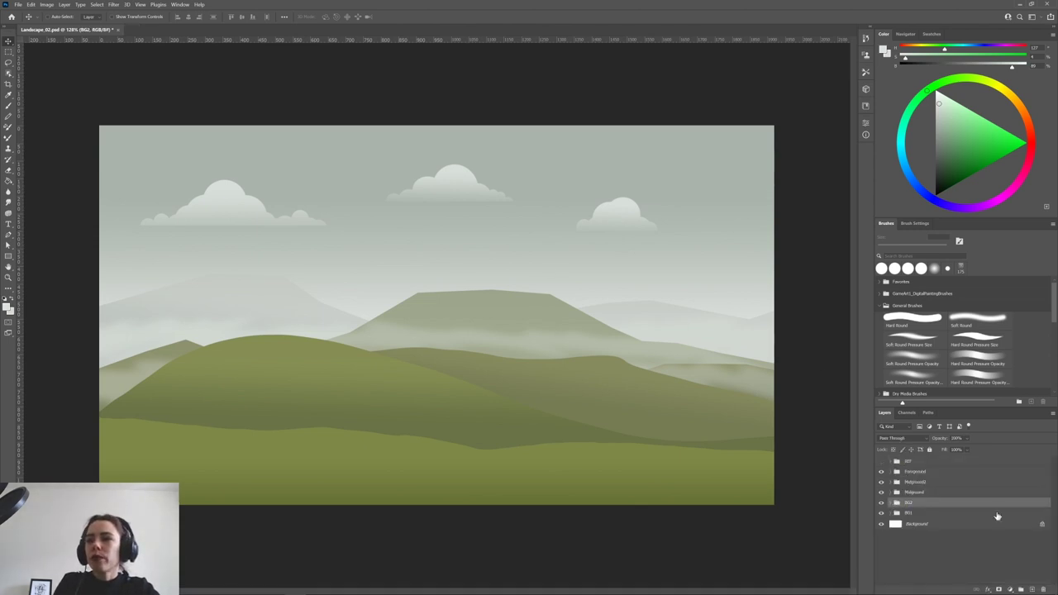
left_click(949, 473)
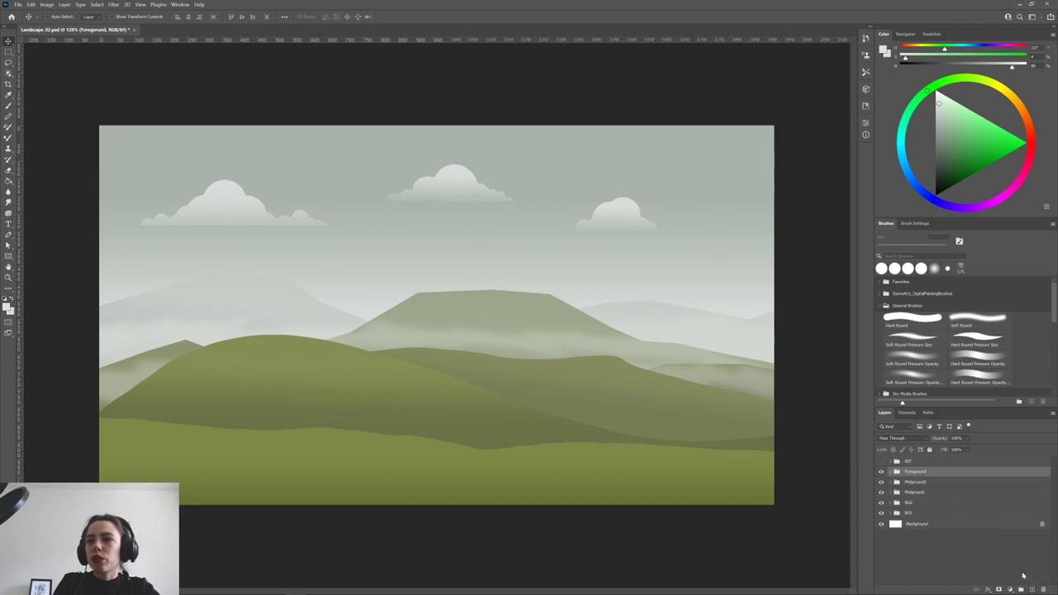
left_click(937, 484)
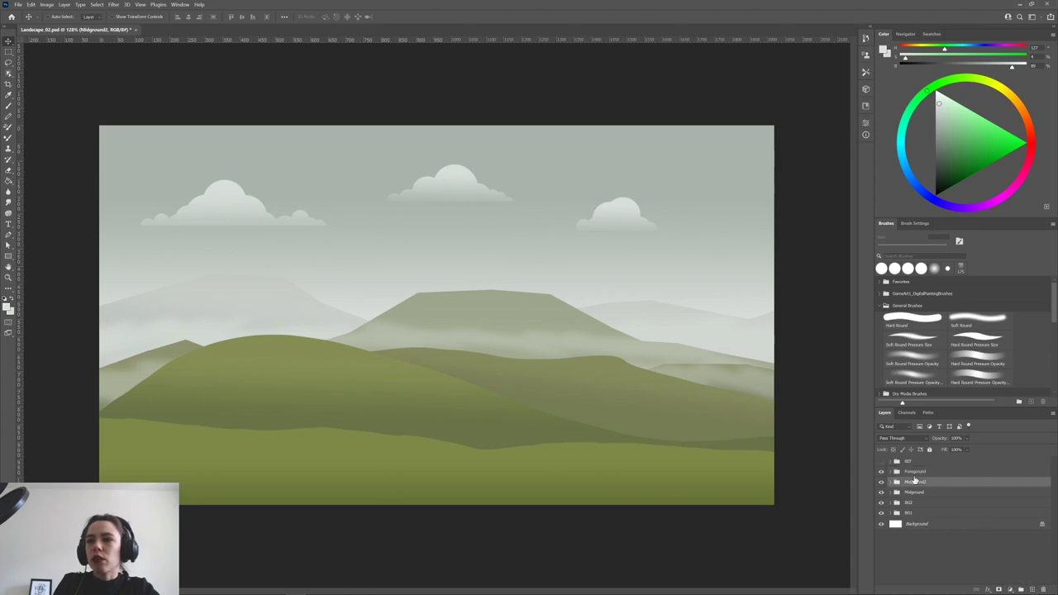
left_click(896, 482)
left_click(927, 493)
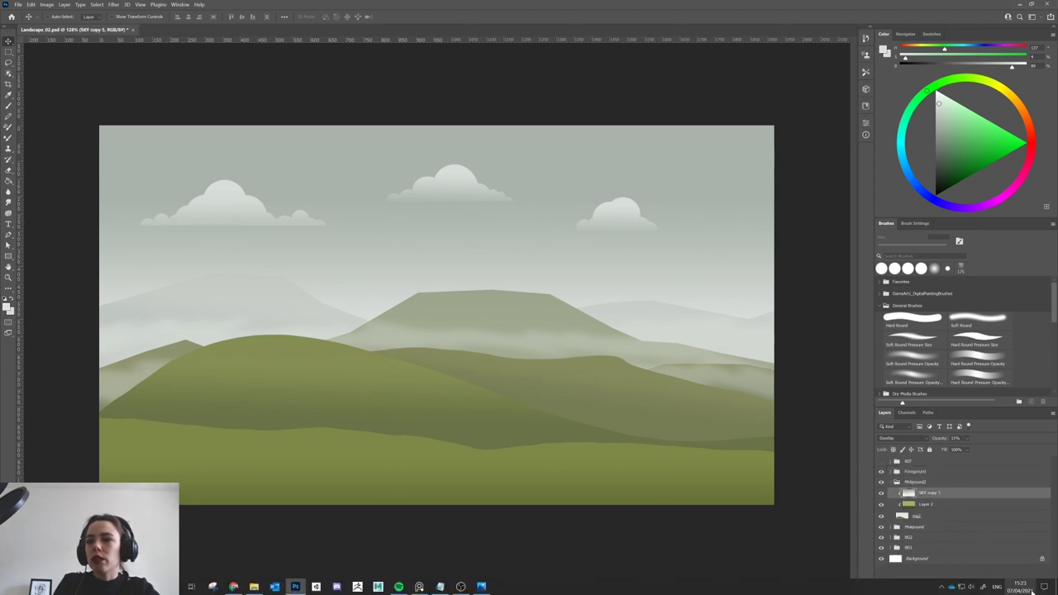
left_click(1031, 588)
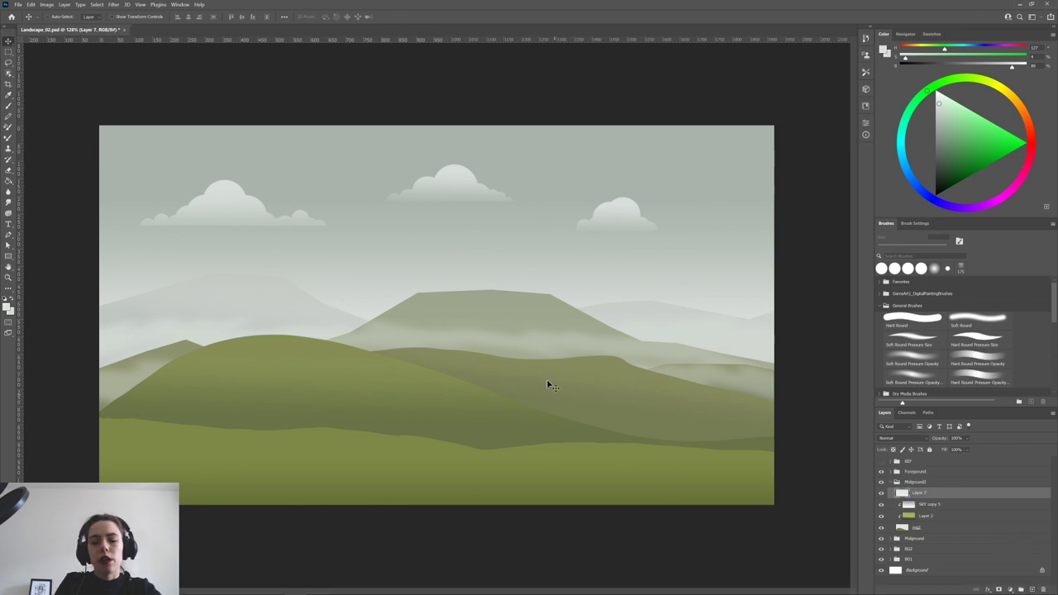
Paint a cluster of overlapping pale puffs over the middle hills with the Hard Round brush, finishing with a 175 px dab.
key("b")
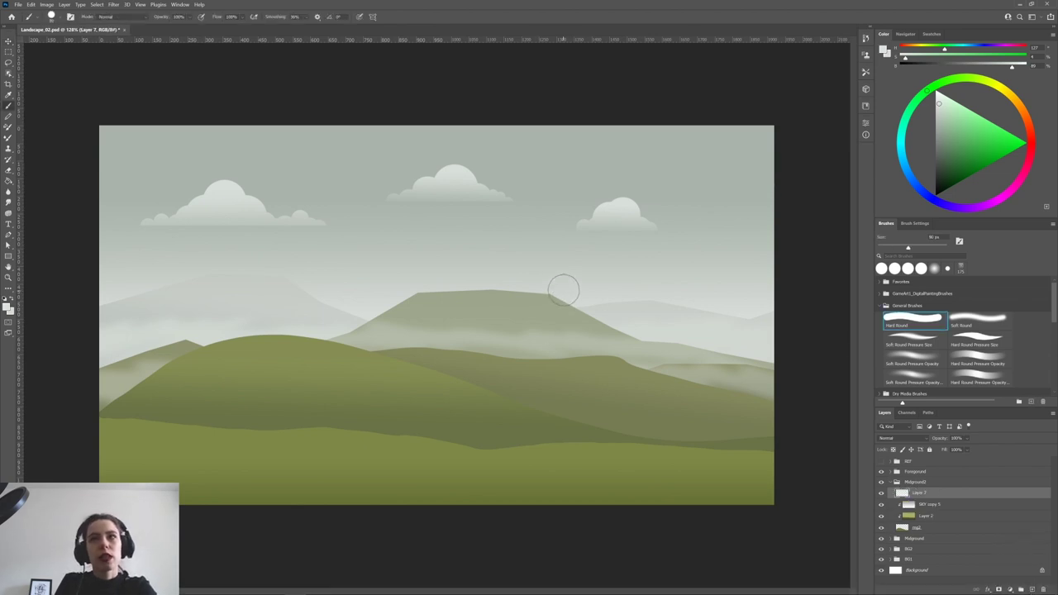
left_click(546, 363)
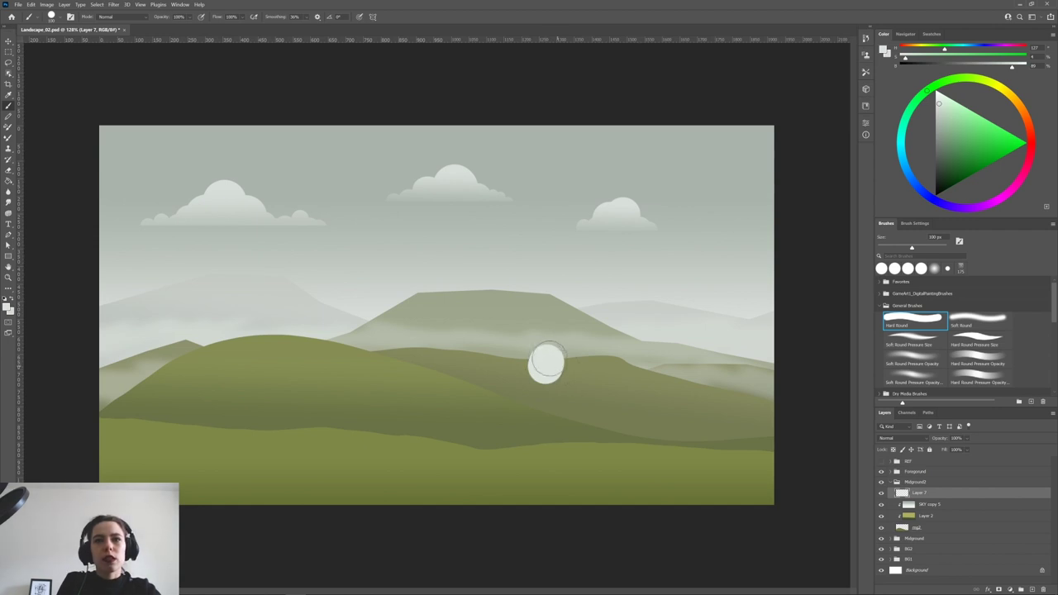
left_click(529, 361)
left_click(521, 352)
left_click(509, 361)
left_click(510, 371)
key("bracketright")
key("bracketright")
key("bracketright")
key("bracketright")
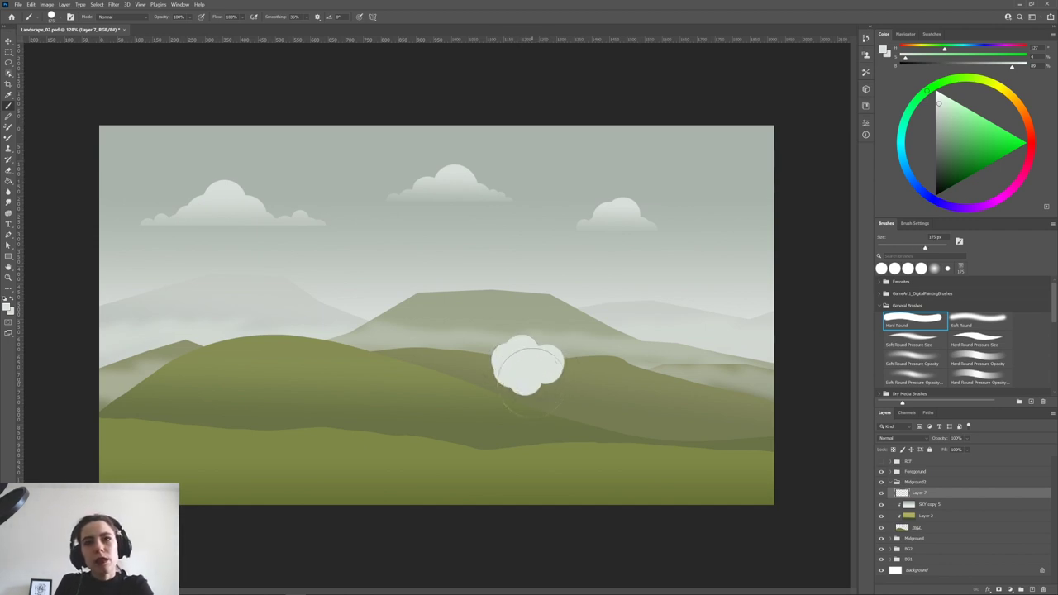
left_click(530, 382)
Add a row of smaller puffs on the left side of the cloud with a 70 px brush.
key("bracketleft")
key("bracketleft")
key("bracketleft")
key("bracketleft")
key("bracketleft")
key("bracketleft")
key("bracketleft")
key("bracketleft")
key("bracketleft")
key("bracketleft")
key("bracketleft")
left_click(487, 374)
left_click(476, 366)
left_click(461, 369)
left_click(468, 381)
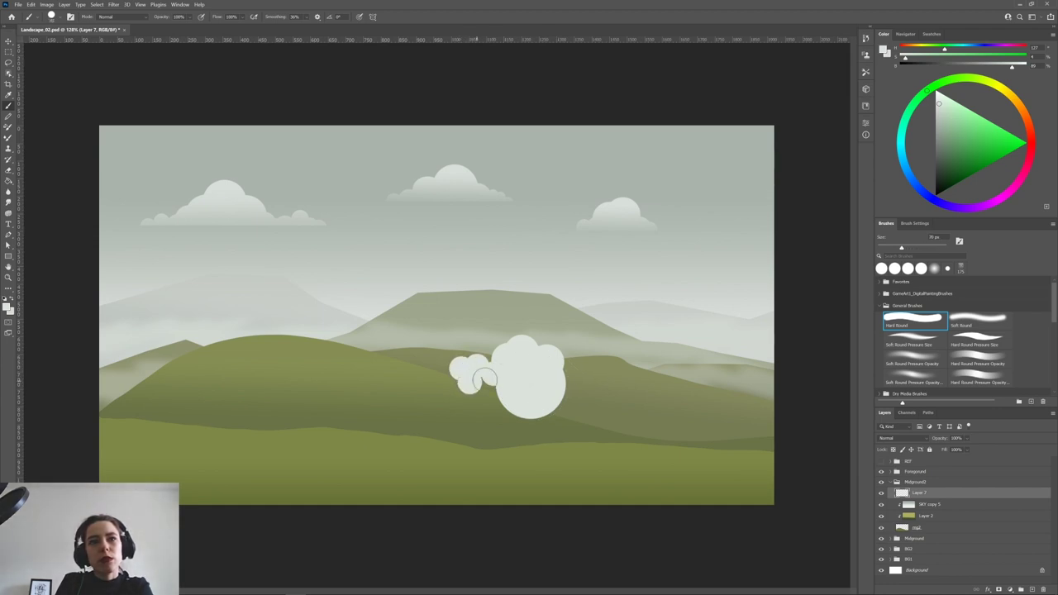
left_click(496, 381)
key("bracketright")
key("bracketright")
key("bracketright")
key("bracketright")
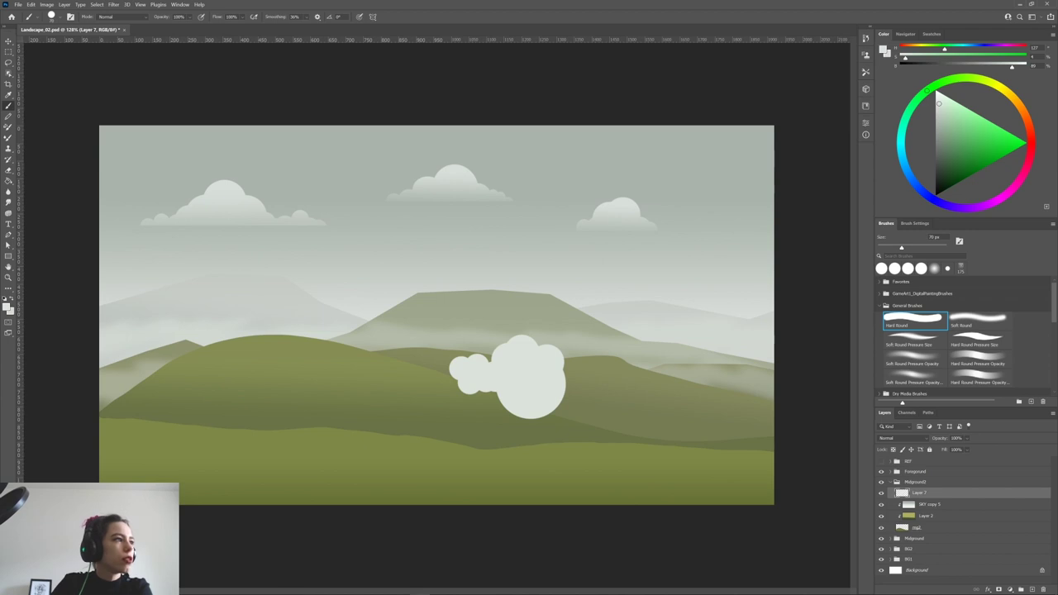
Examine how the mist drifts around the hills in the castle reference photos.
left_click_drag(150, 143, 268, 214)
double_click(246, 325)
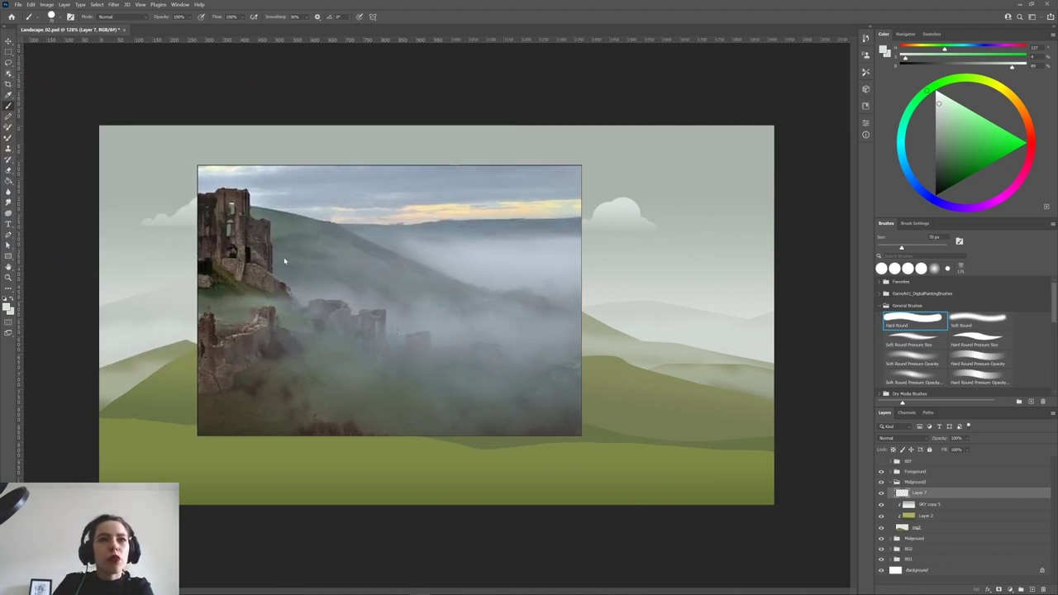
left_click_drag(429, 269, 315, 285)
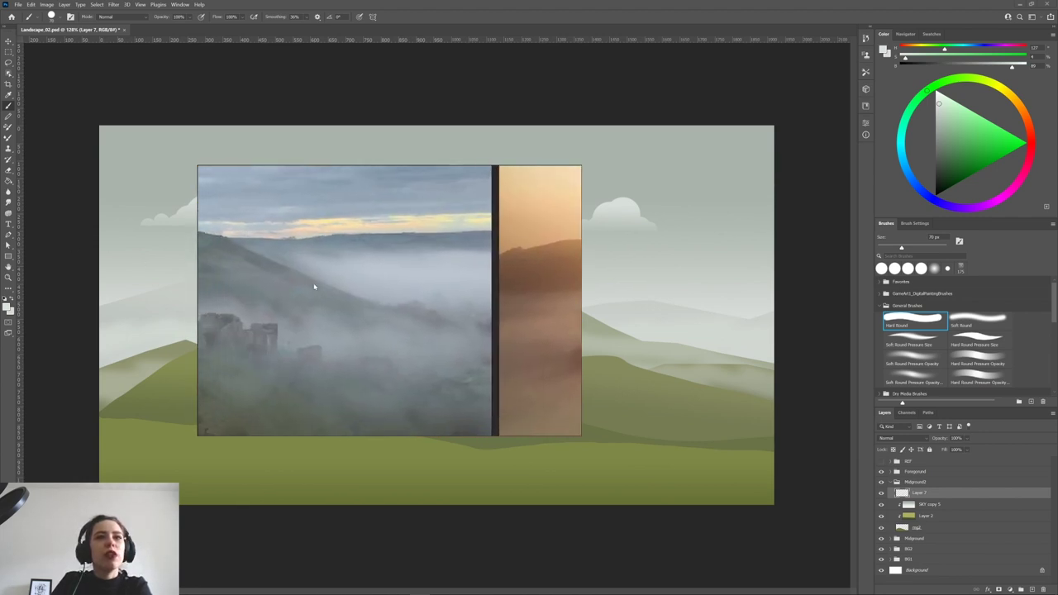
scroll(315, 286, "down", 1)
scroll(403, 261, "down", 5)
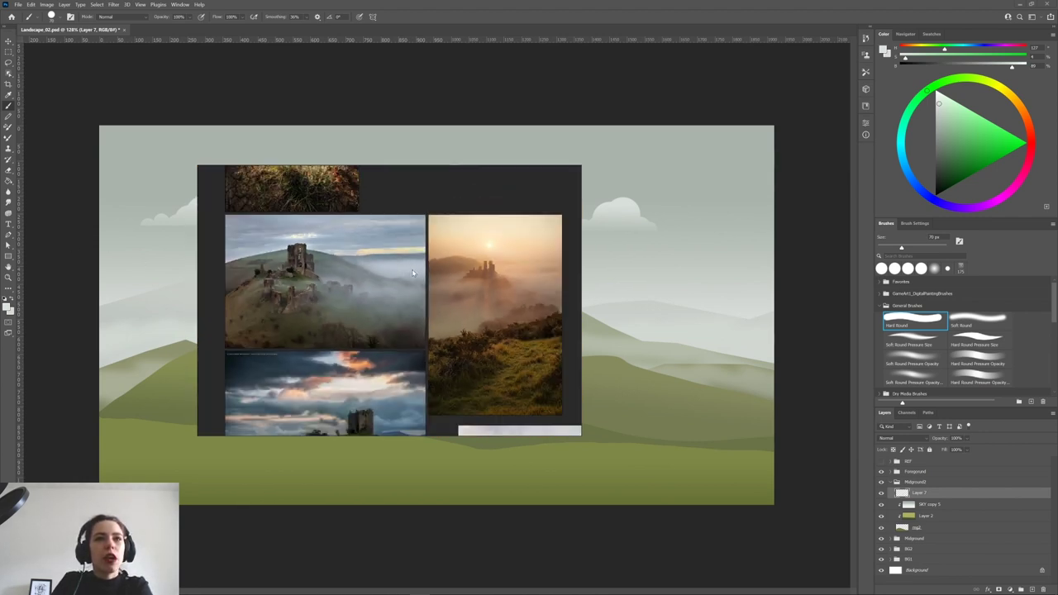
left_click_drag(458, 190, 0, 200)
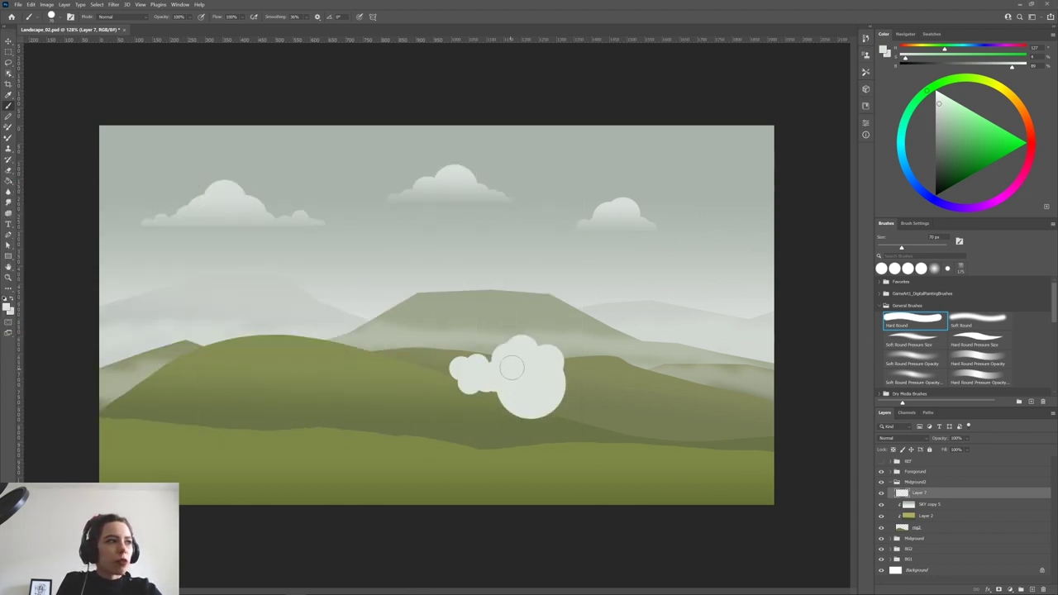
Extend the cloud on both sides along the hill slope with puffs of varying brush size, adding a second peak.
mouse_move(460, 382)
left_mouse_down()
mouse_move(426, 370)
mouse_move(528, 387)
mouse_move(491, 386)
mouse_move(490, 357)
mouse_move(486, 396)
mouse_move(504, 391)
mouse_move(565, 416)
mouse_move(581, 404)
mouse_move(484, 386)
mouse_move(548, 410)
mouse_move(570, 371)
mouse_move(558, 390)
mouse_move(575, 397)
mouse_move(562, 382)
mouse_move(609, 396)
mouse_move(573, 384)
mouse_move(599, 386)
mouse_move(631, 359)
mouse_move(644, 389)
mouse_move(605, 373)
mouse_move(624, 362)
mouse_move(661, 395)
mouse_move(598, 413)
mouse_move(685, 413)
left_mouse_up()
key("bracketright")
key("bracketright")
key("bracketright")
key("bracketleft")
key("bracketleft")
key("bracketleft")
key("bracketright")
key("bracketright")
key("bracketright")
key("bracketleft")
key("bracketleft")
key("bracketleft")
key("bracketleft")
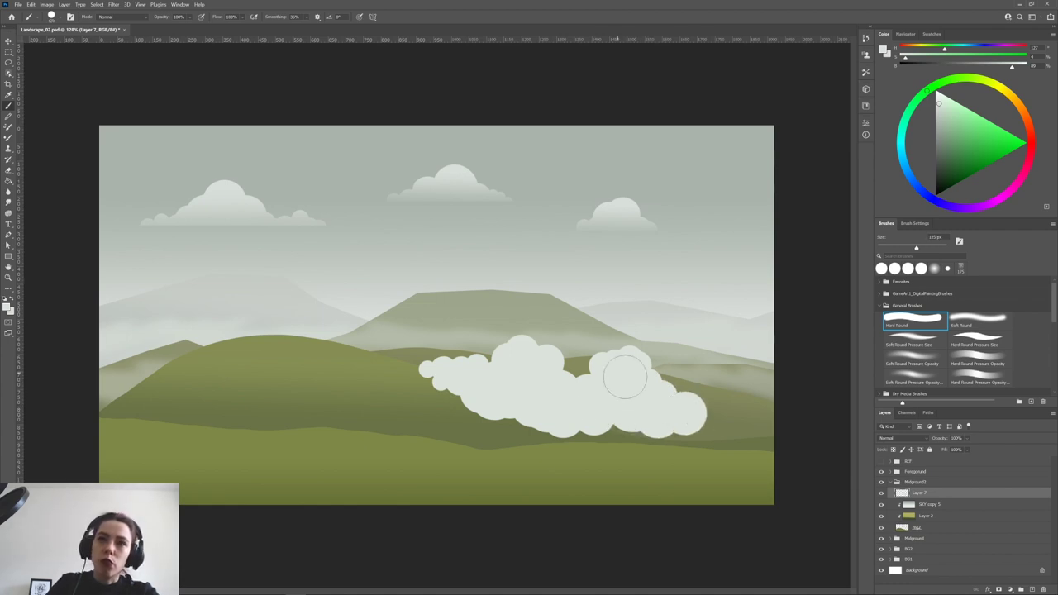
Round out the cloud's second peak with a 125 px brush and extend its right end with 150 px puffs.
left_click_drag(609, 352, 682, 398)
key("bracketright")
key("bracketright")
key("bracketright")
left_click(698, 408)
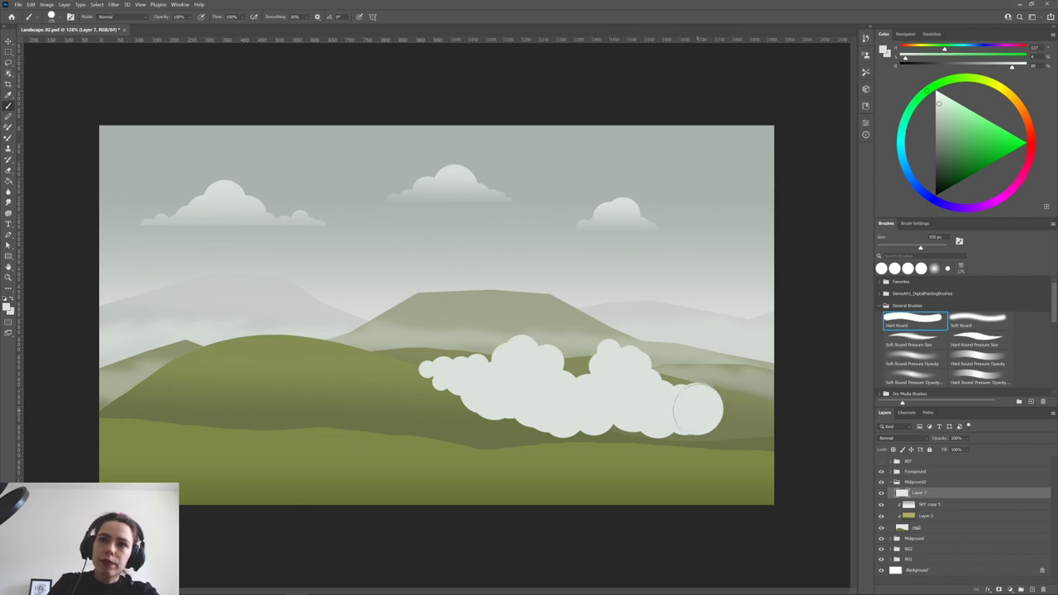
left_click(723, 424)
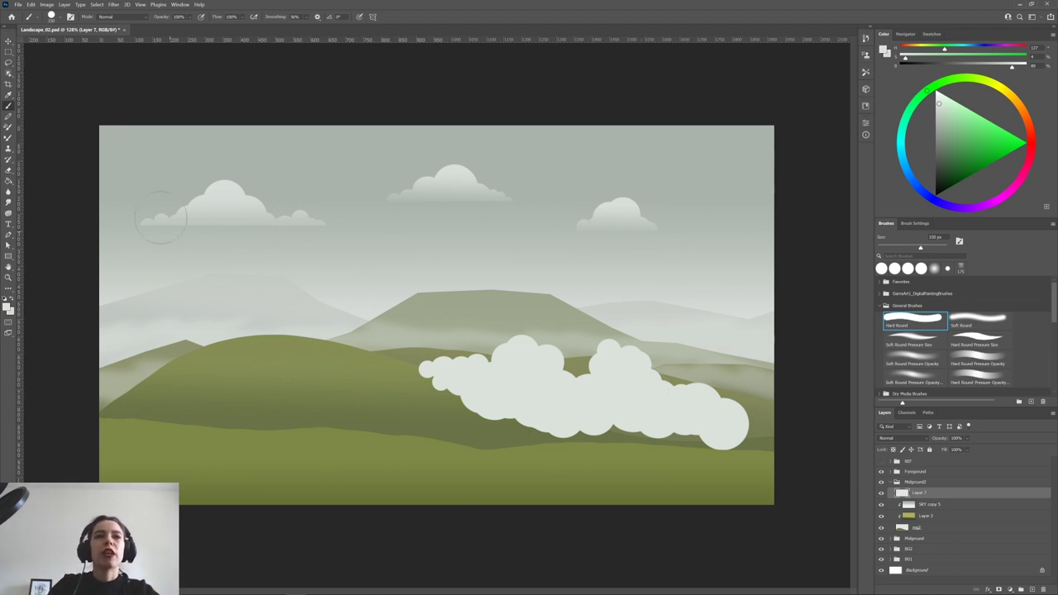
Fill the cloud's underside down to the foreground hill and out to the right canvas edge, then reduce the brush to 100 px.
mouse_move(720, 420)
left_mouse_down()
mouse_move(771, 421)
mouse_move(626, 434)
mouse_move(663, 443)
mouse_move(578, 439)
mouse_move(625, 431)
mouse_move(544, 425)
mouse_move(605, 439)
mouse_move(591, 443)
mouse_move(522, 429)
mouse_move(572, 437)
mouse_move(526, 415)
left_mouse_up()
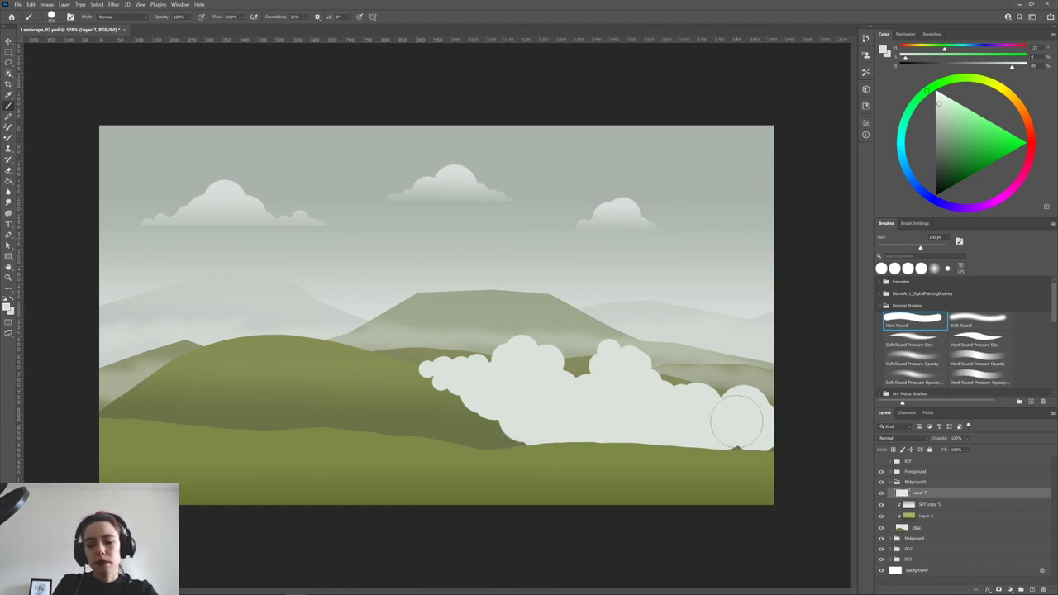
key("bracketleft")
key("bracketleft")
key("bracketleft")
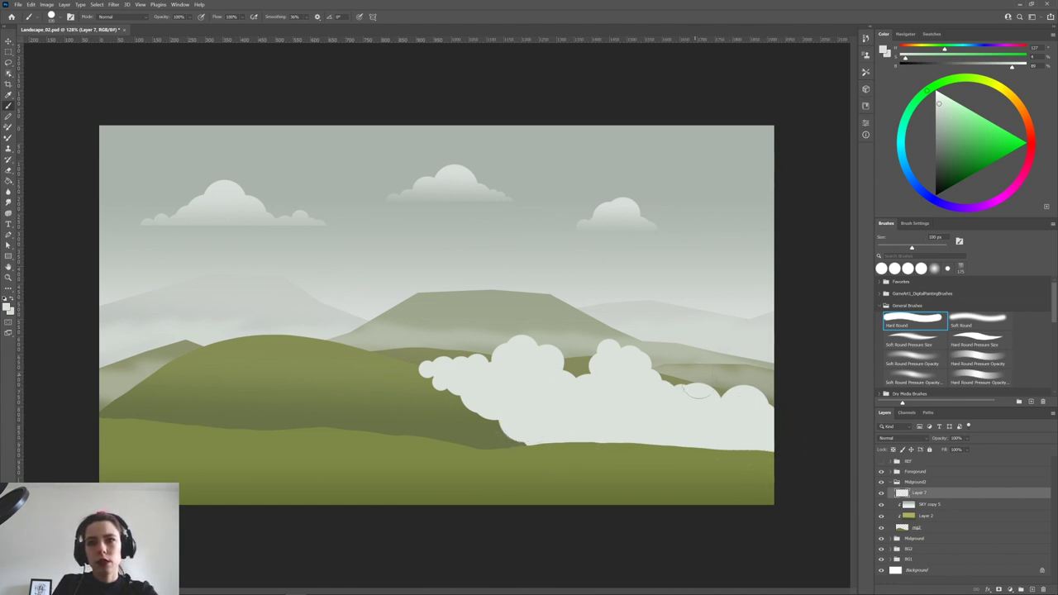
Move the cloud up and to the left, and round off its cut-off right end with puffs of decreasing size.
key("v")
left_click_drag(716, 411, 609, 385)
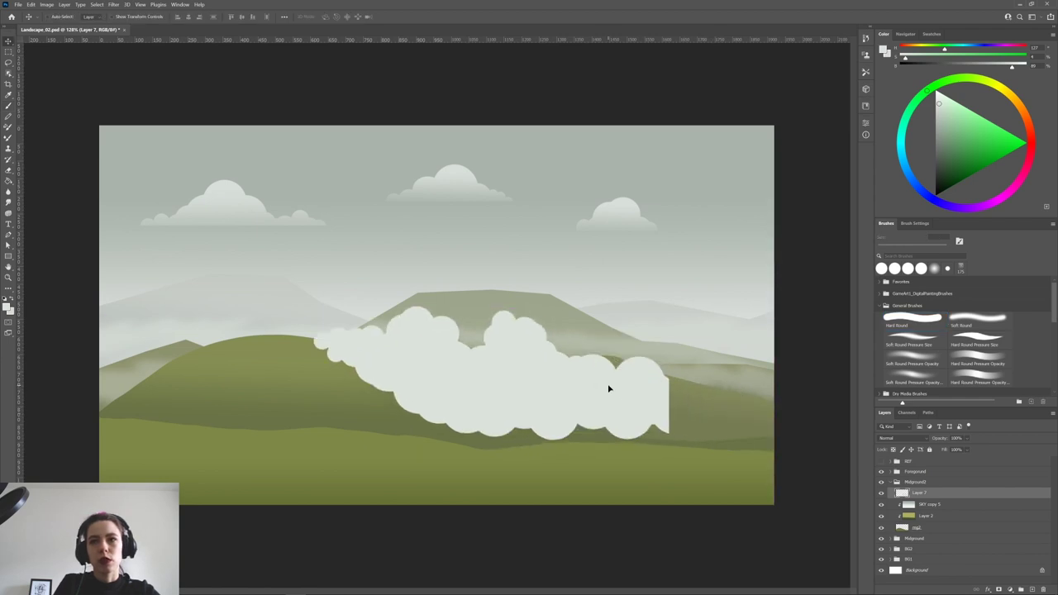
key("b")
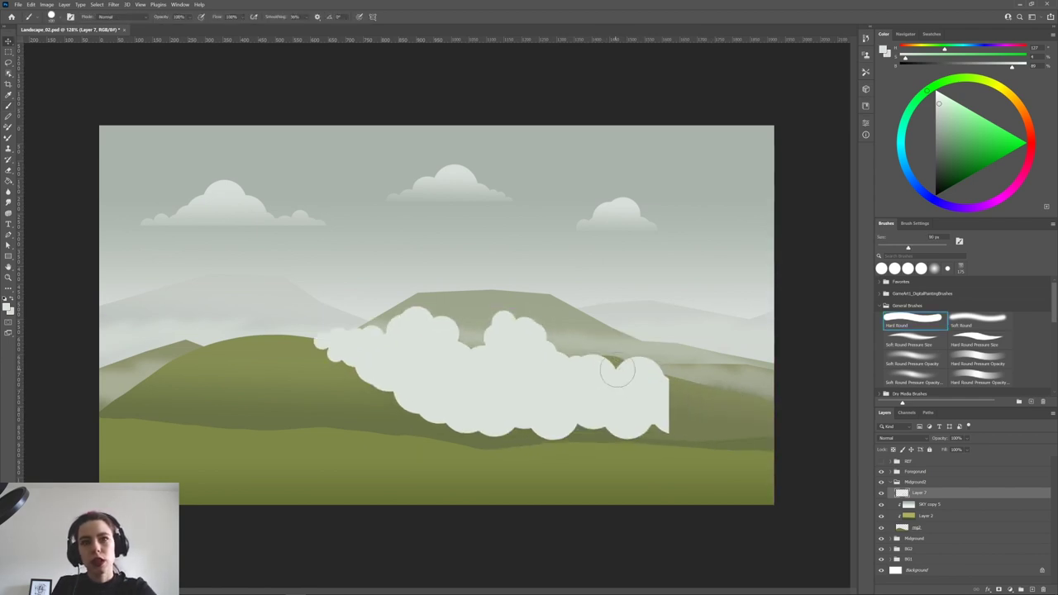
left_click(671, 400)
key("bracketleft")
key("bracketleft")
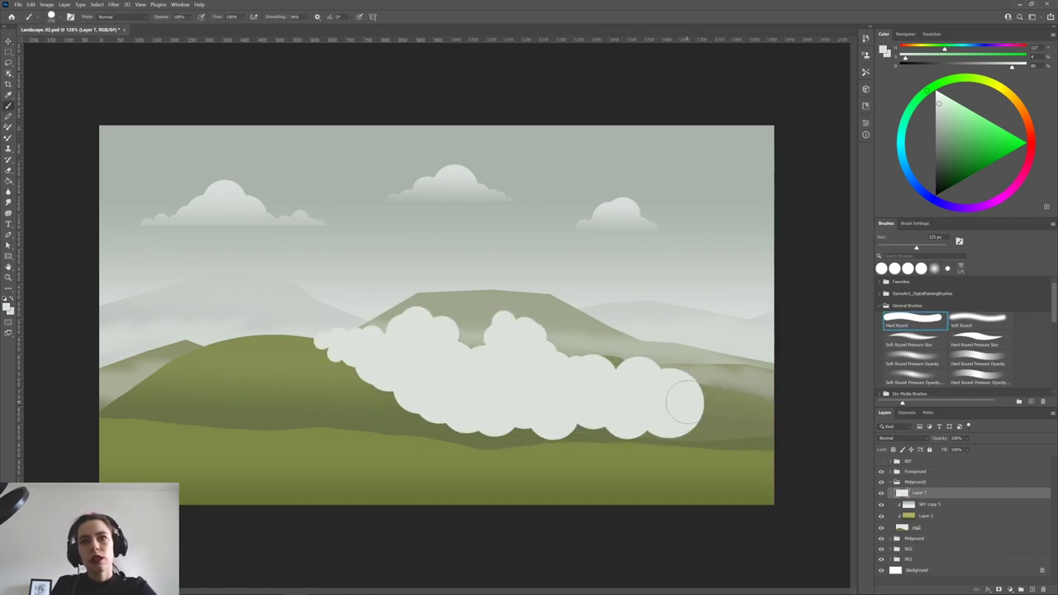
left_click(699, 394)
key("bracketleft")
key("bracketleft")
key("bracketleft")
key("bracketleft")
left_click(705, 405)
left_click(687, 382)
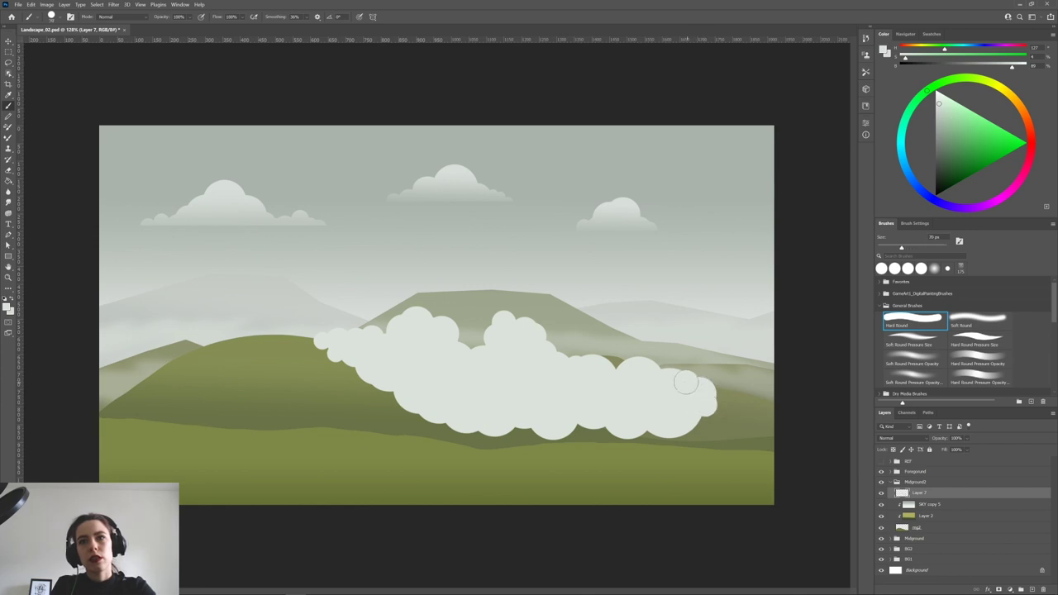
left_click(613, 360, "alt")
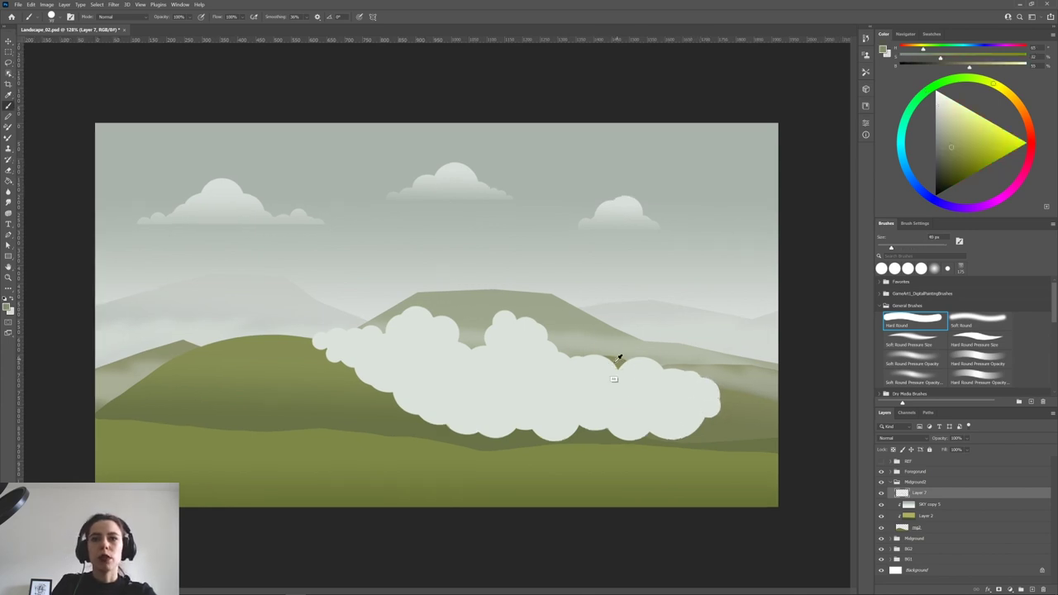
key("alt+bracketleft")
left_click(633, 373, "alt")
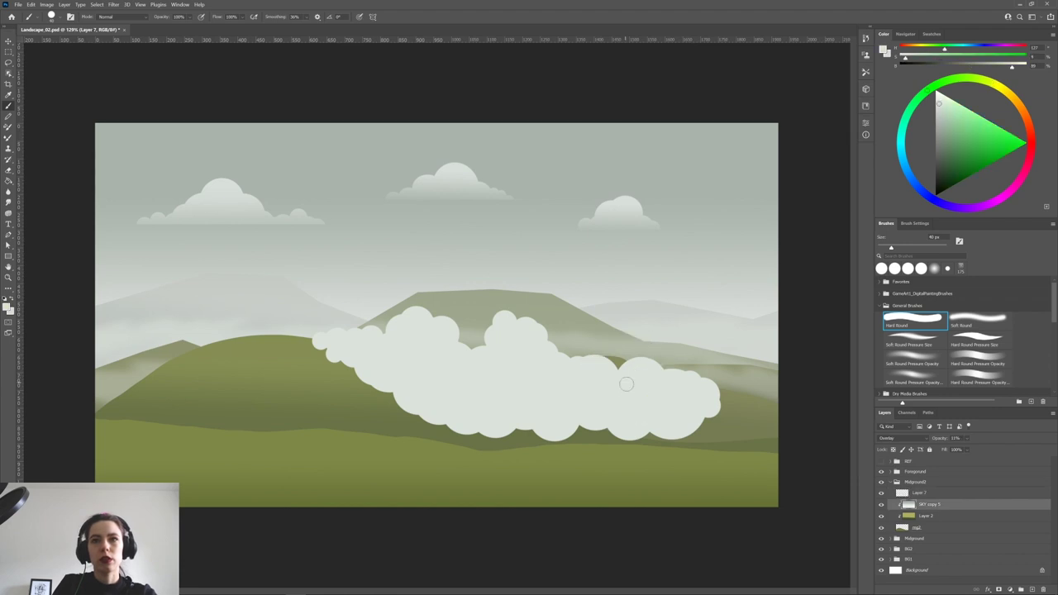
key("bracketleft")
scroll(618, 369, "down", 1)
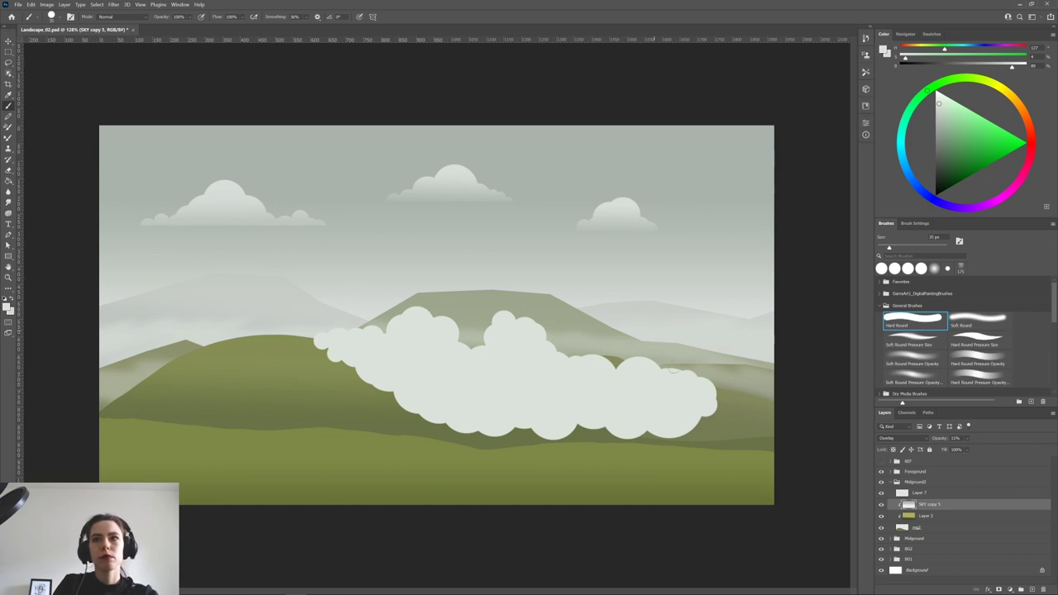
left_click(934, 494)
Paint curled wisps rising to the left from the tops of the cloud's three peaks on Layer 7.
key("bracketright")
key("bracketright")
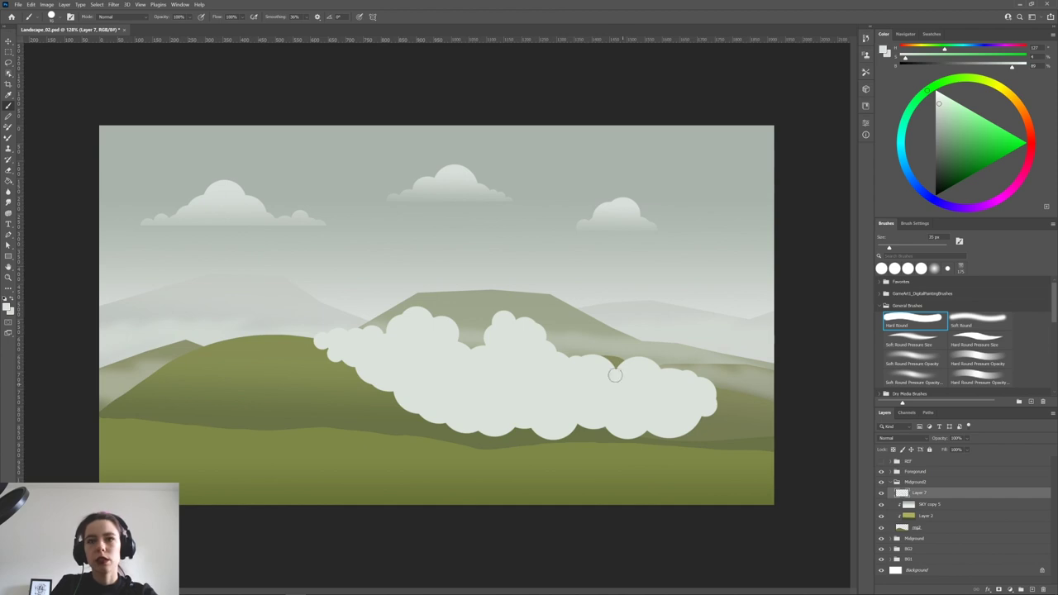
left_click_drag(625, 363, 613, 344)
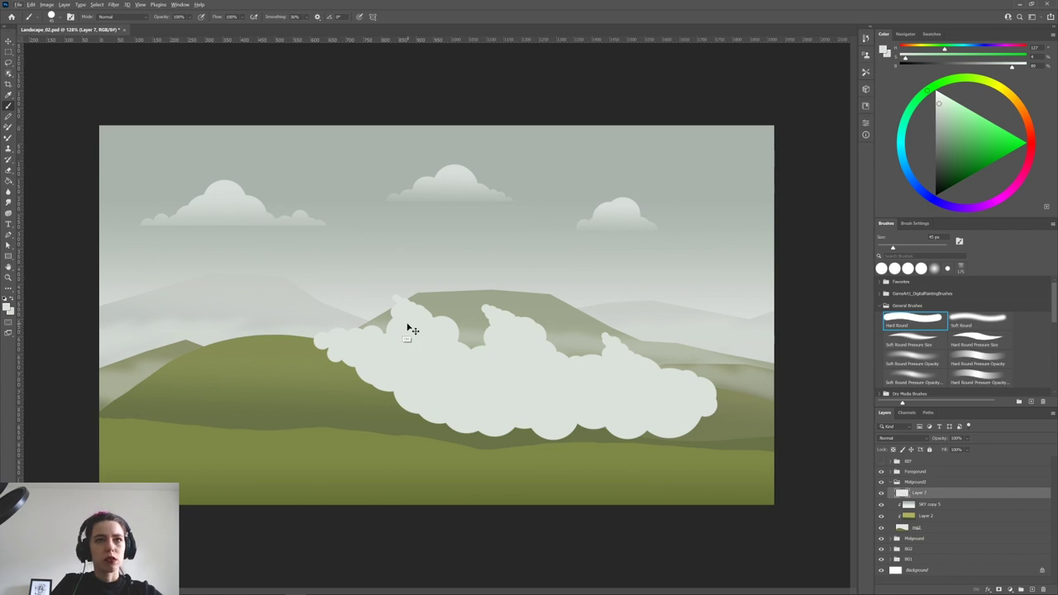
right_click(419, 316, "ctrl")
left_click(417, 305)
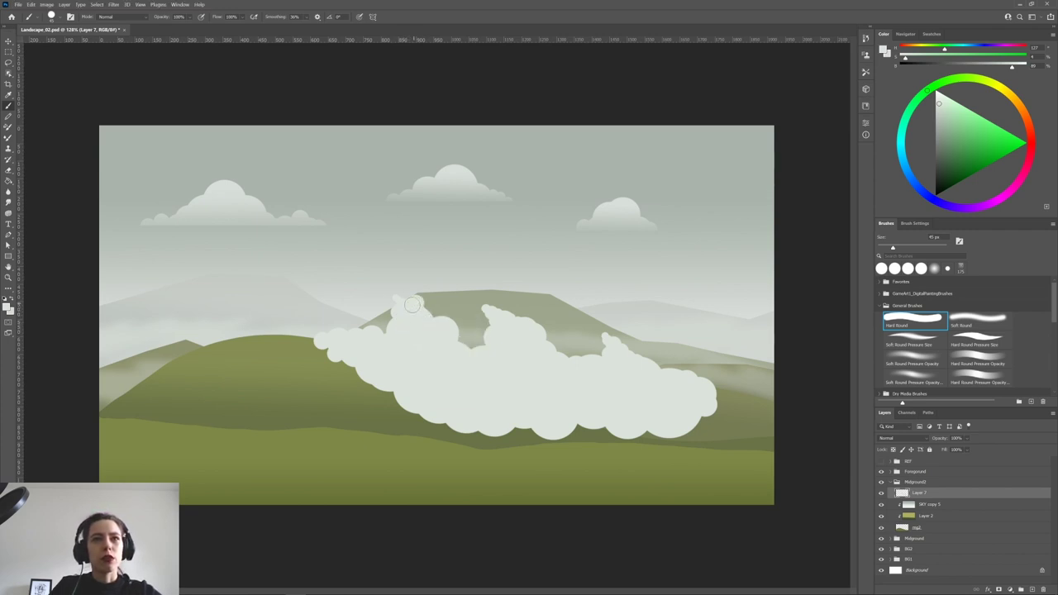
key("ctrl+z")
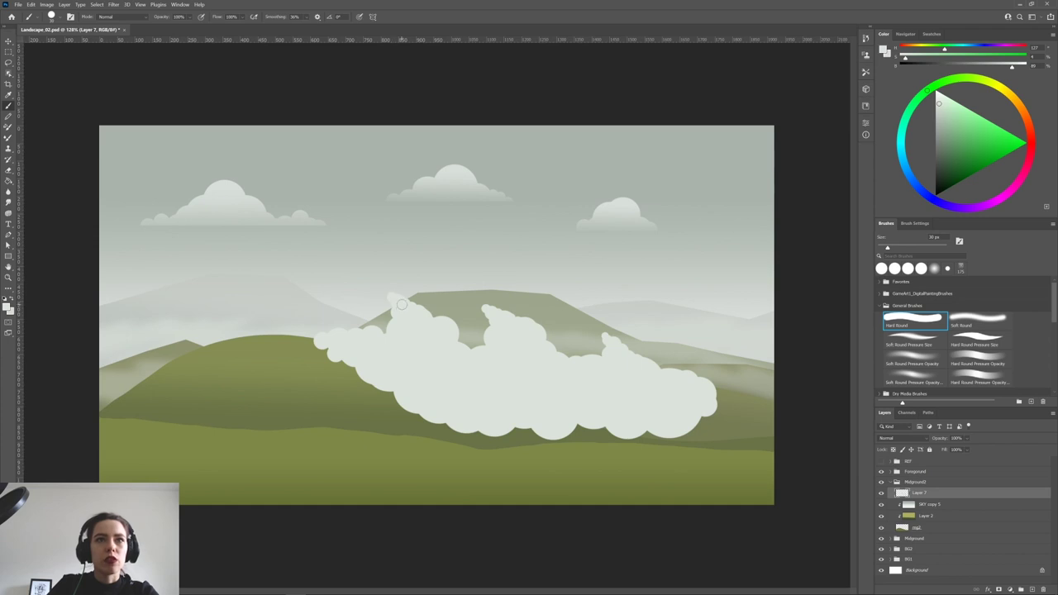
Set the Hard Round brush size to 70 px.
key("bracketright")
key("bracketright")
key("bracketright")
key("bracketright")
key("bracketright")
key("bracketright")
key("bracketright")
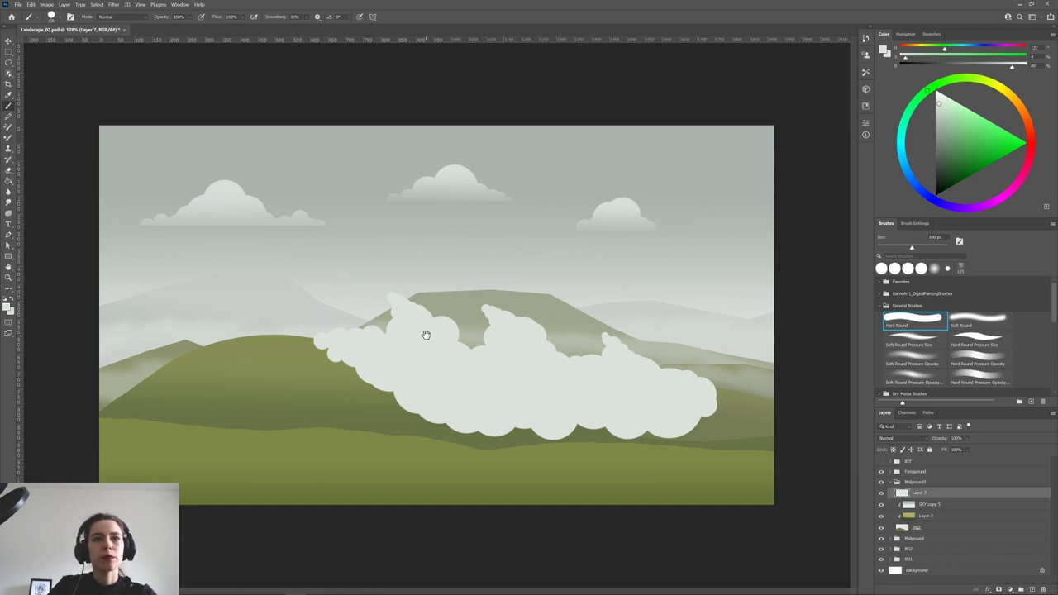
key("bracketleft")
key("bracketleft")
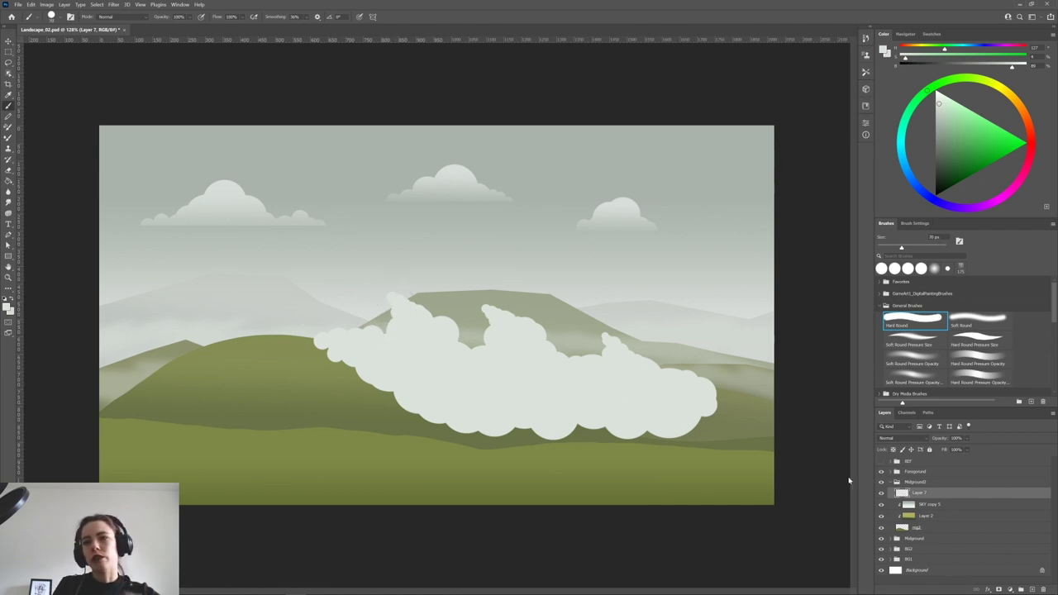
Load the low cloud's outline as a selection, add a layer above Layer 7, and try a downward gradient in it.
left_click(902, 493, "ctrl")
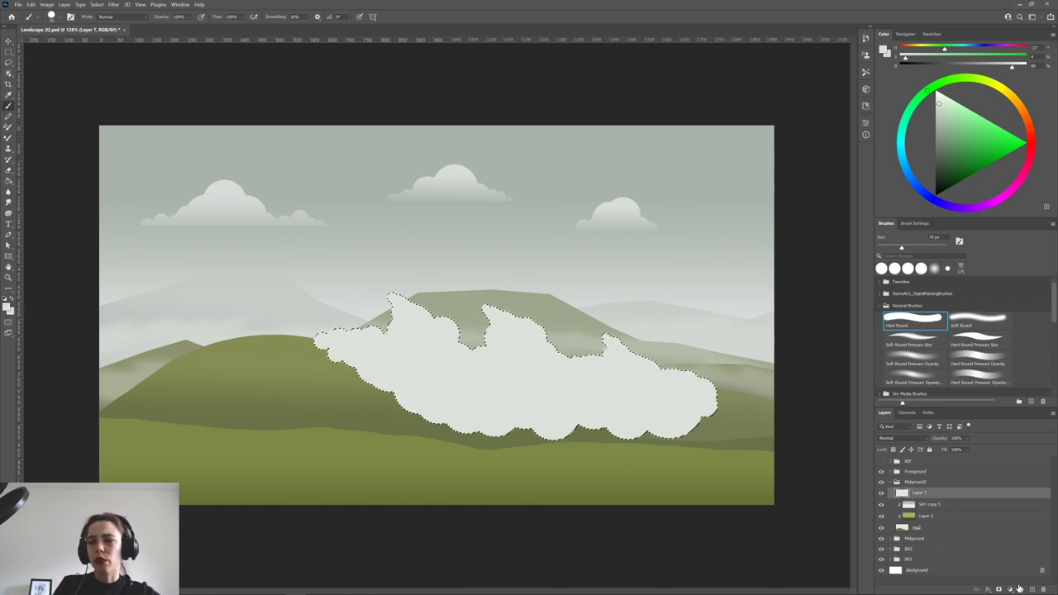
key("ctrl+shift+alt+n")
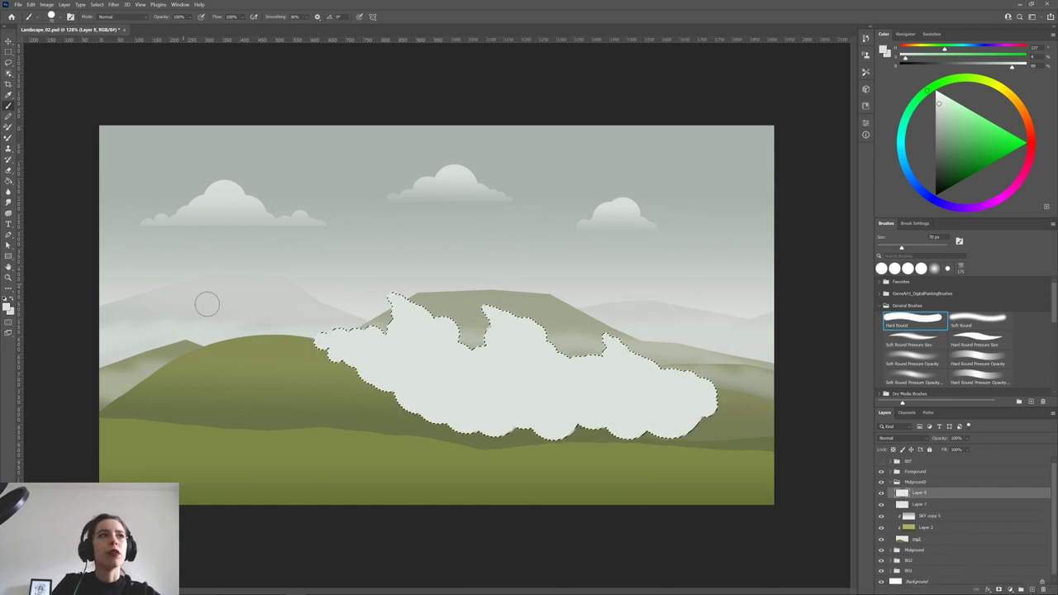
key("g")
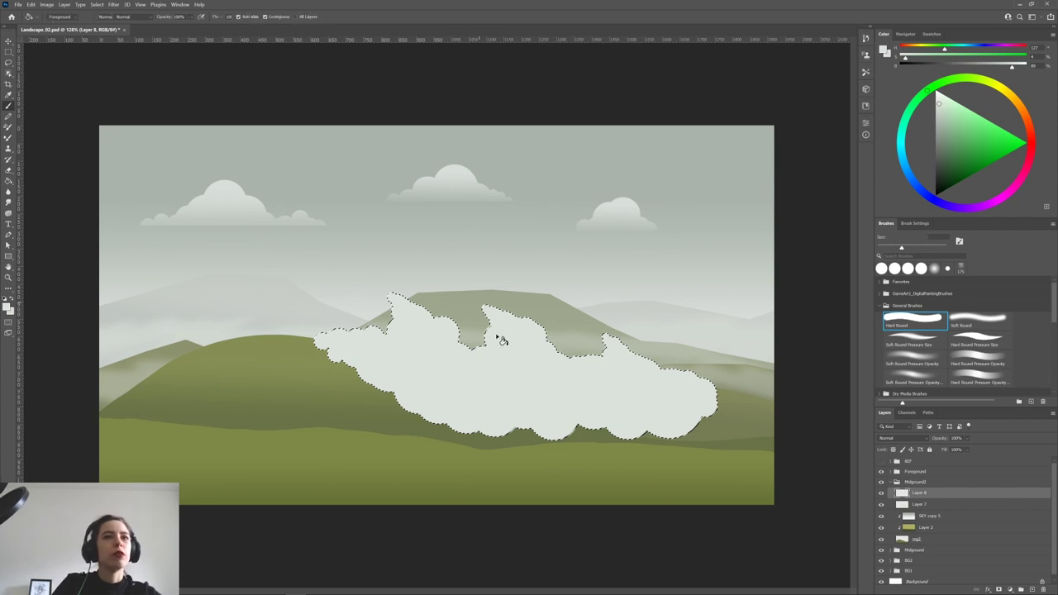
right_click(9, 181)
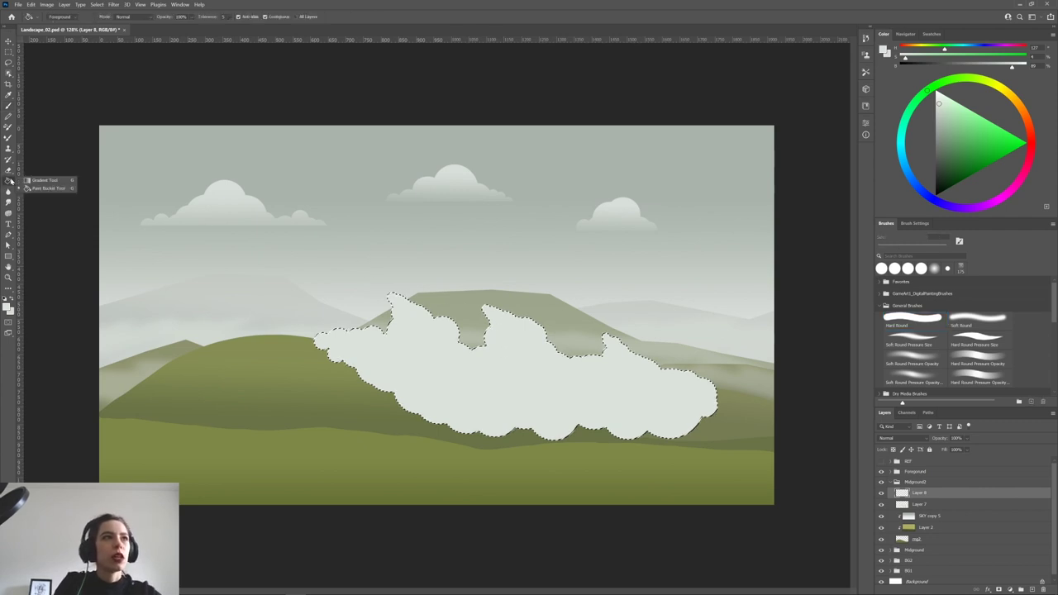
left_click(43, 179)
left_click_drag(516, 330, 521, 422)
key("ctrl+z")
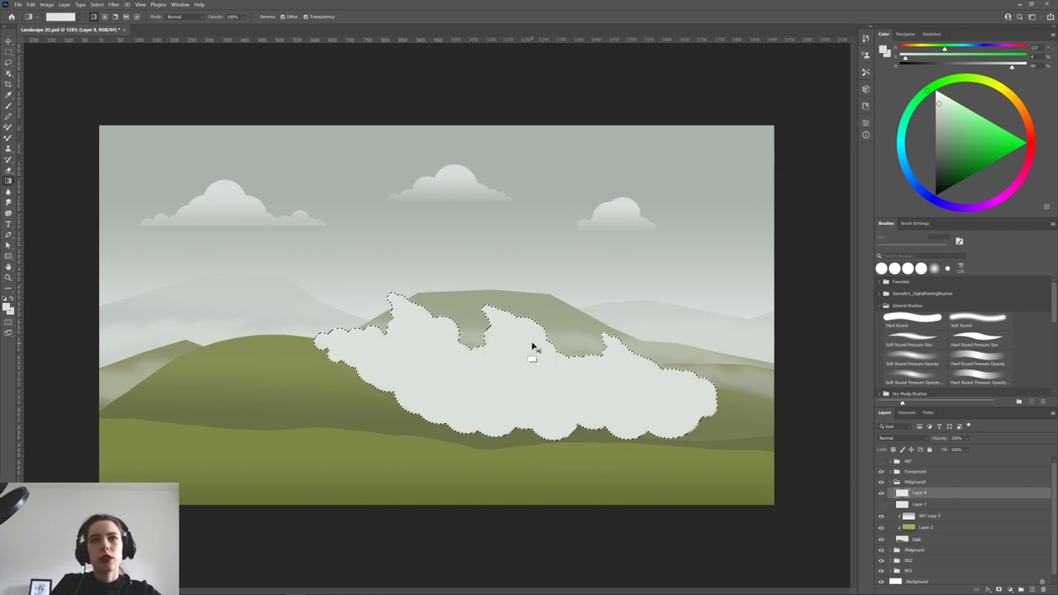
With Layer 7 hidden, try downward-fading gradients inside the cloud selection on Layer 8 and undo them.
left_click(881, 494)
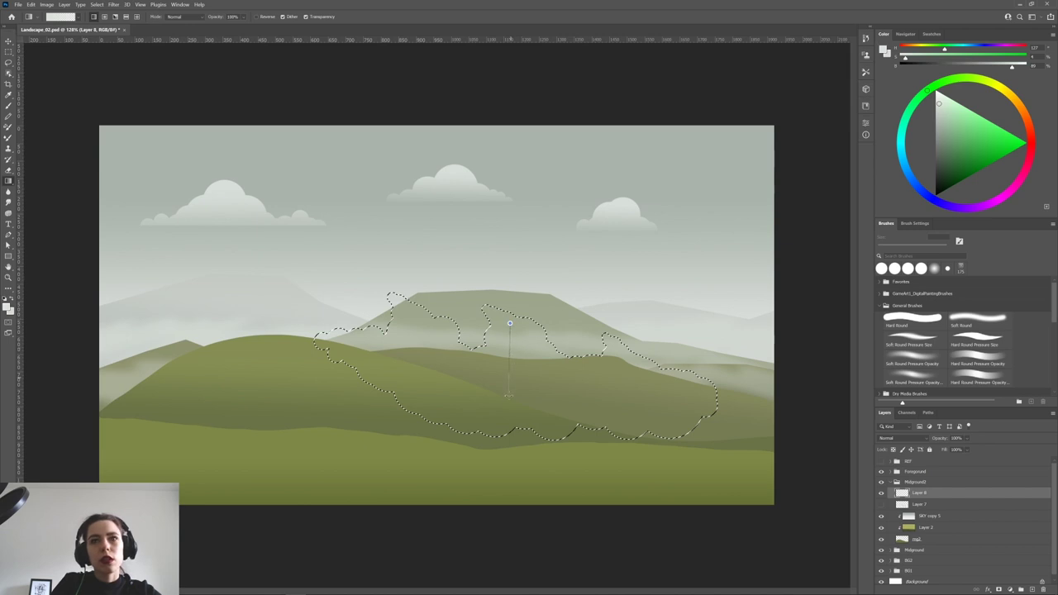
left_click_drag(510, 405, 511, 406)
left_click_drag(511, 355, 512, 445)
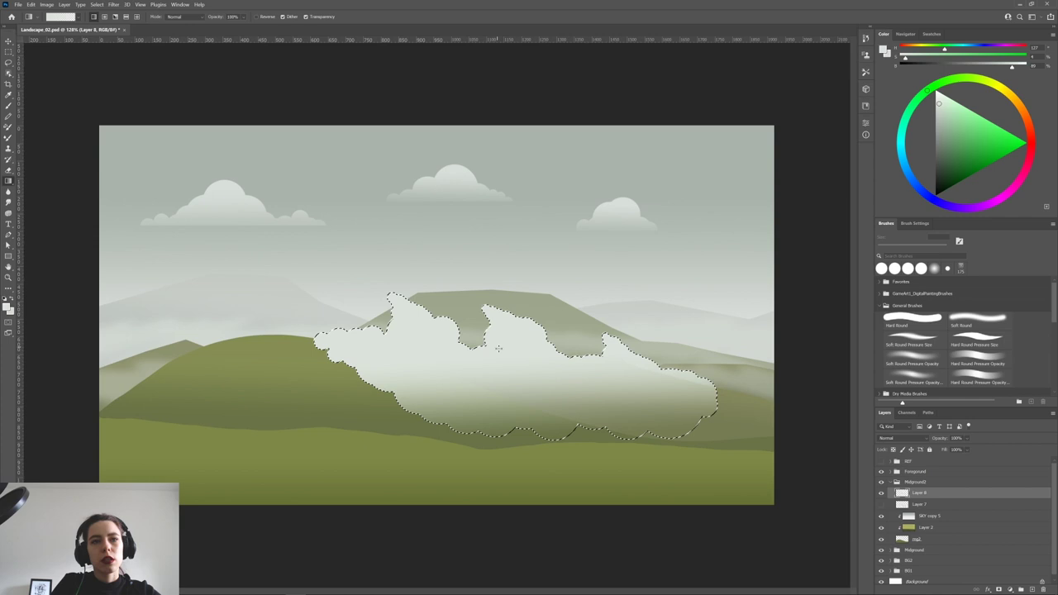
key("ctrl+z")
key("ctrl+z")
Fill the cloud selection on Layer 8 with gradients starting above the peaks and fading downward, and deselect.
left_click_drag(479, 251, 489, 382)
left_click_drag(506, 264, 527, 355)
left_click_drag(538, 394, 567, 405)
key("ctrl+d")
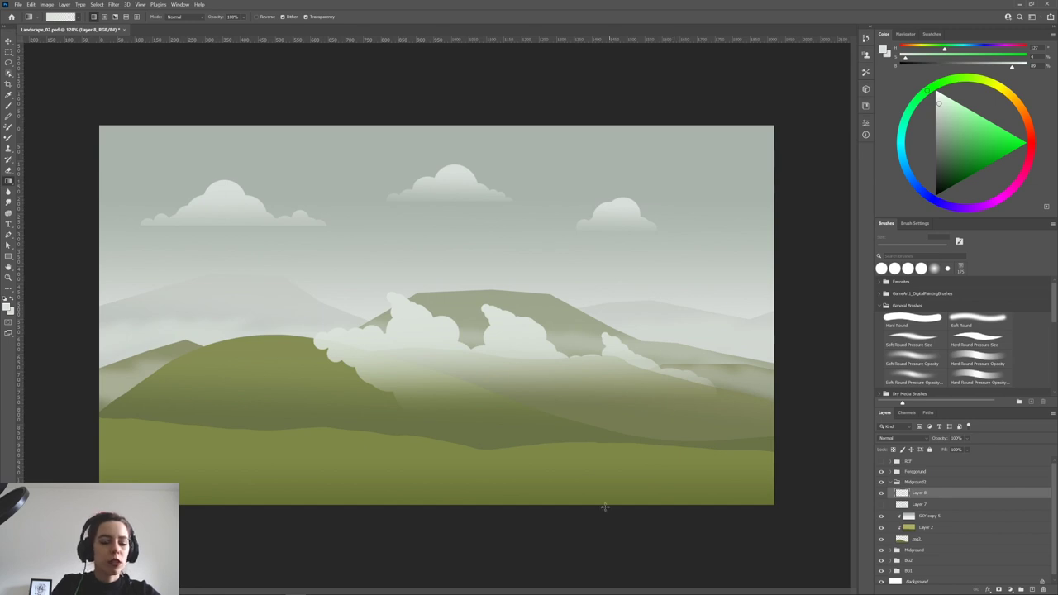
Try erasing the cloud's left end on Layer 8 with a 90 px eraser.
key("b")
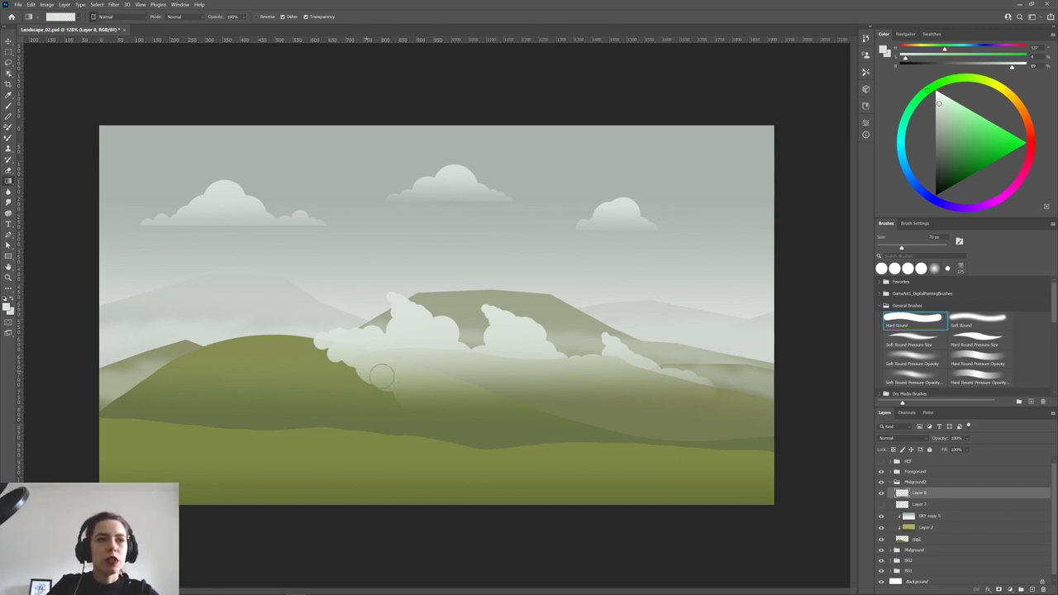
left_click(339, 354)
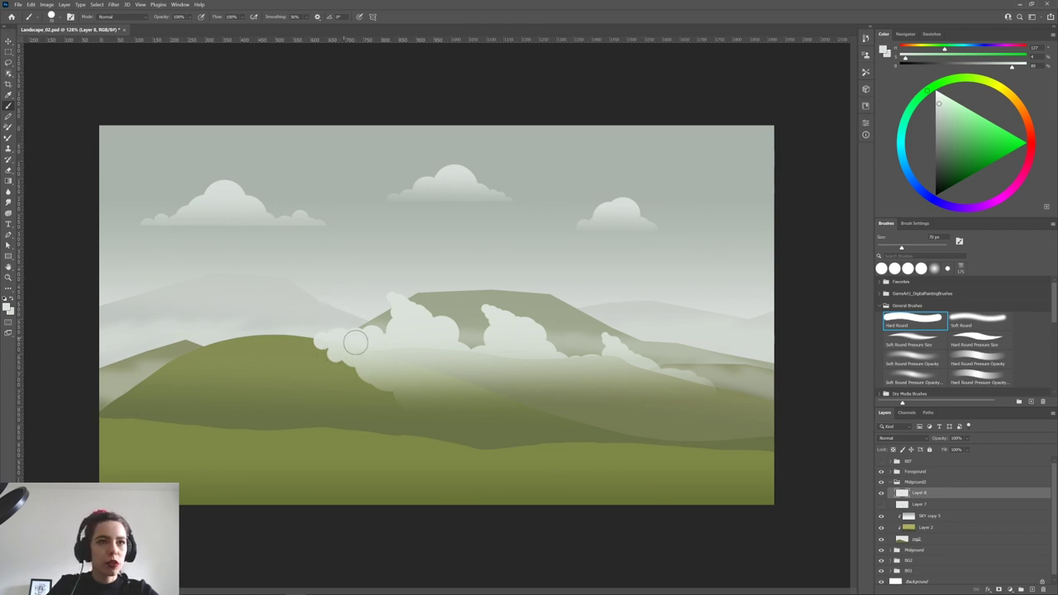
key("e")
key("e")
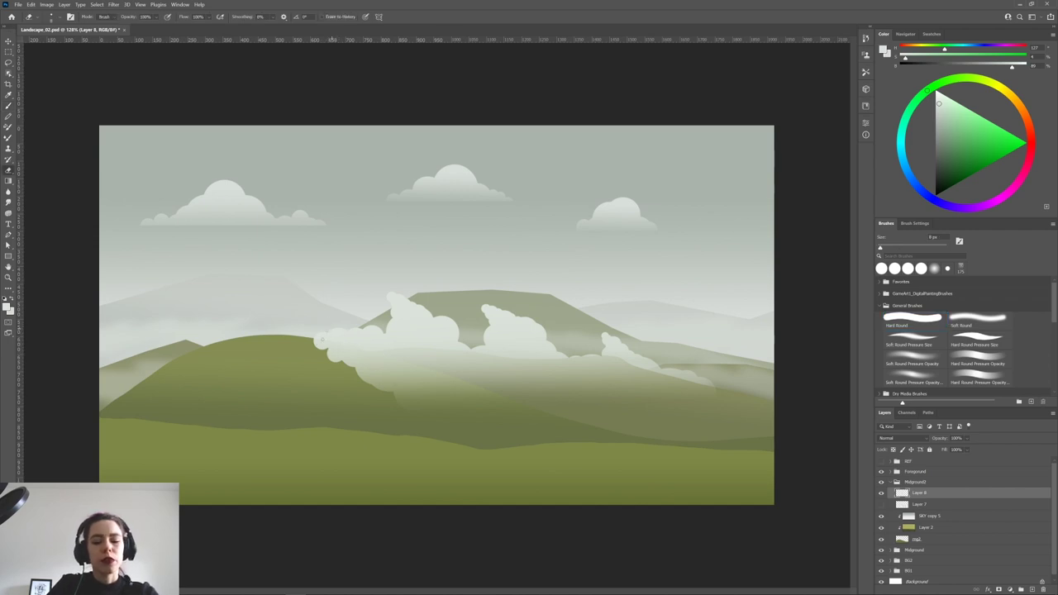
key("bracketright")
key("bracketright")
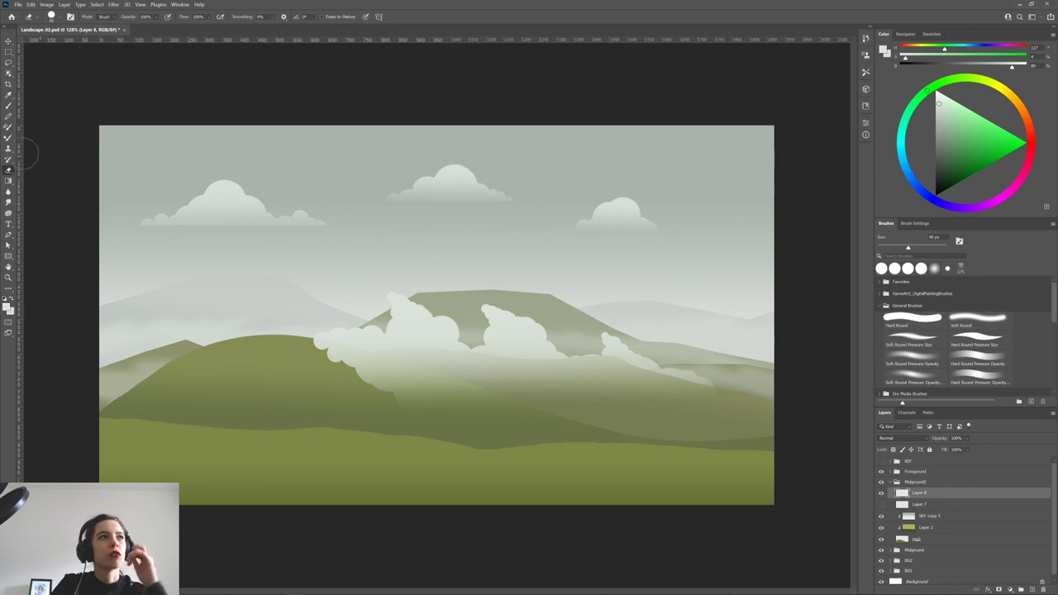
left_click(886, 343)
mouse_move(302, 329)
left_mouse_down()
mouse_move(342, 338)
mouse_move(374, 222)
mouse_move(372, 148)
left_mouse_up()
key("ctrl+z")
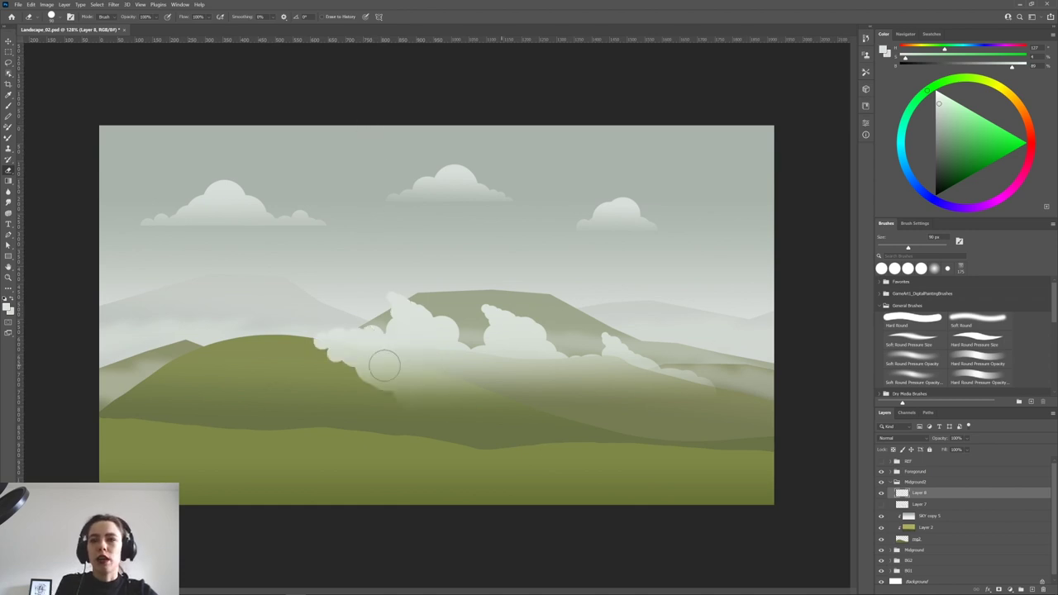
Erase the cloud's lower-left edge softly along the left hill's slope using a Soft Round Pressure Opacity eraser.
left_click(969, 322)
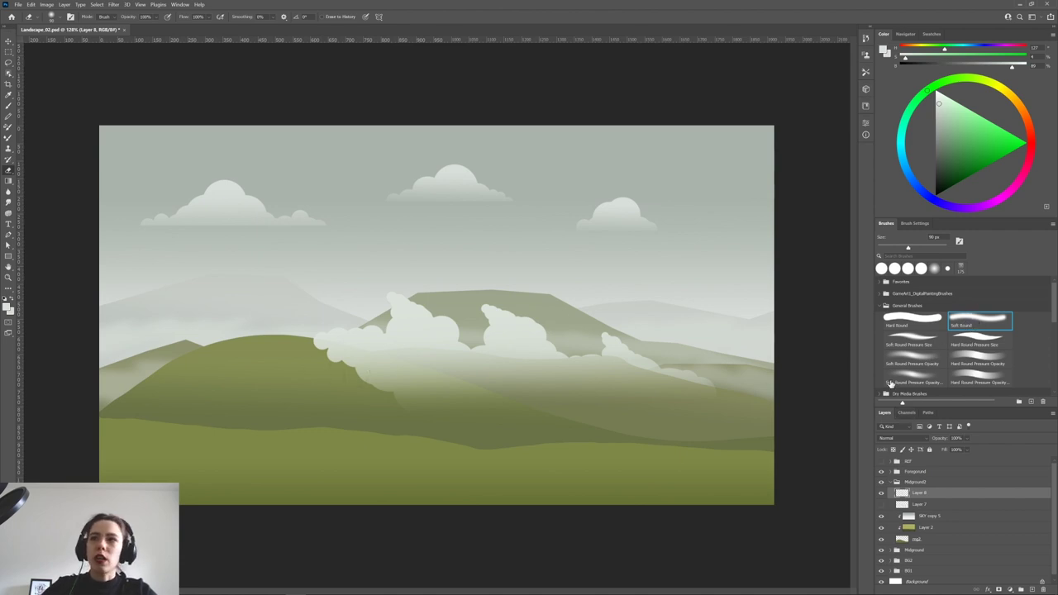
left_click(917, 362)
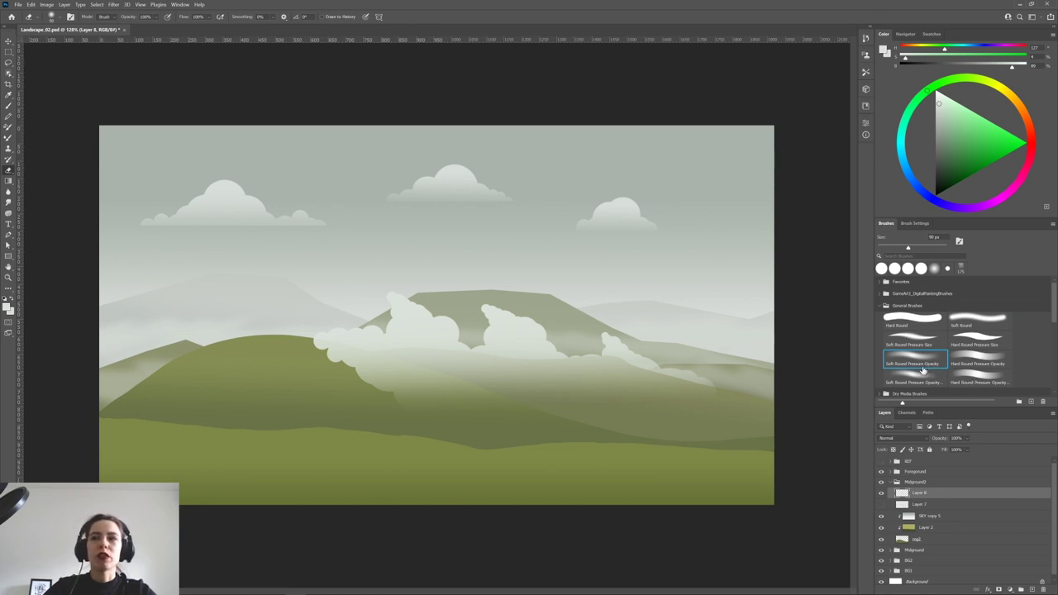
mouse_move(387, 318)
left_mouse_down()
mouse_move(418, 337)
mouse_move(378, 296)
mouse_move(393, 304)
mouse_move(403, 292)
mouse_move(423, 347)
left_mouse_up()
key("ctrl+z")
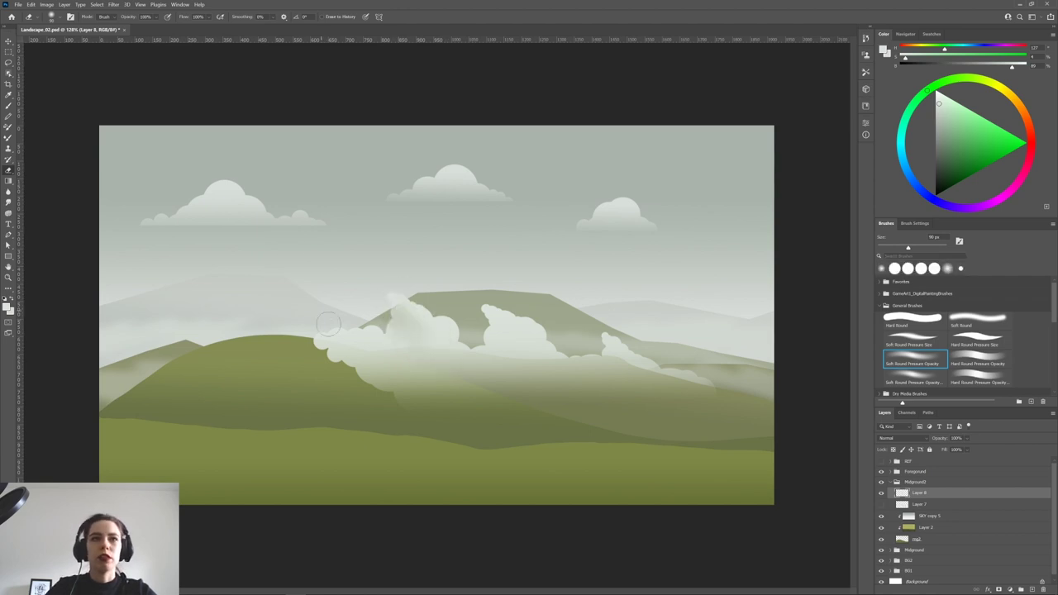
left_click_drag(322, 354, 416, 409)
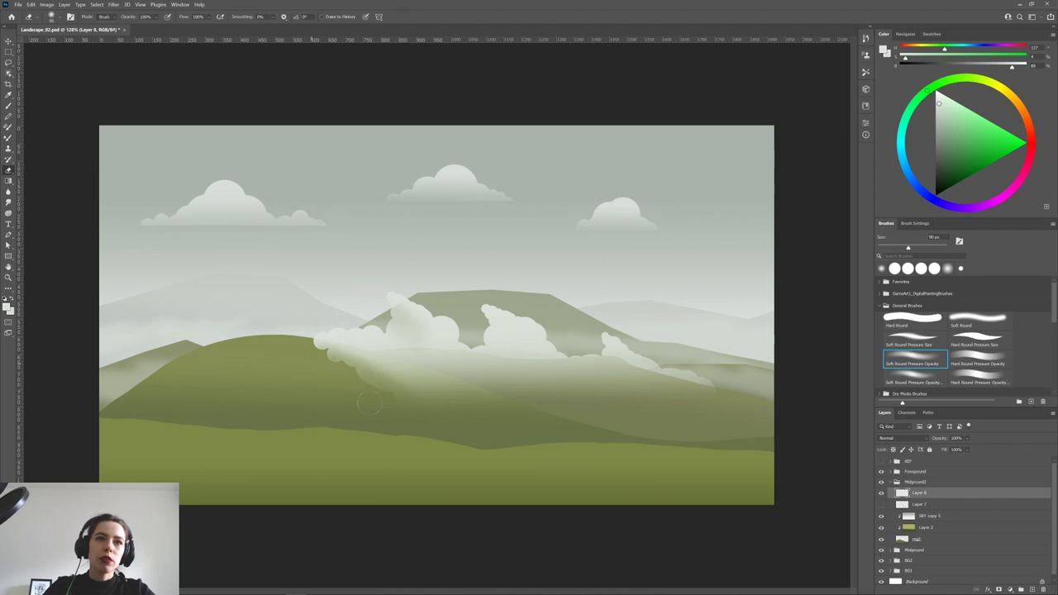
left_click_drag(315, 349, 334, 344)
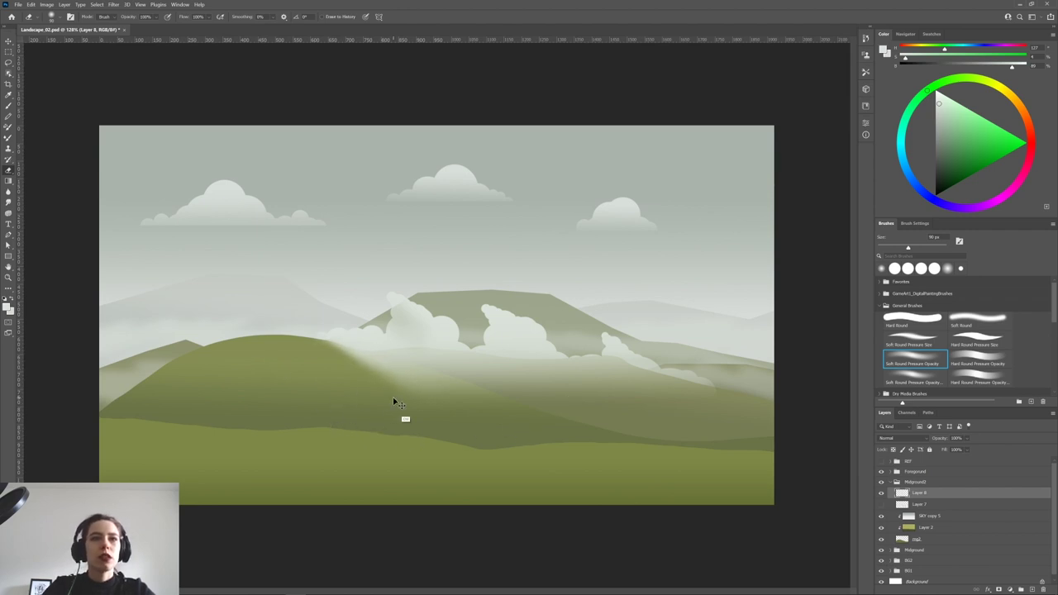
Undo the last eraser strokes and erase the puffs overlapping the left hill's crest again with the soft eraser.
key("ctrl+z")
key("ctrl+z")
key("ctrl+z")
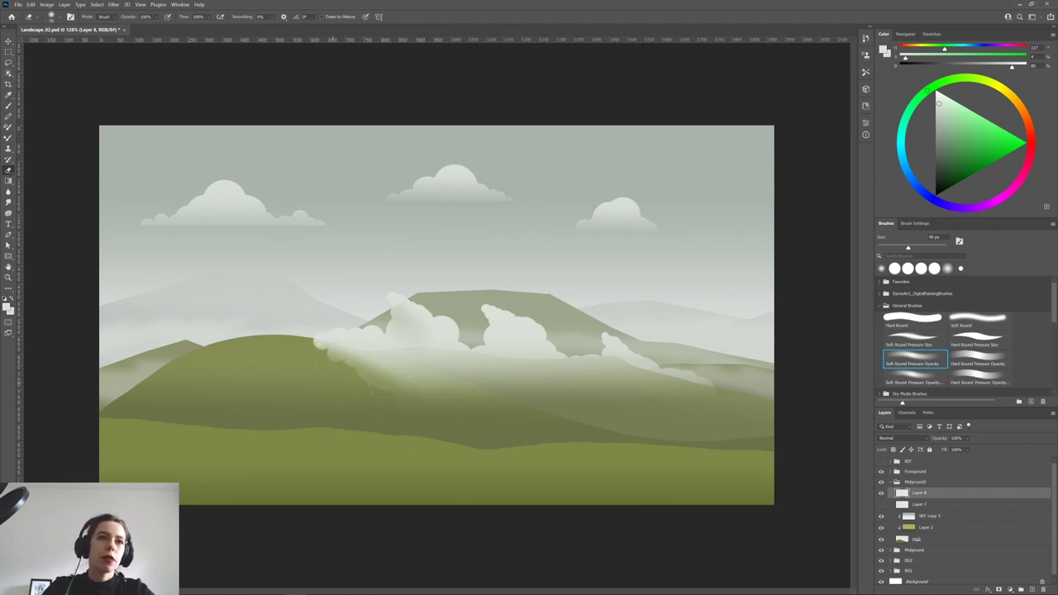
key("ctrl+z")
key("ctrl+shift+z")
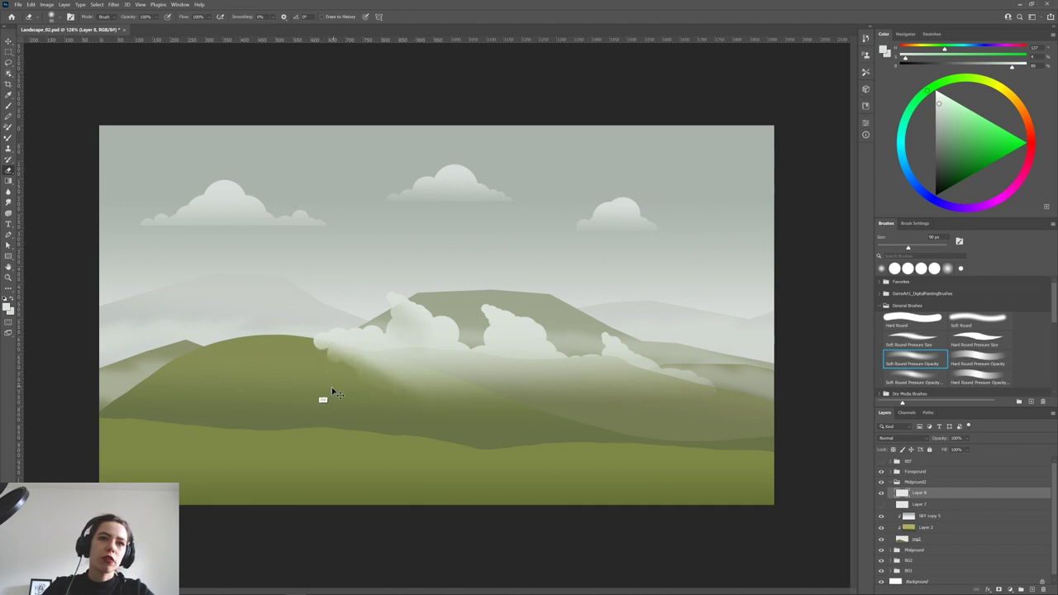
mouse_move(321, 362)
left_mouse_down()
mouse_move(338, 372)
mouse_move(318, 350)
left_mouse_up()
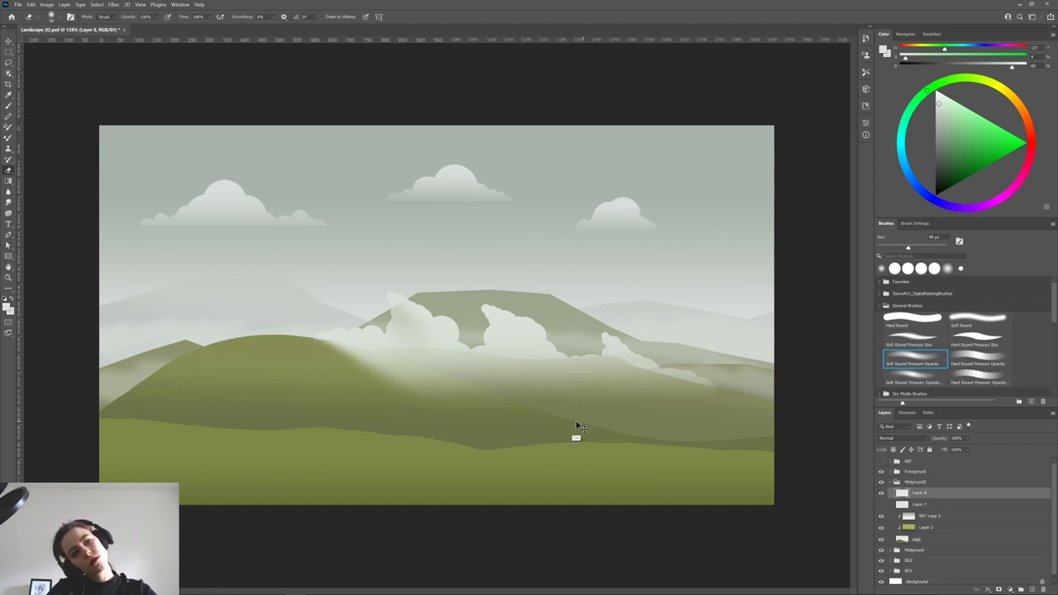
Undo the erasing back to the active cloud selection and subtract the lower-left puffs along the hill's slope with the Lasso.
key("ctrl+z")
key("ctrl+z")
key("ctrl+z")
key("ctrl+z")
key("ctrl+z")
left_click(909, 516, "ctrl")
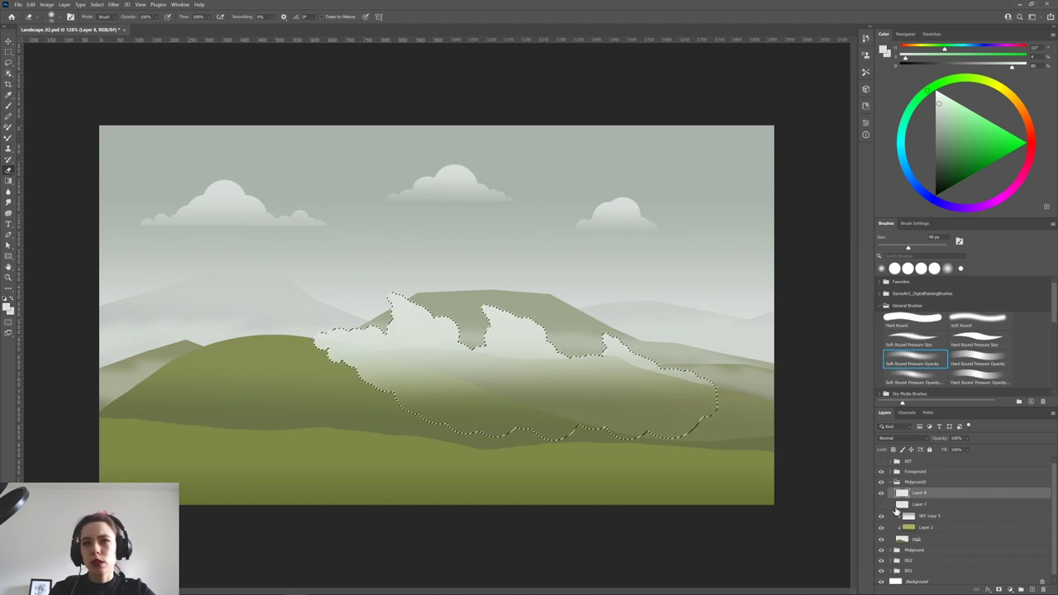
key("l")
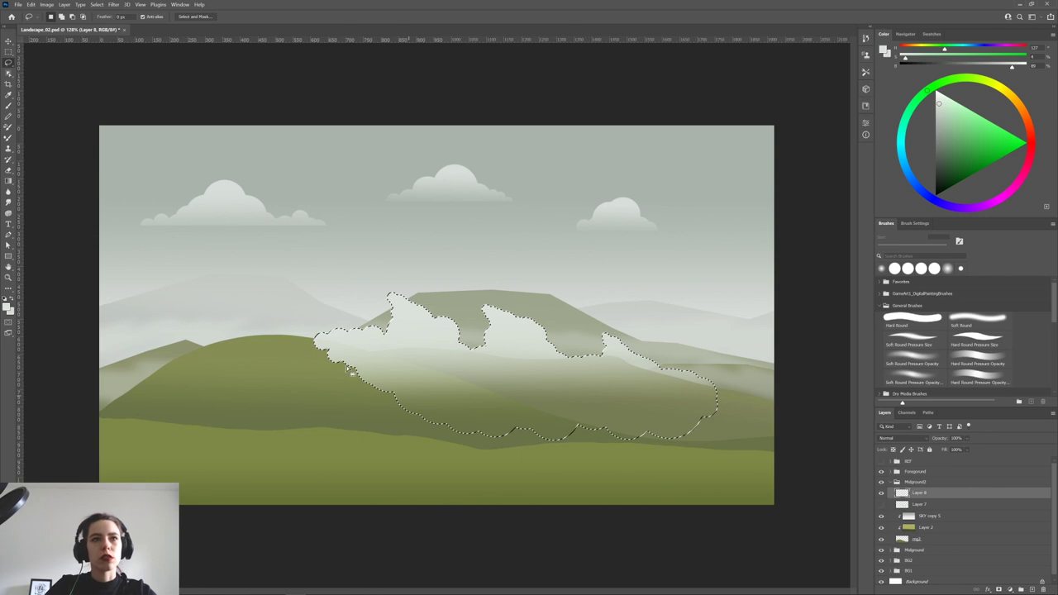
left_click_drag(315, 339, 396, 400)
mouse_move(409, 444)
left_mouse_down()
mouse_move(305, 381)
mouse_move(313, 340)
left_mouse_up()
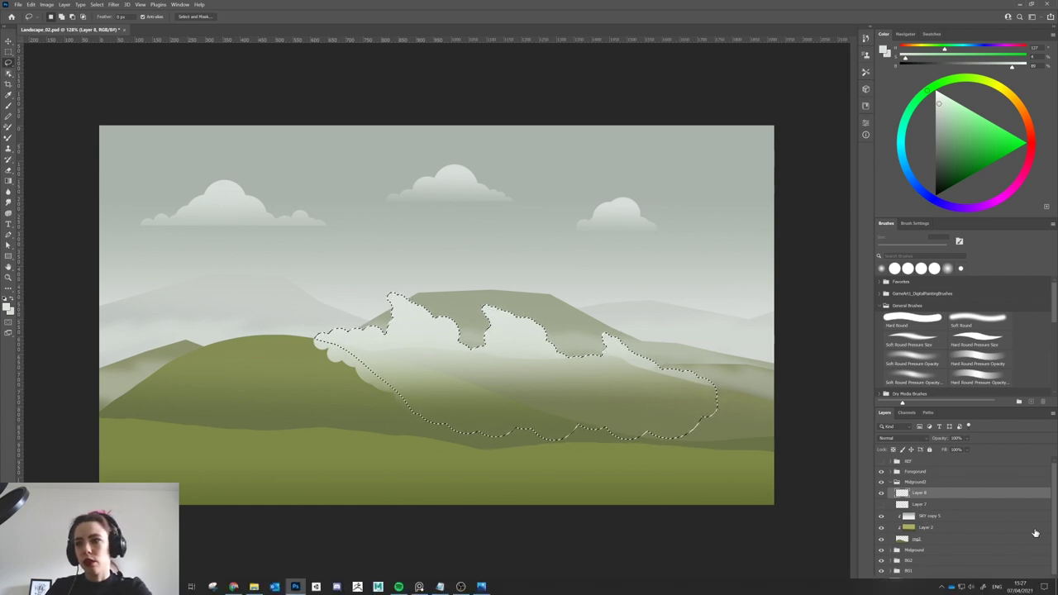
Delete Layer 8 and add a new empty layer above Layer 7, keeping the trimmed cloud selection.
left_click(1042, 589)
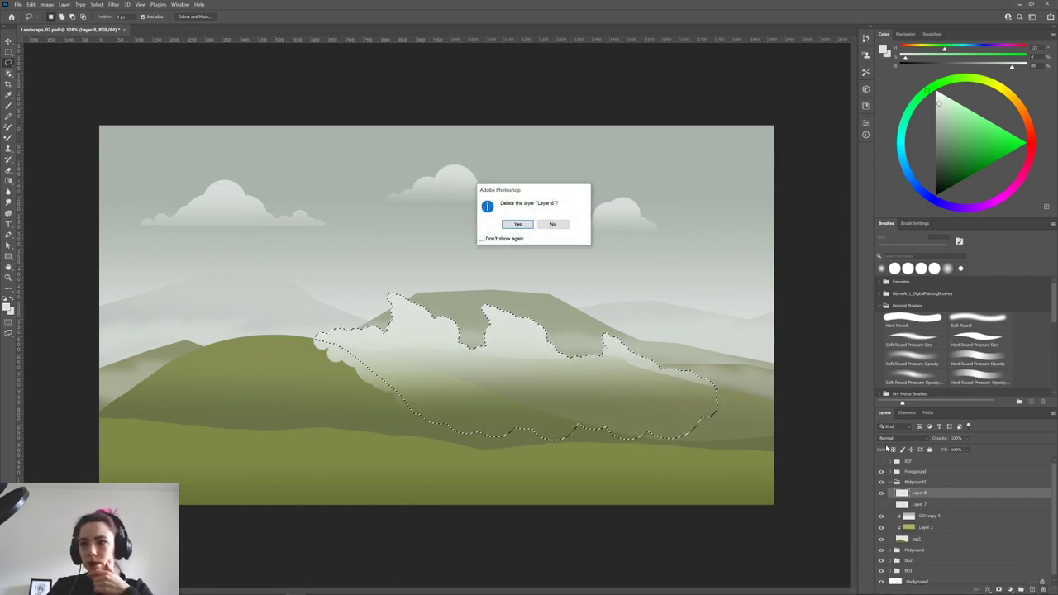
left_click(517, 225)
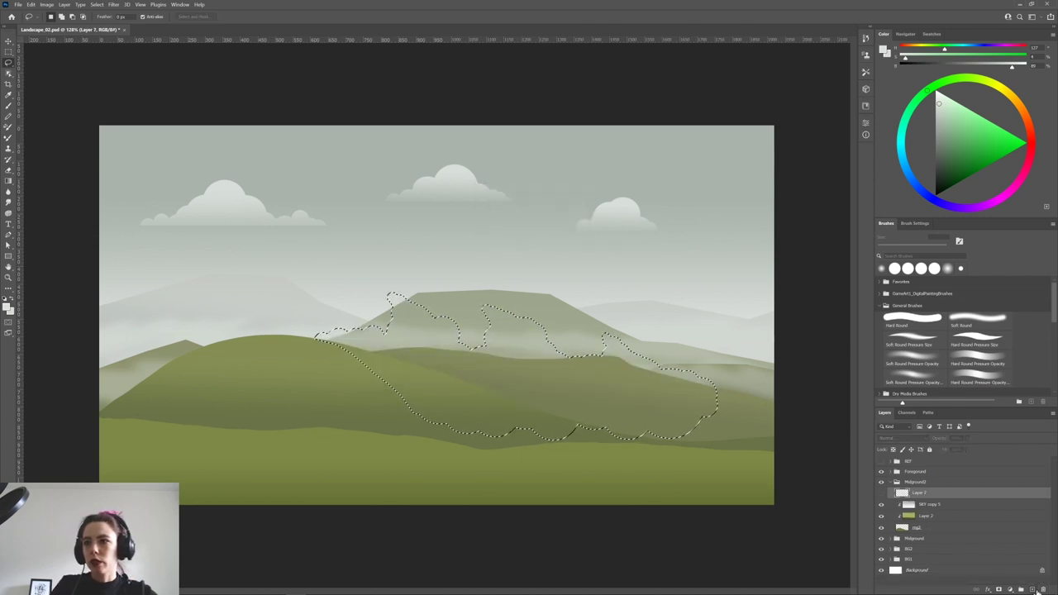
left_click(1031, 589)
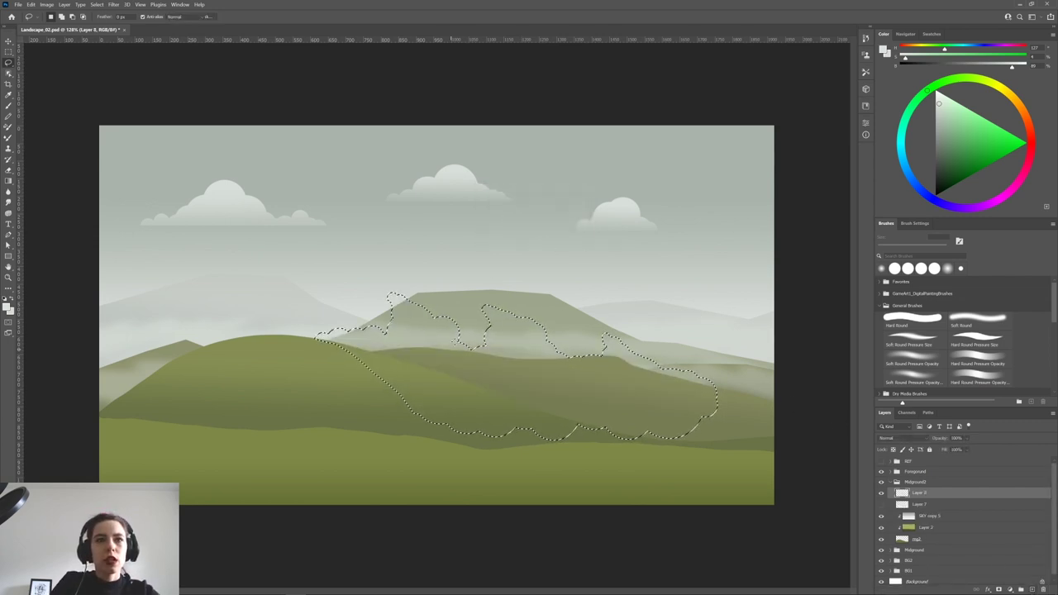
Try several downward-fading gradients in the trimmed cloud selection, from its peaks and over its right end.
left_click_drag(523, 372, 523, 372)
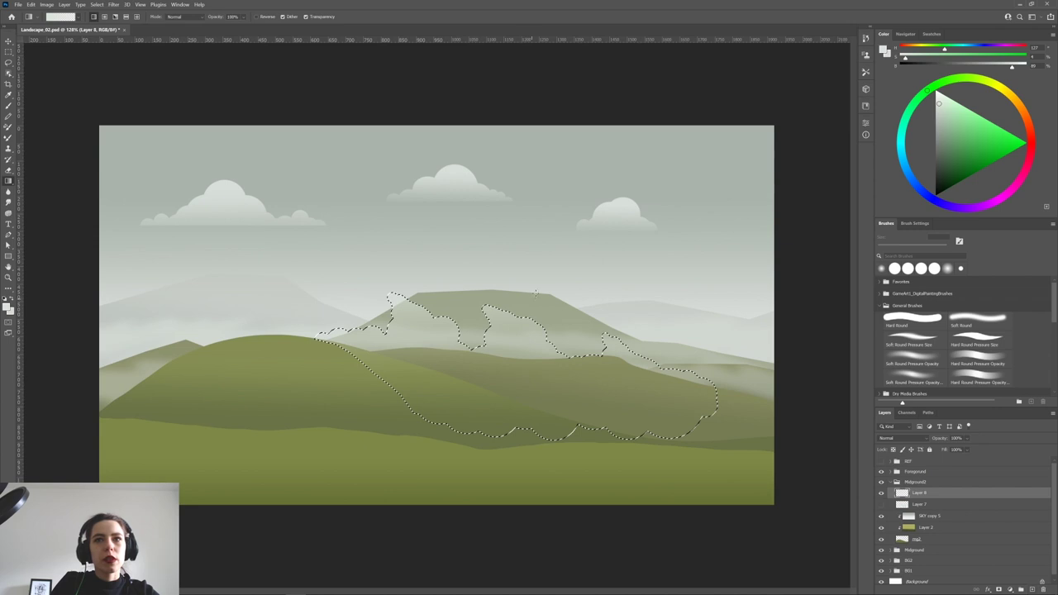
left_click_drag(536, 293, 543, 350)
left_click_drag(615, 274, 619, 431)
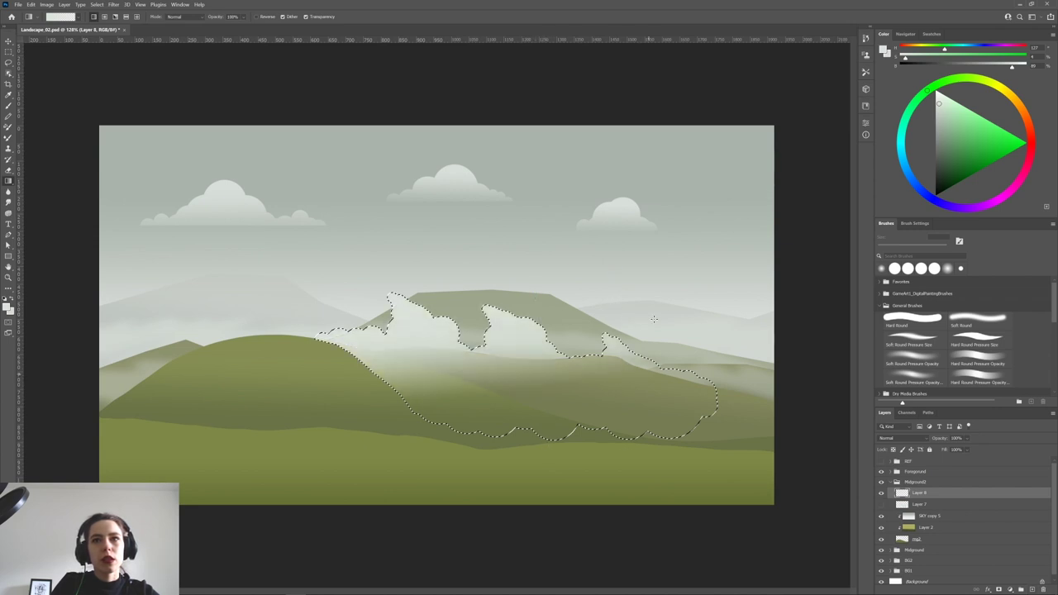
left_click_drag(658, 301, 659, 438)
key("ctrl+z")
key("ctrl+z")
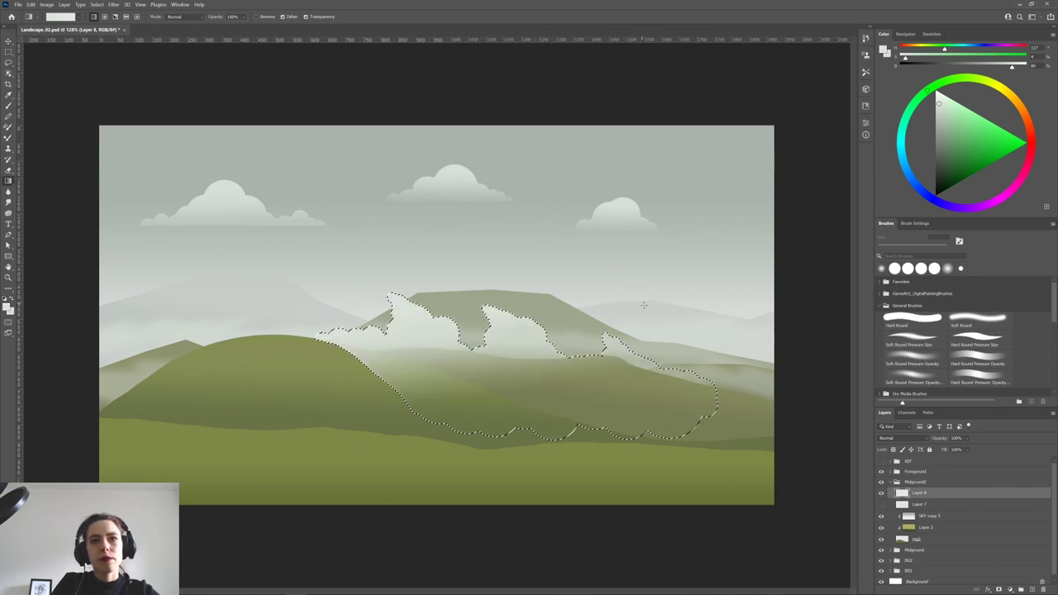
left_click_drag(668, 348, 674, 422)
Undo the gradients and the new layer, show the solid cloud on Layer 7, deselect, and return to the Brush tool.
key("ctrl+z")
key("ctrl+z")
key("ctrl+z")
key("ctrl+z")
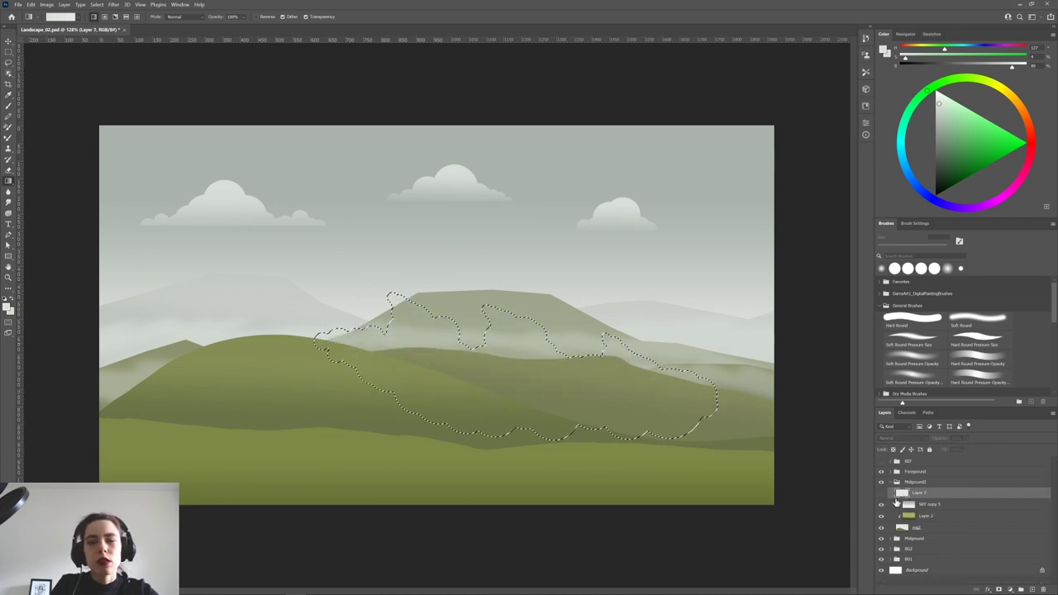
left_click(881, 493)
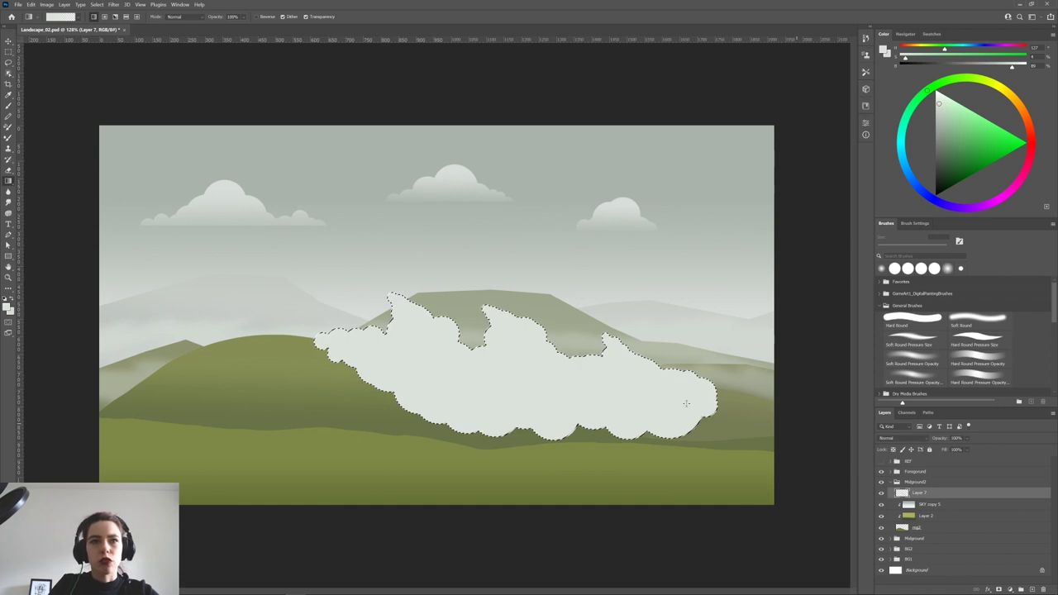
key("ctrl+d")
key("b")
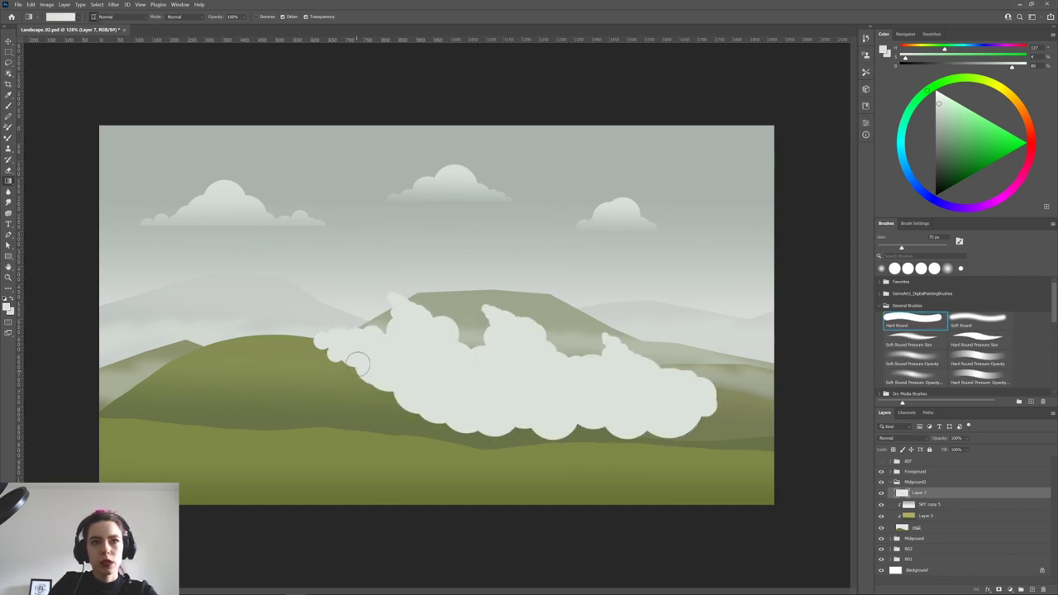
Smooth the cloud's lower-left edge with the Hard Round brush, load its outline as a selection on a new layer, and hide Layer 7.
mouse_move(342, 356)
left_mouse_down()
mouse_move(331, 347)
mouse_move(425, 402)
left_mouse_up()
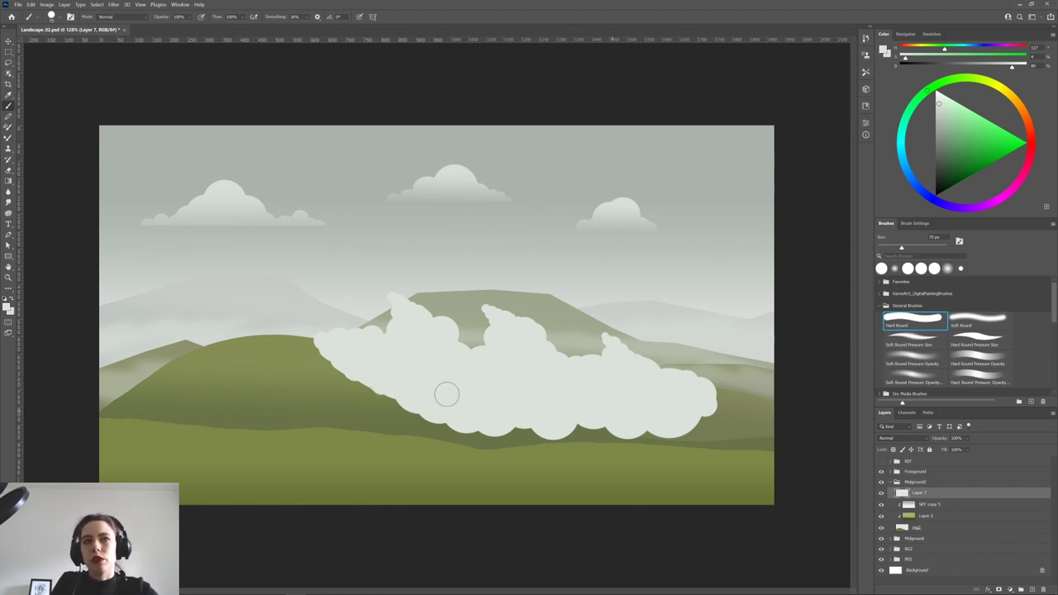
left_click(902, 493, "ctrl")
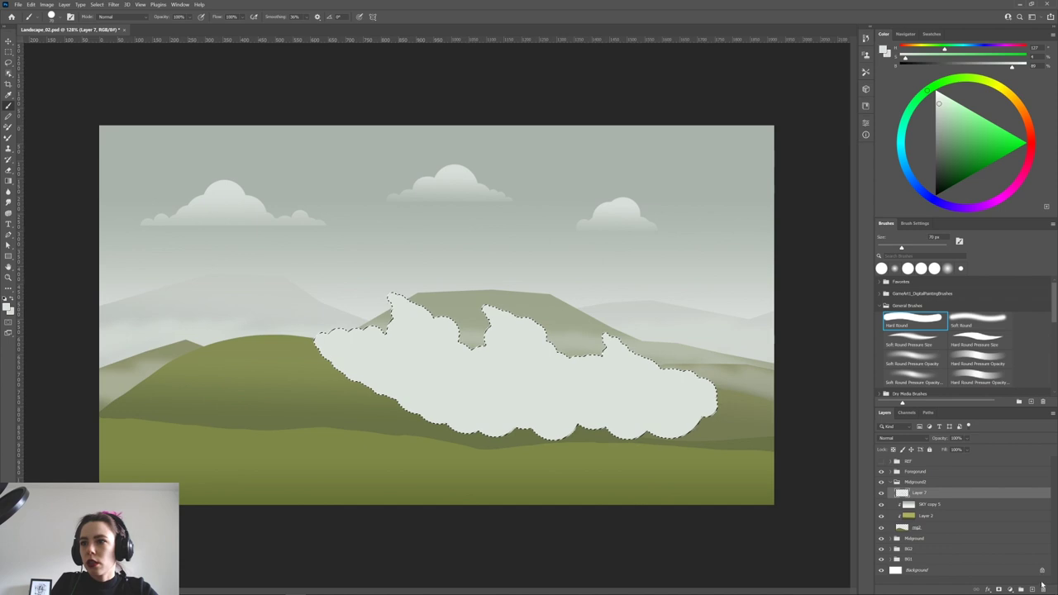
left_click(1032, 589)
key("g")
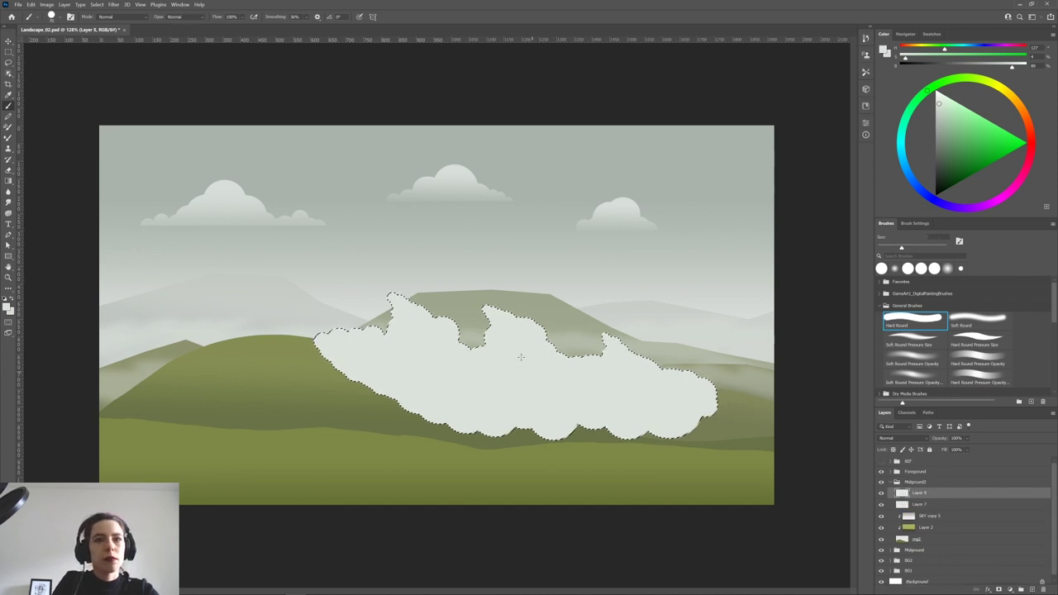
key("g")
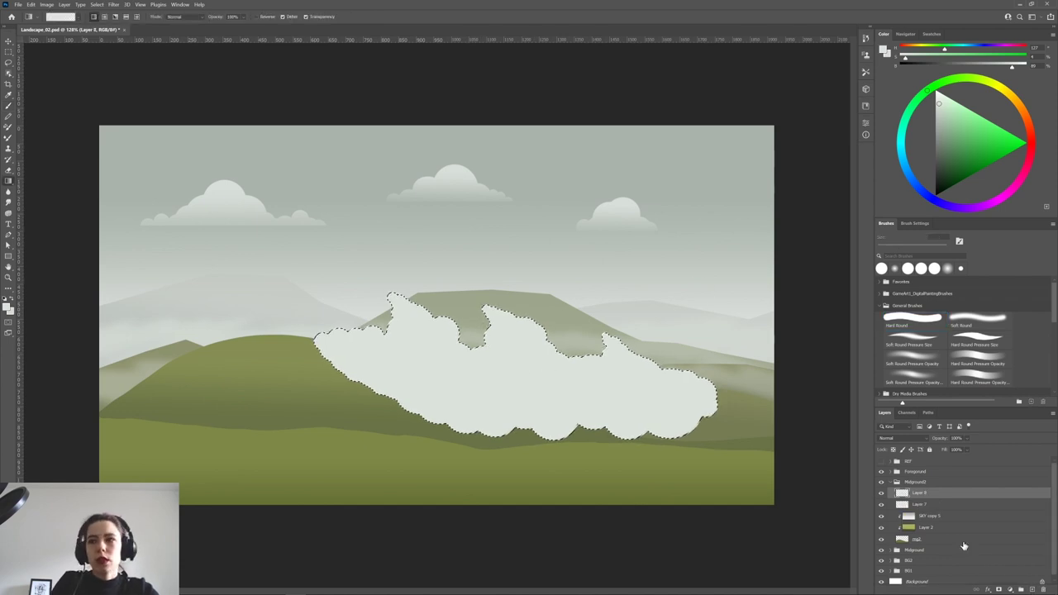
left_click(880, 504)
Try several downward-fading gradients of different lengths inside the cloud selection on Layer 8 and undo them.
left_click_drag(495, 284, 524, 388)
left_click_drag(595, 398, 595, 398)
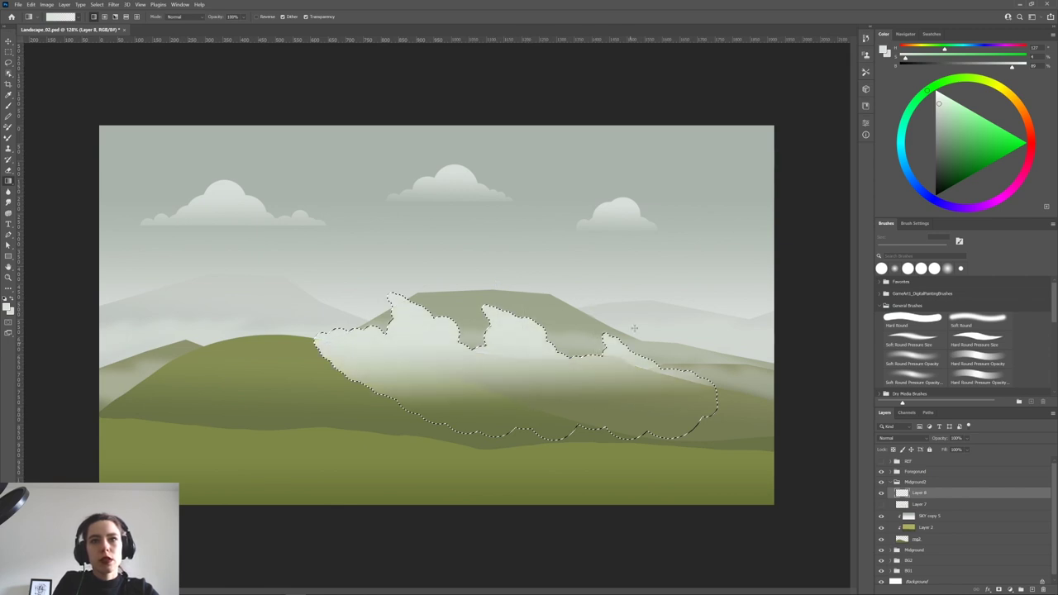
left_click_drag(633, 328, 650, 471)
key("ctrl+z")
key("ctrl+z")
left_click_drag(621, 282, 634, 422)
left_click_drag(664, 357, 664, 434)
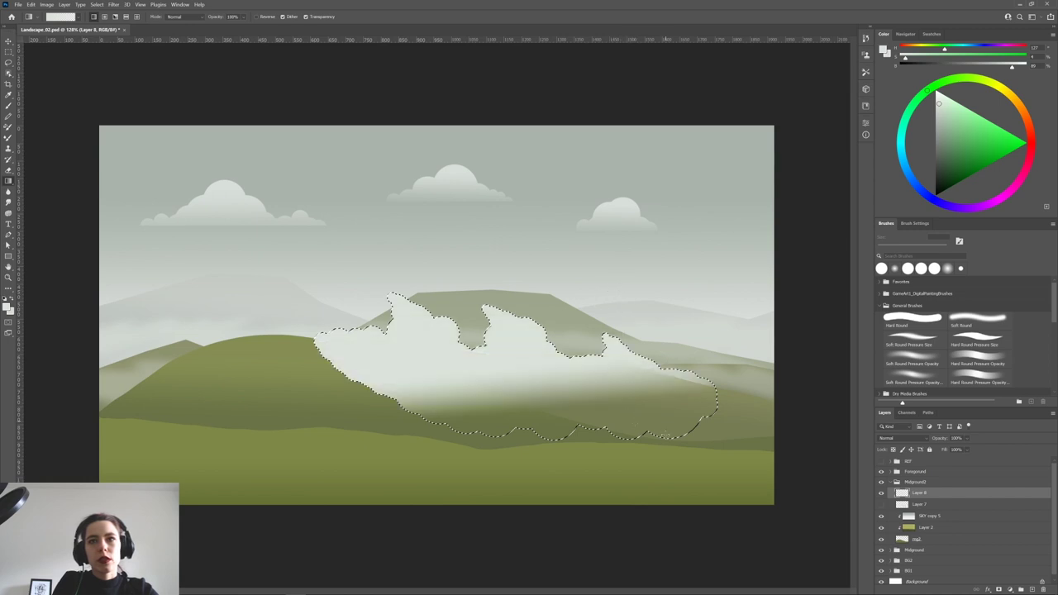
key("ctrl+z")
key("ctrl+z")
left_click_drag(613, 278, 633, 471)
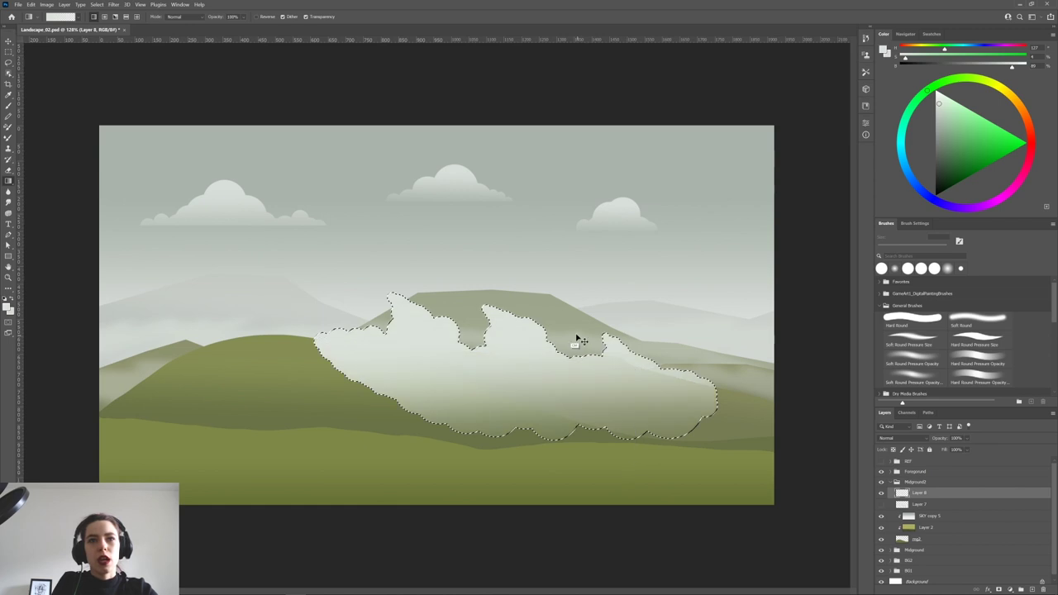
key("ctrl+z")
Fill the cloud selection on Layer 8 with two downward gradients, solid at the peaks and fading toward the base, and deselect.
left_click_drag(533, 260, 537, 390)
left_click_drag(568, 299, 576, 431)
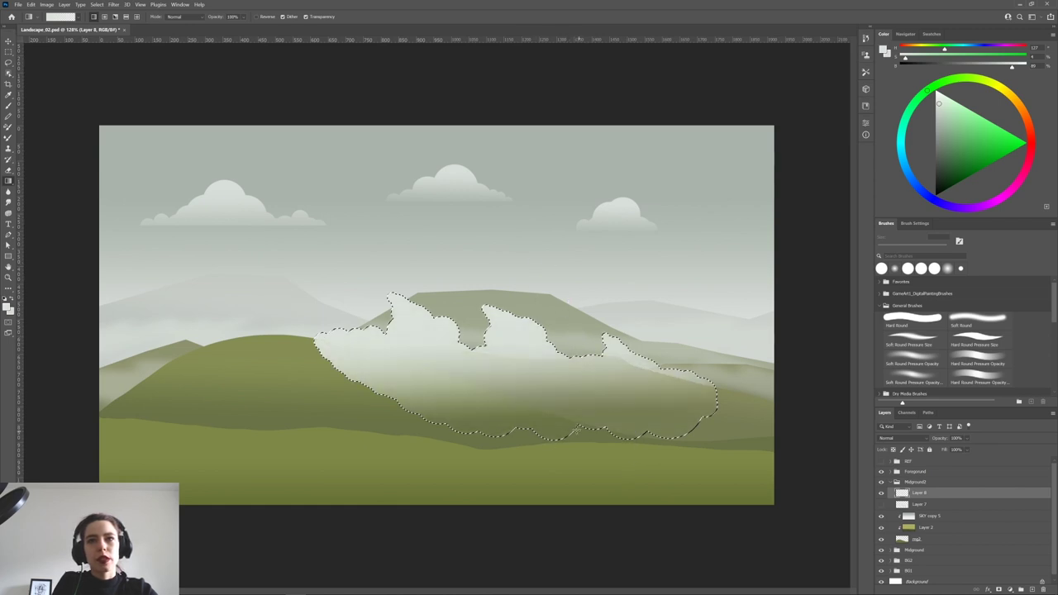
key("ctrl+d")
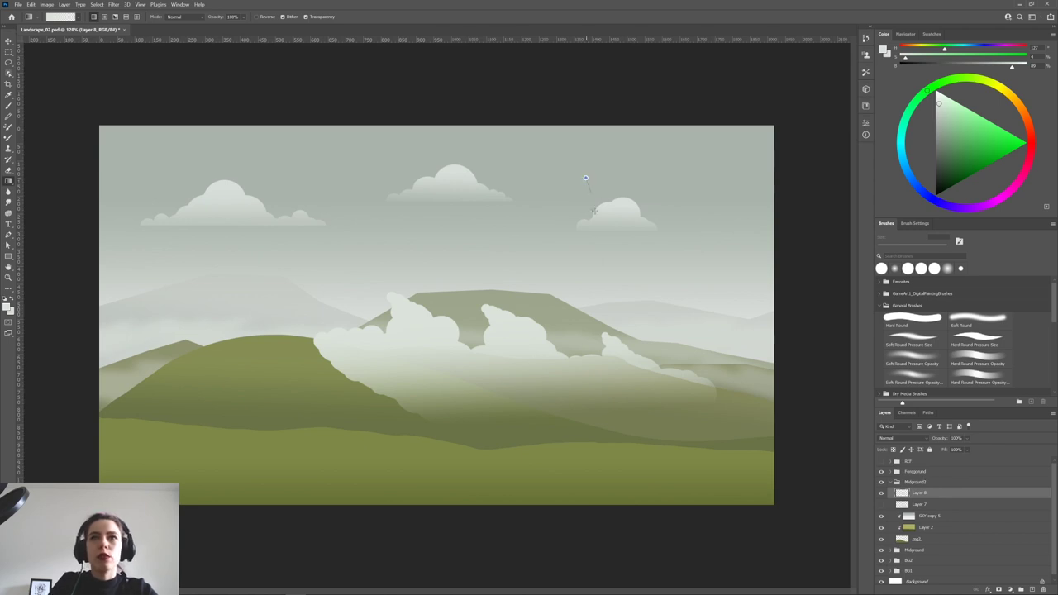
Try downward gradients across the whole canvas without a selection, undo them back to the faded cloud, and deselect.
left_click_drag(593, 211, 595, 217)
left_click_drag(600, 175, 626, 382)
left_click_drag(619, 201, 615, 388)
mouse_move(619, 179)
left_mouse_down()
mouse_move(621, 431)
mouse_move(597, 328)
left_mouse_up()
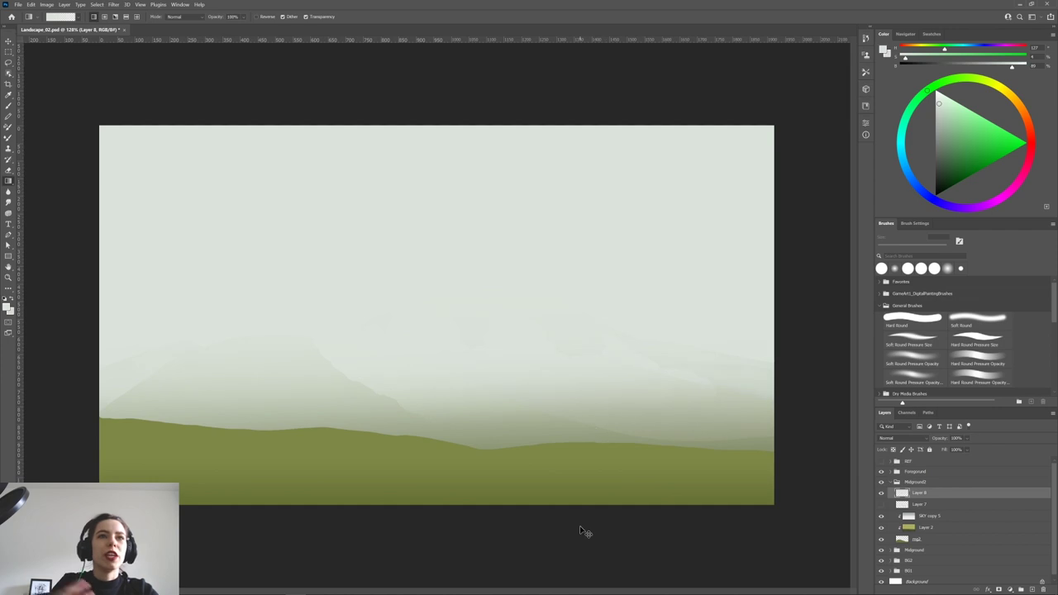
key("ctrl+z")
key("ctrl+z")
key("ctrl+z")
key("ctrl+z")
key("ctrl+z")
key("ctrl+z")
key("ctrl+z")
key("ctrl+z")
key("ctrl+z")
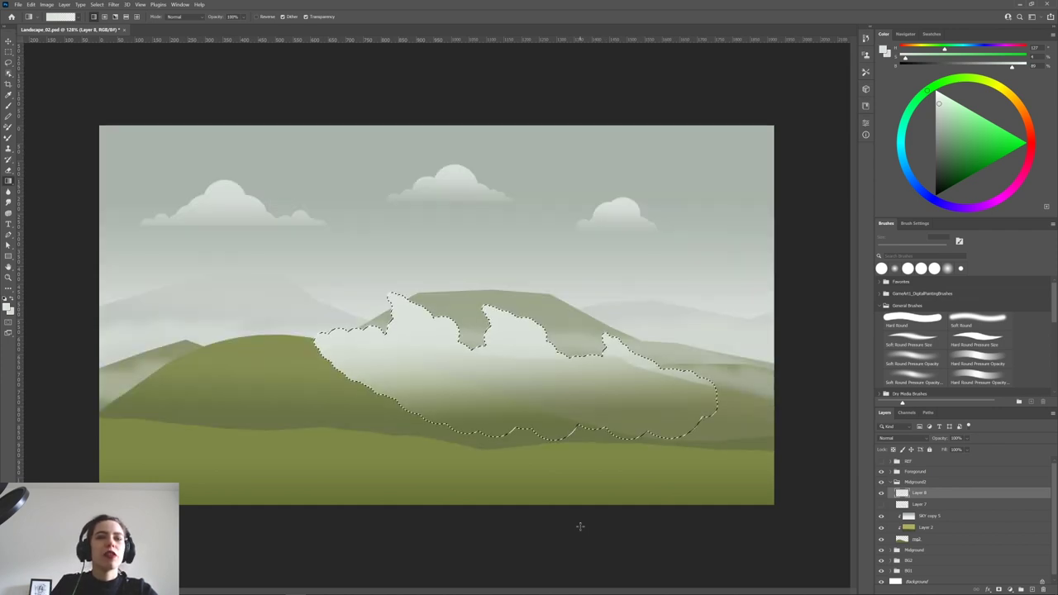
key("ctrl+d")
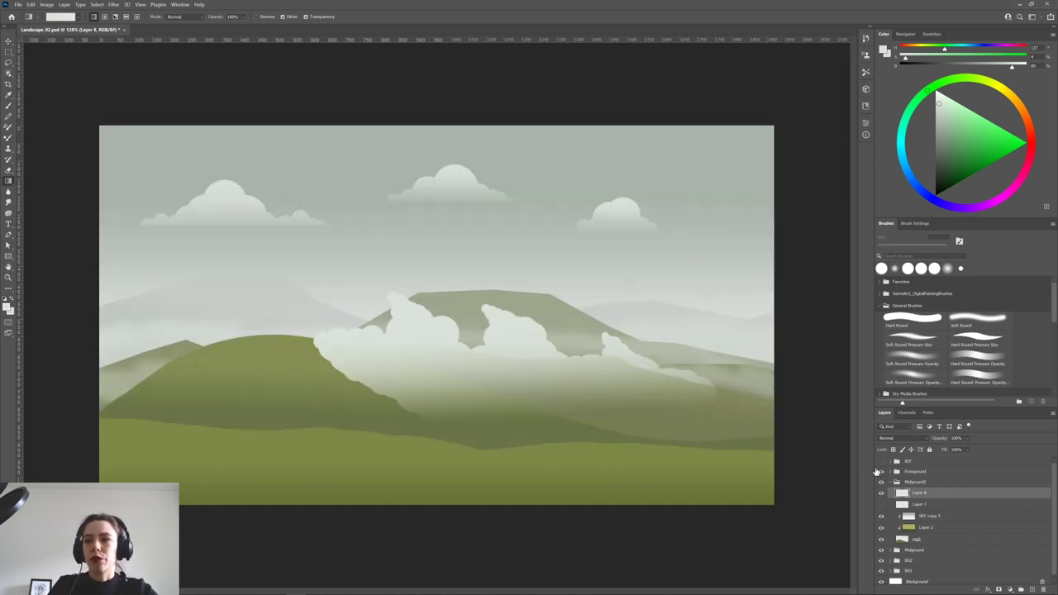
Compare the faded cloud with the solid one on Layer 7, and shift the faded cloud down and right toward the foreground hill.
left_click(881, 505)
left_click(881, 504)
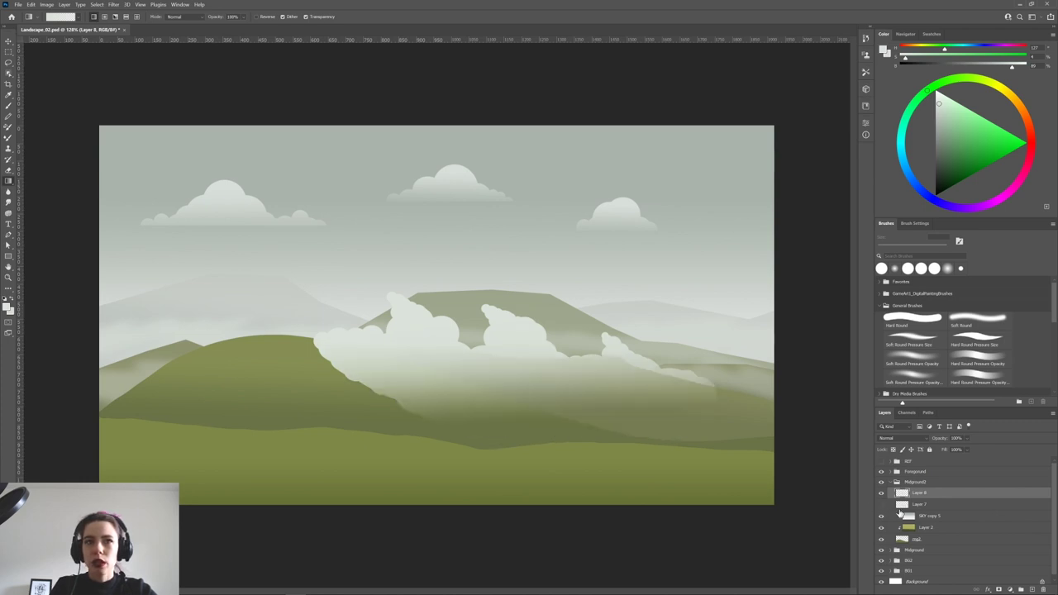
key("v")
left_click_drag(506, 364, 576, 408)
left_click_drag(647, 399, 656, 419)
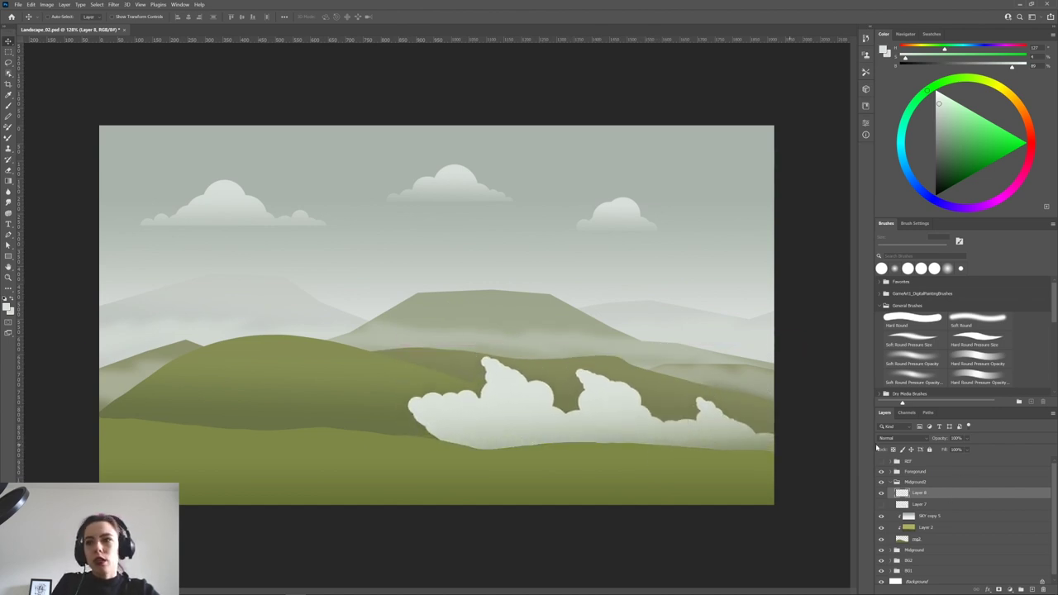
Move Layer 8 to the top of the Midground group, behind the front hill, and rename it Mist2.
left_click_drag(929, 494, 897, 549)
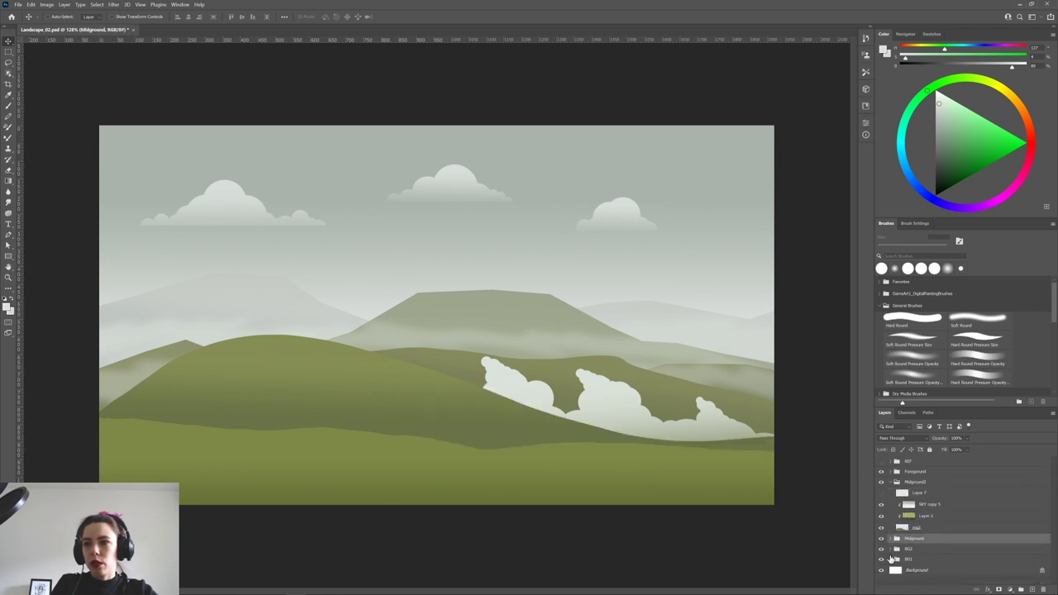
left_click(891, 538)
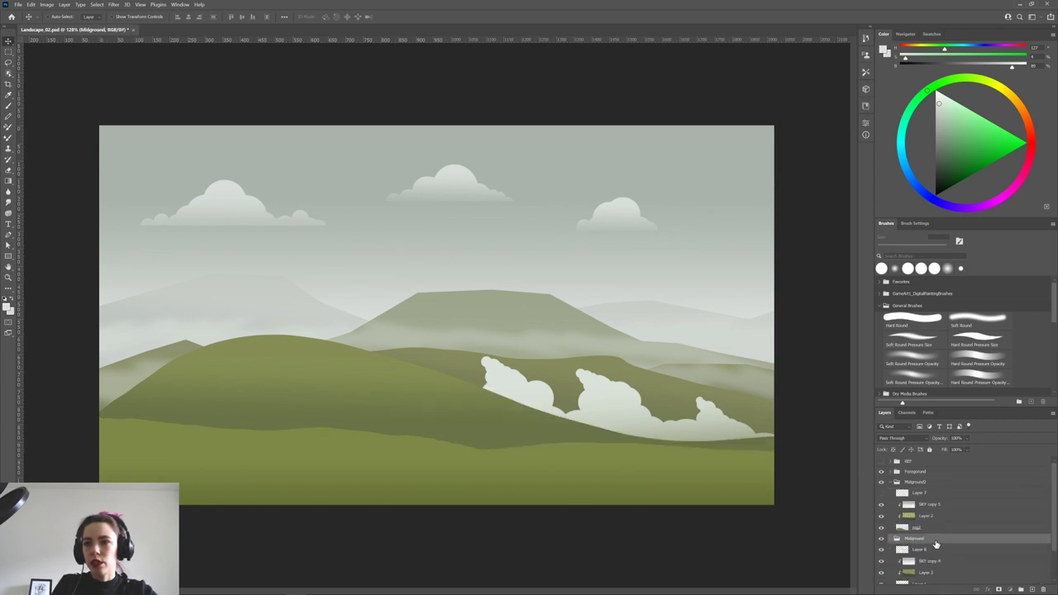
left_click(930, 550)
left_click(881, 549)
double_click(919, 549)
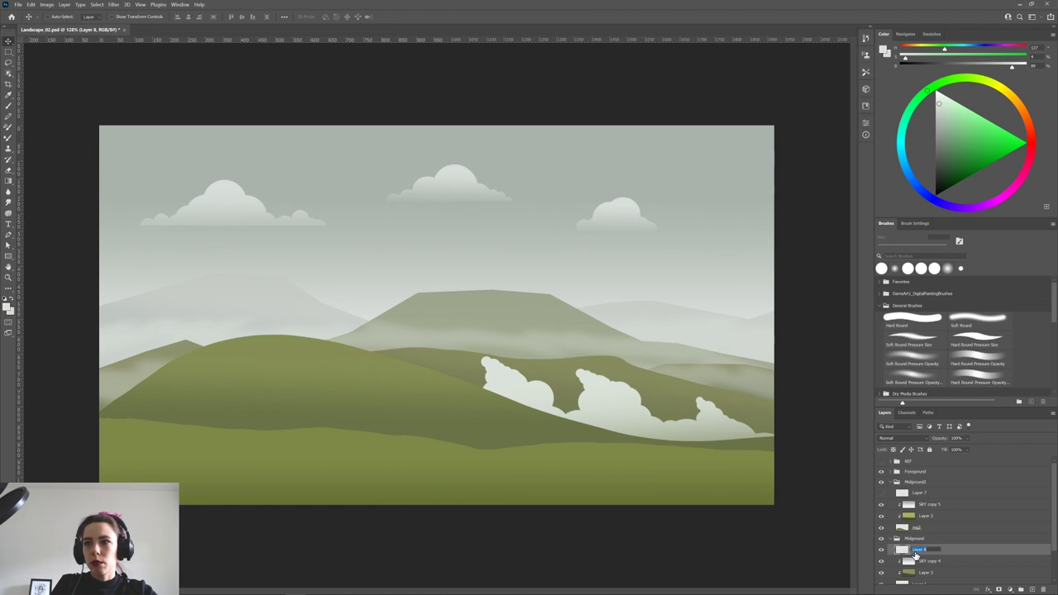
type("Mast2")
key("Return")
Reposition the Mist2 cloud higher between the hills and test its layer opacity, keeping it at 100%.
left_click_drag(708, 423, 621, 380)
left_click(965, 438)
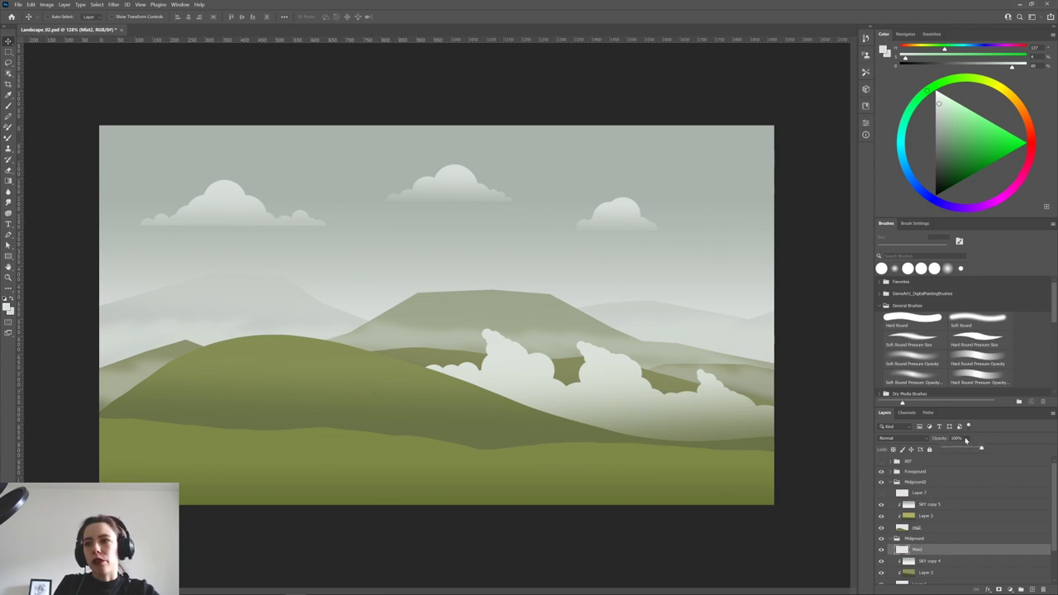
left_click_drag(957, 451, 988, 451)
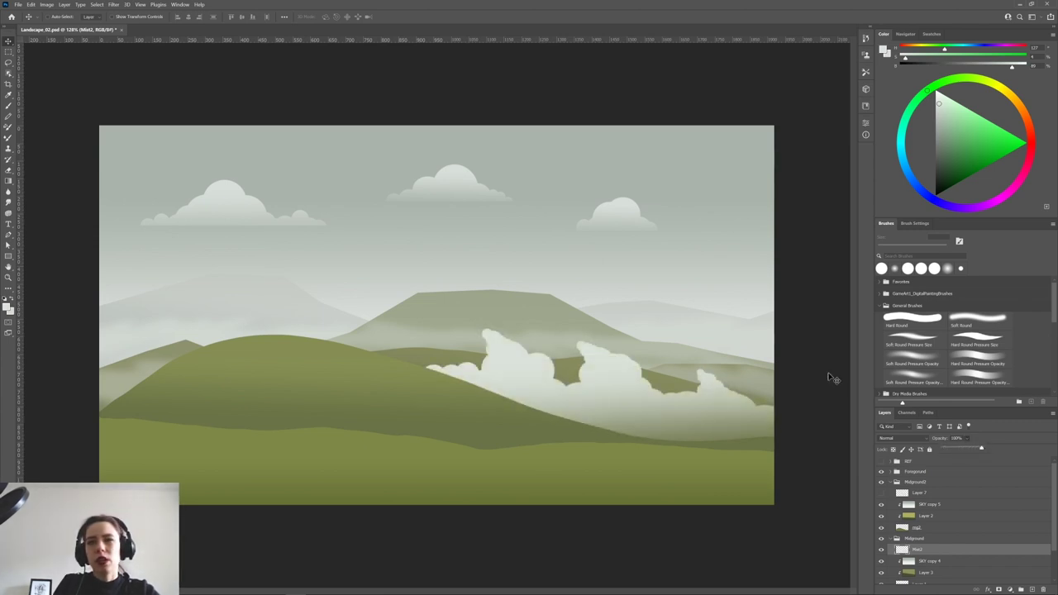
Soften the Mist2 cloud with a Gaussian Blur and lower its layer opacity slightly.
left_click(113, 4)
mouse_move(182, 99)
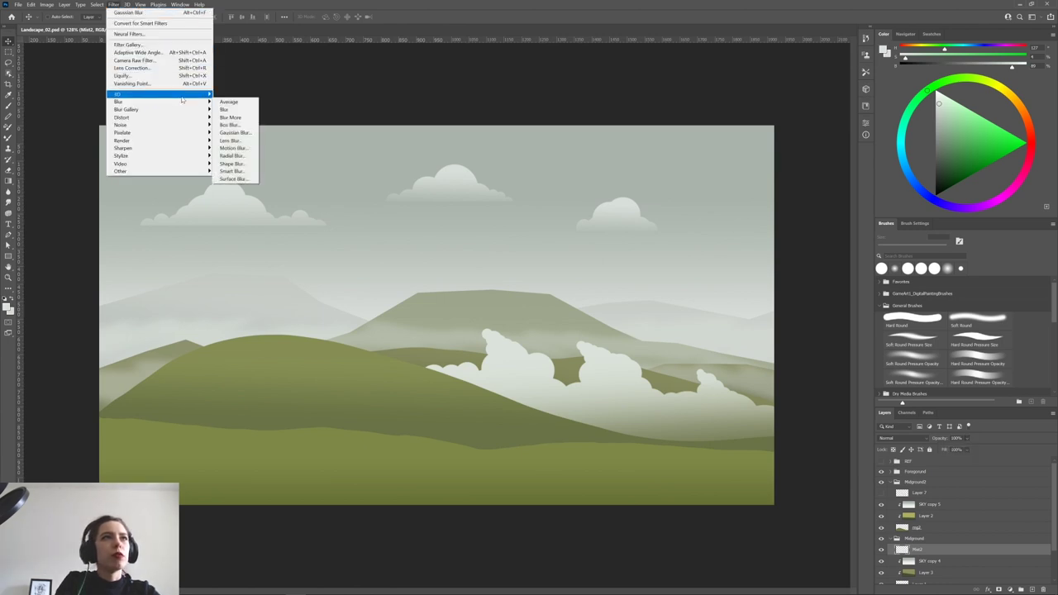
left_click(235, 132)
mouse_move(481, 269)
left_mouse_down()
mouse_move(471, 268)
mouse_move(503, 267)
mouse_move(493, 266)
left_mouse_up()
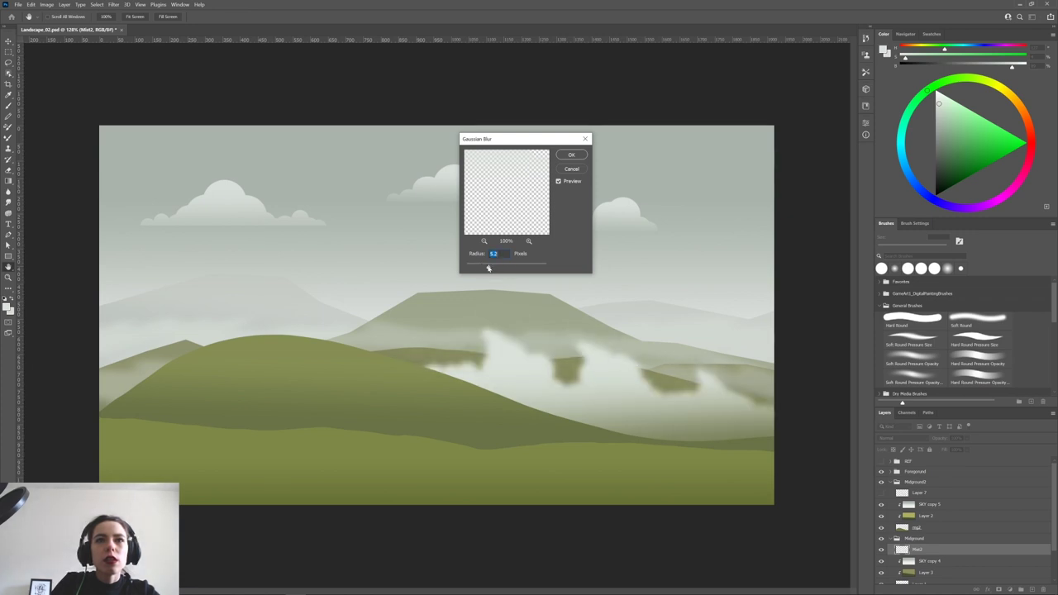
mouse_move(495, 270)
left_mouse_down()
mouse_move(510, 270)
mouse_move(496, 267)
left_mouse_up()
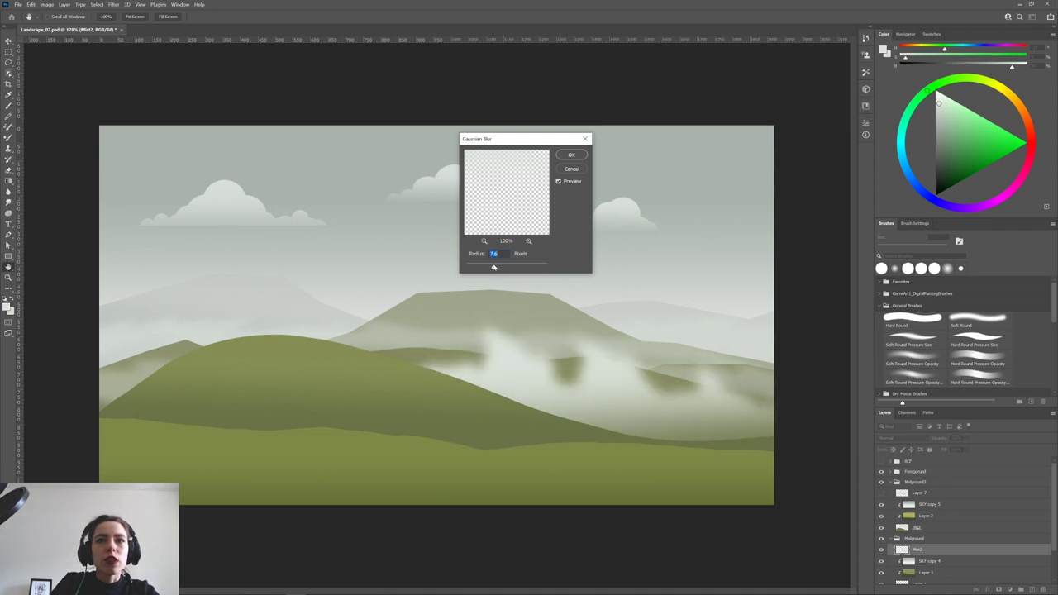
left_click(573, 156)
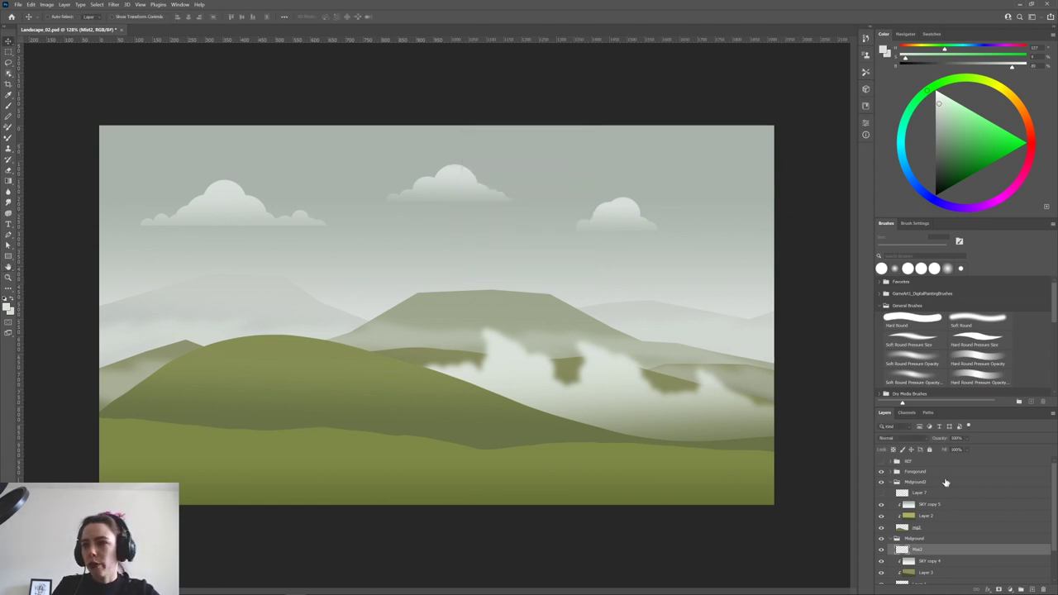
left_click(966, 438)
mouse_move(982, 449)
left_mouse_down()
mouse_move(961, 451)
mouse_move(980, 452)
left_mouse_up()
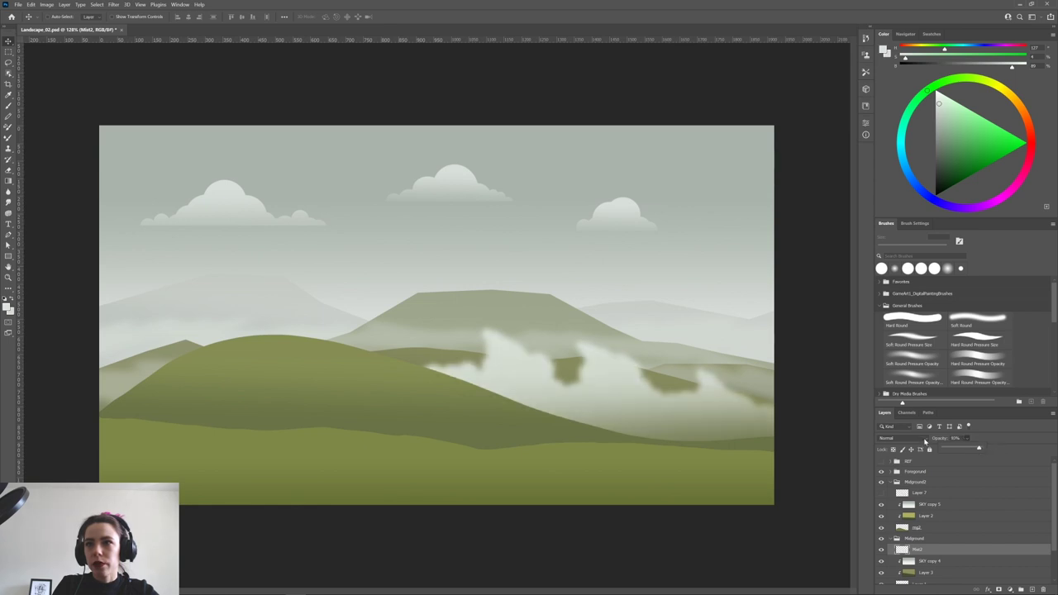
Try the Dissolve blending mode on Mist2 and set it back to Normal.
left_click(923, 439)
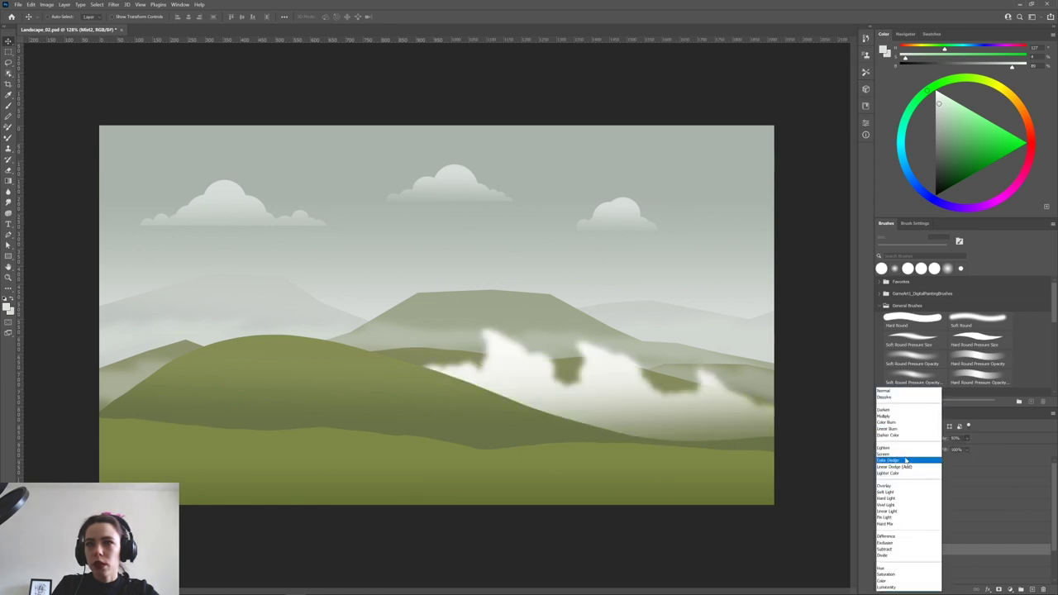
left_click(886, 396)
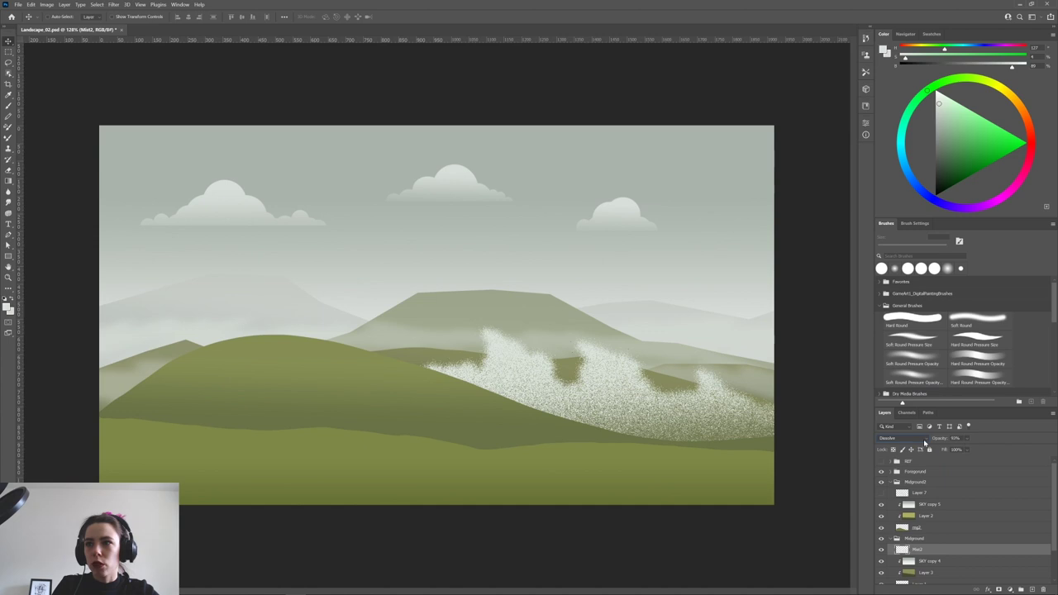
left_click(923, 439)
left_click(919, 391)
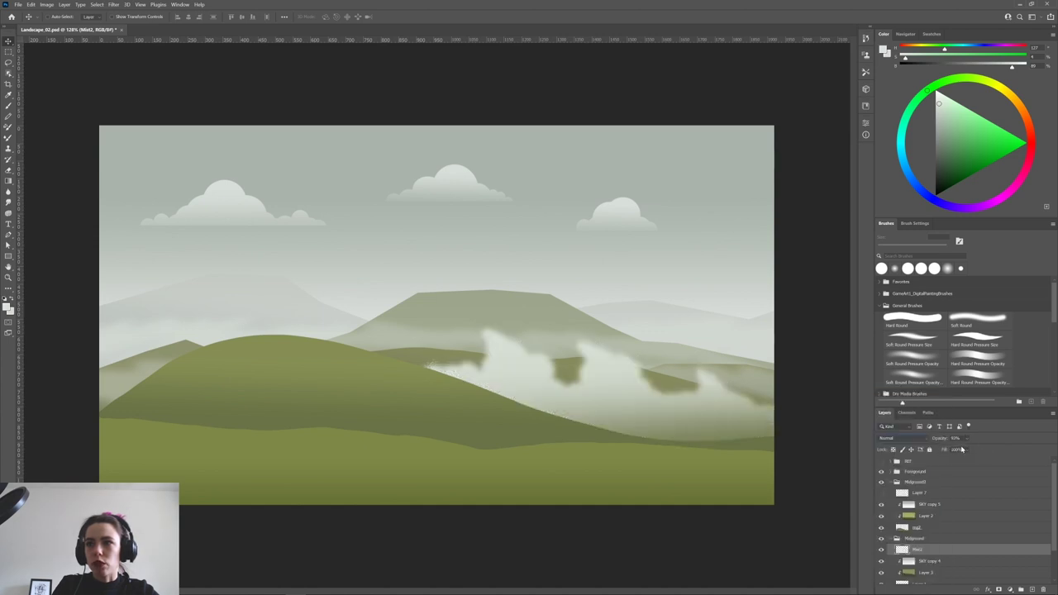
Lower the Mist2 layer's opacity to 50% and reposition the mist over the midground hills.
left_click(966, 441)
left_click_drag(970, 452, 970, 451)
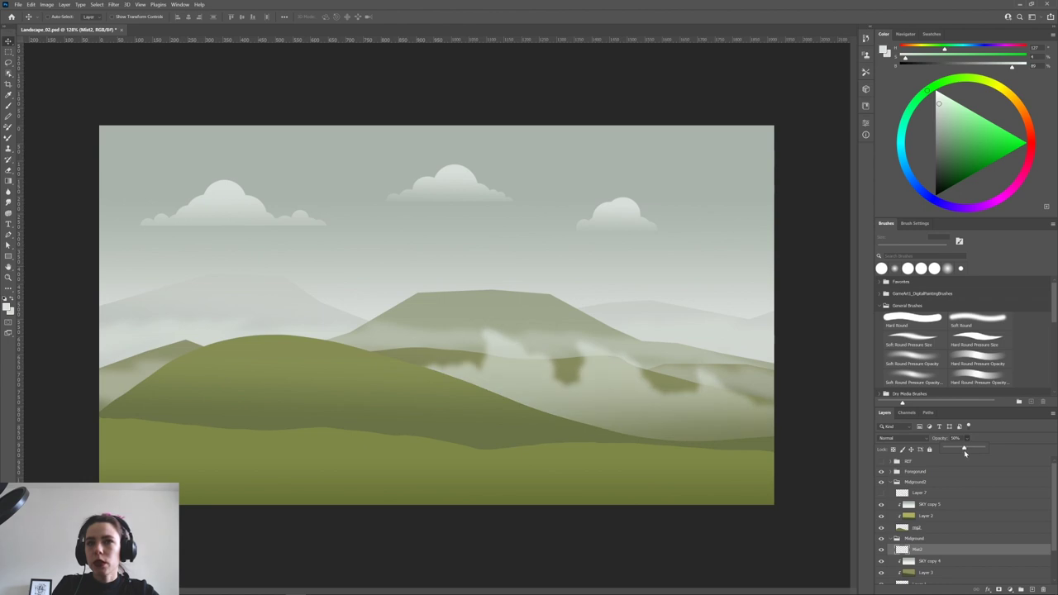
left_click_drag(728, 418, 725, 407)
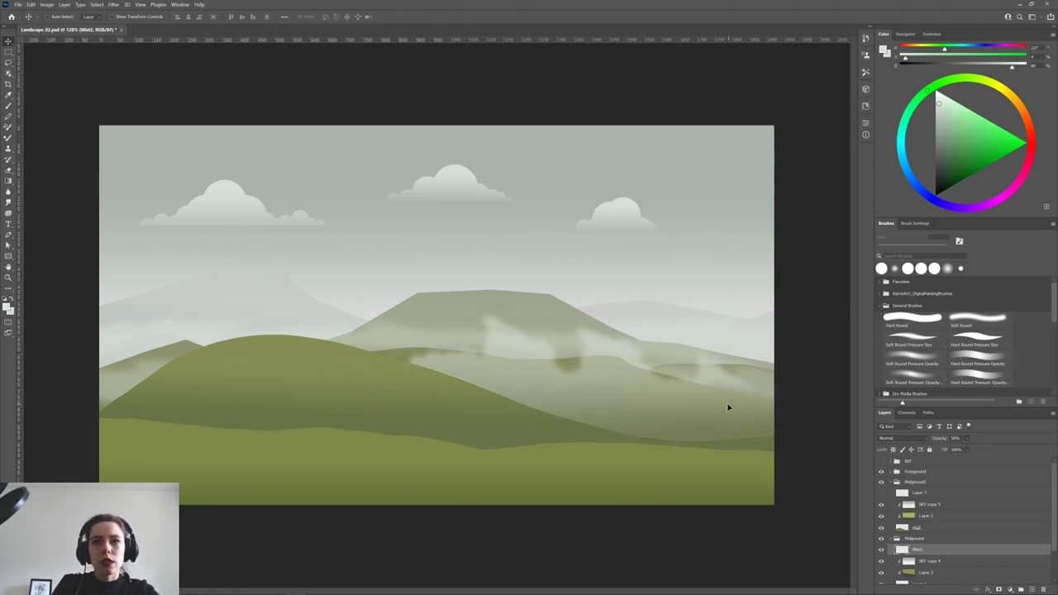
mouse_move(630, 413)
left_mouse_down()
mouse_move(642, 449)
mouse_move(645, 421)
left_mouse_up()
Duplicate the Mist2 layer, scale the copy to about 59% and tilt it over the middle hills.
key("ctrl+j")
key("ctrl+t")
right_click(626, 387)
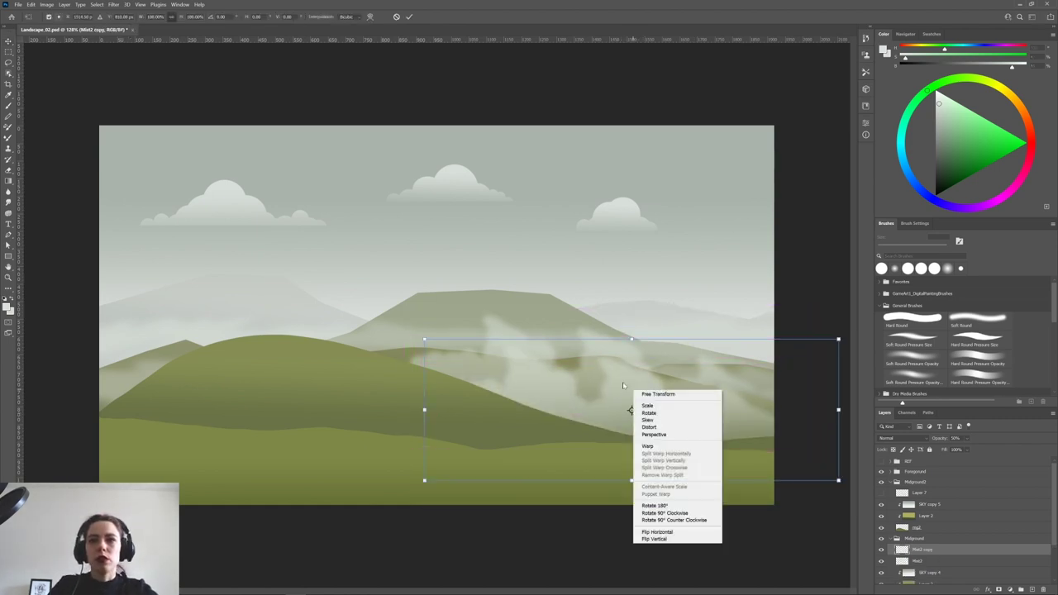
left_click(653, 532)
key("ctrl+z")
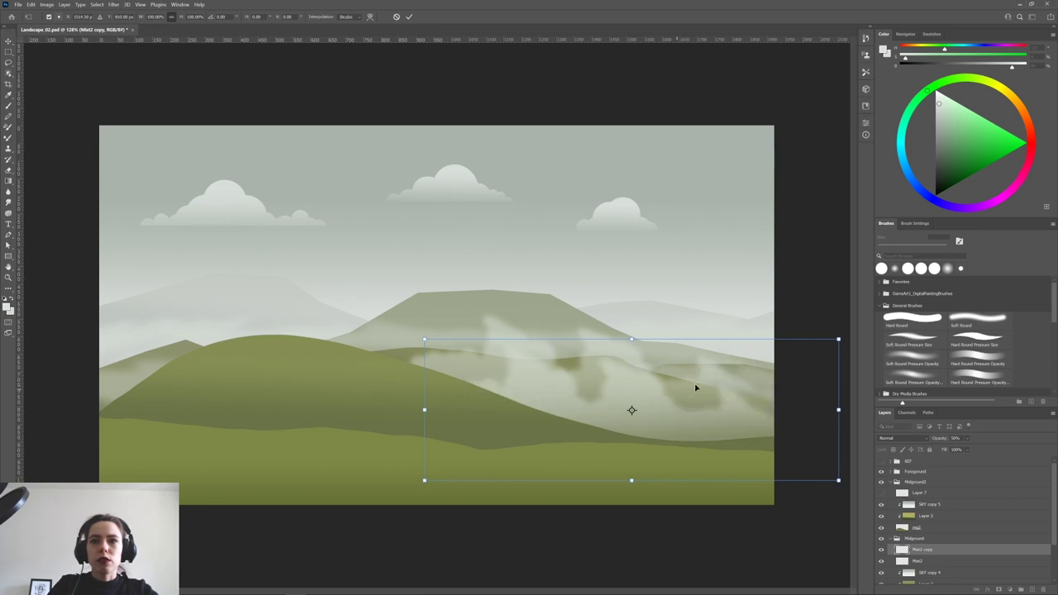
left_click_drag(839, 340, 484, 371)
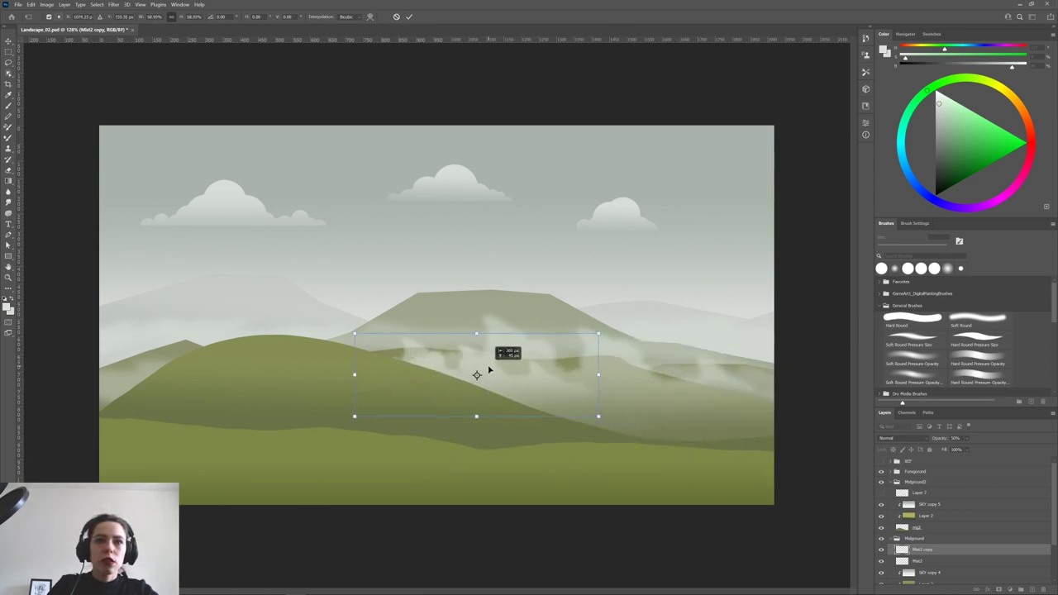
left_click_drag(615, 336, 630, 313)
Move the mist copy onto the valley slope and flip it horizontally, keeping it upright.
right_click(500, 372)
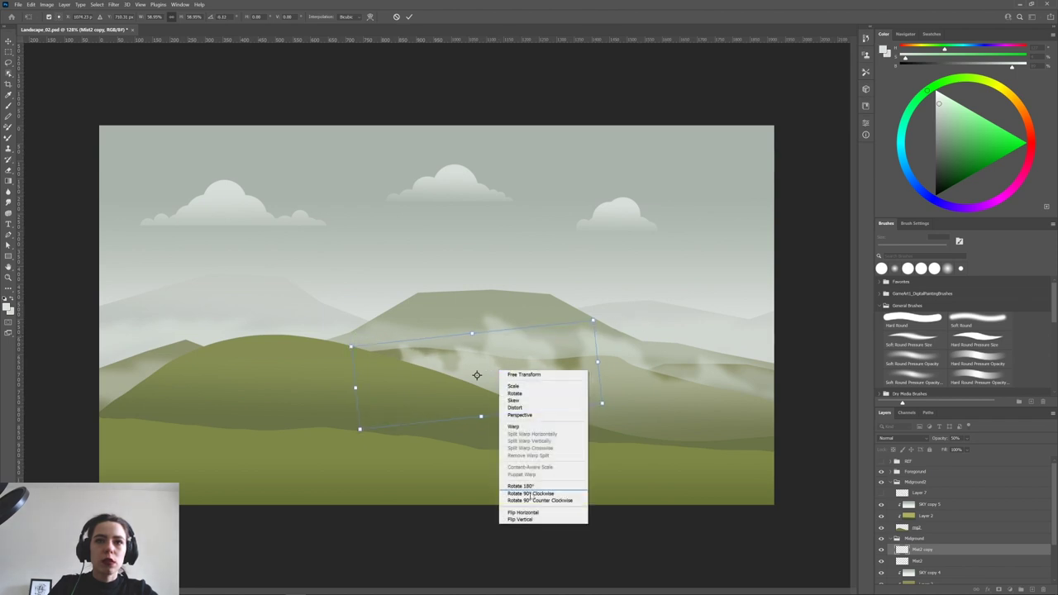
left_click(521, 519)
left_click_drag(560, 383, 606, 394)
right_click(607, 395)
left_click(628, 541)
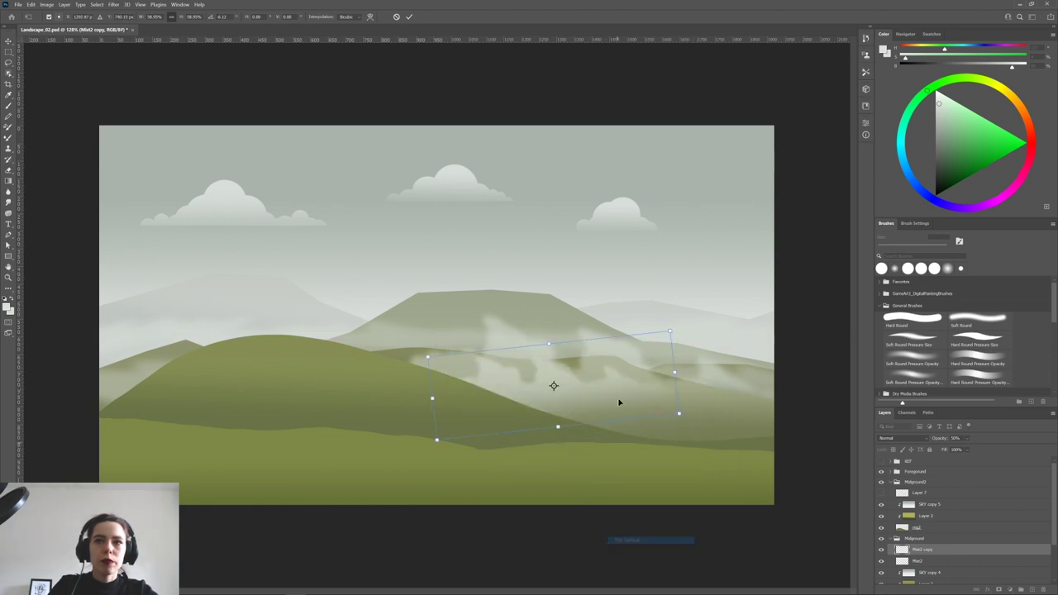
right_click(632, 381)
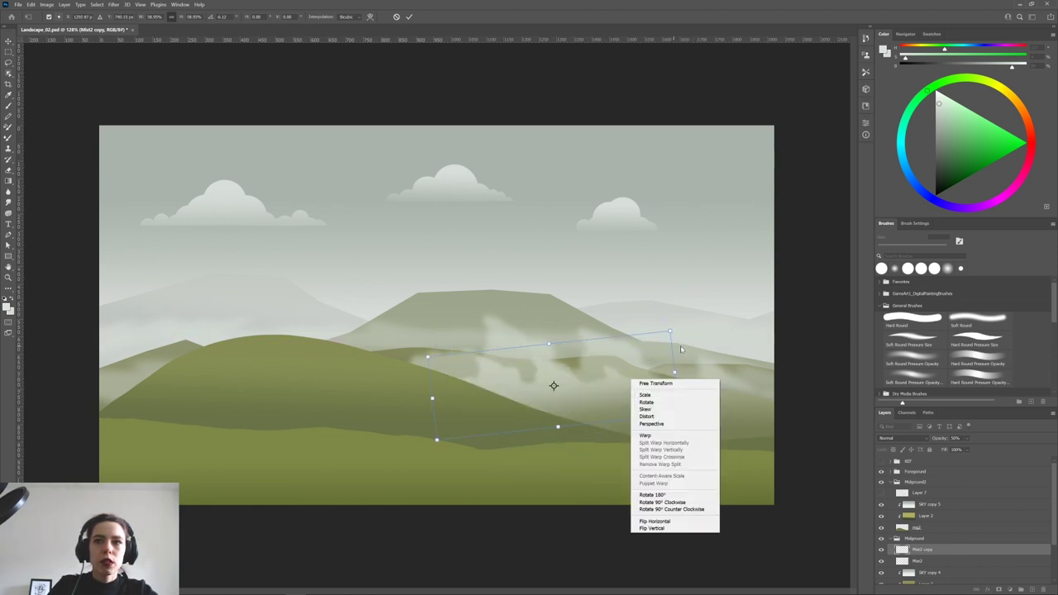
left_click(654, 521)
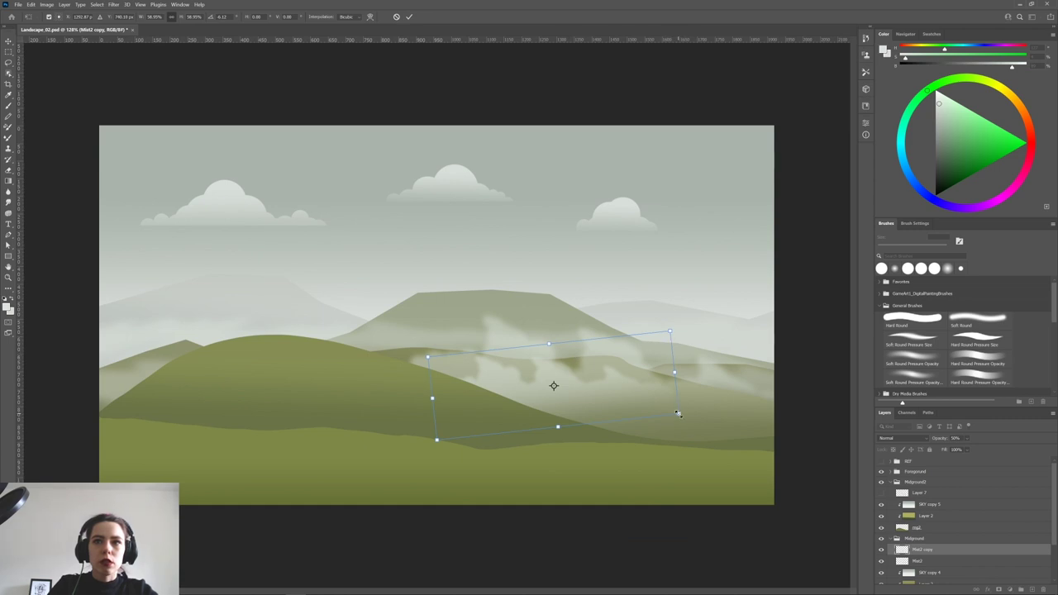
Enlarge the mist copy and distort its right-hand corners so it leans along the hillside.
left_click_drag(679, 413, 690, 425)
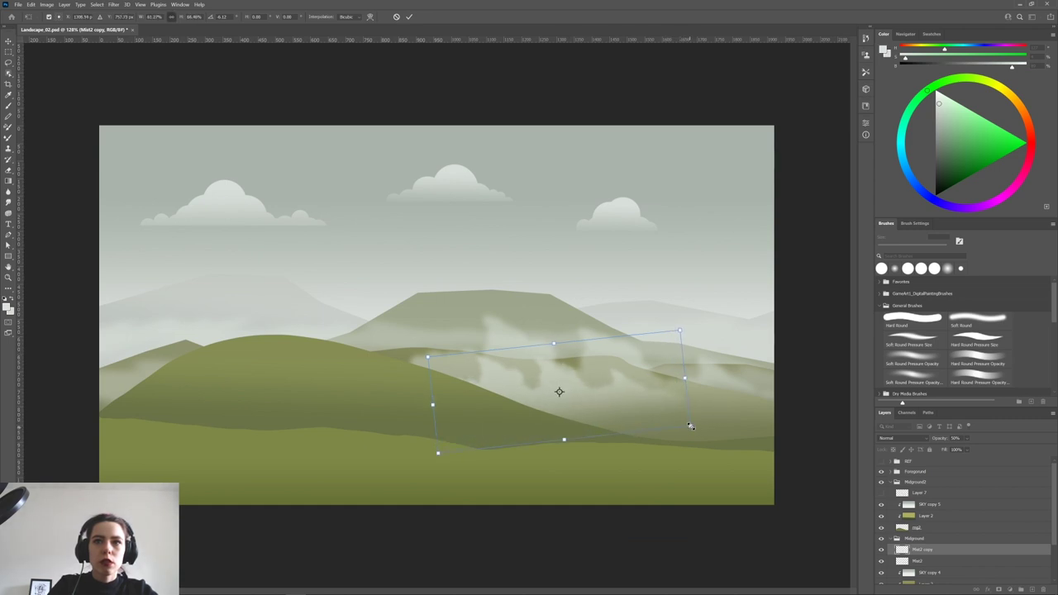
right_click(690, 426)
left_click(715, 460)
left_click_drag(692, 428, 720, 432)
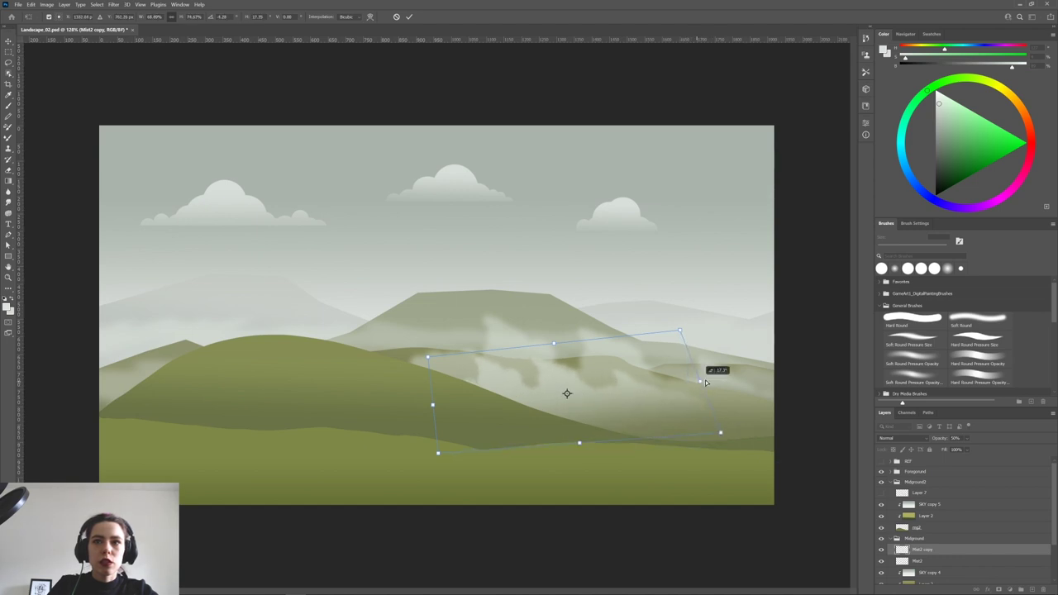
left_click_drag(704, 379, 723, 390)
mouse_move(538, 355)
left_mouse_down()
mouse_move(537, 346)
mouse_move(559, 348)
left_mouse_up()
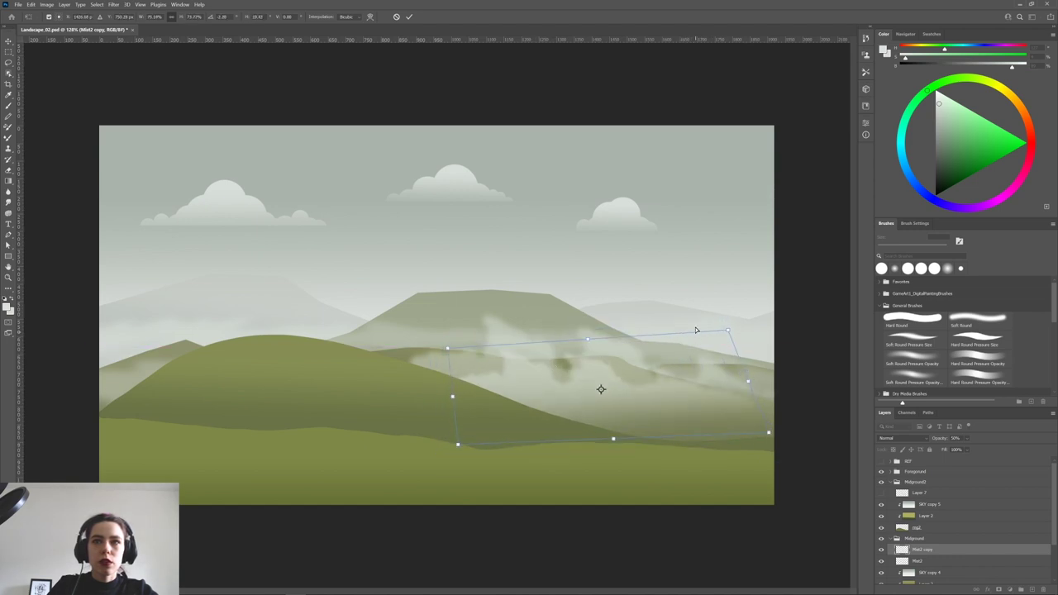
left_click_drag(728, 334, 690, 348)
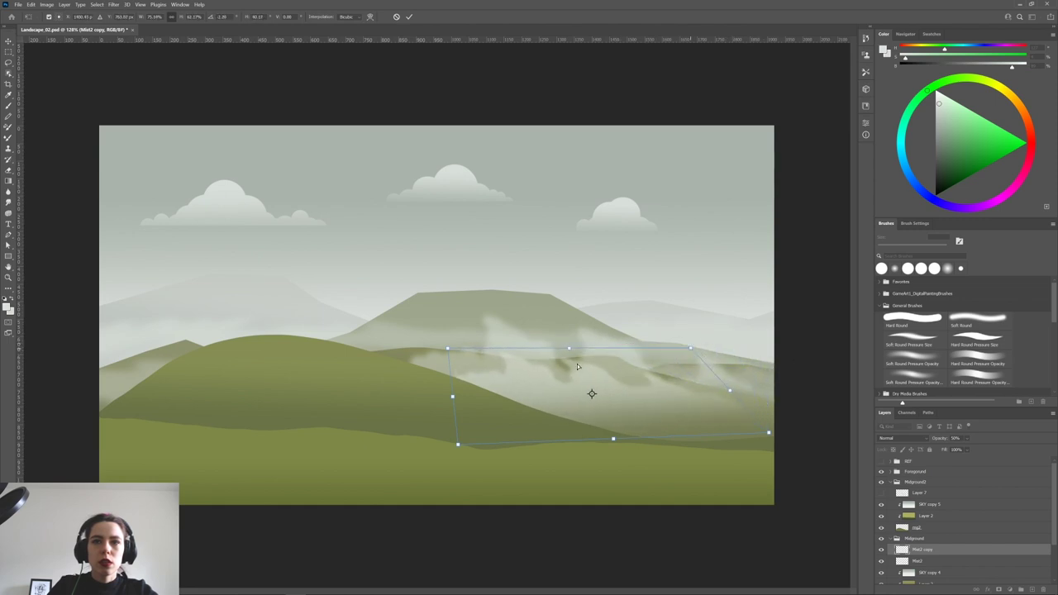
Warp the mist copy into a curved shape that spreads across the valley, and apply the transformation.
right_click(574, 386)
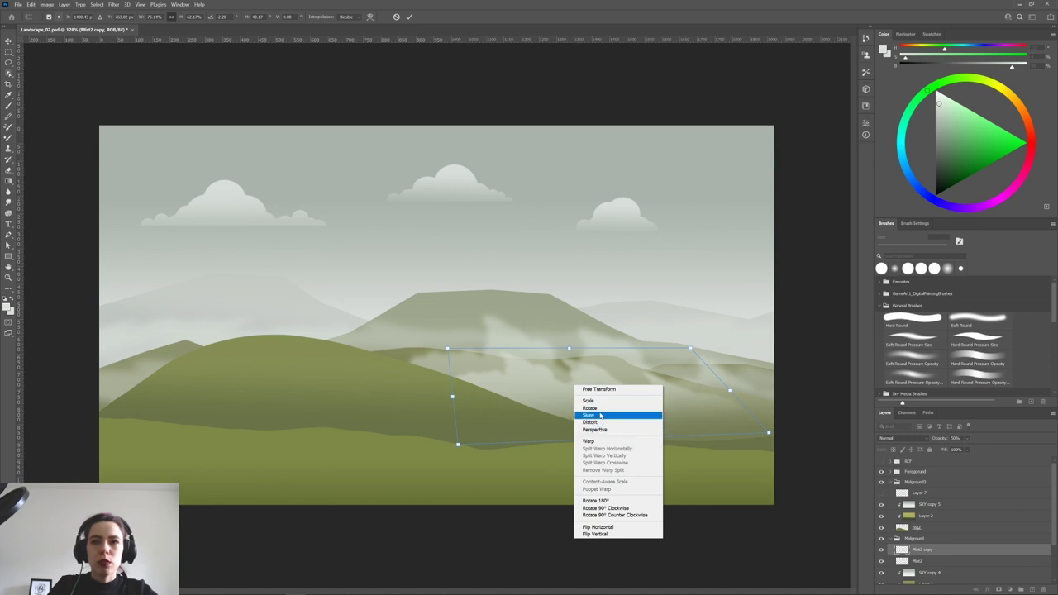
left_click(604, 441)
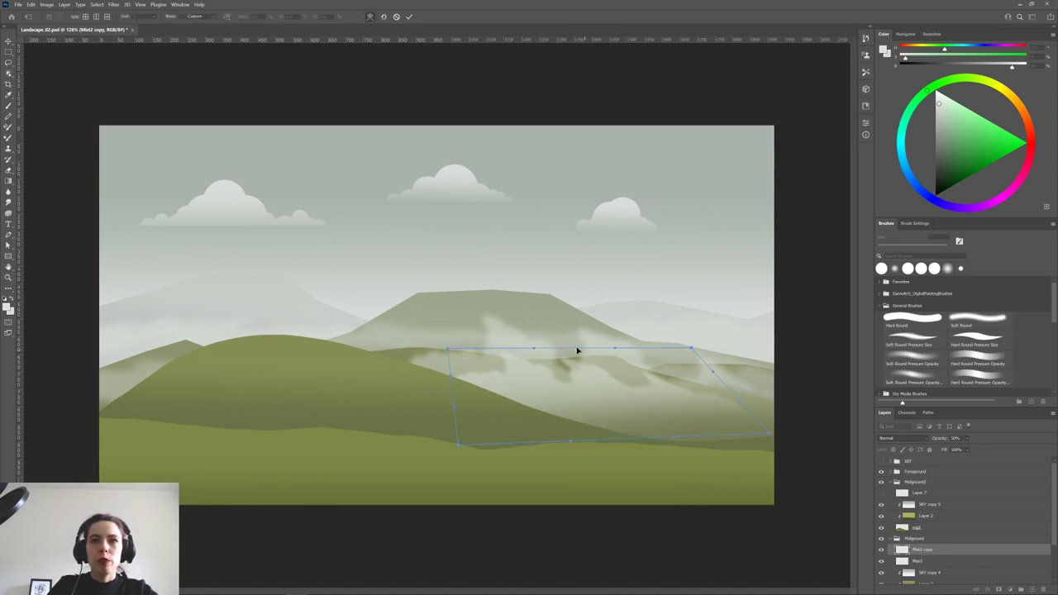
left_click_drag(536, 352, 563, 301)
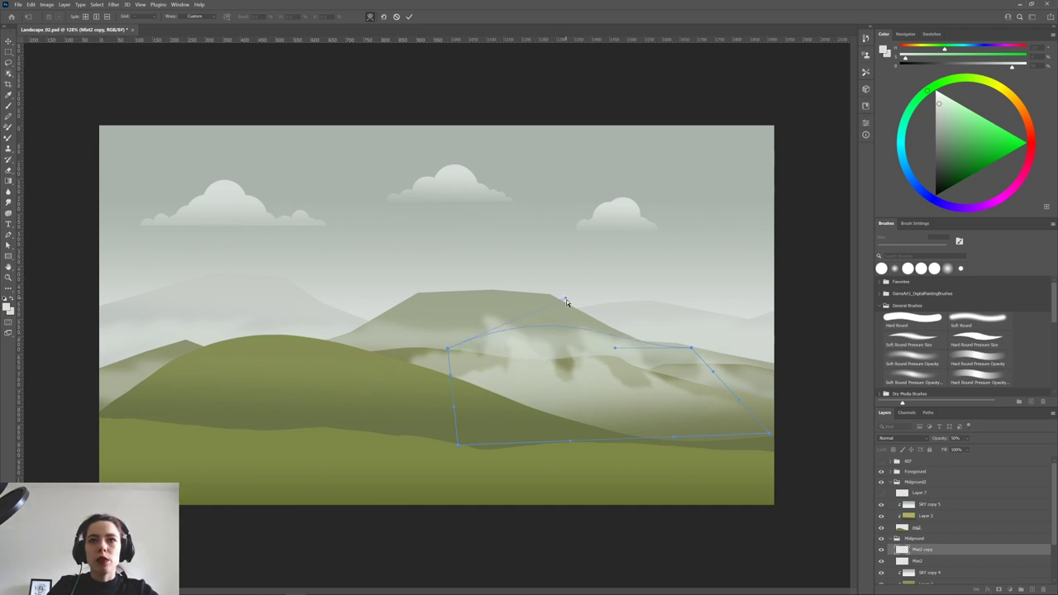
left_click_drag(623, 341, 664, 320)
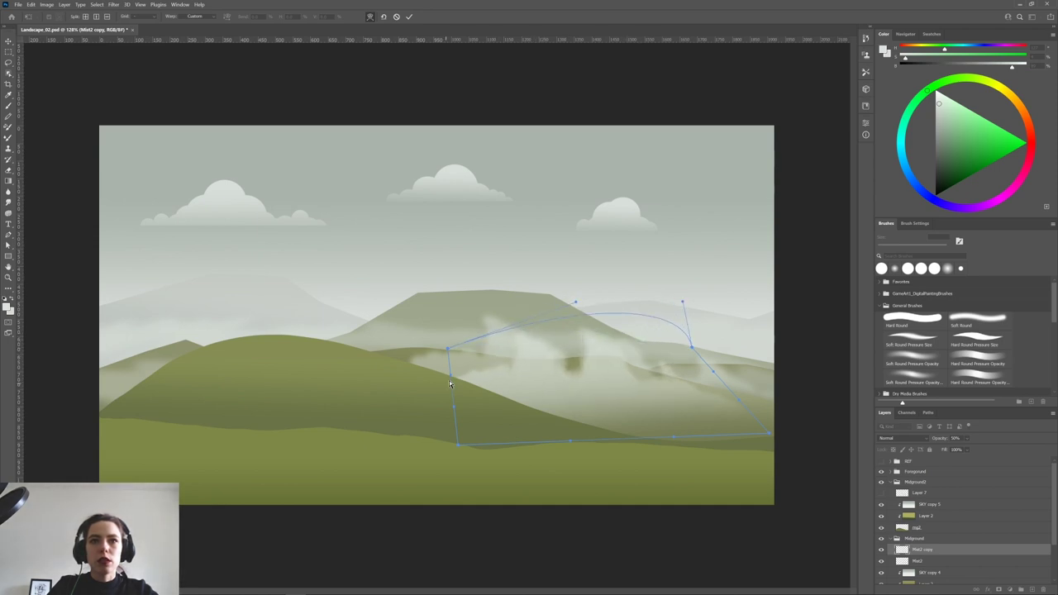
left_click_drag(451, 377, 371, 368)
left_click_drag(512, 329, 517, 361)
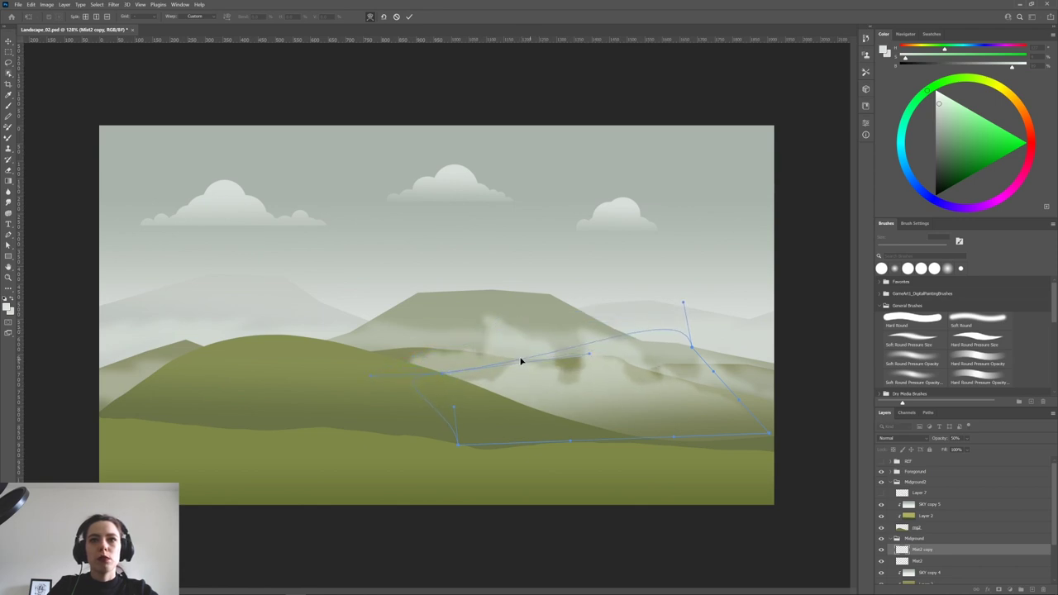
left_click_drag(693, 369, 703, 366)
left_click_drag(767, 430, 765, 452)
left_click_drag(664, 482, 739, 561)
left_click_drag(507, 472, 380, 483)
left_click(408, 16)
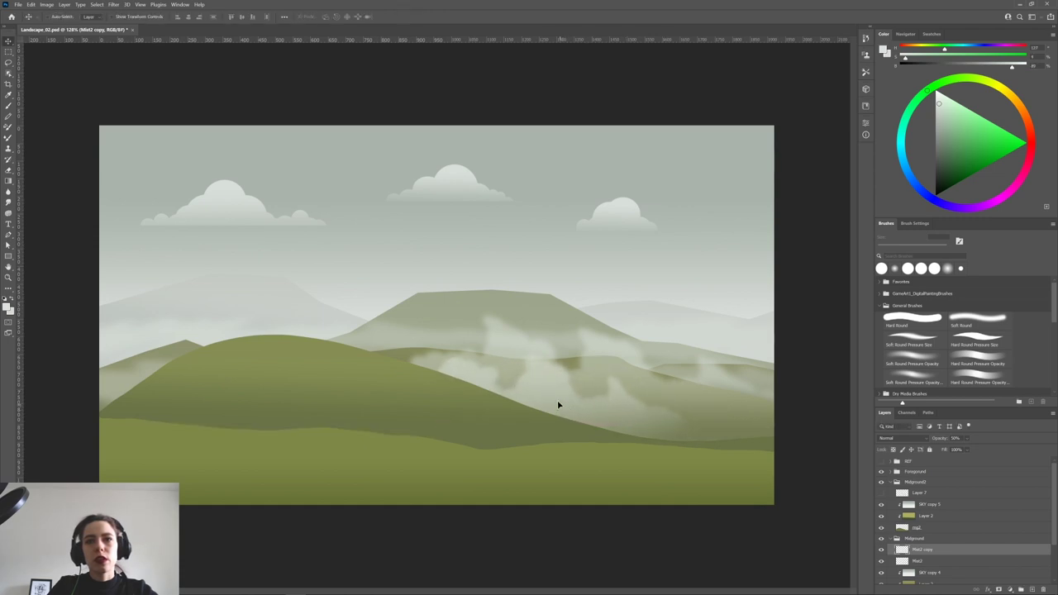
Lower the mist copy's opacity to 39% and nudge it along the slope.
left_click(965, 440)
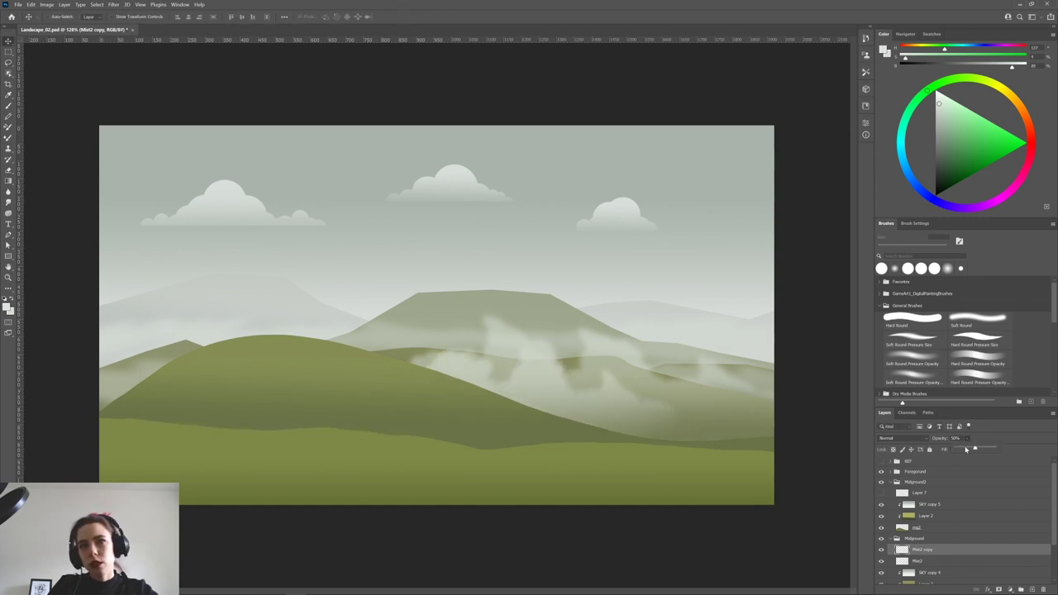
left_click_drag(968, 451, 970, 452)
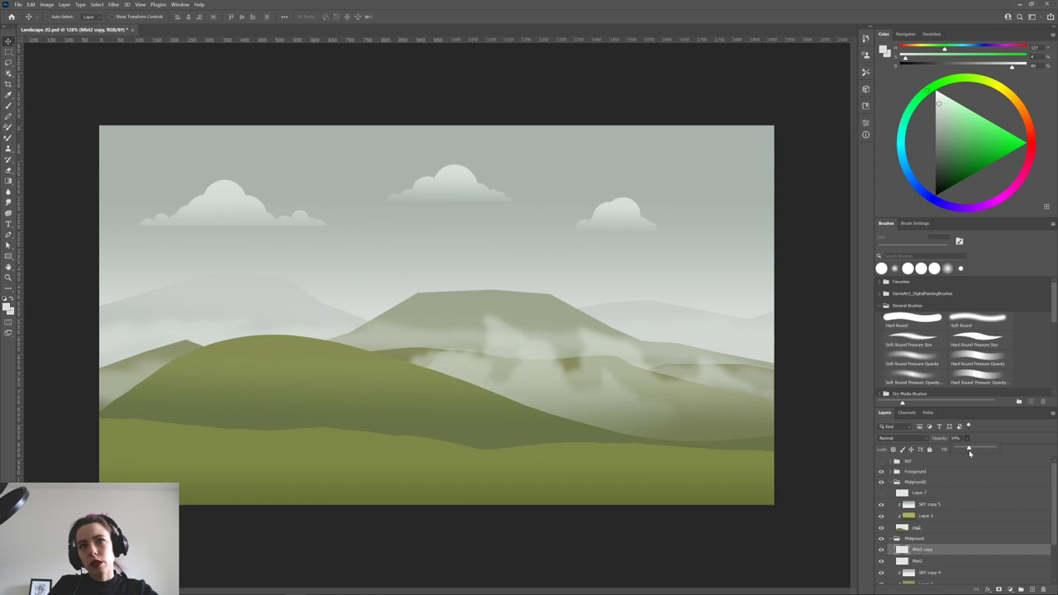
left_click_drag(590, 408, 616, 419)
Flip the mist copy horizontally, rotate it about 18° clockwise and place it along the descending hill edge.
key("ctrl+t")
right_click(616, 419)
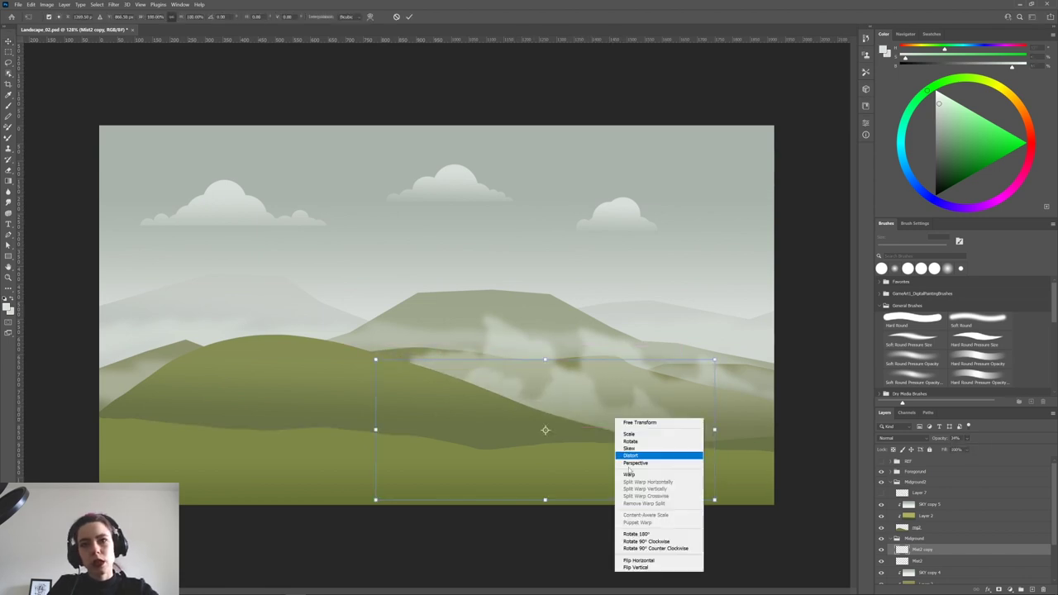
left_click(648, 560)
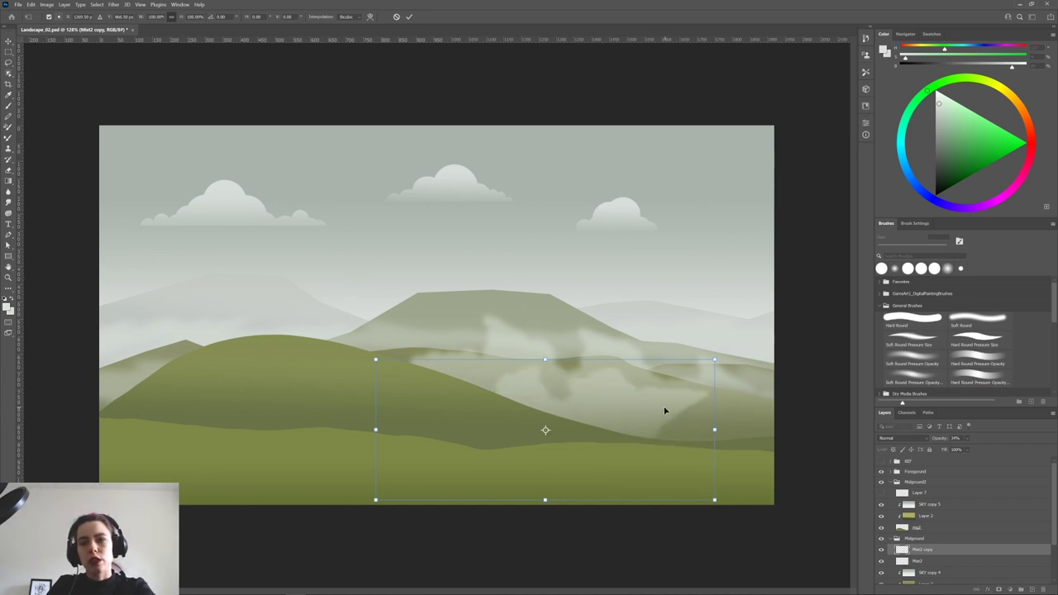
left_click_drag(657, 413, 664, 390)
left_click_drag(748, 340, 733, 400)
left_click_drag(616, 395, 669, 418)
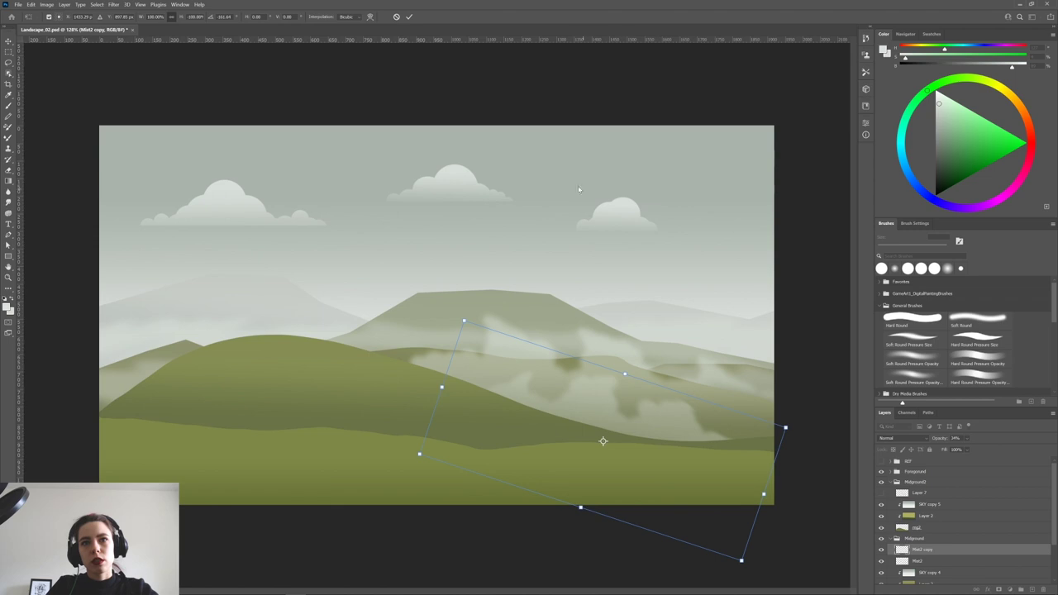
left_click(410, 18)
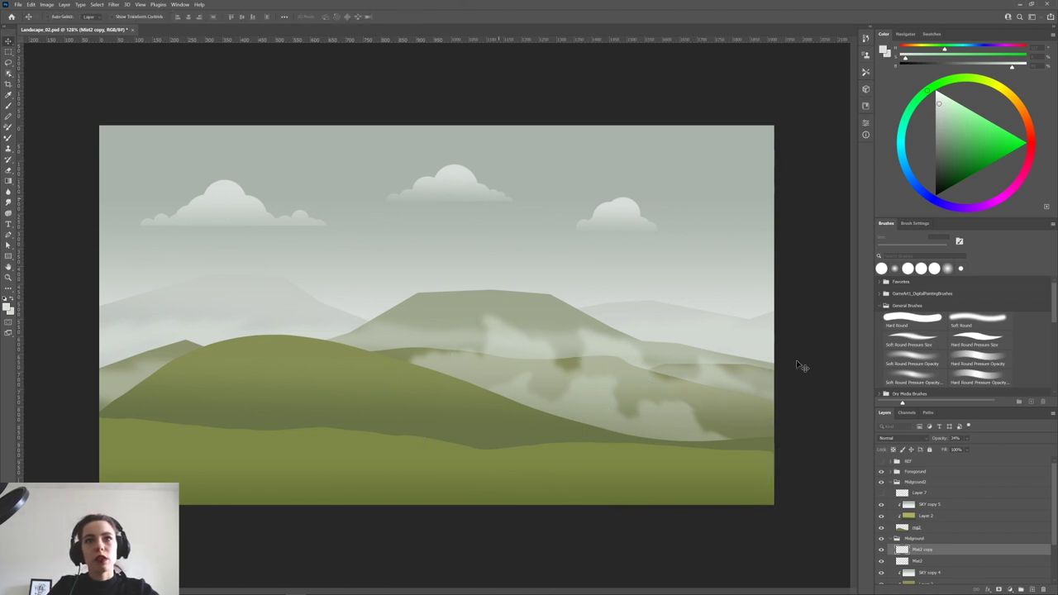
Set the mist copy's opacity to 20% and place a duplicate of SKY copy 4 above the mist layers.
left_click_drag(969, 450, 967, 451)
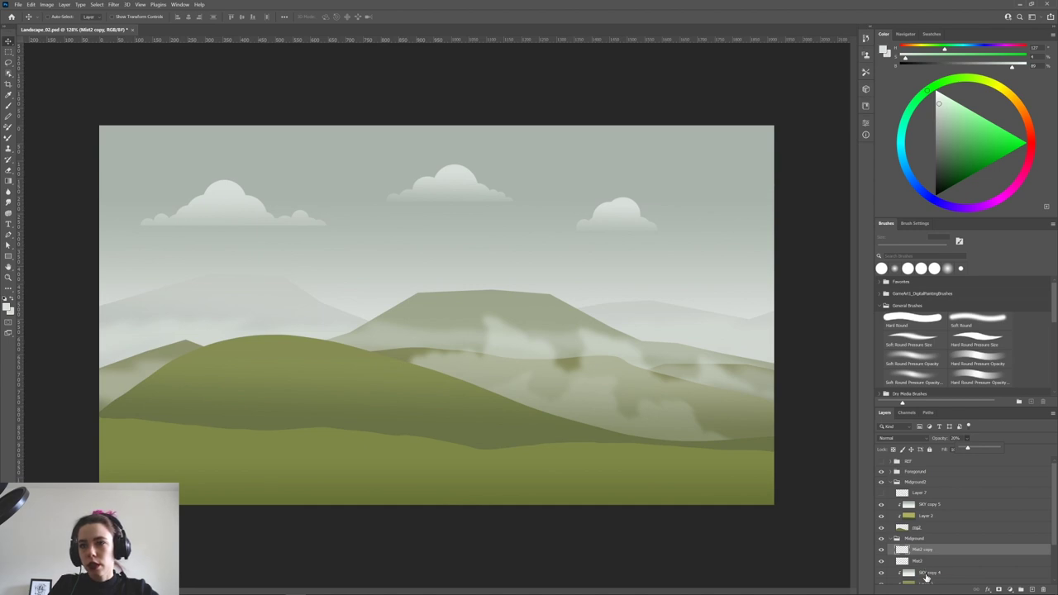
left_click(925, 574)
left_click(924, 550)
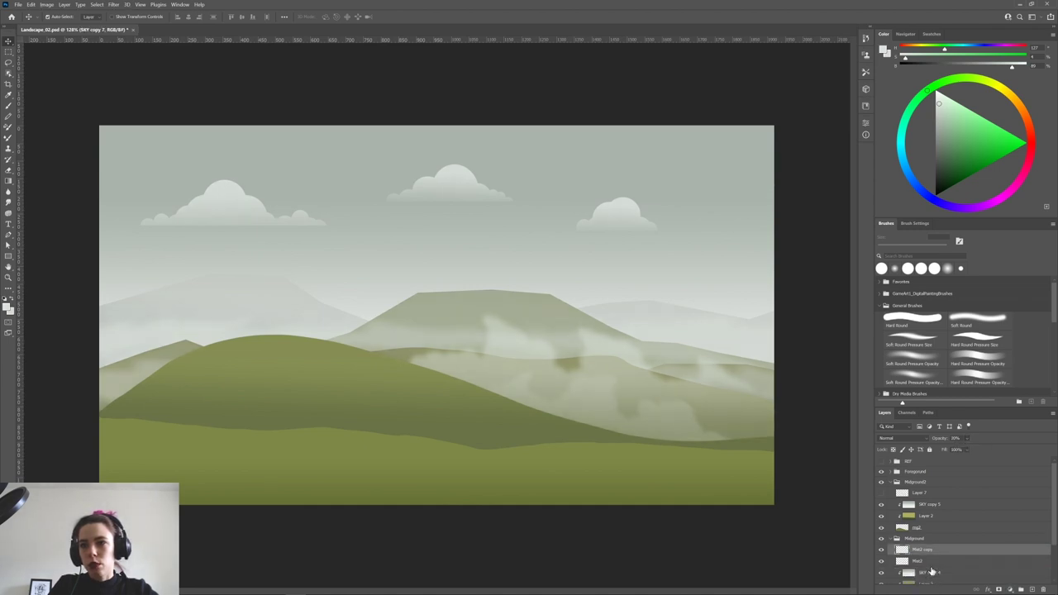
scroll(921, 533, "down", 2)
left_click_drag(925, 542, 924, 514, "alt")
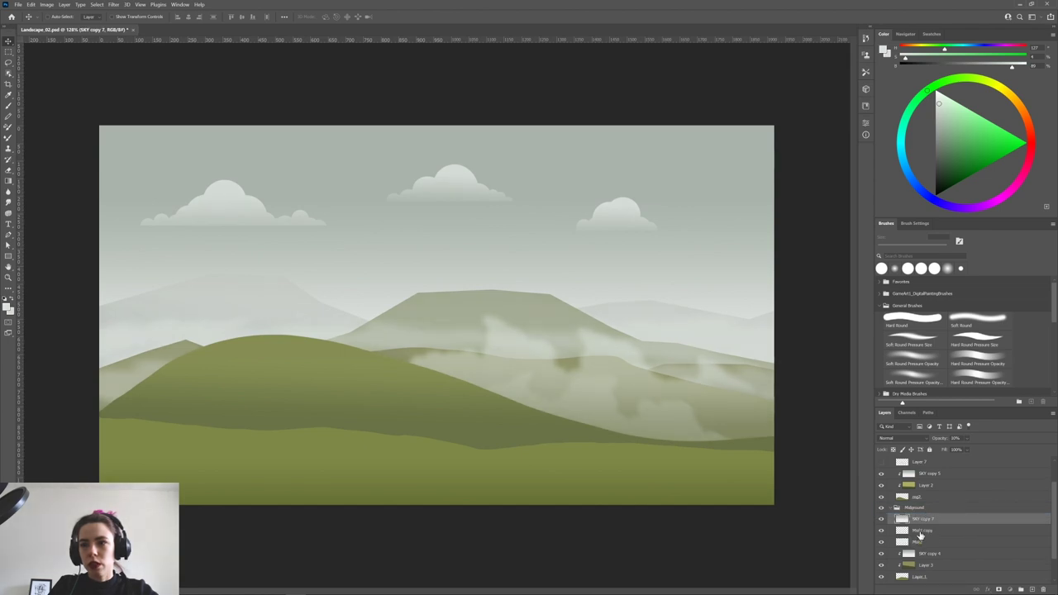
Group Mist2 and Mist2 copy into a group named "Mist" and clip it to the midground hill.
left_click(919, 533)
left_click(919, 542, "shift")
key("ctrl+g")
double_click(919, 529)
type("Mist")
key("Return")
left_click(895, 523, "alt")
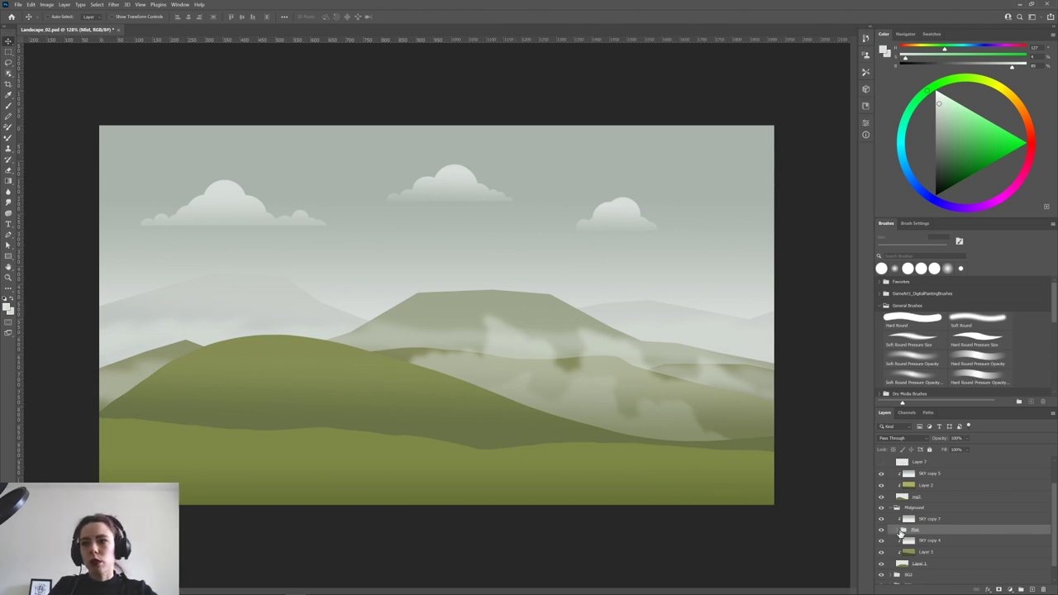
Shift the Mist group slightly lower and place a duplicate of it above SKY copy 5, over the nearer hill.
mouse_move(609, 396)
left_mouse_down()
mouse_move(599, 420)
mouse_move(611, 392)
mouse_move(609, 416)
mouse_move(566, 413)
mouse_move(588, 367)
mouse_move(578, 369)
mouse_move(604, 425)
mouse_move(612, 413)
left_mouse_up()
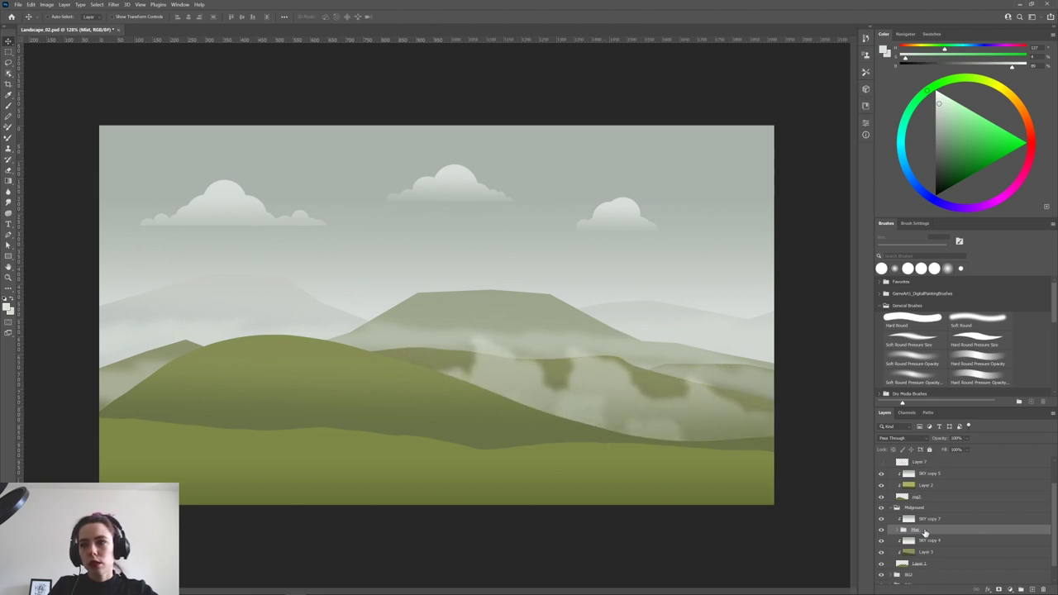
left_click_drag(920, 533, 922, 474)
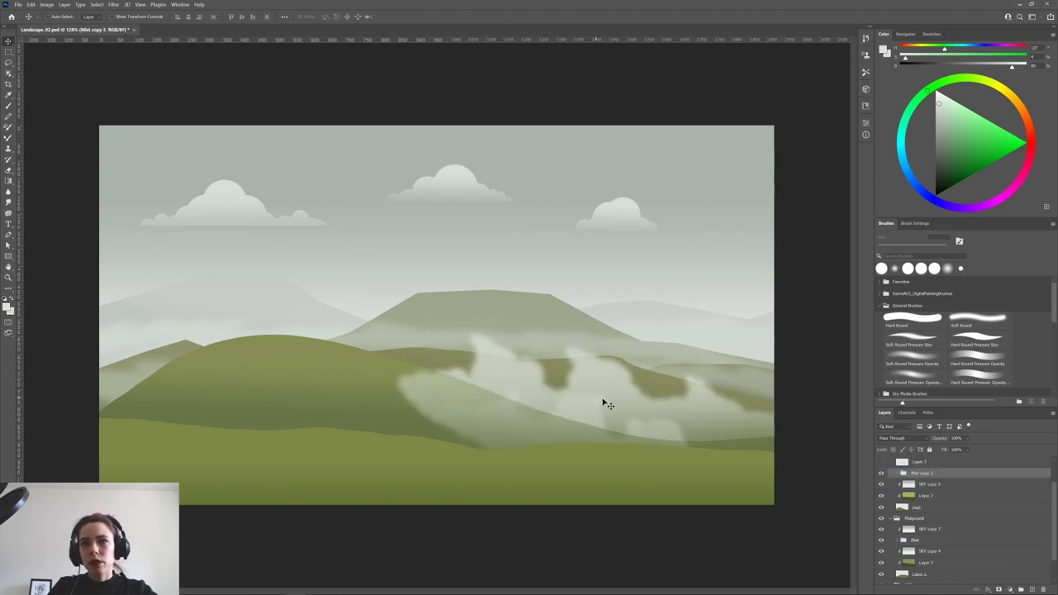
left_click_drag(568, 404, 442, 430)
Rotate the duplicated Mist group counterclockwise and position it along the foot of the nearer hill.
key("ctrl+t")
left_click_drag(672, 371, 697, 319)
left_click_drag(498, 405, 545, 420)
key("Return")
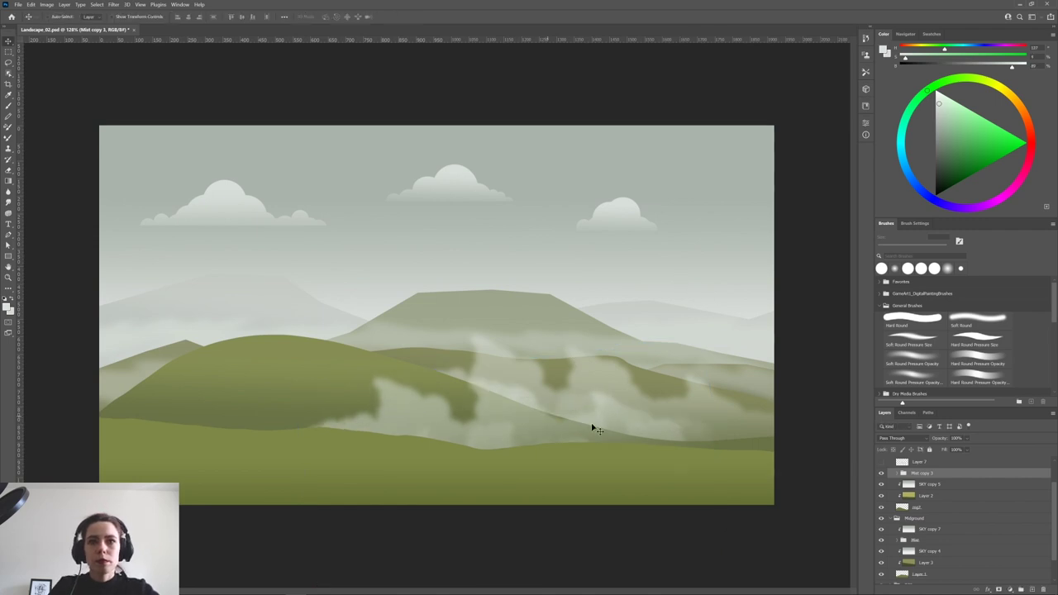
Check the two layers inside the Mist group by toggling their visibility, and add a layer mask to Mist2 for painting with the Brush tool.
left_click(899, 542)
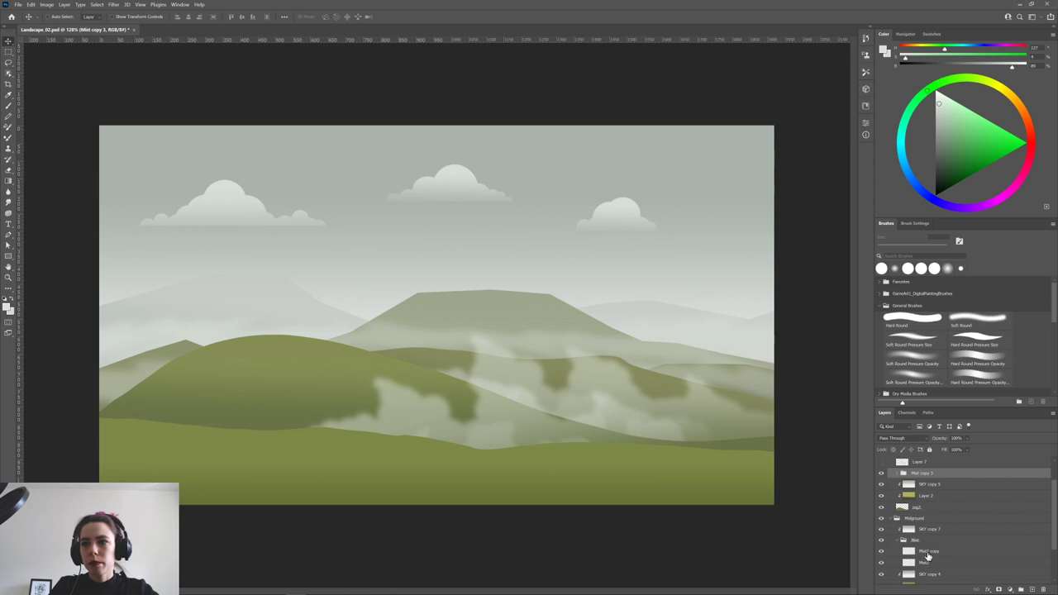
left_click(927, 552)
left_click(881, 551)
left_click(881, 551)
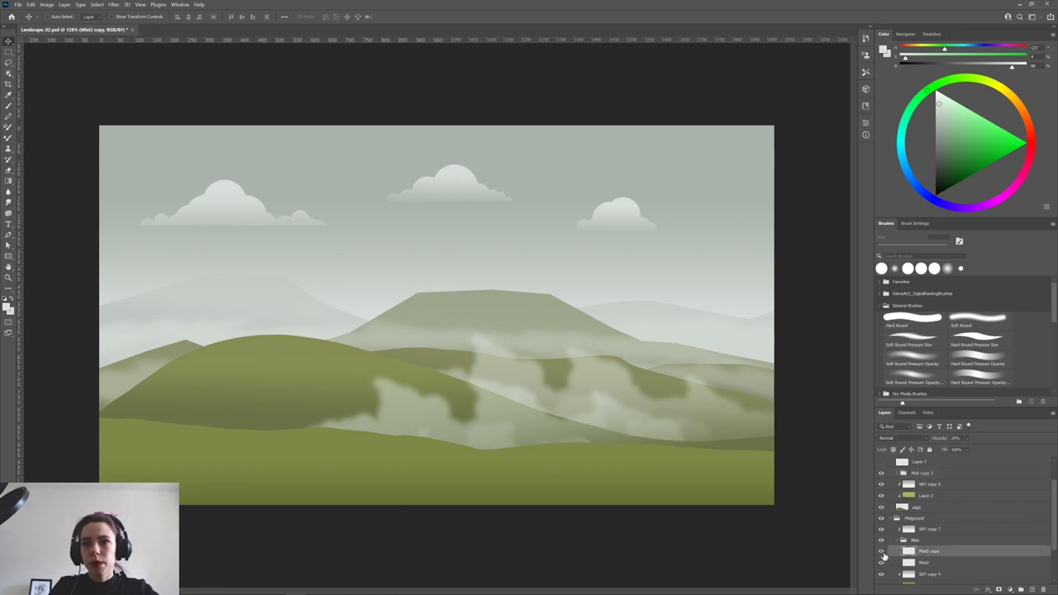
left_click(935, 564)
left_click(881, 563)
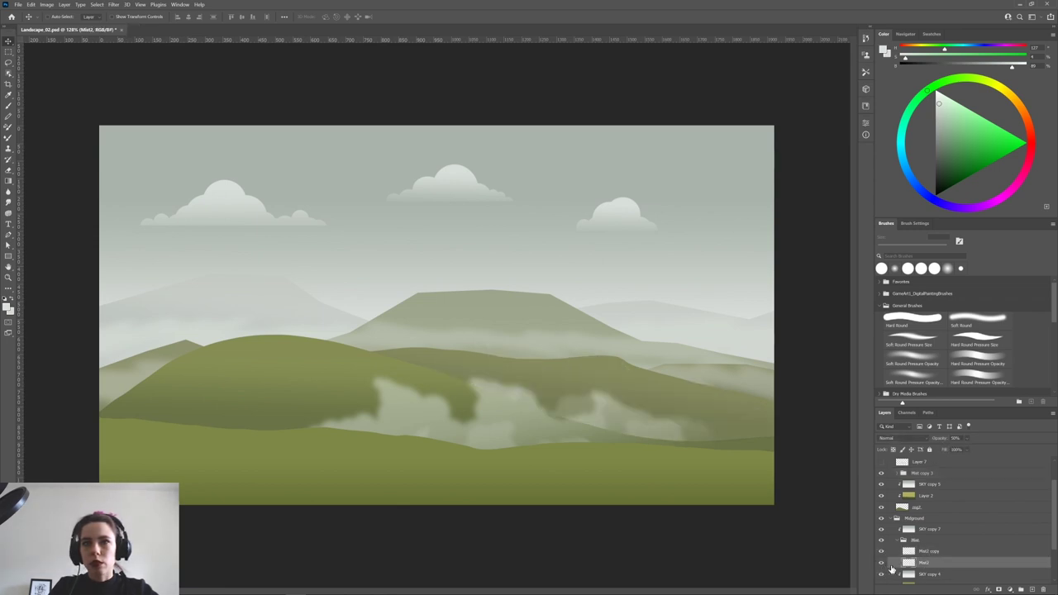
left_click(881, 563)
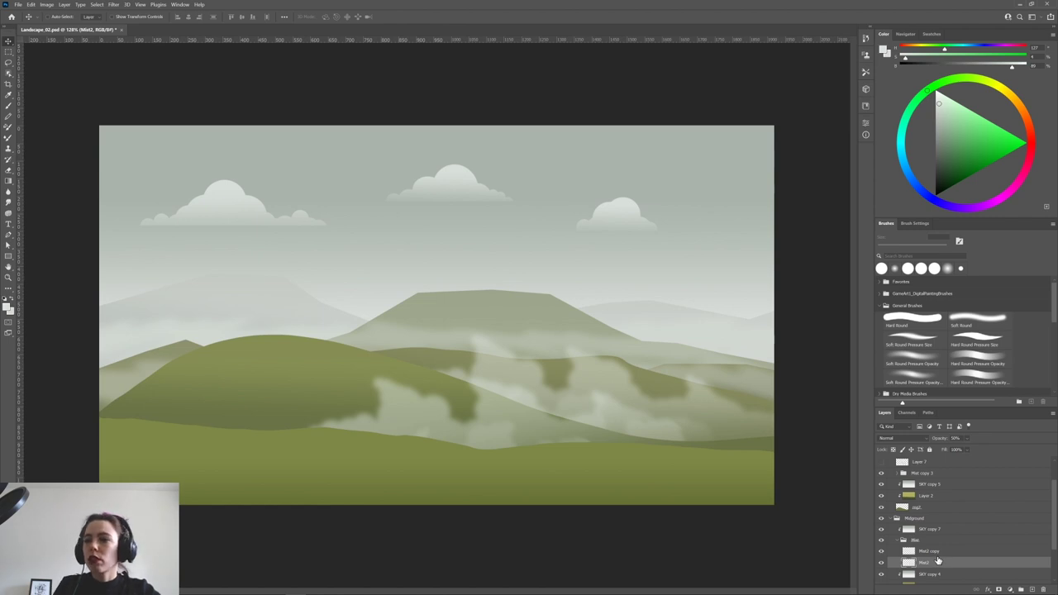
left_click(999, 590)
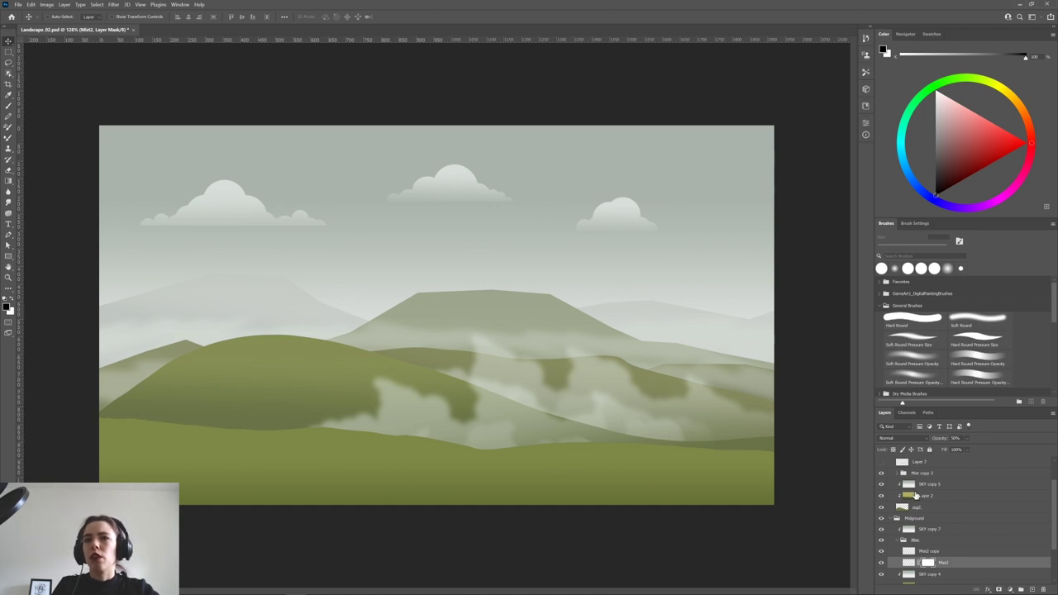
key("b")
mouse_move(582, 366)
left_mouse_down()
mouse_move(609, 367)
mouse_move(630, 330)
mouse_move(638, 365)
left_mouse_up()
key("ctrl+z")
key("ctrl+z")
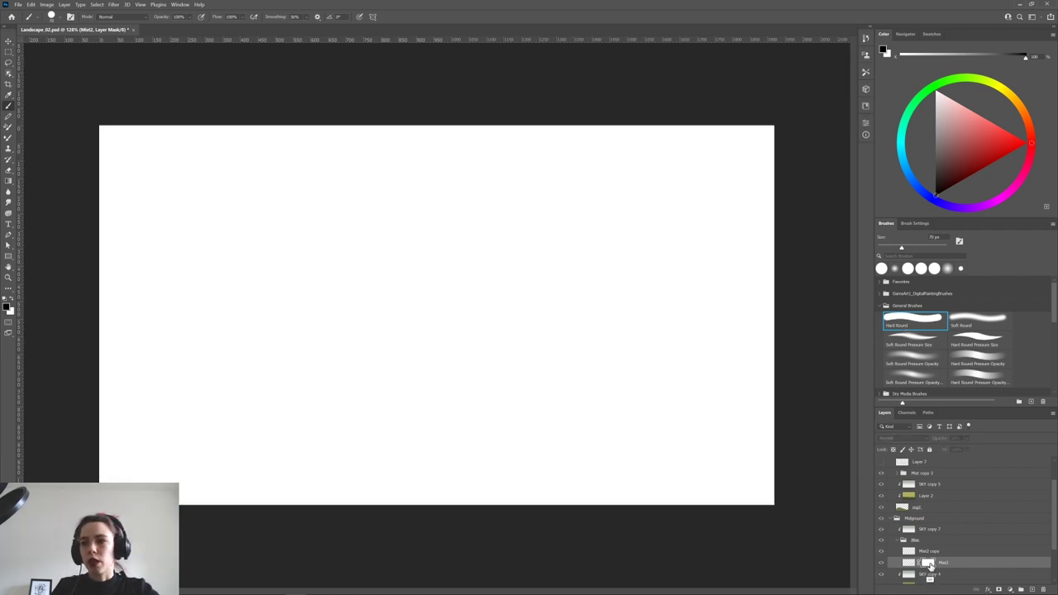
left_click(926, 564, "alt")
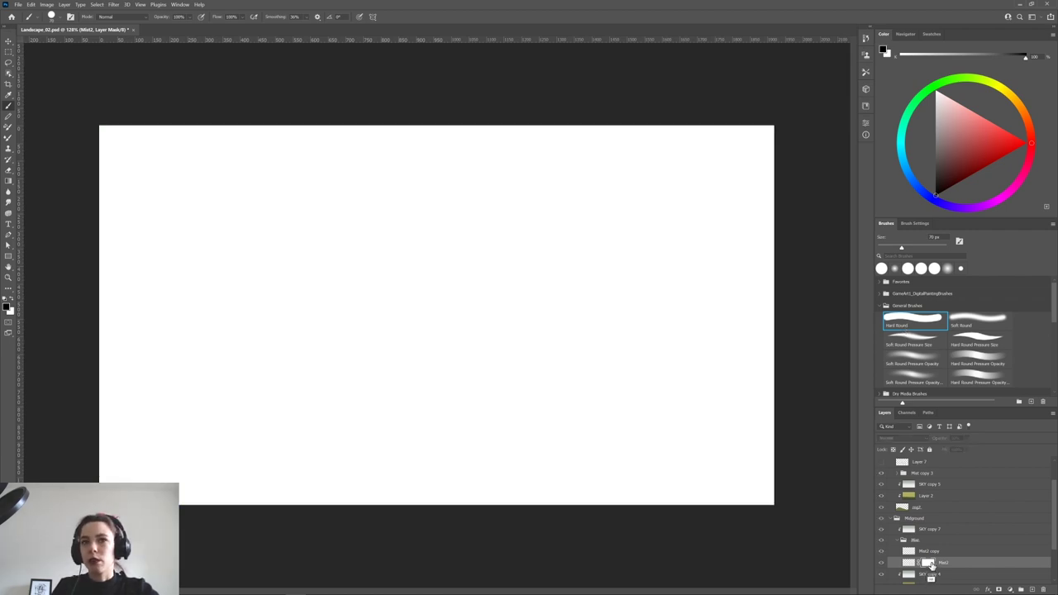
left_click(926, 564, "alt")
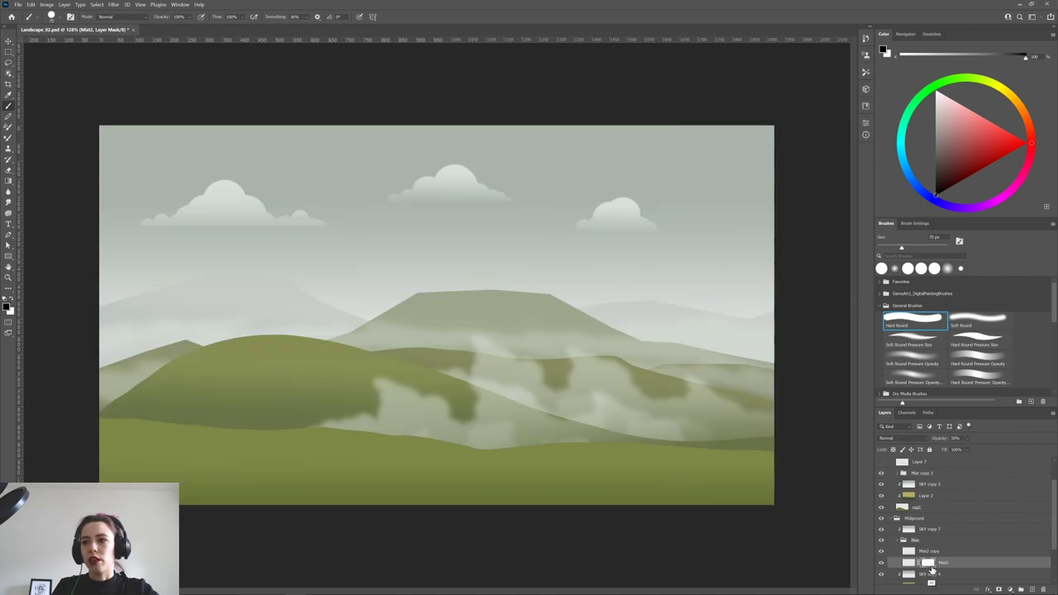
mouse_move(571, 368)
left_mouse_down()
mouse_move(620, 341)
mouse_move(694, 411)
left_mouse_up()
left_click(927, 563, "alt")
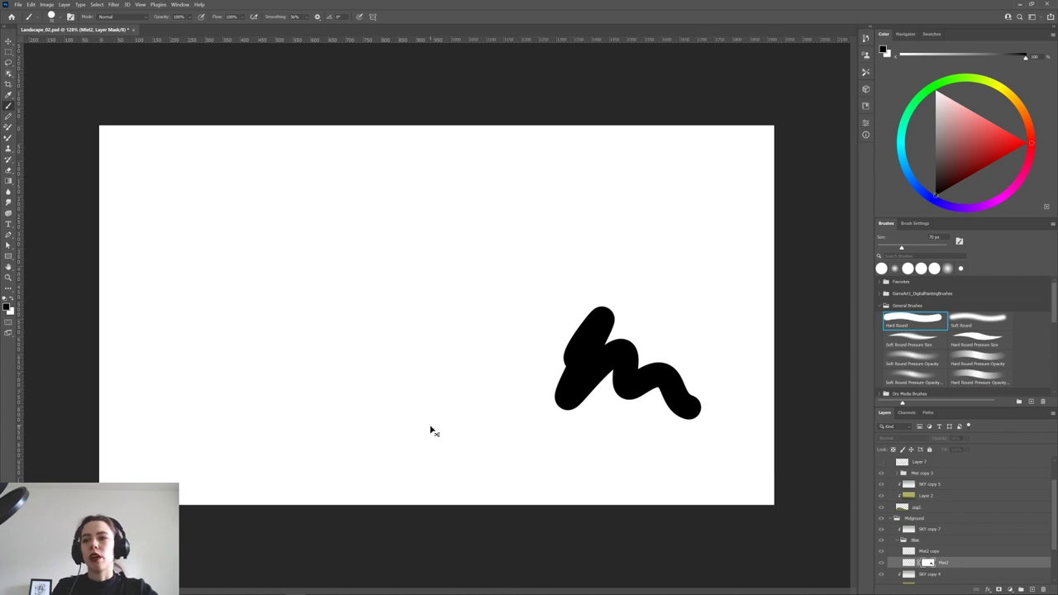
key("ctrl+z")
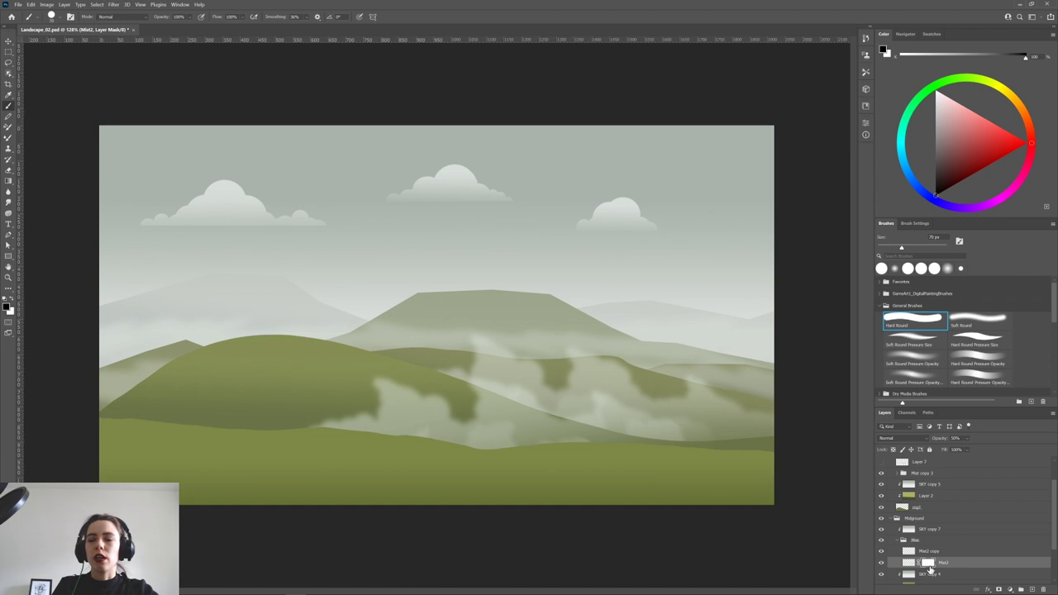
mouse_move(511, 334)
left_mouse_down()
mouse_move(525, 367)
mouse_move(659, 401)
left_mouse_up()
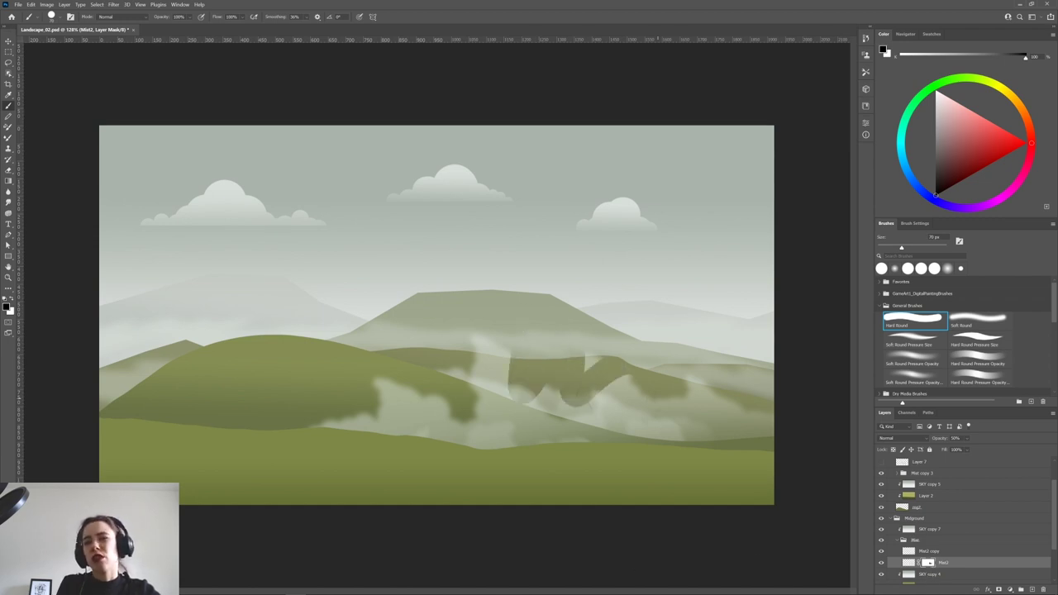
key("ctrl+z")
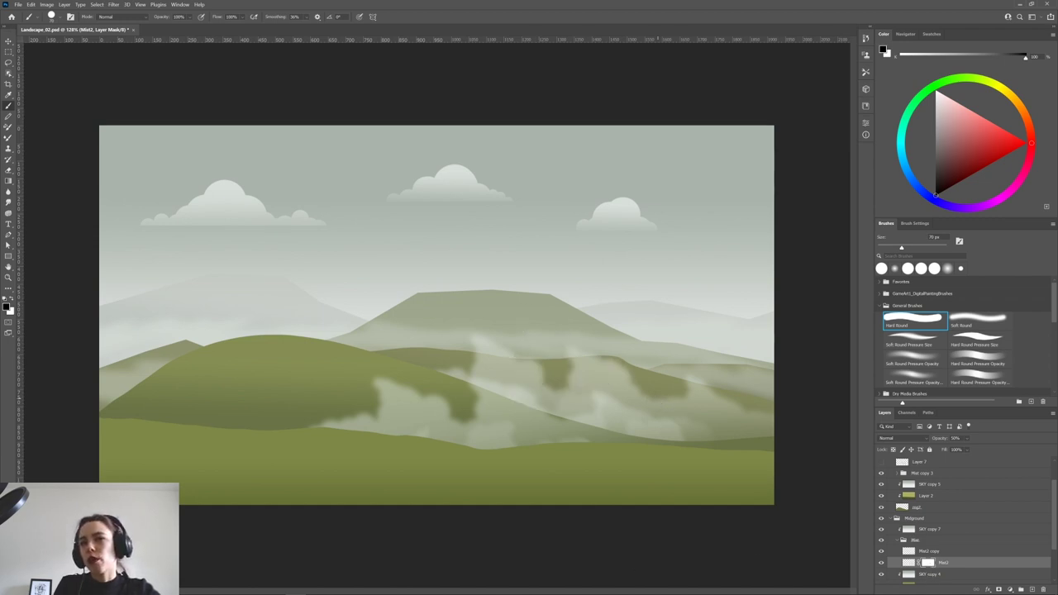
Paint black on the Mist2 mask with the Soft Round Pressure Opacity brush to fade the mist's upper edges over the midground hill.
left_click(925, 357)
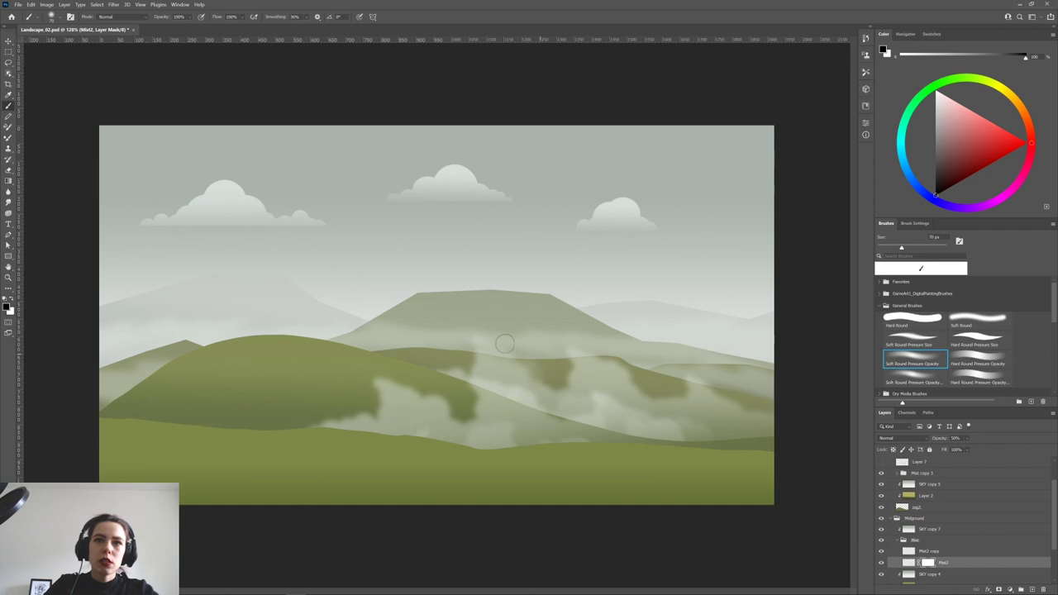
mouse_move(473, 361)
left_mouse_down()
mouse_move(505, 343)
mouse_move(545, 342)
mouse_move(578, 358)
mouse_move(534, 377)
mouse_move(566, 380)
mouse_move(597, 344)
mouse_move(643, 405)
mouse_move(604, 367)
left_mouse_up()
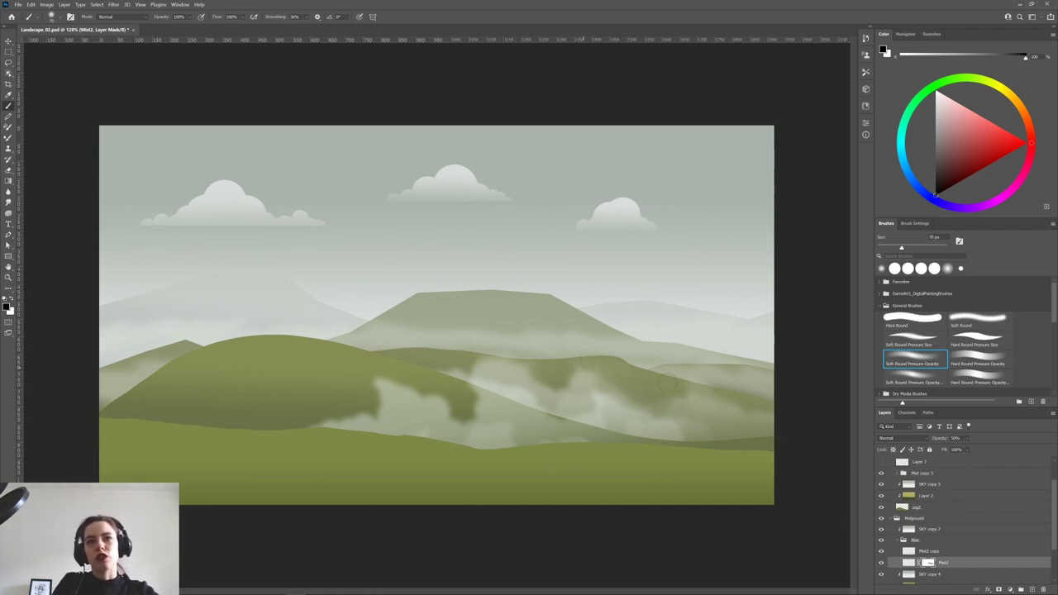
key("x")
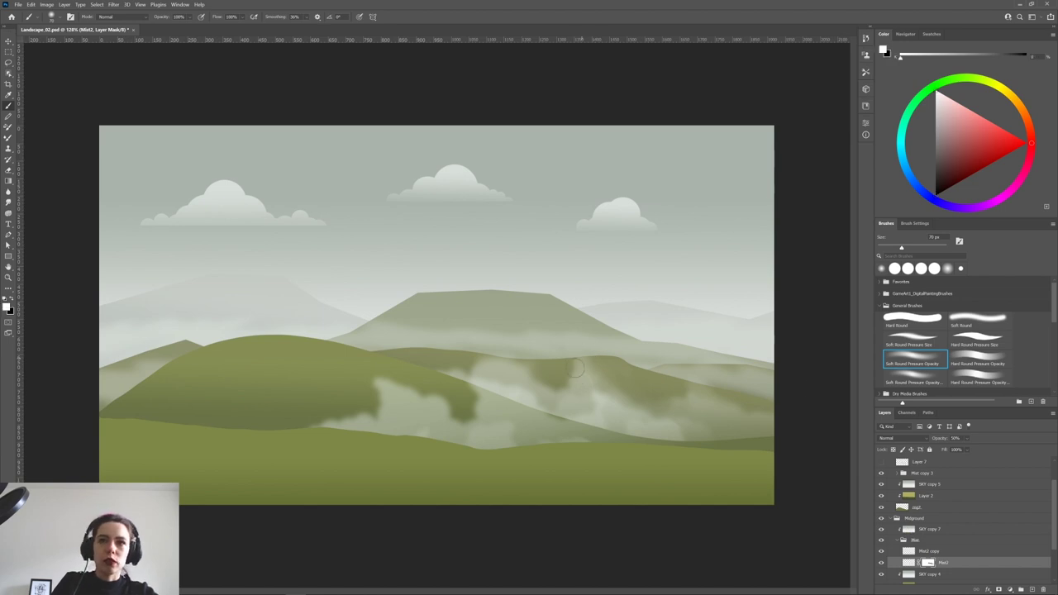
key("x")
left_click_drag(589, 355, 657, 394)
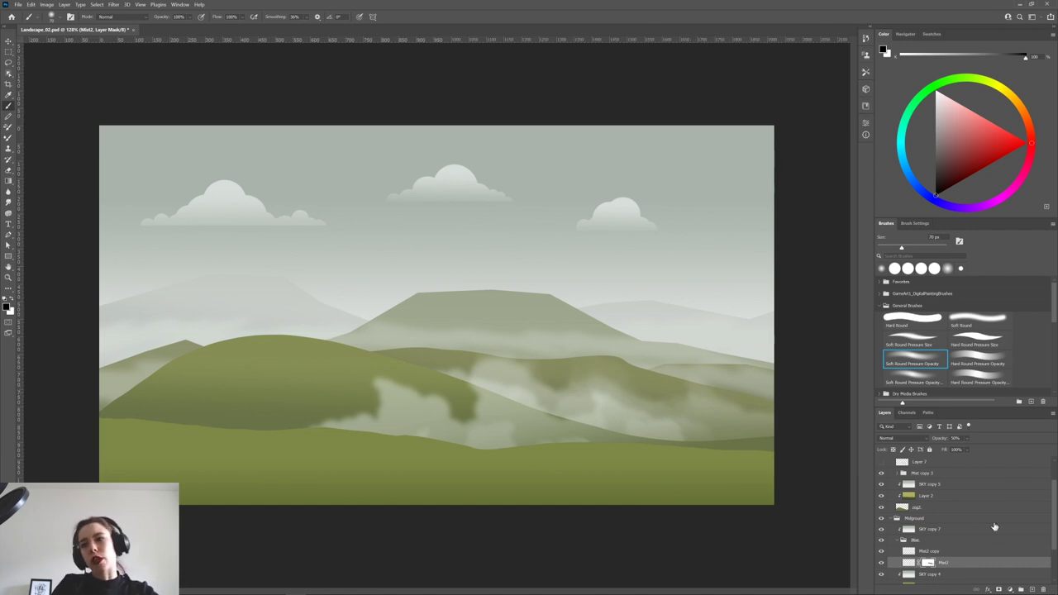
Clip a copy of the SKY gradient above the duplicated Mist group and move that group's Mist2 copy layer toward the hill's right end.
mouse_move(934, 477)
left_mouse_down()
mouse_move(893, 481)
mouse_move(921, 488)
mouse_move(920, 469)
left_mouse_up()
left_click(900, 479, "alt")
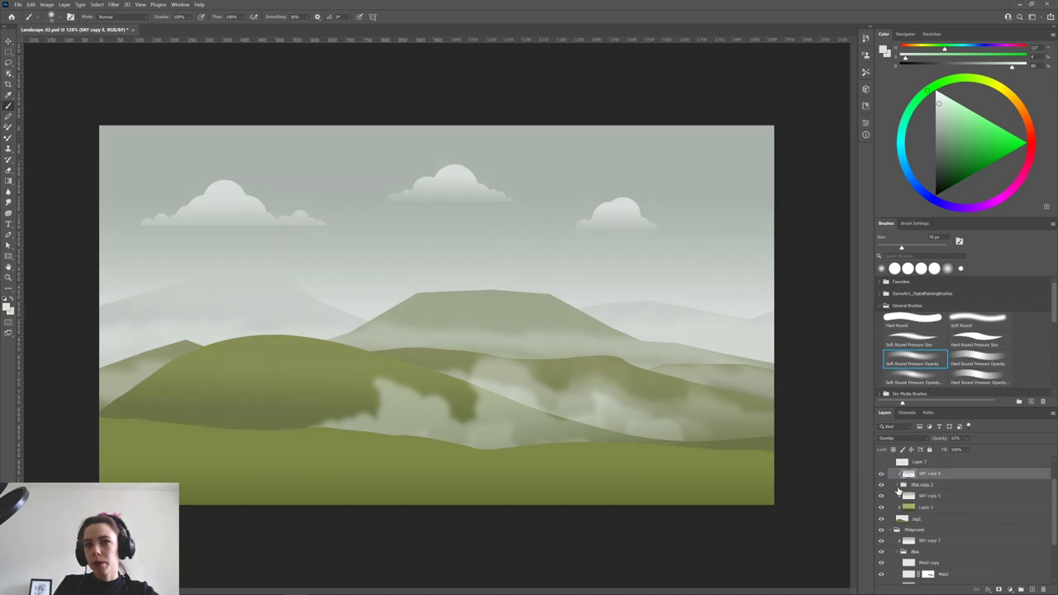
left_click(899, 486)
left_click(932, 496)
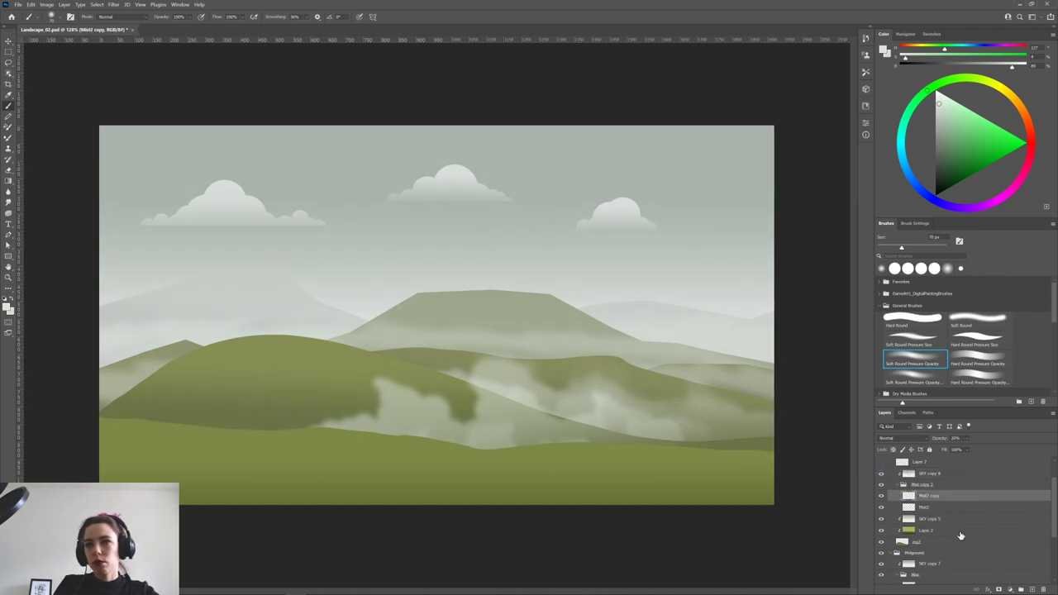
key("v")
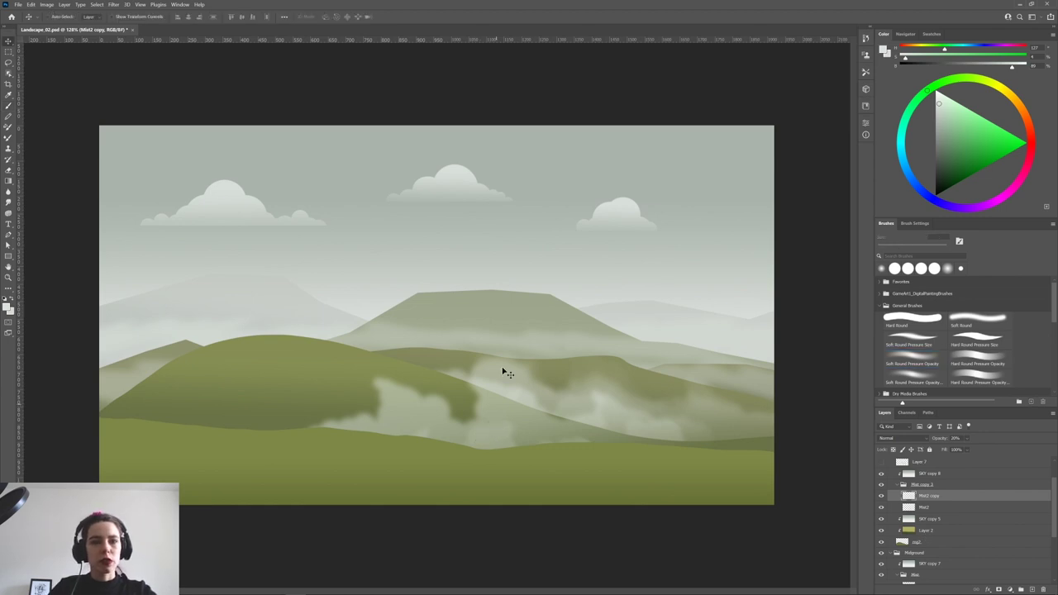
left_click_drag(501, 428, 680, 409)
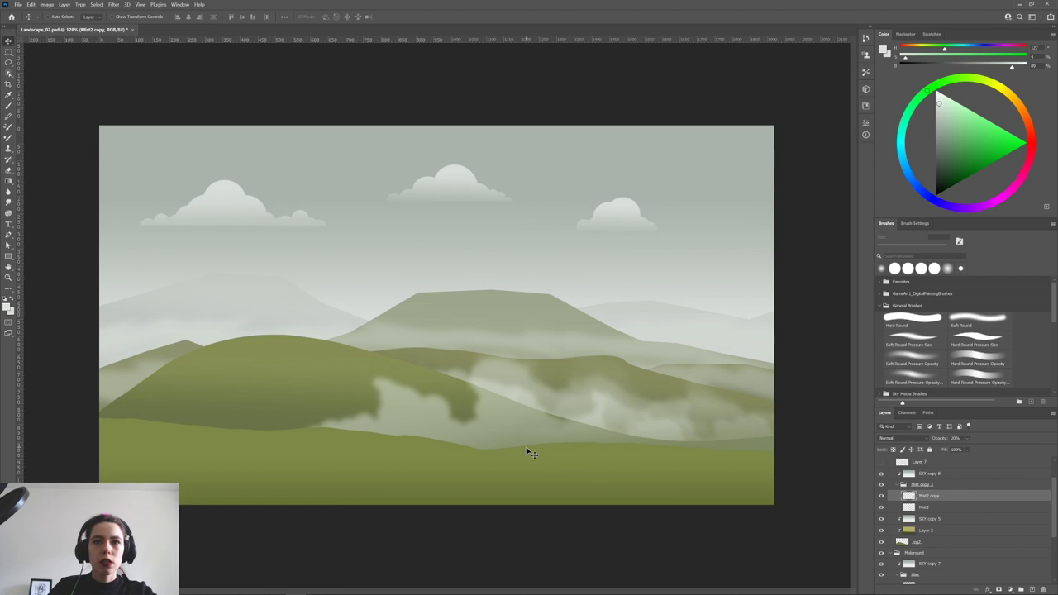
left_click_drag(534, 442, 590, 431)
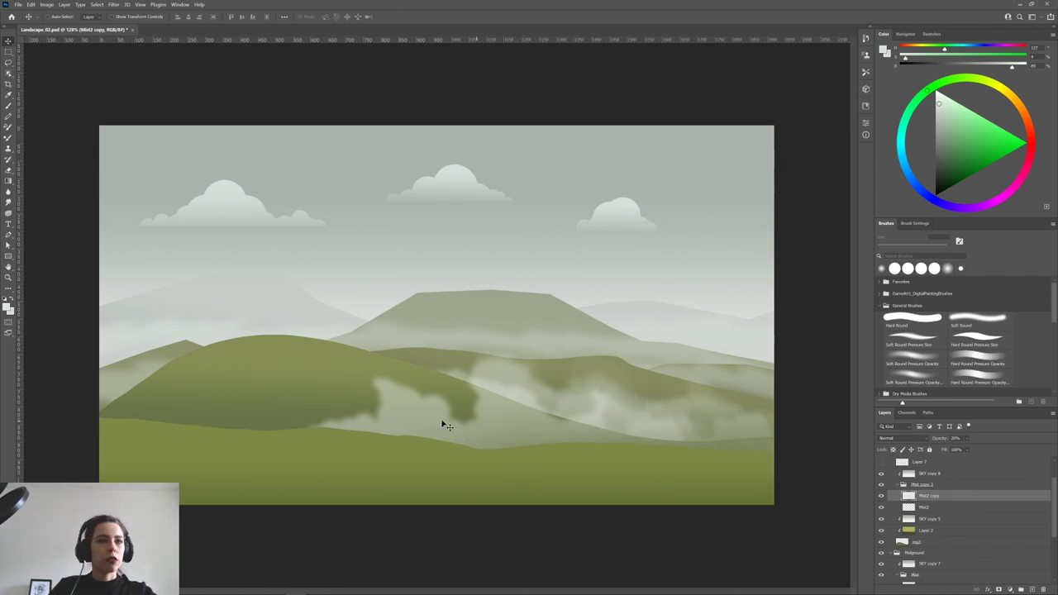
Move the duplicated group's Mist2 layer left and slightly up along the nearer hill, and nudge its Mist2 copy layer slightly lower.
left_click(403, 414, "ctrl")
left_click_drag(403, 414, 352, 406)
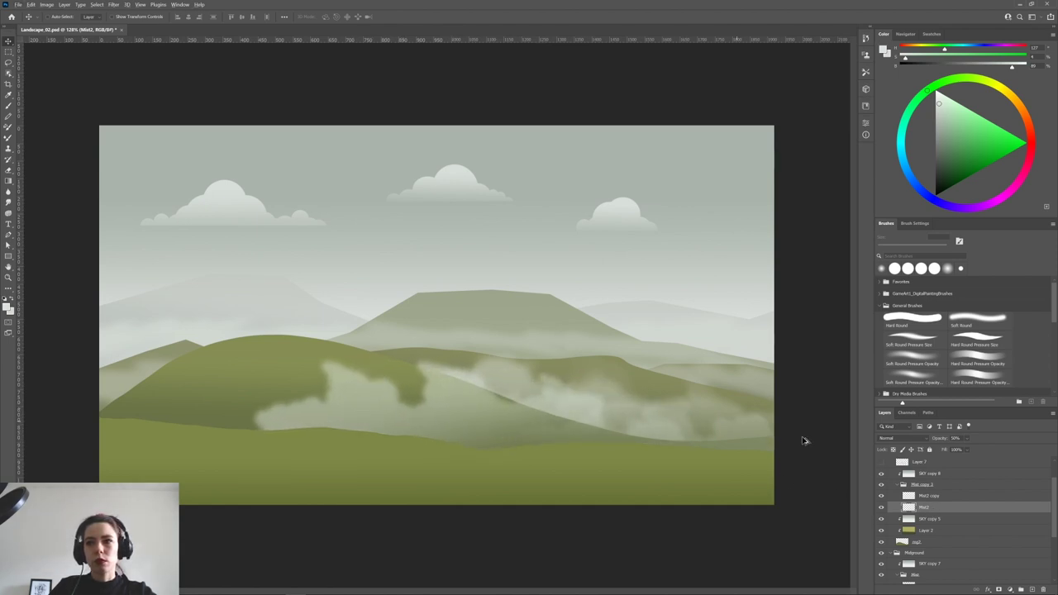
left_click(930, 498)
left_click_drag(746, 432, 746, 444)
Duplicate the Mist2 copy layer and place the duplicate at the far left foot of the nearer hill.
left_click_drag(659, 430, 141, 430)
key("ctrl+j")
scroll(631, 496, "up", 2)
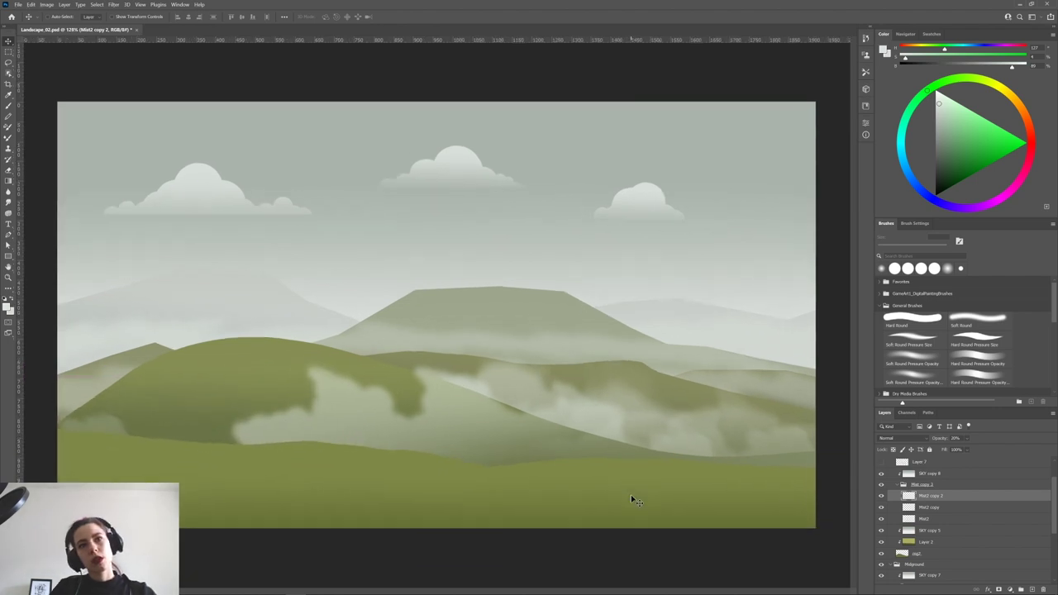
scroll(632, 497, "down", 3)
scroll(631, 499, "down", 6)
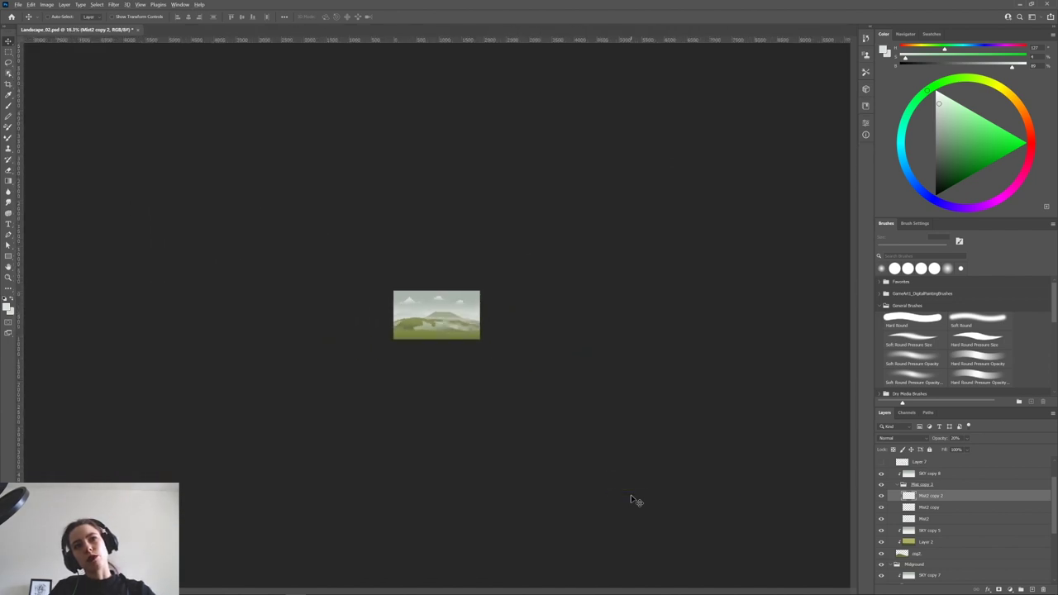
scroll(630, 499, "up", 5)
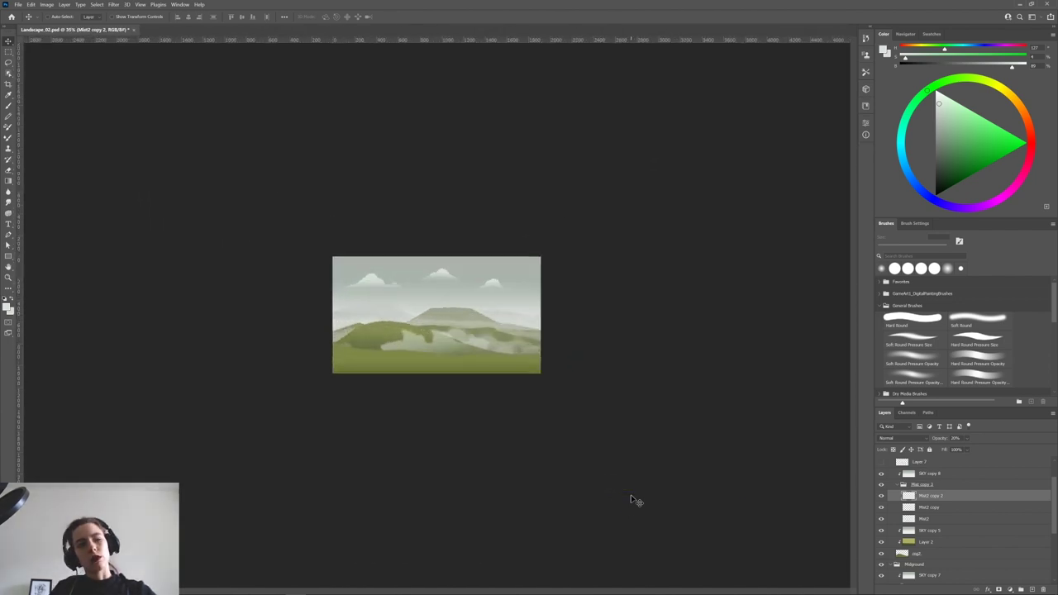
scroll(631, 499, "up", 3)
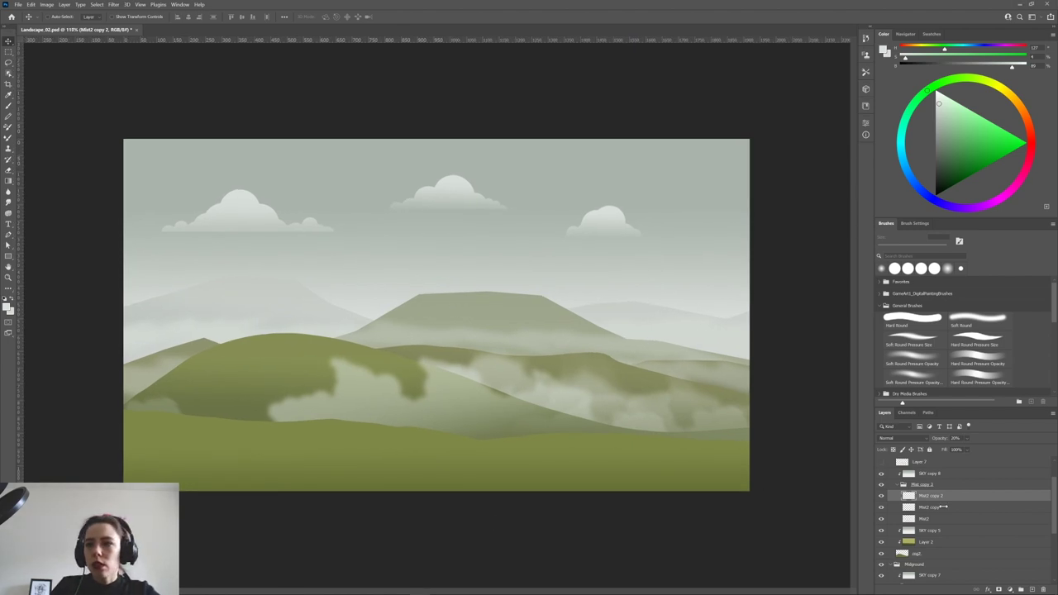
Add a layer mask to Mist2 in the duplicated group and paint black on it to soften the mist's upper edge over the nearer hill.
left_click(880, 519)
left_click(880, 519)
left_click(945, 519)
left_click(999, 588)
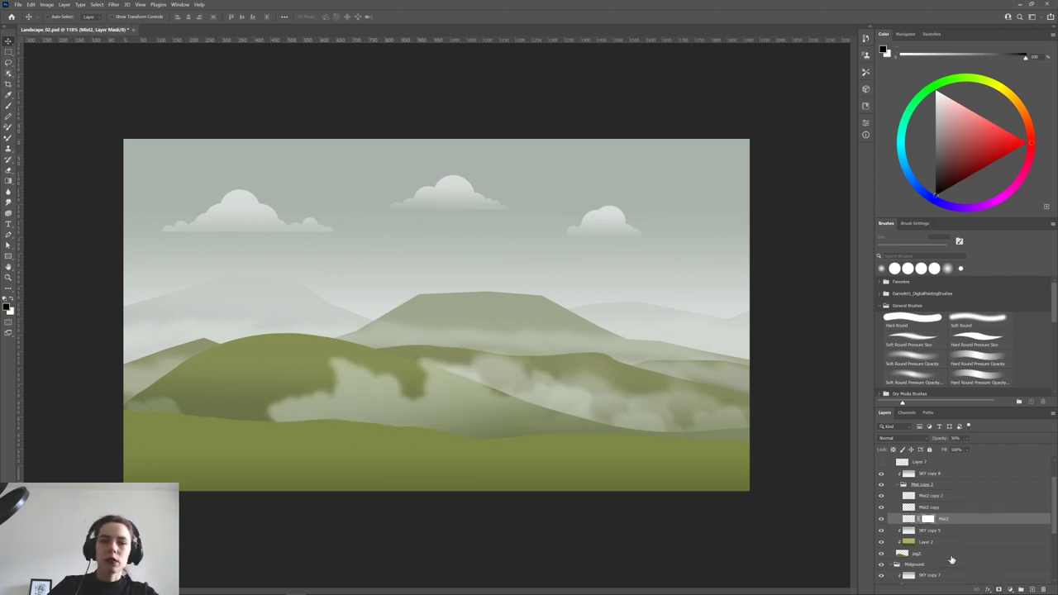
key("b")
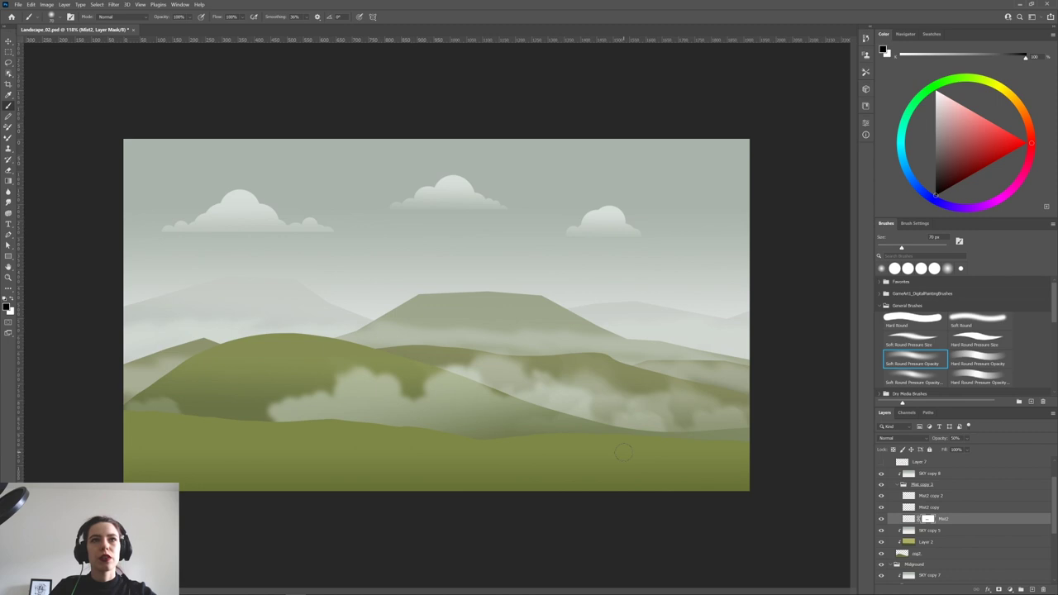
scroll(706, 466, "up", 2)
scroll(701, 466, "down", 2)
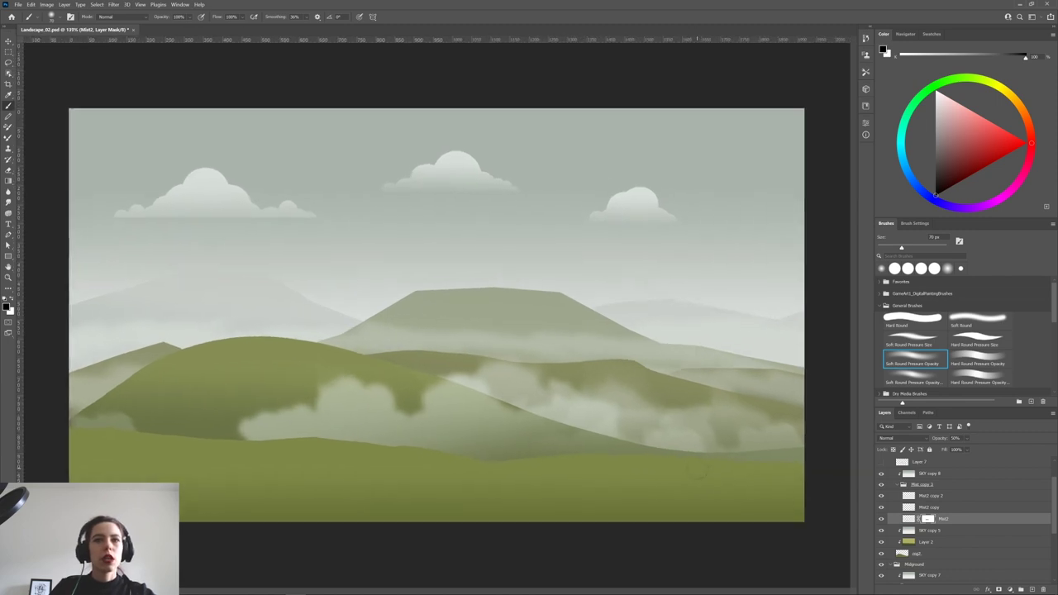
scroll(693, 473, "down", 3)
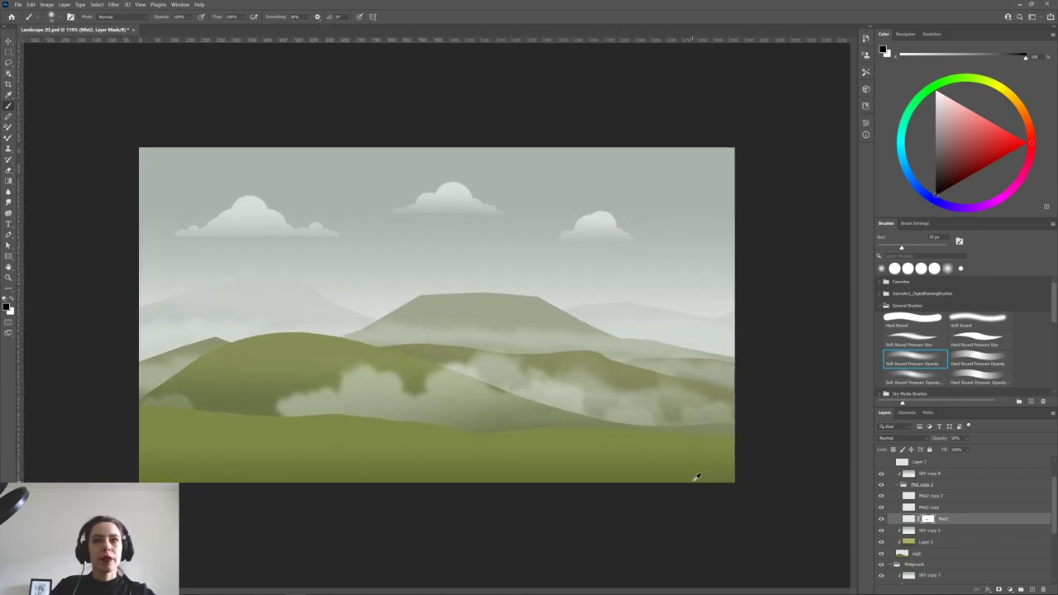
scroll(699, 479, "up", 3)
scroll(699, 480, "up", 2)
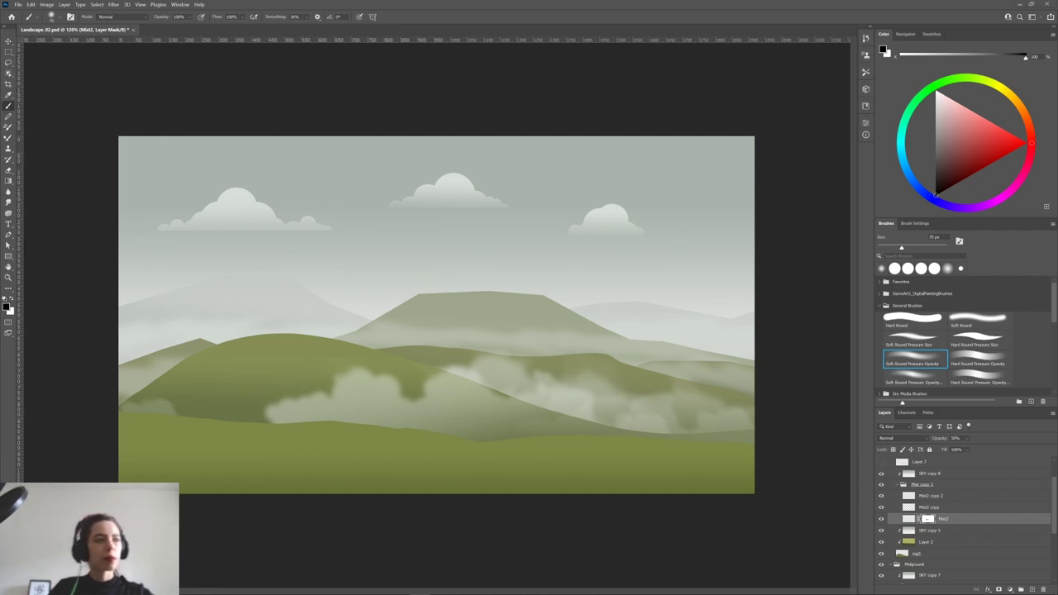
Delete the hidden Layer 7 from the Midground2 group and collapse the mist and midground layer groups.
left_click(896, 488)
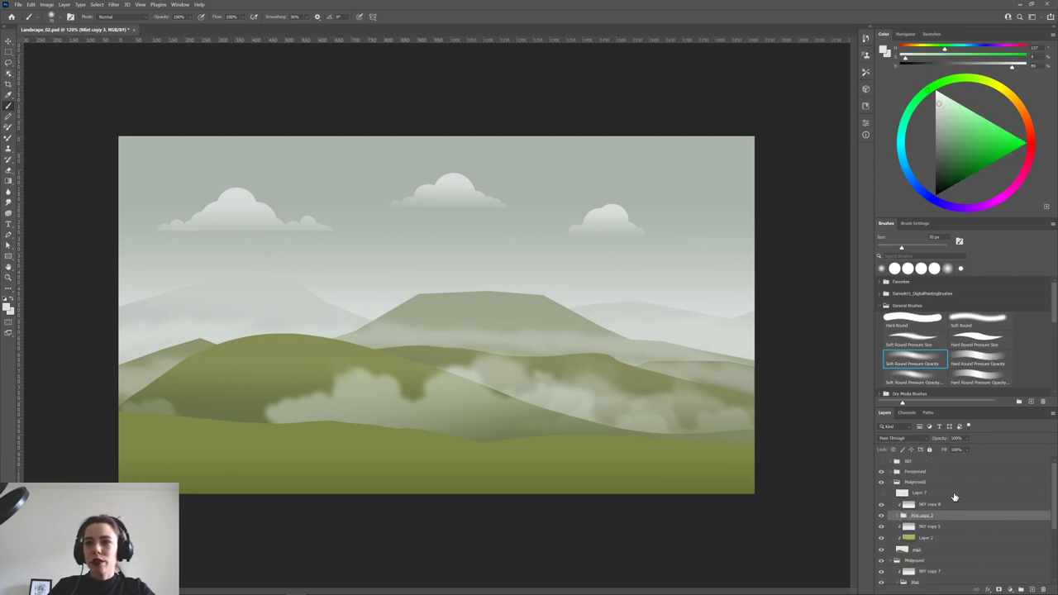
left_click(925, 496)
left_click(909, 483)
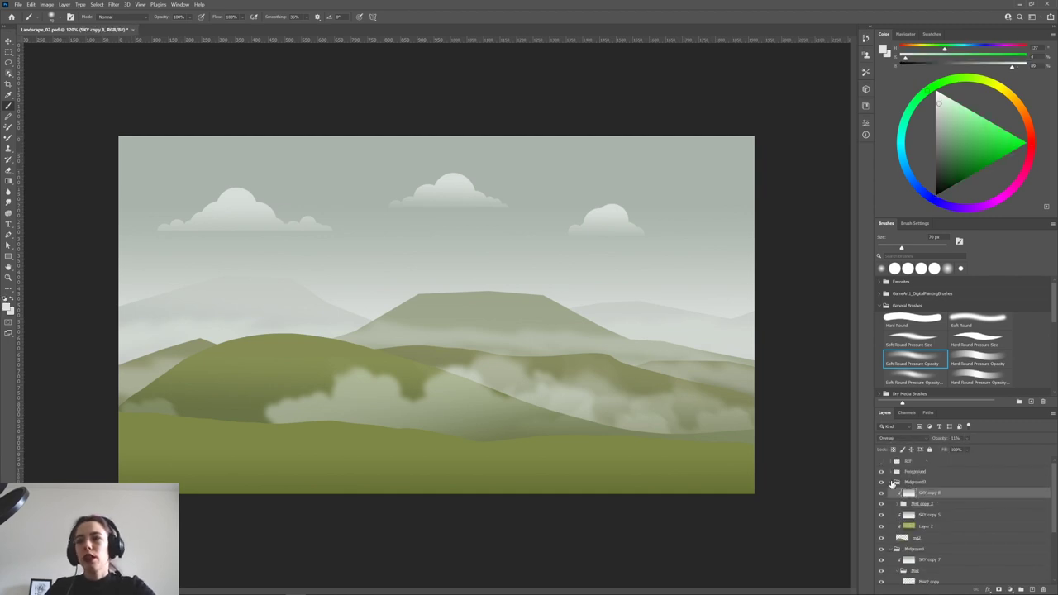
left_click(897, 483)
left_click(895, 492)
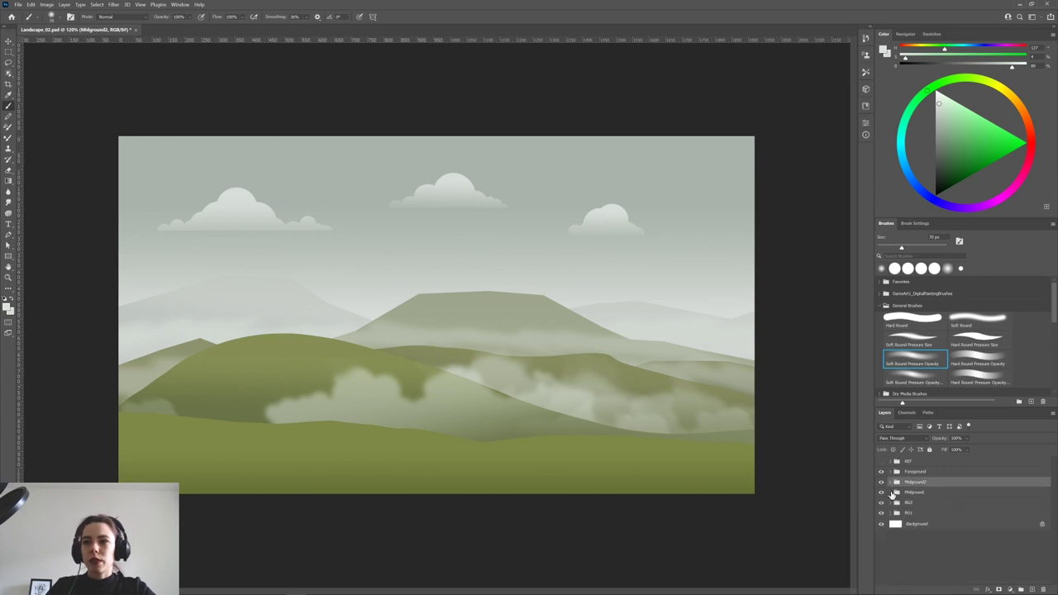
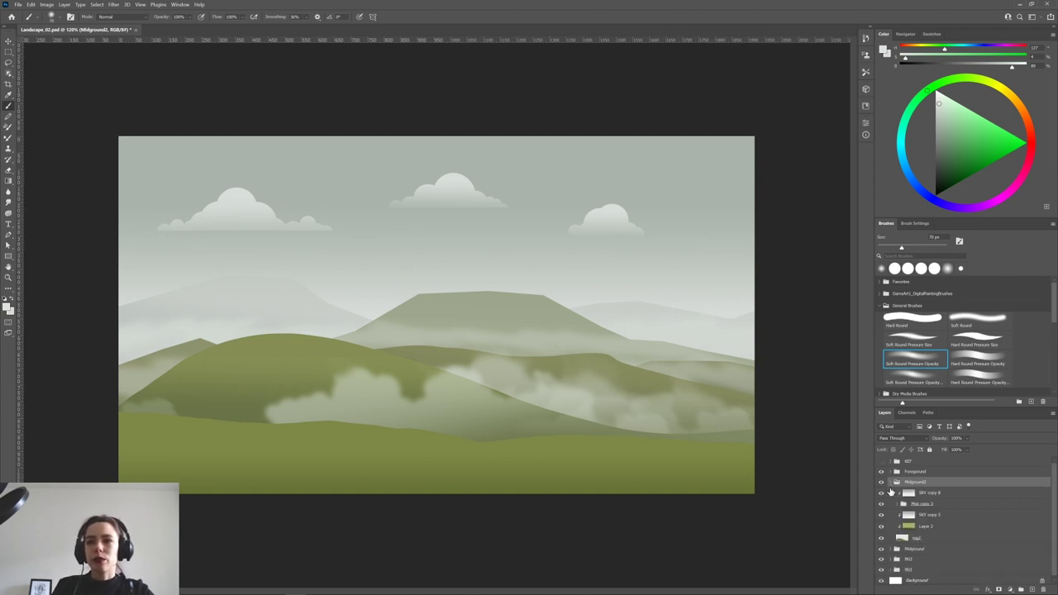
Add a new layer above the Foreground group, convert it to a smart object, and open its contents.
left_click(919, 473)
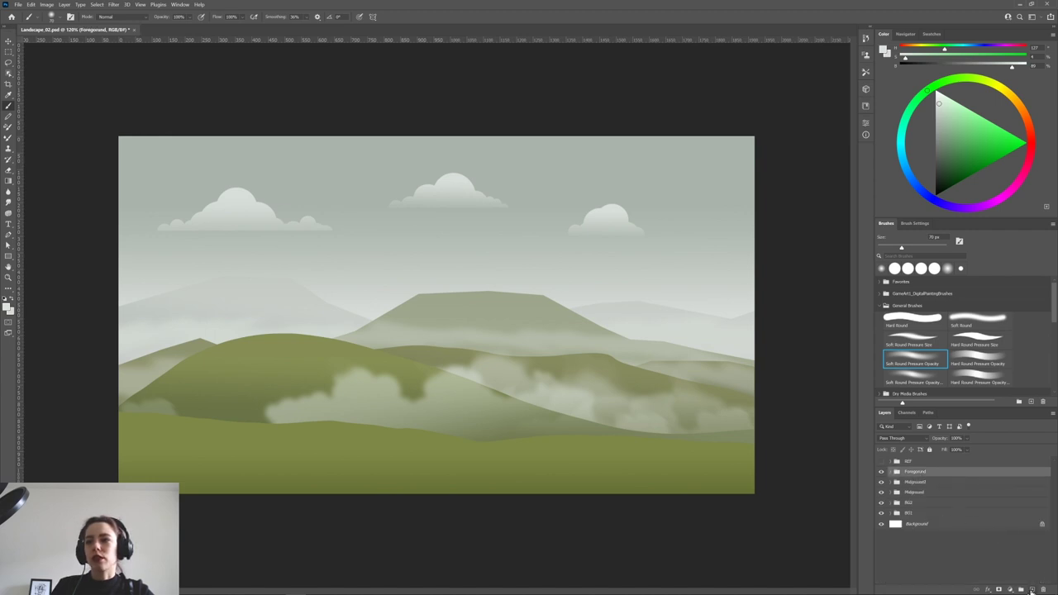
left_click(1032, 590)
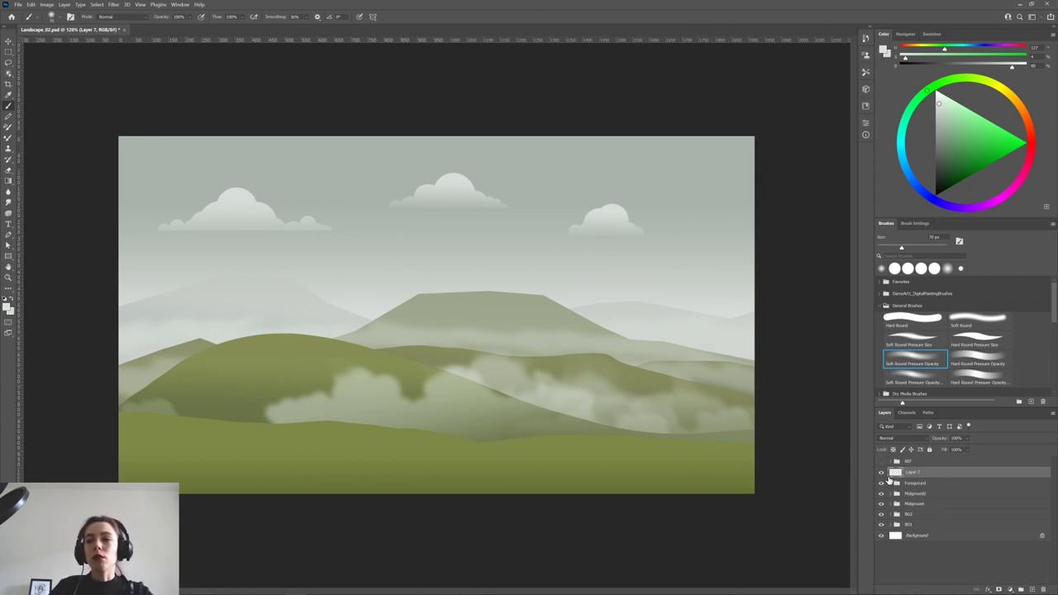
right_click(921, 477)
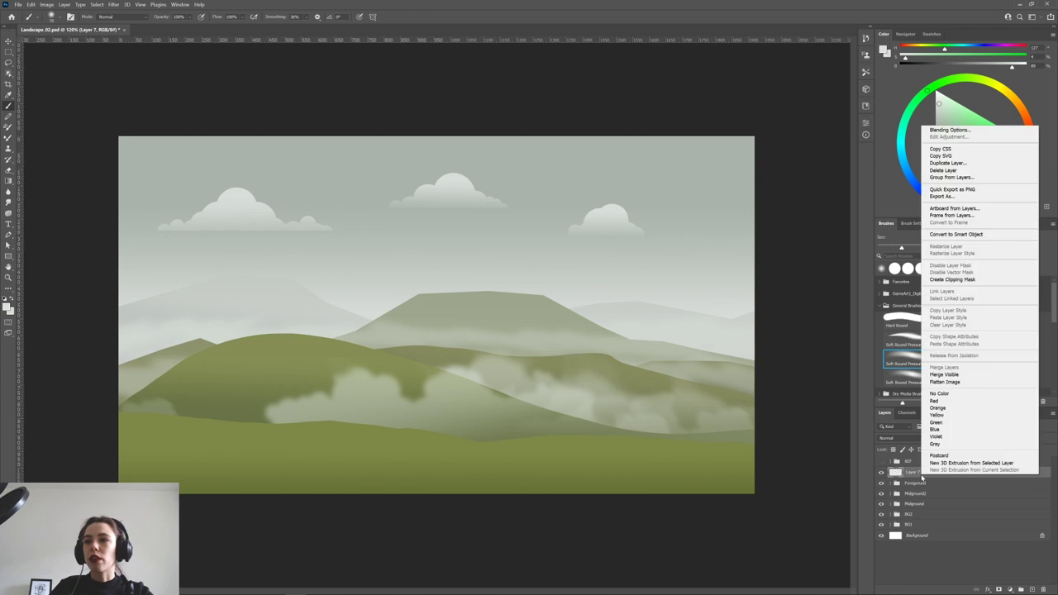
left_click(970, 235)
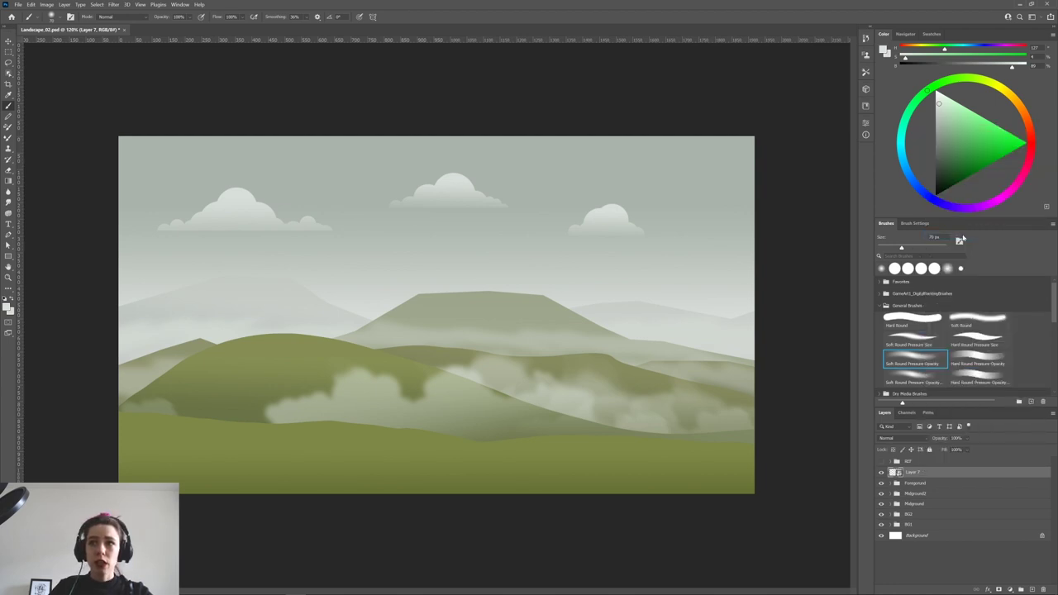
double_click(899, 476)
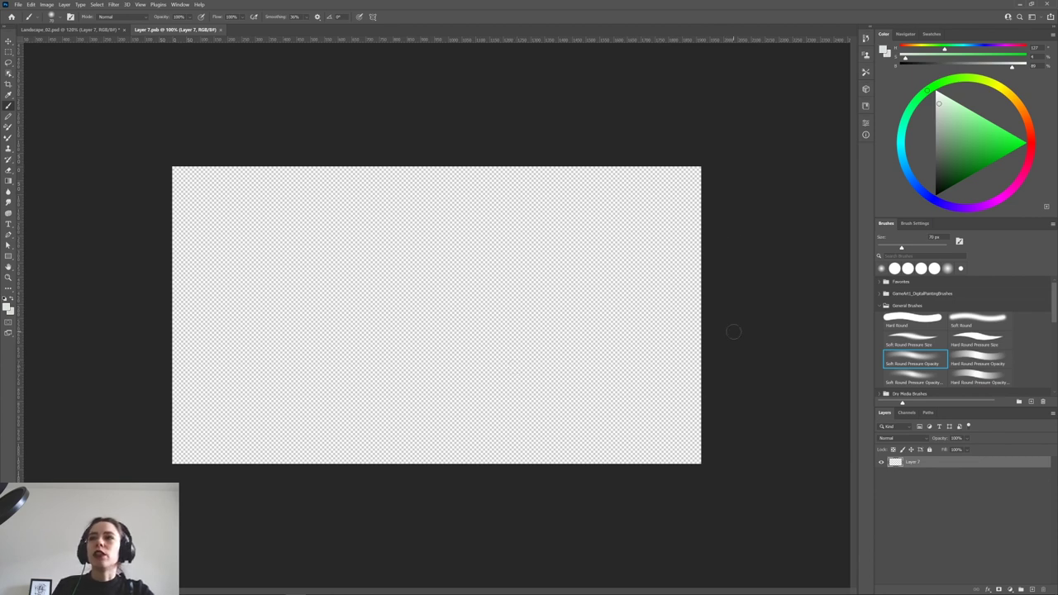
Paint a green smiley face with the Hard Round brush in the smart object's contents, save them, and return to the landscape.
left_click(966, 158)
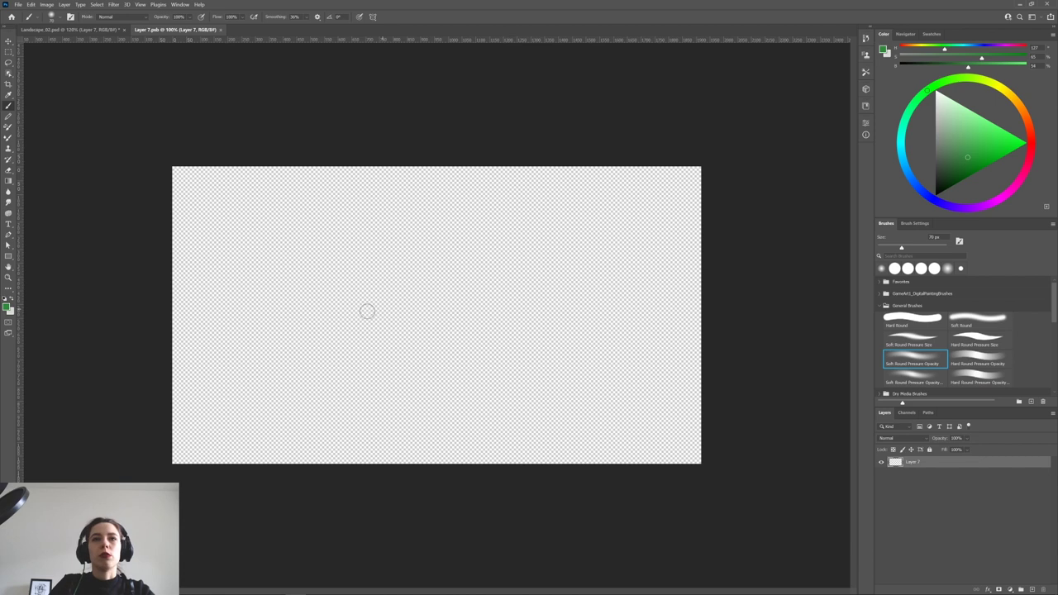
mouse_move(352, 283)
left_mouse_down()
mouse_move(388, 338)
mouse_move(489, 340)
mouse_move(533, 277)
left_mouse_up()
key("ctrl+z")
left_click(909, 322)
mouse_move(313, 299)
left_mouse_down()
mouse_move(562, 378)
mouse_move(570, 289)
left_mouse_up()
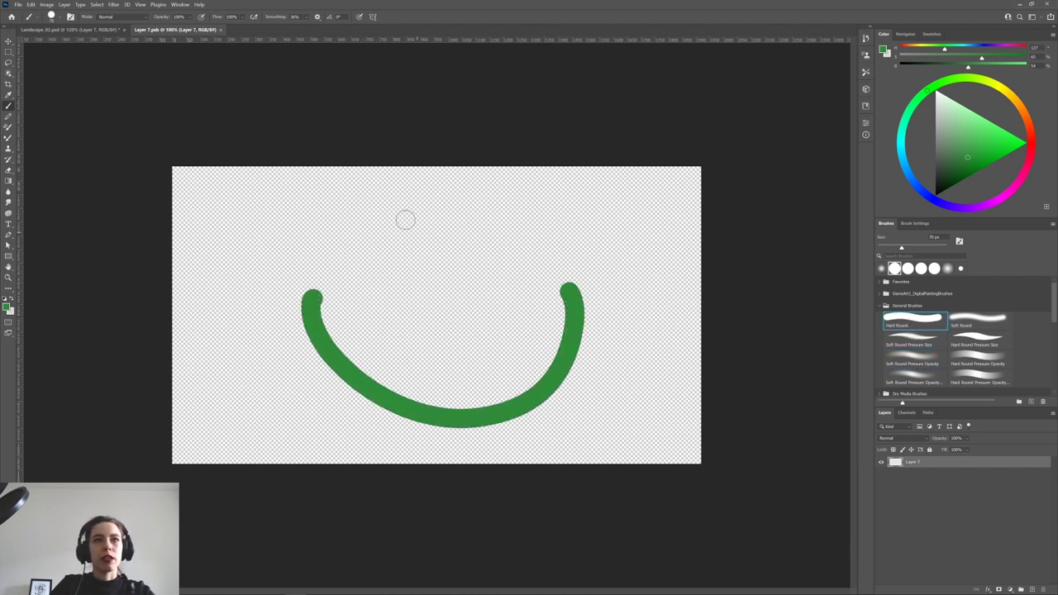
left_click_drag(406, 213, 406, 299)
left_click(472, 216)
left_click_drag(472, 219, 473, 318)
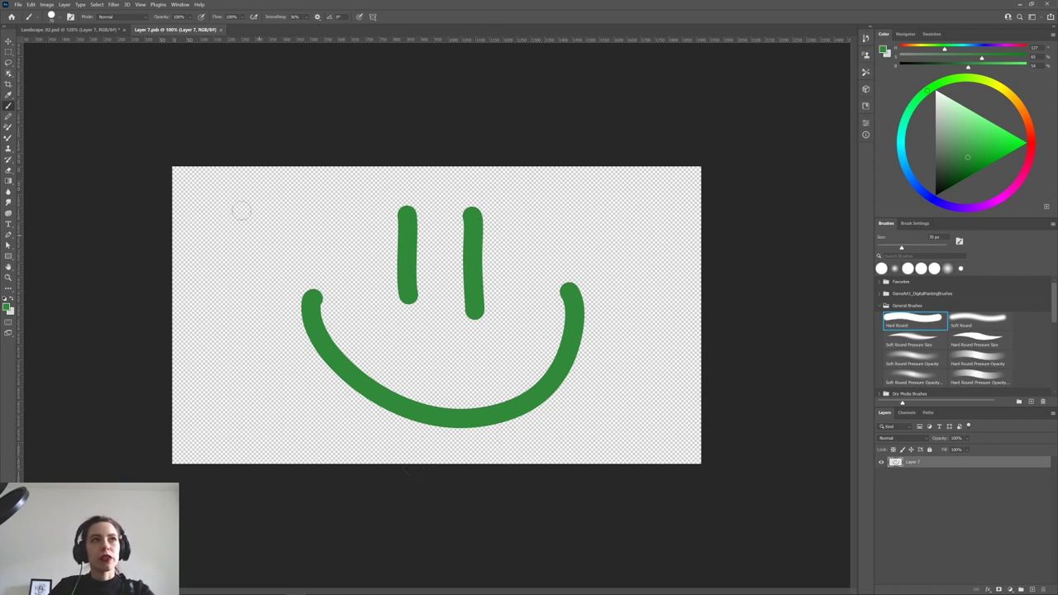
left_click(106, 33)
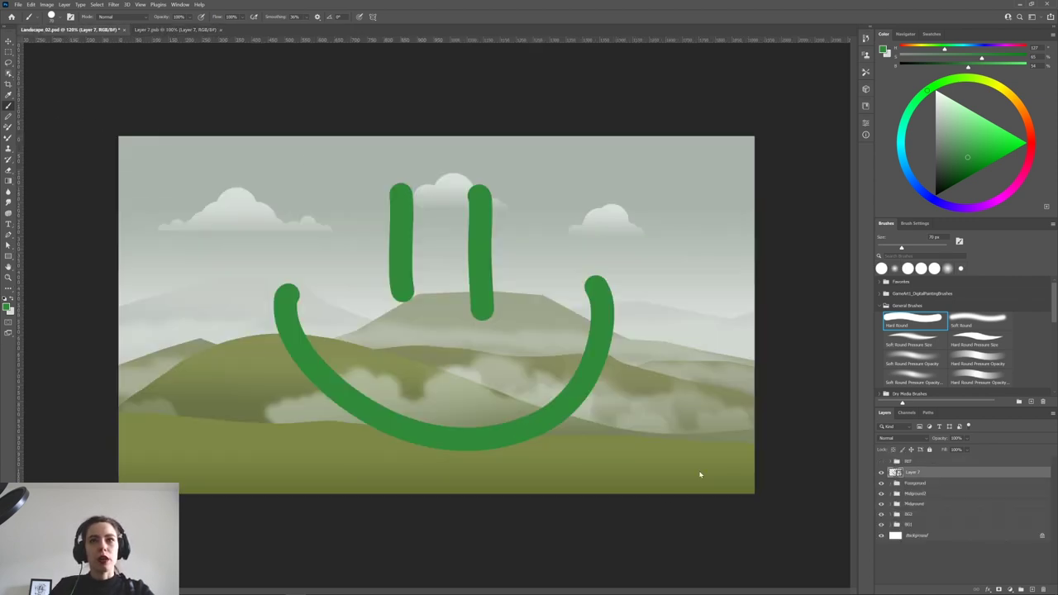
Scale the smart object to about 50% and place it in the sky, slightly left of centre.
key("ctrl+t")
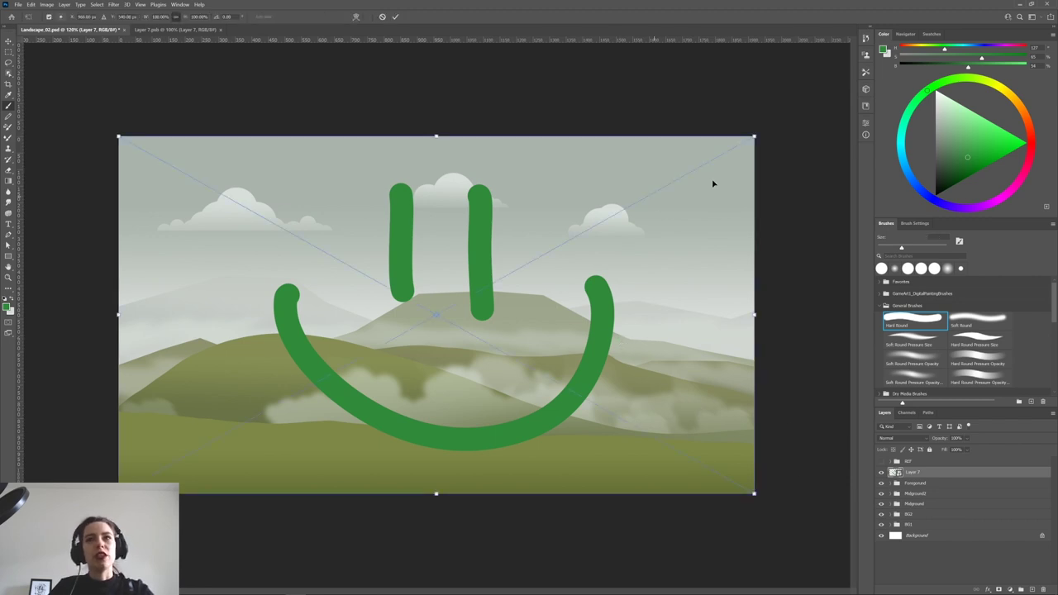
left_click_drag(754, 136, 435, 315)
left_click_drag(377, 394, 510, 242)
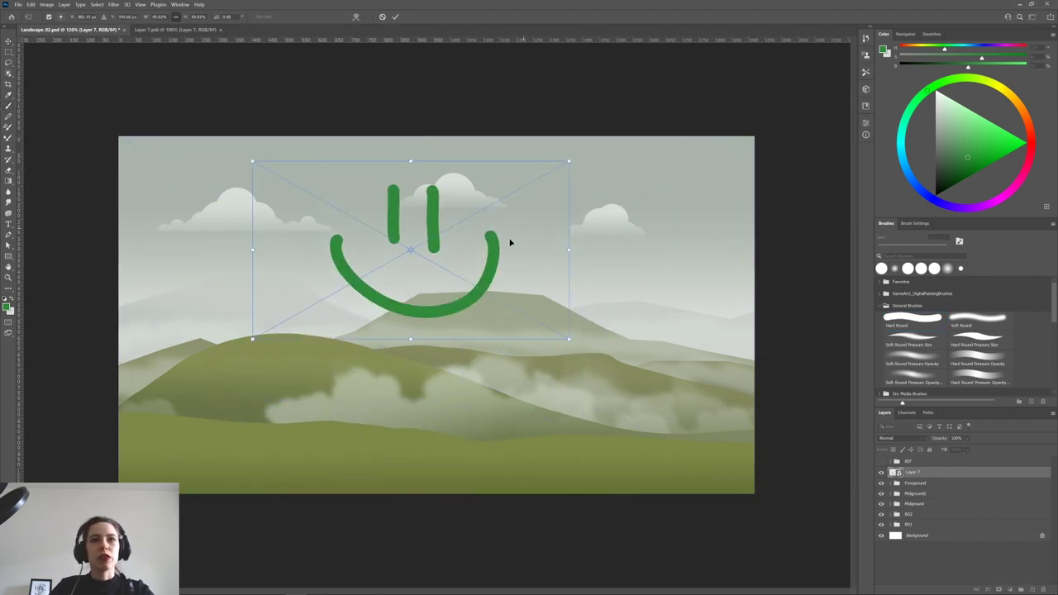
left_click_drag(566, 161, 623, 309)
left_click_drag(427, 320, 381, 286)
left_click(395, 17)
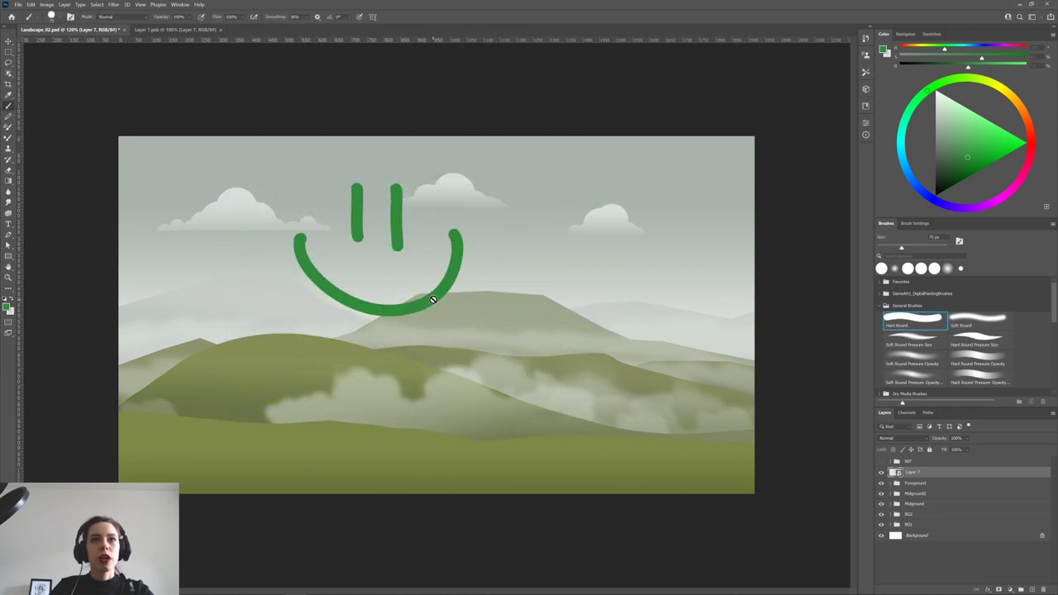
Paint red V-shaped eyebrows above the smiley's eyes in the smart object's contents, save them, and return to the landscape.
left_click(174, 30)
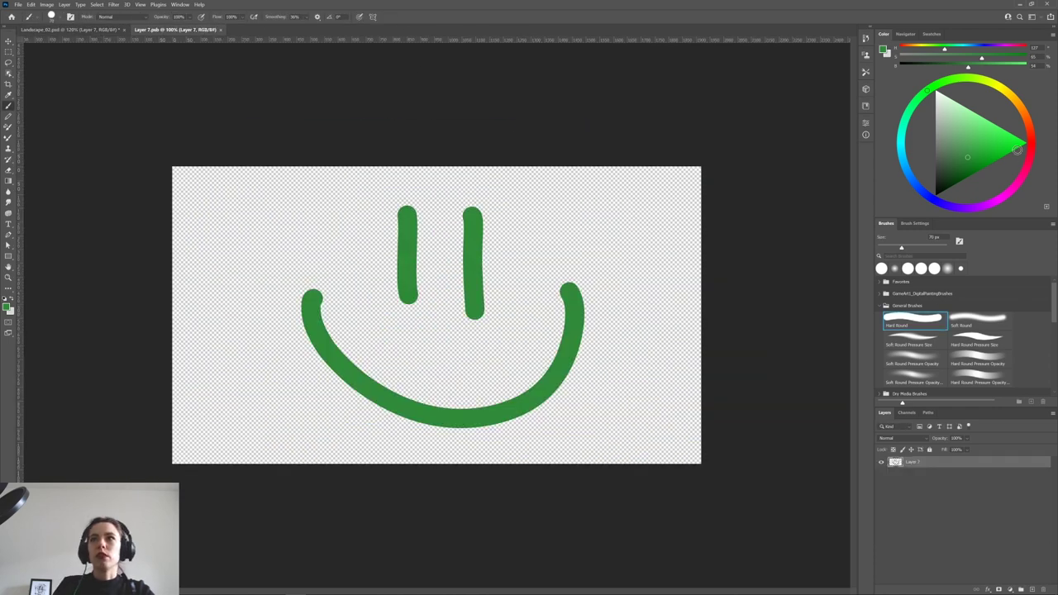
left_click(1030, 150)
left_click(1006, 146)
mouse_move(397, 176)
left_mouse_down()
mouse_move(440, 199)
mouse_move(491, 177)
left_mouse_up()
key("ctrl+s")
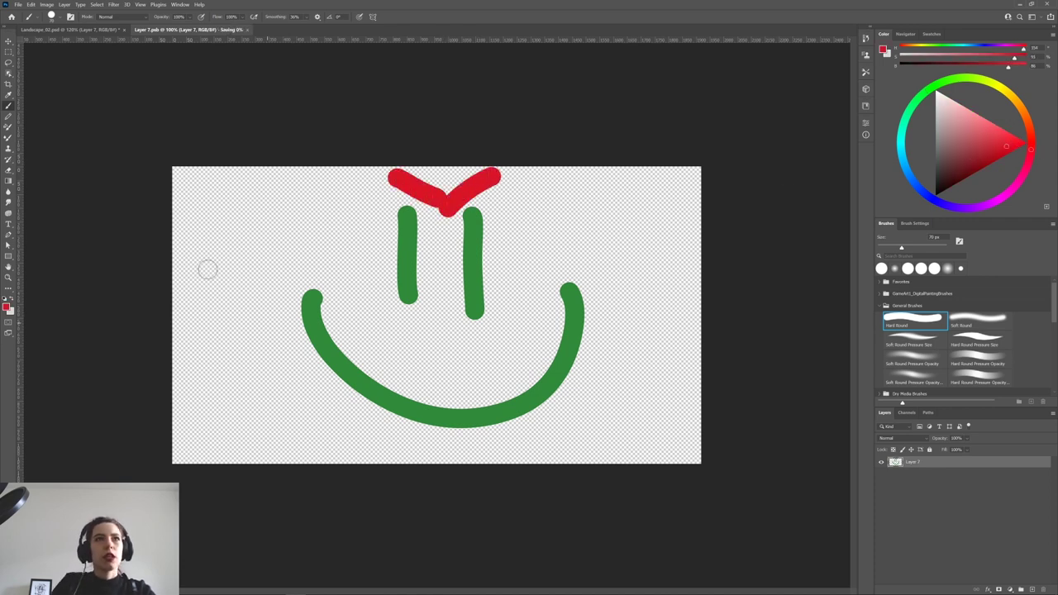
left_click(75, 30)
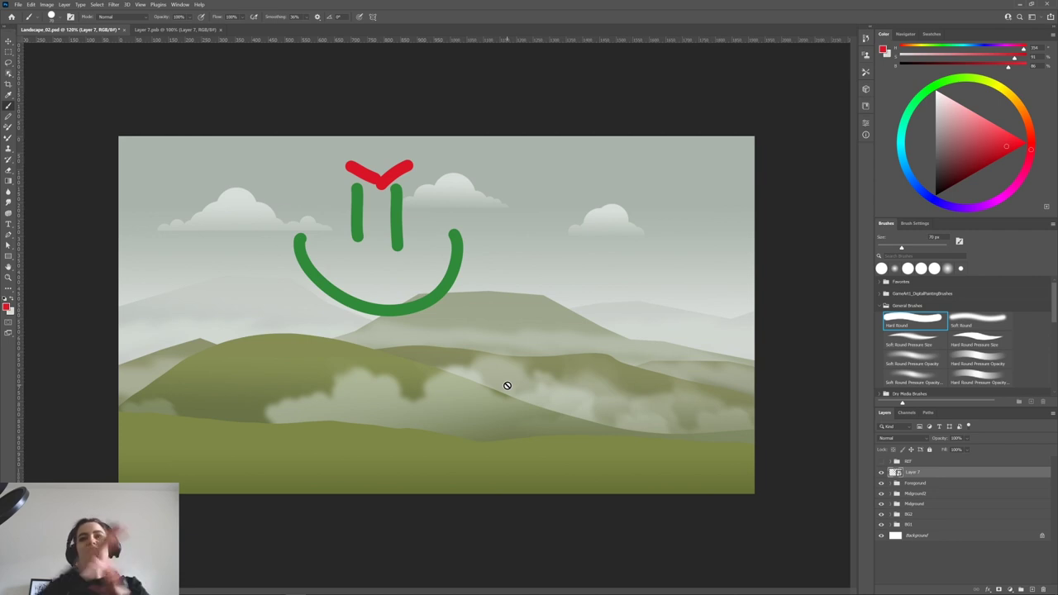
Rename the smart object layer to "Tower 1".
double_click(914, 473)
type("Tower")
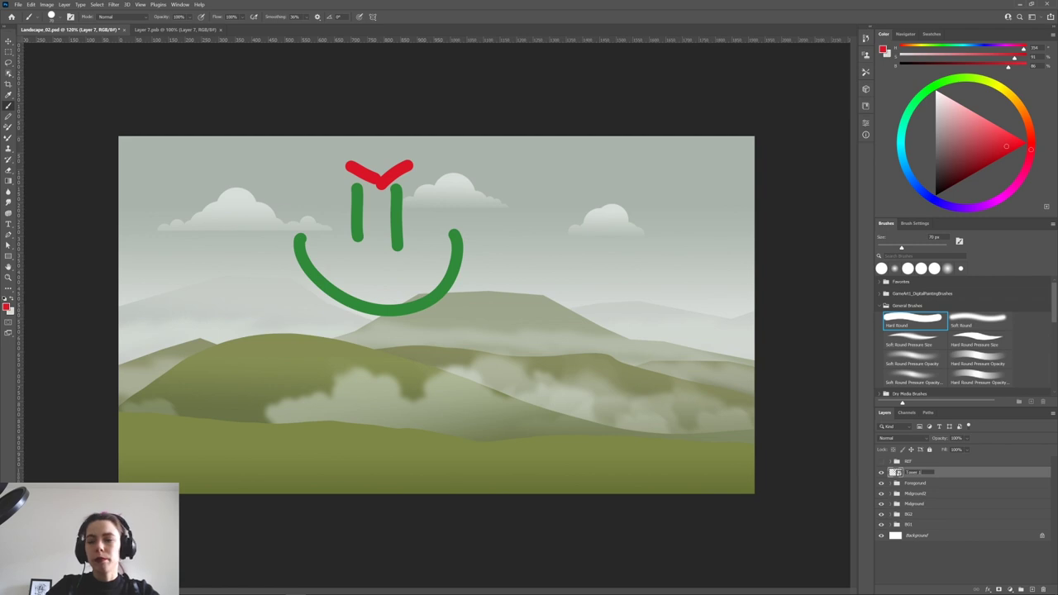
key("Return")
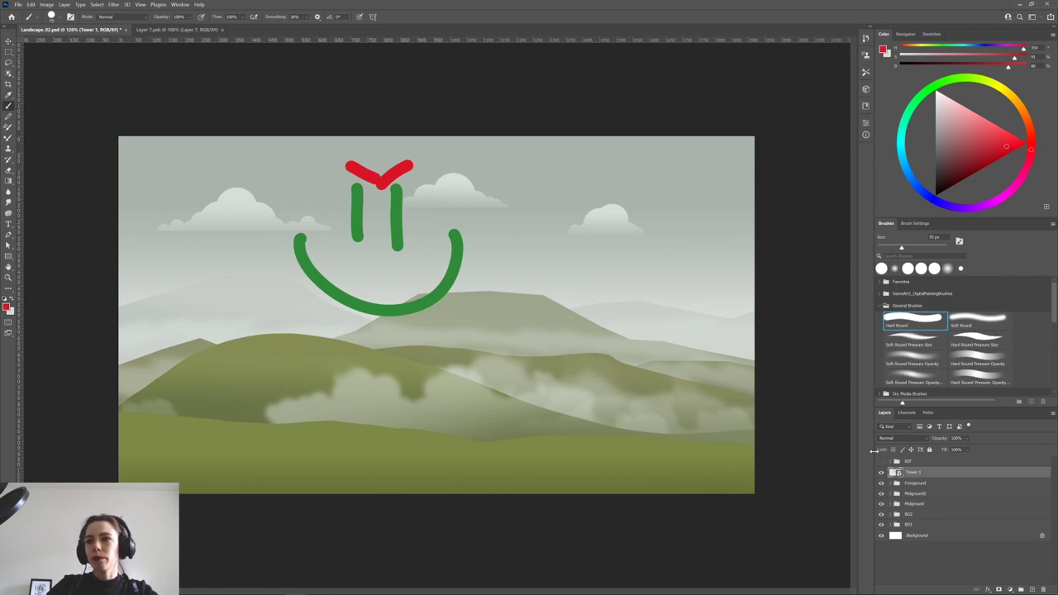
Reopen the Tower 1 contents, replace the painted face layer with a new empty layer, save, and return to the landscape.
left_click(187, 31)
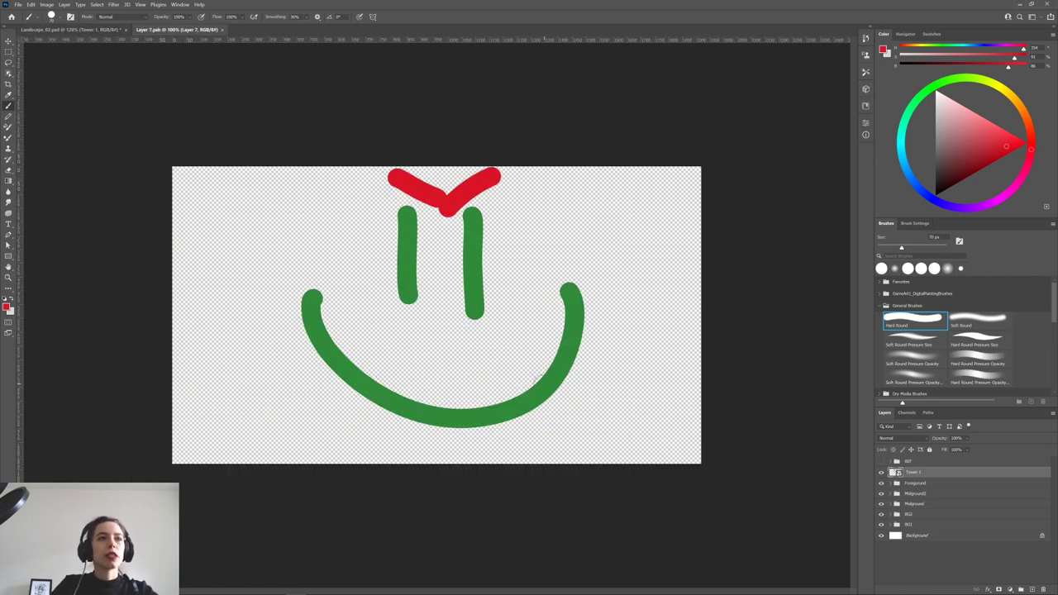
left_click(221, 30)
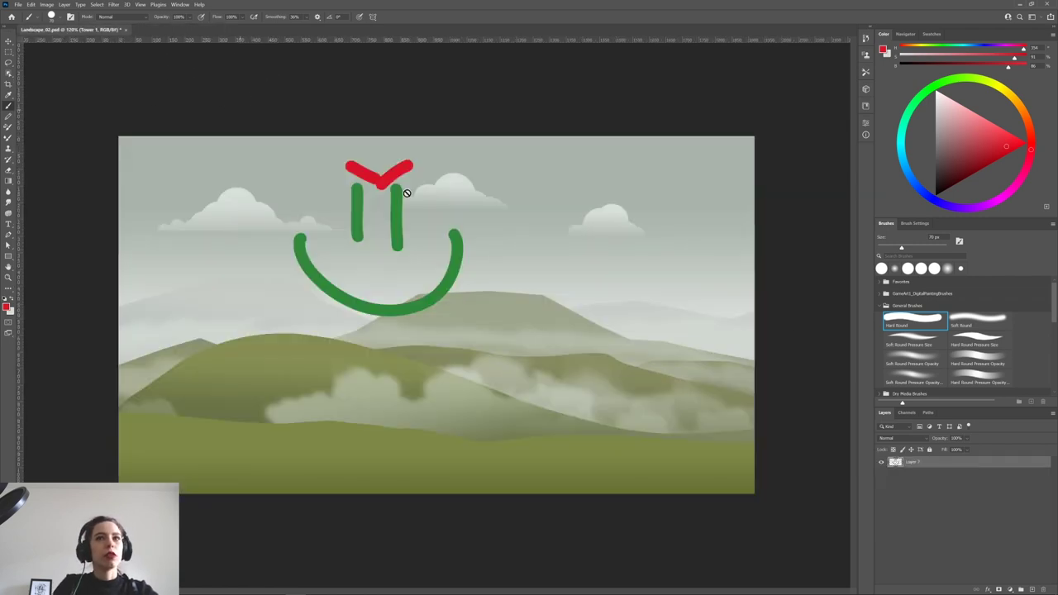
double_click(895, 473)
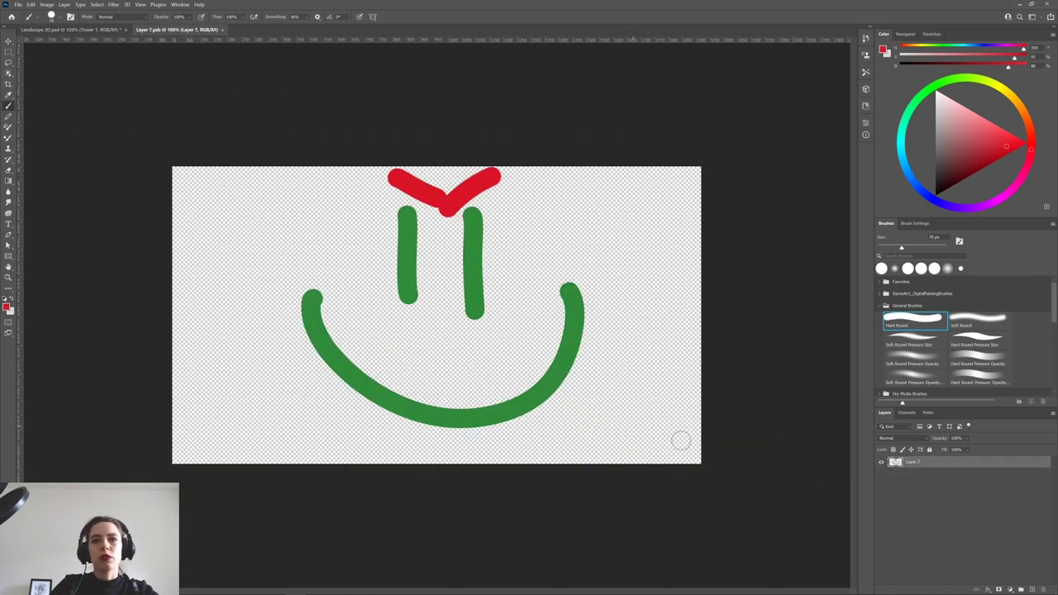
left_click(1031, 588)
left_click(924, 478)
key("Delete")
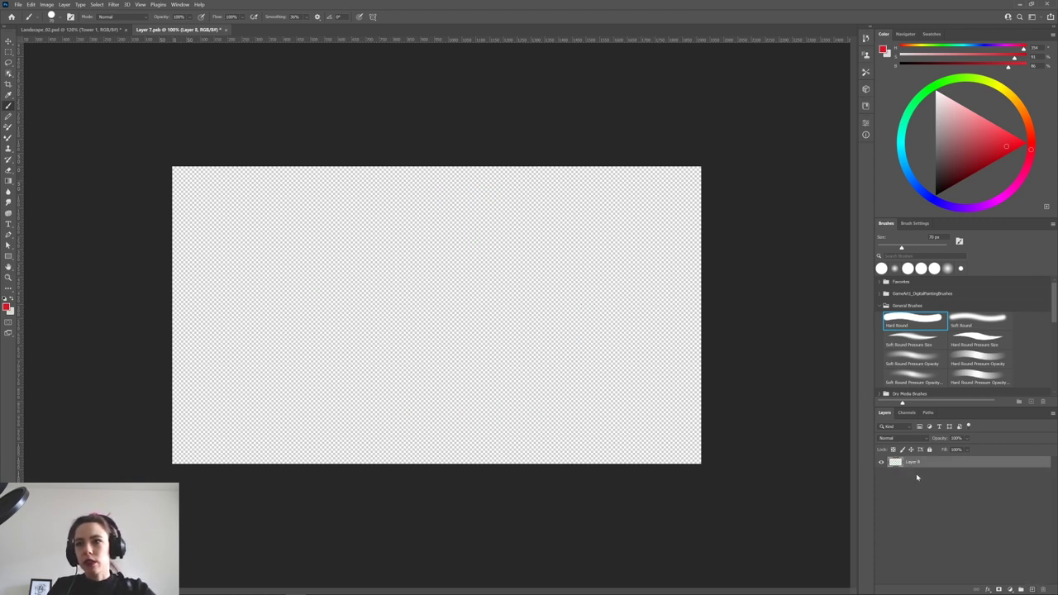
left_click(70, 29)
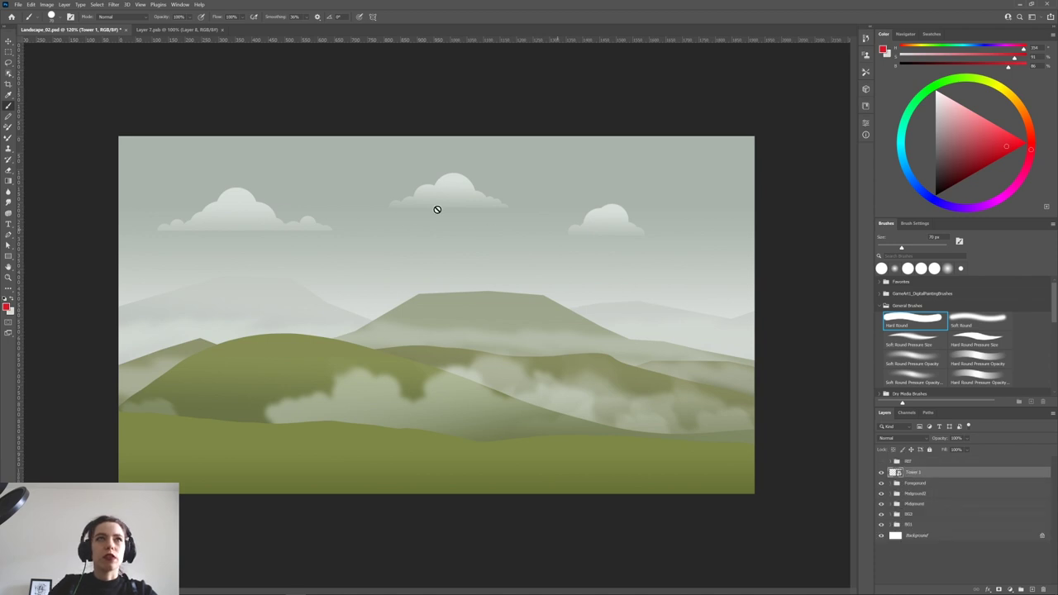
Place the castle reference image beside the Tower 1 contents' canvas, resizing and panning it to frame the round stone tower.
left_click(176, 31)
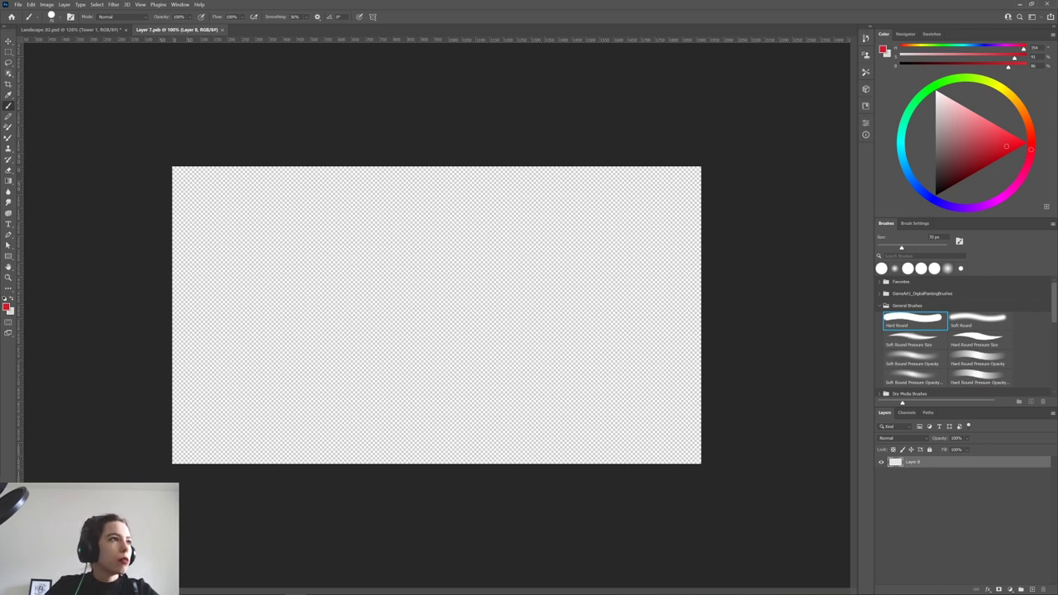
left_click_drag(2, 141, 353, 161)
left_click_drag(501, 342, 339, 343)
left_click_drag(306, 199, 111, 146)
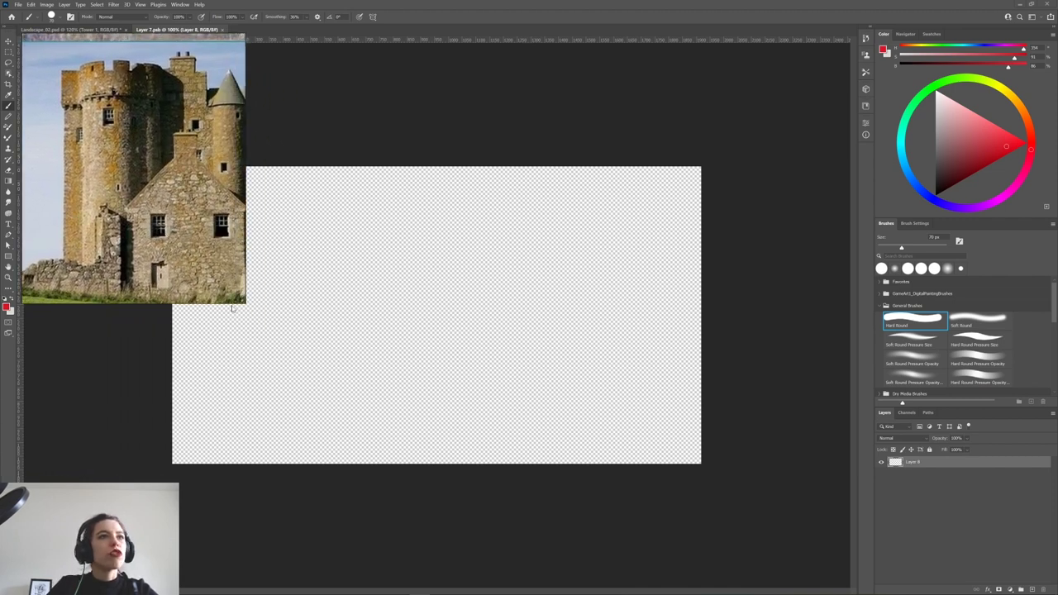
left_click_drag(246, 304, 232, 287)
left_click_drag(196, 221, 250, 203)
left_click_drag(226, 157, 175, 159)
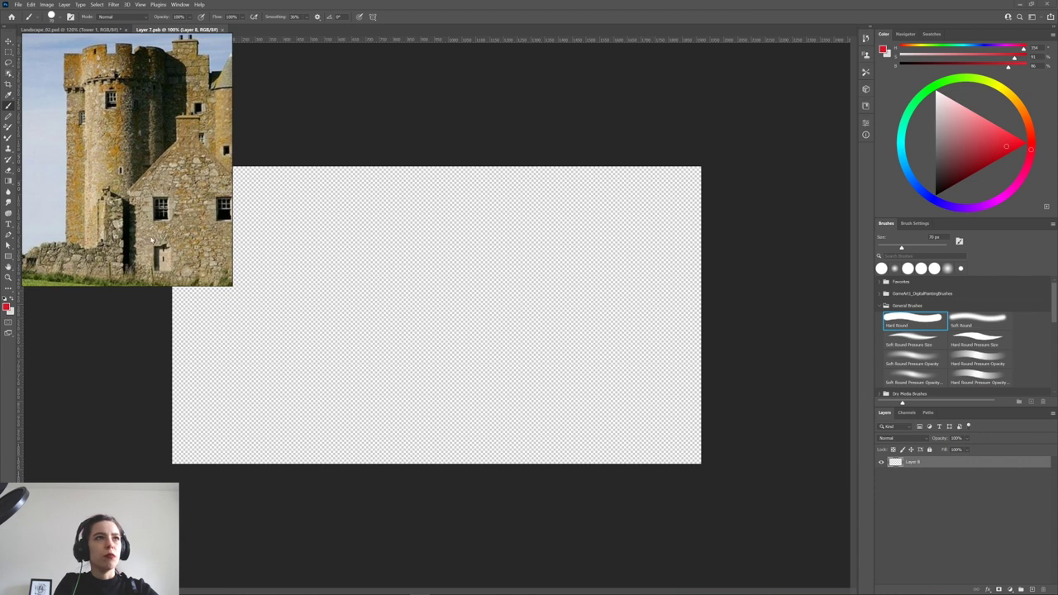
left_click(8, 256)
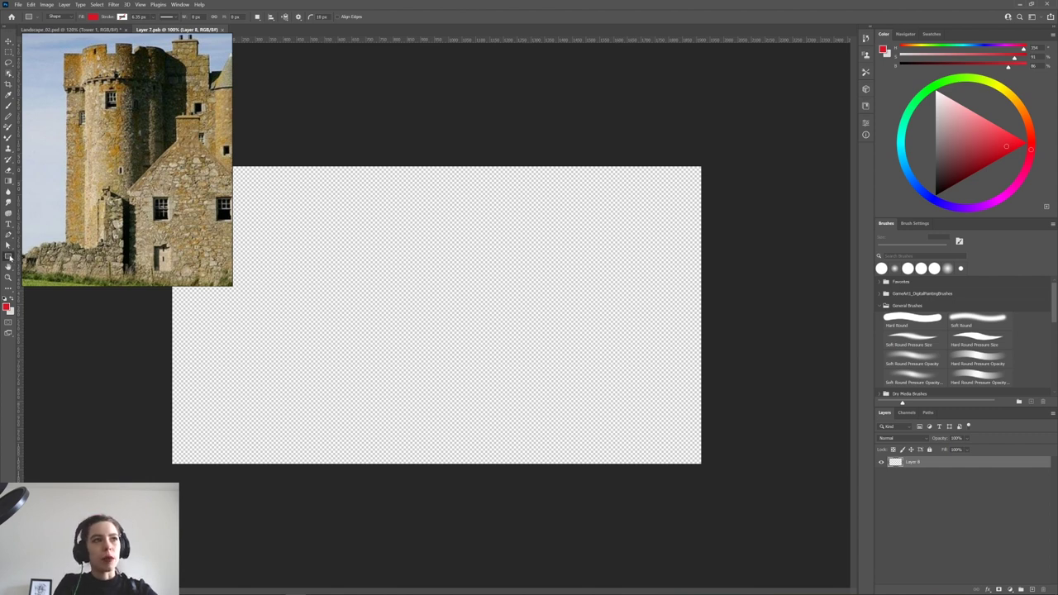
mouse_move(70, 205)
left_mouse_down()
mouse_move(740, 255)
mouse_move(756, 194)
left_mouse_up()
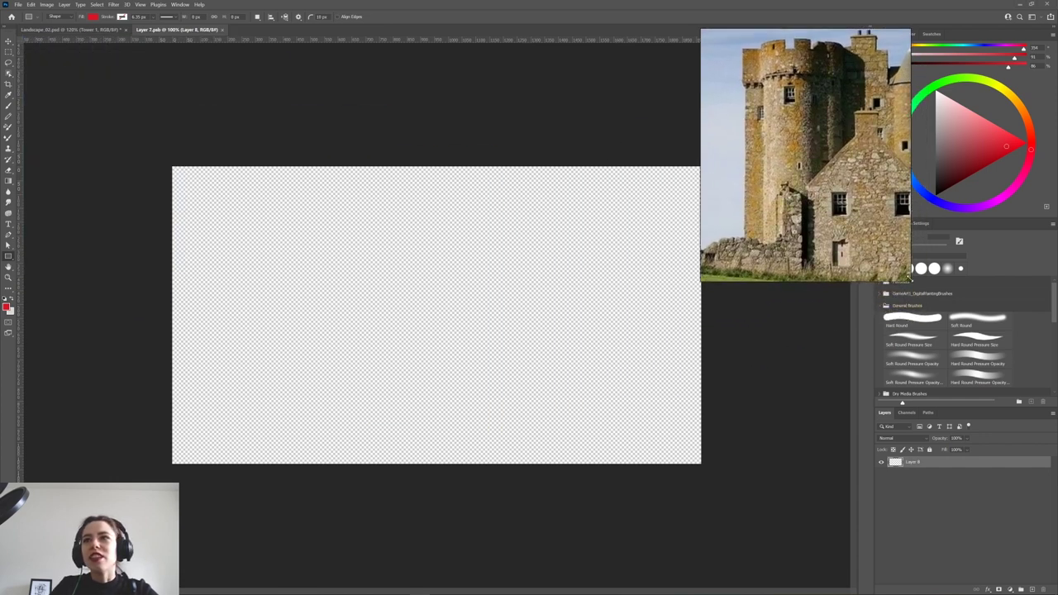
left_click_drag(909, 280, 844, 244)
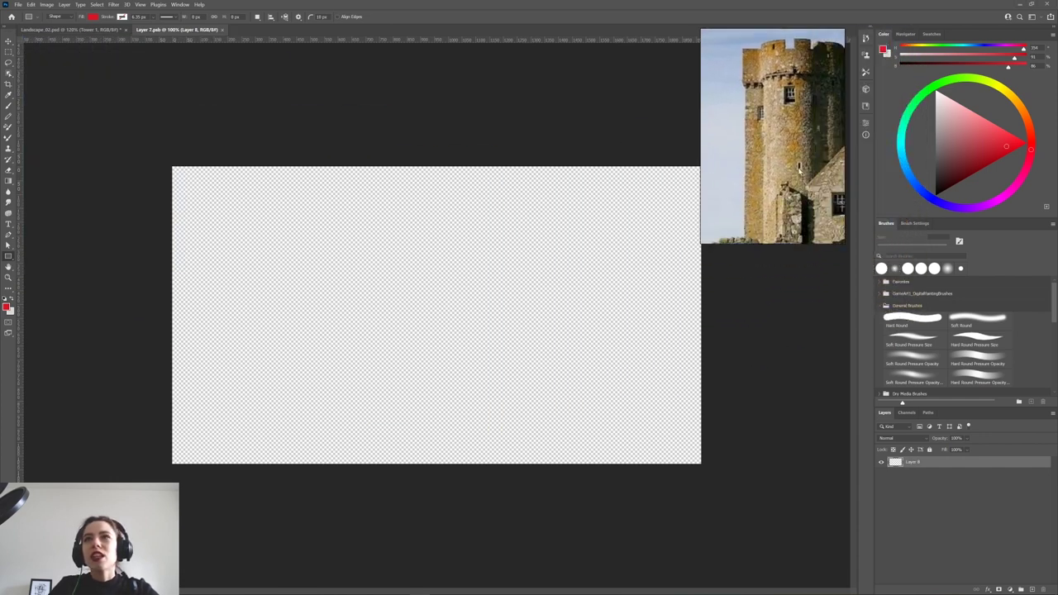
left_click_drag(765, 166, 763, 158)
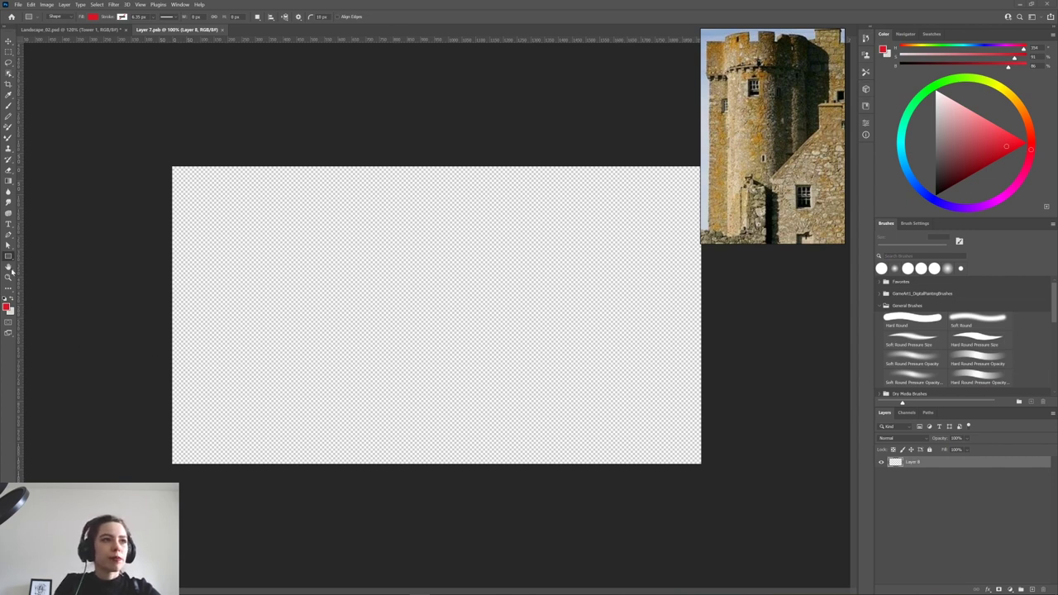
Draw a red rectangle shape about 582 by 782 px near the middle of the Tower 1 contents' canvas.
right_click(8, 256)
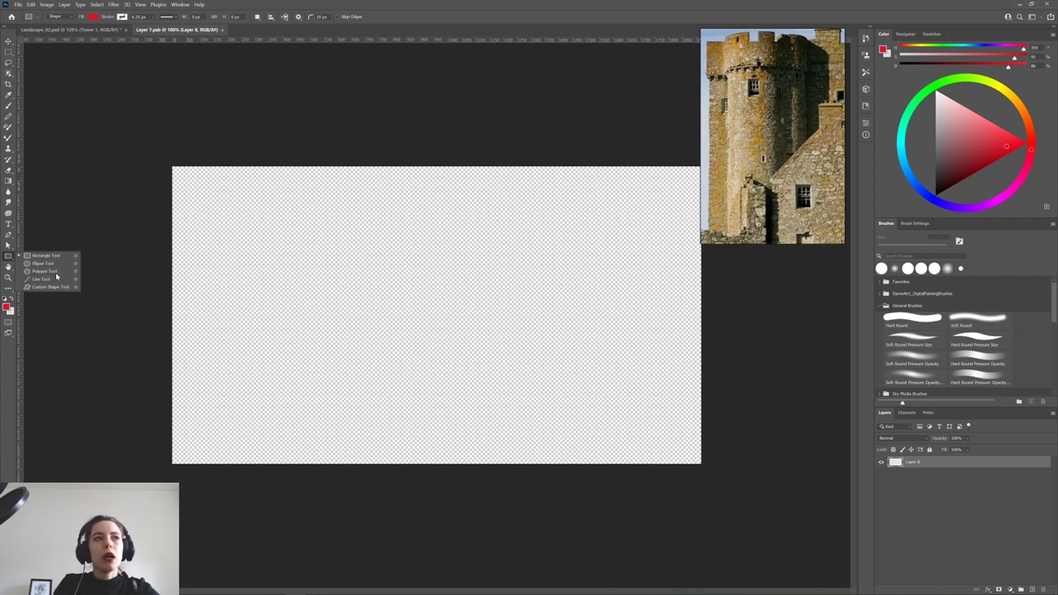
left_click(70, 256)
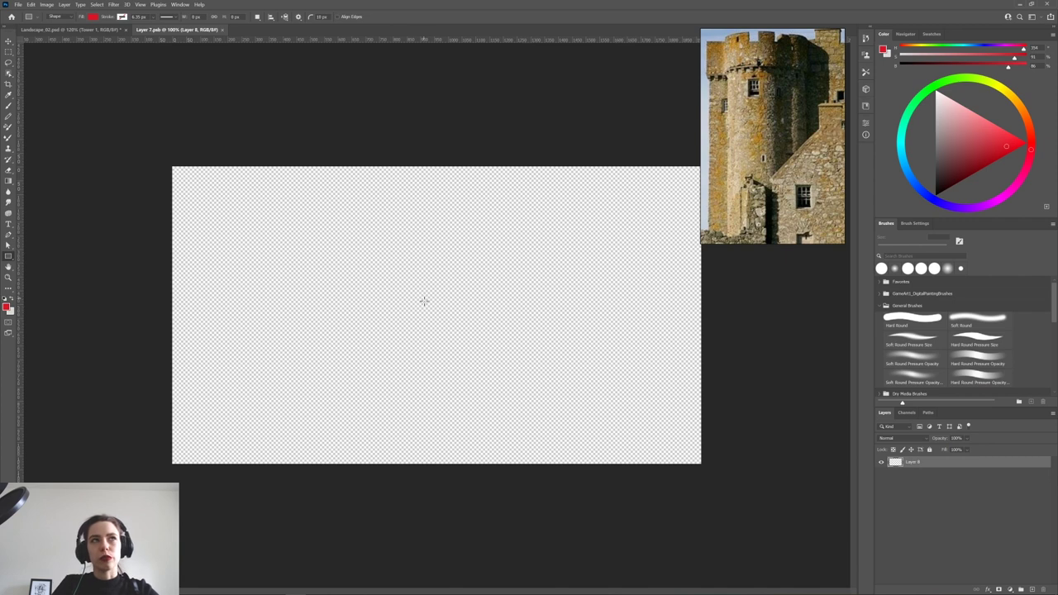
left_click(70, 17)
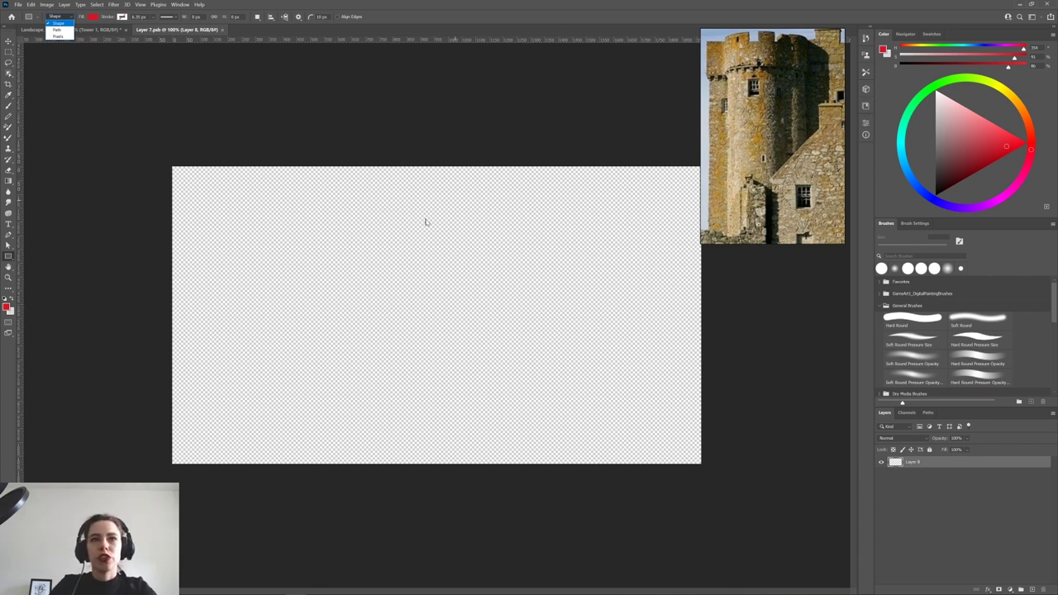
left_click(406, 224)
left_click_drag(380, 219, 540, 431)
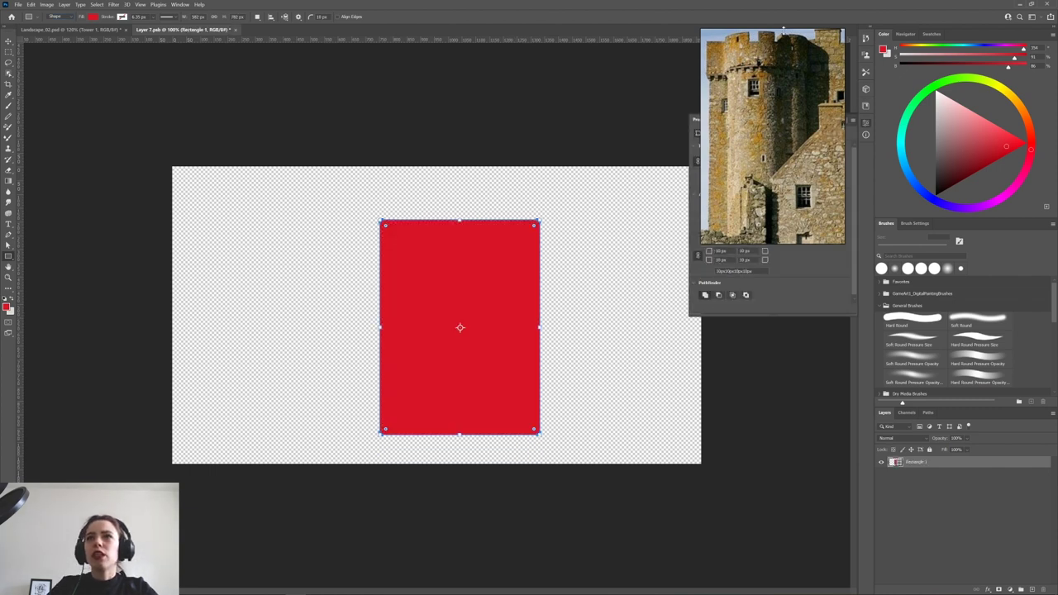
Shrink the reference image to a strip showing the battlements, and set all corner radii of the red rectangle to 0 px.
left_click_drag(843, 243, 841, 92)
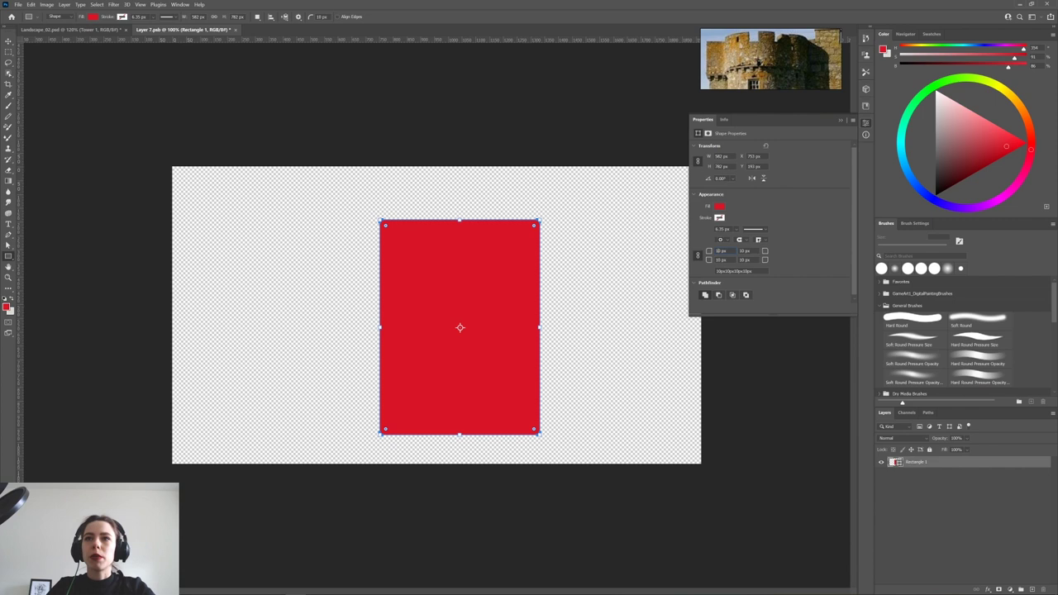
type("0")
key("Return")
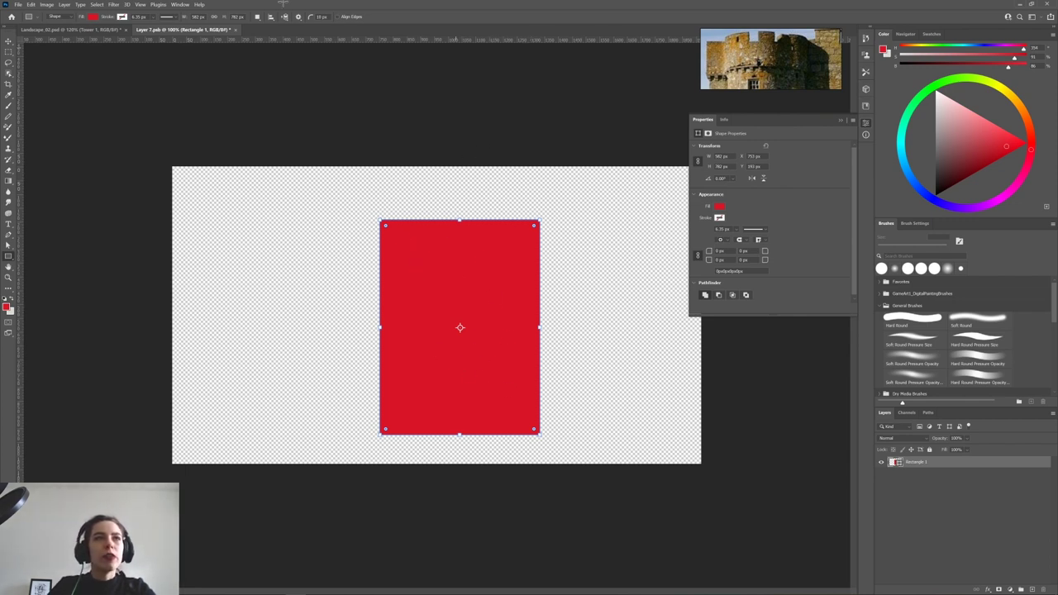
Change the rectangle's fill colour to pale pink d9a3a8.
left_click(93, 17)
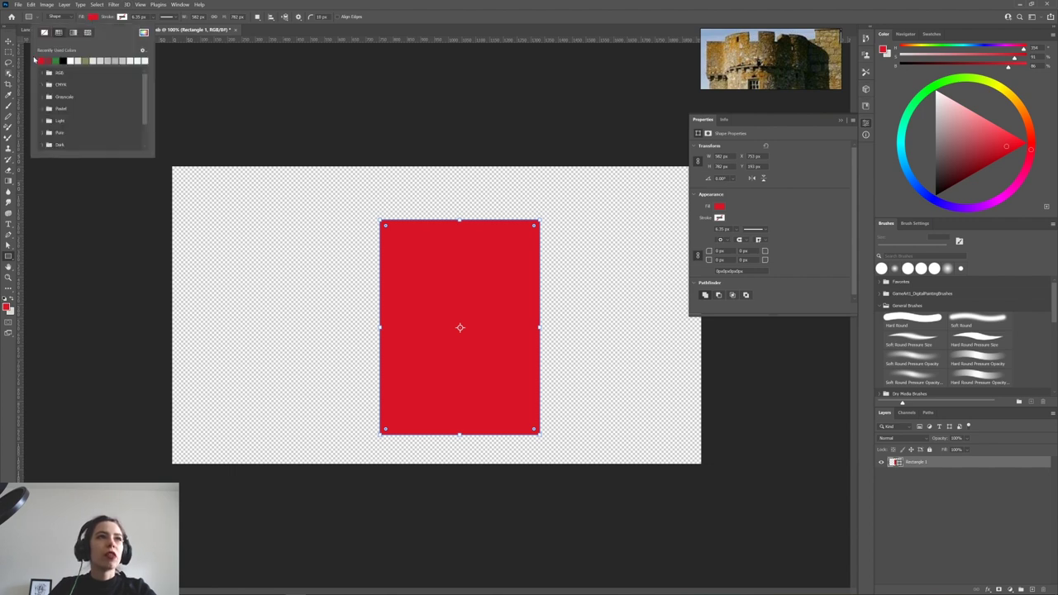
left_click(143, 32)
left_click(384, 203)
left_click(382, 194)
left_click(394, 173)
left_click(381, 171)
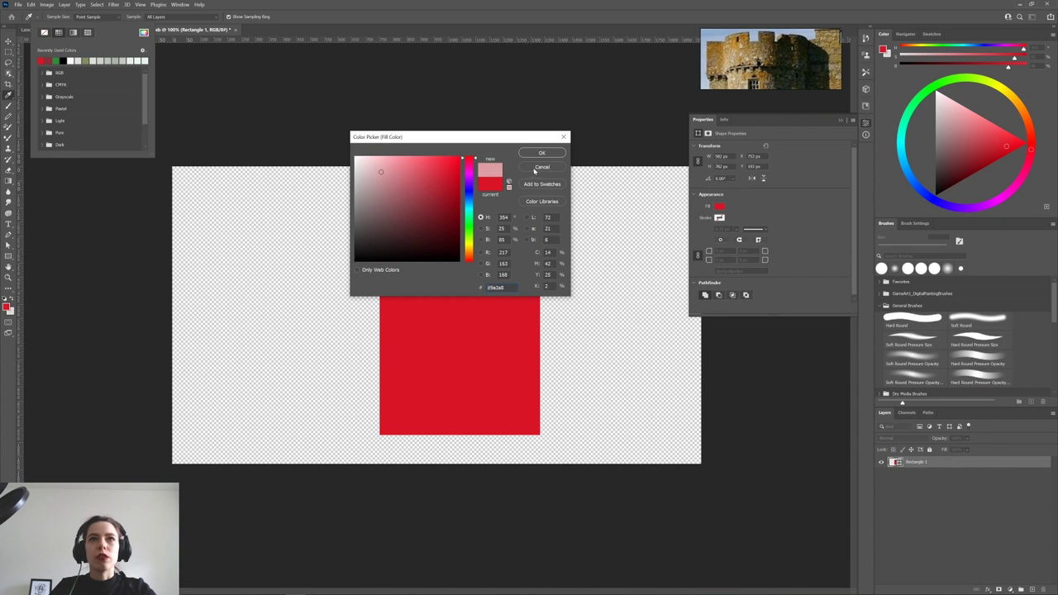
left_click(538, 153)
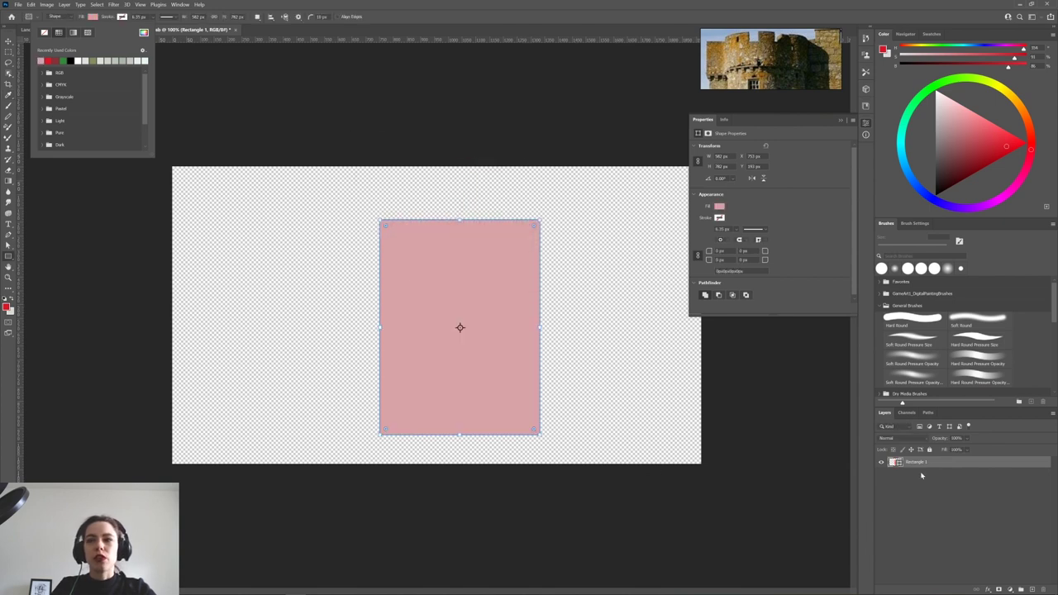
Recolour the rectangle shape medium blue 5270b5.
double_click(895, 462)
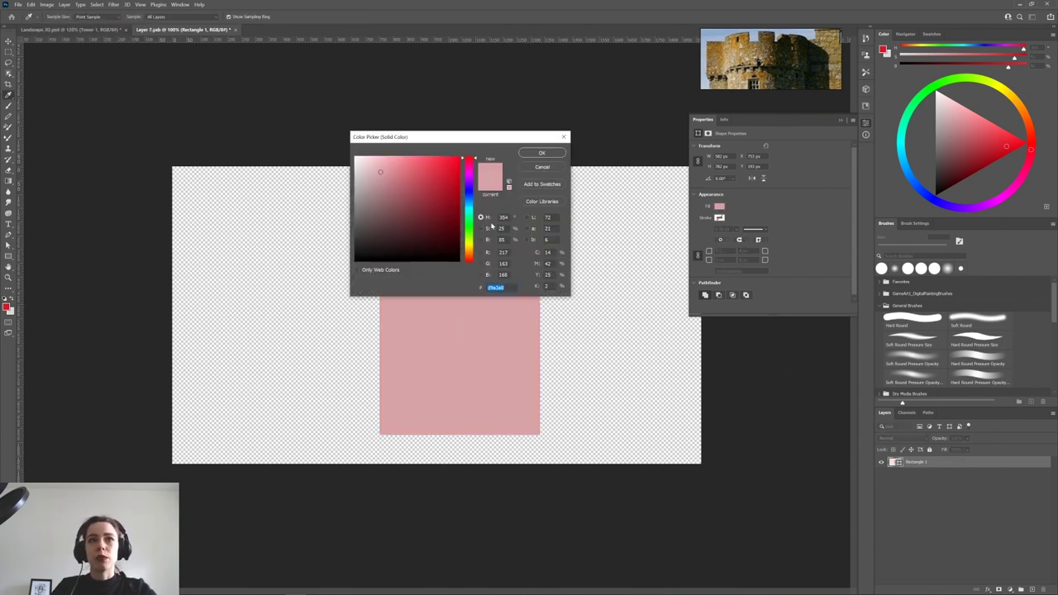
left_click(469, 195)
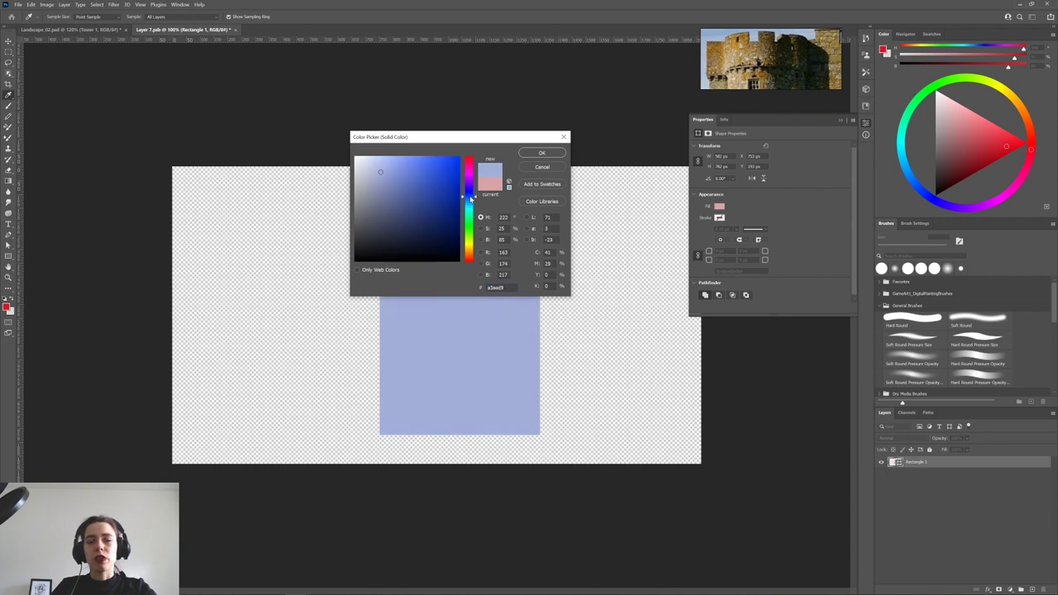
mouse_move(405, 190)
left_mouse_down()
mouse_move(402, 227)
mouse_move(411, 186)
left_mouse_up()
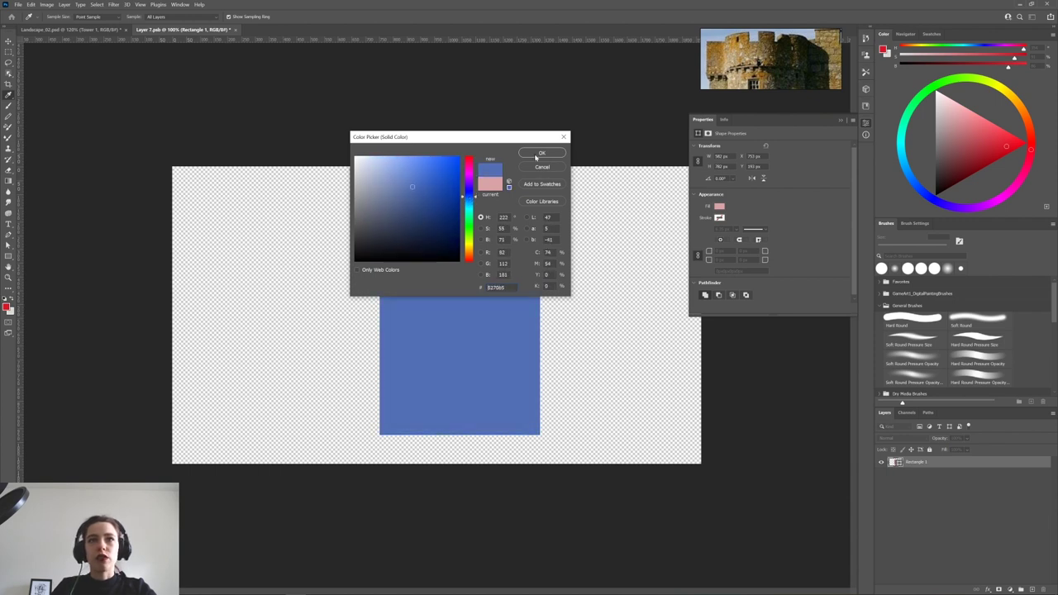
left_click(538, 154)
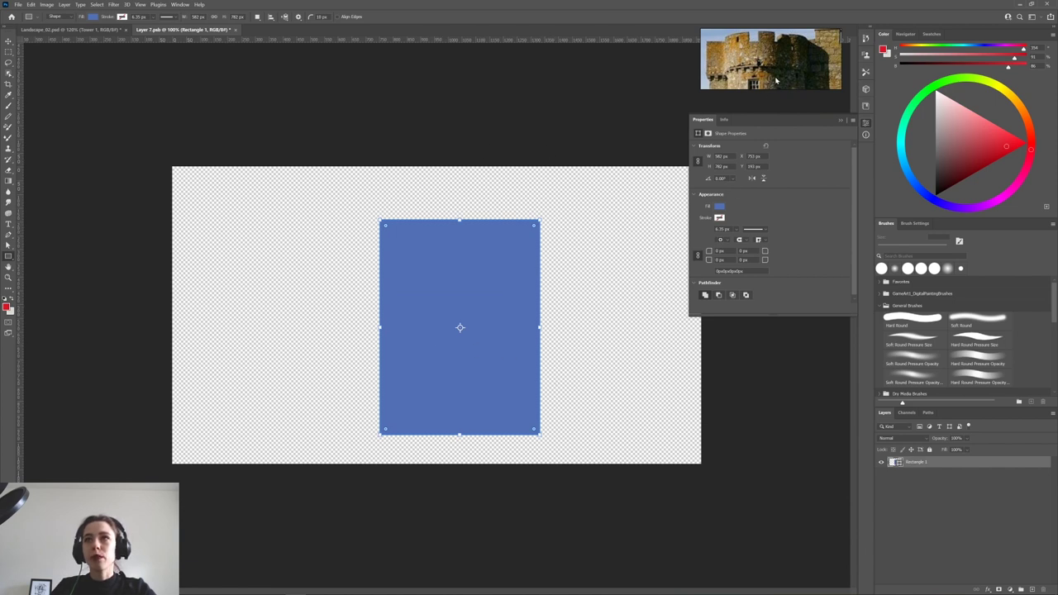
Enlarge the reference photo to show the whole tower, and set the rectangle's fill to sandy beige b9a37c.
left_click(841, 121)
left_click_drag(838, 89, 863, 260)
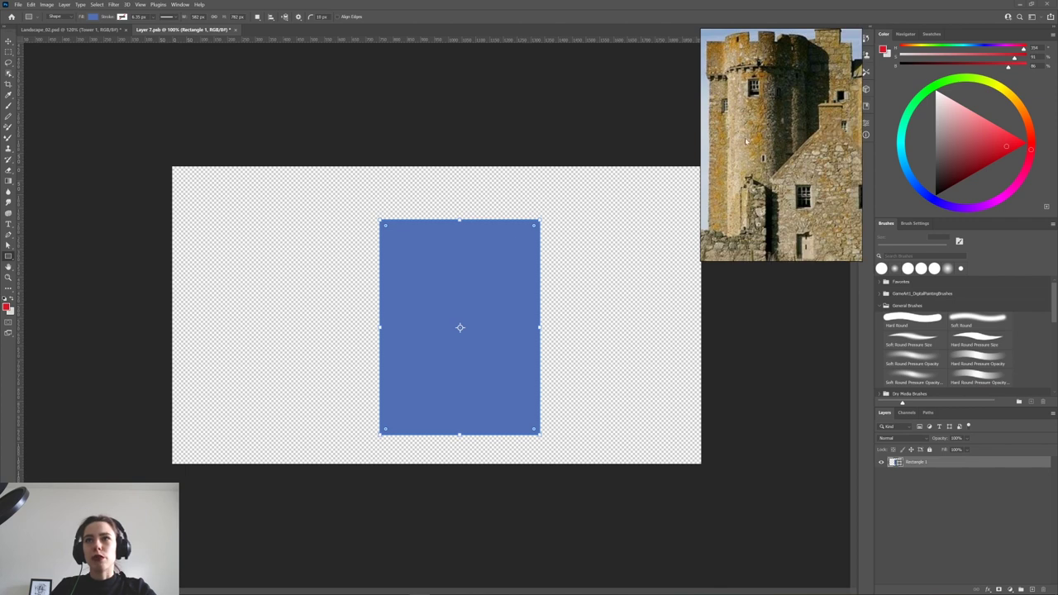
left_click(122, 16)
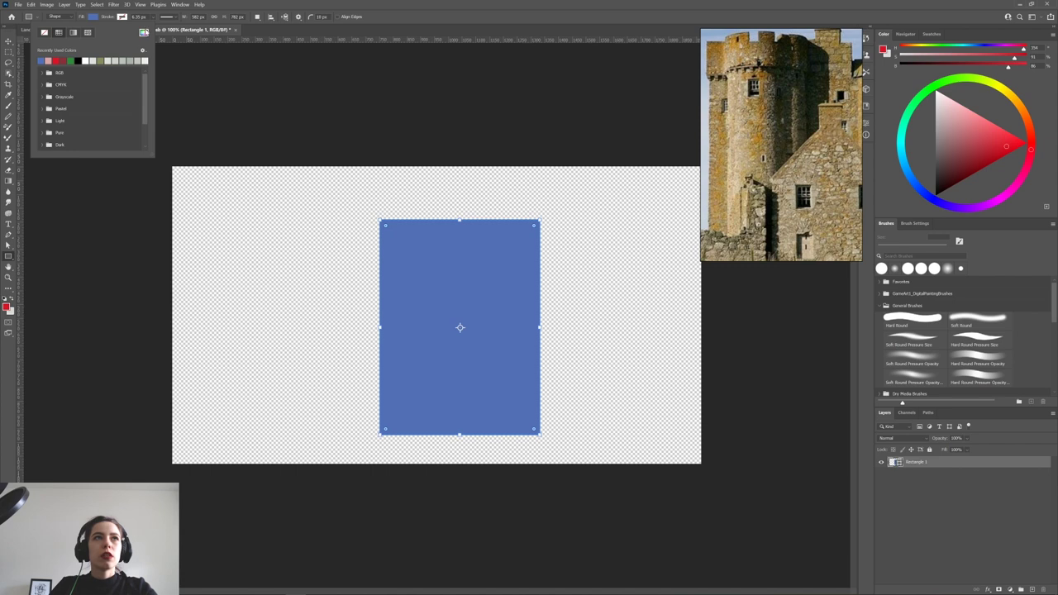
left_click(143, 33)
left_click_drag(469, 250, 469, 246)
mouse_move(379, 172)
left_mouse_down()
mouse_move(365, 190)
mouse_move(387, 172)
mouse_move(381, 186)
left_mouse_up()
left_click(470, 251)
left_click_drag(475, 252, 475, 246)
left_click_drag(388, 182, 384, 196)
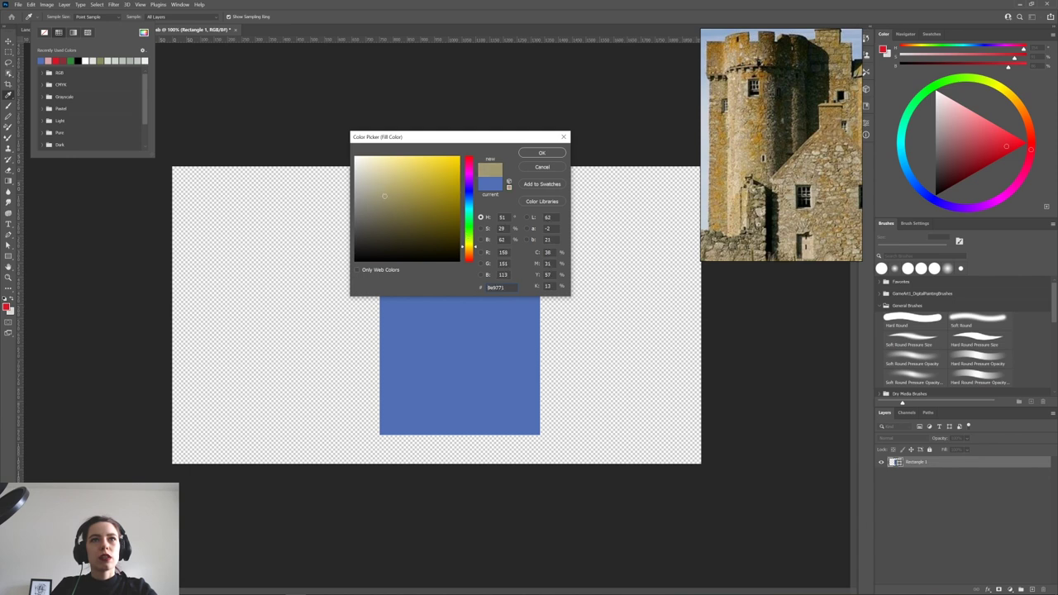
left_click_drag(472, 247, 471, 252)
left_click_drag(389, 192, 389, 184)
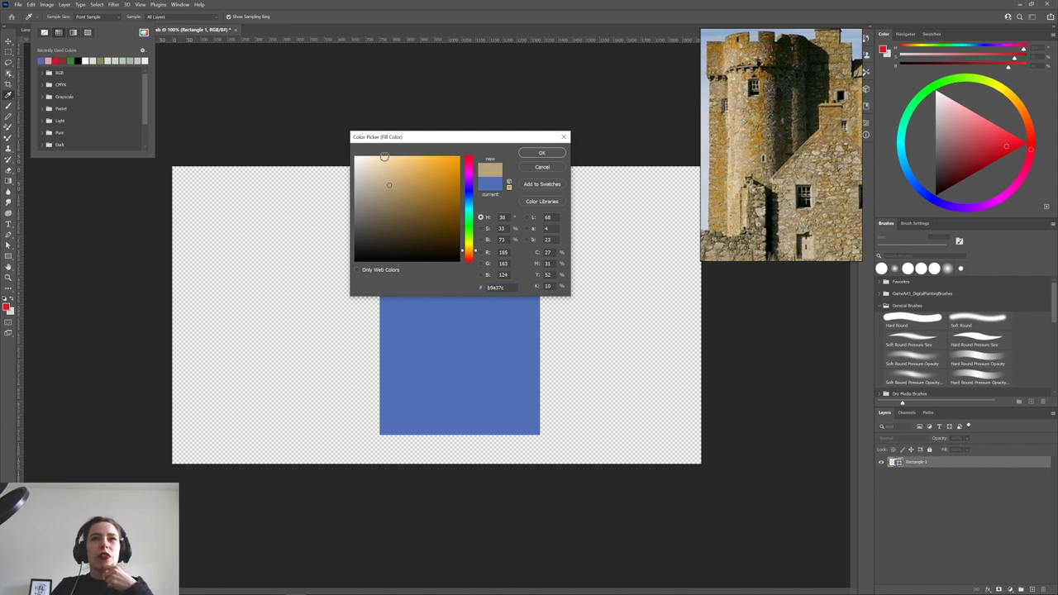
left_click(542, 153)
Save the Tower 1 contents, return to the landscape, and move the tower onto the green hill below the first cloud.
key("ctrl+s")
left_click(103, 31)
key("ctrl+Tab")
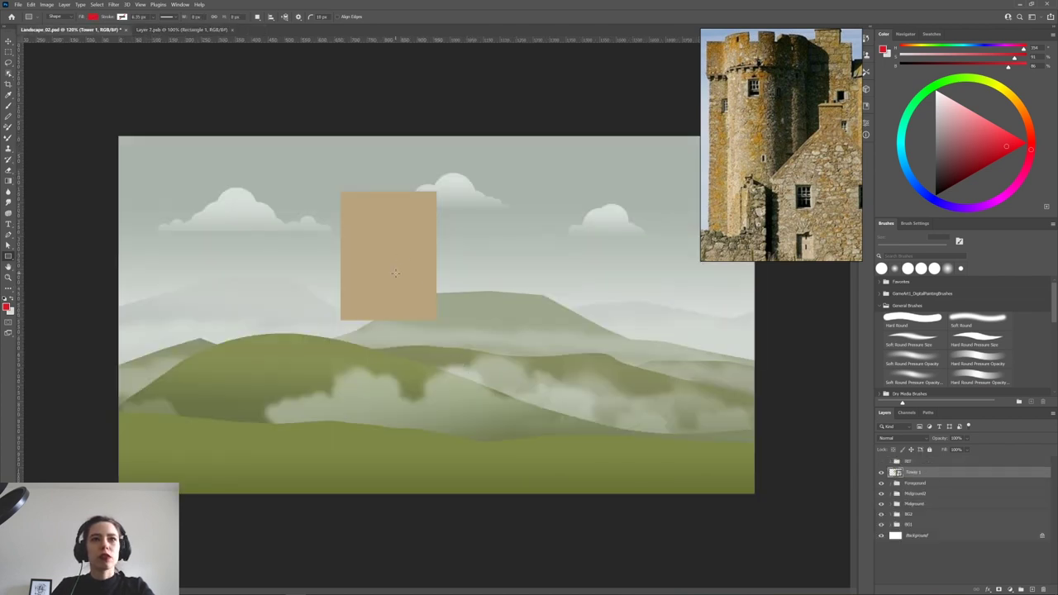
key("v")
left_click_drag(399, 261, 293, 309)
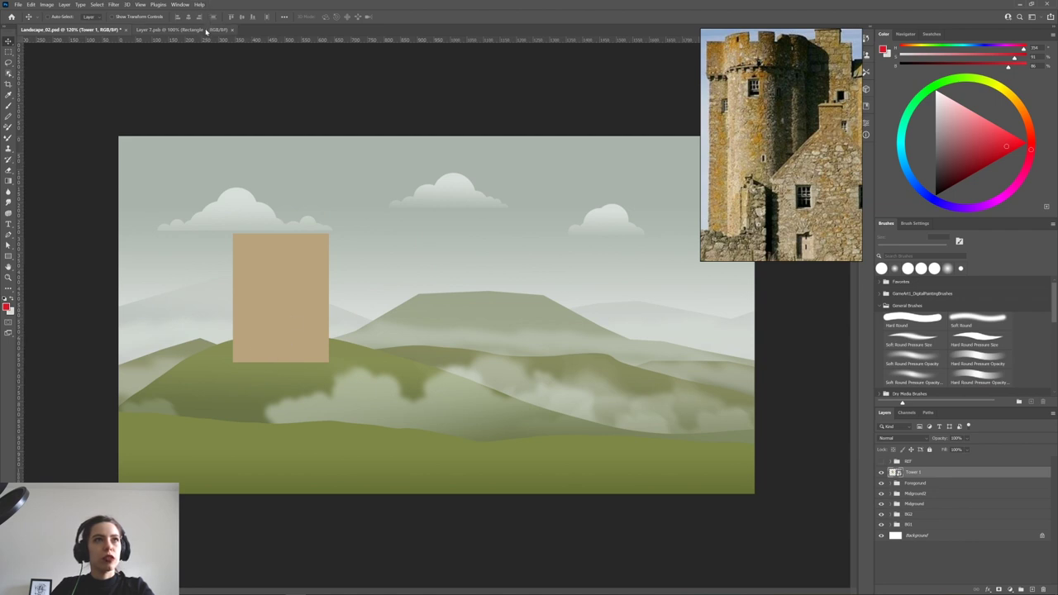
In the Tower 1 contents, narrow and shorten the rectangle to about 283 by 702 px and move it nearer the canvas centre.
left_click(182, 29)
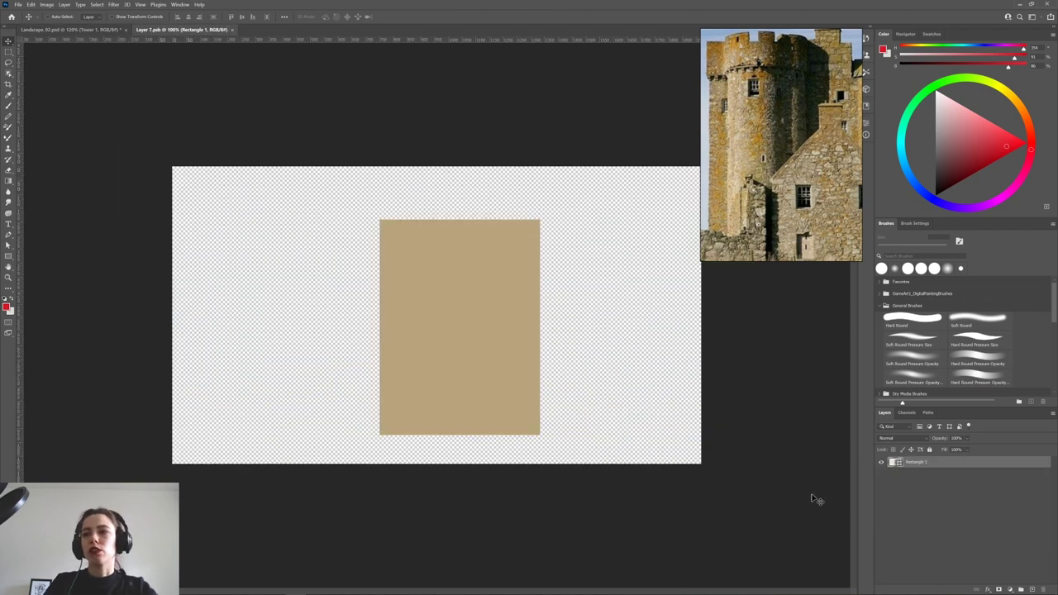
key("ctrl+t")
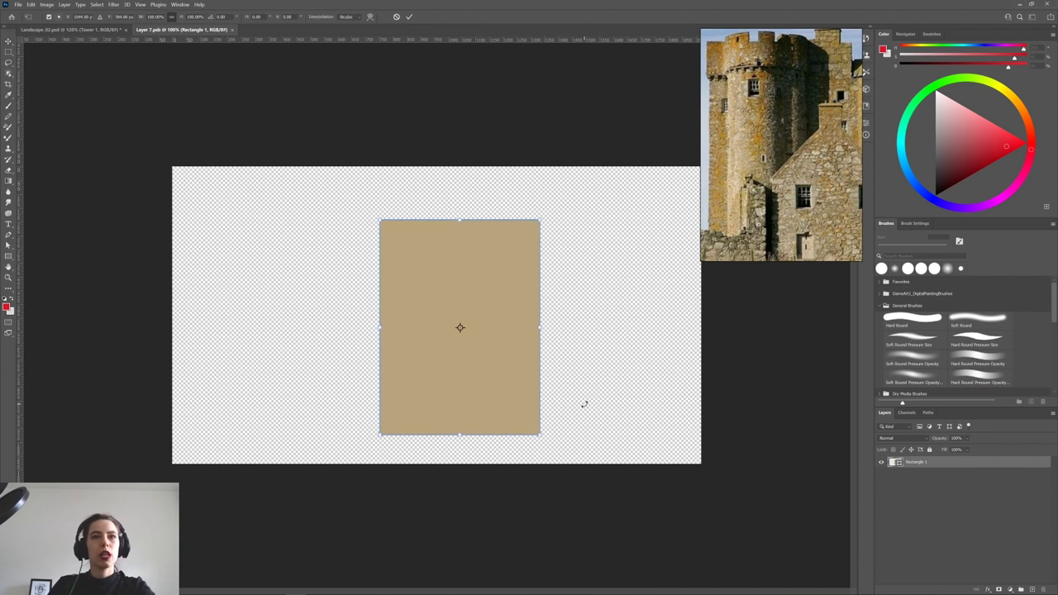
left_click_drag(539, 331, 466, 331)
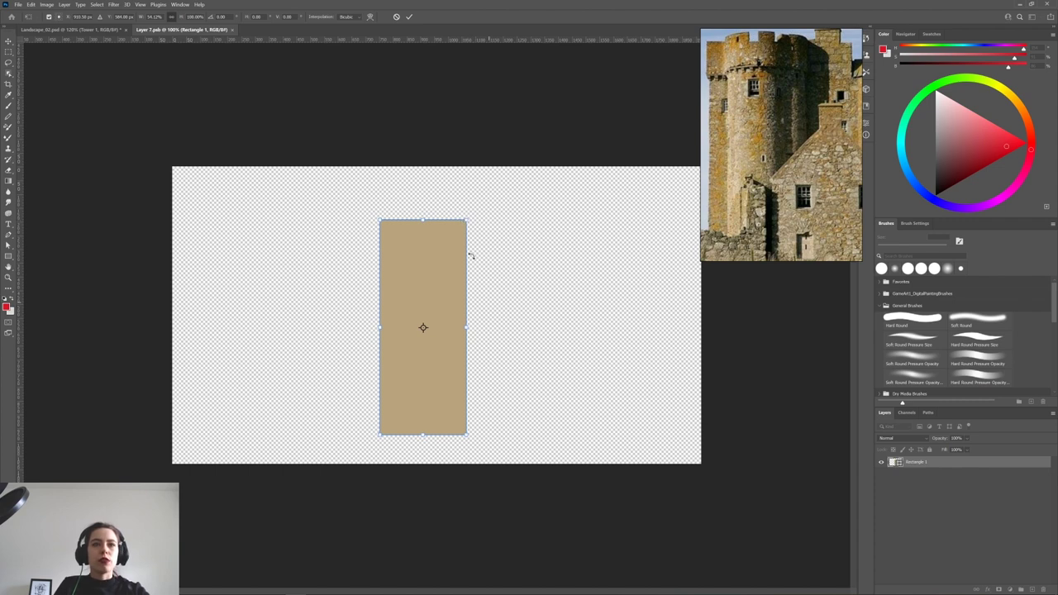
left_click_drag(467, 216, 458, 242)
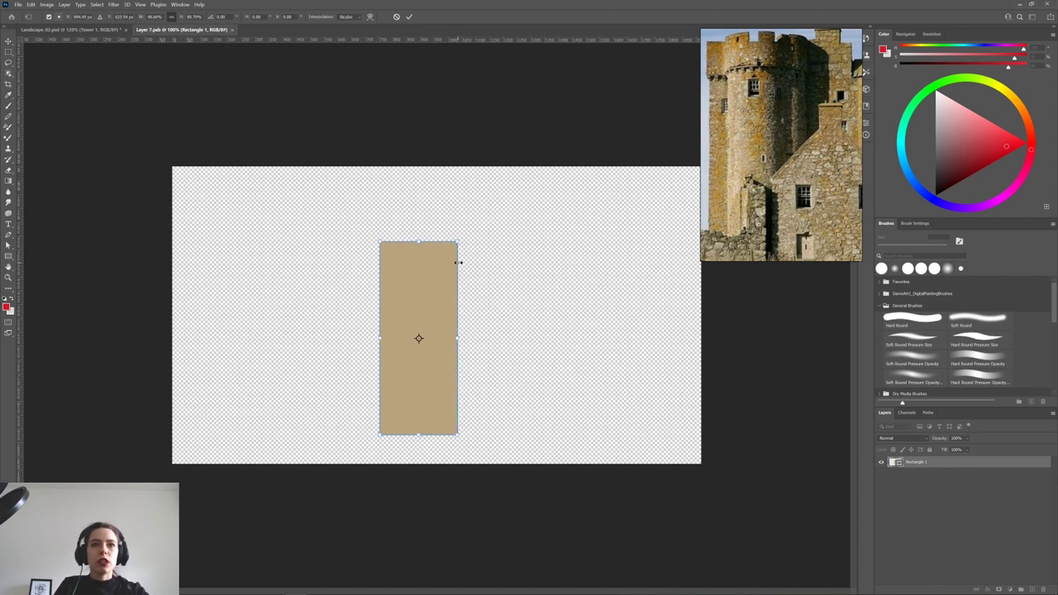
key("Return")
left_click_drag(425, 327, 447, 328)
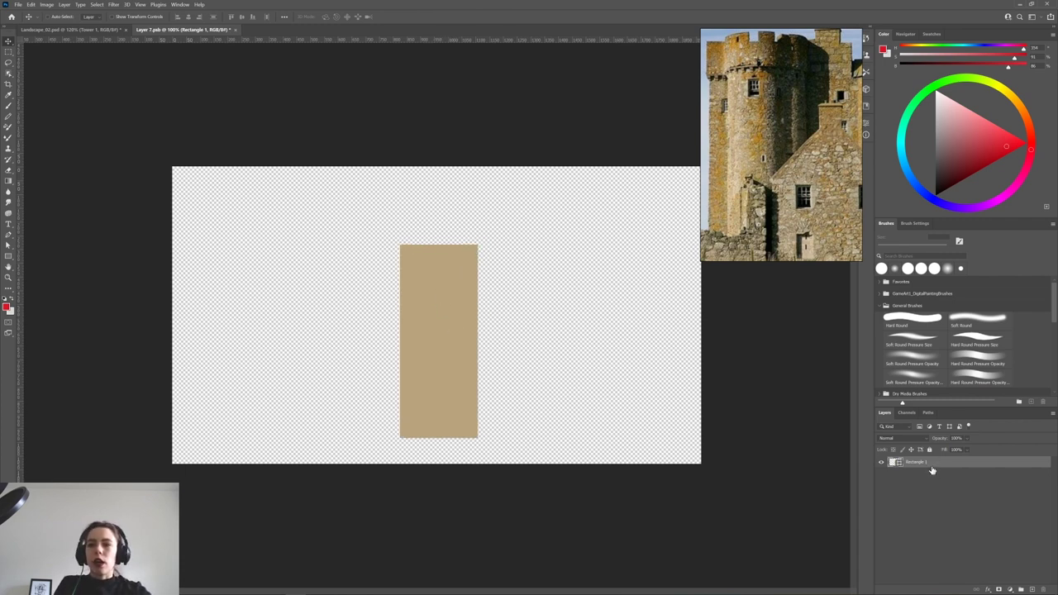
Draw a cap rectangle about 317 by 83 px across the tower's top edge and set its corner radii to 0 px.
left_click(9, 257)
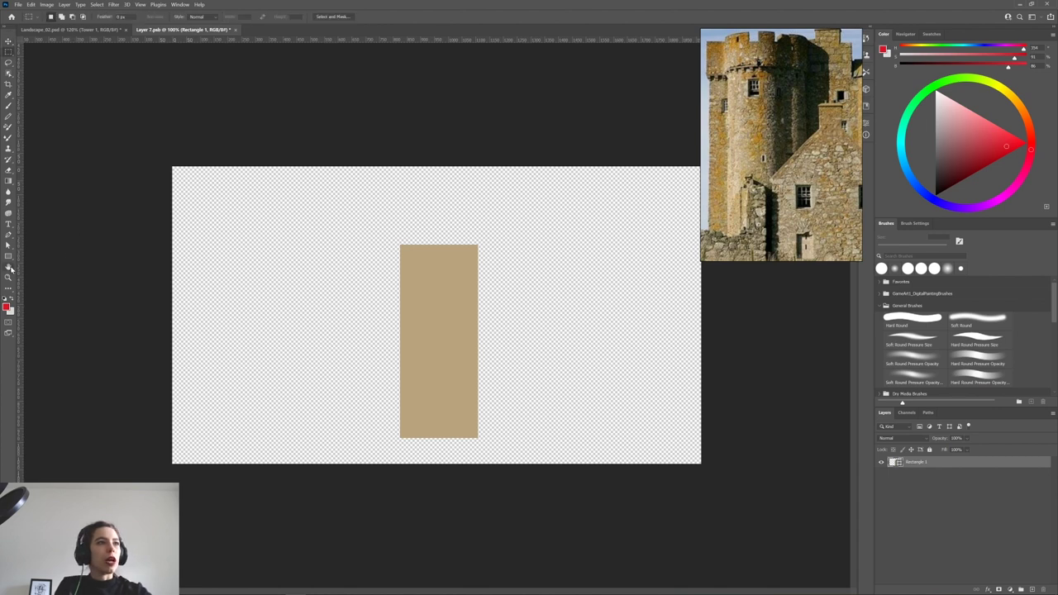
right_click(10, 259)
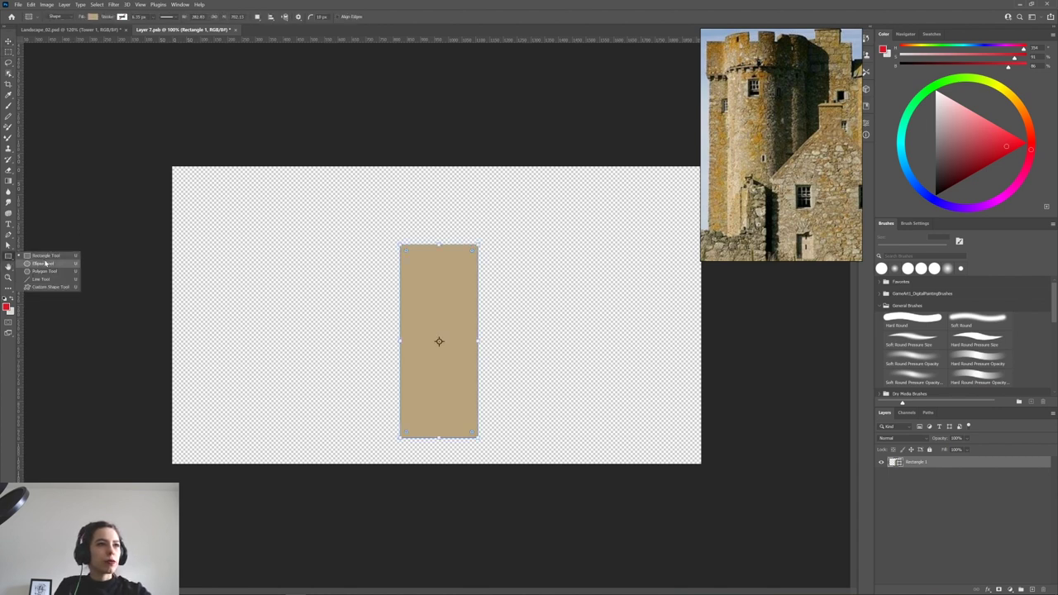
left_click(46, 259)
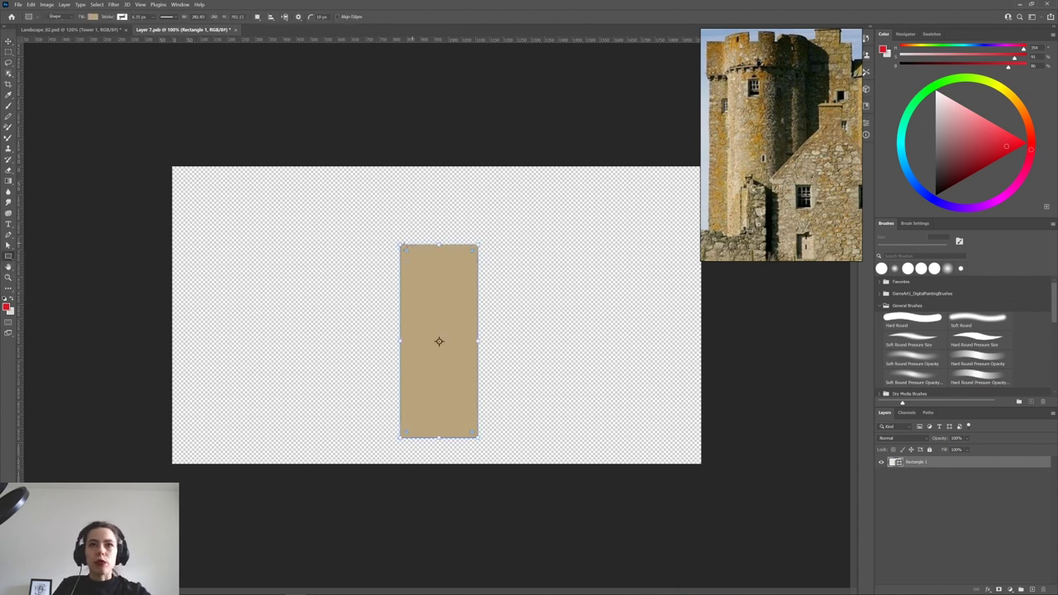
left_click_drag(395, 225, 485, 245)
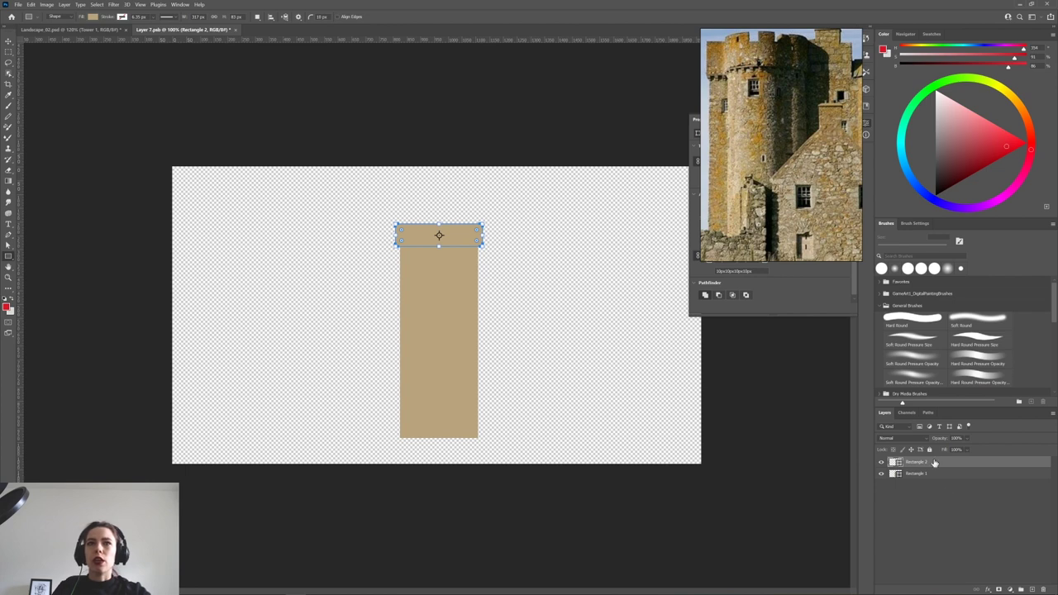
left_click_drag(852, 76, 664, 45)
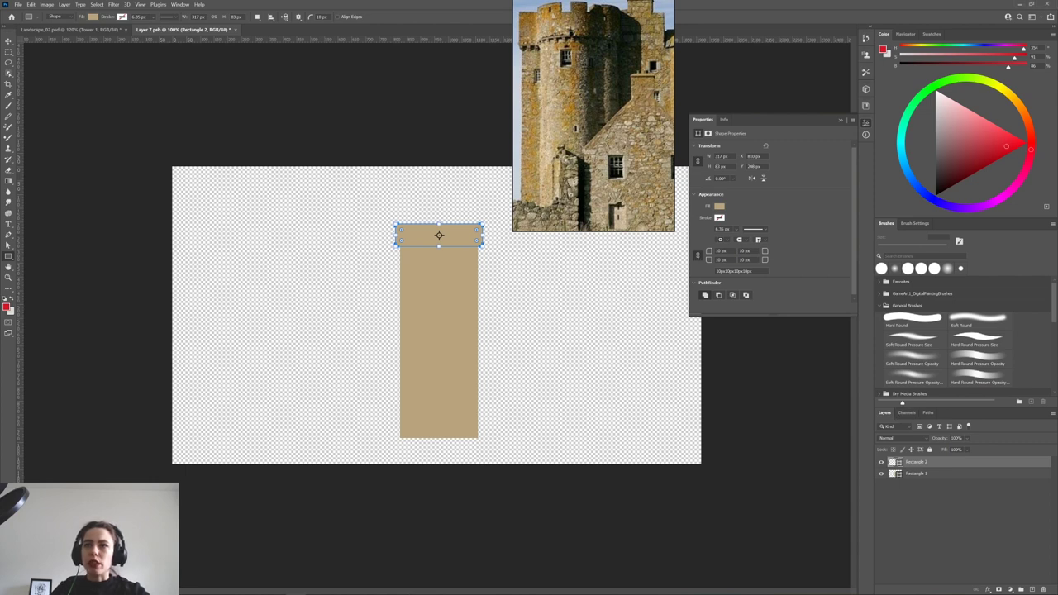
left_click_drag(707, 254, 703, 255)
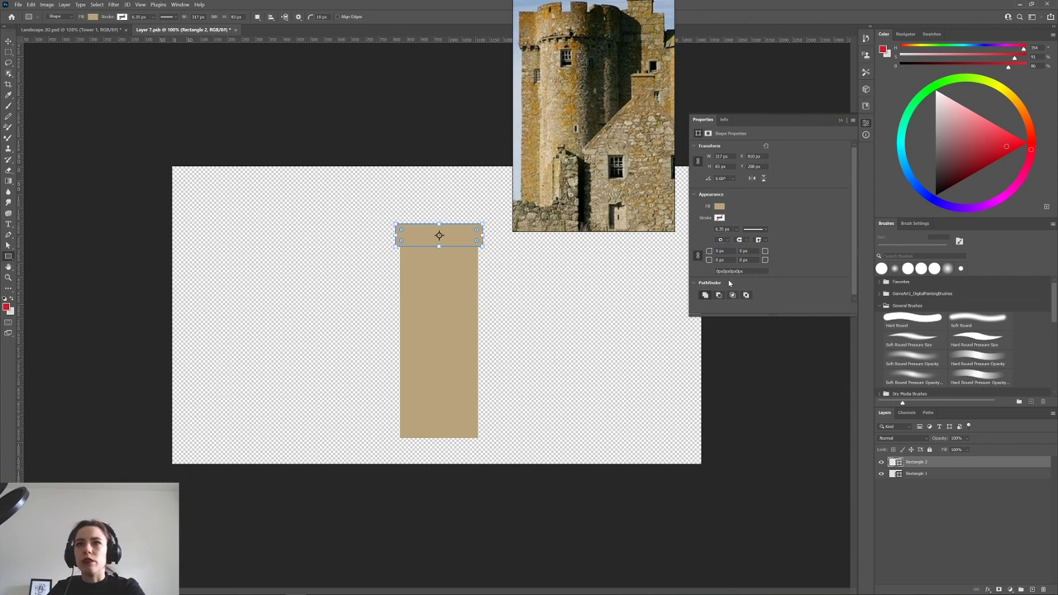
left_click(760, 238)
left_click(792, 249)
scroll(789, 257, "down", 1)
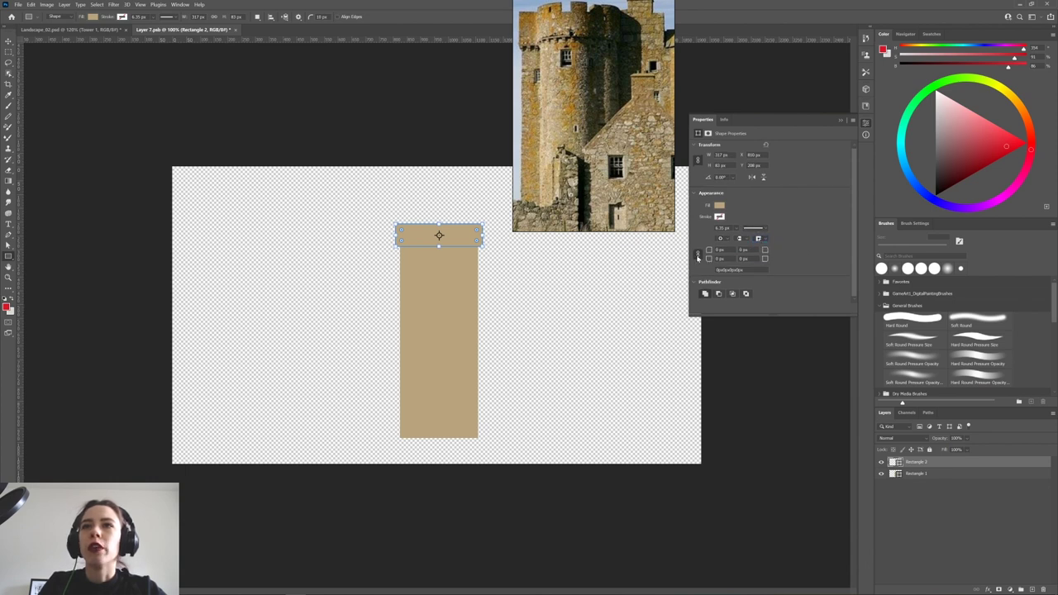
left_click(695, 282)
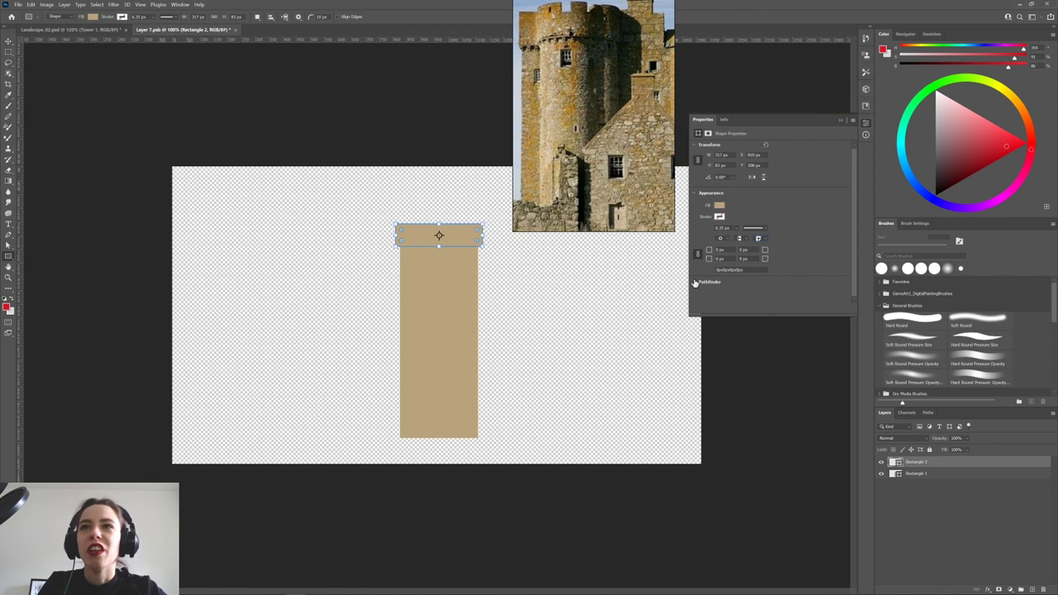
left_click(853, 122)
left_click(853, 124)
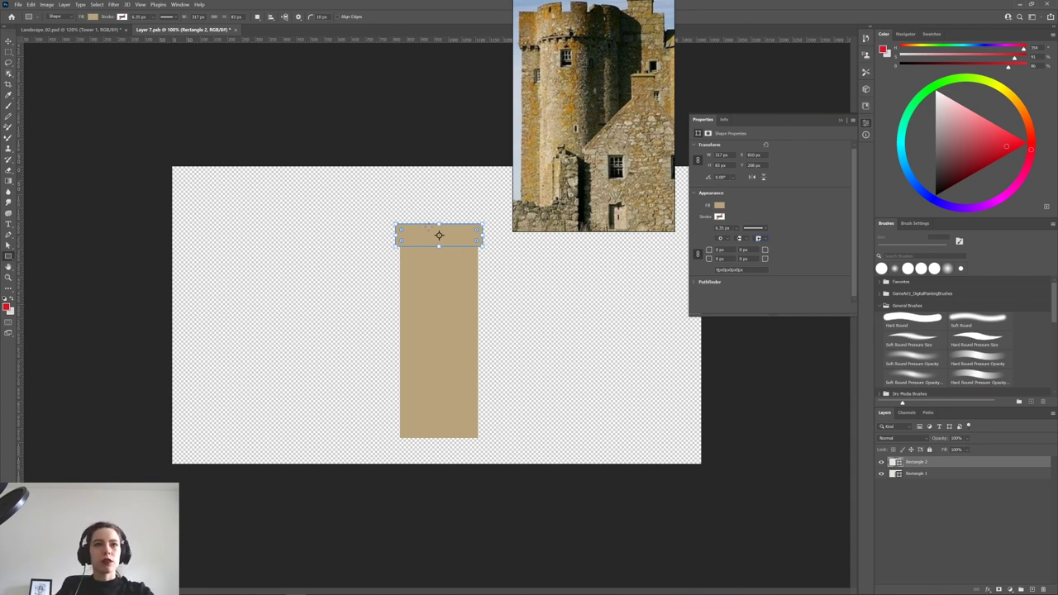
left_click(465, 210)
left_click(502, 247)
key("ctrl+z")
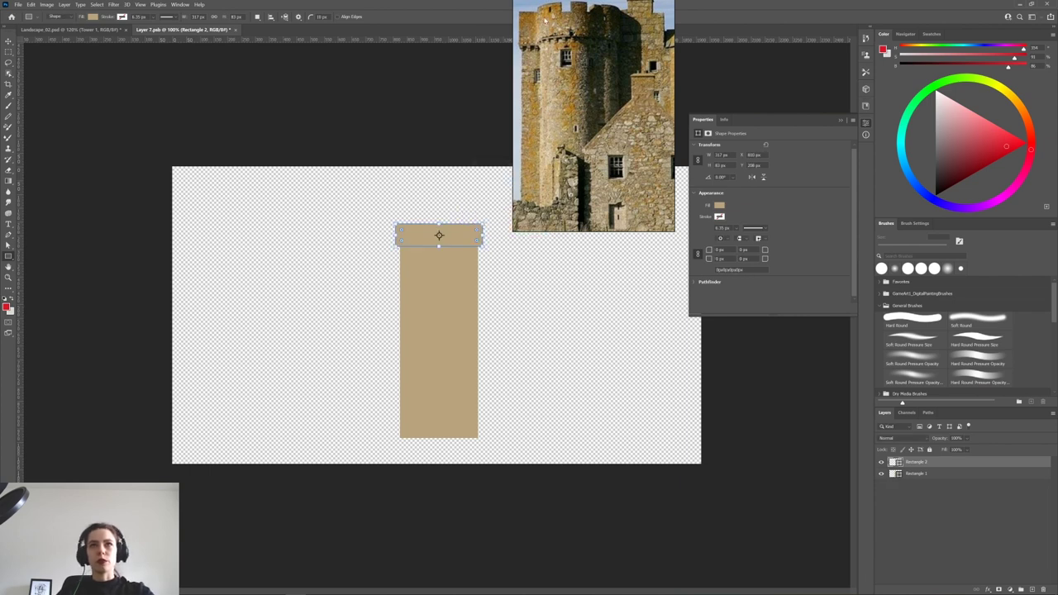
Shrink the reference photo to show mainly the battlements and place it above the canvas's upper-left corner.
left_click_drag(622, 58, 801, 89)
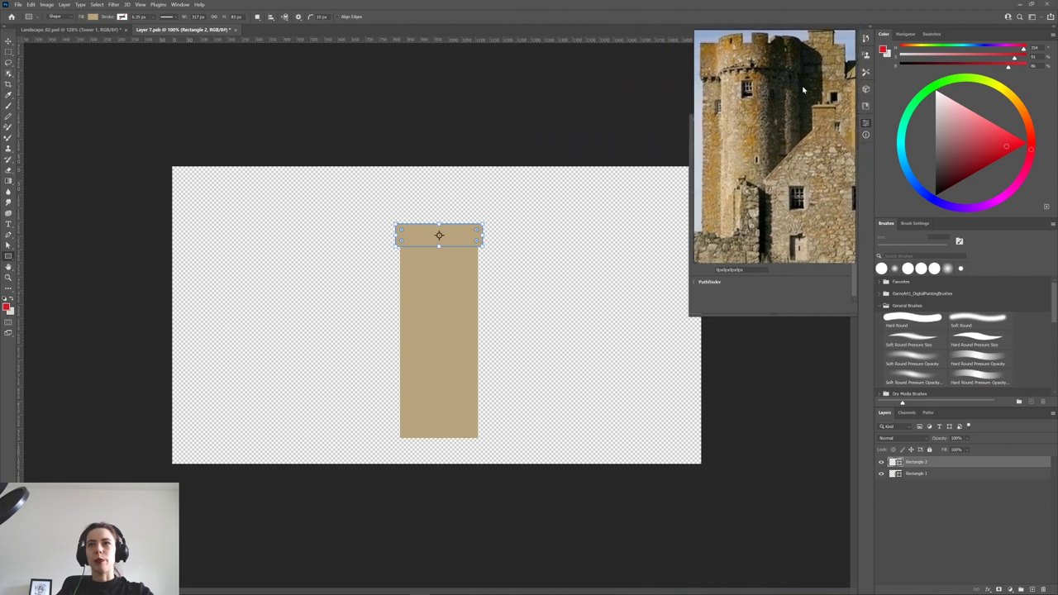
left_click_drag(855, 261, 852, 127)
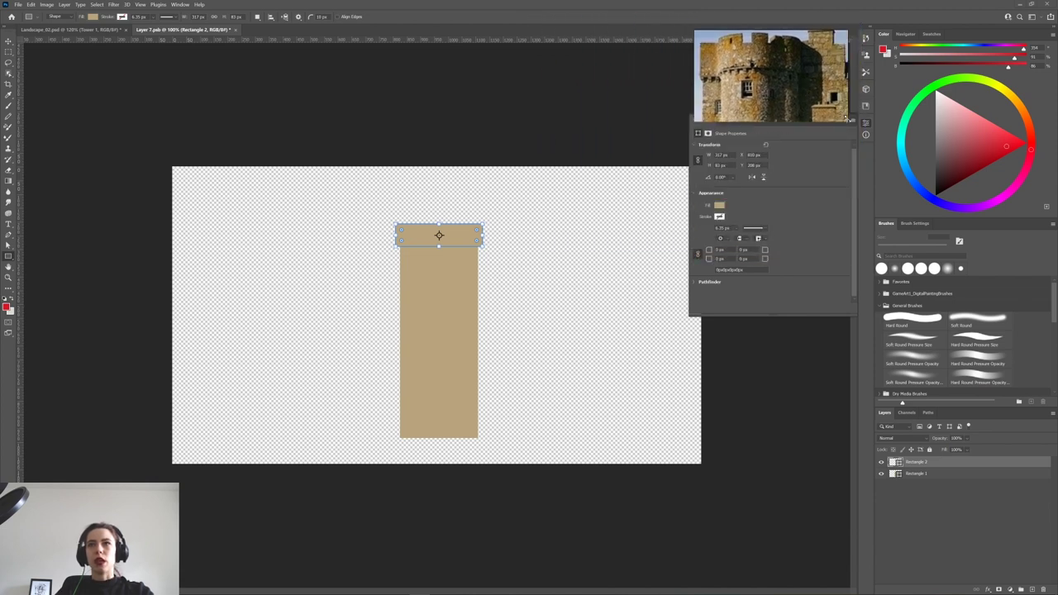
left_click_drag(806, 83, 183, 99)
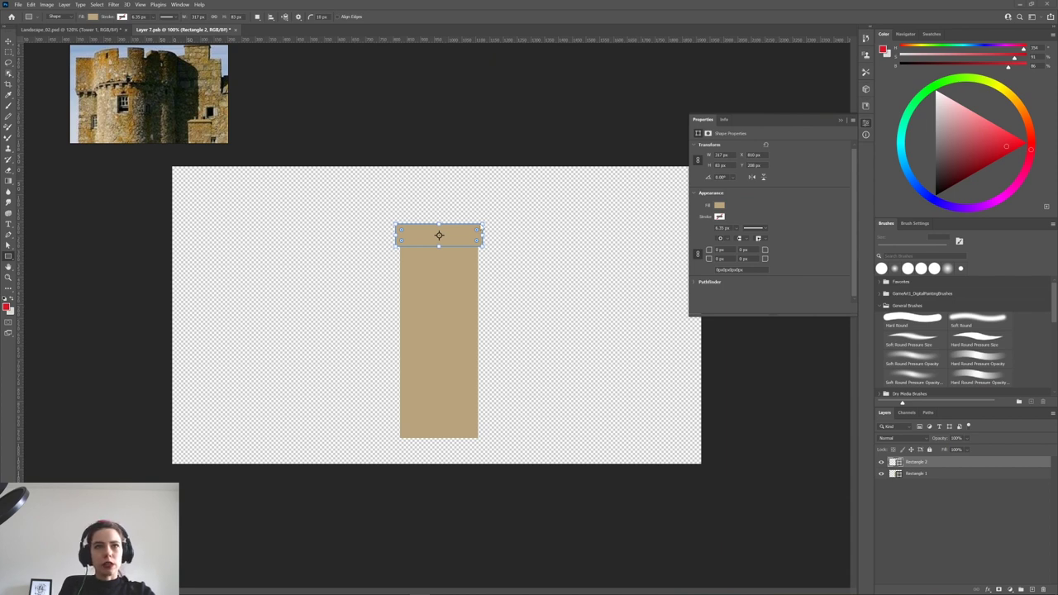
left_click_drag(438, 222, 452, 197)
key("ctrl+z")
key("ctrl+z")
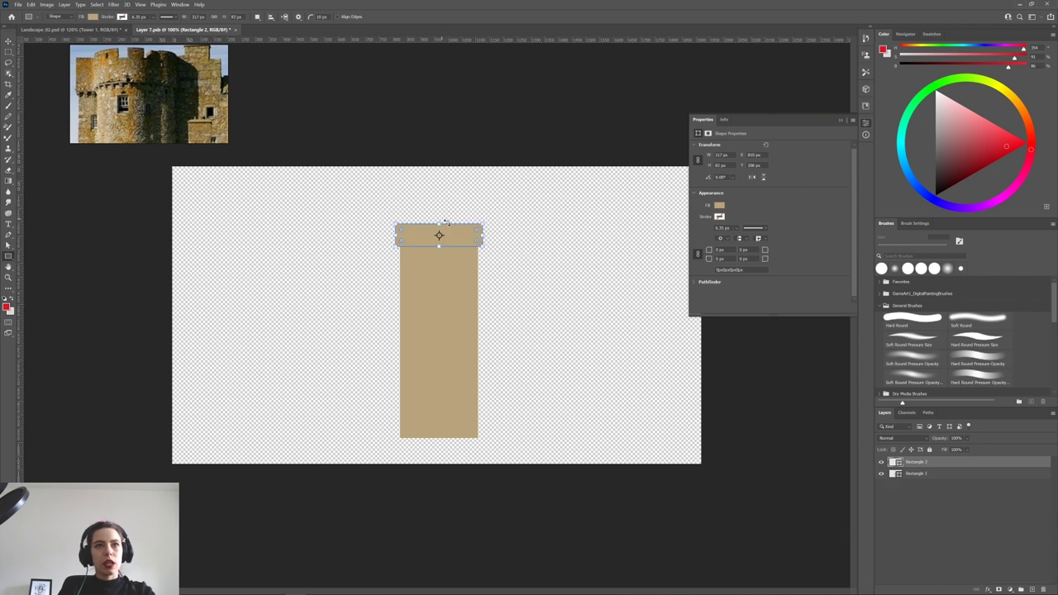
Stretch the cap rectangle upward to a height of about 118 px, keeping its width.
key("ctrl+t")
mouse_move(442, 216)
left_mouse_down()
mouse_move(439, 198)
mouse_move(441, 345)
mouse_move(430, 345)
mouse_move(436, 213)
mouse_move(438, 420)
mouse_move(441, 198)
mouse_move(441, 325)
mouse_move(451, 181)
mouse_move(505, 150)
mouse_move(507, 206)
mouse_move(512, 189)
mouse_move(485, 247)
mouse_move(477, 207)
mouse_move(450, 219)
left_mouse_up()
key("Return")
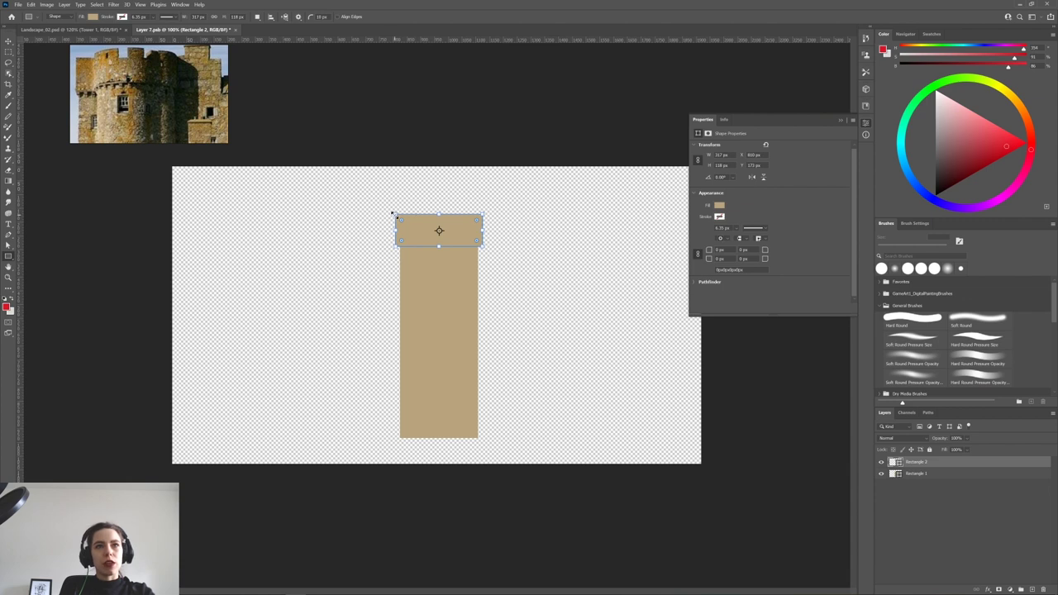
Draw a battlement block about 66 by 88 px over the cap's upper-left corner, leaving it where it was drawn.
left_click_drag(395, 197, 412, 222)
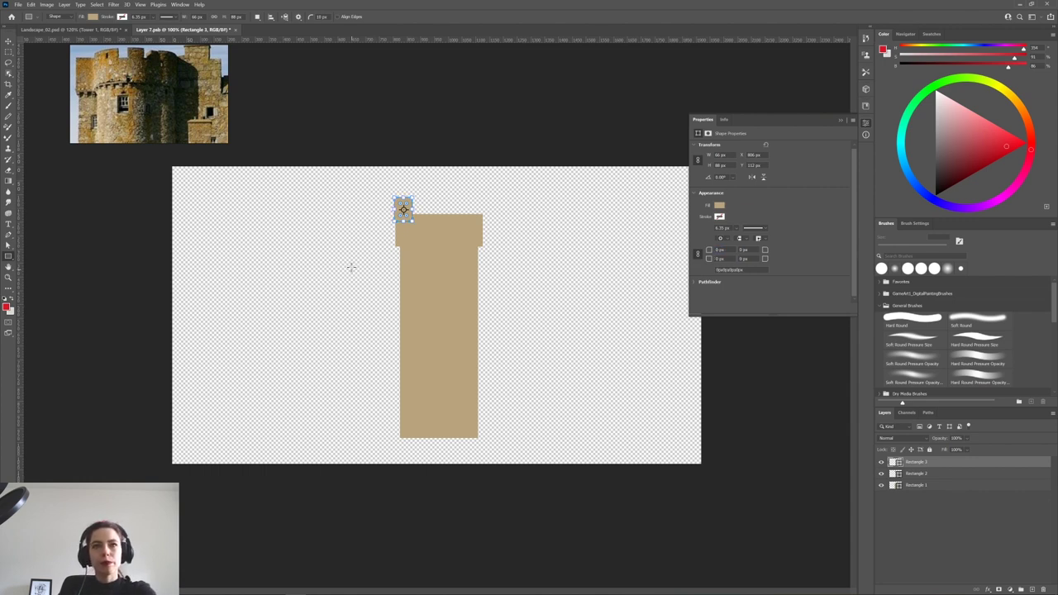
left_click_drag(403, 211, 410, 216)
key("ctrl+z")
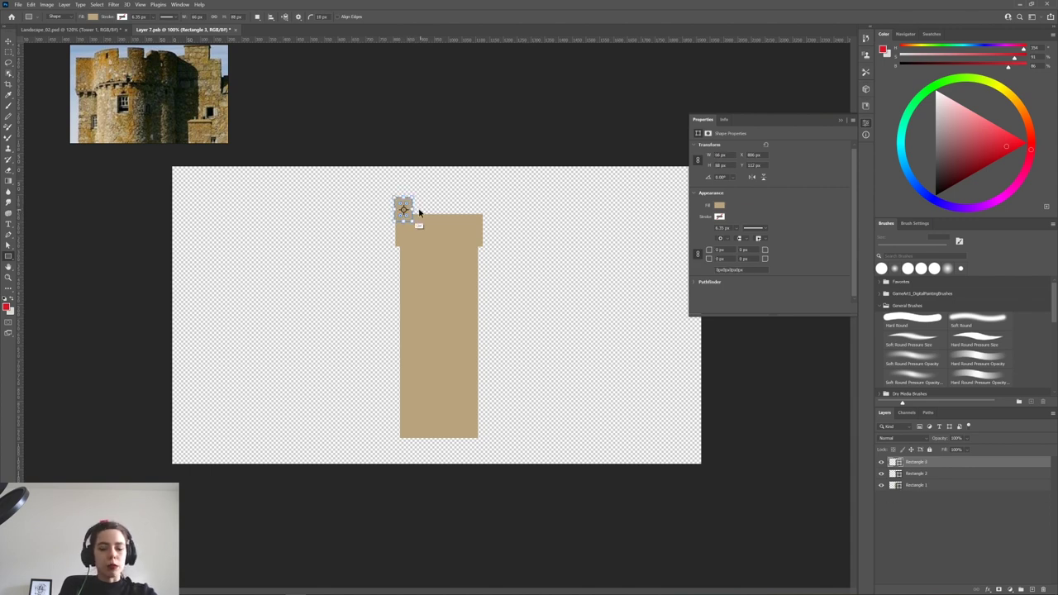
Move the battlement block so its outer side lines up with the cap's left edge.
key("ctrl+t")
mouse_move(403, 214)
left_mouse_down()
mouse_move(416, 217)
mouse_move(408, 213)
left_mouse_up()
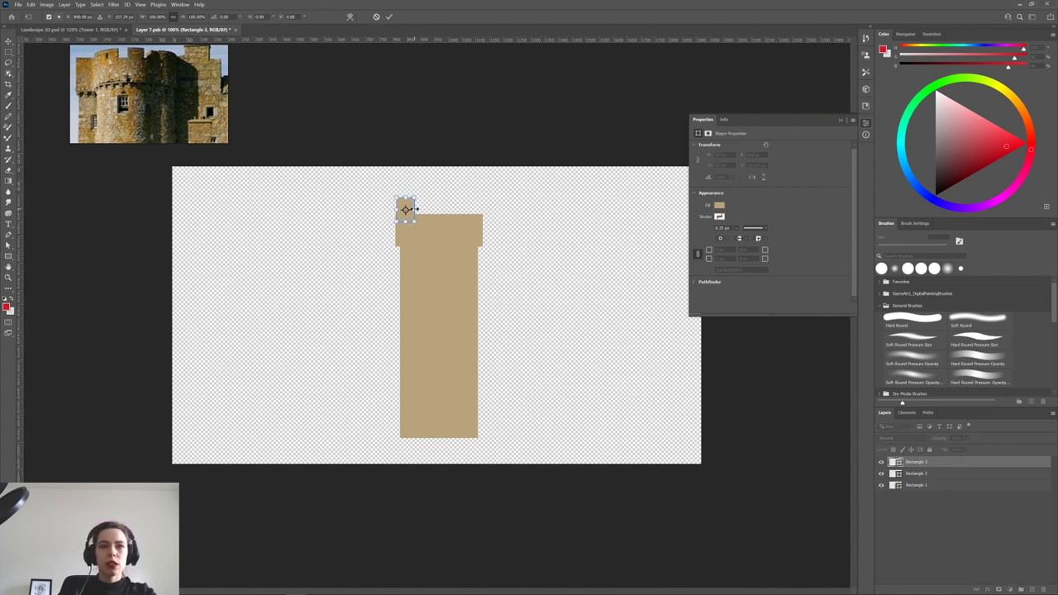
scroll(414, 211, "up", 7)
mouse_move(382, 159)
left_mouse_down()
mouse_move(386, 149)
mouse_move(383, 163)
left_mouse_up()
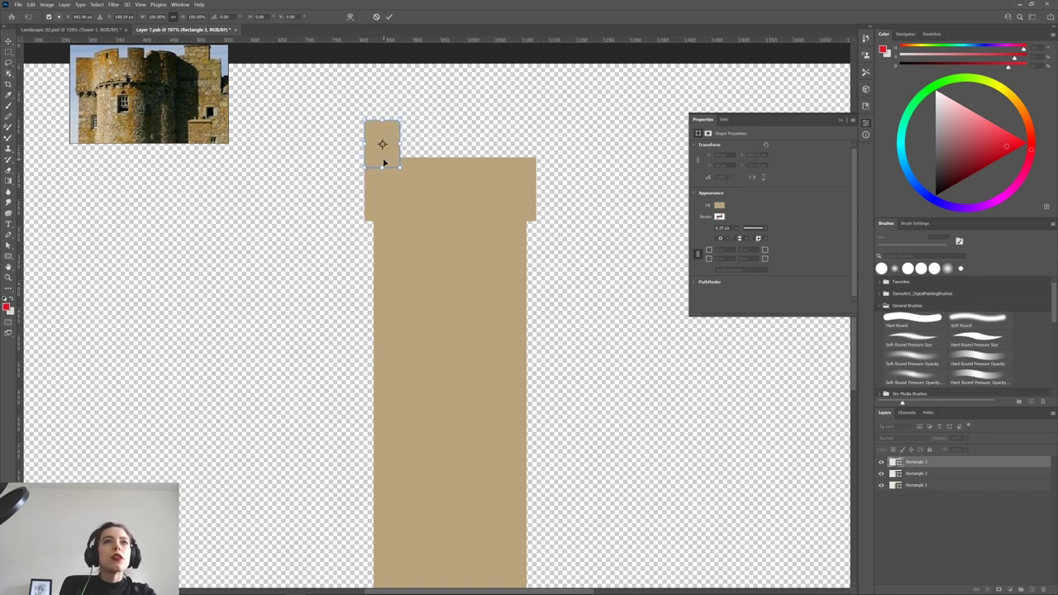
key("Return")
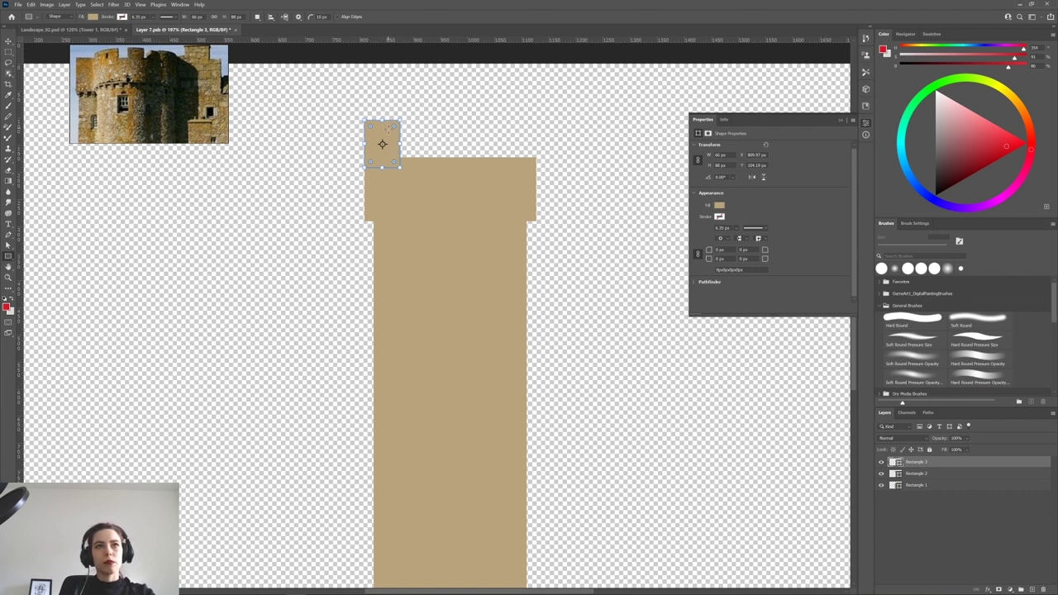
Shorten the battlement block from below to a height of 70 px so it ends at the cap's upper edge.
left_click_drag(384, 168, 382, 157)
key("ctrl+z")
key("ctrl+z")
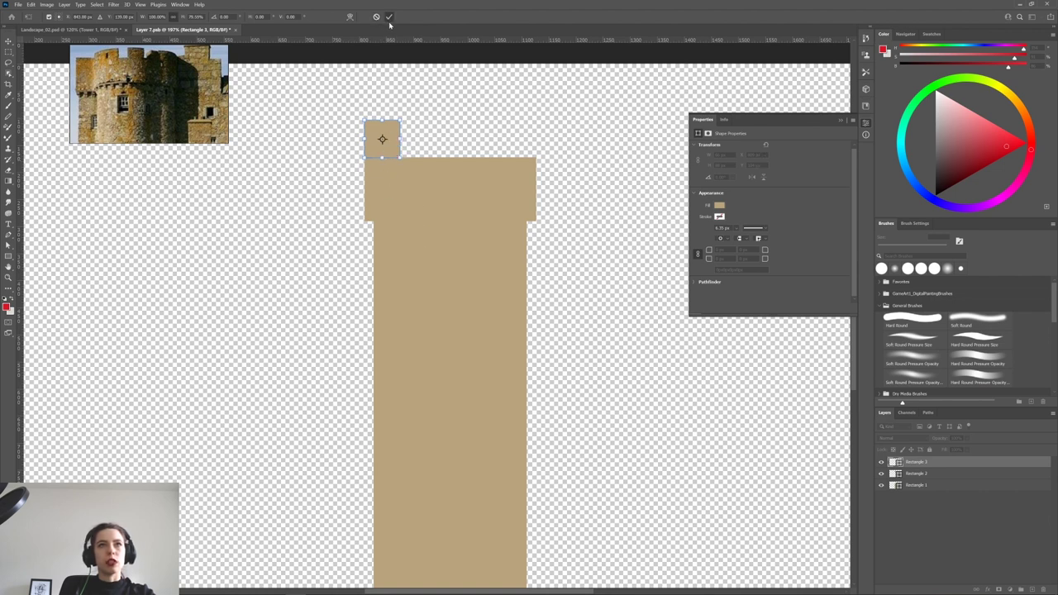
key("Return")
left_click_drag(382, 157, 417, 246)
key("ctrl+z")
left_click_drag(382, 157, 406, 230)
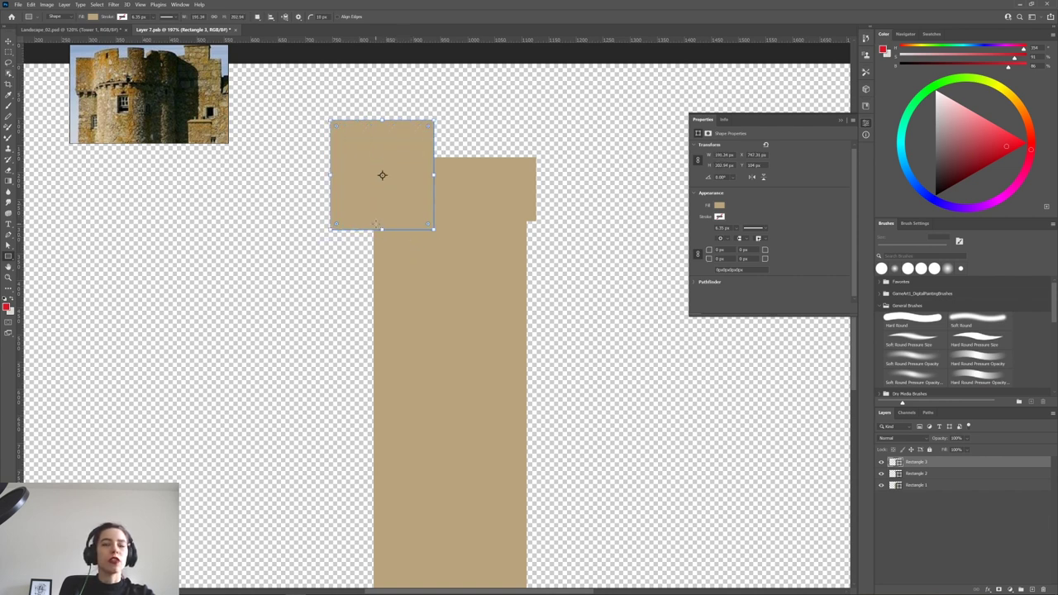
key("ctrl+z")
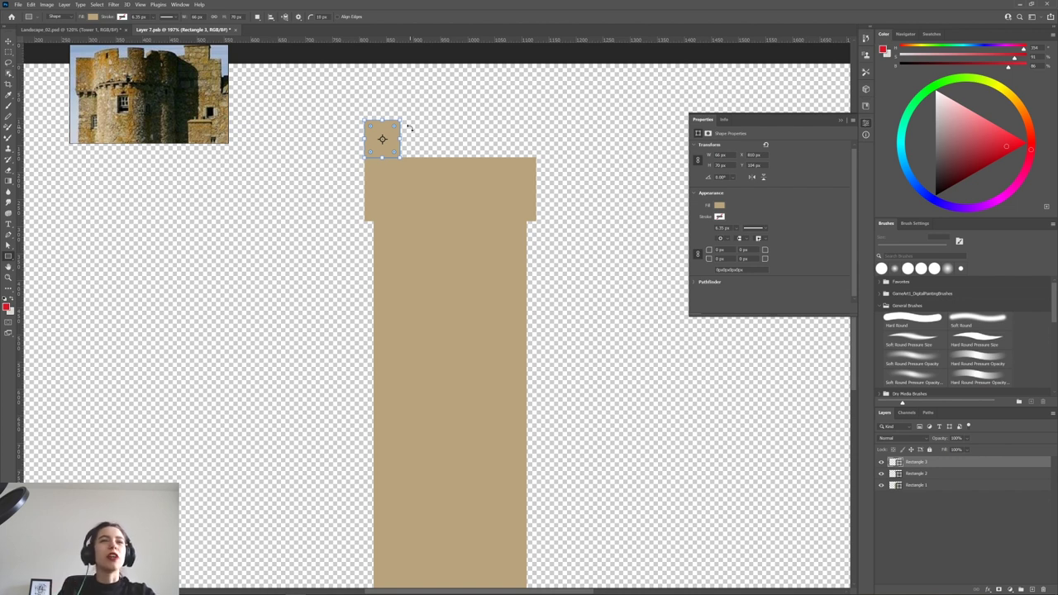
Duplicate the battlement block twice, placing one copy at the cap's right corner and one midway between.
key("v")
left_click_drag(381, 147, 515, 147)
mouse_move(441, 140)
left_mouse_down()
mouse_move(462, 149)
mouse_move(451, 151)
left_mouse_up()
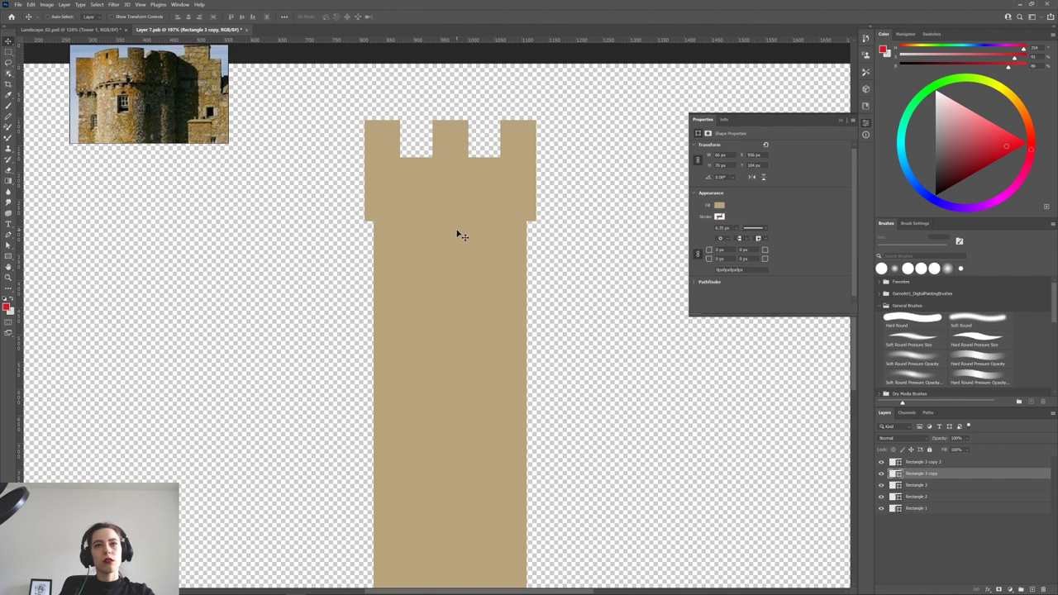
Merge the three battlement shapes into one layer and toggle its visibility to check it.
left_click(919, 462)
left_click(880, 462)
left_click(880, 462)
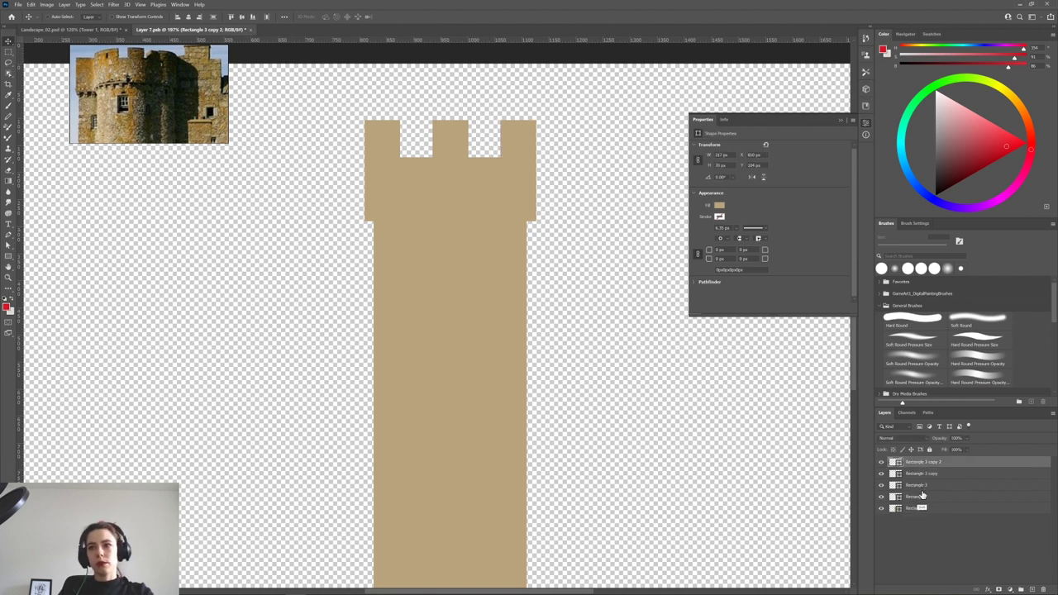
left_click(917, 497, "shift")
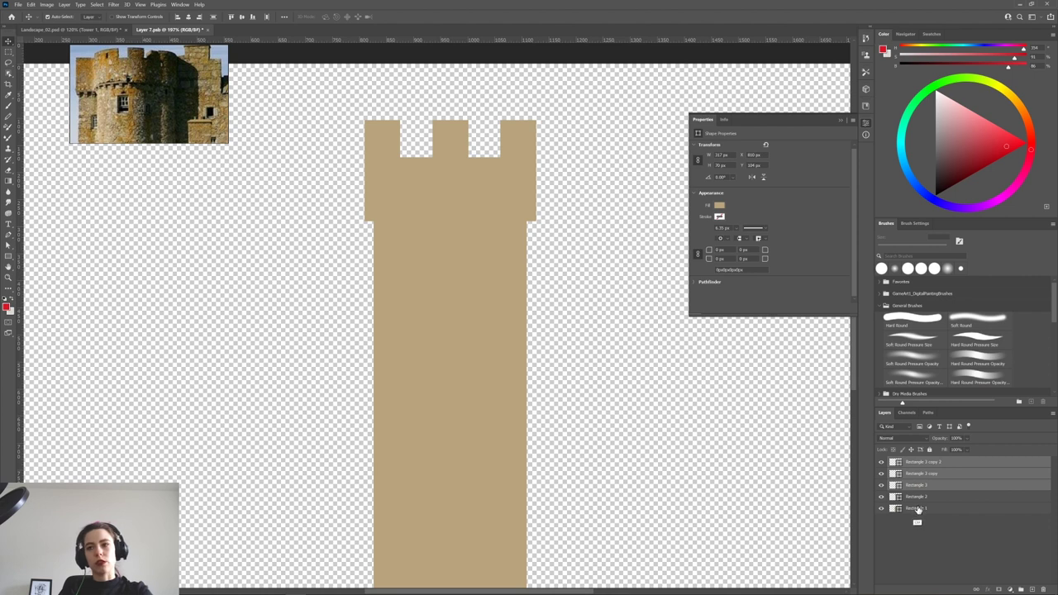
key("ctrl+e")
left_click(881, 462)
left_click(881, 462)
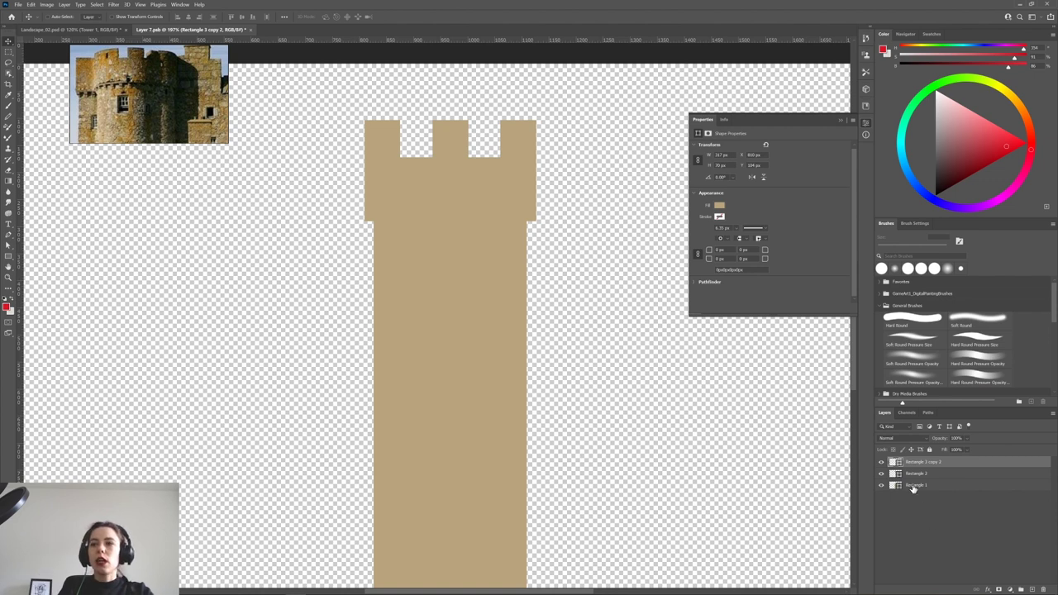
Duplicate the tower body rectangle and shrink the copy to a strip about 28 px tall just below the cap.
left_click(909, 486)
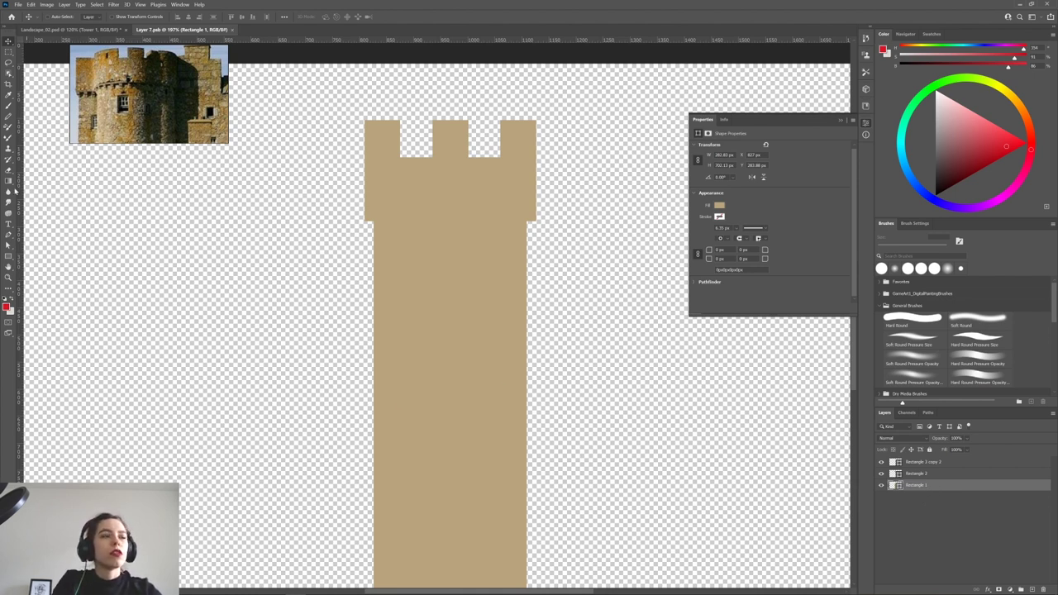
left_click(8, 256)
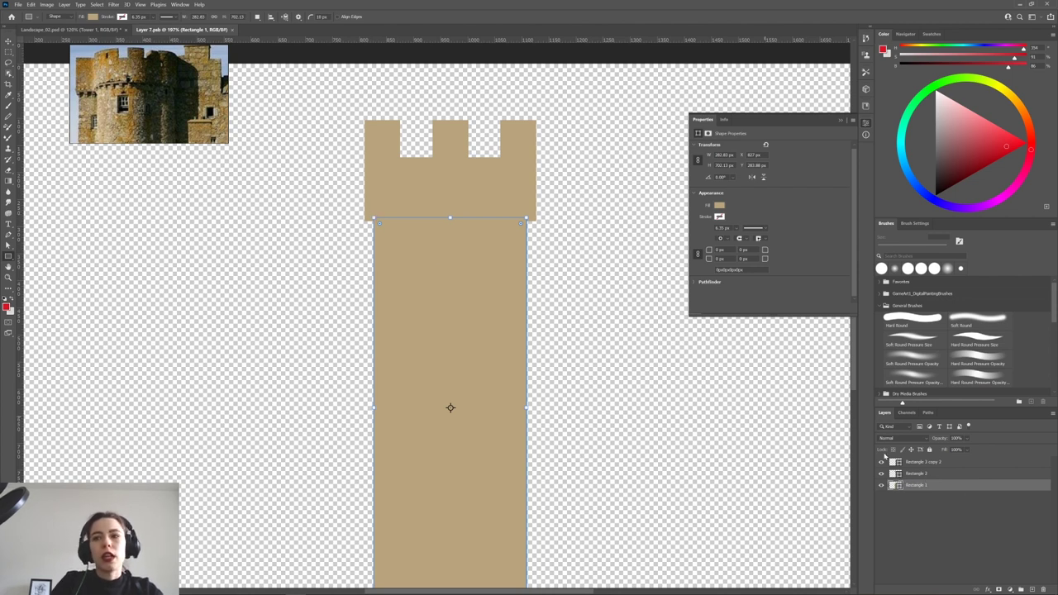
left_click_drag(930, 486, 927, 496, "alt")
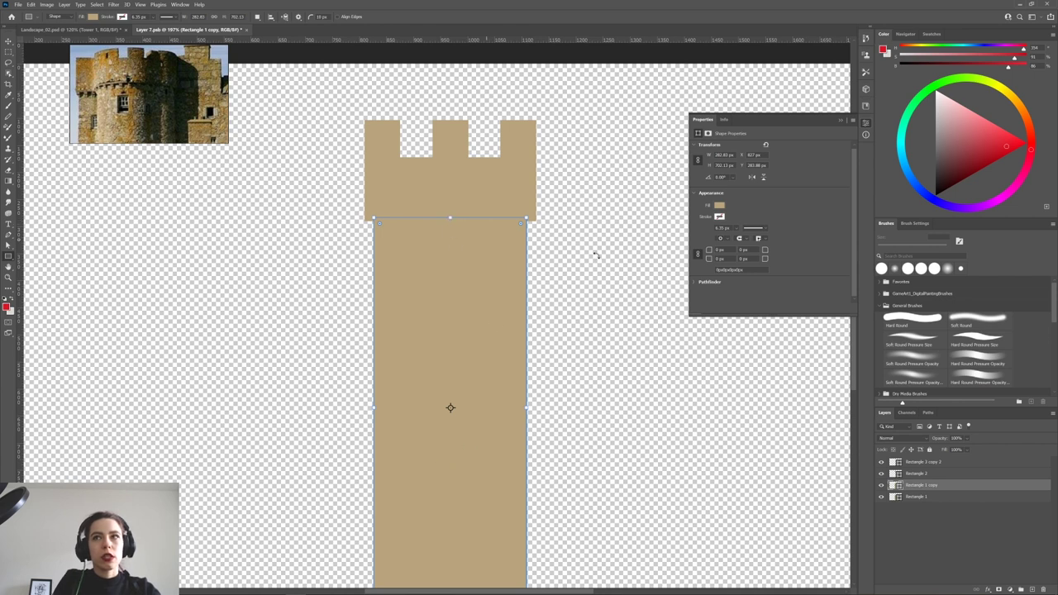
scroll(536, 388, "down", 3)
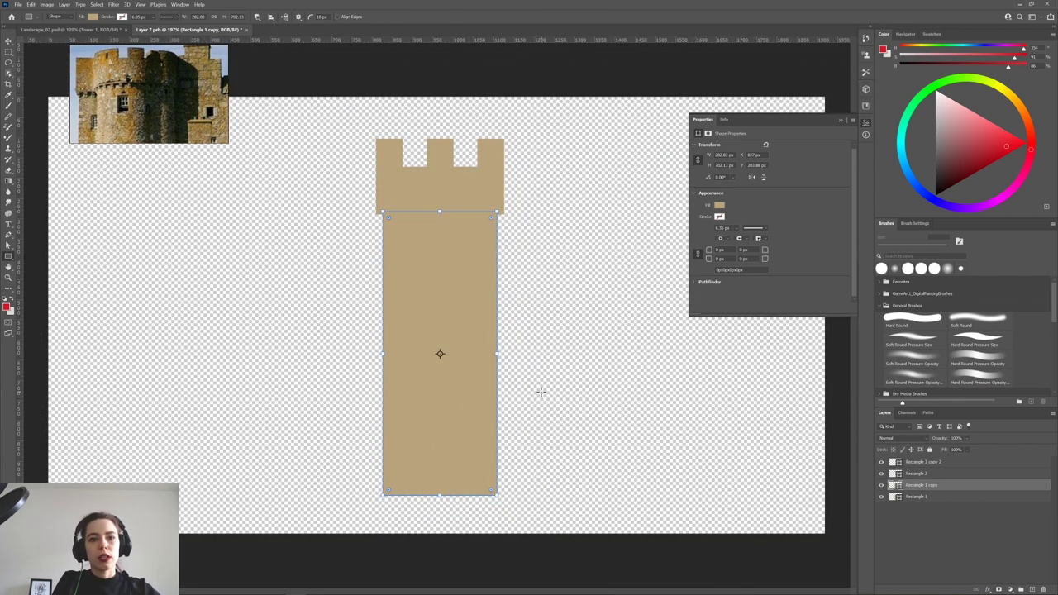
key("ctrl+t")
left_click_drag(438, 494, 439, 222)
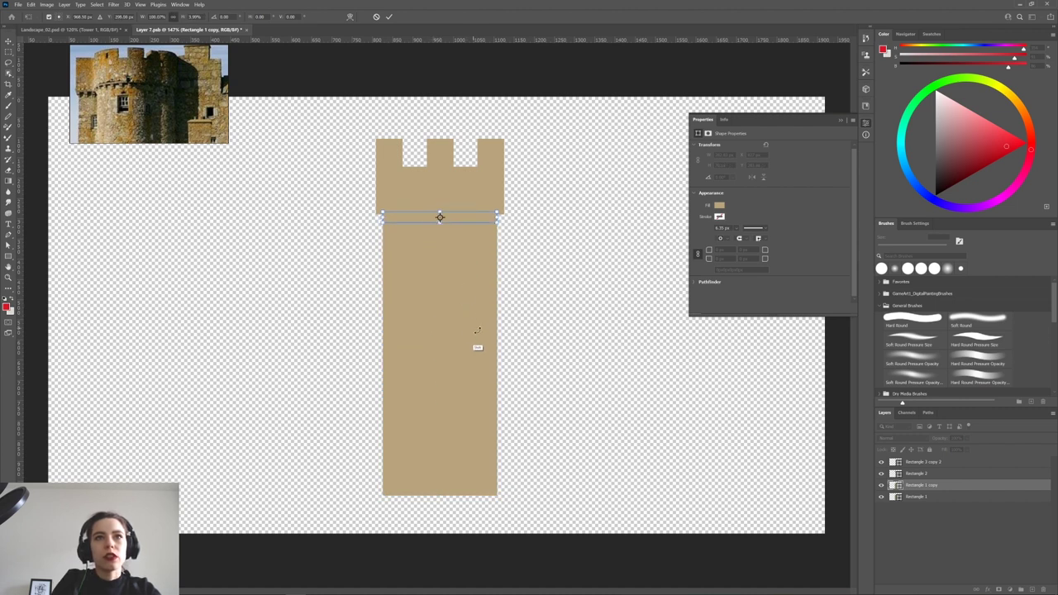
key("Return")
Fill the strip below the cap with dark brown 51432b.
left_click(92, 16)
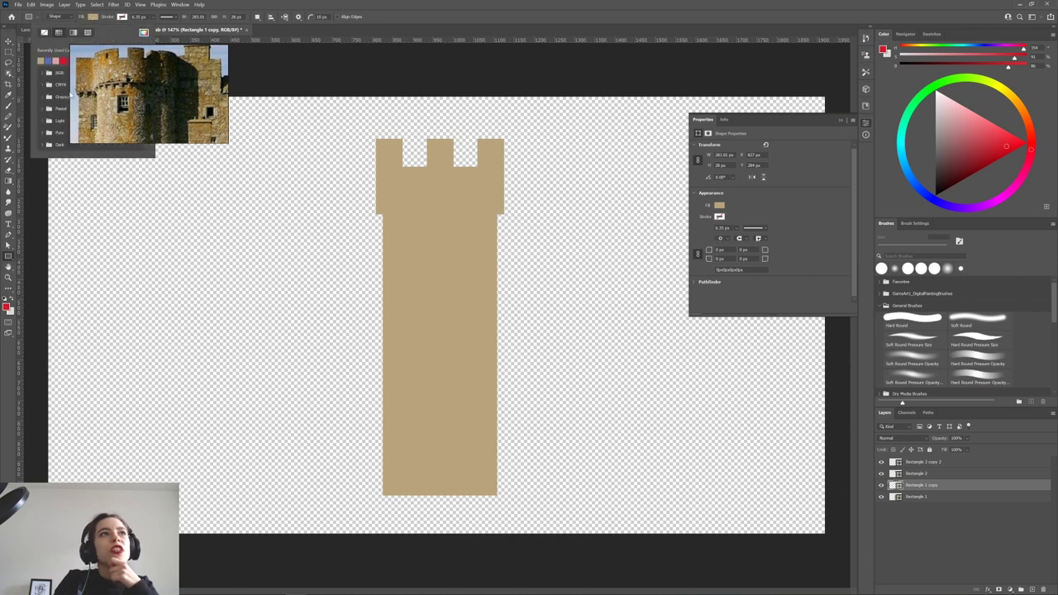
left_click(144, 33)
left_click(417, 213)
left_click(404, 228)
left_click(543, 153)
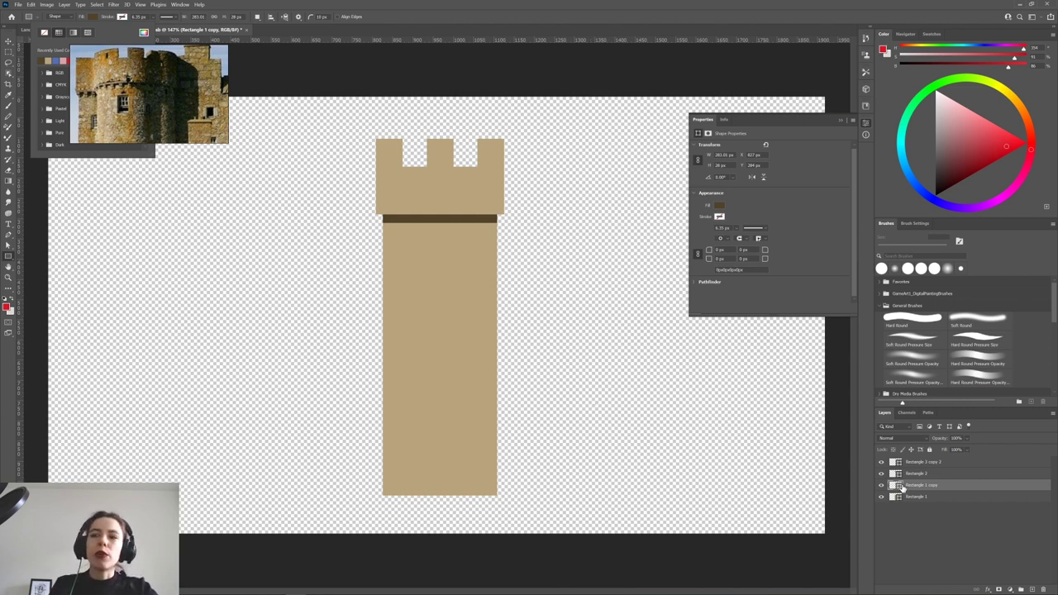
Move the reference photo down beside the tower, showing more of the castle, and fill the strip with a light lilac.
left_click_drag(170, 63, 176, 179)
scroll(173, 70, "down", 2)
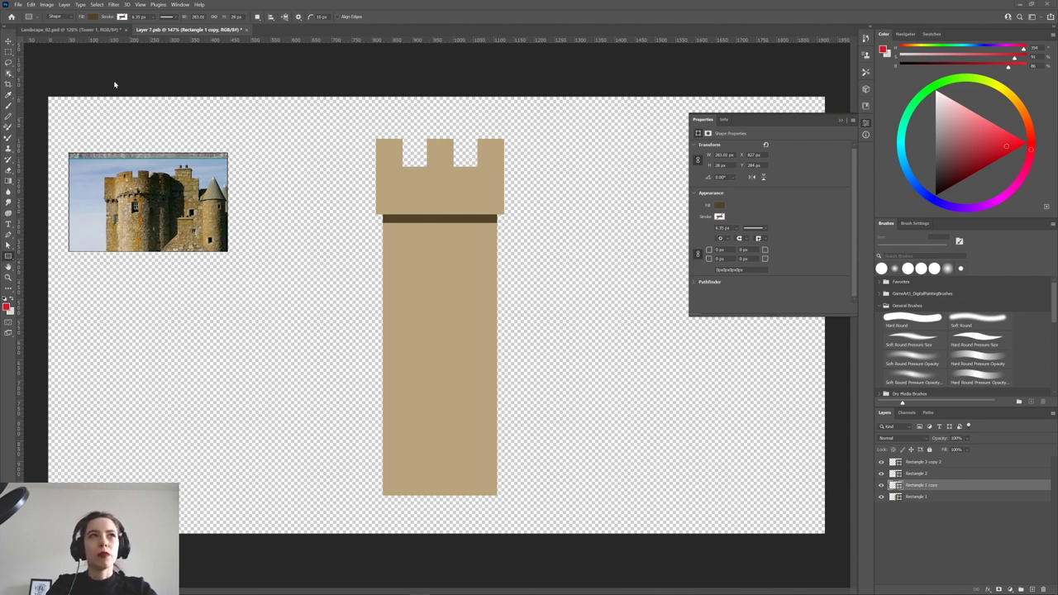
left_click(95, 17)
left_click(143, 33)
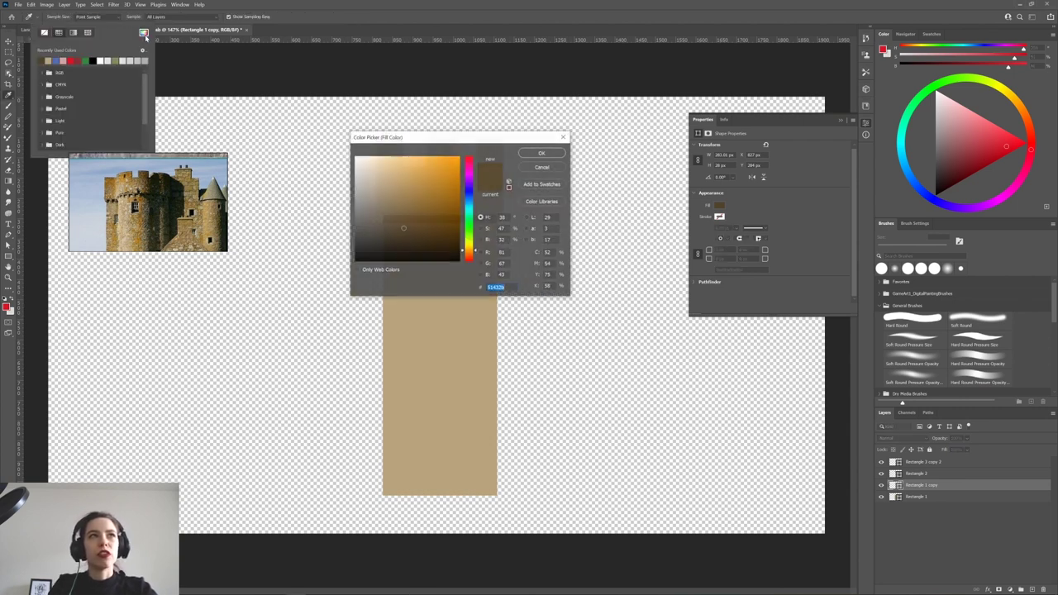
left_click_drag(468, 185, 469, 177)
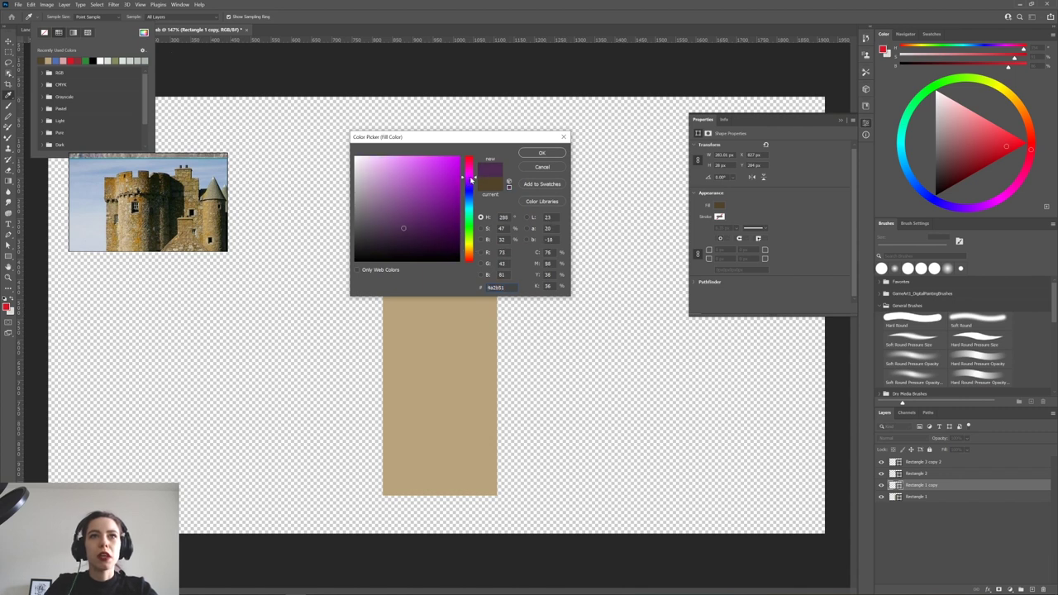
left_click_drag(379, 168, 384, 160)
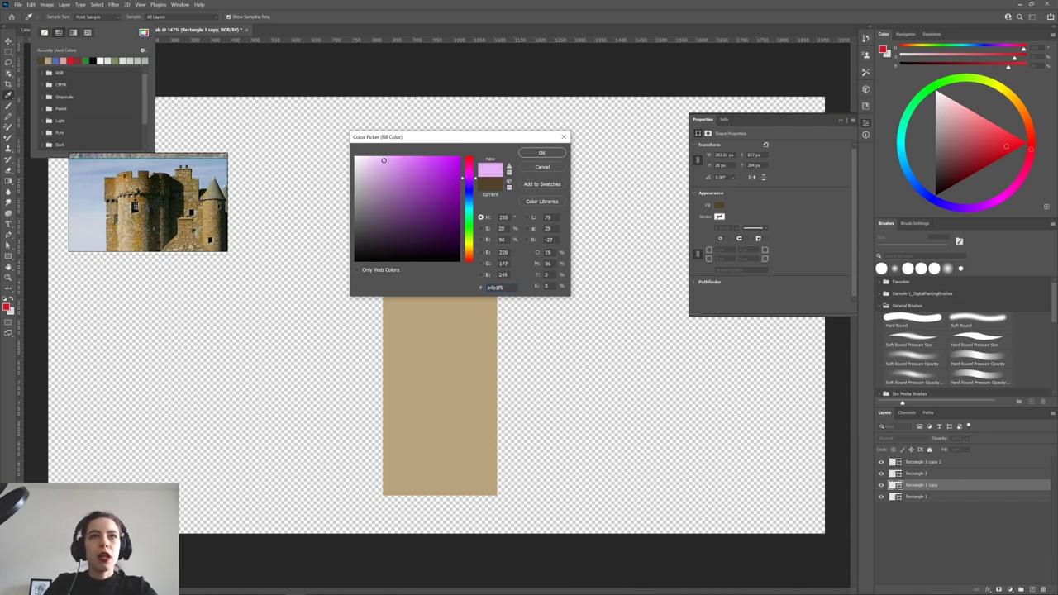
left_click(475, 179)
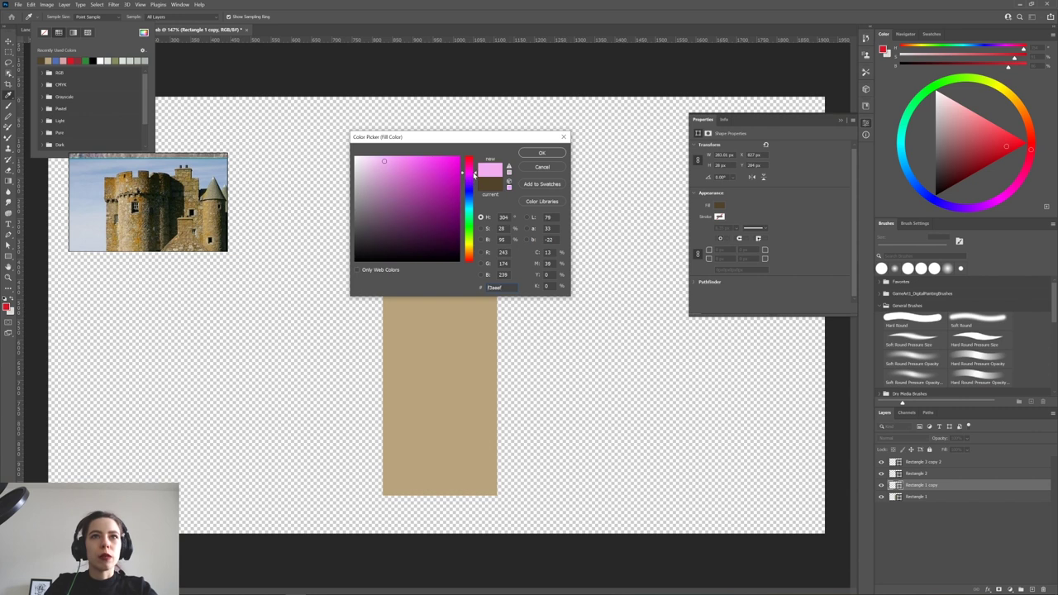
left_click(384, 167)
mouse_move(385, 167)
left_mouse_down()
mouse_move(373, 159)
mouse_move(375, 174)
left_mouse_up()
left_click(548, 155)
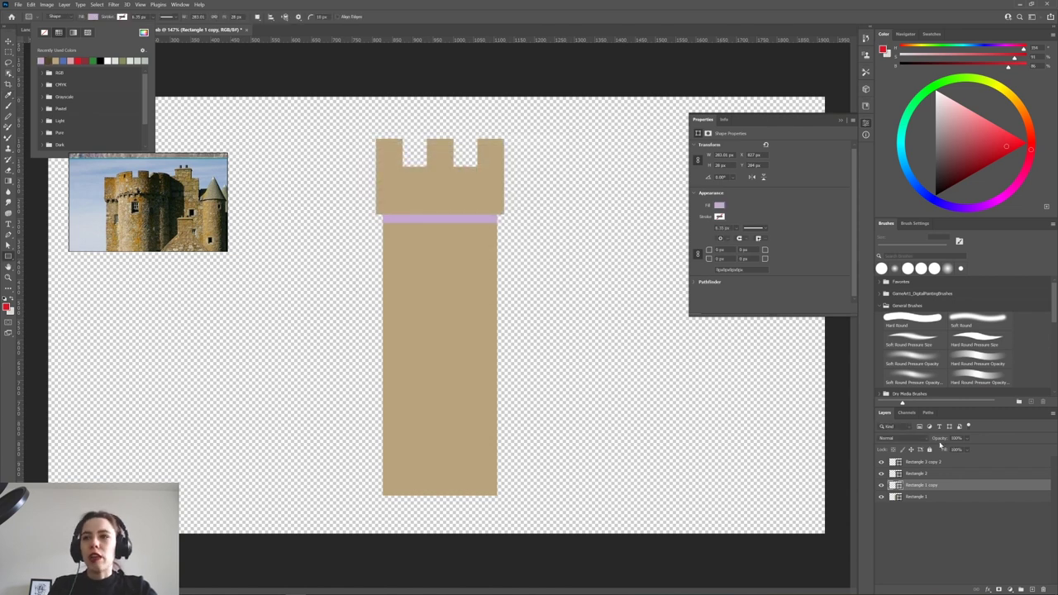
Set the strip's blend mode to Multiply and rename its layer Shadow.
left_click(897, 438)
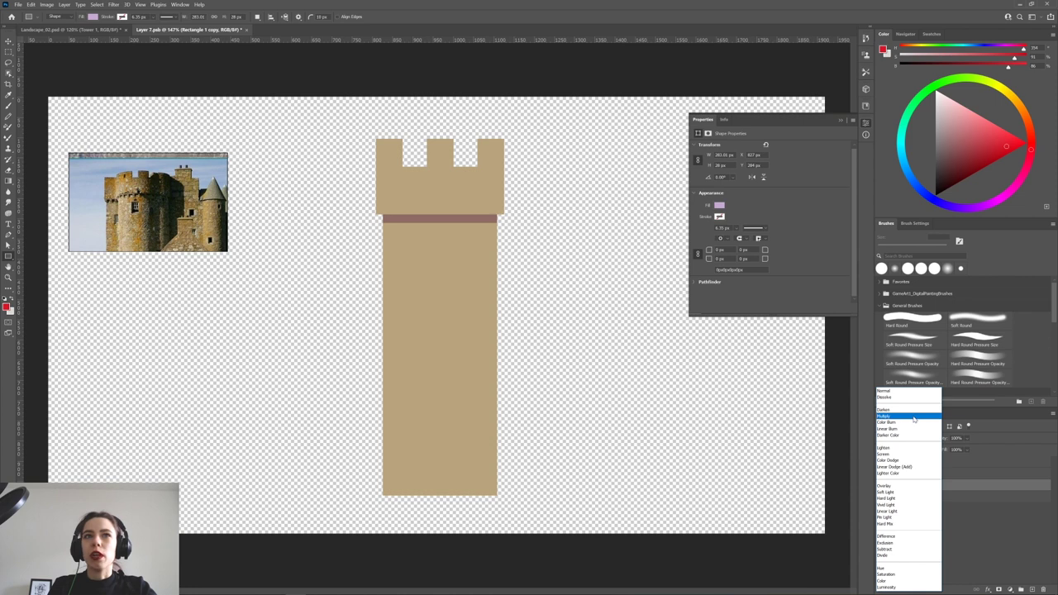
left_click(913, 416)
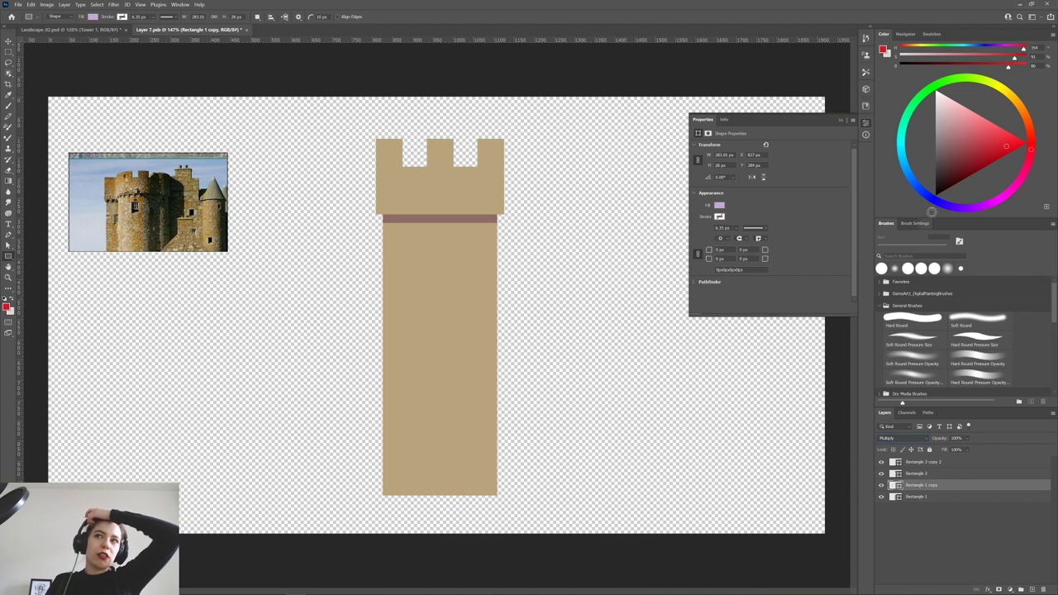
double_click(921, 485)
type("Shadow")
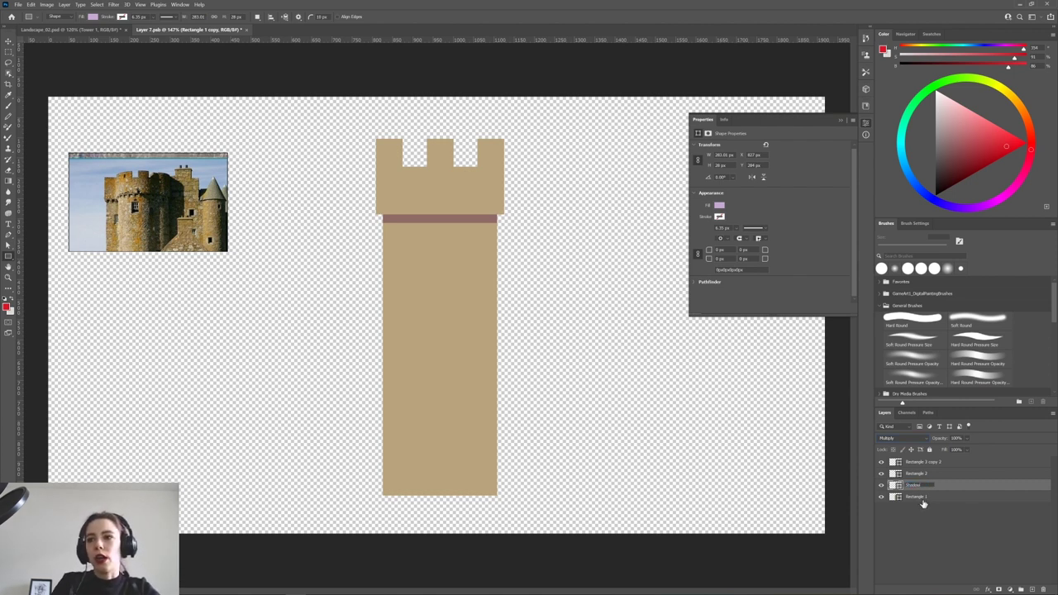
Rename the tower body layer Tower and save the smart object to check the tower in the landscape document.
double_click(918, 496)
type("Tower")
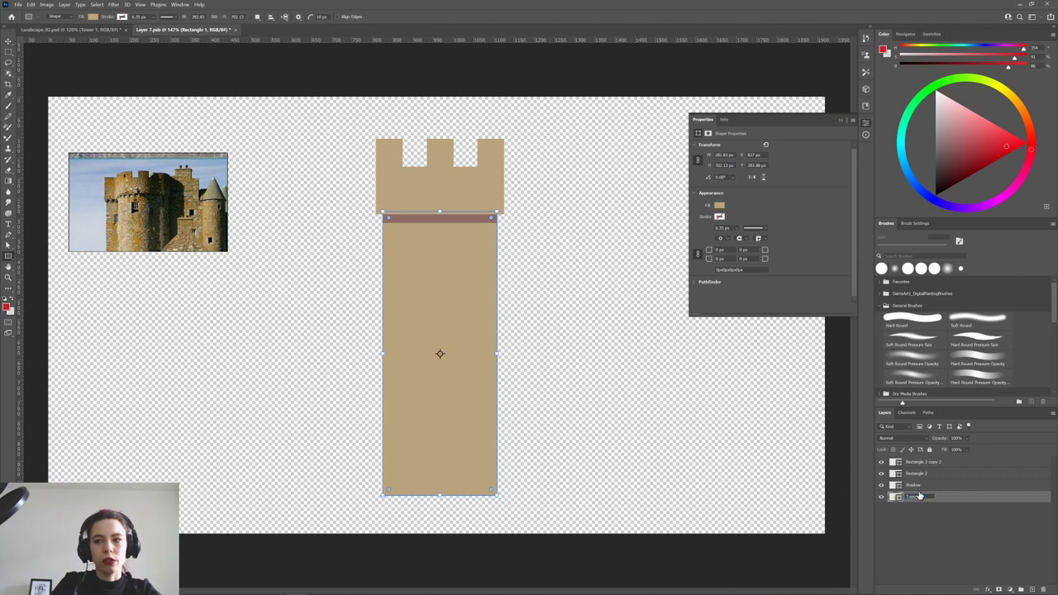
left_click(916, 475)
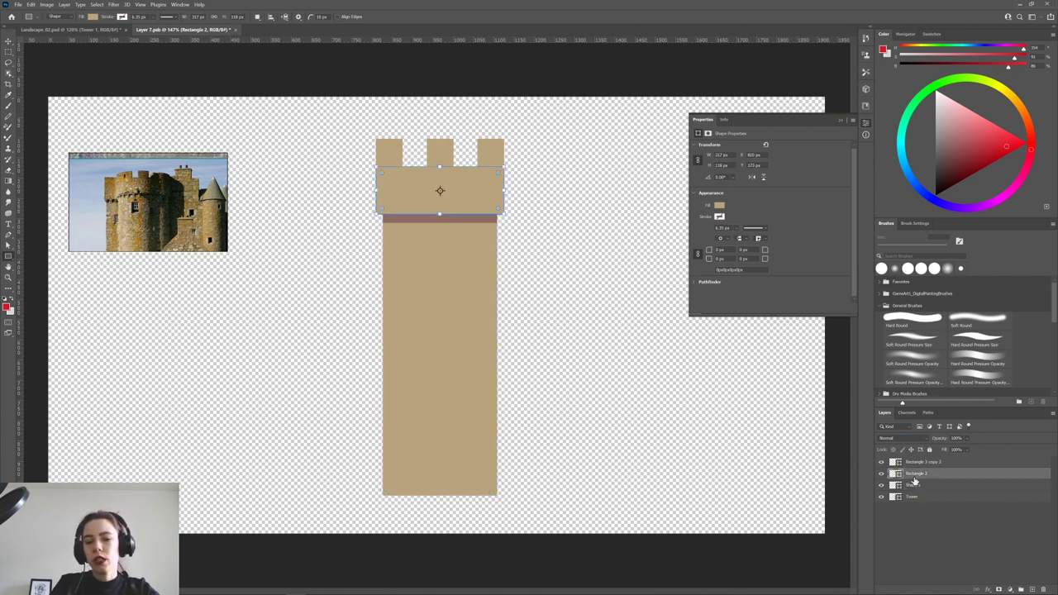
left_click(74, 30)
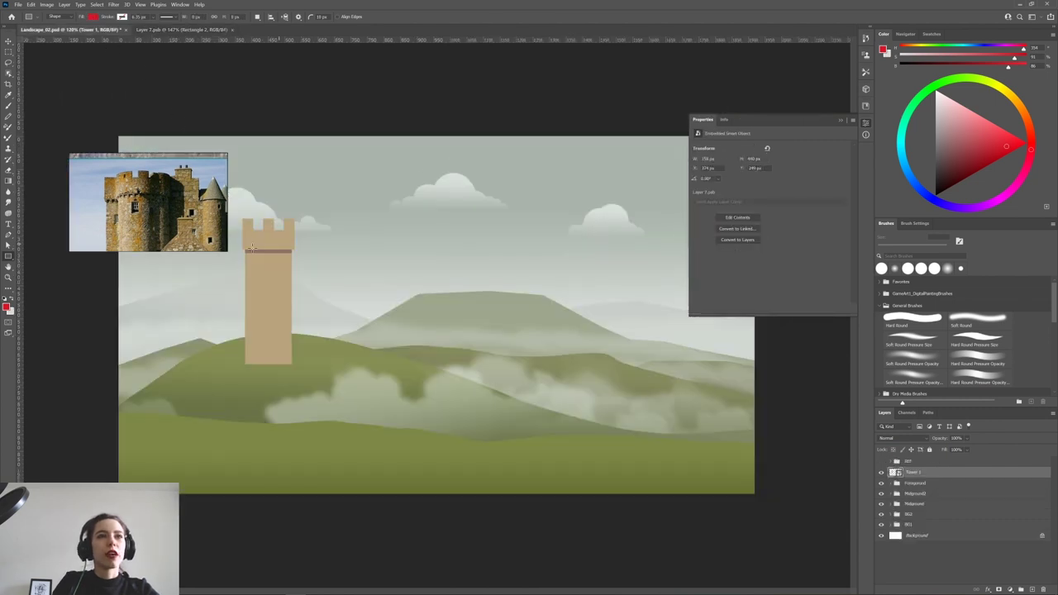
left_click(186, 30)
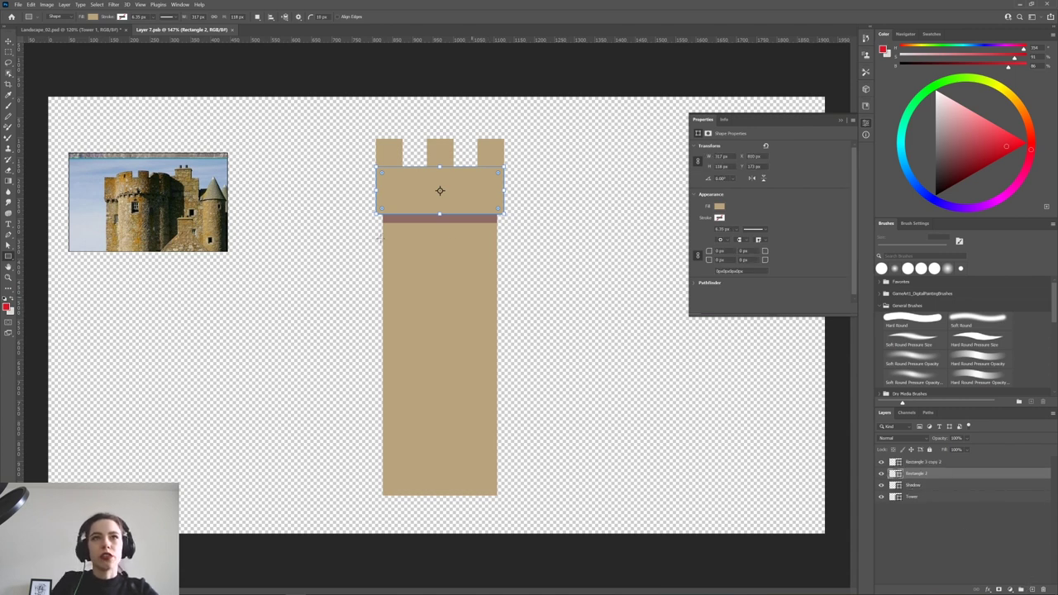
Draw a rectangle about 63 by 107 px over the first battlement's right part and fill it with the same light lilac.
left_click_drag(395, 150, 417, 171)
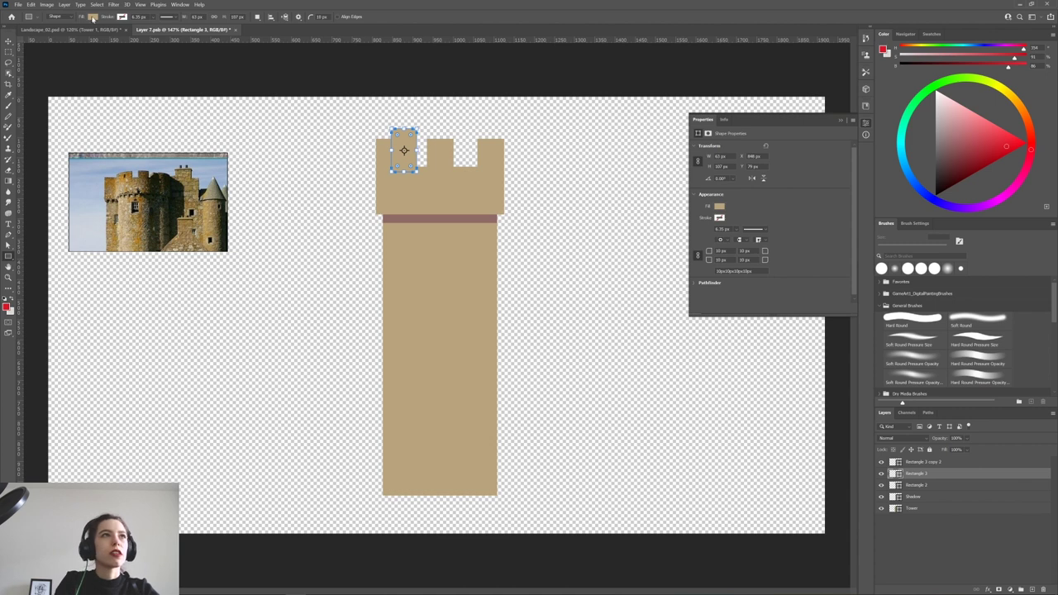
left_click(92, 18)
left_click(41, 60)
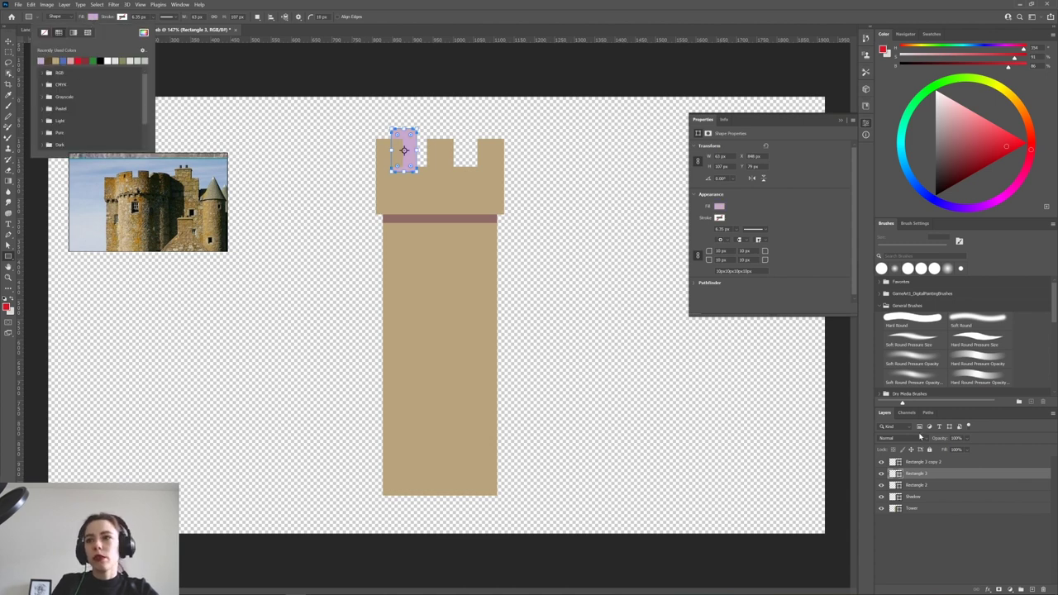
Bring the new lilac rectangle above the battlements layer and set its blend mode to Multiply.
left_click_drag(939, 472, 946, 451)
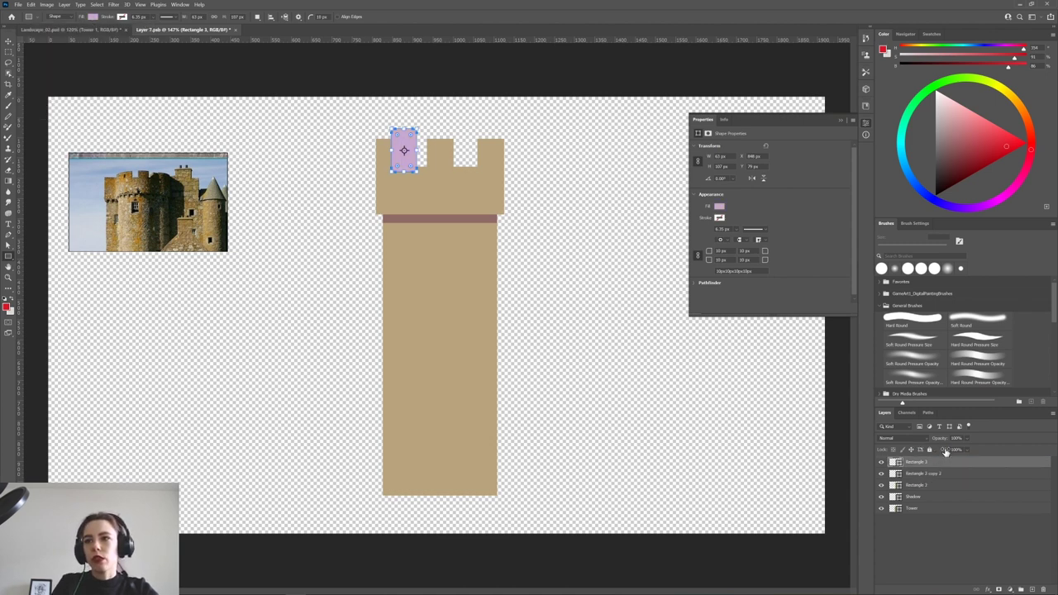
left_click(922, 438)
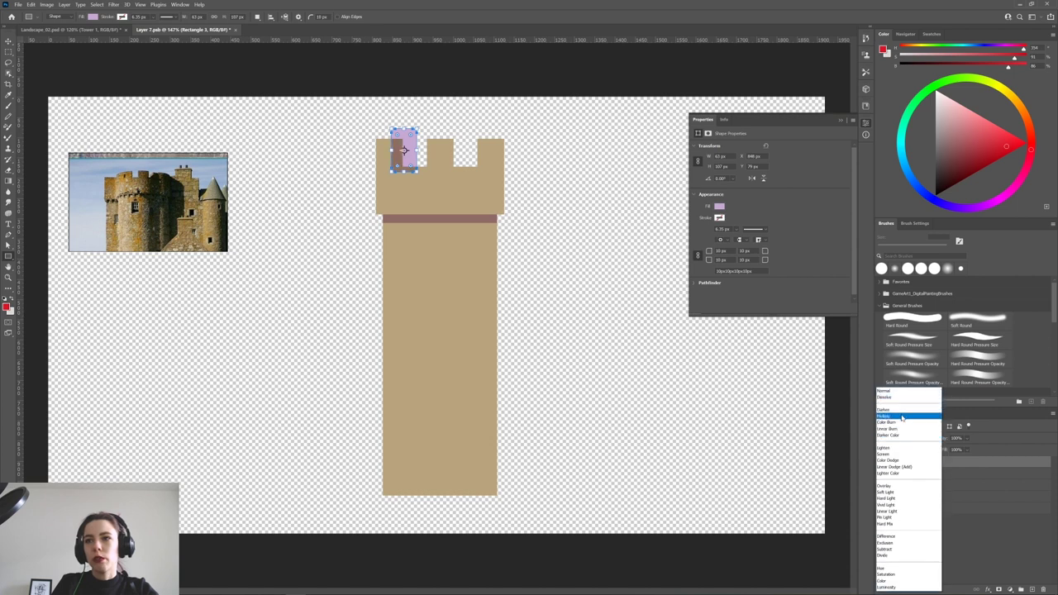
left_click(905, 417)
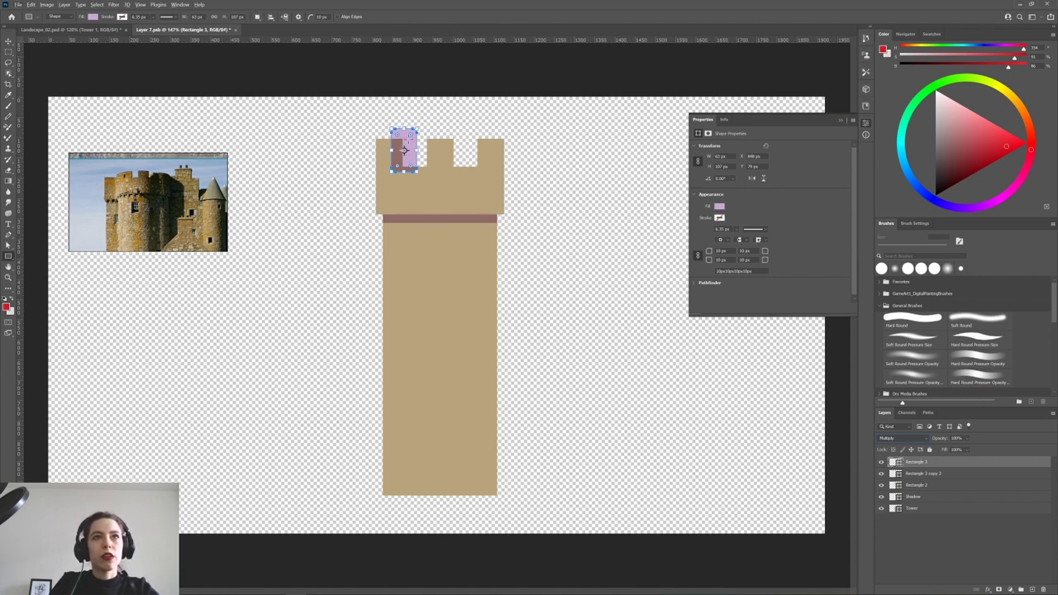
Lower the opacity of the Shadow strip beneath the parapet to about 79%.
left_click_drag(969, 443, 959, 451)
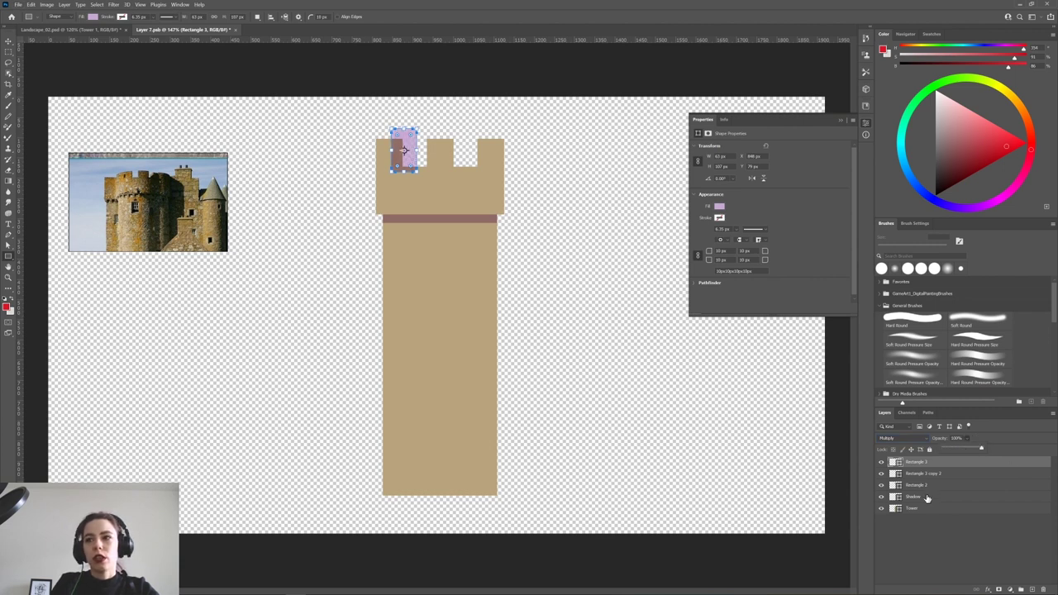
left_click(927, 496)
left_click(969, 439)
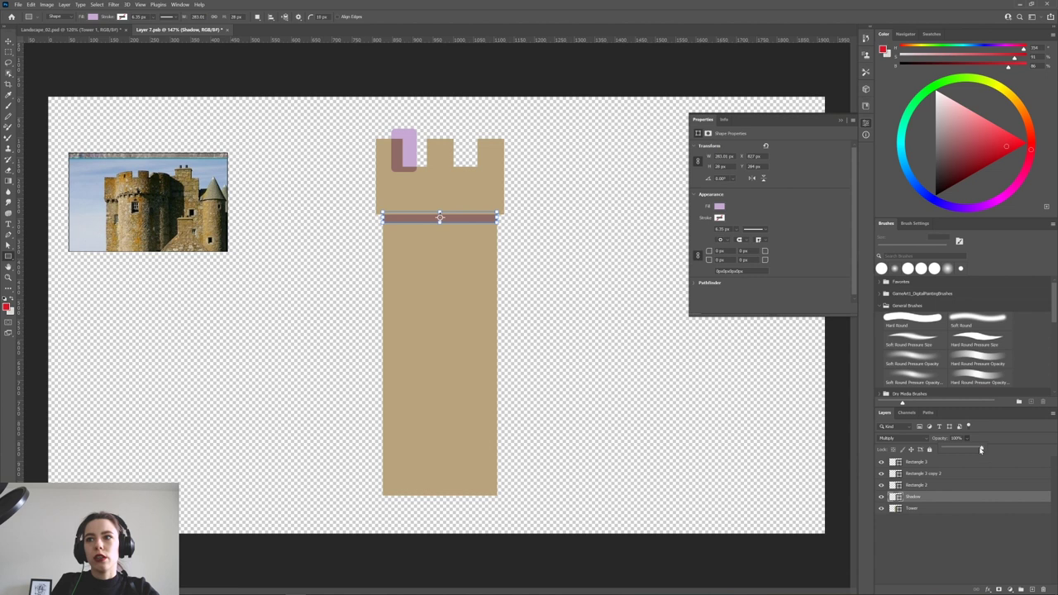
left_click_drag(969, 450, 972, 451)
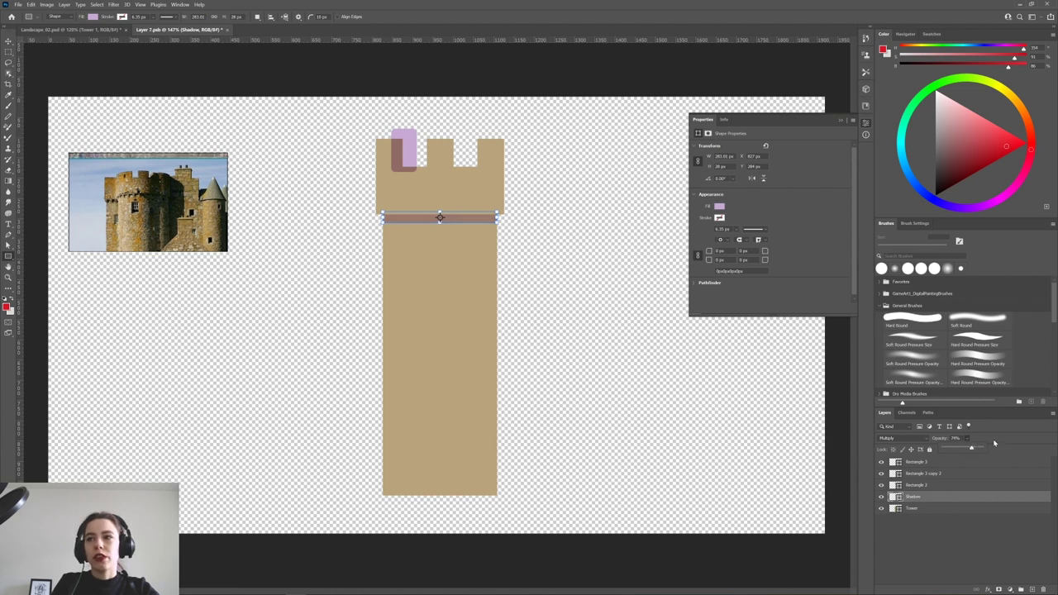
Clip the lilac rectangle to the battlements layer and move it so it shades only the first battlement's left edge.
left_click(926, 463)
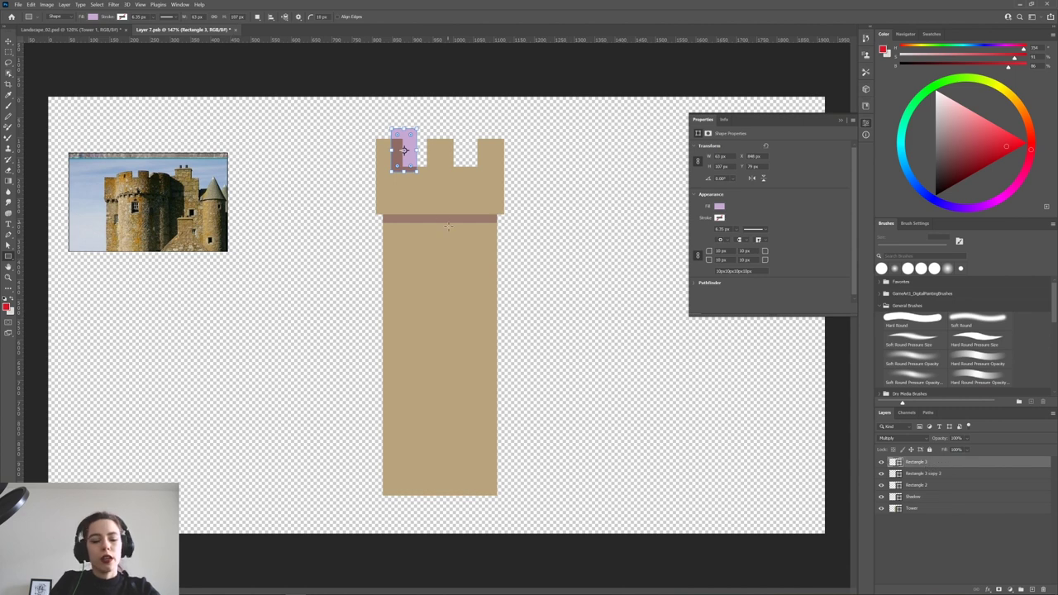
key("v")
left_click_drag(404, 149, 407, 150)
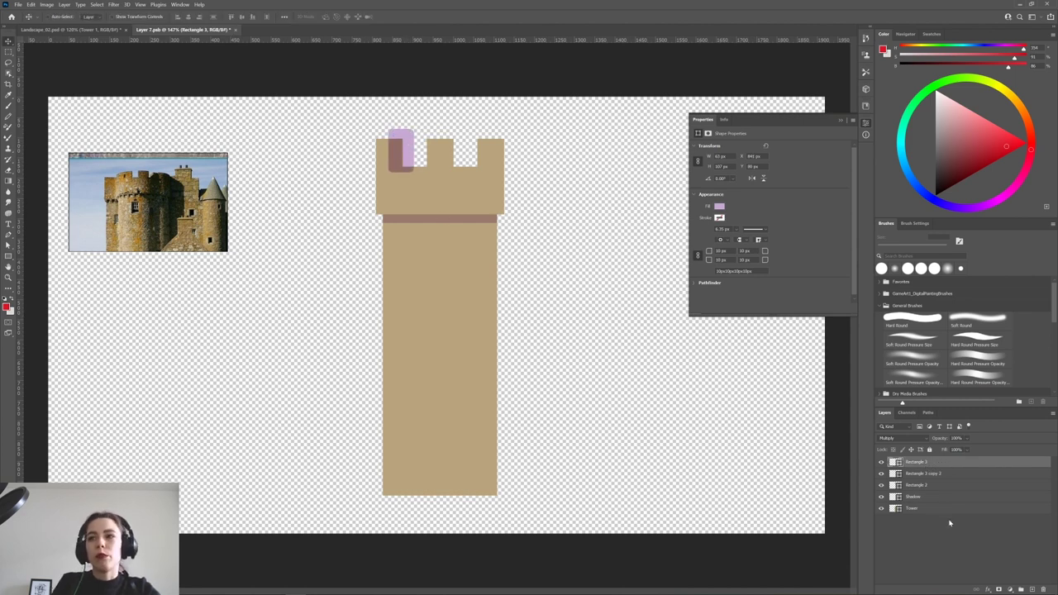
left_click(896, 467, "alt")
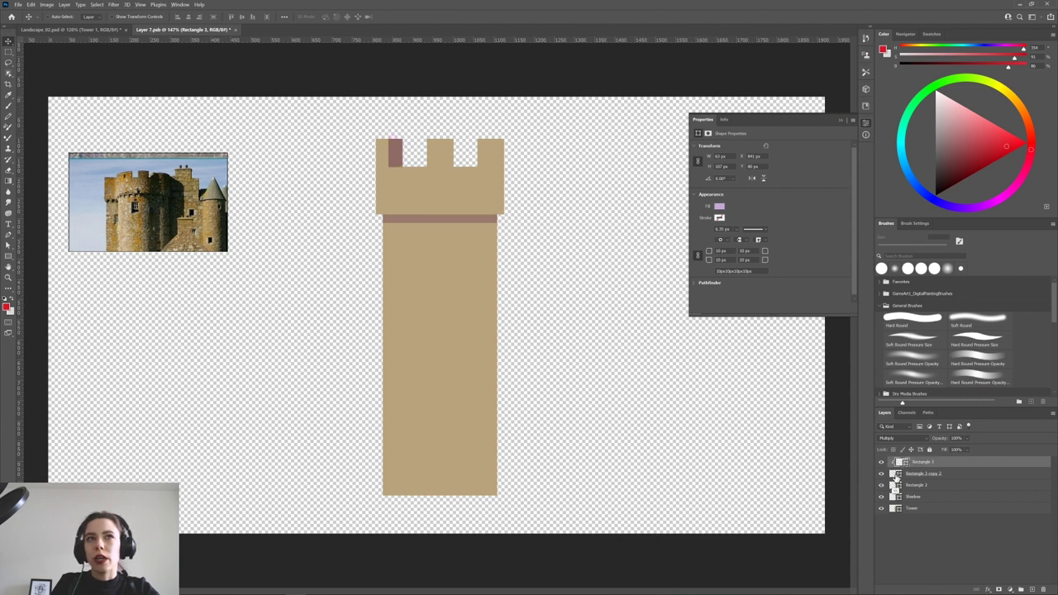
left_click_drag(398, 154, 362, 161)
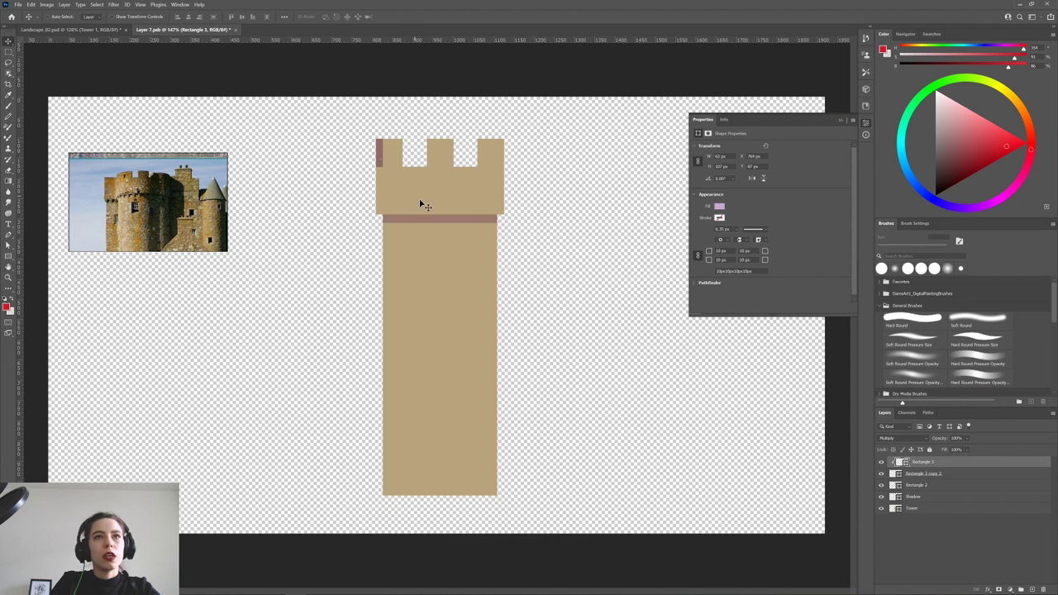
Copy the edge shadow onto the left edges of the second and third battlements and merge the three shadow layers.
left_click_drag(383, 160, 482, 161)
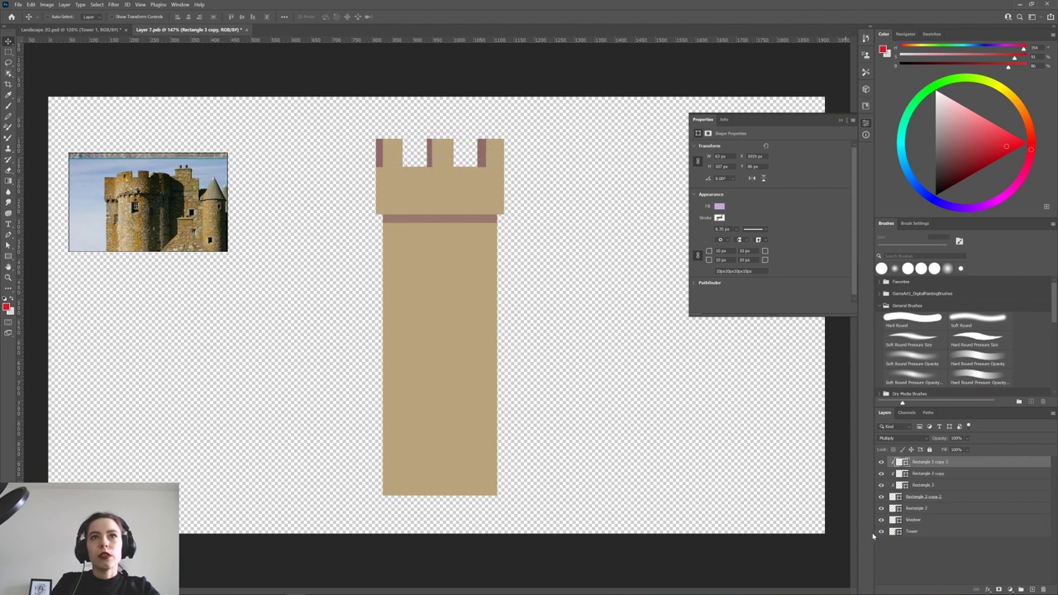
left_click(927, 485, "shift")
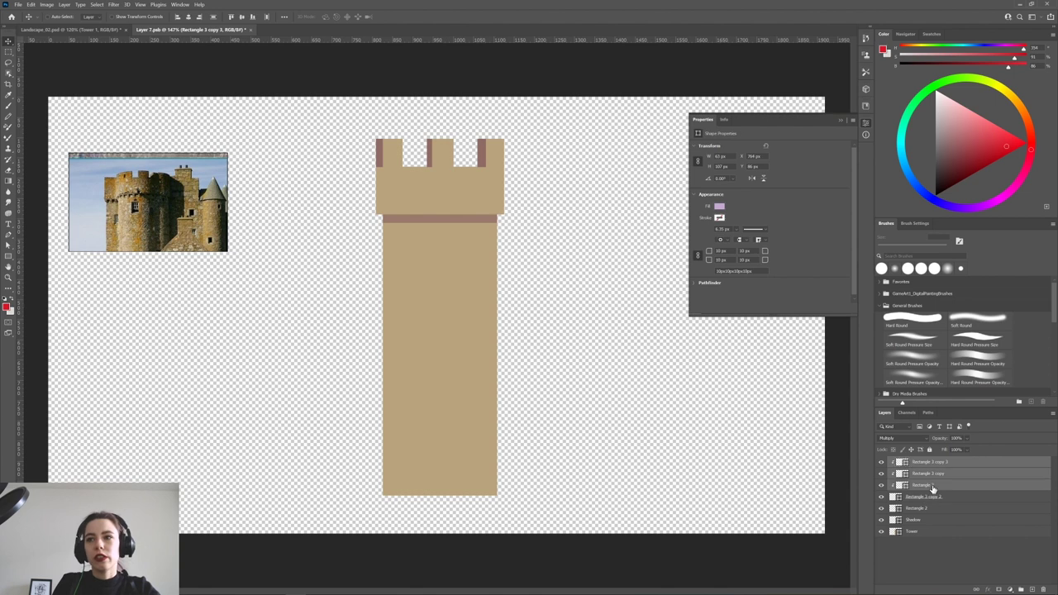
key("ctrl+e")
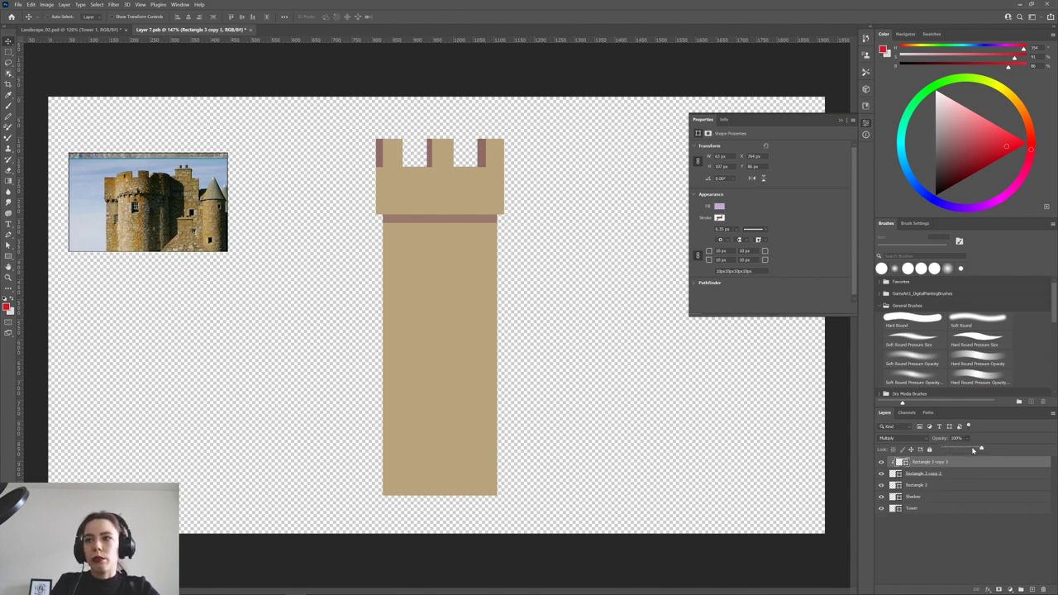
Lower the merged battlement shadow's opacity to about 72% and collapse the shape properties.
left_click(968, 449)
mouse_move(980, 449)
left_mouse_down()
mouse_move(966, 450)
mouse_move(980, 449)
left_mouse_up()
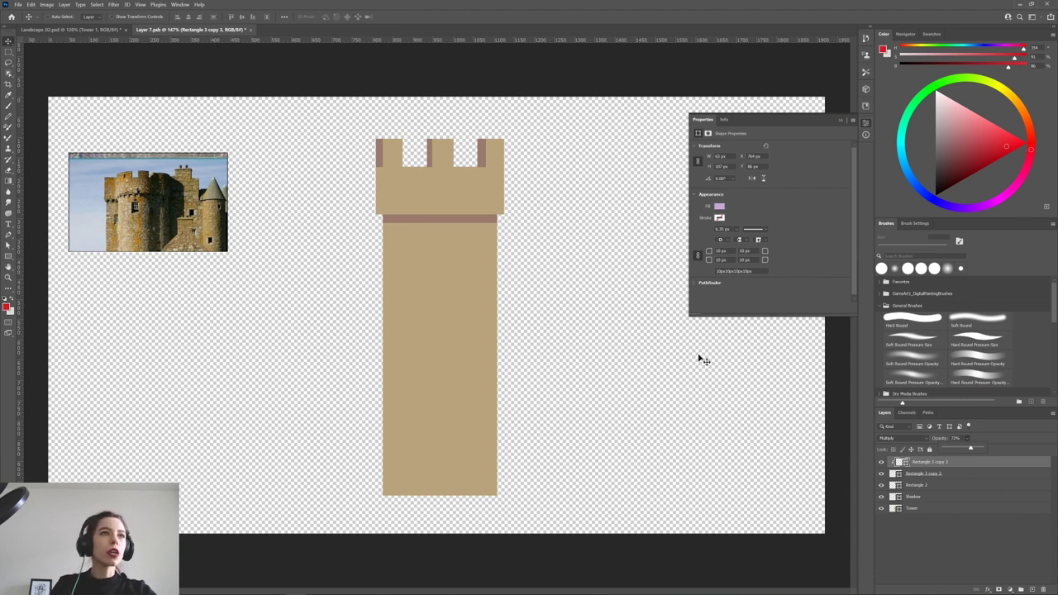
left_click(839, 122)
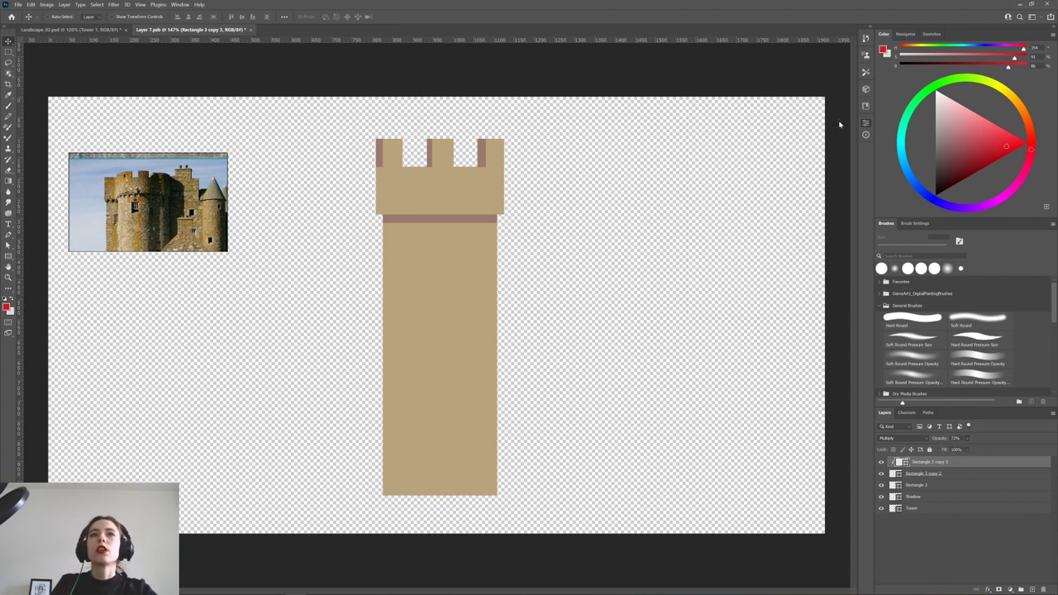
Toggle the parapet layers' visibility to identify them and rename the wide block below the battlements Top.
left_click(930, 475)
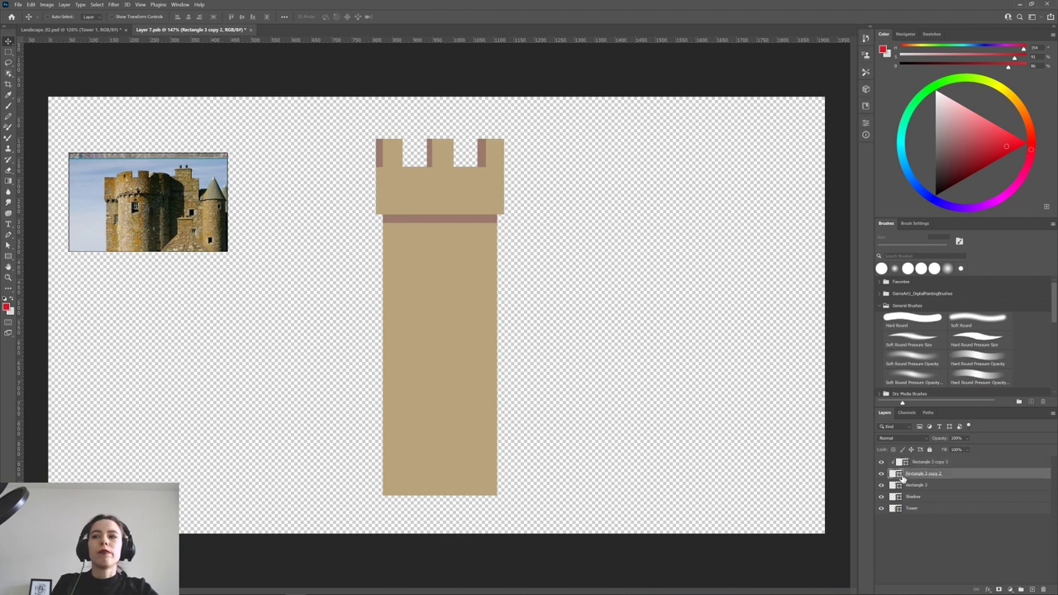
left_click(881, 473)
left_click(881, 474)
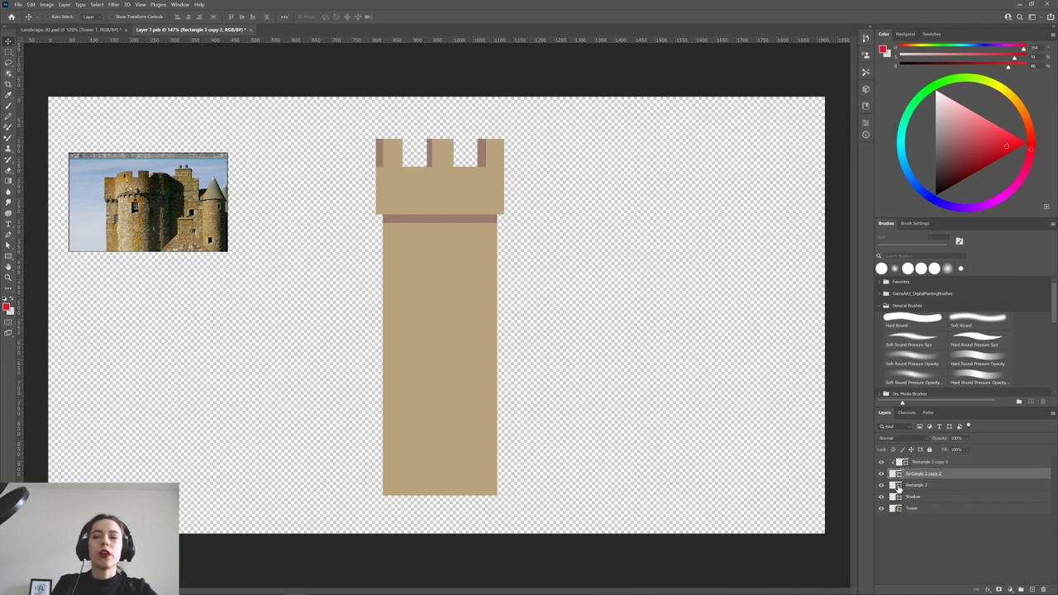
left_click(936, 462)
left_click(958, 500, "shift")
left_click(935, 486)
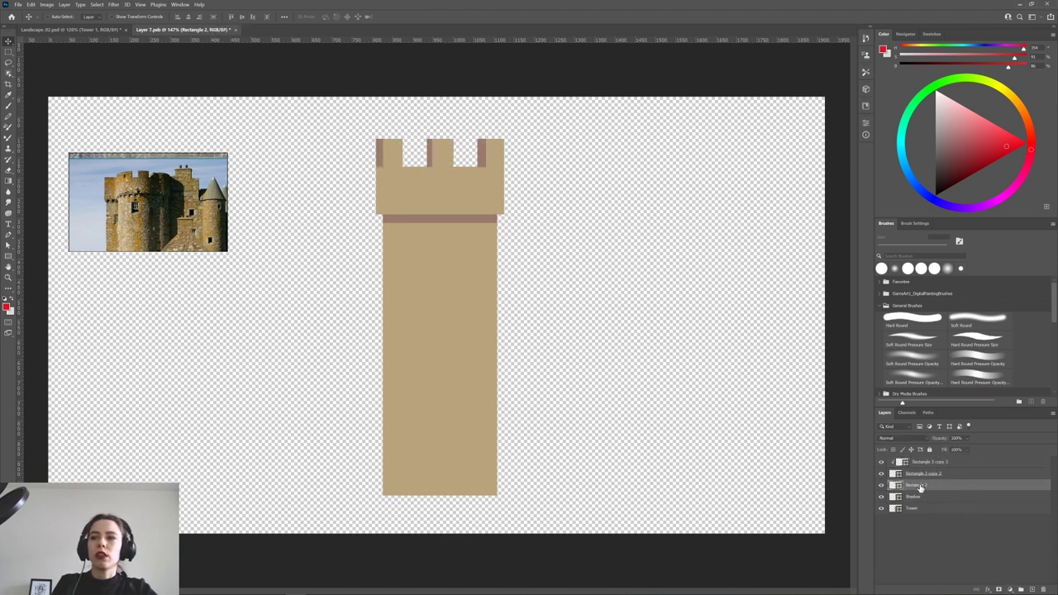
left_click(881, 485)
left_click(881, 485)
double_click(919, 486)
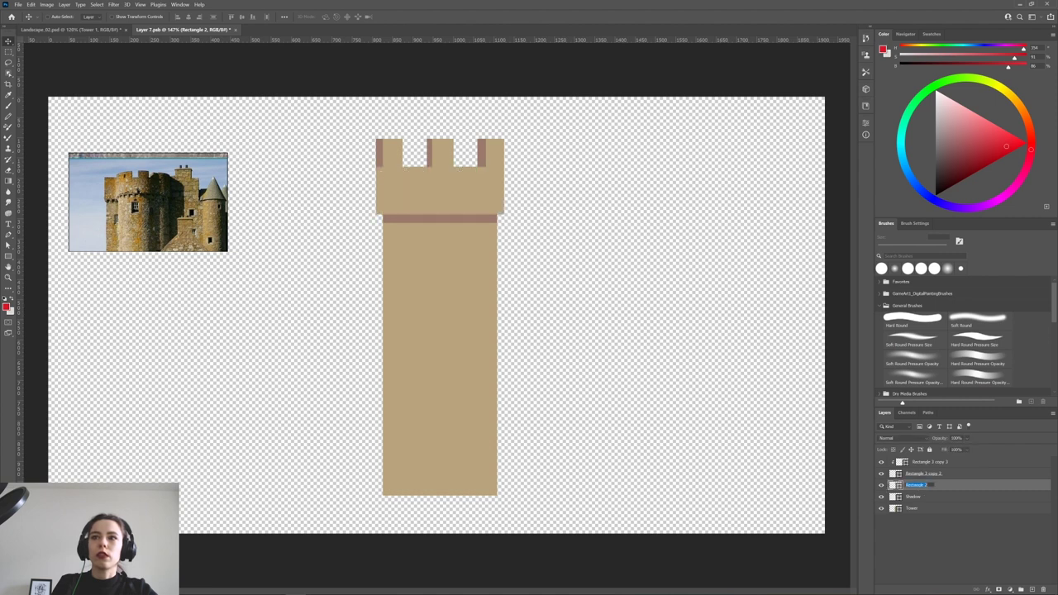
type("Top")
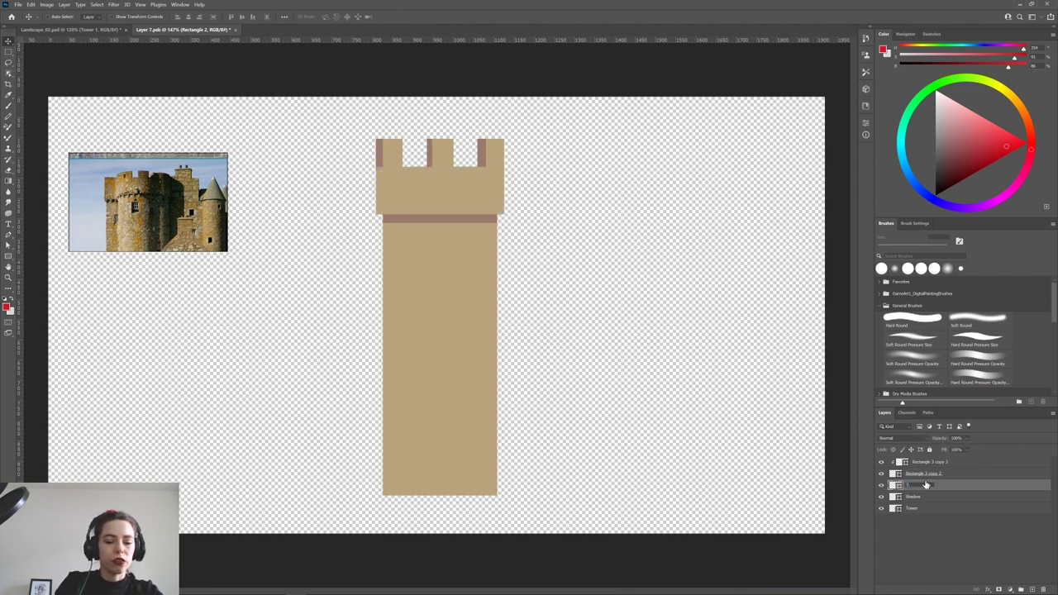
Rename the layer holding the three battlement blocks Battlements.
double_click(923, 474)
type("Ba")
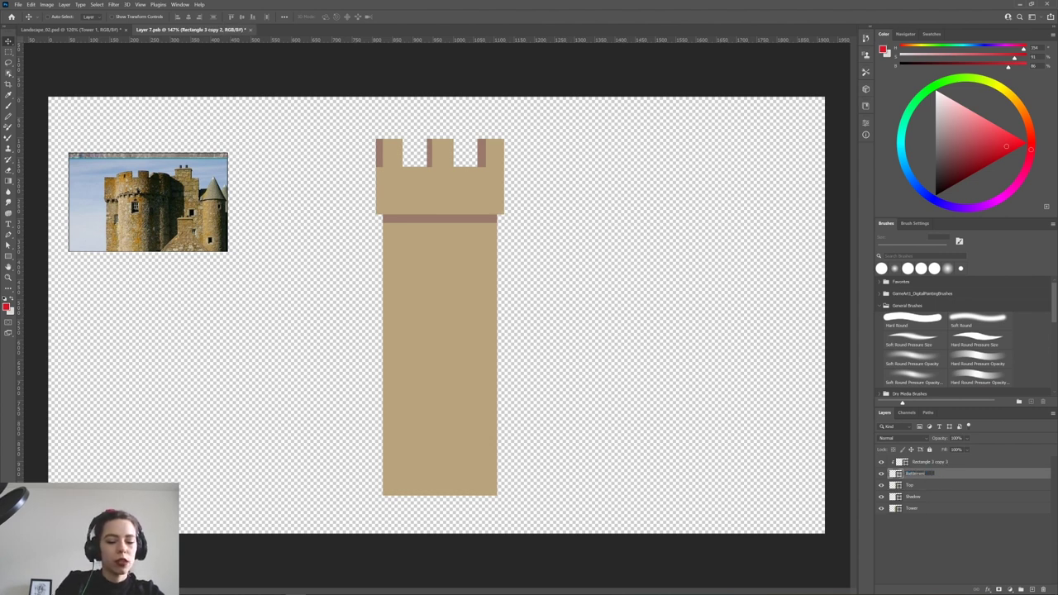
type("ttlements")
key("Return")
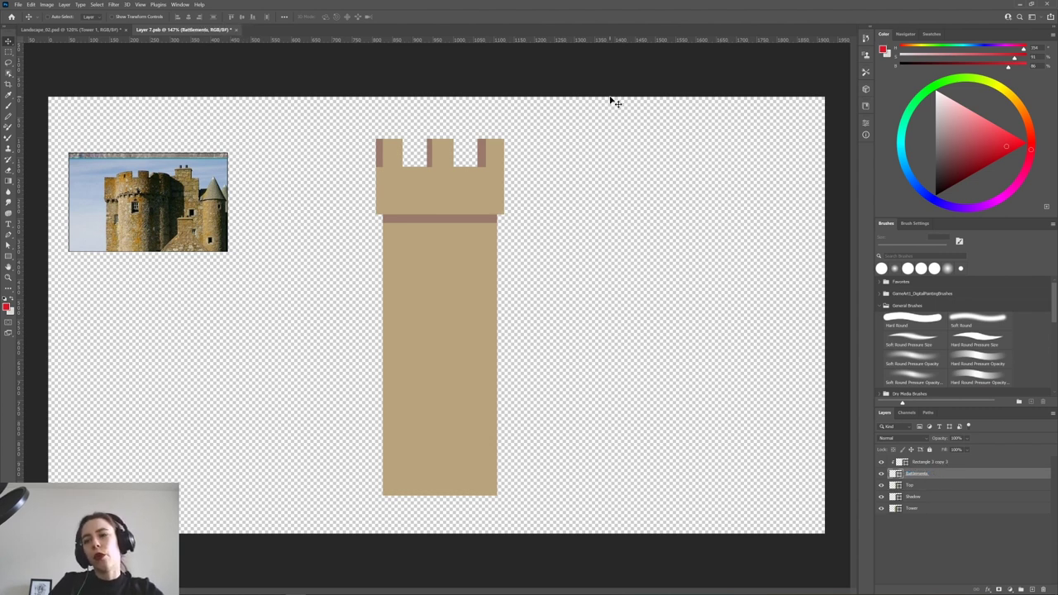
Group all the tower layers under the name Tower and add a new empty layer above the group.
left_click(958, 463)
left_click(955, 508, "shift")
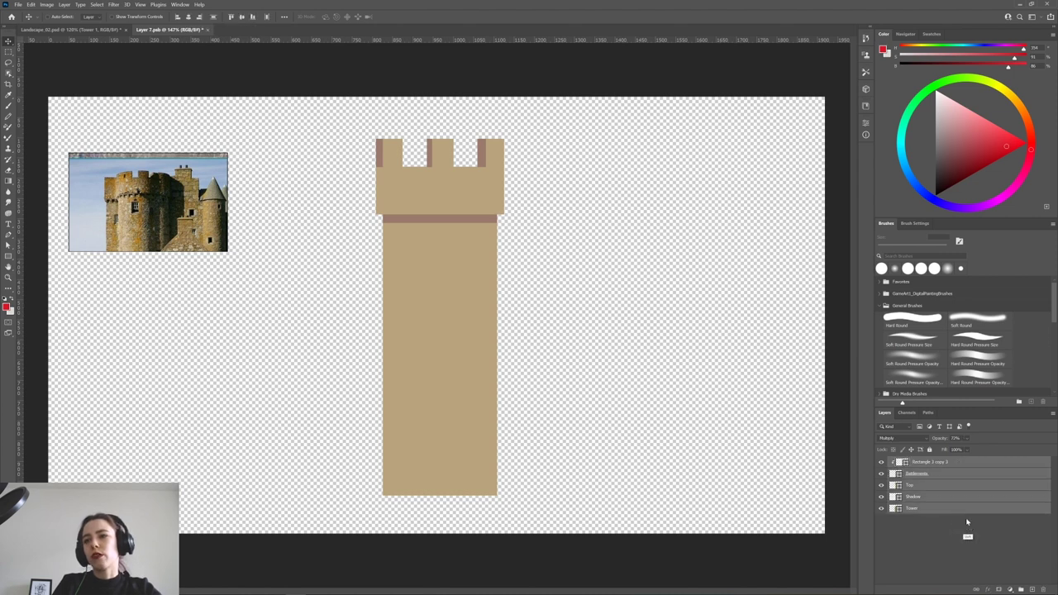
left_click(1020, 590)
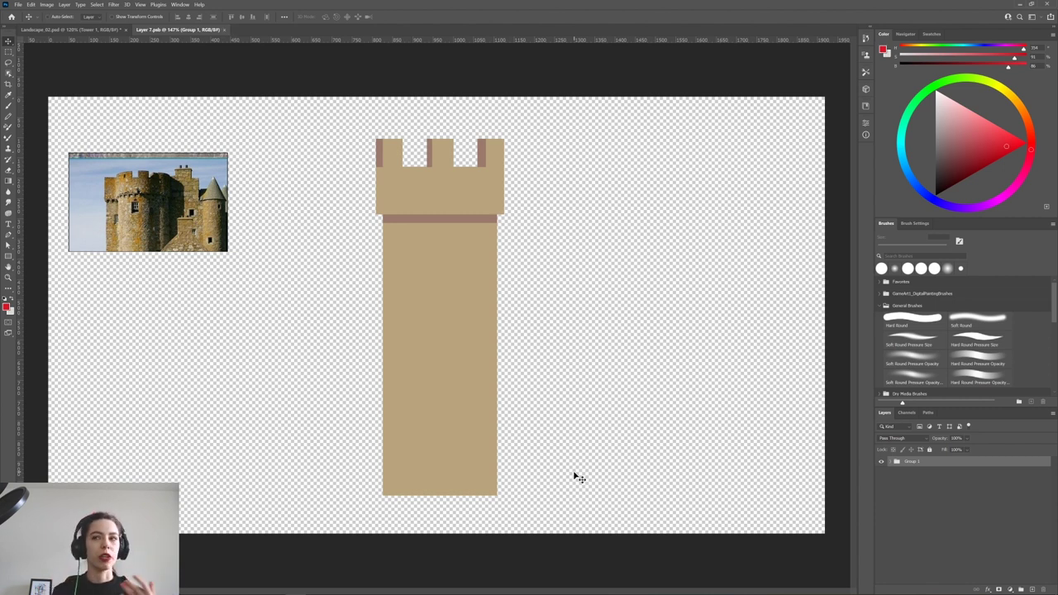
left_click(1031, 589)
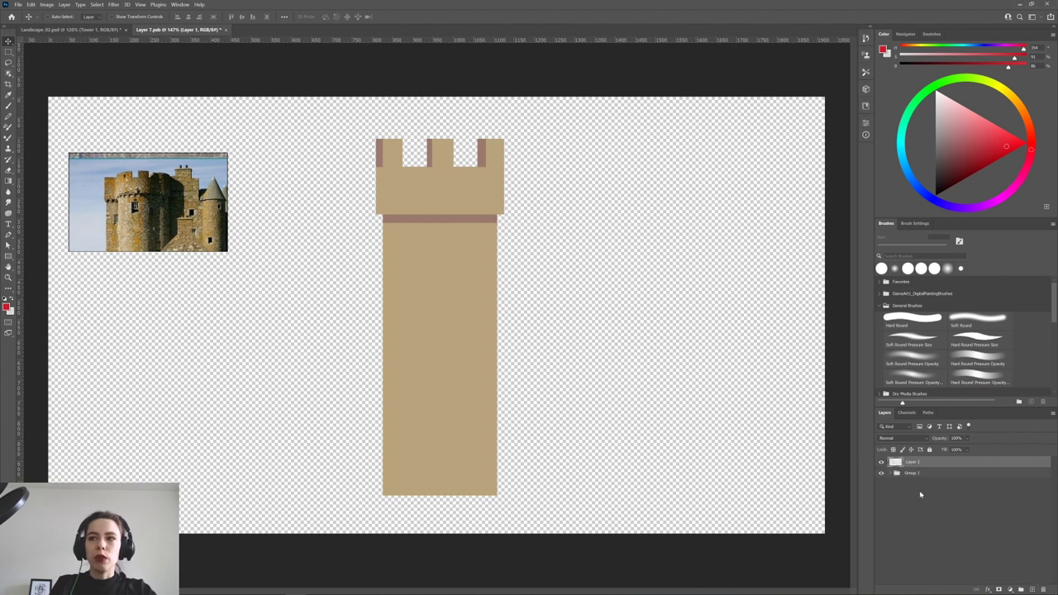
double_click(911, 474)
type("Tower")
key("Return")
left_click(909, 462)
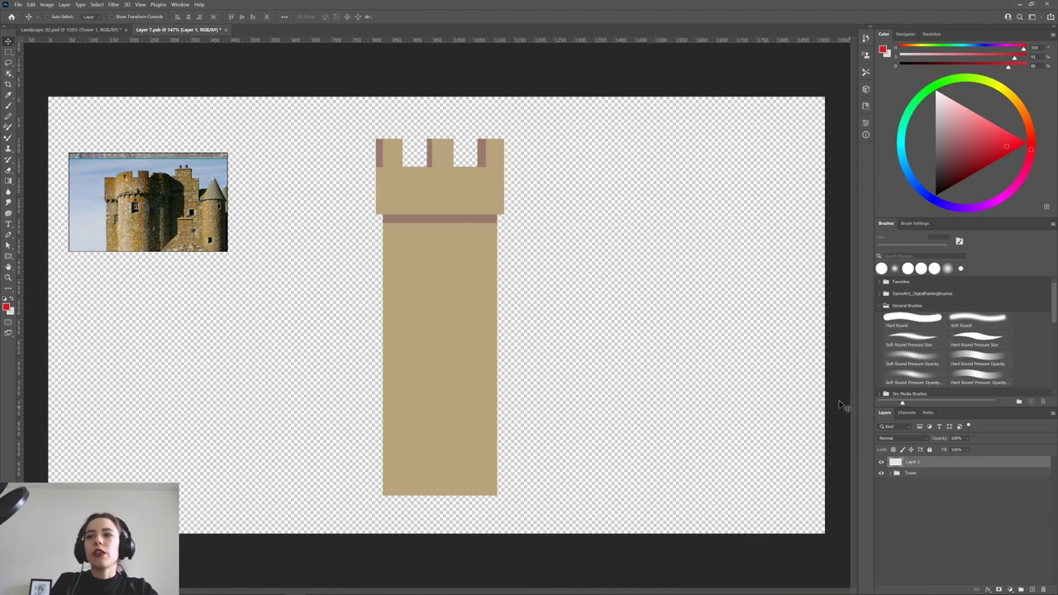
Select a tall rectangle over the tower's left part, extending past its top and base, and fill it with the light lilac swatch.
key("m")
key("m")
left_click_drag(329, 106, 429, 508)
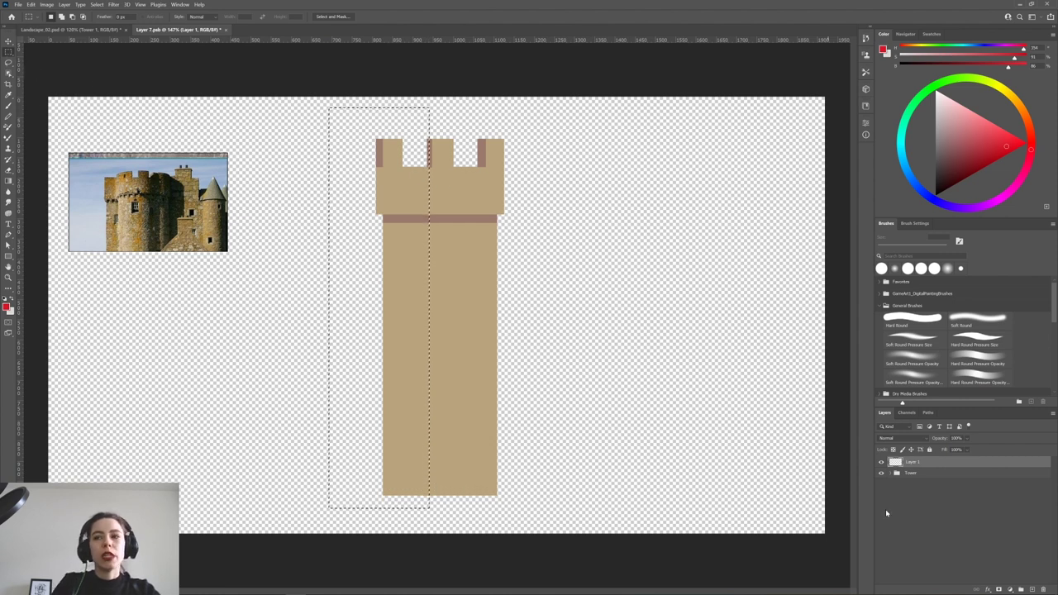
key("g")
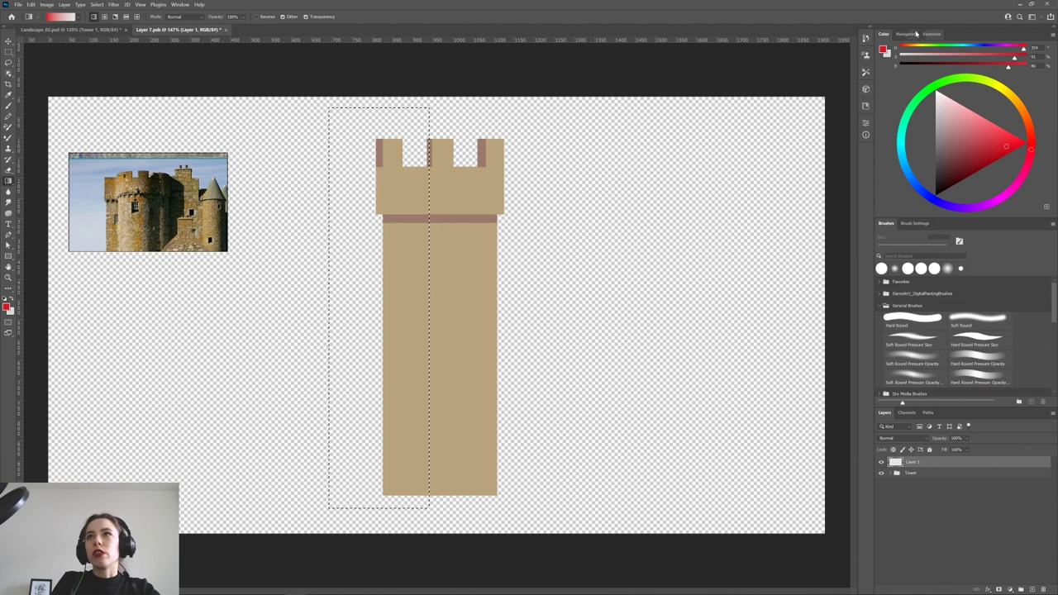
left_click(931, 34)
left_click(881, 61)
left_click(883, 34)
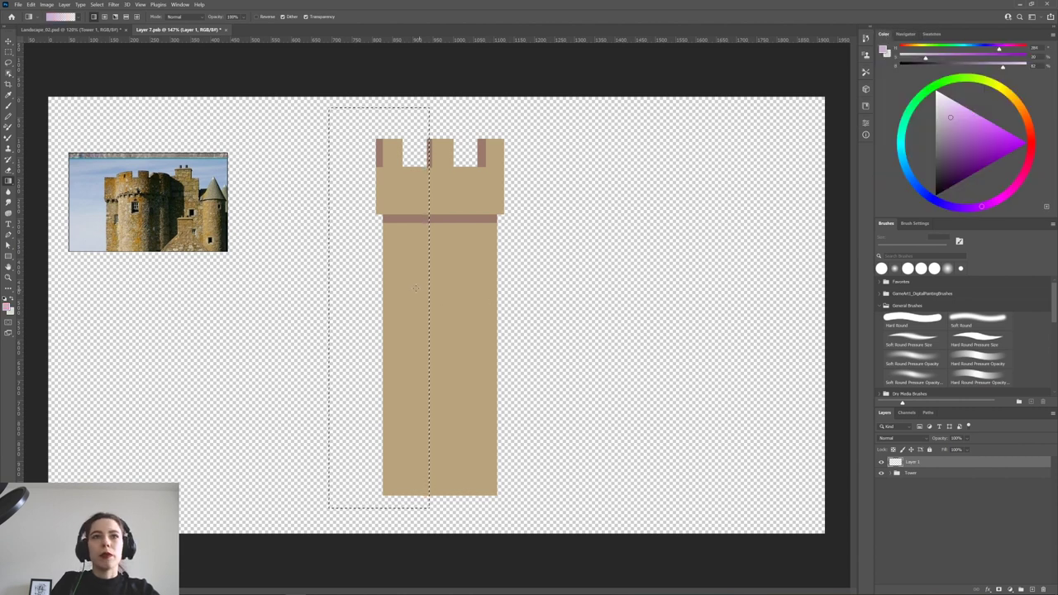
right_click(14, 179)
left_click(37, 189)
left_click(399, 281)
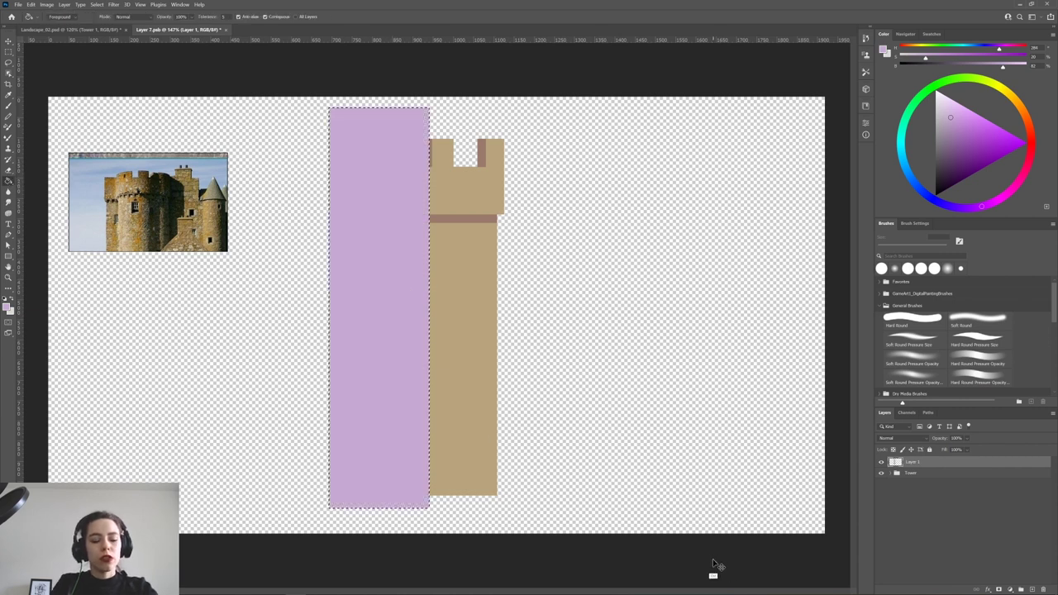
Clip the lilac fill layer to the Tower group and set its blend mode to Multiply.
left_click(897, 467, "alt")
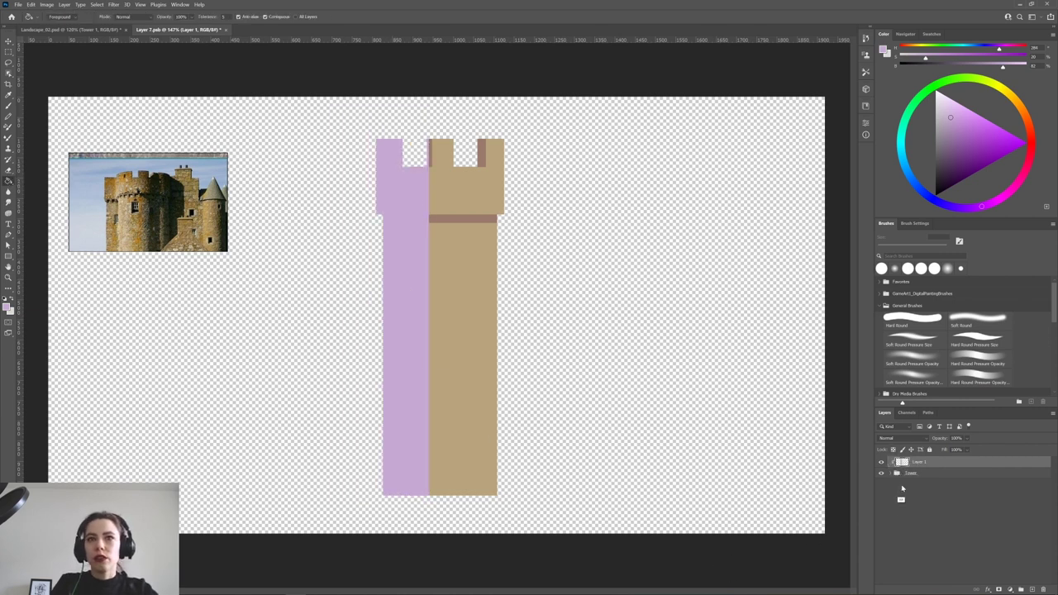
left_click(896, 438)
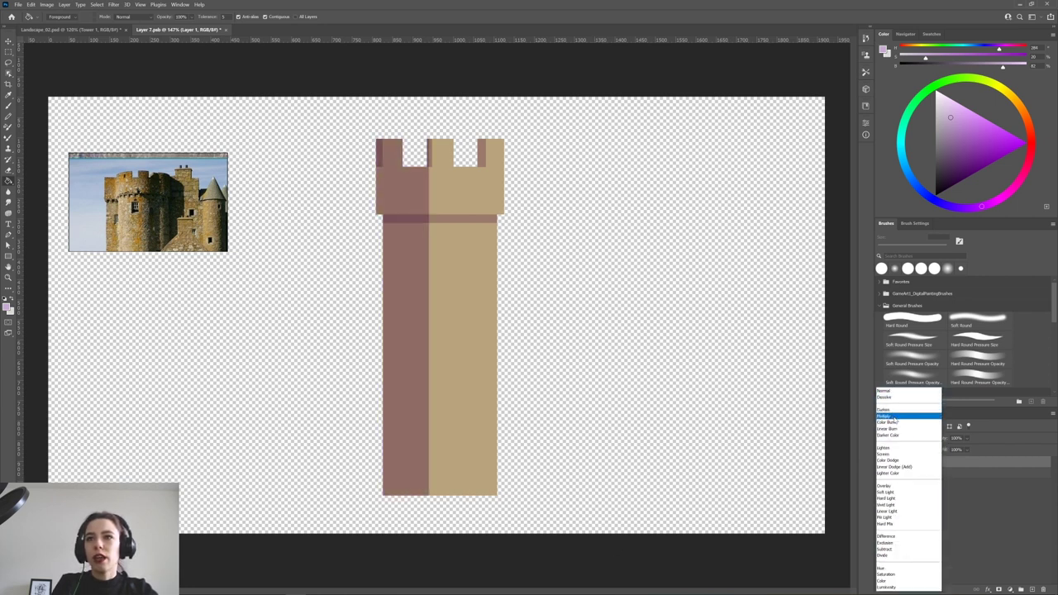
left_click(892, 416)
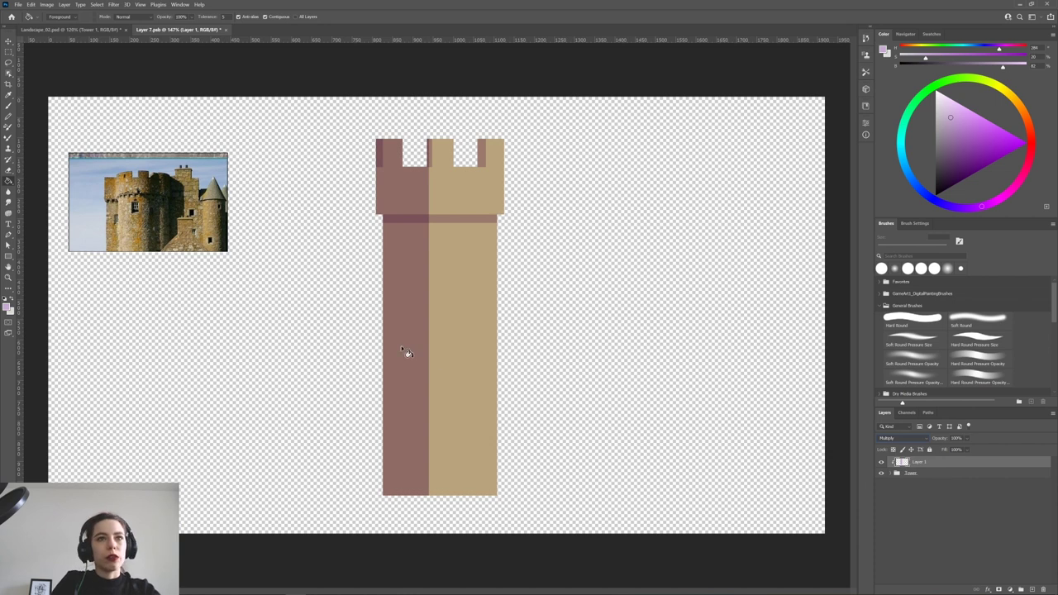
Duplicate the clipped shadow with a sideways offset to form stepped vertical bands, and lower both layers' opacity to about 36%.
key("v")
mouse_move(413, 366)
left_mouse_down()
mouse_move(428, 364)
mouse_move(396, 371)
mouse_move(463, 385)
mouse_move(451, 377)
left_mouse_up()
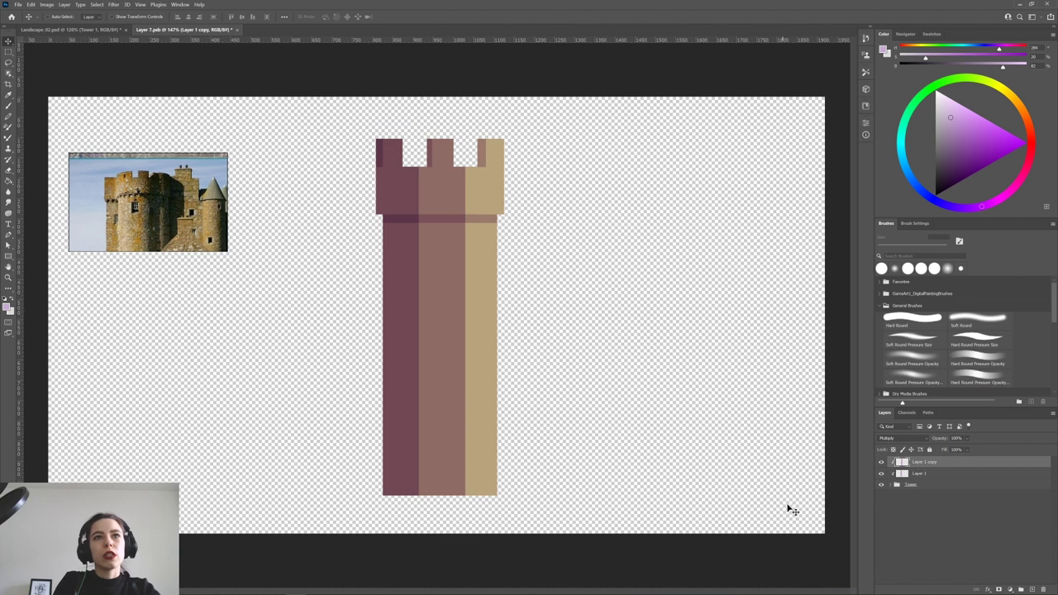
left_click(939, 472, "shift")
left_click(968, 439)
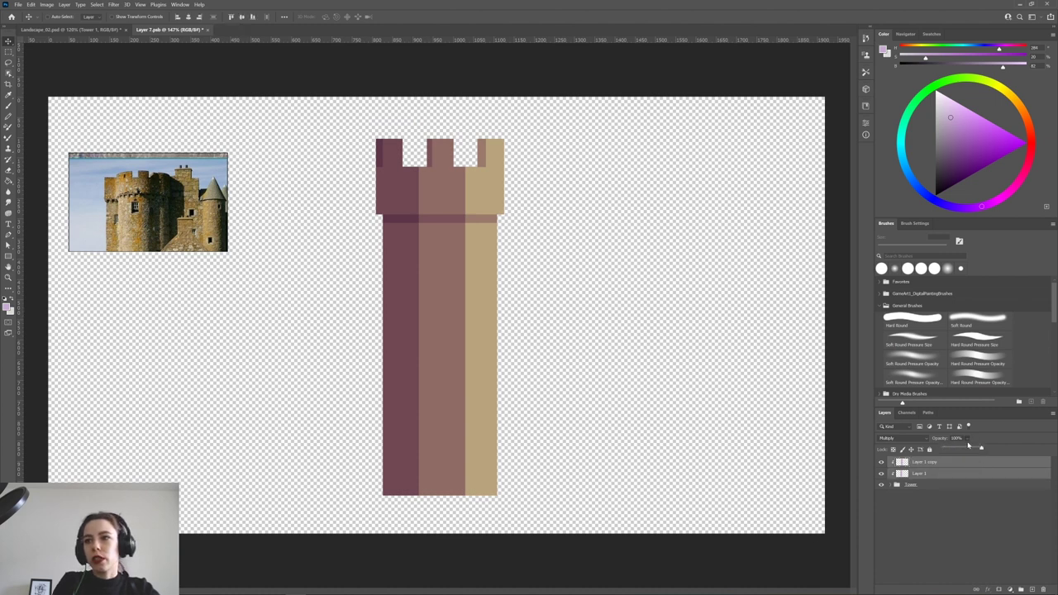
left_click_drag(966, 448, 957, 451)
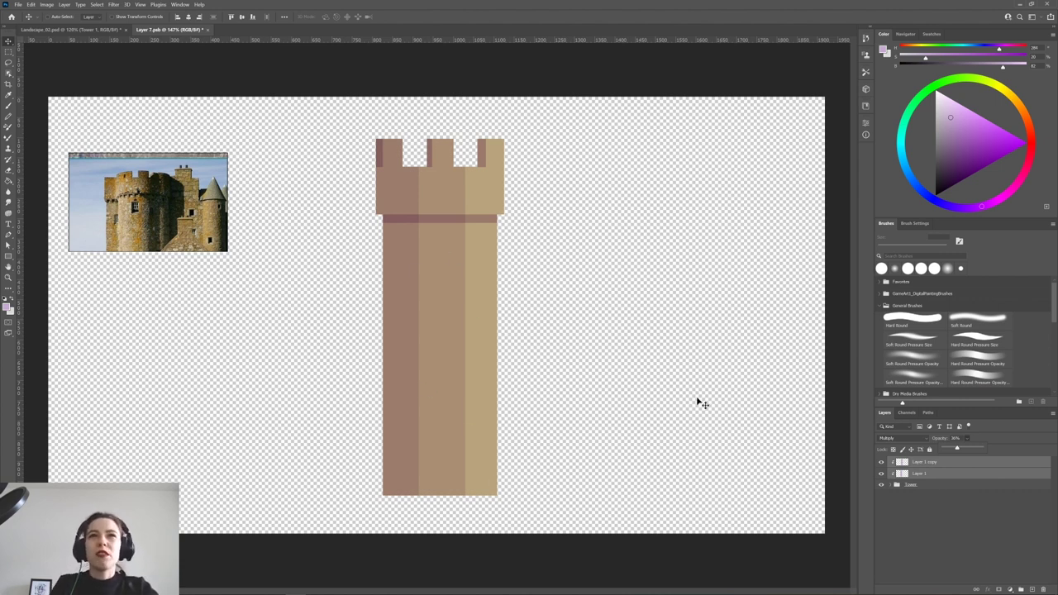
Merge the two clipped shadow band layers into one.
left_click_drag(948, 468, 953, 498)
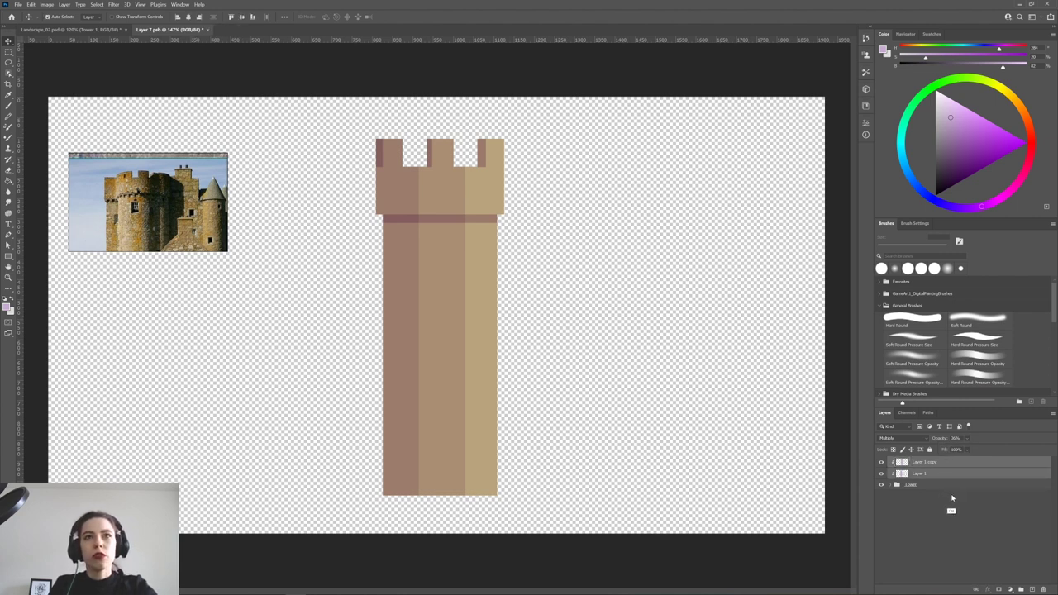
key("ctrl+e")
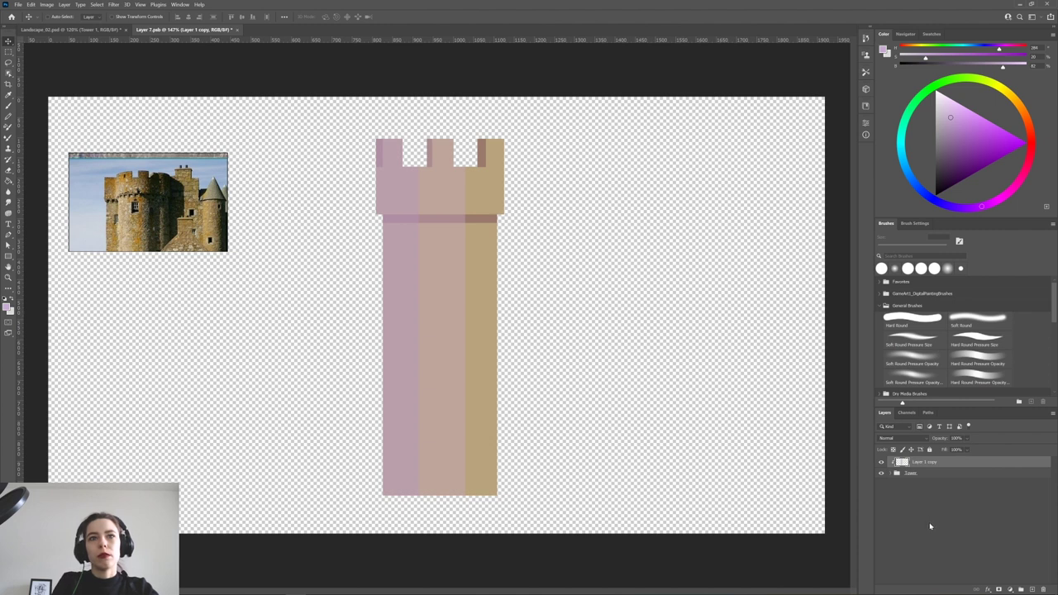
Undo the band merge, set both bands to Normal and merge them again, then set the merged layer to Multiply.
key("ctrl+z")
left_click(920, 436)
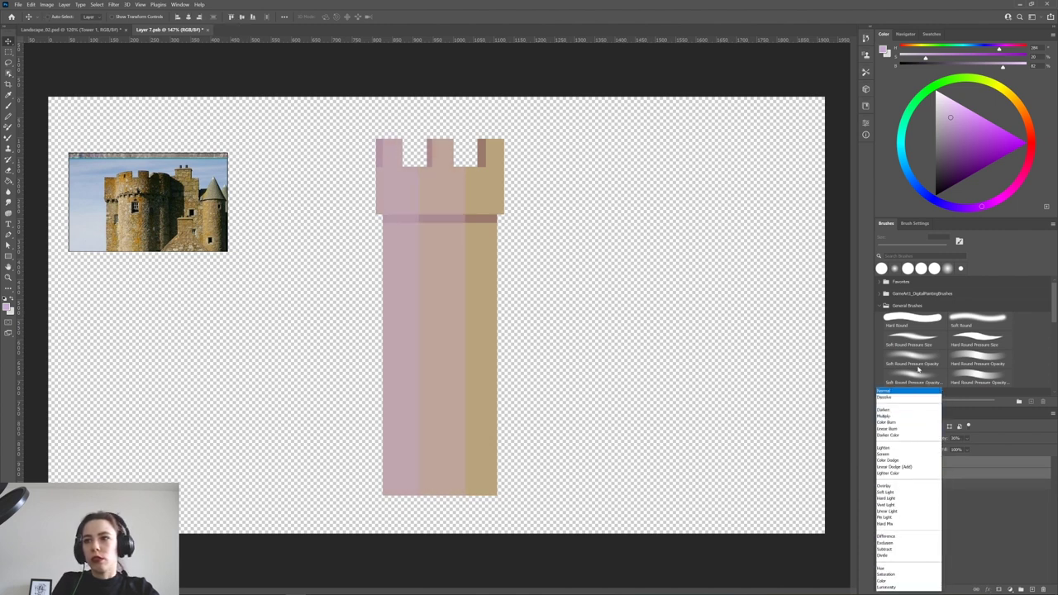
left_click(905, 388)
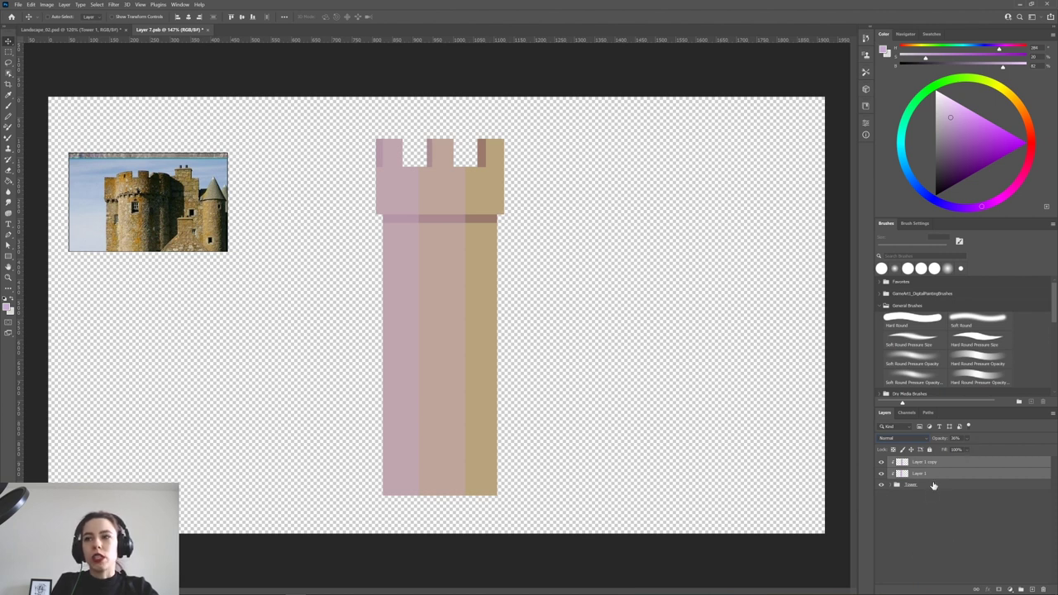
left_click(926, 462)
left_click(920, 437)
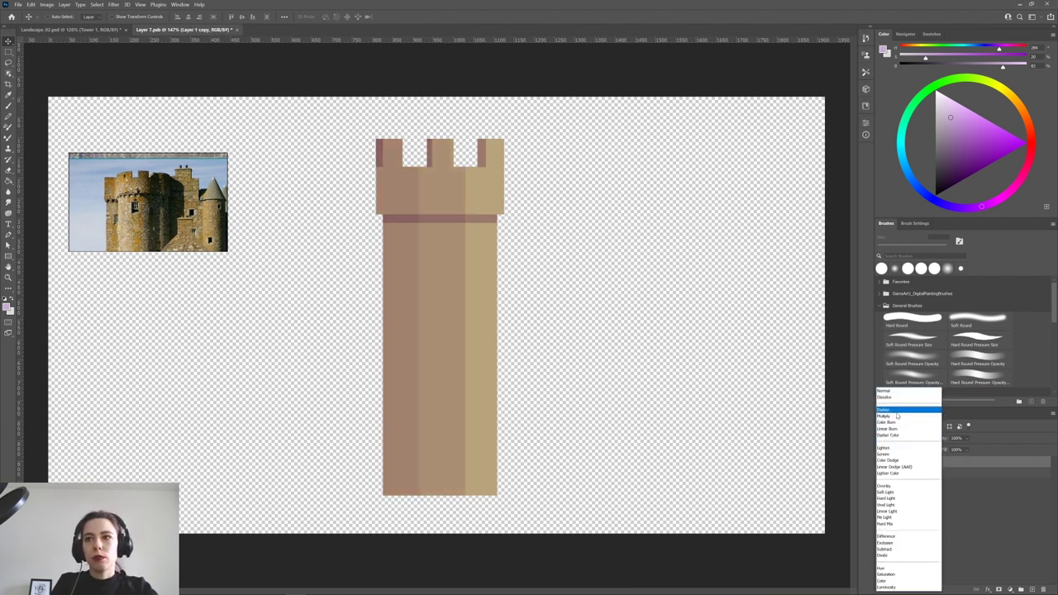
left_click(897, 417)
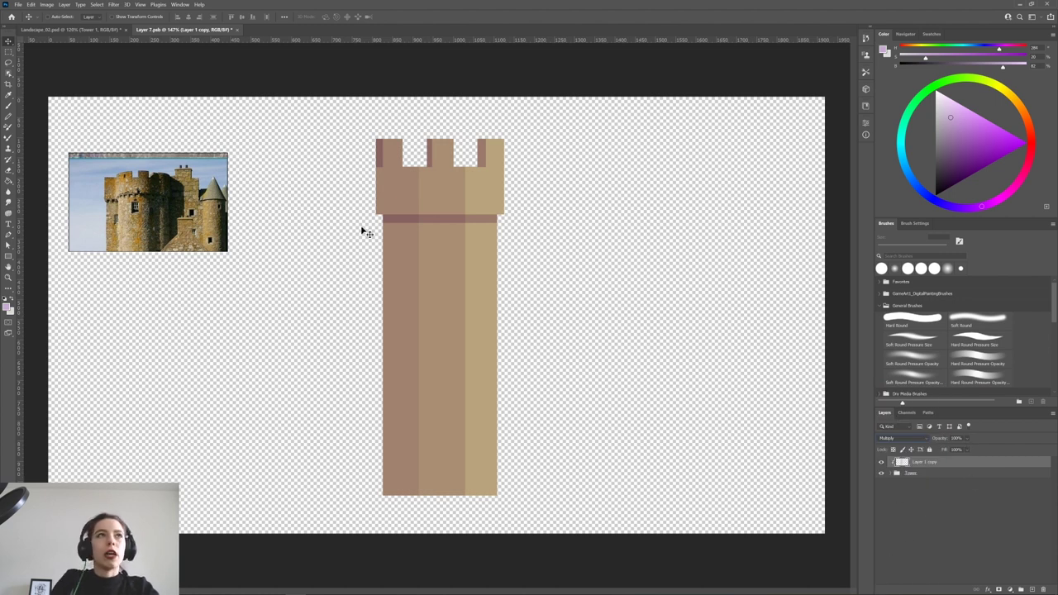
Soften the merged shadow bands with a Gaussian Blur of about 25 pixels radius.
left_click(115, 5)
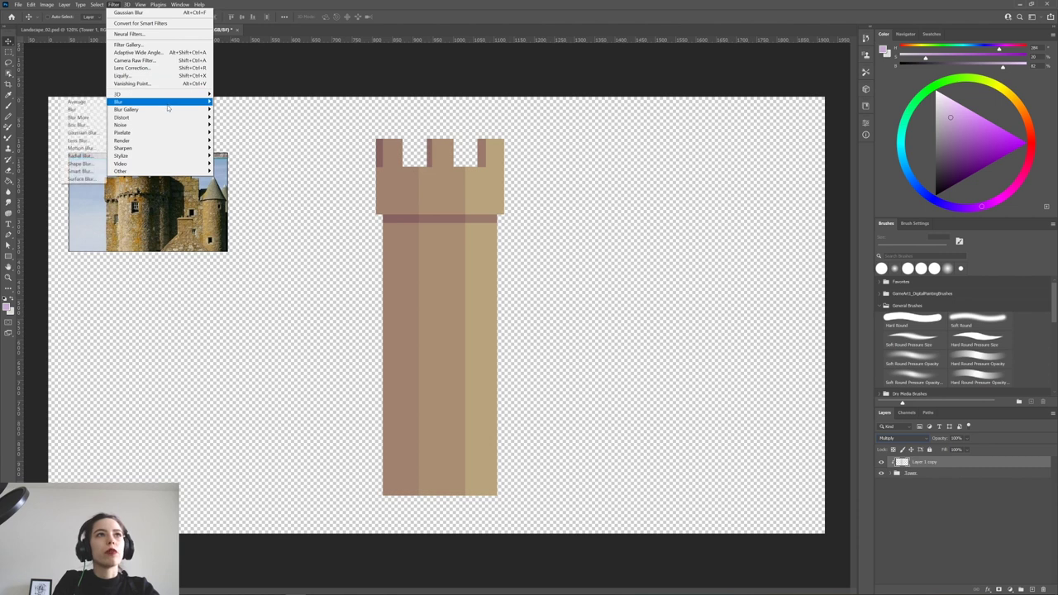
mouse_move(132, 102)
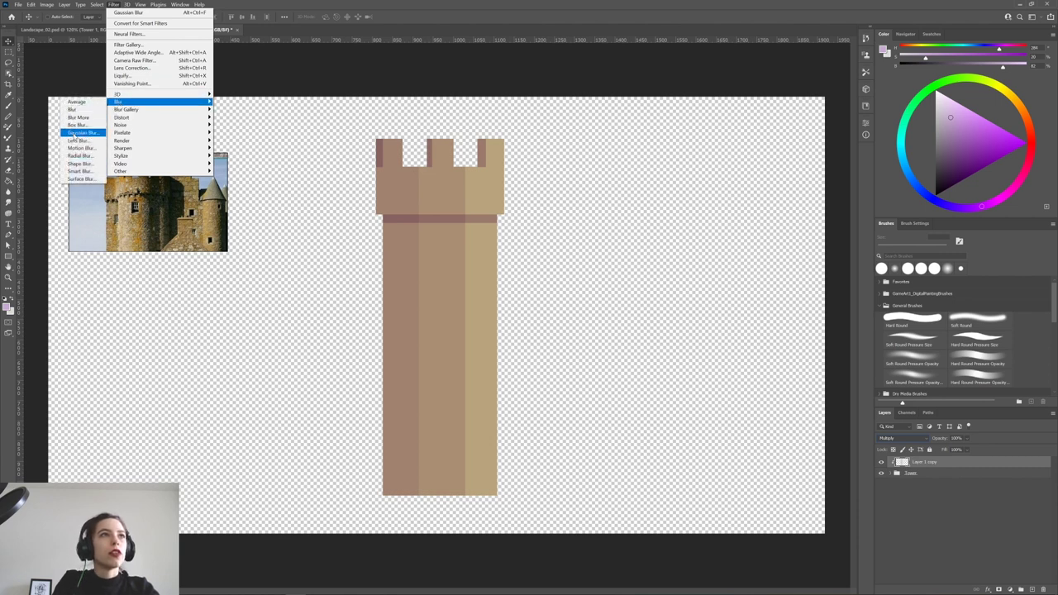
left_click(89, 133)
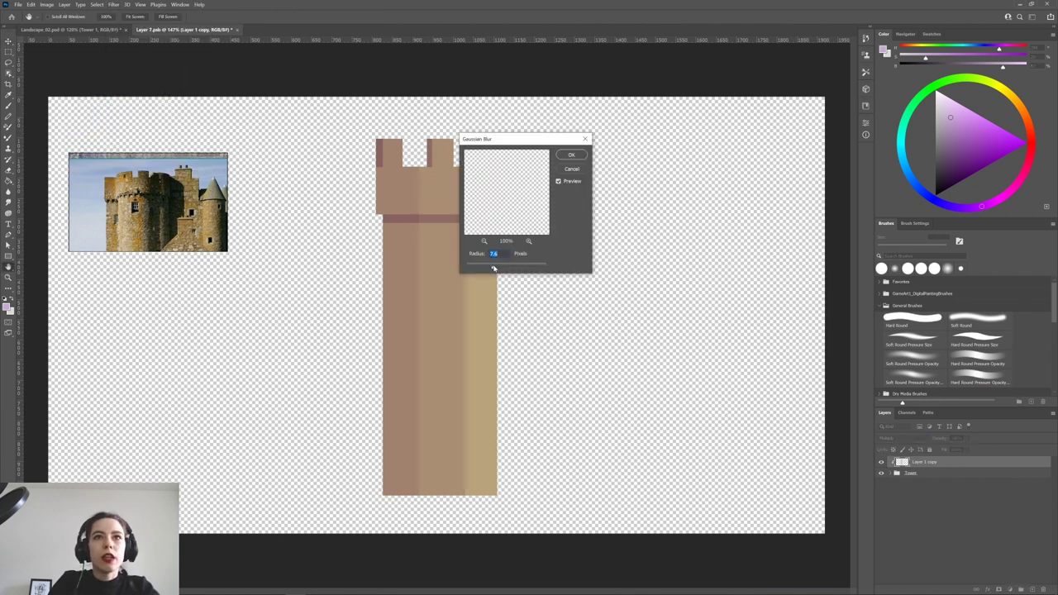
left_click_drag(498, 267, 504, 269)
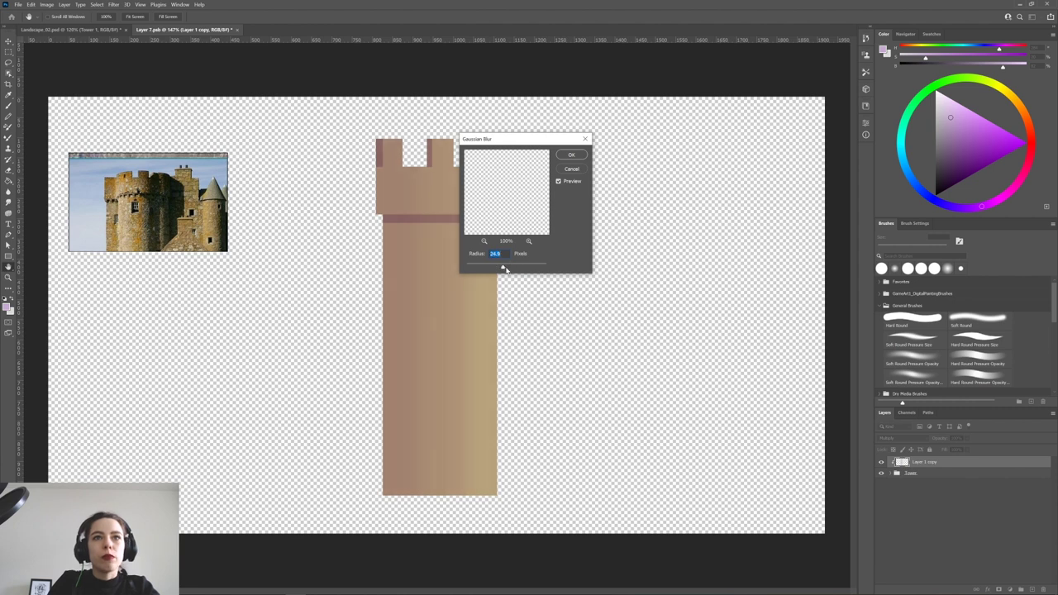
left_click(571, 156)
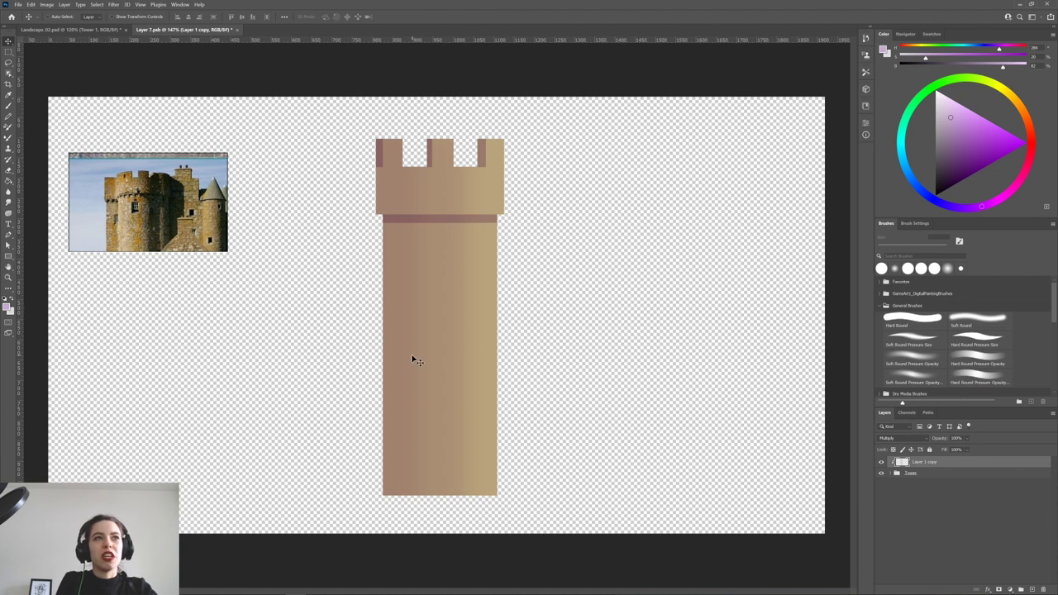
Set the blurred shadow layer to Normal and adjust its Hue/Saturation to saturation +48 and lightness +15.
left_click(920, 439)
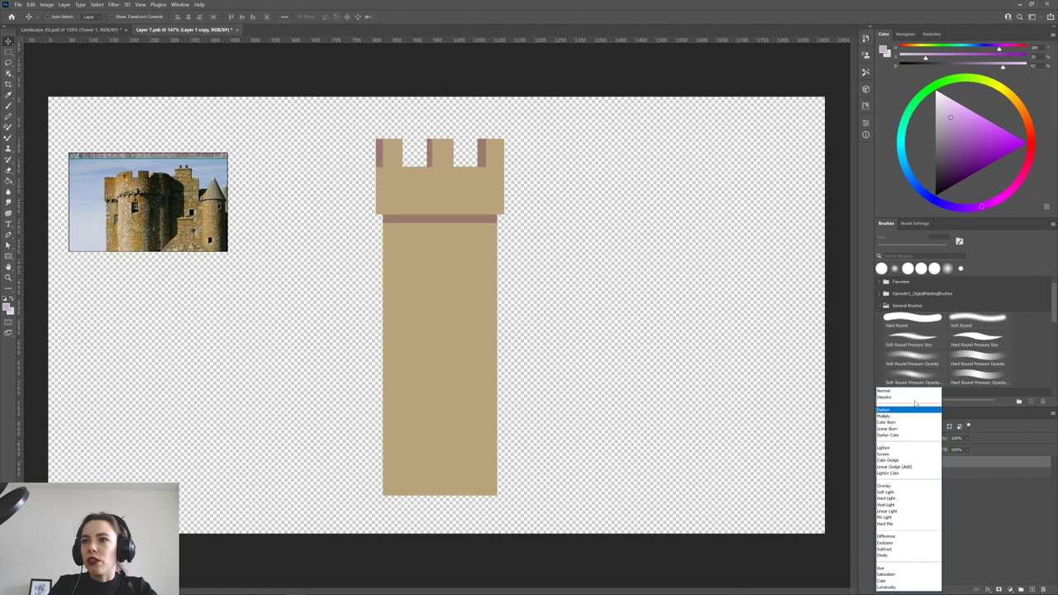
left_click(915, 392)
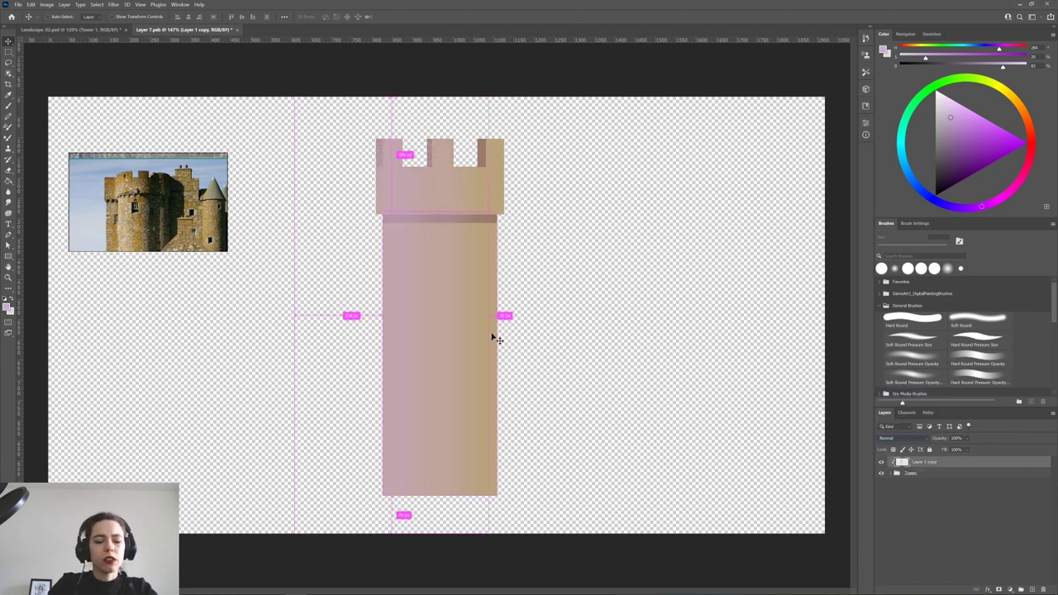
key("ctrl+u")
left_click_drag(584, 209, 660, 197)
mouse_move(618, 275)
left_mouse_down()
mouse_move(604, 295)
mouse_move(623, 293)
mouse_move(631, 274)
left_mouse_up()
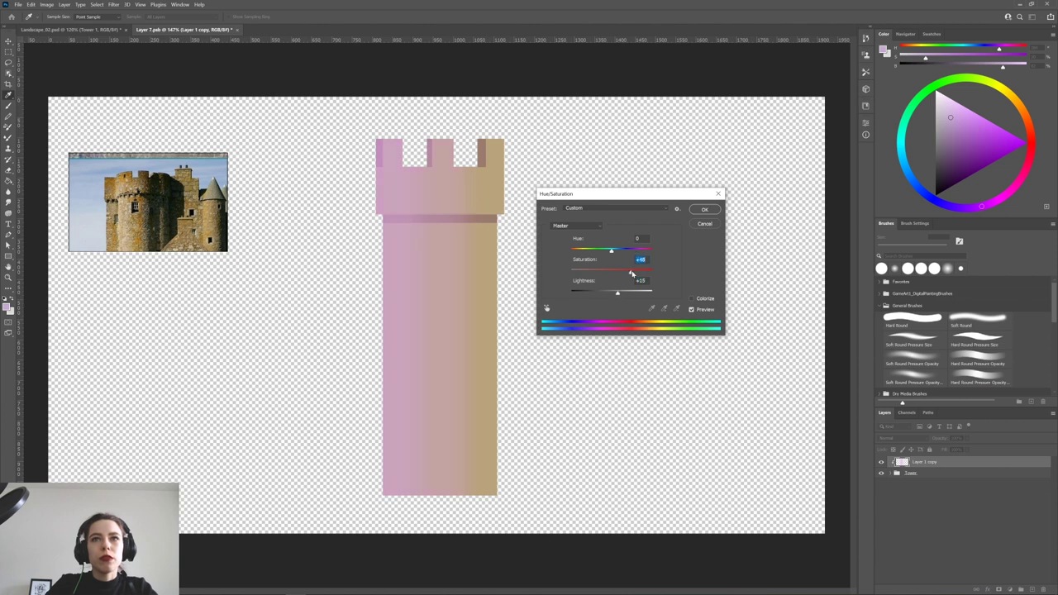
left_click(704, 209)
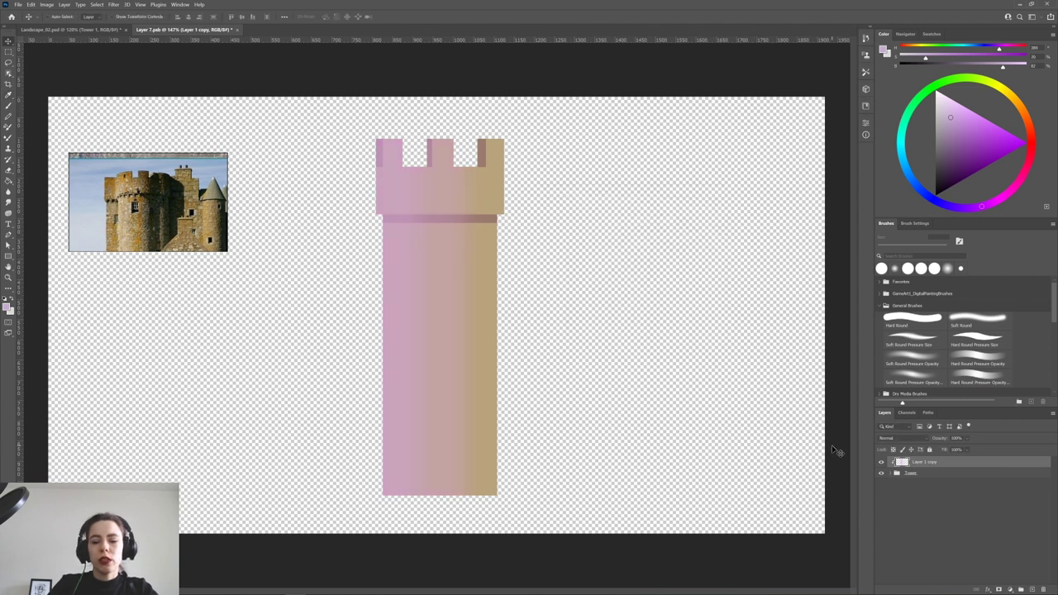
Set the blurred shadow layer back to Multiply and lower its opacity to about 85%.
left_click(902, 437)
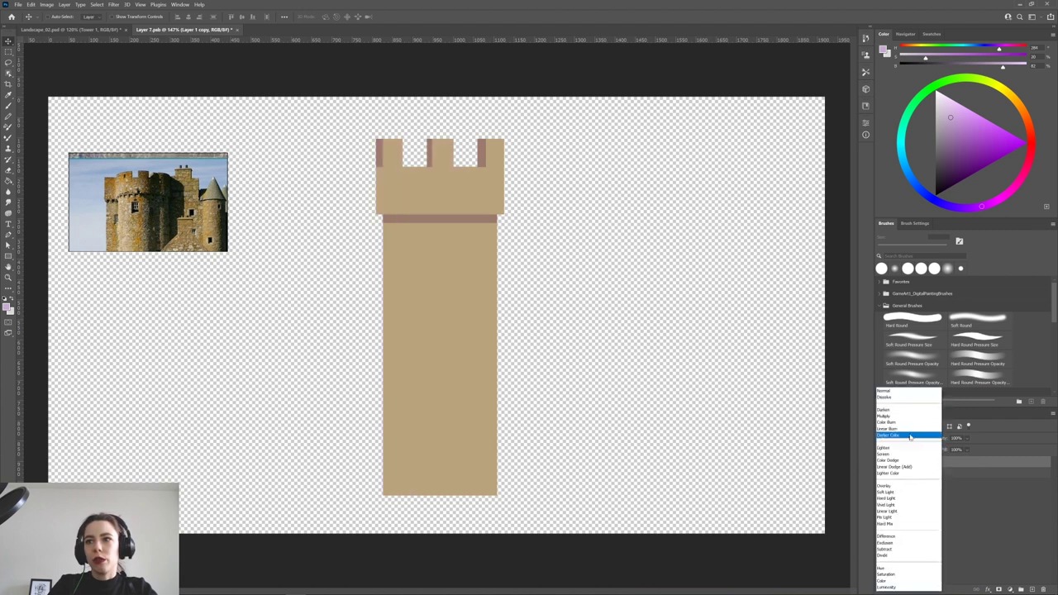
left_click(901, 416)
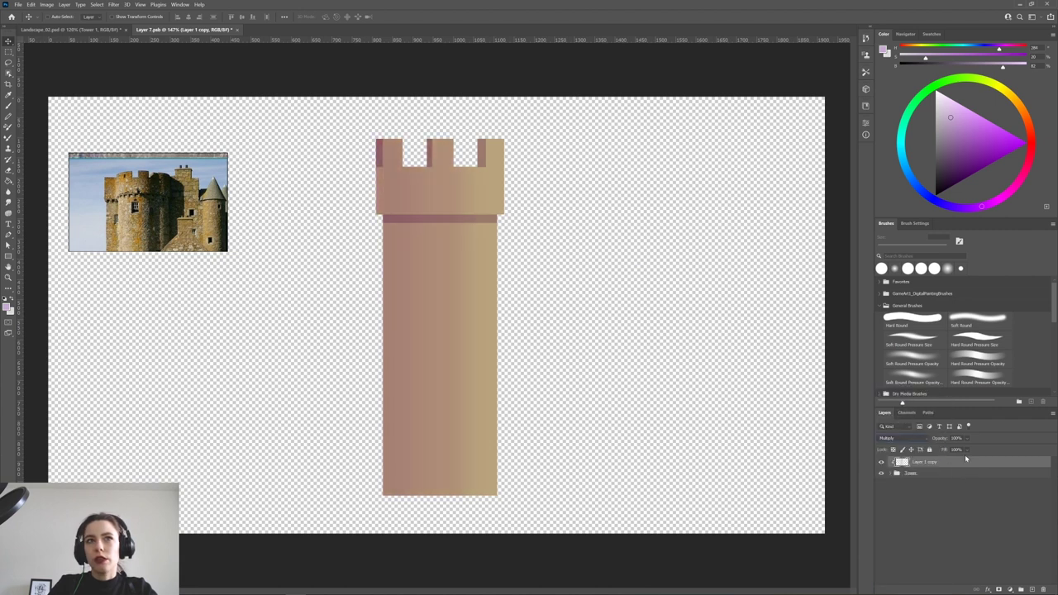
left_click(966, 438)
left_click(967, 448)
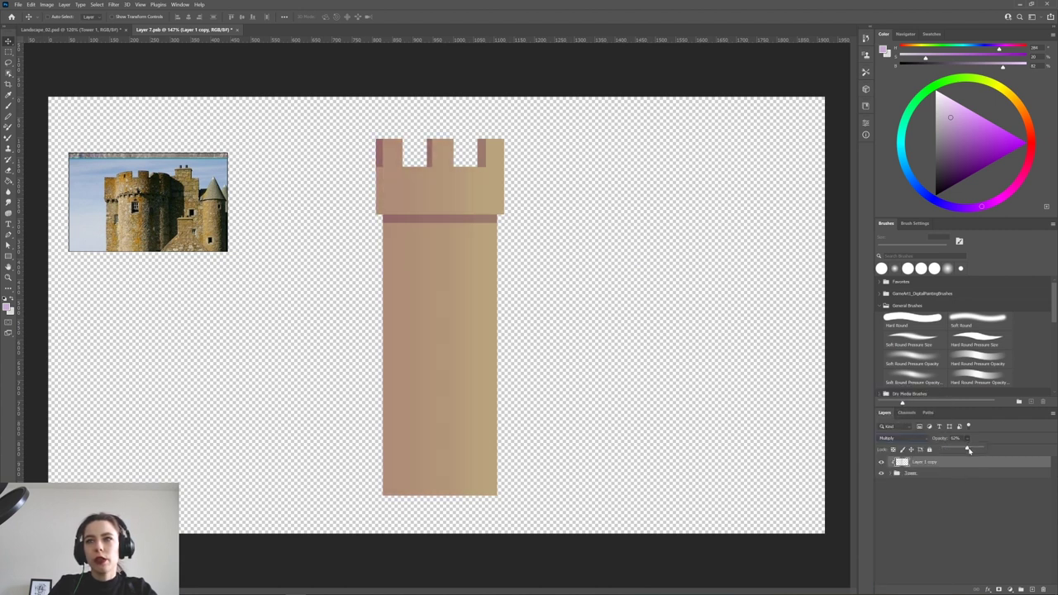
Expand the Tower group and select its Battlements, Top and Tower shape layers together, leaving their position unchanged.
left_click(889, 475)
left_click(889, 473)
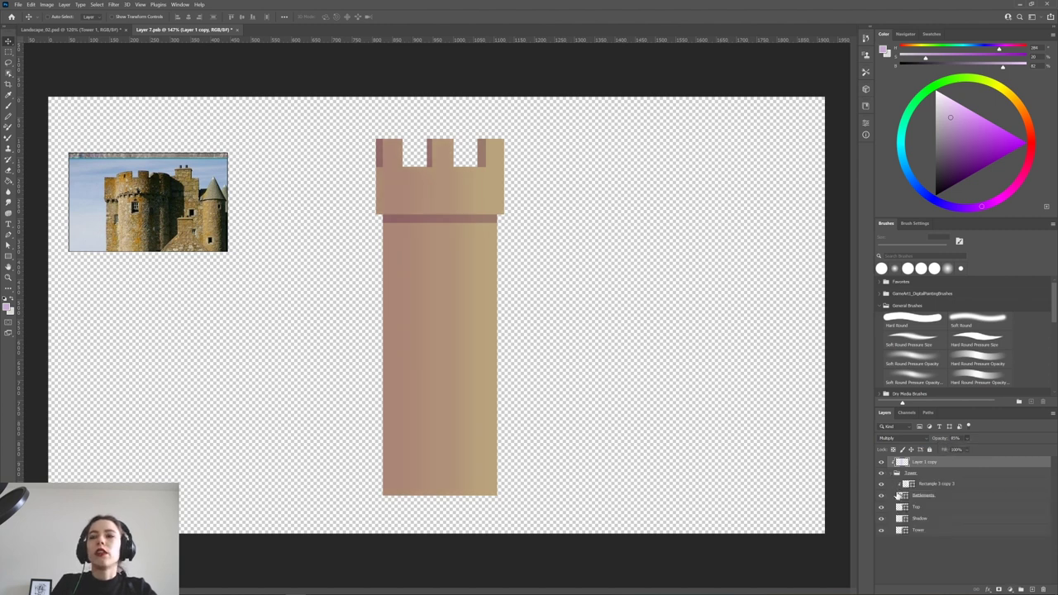
left_click(920, 533)
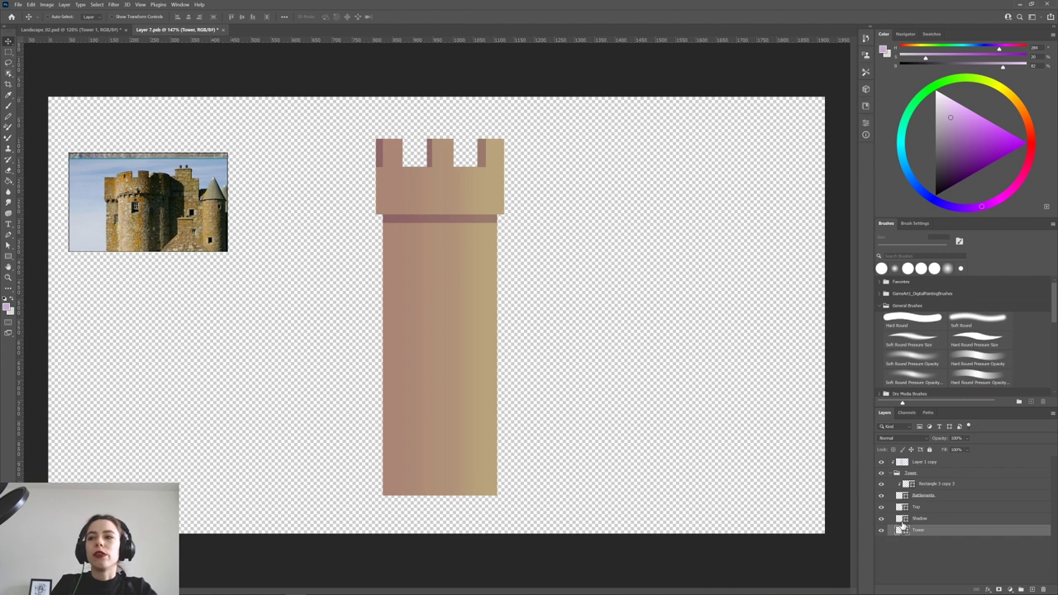
left_click(901, 510, "shift")
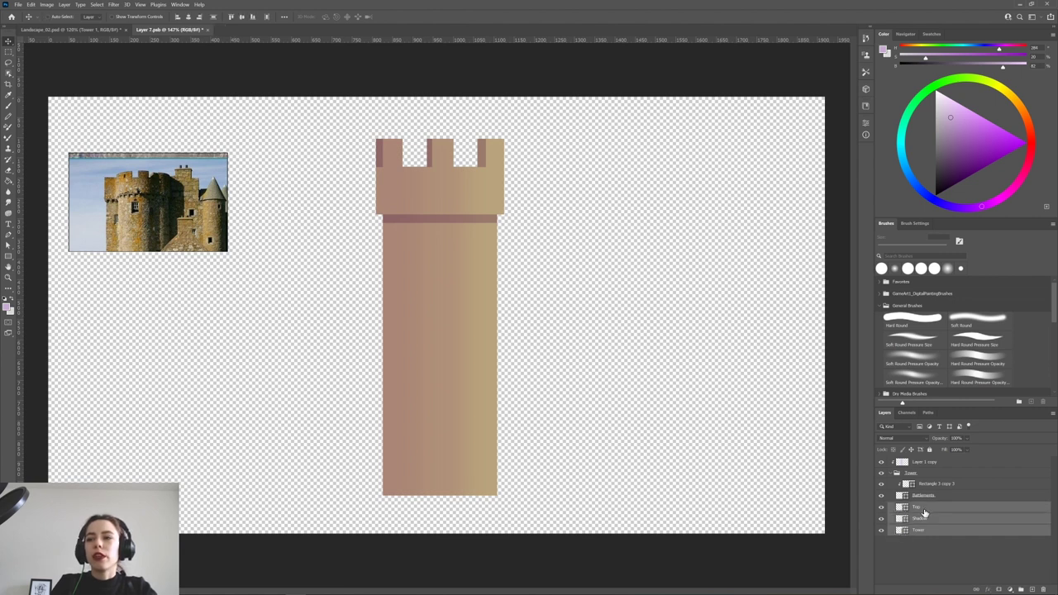
left_click(924, 511)
left_click(933, 533, "ctrl")
left_click(925, 496, "ctrl")
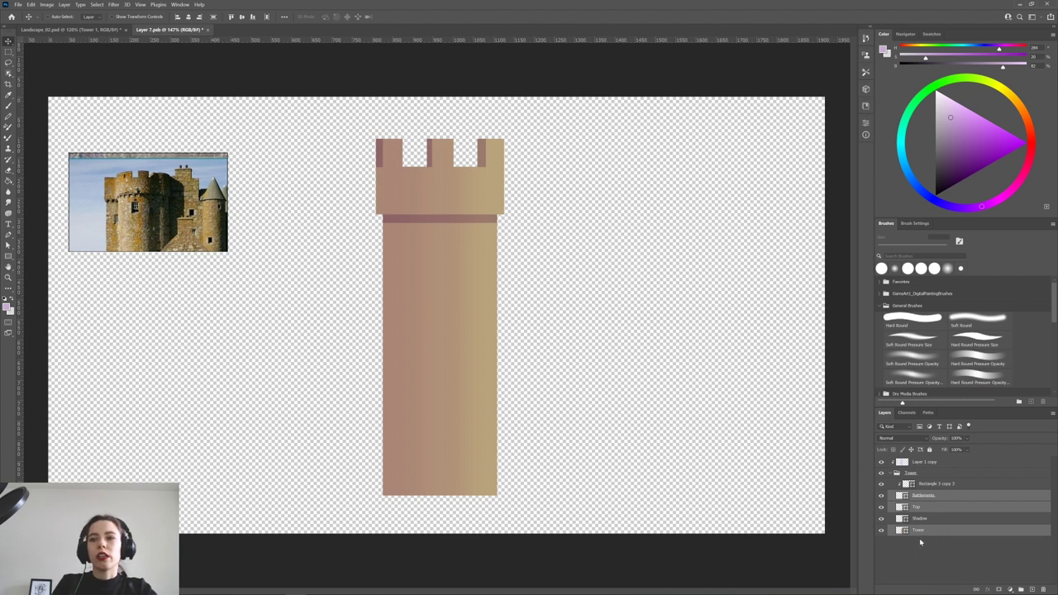
left_click_drag(441, 303, 594, 310)
key("ctrl+z")
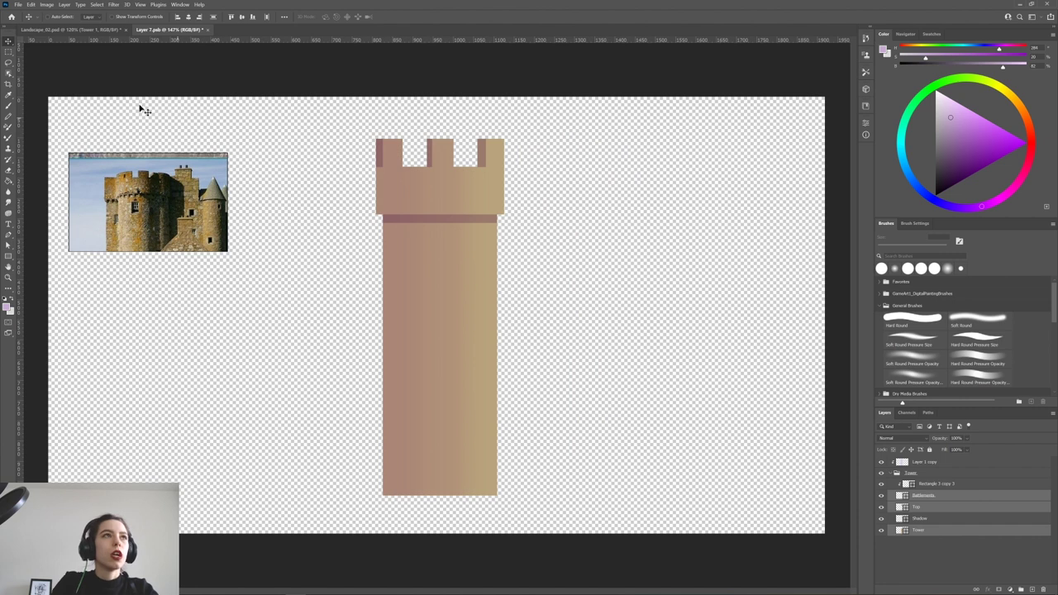
Try a pink fill on the three selected tower shapes, then restore the sandy colour from the recent swatches.
left_click(8, 255)
left_click(93, 17)
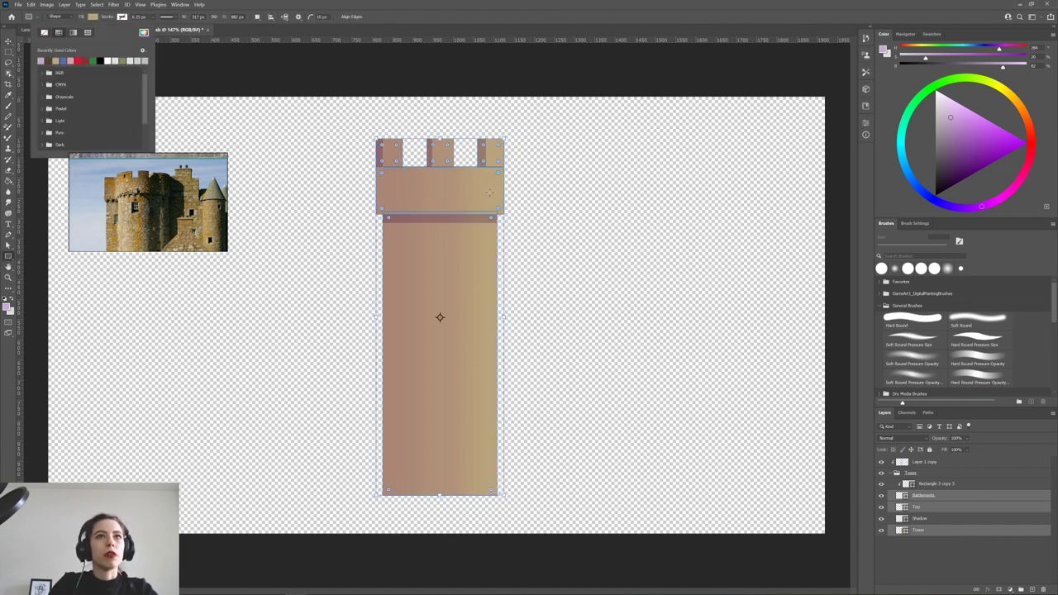
left_click(144, 31)
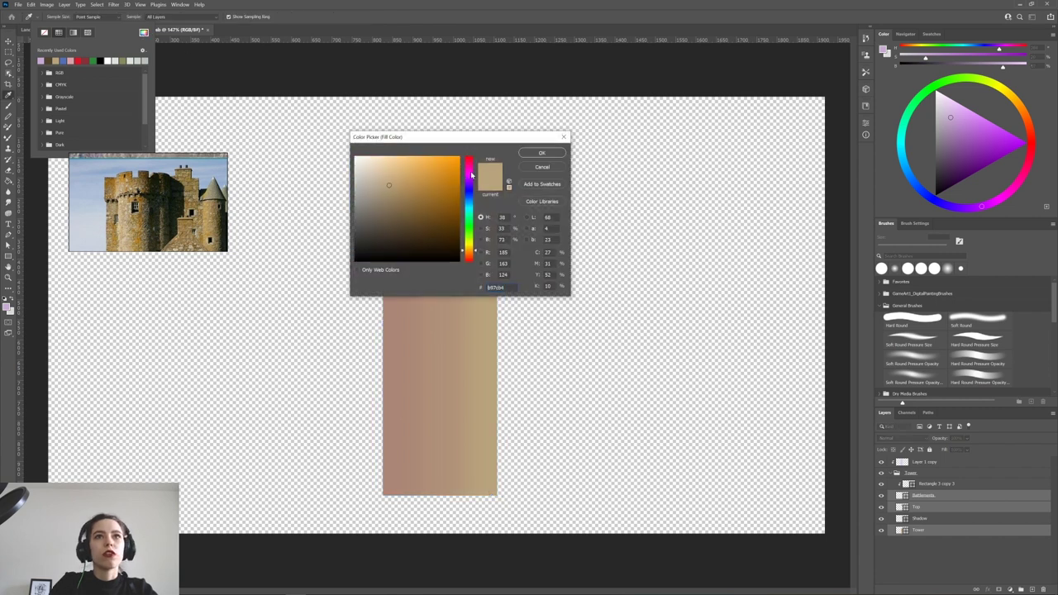
left_click(471, 172)
left_click(385, 171)
left_click(538, 154)
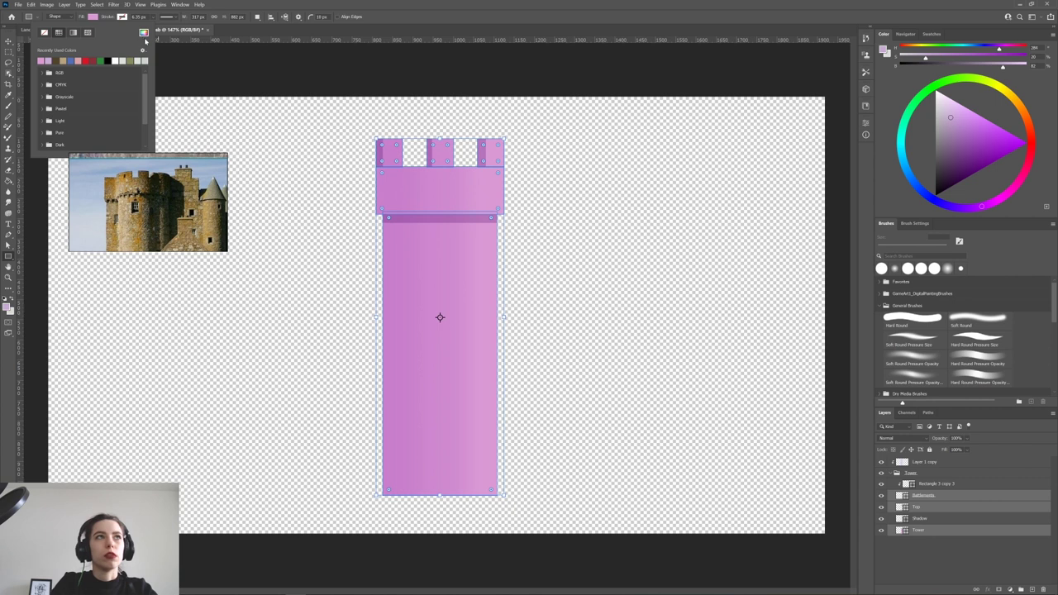
left_click(62, 59)
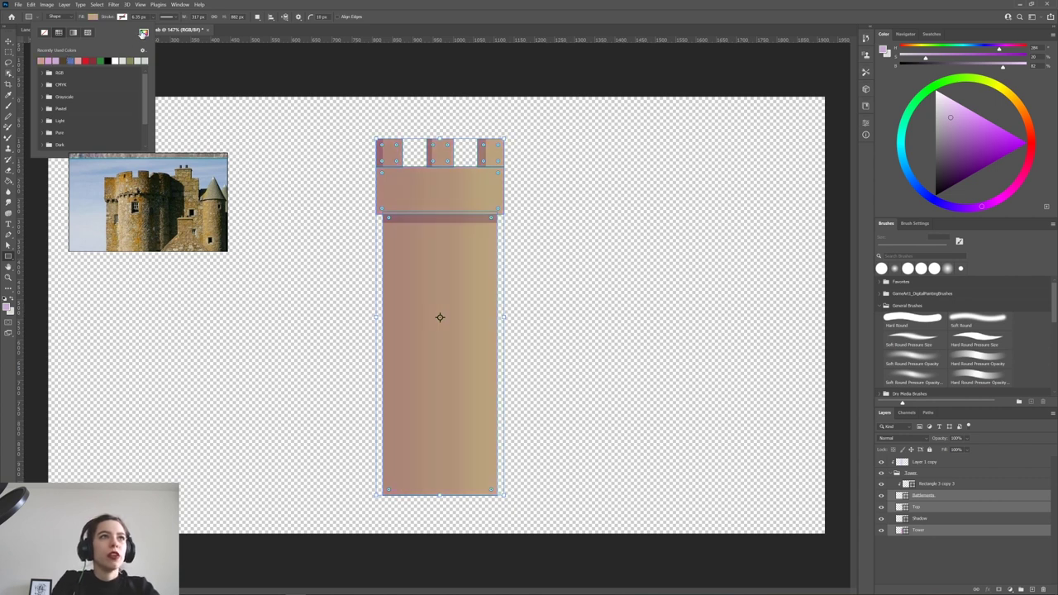
Change the fill of the selected Battlements, Top and Tower shapes to a slightly darker, more saturated tan, about #a89169.
left_click(144, 31)
left_click(390, 180)
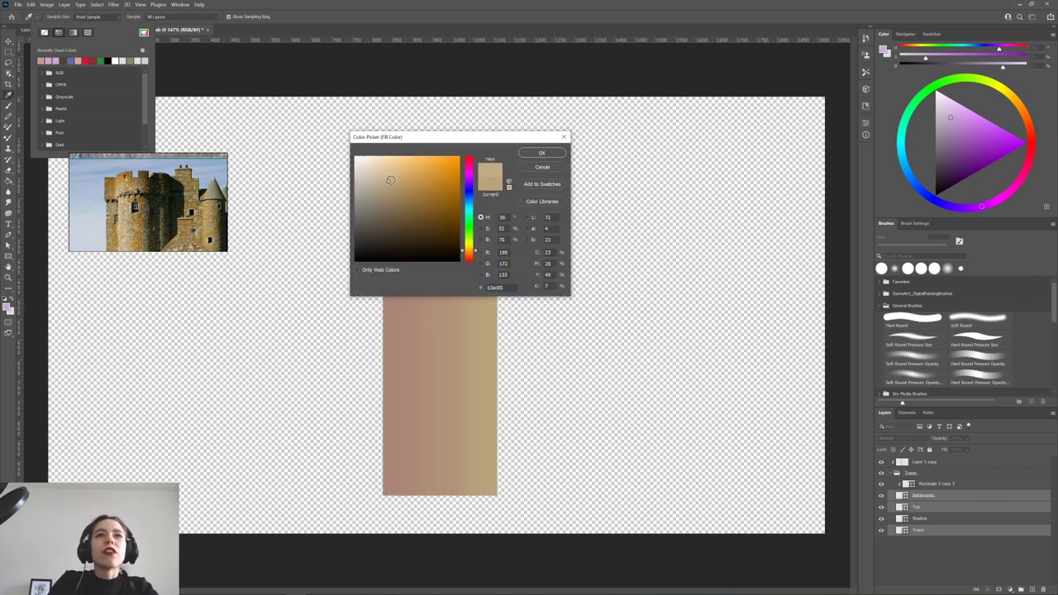
left_click_drag(390, 180, 394, 185)
left_click(395, 187)
left_click(539, 153)
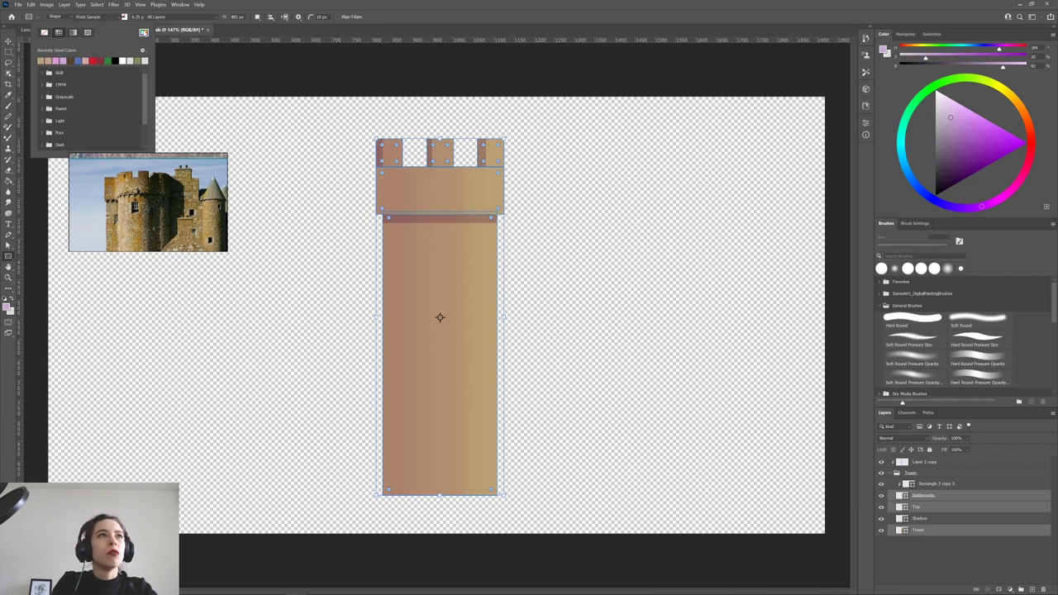
left_click(144, 33)
left_click(393, 191)
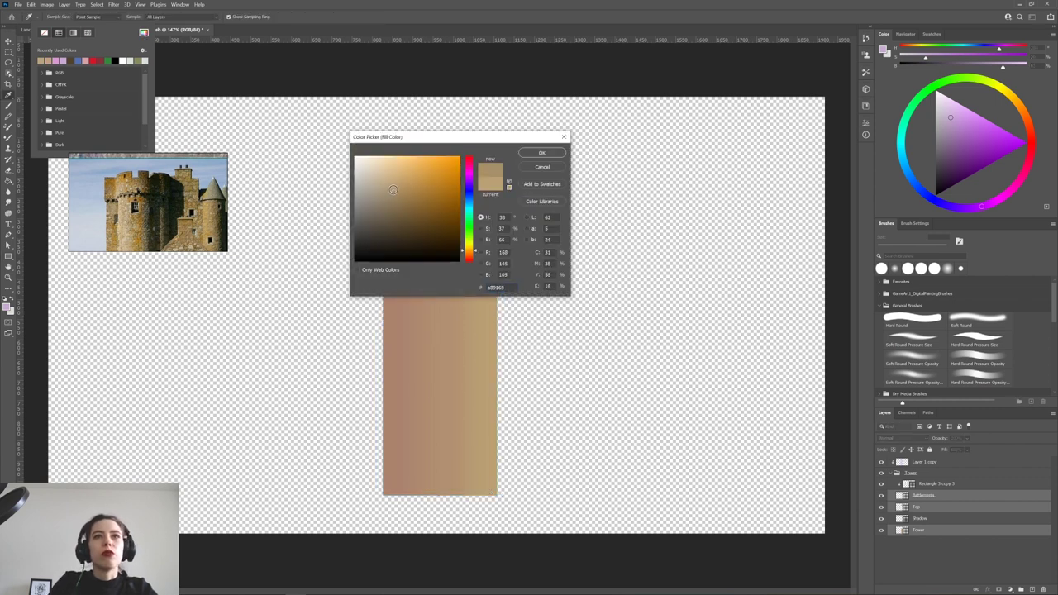
left_click(542, 153)
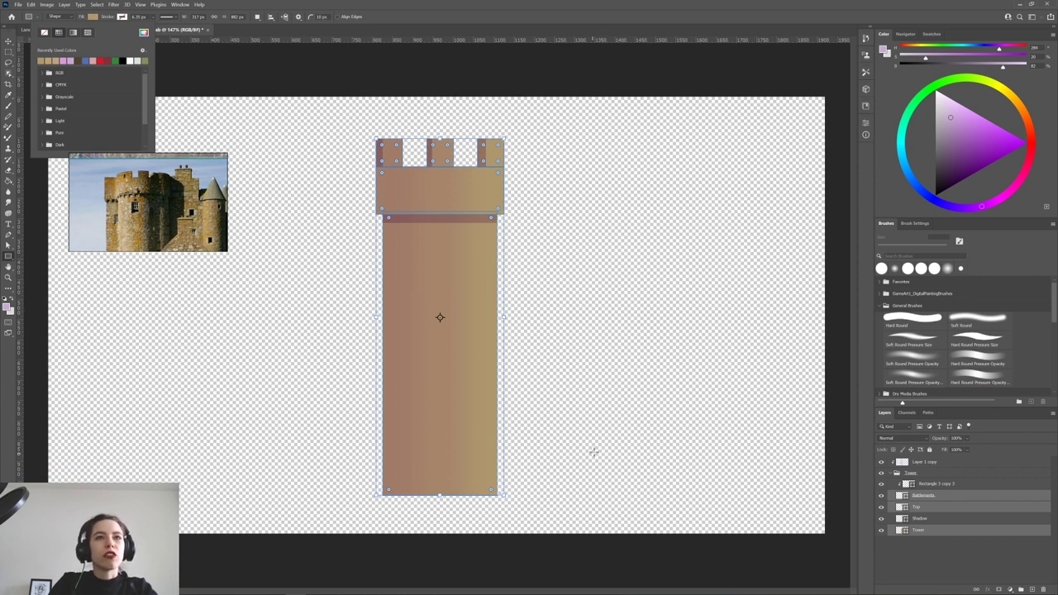
key("Escape")
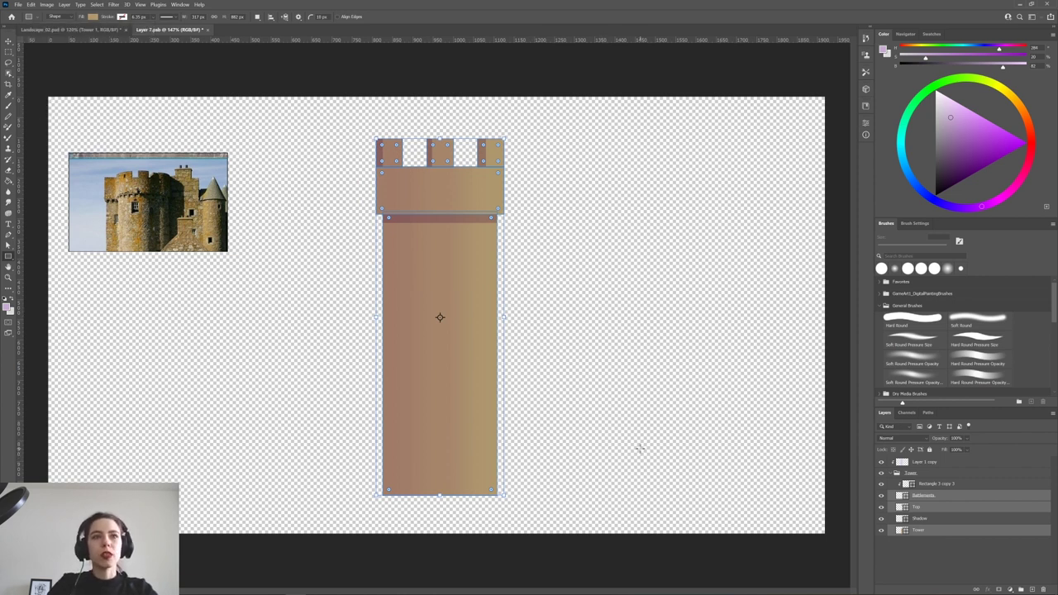
Save the smart object, check the updated tower in the Landscape_02 document, and return to the smart object.
key("ctrl+s")
key("ctrl+Tab")
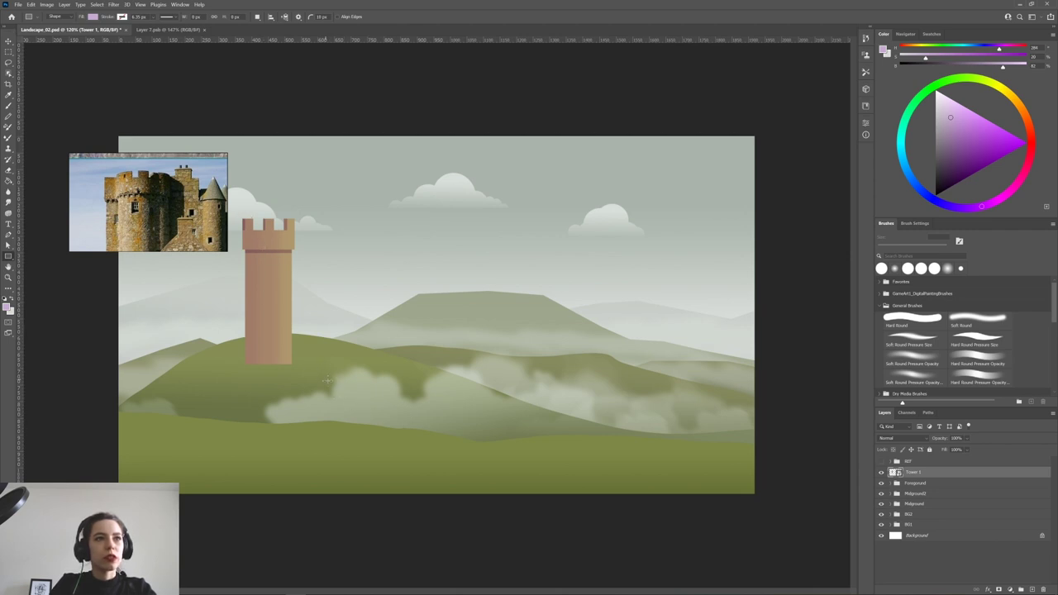
left_click(183, 30)
left_click(168, 30)
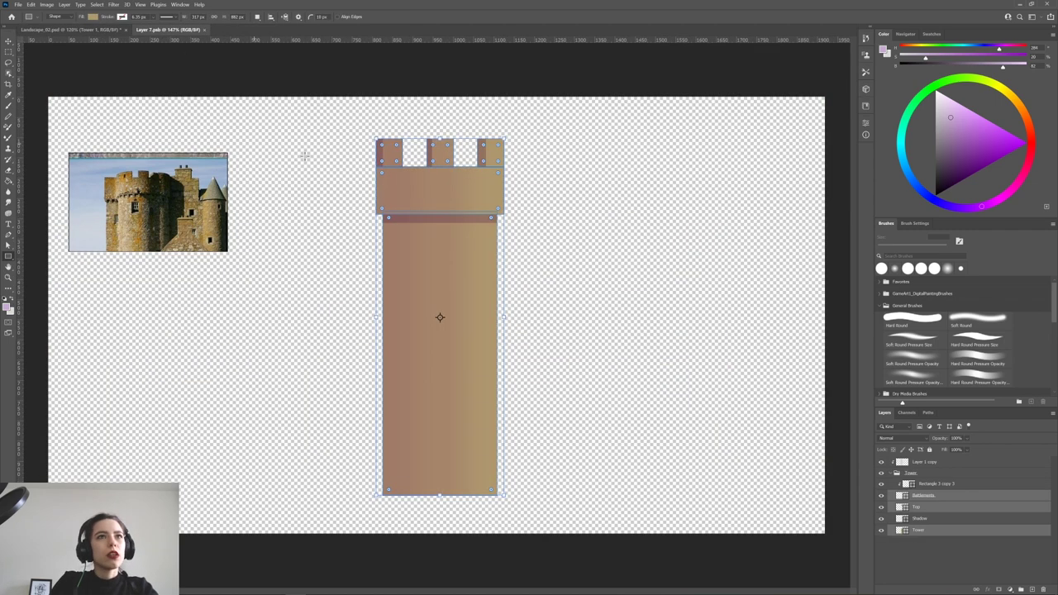
Duplicate the Battlements layer beneath the original with a sideways offset, and re-clip the shadow rectangles to the original Battlements.
left_click(932, 496)
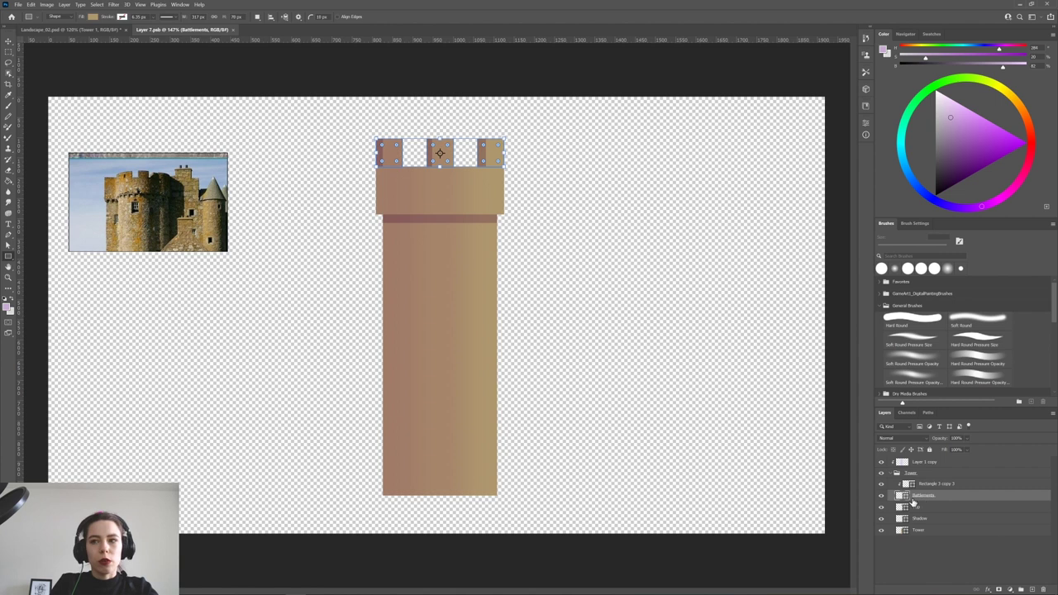
key("v")
key("v")
mouse_move(393, 158)
left_mouse_down()
mouse_move(430, 158)
mouse_move(410, 158)
left_mouse_up()
key("ctrl+bracketleft")
key("alt+BackSpace")
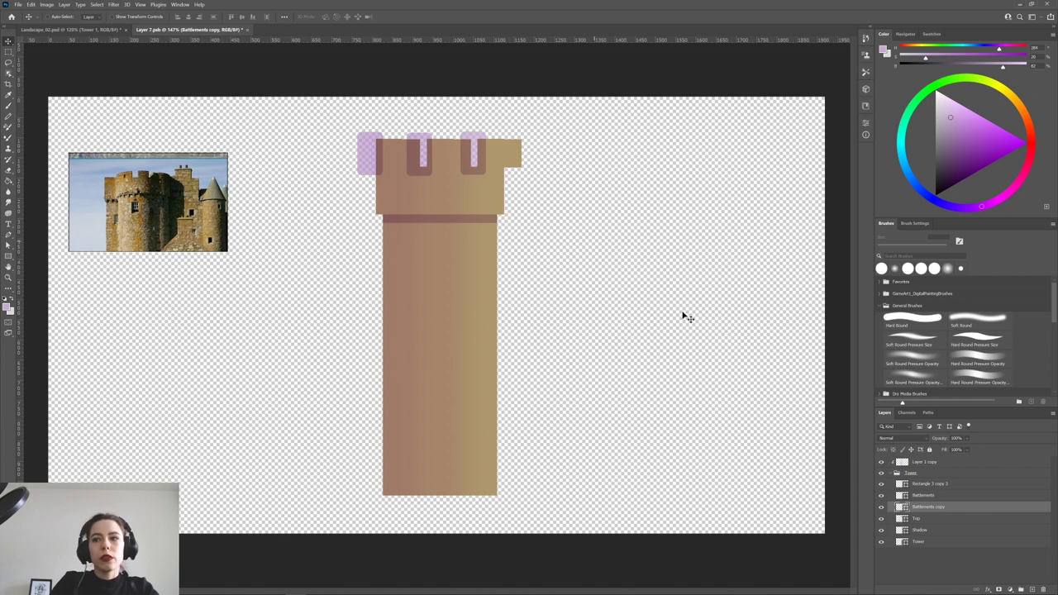
left_click(906, 489, "alt")
mouse_move(512, 162)
left_mouse_down()
mouse_move(503, 154)
mouse_move(524, 161)
left_mouse_up()
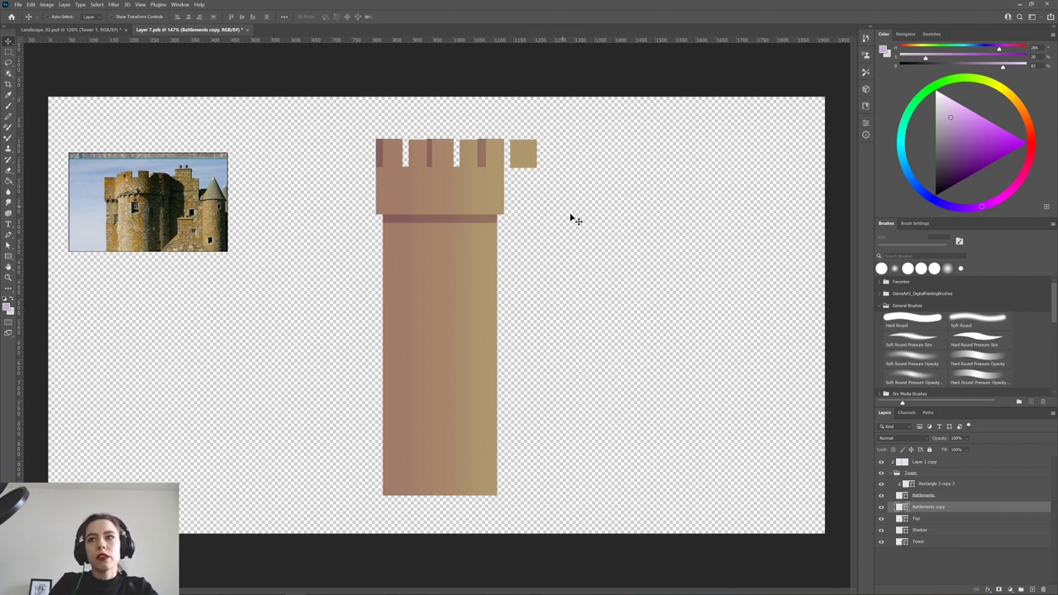
Delete the outermost block overhanging the tower from the Battlements copy shape, accepting its conversion to a regular path.
left_click(9, 245)
left_click(37, 251)
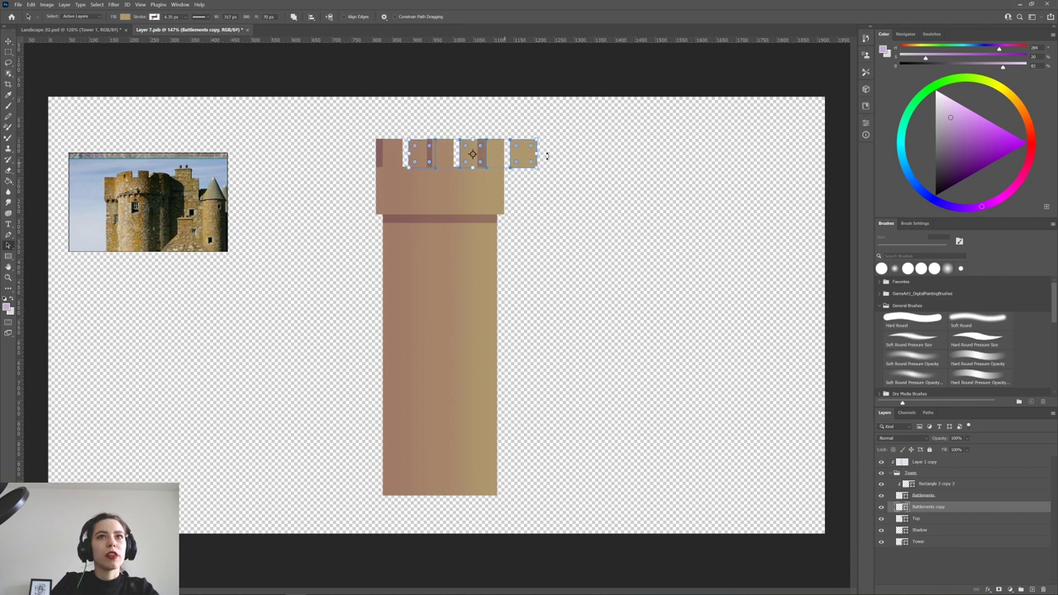
left_click_drag(546, 165, 499, 125)
key("Delete")
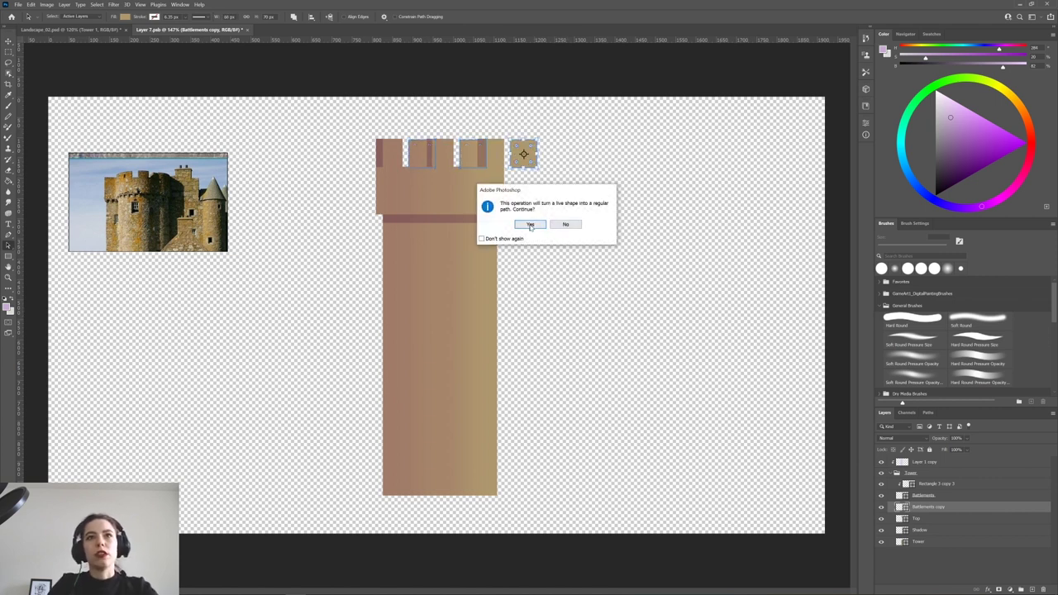
left_click(530, 226)
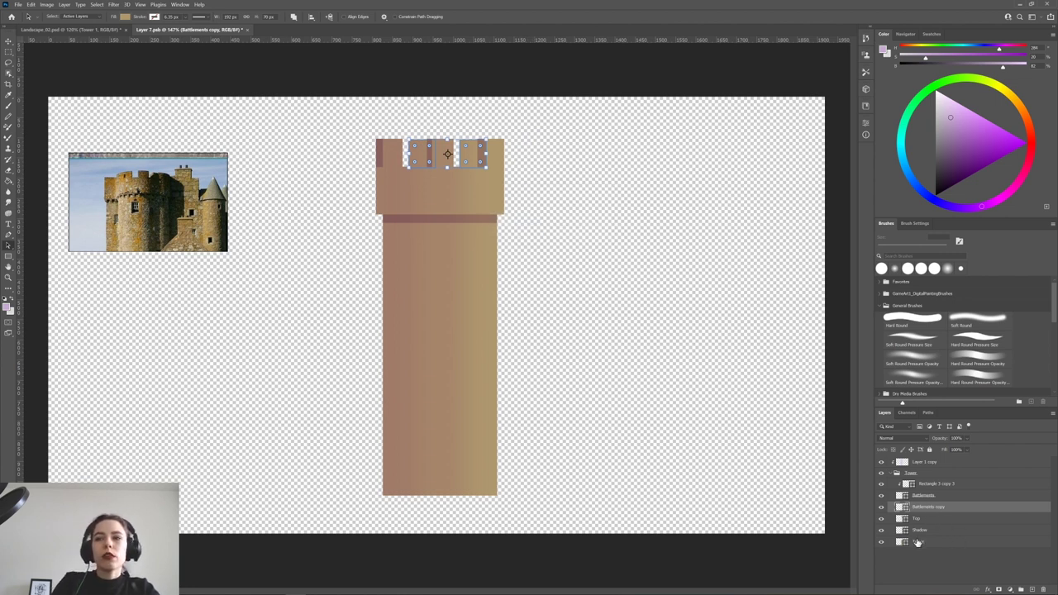
Duplicate the Battlements copy layer and fill the duplicate with lilac from the recent swatches.
left_click(923, 494)
double_click(928, 507)
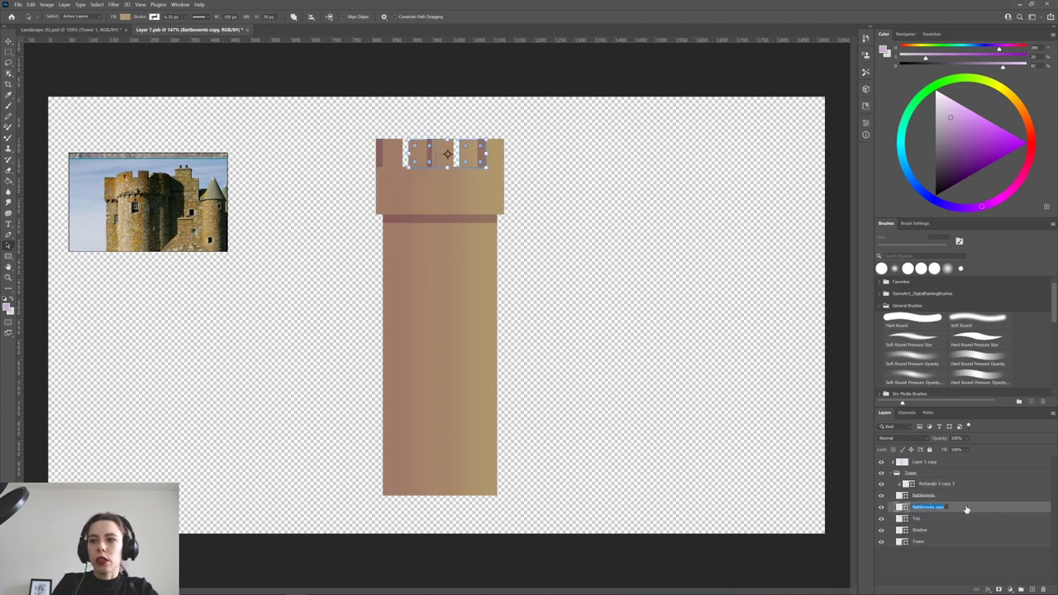
key("Return")
key("ctrl+j")
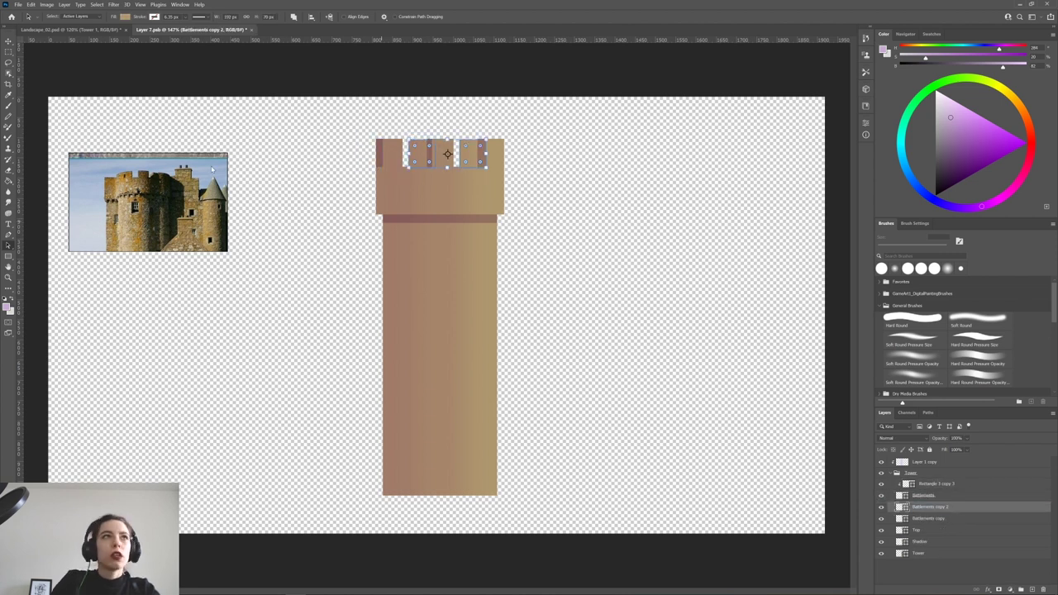
left_click(124, 17)
left_click(103, 59)
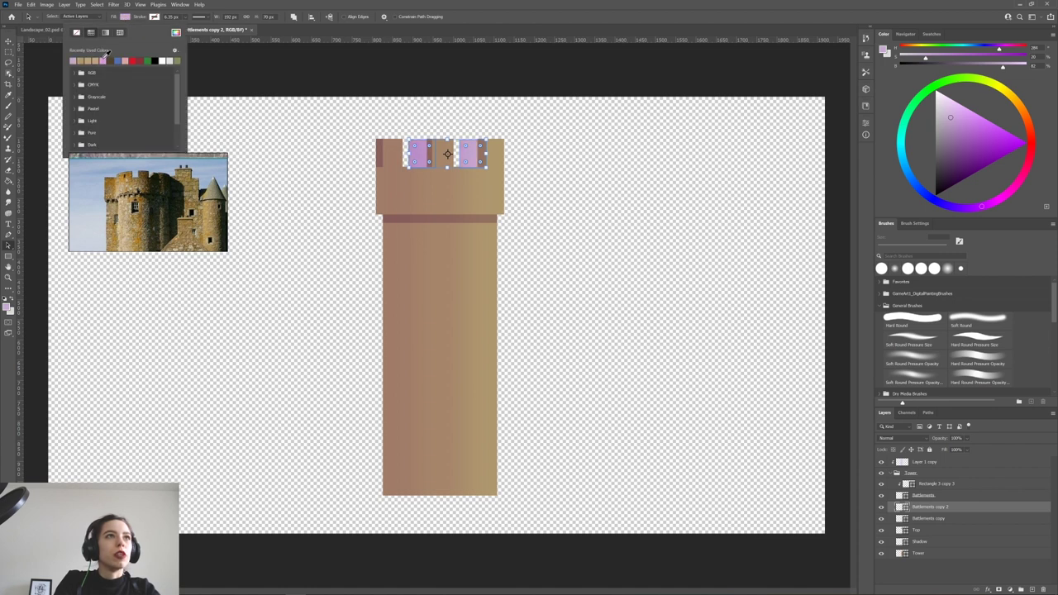
Set the lilac Battlements copy 2 layer to Multiply blending with 75% opacity.
left_click(899, 438)
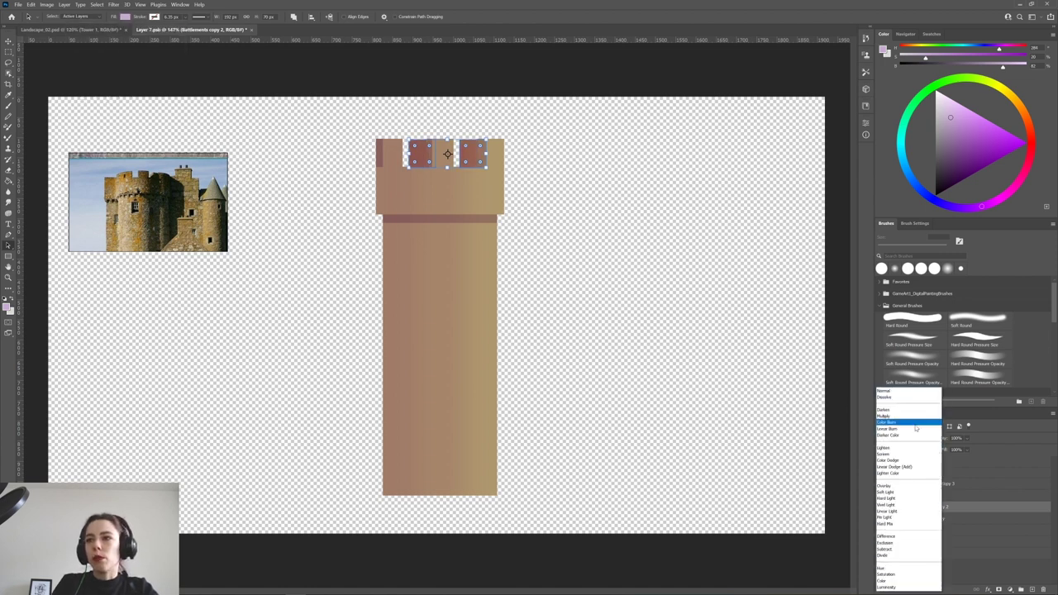
left_click(909, 416)
left_click(966, 438)
left_click(972, 448)
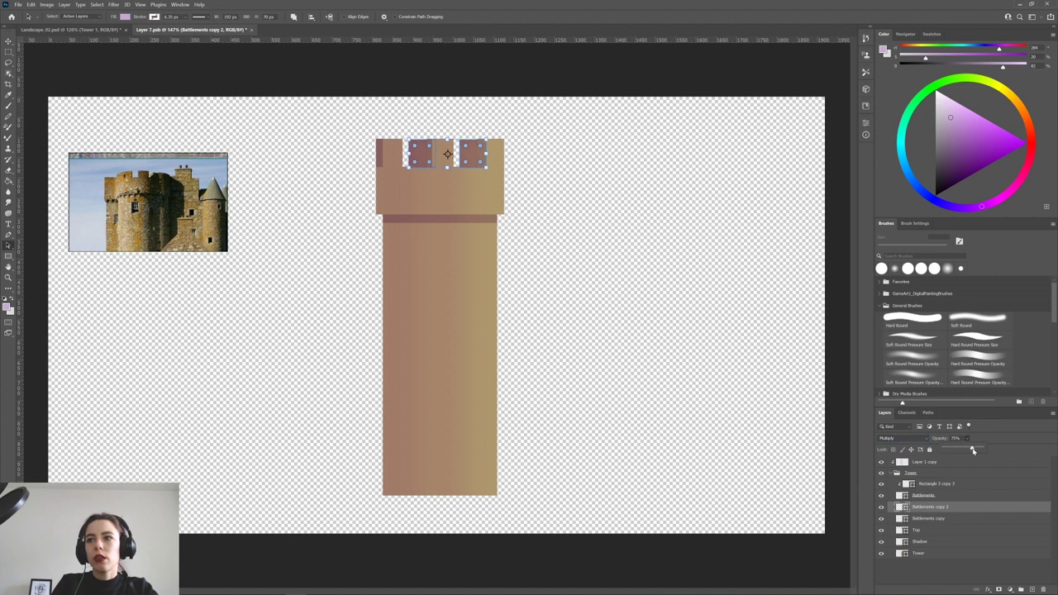
left_click(687, 308)
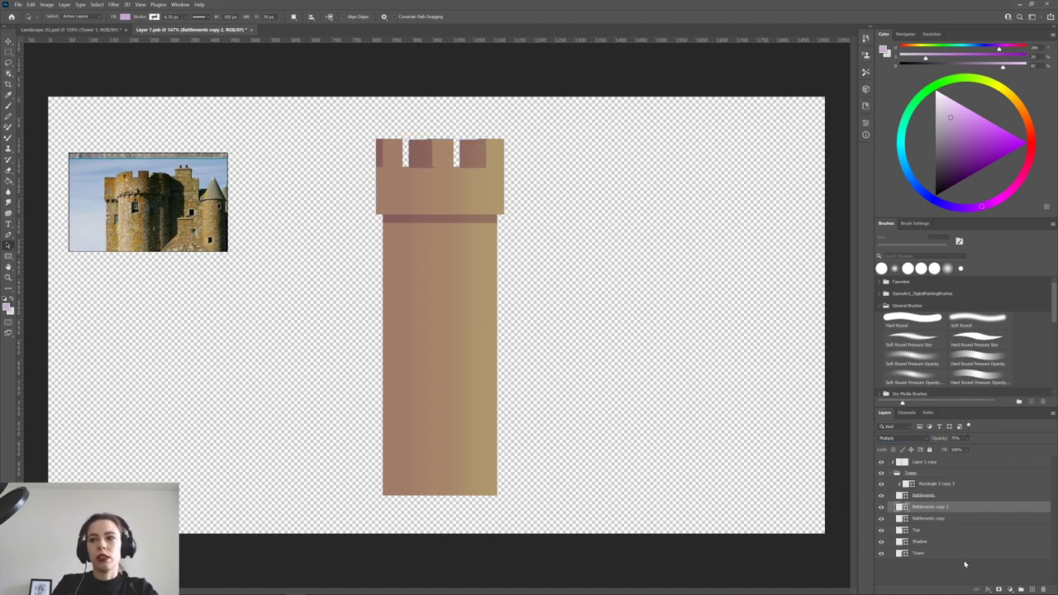
Place both Battlements copy layers beneath Top and shift them slightly down and sideways so they partly fill the front gaps.
key("v")
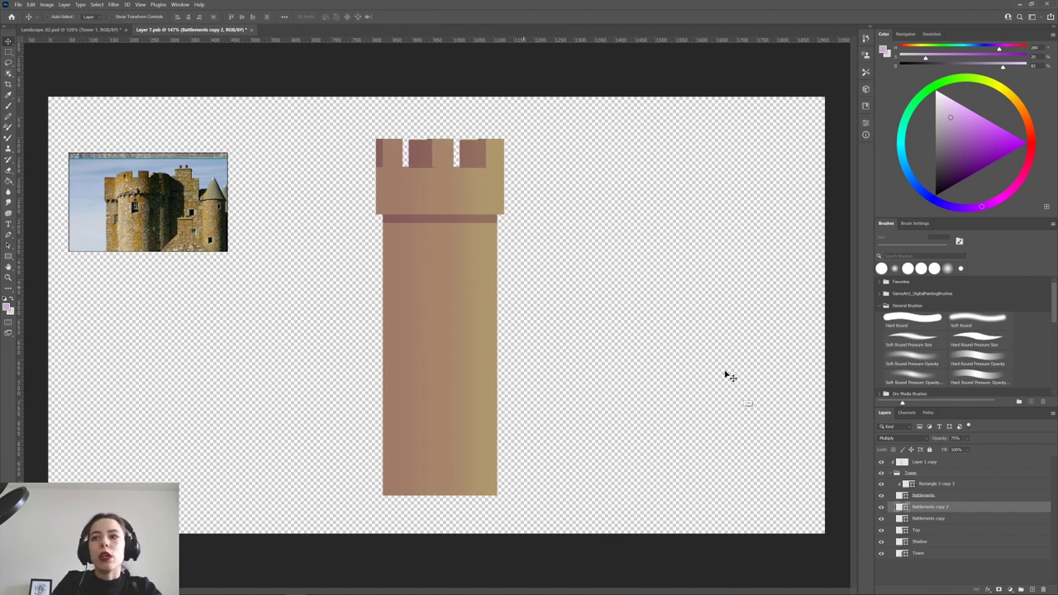
left_click(931, 518, "shift")
mouse_move(418, 162)
left_mouse_down()
mouse_move(420, 196)
mouse_move(418, 169)
left_mouse_up()
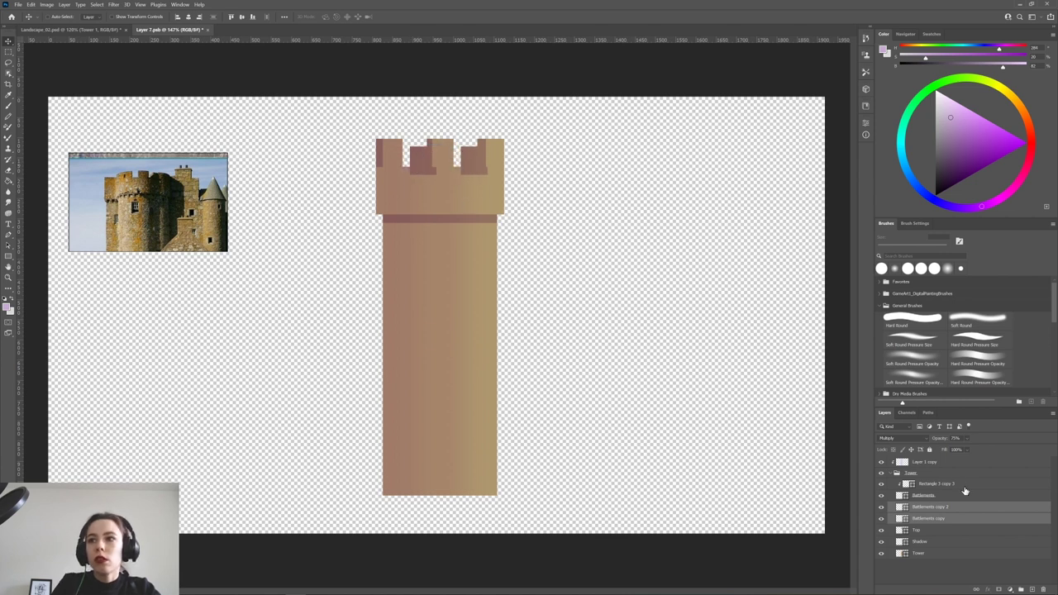
left_click_drag(940, 514, 948, 537)
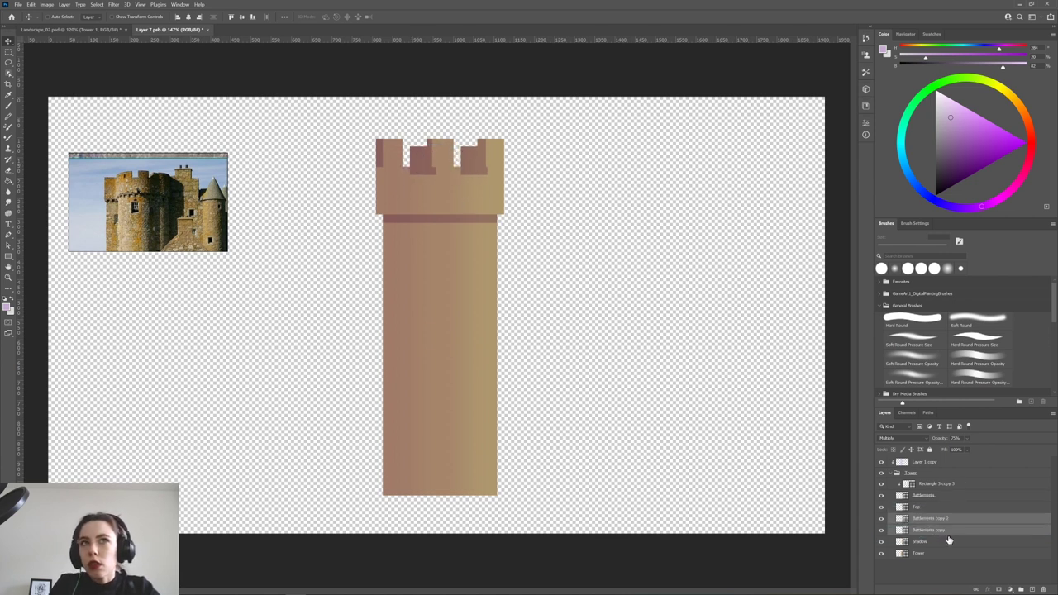
left_click_drag(467, 160, 447, 164)
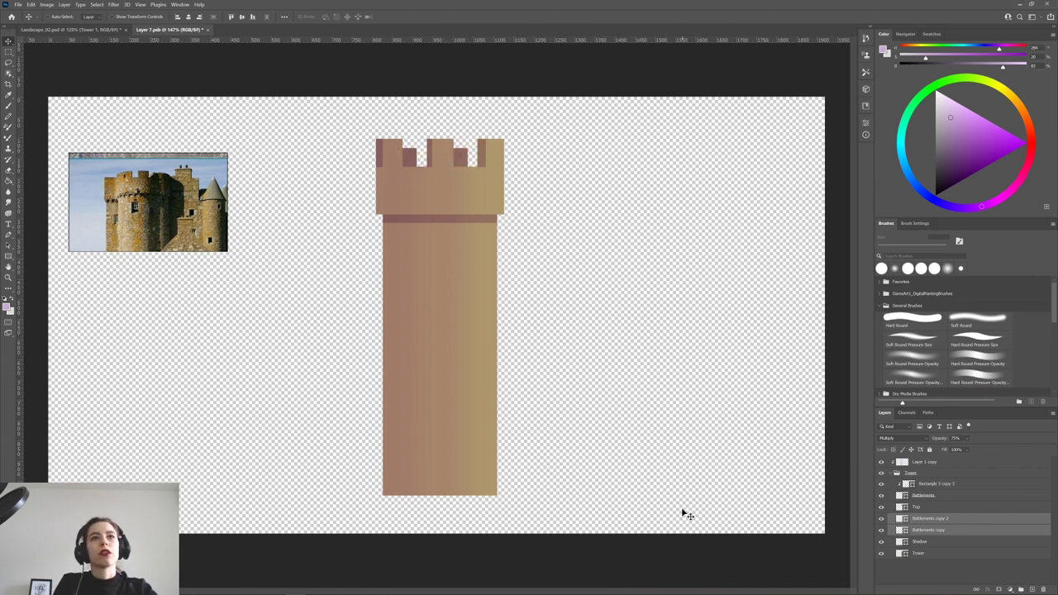
mouse_move(700, 590)
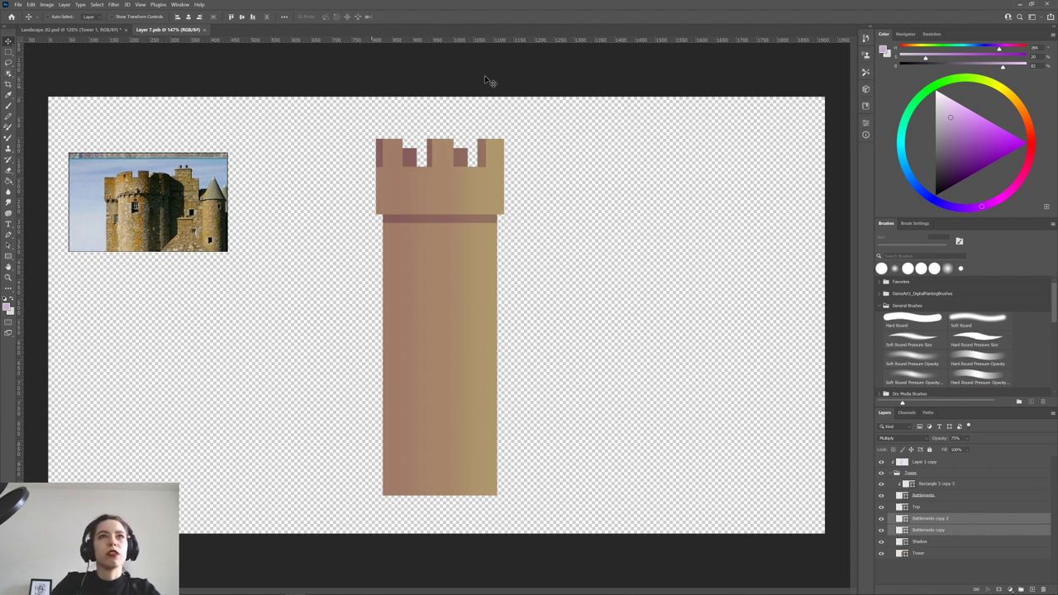
Crop the canvas closely around the tower on all four sides, leaving a small margin.
left_click(10, 82)
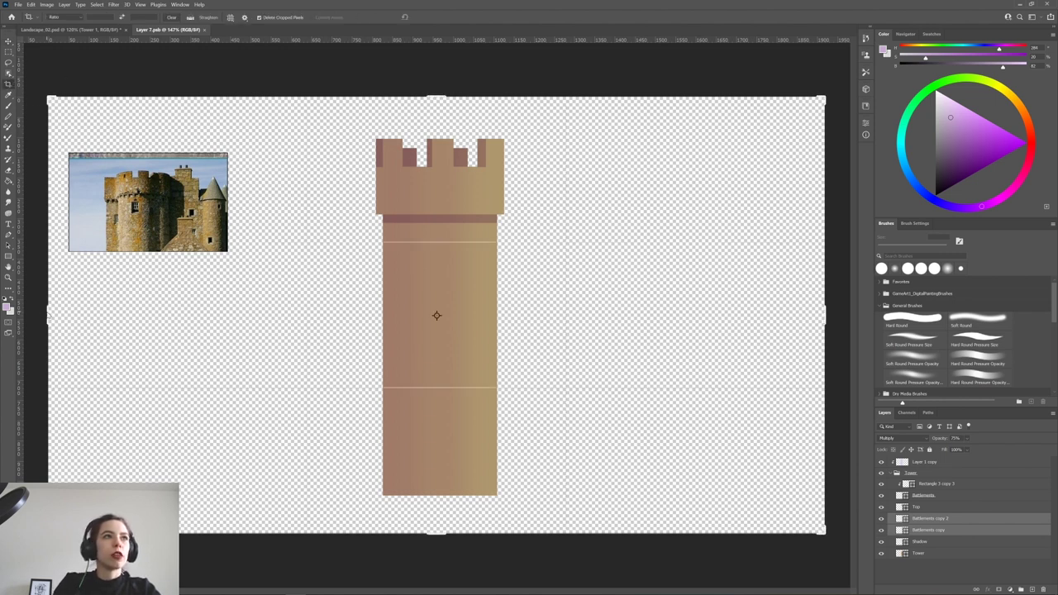
left_click_drag(49, 317, 199, 374)
left_click_drag(672, 318, 517, 333)
left_click_drag(436, 533, 434, 511)
left_click_drag(436, 102, 437, 122)
left_click(432, 16)
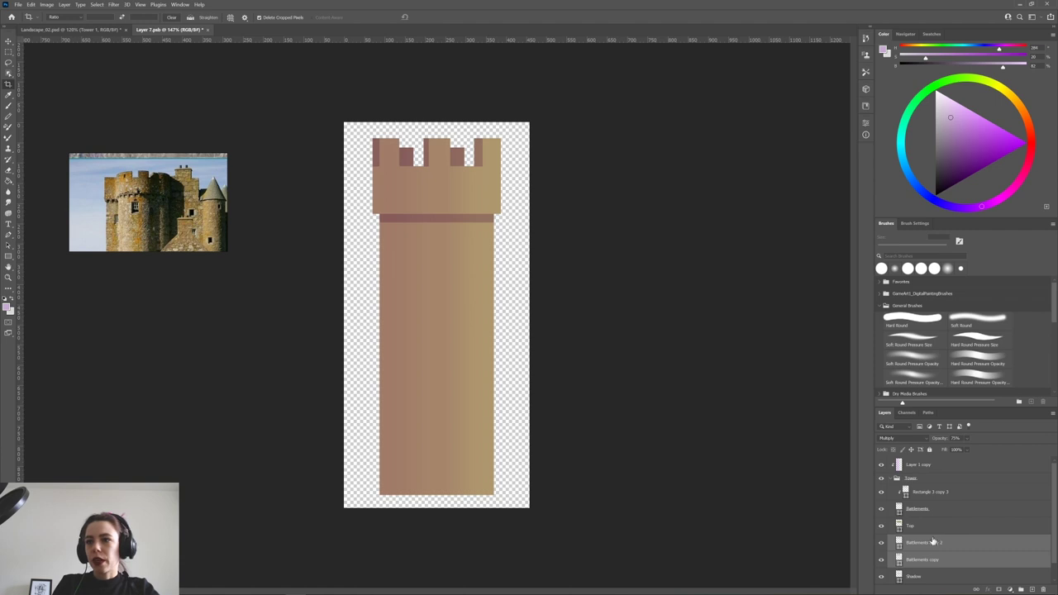
Draw a rectangular window about 54 by 92 px centrally on the upper tower shaft, with 0 px corner radius.
left_click(896, 480)
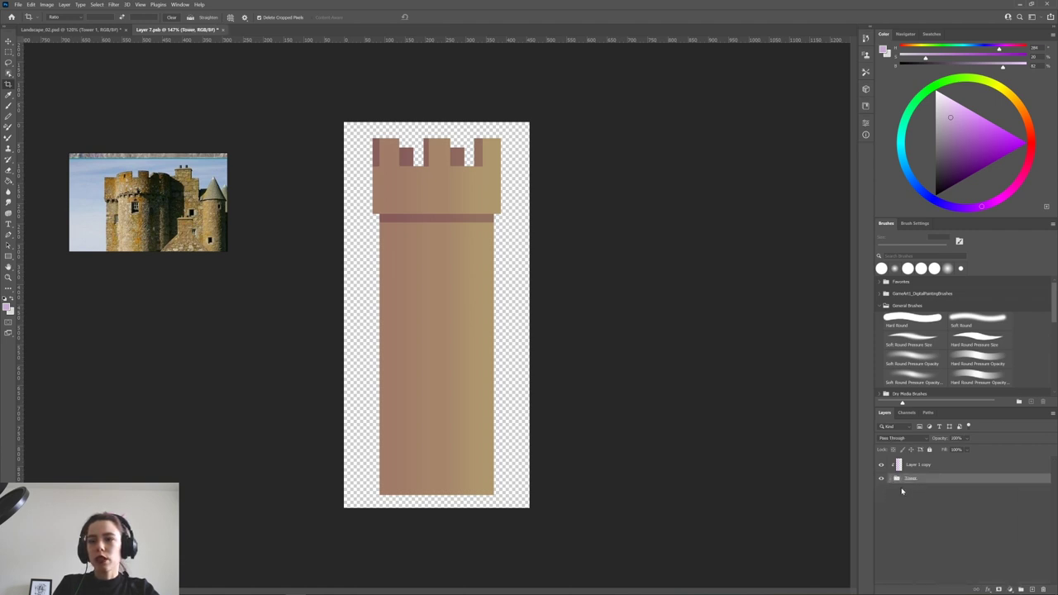
left_click(890, 479)
left_click(933, 547)
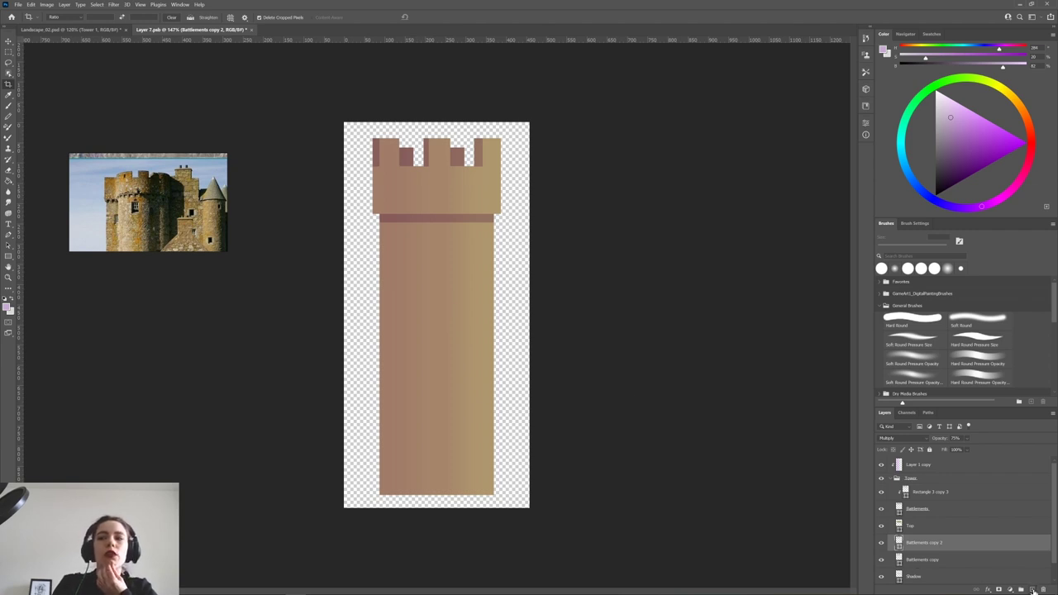
left_click(8, 245)
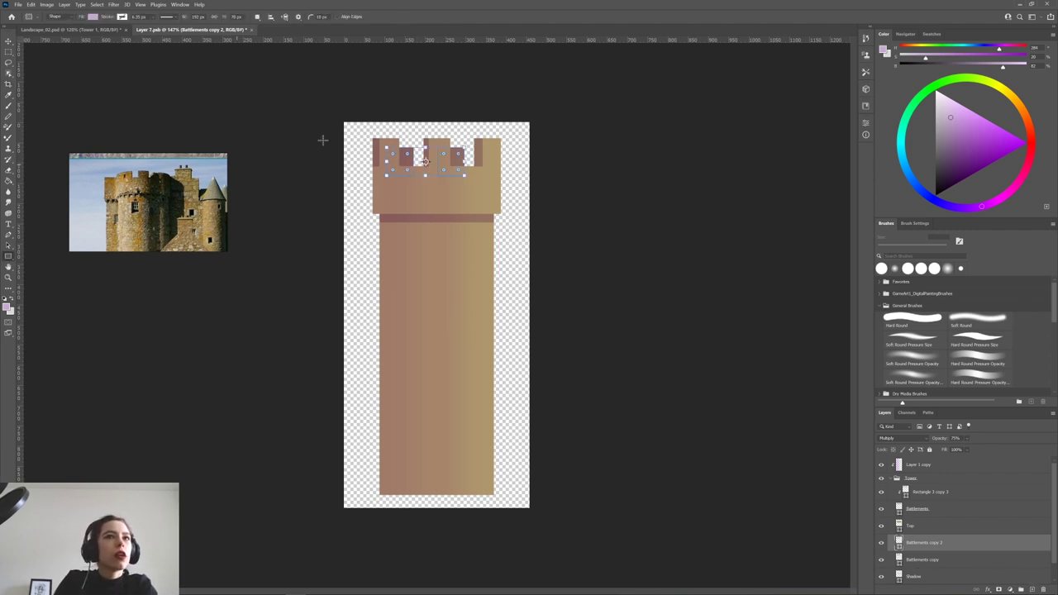
left_click_drag(424, 247, 444, 285)
left_click_drag(728, 250, 672, 252)
type("0")
key("Return")
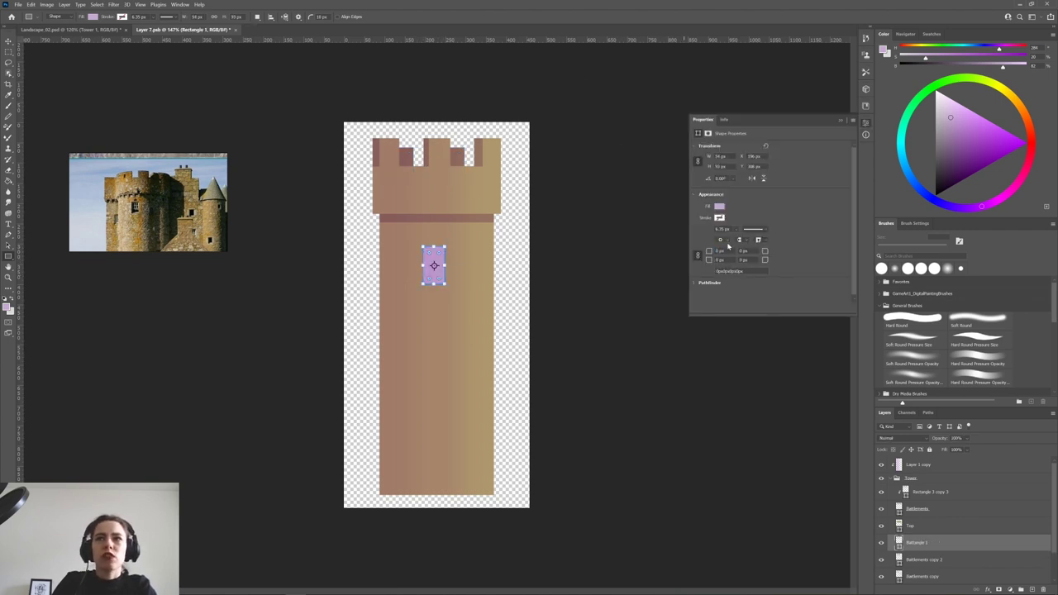
Change the window rectangle's fill to a very dark brown, #292522.
left_click(720, 207)
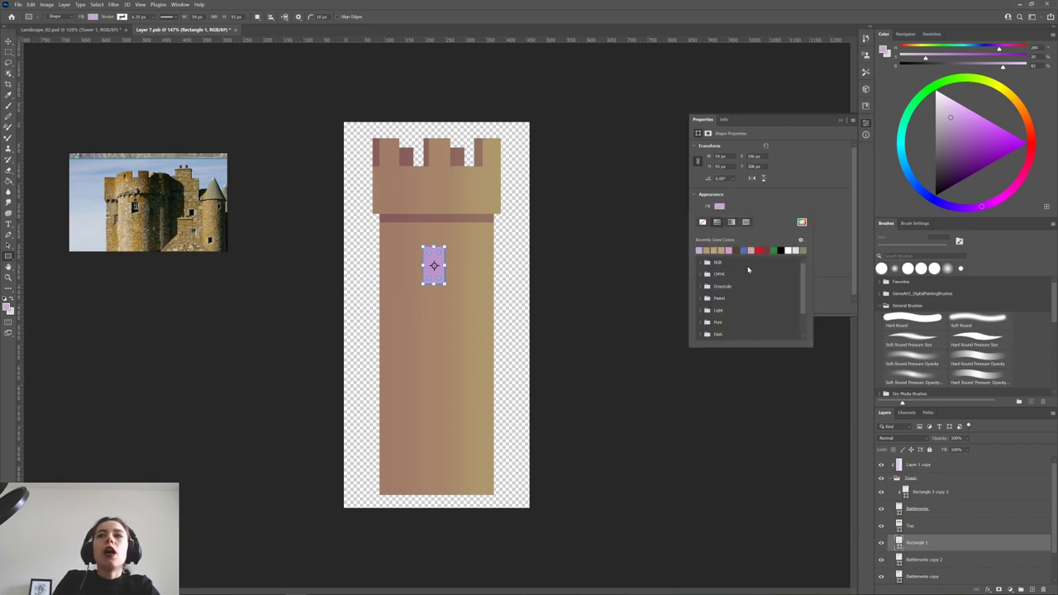
left_click(801, 223)
left_click(467, 246)
left_click_drag(427, 235, 373, 244)
left_click(468, 251)
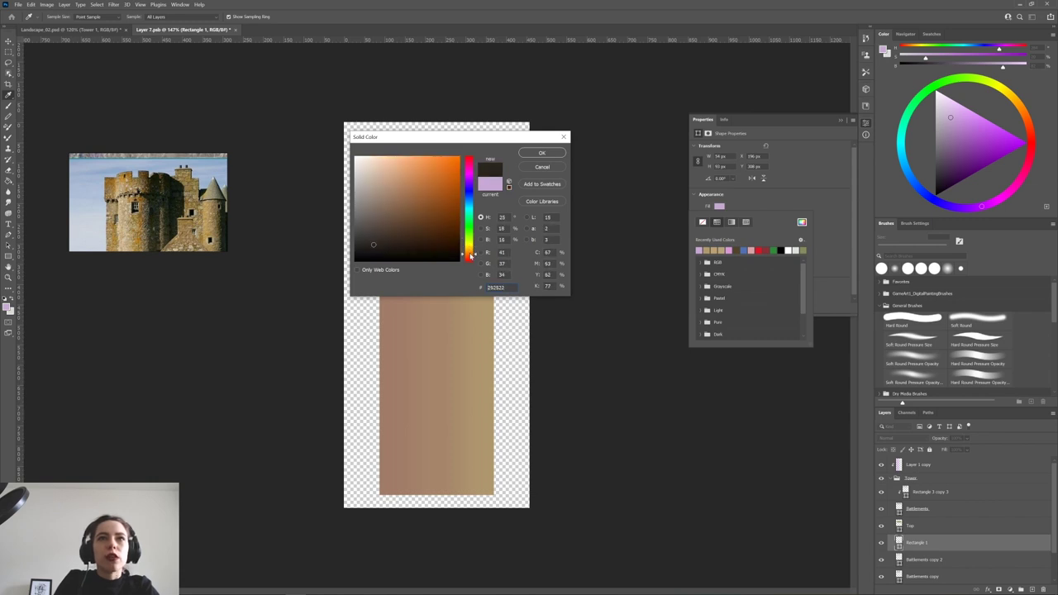
left_click(543, 153)
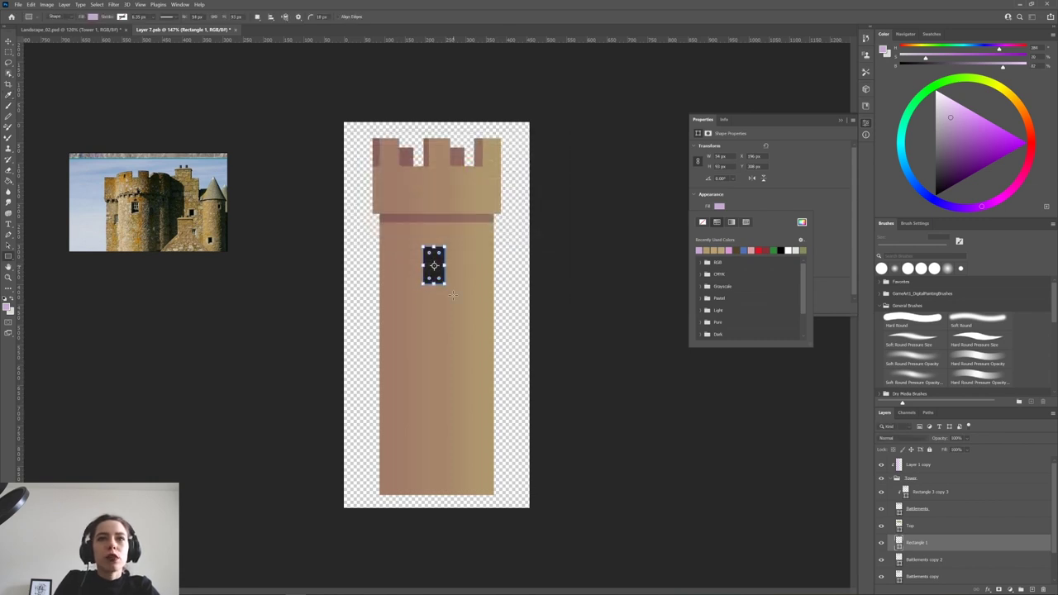
key("Return")
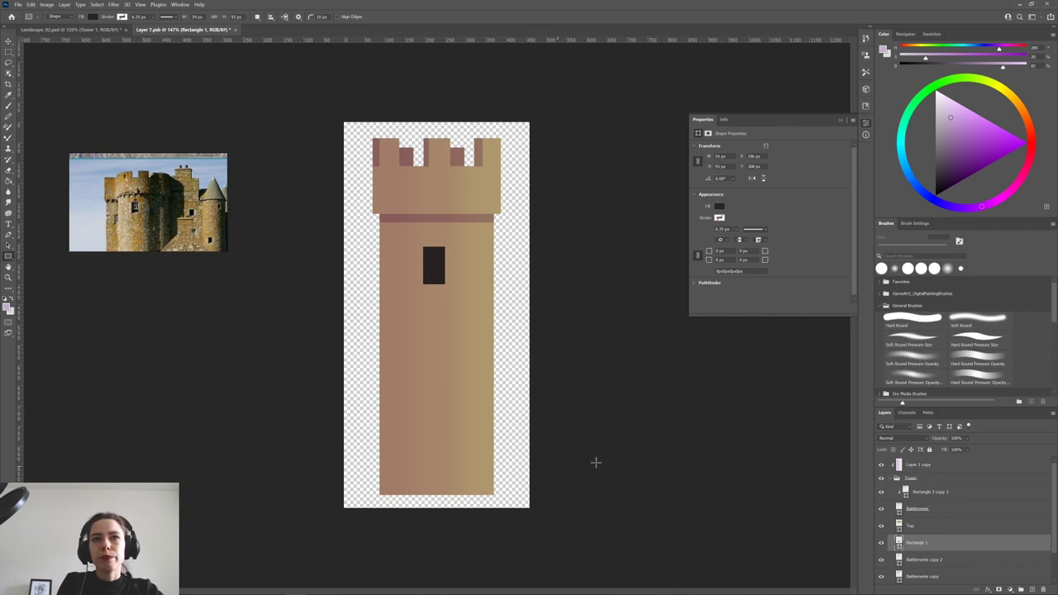
Rename the rectangle layer as Window, move it to the top of the Tower group, and check it without the Layer 1 copy shading.
double_click(917, 543)
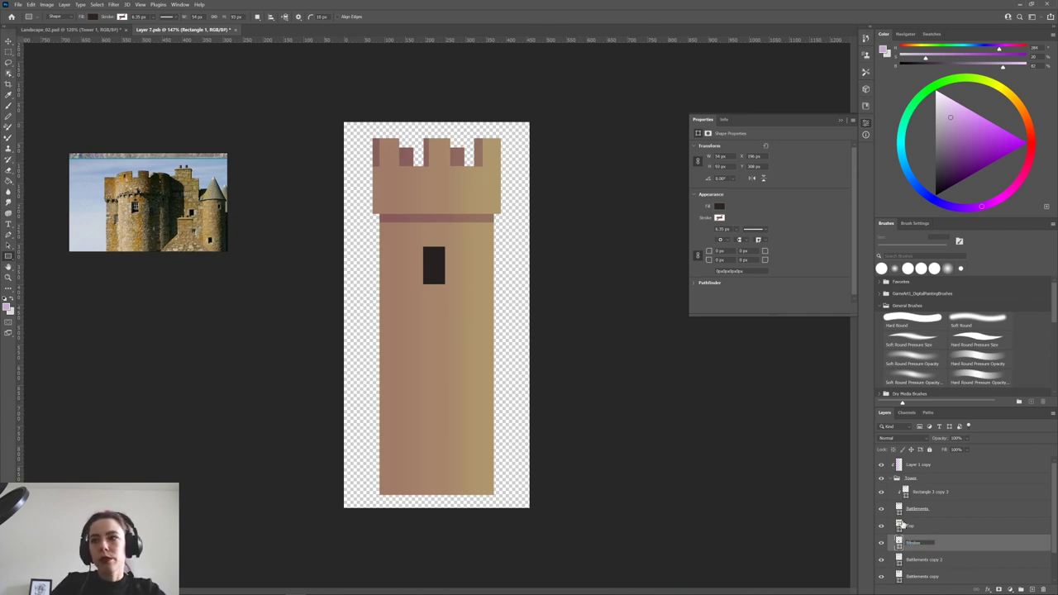
key("Return")
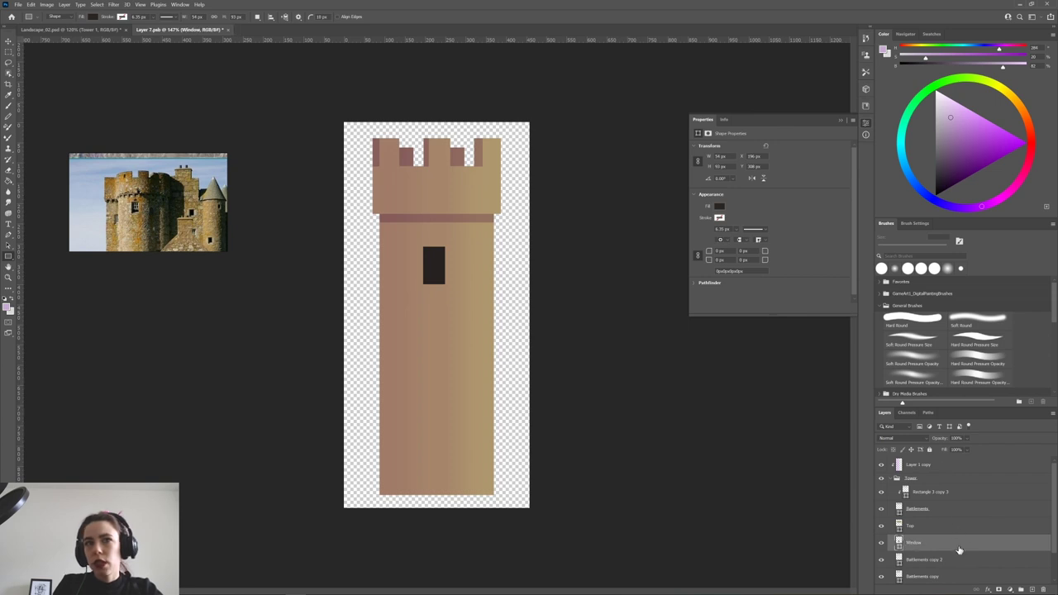
left_click_drag(971, 545, 933, 501)
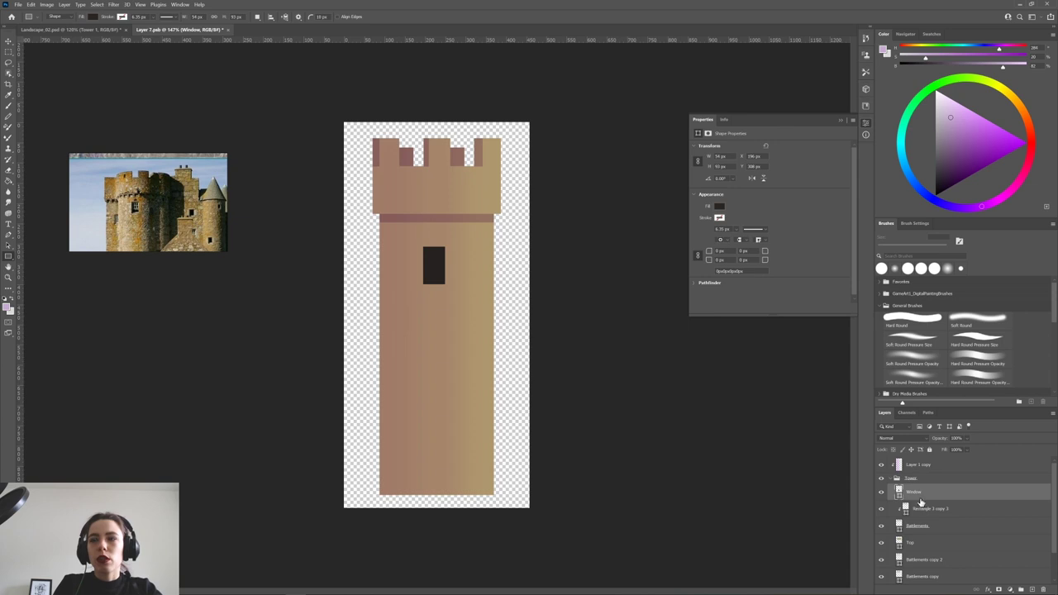
left_click(881, 466)
left_click(881, 465)
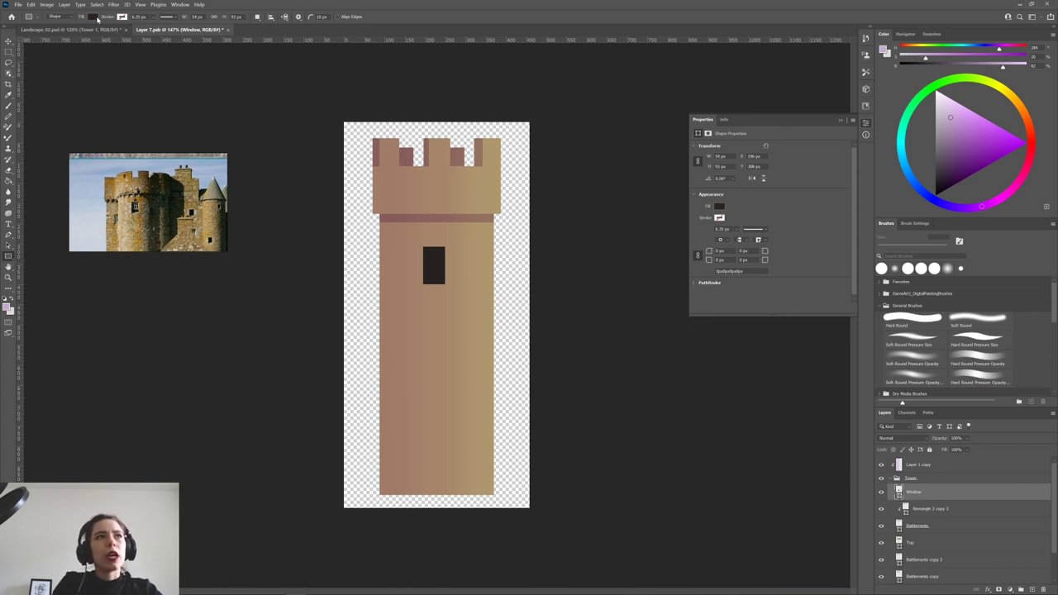
Try a light grey fill on the Window shape and restore the dark brown from the recent swatches.
left_click(92, 17)
left_click(144, 32)
left_click(366, 181)
left_click(533, 154)
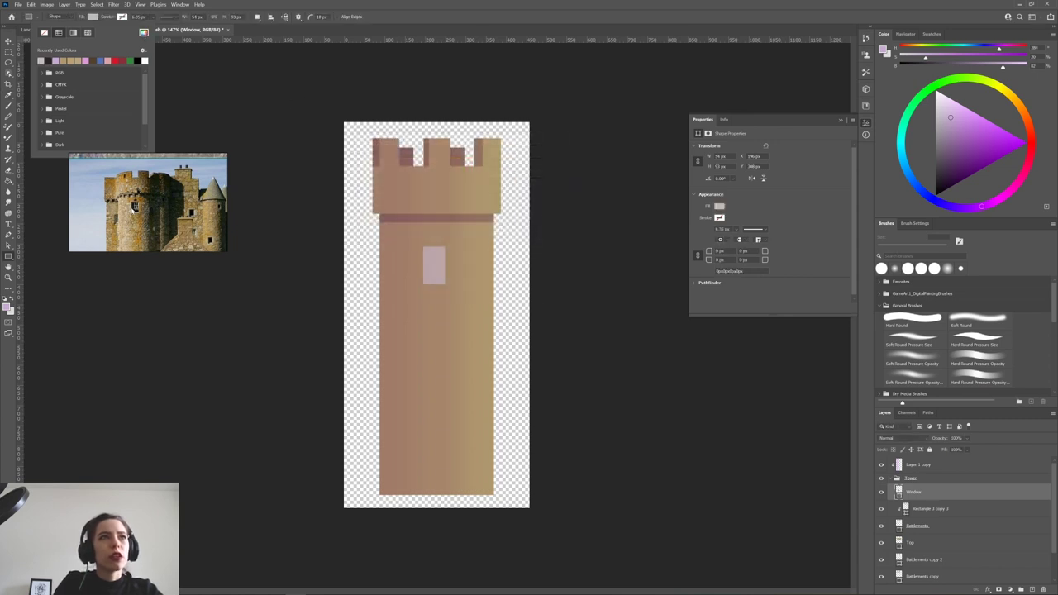
left_click_drag(424, 259, 418, 251)
key("ctrl+z")
key("z")
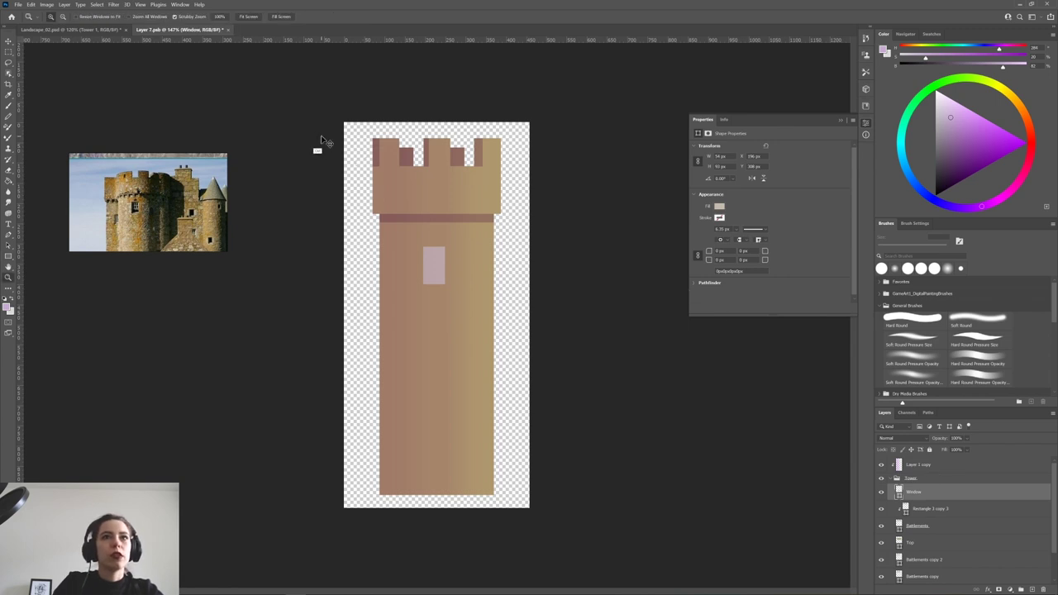
left_click(9, 256)
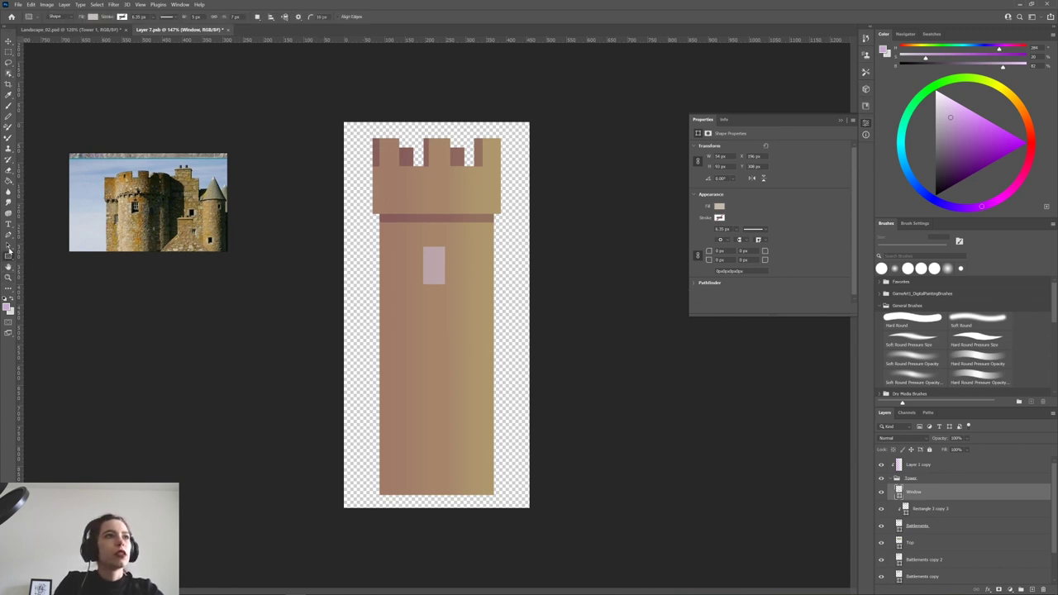
left_click(91, 18)
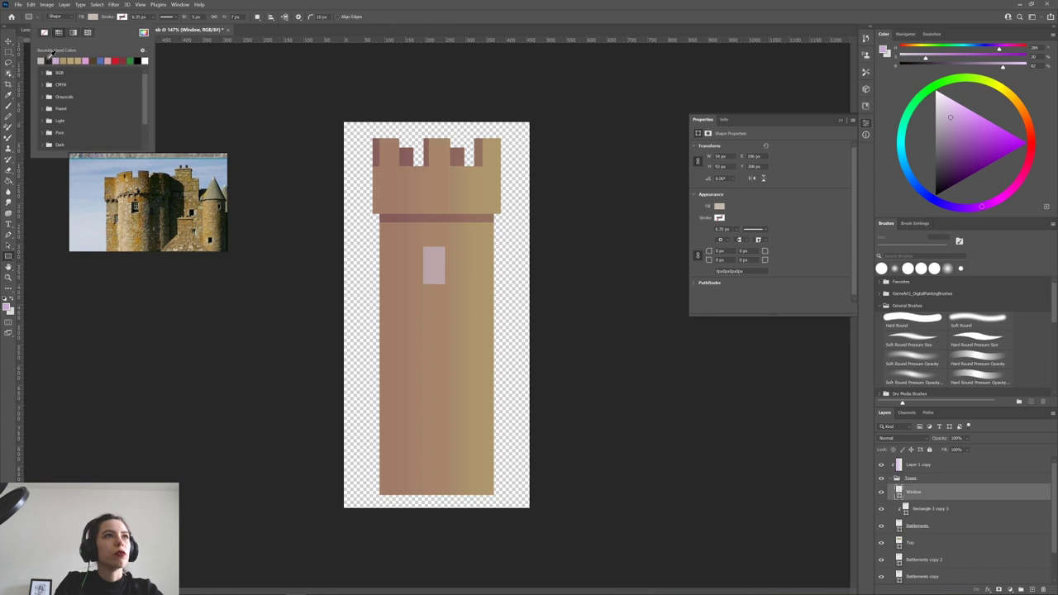
left_click(41, 60)
key("Escape")
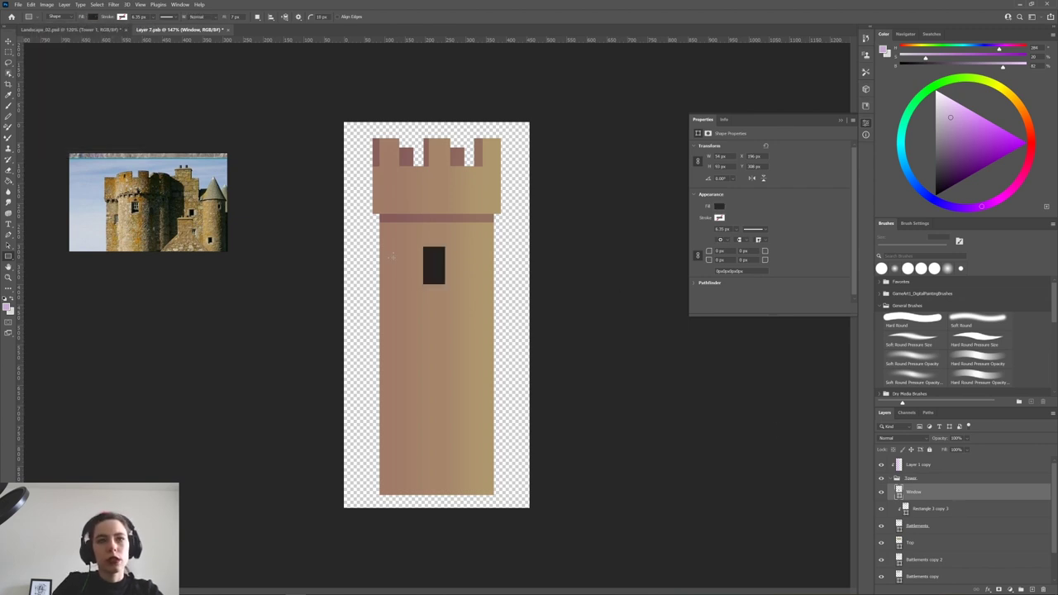
Draw a thin vertical bar about 7 by 100 px over the window's left half and clip it to the Window layer.
key("m")
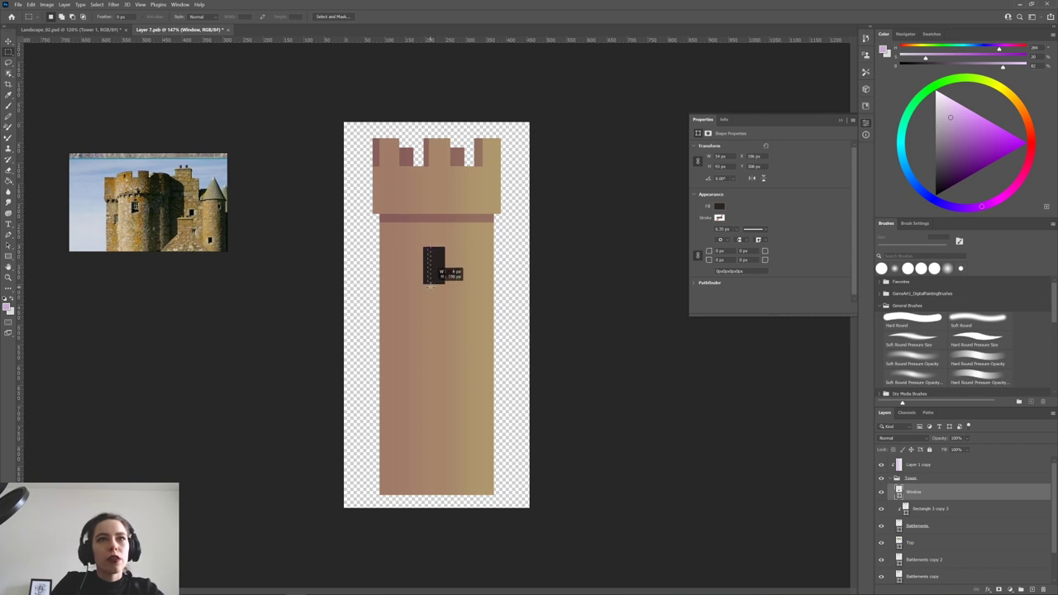
key("u")
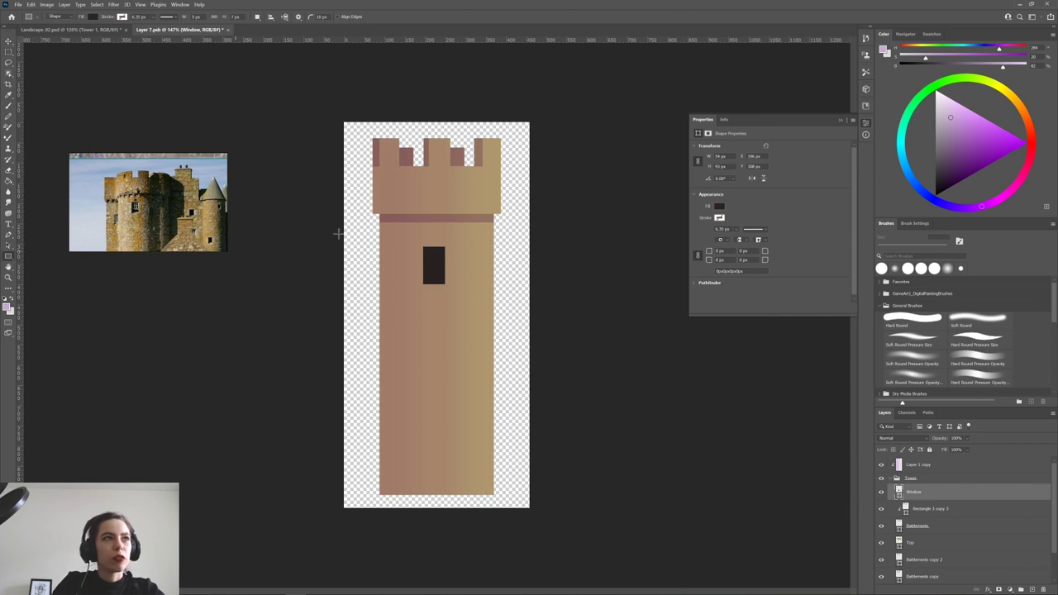
left_click_drag(424, 247, 435, 287)
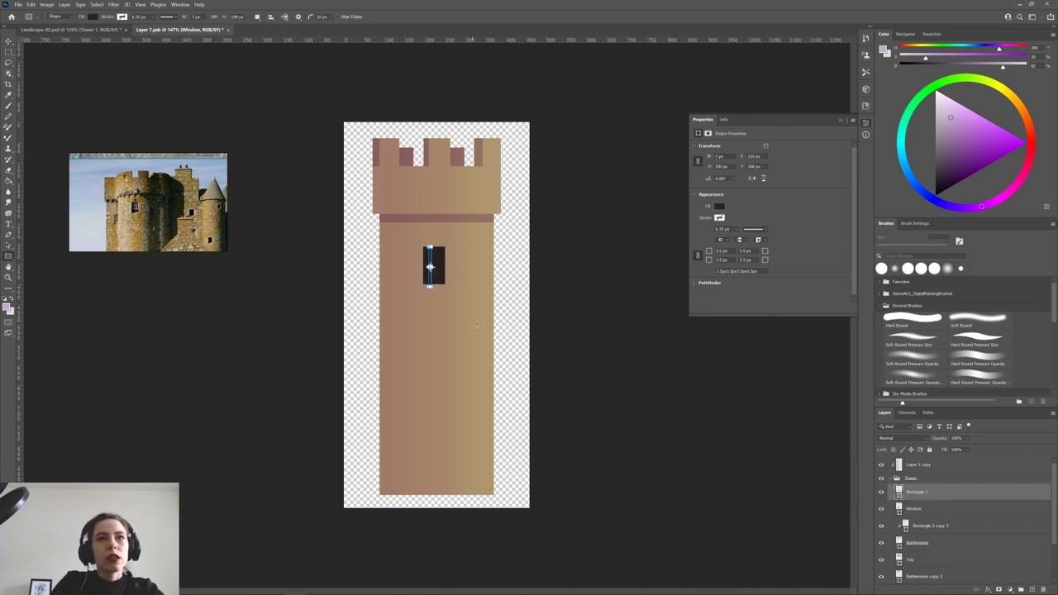
left_click(901, 499, "alt")
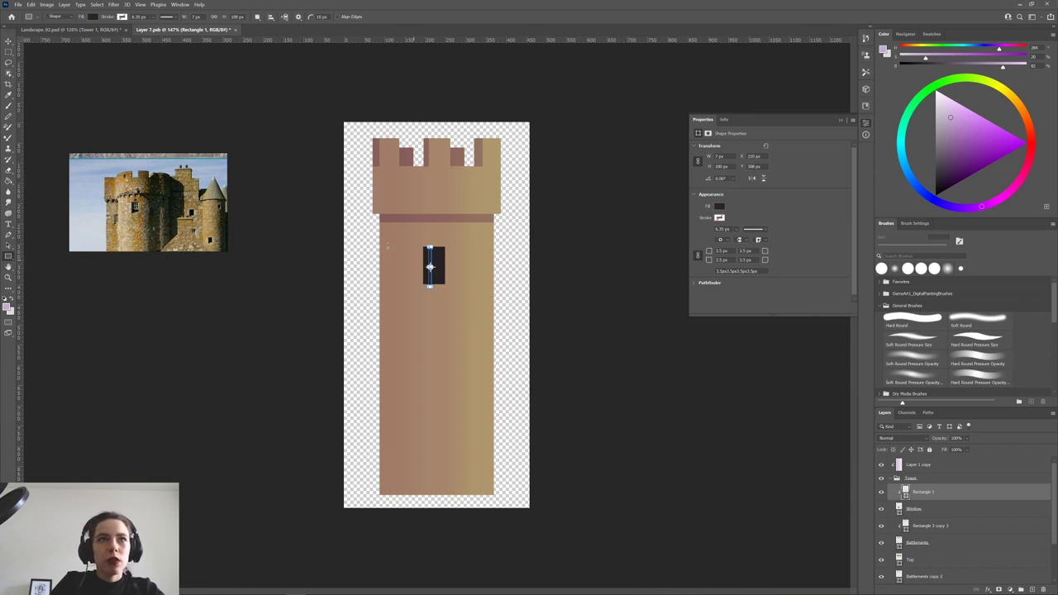
Change the vertical bar's fill to a light beige.
left_click(95, 17)
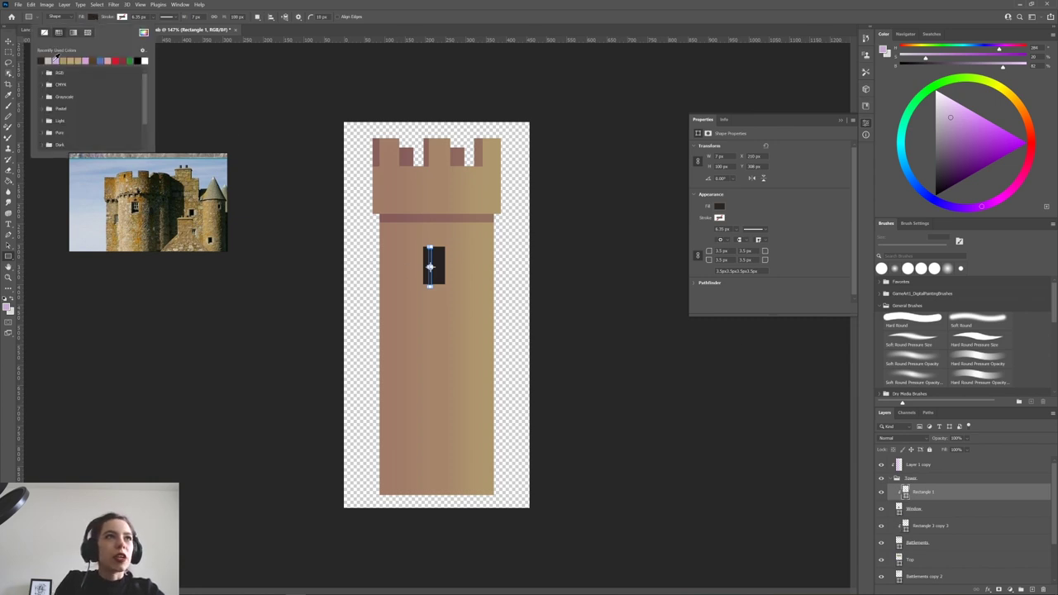
left_click(55, 60)
left_click(144, 32)
left_click_drag(357, 174, 367, 167)
left_click(542, 153)
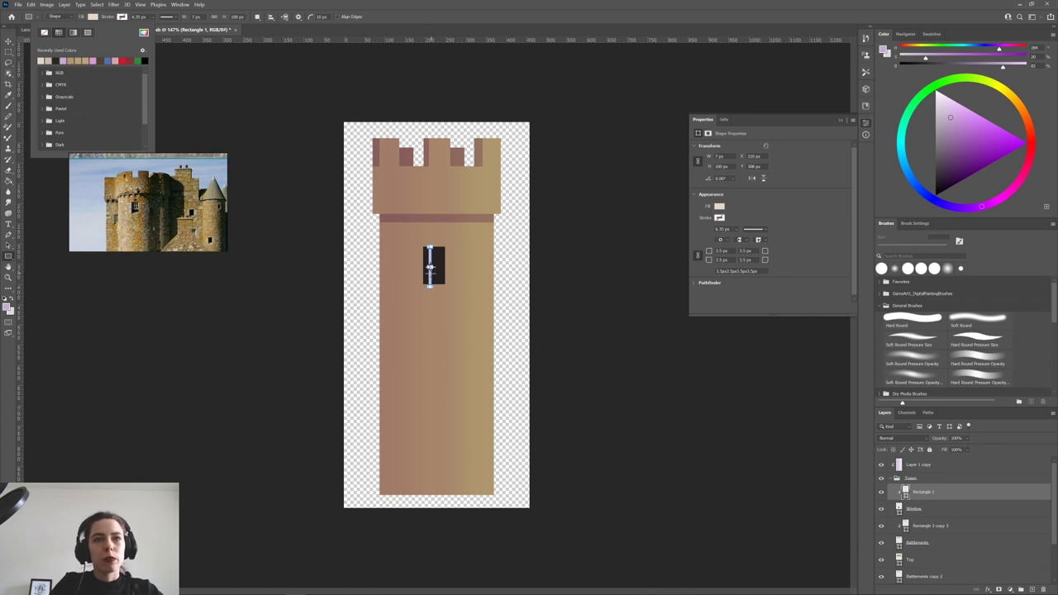
Narrow the bar to 4 px and duplicate it twice to form three evenly spaced vertical bars across the window.
scroll(436, 289, "up", 6)
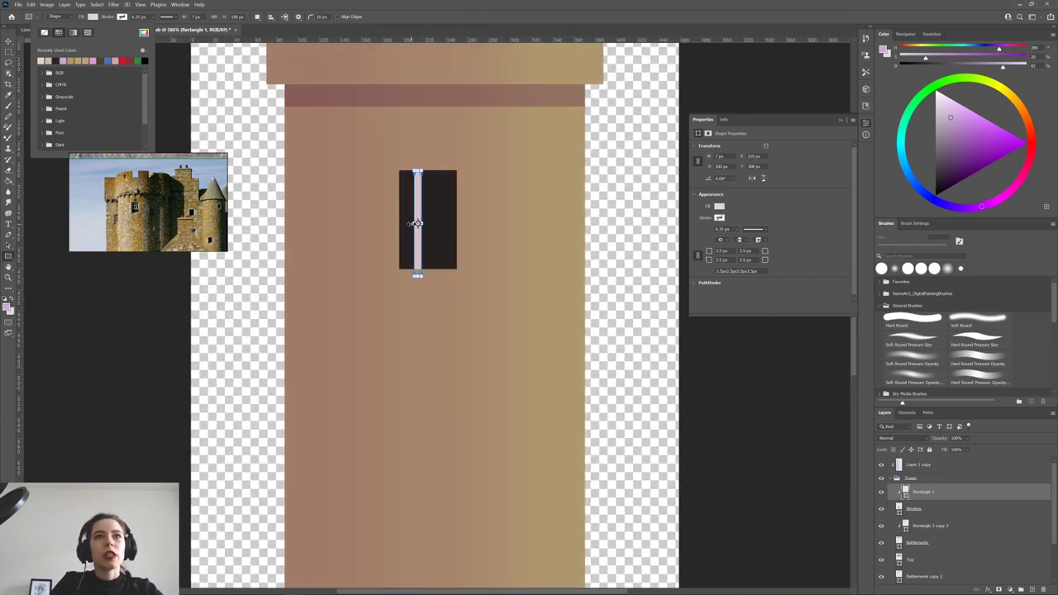
left_click_drag(411, 224, 447, 225)
key("v")
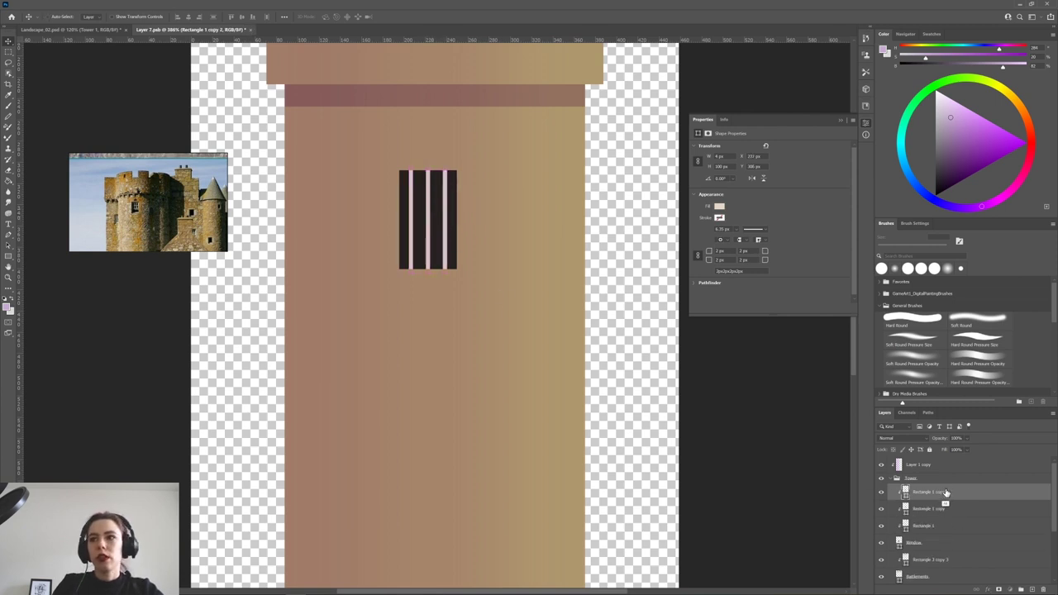
left_click_drag(948, 480, 947, 481)
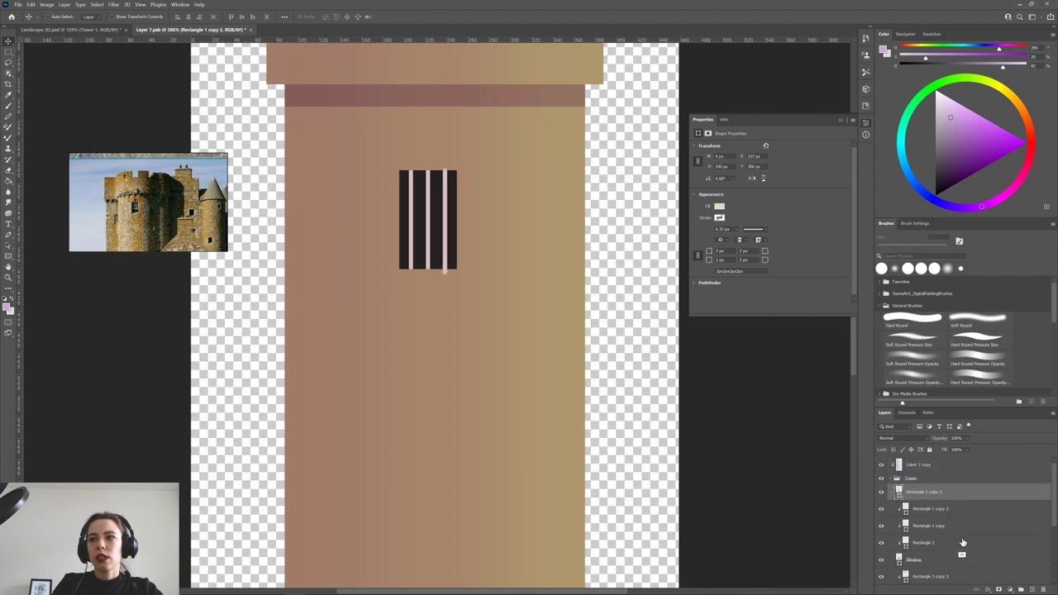
key("ctrl+t")
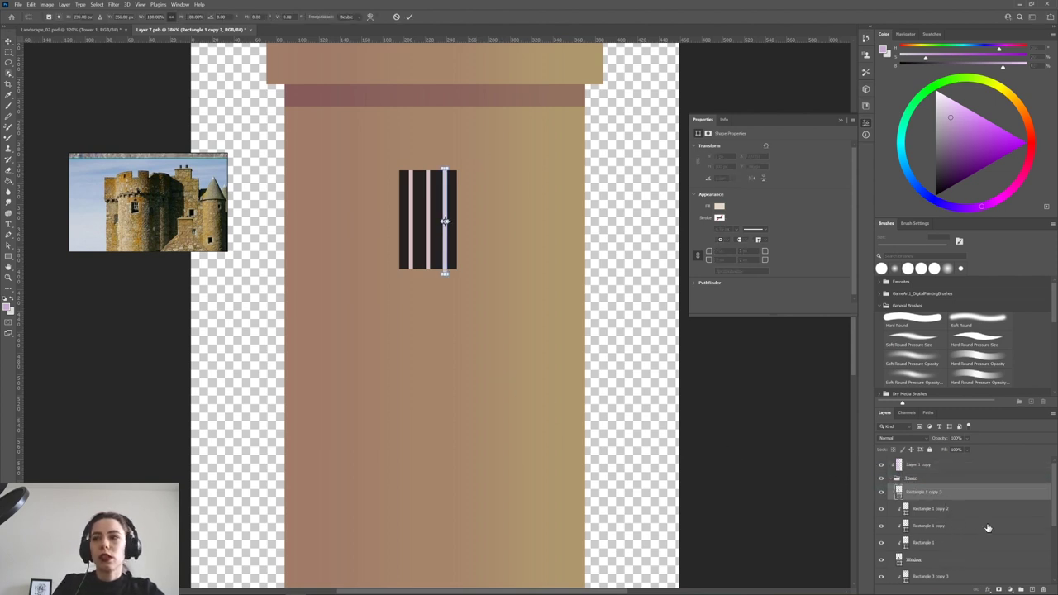
key("Escape")
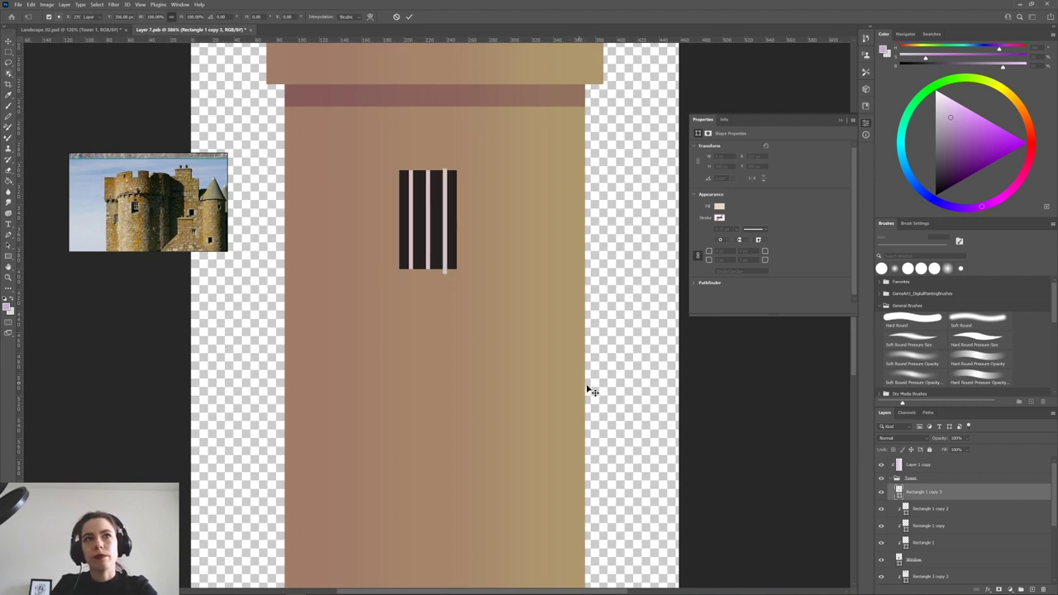
key("ctrl+z")
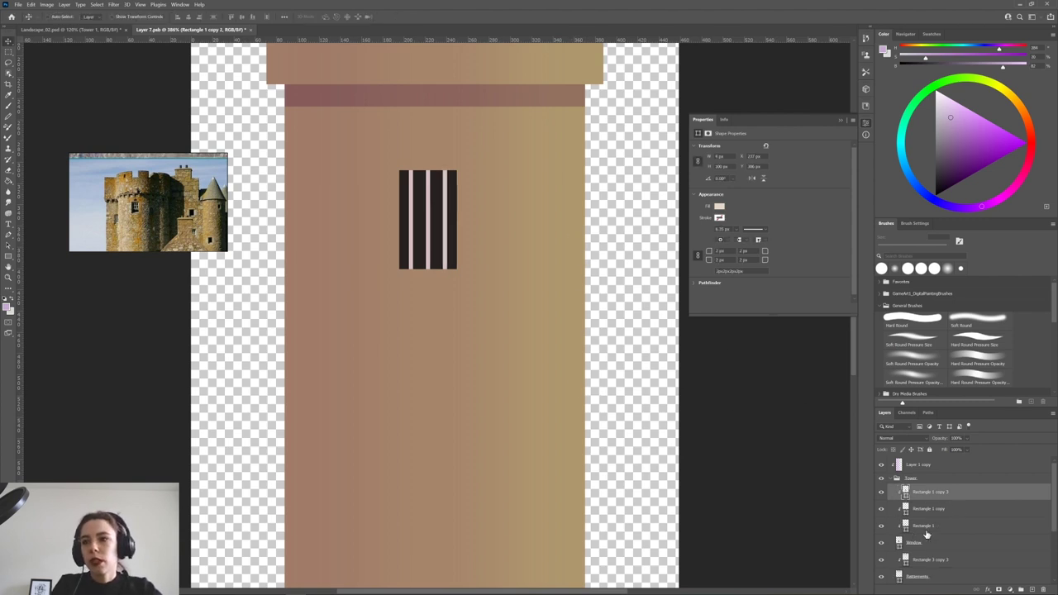
Merge the three vertical bars into one shape, and rotate a stretched duplicate 90° as three horizontal bars across the window.
left_click(926, 527, "shift")
key("ctrl+e")
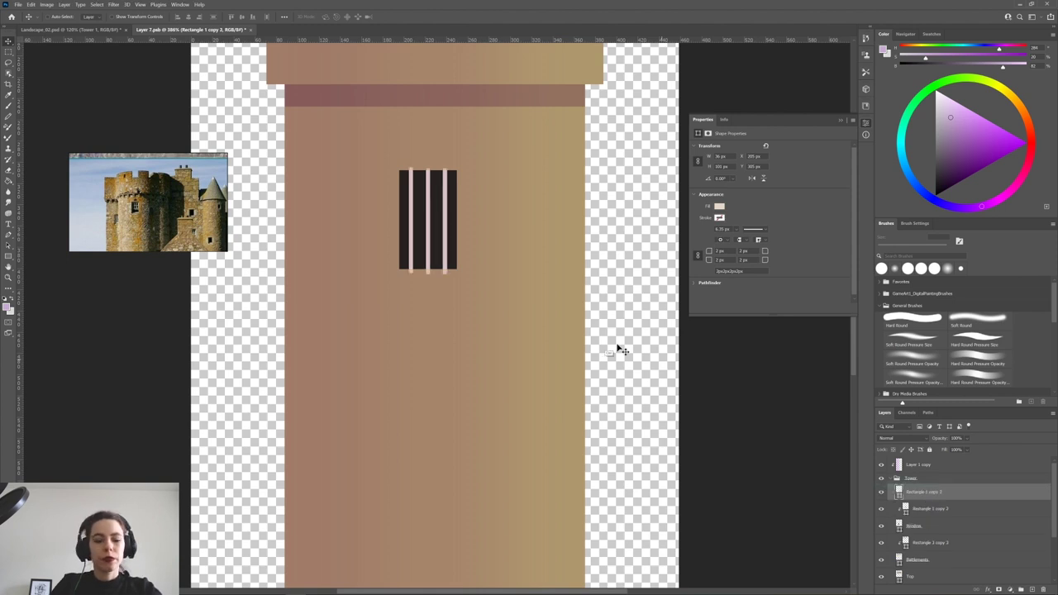
key("ctrl+t")
left_click_drag(538, 196, 541, 300)
left_click_drag(428, 202, 445, 221)
left_click(409, 17)
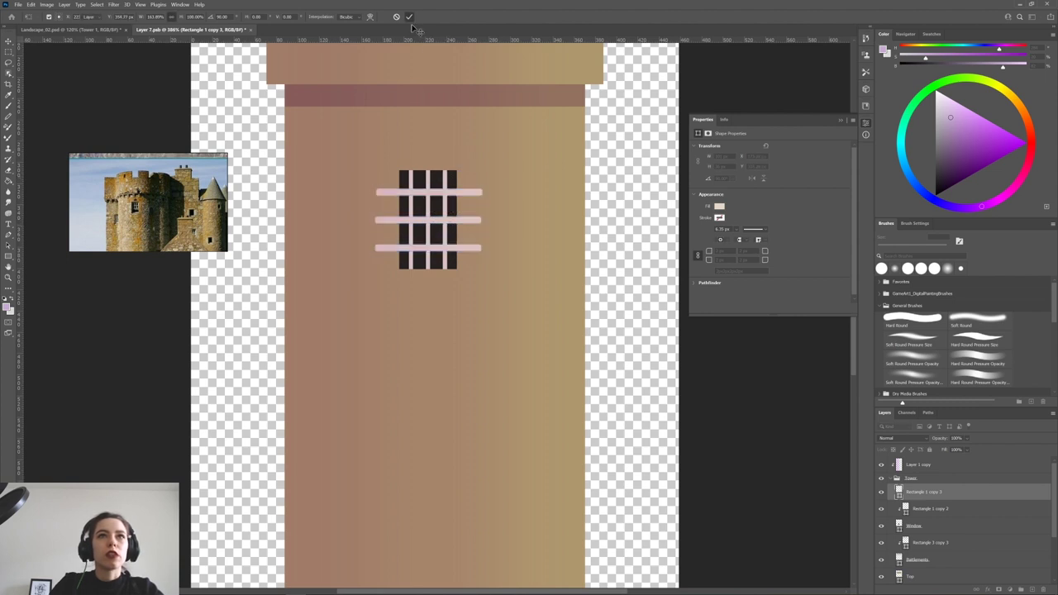
Clip the horizontal bars to the Window layer and check the resulting grille.
left_click(894, 499, "alt")
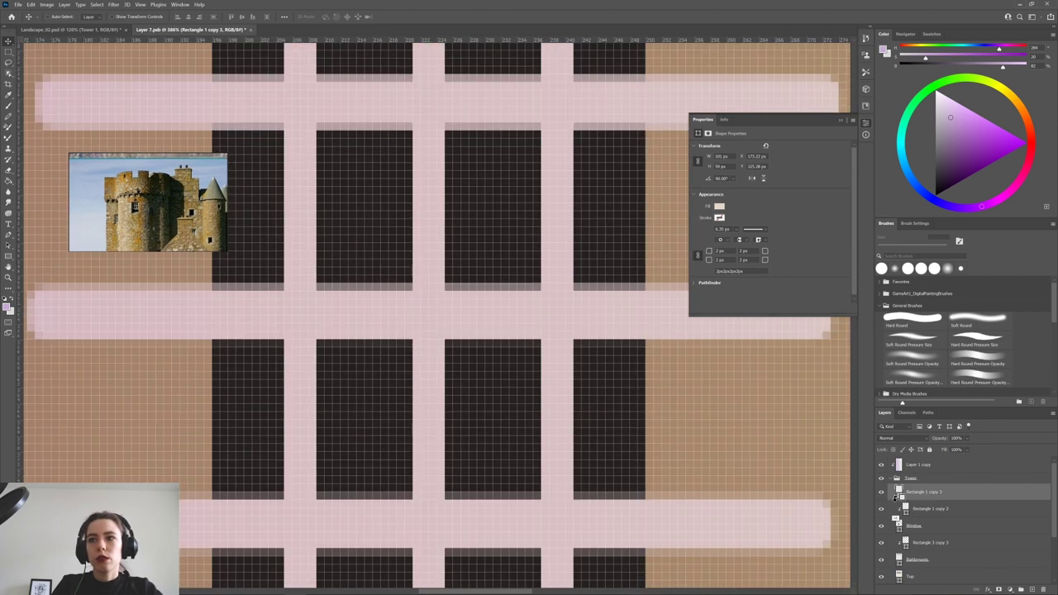
left_click(894, 500, "alt")
scroll(582, 346, "up", 1)
scroll(576, 345, "down", 6)
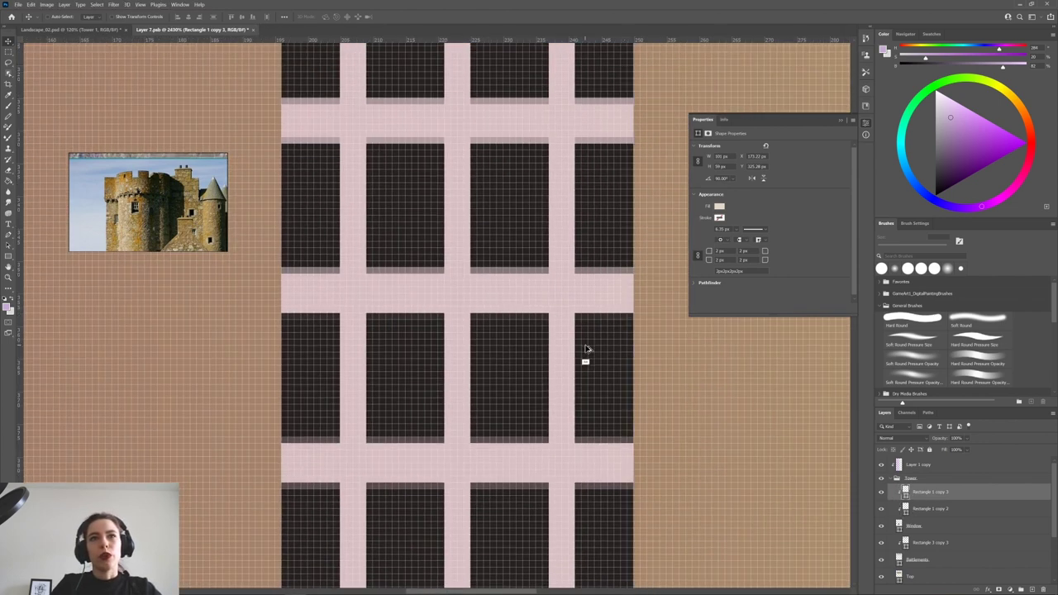
scroll(593, 353, "down", 3)
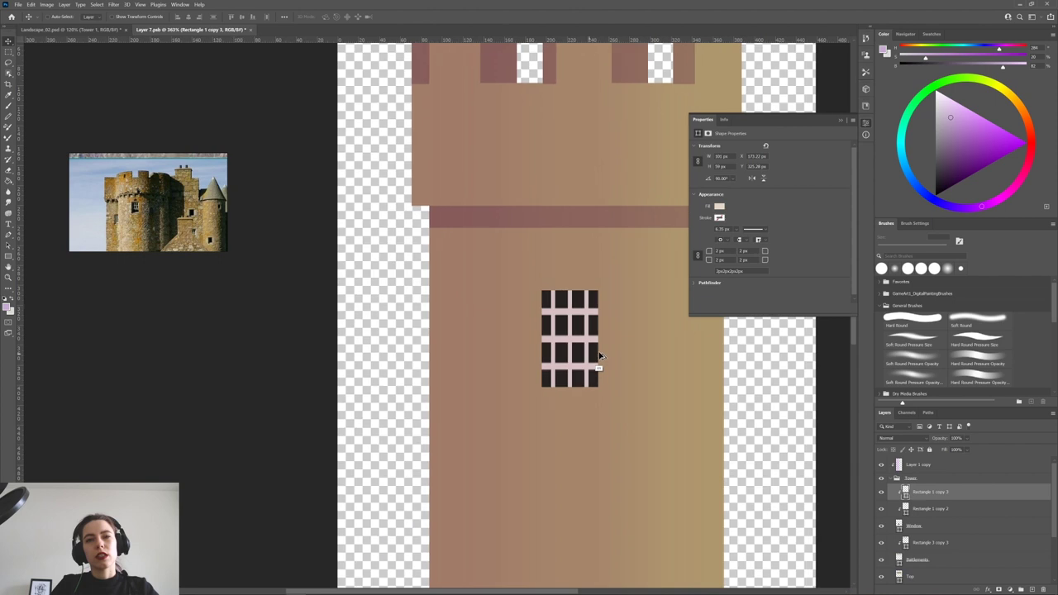
left_click_drag(607, 366, 578, 358)
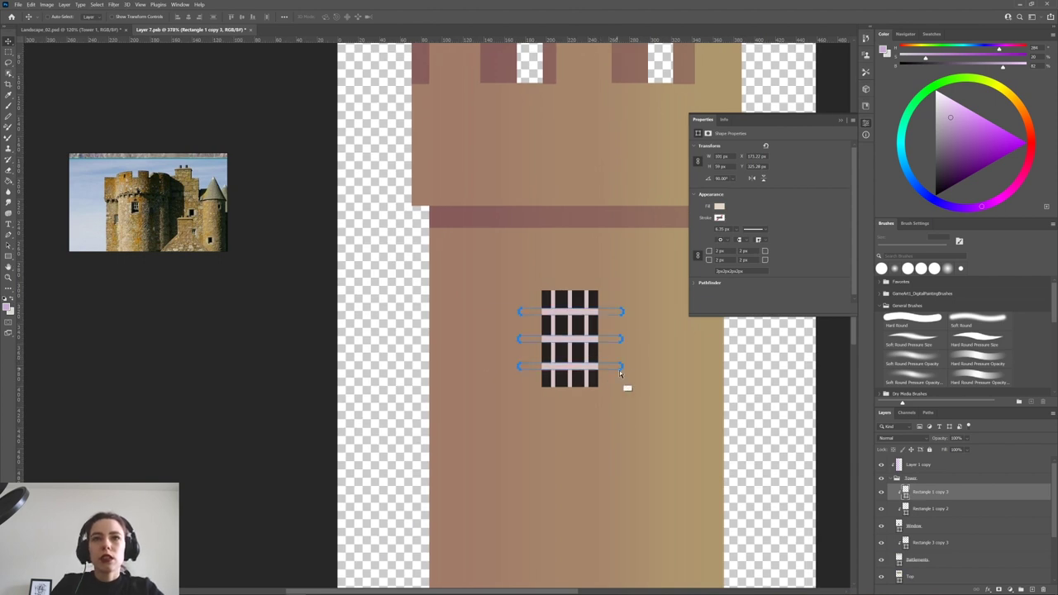
Group both bar layers with the Window shape and name the group Window.
scroll(693, 403, "down", 1)
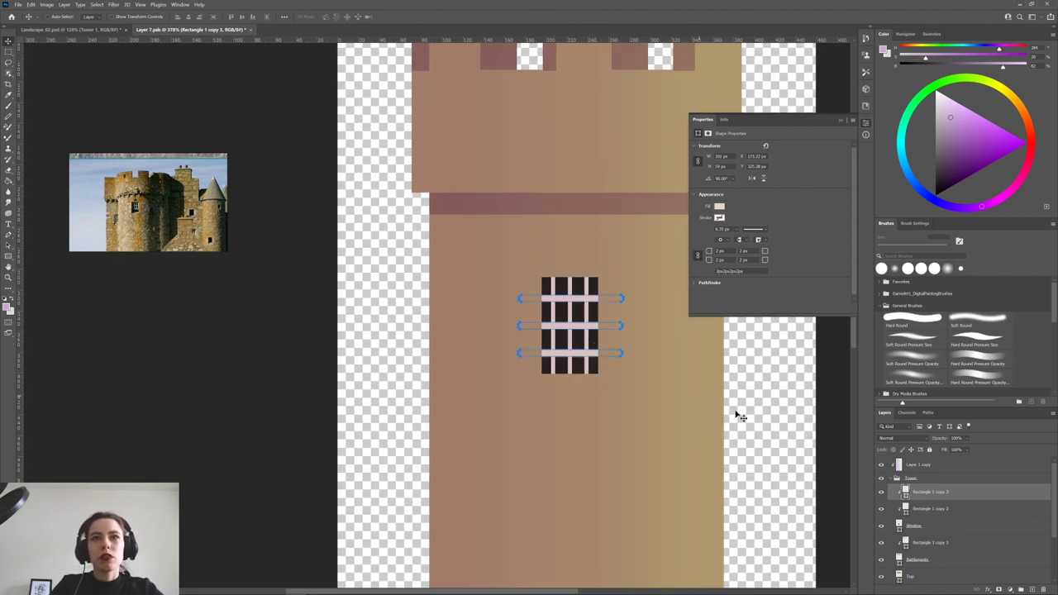
scroll(694, 422, "down", 2)
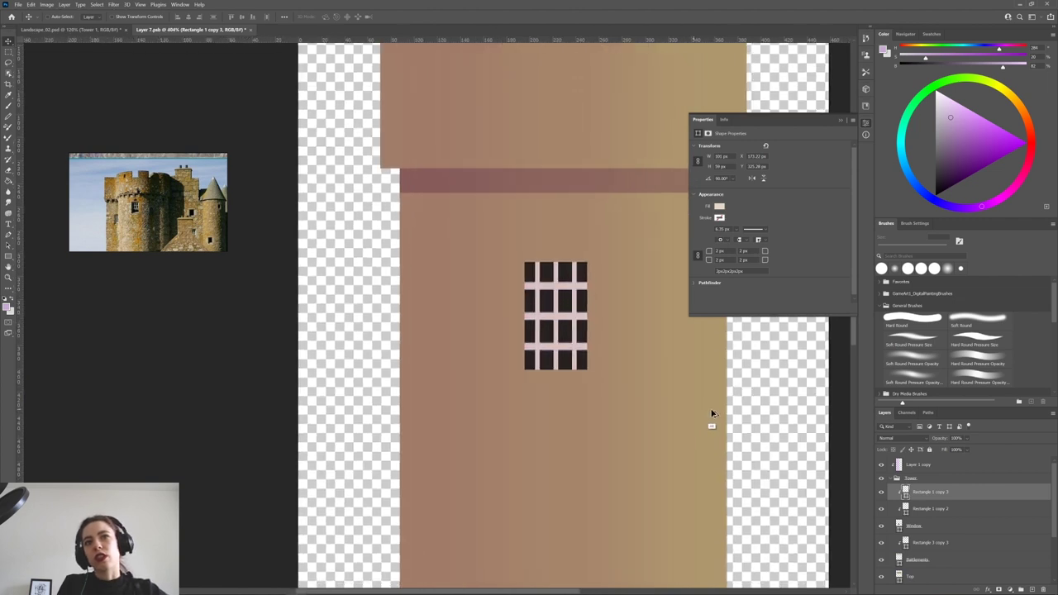
left_click_drag(658, 394, 542, 388)
left_click(947, 526, "shift")
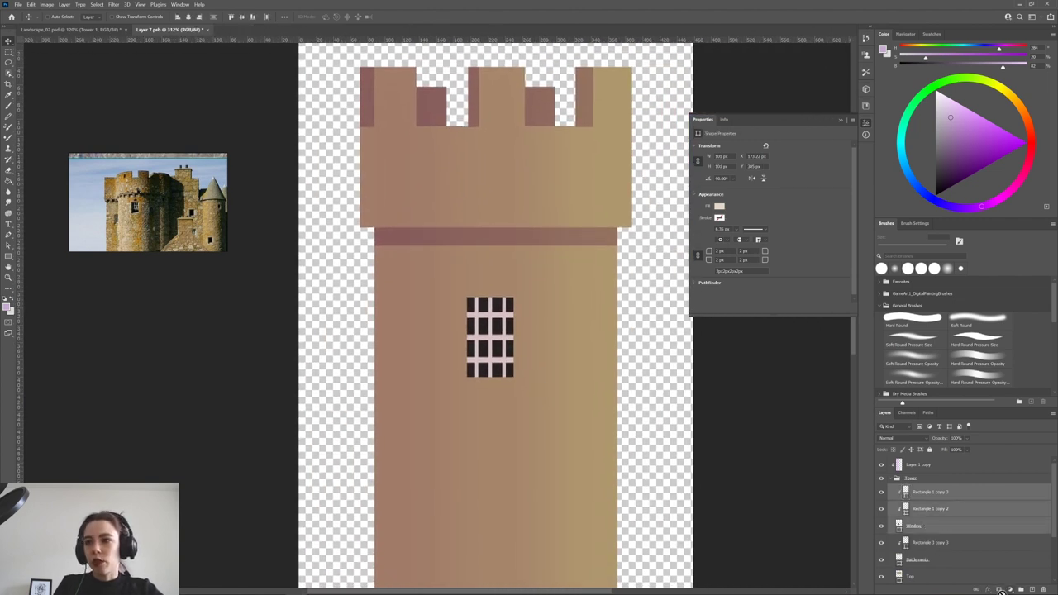
left_click(1019, 588)
double_click(918, 488)
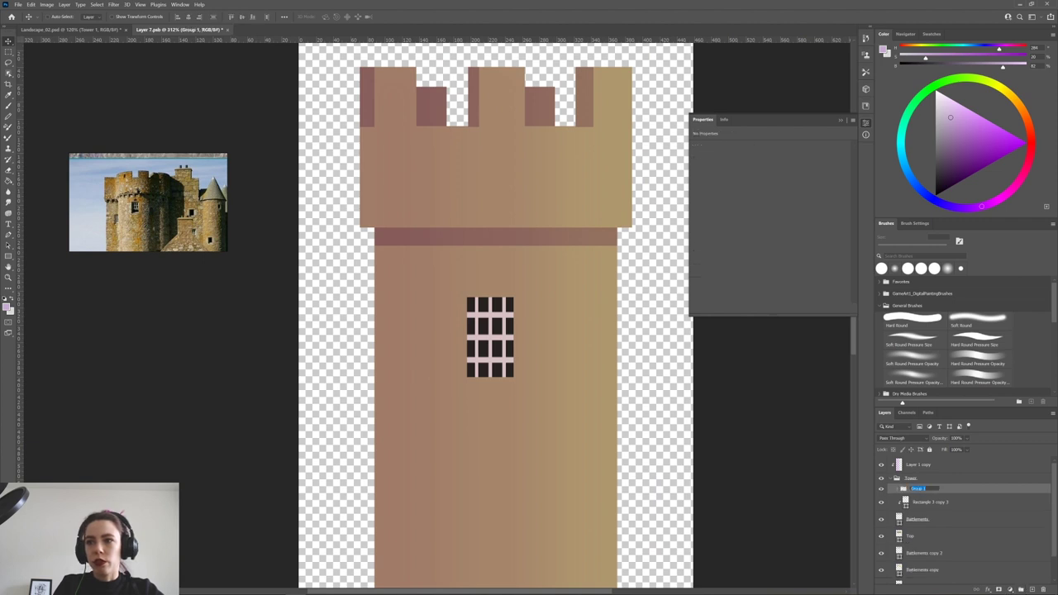
type("Window")
key("Return")
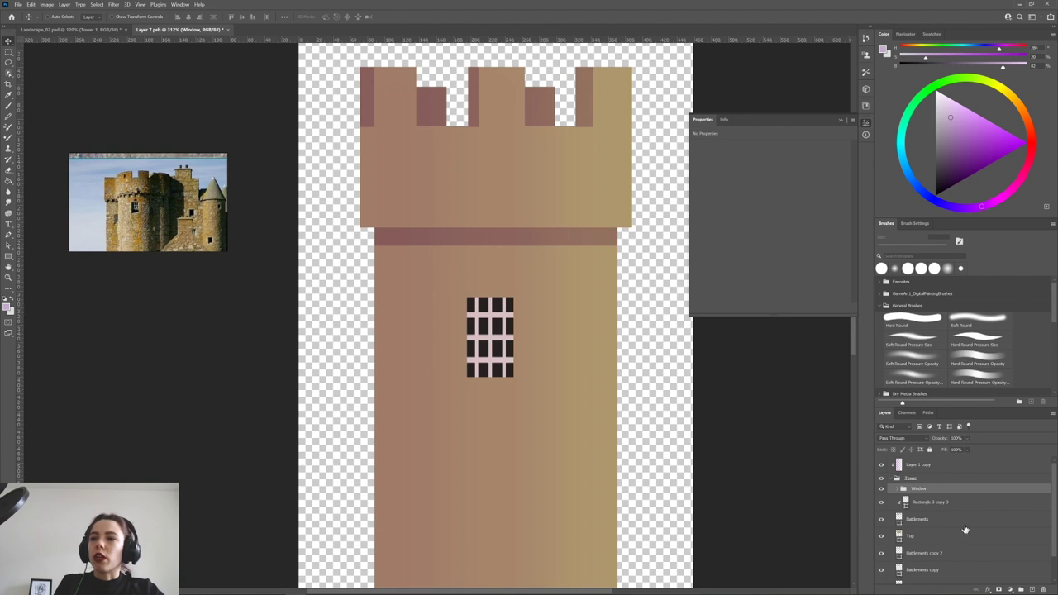
Add a Multiply Inner Shadow to the Window group with about 33% opacity, a 53° angle and 12 px distance.
left_click(988, 589)
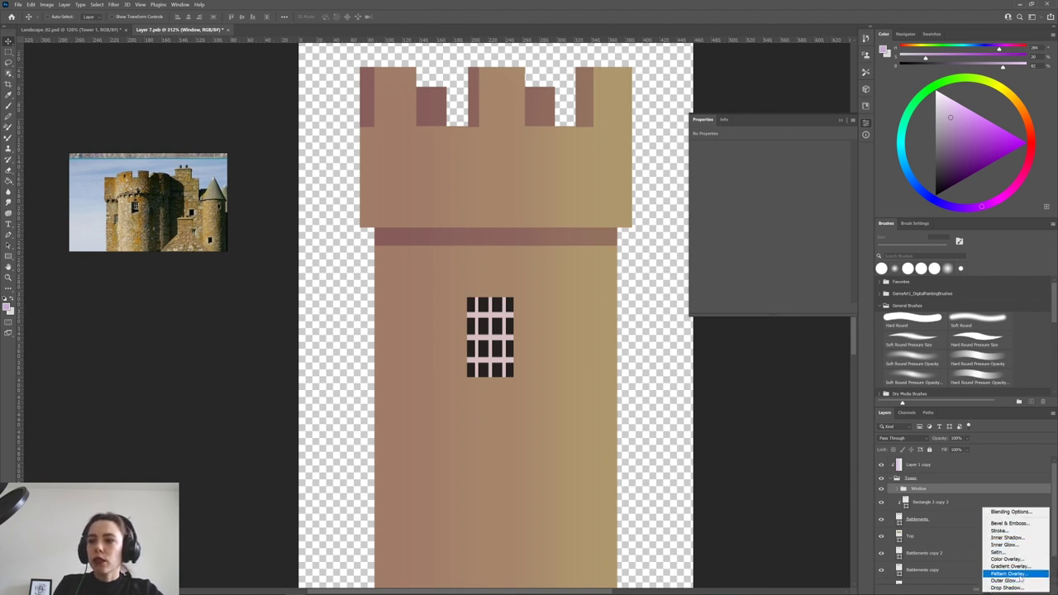
left_click(1014, 543)
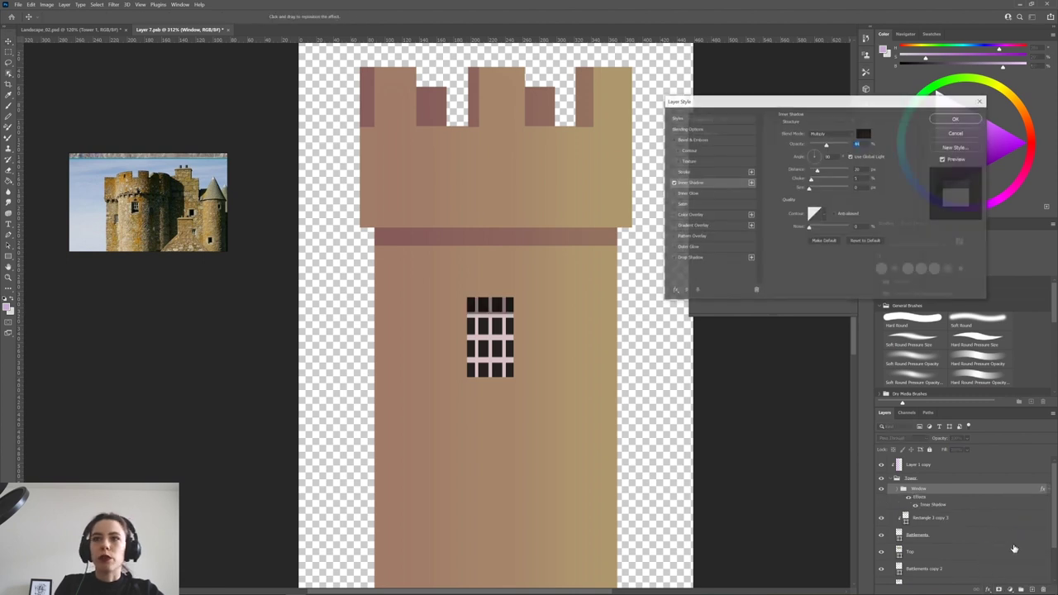
left_click_drag(810, 101, 786, 117)
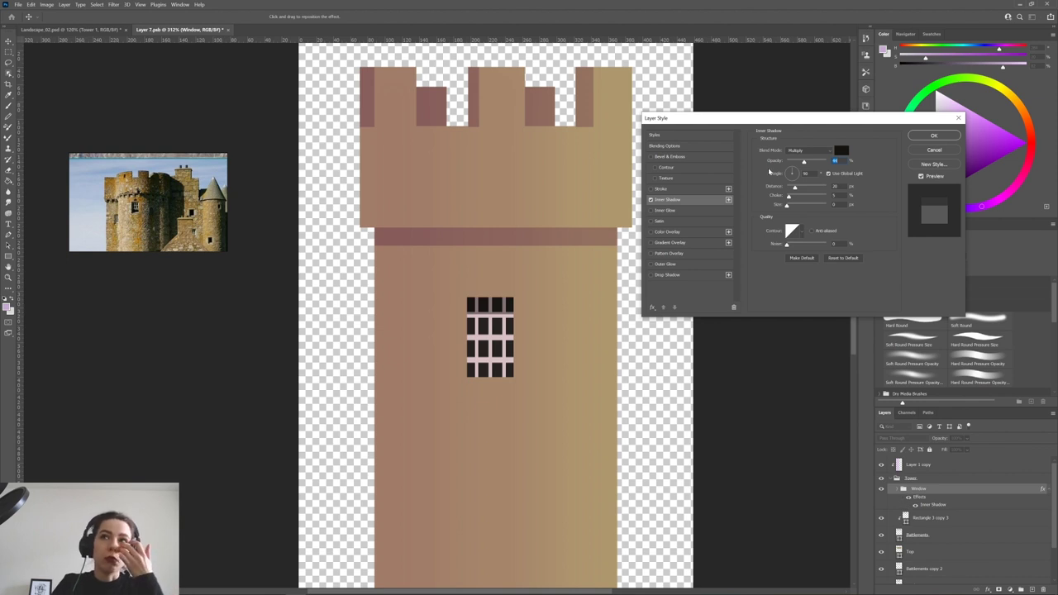
left_click_drag(794, 181, 798, 174)
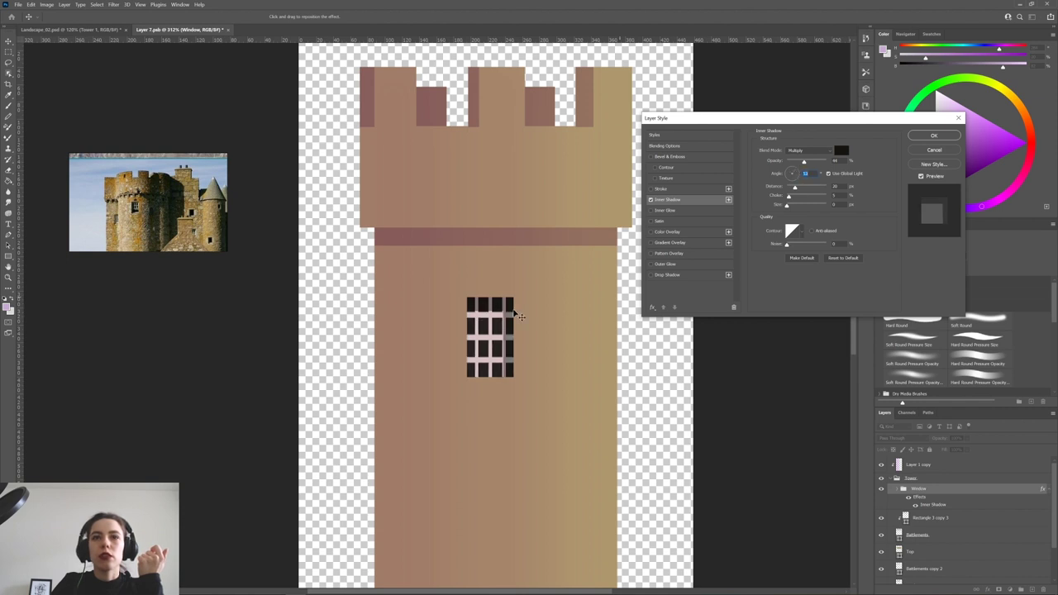
mouse_move(811, 162)
left_mouse_down()
mouse_move(822, 163)
mouse_move(803, 162)
left_mouse_up()
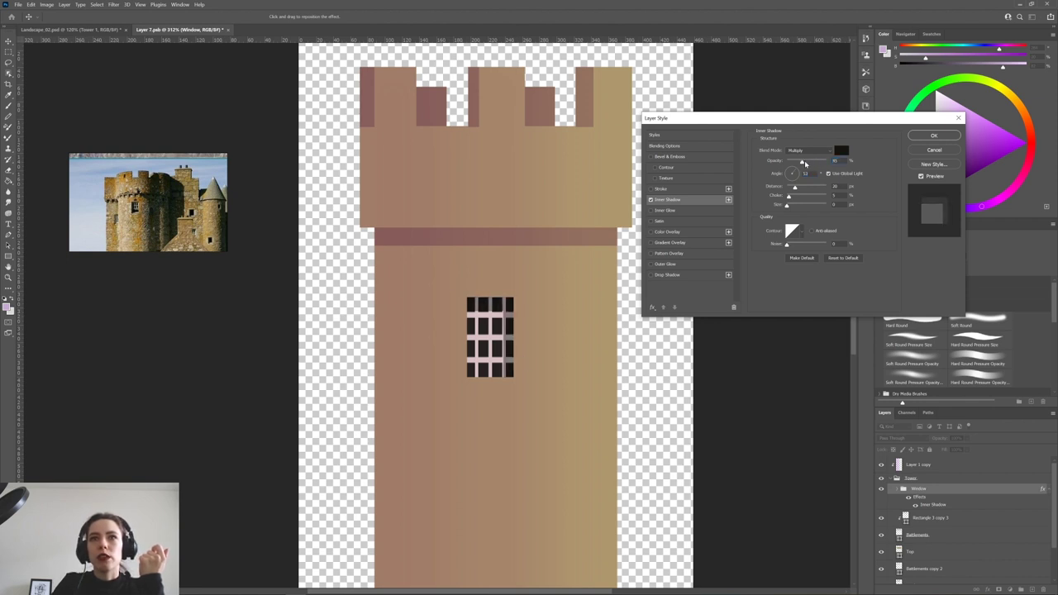
left_click_drag(800, 163, 792, 188)
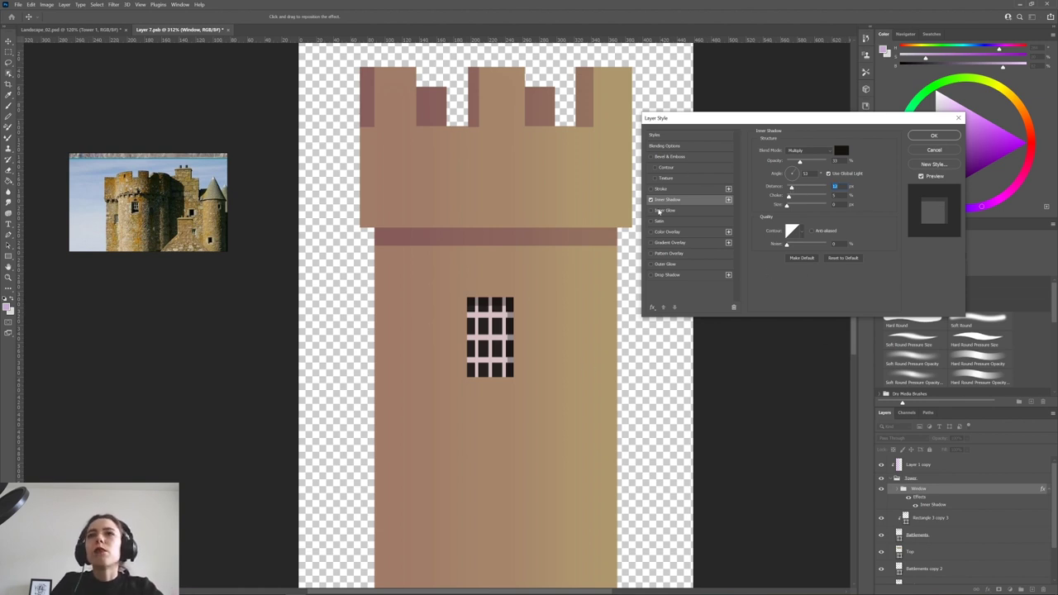
Add a dark Multiply Inner Glow to the Window group with 72% opacity and edge as the source.
left_click(651, 211)
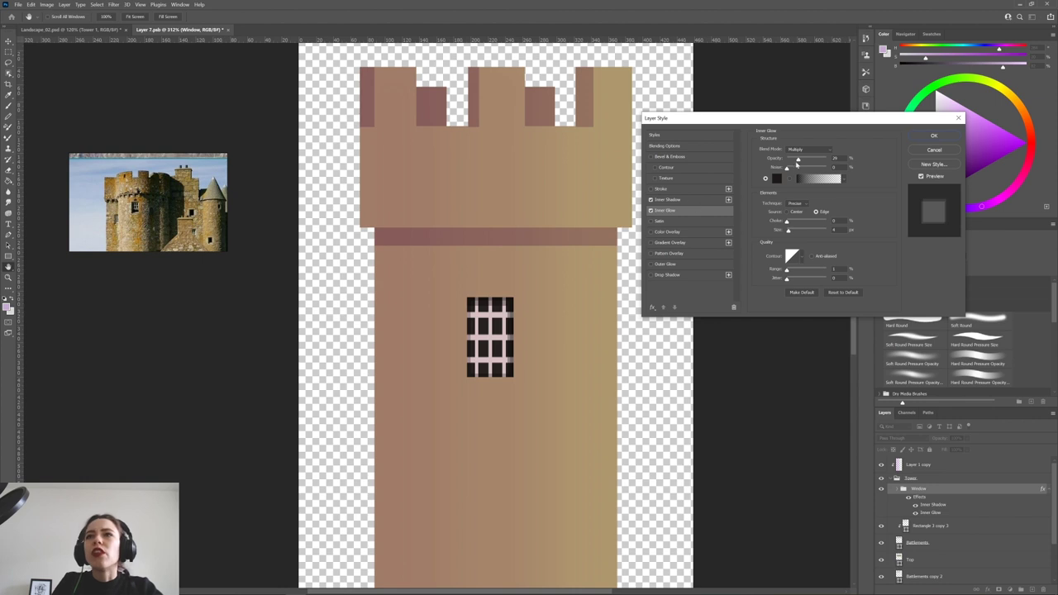
left_click(799, 160)
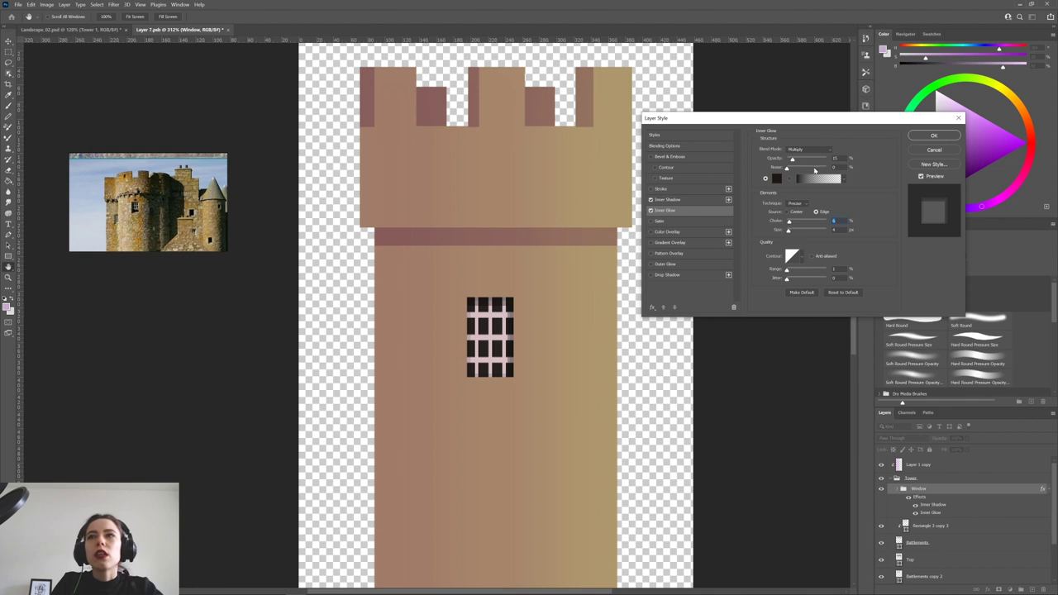
left_click_drag(794, 159, 825, 162)
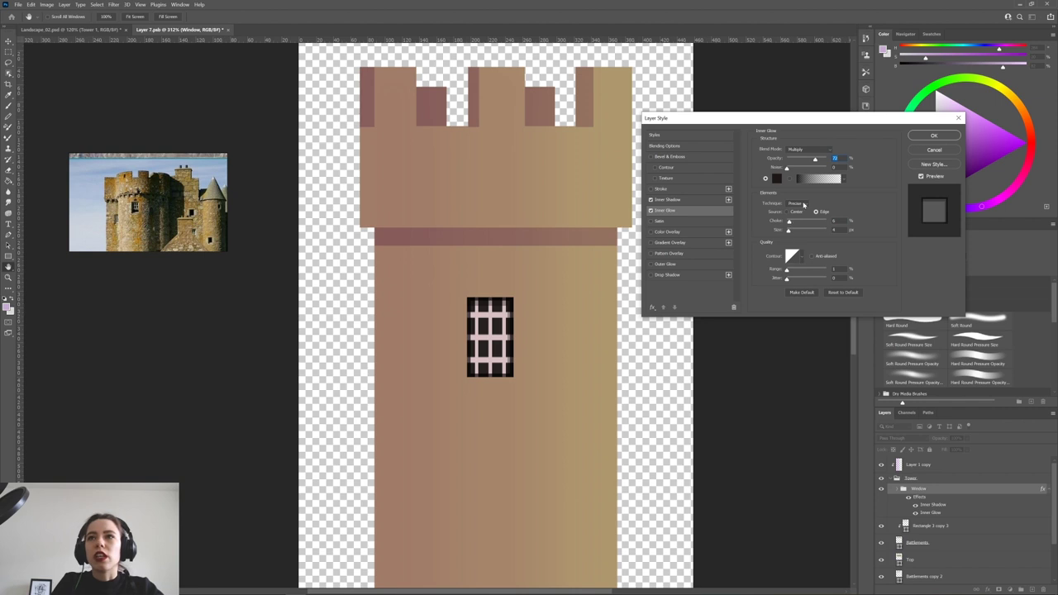
left_click_drag(789, 232, 789, 232)
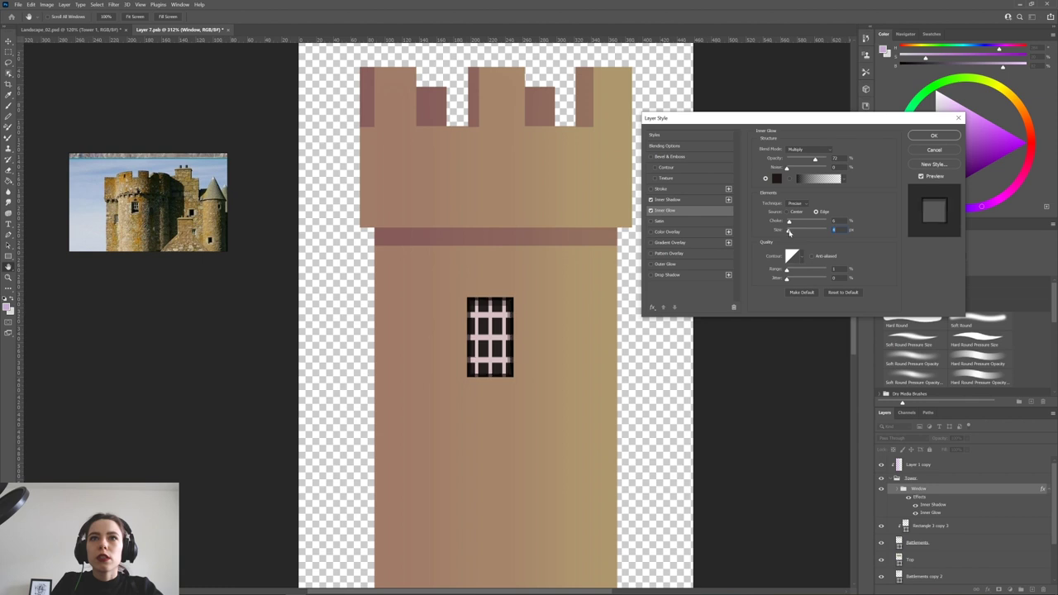
left_click(777, 179)
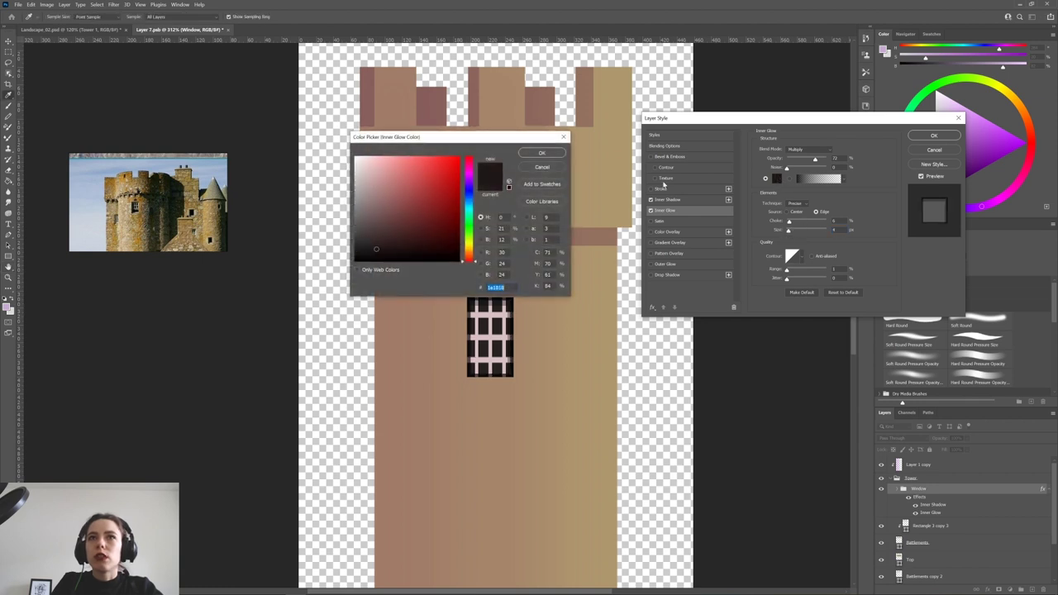
left_click(541, 153)
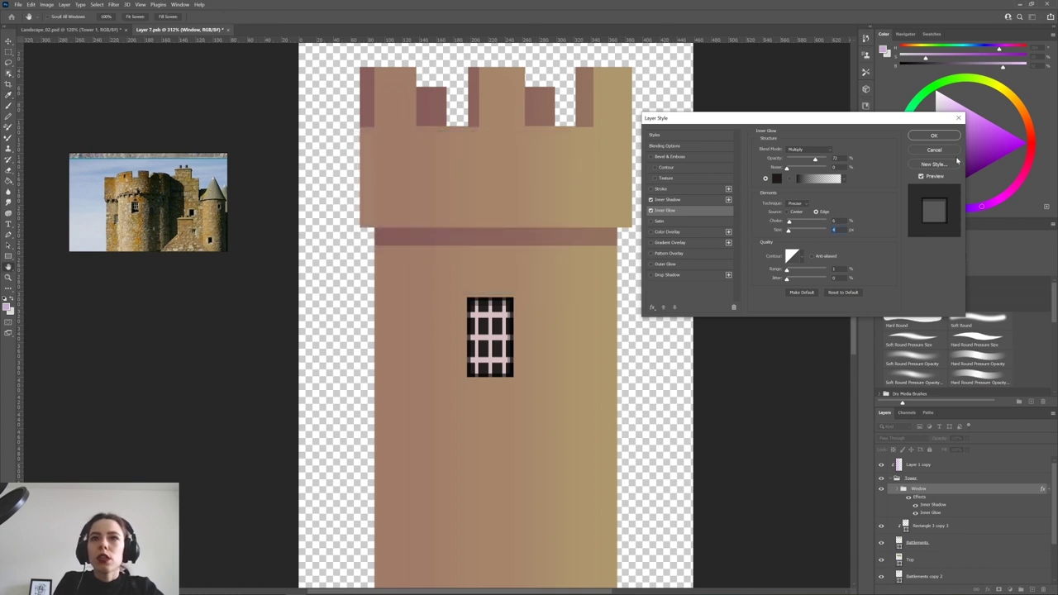
left_click(934, 136)
Compare the tower window with and without its layer effects at a smaller view size.
scroll(632, 347, "down", 3)
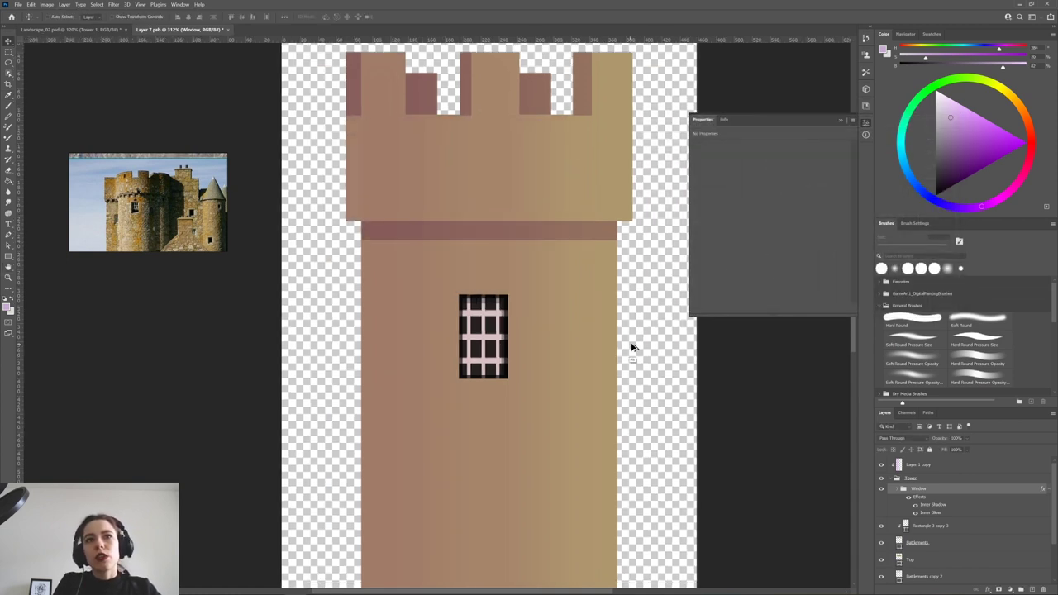
scroll(645, 346, "down", 4)
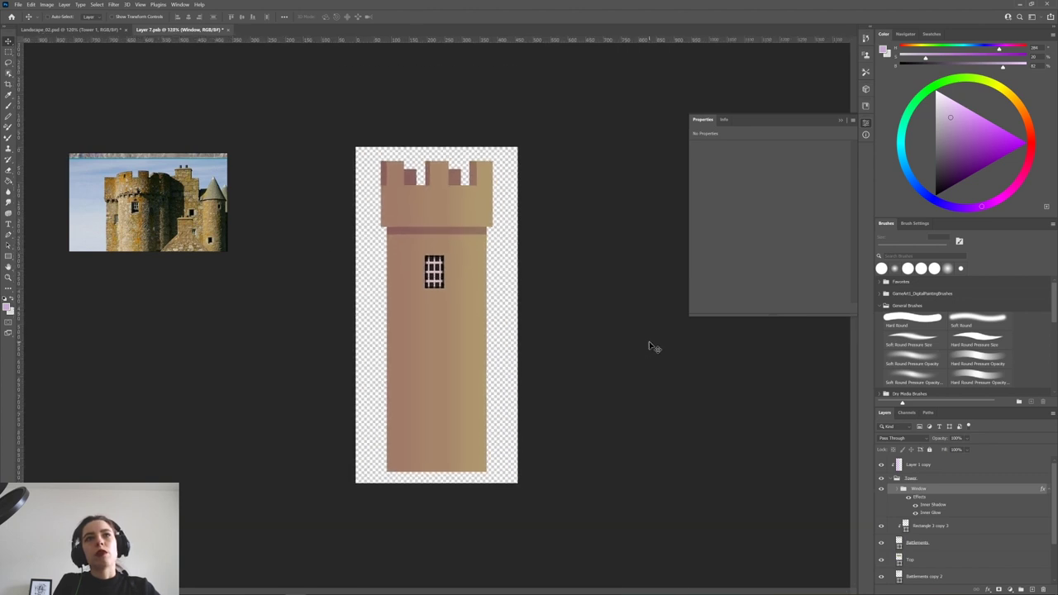
left_click(914, 504)
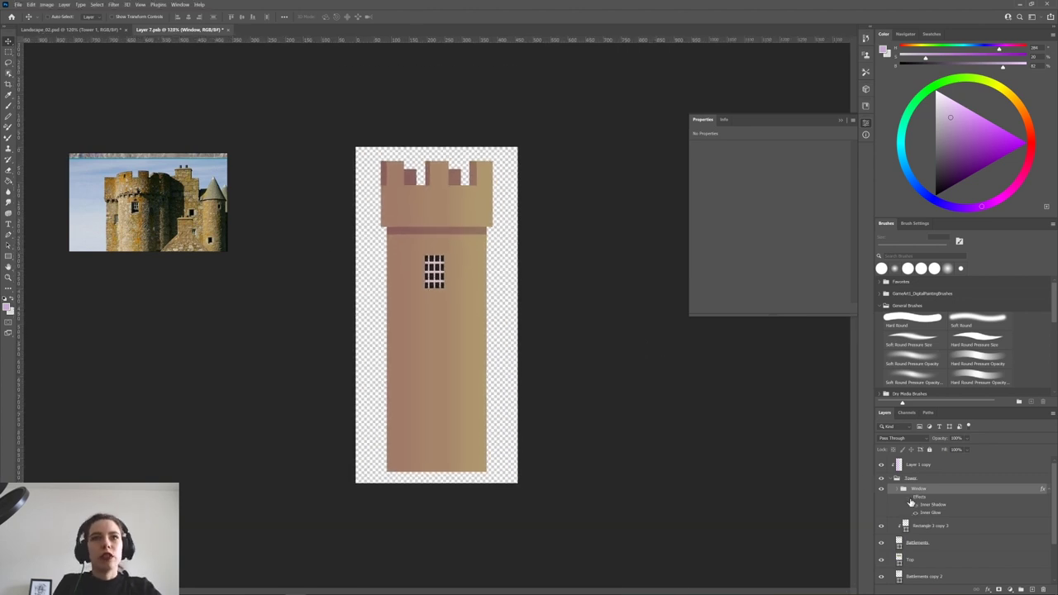
left_click(913, 505)
left_click(913, 504)
left_click(914, 504)
left_click(913, 504)
left_click(913, 505)
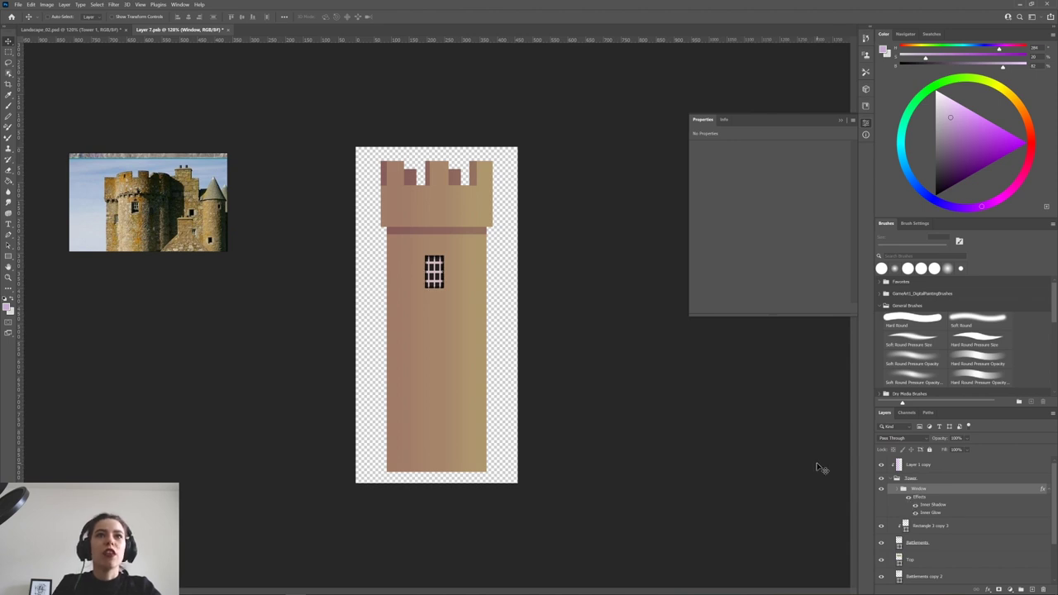
Darken the fill of both bar layers in the Window group to a muted grey-beige.
left_click(898, 489)
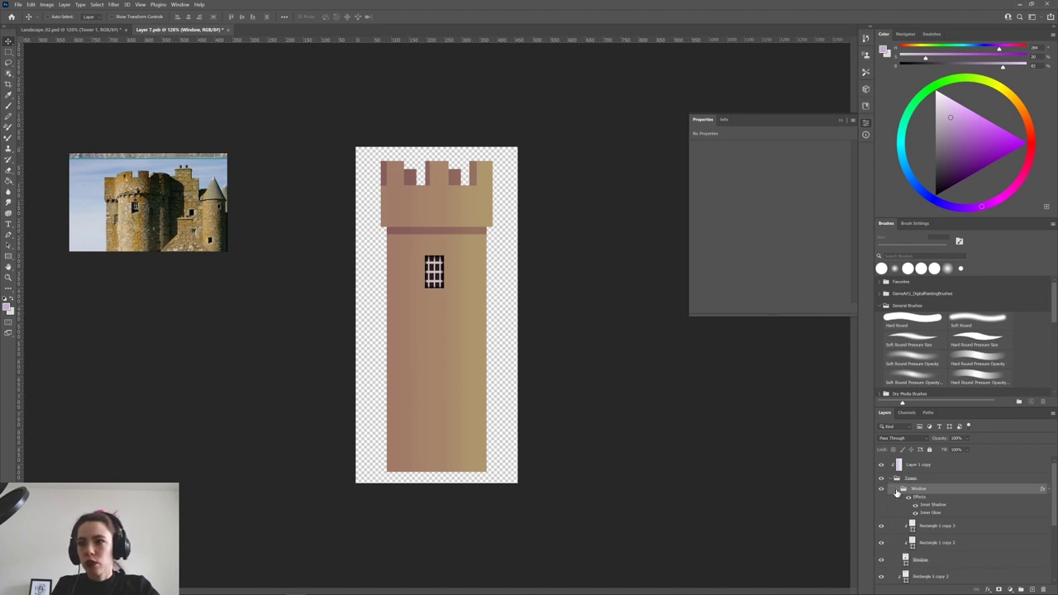
left_click(930, 547)
left_click(926, 561)
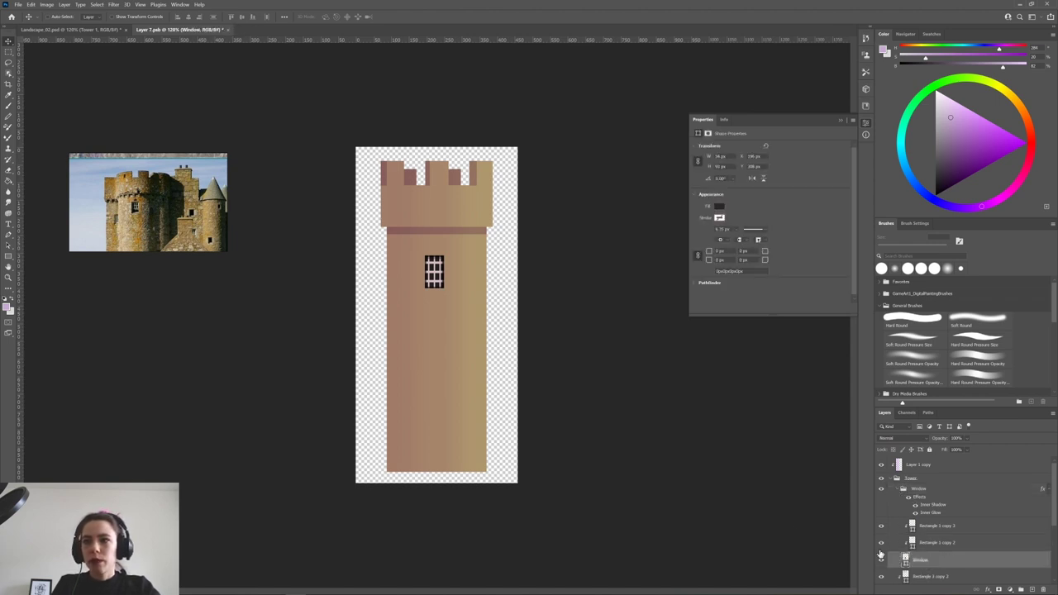
left_click(930, 545)
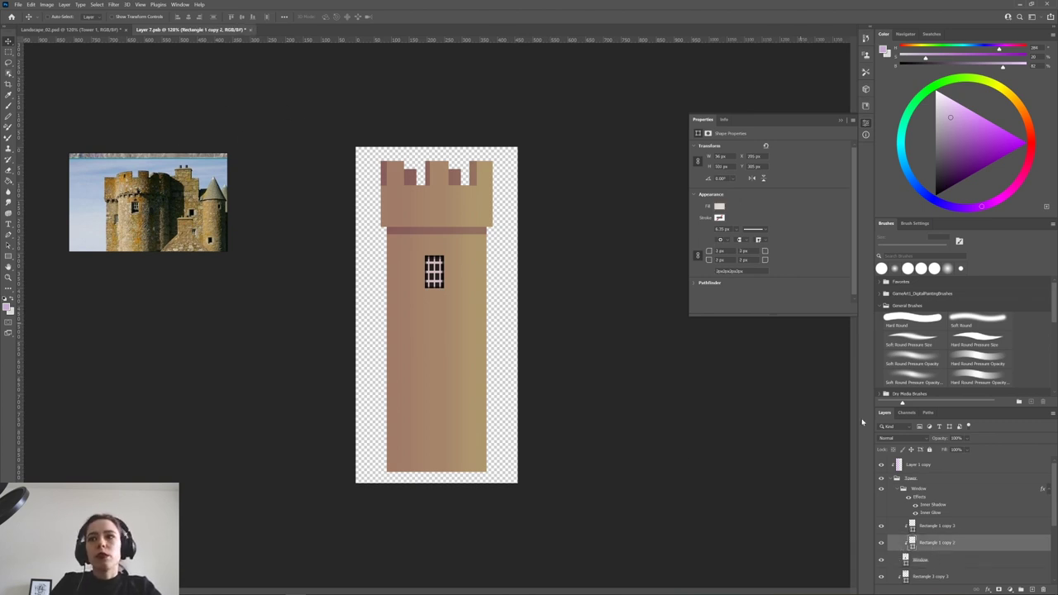
left_click(926, 527, "shift")
left_click(719, 207)
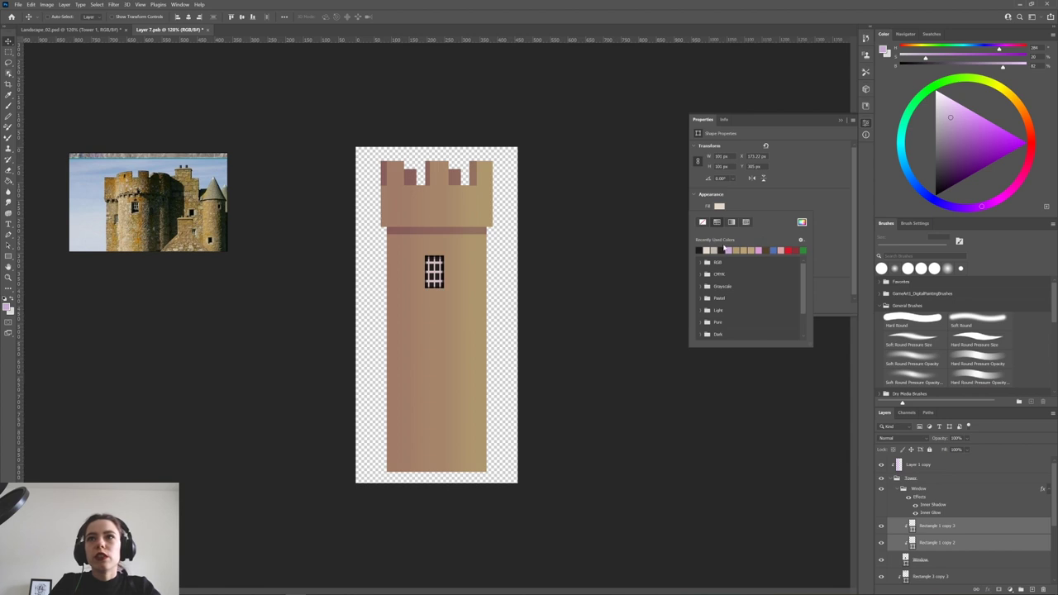
left_click(802, 221)
left_click_drag(475, 135, 677, 111)
left_click_drag(576, 166, 590, 175)
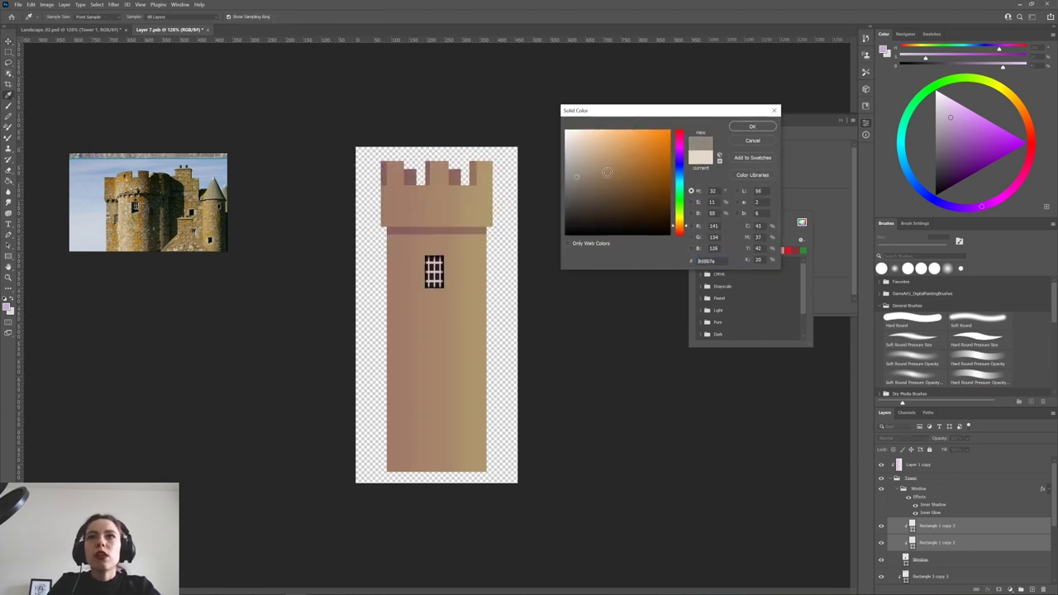
left_click(748, 126)
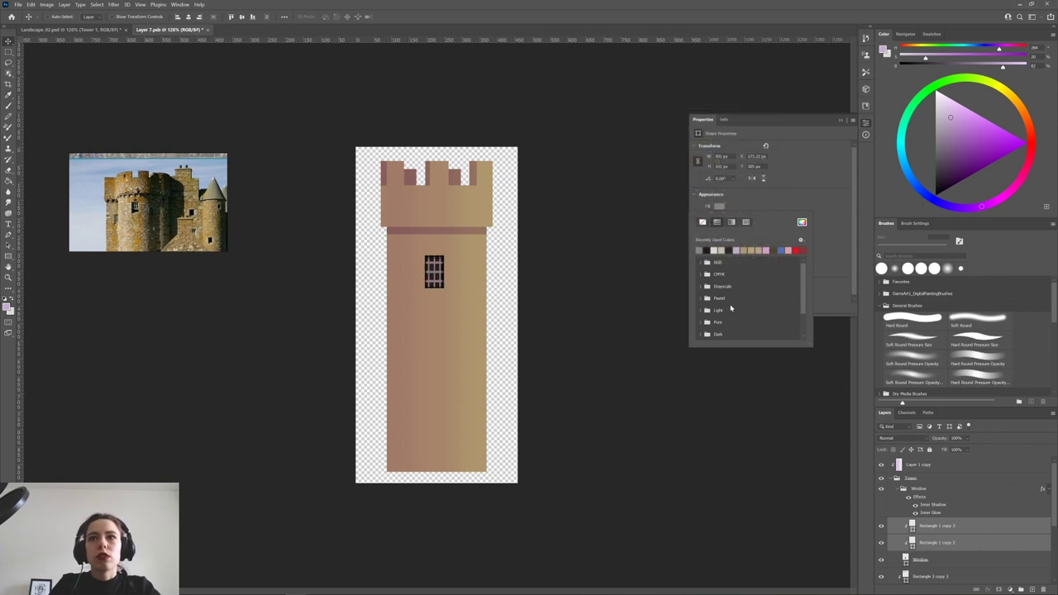
Shift the window bars' fill to a slightly warmer, browner tone.
left_click(802, 222)
left_click_drag(577, 173, 591, 168)
left_click(743, 128)
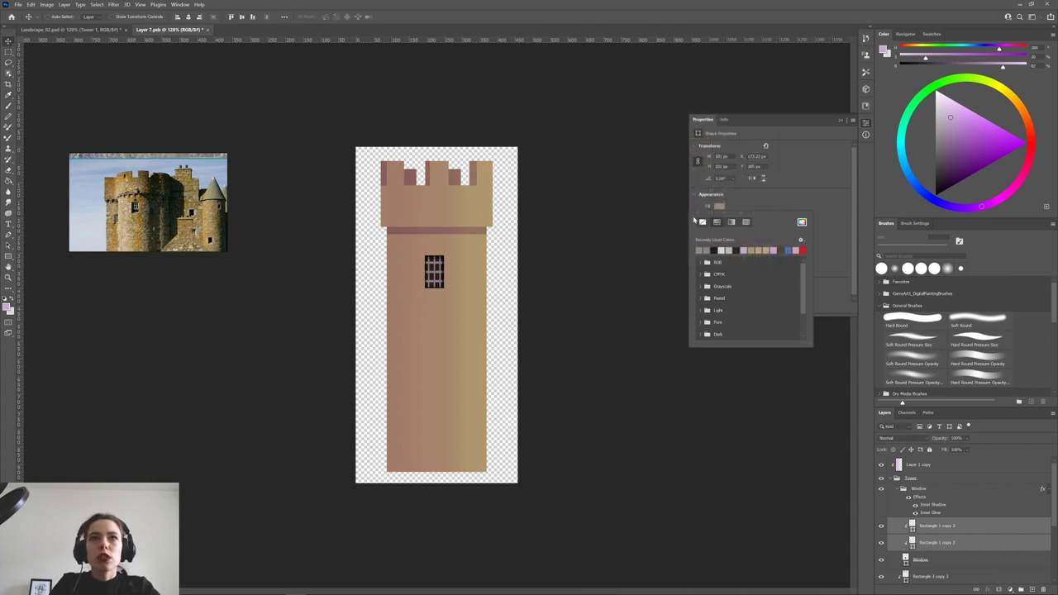
left_click(622, 257)
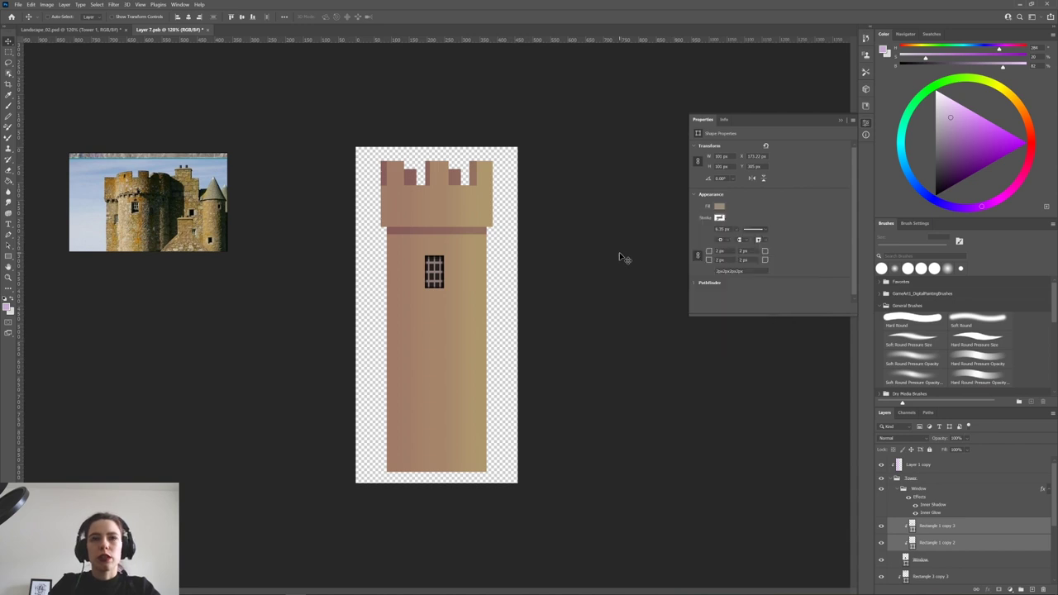
In Landscape_02.psd, copy Tower 1 as an independent smart object and open the copy's contents.
left_click(837, 121)
left_click(91, 30)
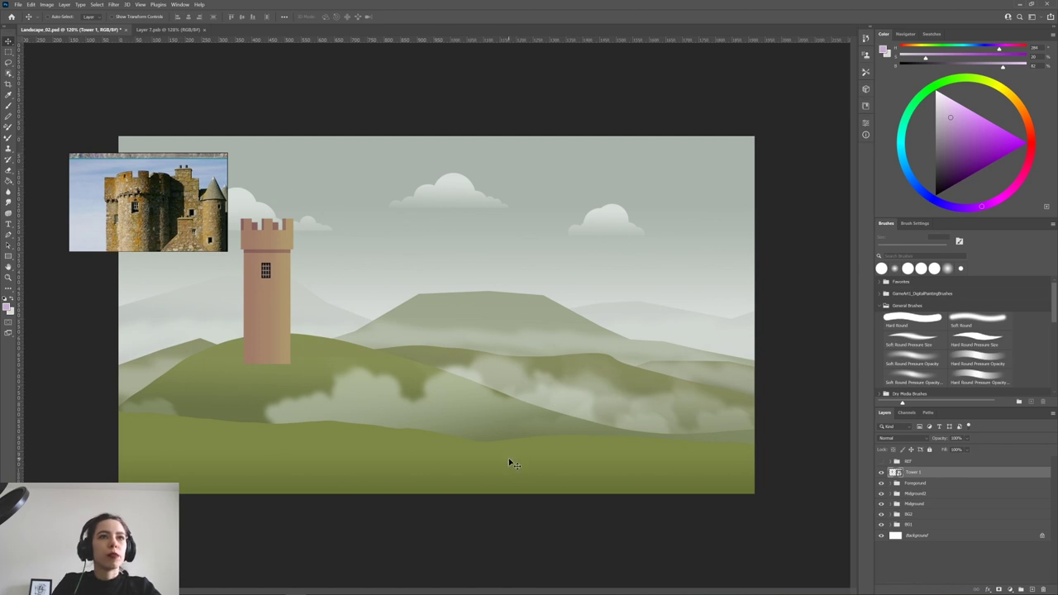
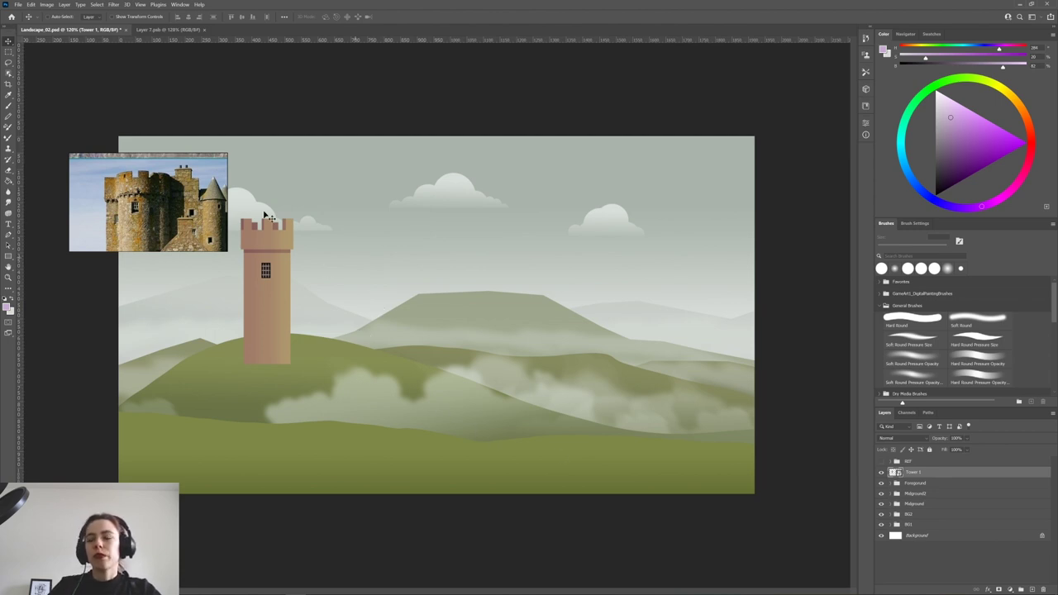
right_click(914, 476)
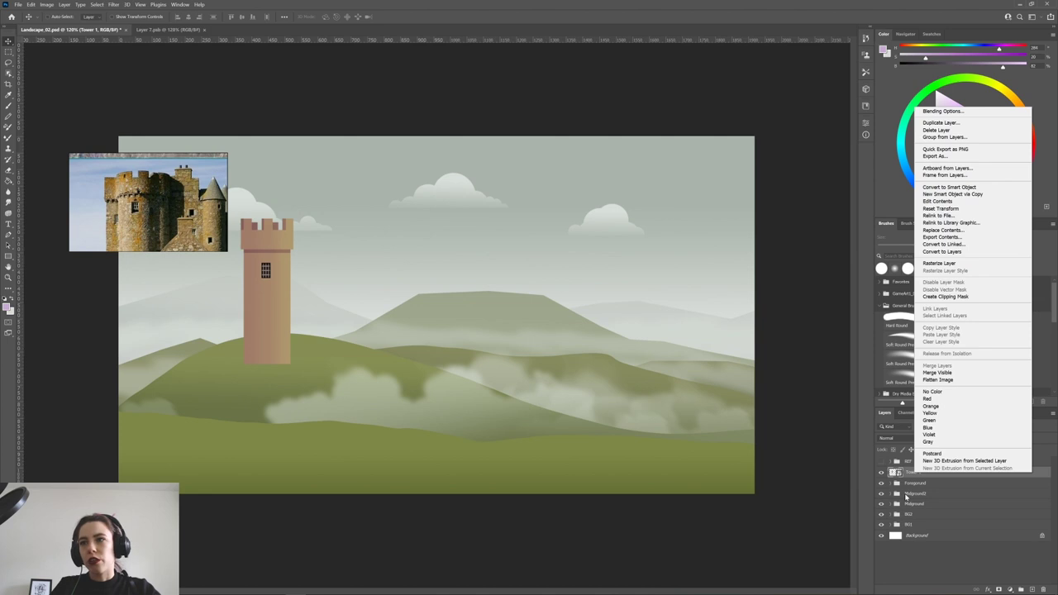
left_click(965, 195)
double_click(895, 472)
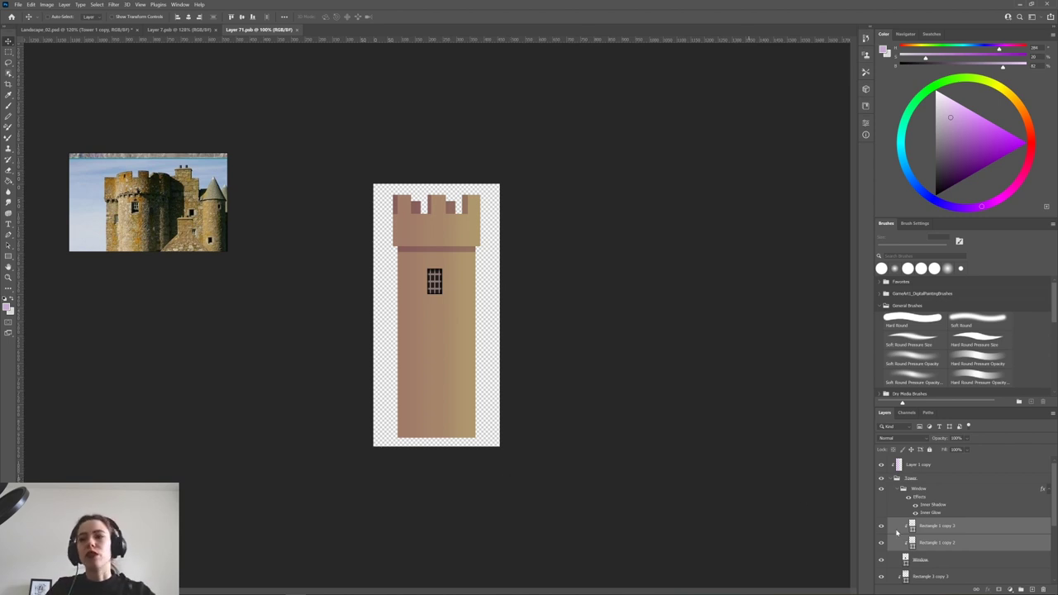
Place a duplicate of the Window group directly below the original window on the copied tower and save the smart object.
left_click(926, 490)
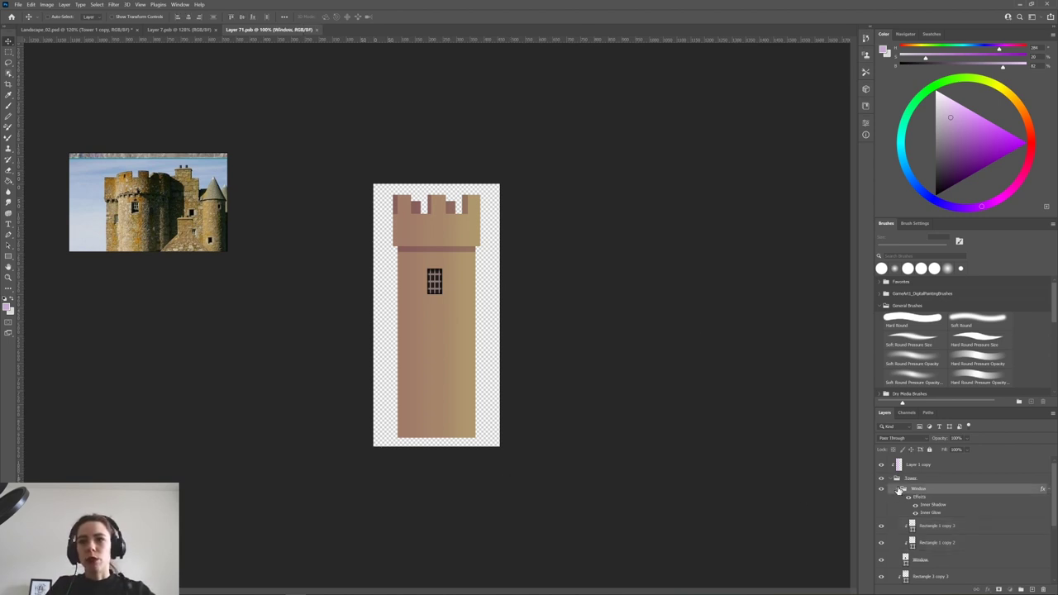
left_click(903, 490)
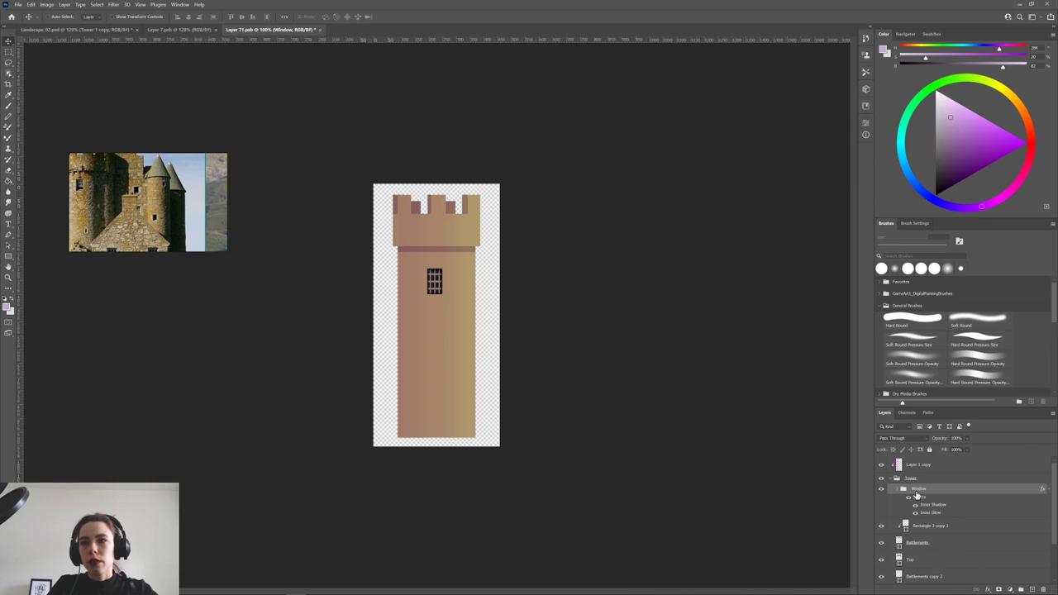
left_click_drag(433, 283, 435, 349)
key("ctrl+s")
In Landscape_02.psd, move the Tower 1 copy beside the original tower on the hill, to its right.
left_click(79, 30)
left_click_drag(266, 304, 358, 303)
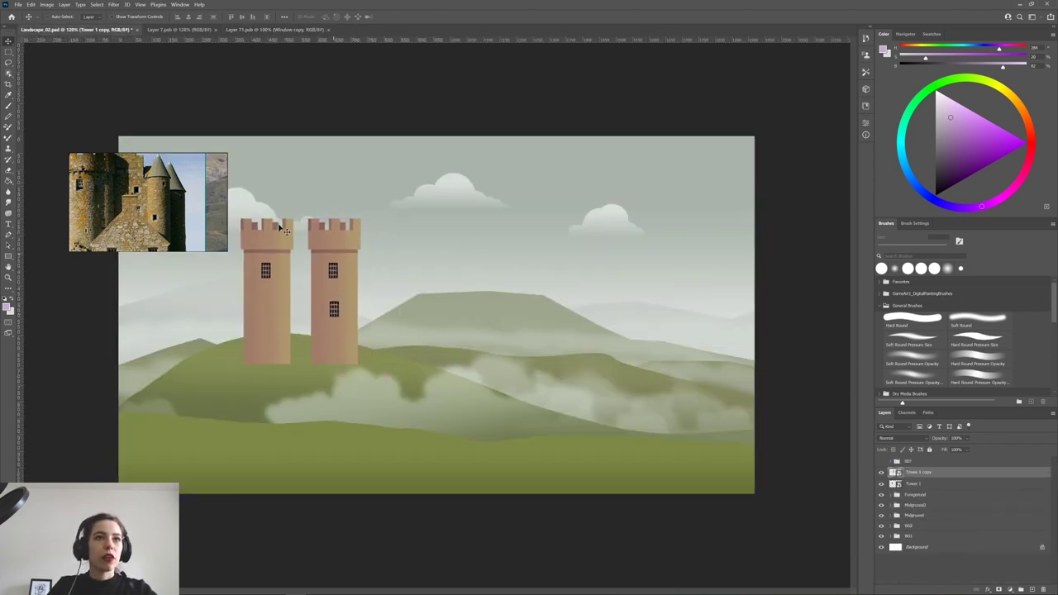
In the copied tower's smart object, delete the battlements, the Top shape and the battlement shading layers, keeping the windows, Shadow and Tower layers.
left_click(273, 30)
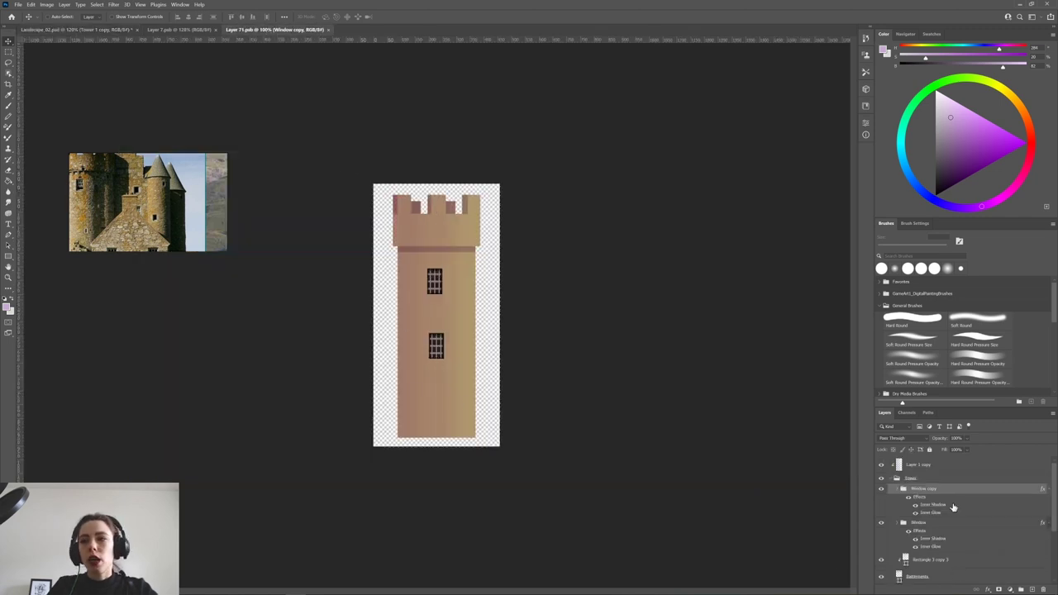
left_click(890, 480)
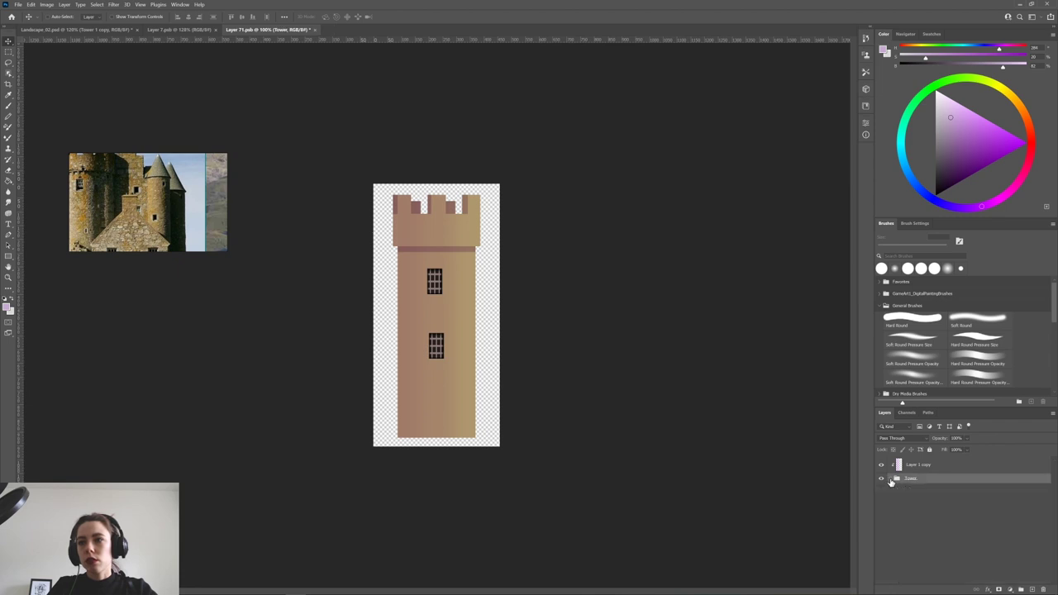
left_click(892, 480)
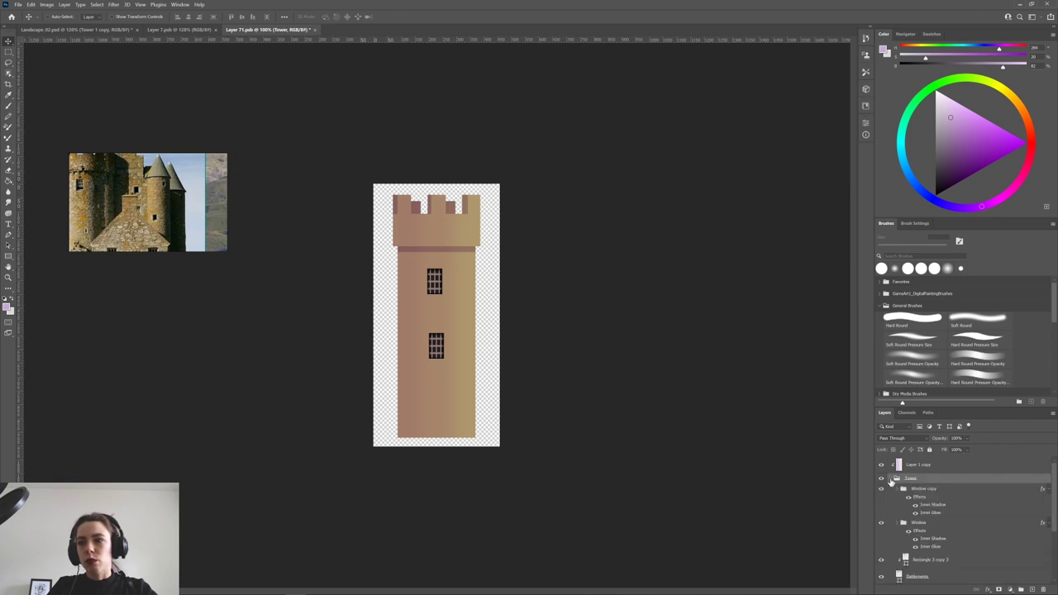
scroll(926, 529, "down", 3)
left_click(924, 512)
key("Delete")
key("Delete")
left_click(924, 510)
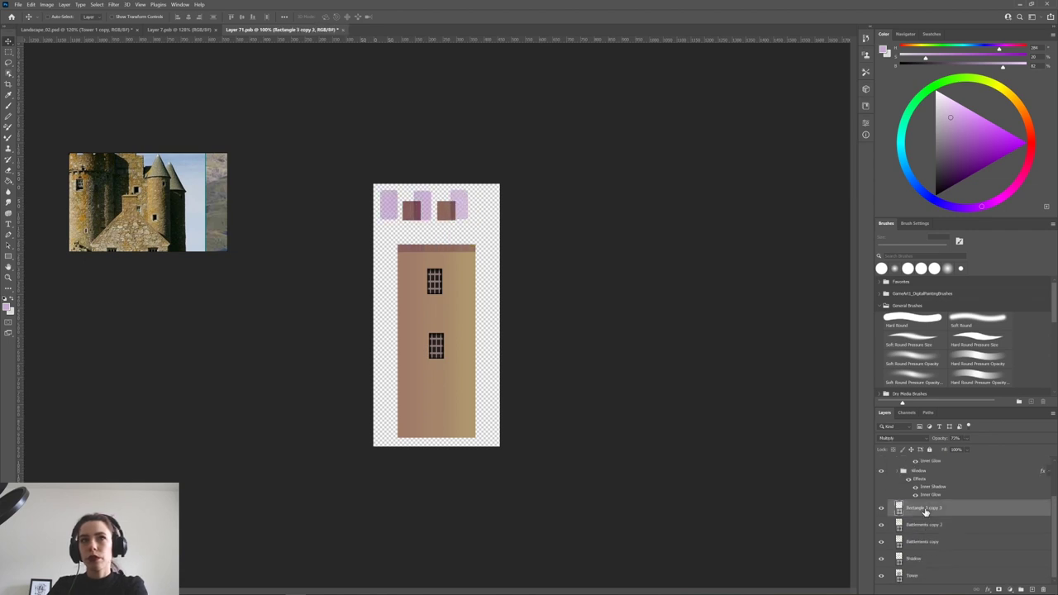
left_click(927, 547, "shift")
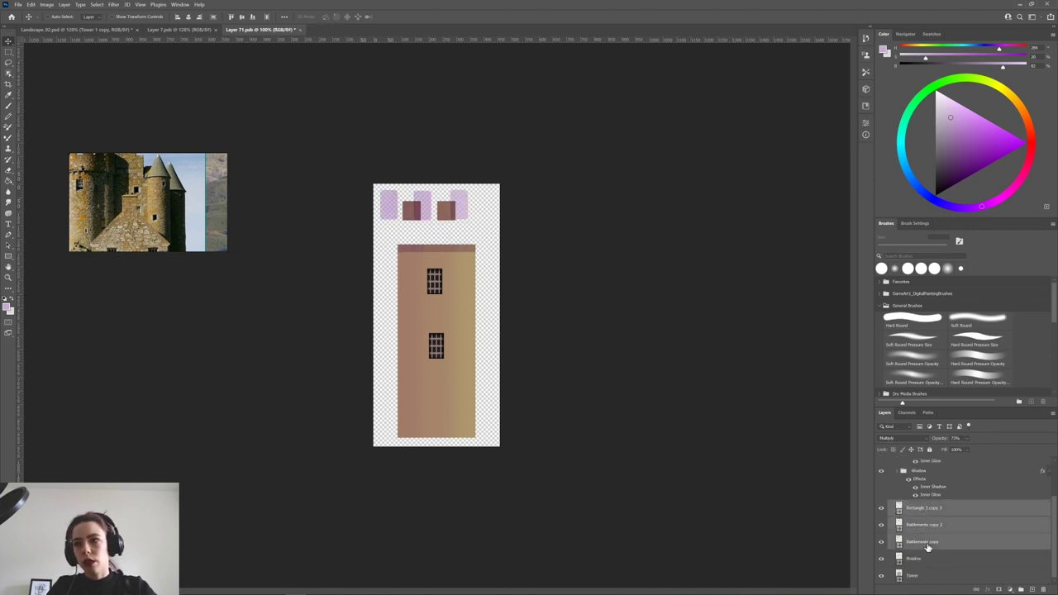
key("Delete")
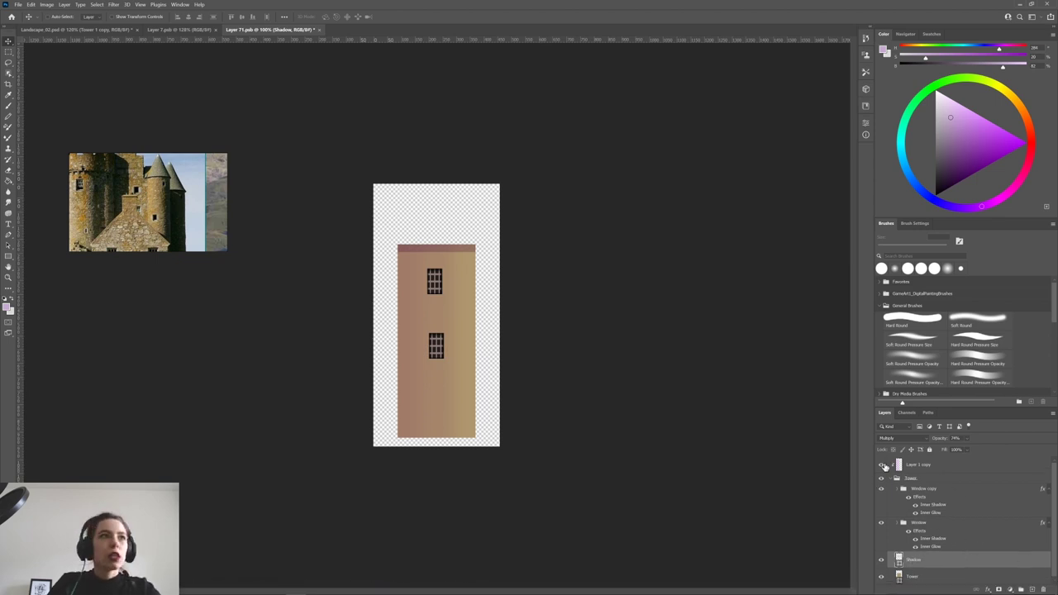
Activate the Pen tool in Shape mode for drawing above the tower body.
left_click(8, 234)
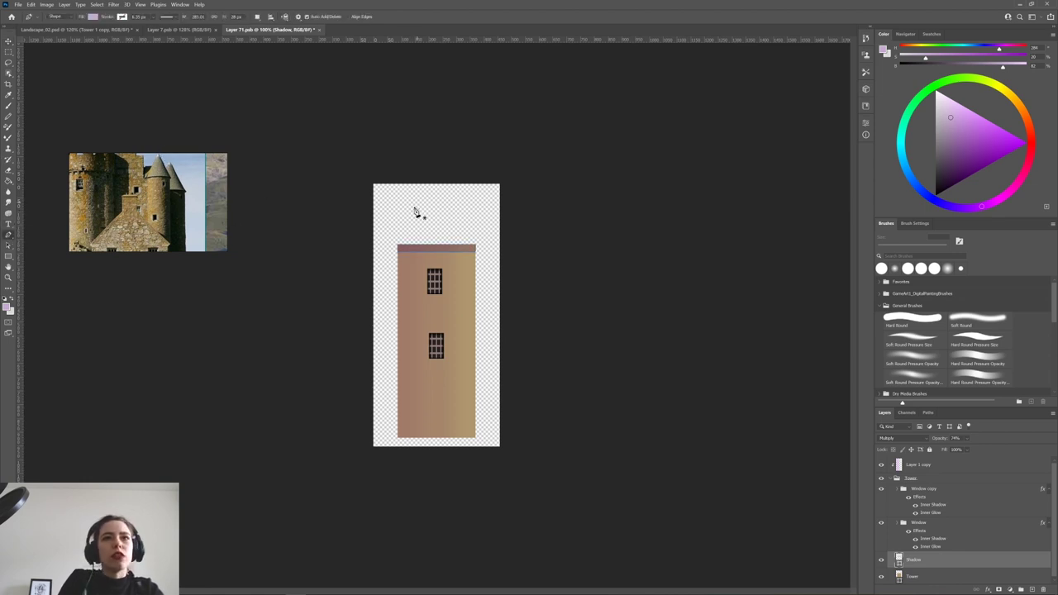
Extend the canvas upward with the Crop tool to make more room above the tower.
left_click(9, 85)
left_click_drag(438, 186, 460, 160)
key("Return")
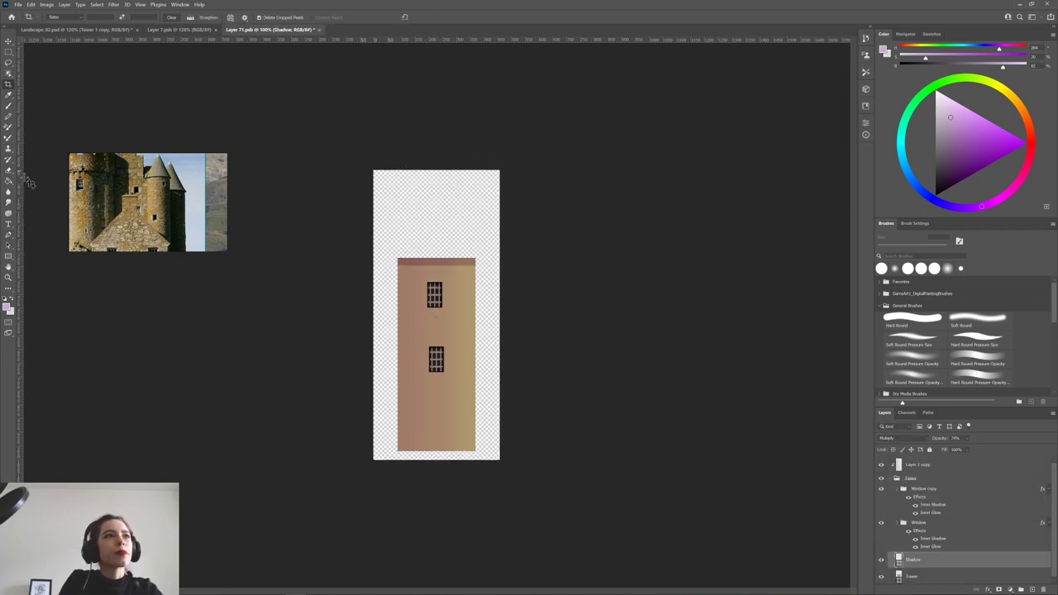
Draw a triangular roof shape with the Pen tool, its base spanning slightly beyond the tower's top edge.
left_click(8, 234)
left_click(434, 175)
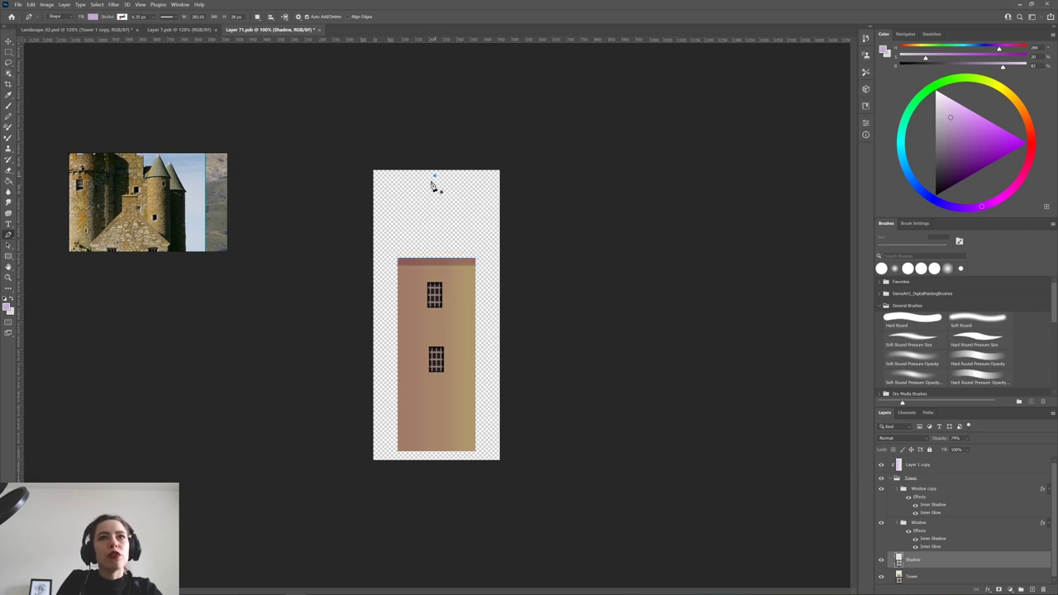
left_click(393, 259)
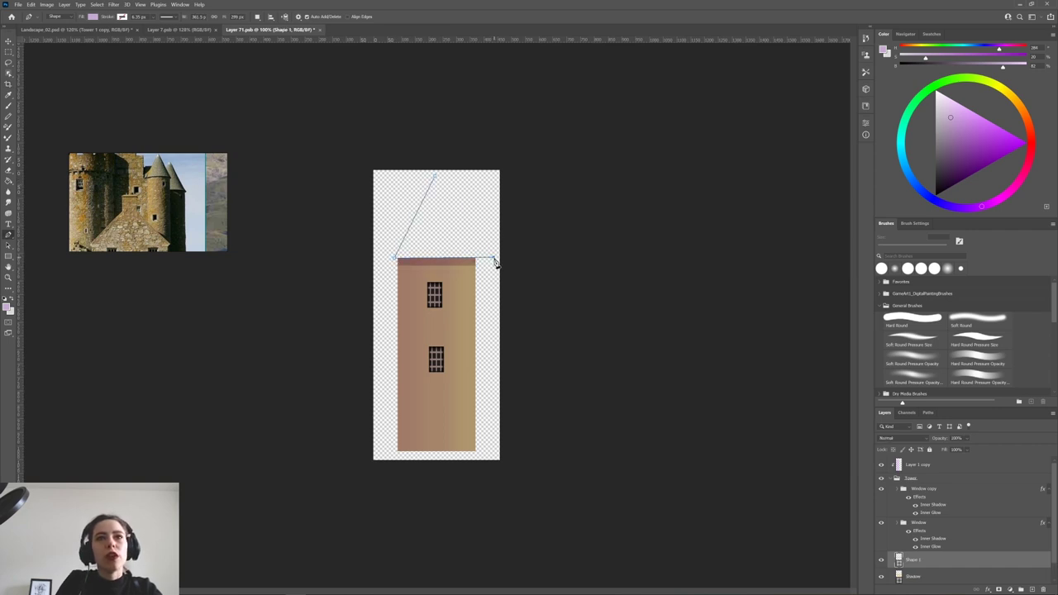
left_click(494, 258)
left_click(434, 176)
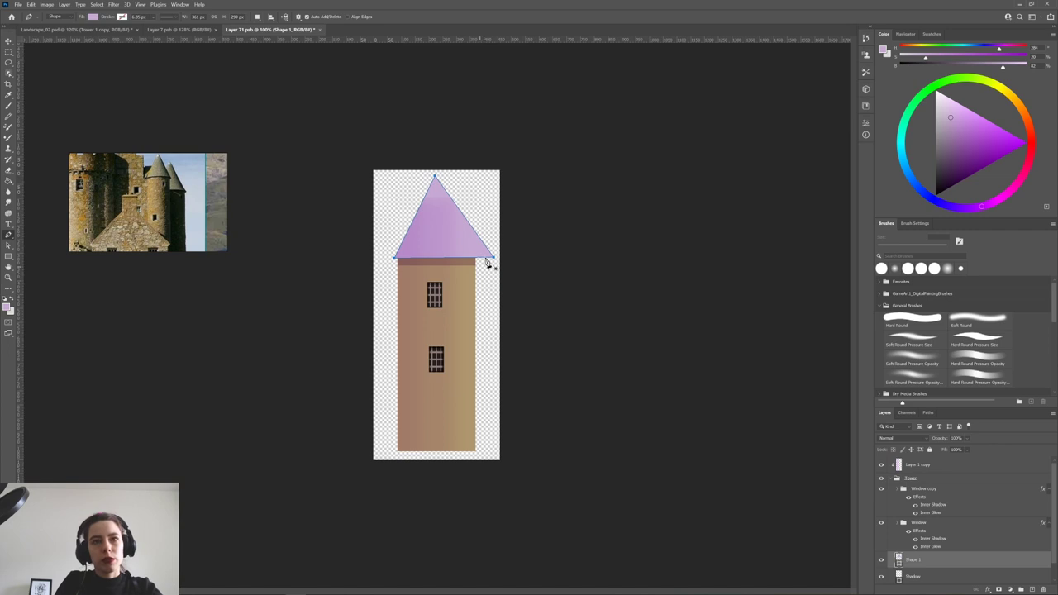
Adjust the roof triangle's right corner and apex so the roof sits symmetrically over the tower.
mouse_move(494, 257)
left_mouse_down()
mouse_move(482, 258)
mouse_move(493, 263)
left_mouse_up()
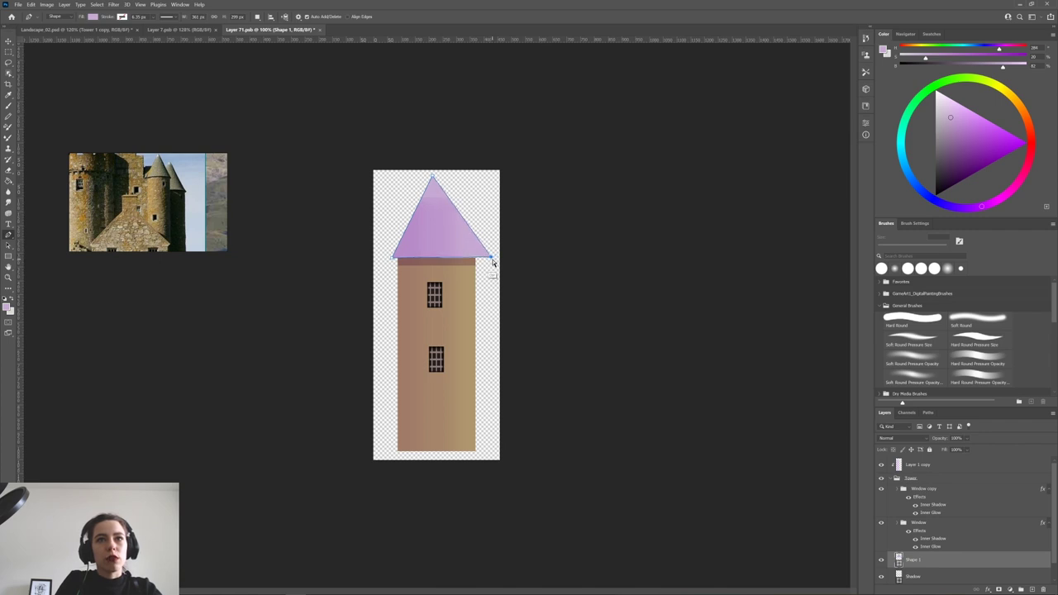
left_click_drag(491, 257, 479, 259)
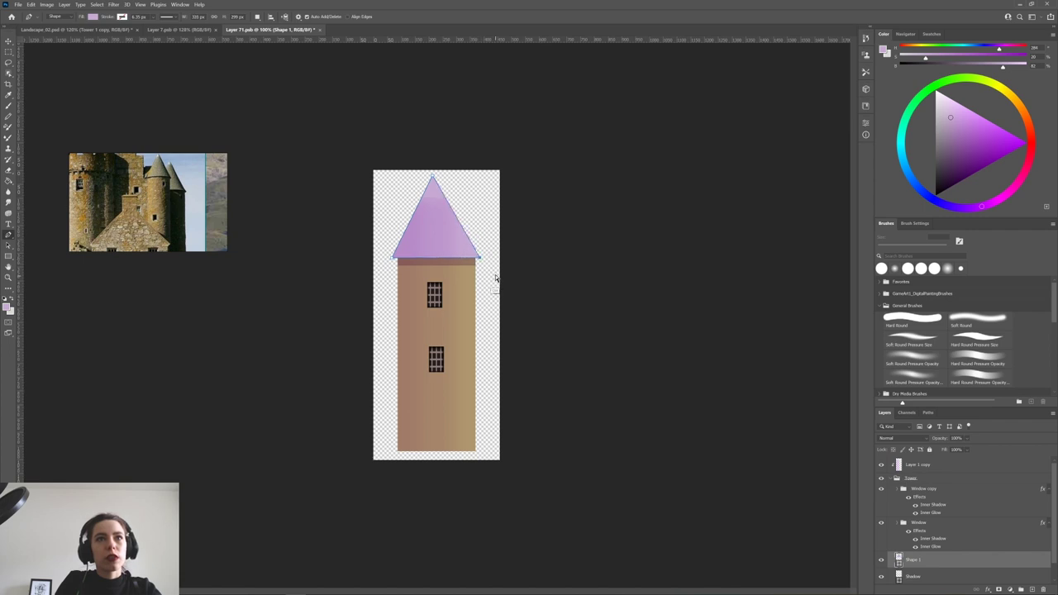
left_click_drag(432, 179, 436, 176)
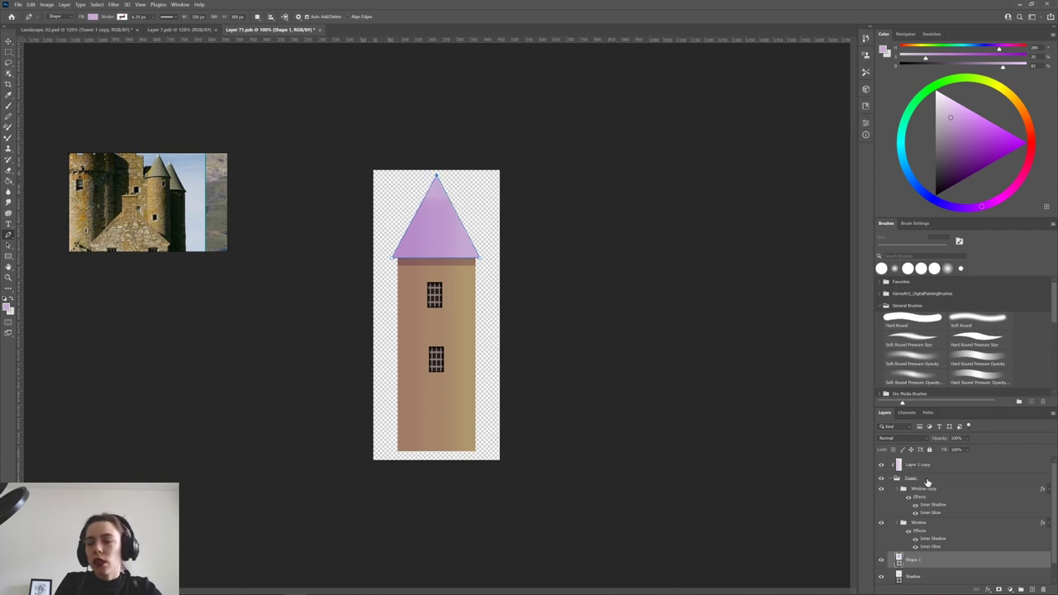
Move the roof shape's layer above Layer 1 copy and set its fill to the grey-green colour 96a09f.
left_click_drag(922, 562, 932, 462)
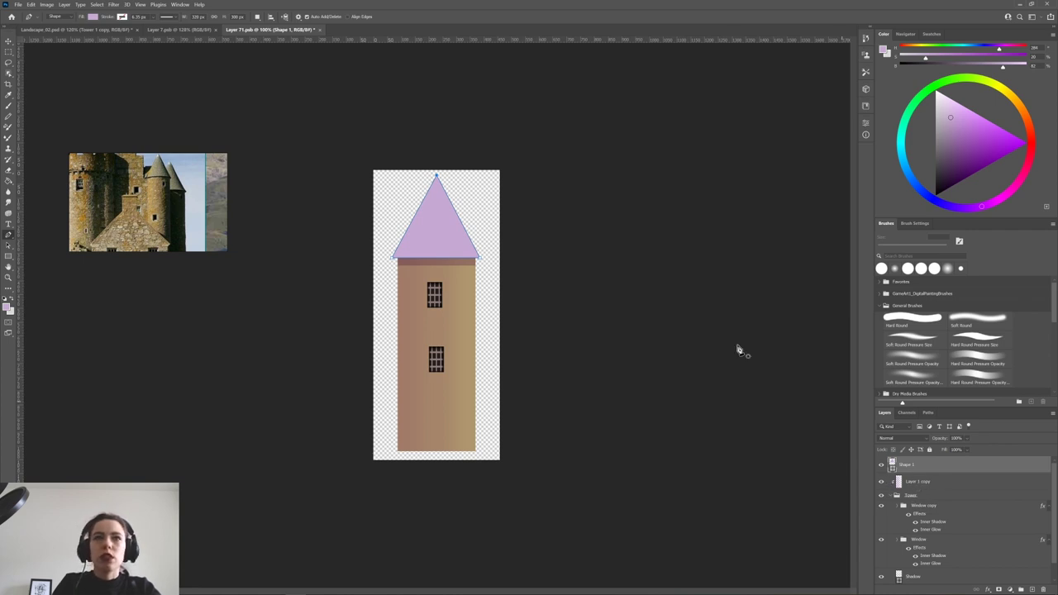
left_click(93, 17)
left_click(143, 32)
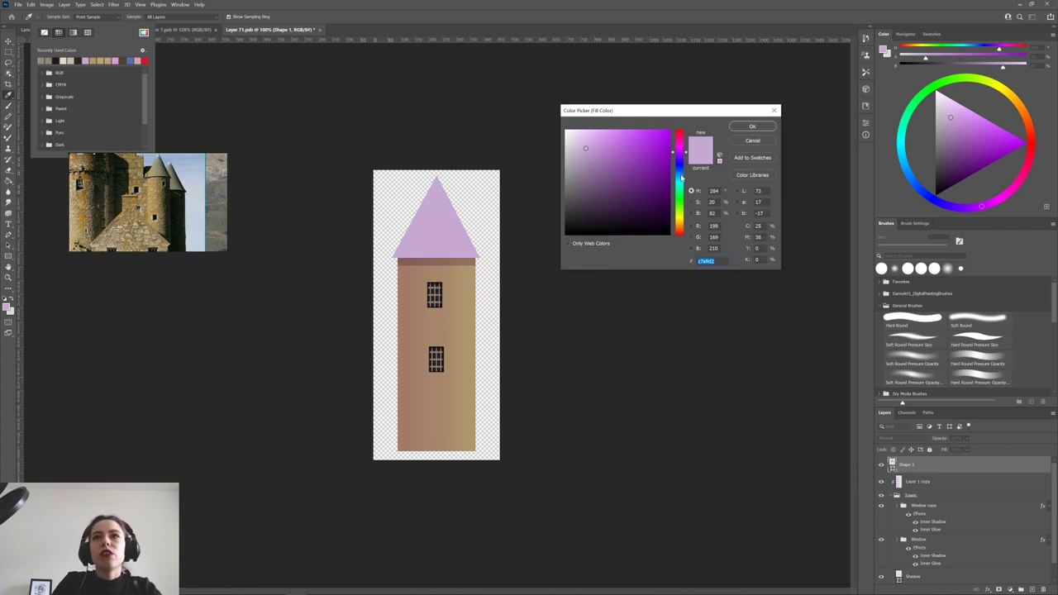
left_click(680, 176)
left_click_drag(681, 186, 681, 184)
left_click_drag(585, 150, 571, 168)
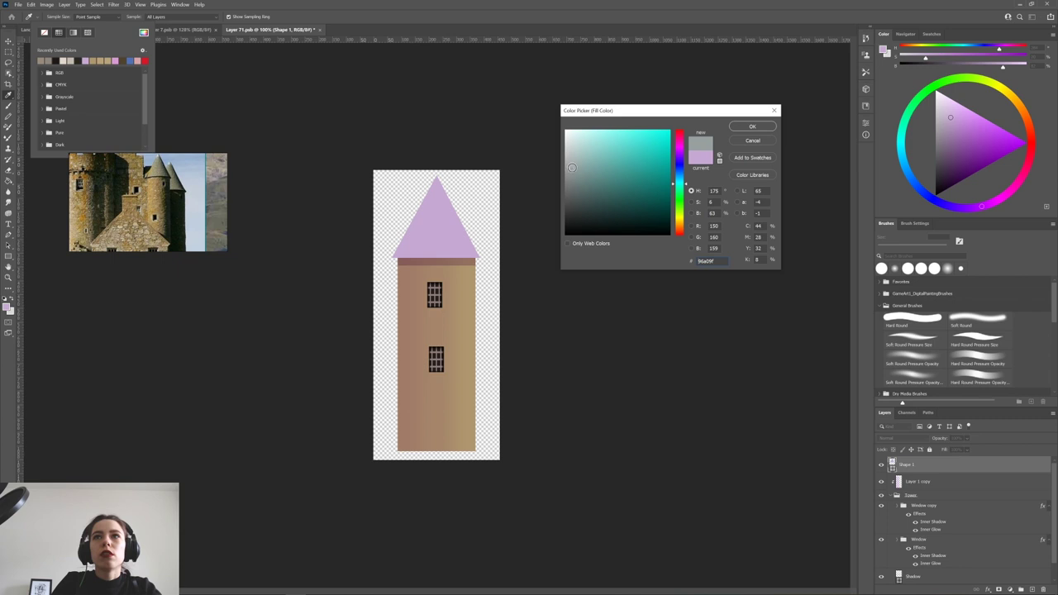
left_click(750, 127)
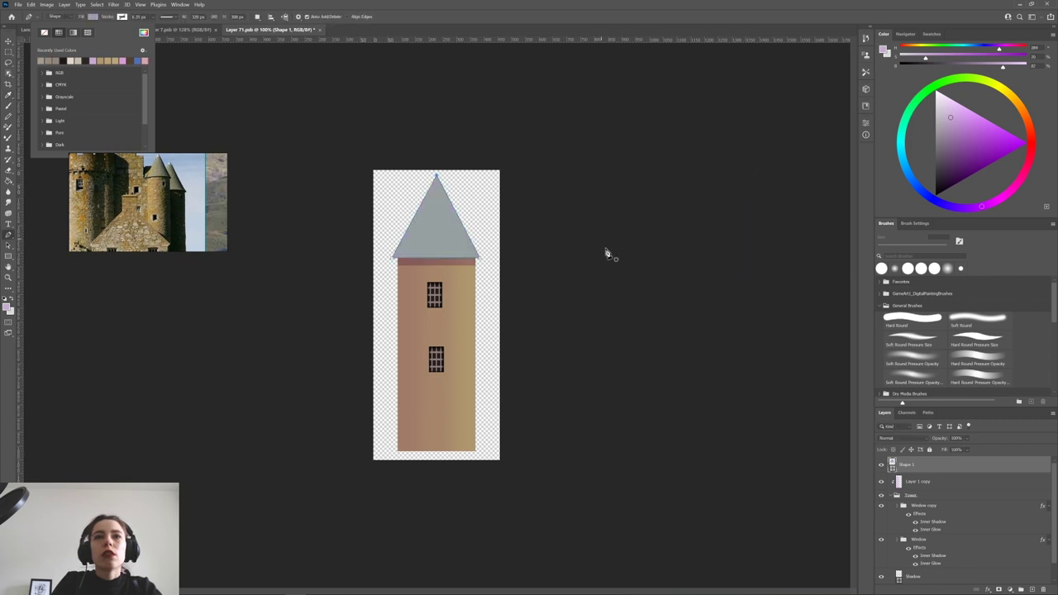
left_click(583, 332)
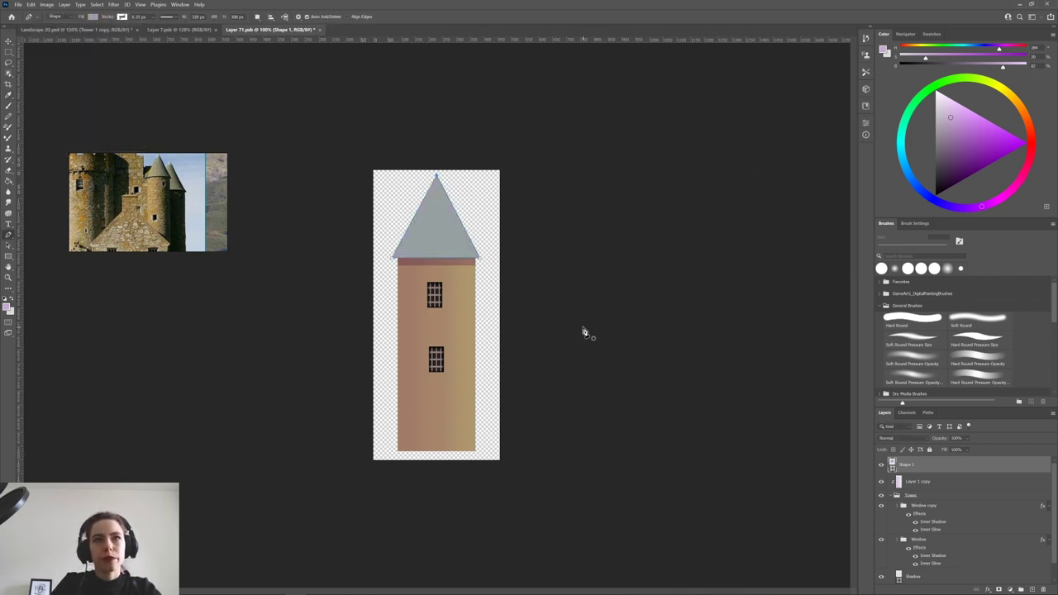
Add a new layer clipped to the roof shape and choose a slightly brighter light purple for the Hard Round brush.
left_click(1032, 589)
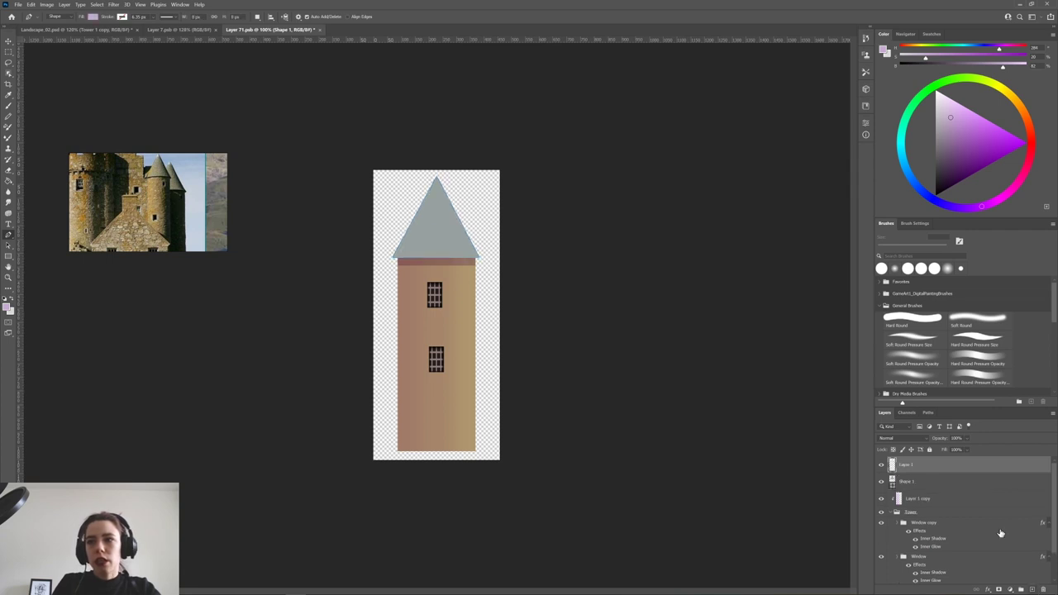
left_click(897, 472, "alt")
left_click_drag(897, 488, 897, 492)
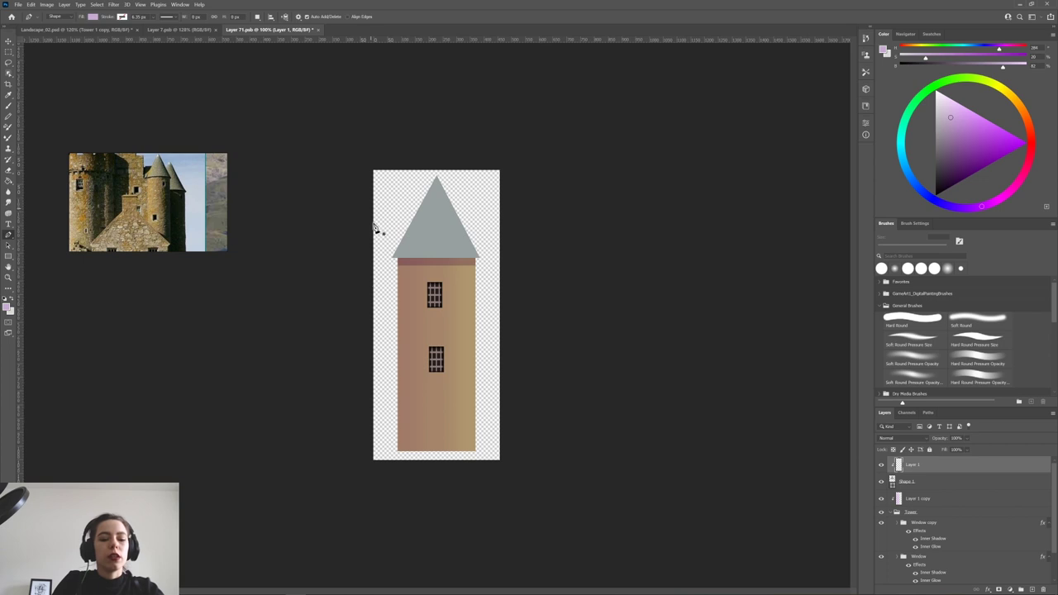
key("b")
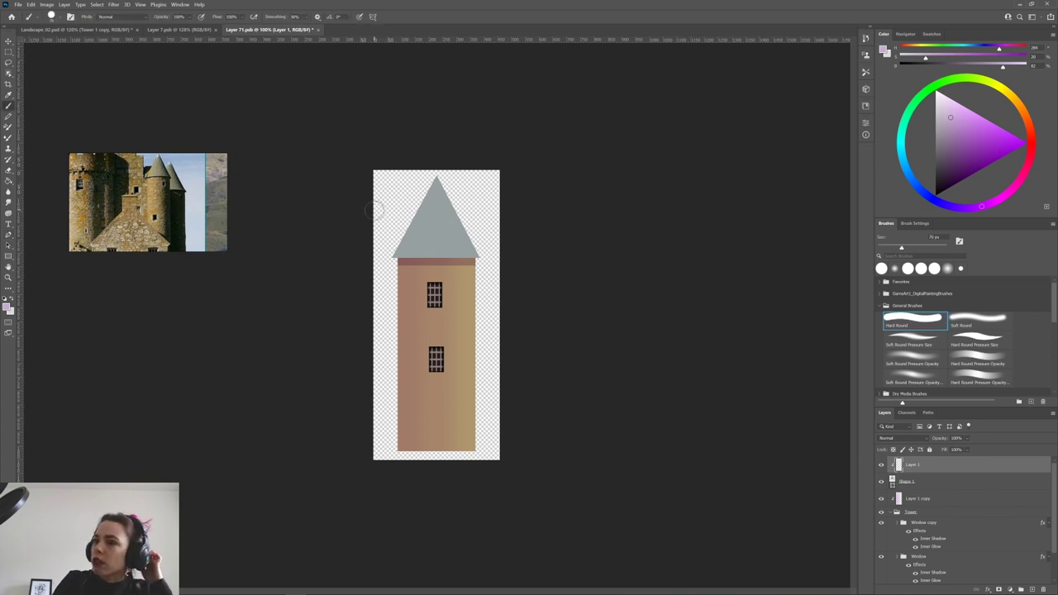
left_click(955, 114)
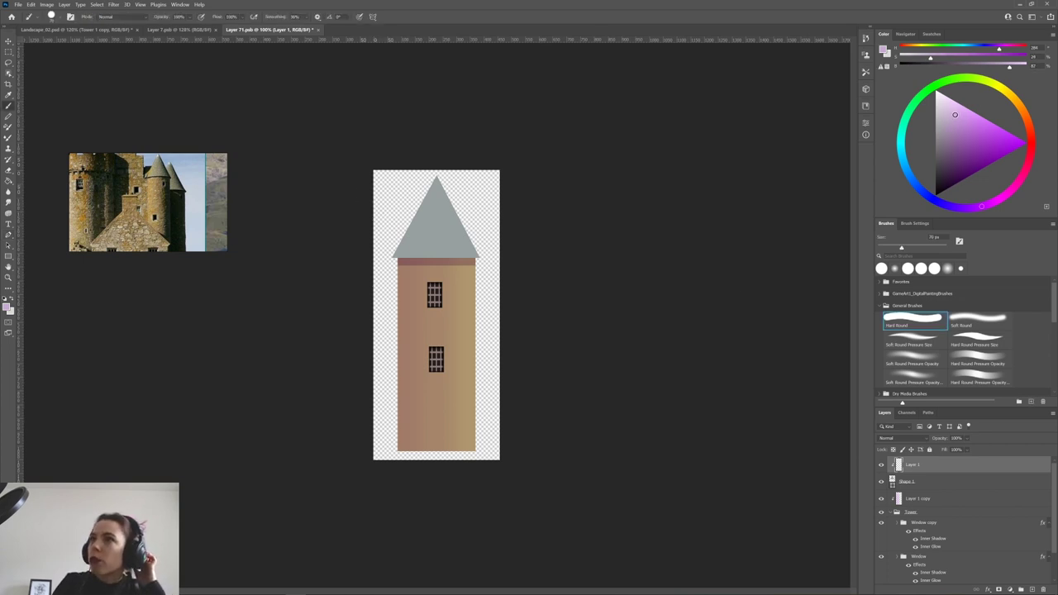
Try brushing a light purple band freehand along the roof's left slope.
mouse_move(392, 245)
left_mouse_down()
mouse_move(391, 283)
mouse_move(420, 205)
mouse_move(406, 307)
left_mouse_up()
key("ctrl+z")
key("ctrl+z")
key("ctrl+z")
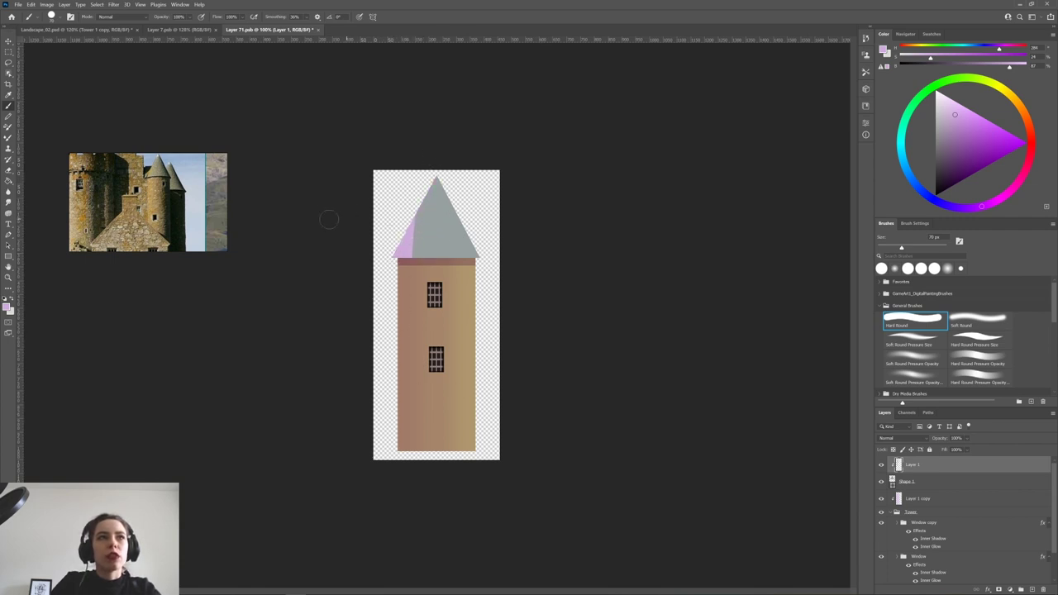
left_click_drag(392, 247, 433, 171)
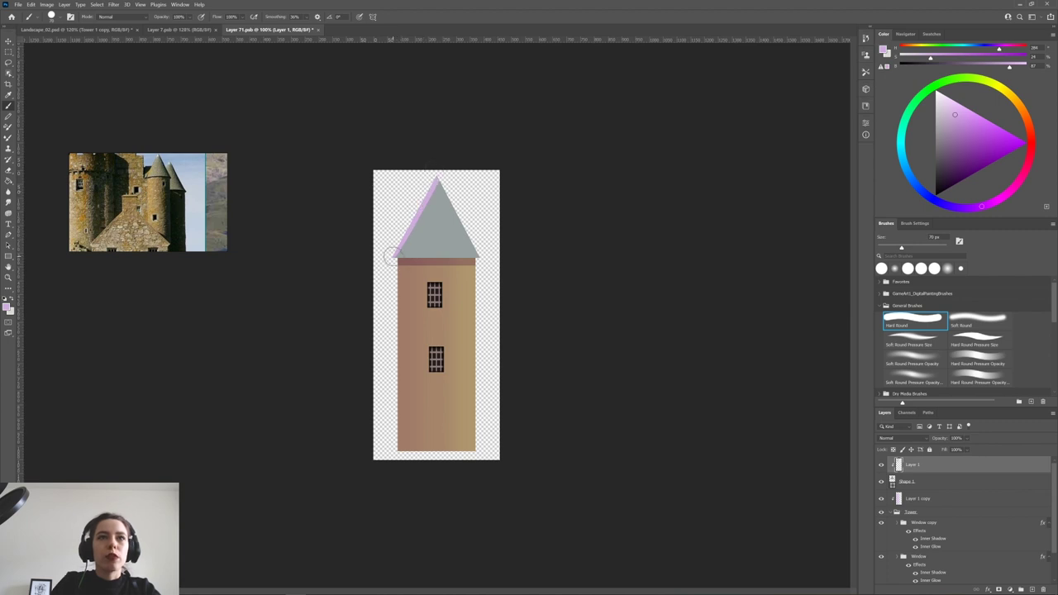
left_click_drag(392, 258, 431, 184)
Outline the roof's left side from the apex with the Polygonal Lasso tool.
right_click(8, 61)
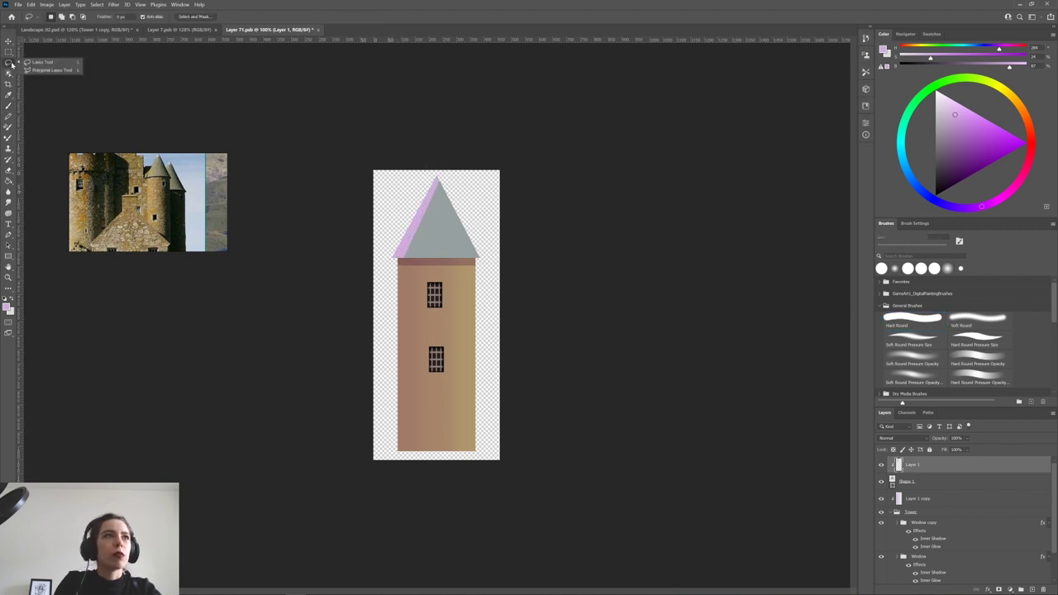
left_click(46, 72)
left_click(439, 176)
left_click(413, 268)
left_click(362, 248)
left_click(439, 177)
Clear the selection and erase the purple strokes along the roof's left slope.
key("ctrl+d")
key("e")
left_click_drag(438, 180, 385, 271)
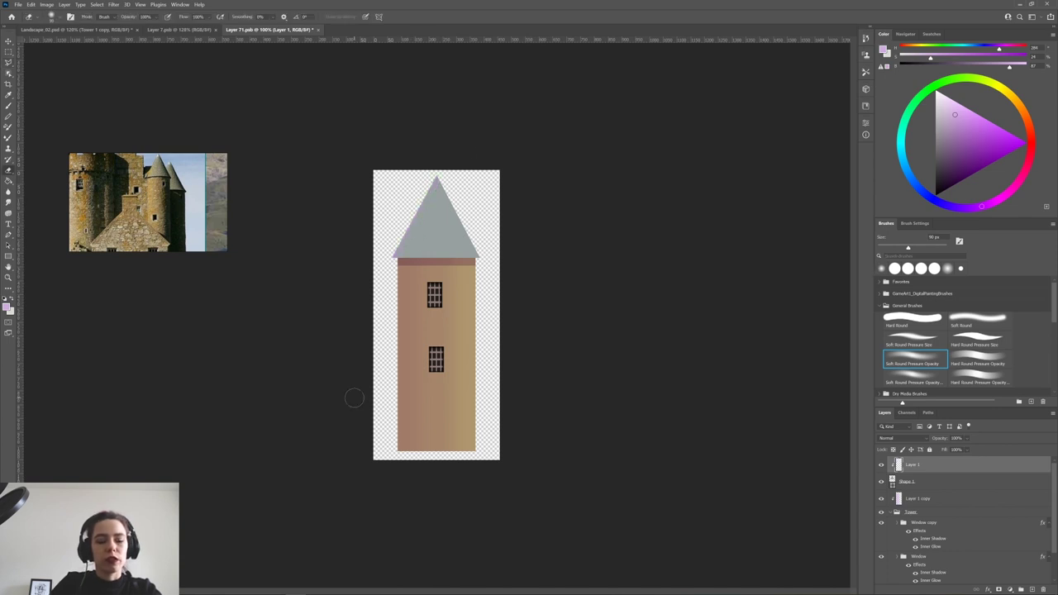
Select the roof's left face with a polygonal lasso from the apex past the eave and paint it light purple.
key("l")
left_click(437, 177)
left_click(423, 280)
mouse_move(384, 273)
left_mouse_down()
mouse_move(376, 242)
mouse_move(440, 175)
left_mouse_up()
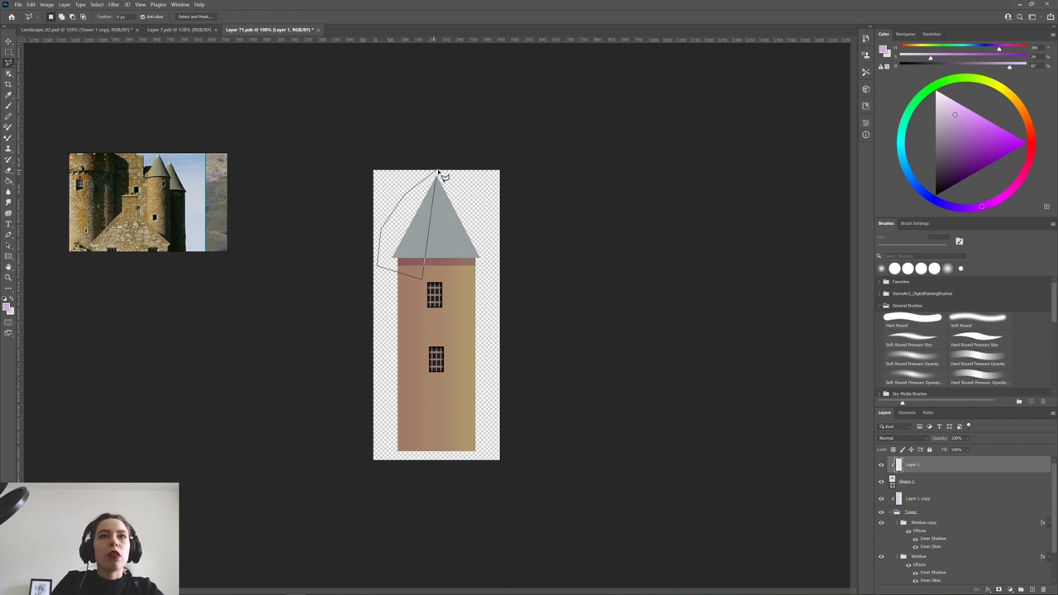
left_click(437, 177)
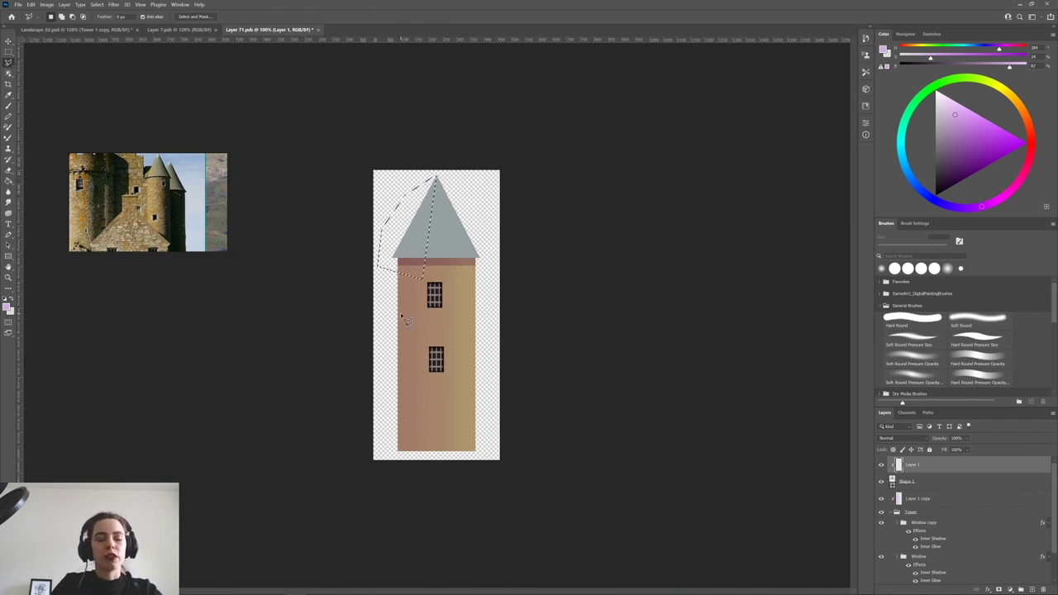
key("b")
left_click_drag(430, 240, 409, 217)
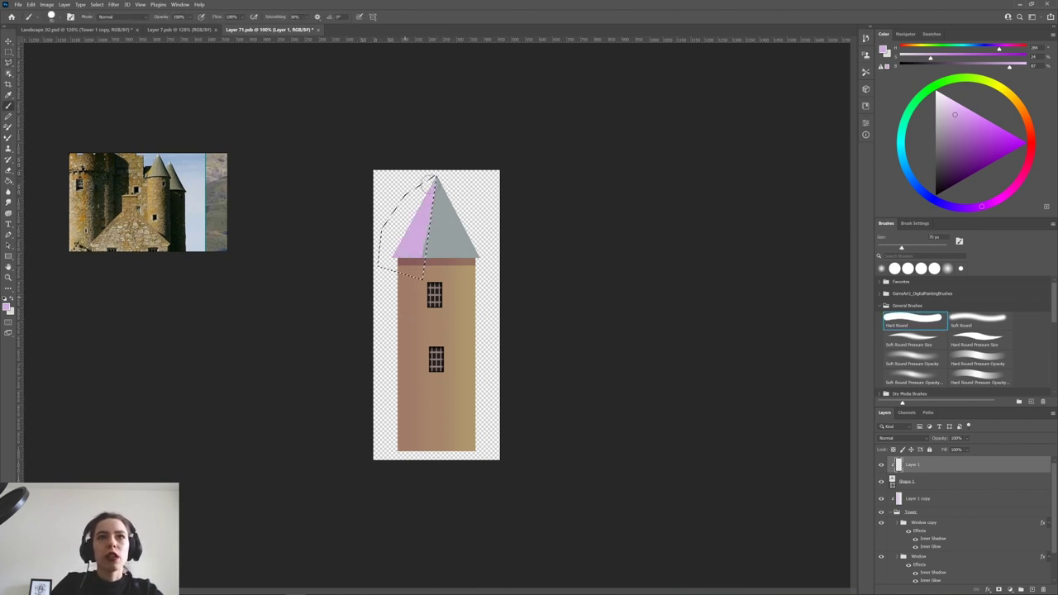
Add a second layer clipped to the roof above the painted one and clear the selection.
left_click_drag(930, 469, 933, 459)
key("ctrl+z")
left_click(1032, 589)
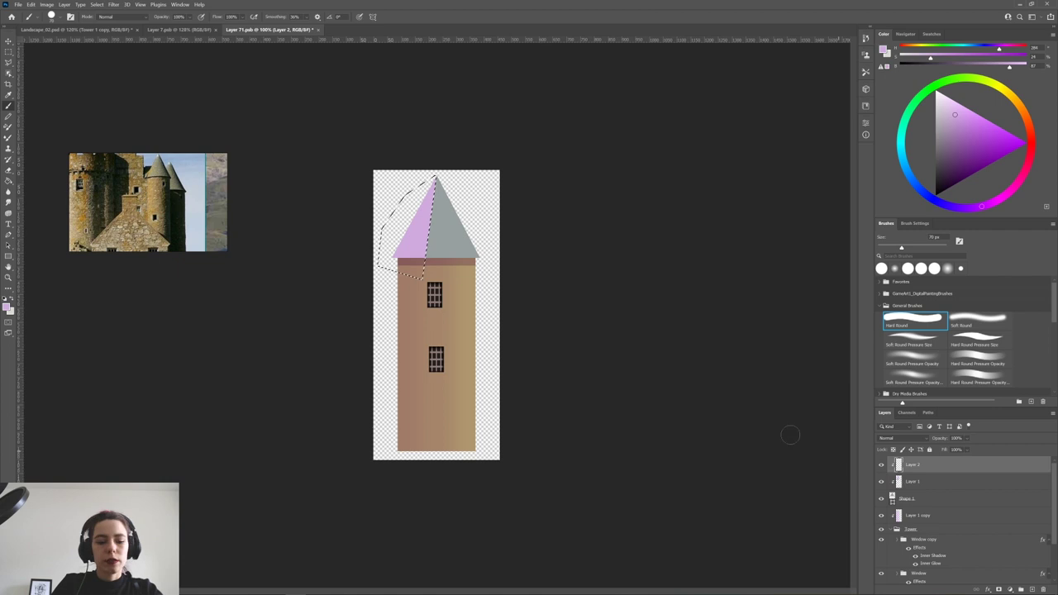
key("ctrl+d")
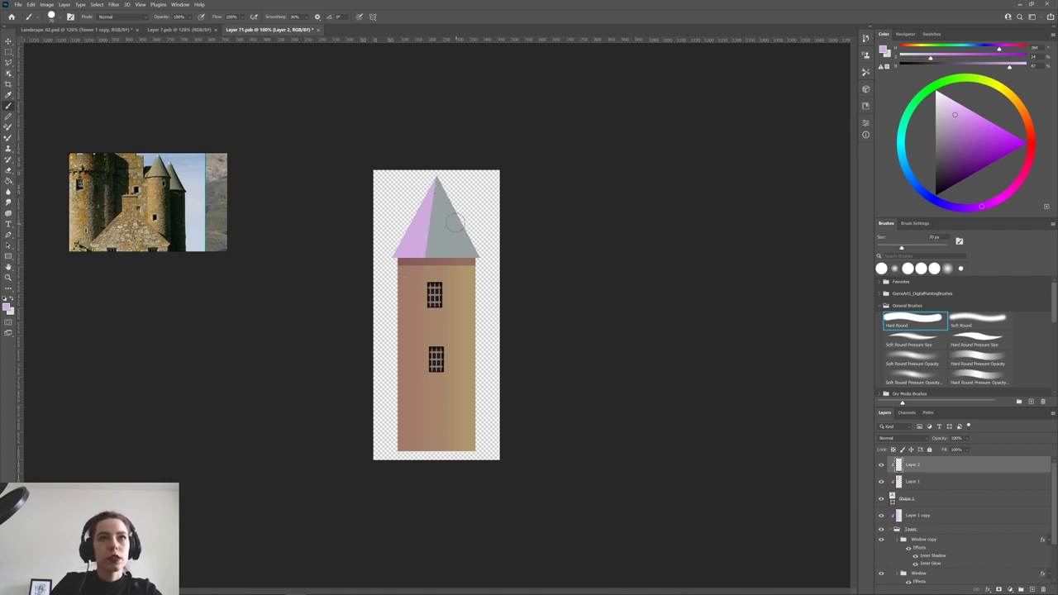
Lower the opacity of Layer 1, which holds the roof's purple left face, to 55%.
left_click(892, 496, "alt")
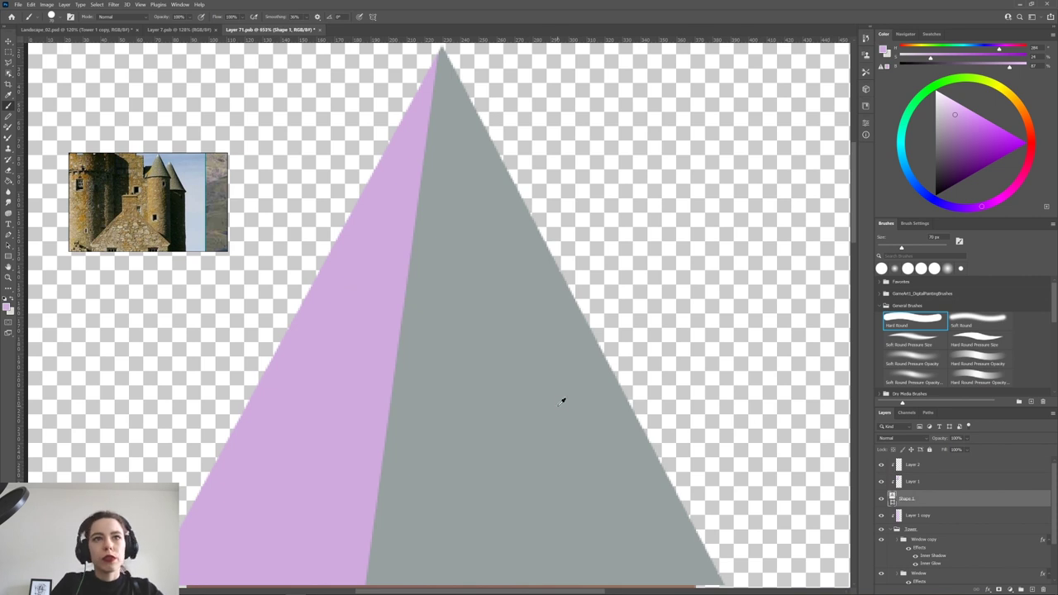
scroll(565, 401, "up", 2)
scroll(700, 413, "down", 1)
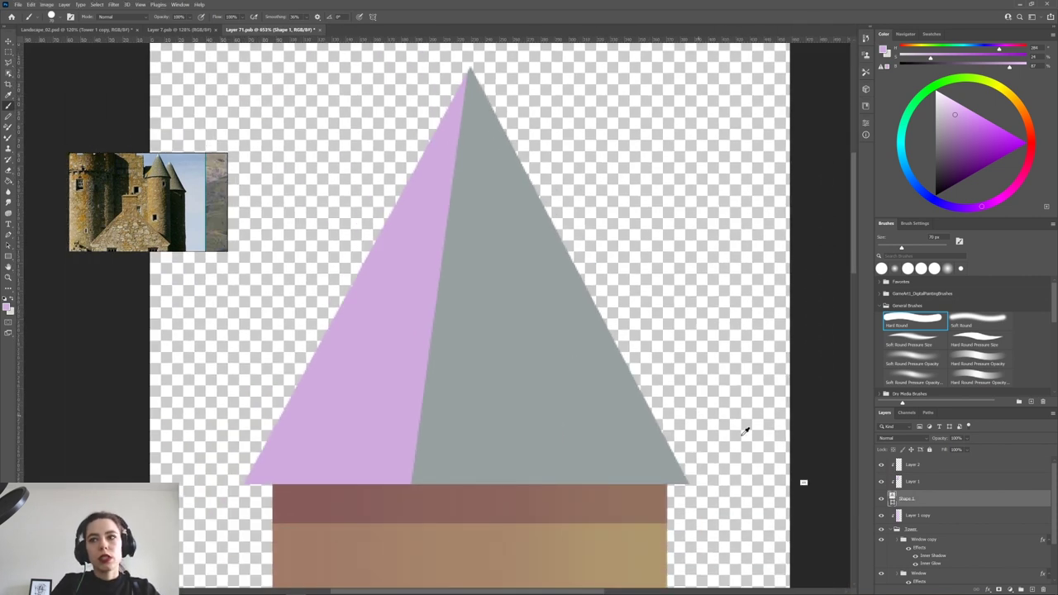
scroll(759, 458, "down", 1)
scroll(984, 493, "down", 2)
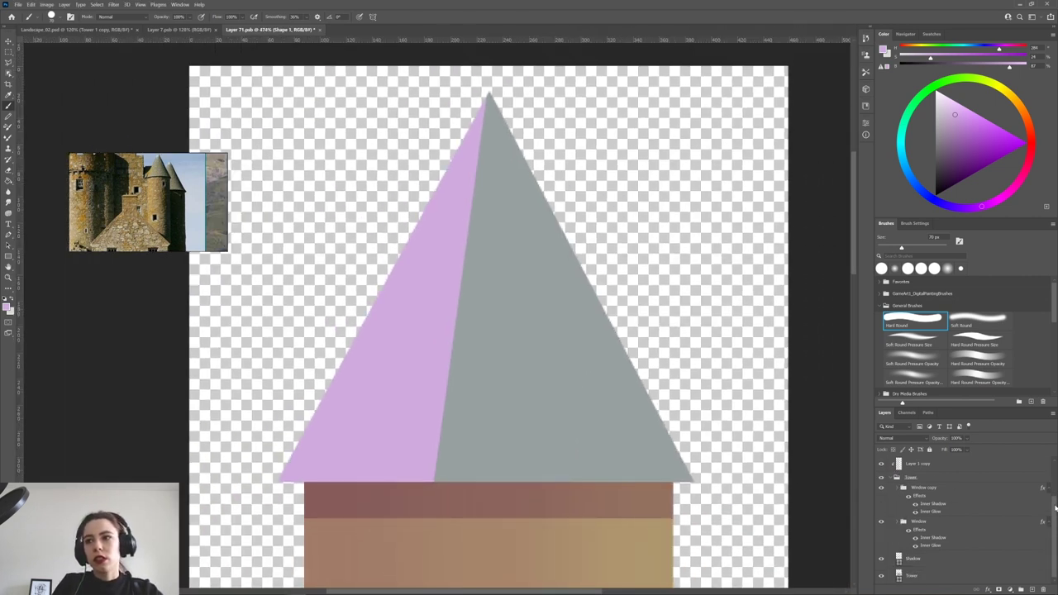
left_click_drag(1054, 509, 1055, 477)
left_click(943, 479)
left_click(949, 467)
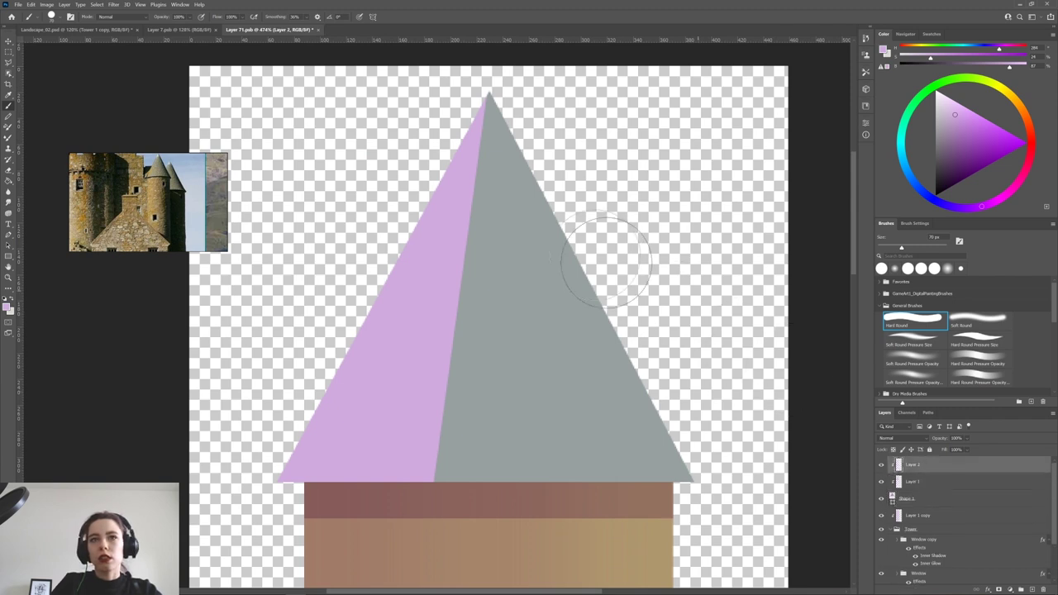
left_click(943, 485)
left_click(969, 438)
left_click(966, 447)
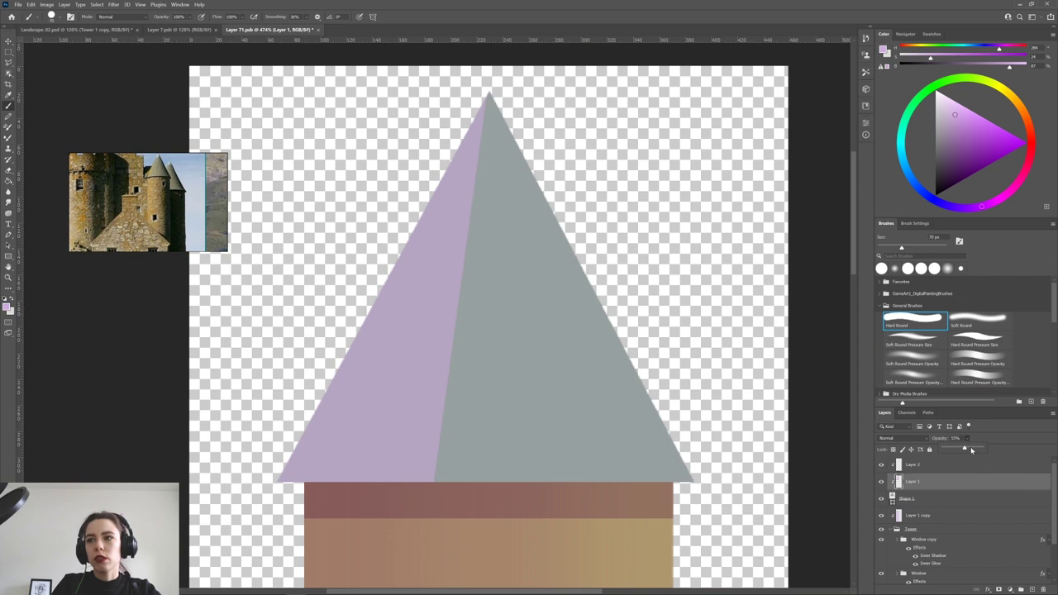
On Layer 2, load Layer 1's outline, extend the selection with a polygonal lasso over the roof's middle face, and paint it light purple.
left_click(954, 466)
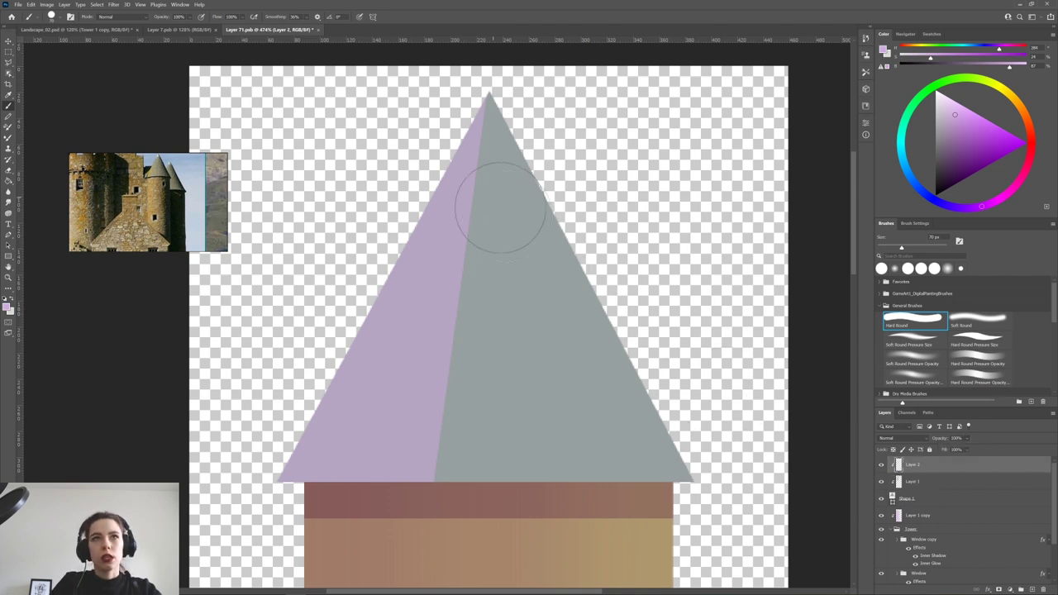
left_click(898, 482, "ctrl")
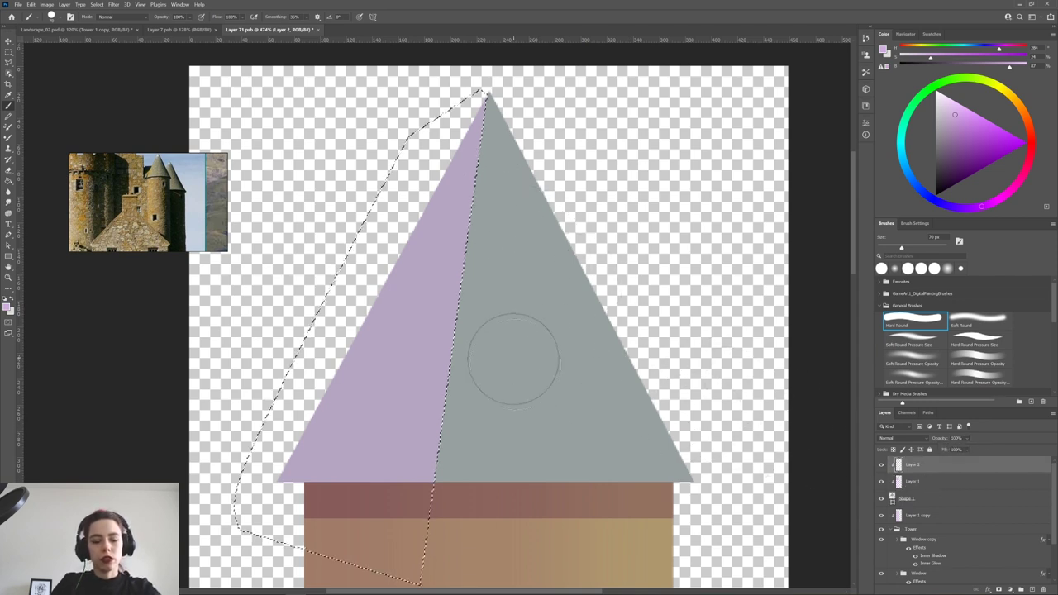
key("l")
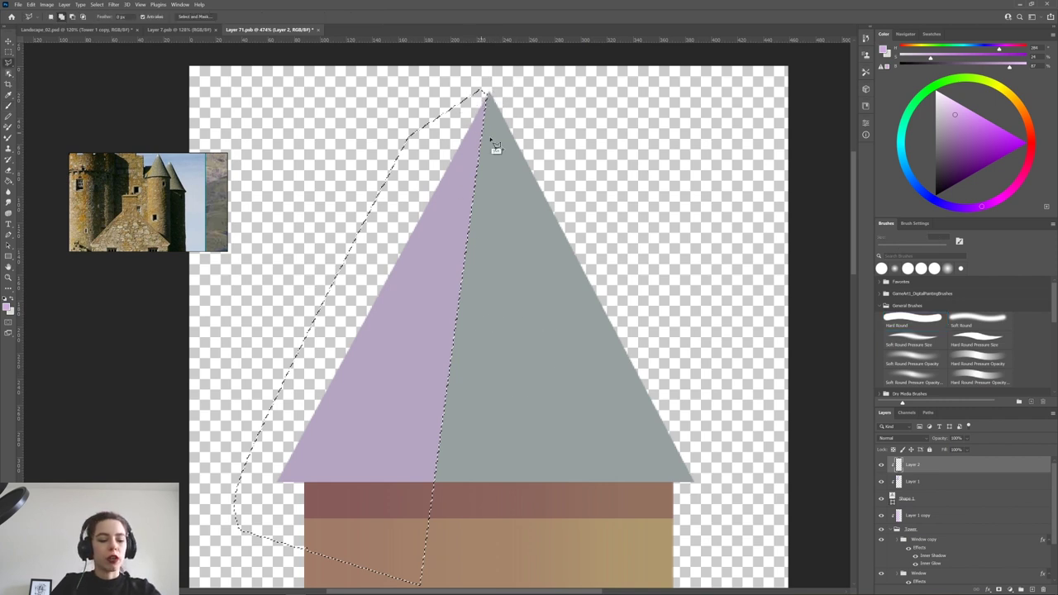
left_click(488, 93)
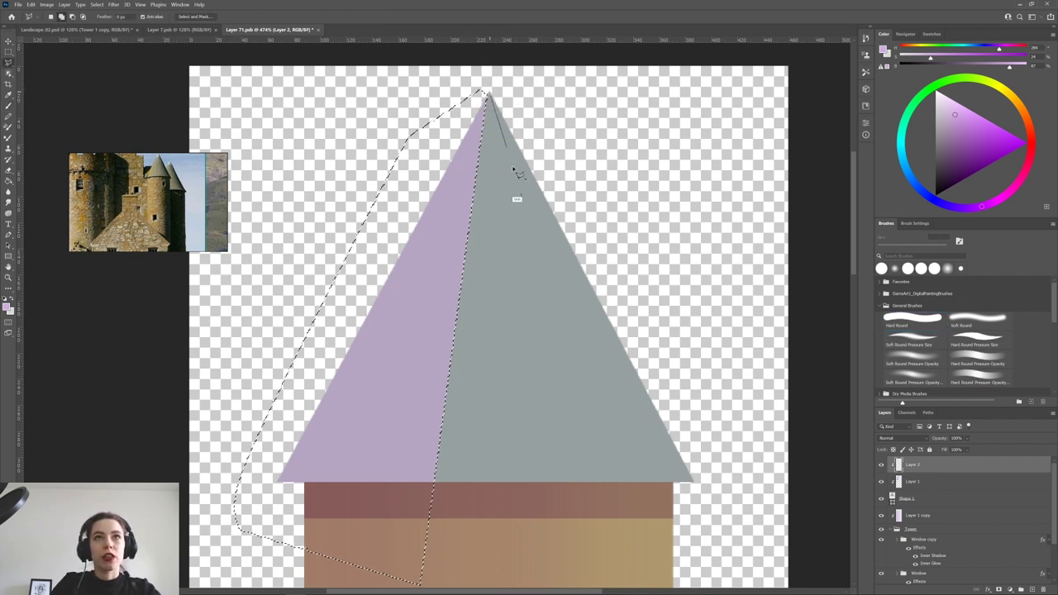
left_click(578, 500)
left_click(222, 522)
left_click(258, 318)
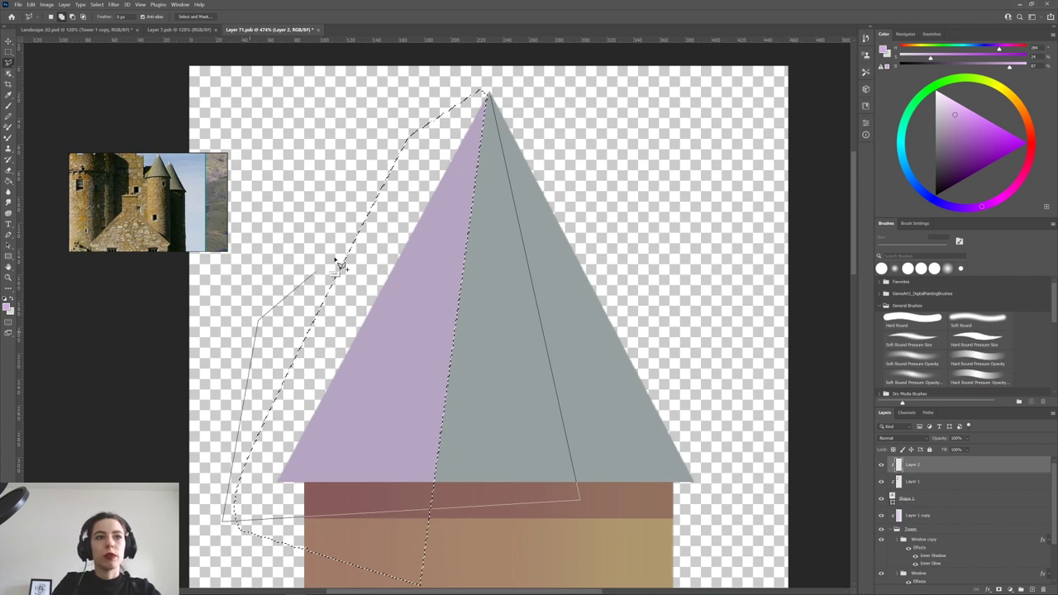
left_click(487, 86)
key("b")
mouse_move(485, 74)
left_mouse_down()
mouse_move(472, 406)
mouse_move(389, 413)
mouse_move(379, 298)
mouse_move(507, 472)
mouse_move(559, 430)
mouse_move(570, 463)
left_mouse_up()
Lower Layer 2's opacity to 29% and clear the selection.
left_click(966, 438)
left_click(955, 449)
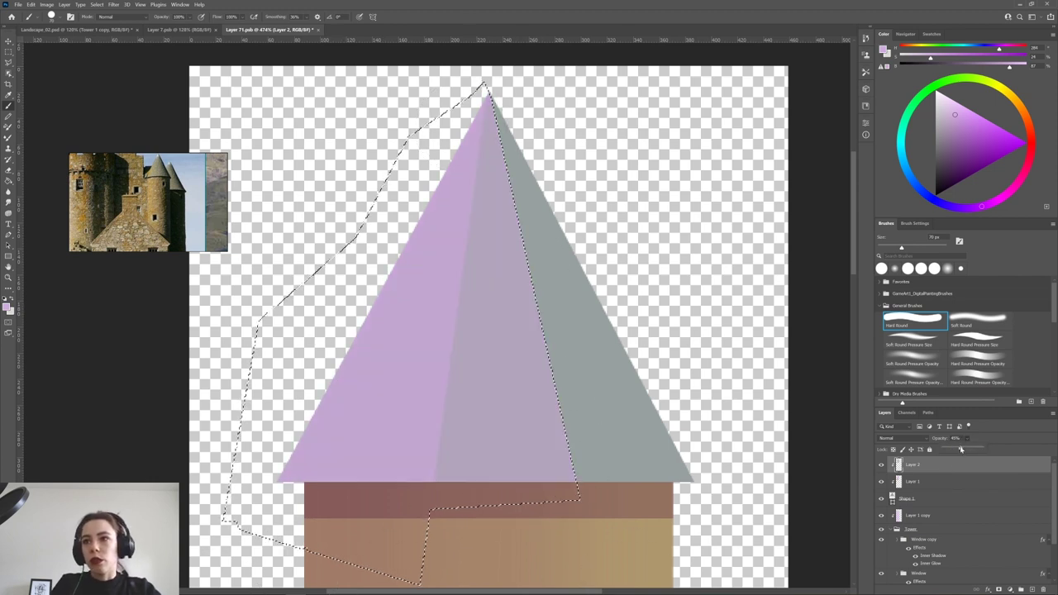
key("ctrl+d")
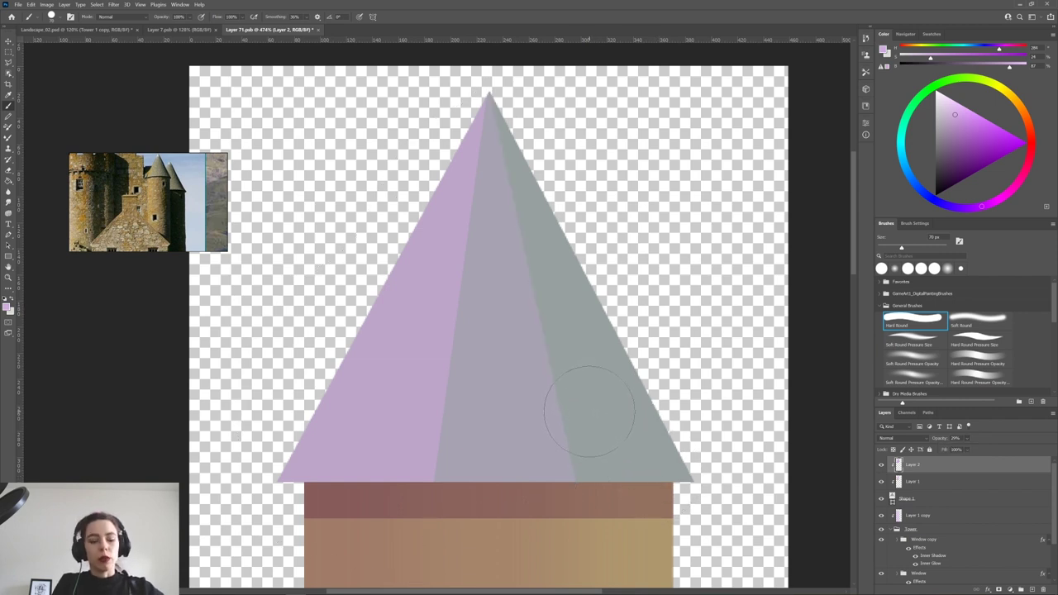
Merge the roof's two purple shading layers into one clipped layer and set its blend mode to Multiply.
scroll(589, 410, "down", 4)
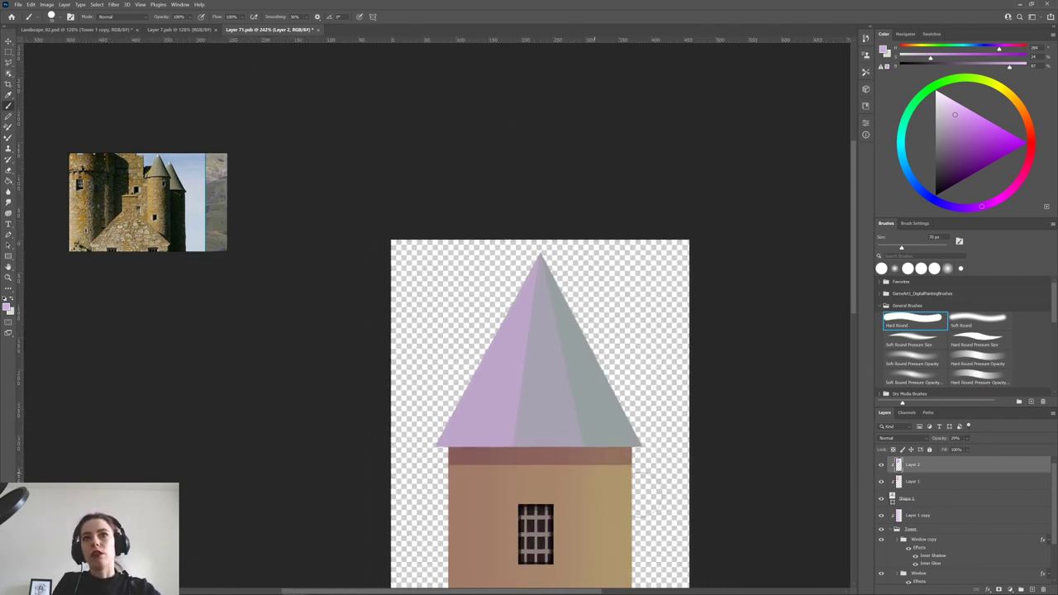
left_click(913, 482, "ctrl")
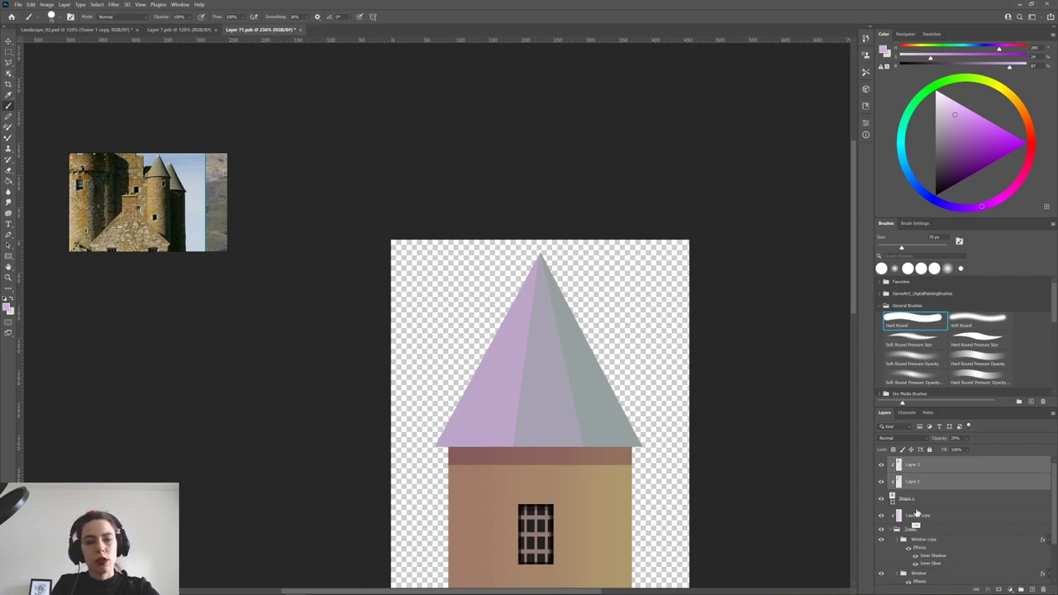
key("ctrl+e")
left_click(905, 439)
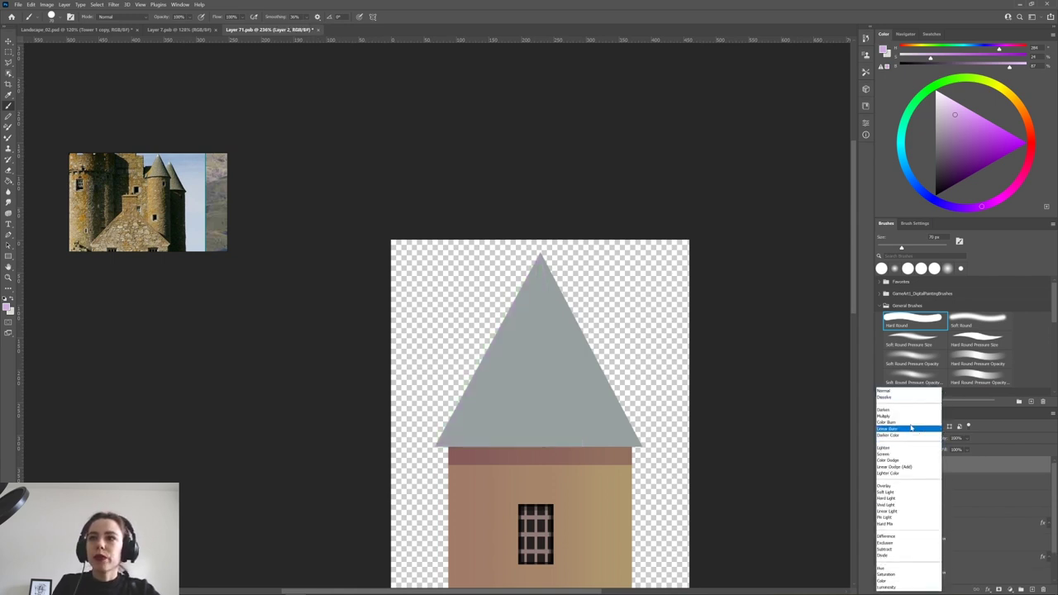
left_click(895, 419)
left_click(966, 440)
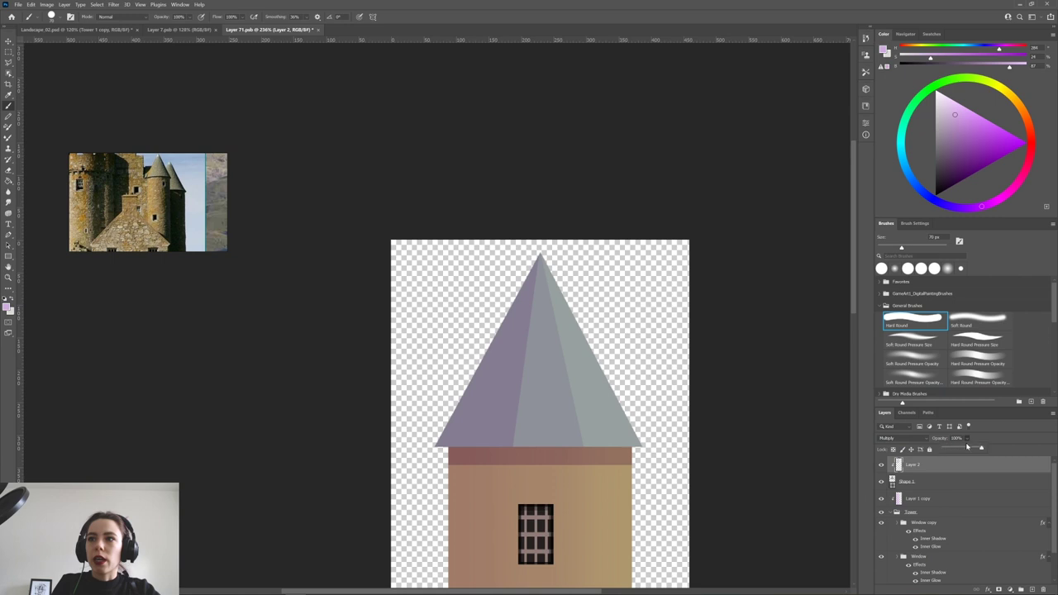
left_click_drag(966, 448, 1000, 451)
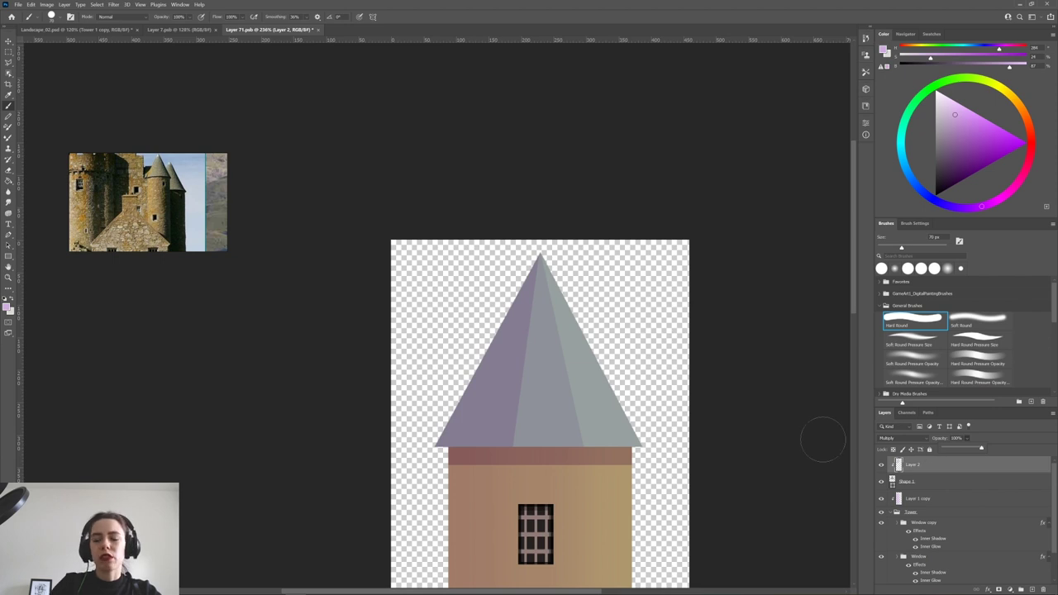
Shift the merged roof shading's hue toward blue with a Hue/Saturation adjustment.
key("ctrl+u")
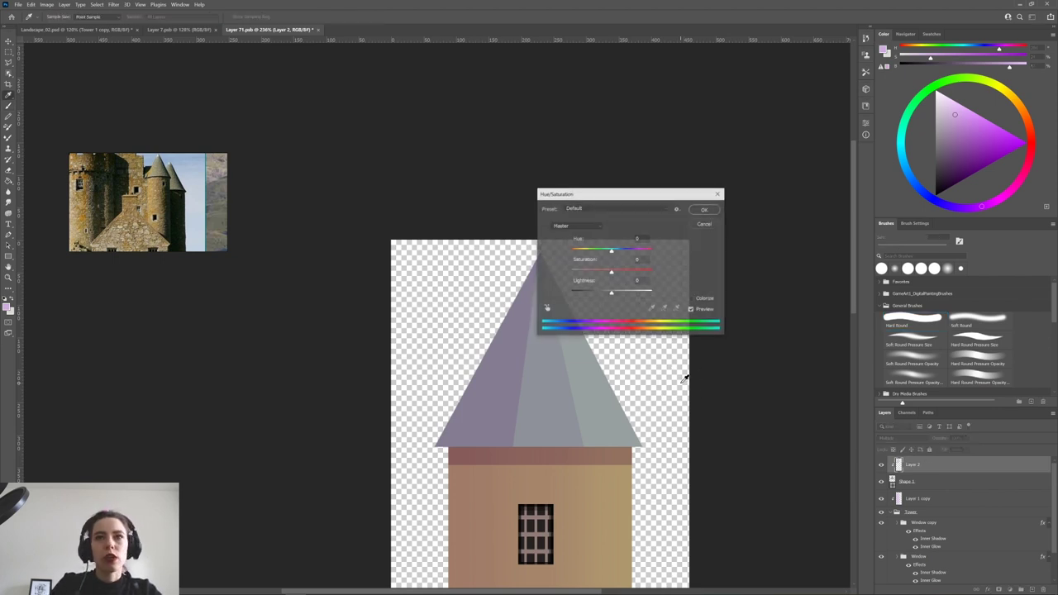
mouse_move(613, 250)
left_mouse_down()
mouse_move(623, 254)
mouse_move(606, 253)
left_mouse_up()
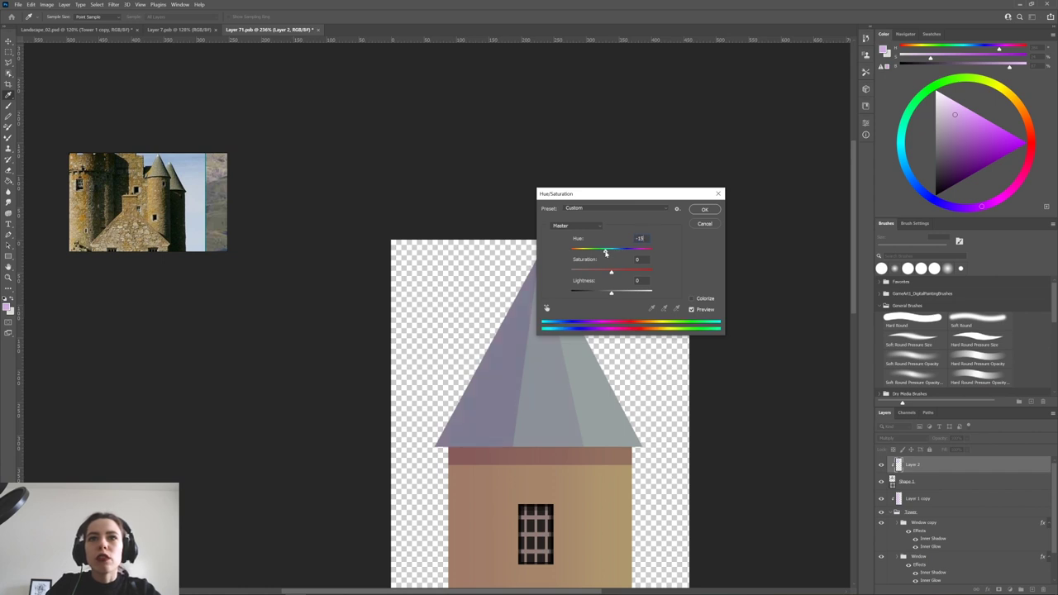
left_click(704, 209)
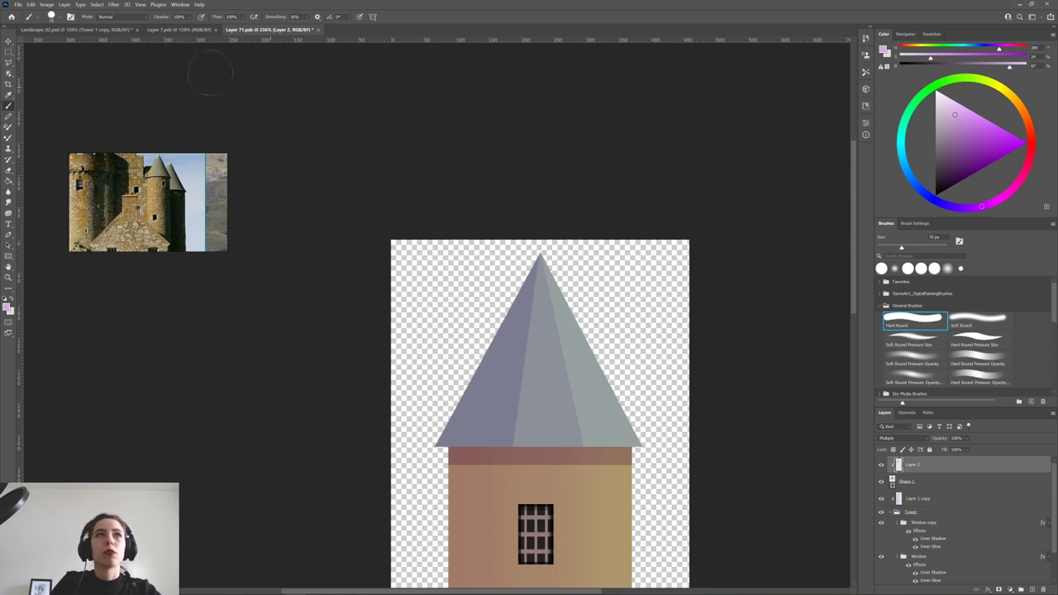
Soften the roof shading with a 19.4-pixel Gaussian Blur and lower its layer opacity to 61%.
left_click(113, 4)
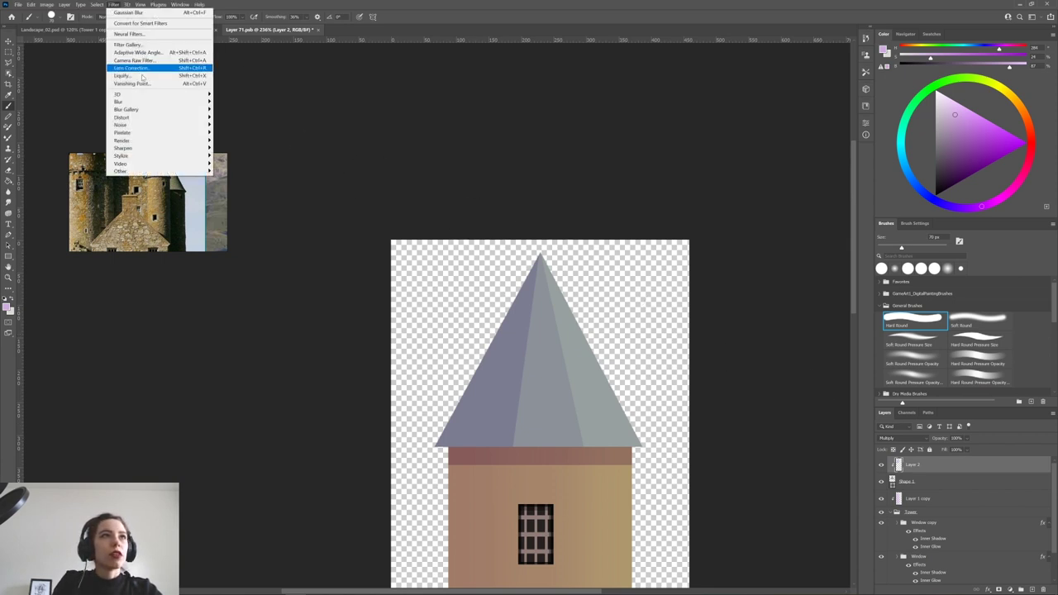
mouse_move(123, 101)
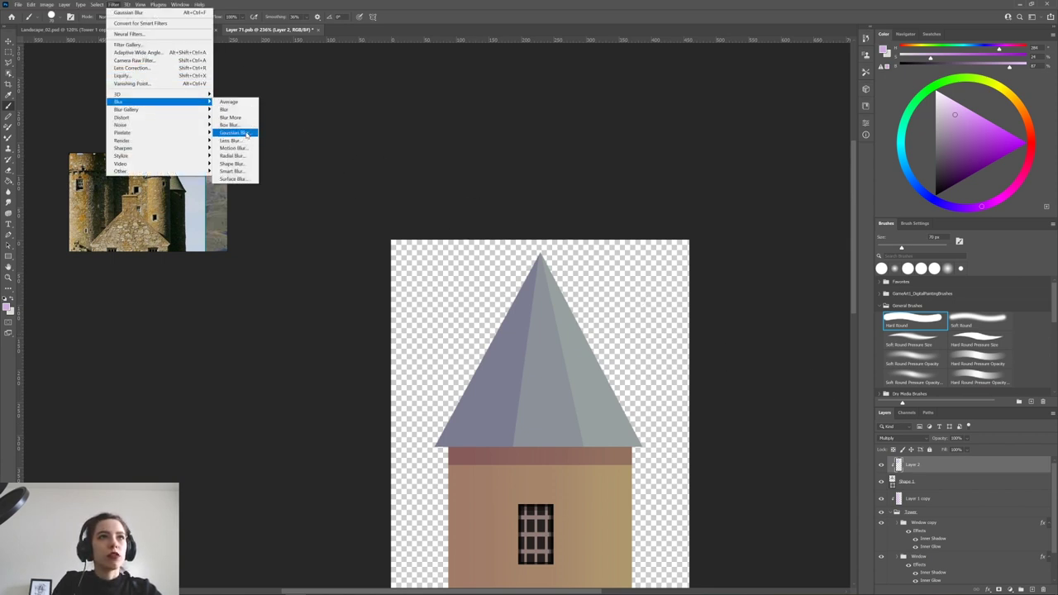
left_click(239, 129)
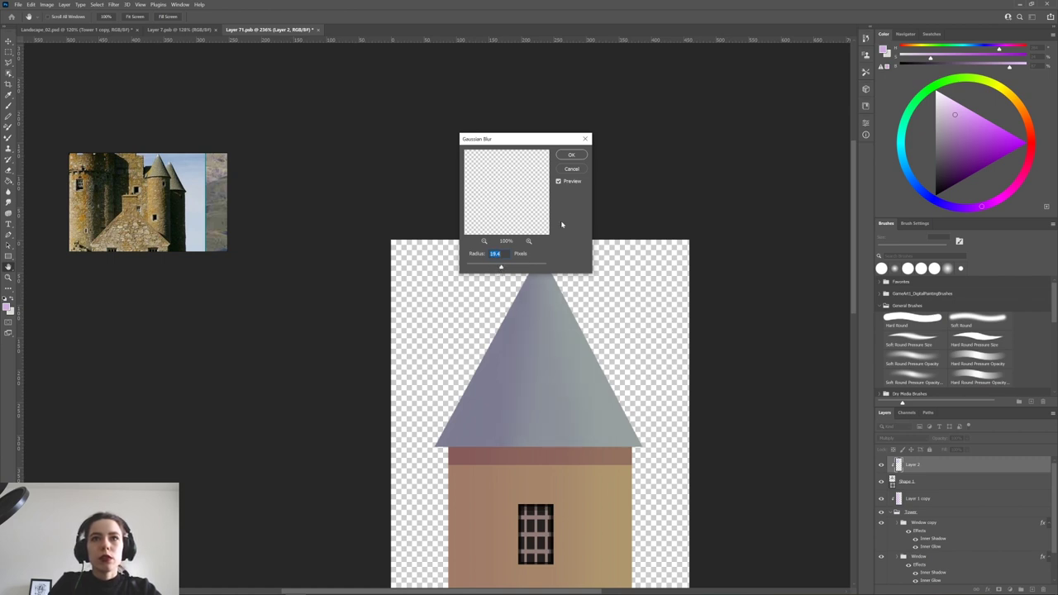
left_click(571, 155)
key("b")
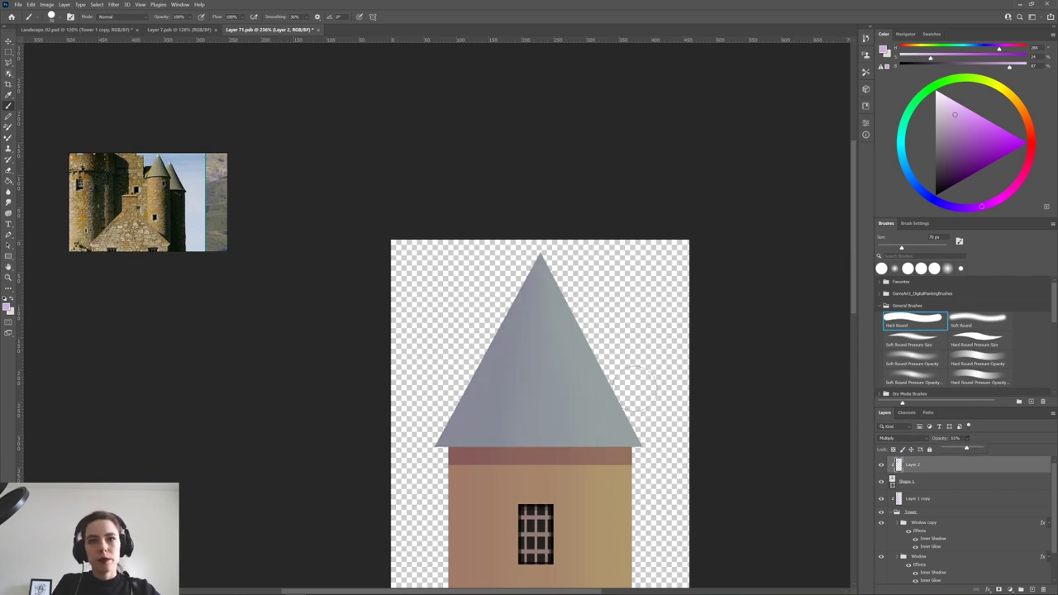
Save the pointed tower's smart object contents and return to the Landscape_02 document.
scroll(654, 395, "down", 2)
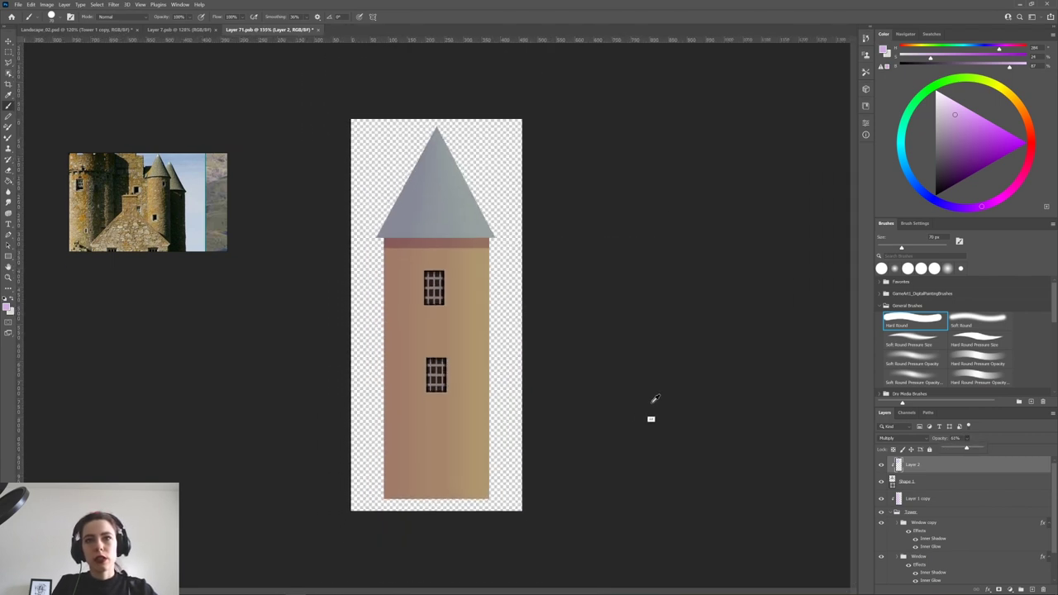
key("ctrl+r")
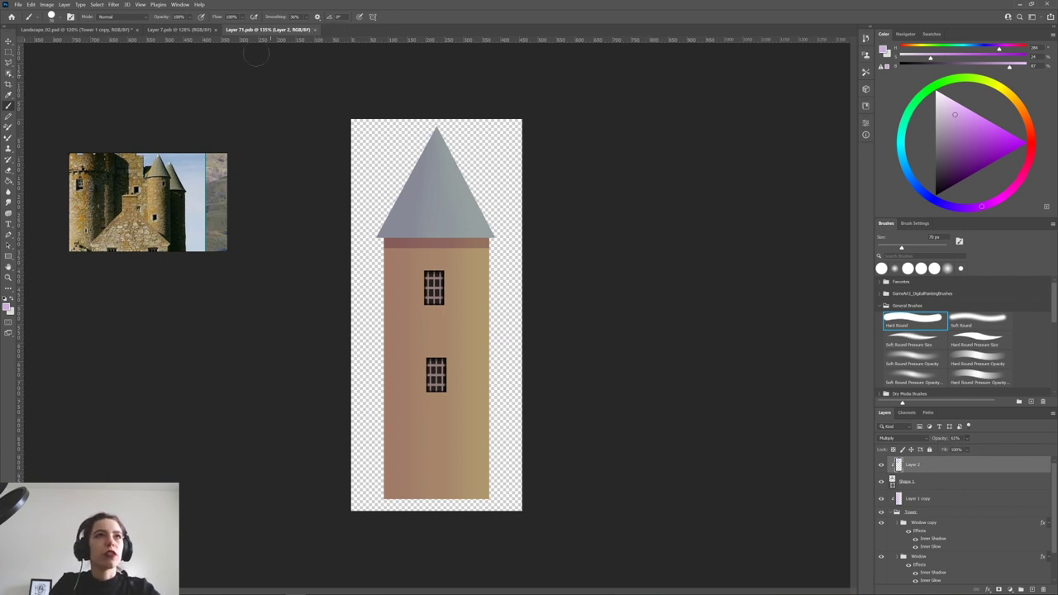
left_click(177, 29)
left_click(74, 30)
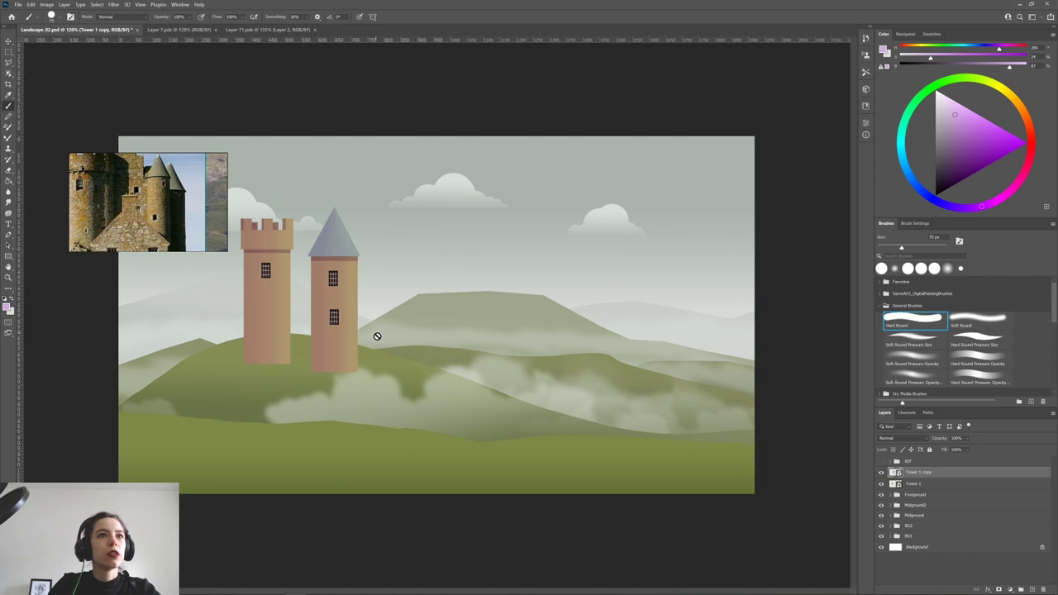
Move the pointed tower up and slightly left so its base lines up with the crenellated tower's base.
key("v")
mouse_move(333, 273)
left_mouse_down()
mouse_move(334, 248)
mouse_move(332, 263)
left_mouse_up()
left_click(268, 30)
left_click(129, 31)
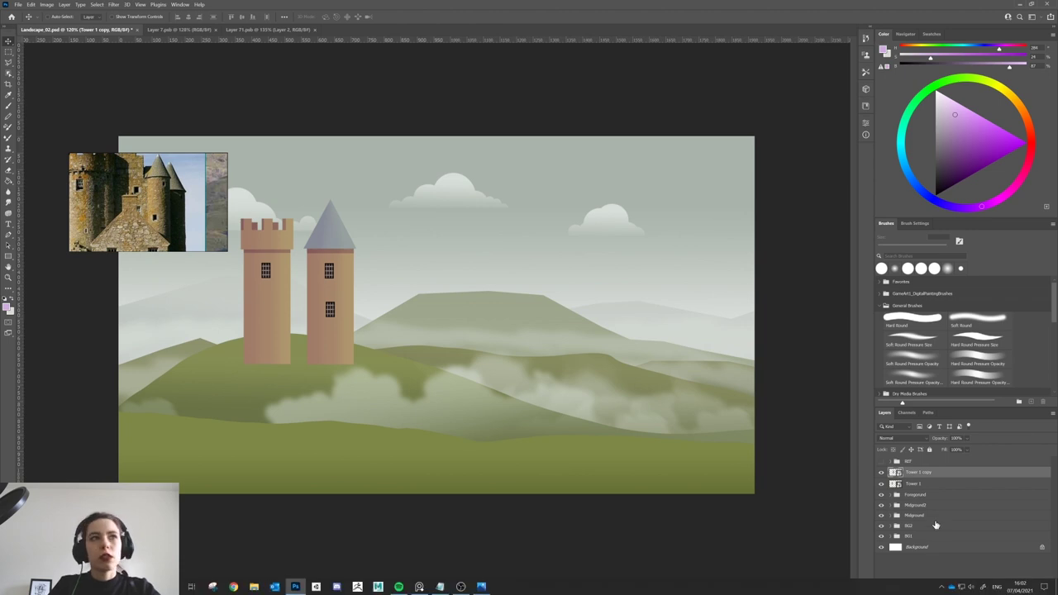
Make an independent smart object copy of the Tower 1 copy layer and open its contents for editing.
right_click(898, 478)
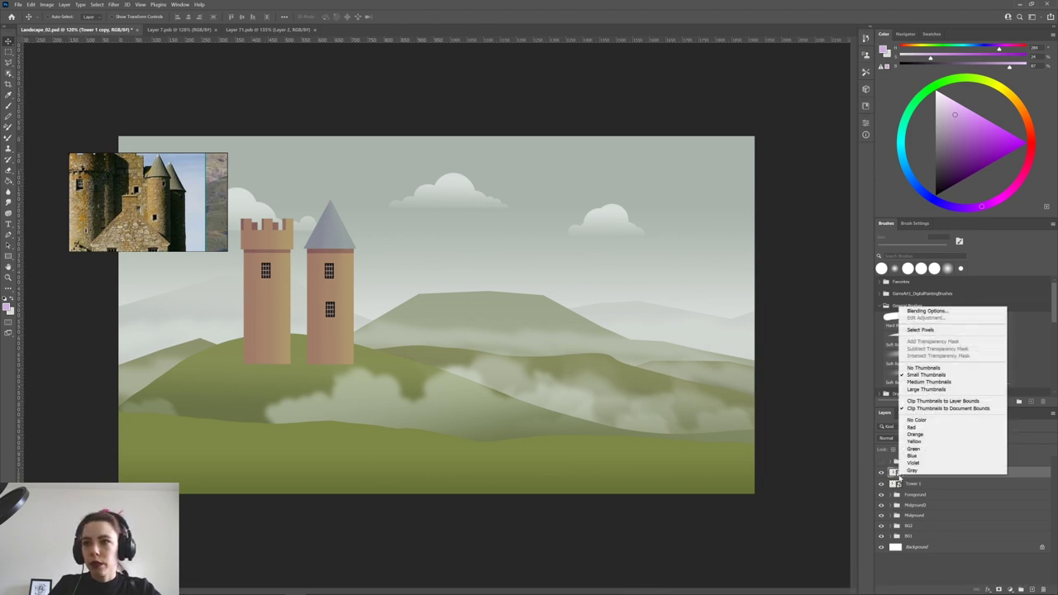
right_click(1036, 474)
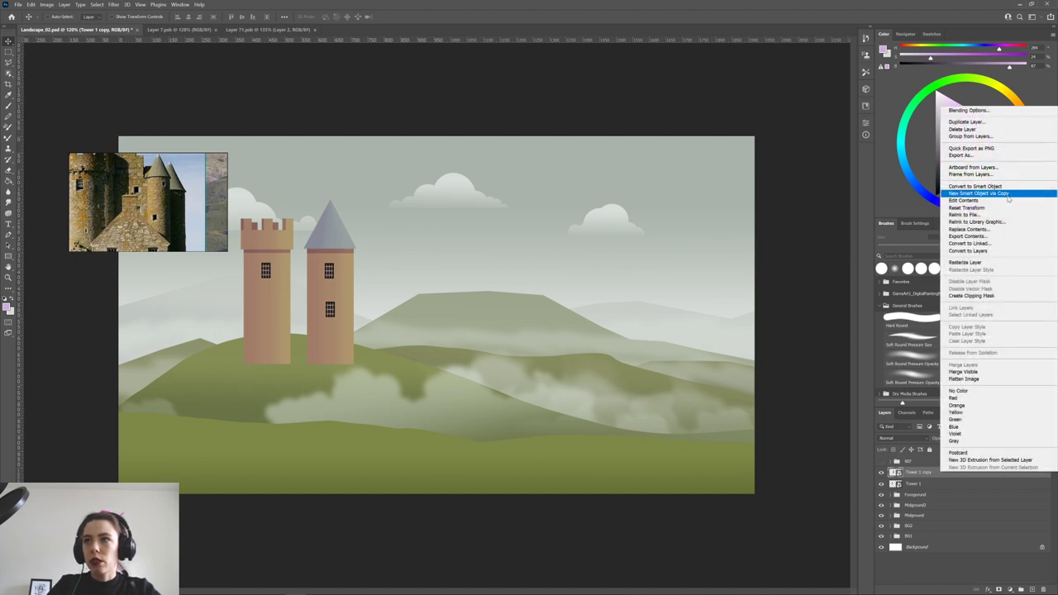
left_click(1005, 193)
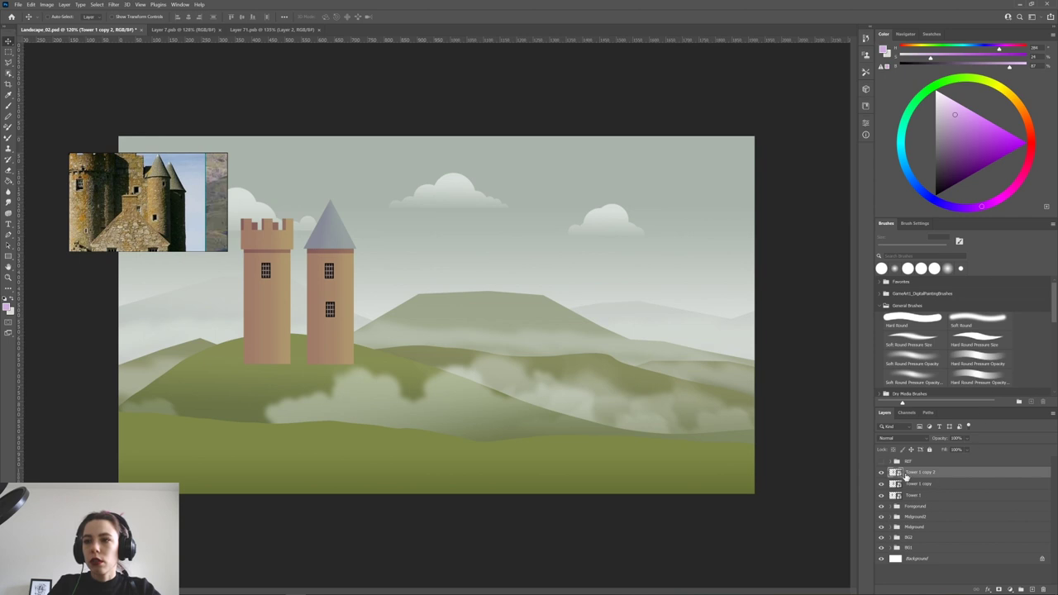
double_click(897, 474)
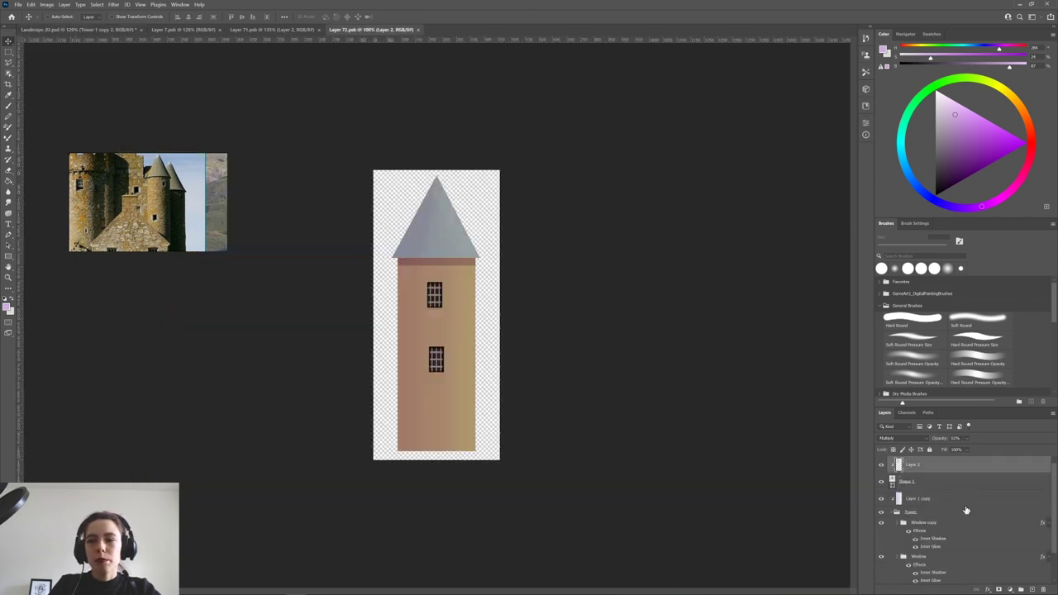
Extend the canvas of the new tower copy with the Crop tool to make room for a wider building.
left_click(9, 83)
left_click_drag(367, 312, 298, 314)
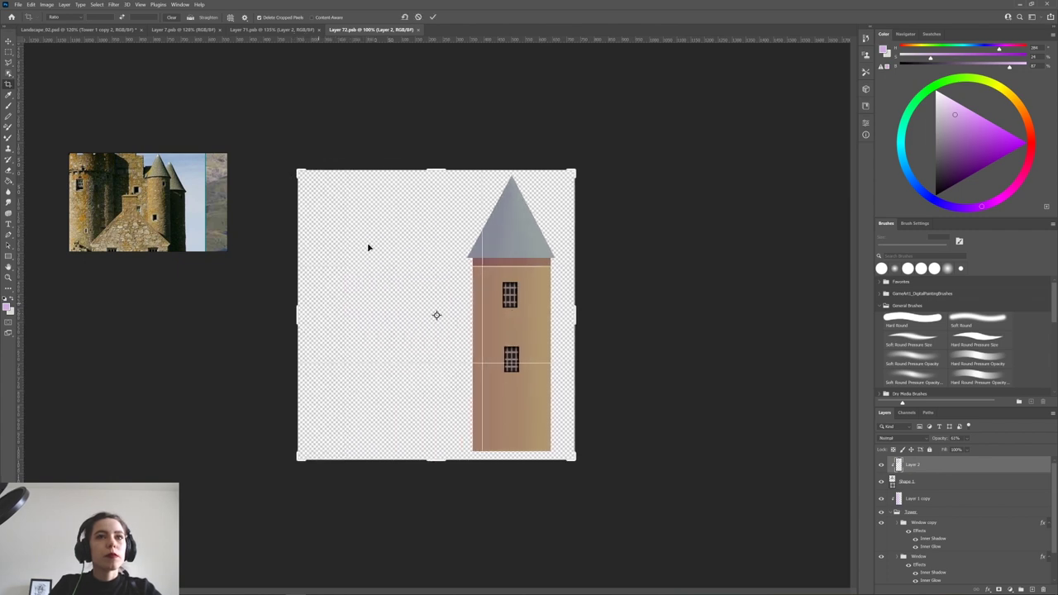
key("Return")
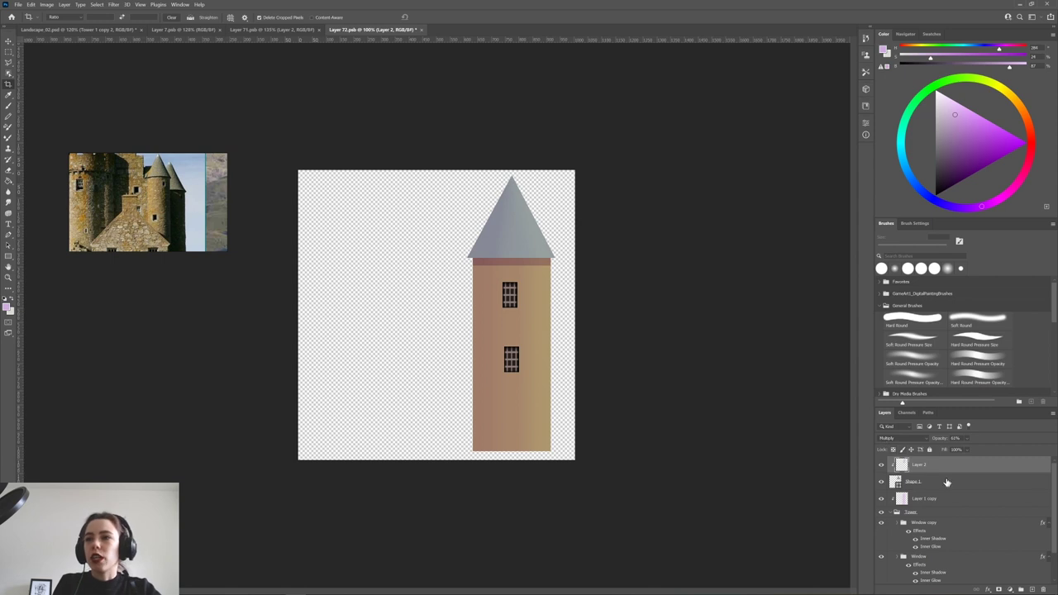
Delete the roof shading, the roof shape and the wall's gradient shading layer, keeping the Tower group.
key("Delete")
key("Delete")
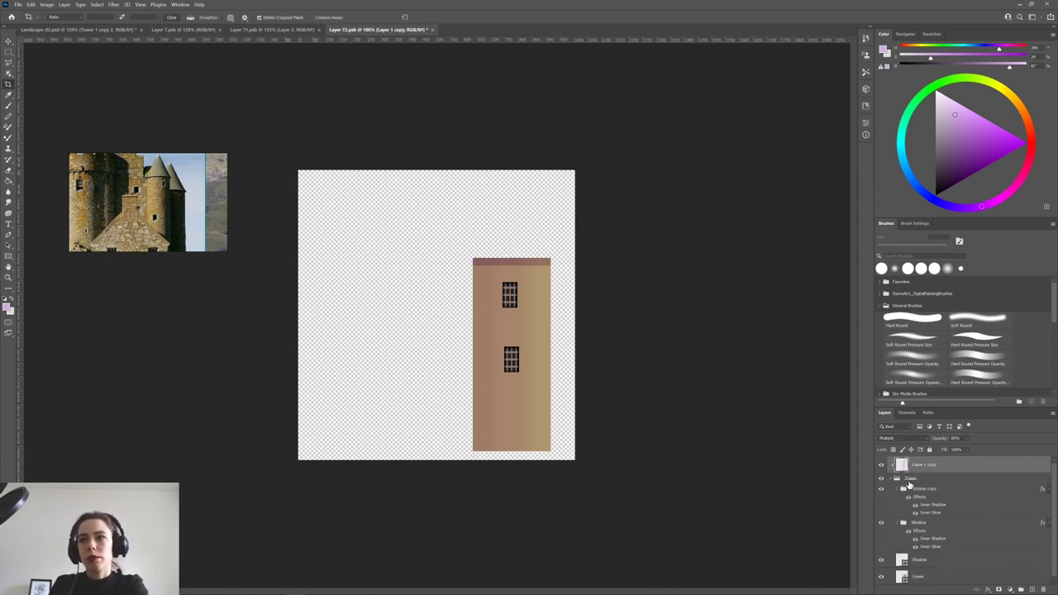
key("Delete")
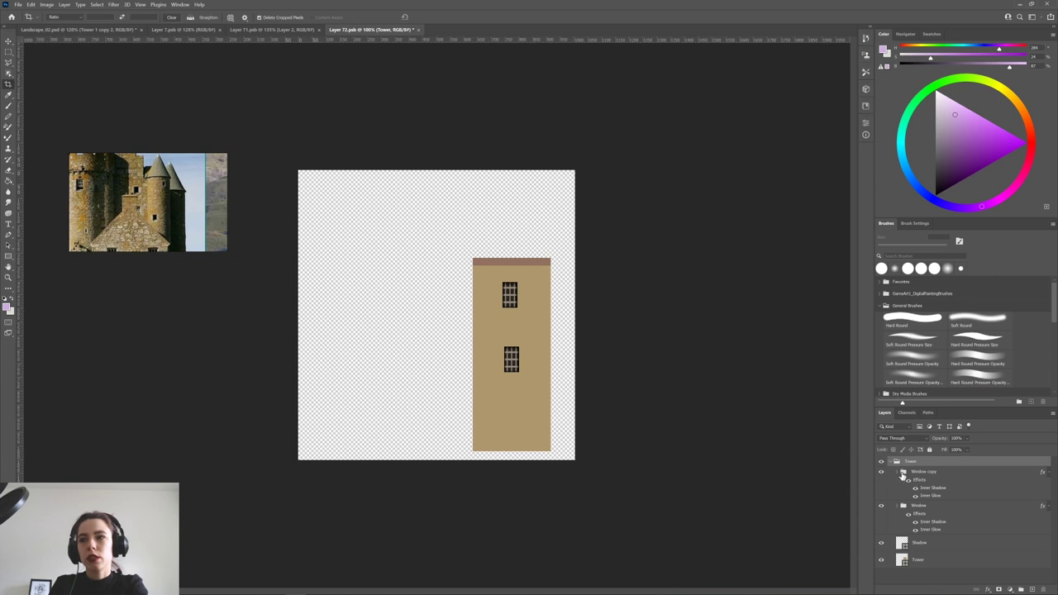
Stretch the Tower and Shadow layers together leftward to turn the narrow tower into a wide wall.
left_click(907, 561)
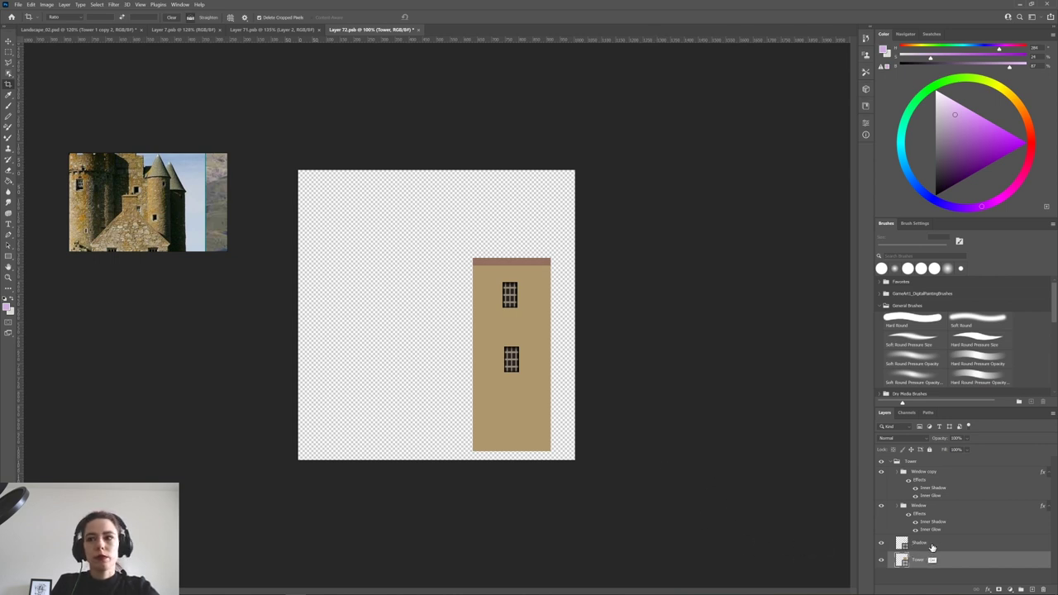
left_click(922, 545)
key("ctrl+t")
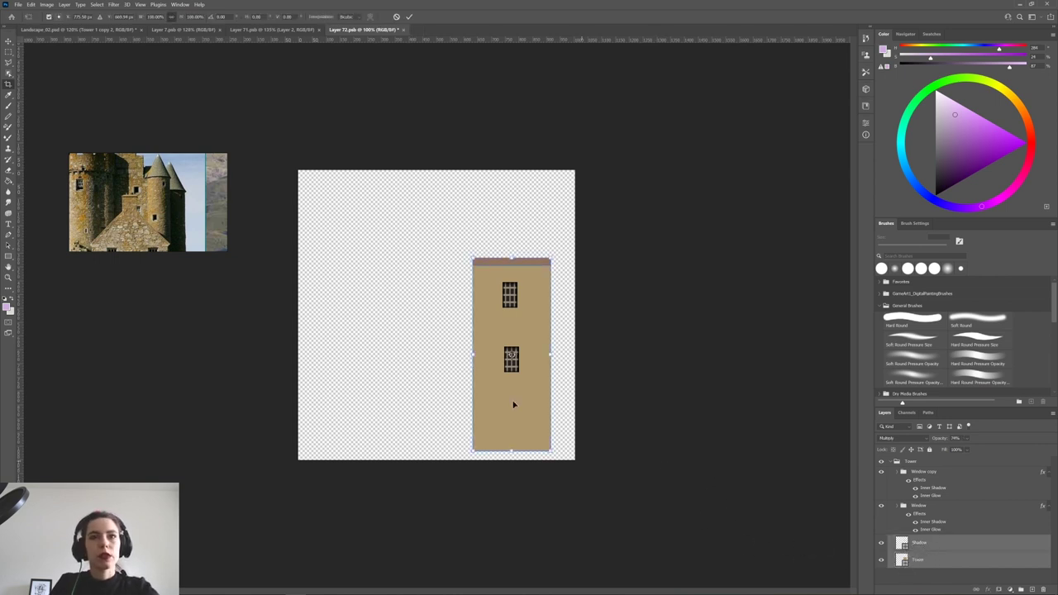
left_click_drag(473, 357, 353, 357)
left_click(410, 17)
key("c")
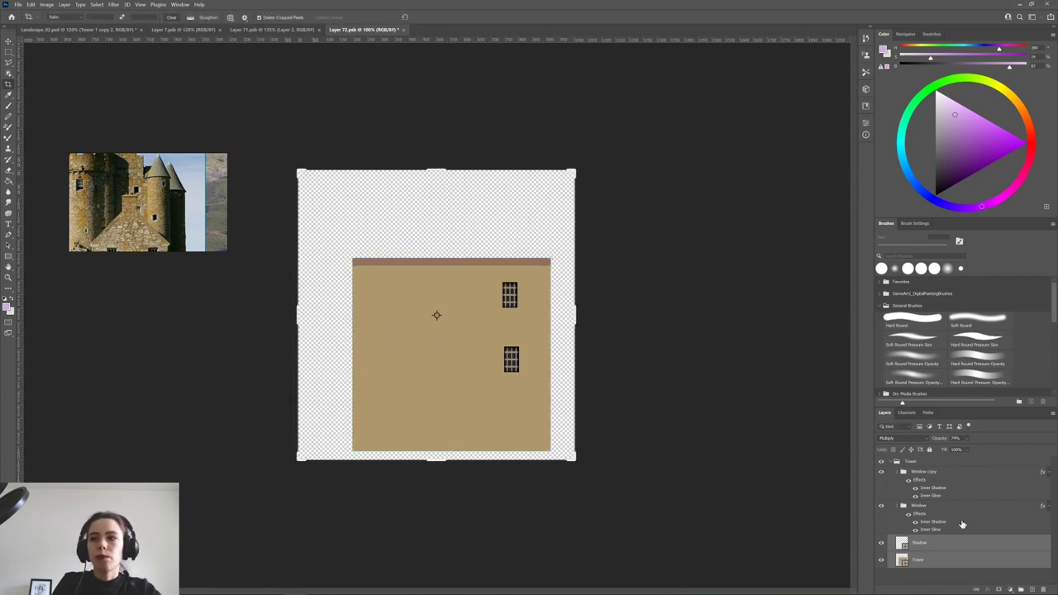
Move the lower window, the Window copy group, across to the left part of the widened wall.
left_click(924, 474)
key("v")
left_click_drag(535, 355, 421, 357)
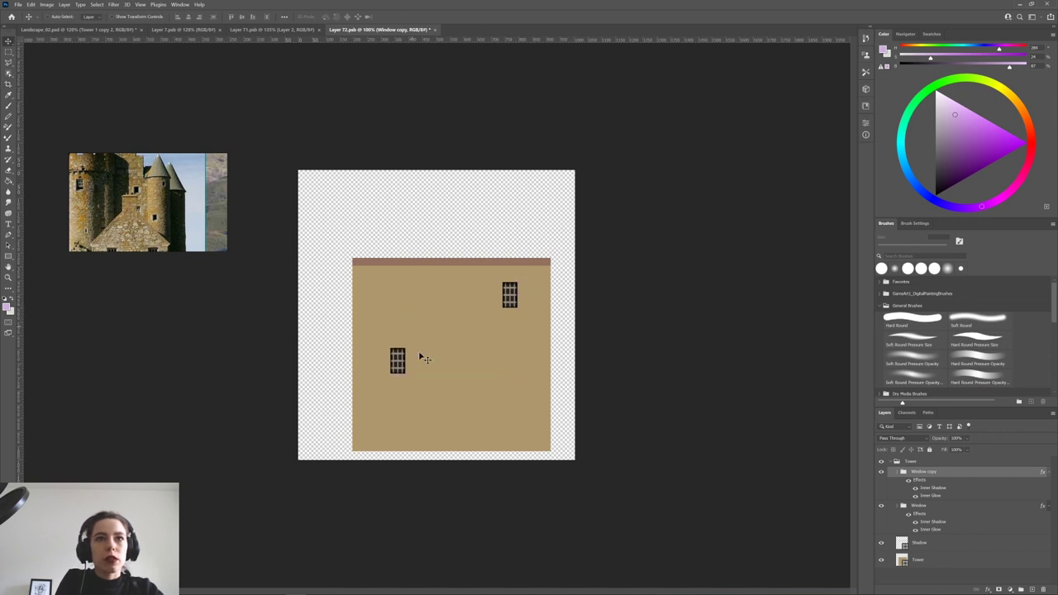
Scale the upper window, the Window group, down to about 71.5% in place on the widened wall.
left_click(513, 305, "ctrl")
scroll(152, 197, "down", 3)
left_click_drag(153, 198, 154, 157)
left_click_drag(82, 185, 155, 214)
scroll(157, 198, "up", 4)
scroll(155, 190, "up", 2)
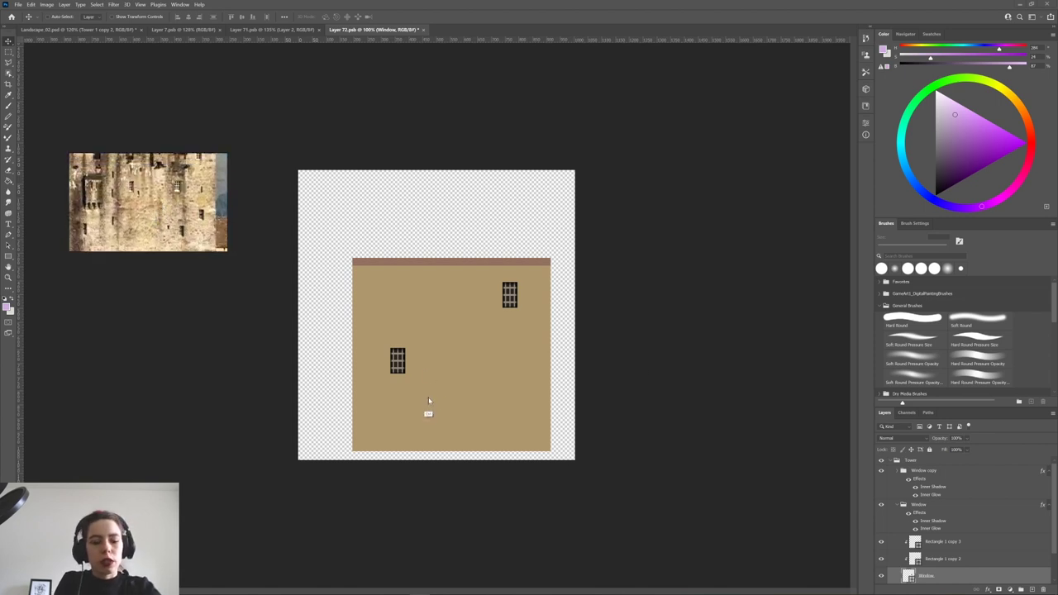
left_click(924, 506)
key("ctrl+t")
mouse_move(493, 280)
left_mouse_down()
mouse_move(538, 273)
mouse_move(489, 276)
mouse_move(512, 273)
mouse_move(501, 291)
left_mouse_up()
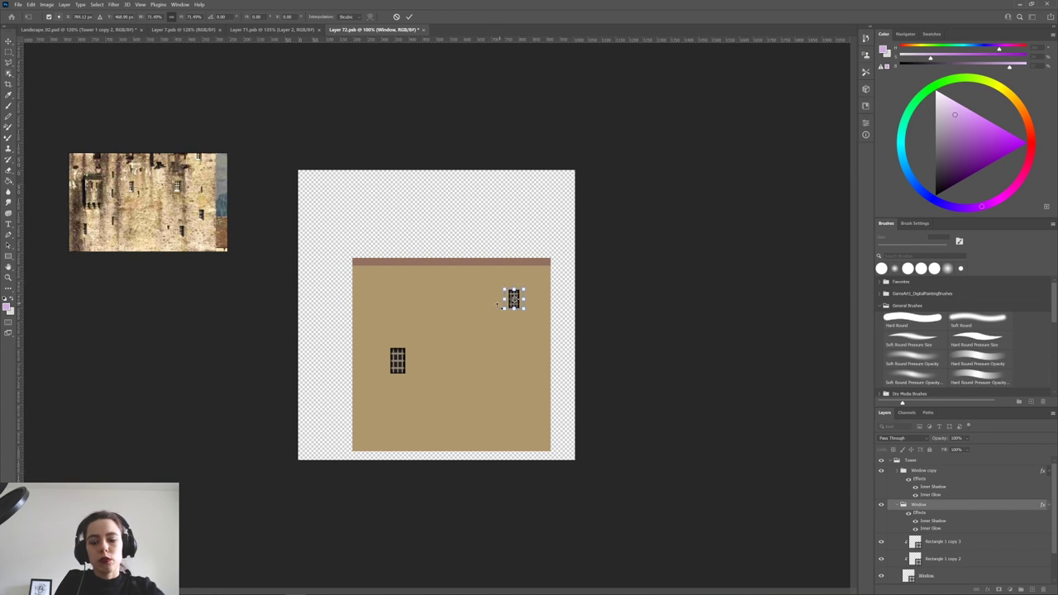
key("Return")
Stretch the Window group vertically into a tall, narrow window and nudge it toward the wall's right edge.
key("ctrl")
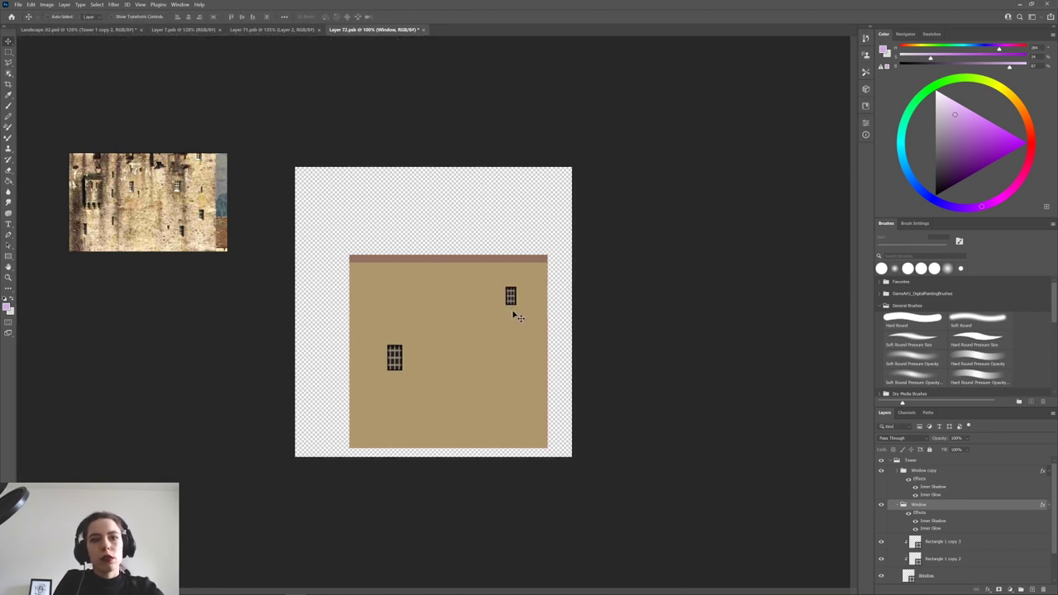
key("ctrl+t")
mouse_move(511, 305)
left_mouse_down()
mouse_move(509, 321)
mouse_move(519, 315)
left_mouse_up()
key("Return")
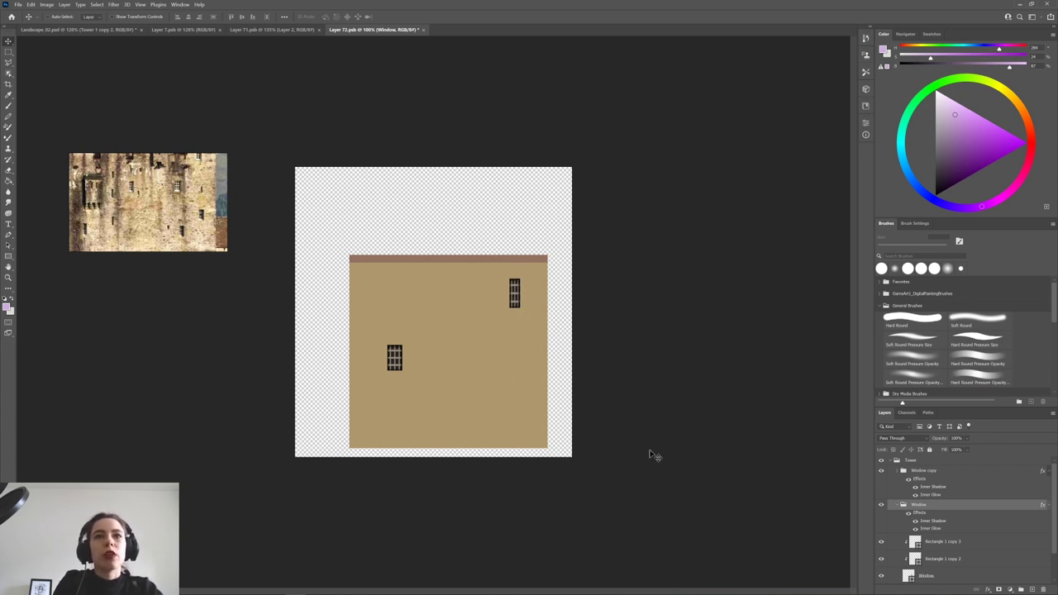
left_click_drag(396, 368, 402, 352)
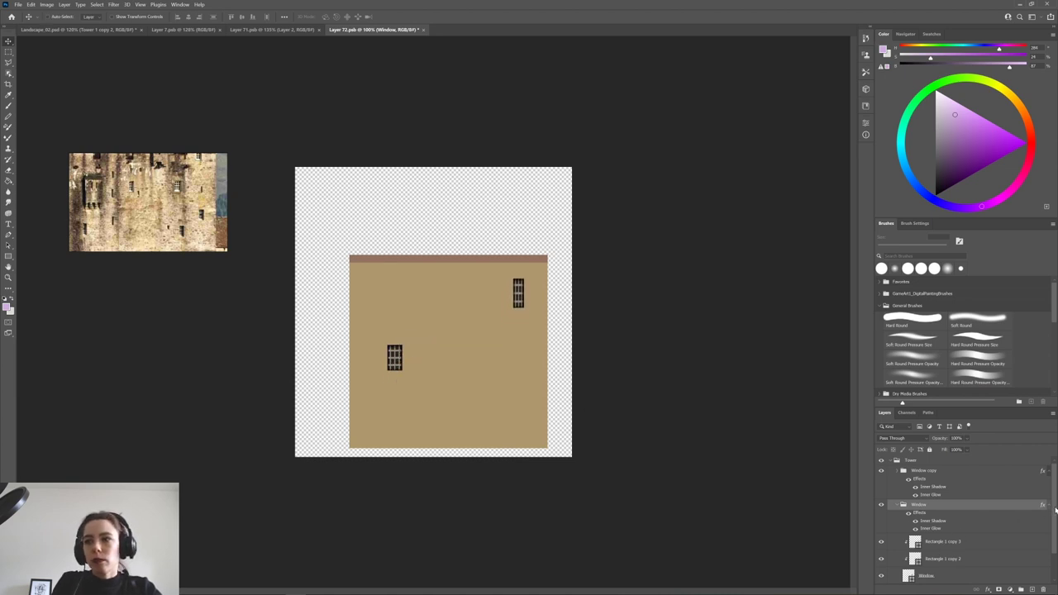
Duplicate the Tower wall shape and squash the copy's height into a low band along the top of the wall.
scroll(1055, 510, "down", 2)
left_click(949, 576)
left_click_drag(440, 390, 441, 196)
key("ctrl+t")
left_click_drag(449, 60, 450, 152)
key("ctrl+z")
left_click_drag(448, 62, 448, 226)
left_click(409, 16)
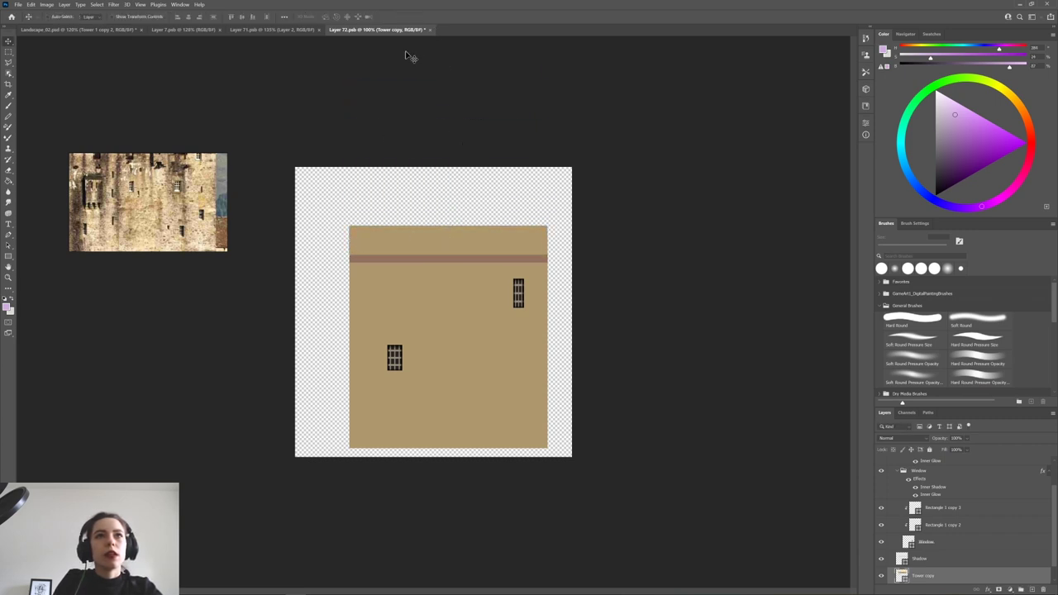
Widen the top band with the Rectangle tool so it overhangs the wall slightly on both sides.
left_click(8, 256)
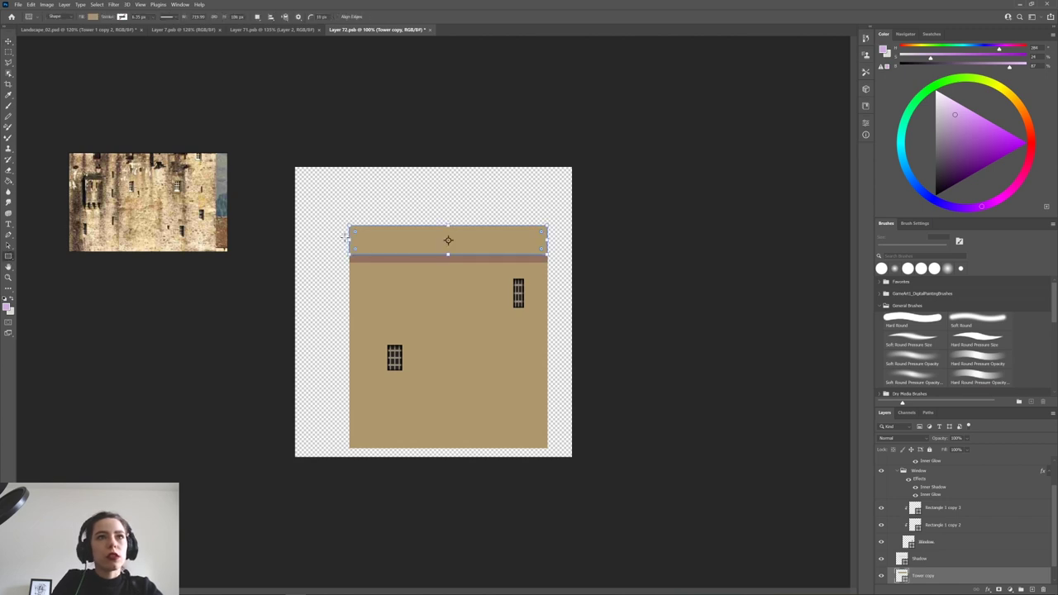
left_click_drag(349, 238, 343, 237)
mouse_move(550, 240)
left_mouse_down()
mouse_move(559, 231)
mouse_move(552, 240)
left_mouse_up()
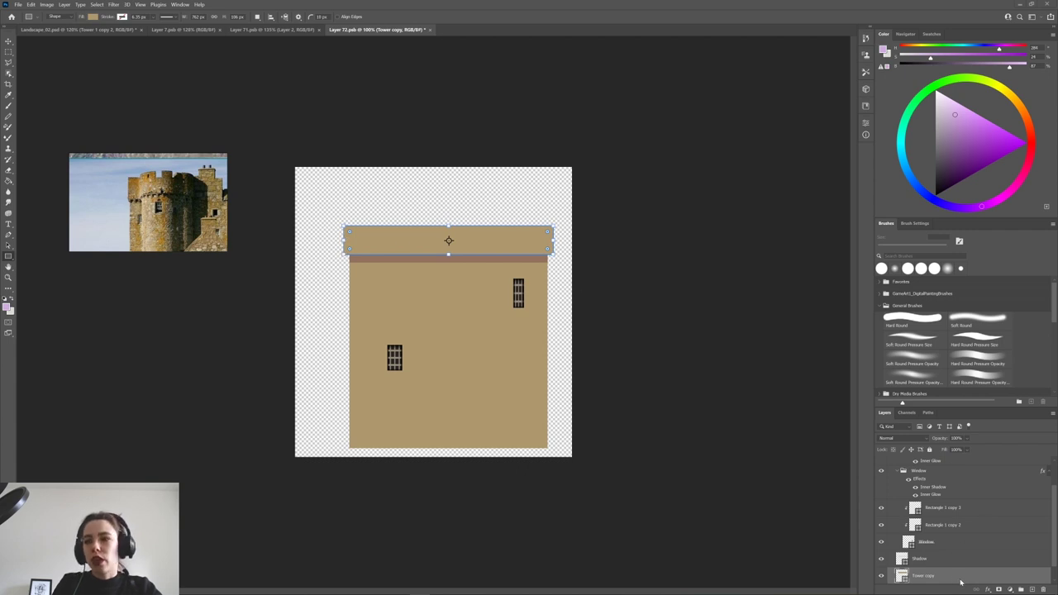
Crop the excess canvas above and to the left of the building and save the smart object.
left_click_drag(1053, 524, 1056, 491)
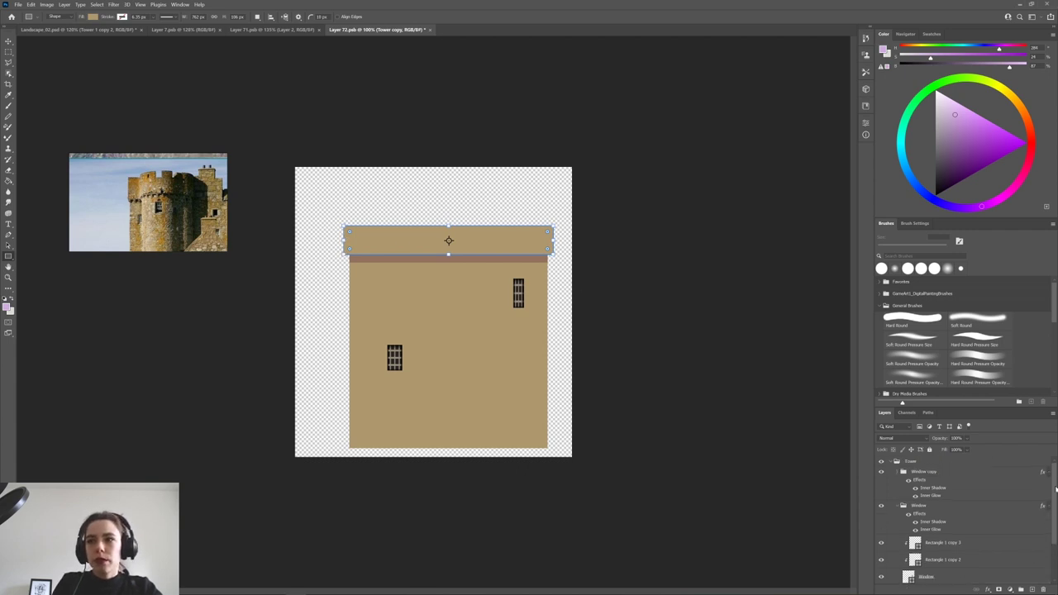
left_click(9, 83)
left_click_drag(433, 166, 433, 153)
left_click_drag(294, 306, 305, 307)
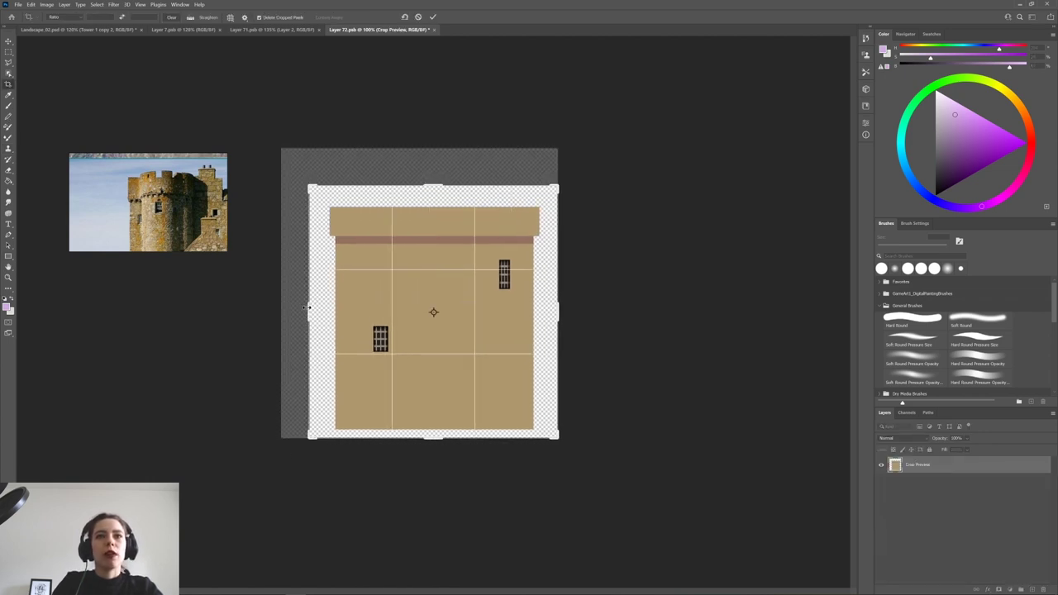
left_click(432, 17)
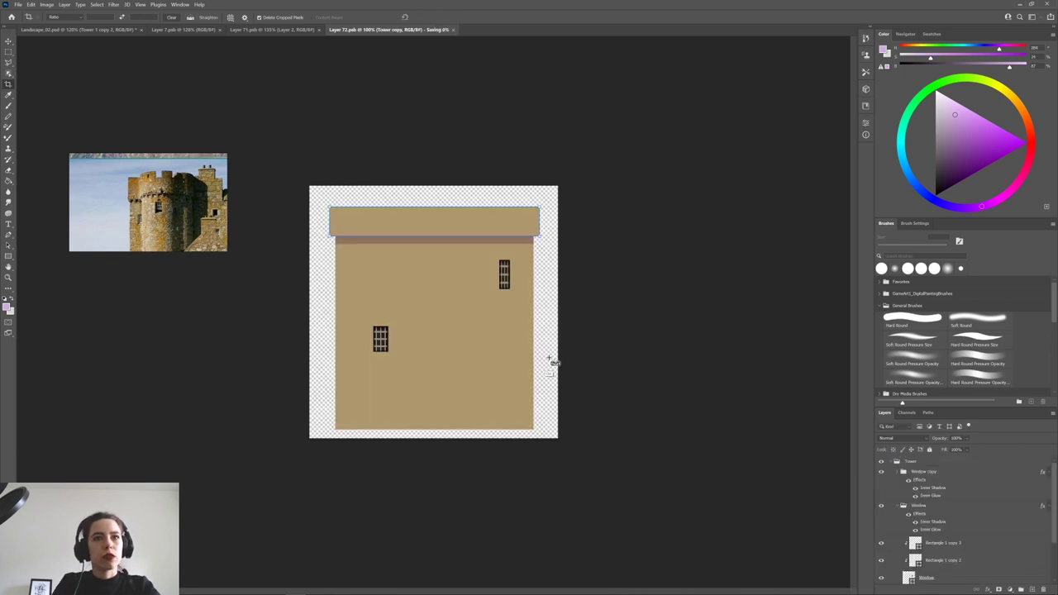
Rename the building's smart object layer, Tower 1 copy 2, in the landscape document as Mainhouse.
left_click(124, 30)
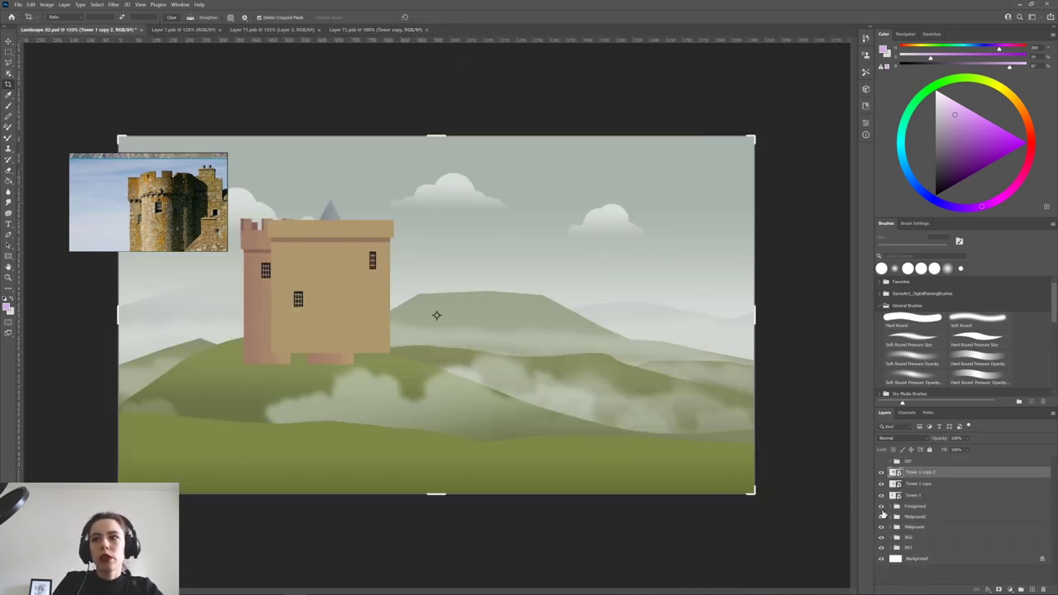
double_click(920, 472)
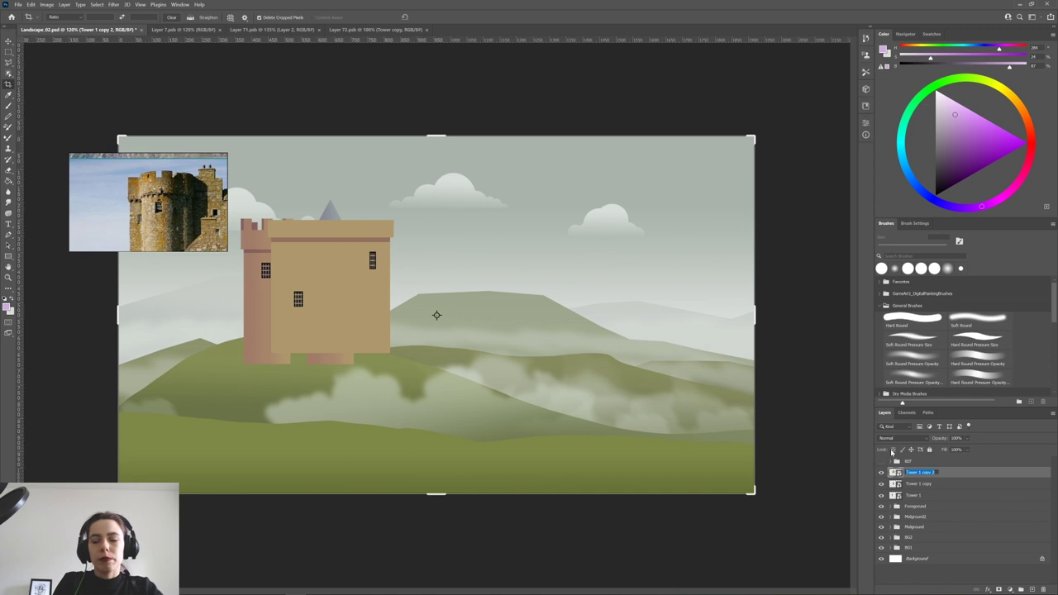
type("Mainhouse")
key("Return")
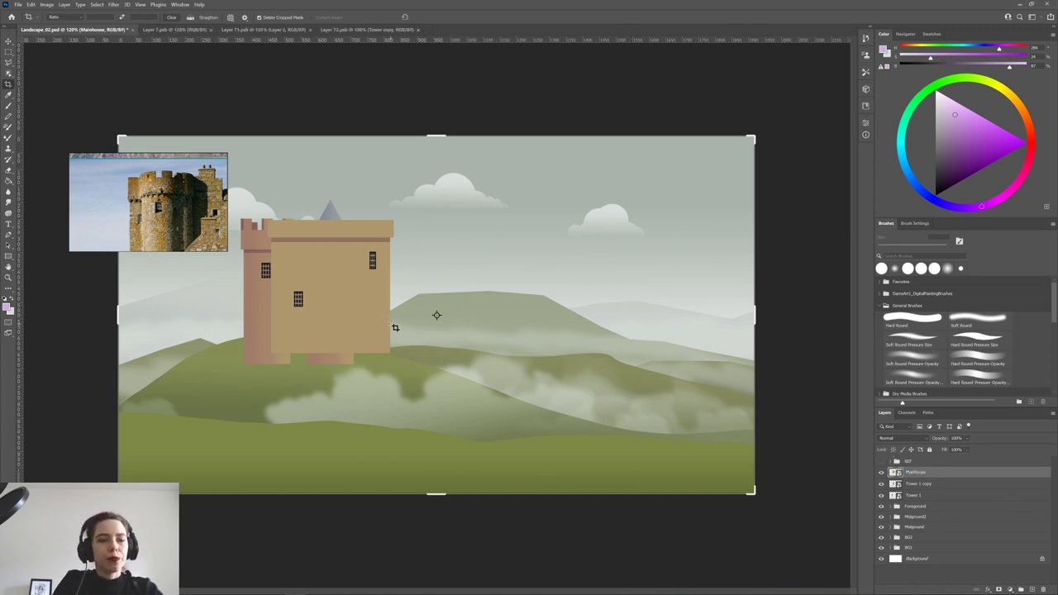
Reorder the Mainhouse layer below both towers and position the building behind them on the hill.
key("v")
left_click_drag(347, 302, 315, 318)
left_click_drag(914, 477, 914, 501)
left_click_drag(295, 329, 292, 304)
left_click_drag(170, 205, 163, 105)
Create an independent smart object copy of the pointed tower, Tower 1 copy, and open its contents.
left_click(914, 484)
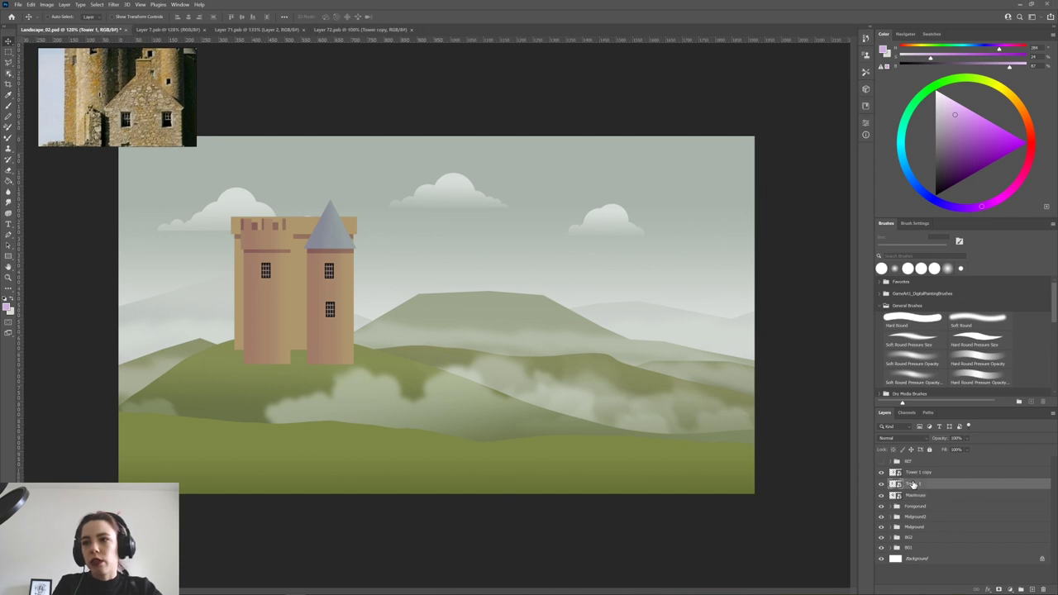
left_click(881, 473)
left_click(881, 473)
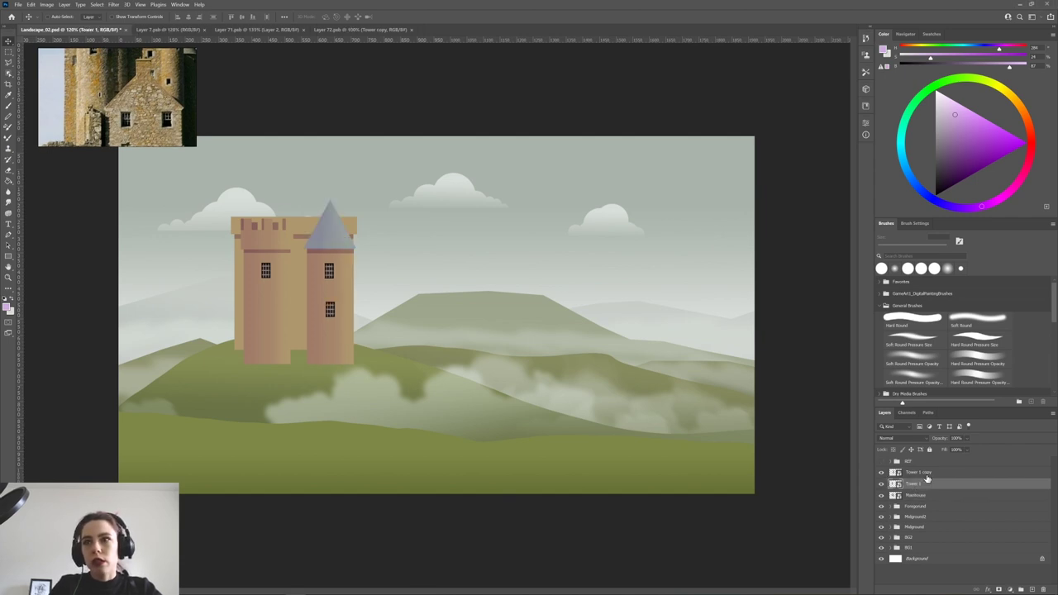
right_click(924, 475)
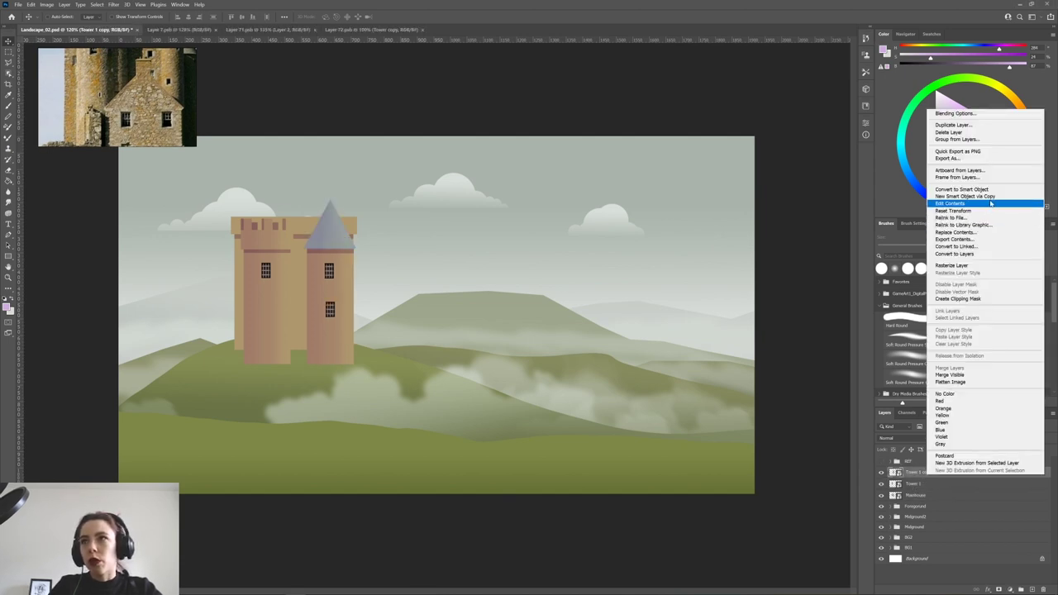
left_click(964, 196)
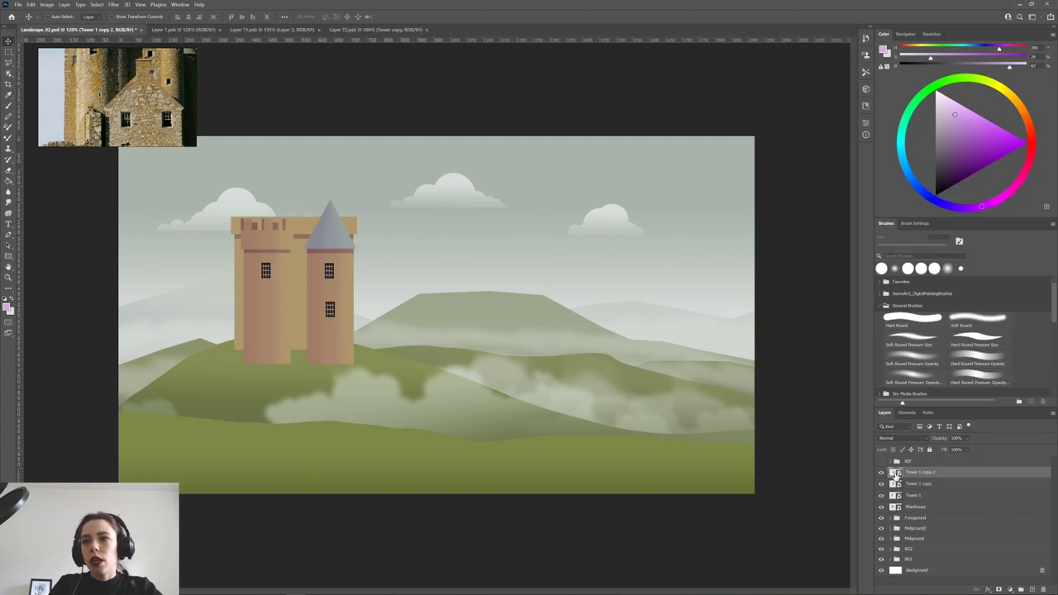
double_click(895, 472)
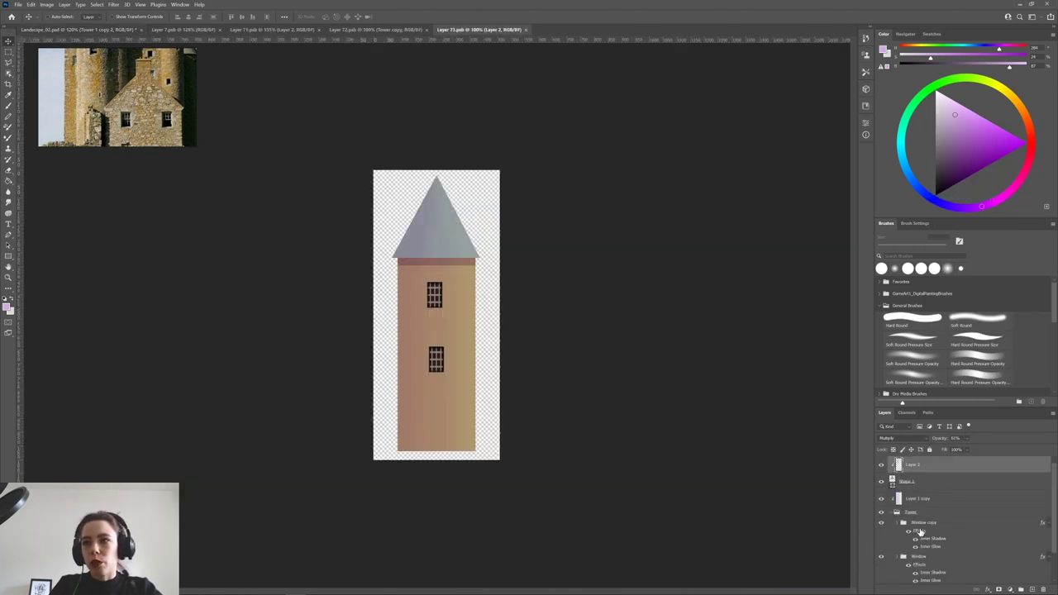
Delete both window groups and the wall's gradient shading layer, Layer 1 copy, from the new pointed tower, and save it.
left_click(927, 523)
key("Delete")
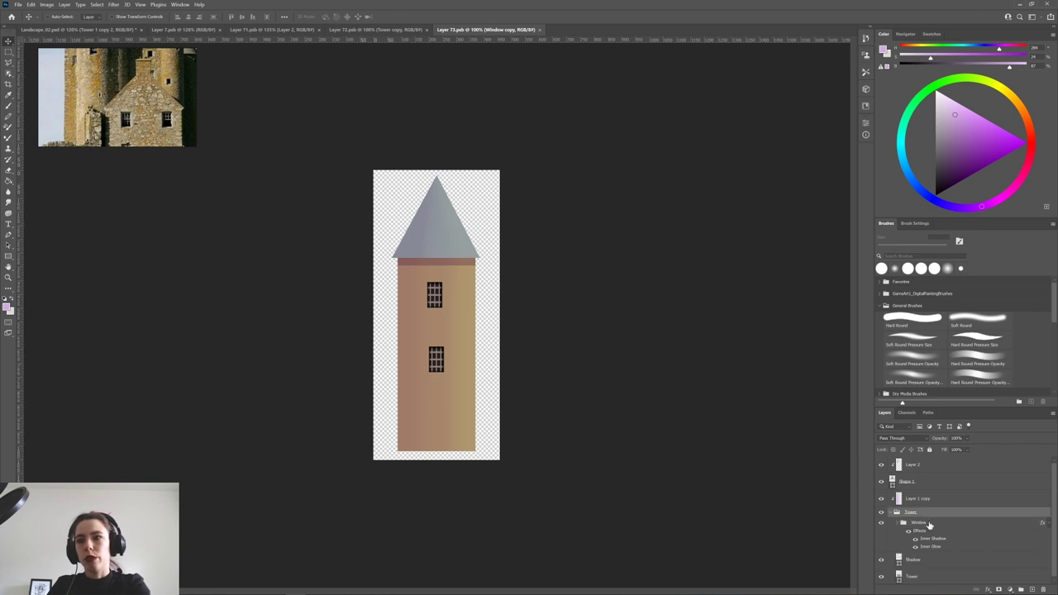
key("Delete")
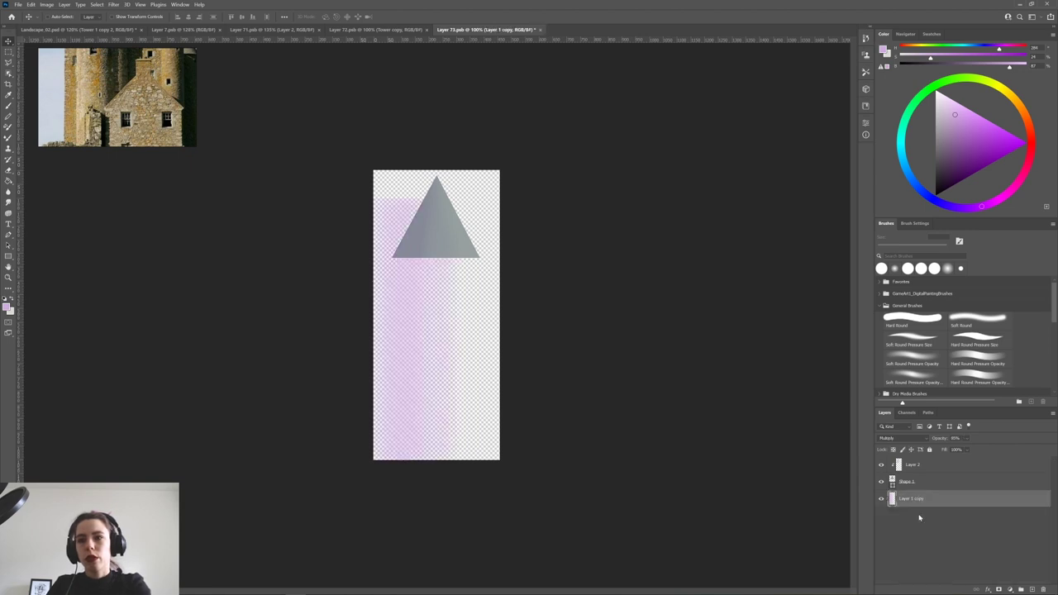
key("ctrl+z")
left_click(915, 525)
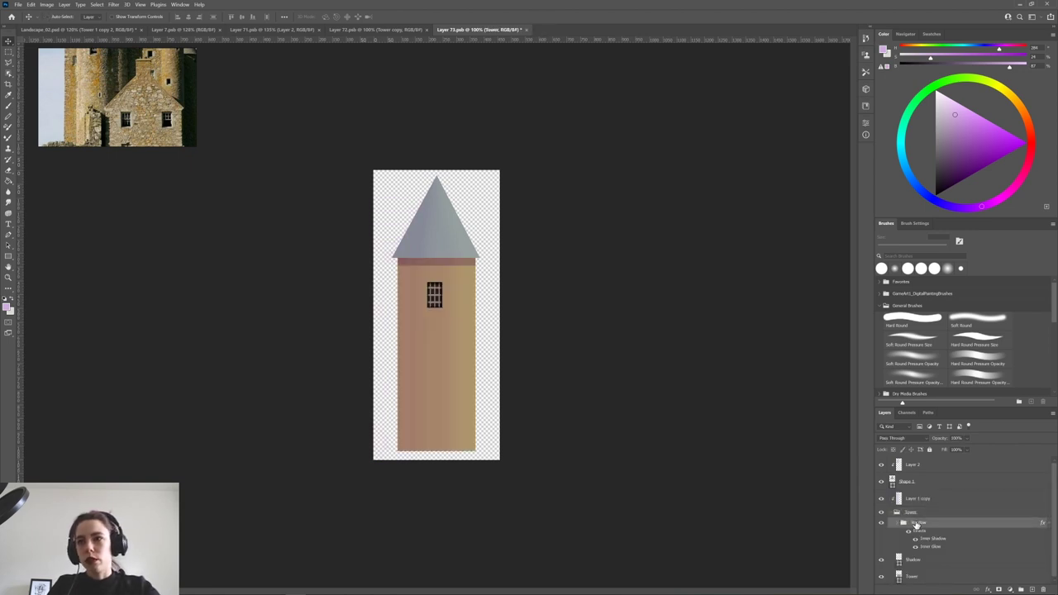
key("Delete")
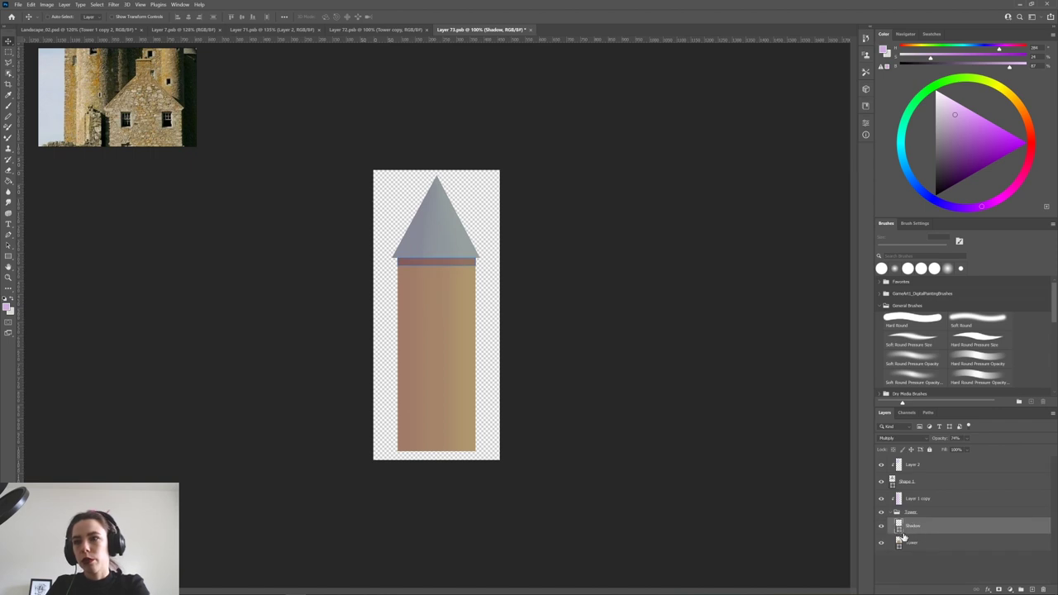
left_click(931, 501)
key("Delete")
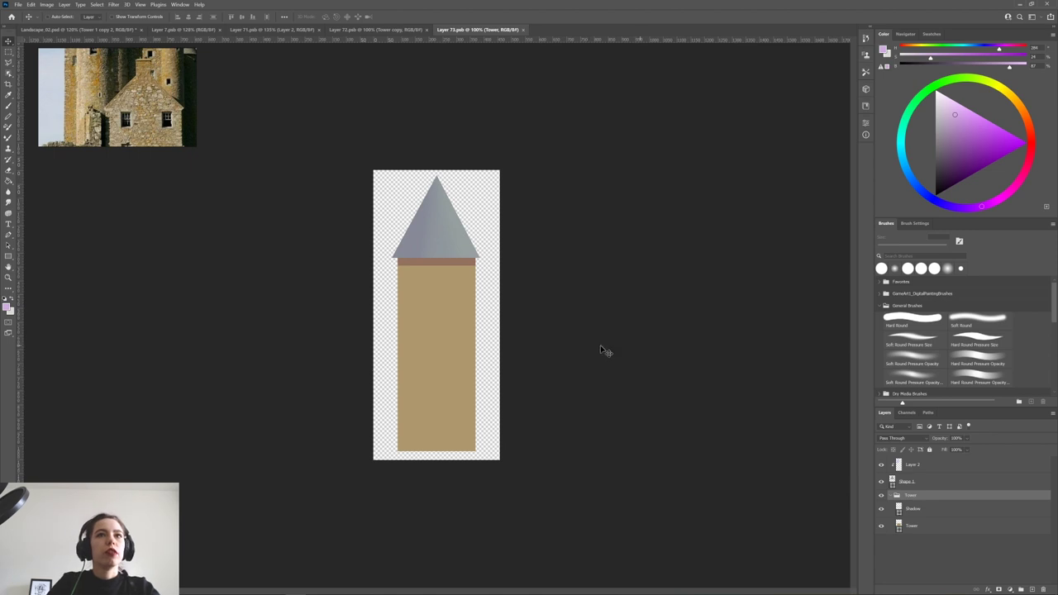
Return to the landscape and move the windowless pointed tower and the windowed pointed tower out to the right of the main building.
left_click(109, 30)
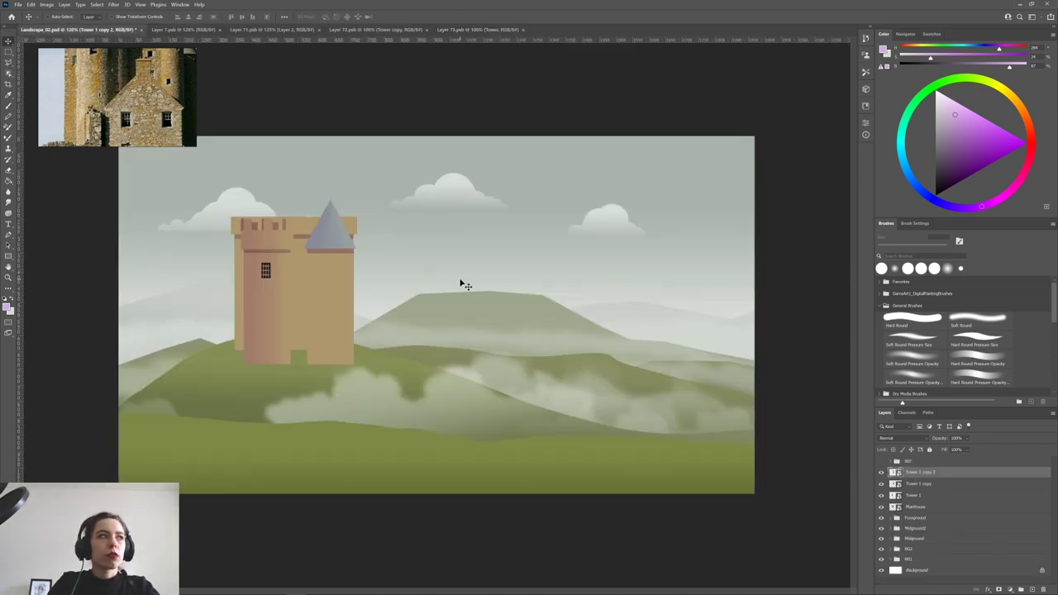
scroll(119, 102, "down", 3)
scroll(124, 111, "up", 3)
scroll(128, 125, "down", 2)
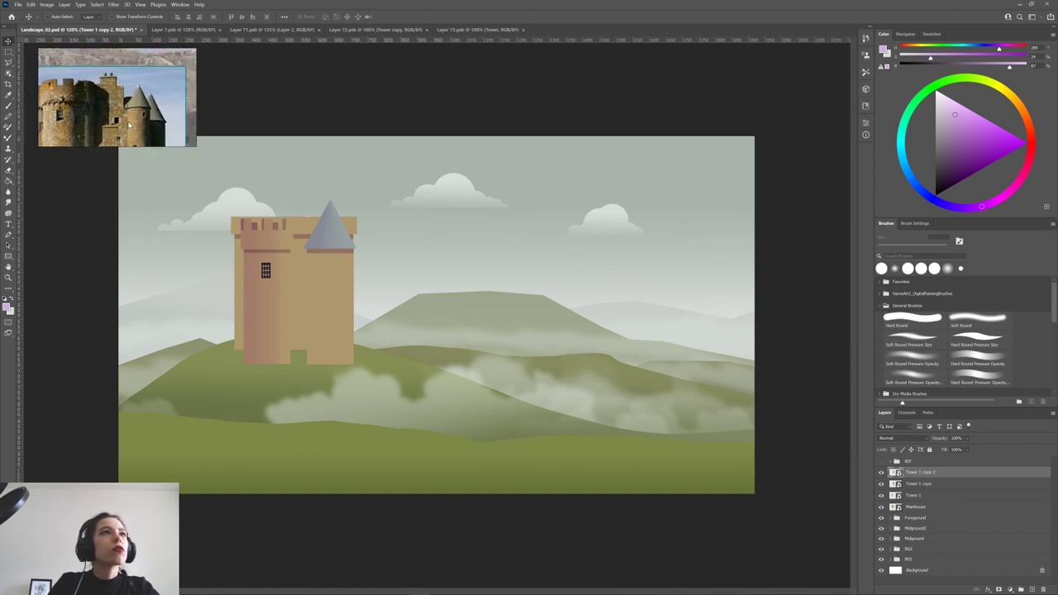
left_click(465, 30)
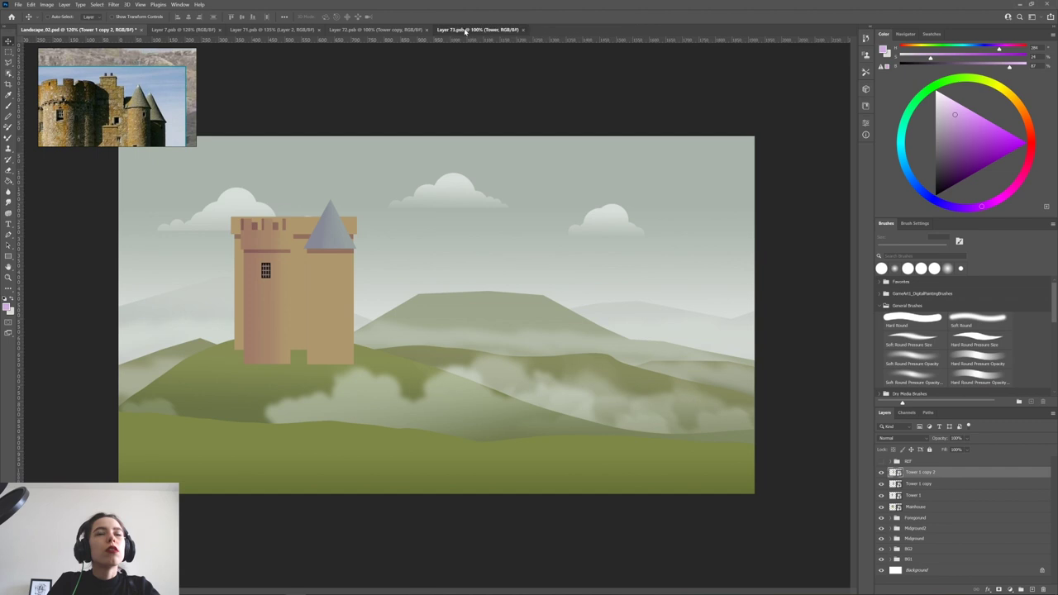
left_click(123, 30)
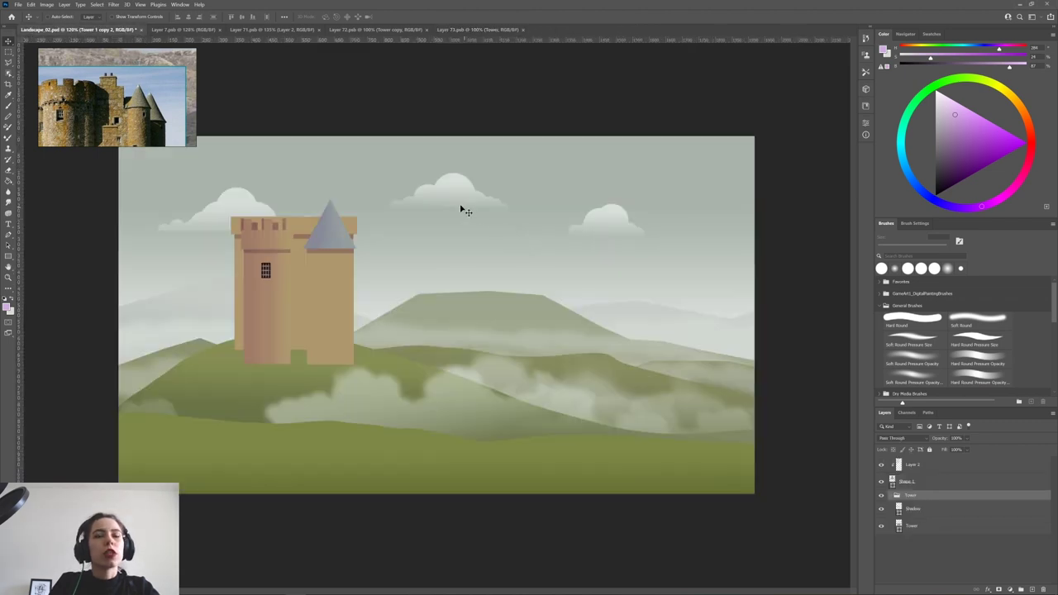
left_click_drag(338, 309, 442, 304)
left_click_drag(337, 295, 388, 300)
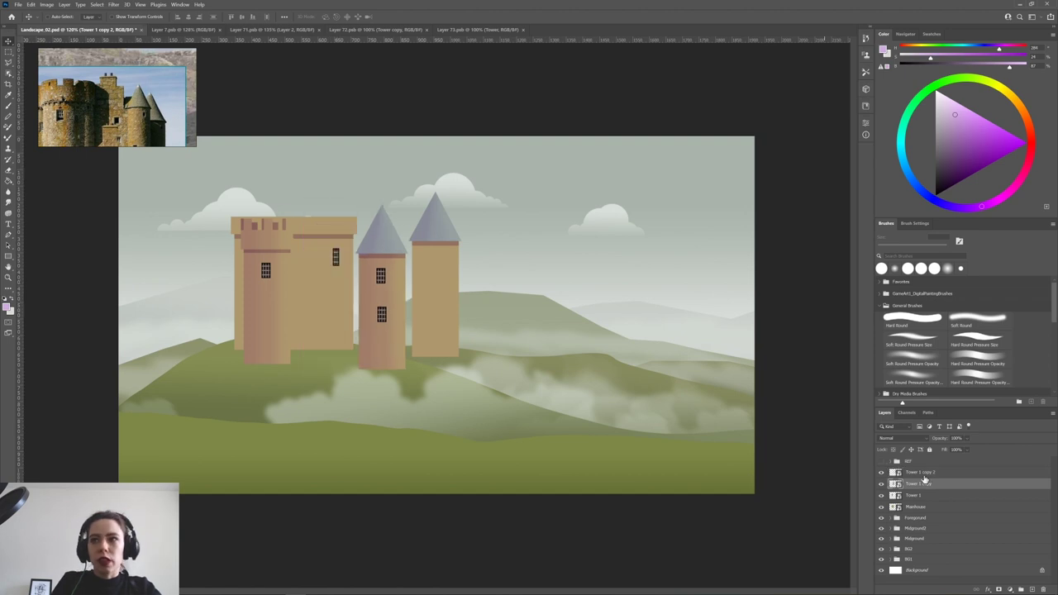
Group the three tower layers and Mainhouse, and name the group Castle.
left_click(938, 506, "shift")
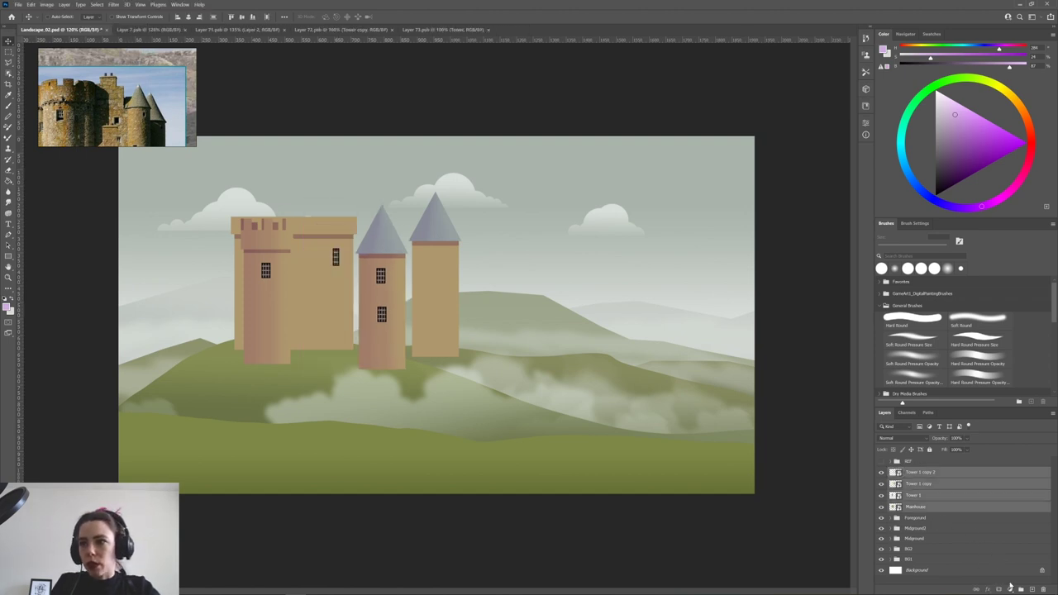
left_click(1021, 588)
double_click(926, 477)
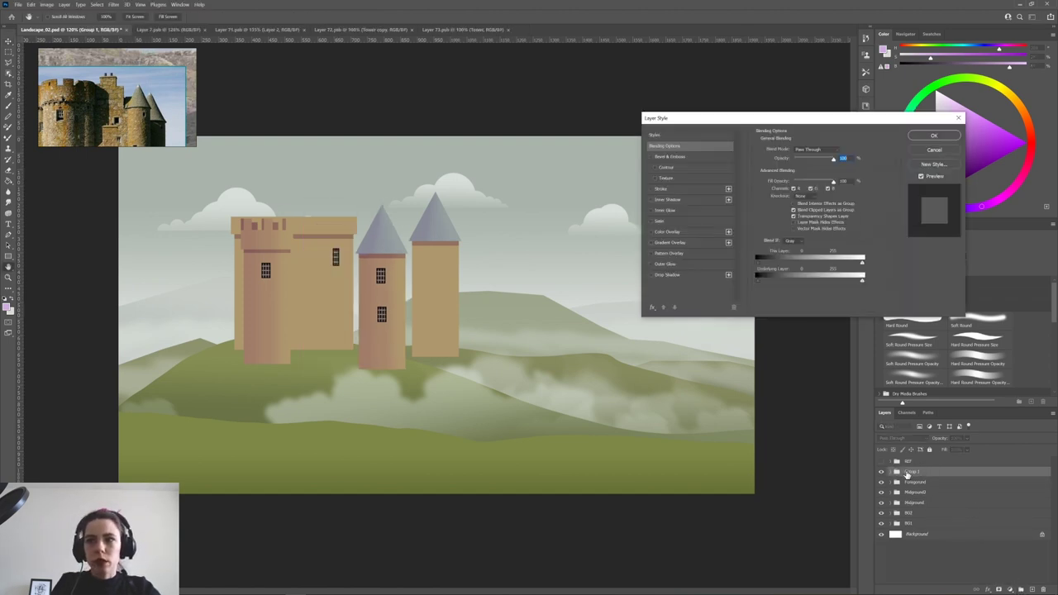
key("Escape")
double_click(910, 472)
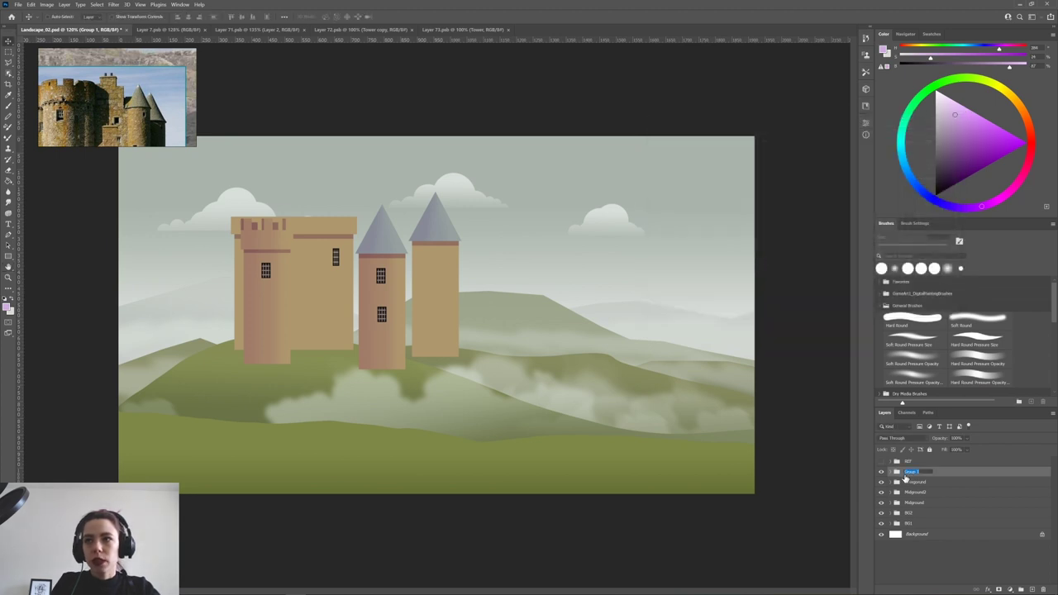
type("Castle")
key("Return")
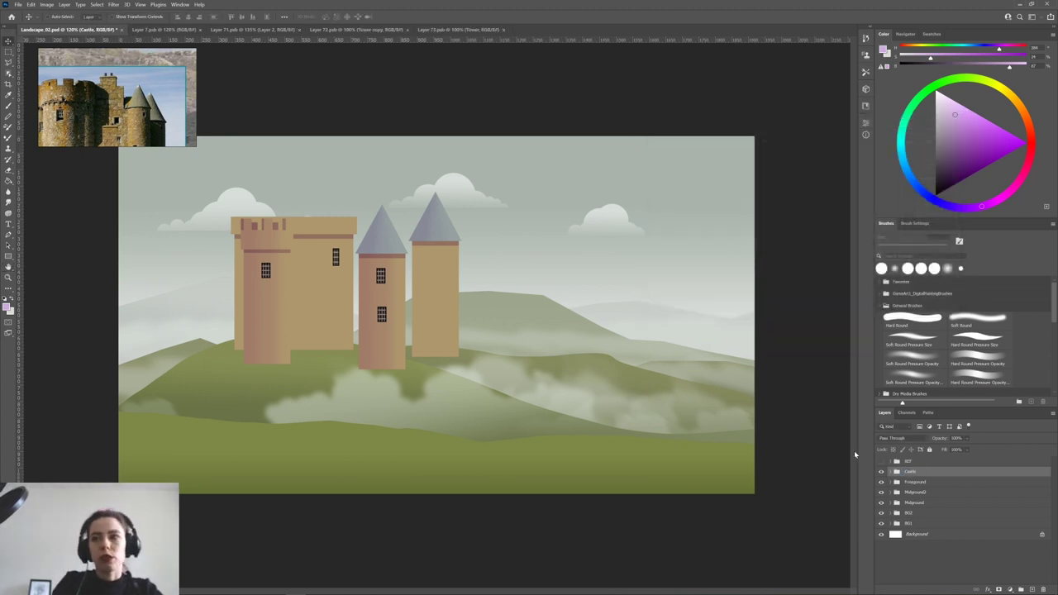
Shift the whole Castle group to the right, and scale the Mainhouse building down on top of the hill.
left_click(890, 473)
left_click_drag(263, 232, 297, 231)
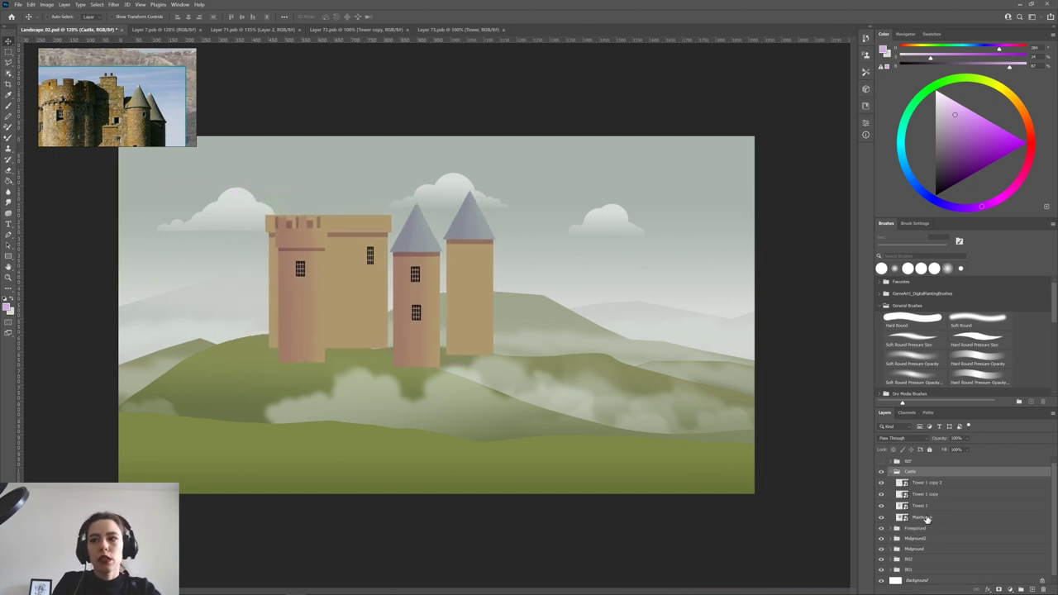
left_click(926, 518)
left_click_drag(360, 270, 325, 278)
key("ctrl+t")
left_click_drag(366, 211, 350, 243)
left_click_drag(263, 326, 276, 335)
key("Return")
Move the crenellated tower and both pointed towers to the right, clear of the Mainhouse building.
left_click(921, 506)
left_click_drag(295, 320, 628, 291)
left_click_drag(460, 302, 555, 293)
left_click_drag(424, 301, 507, 260)
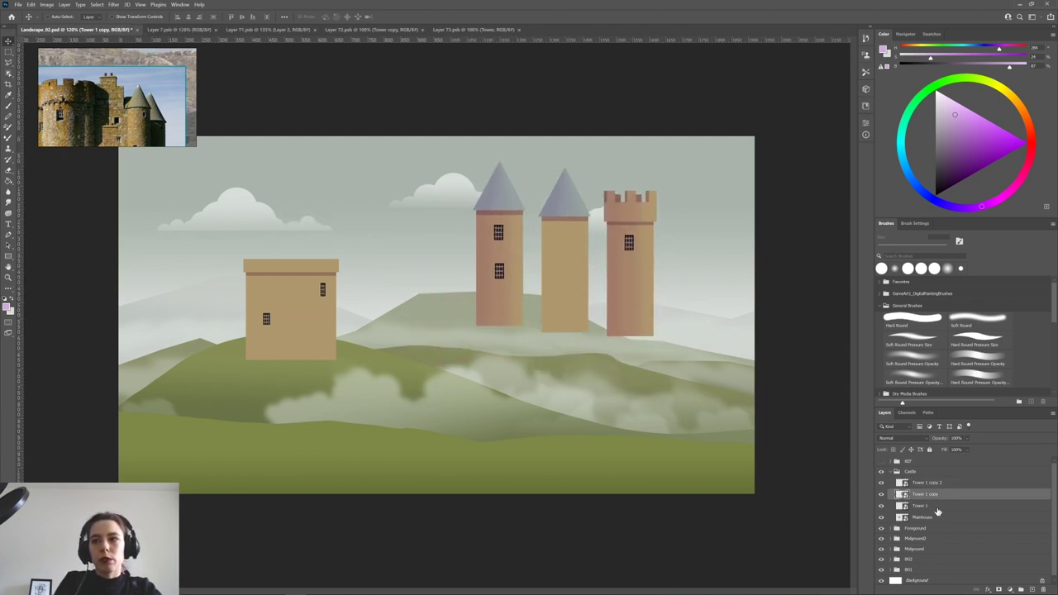
Duplicate the Castle group with its contents, place the hidden original above the copy, and collapse the original.
left_click(933, 518)
left_click_drag(917, 474, 895, 484)
left_click(880, 529)
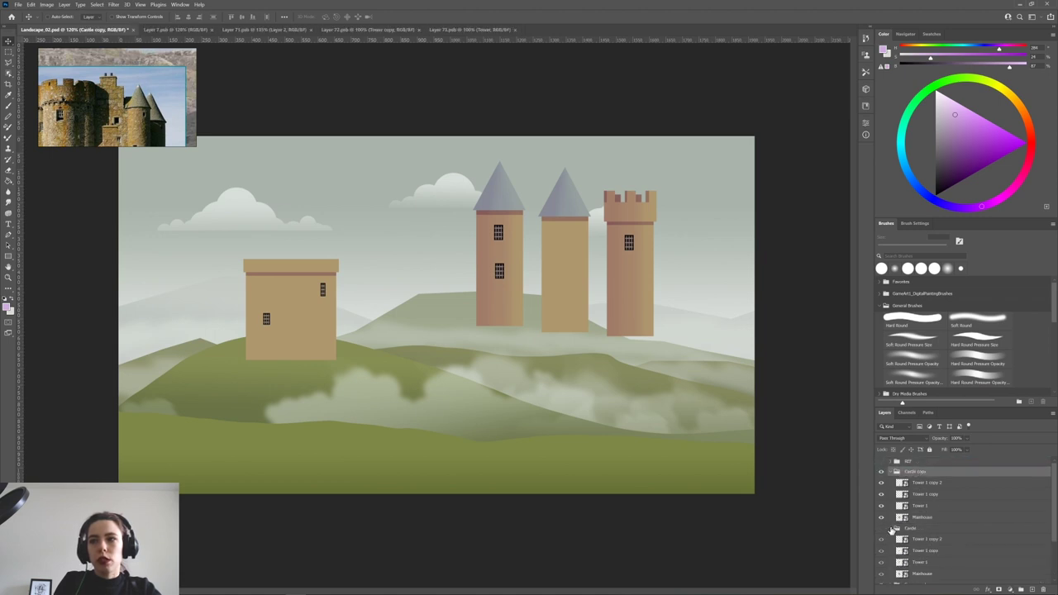
left_click(891, 528)
left_click_drag(927, 468, 923, 468)
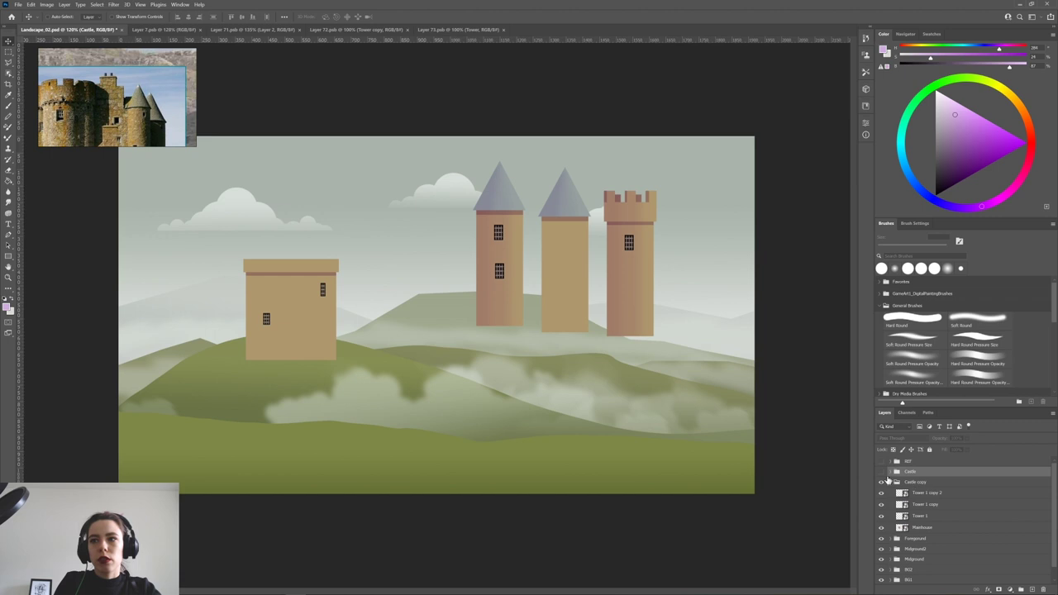
left_click(920, 485)
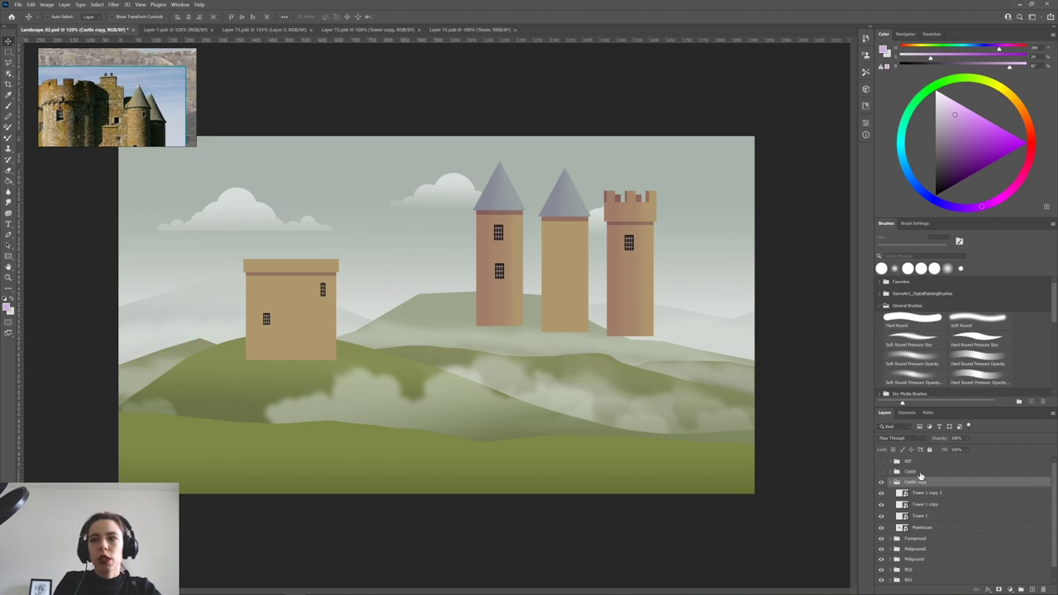
Move the crenellated tower of the copied group onto the right end of the Mainhouse building.
left_click(633, 283)
left_click_drag(633, 282, 354, 323)
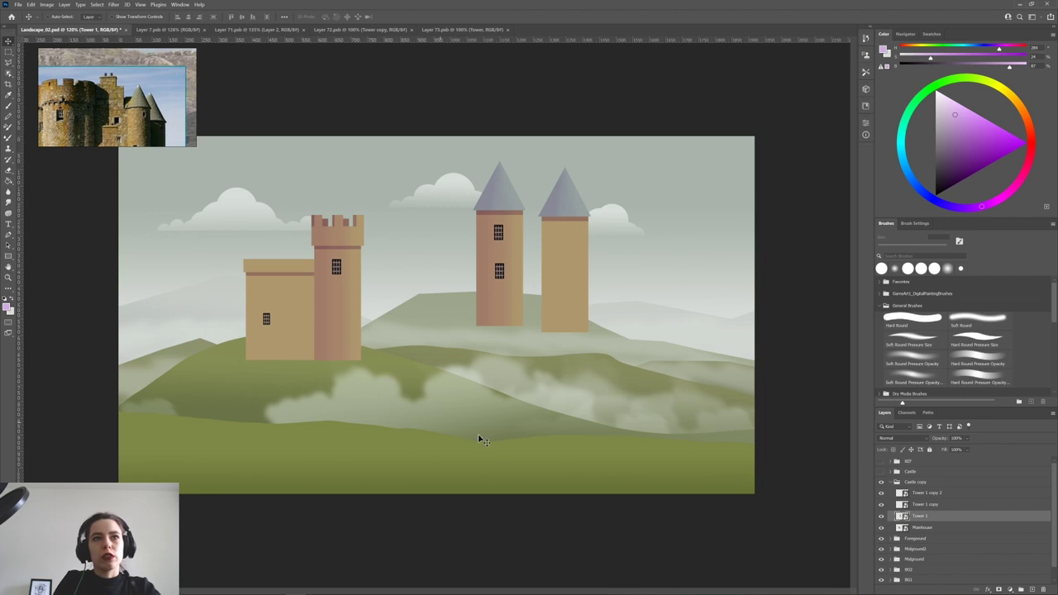
Scale the windowed pointed tower down onto the Mainhouse's upper left corner, and add a smaller copy on the crenellated tower's right side.
left_click(929, 505)
left_click_drag(576, 226, 343, 263)
key("ctrl+t")
left_click_drag(316, 170, 262, 241)
left_click_drag(263, 319, 372, 326)
key("Return")
key("ctrl+t")
mouse_move(375, 255)
left_mouse_down()
mouse_move(363, 286)
mouse_move(371, 271)
left_mouse_up()
key("Return")
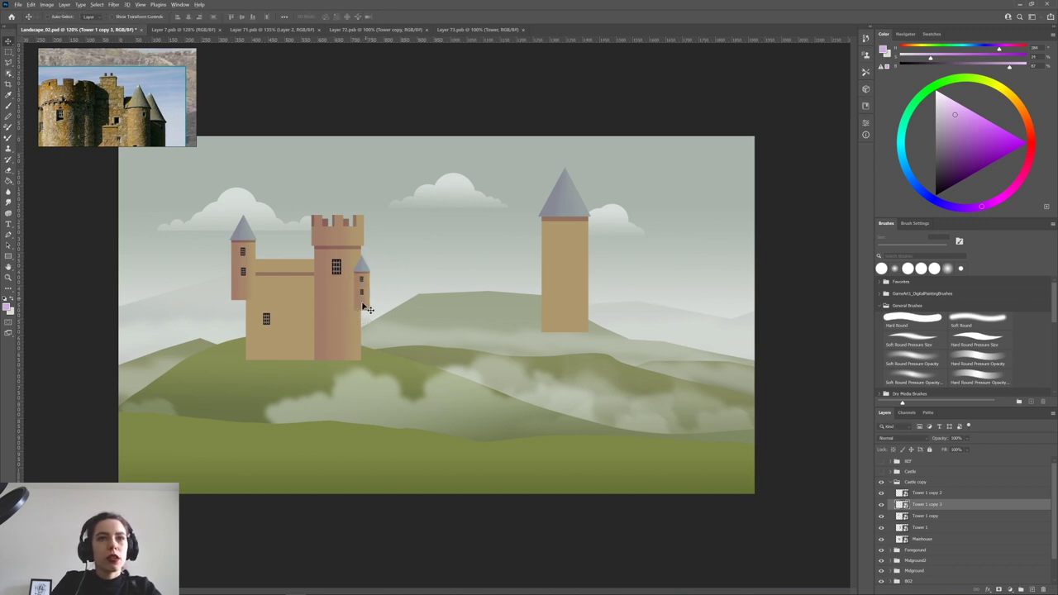
Duplicate the small pointed turret, send the copy below the Mainhouse layer, and place it behind the left part of the roof.
left_click_drag(361, 305, 279, 289)
left_click_drag(942, 511, 947, 555)
left_click_drag(275, 254, 271, 239)
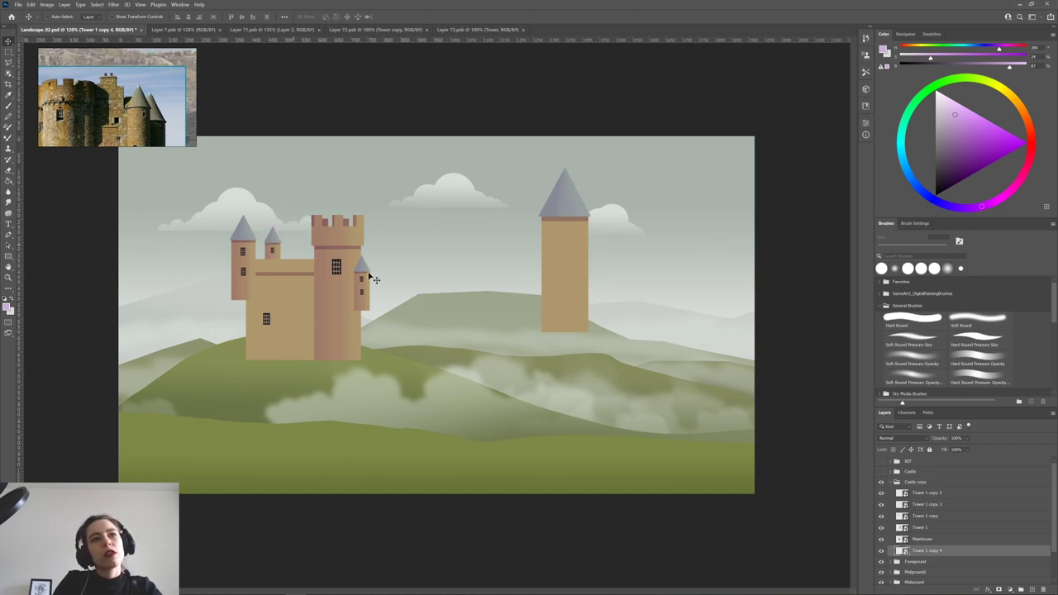
Copy a SKY layer above the rear turret, clip it to the turret, and set it to Normal mode at about 30% opacity.
scroll(1052, 511, "down", 2)
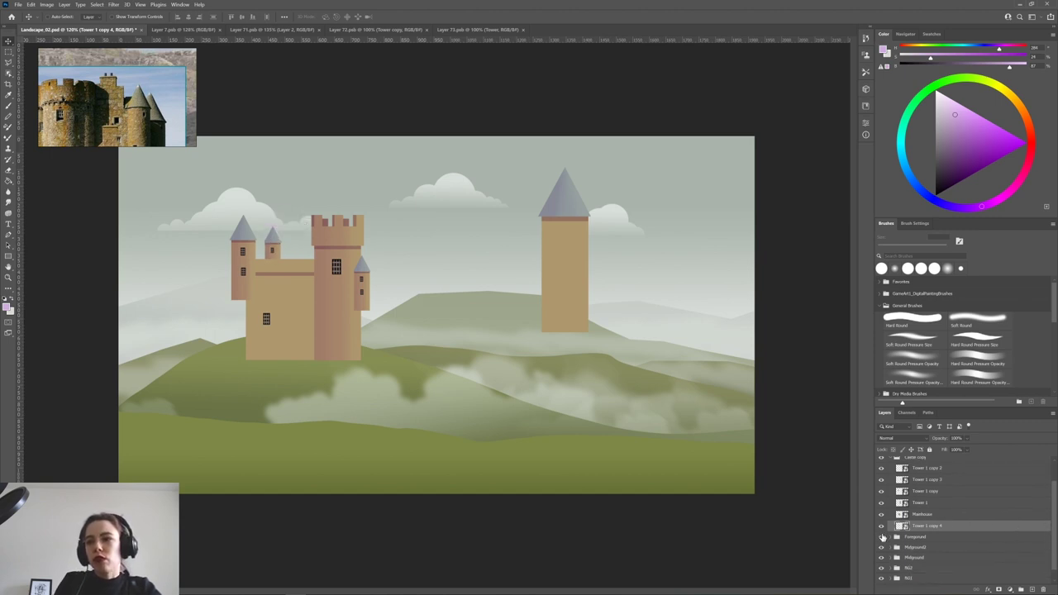
left_click(890, 548)
left_click_drag(930, 560, 929, 522)
left_click(891, 560)
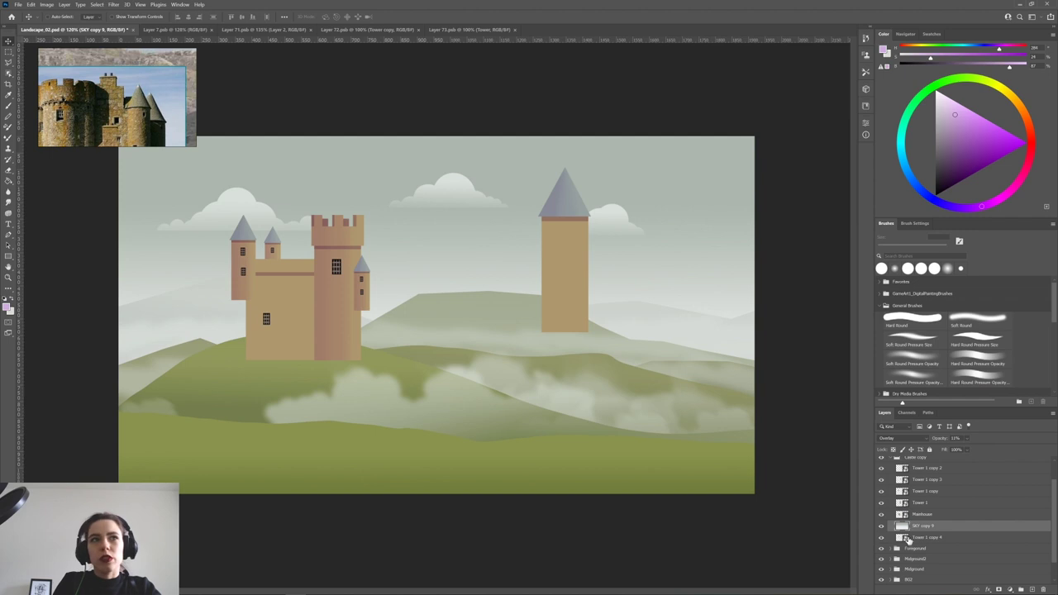
left_click(901, 531, "alt")
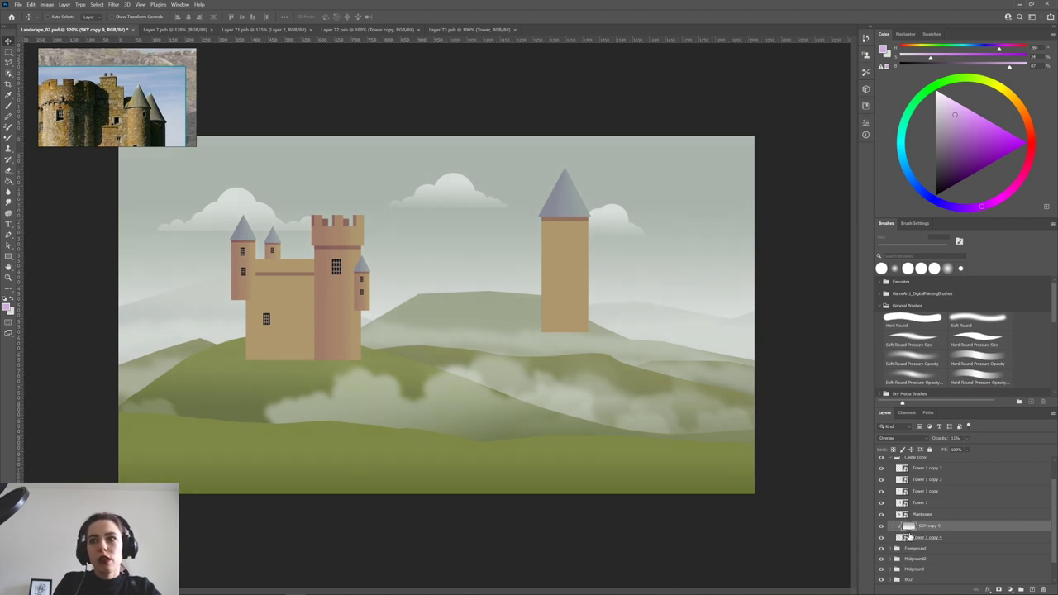
left_click_drag(984, 451, 982, 450)
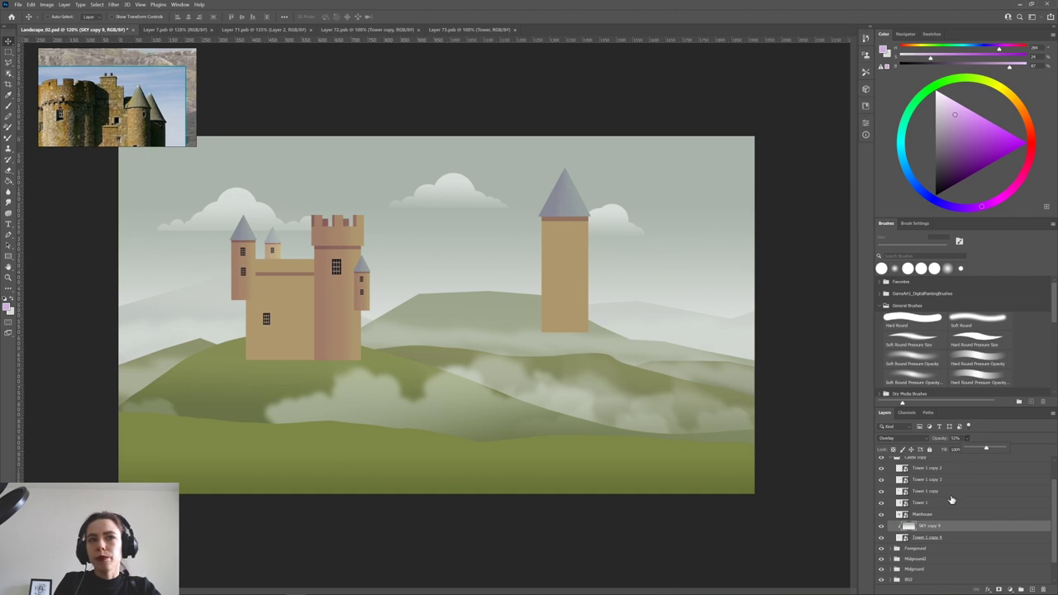
left_click(900, 438)
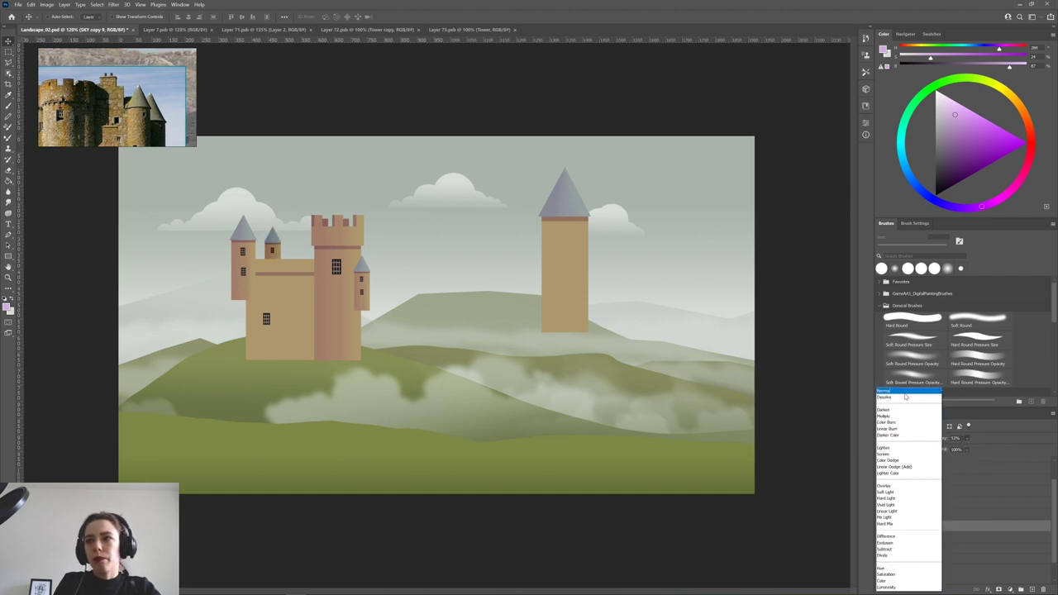
left_click(905, 394)
left_click_drag(965, 441, 965, 449)
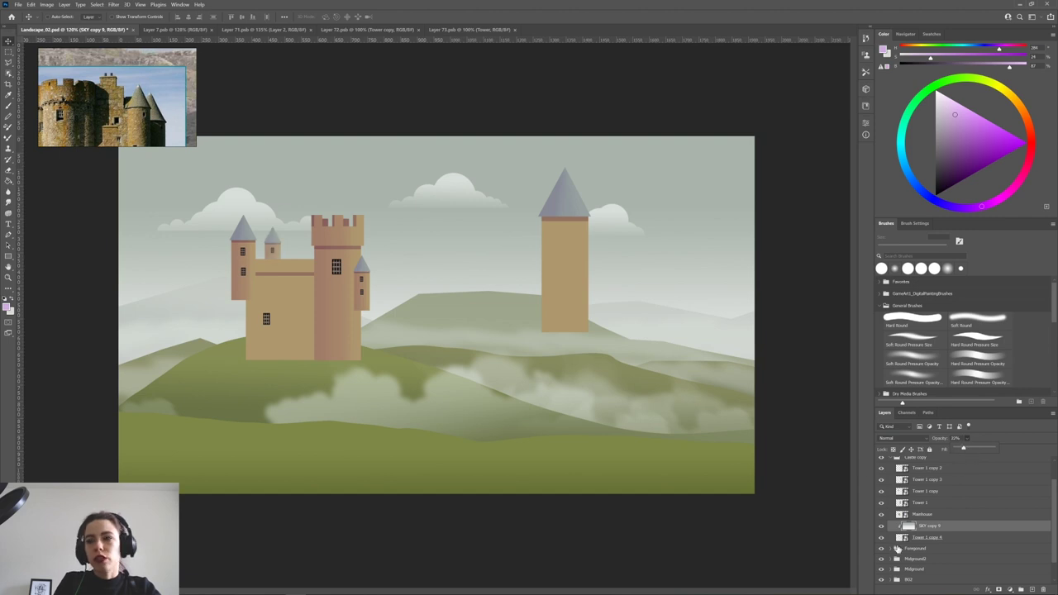
Squash the windowless pointed tower into a low annex at the crenellated tower's lower right, and place its layer below Tower 1.
left_click(917, 517)
left_click(920, 502)
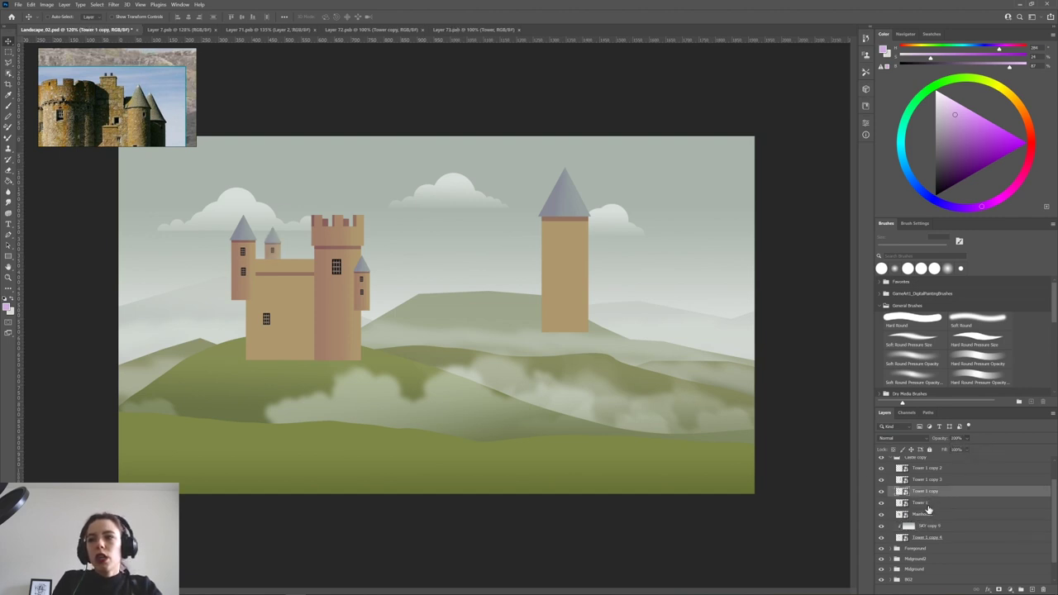
left_click_drag(579, 266, 300, 291)
key("ctrl+t")
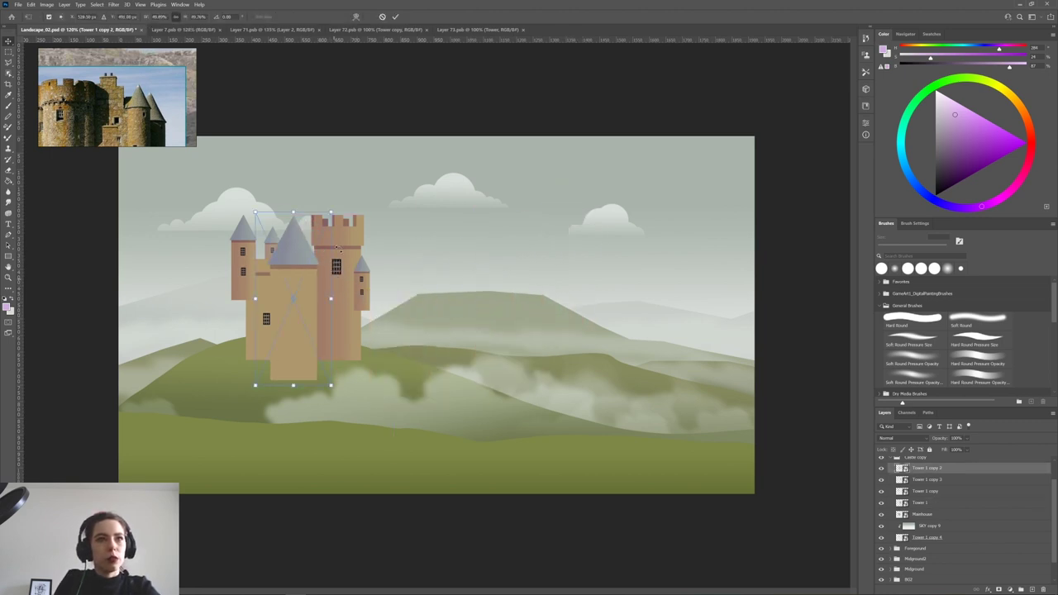
left_click_drag(293, 212, 294, 328)
left_click_drag(295, 373, 361, 352)
key("Return")
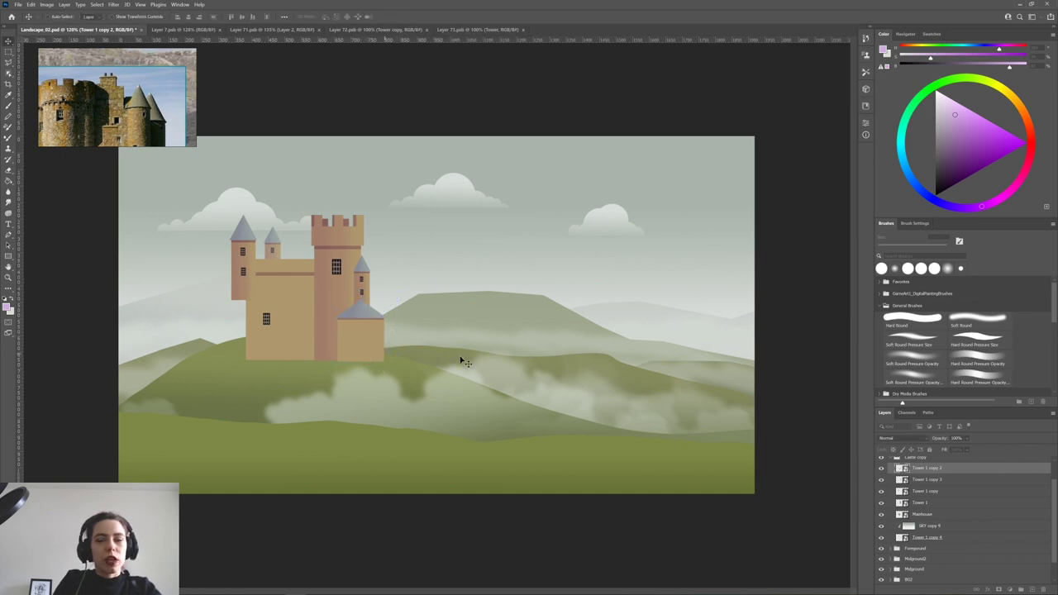
left_click_drag(926, 468, 950, 517)
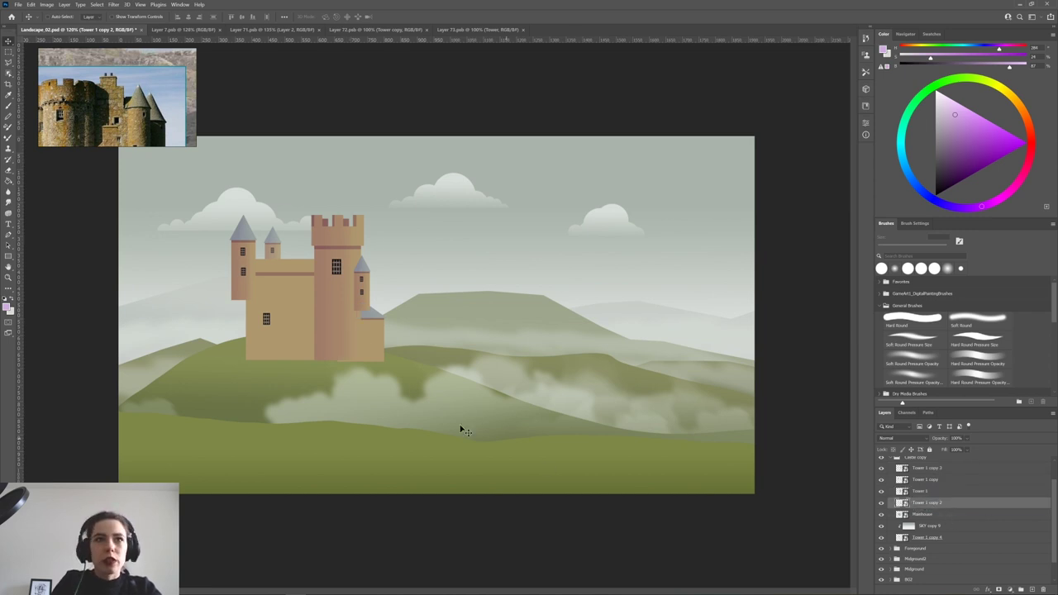
left_click_drag(370, 343, 365, 351)
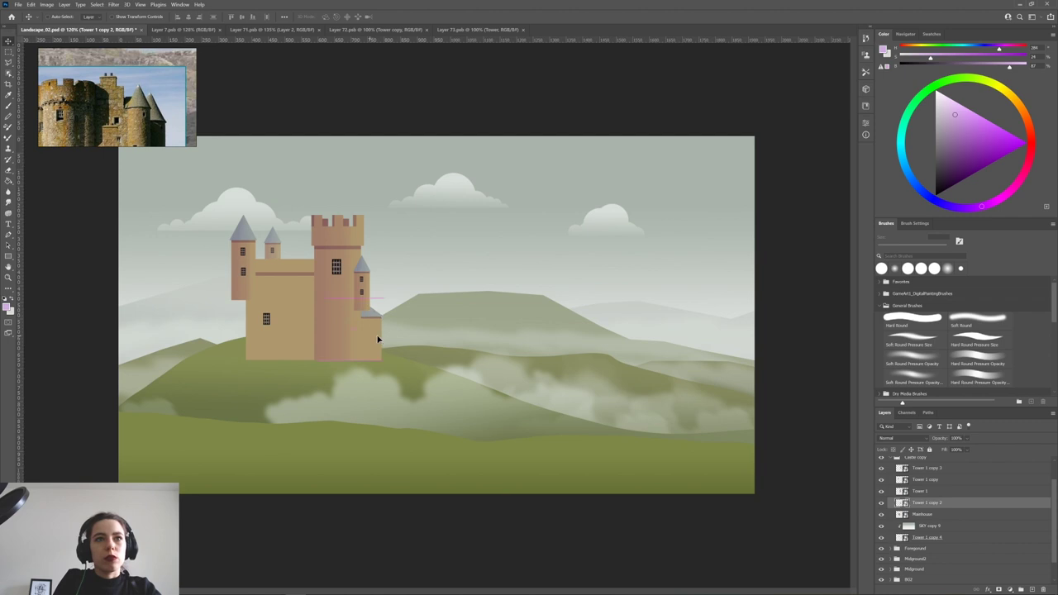
Duplicate the low annex to the Mainhouse's lower left, move it below the Mainhouse layer, and scale it down.
left_click_drag(373, 341, 257, 343)
left_click_drag(963, 504, 964, 529)
key("ctrl+t")
left_click_drag(205, 295, 255, 348)
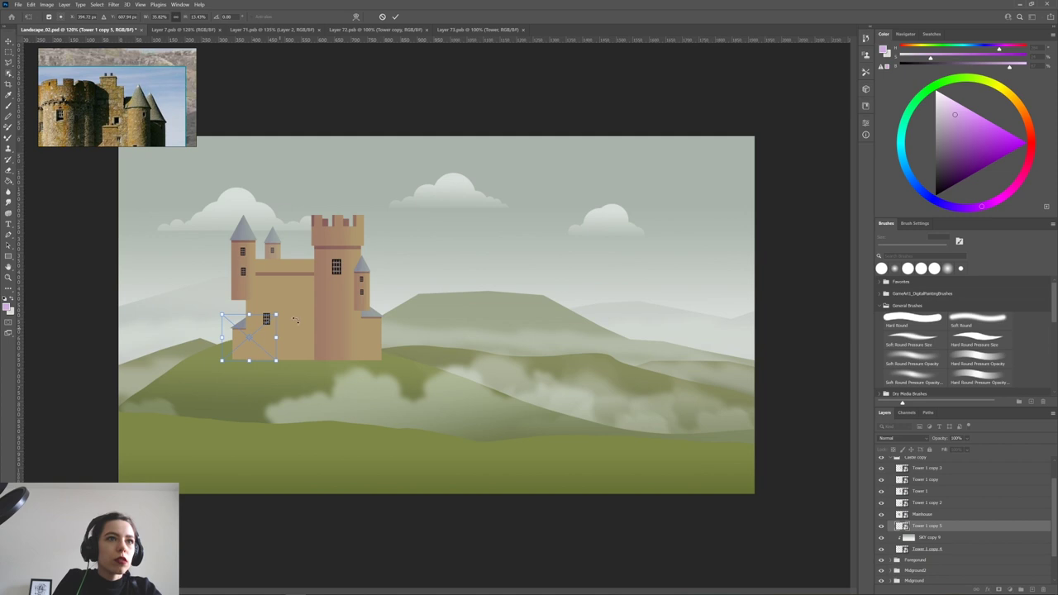
key("Return")
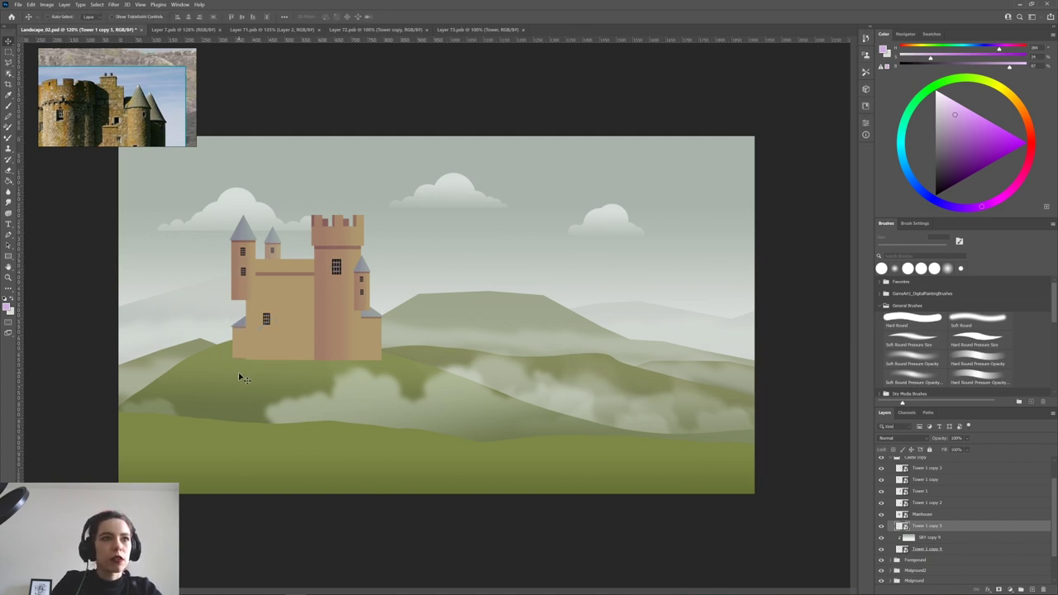
Add two rear turret copies, one behind the crenellated tower's top and one behind the roof's right part, and delete the extra copy.
left_click(927, 550)
left_click_drag(343, 248, 350, 227)
left_click_drag(350, 224, 368, 250, "alt")
left_click_drag(367, 249, 195, 297, "alt")
key("Delete")
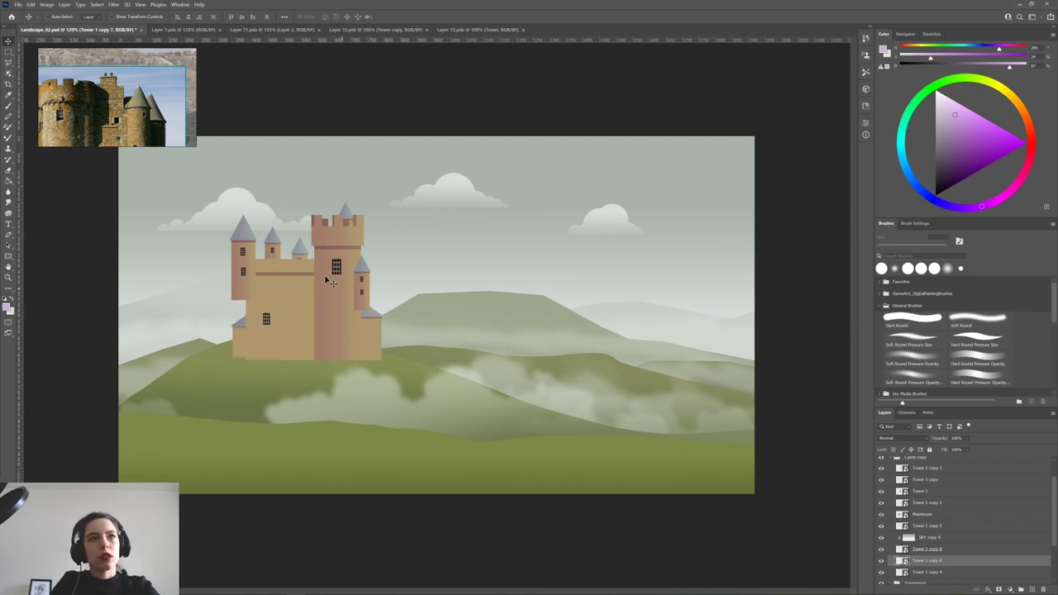
Duplicate the crenellated tower, squash the copy shorter, and place it on the Mainhouse's upper left corner.
left_click(929, 515)
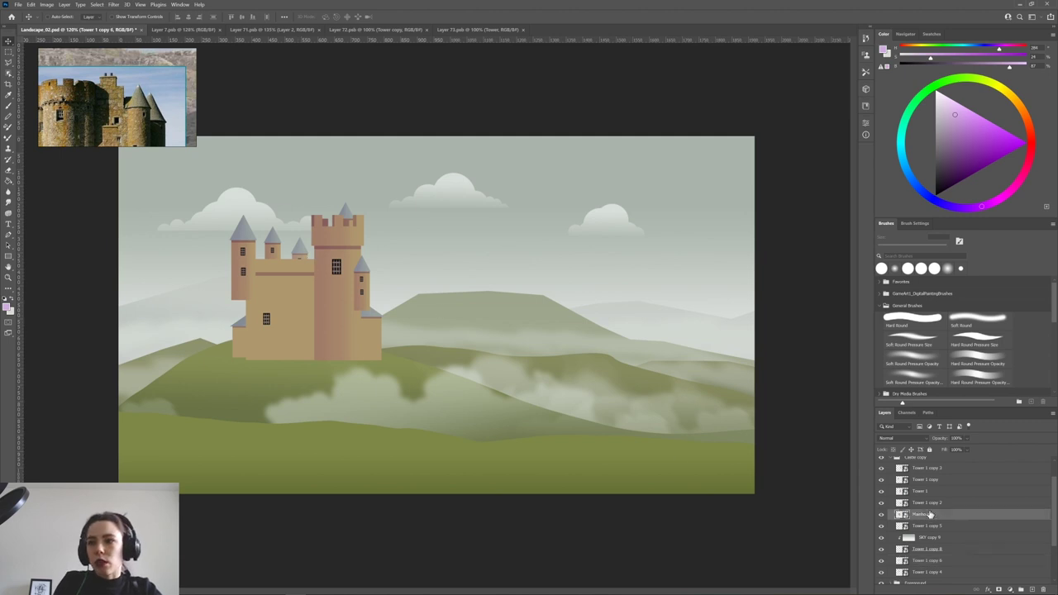
left_click(918, 491)
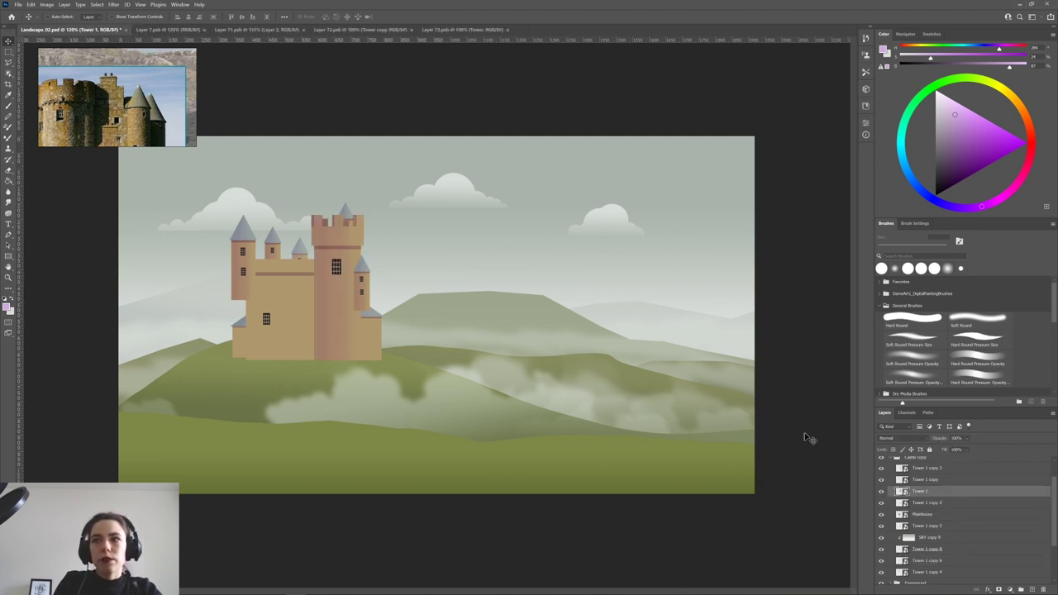
left_click_drag(346, 308, 256, 329)
key("ctrl+t")
left_click_drag(248, 228, 247, 315)
left_click_drag(256, 364, 217, 255)
left_click(396, 16)
Scale the windowed pointed tower down on top of the left crenellated tower, and move its layer below Tower 1.
key("ctrl+t")
left_click_drag(234, 191, 223, 219)
left_click_drag(217, 263, 250, 212)
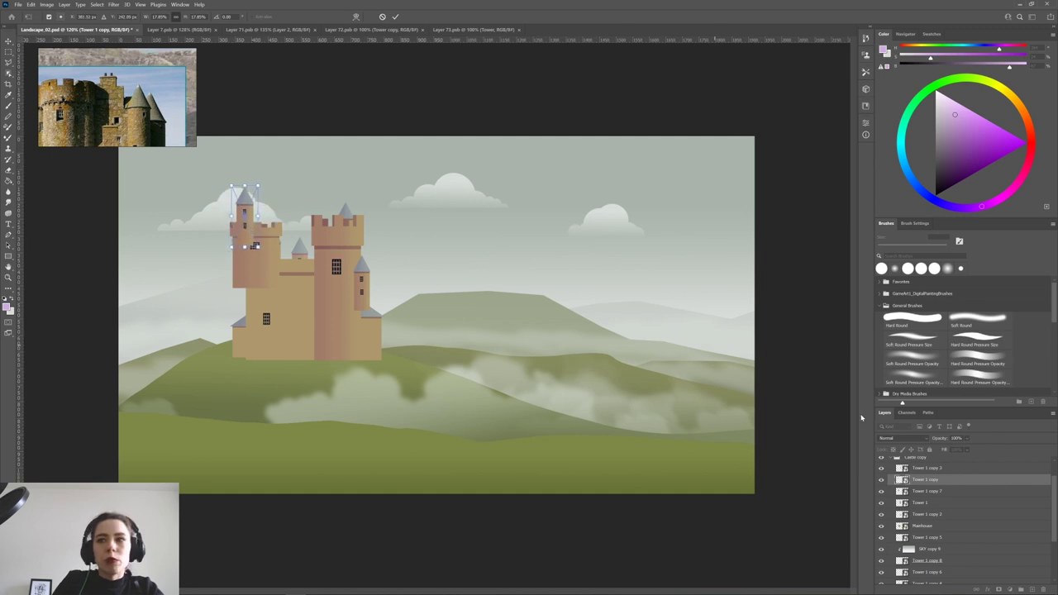
key("Return")
left_click_drag(944, 488, 953, 517)
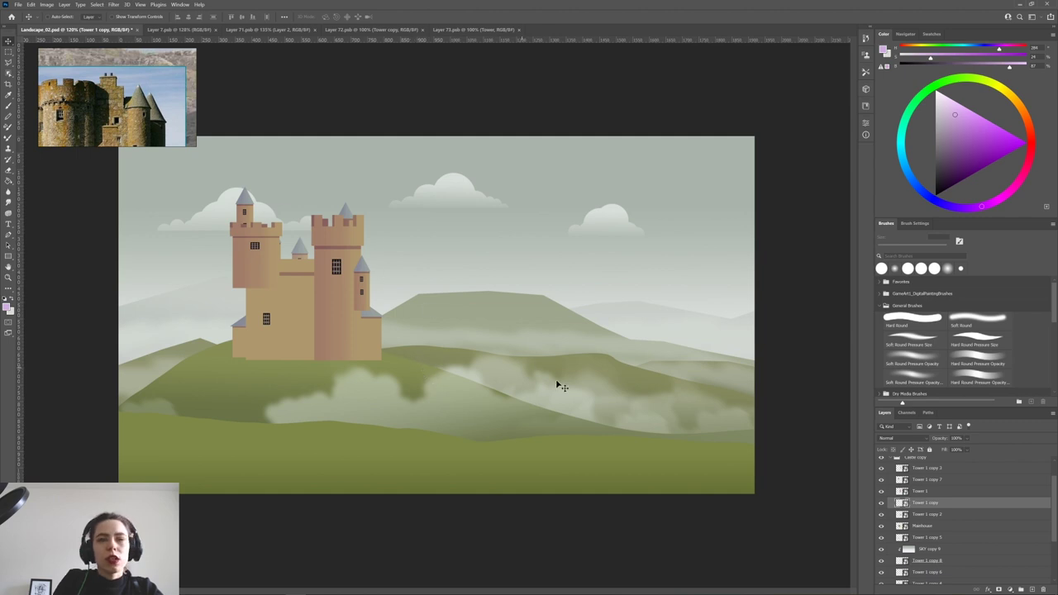
Enlarge and widen the small turret from the crenellated tower's right side into a broad pointed tower at the castle's left edge.
left_click(364, 304)
left_click_drag(382, 293, 312, 346)
key("ctrl+t")
left_click_drag(305, 309, 366, 238)
left_click_drag(338, 319, 244, 346)
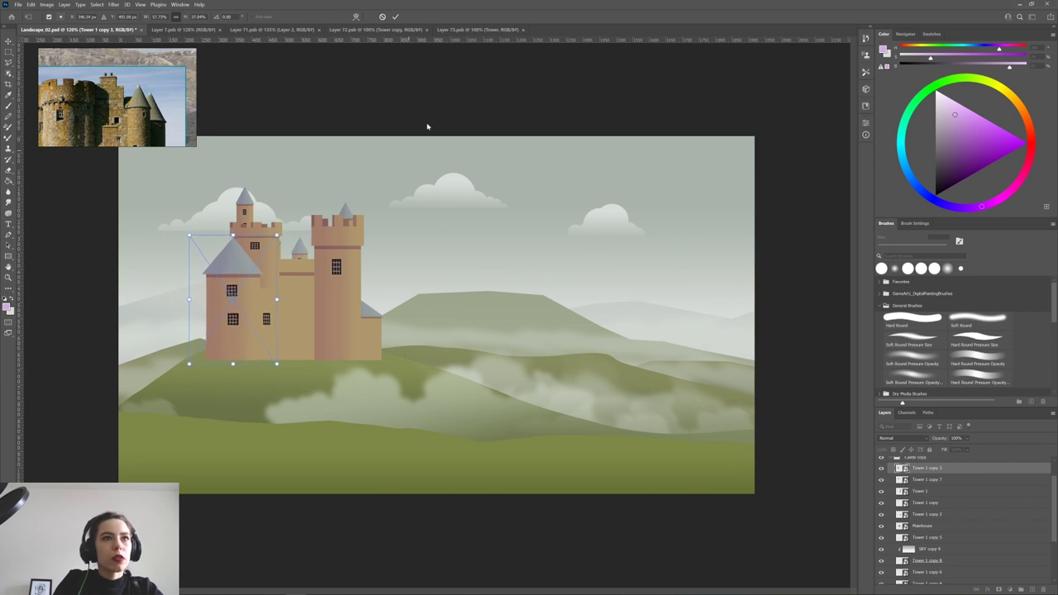
left_click(395, 16)
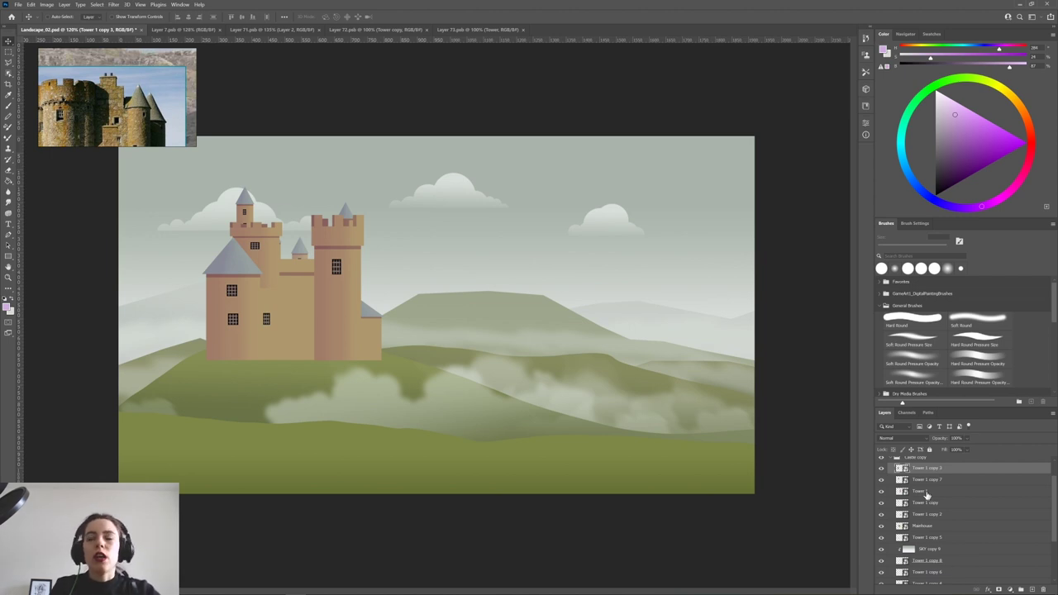
Add a new layer clipped to Mainhouse and choose the Hard Round brush.
left_click(924, 538)
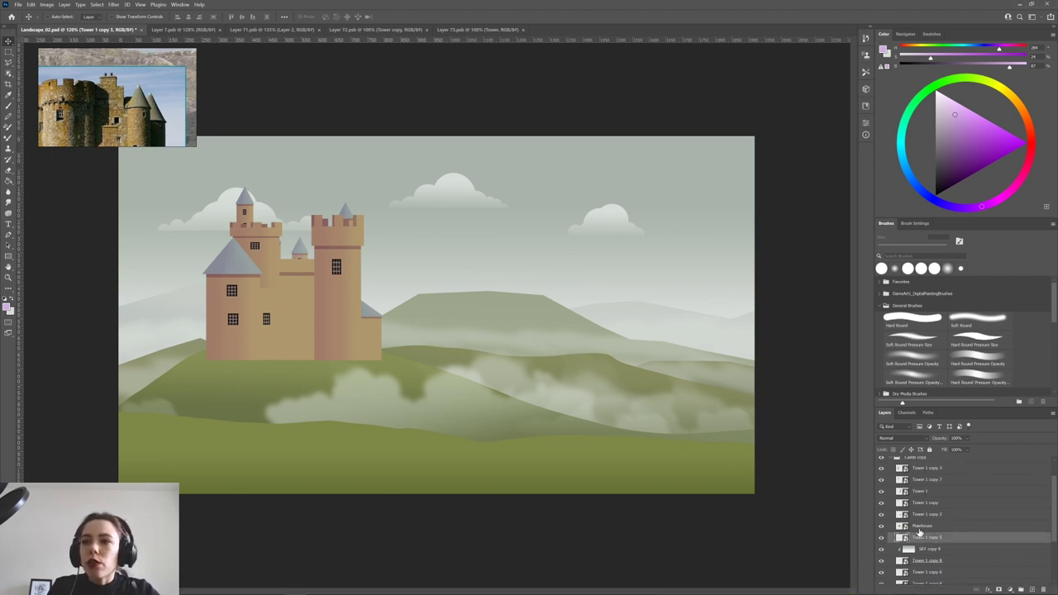
left_click(921, 527)
left_click(881, 526)
left_click(881, 526)
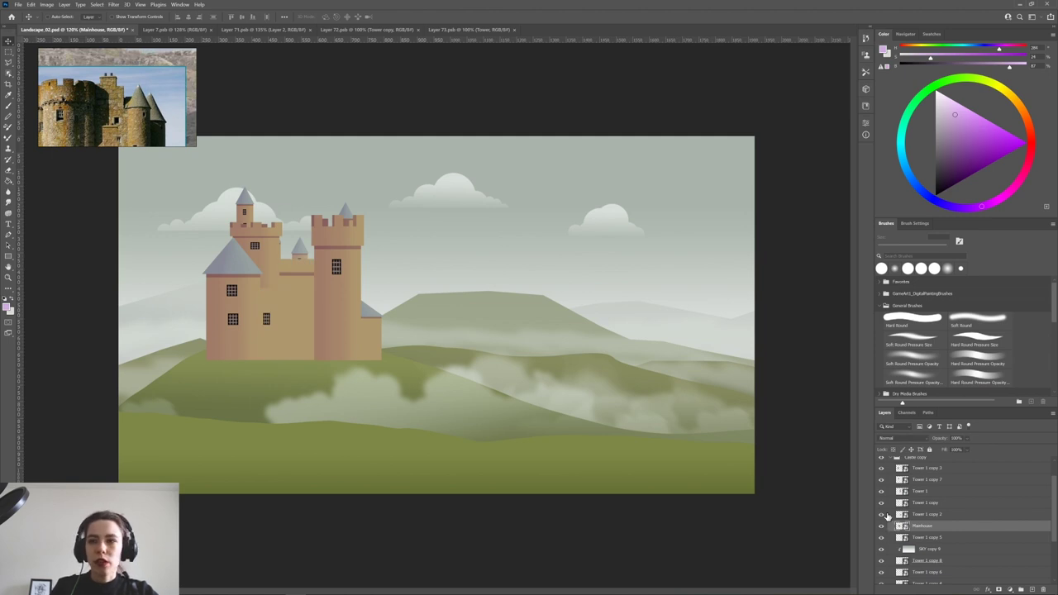
left_click(1032, 589)
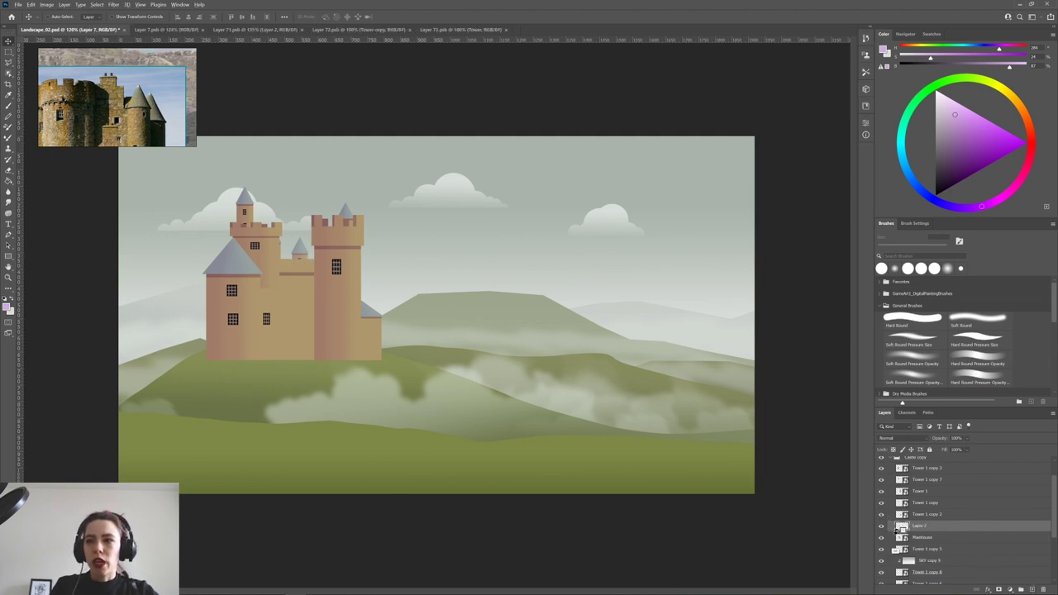
left_click(911, 323)
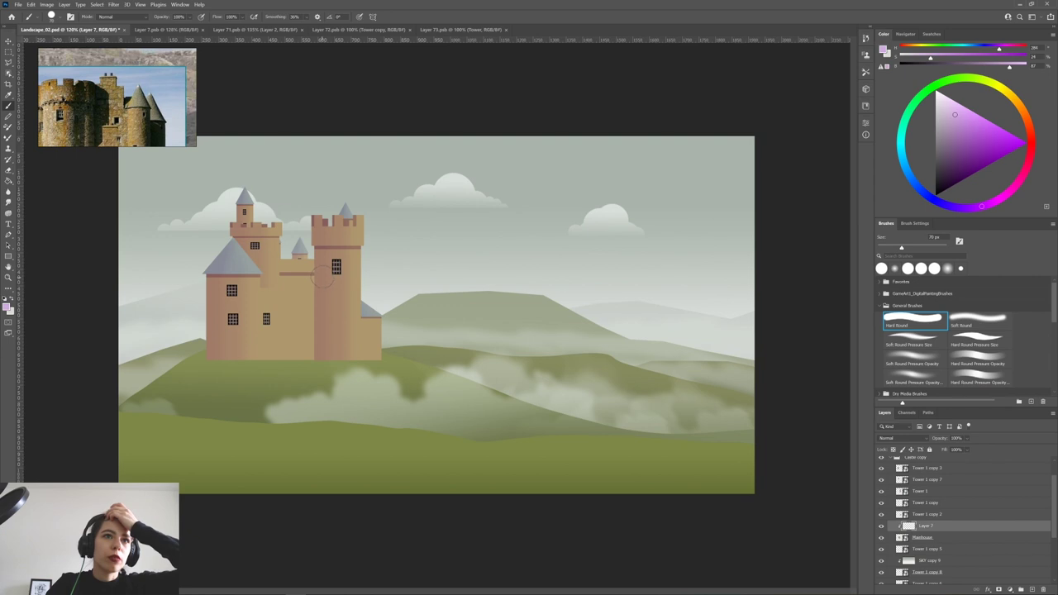
Paint thin lilac strips on the Mainhouse wall along the edges of the adjoining towers.
left_click_drag(320, 258, 323, 287)
key("ctrl+z")
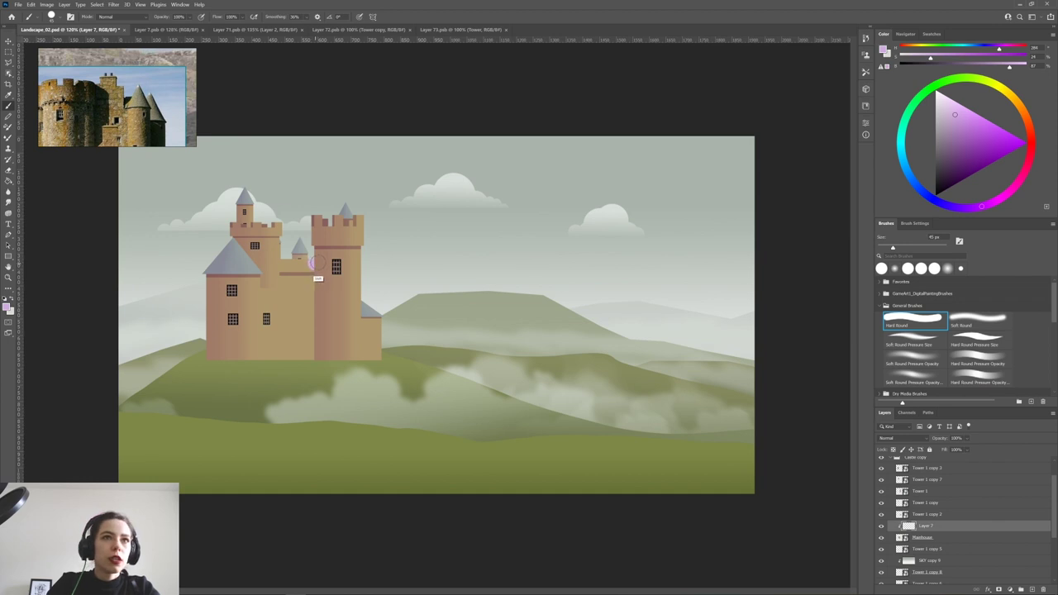
left_click_drag(319, 264, 348, 366)
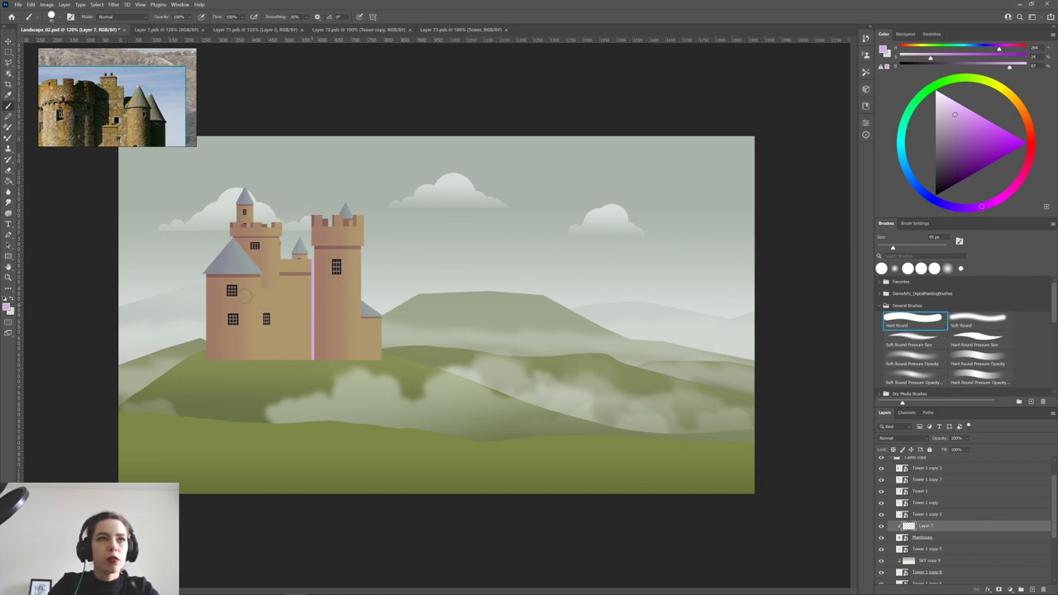
left_click(253, 294, "shift")
key("ctrl+z")
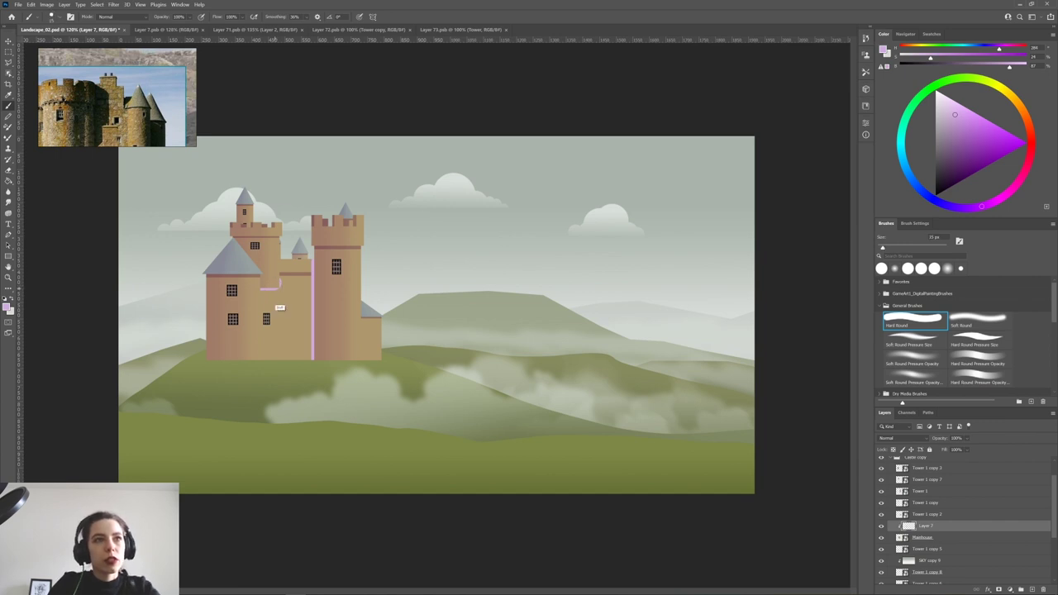
mouse_move(280, 288)
left_mouse_down()
mouse_move(252, 305)
mouse_move(258, 383)
left_mouse_up()
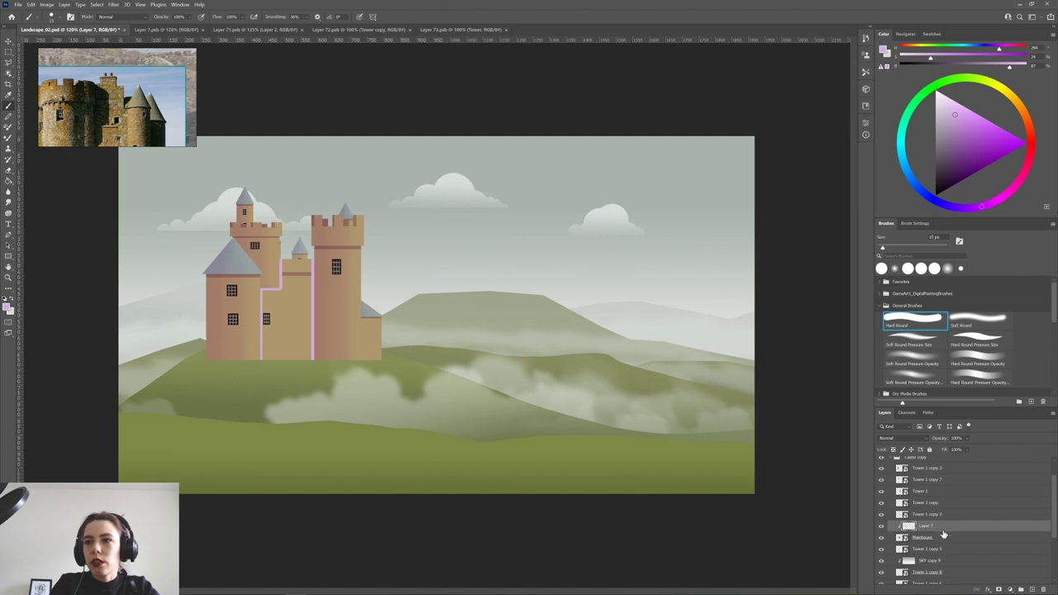
Set the Mainhouse shadow layer, Layer 7, to Multiply blending and reduce its opacity to about 42%.
left_click(919, 438)
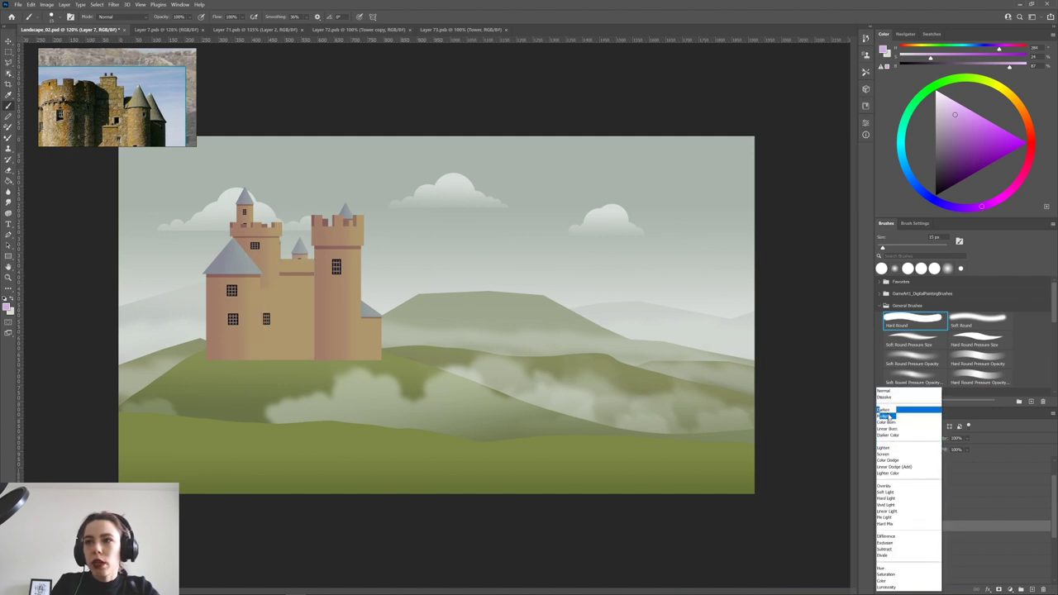
left_click(899, 413)
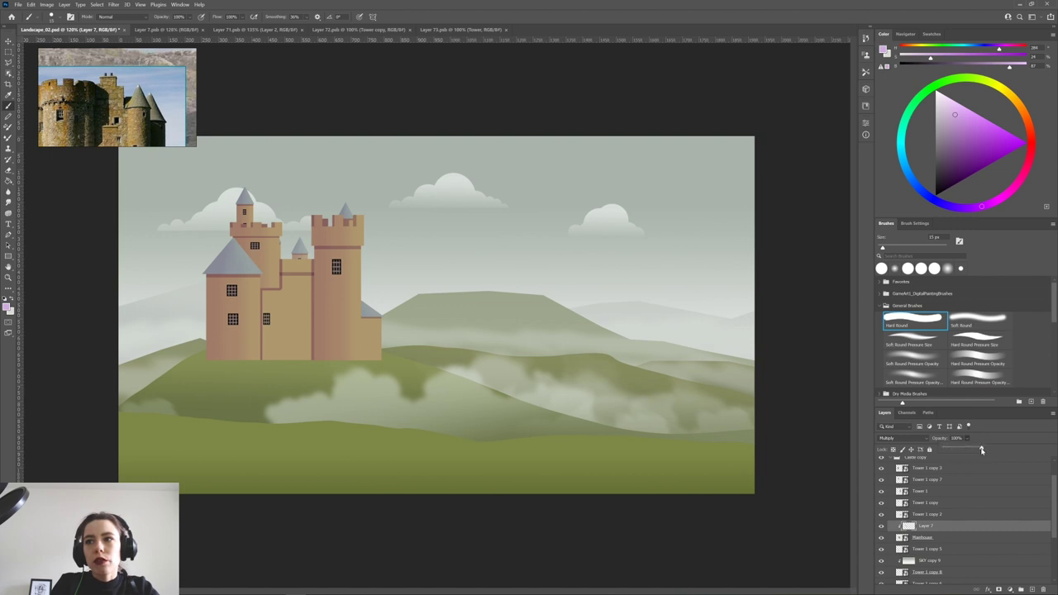
left_click_drag(961, 449, 960, 449)
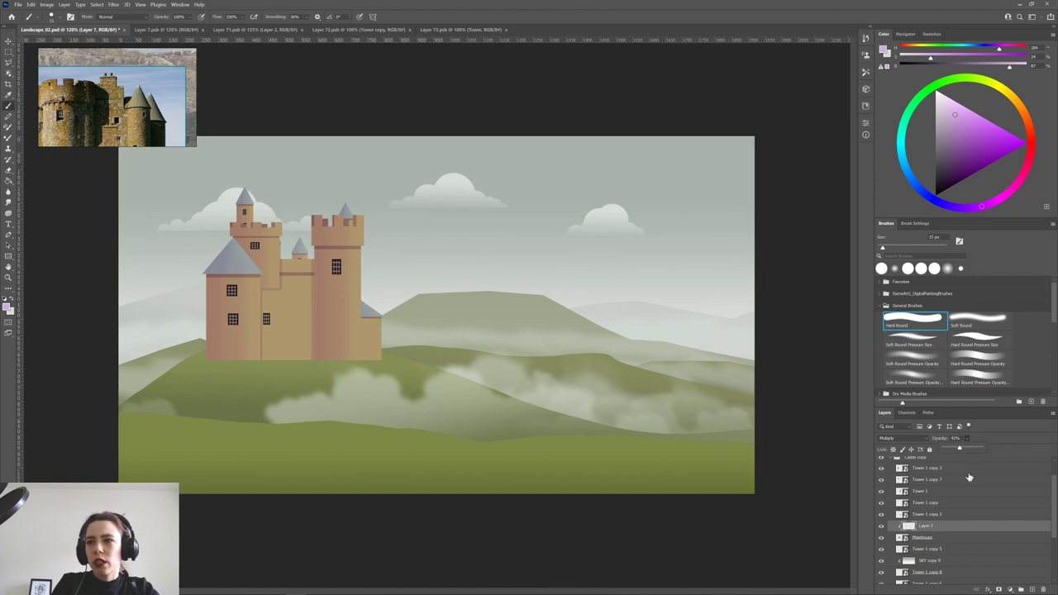
Add a layer below Tower 1 copy 3 in the Castle copy group and paint thin lilac strips beside the left pointed tower and the tall right tower.
left_click_drag(1053, 508, 1054, 487)
left_click(943, 483)
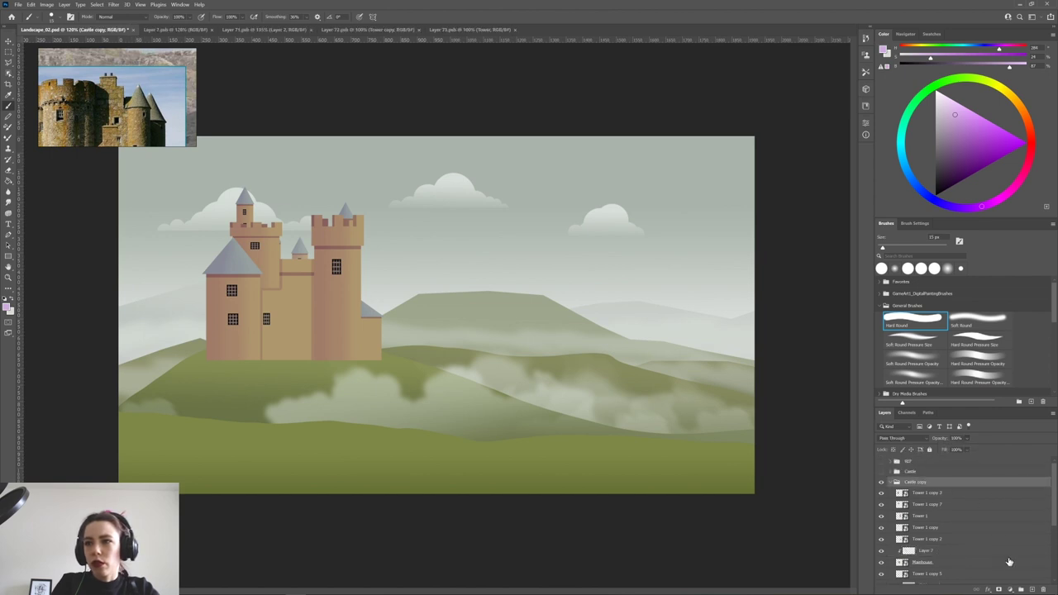
left_click(1031, 588)
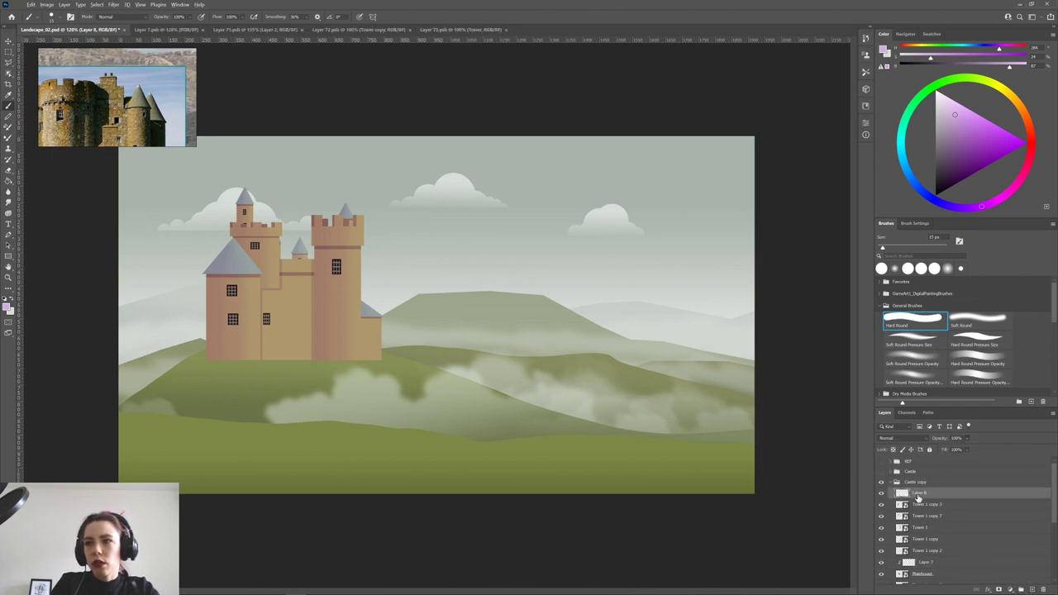
left_click(926, 472)
left_click_drag(928, 491, 897, 483)
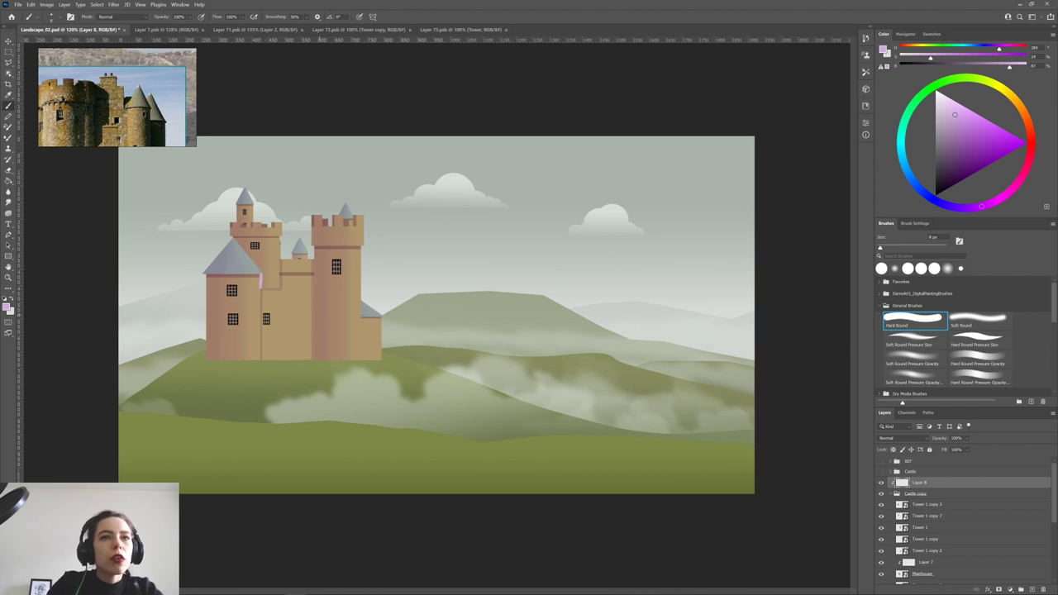
mouse_move(921, 494)
left_mouse_down()
mouse_move(942, 546)
mouse_move(937, 508)
left_mouse_up()
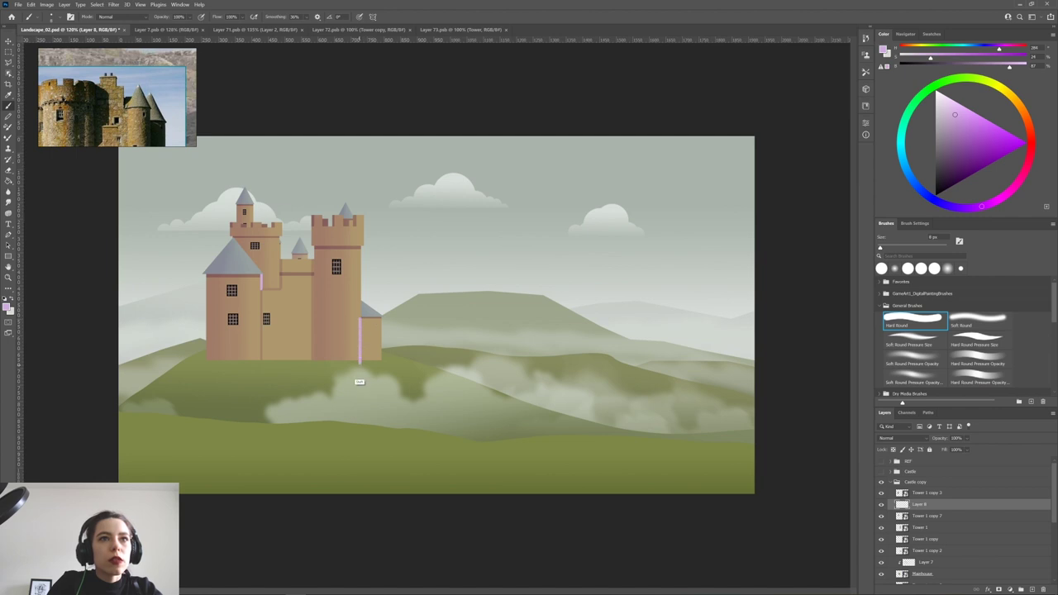
left_click_drag(361, 358, 361, 320)
Set the new strip layer, Layer 8, to Multiply blending with about 36% opacity.
left_click(917, 443)
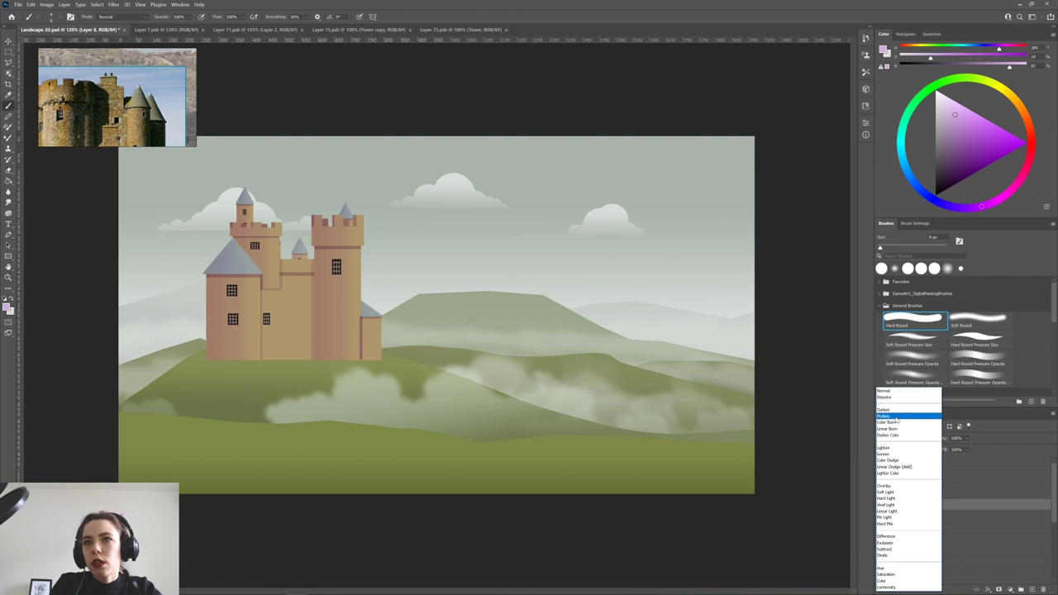
left_click(897, 420)
left_click(967, 439)
left_click(963, 449)
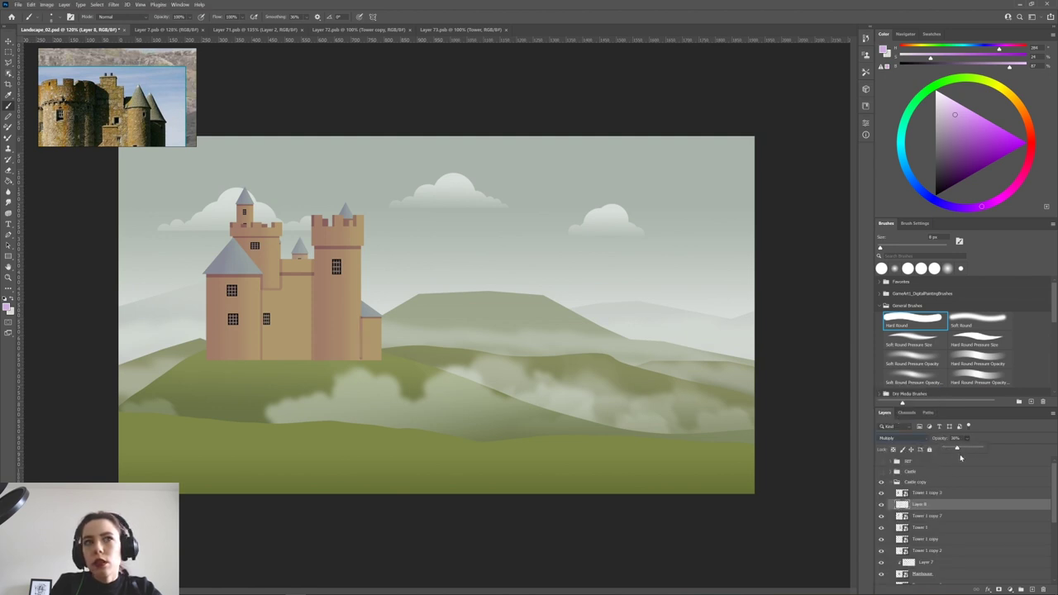
Clean up the shadow strips on Layer 8 and Layer 7 using the Eraser with the Hard Round brush.
key("e")
key("e")
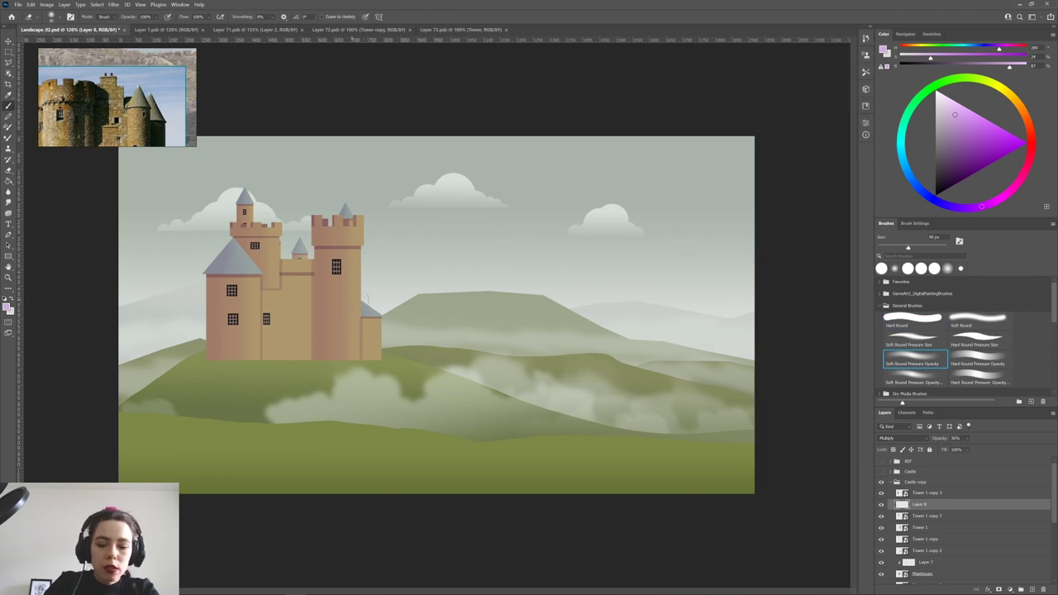
left_click(912, 321)
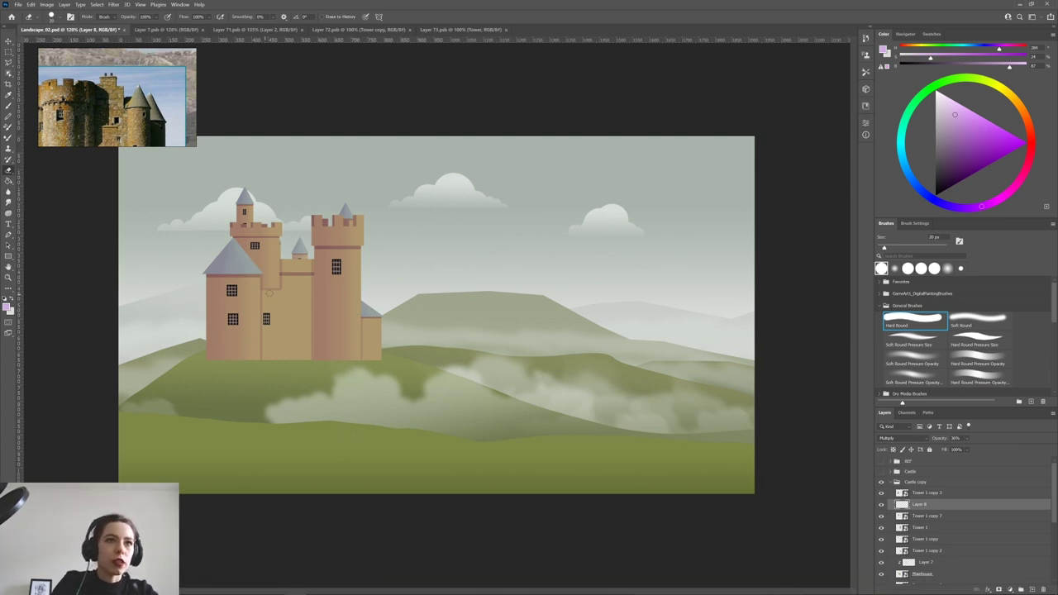
left_click(932, 564)
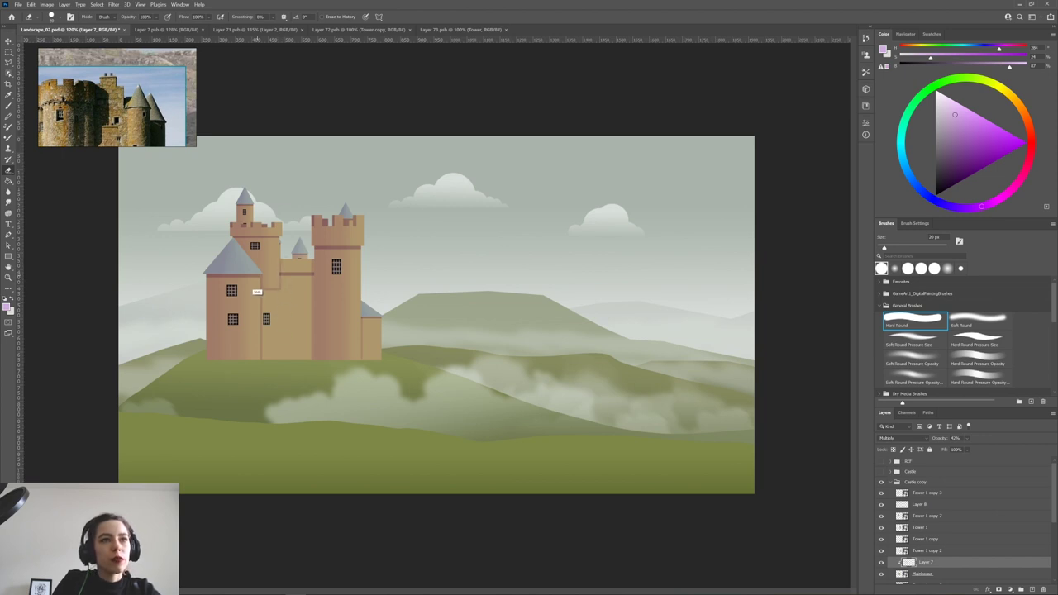
left_click(919, 504)
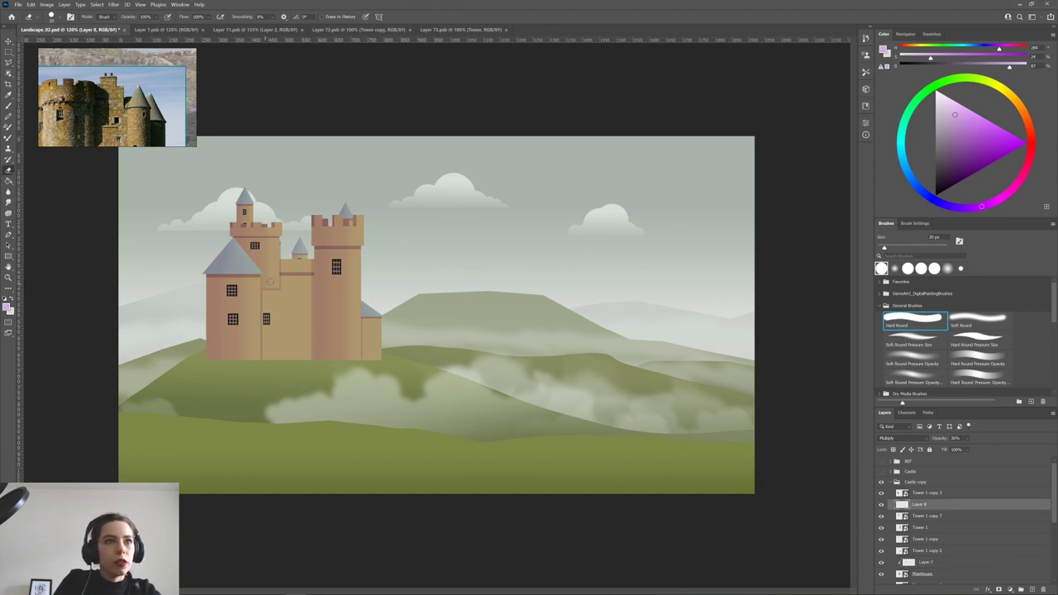
scroll(515, 395, "down", 6)
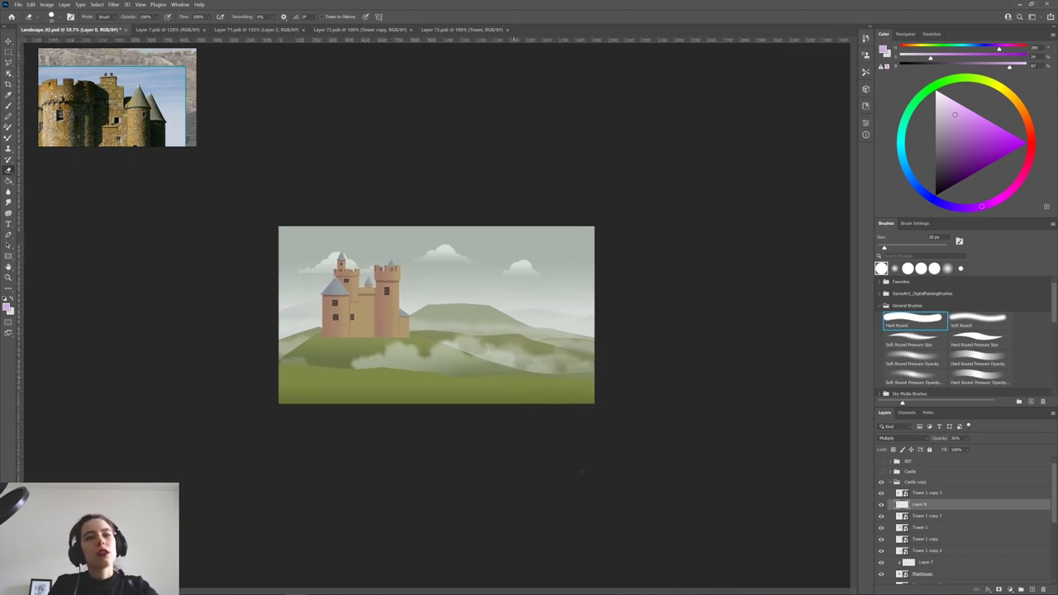
Shorten the broad pointed tower at the castle's left edge by lowering its roof with Free Transform.
key("v")
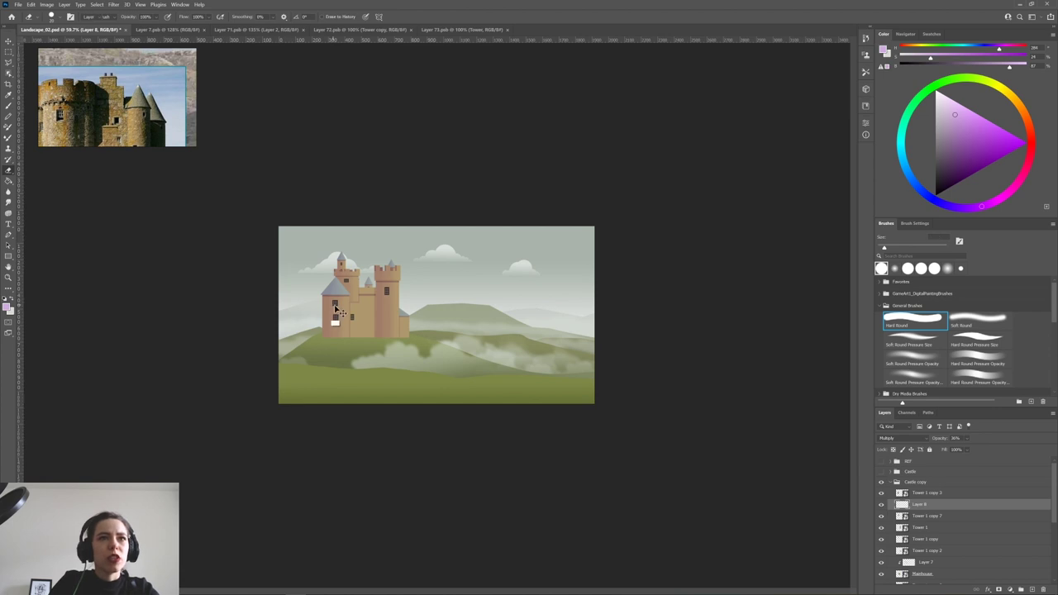
left_click(336, 320)
key("ctrl+t")
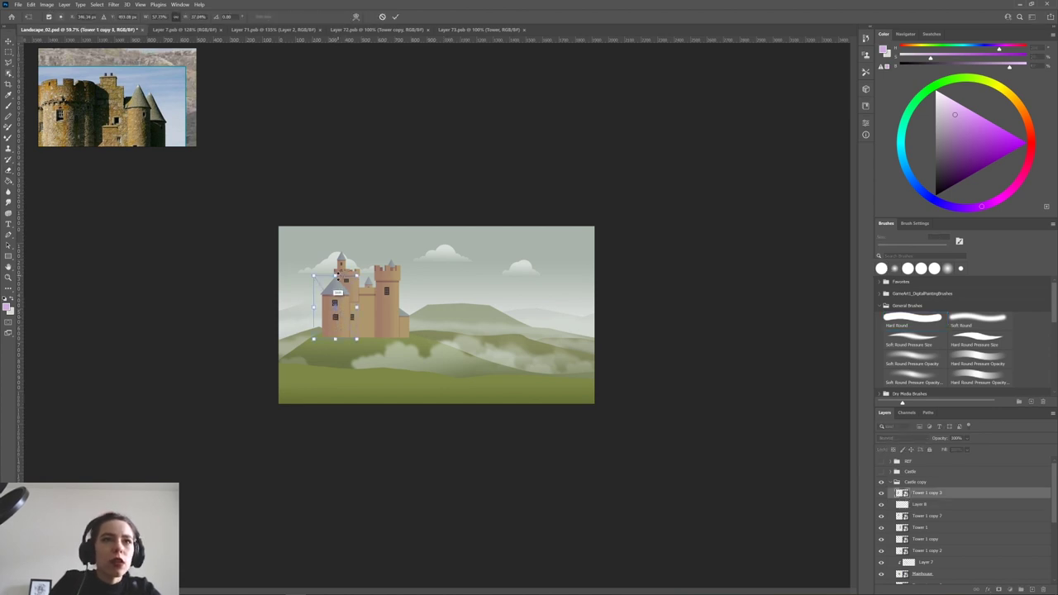
key("Return")
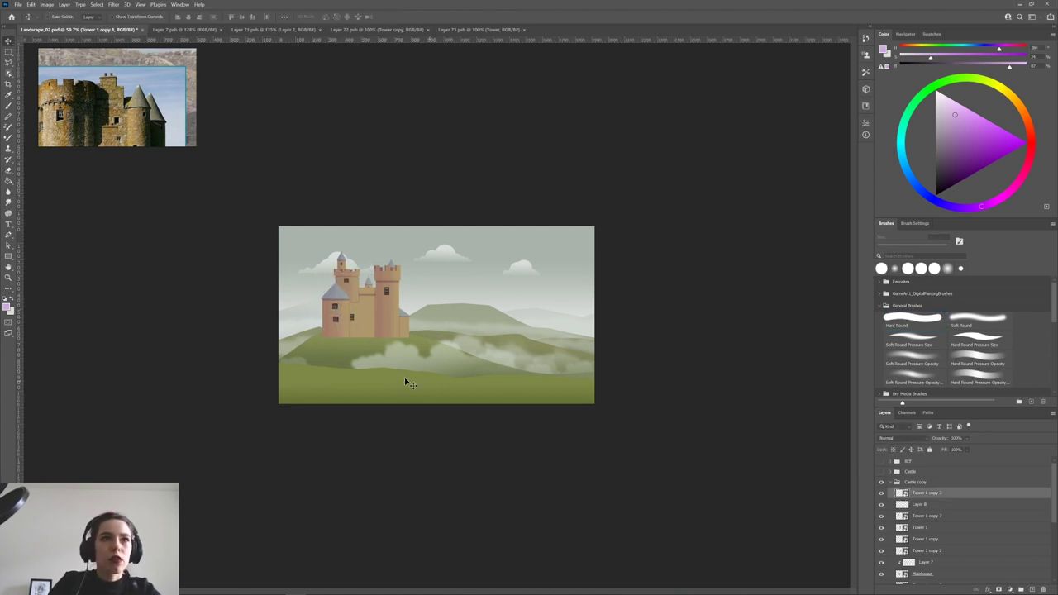
Try moving the left crenellated tower slightly to the right, and undo the move.
scroll(331, 280, "up", 1)
scroll(336, 296, "down", 4)
scroll(338, 289, "up", 8)
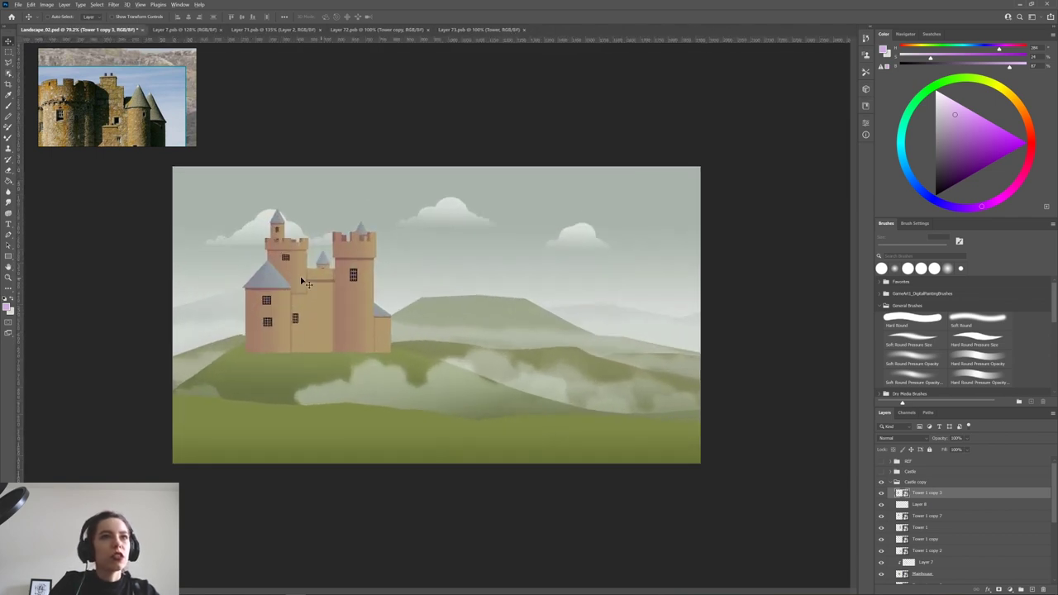
scroll(302, 282, "up", 3)
left_click_drag(251, 257, 261, 262)
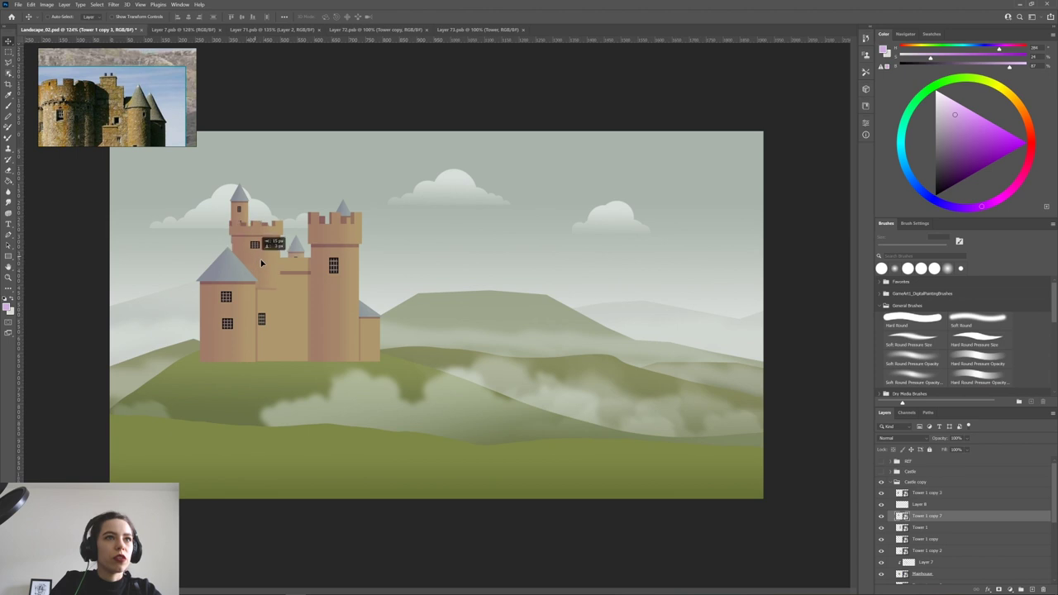
key("ctrl+z")
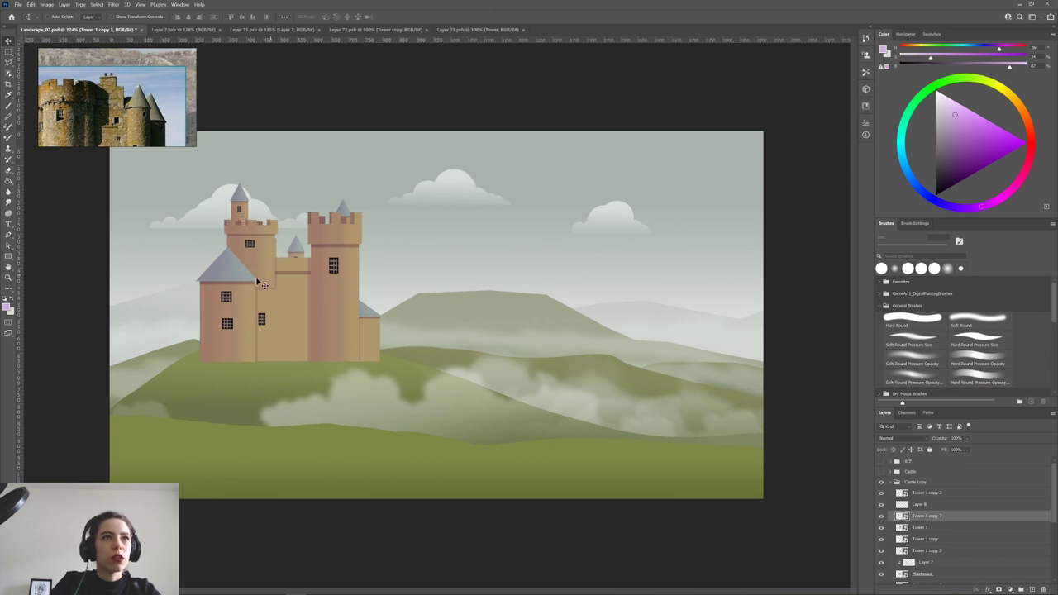
Narrow the pointed tower at the castle's left edge by pulling its outer side inward.
left_click(243, 323, "ctrl")
key("ctrl+t")
left_click_drag(186, 317, 209, 320)
key("Return")
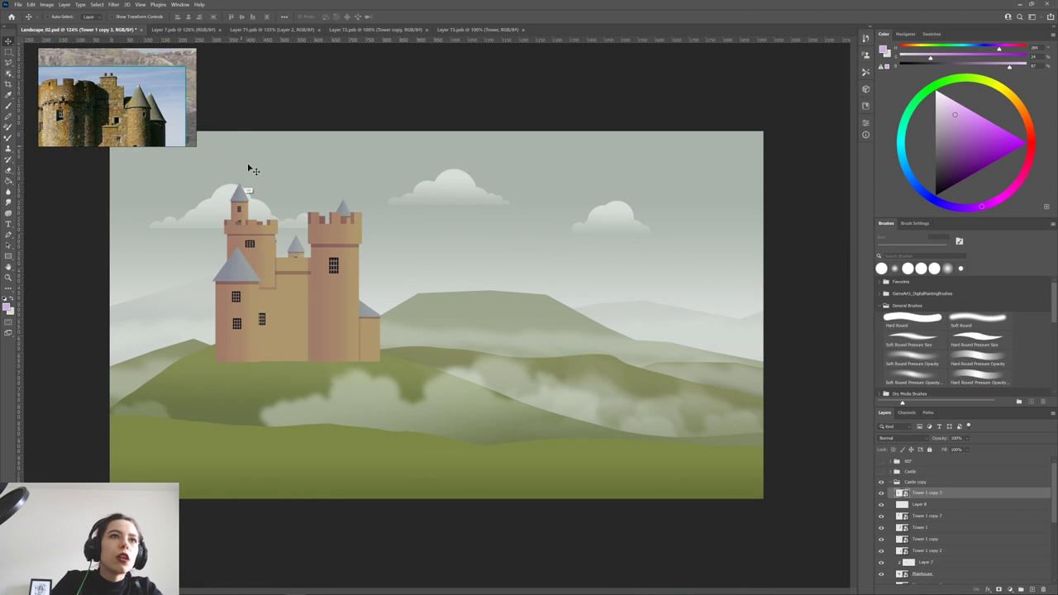
Try placing a copy of the small windowed turret against the left side of the pointed tower, and undo it.
left_click(239, 206, "ctrl")
mouse_move(239, 209)
left_mouse_down()
mouse_move(221, 271)
mouse_move(238, 211)
left_mouse_up()
left_click_drag(218, 293, 214, 280)
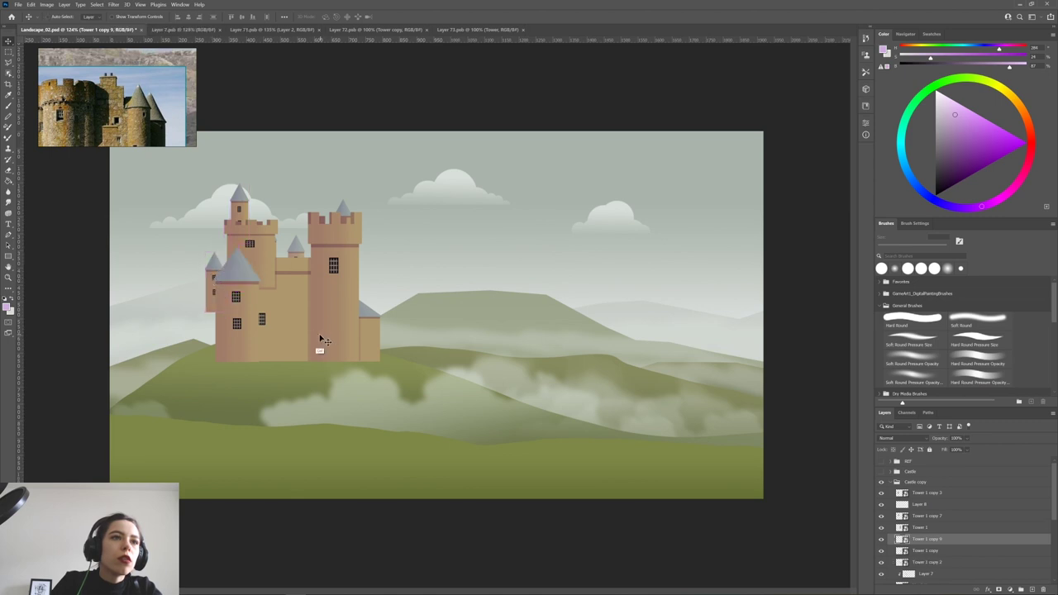
key("ctrl+z")
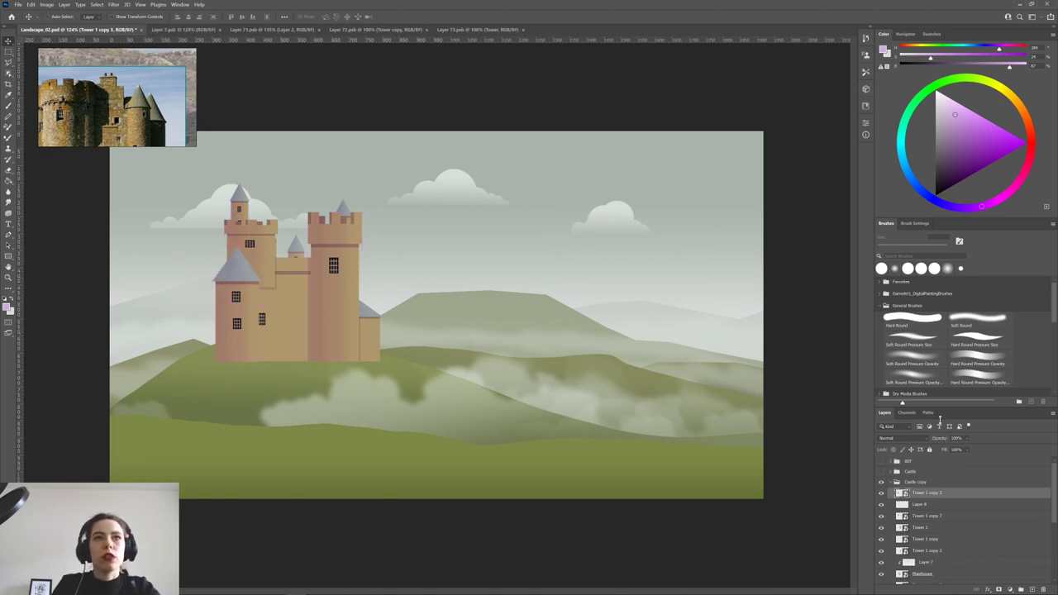
Find the Tower 1 copy 5 layer and move that turret so it projects low from the castle's left side.
left_click(937, 551)
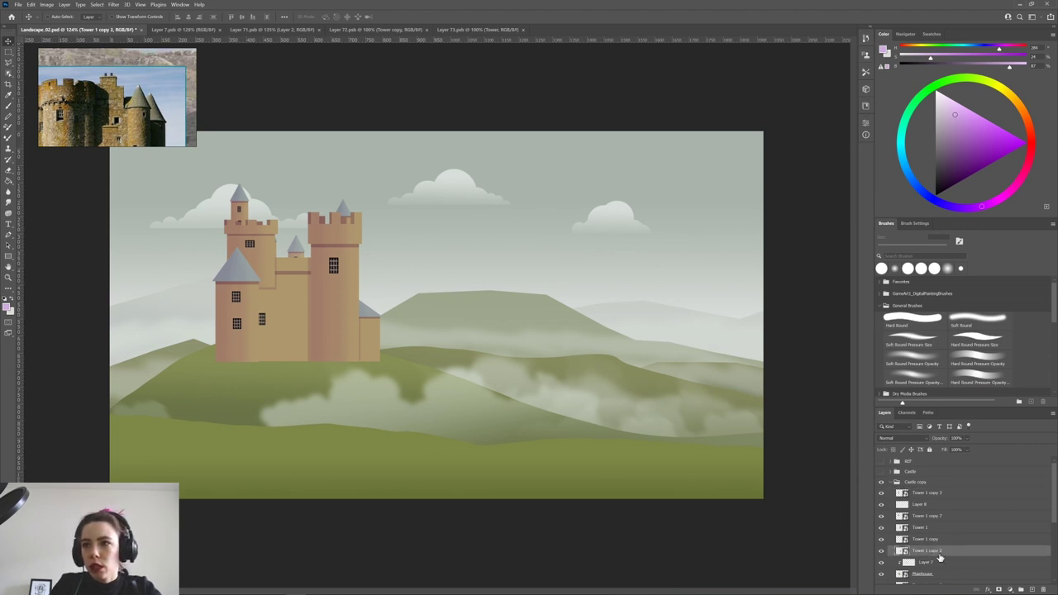
left_click(950, 574)
scroll(985, 533, "down", 2)
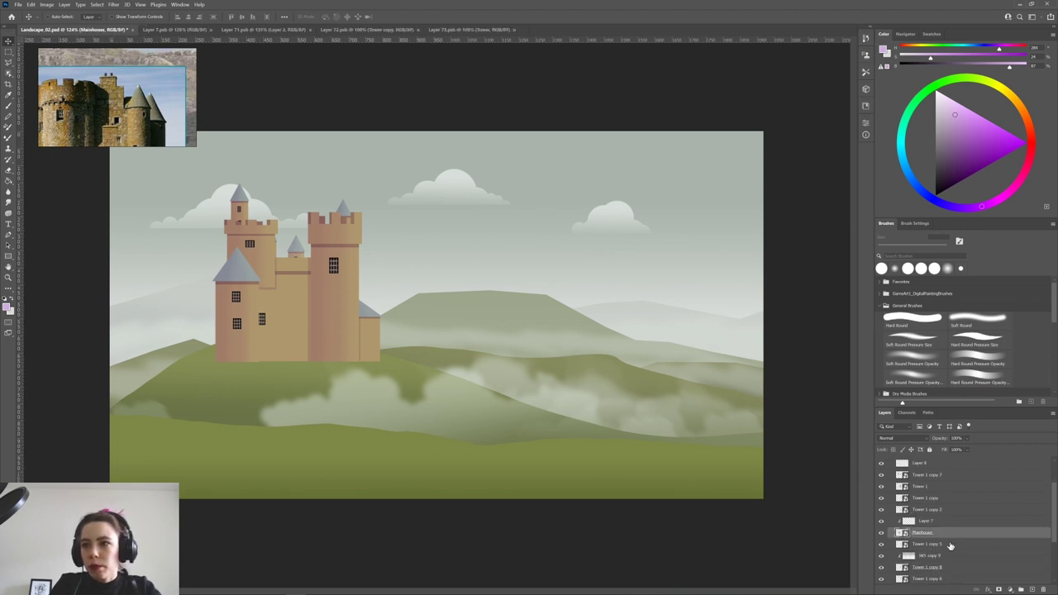
left_click(933, 570)
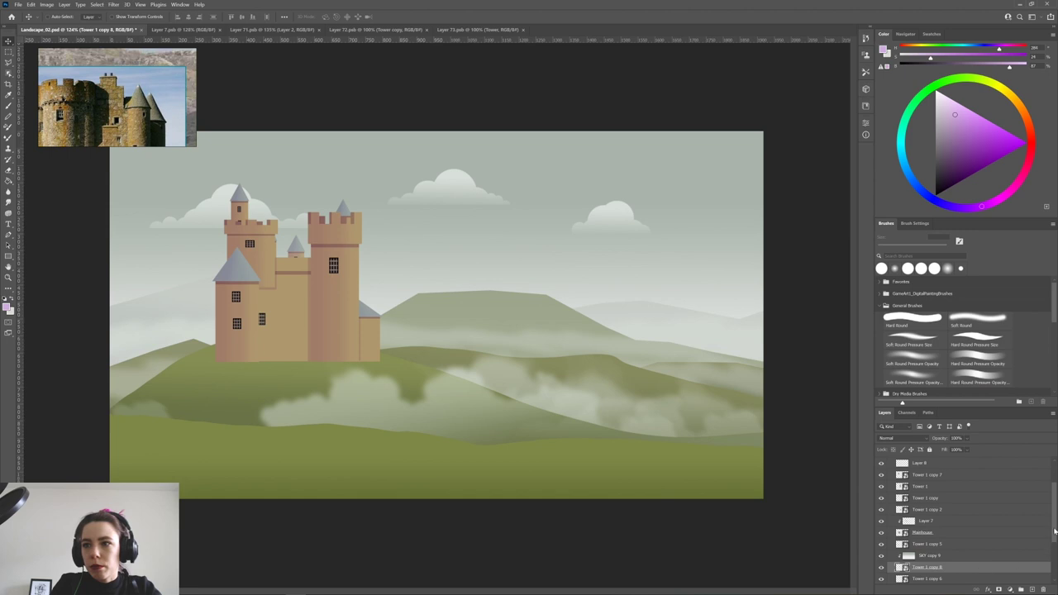
scroll(1054, 533, "down", 1)
left_click(898, 515)
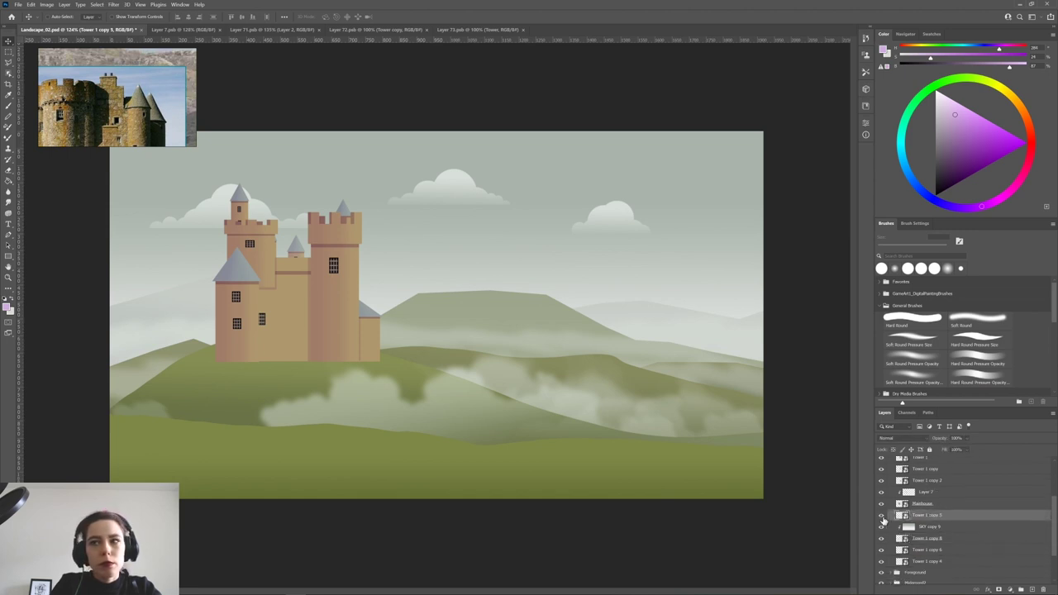
left_click_drag(283, 339, 226, 345)
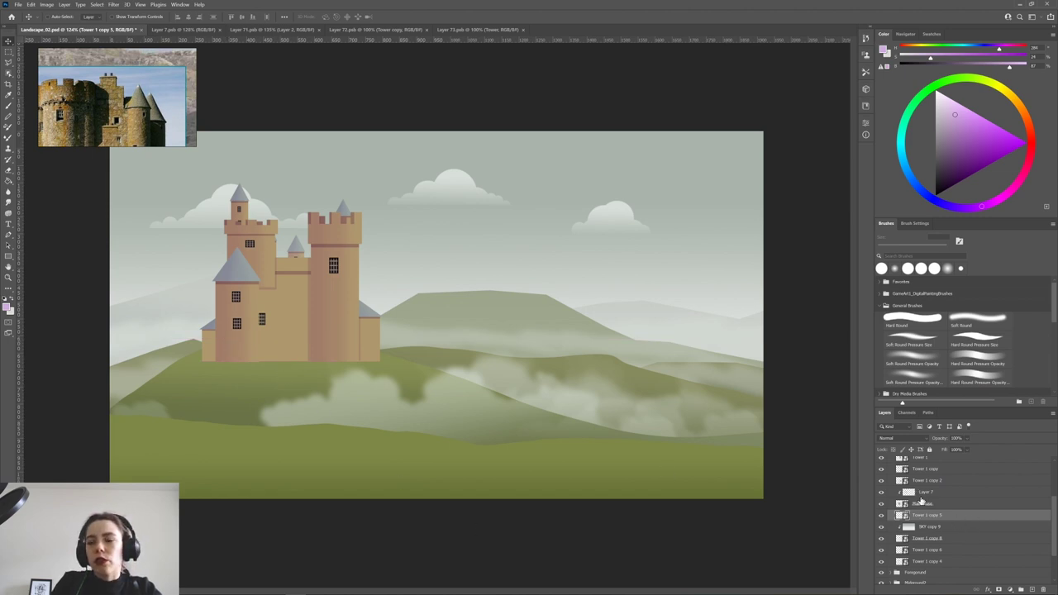
Add a new layer above Tower 1 copy 5 and clip it to that turret.
left_click_drag(915, 498, 1042, 589)
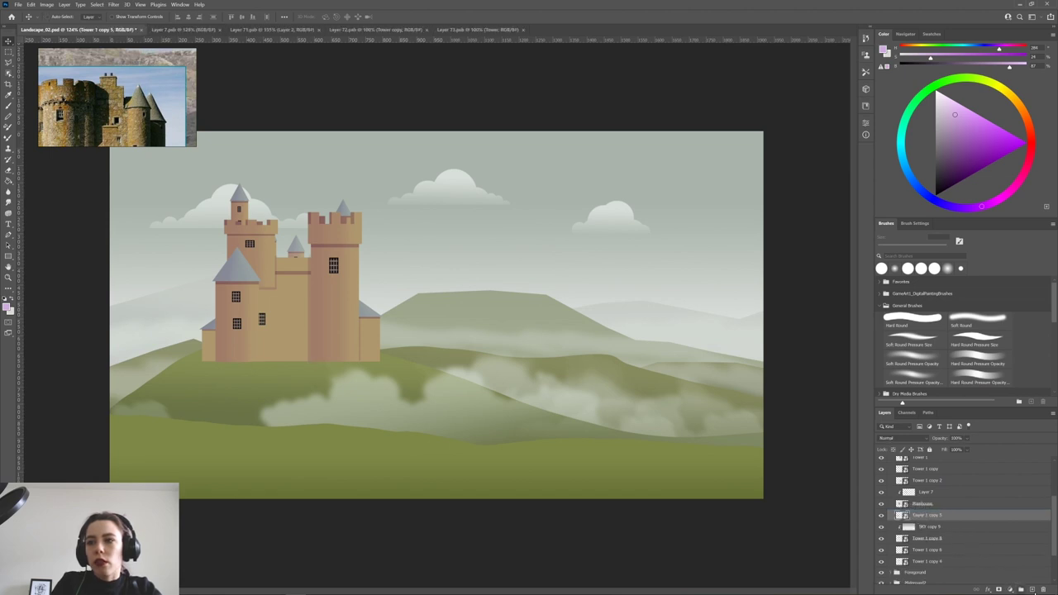
left_click(1032, 590)
left_click(897, 520, "alt")
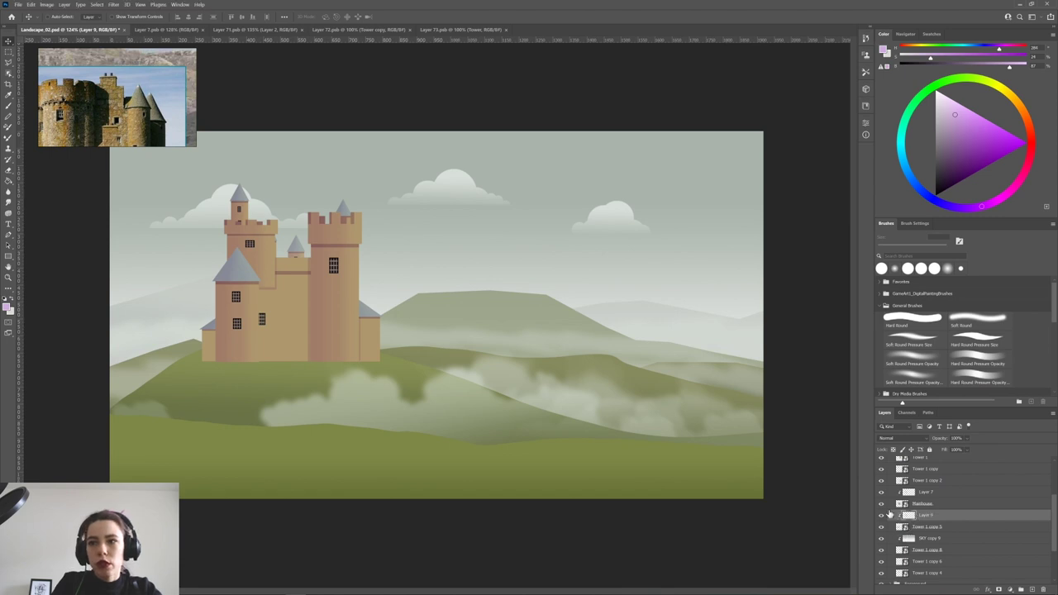
Enlarge the Hard Round brush to 50 px and cover the small left turret with lilac on the clipped layer.
key("b")
mouse_move(205, 324)
left_mouse_down()
mouse_move(206, 361)
mouse_move(207, 329)
left_mouse_up()
key("bracketright")
key("bracketright")
key("bracketright")
key("bracketright")
key("bracketright")
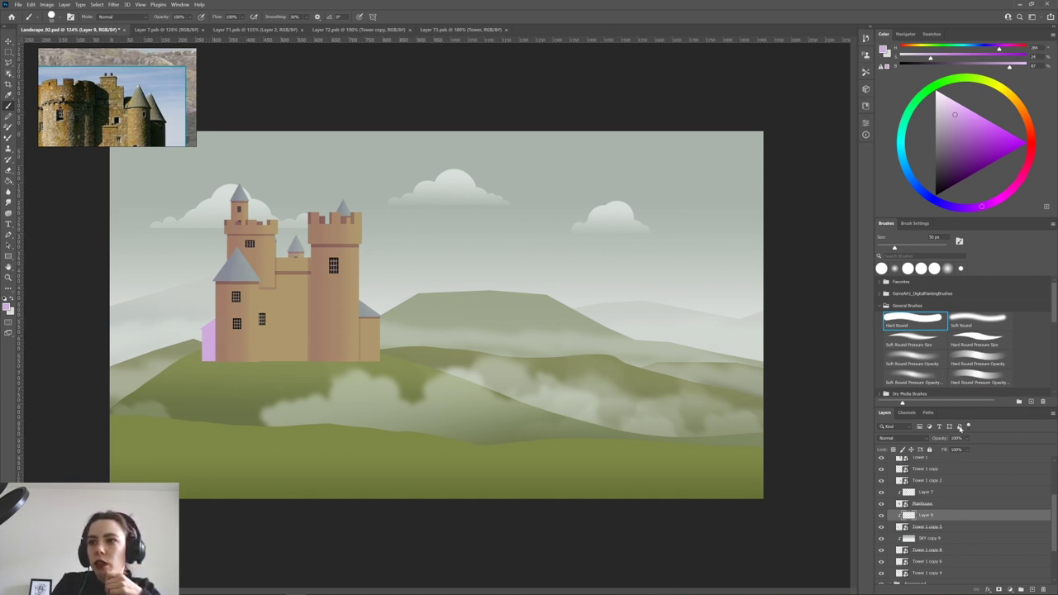
Set the turret's shadow layer, Layer 9, to Multiply blending and reduce its opacity to about 43%.
left_click(925, 440)
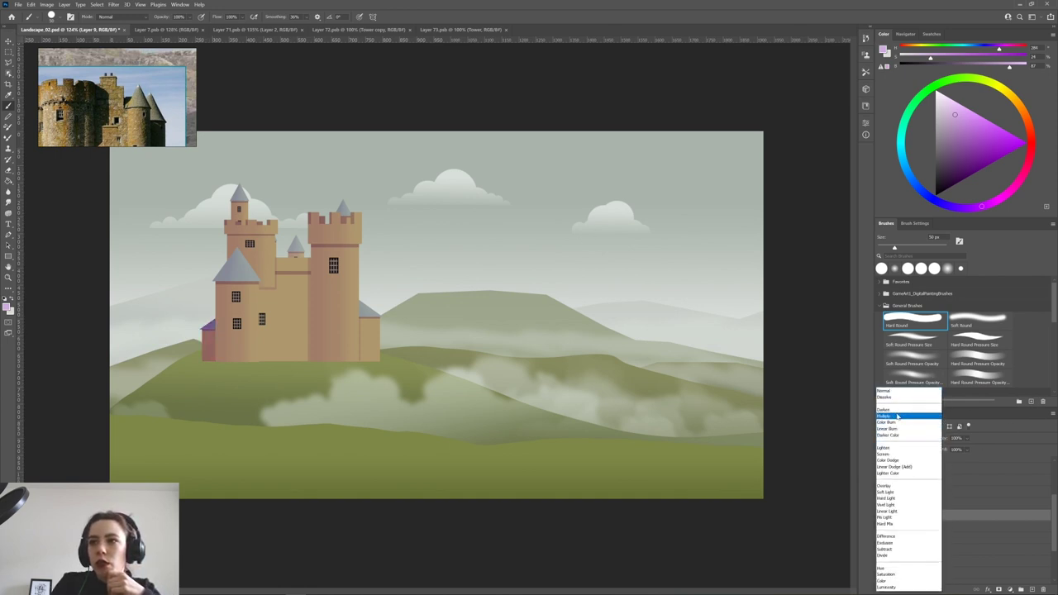
left_click(899, 417)
left_click(968, 439)
left_click_drag(959, 448, 960, 451)
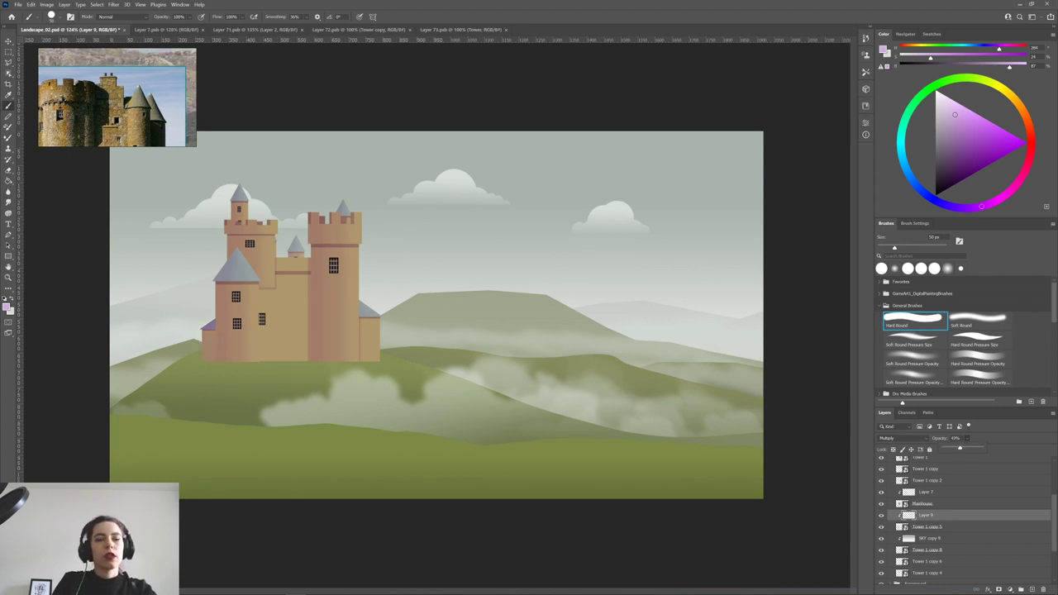
Toggle the visibility of the Tower 1 copy 6 layer to identify which turret it holds.
mouse_move(788, 578)
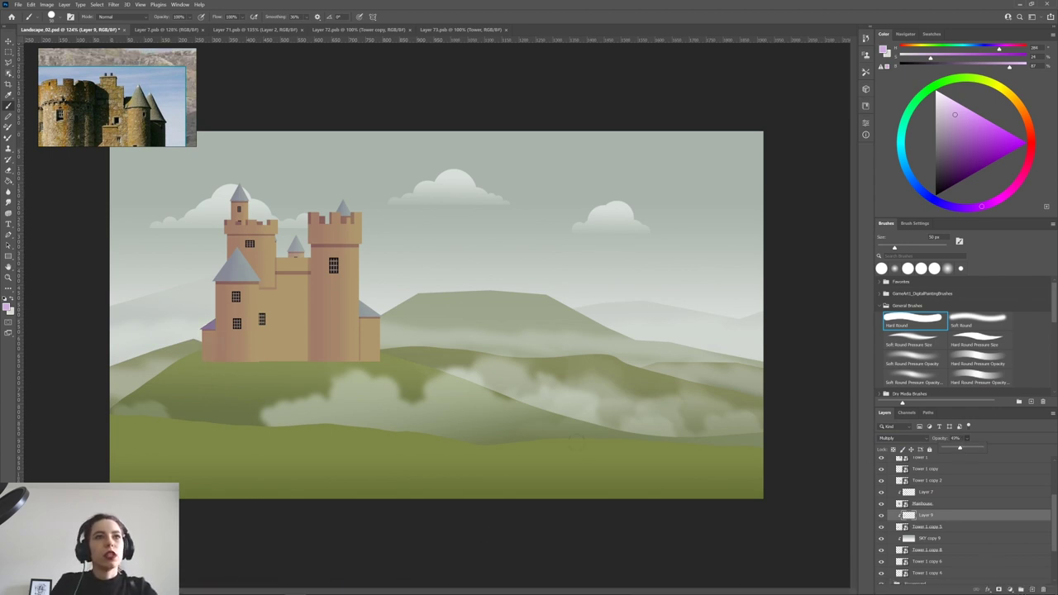
left_click(929, 563)
left_click(881, 561)
left_click(882, 561)
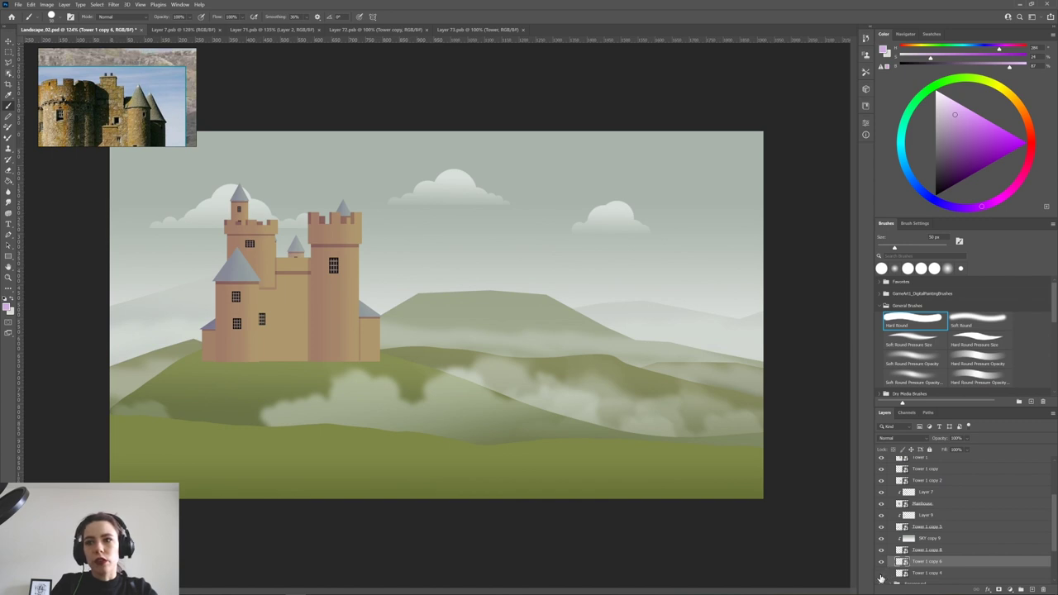
left_click_drag(1053, 521, 1049, 541)
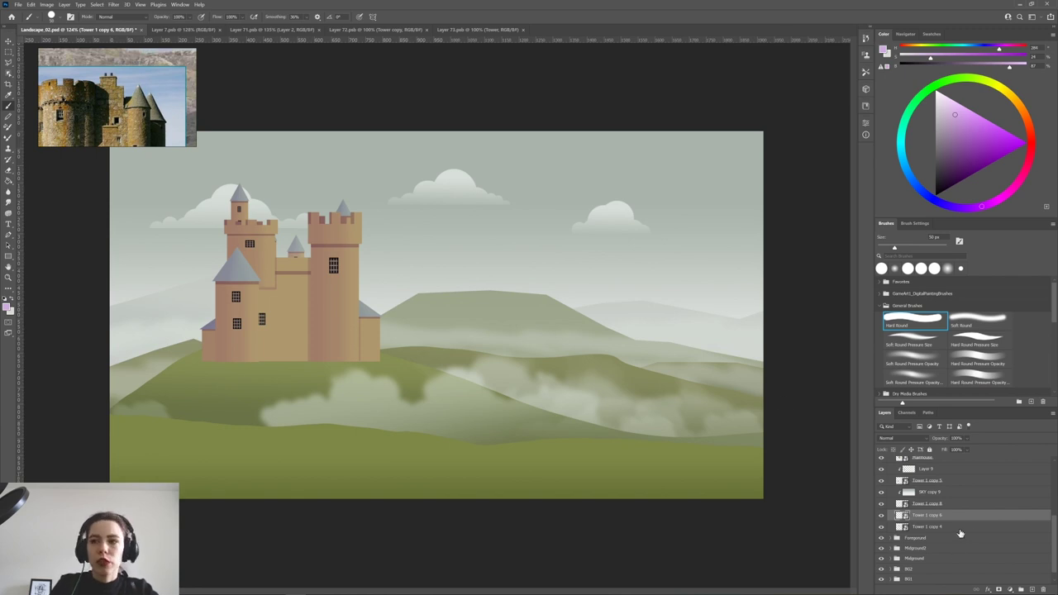
Collapse the Castle copy group and move it into the Midground2 group, above the SKY copy 8 layer.
scroll(903, 477, "up", 8)
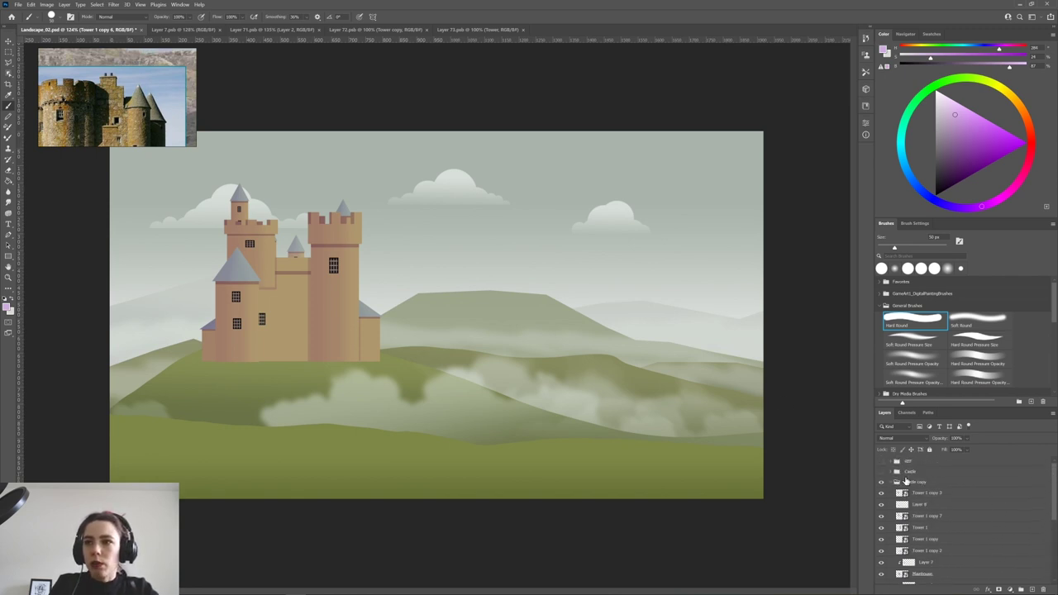
left_click(890, 486)
left_click(895, 483)
left_click_drag(917, 488, 923, 504)
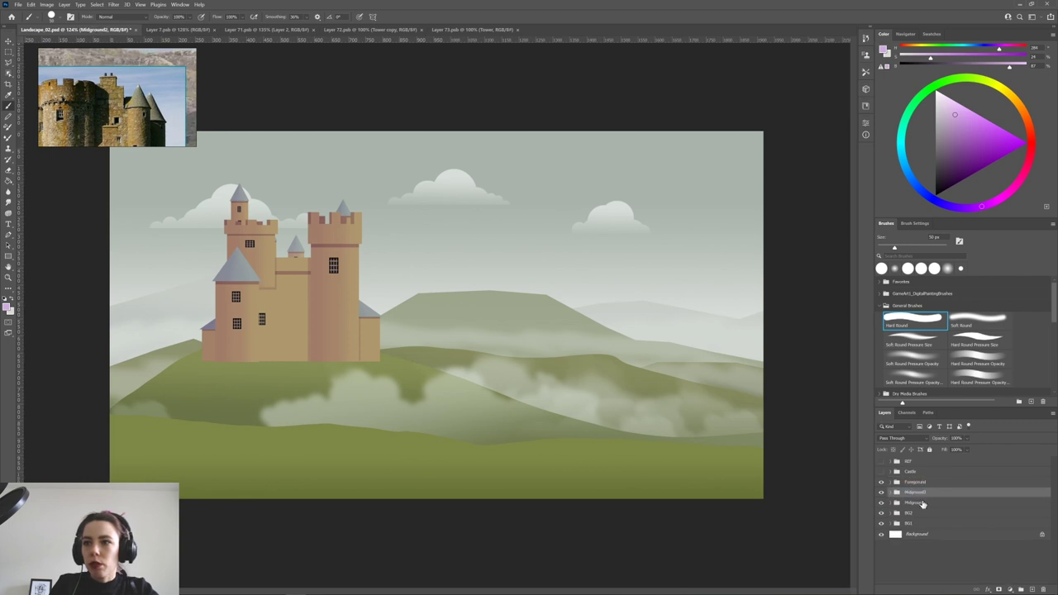
left_click(890, 491)
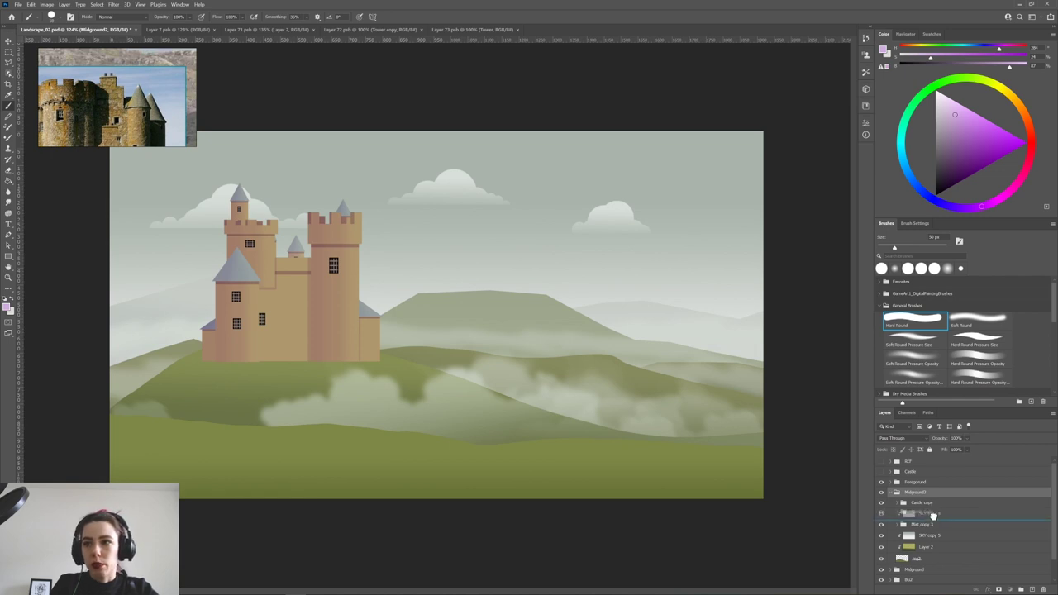
left_click(934, 503)
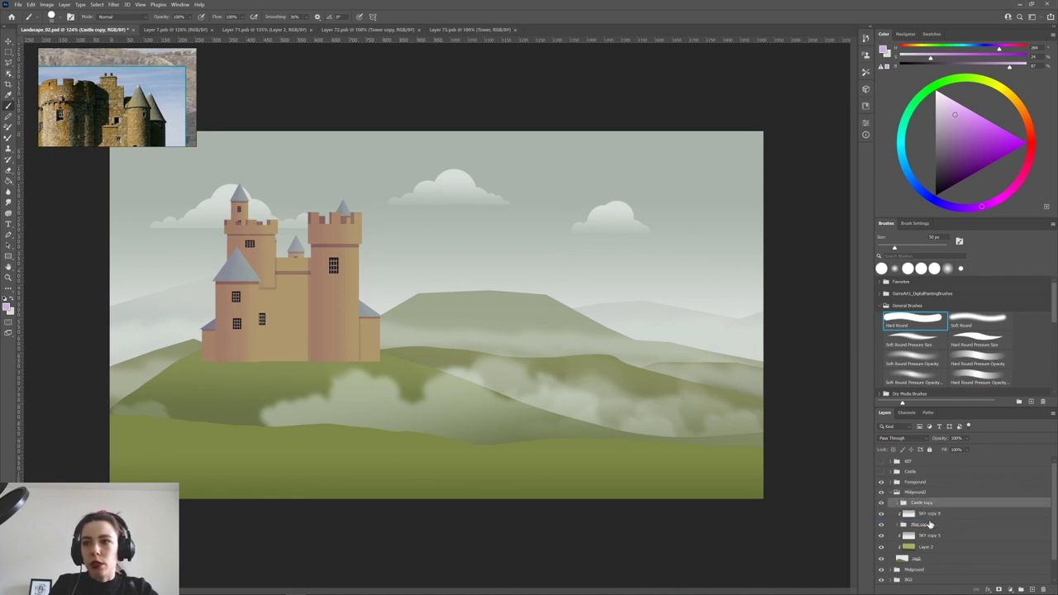
Duplicate the SKY copy 5 overlay above the Castle copy group, clip it to the group and compare the castle with and without it.
left_click_drag(928, 539, 902, 506)
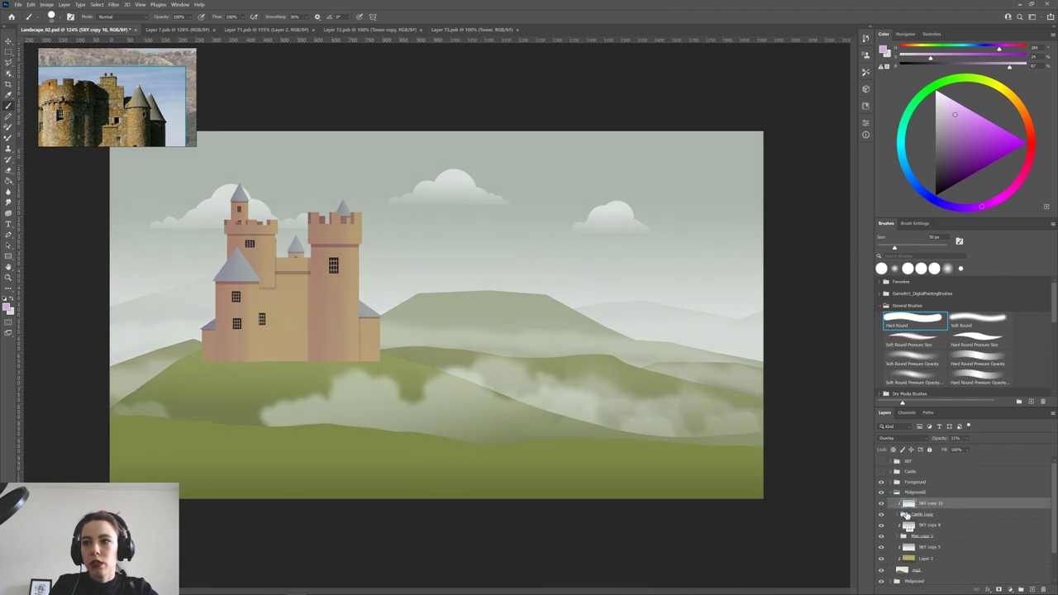
left_click(881, 502)
left_click(881, 503)
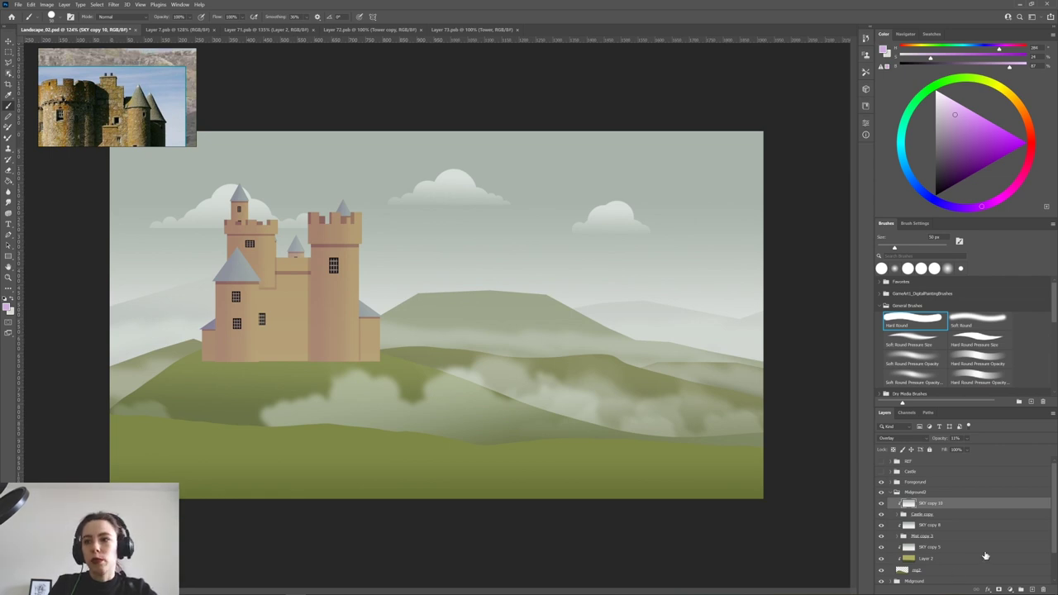
Add a new layer above SKY copy 10 and lasso an irregular strip of grass along the castle's whole base.
left_click(1031, 590)
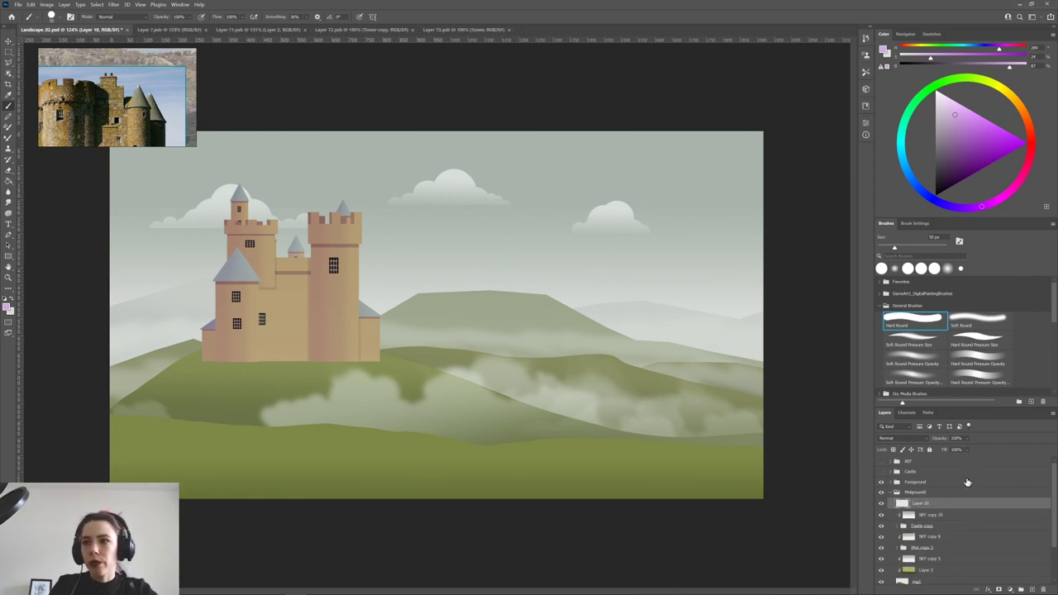
scroll(366, 402, "up", 5)
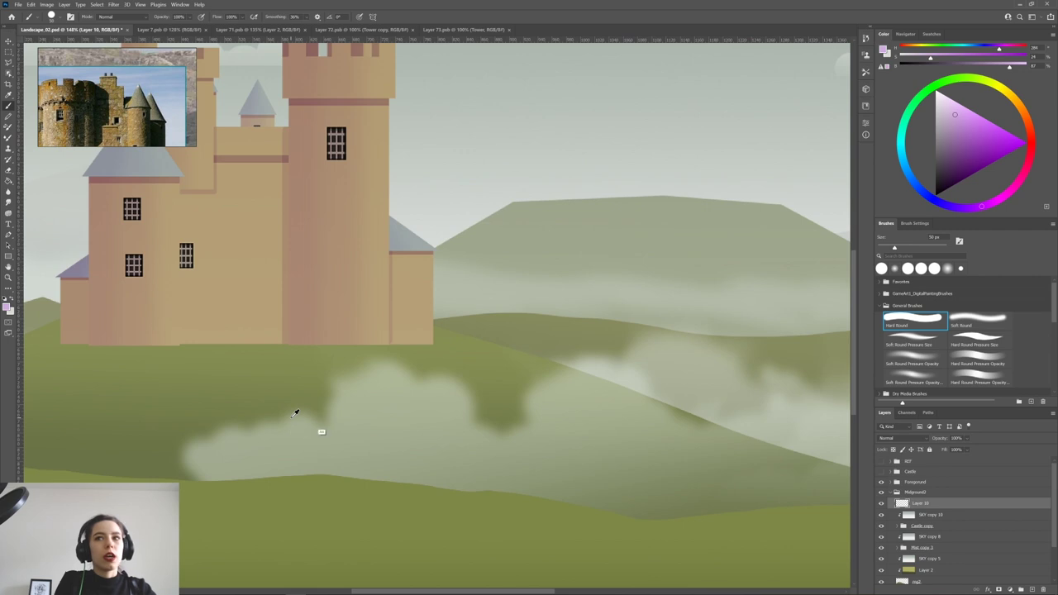
left_click_drag(316, 383, 506, 422)
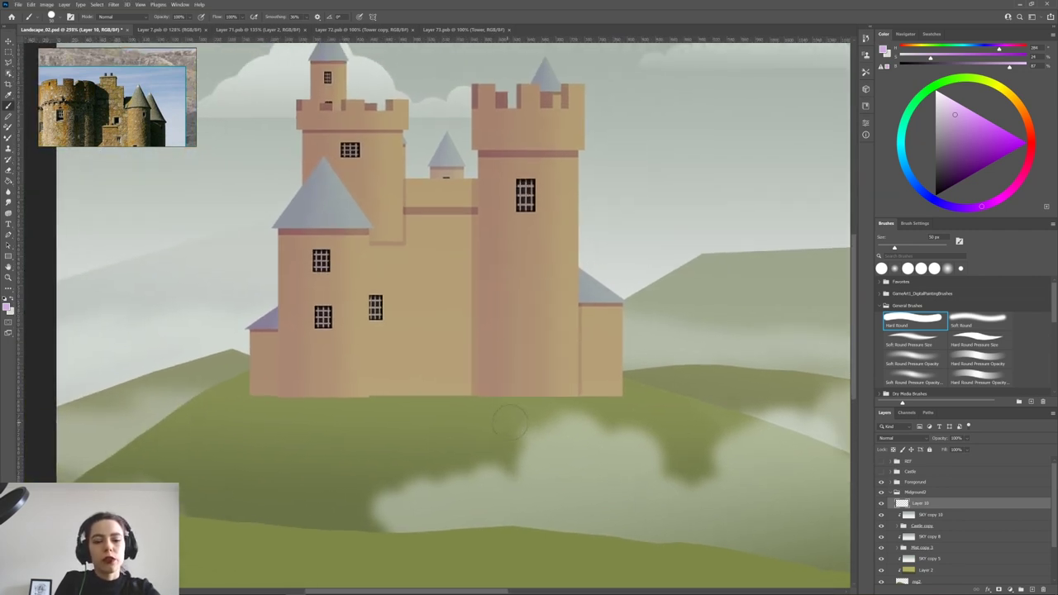
left_click(12, 64)
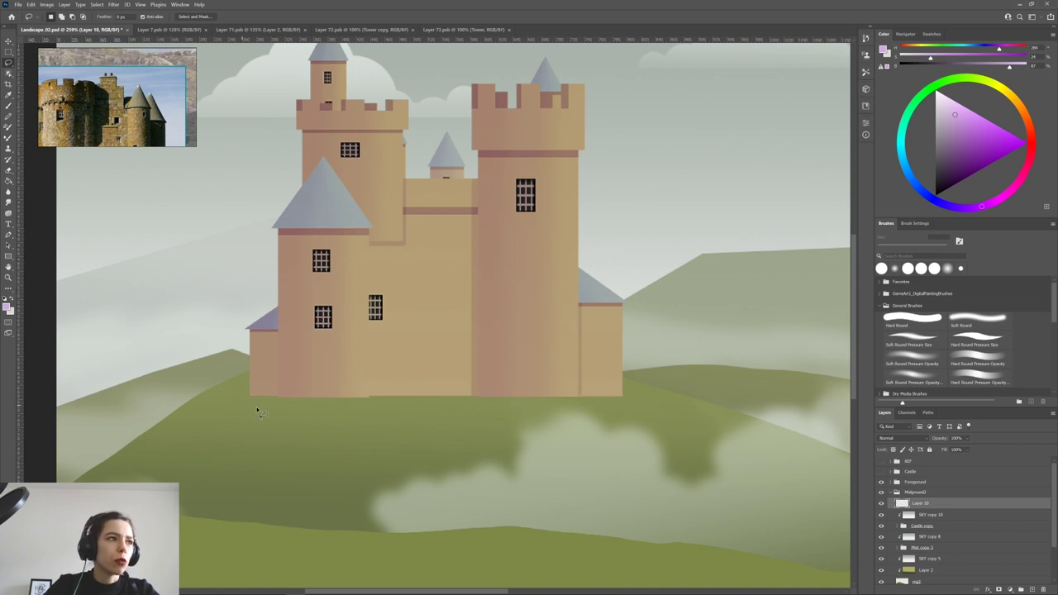
mouse_move(302, 395)
left_mouse_down()
mouse_move(357, 386)
mouse_move(433, 402)
left_mouse_up()
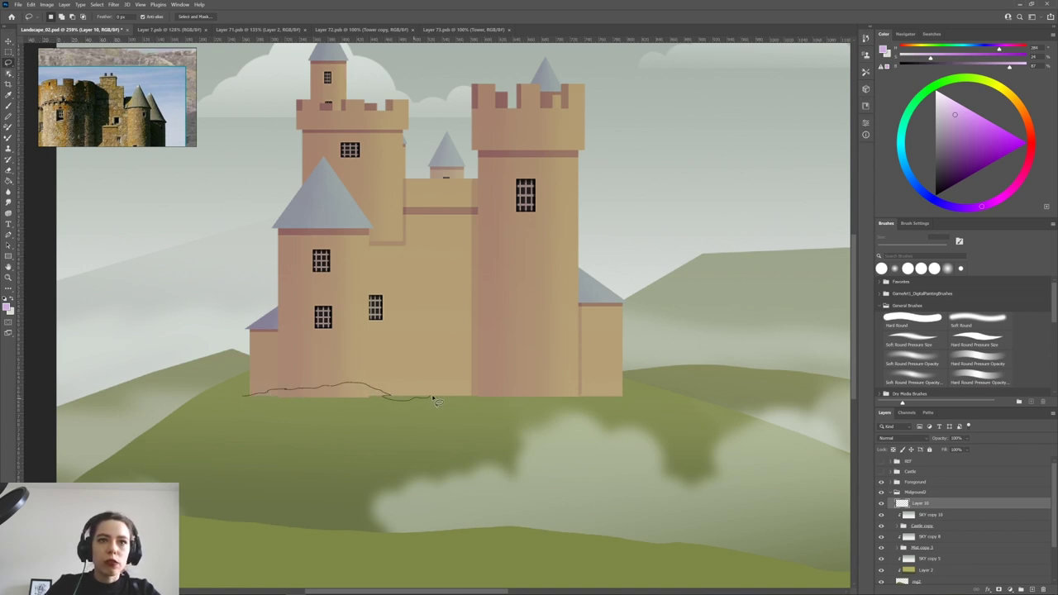
mouse_move(566, 395)
left_mouse_down()
mouse_move(635, 402)
mouse_move(472, 409)
left_mouse_up()
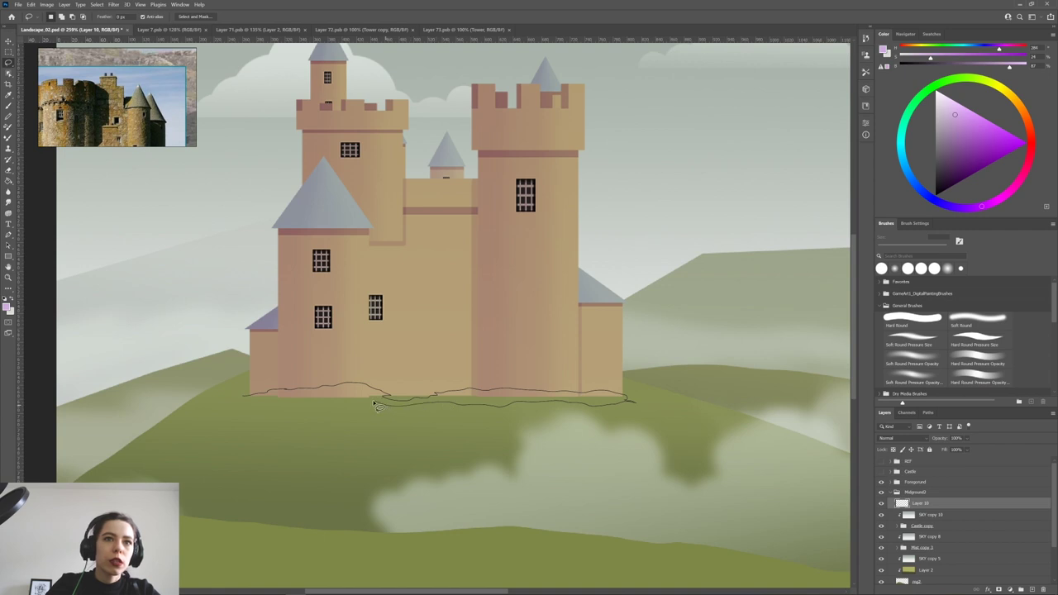
left_click_drag(251, 403, 245, 398)
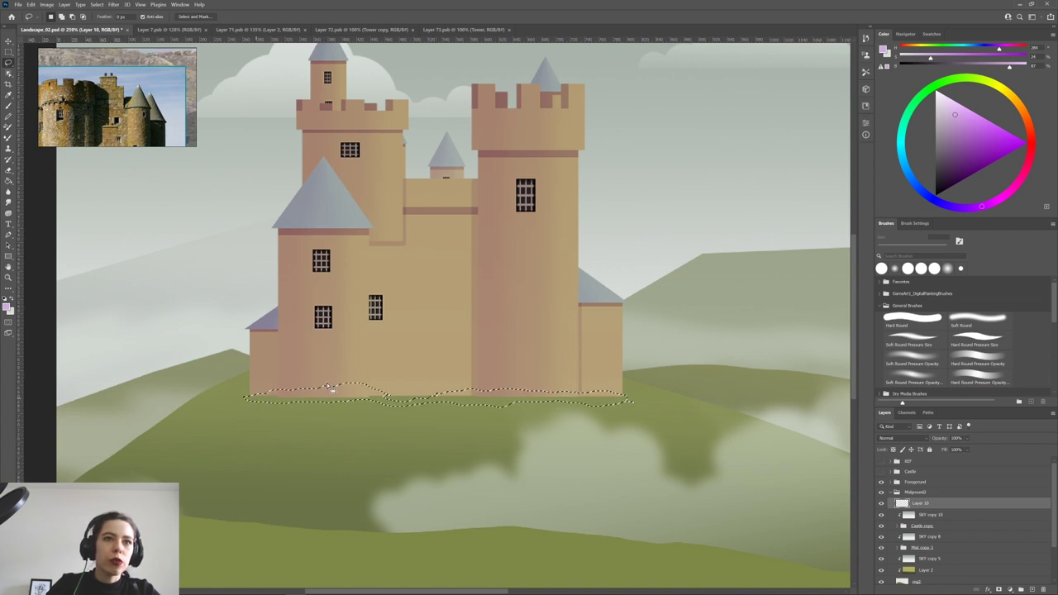
Refine the lassoed strip by filling its dip near the middle and adding small grass tufts to its upper edge.
mouse_move(379, 387)
left_mouse_down()
mouse_move(449, 395)
mouse_move(425, 405)
mouse_move(379, 395)
mouse_move(394, 400)
left_mouse_up()
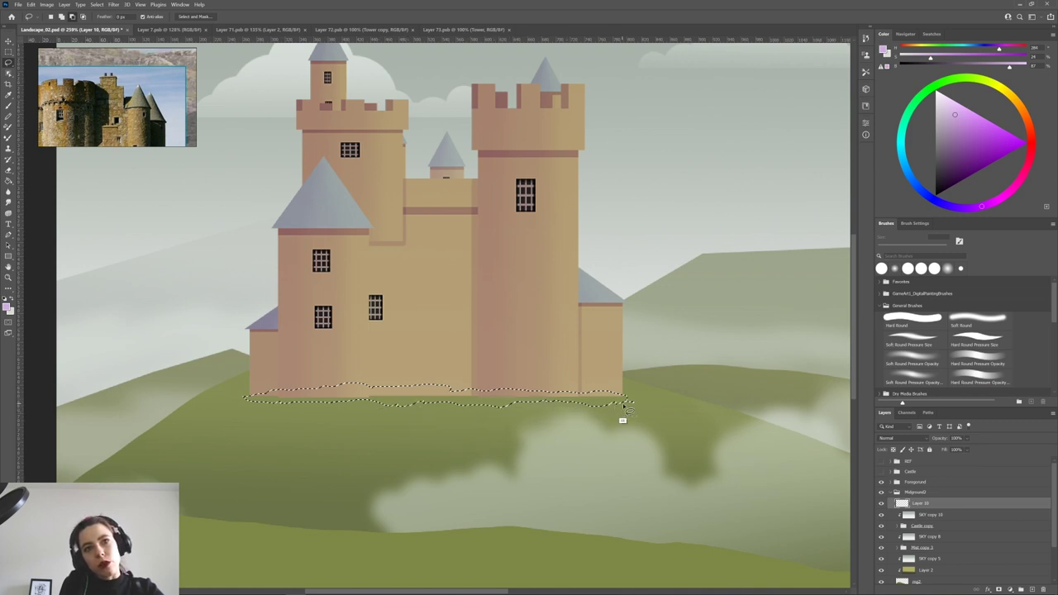
left_click_drag(306, 394, 337, 390)
left_click_drag(411, 390, 522, 395)
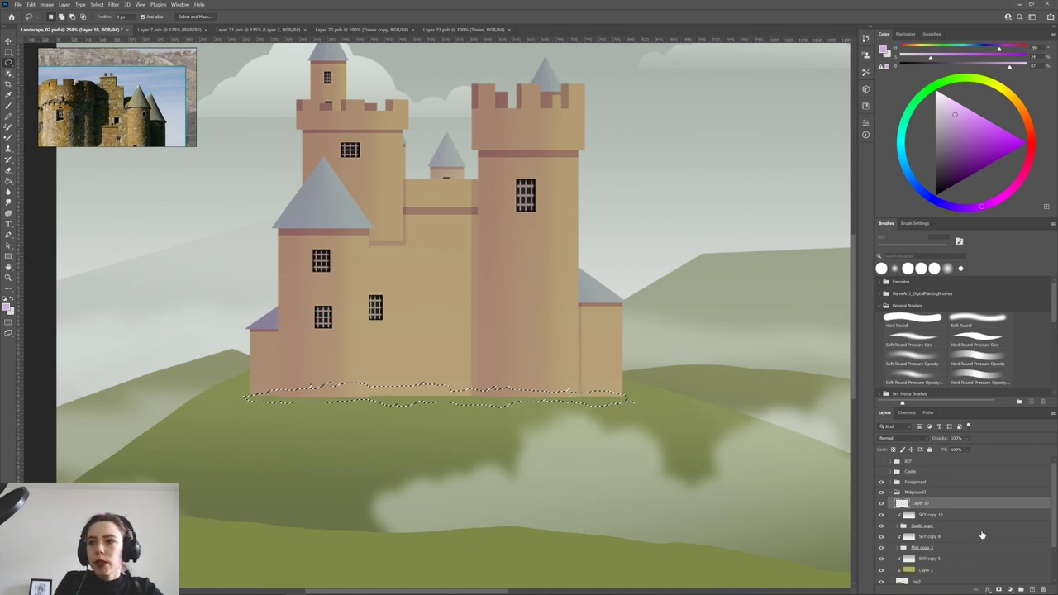
Fill the selected strip with dark green sampled from the hill, using the Paint Bucket, and clear the selection.
key("g")
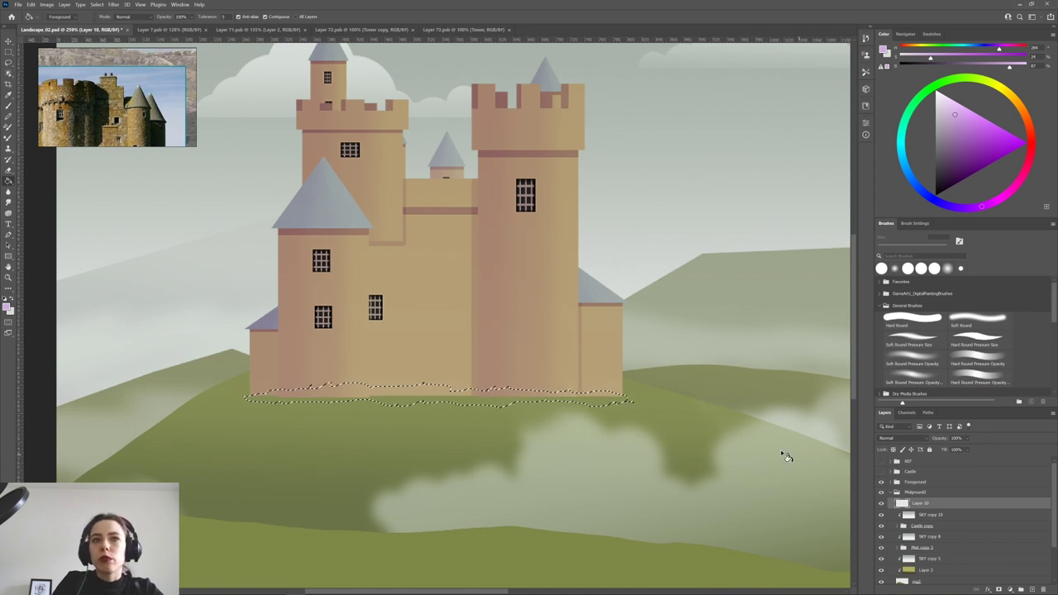
left_click(282, 467, "alt")
left_click(310, 405)
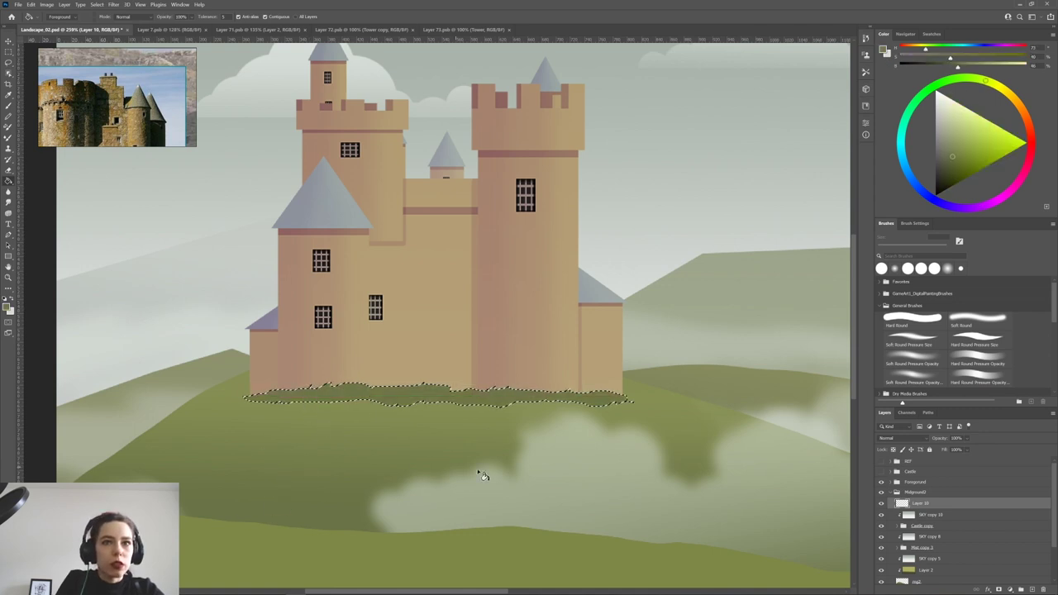
key("ctrl+d")
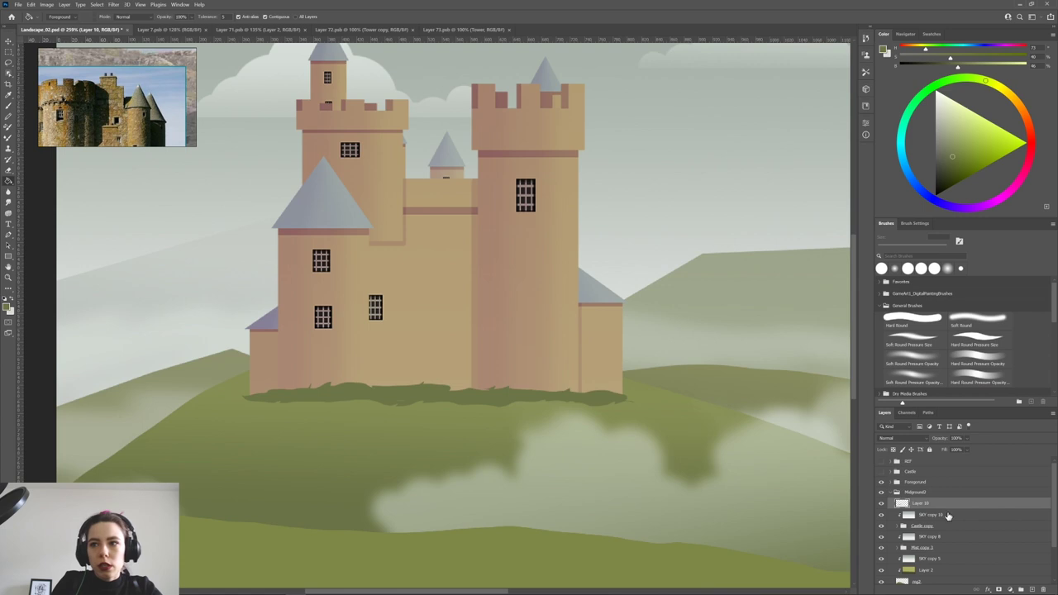
Load Layer 10's grass as a selection, carve diagonal tuft shapes into it, invert it and choose the Hard Round brush.
key("l")
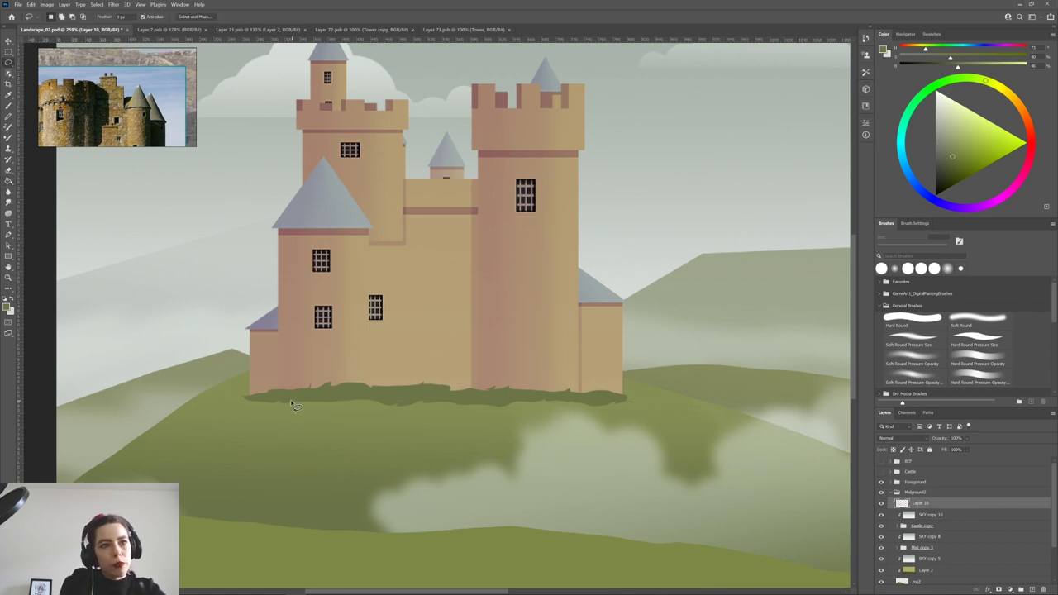
left_click(901, 503, "ctrl")
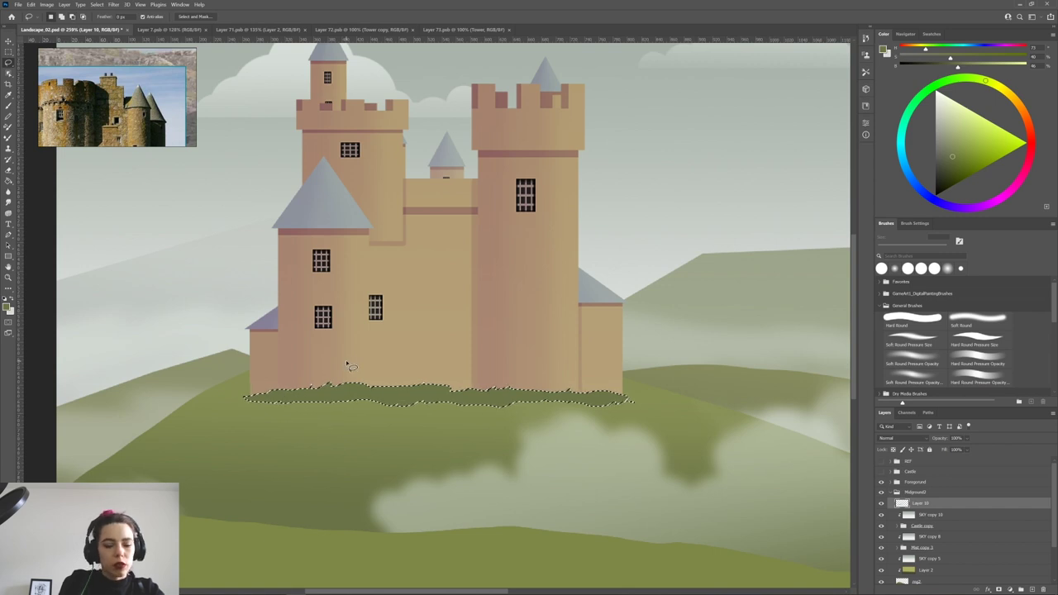
key("ctrl+shift+i")
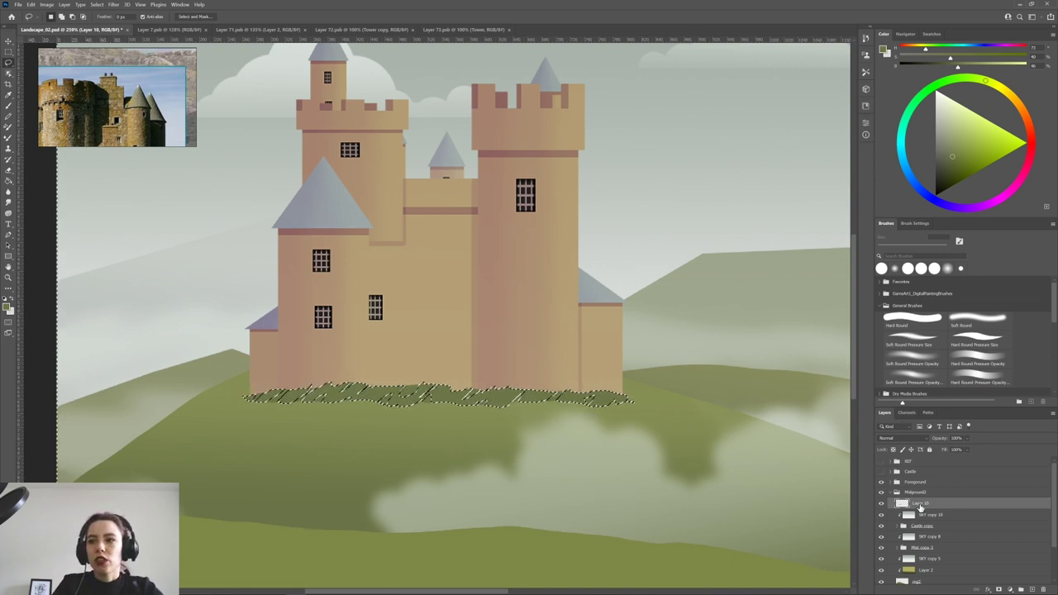
left_click(912, 318)
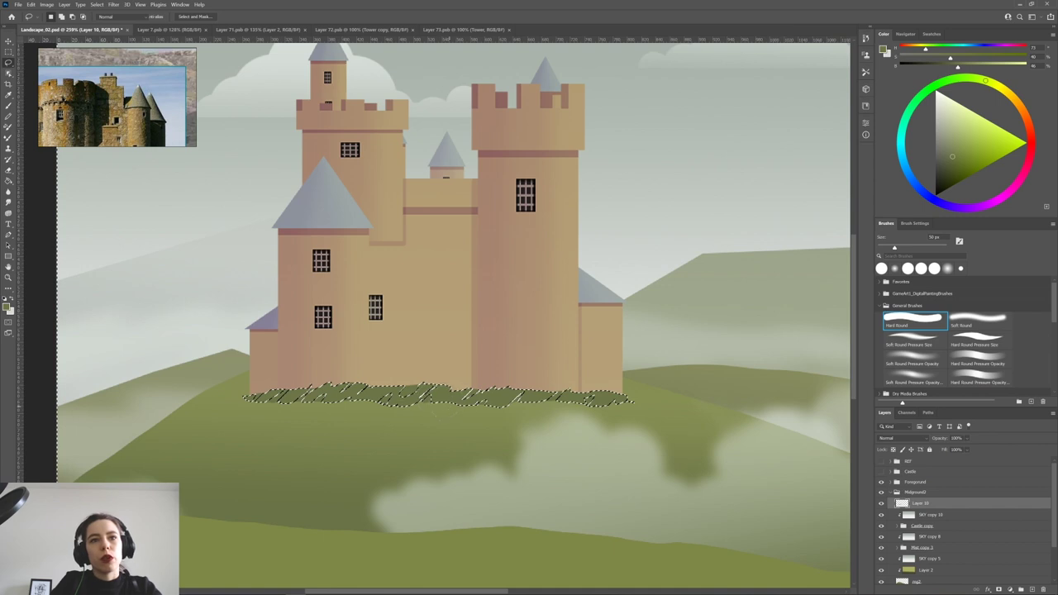
mouse_move(443, 385)
left_mouse_down()
mouse_move(525, 362)
mouse_move(404, 376)
mouse_move(471, 423)
left_mouse_up()
key("ctrl+z")
left_click(953, 153)
key("ctrl+z")
left_click(957, 149)
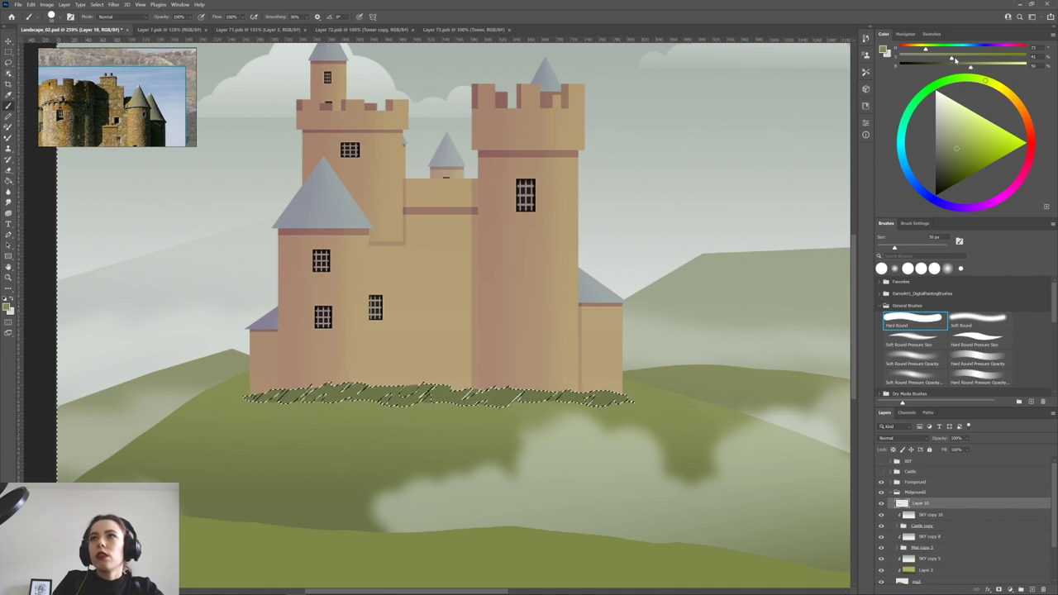
mouse_move(461, 402)
left_mouse_down()
mouse_move(509, 375)
mouse_move(372, 396)
left_mouse_up()
key("ctrl+z")
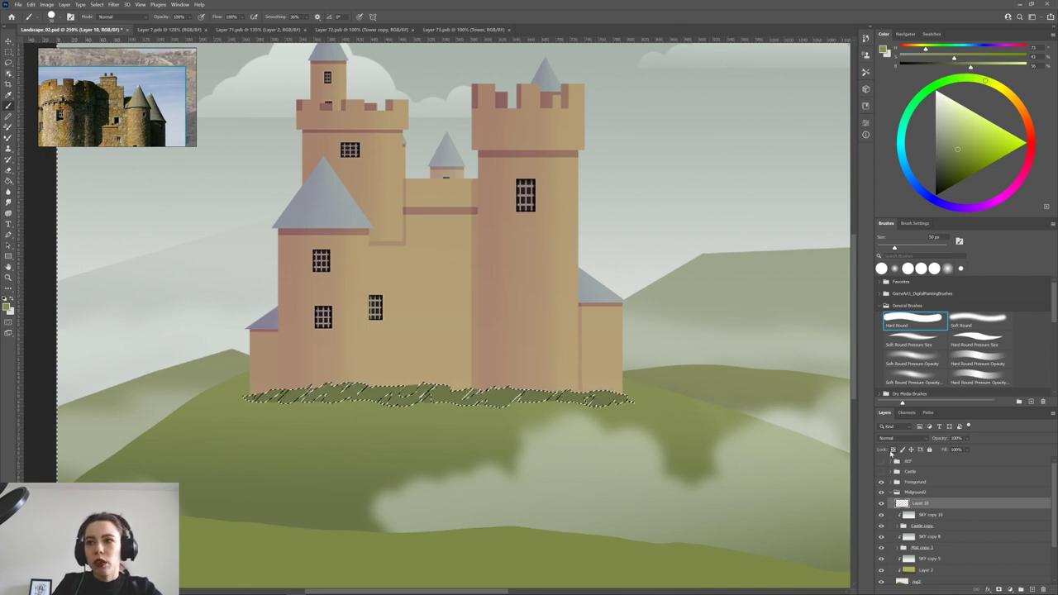
Lock Layer 10's transparent pixels, paint the selected tufts with a lighter green sampled from the hill, and deselect.
left_click(892, 449)
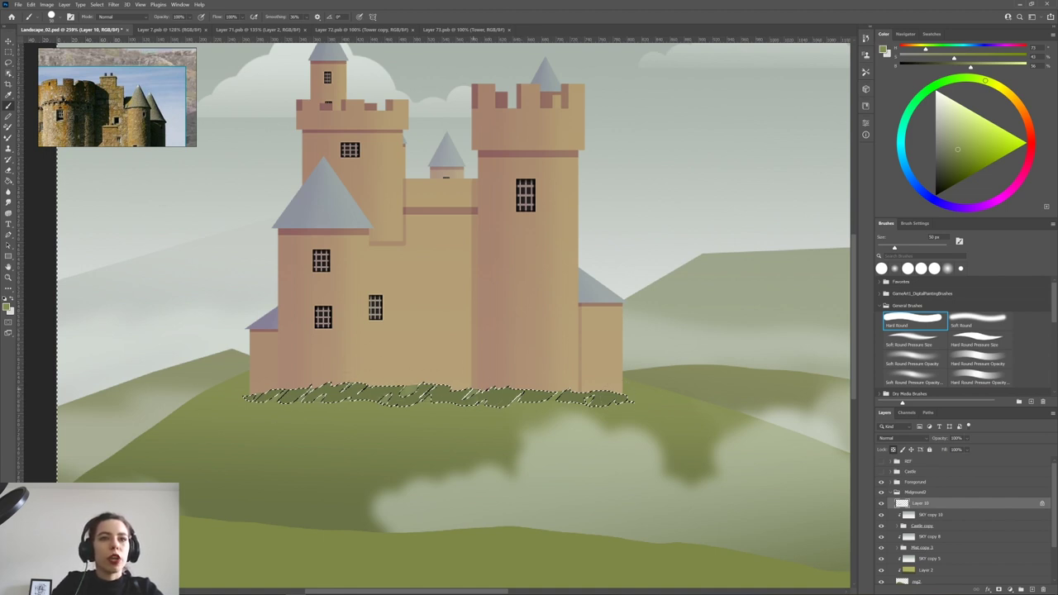
left_click(330, 451, "alt")
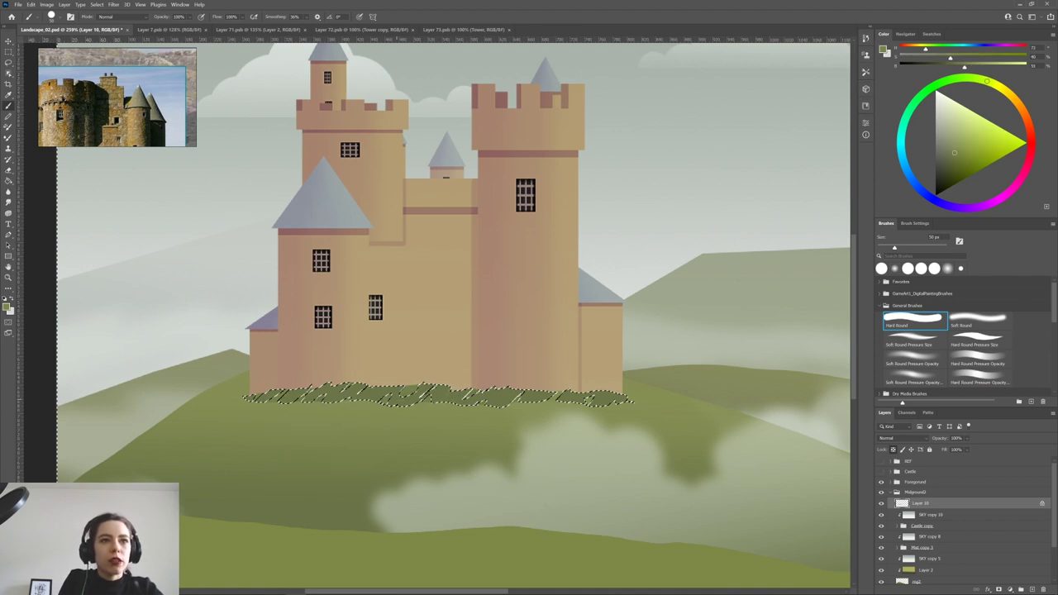
key("ctrl+d")
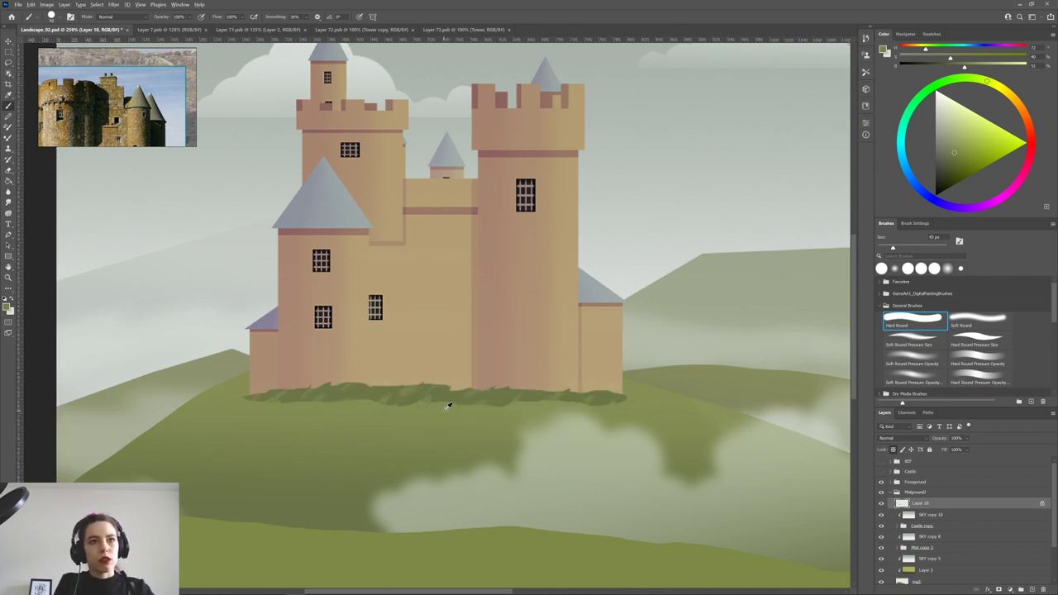
Move Layer 10 to the top of the Castle copy group and compare the castle's base with and without the grass.
scroll(447, 405, "down", 10)
scroll(453, 406, "up", 1)
left_click_drag(940, 501, 937, 524)
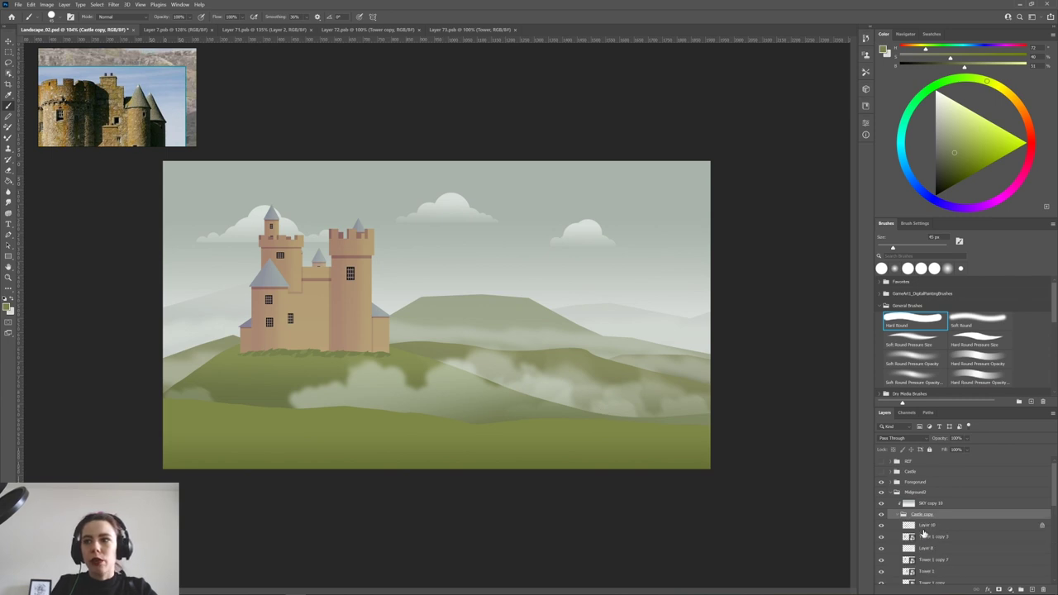
left_click(897, 514)
left_click(917, 525)
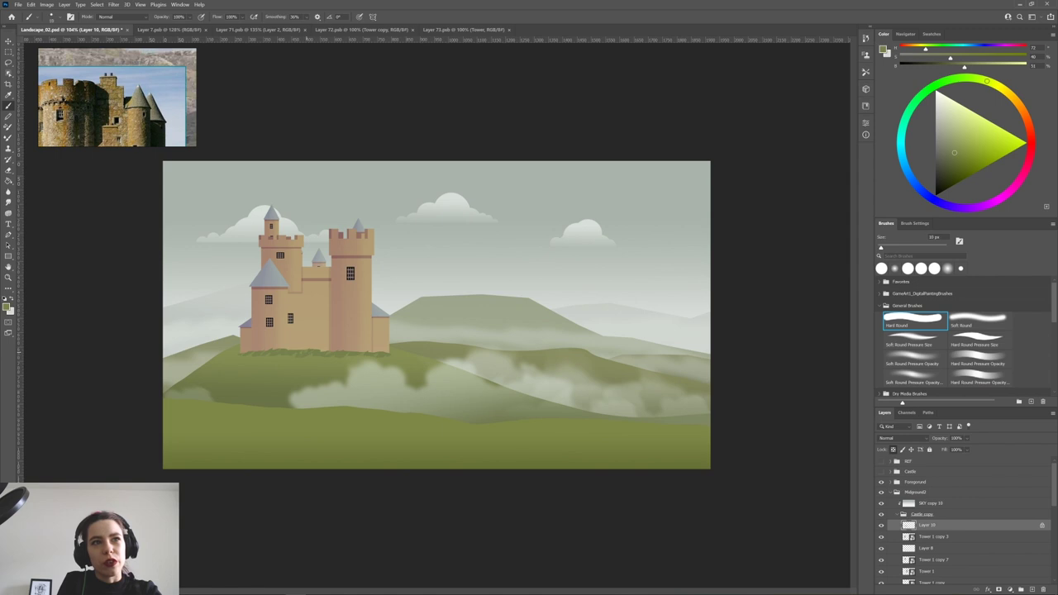
left_click(880, 525)
left_click(880, 526)
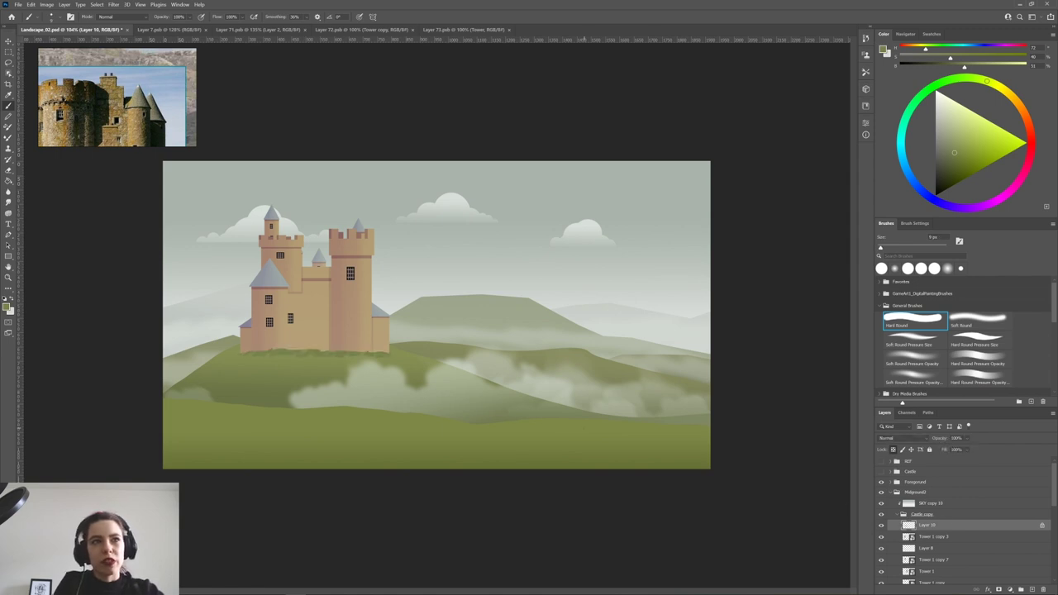
Examine the grass greens at the castle's base, sampling them and comparing with the SKY copy 10 overlay hidden and shown.
left_click(297, 351, "alt")
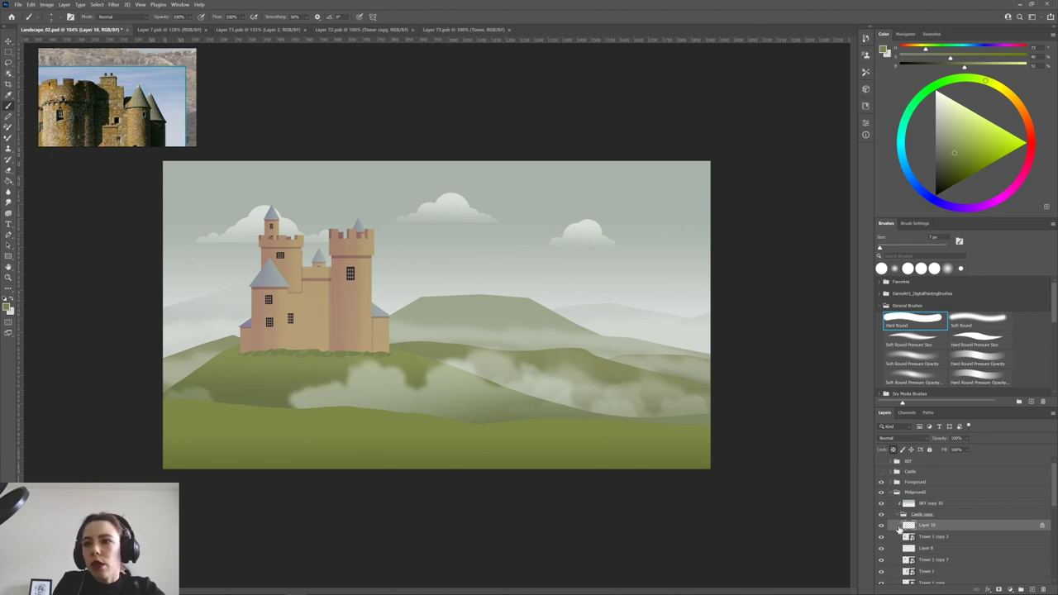
left_click(931, 35)
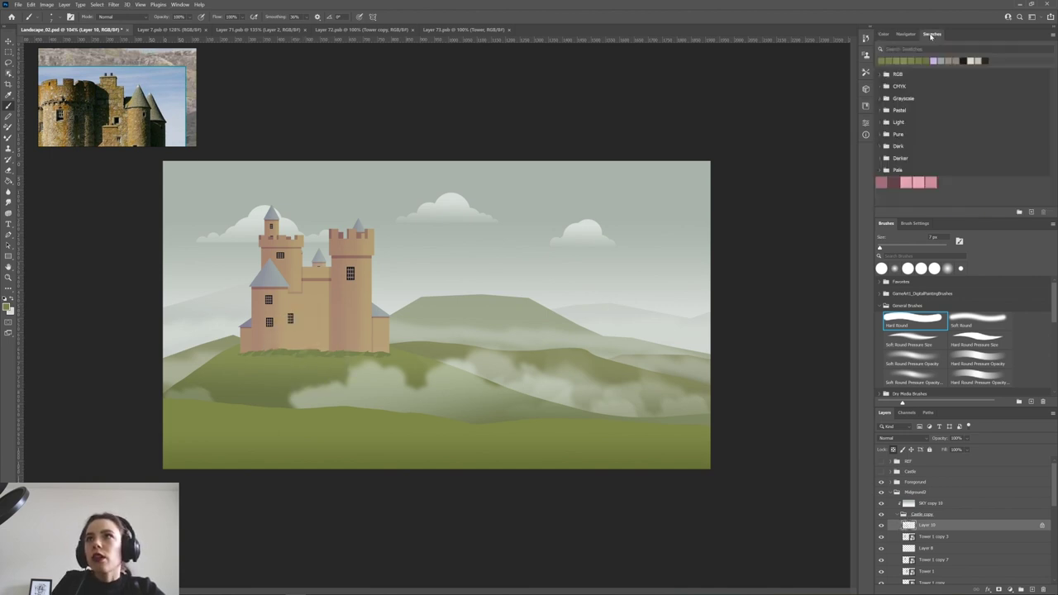
left_click(883, 34)
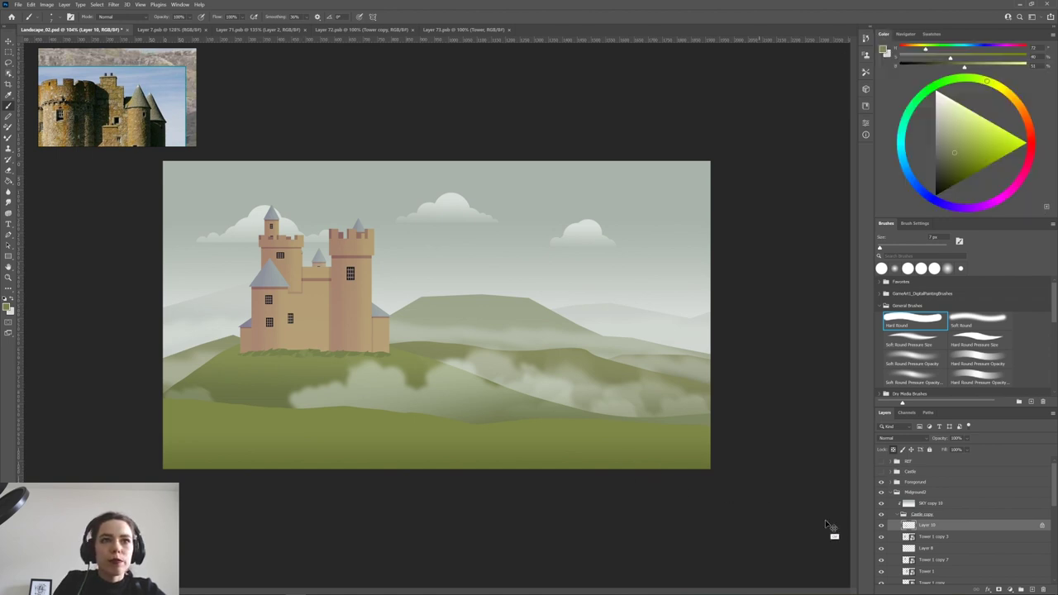
left_click(287, 353, "alt")
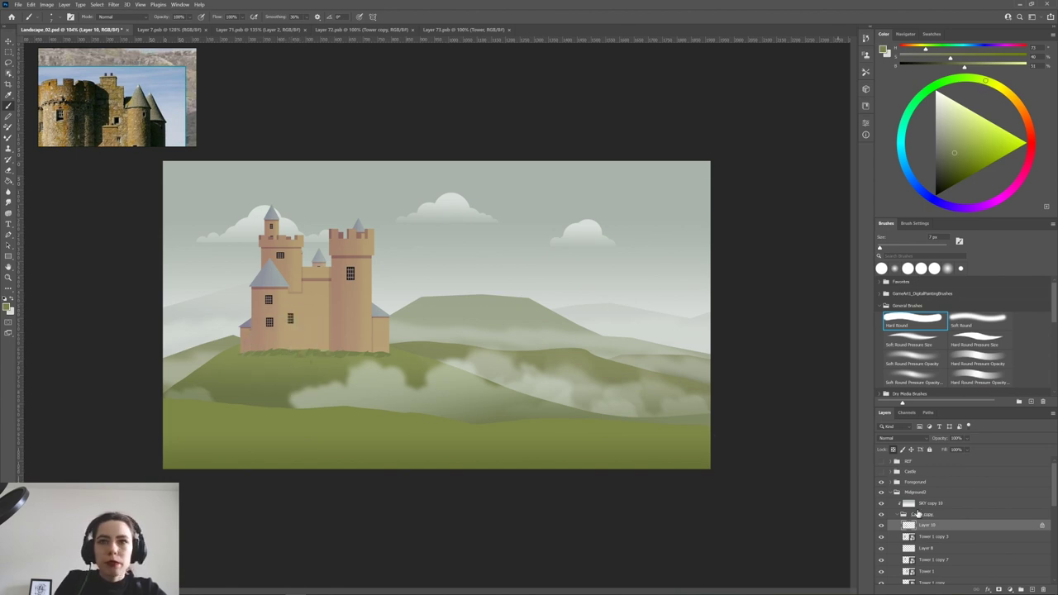
left_click(881, 502)
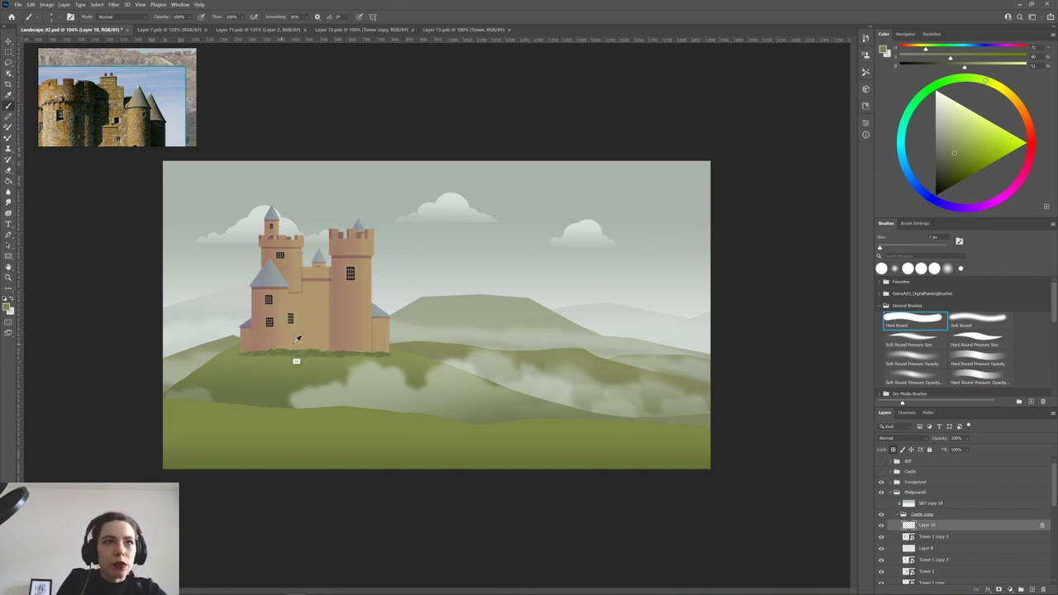
left_click(334, 356, "alt")
left_click(881, 503)
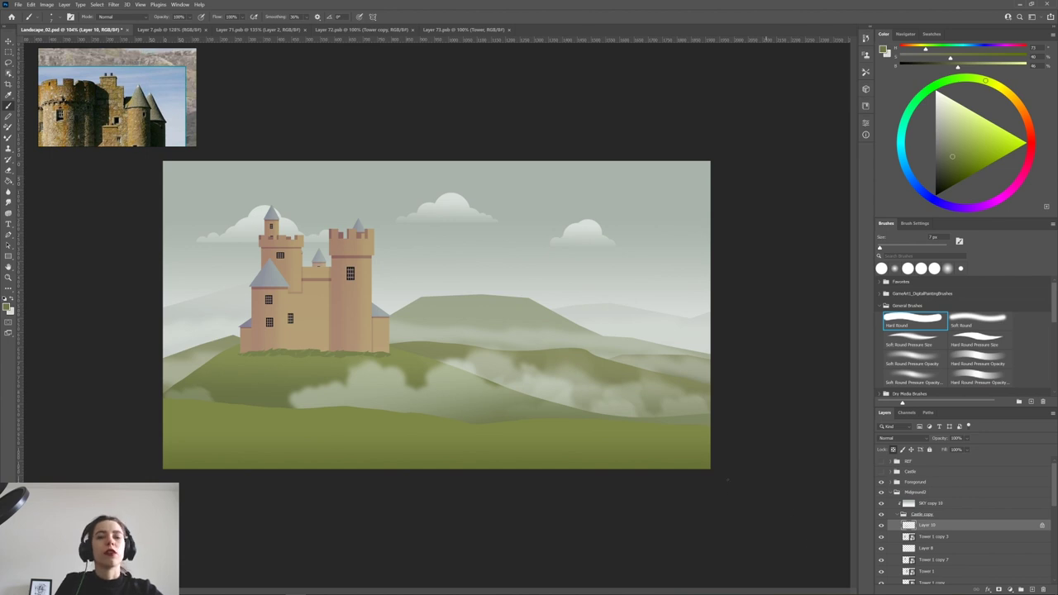
scroll(678, 397, "up", 4)
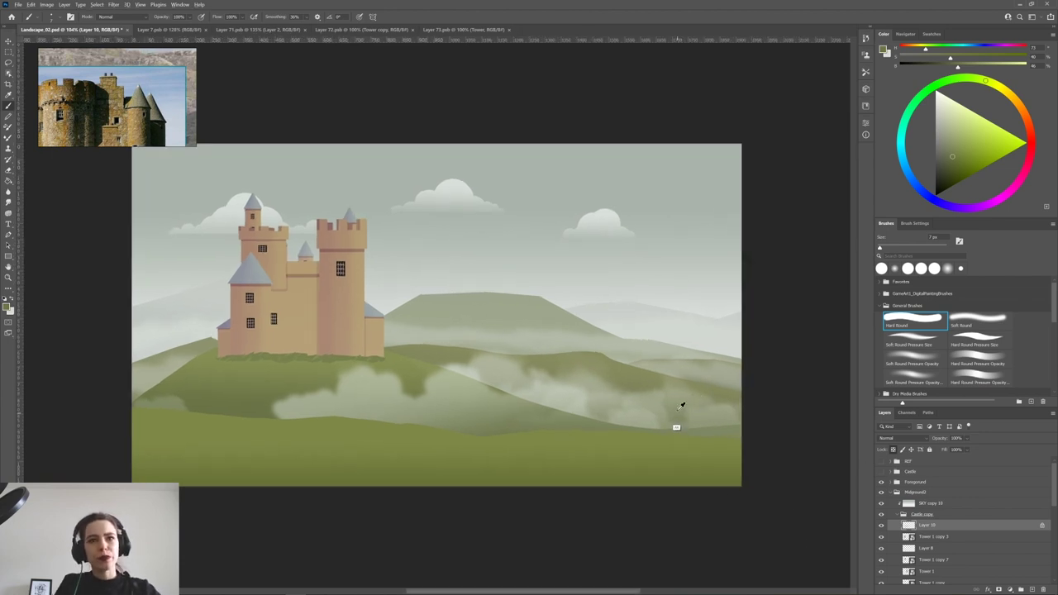
scroll(679, 397, "down", 5)
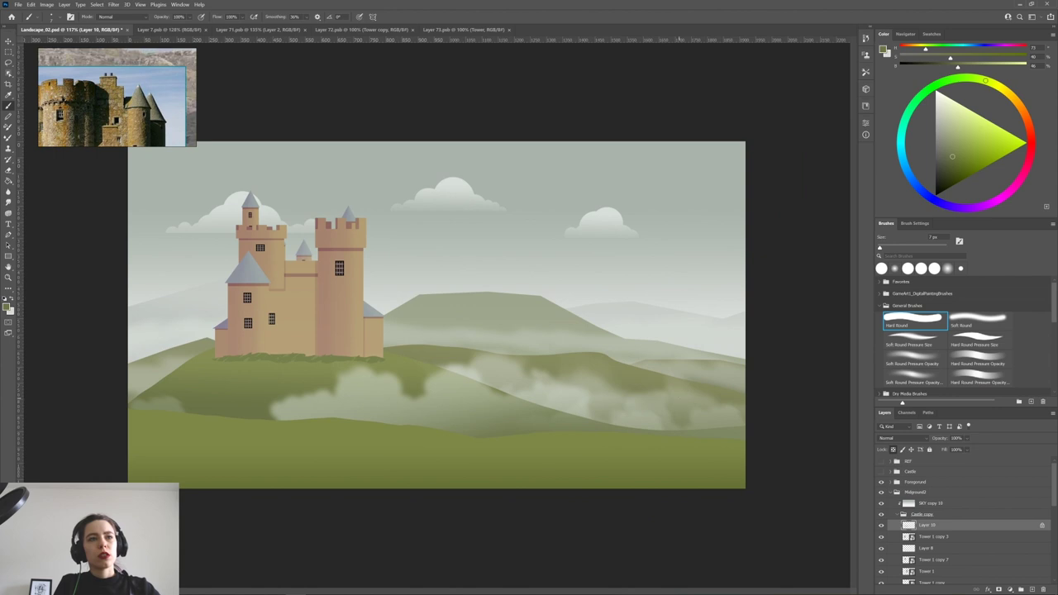
Bring the ruined-castle photo into the reference view, reveal the Castle group, duplicate it and hide the original.
left_click_drag(88, 100, 44, 17)
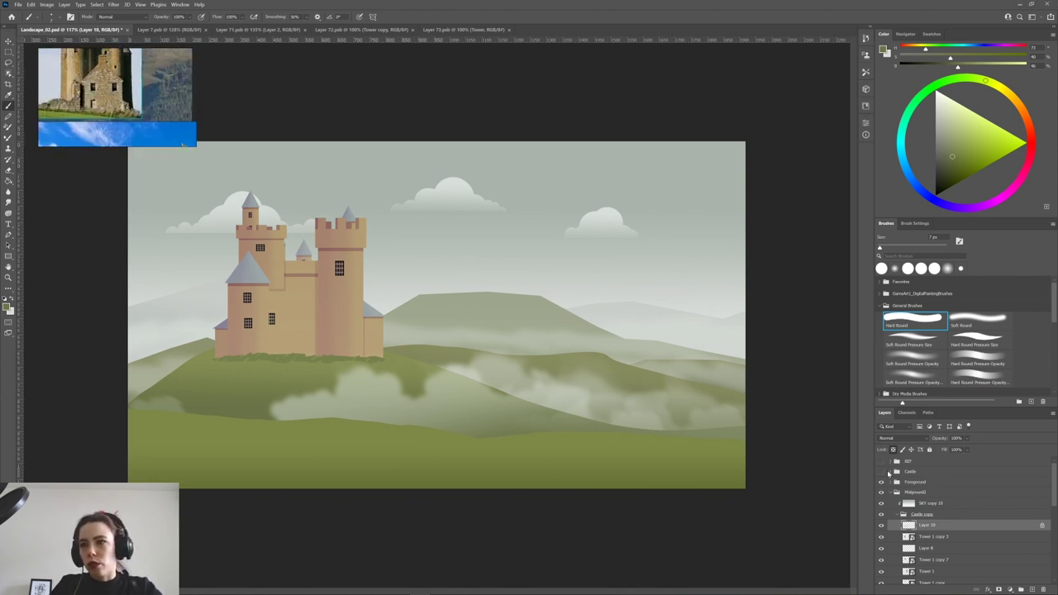
left_click(890, 472)
left_click(881, 472)
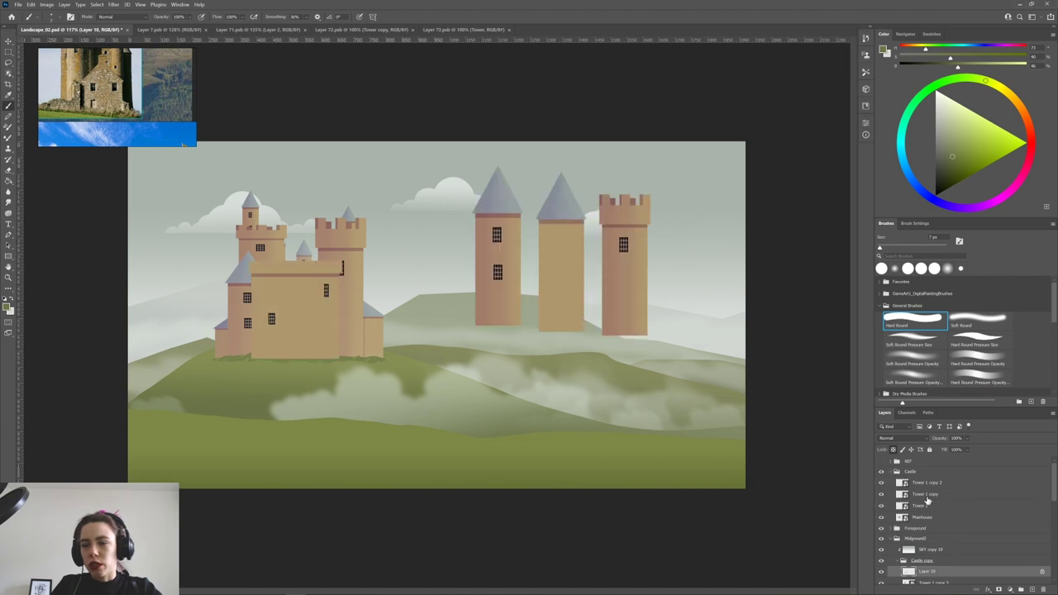
left_click(919, 482)
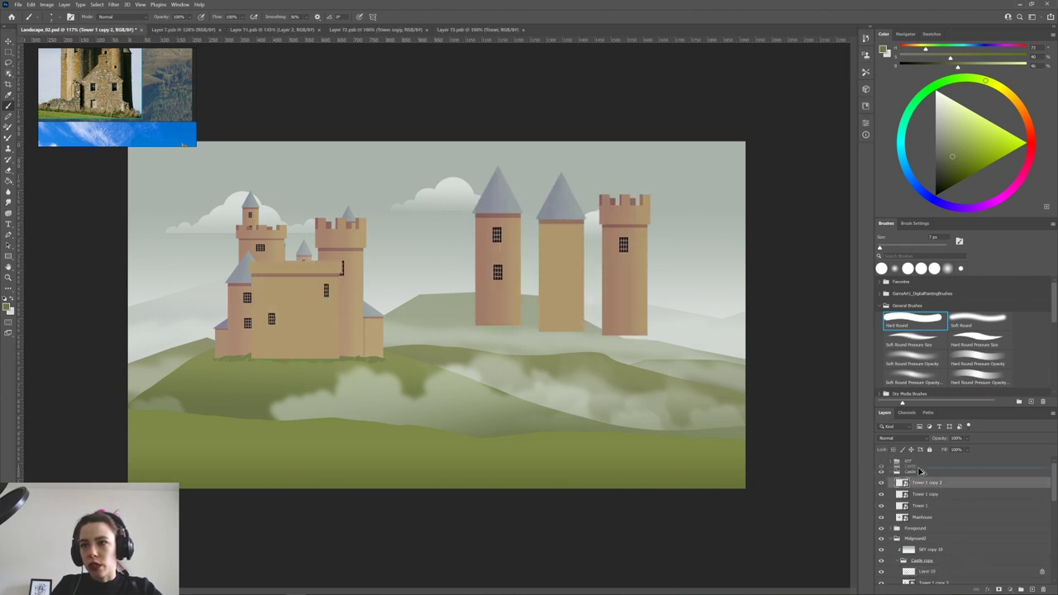
left_click(917, 471)
key("ctrl+j")
left_click(895, 529)
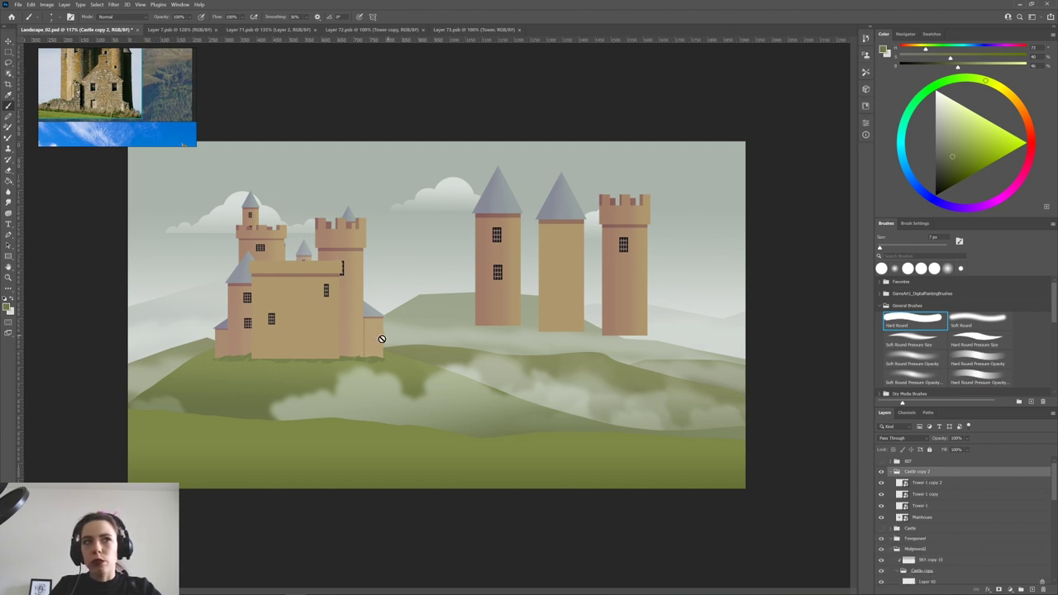
Offset the duplicated castle parts from the original castle, scale down the plain cone-roofed tower and stand it to the right of the castle.
key("v")
mouse_move(298, 322)
left_mouse_down()
mouse_move(521, 356)
mouse_move(531, 337)
mouse_move(341, 351)
left_mouse_up()
left_click(907, 484)
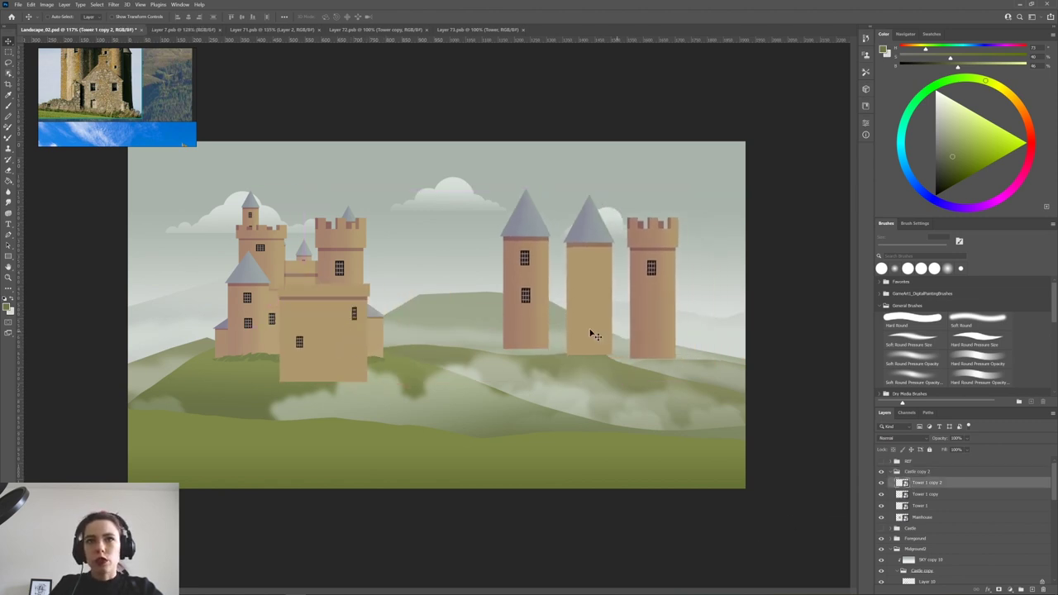
left_click_drag(593, 334, 276, 346)
key("ctrl+t")
left_click_drag(308, 216, 309, 238)
left_click_drag(289, 281, 447, 251)
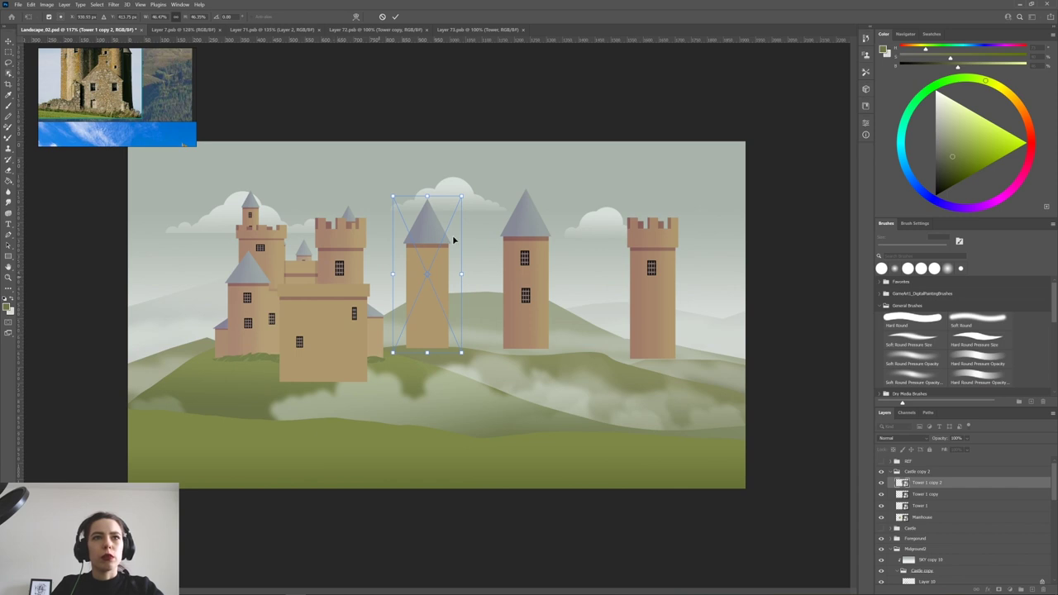
left_click(395, 17)
Add a smaller copy of the cone-roofed tower at its lower right and move the battlemented tower behind them.
left_click_drag(434, 286, 463, 289)
key("ctrl+t")
left_click_drag(455, 199, 462, 283)
left_click_drag(460, 350, 451, 344)
key("Return")
left_click_drag(649, 299, 462, 292)
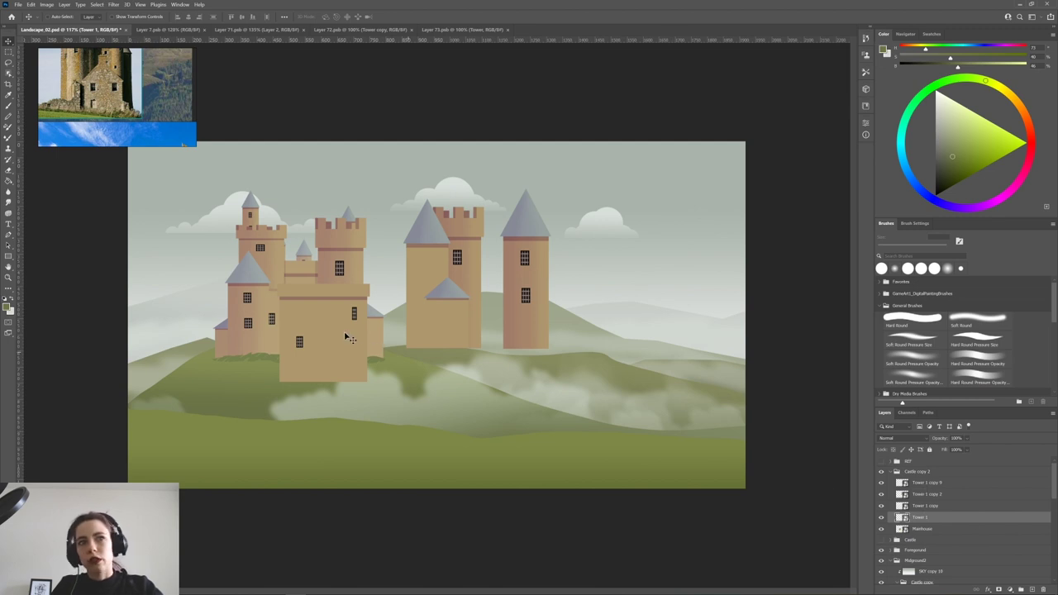
Delete the unused main house and the spare two-window cone-roofed tower from the duplicated group.
left_click(347, 339, "ctrl")
key("Delete")
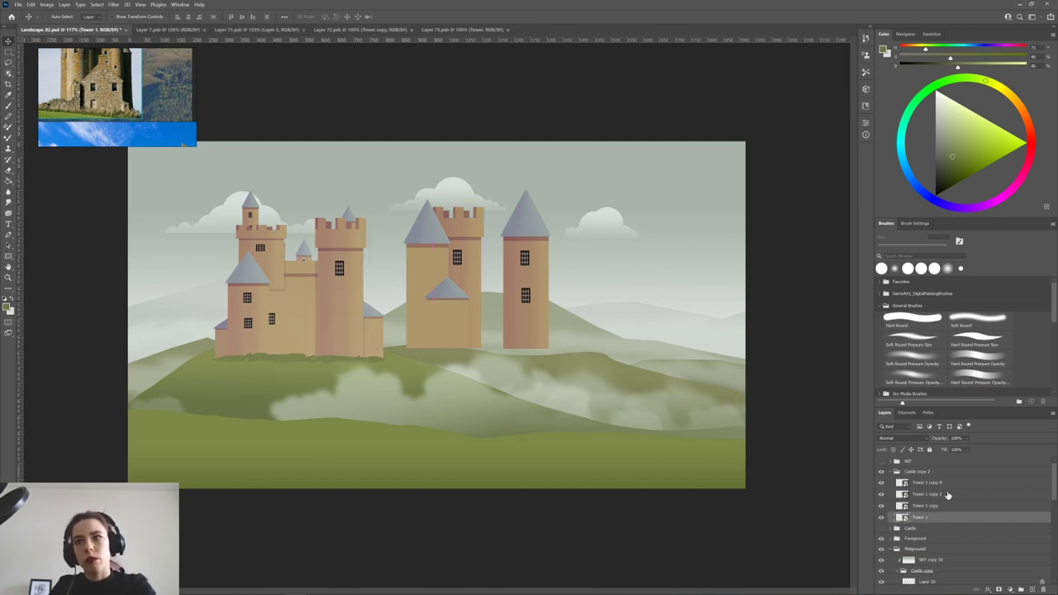
left_click(538, 317, "ctrl")
key("Delete")
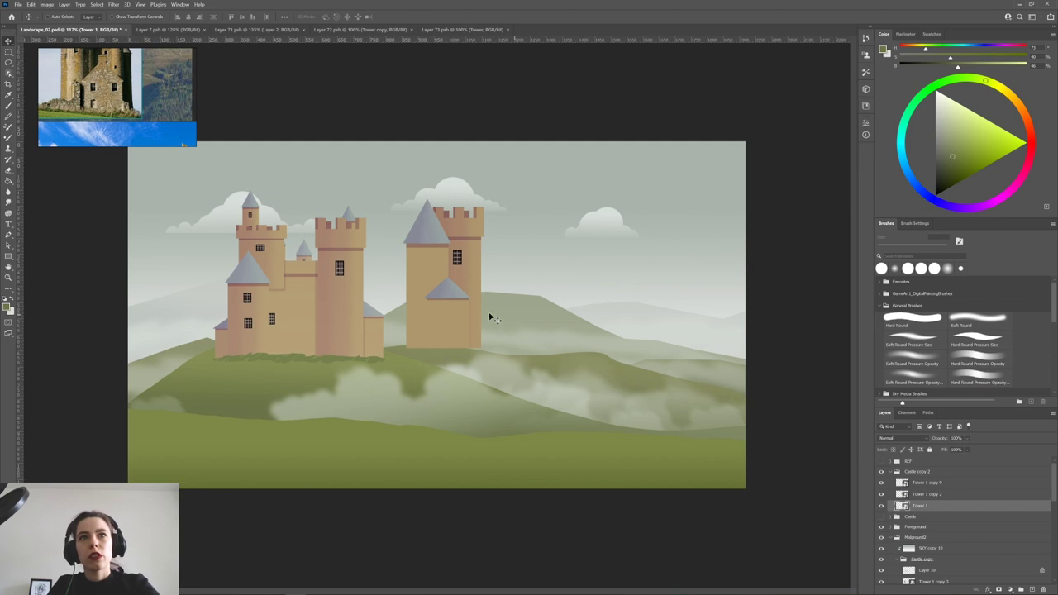
Move the Castle copy 2 group onto the hill on the right and place it inside the BG2 group.
left_click(919, 472)
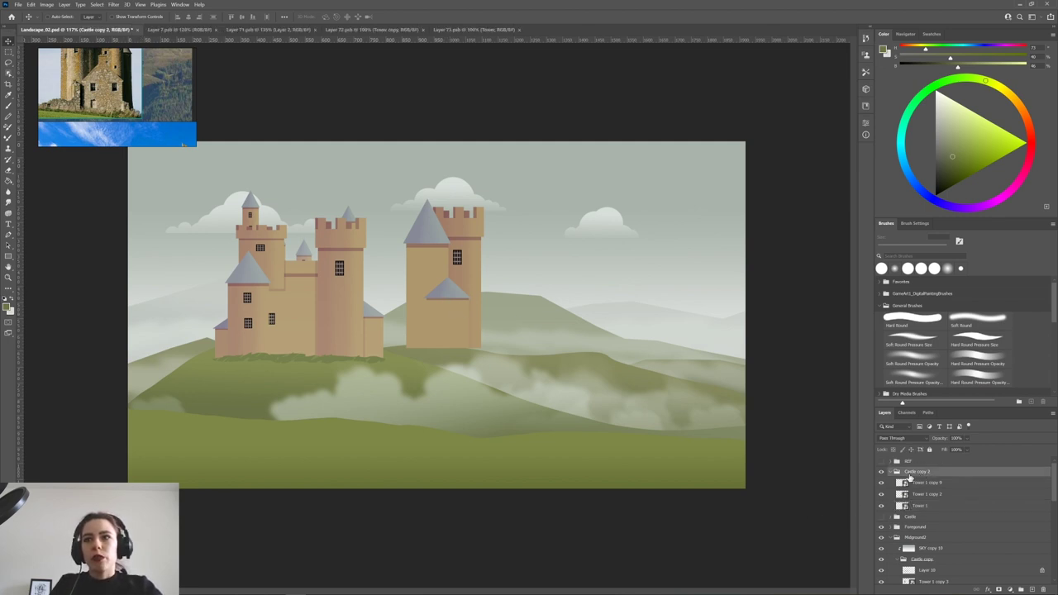
left_click(895, 474)
left_click_drag(505, 343, 602, 370)
left_click_drag(916, 473, 929, 559)
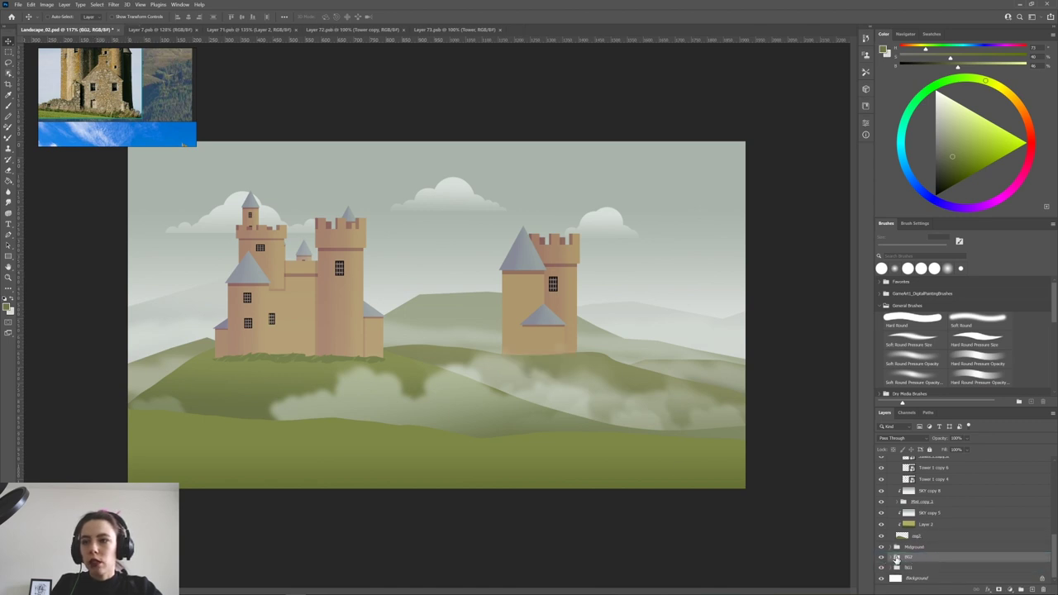
left_click(892, 558)
left_click(912, 548)
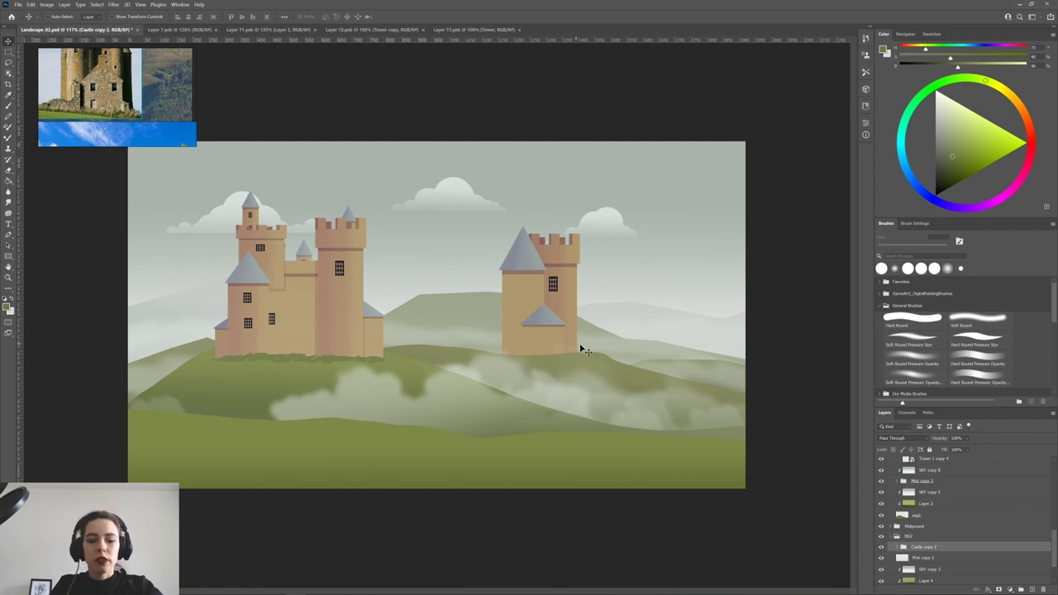
Scale the Castle copy 2 group down to a small distant tower and shift it onto the right slope.
key("ctrl+t")
left_click_drag(533, 262, 627, 298)
key("Return")
left_click_drag(609, 335, 640, 344)
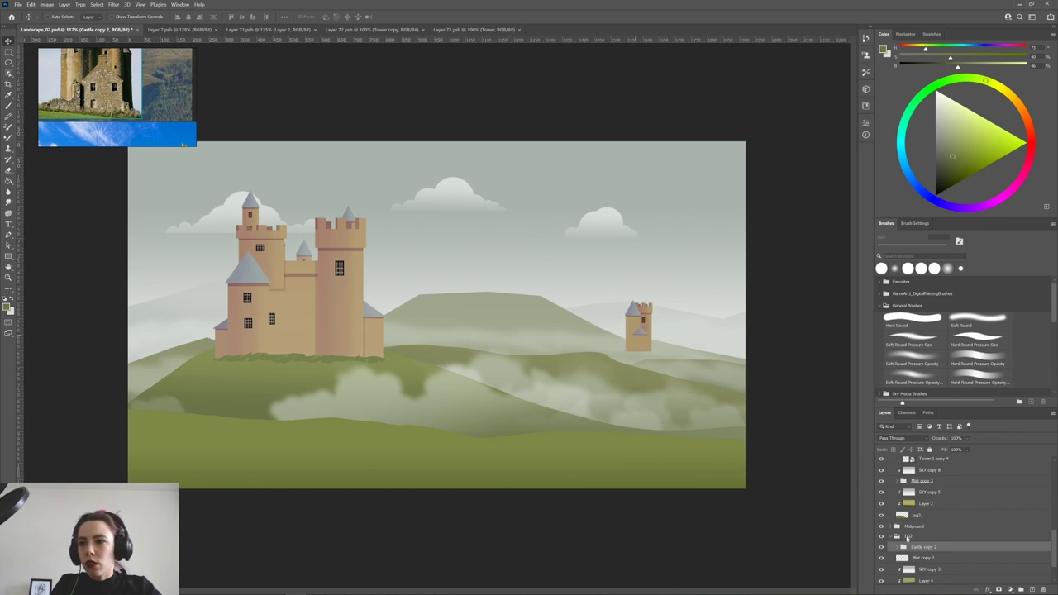
Place Castle copy 2 below Color Fill 2 in BG2, toggle its visibility and move the tower onto the flat-topped hill.
scroll(924, 554, "down", 1)
mouse_move(924, 552)
left_mouse_down()
mouse_move(924, 562)
mouse_move(917, 518)
mouse_move(922, 569)
left_mouse_up()
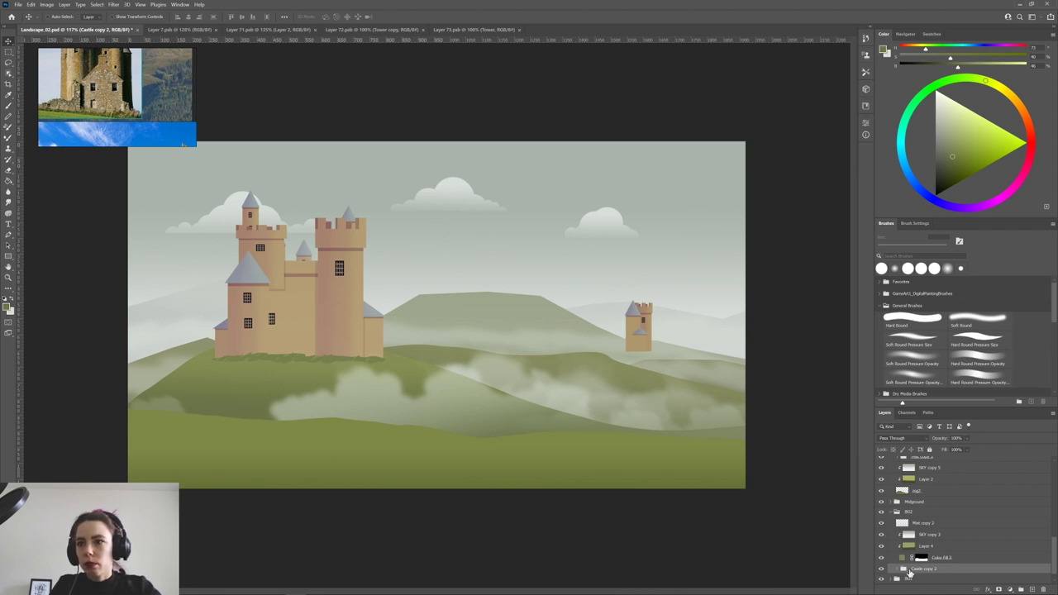
left_click(881, 558)
left_click(881, 558)
key("ctrl+comma")
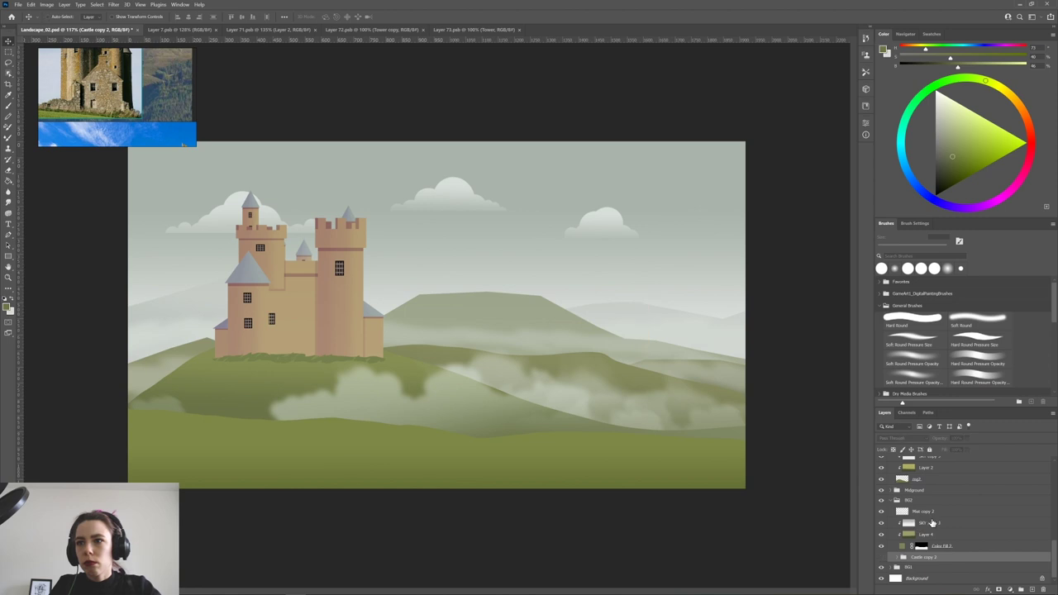
left_click(932, 524)
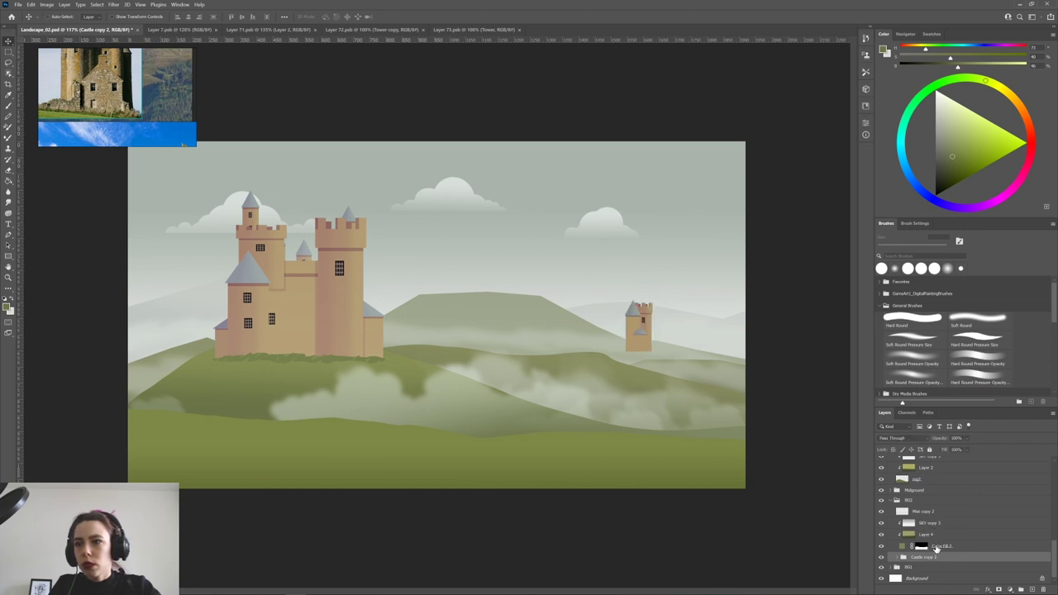
left_click_drag(641, 334, 468, 282)
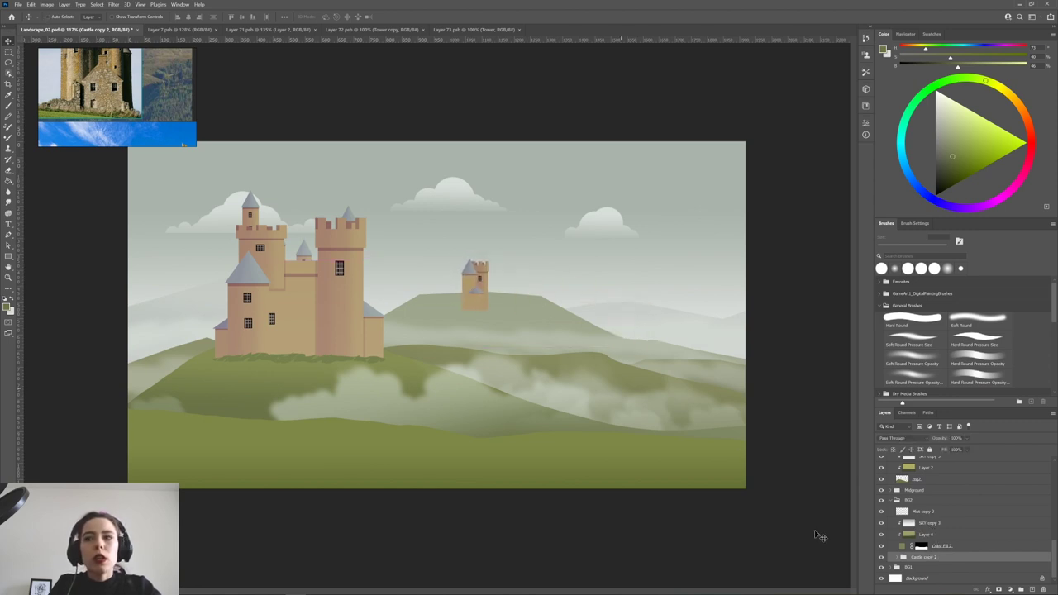
Move Castle copy 2 into the BG1 group below Color Fill 1 and position the tower at the hill's right slope.
left_click_drag(924, 557, 916, 572)
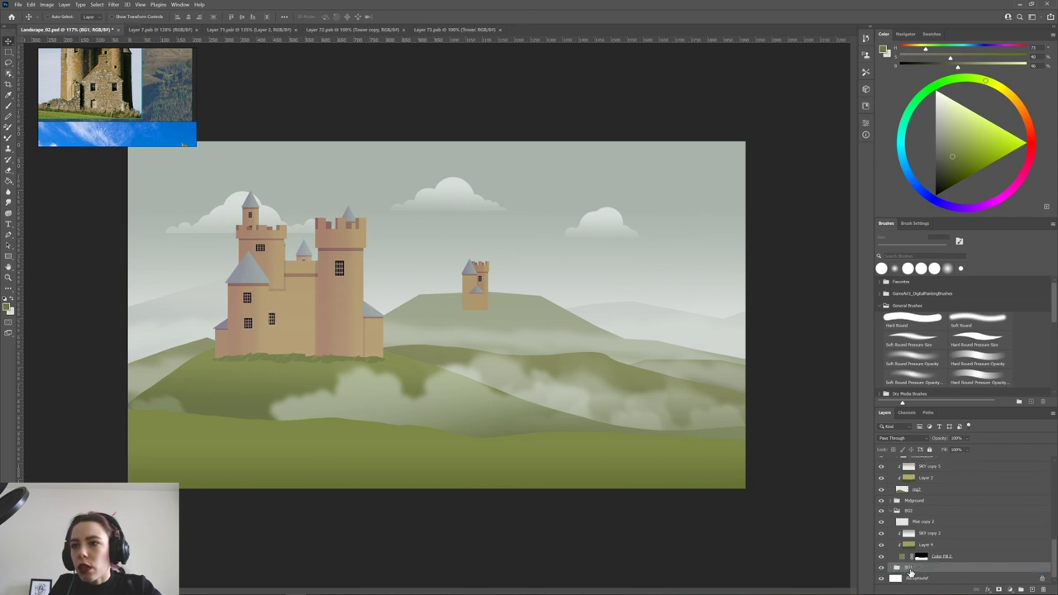
left_click(890, 568)
scroll(892, 568, "down", 2)
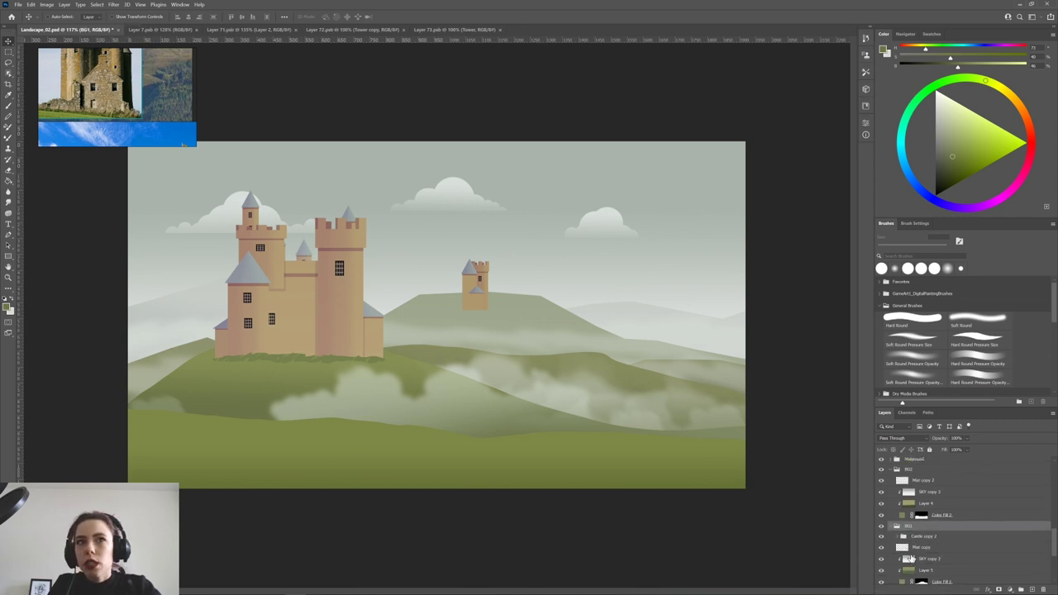
left_click_drag(927, 537, 922, 569)
left_click_drag(500, 312, 630, 323)
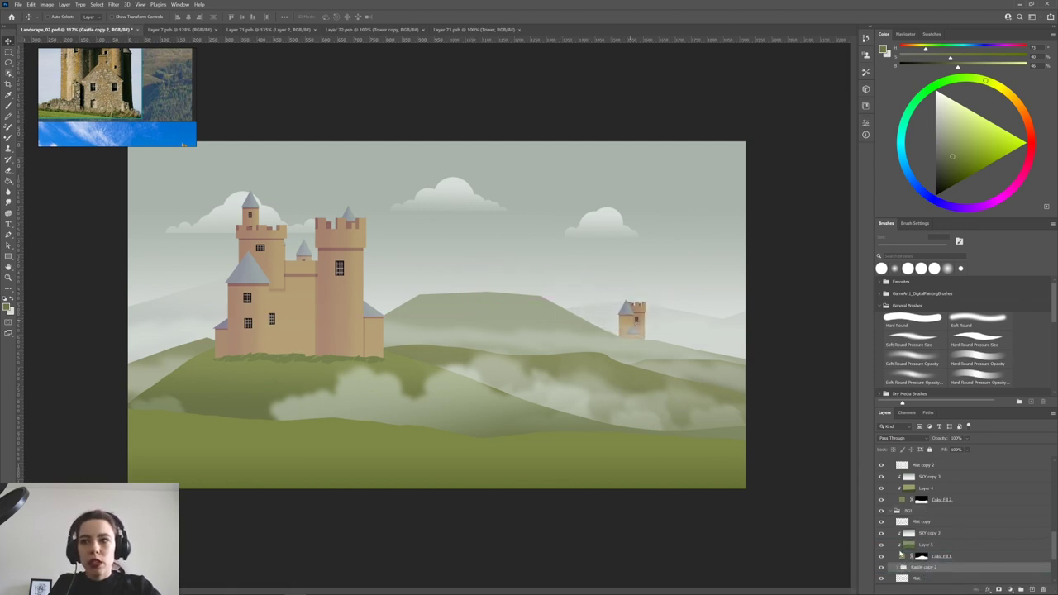
Shrink the distant tower further, merge the Castle copy 2 group into one layer and toggle its visibility to check it.
scroll(923, 555, "down", 3)
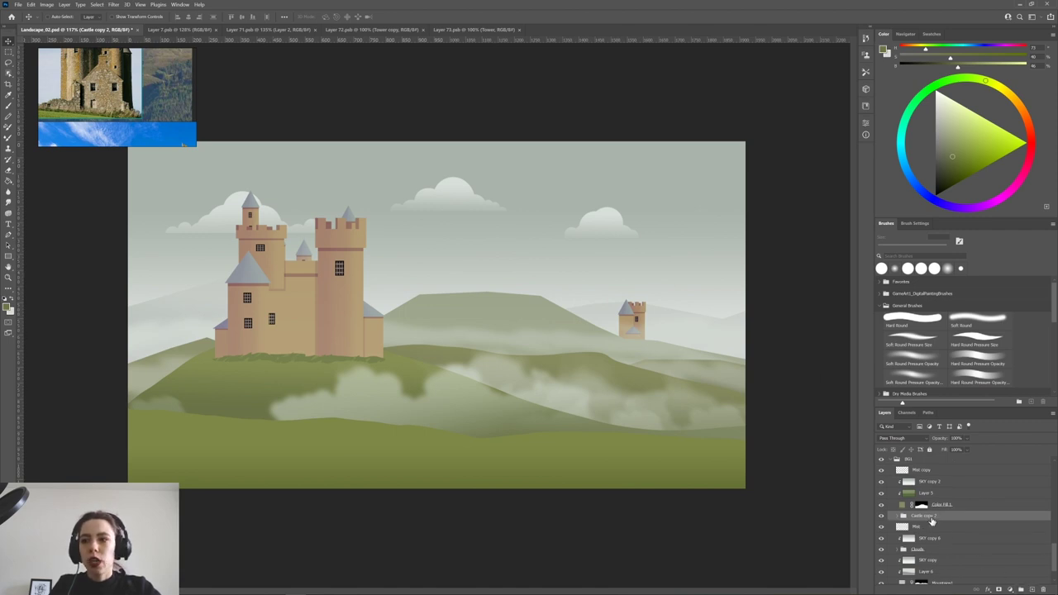
key("ctrl+t")
left_click_drag(644, 300, 641, 338)
key("Return")
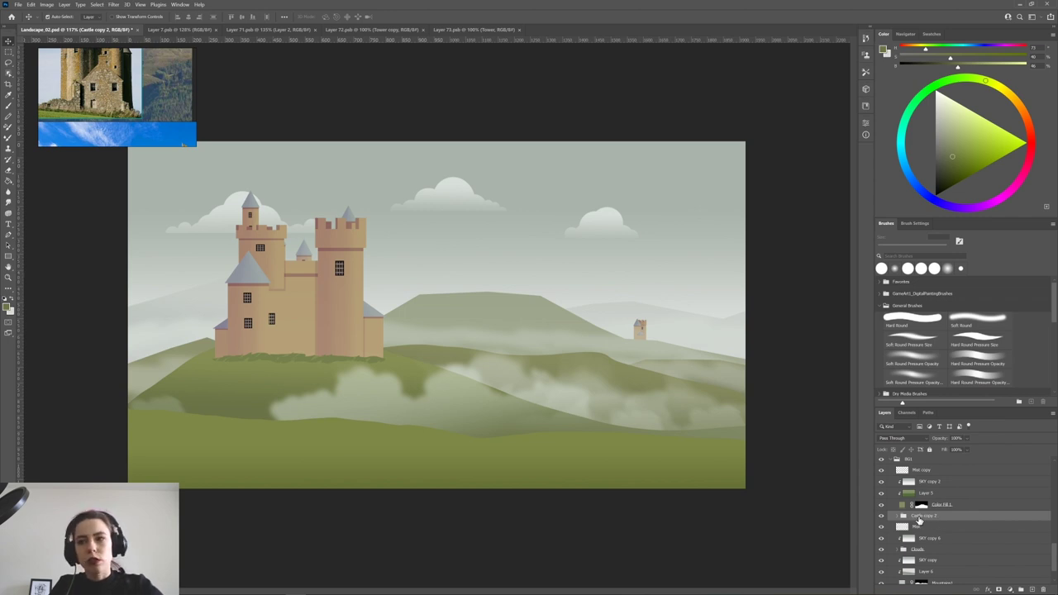
key("ctrl+e")
left_click(881, 517)
left_click(881, 517)
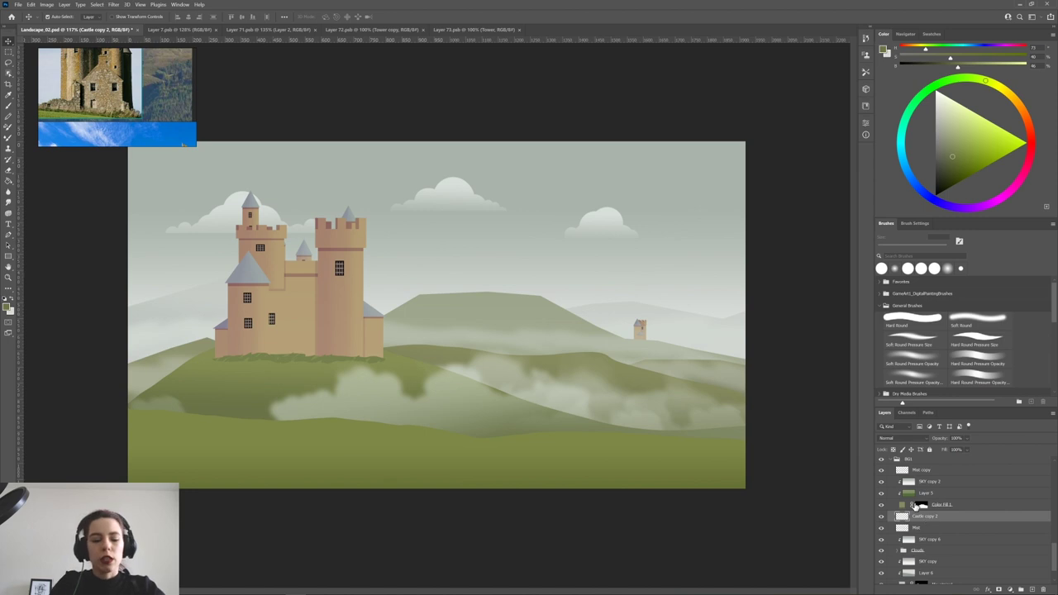
Fade the distant tower with Hue/Saturation at saturation -46 and lightness +34, and switch to the Brush tool.
key("ctrl+u")
left_click_drag(644, 194, 498, 190)
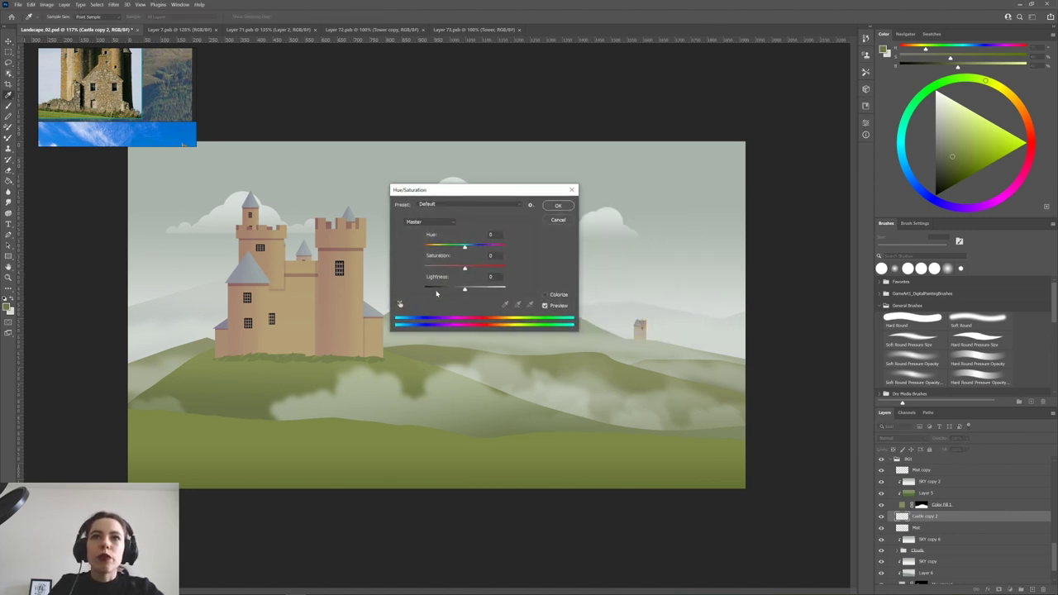
left_click_drag(473, 291, 447, 270)
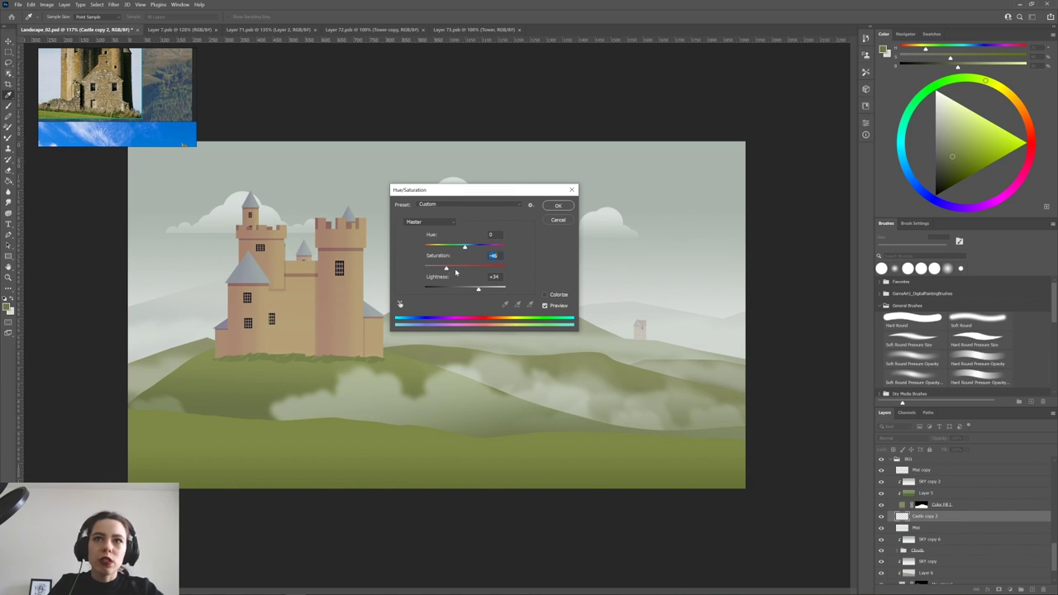
left_click(557, 207)
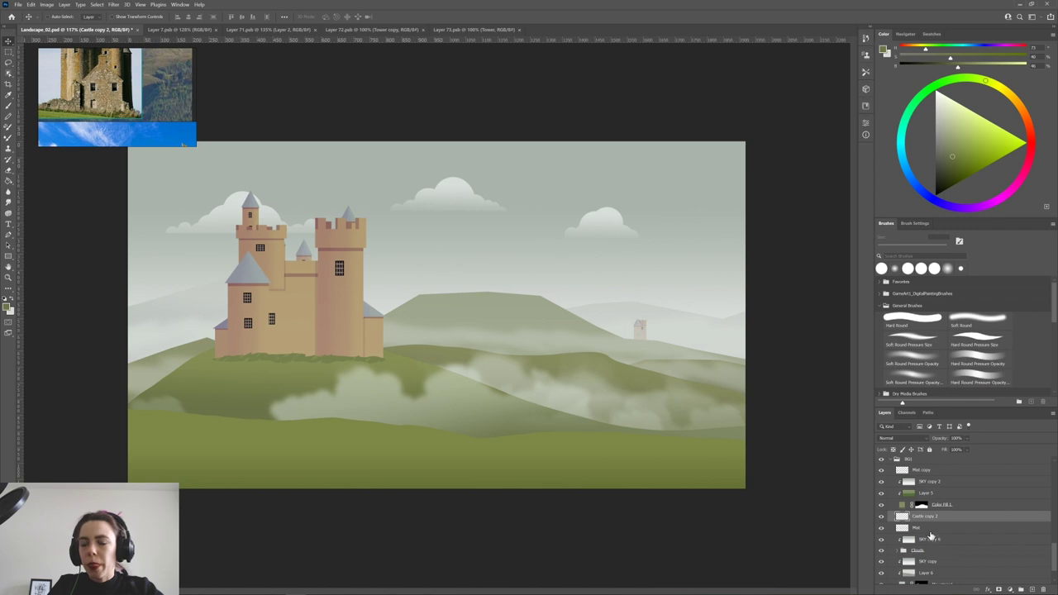
key("b")
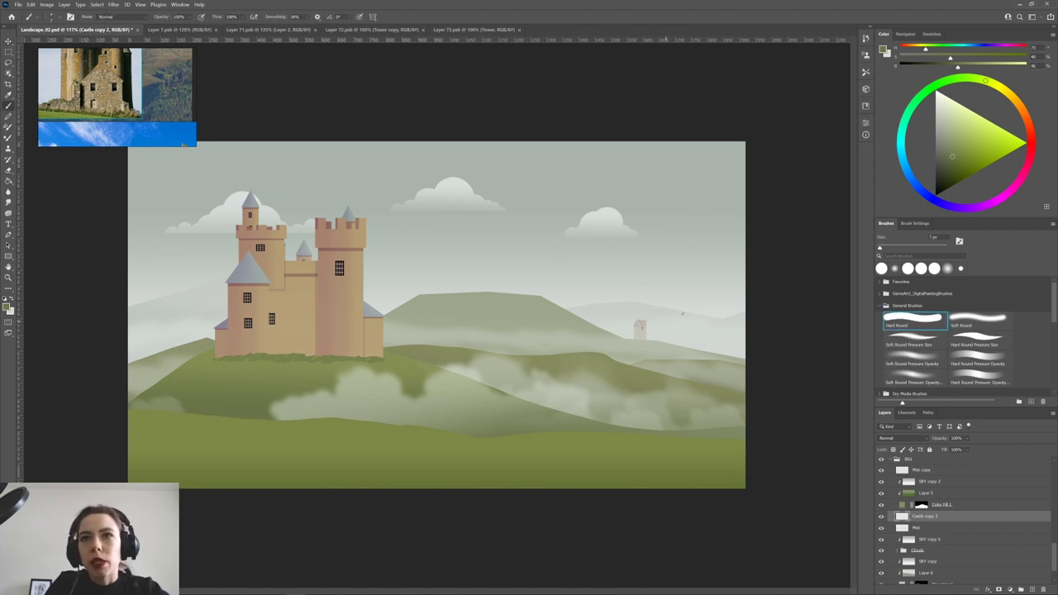
Try to paint over the distant tower's window with a small Hard Round brush in a sampled, slightly more saturated beige.
key("bracketleft")
key("bracketleft")
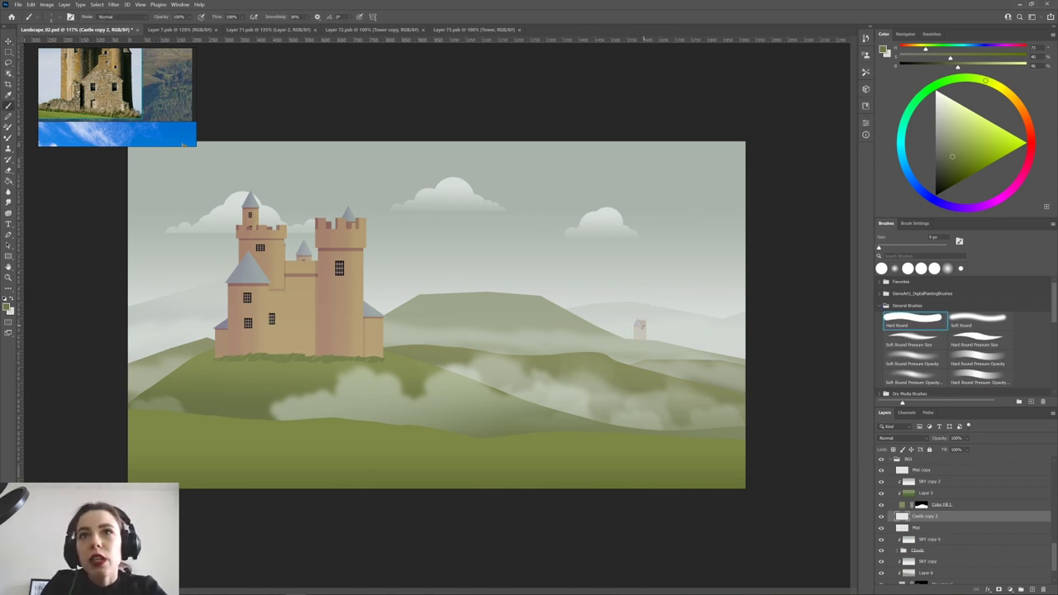
scroll(633, 335, "up", 6)
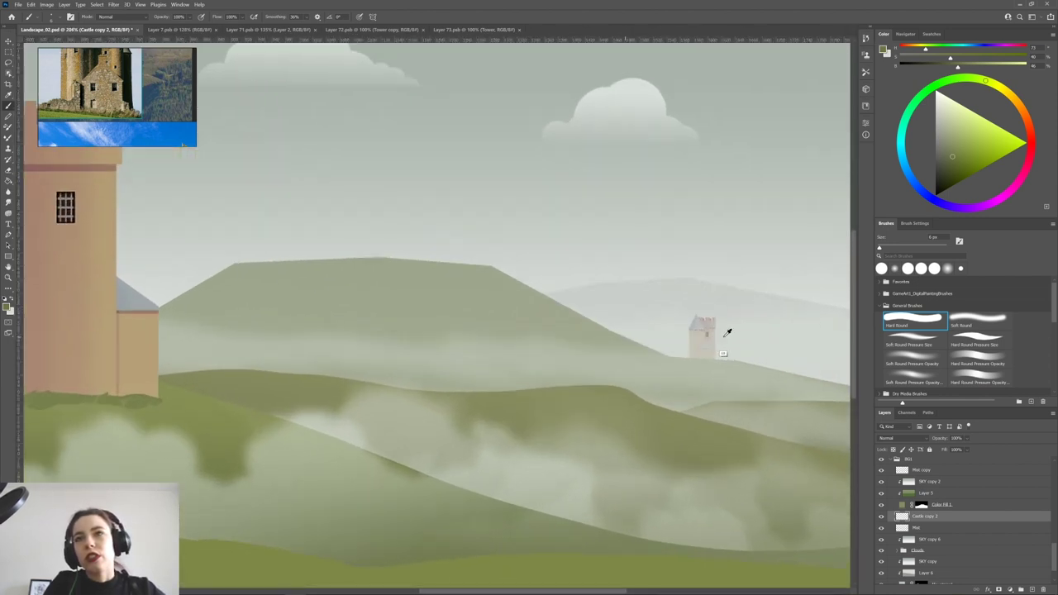
scroll(897, 514, "up", 1)
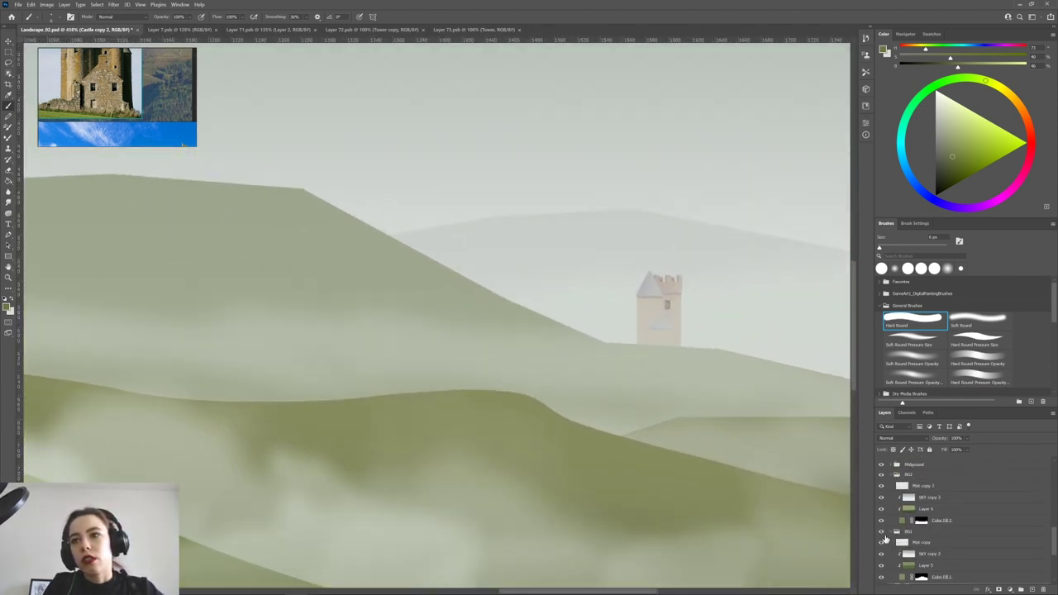
scroll(1051, 543, "down", 3)
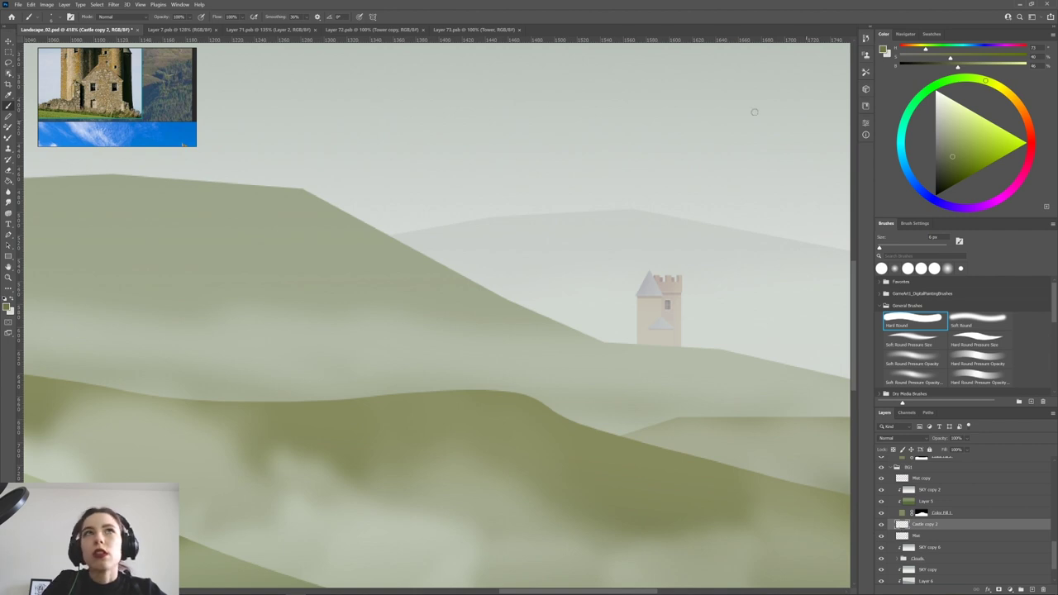
left_click(169, 31)
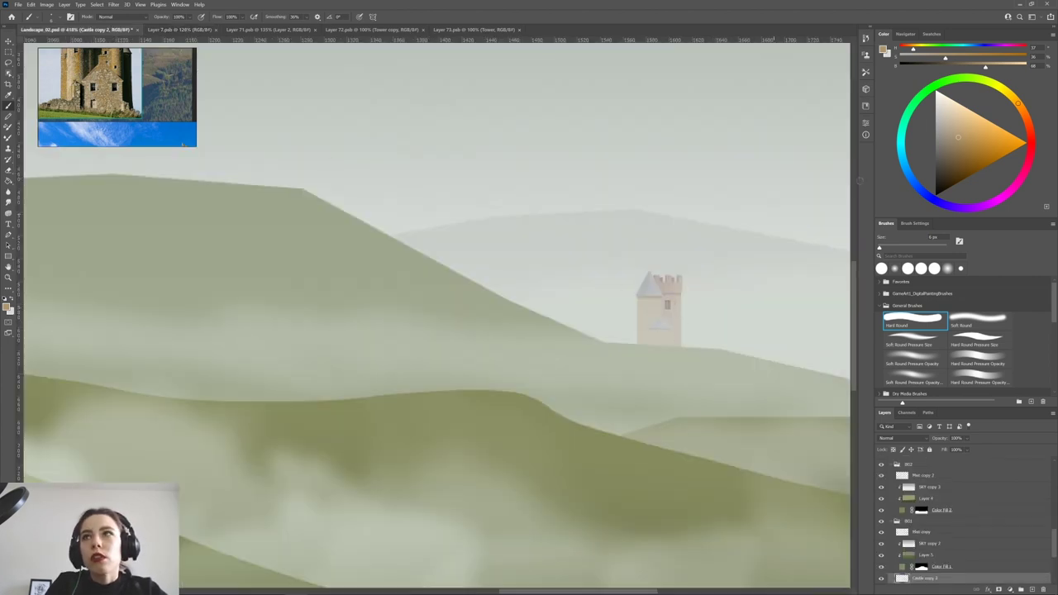
left_click(669, 304, "alt")
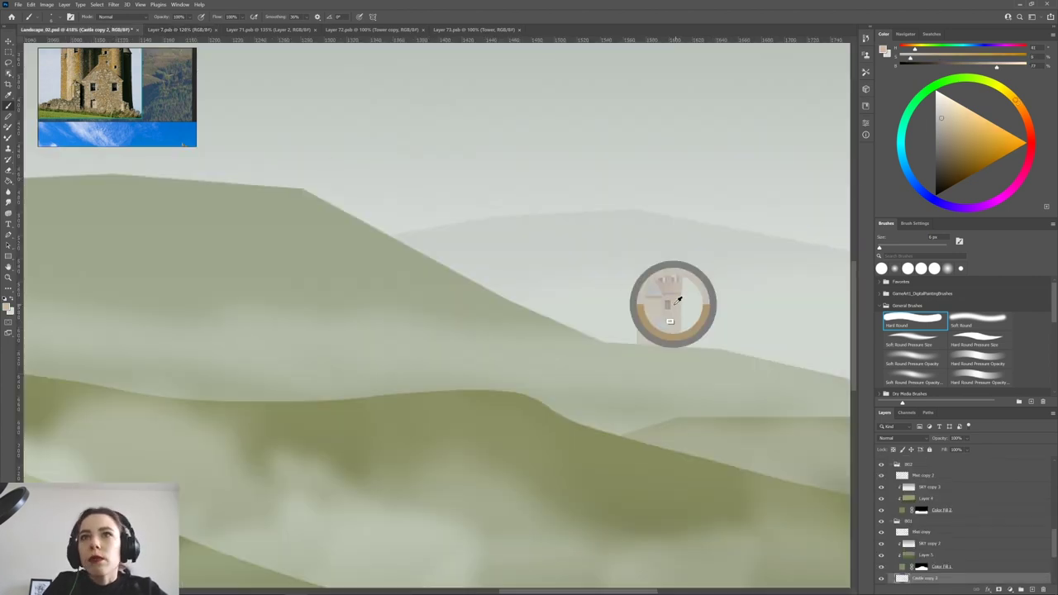
left_click_drag(667, 301, 667, 308)
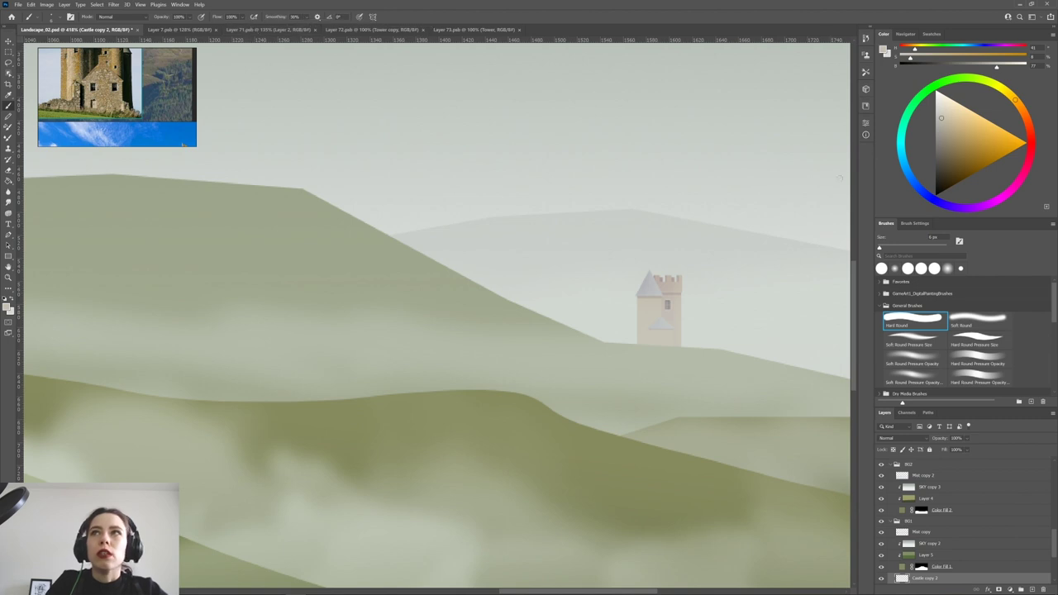
left_click(924, 56)
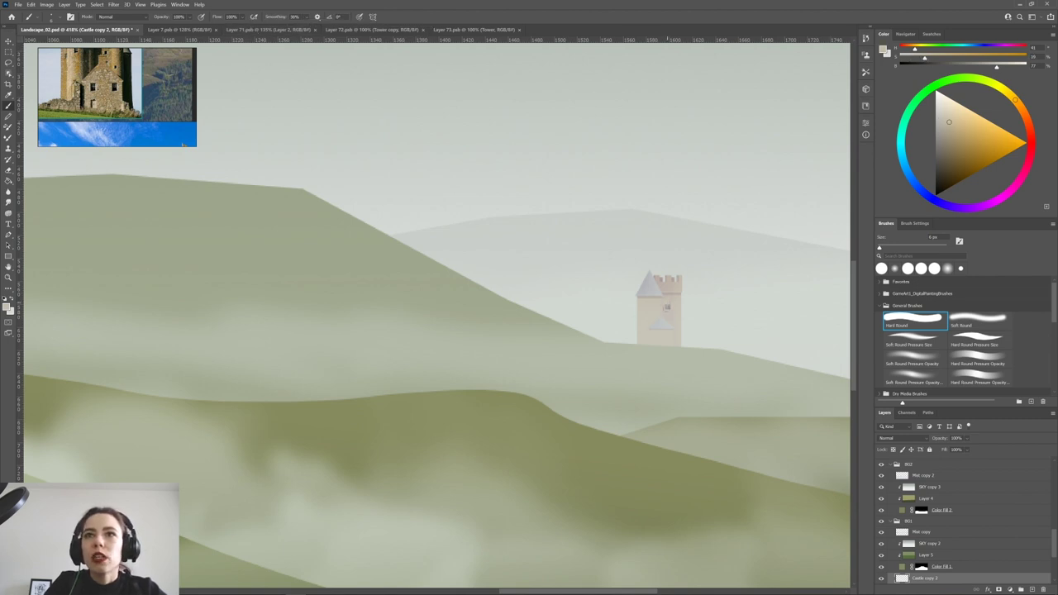
left_click(672, 298, "alt")
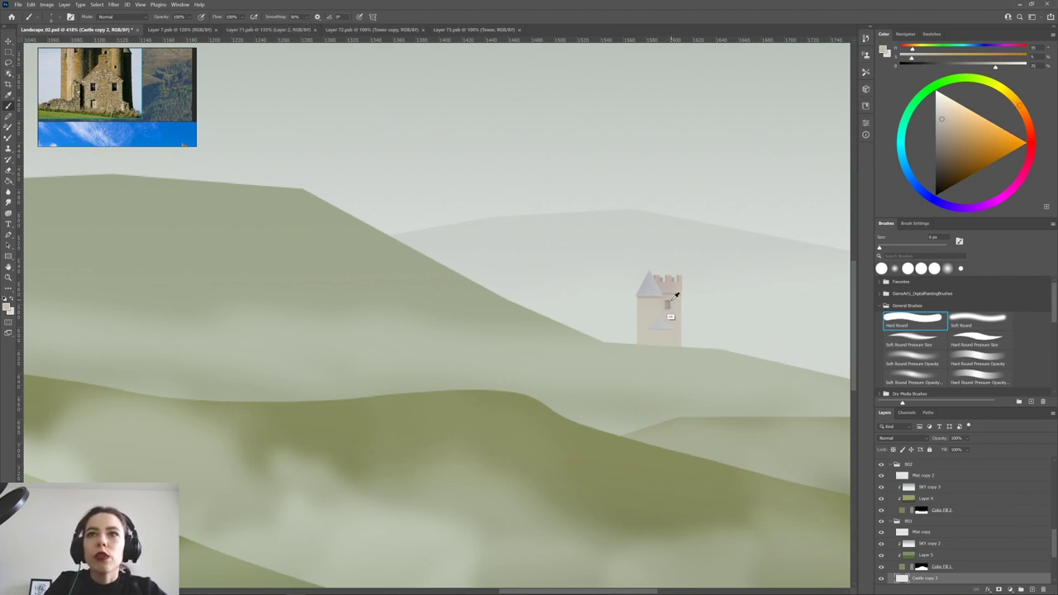
Hide SKY copy 2 and Mist copy, sample the distant tower's wall colour, paint out its window and restore the layers' visibility.
left_click(880, 554)
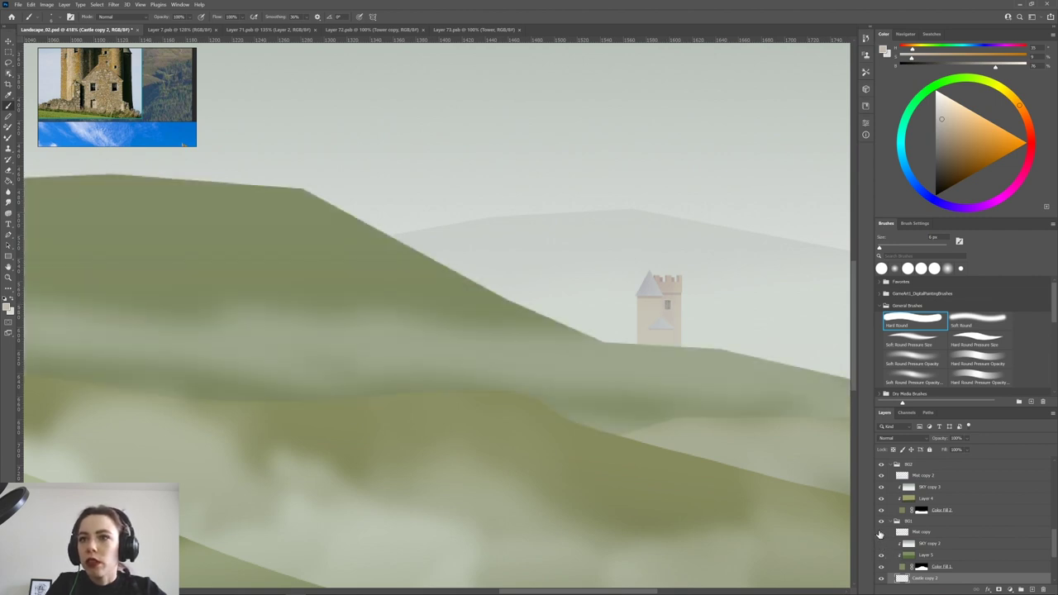
left_click(880, 532)
left_click(676, 323, "alt")
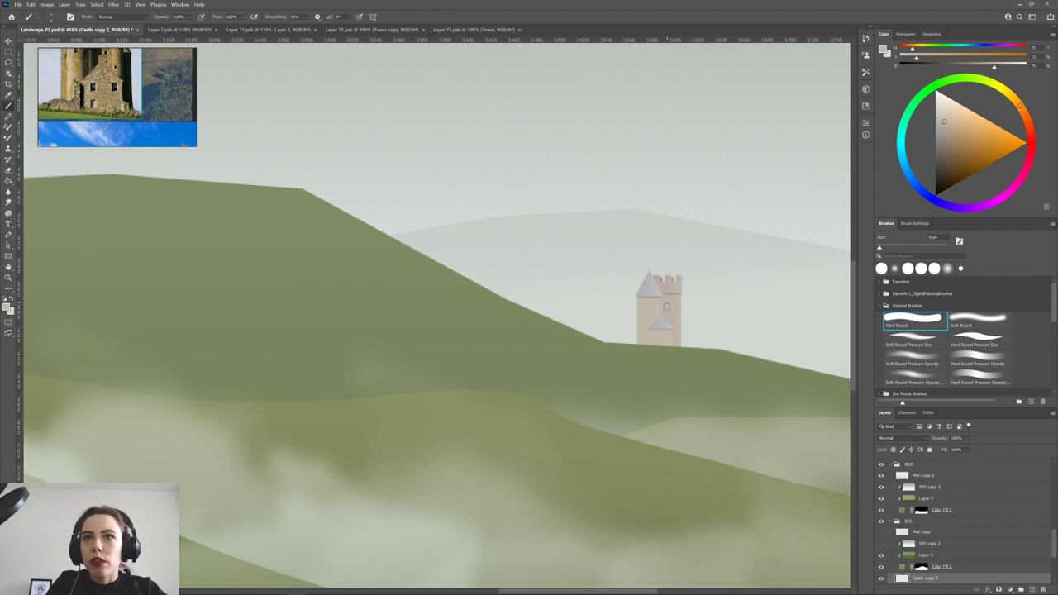
left_click(881, 542)
Duplicate a sky gradient layer directly above Castle copy 2 and clip it to the distant tower.
scroll(687, 325, "down", 6)
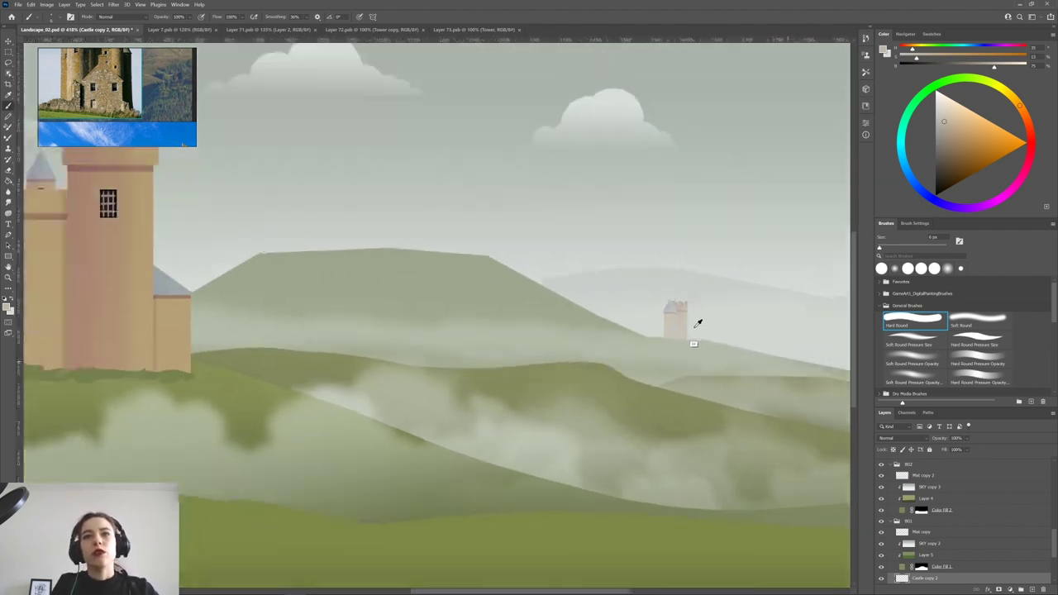
scroll(724, 315, "down", 2)
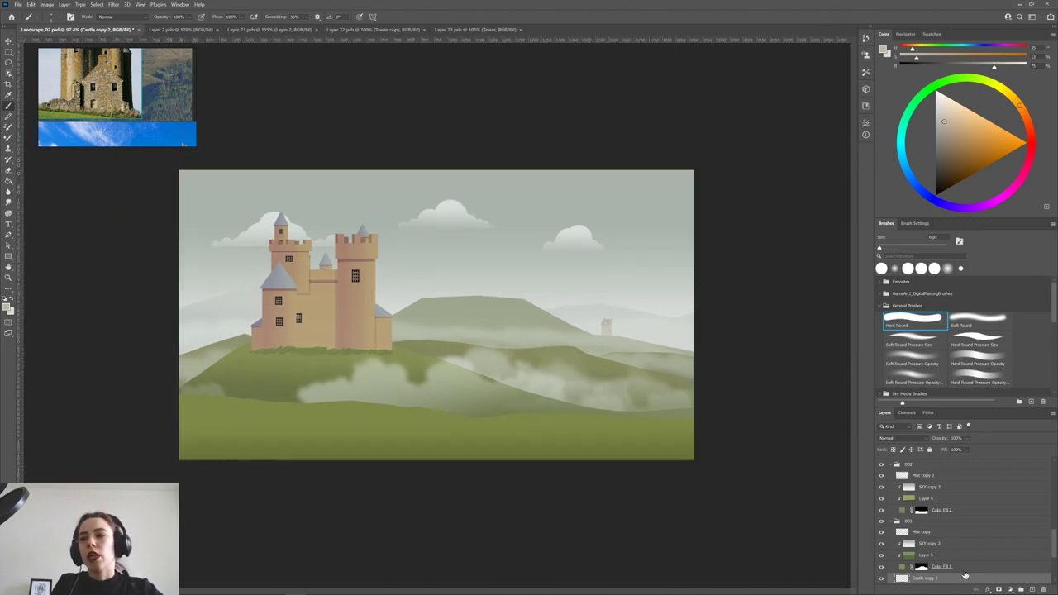
left_click_drag(1055, 543, 1054, 558)
left_click_drag(923, 488, 930, 506)
left_click(901, 522, "alt")
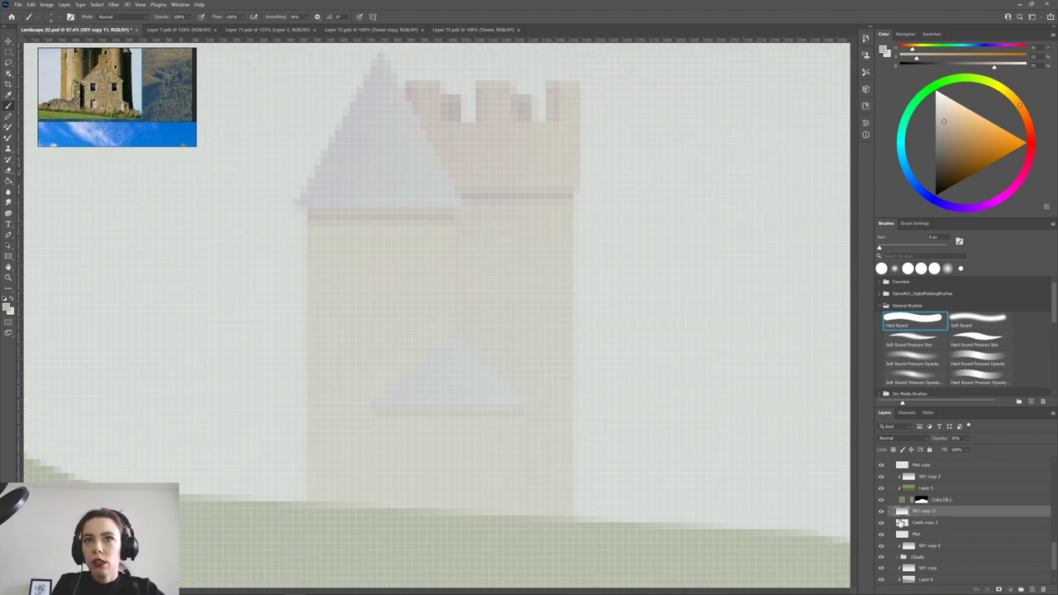
scroll(899, 533, "down", 2)
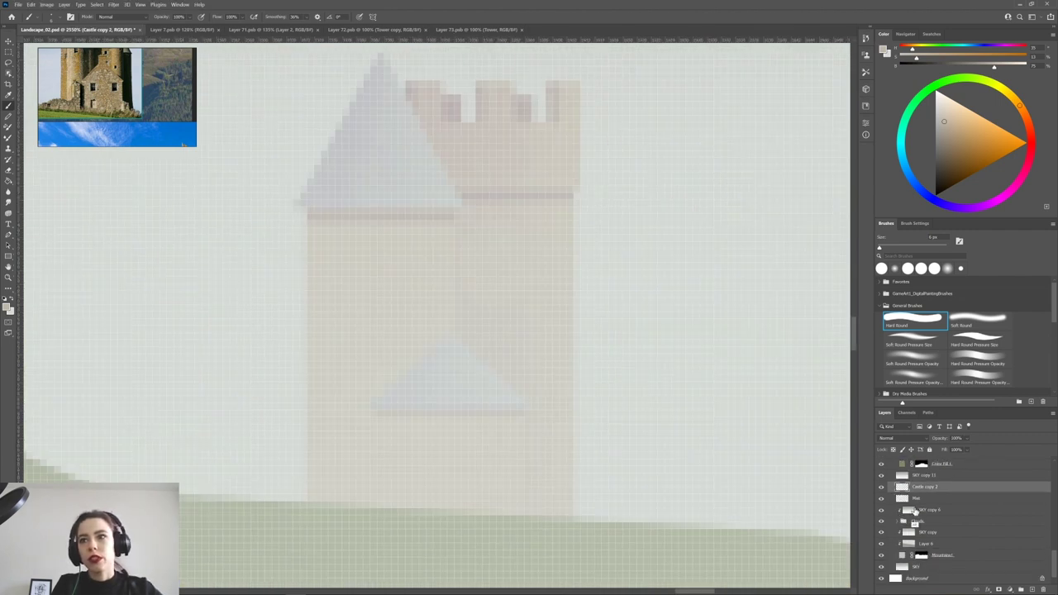
left_click(902, 477, "alt")
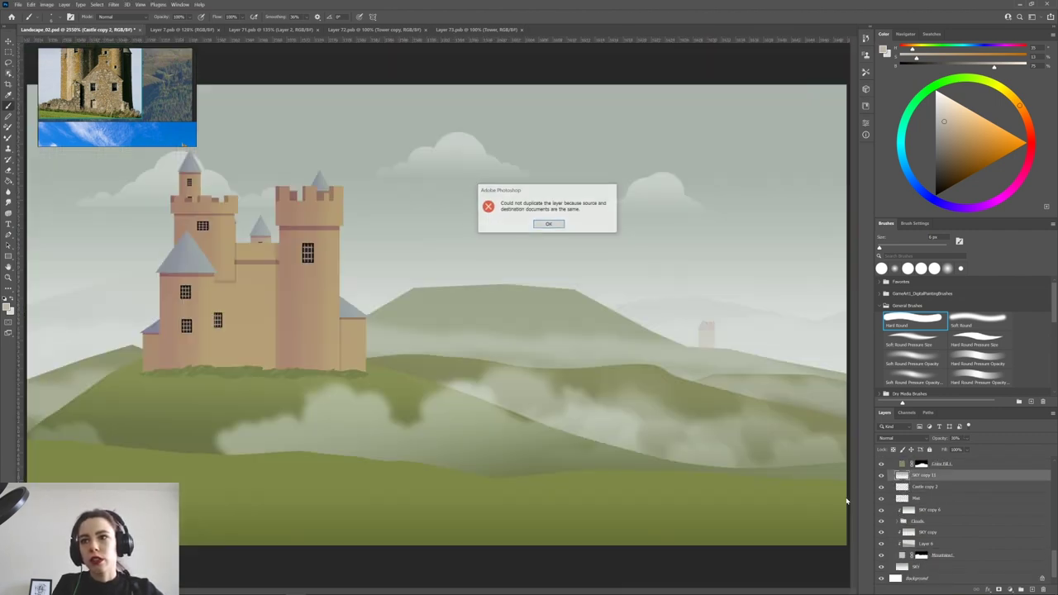
key("Return")
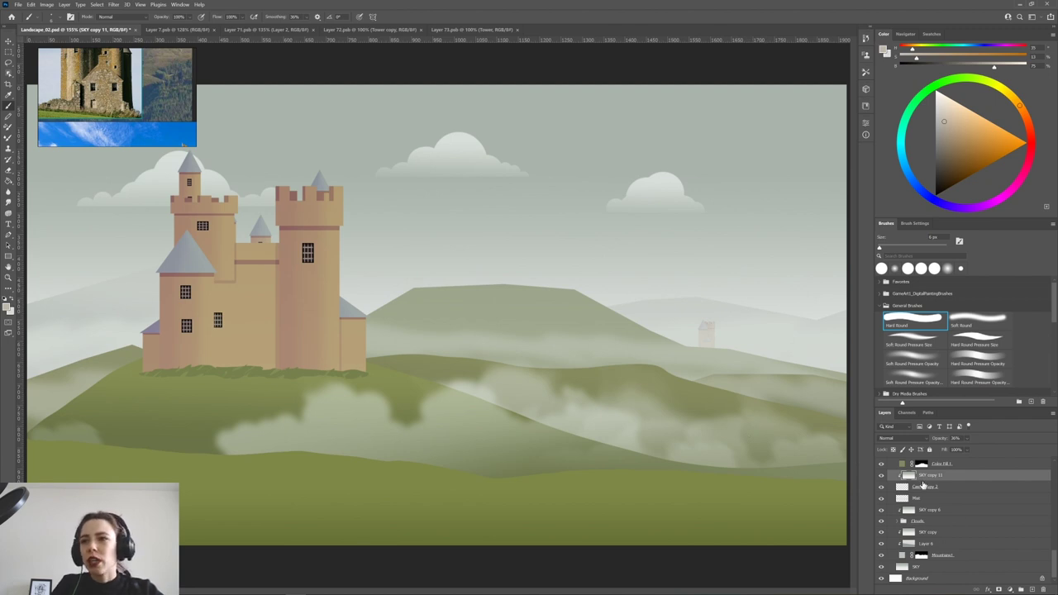
Move the Castle copy 2 tower up behind the right shoulder of the flat-topped hill.
left_click(913, 493)
key("v")
mouse_move(718, 343)
left_mouse_down()
mouse_move(709, 298)
mouse_move(605, 306)
left_mouse_up()
scroll(691, 499, "up", 1)
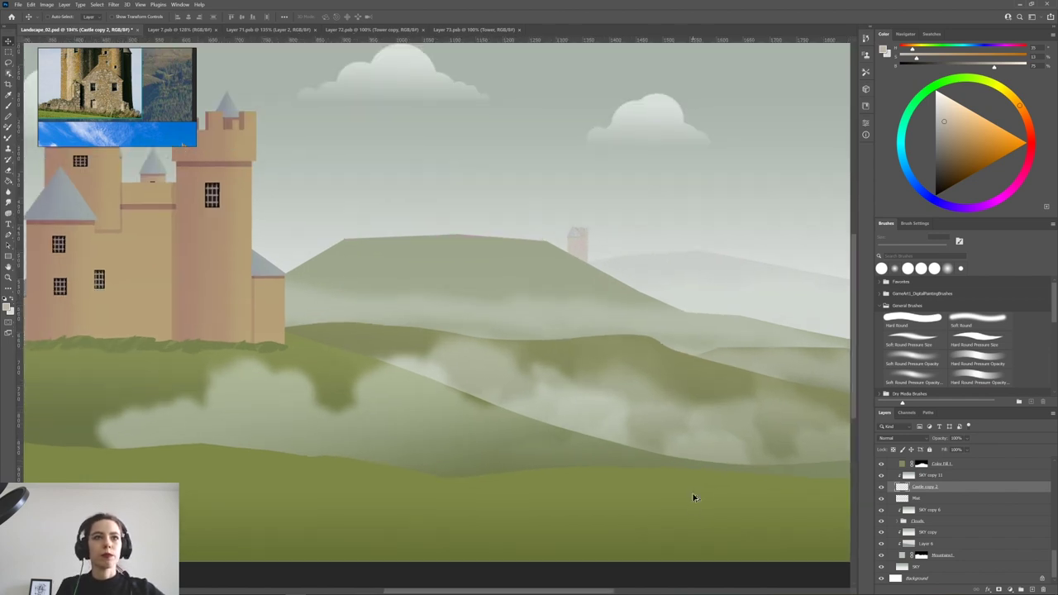
scroll(720, 524, "down", 3)
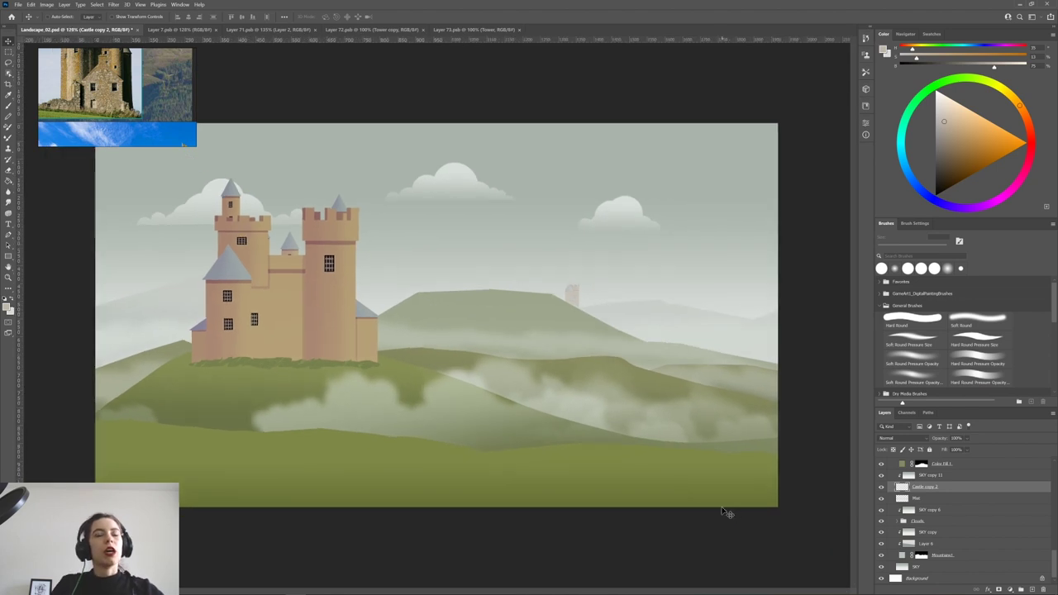
Duplicate the Castle copy group above SKY copy 10 and merge the duplicate into a single layer.
scroll(950, 465, "up", 10)
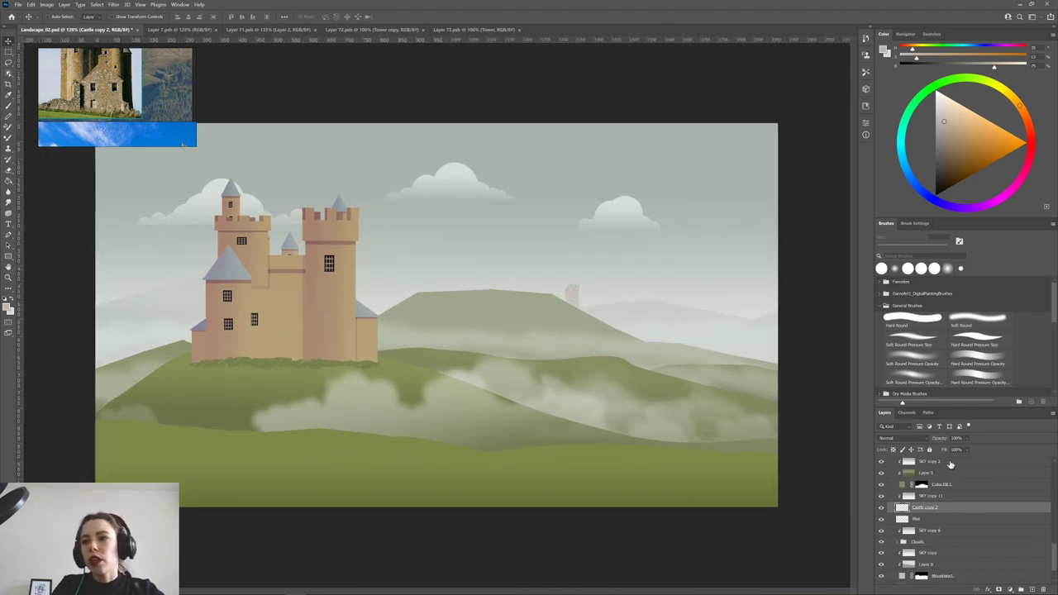
scroll(934, 514, "up", 3)
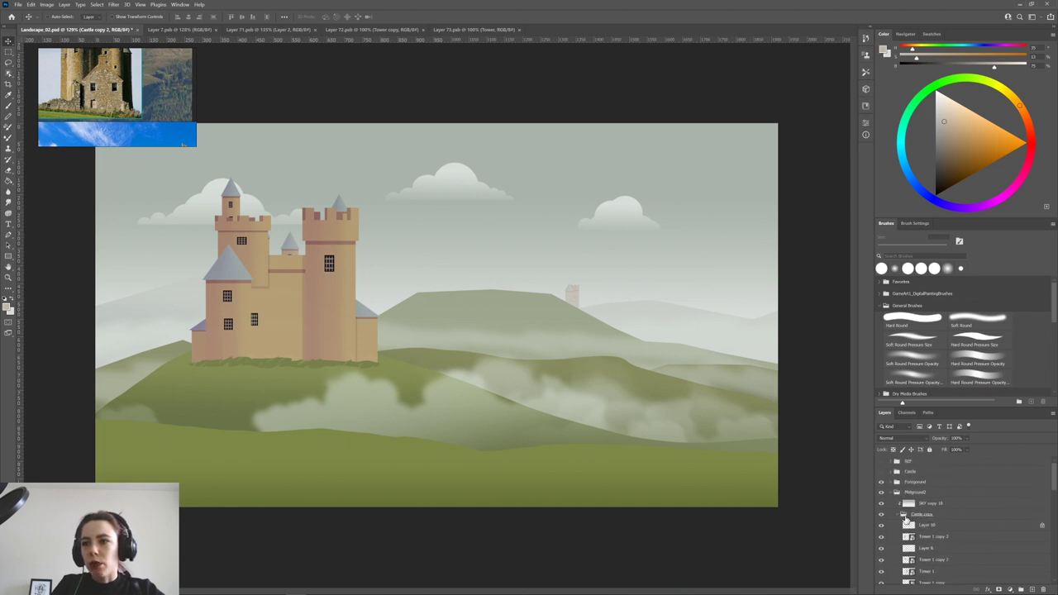
left_click(898, 515)
left_click(880, 514)
left_click(880, 514)
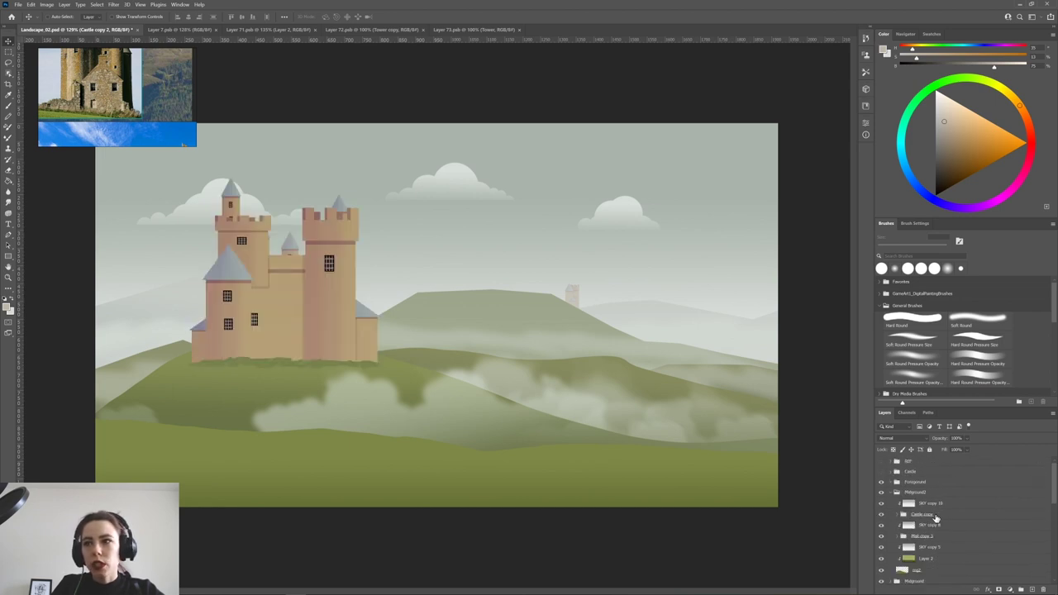
left_click(909, 514)
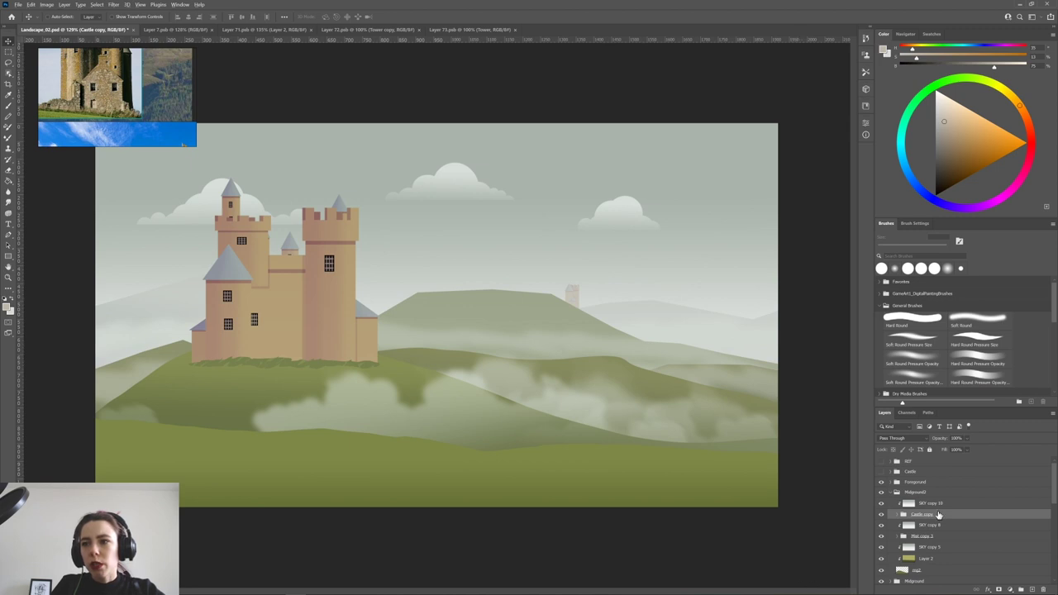
left_click_drag(938, 515, 934, 501)
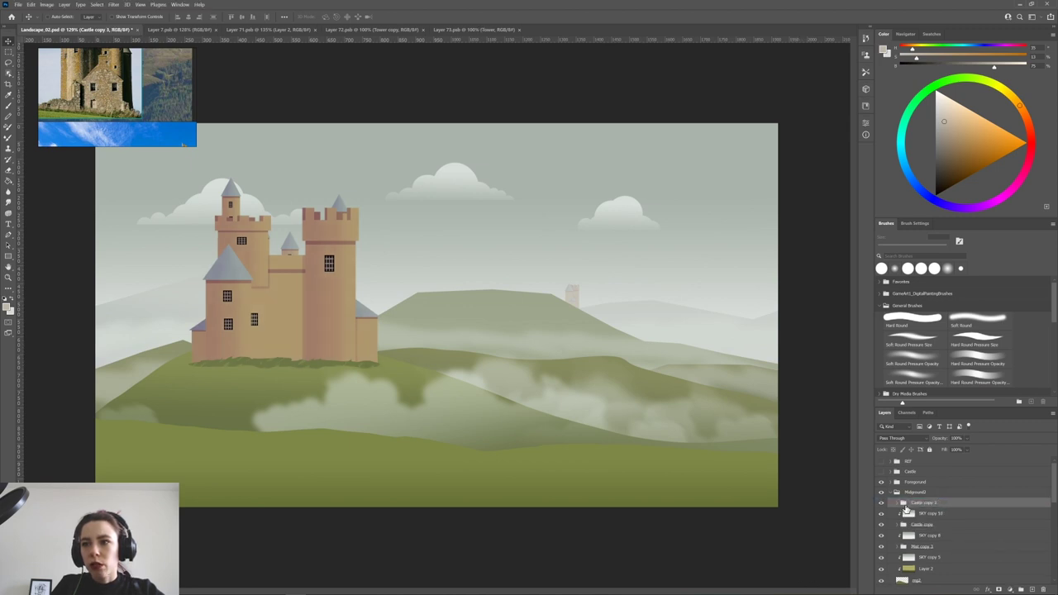
key("ctrl+e")
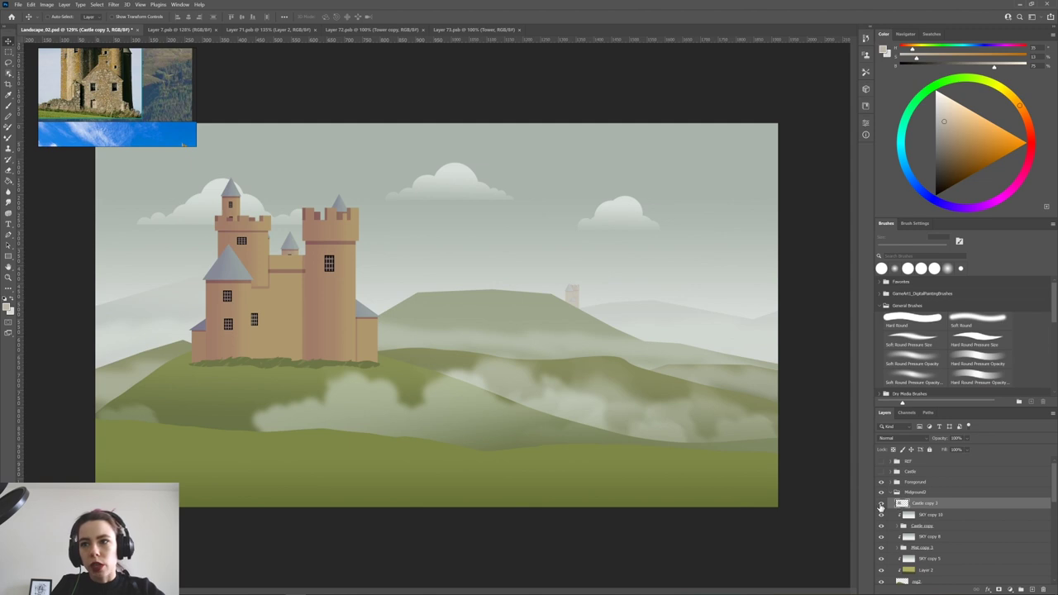
left_click_drag(323, 338, 445, 299)
key("ctrl+z")
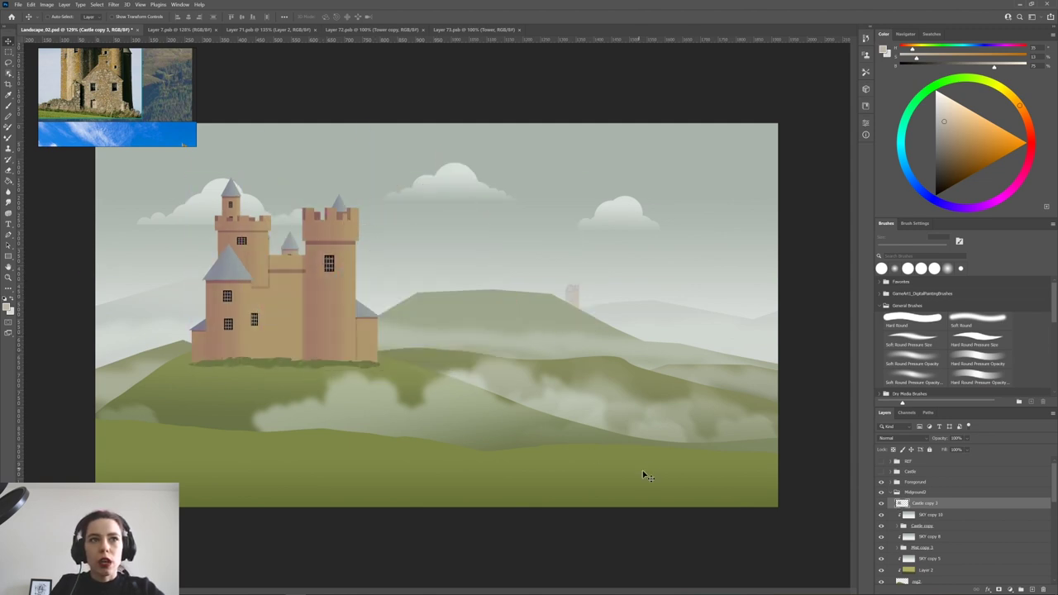
Select the merged castle's outline, lock its transparent pixels and choose the pale lilac swatch for the Brush tool.
key("ctrl")
left_click(900, 506, "ctrl")
key("g")
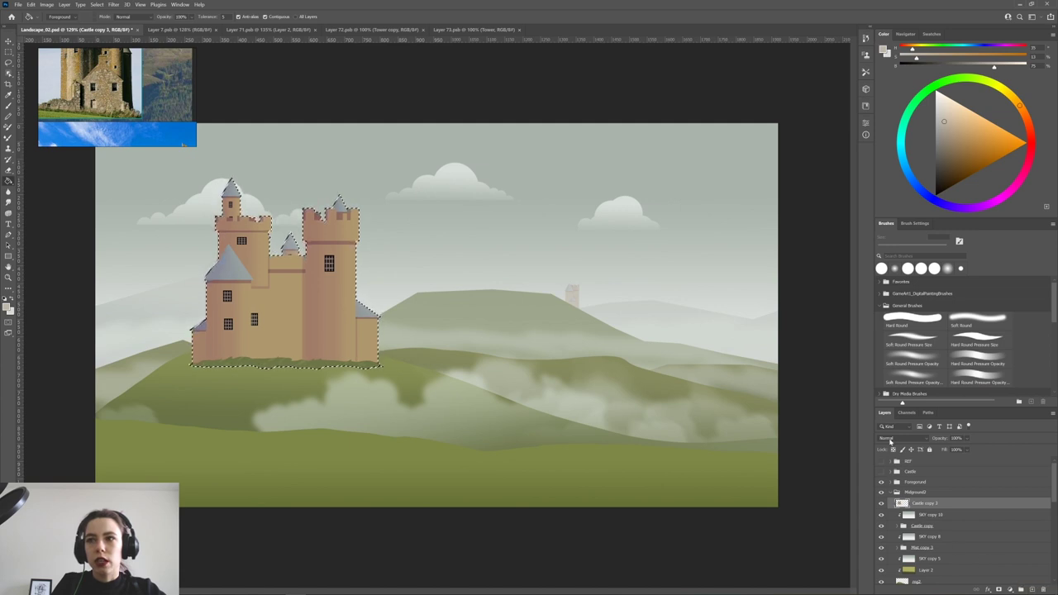
key("b")
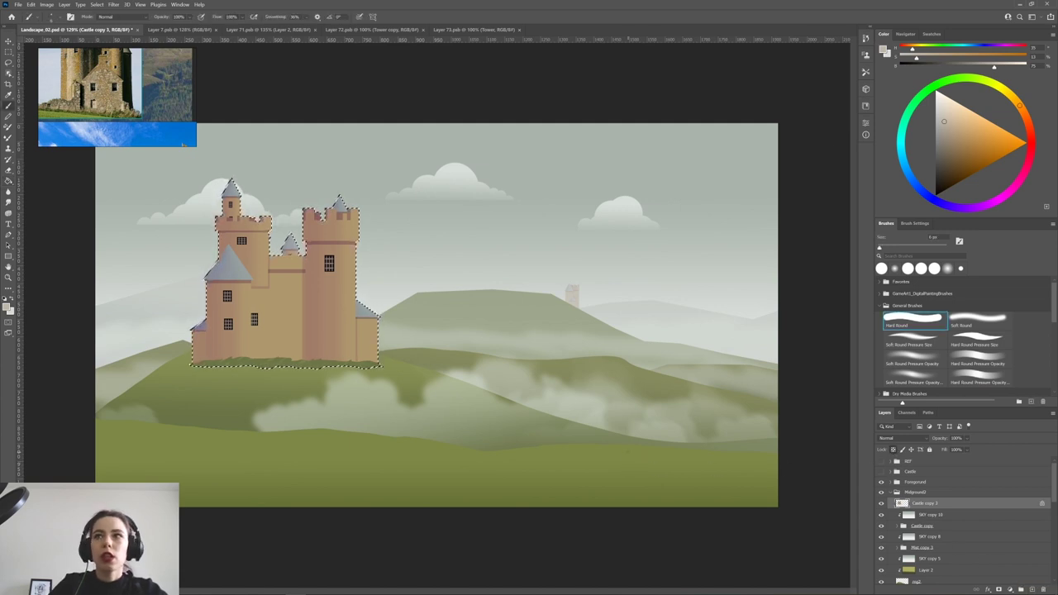
left_click(906, 35)
left_click(932, 34)
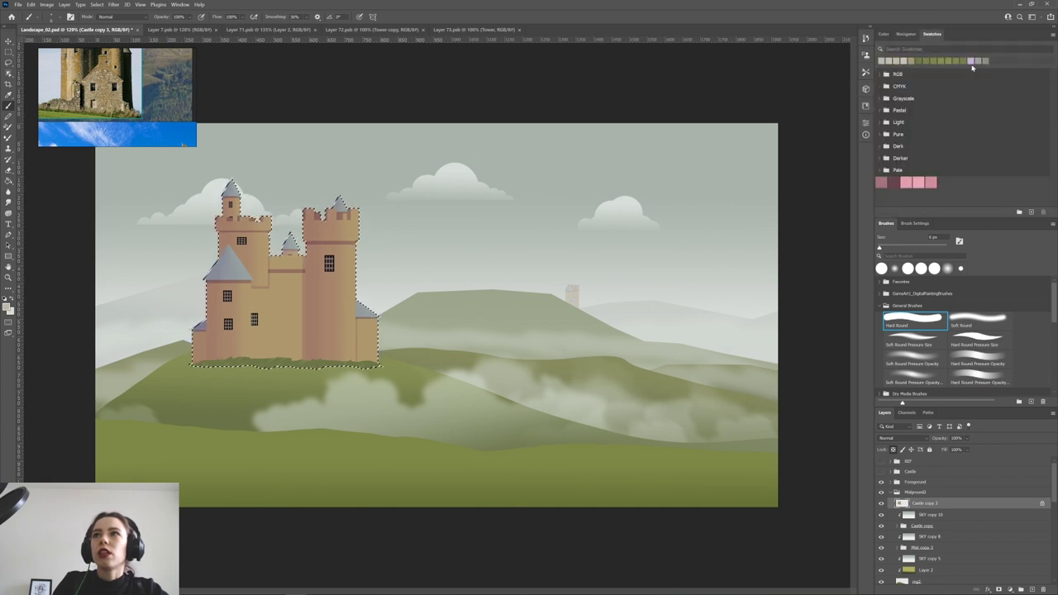
left_click(883, 34)
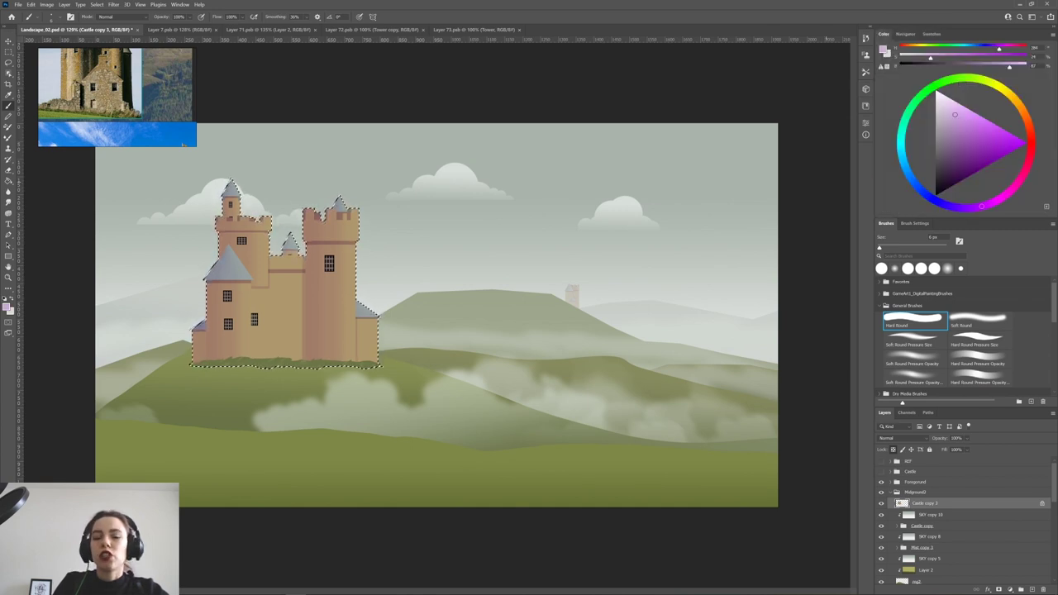
Enlarge the brush, paint the entire selected castle silhouette pale lilac and clear the selection.
key("bracketright")
key("bracketright")
key("bracketright")
key("bracketright")
key("bracketright")
key("bracketright")
key("bracketright")
key("bracketright")
key("bracketright")
key("bracketright")
key("bracketright")
key("bracketright")
key("bracketright")
key("bracketright")
key("bracketright")
key("bracketright")
key("bracketright")
key("bracketright")
key("bracketright")
key("bracketright")
mouse_move(216, 411)
left_mouse_down()
mouse_move(245, 218)
mouse_move(340, 205)
left_mouse_up()
key("ctrl+d")
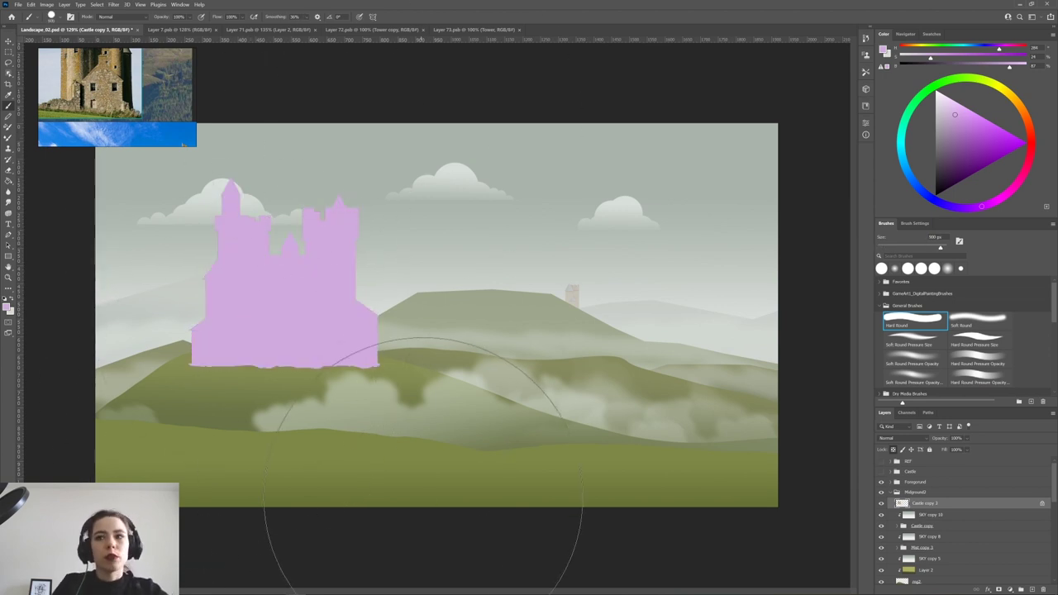
Distort the lilac castle silhouette into a flattened cast shadow stretching from the castle's base down the left side of its hill.
key("ctrl+t")
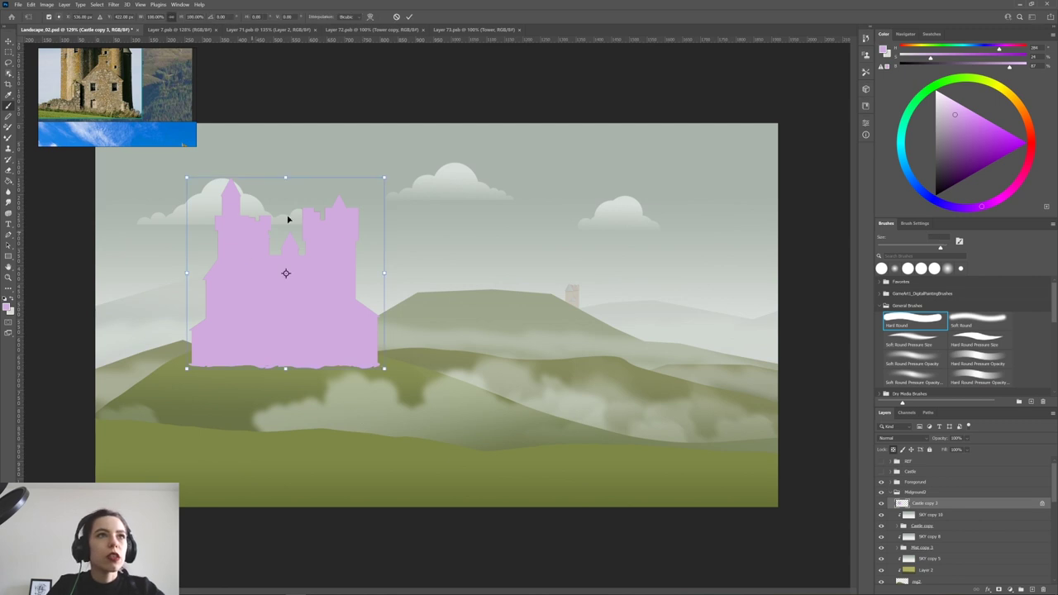
right_click(299, 212)
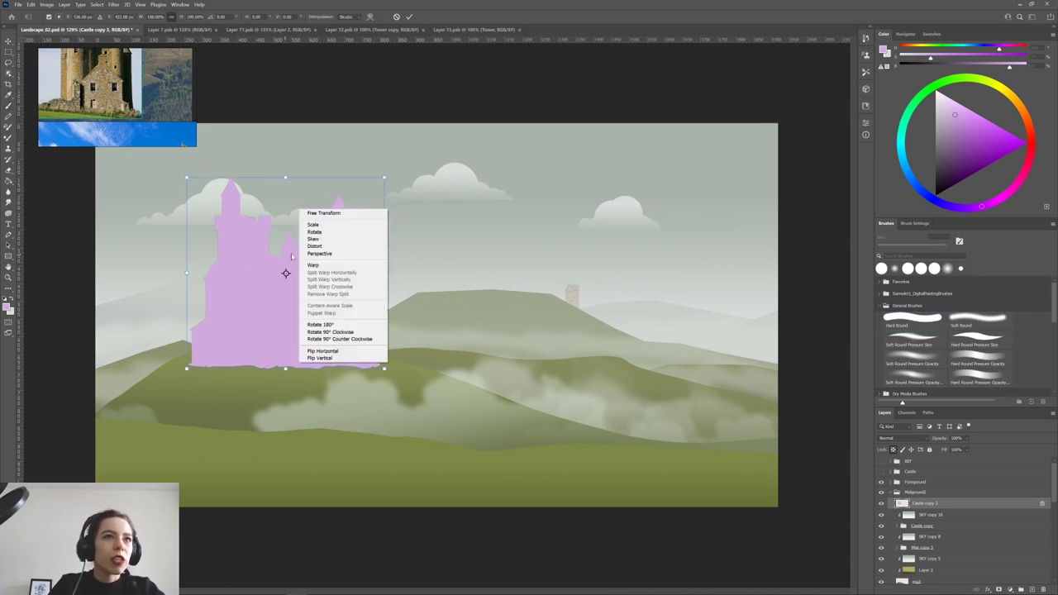
left_click(335, 253)
left_click_drag(187, 176, 51, 411)
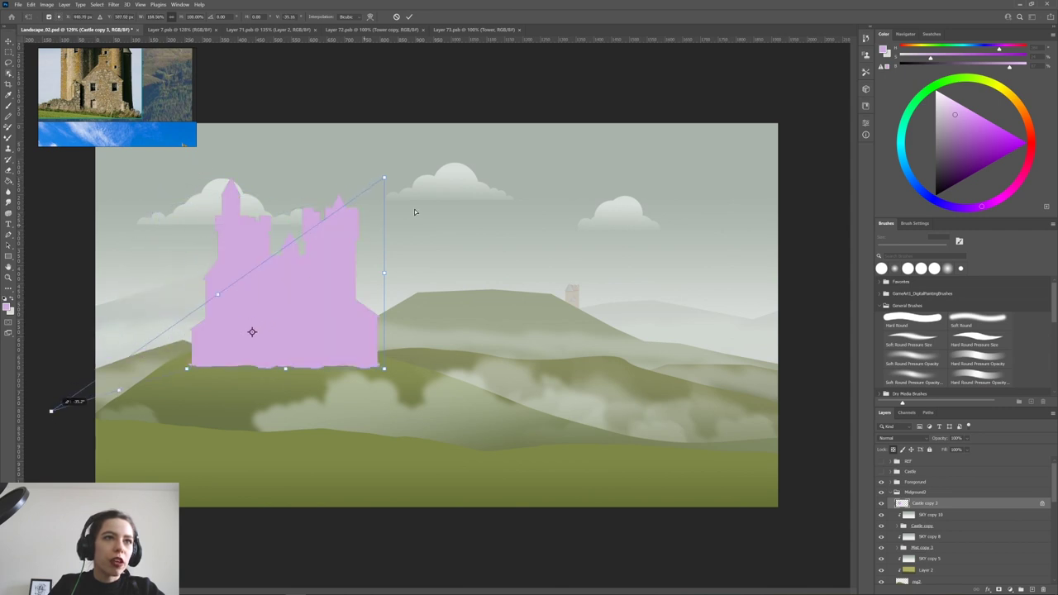
left_click_drag(384, 178, 50, 451)
left_click_drag(51, 411, 34, 367)
left_click_drag(51, 443, 82, 490)
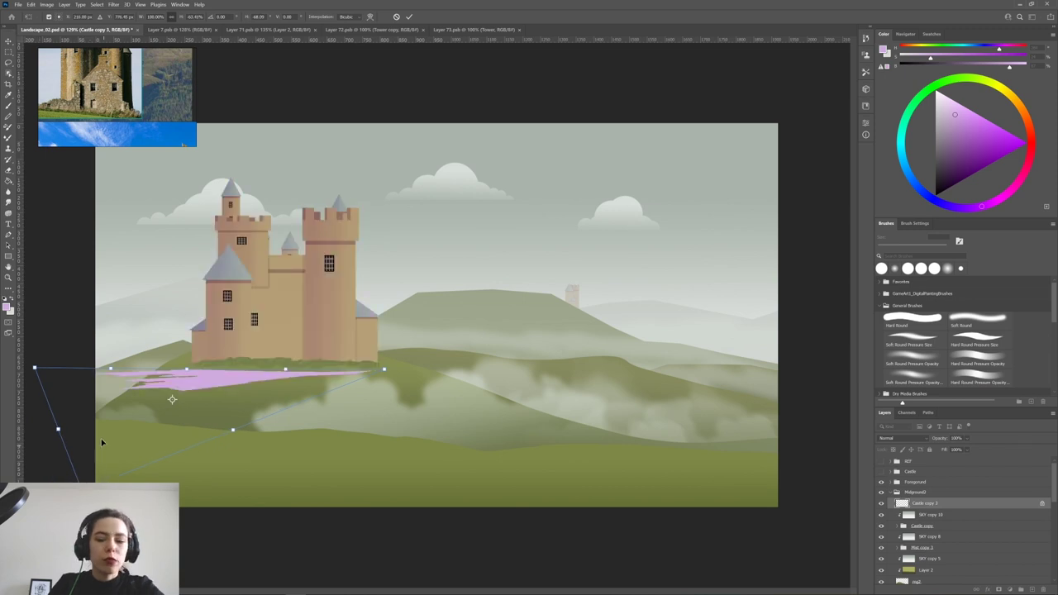
left_click_drag(103, 446, 123, 403)
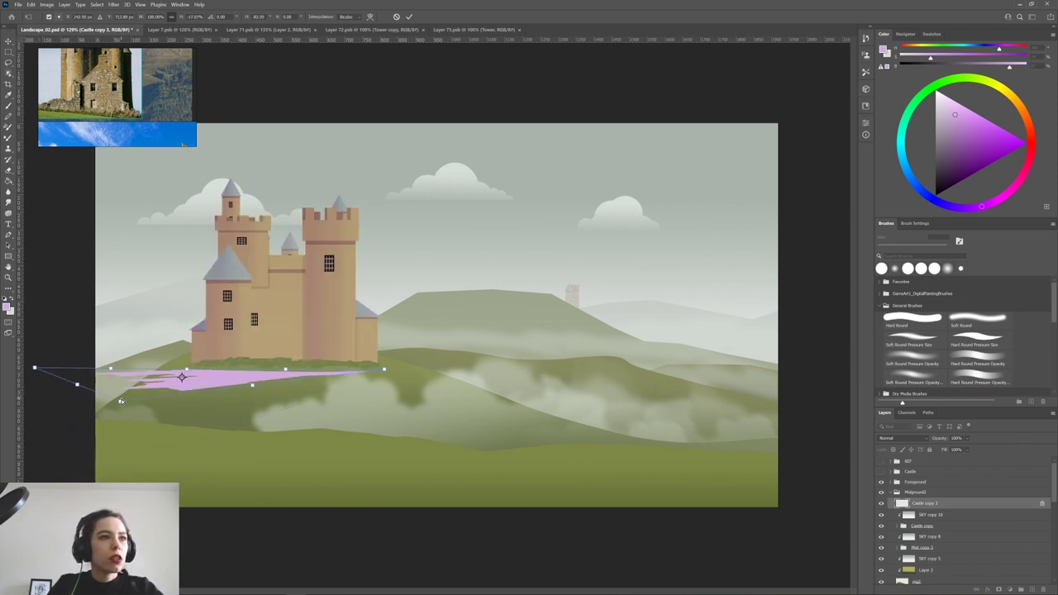
left_click_drag(39, 372, 122, 423)
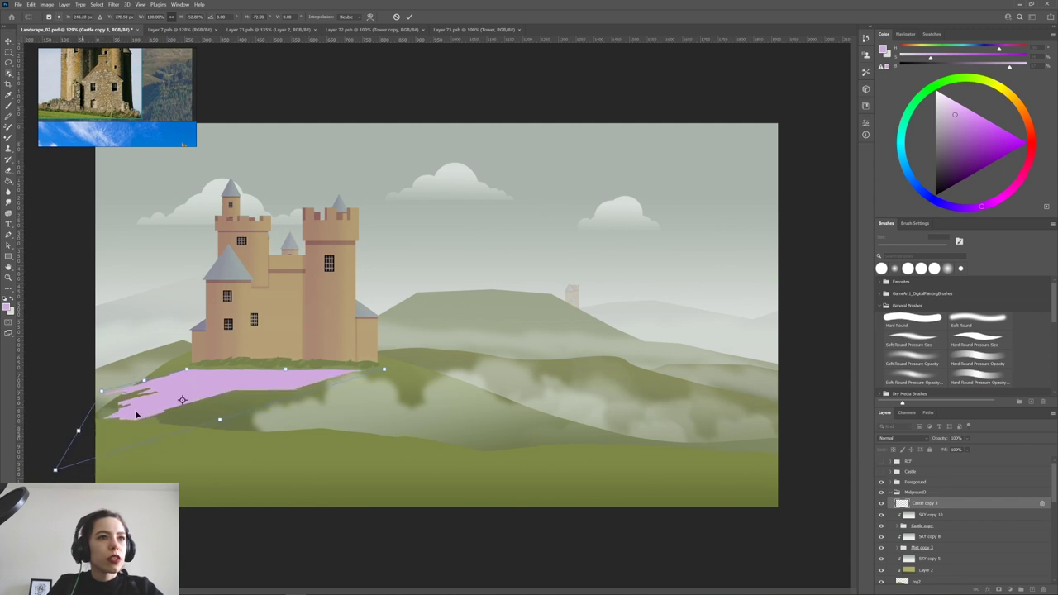
mouse_move(144, 376)
left_mouse_down()
mouse_move(144, 360)
mouse_move(137, 368)
left_mouse_up()
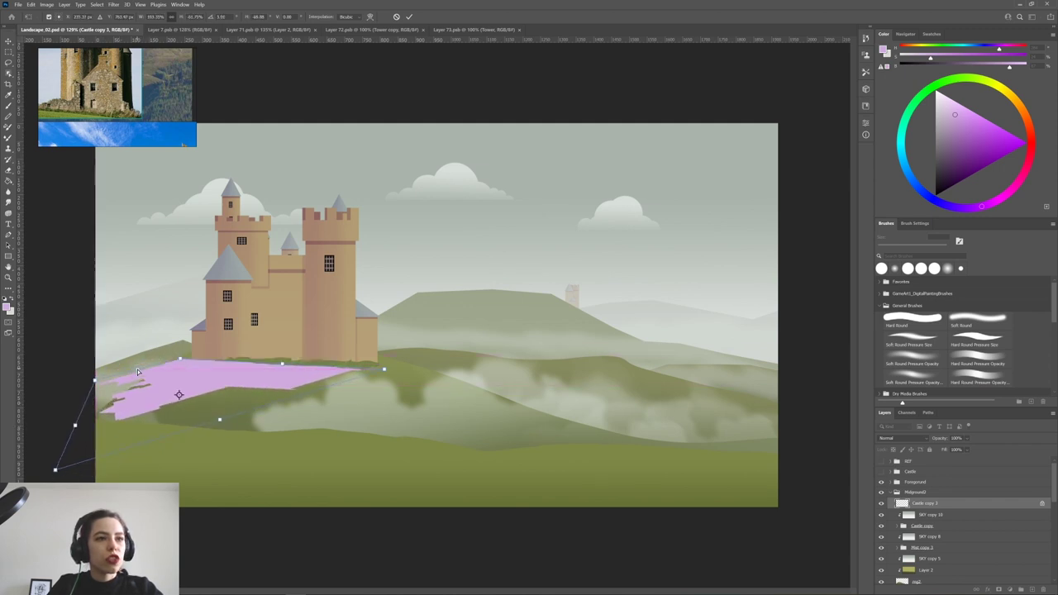
key("Return")
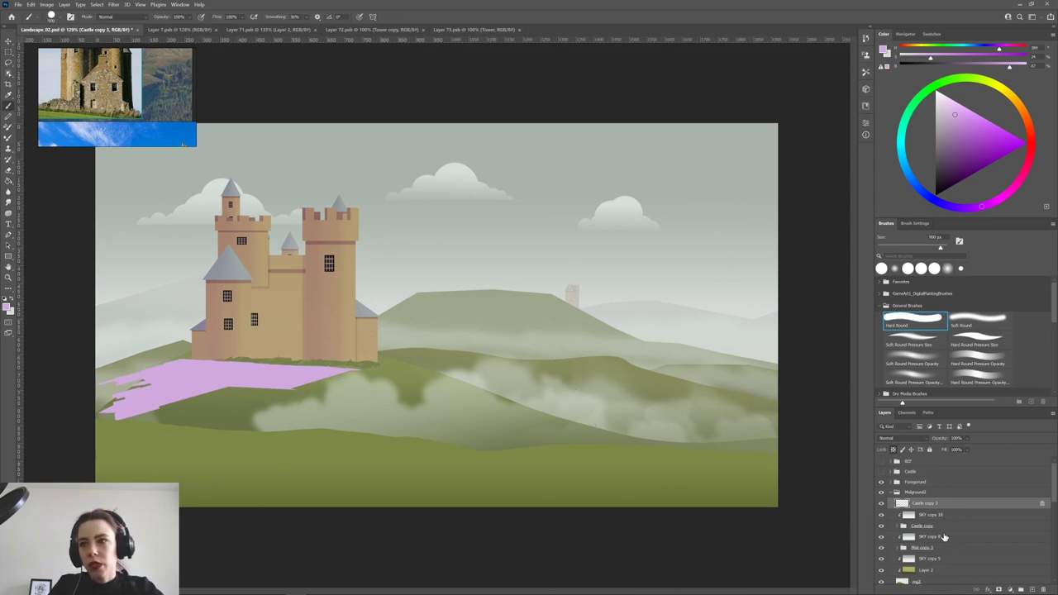
Place the shadow layer directly below Layer 2 as a clipped layer and set it to Multiply at 67% opacity.
scroll(936, 504, "down", 1)
left_click_drag(937, 504, 951, 552)
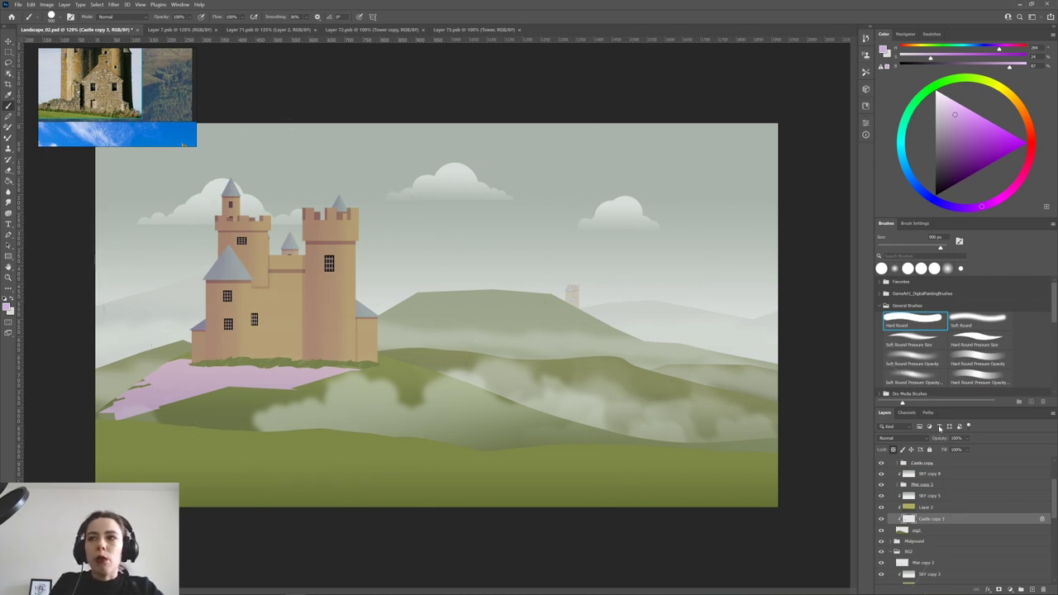
left_click(923, 440)
left_click(891, 421)
left_click(966, 438)
left_click(955, 448)
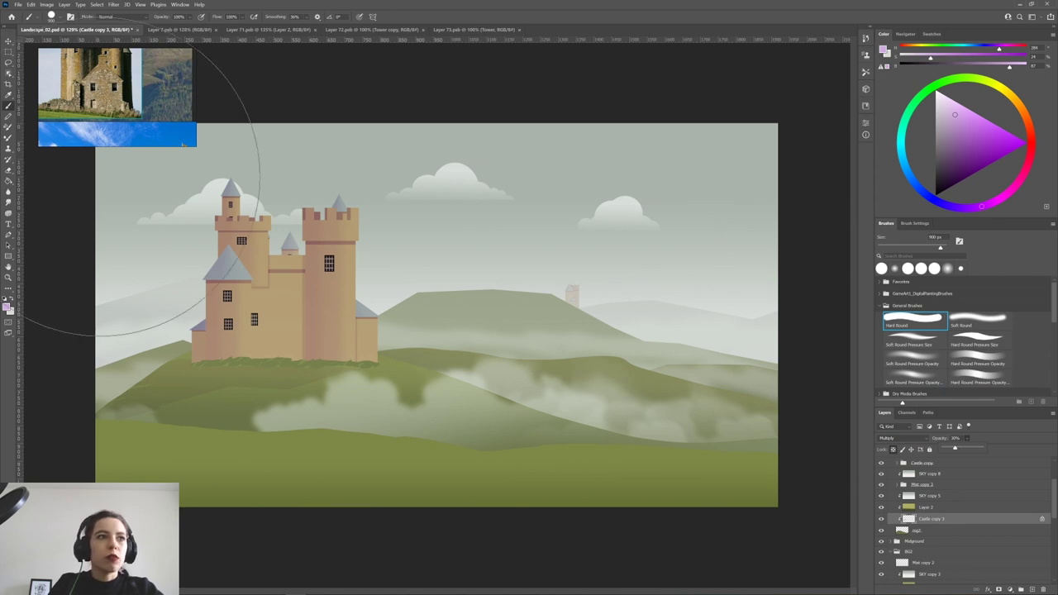
left_click(970, 449)
left_click(113, 4)
mouse_move(198, 106)
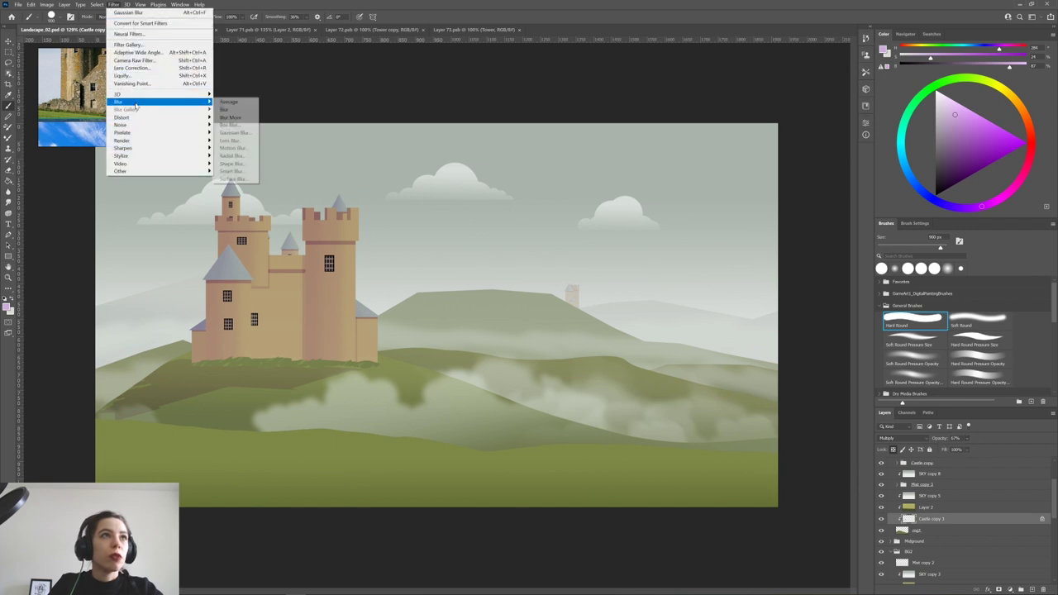
left_click(235, 132)
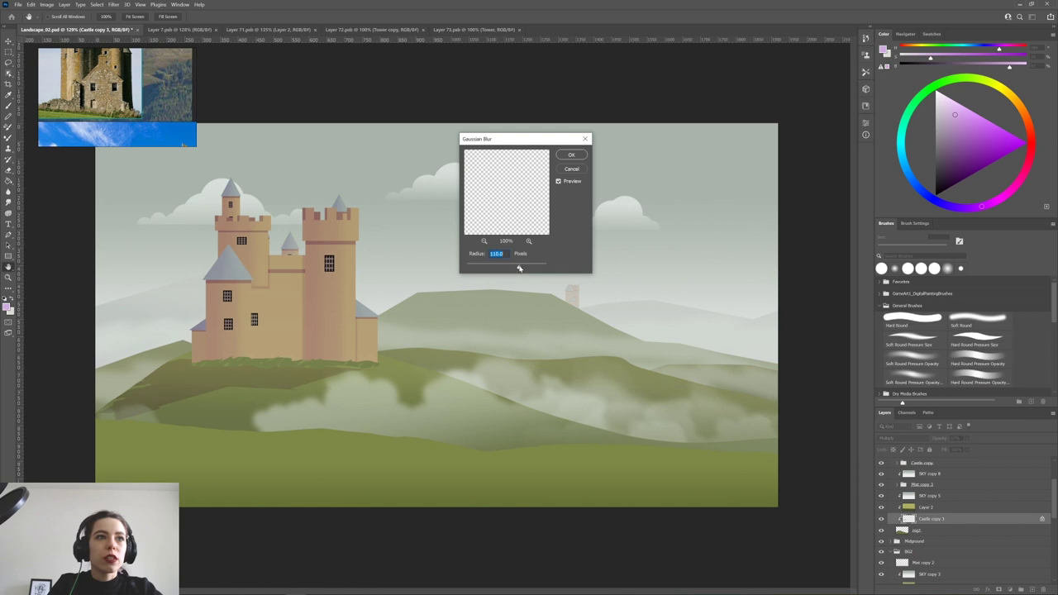
left_click(571, 169)
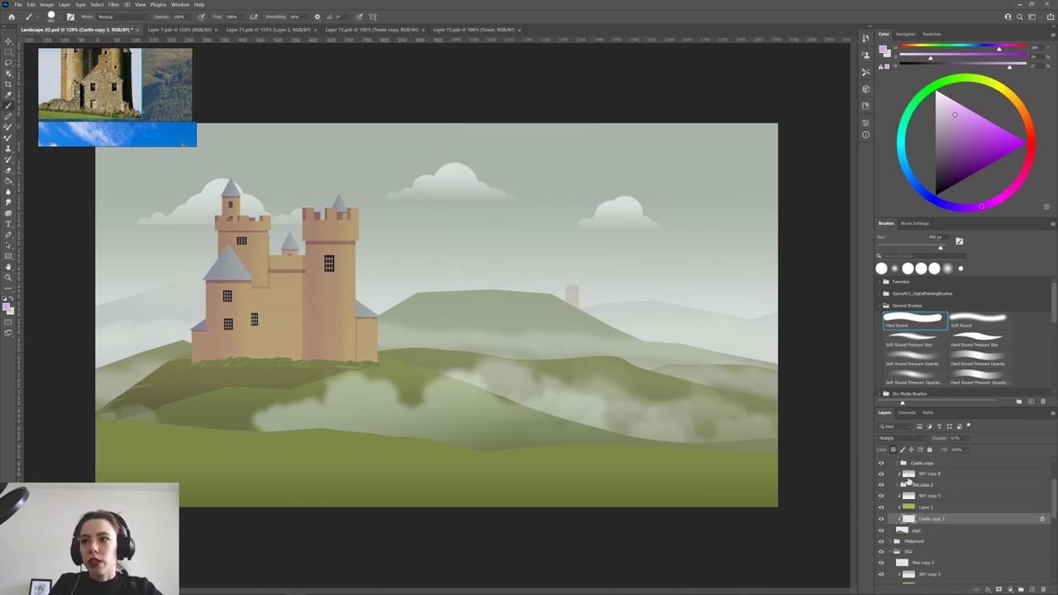
Unlock the shadow layer's transparent pixels and apply a Gaussian Blur with a 6.4-pixel radius.
left_click(114, 5)
mouse_move(165, 102)
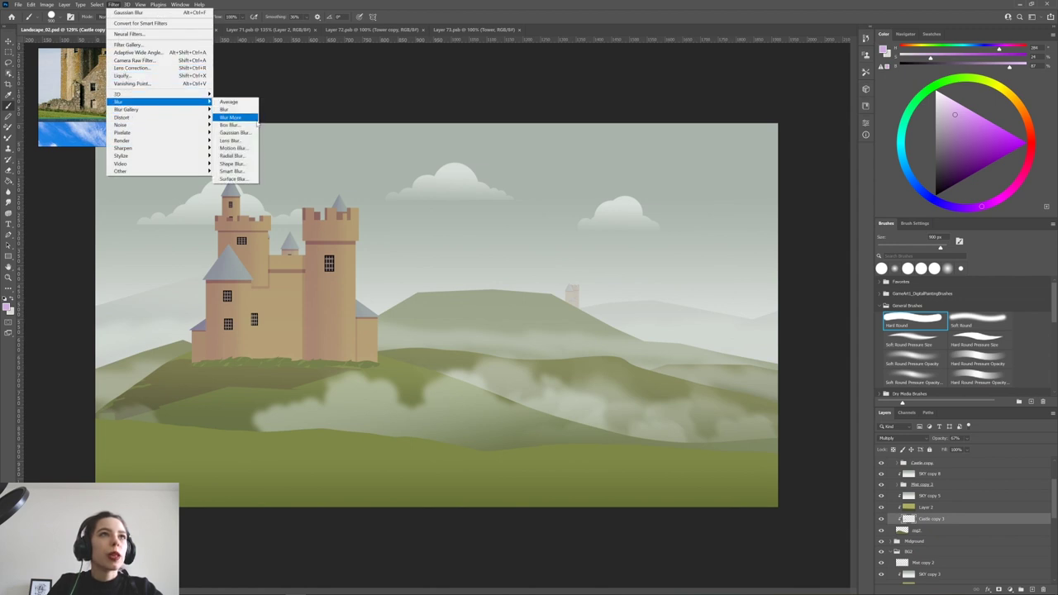
left_click(235, 132)
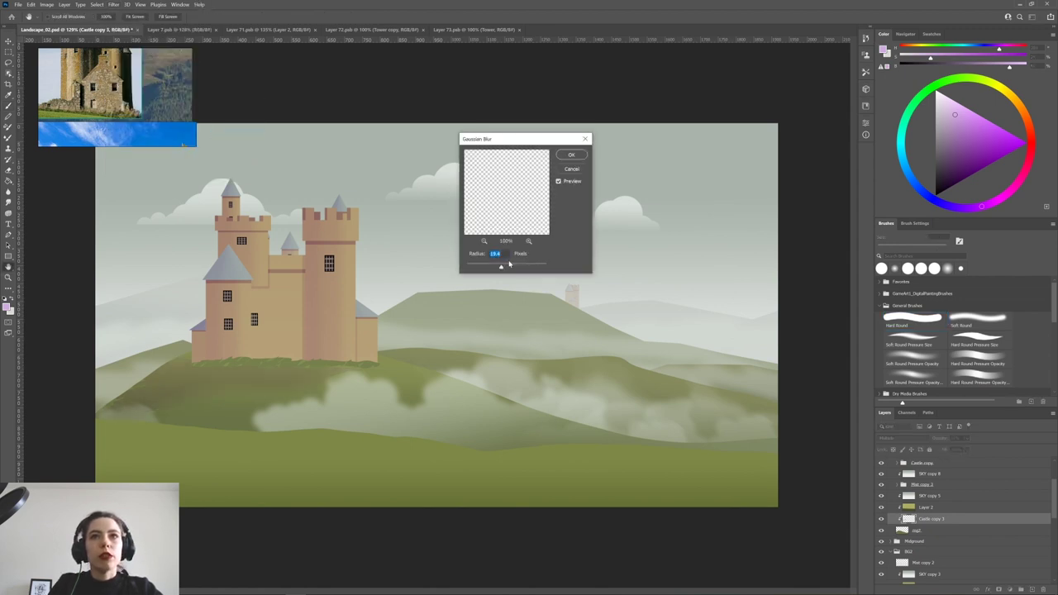
left_click_drag(485, 268, 493, 267)
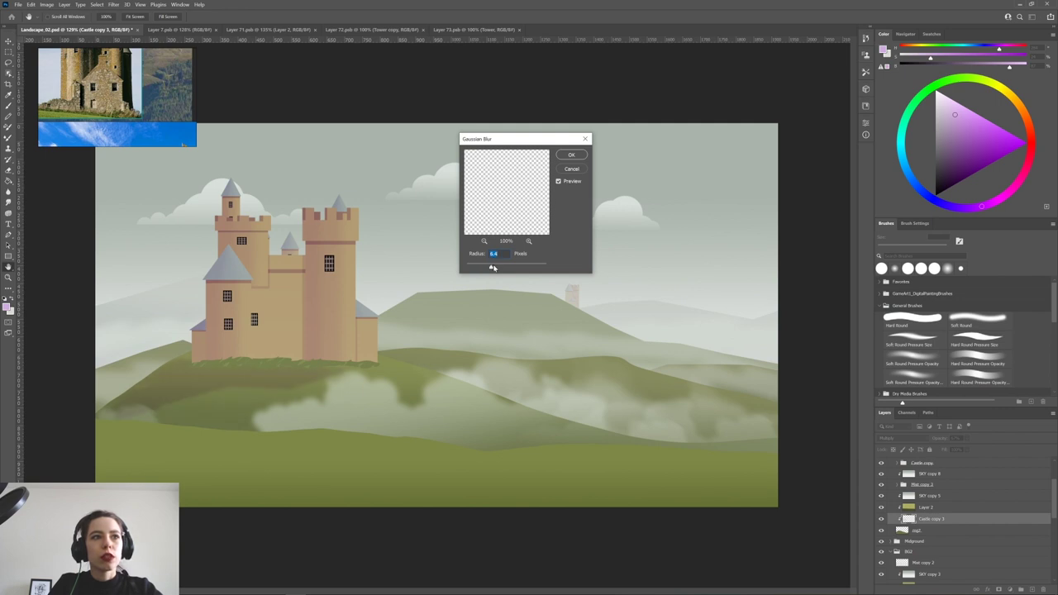
left_click(570, 154)
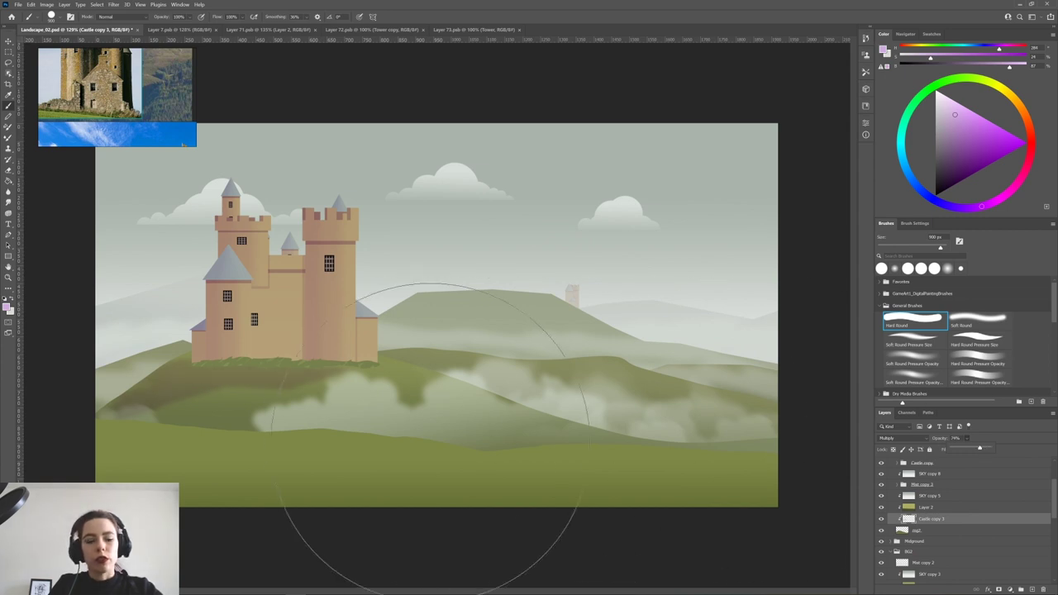
Set the shadow's opacity to 79% and shift it slightly left along the castle's base with Free Transform.
key("ctrl+t")
mouse_move(344, 356)
left_mouse_down()
mouse_move(441, 345)
mouse_move(285, 366)
mouse_move(299, 360)
left_mouse_up()
key("Return")
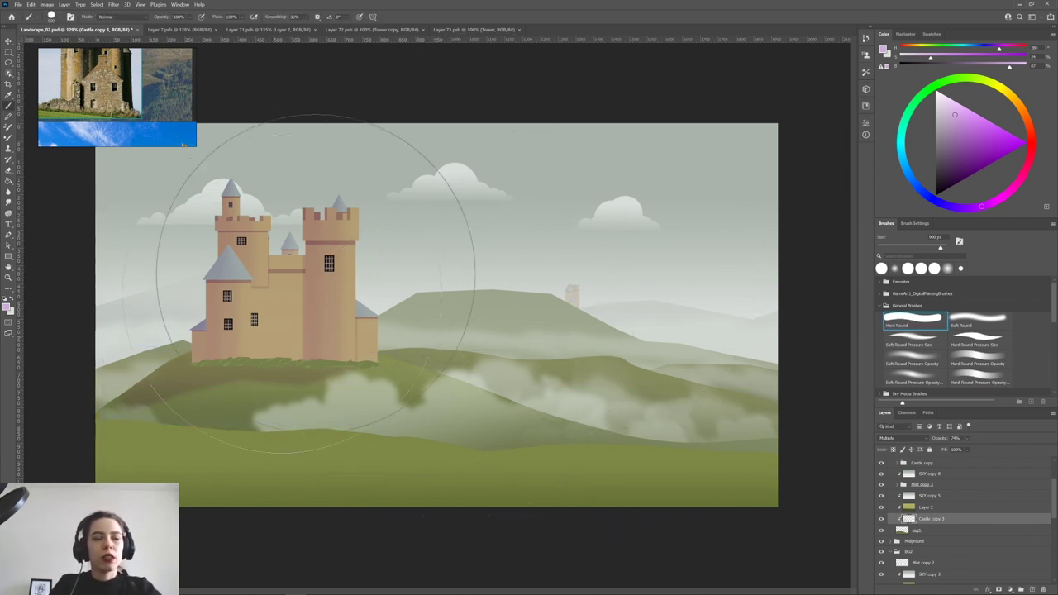
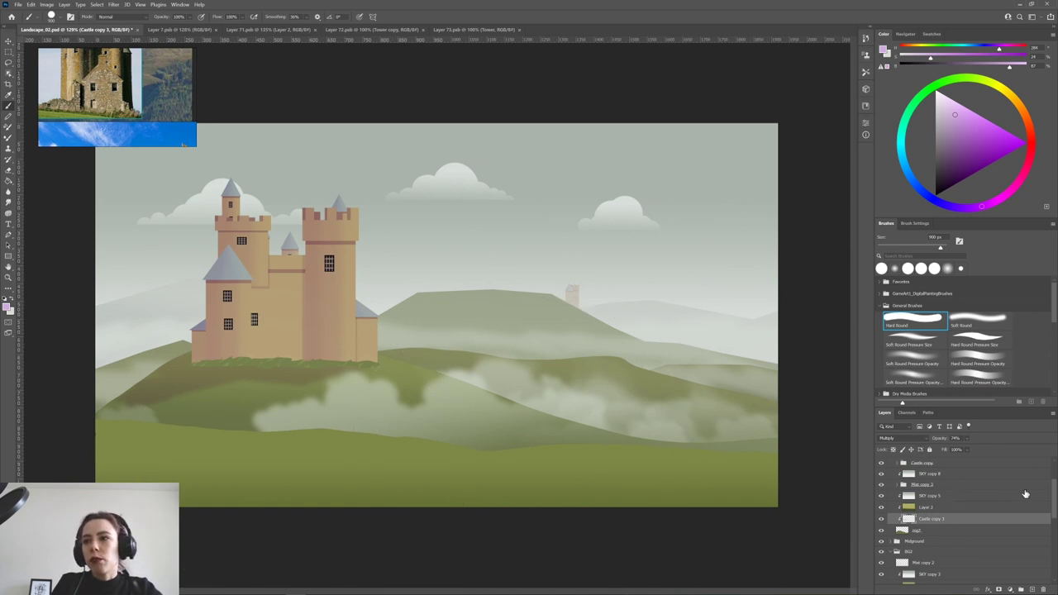
Try to shift the whole mist group in Midground2 slightly up and to the left.
scroll(975, 495, "up", 2)
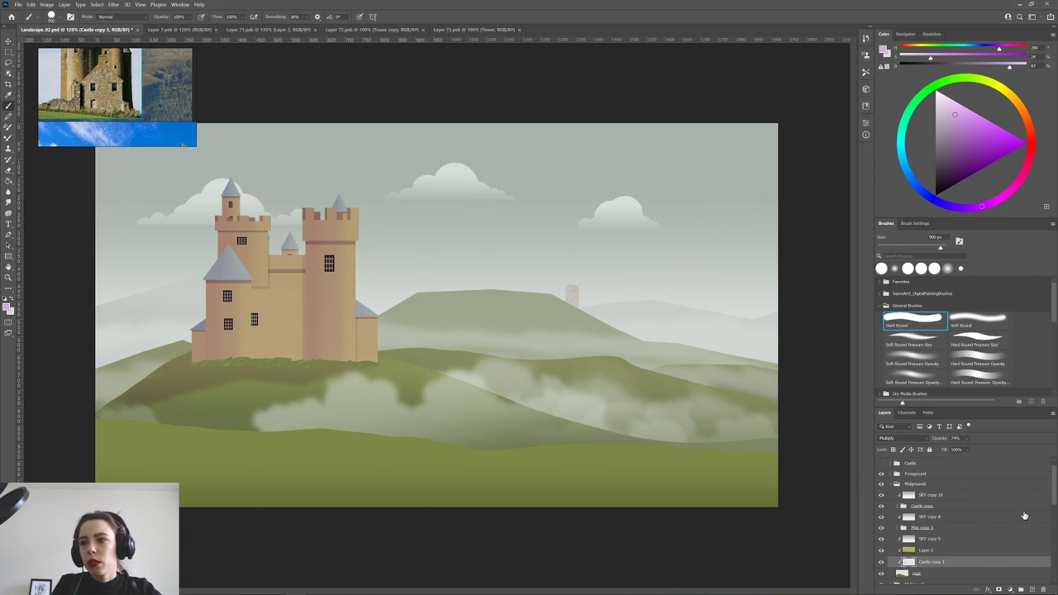
left_click(930, 528)
key("v")
left_click_drag(422, 427, 414, 417)
key("ctrl+z")
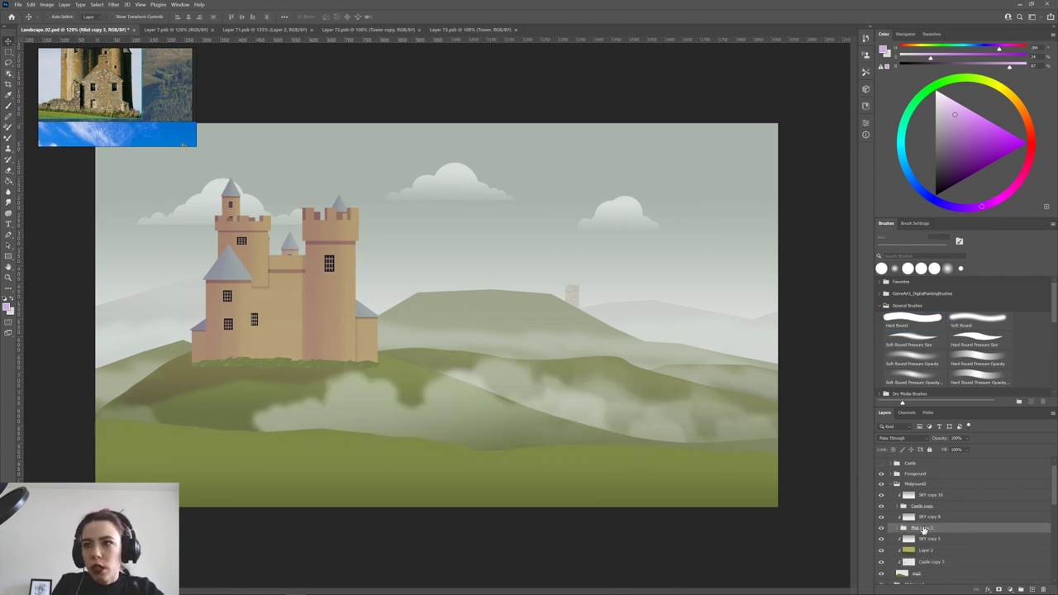
Expand the mist group and move the Mist2 copy 2 layer to the right across the valley.
left_click(898, 528)
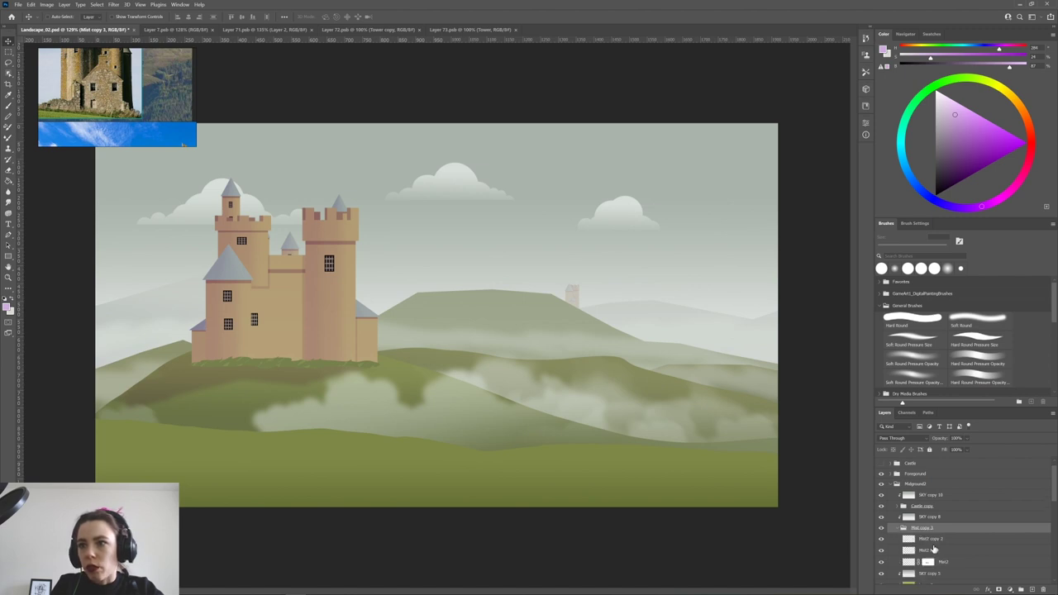
left_click(931, 540)
left_click_drag(560, 413, 693, 429)
Duplicate the Mist2 copy layer and place the duplicate at the top of the Midground2 group.
left_click(958, 549)
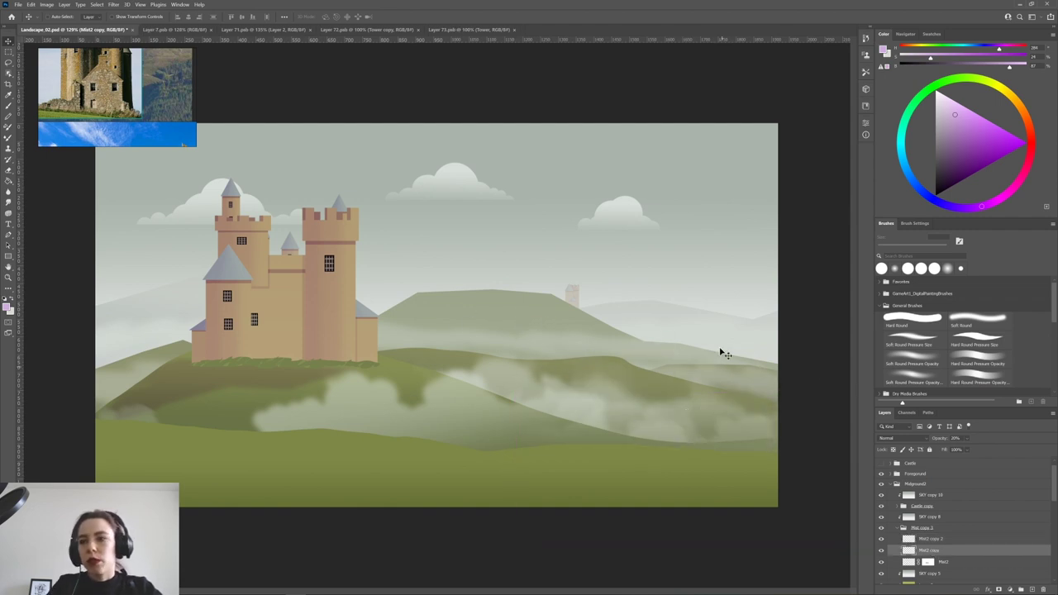
scroll(949, 562, "down", 2)
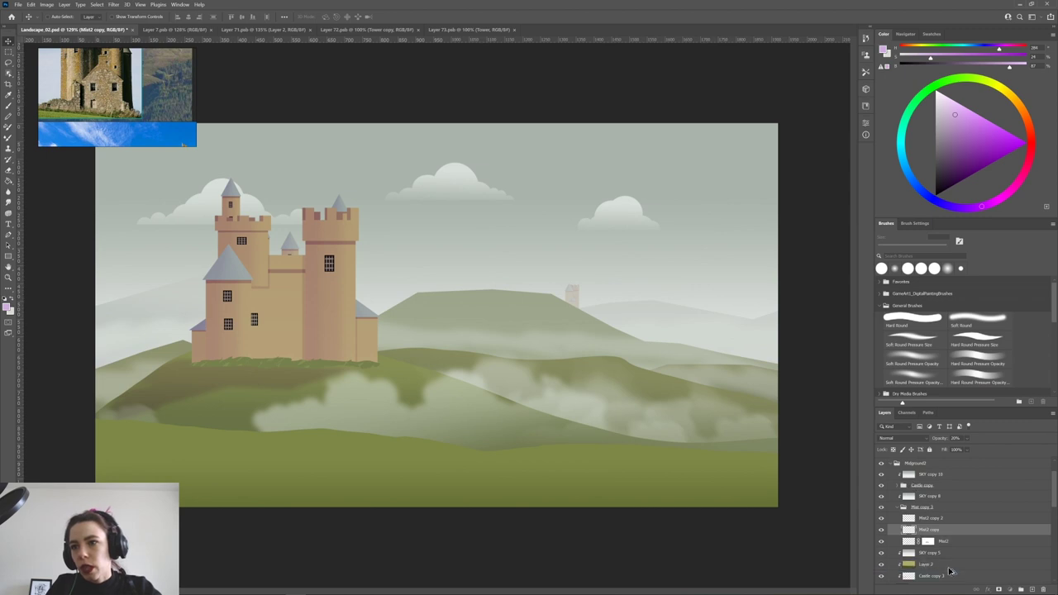
left_click_drag(949, 570, 947, 570)
scroll(937, 562, "down", 2)
left_click_drag(939, 515, 926, 497)
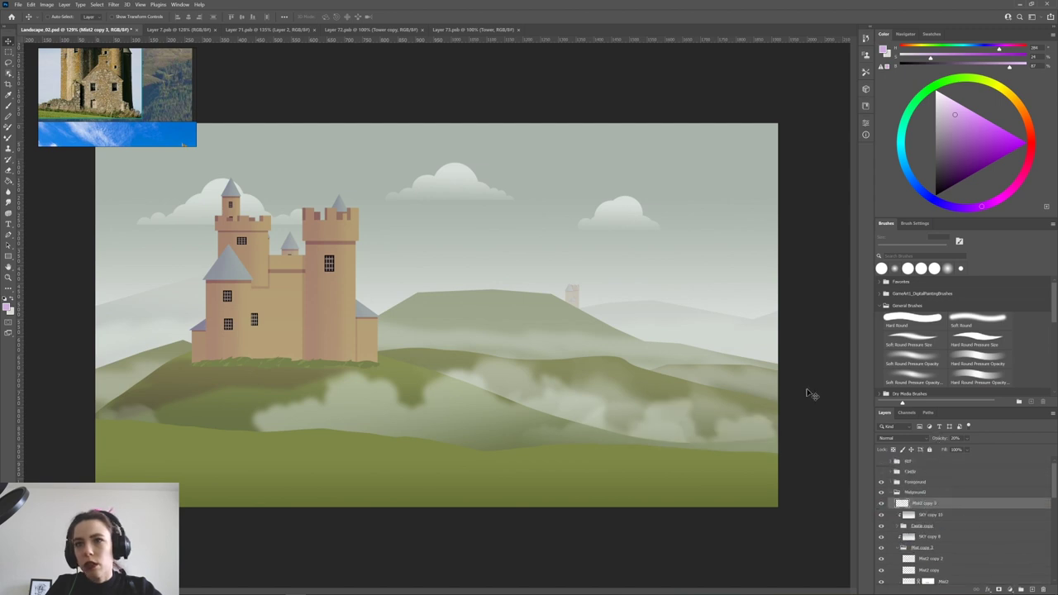
Move the duplicated mist left and up so it drifts across the base of the main castle.
left_click_drag(703, 446, 388, 428)
scroll(933, 514, "down", 1)
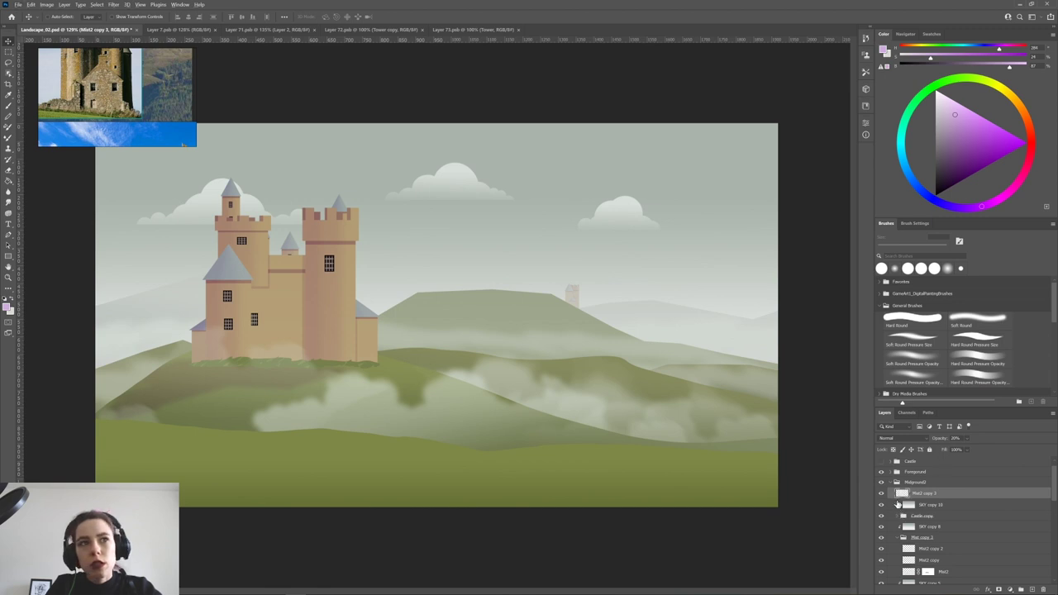
left_click_drag(267, 394, 241, 371)
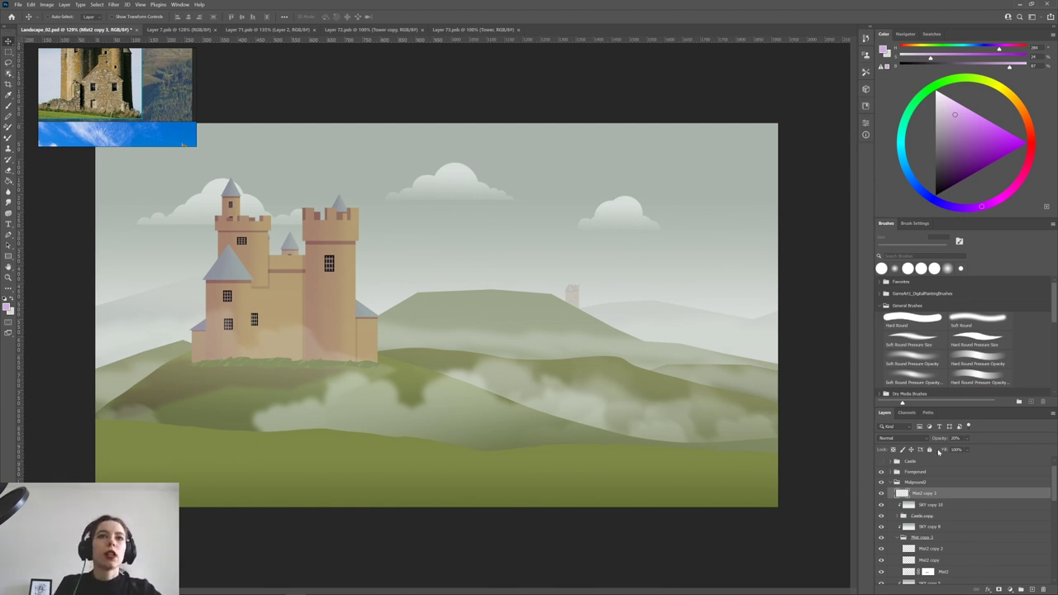
key("ctrl+minus")
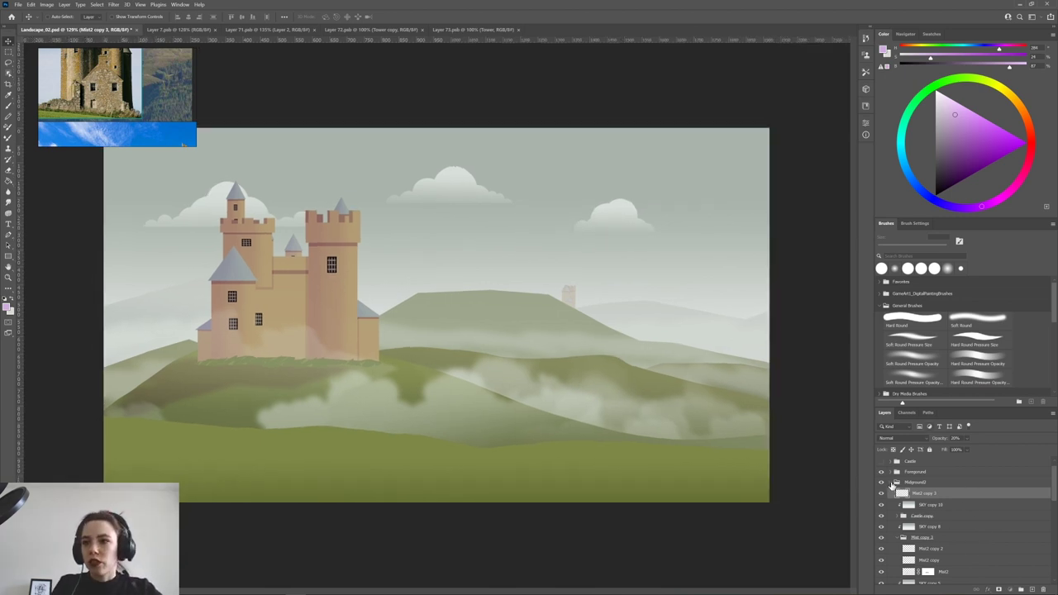
Collapse the Midground2 group and add a new clipped layer above the Foreground hill layer.
left_click(897, 483)
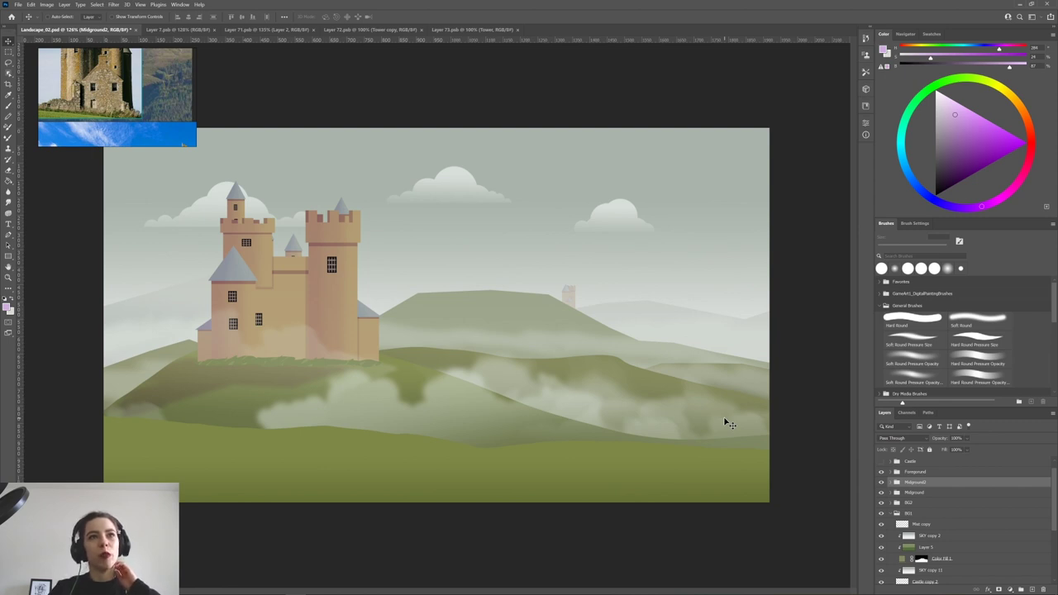
left_click(891, 472)
left_click(929, 494)
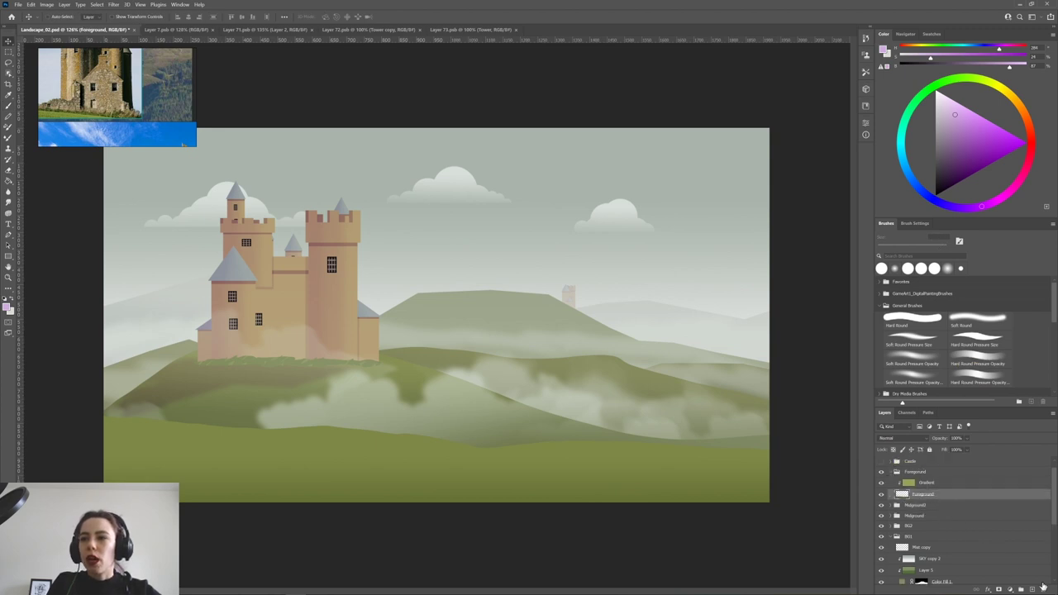
left_click(1031, 589)
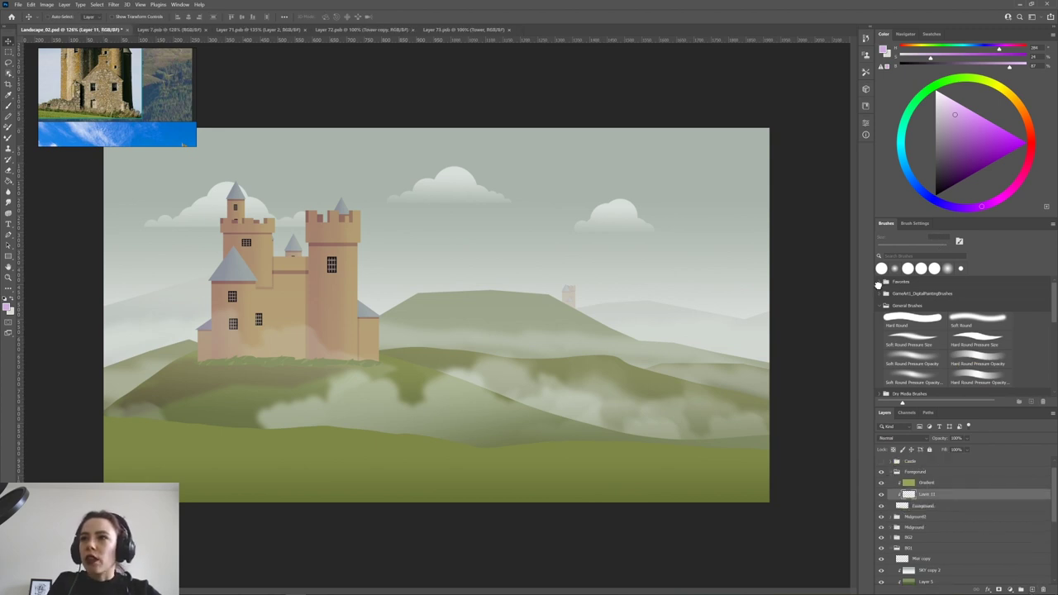
Open the Favorites brush set and select the Soft Oil Pastel brush.
mouse_move(1050, 304)
left_mouse_down()
mouse_move(1054, 332)
mouse_move(1051, 283)
left_mouse_up()
left_click(878, 327)
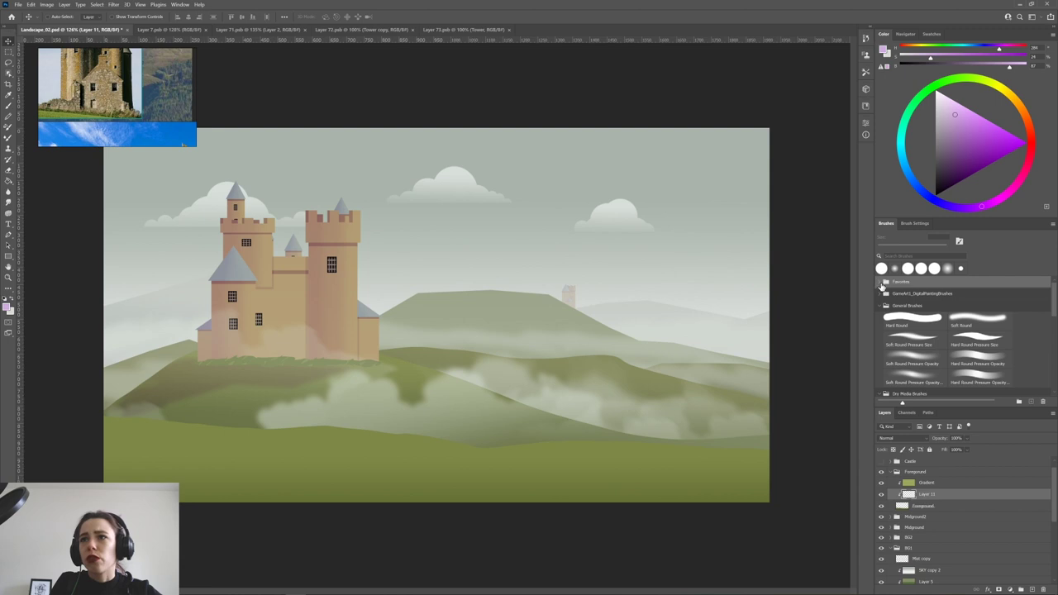
left_click(881, 284)
left_click(965, 301)
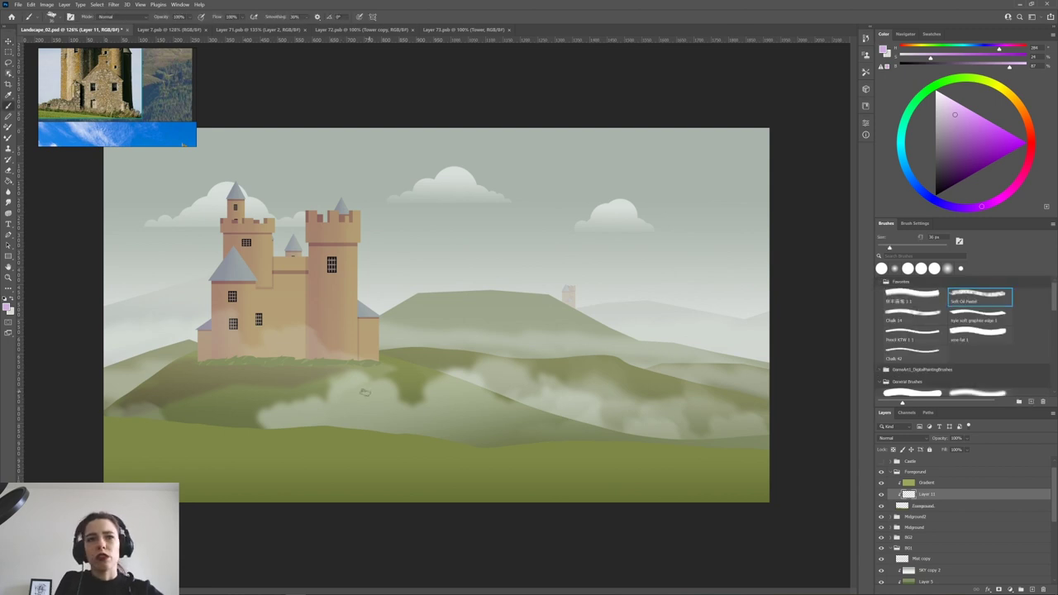
Try an enlarged Soft Oil Pastel stroke across the foreground hill and undo it.
key("bracketright")
key("bracketright")
key("bracketright")
key("bracketright")
key("bracketright")
key("bracketright")
key("bracketright")
key("bracketright")
key("bracketright")
mouse_move(411, 463)
left_mouse_down()
mouse_move(455, 433)
mouse_move(481, 469)
left_mouse_up()
key("ctrl+z")
Try strokes on the foreground hill with the first Favorites brush and Pencil KTW 1 1, and return to Soft Oil Pastel.
left_click(912, 314)
left_click(913, 296)
left_click_drag(376, 456, 516, 454)
key("ctrl+z")
left_click(913, 333)
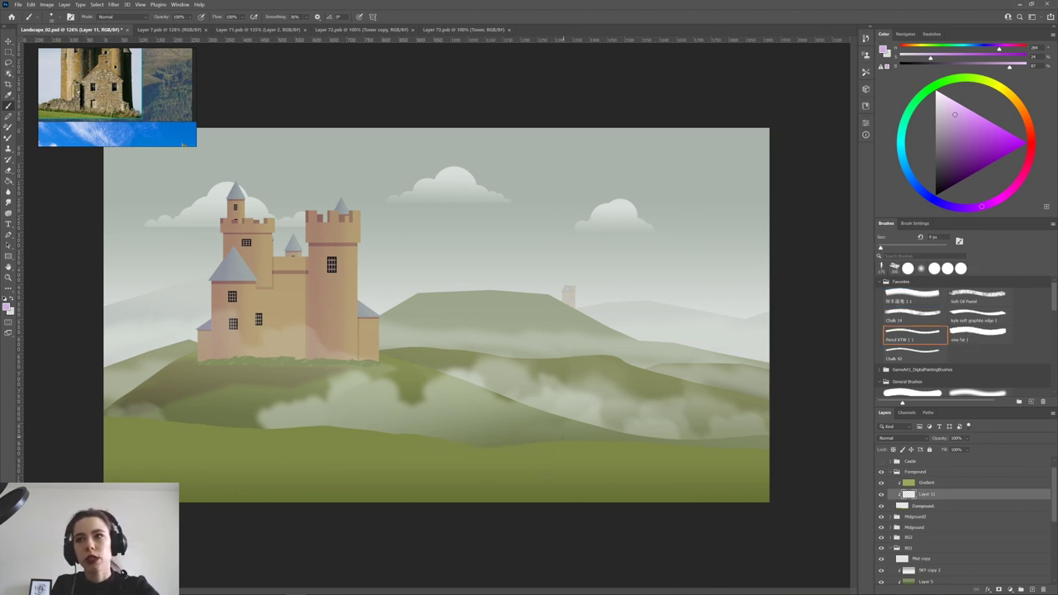
mouse_move(572, 459)
left_mouse_down()
mouse_move(592, 446)
mouse_move(614, 453)
left_mouse_up()
key("ctrl+z")
left_click(982, 299)
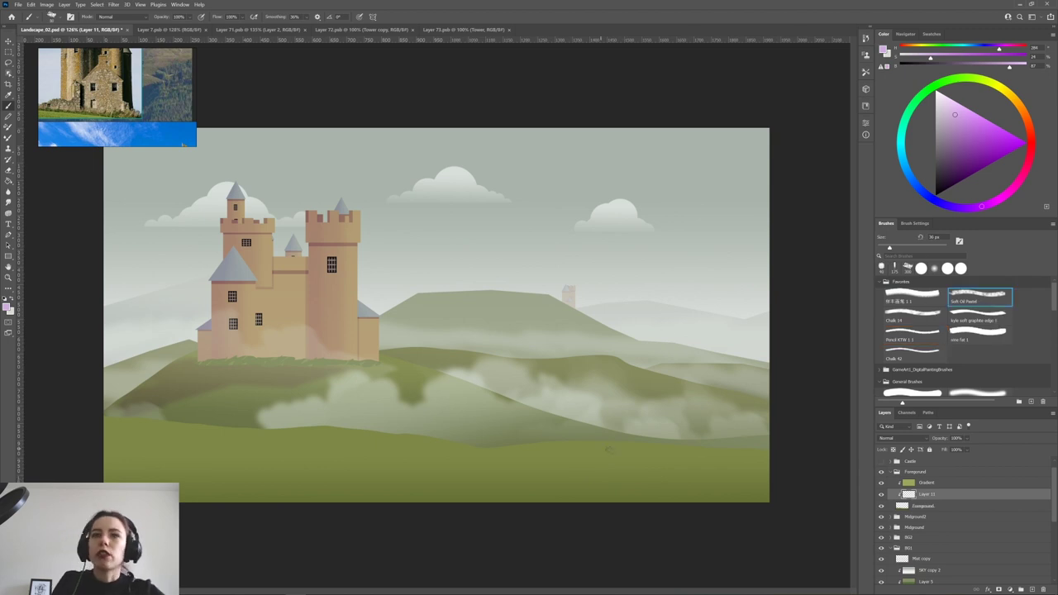
Enlarge the Soft Oil Pastel brush and sample the green of the foreground hill as the painting color.
key("bracketright")
key("bracketright")
key("bracketright")
key("bracketright")
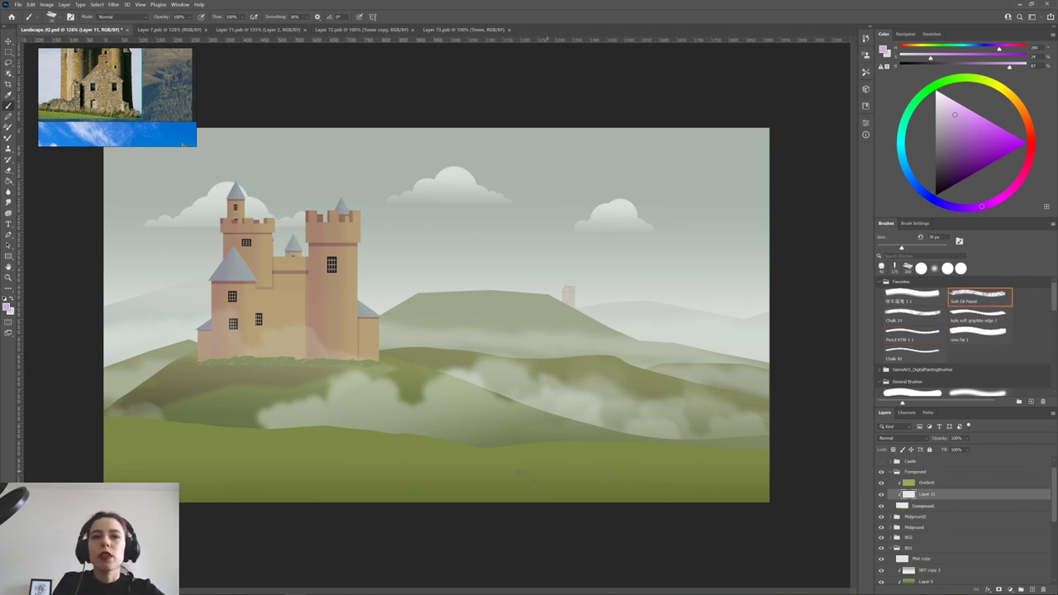
left_click(556, 445, "alt")
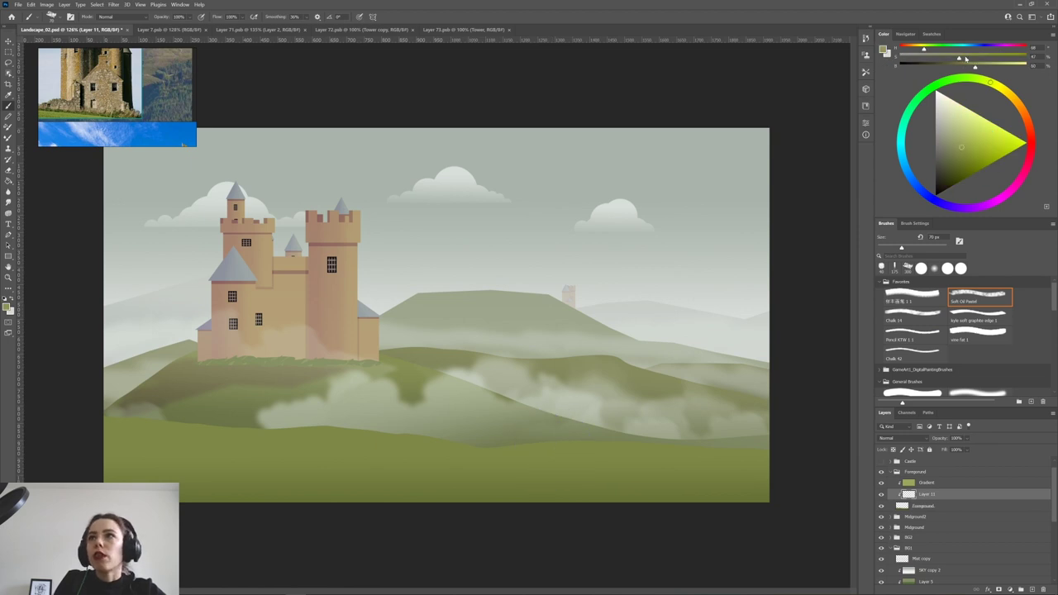
Try light green Soft Oil Pastel strokes along the foreground hill with an increasingly larger brush and undo them.
left_click_drag(105, 427, 190, 423)
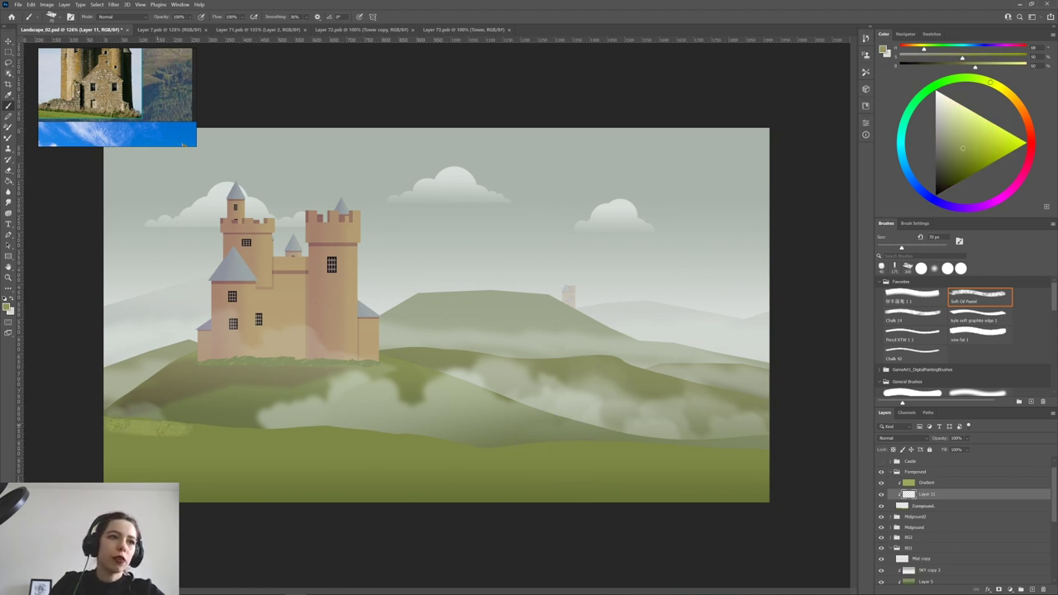
key("bracketright")
key("bracketright")
key("bracketright")
key("bracketright")
key("bracketright")
left_click_drag(106, 442, 401, 436)
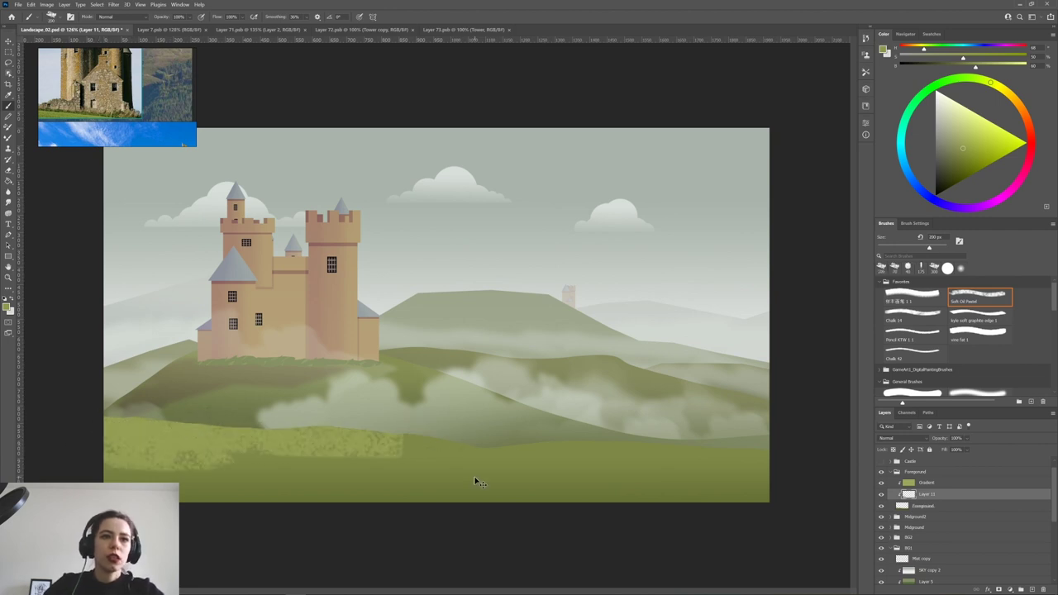
key("ctrl+z")
key("ctrl+z")
key("ctrl+z")
key("ctrl+z")
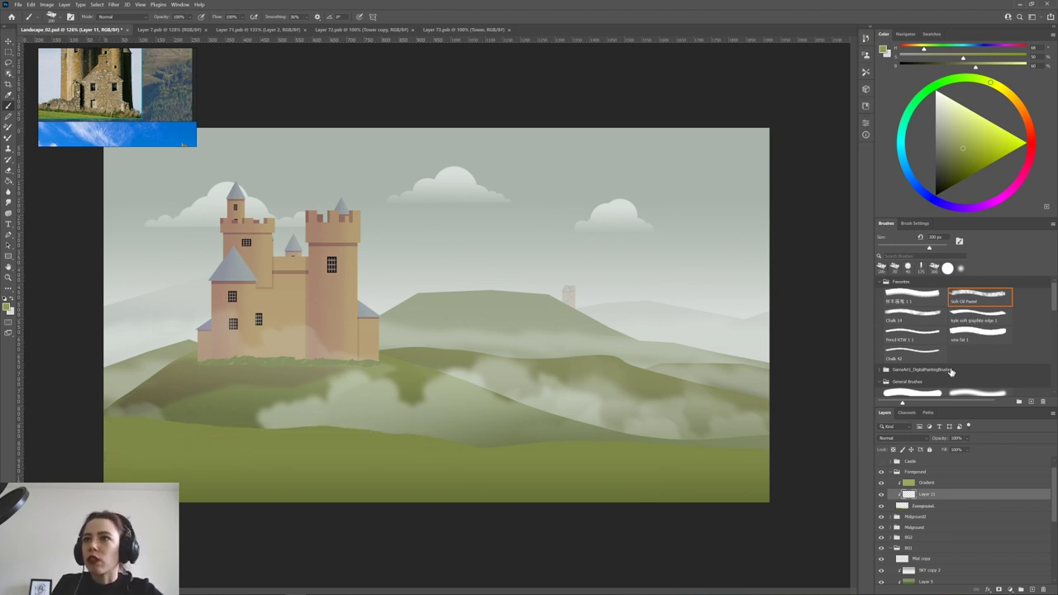
Select the textured Cool Start Color Variations brush from GameArt1_DigitalPaintingBrushes and paint light green texture across the whole foreground hill.
left_click(886, 371)
scroll(1056, 300, "down", 5)
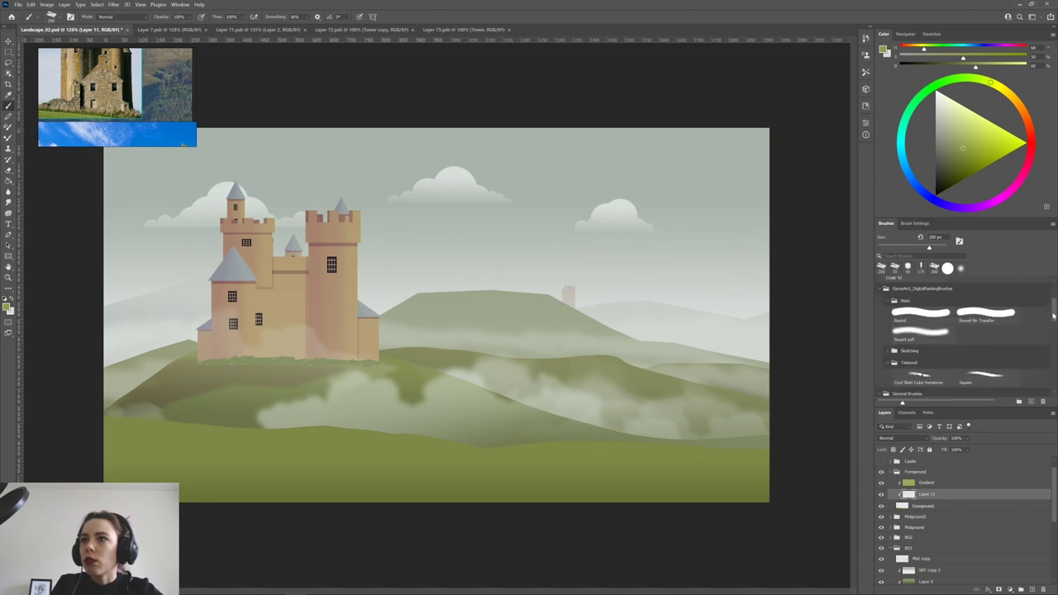
left_click(923, 351)
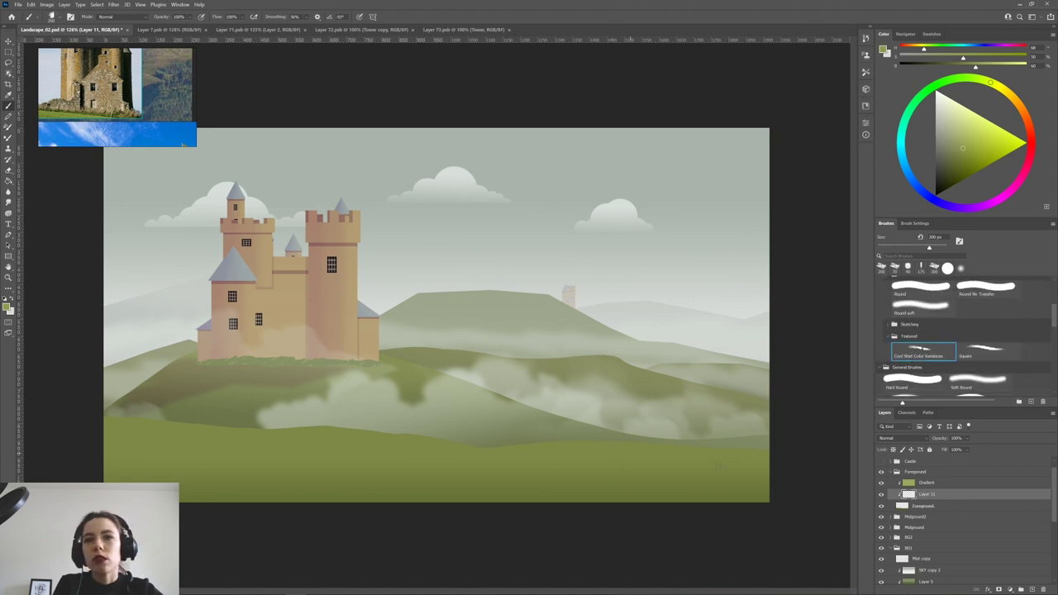
mouse_move(692, 480)
left_mouse_down()
mouse_move(685, 444)
mouse_move(788, 480)
mouse_move(726, 454)
left_mouse_up()
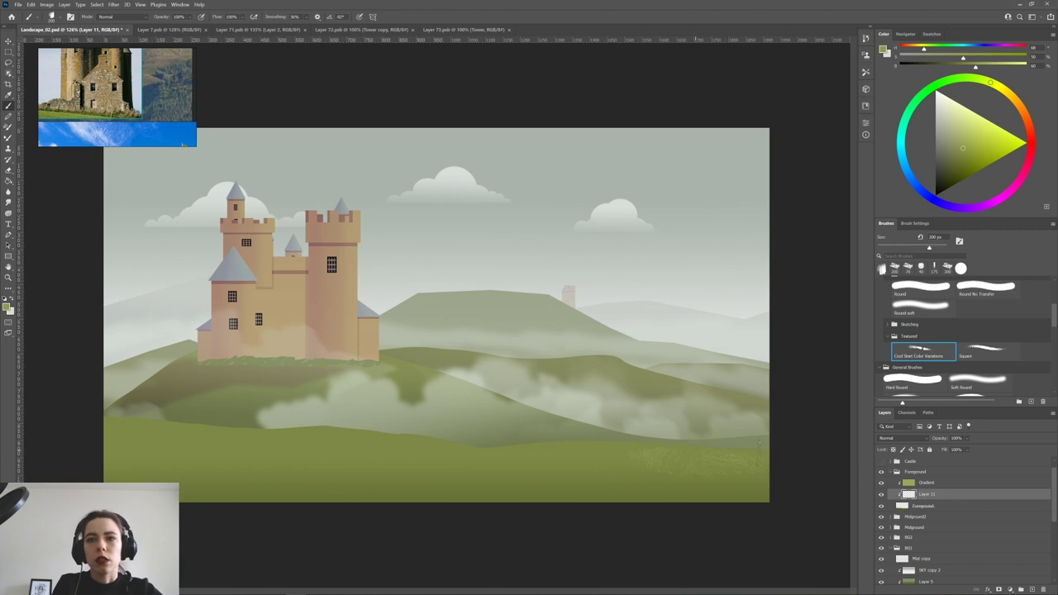
left_click_drag(206, 434, 148, 397)
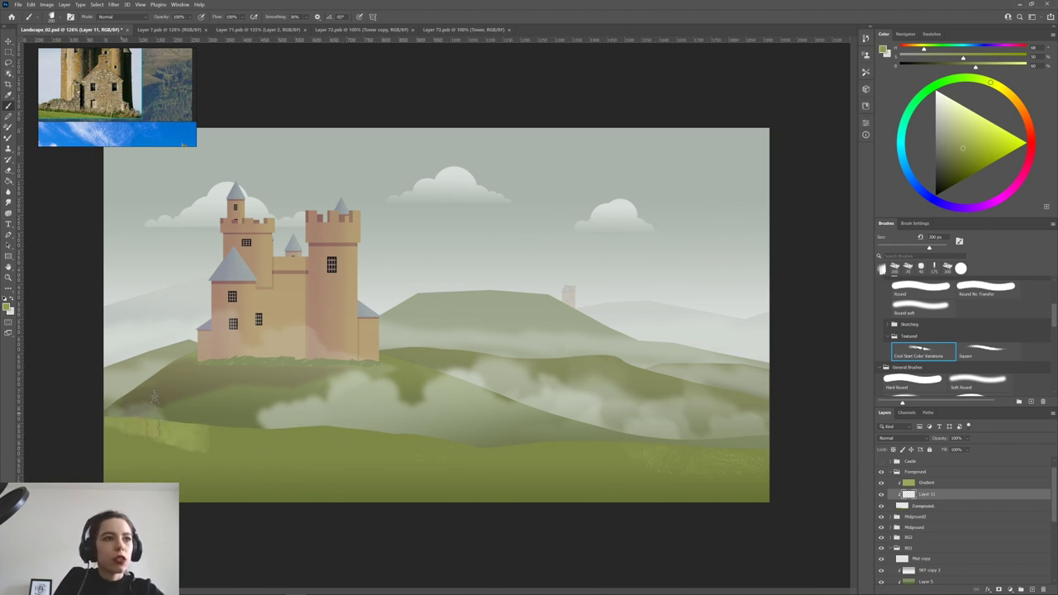
mouse_move(175, 454)
left_mouse_down()
mouse_move(382, 427)
mouse_move(480, 457)
mouse_move(624, 438)
mouse_move(803, 495)
left_mouse_up()
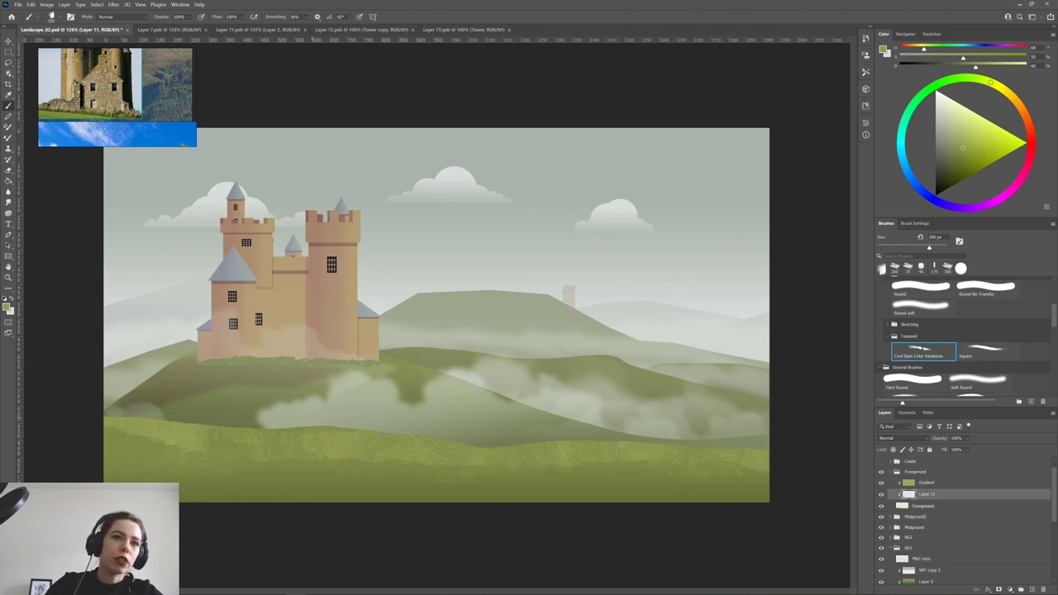
left_click_drag(304, 466, 417, 468)
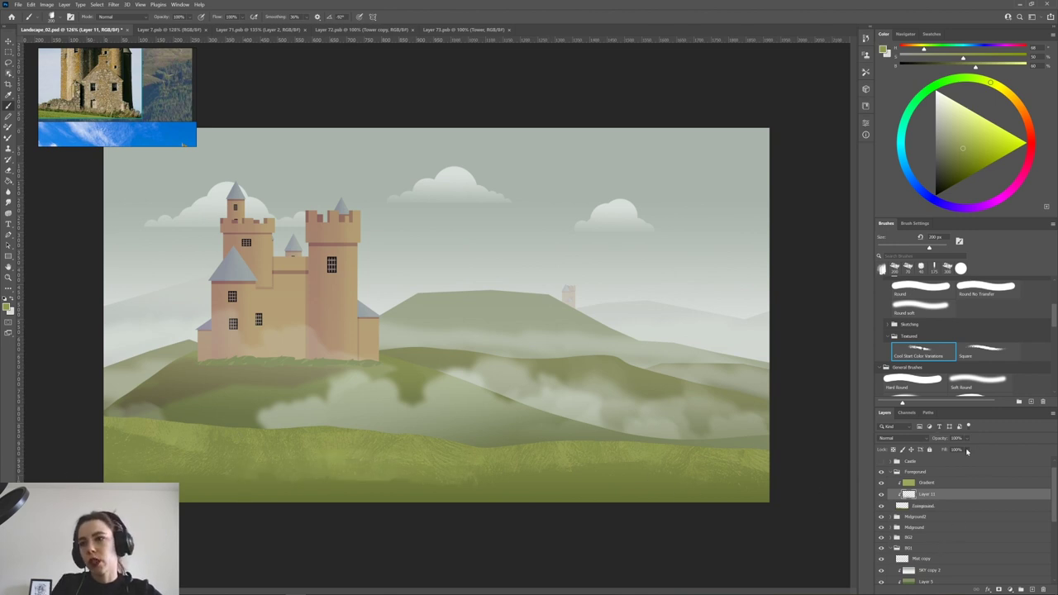
Set the foreground texture layer to Soft Light at 90% opacity and select the Square brush.
left_click(909, 438)
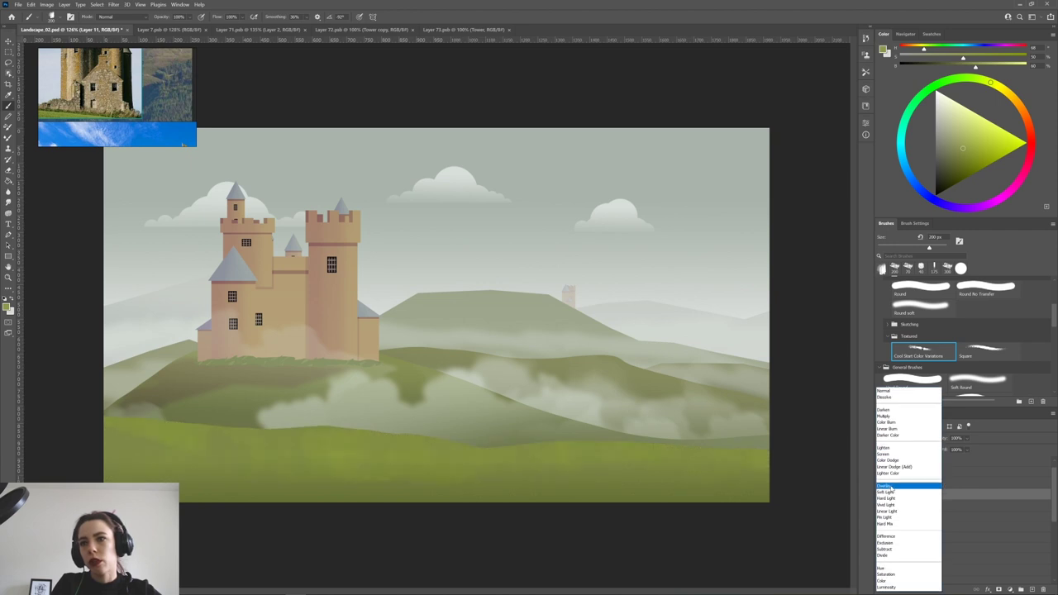
left_click(893, 493)
left_click_drag(965, 441, 965, 449)
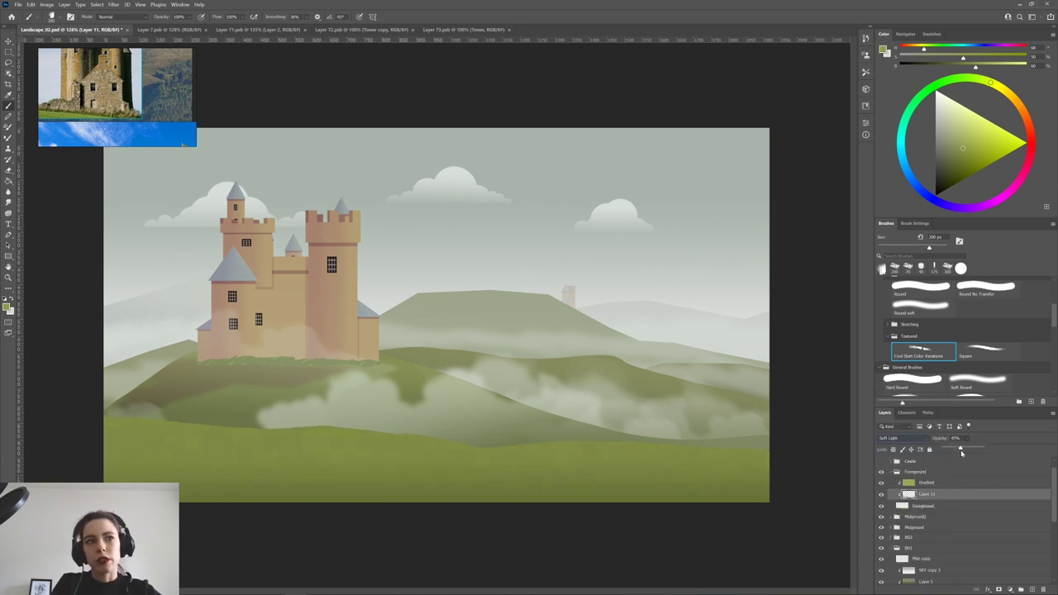
left_click(973, 354)
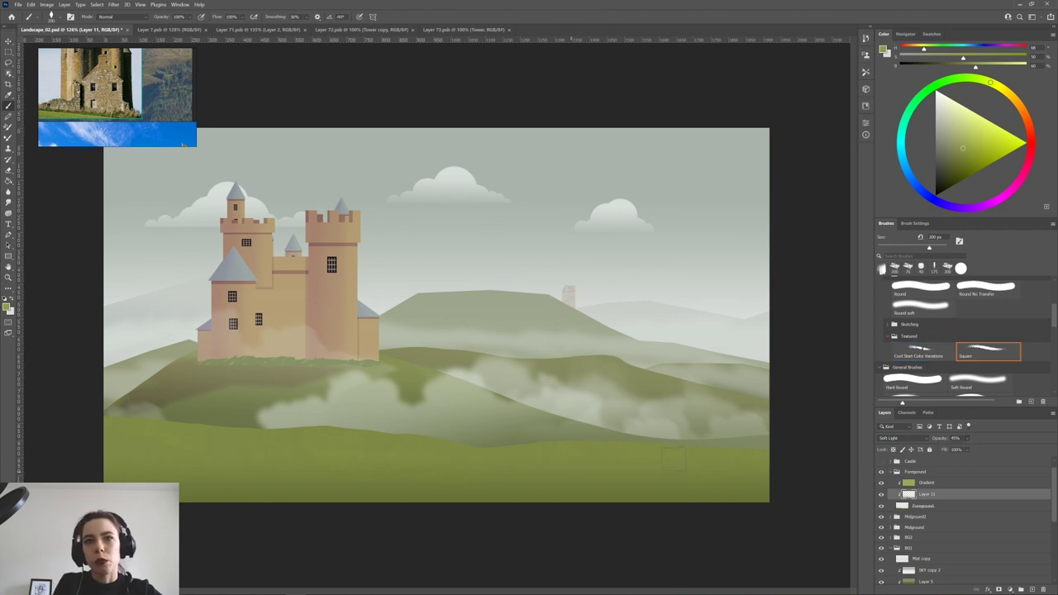
left_click_drag(968, 443, 981, 448)
Paint Square brush texture on the foreground hill, changing the green to 63% saturation and 52% brightness.
left_click(451, 469)
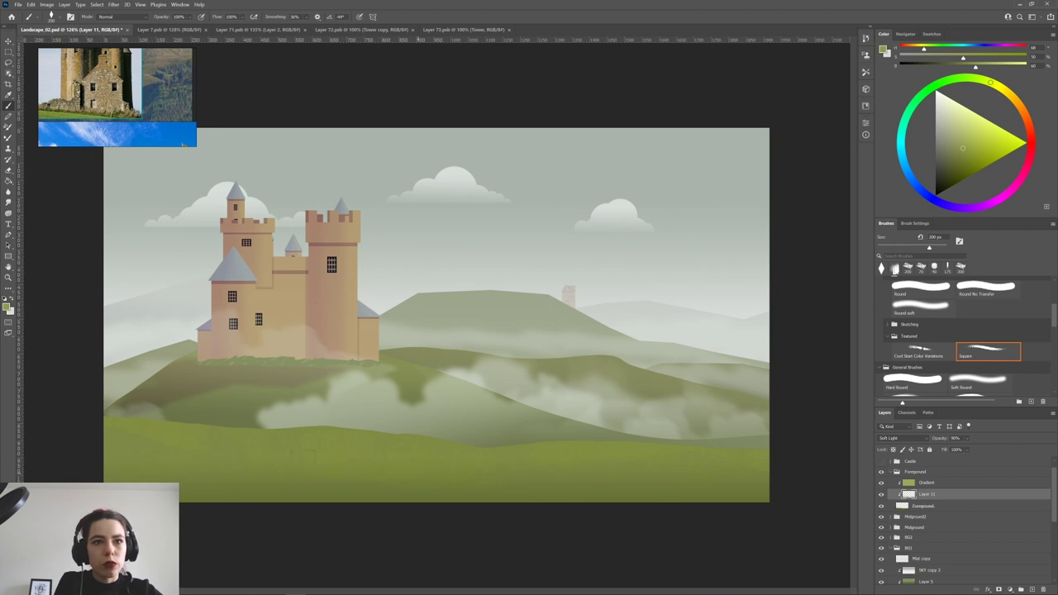
left_click(965, 67)
left_click(980, 60)
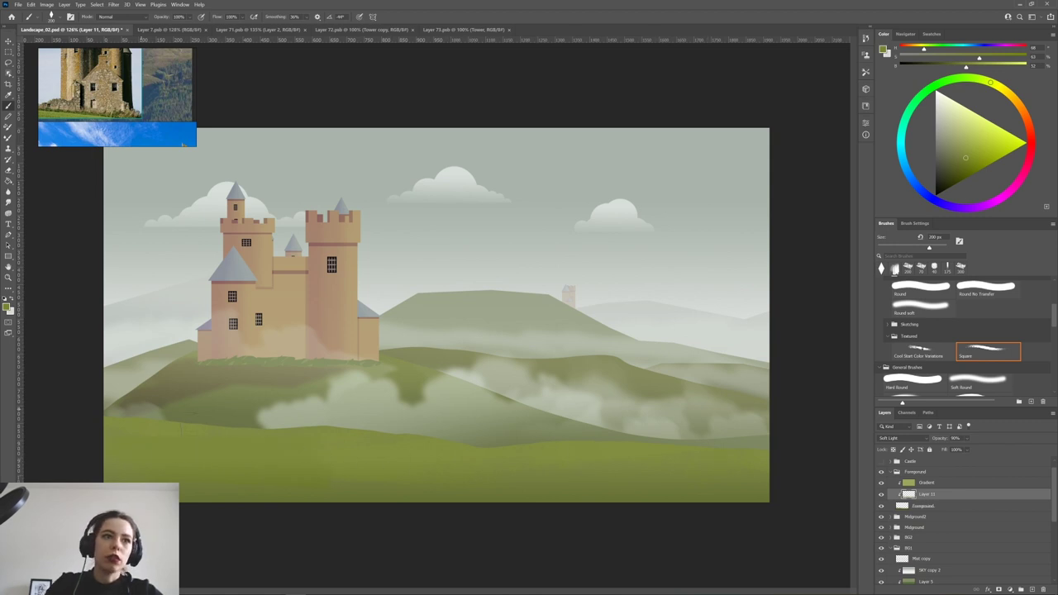
Expand the Midground2 group and add a new clipped layer directly above the castle hill's base layer.
left_click(897, 517)
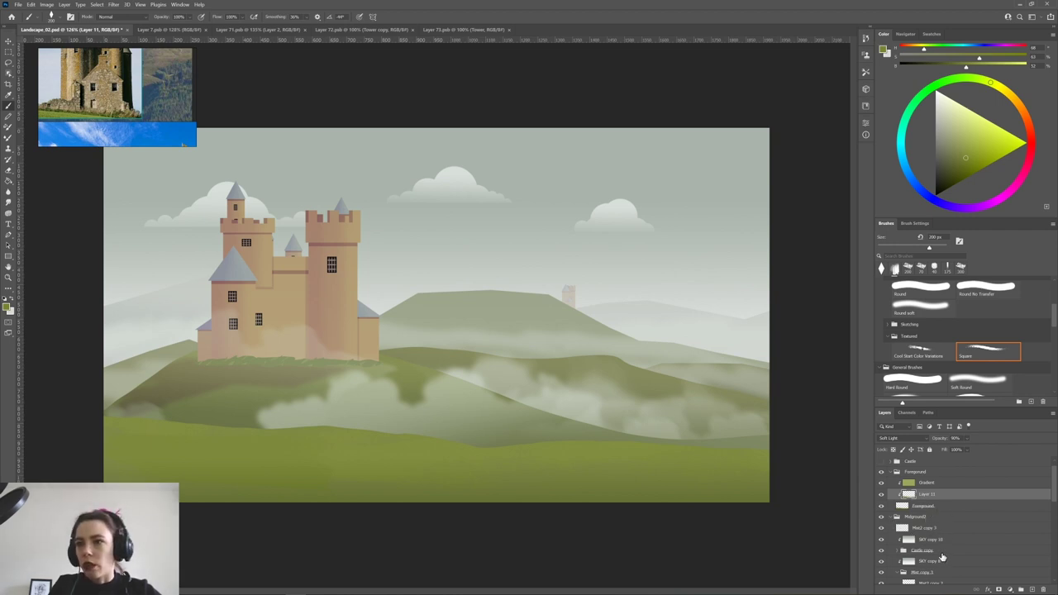
scroll(1055, 504, "down", 3)
left_click_drag(1056, 511, 1056, 517)
left_click(971, 560)
left_click(965, 570)
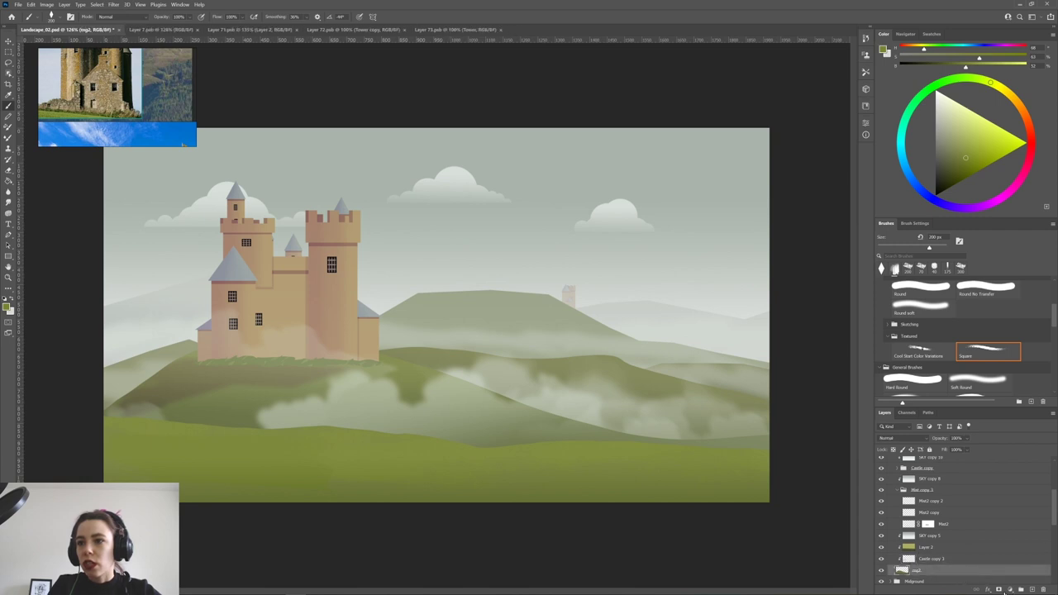
left_click(1031, 588)
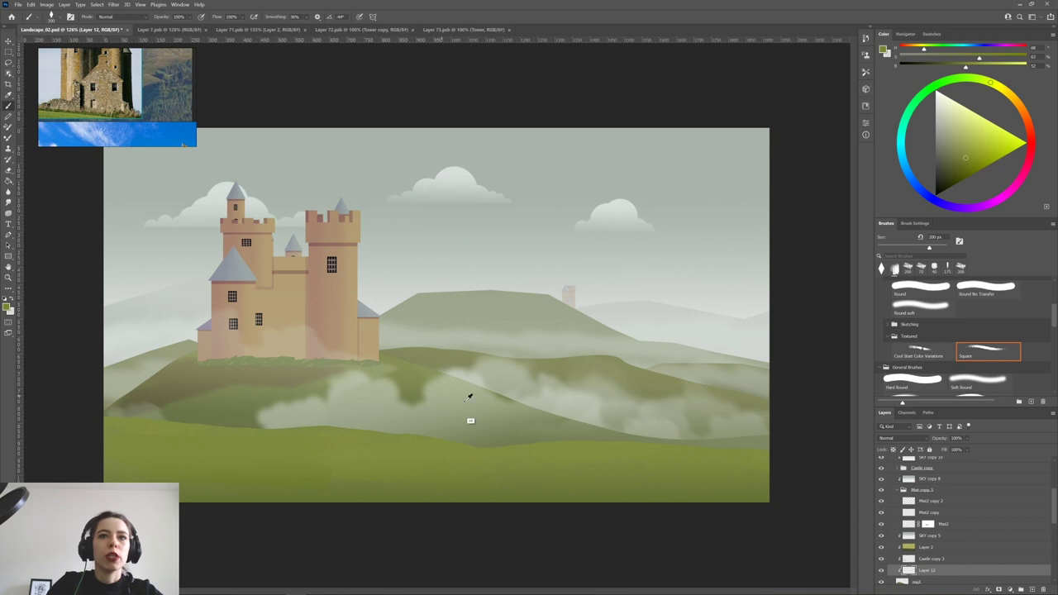
Sample the castle hill's green, adjust it to 75% saturation and 45% brightness, and brush texture onto the hill.
left_click(416, 370, "alt")
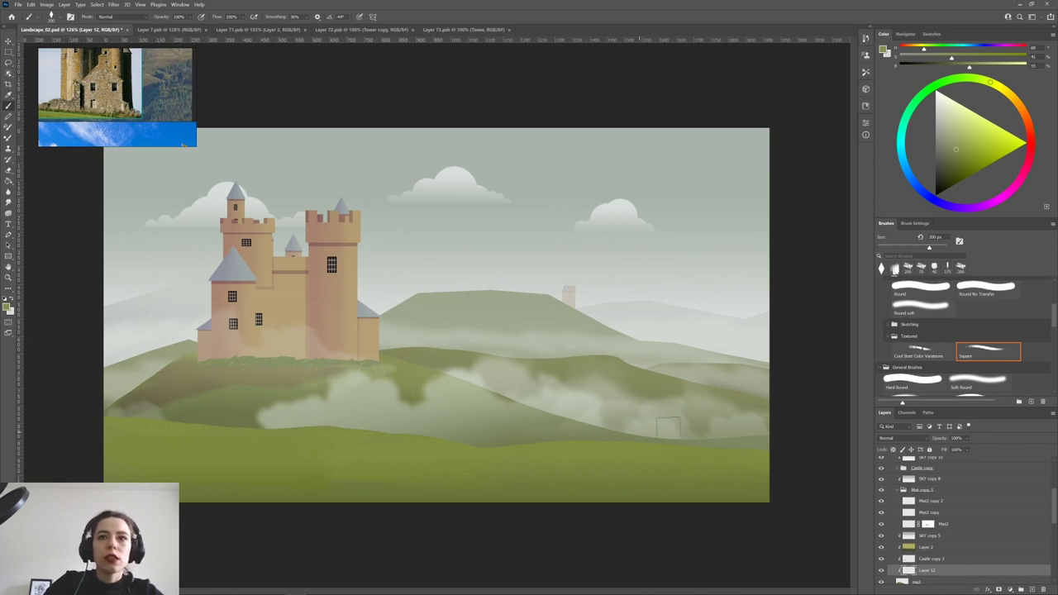
left_click_drag(971, 70, 959, 71)
left_click(969, 162)
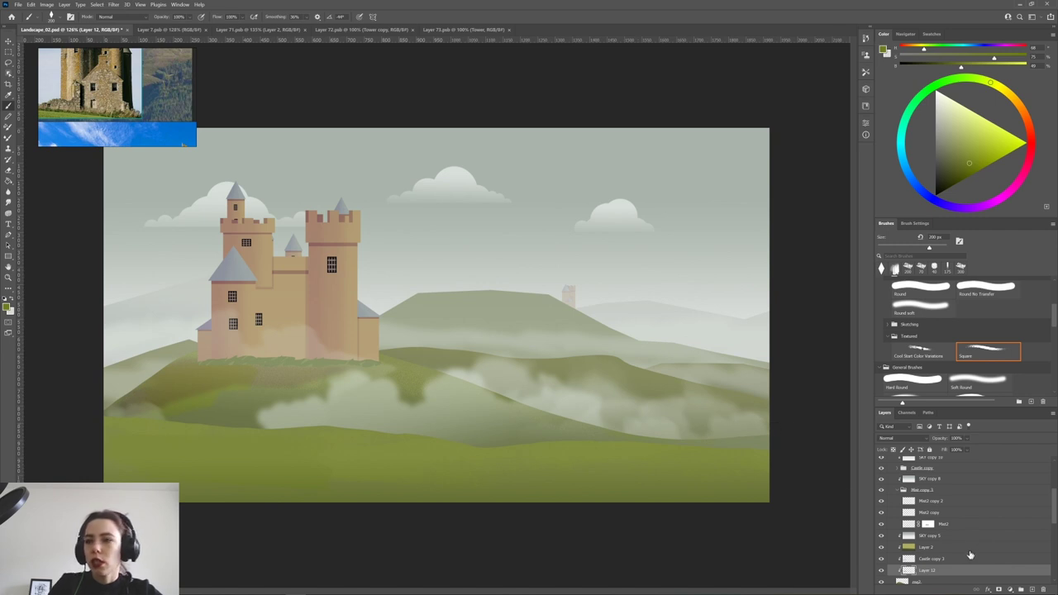
Set the castle hill's texture layer to Soft Light at 49% opacity.
left_click(909, 438)
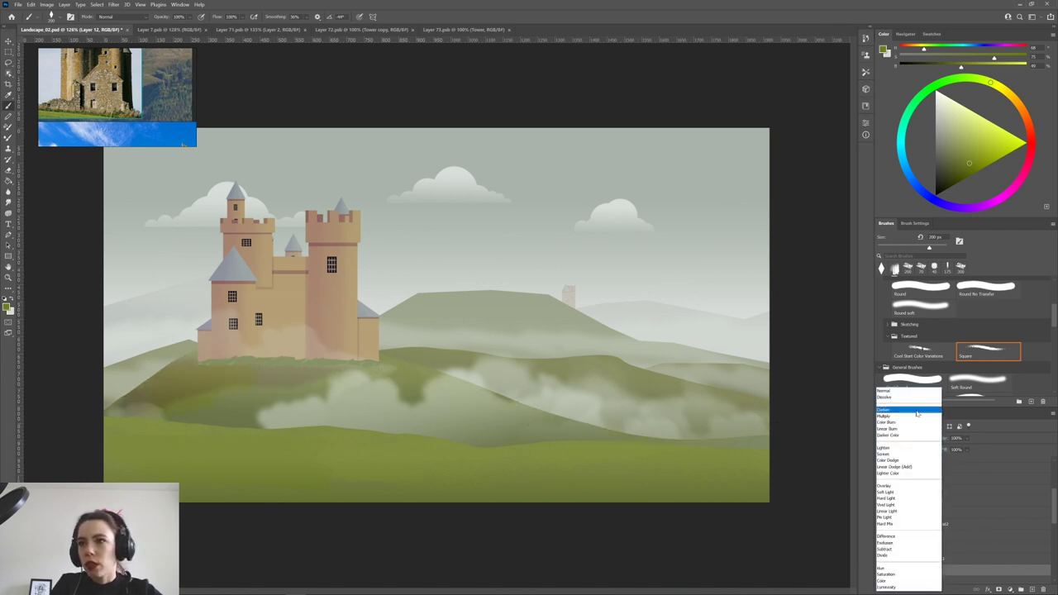
left_click(898, 492)
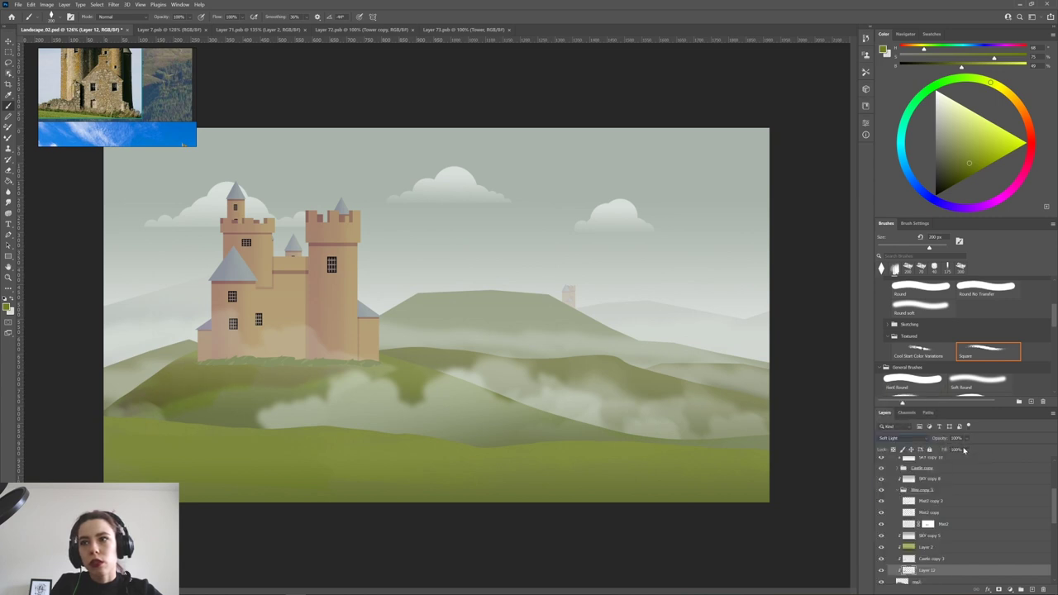
left_click_drag(978, 449, 961, 449)
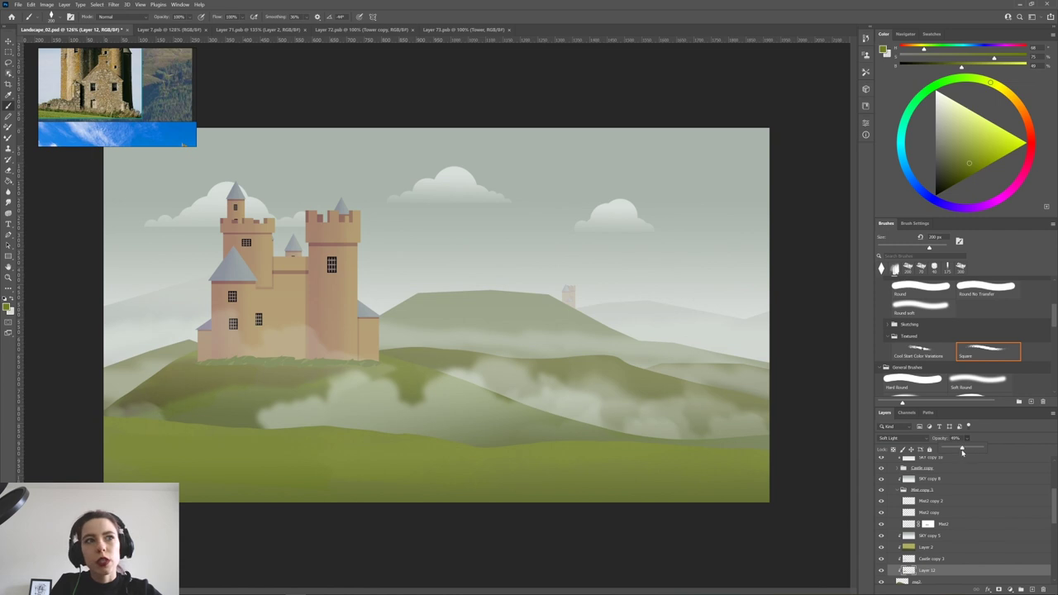
left_click(282, 417)
Examine the whole landscape at several zoom levels to judge how the textured hills read.
scroll(389, 372, "down", 3)
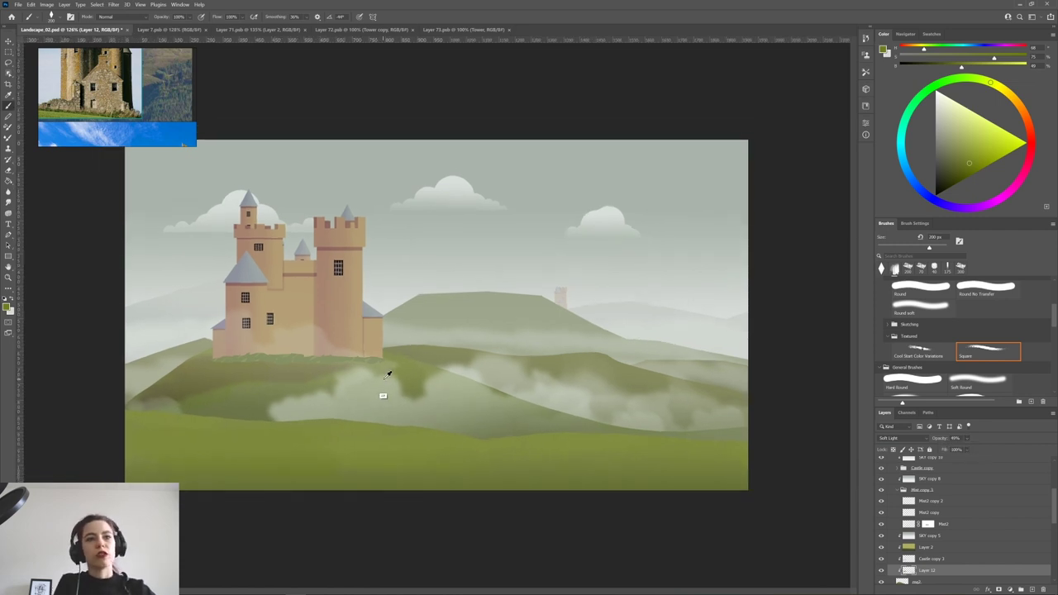
scroll(394, 391, "up", 2)
scroll(427, 365, "up", 1)
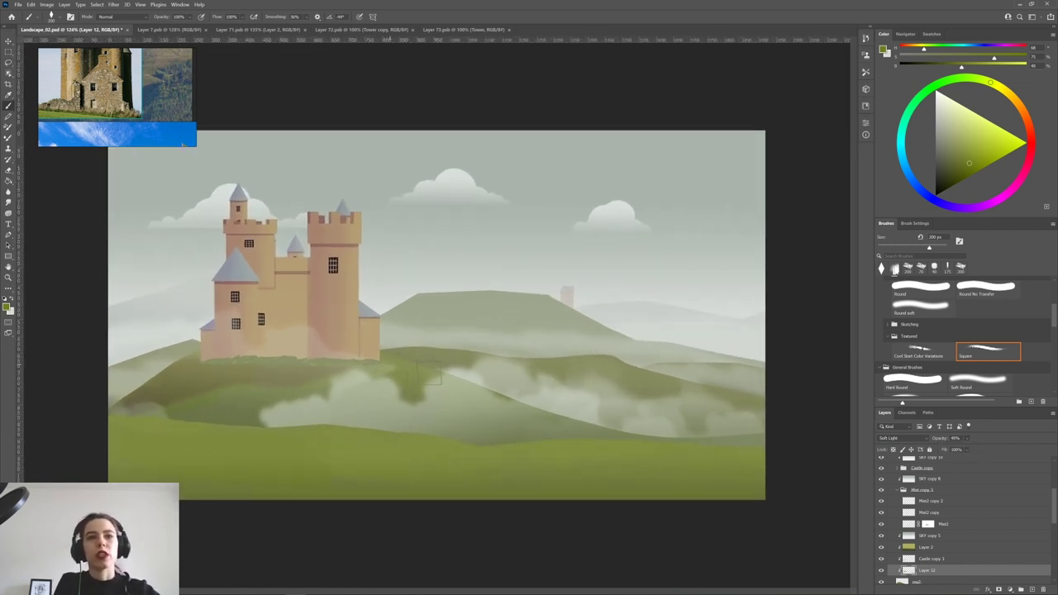
scroll(559, 289, "up", 2)
key("ctrl+minus")
key("ctrl+minus")
scroll(684, 453, "up", 2)
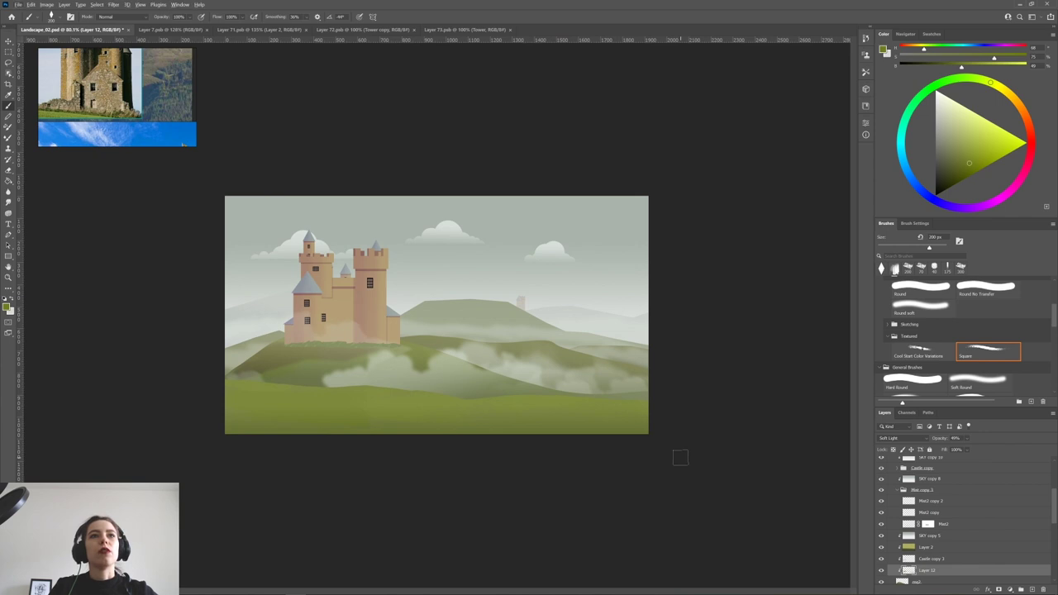
scroll(679, 457, "down", 2)
scroll(595, 420, "up", 2)
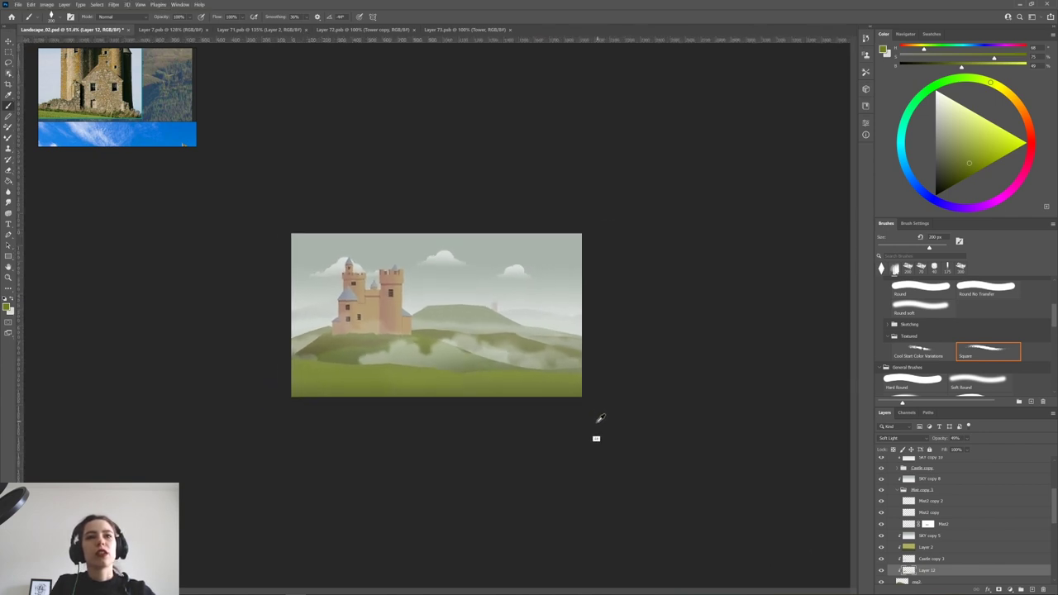
scroll(595, 421, "down", 9)
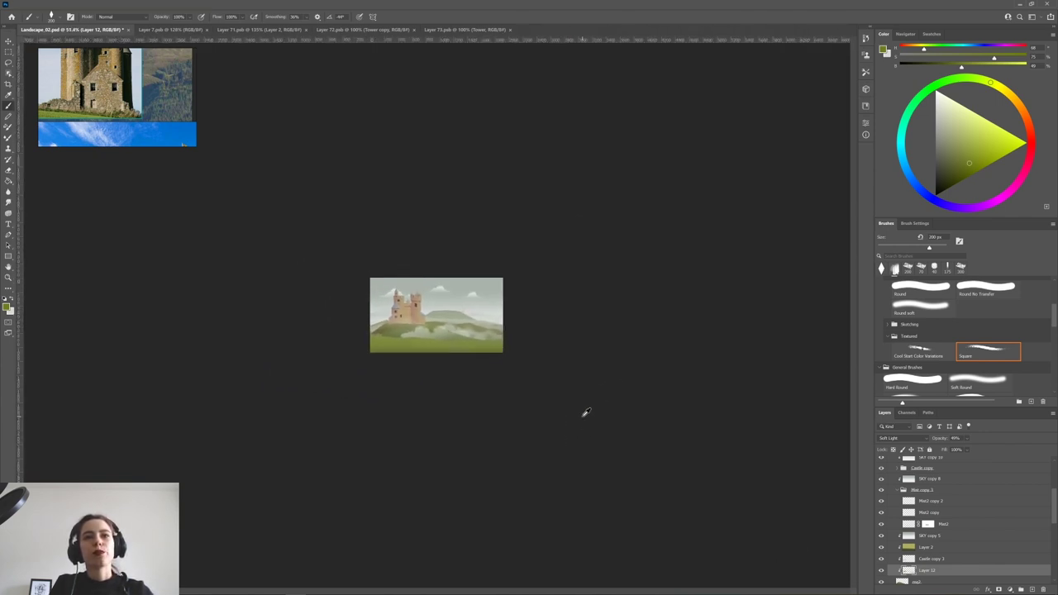
scroll(582, 418, "up", 5)
scroll(560, 422, "up", 3)
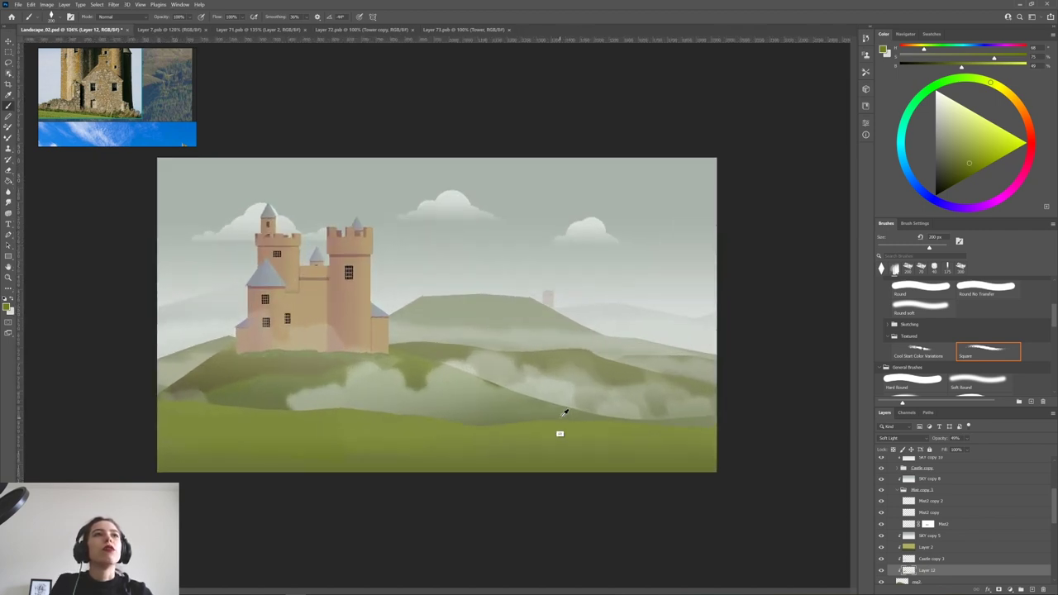
scroll(538, 432, "down", 1)
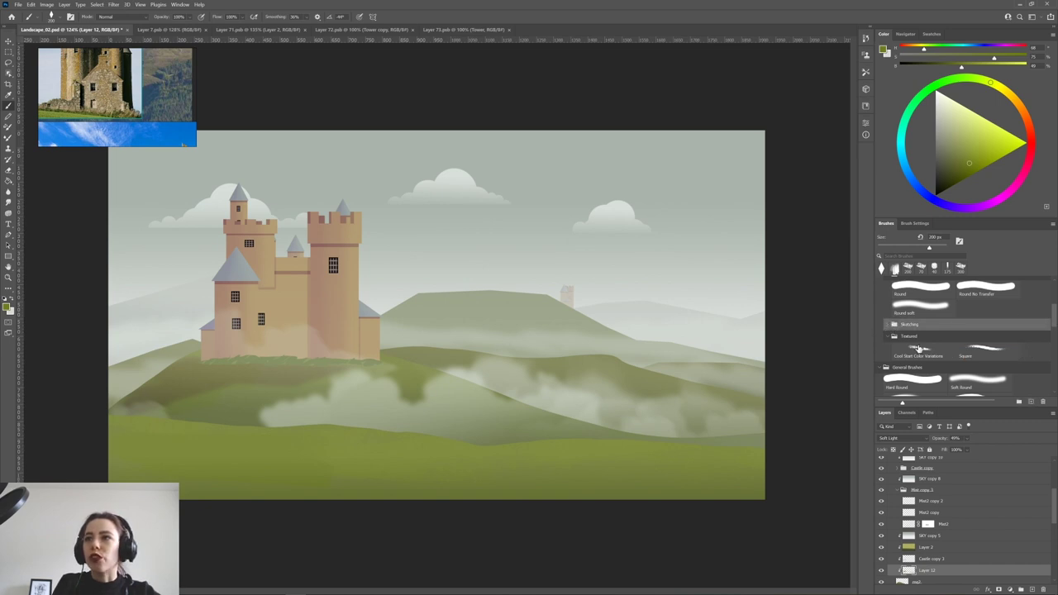
Open the Wet Media Brushes set and select Kyle's Paintbox Wet Blender.
mouse_move(1053, 324)
left_mouse_down()
mouse_move(1054, 376)
mouse_move(1054, 361)
left_mouse_up()
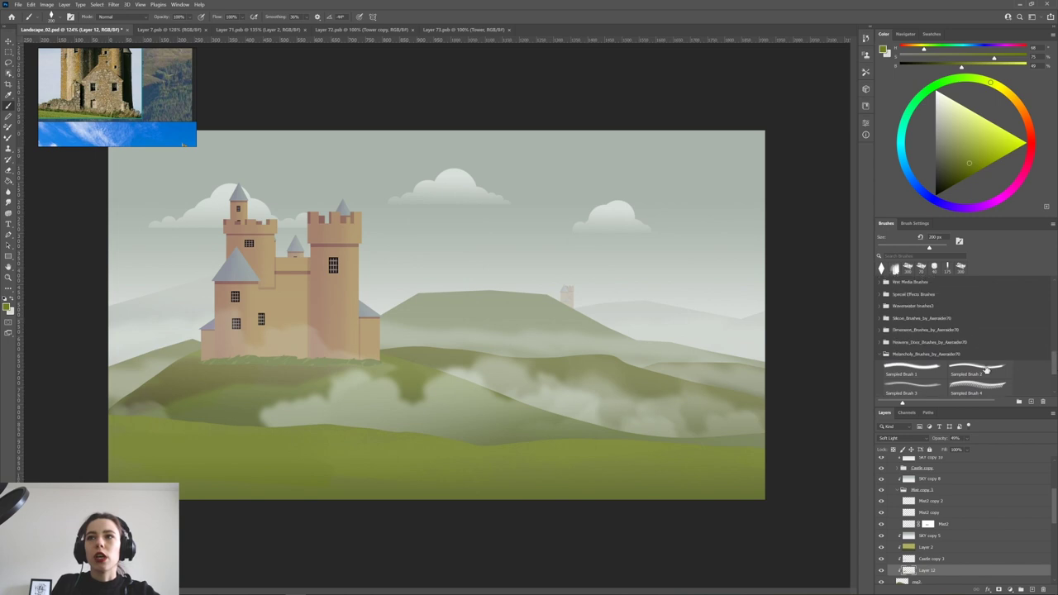
left_click(885, 282)
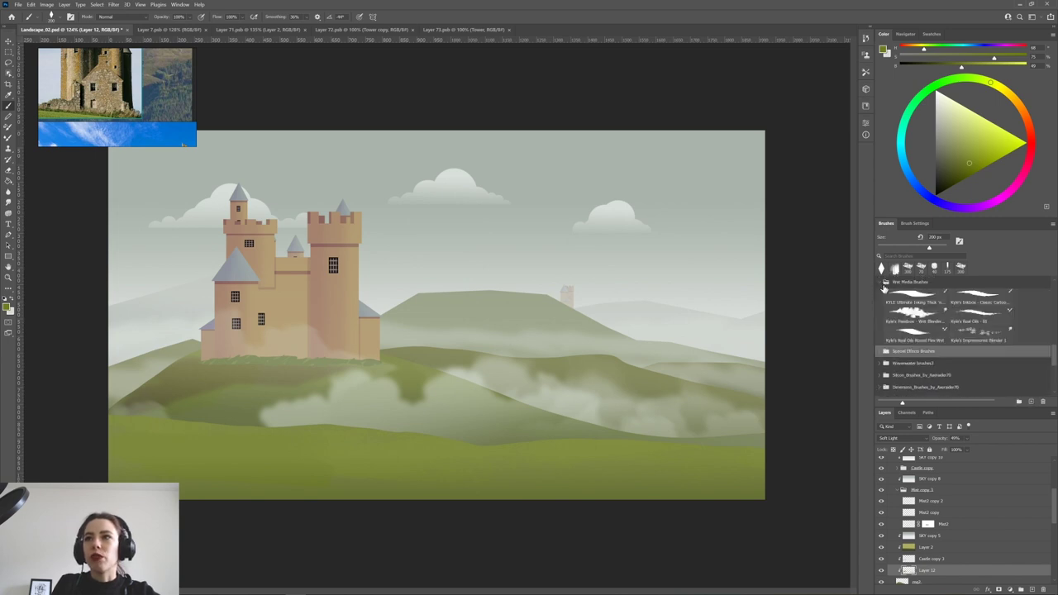
left_click(916, 316)
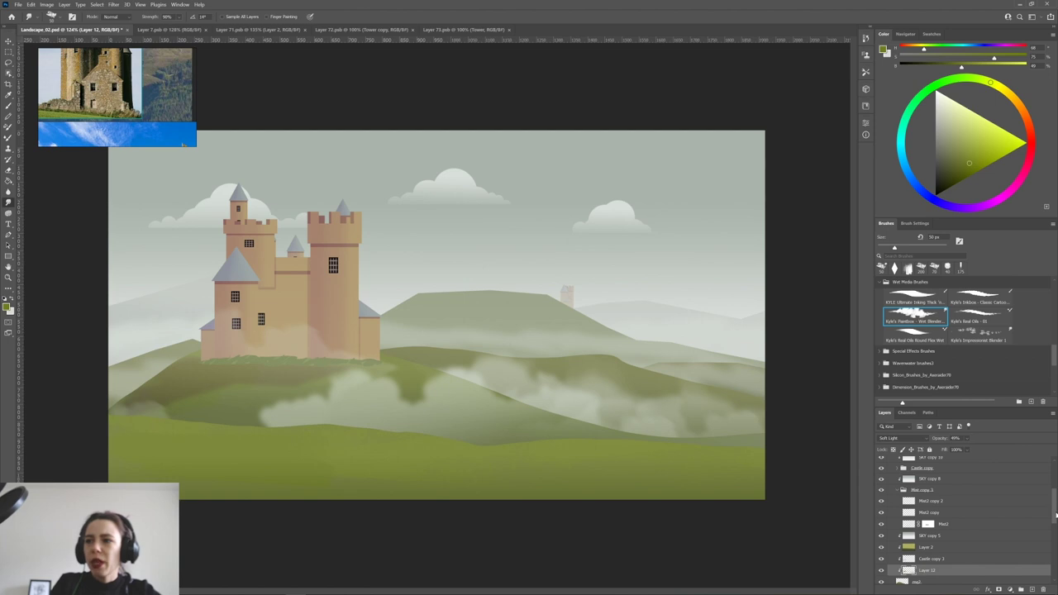
Shift the SKY layer to a slightly lighter, greener tint with a Hue/Saturation adjustment.
left_click_drag(1055, 509, 1055, 565)
left_click(904, 567)
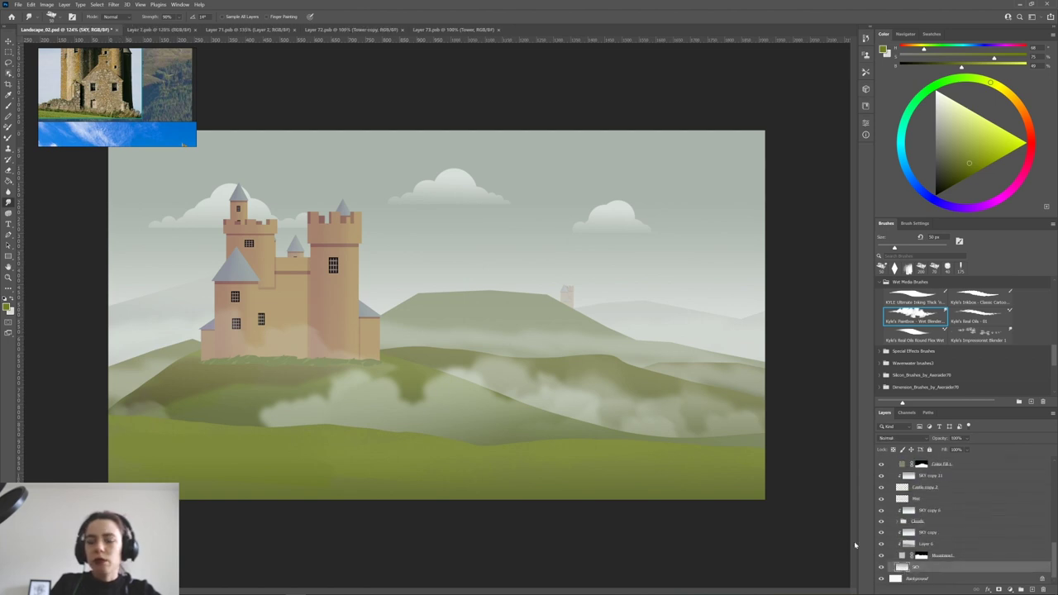
key("ctrl+u")
mouse_move(469, 269)
left_mouse_down()
mouse_move(479, 268)
mouse_move(480, 287)
mouse_move(469, 288)
left_mouse_up()
left_click_drag(464, 249, 467, 250)
left_click(558, 206)
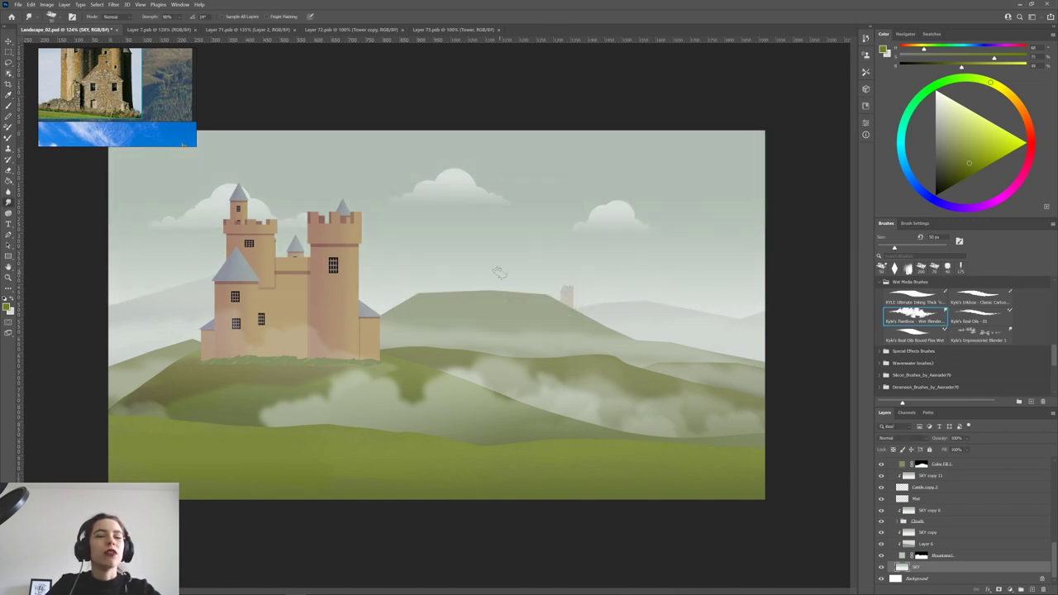